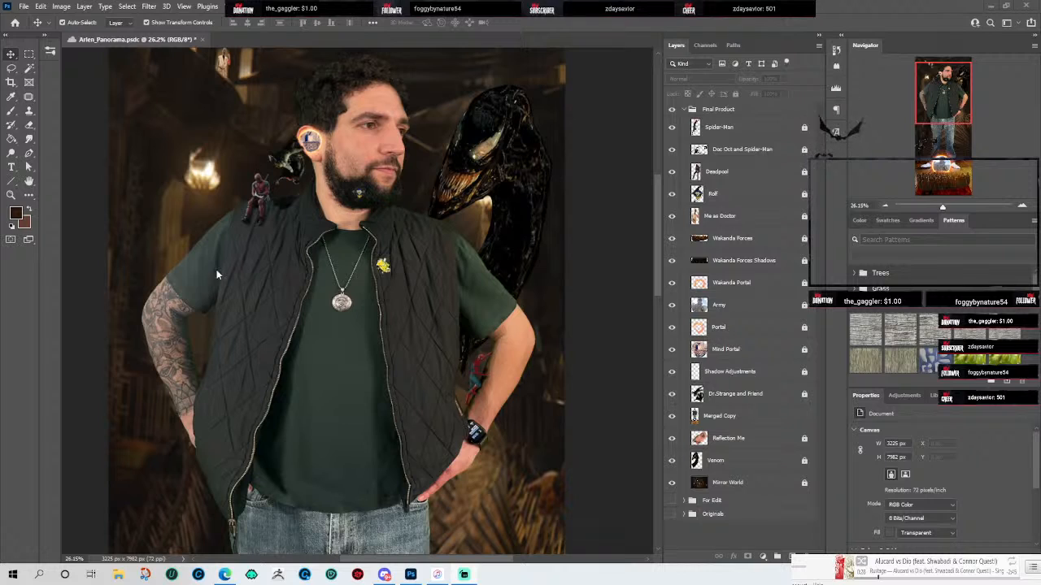
Step: Hide and collapse the Final Product group, and expand and show the Originals group with the whole canvas in view
scroll(451, 226, down, 3)
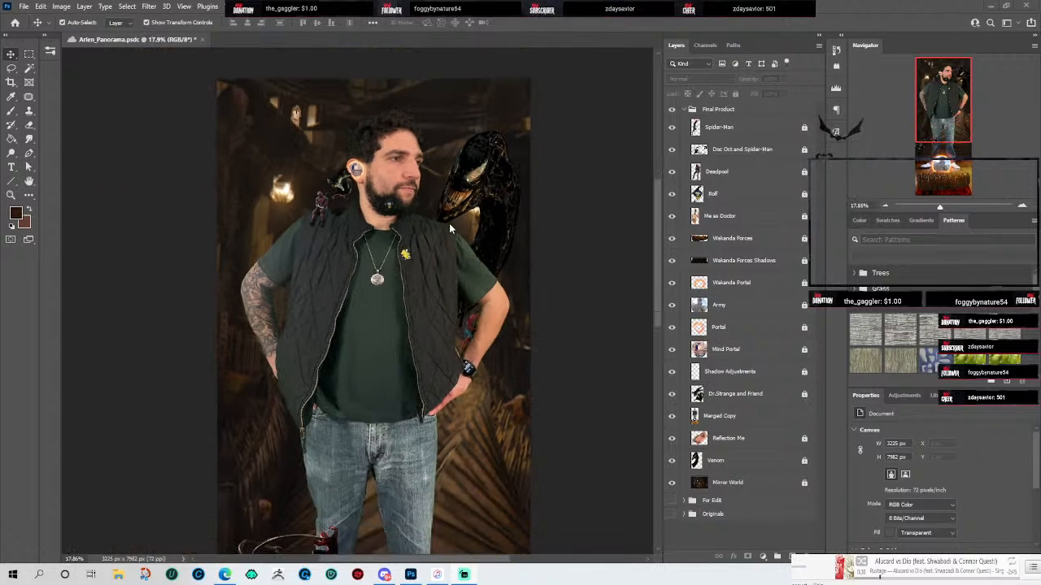
scroll(602, 167, down, 1)
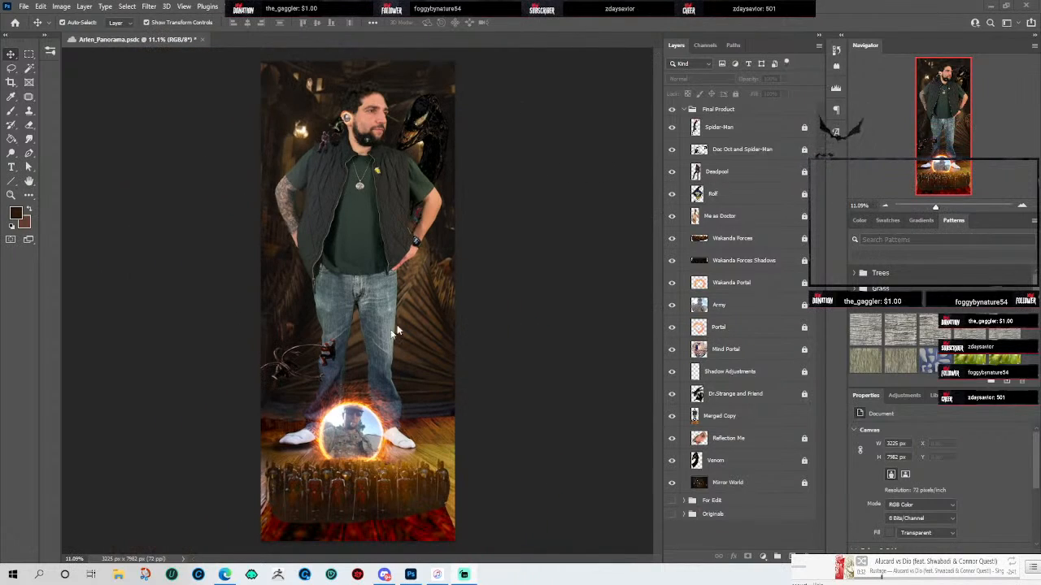
scroll(399, 332, up, 2)
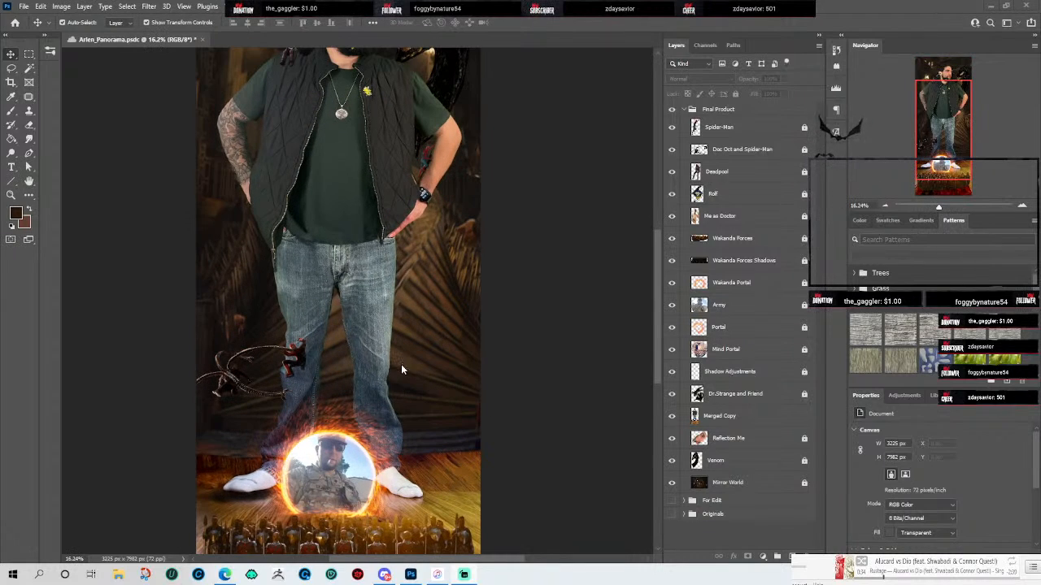
click(683, 109)
click(673, 110)
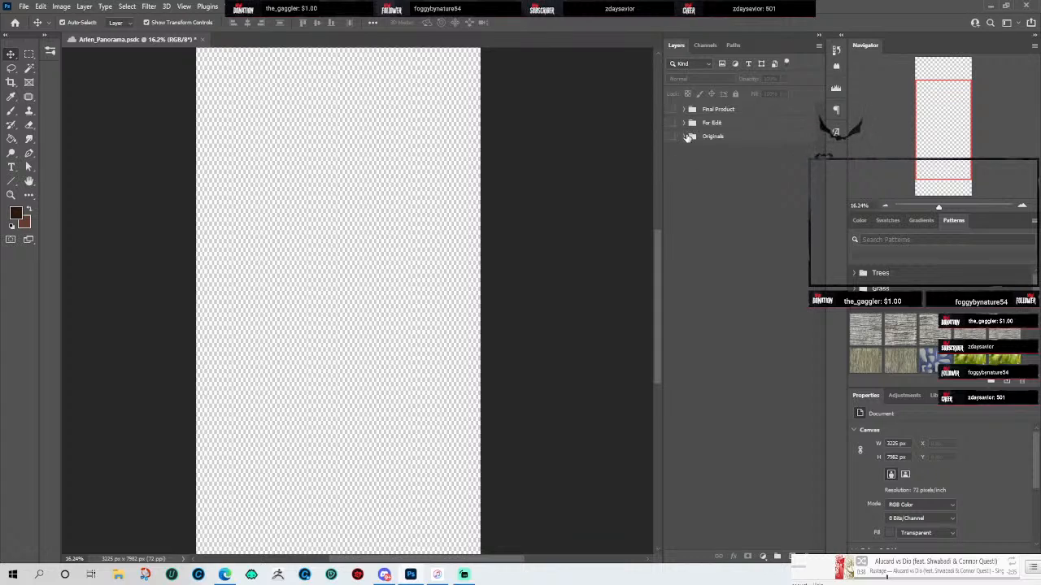
click(684, 136)
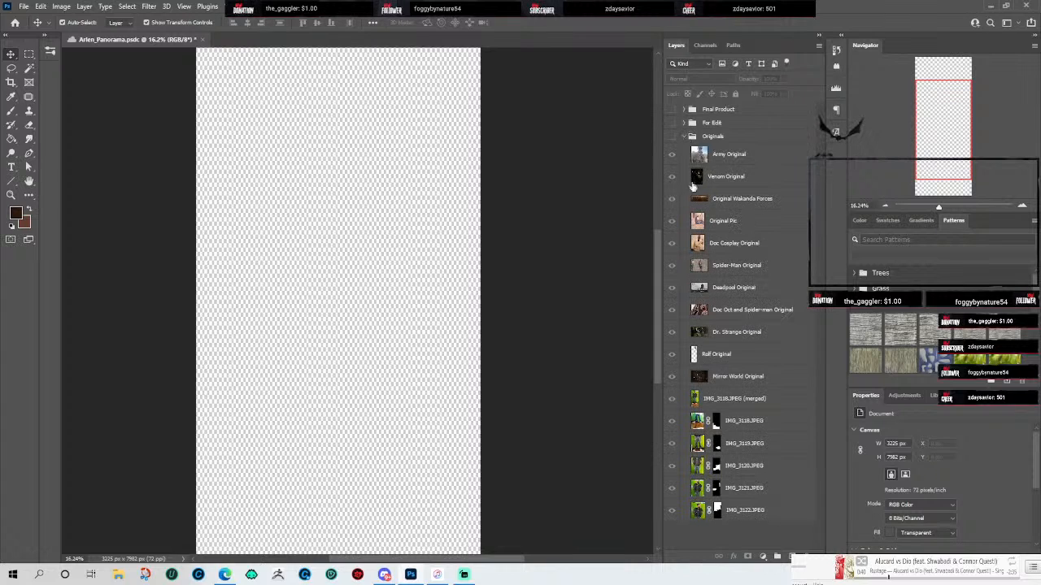
key(ctrl+0)
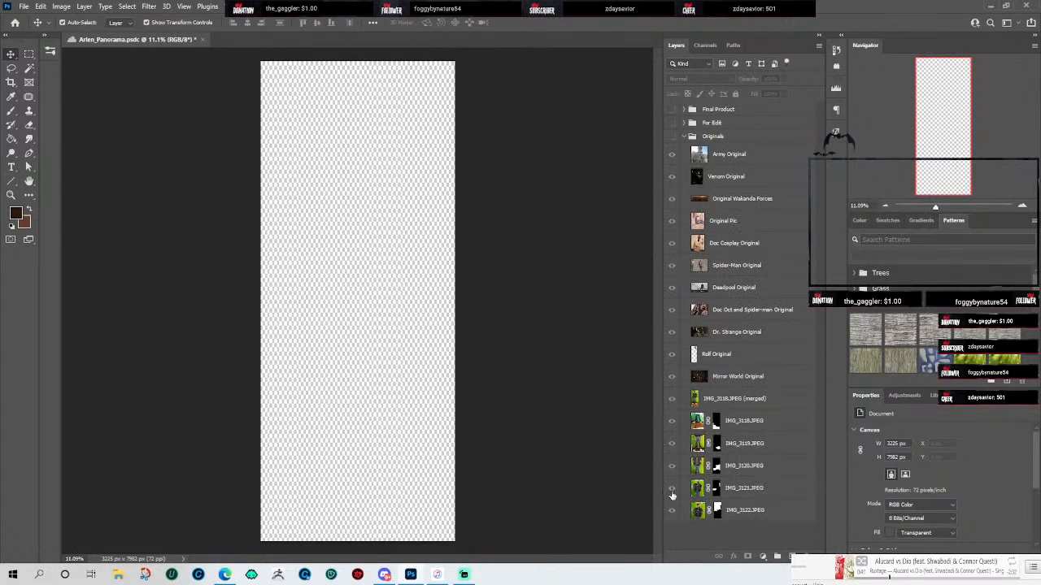
click(672, 136)
Step: Hide the Originals layers one by one, from Army Original down to IMG_3118.JPEG (merged), to reveal the source photos beneath
click(756, 154)
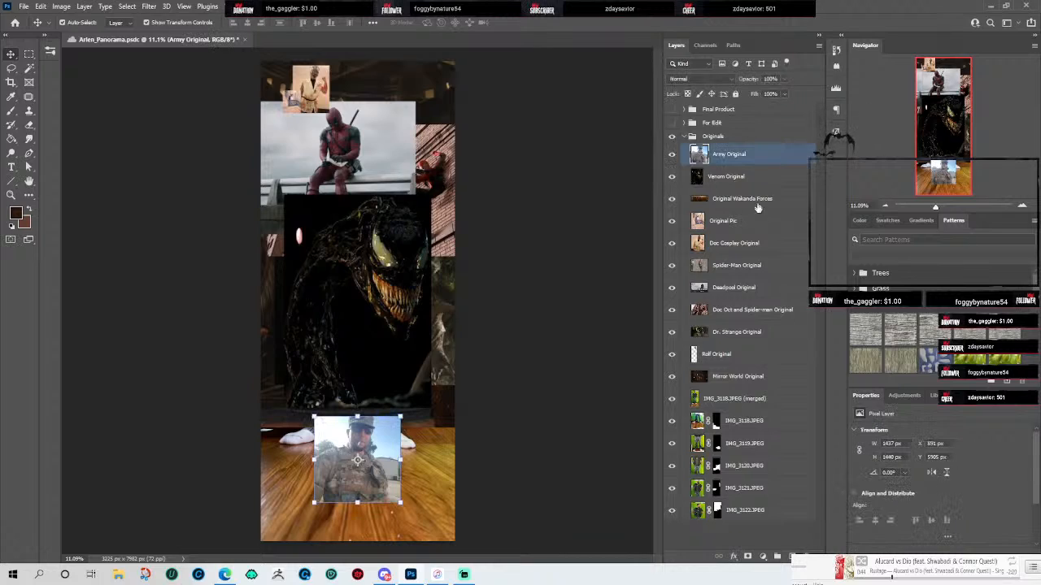
shift+click(732, 398)
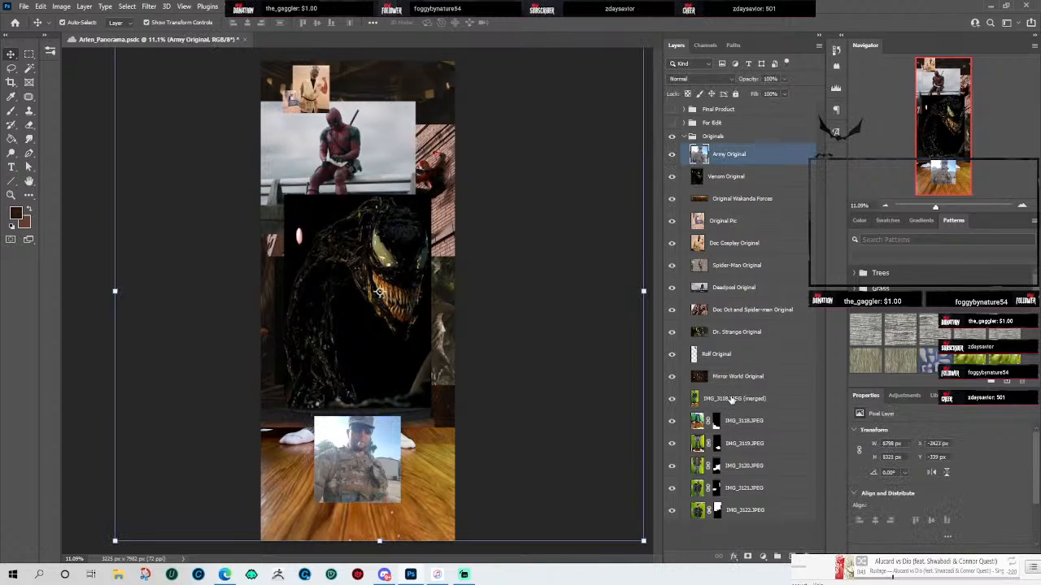
click(672, 399)
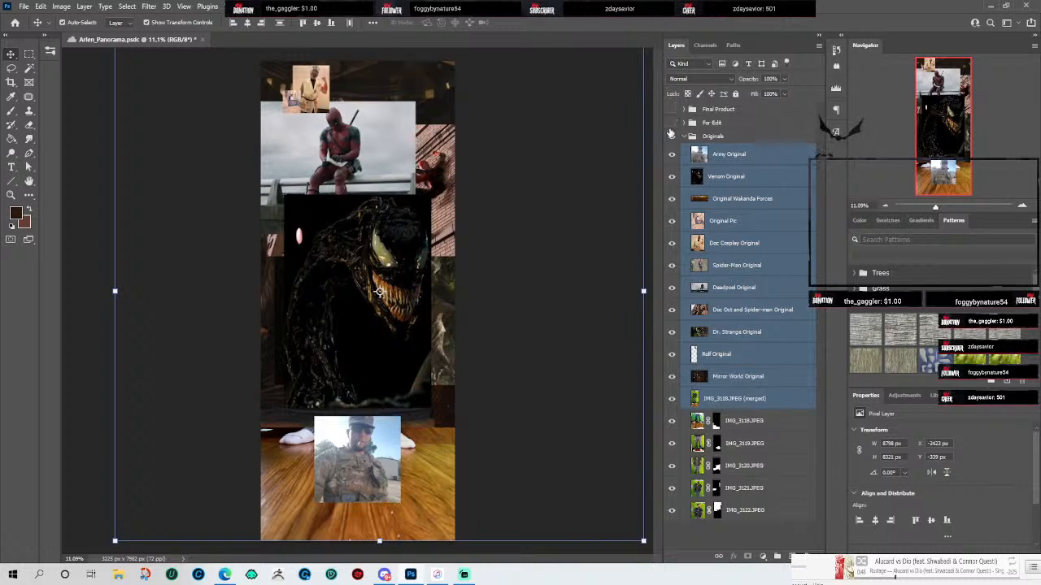
click(672, 137)
click(671, 157)
click(671, 178)
click(671, 198)
click(671, 221)
click(671, 243)
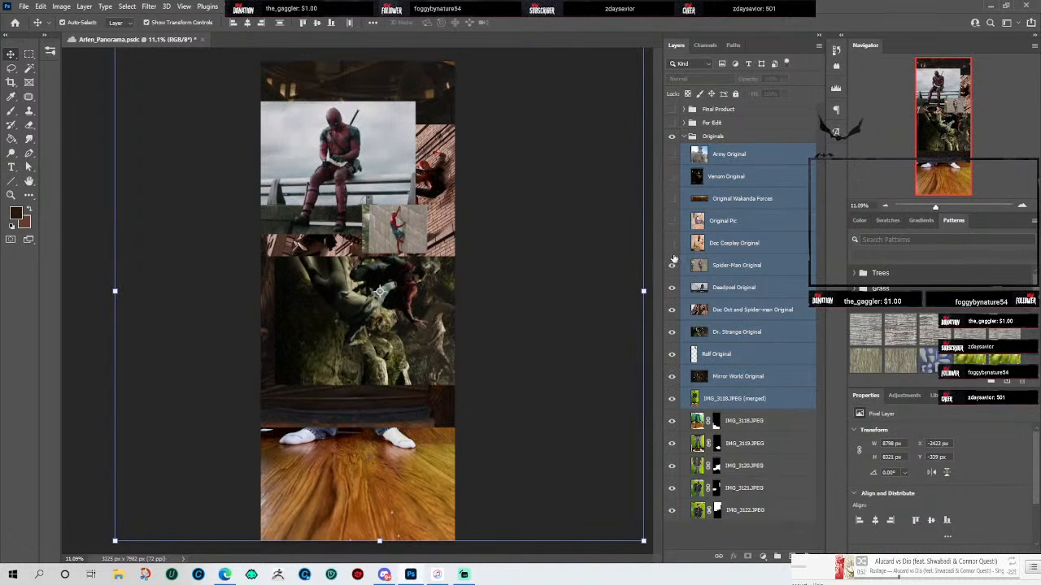
click(671, 266)
click(671, 288)
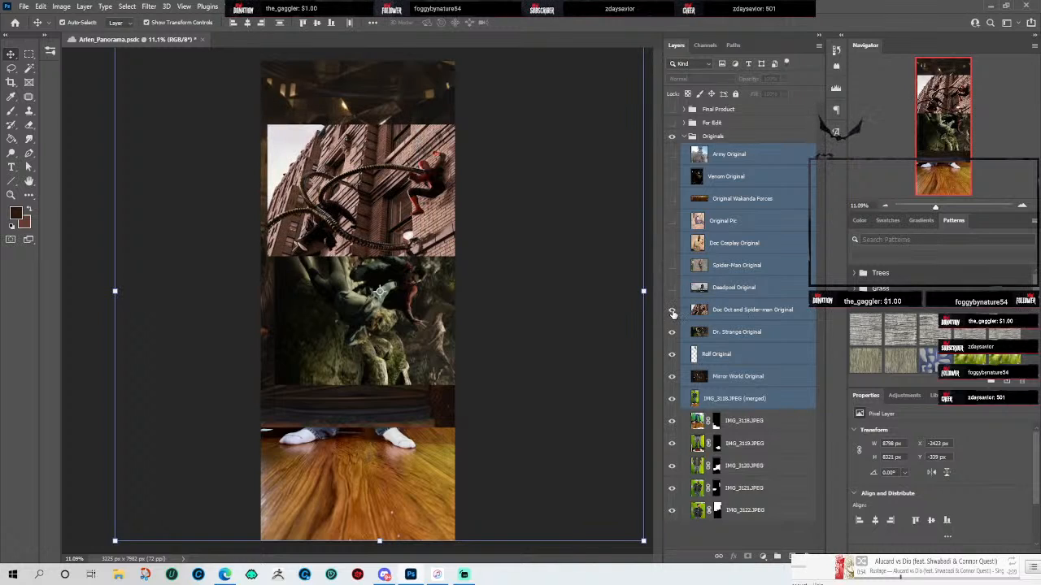
click(671, 310)
click(671, 332)
click(671, 354)
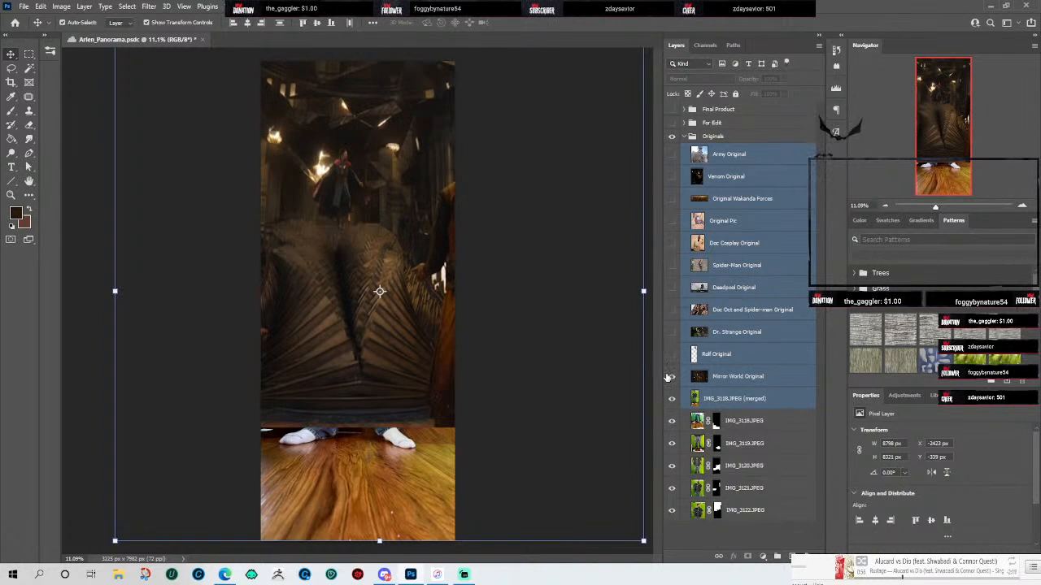
click(671, 377)
click(671, 398)
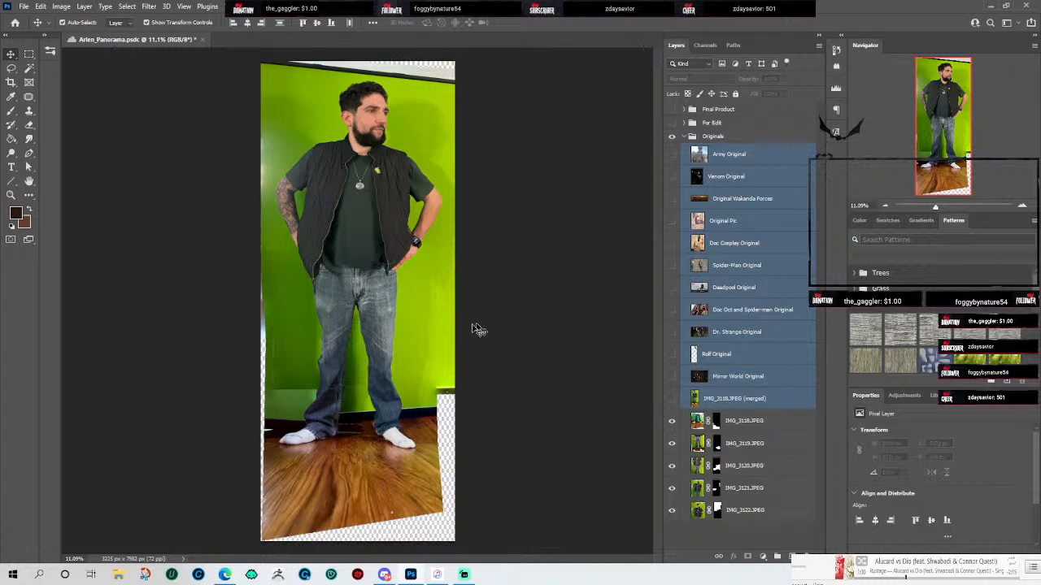
Step: Select each masked photo layer in turn, IMG_3118.JPEG through IMG_3122.JPEG, to examine which part of the panorama it covers
click(772, 421)
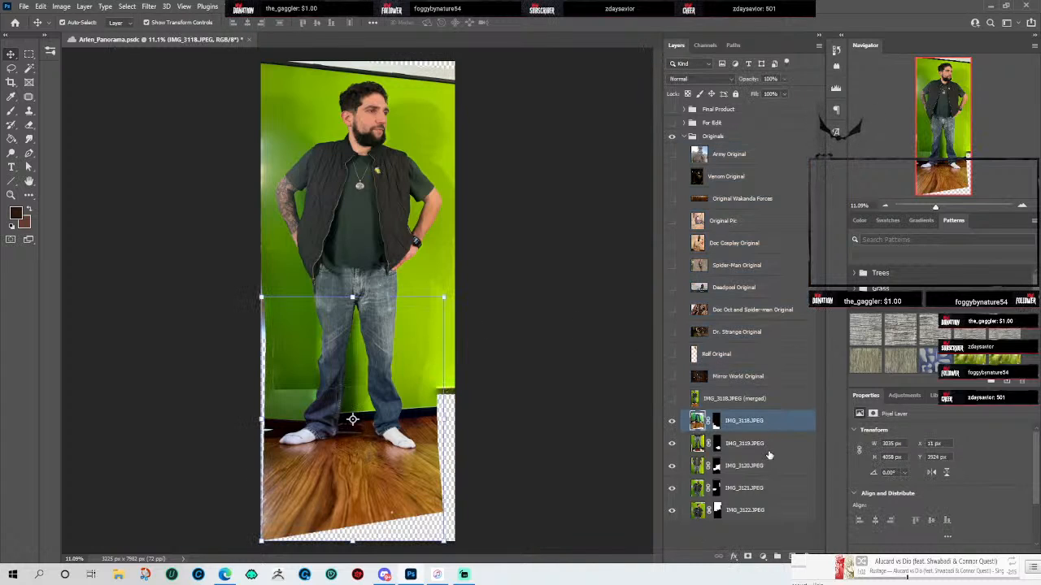
click(763, 443)
click(766, 466)
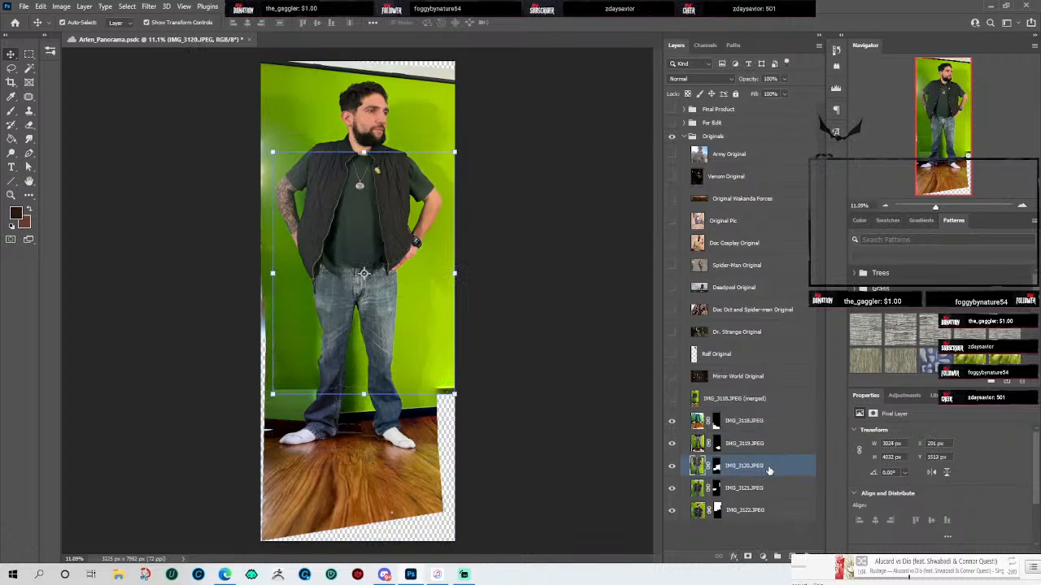
click(773, 488)
click(778, 512)
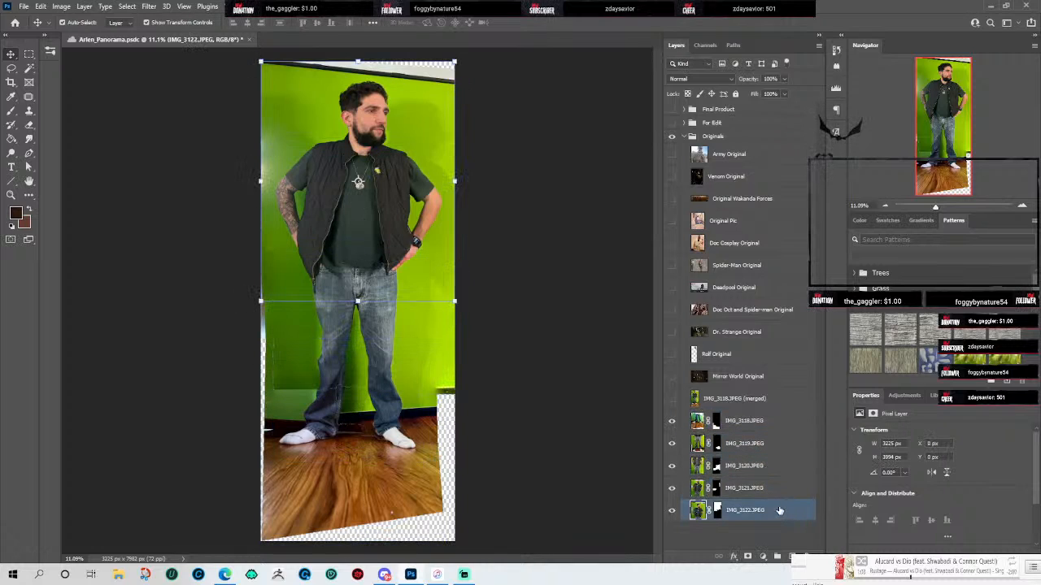
Step: Make all layers inside the Originals group visible again, and hide and collapse the group
click(671, 398)
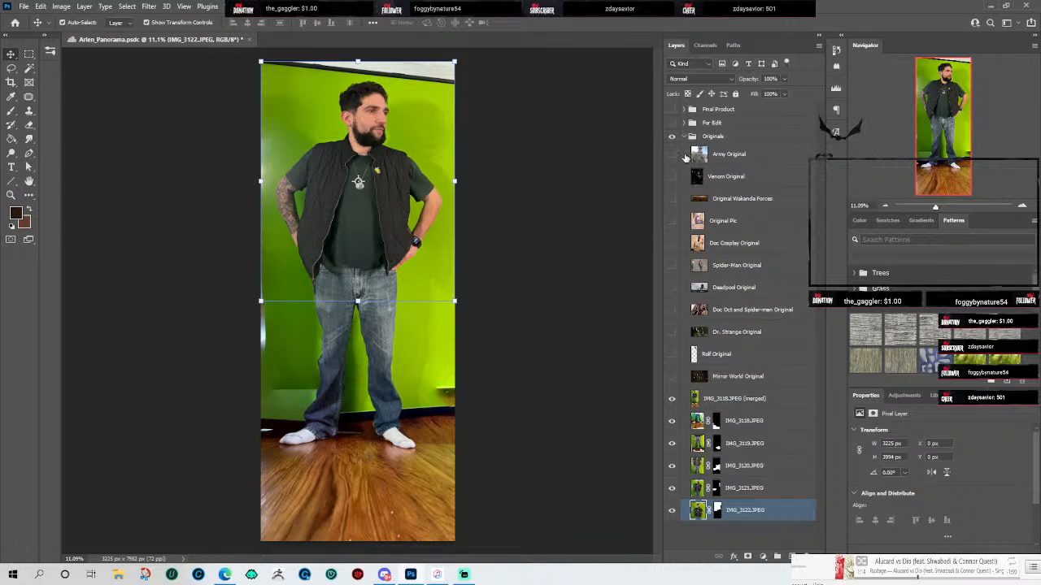
drag(672, 383, 681, 143)
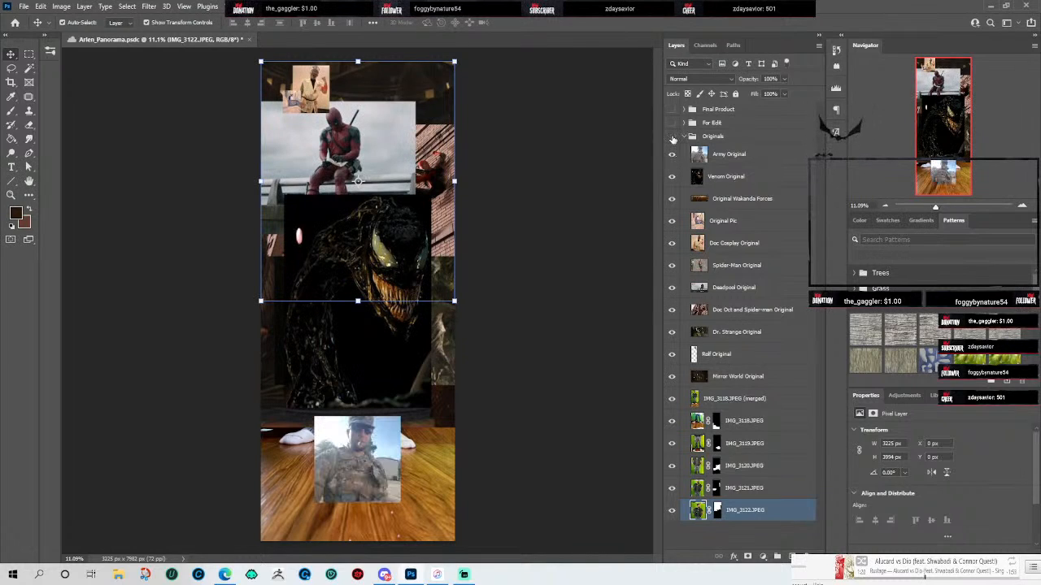
click(672, 136)
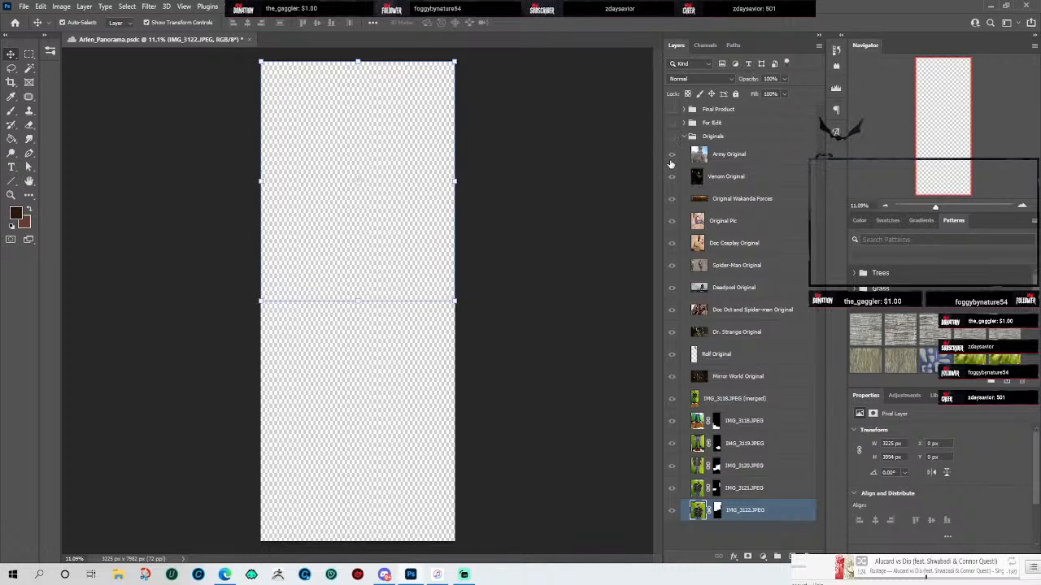
click(683, 137)
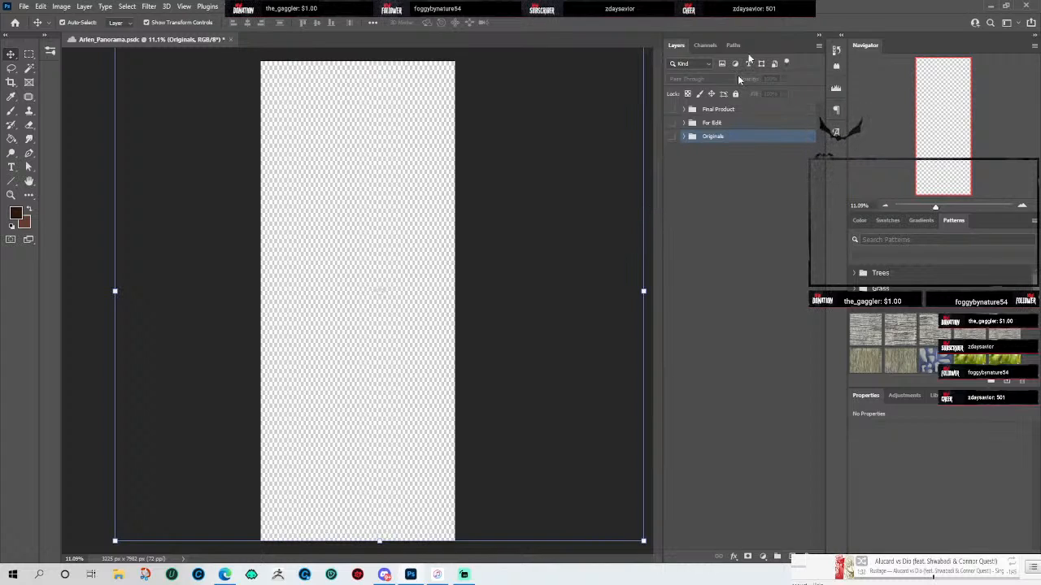
Step: Show and expand the Final Product group, and hide every layer in it except Merged Copy
click(671, 110)
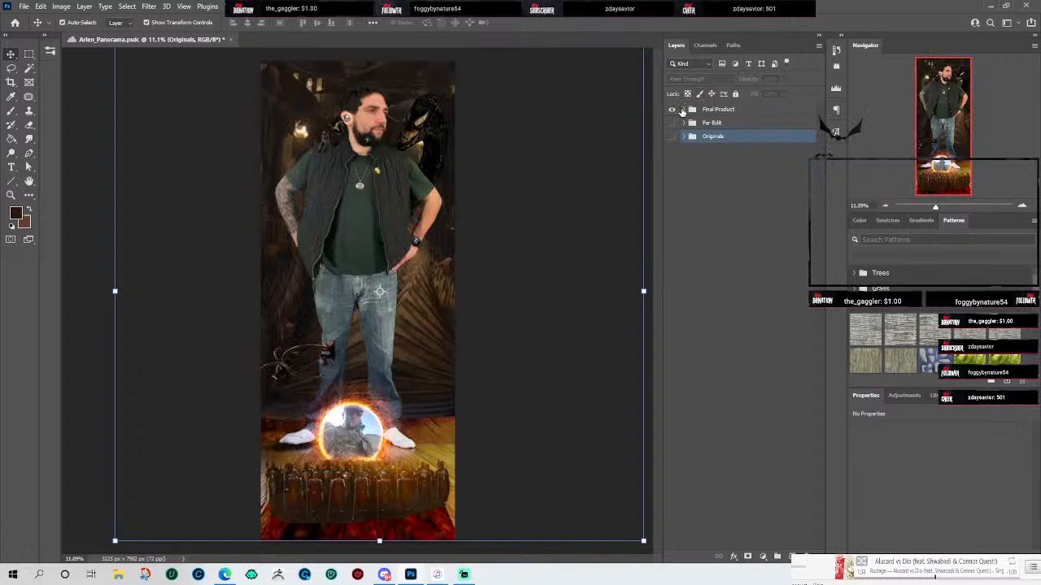
click(683, 109)
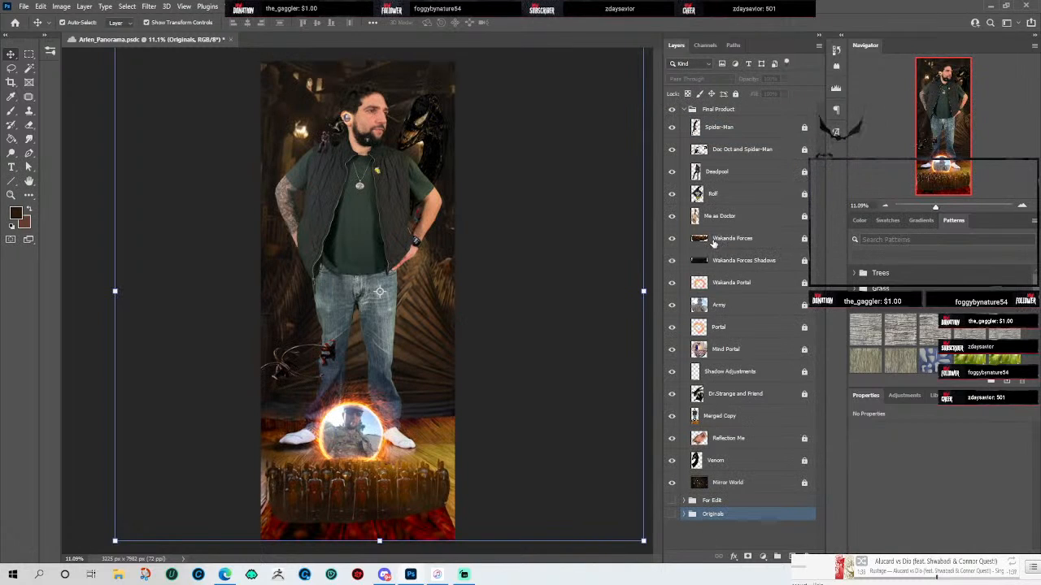
click(717, 417)
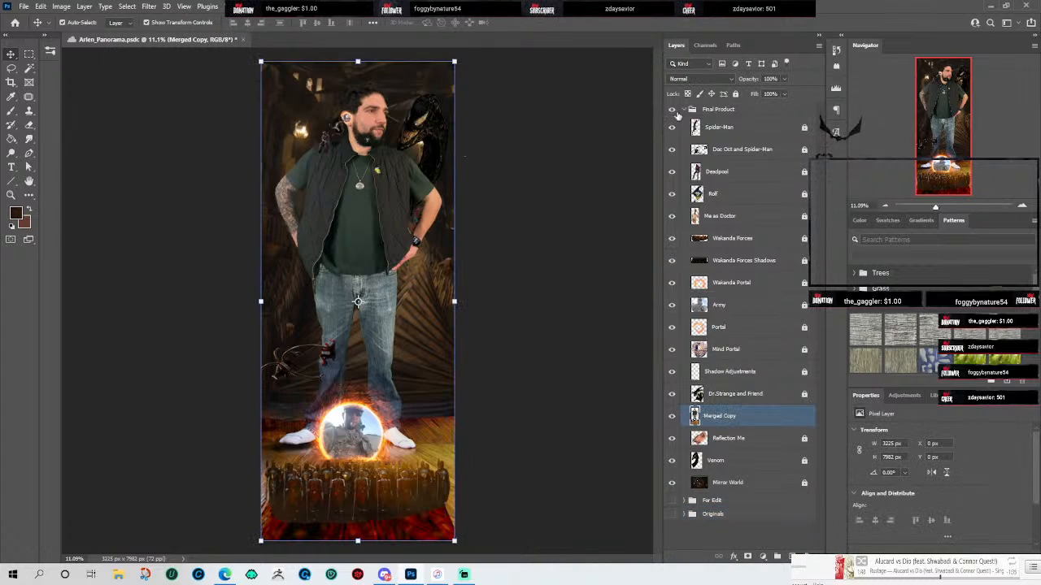
drag(673, 128, 673, 402)
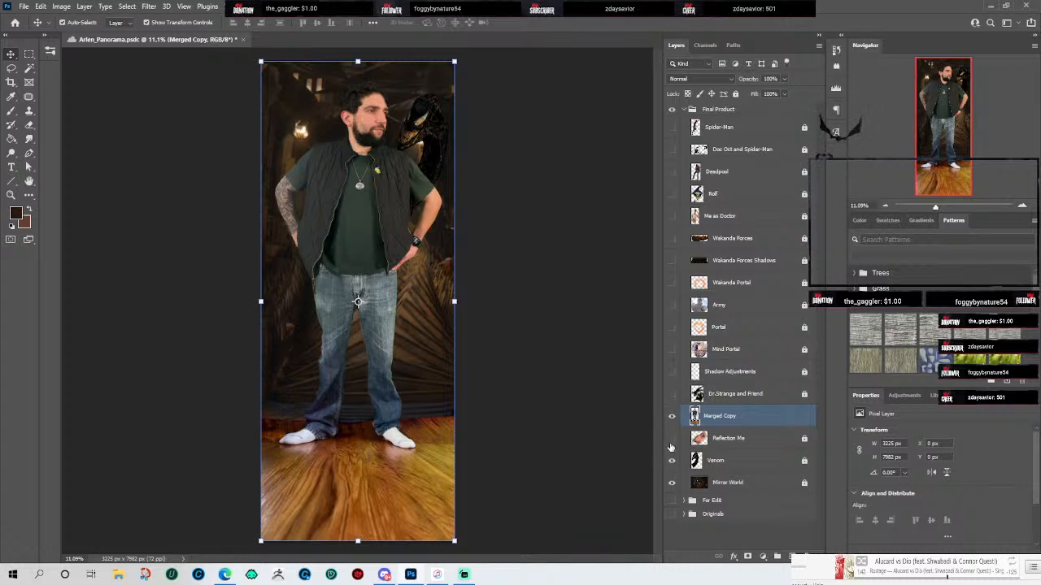
click(672, 461)
click(672, 484)
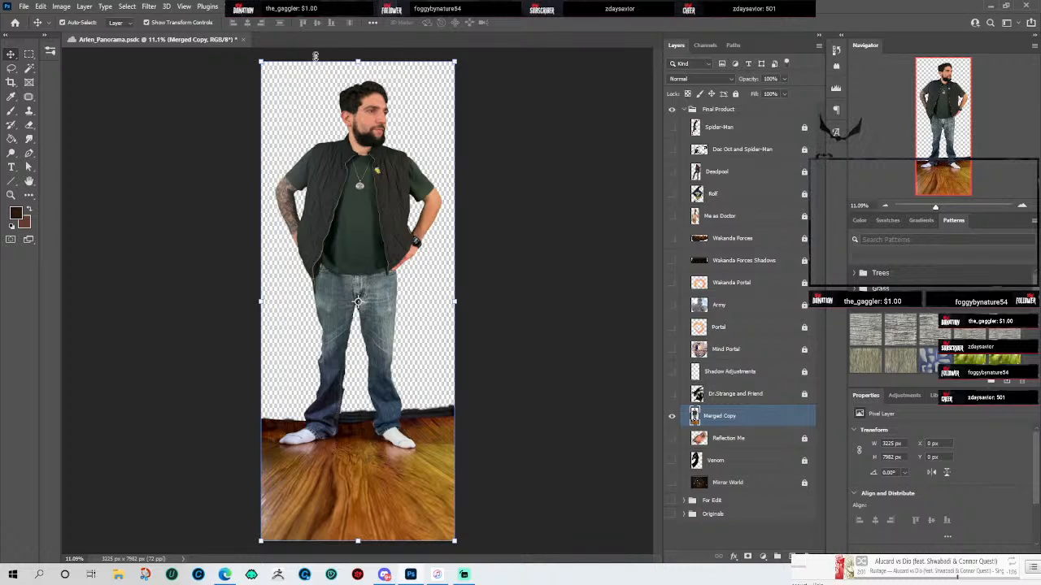
Step: Expand the Originals group and move the IMG_3118.JPEG (merged) layer directly below Mirror World in the Final Product group
click(685, 516)
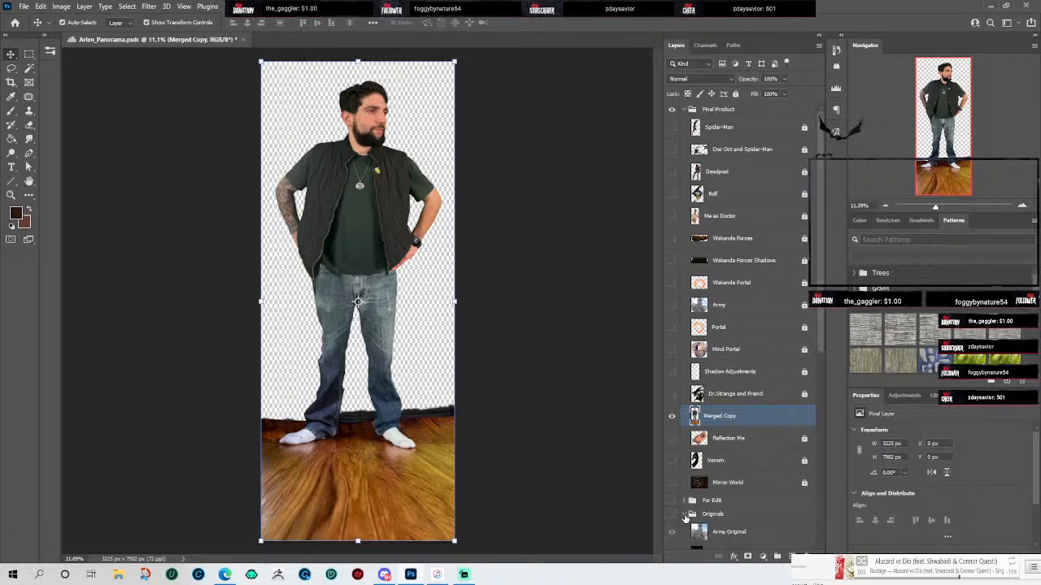
scroll(692, 514, down, 5)
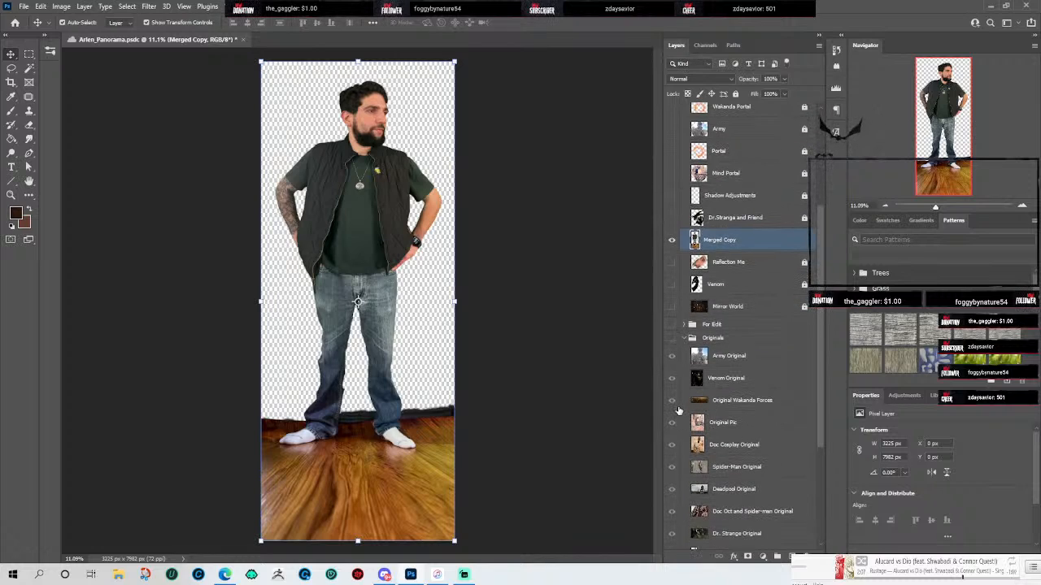
scroll(686, 415, down, 3)
drag(749, 483, 736, 200)
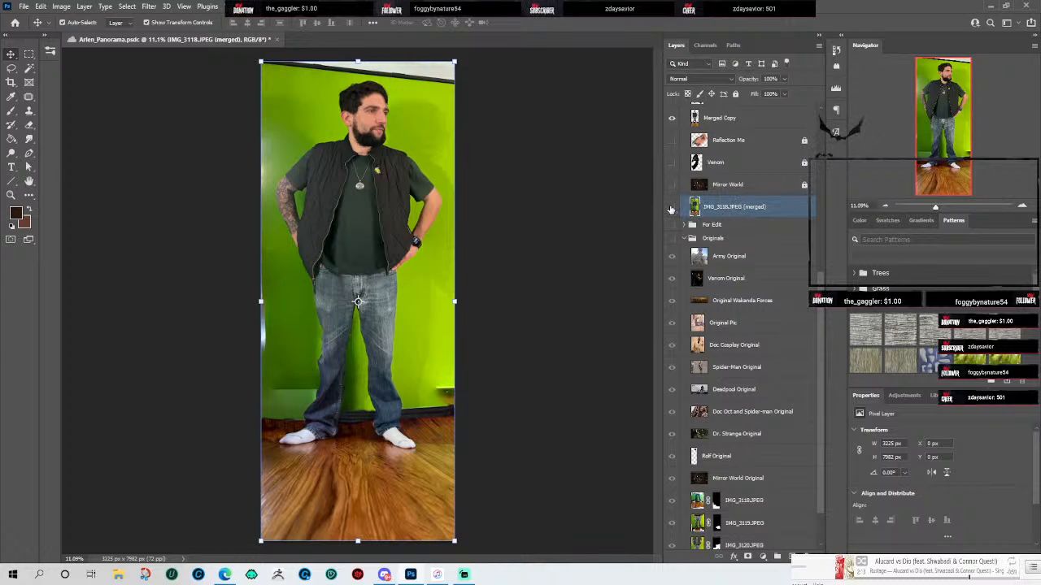
Step: Toggle the visibility of IMG_3118.JPEG (merged) repeatedly to compare the cut-out with the green-screen photo, leaving the layer hidden
click(671, 210)
click(671, 209)
click(671, 209)
click(670, 210)
click(670, 210)
click(671, 210)
click(670, 210)
click(671, 210)
click(671, 209)
click(671, 210)
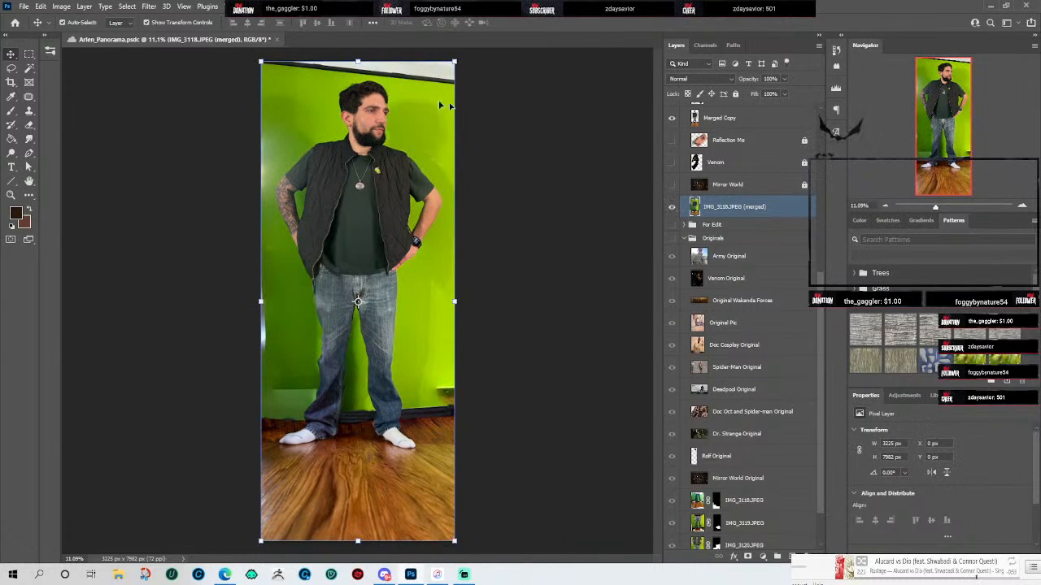
click(672, 207)
click(673, 207)
click(673, 208)
click(673, 207)
click(673, 207)
click(672, 208)
click(673, 210)
Step: Move IMG_3118.JPEG (merged) back into the Originals group below Mirror World Original, and collapse the group
drag(730, 210, 746, 486)
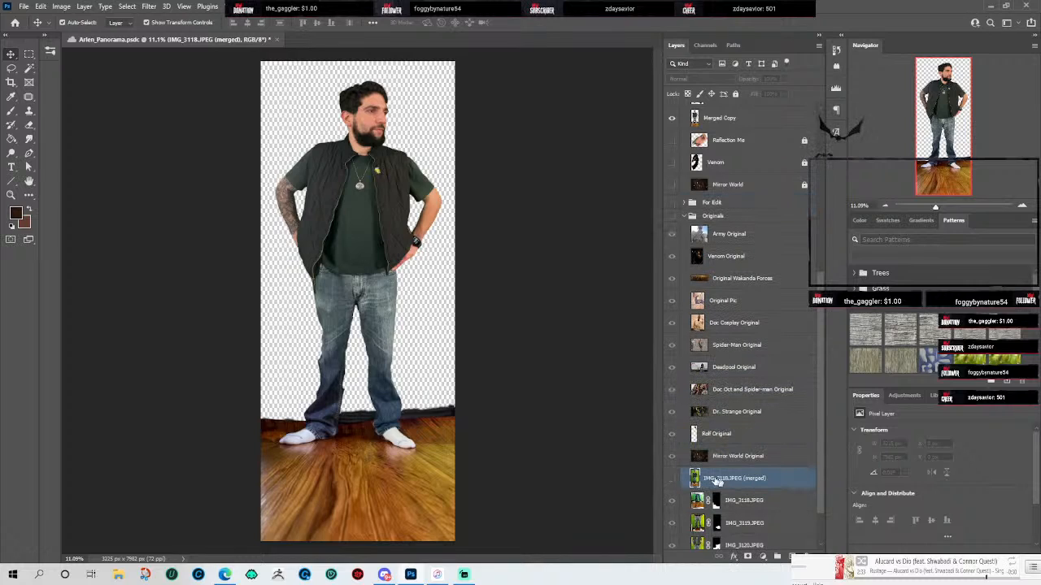
click(689, 216)
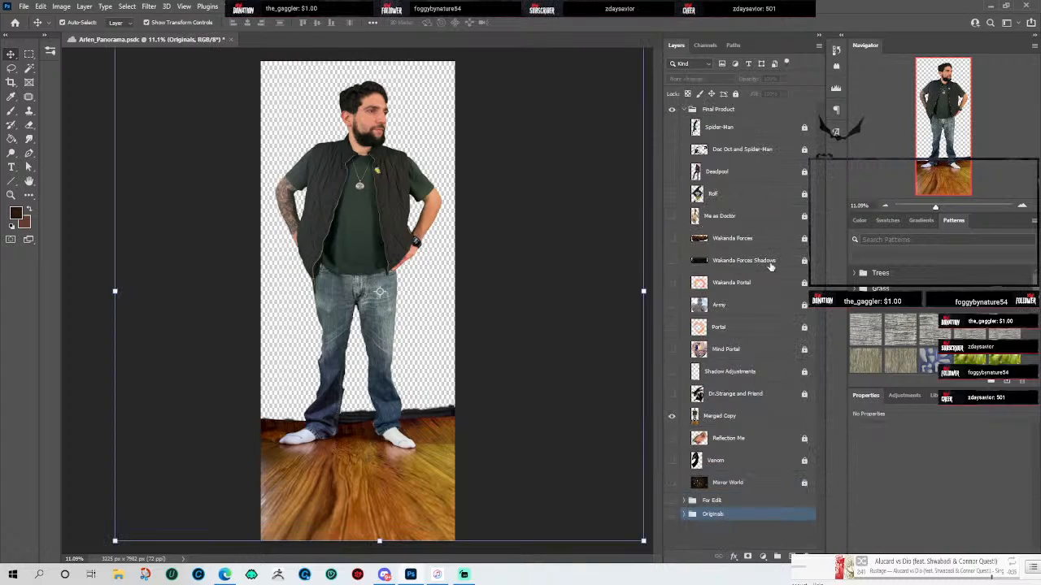
Step: Show the For Edit group, hide its Army, Wakanda Forces, Pic and Spider-Man layers, and collapse the group
click(730, 503)
click(687, 502)
scroll(710, 456, down, 3)
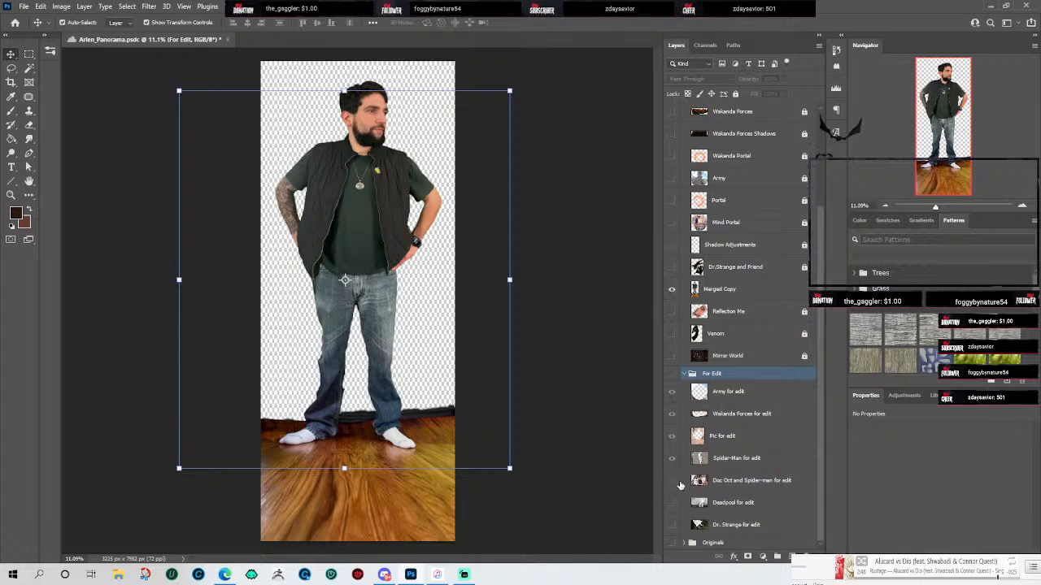
click(672, 392)
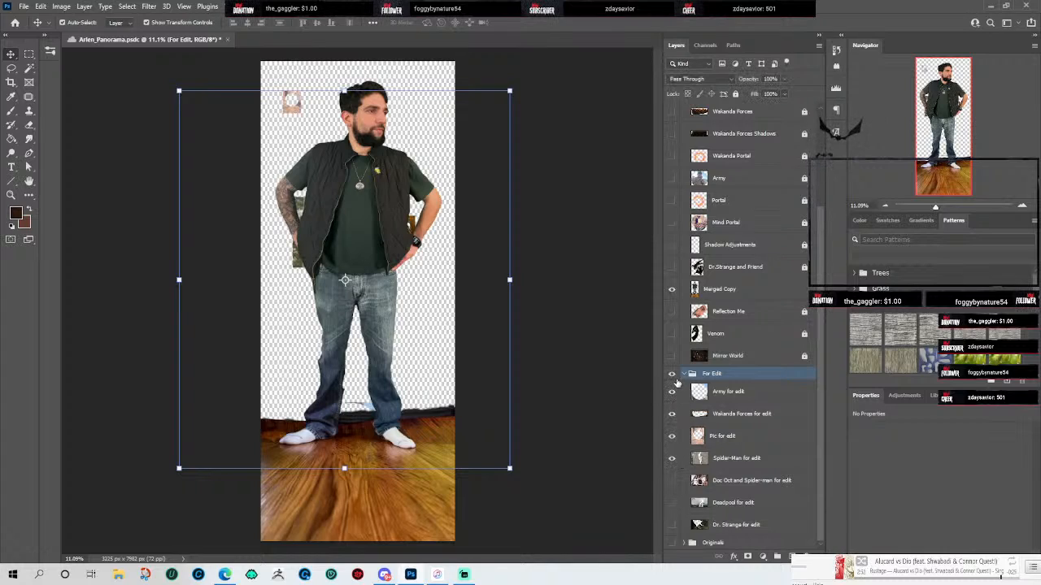
click(672, 392)
click(672, 413)
click(673, 437)
click(672, 459)
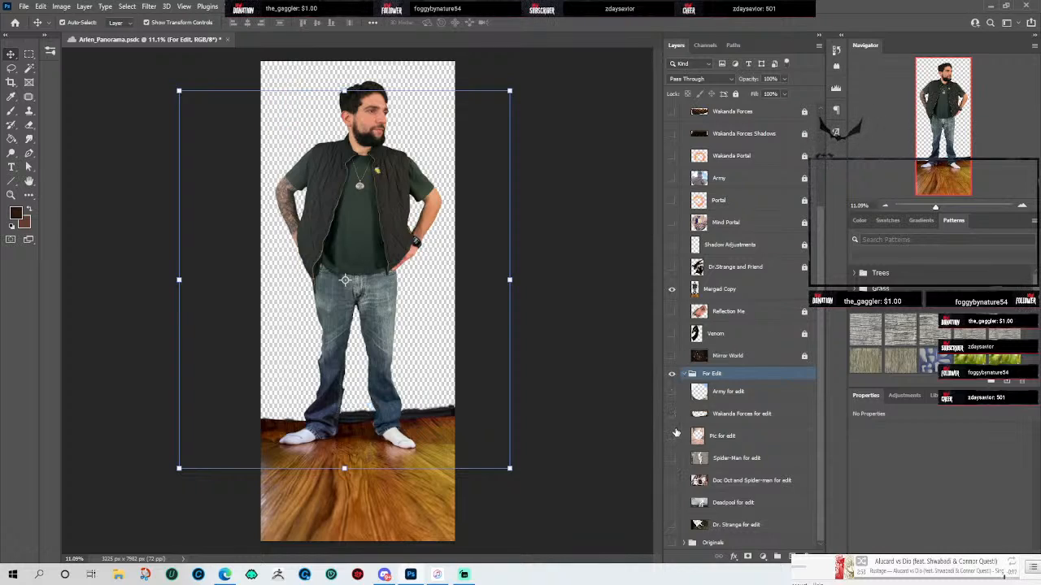
click(683, 374)
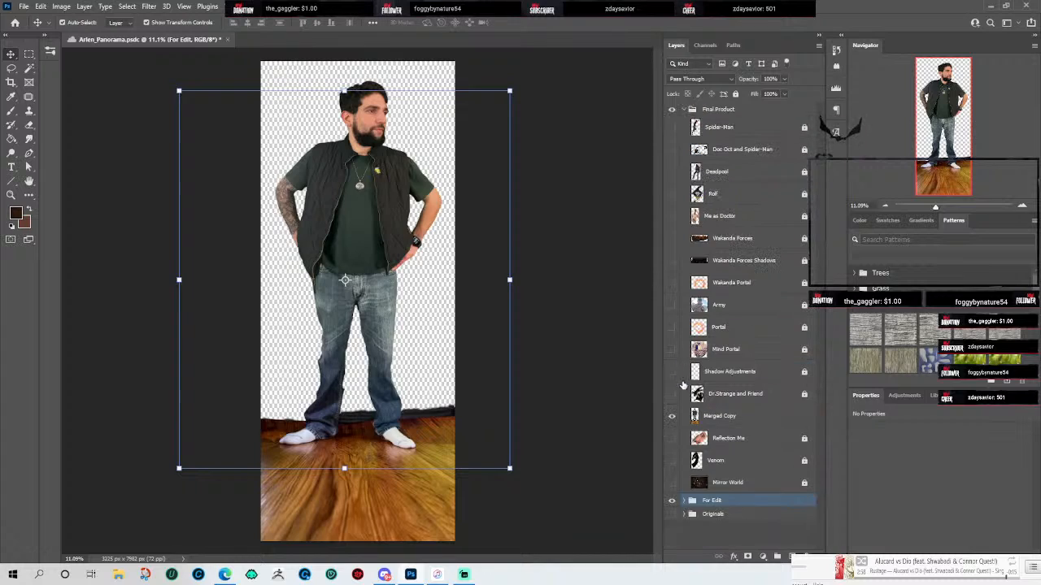
Step: Select the Merged Copy layer, preview Reflection Me and hide it again, and show the Venom layer behind the figure's shoulder
click(719, 419)
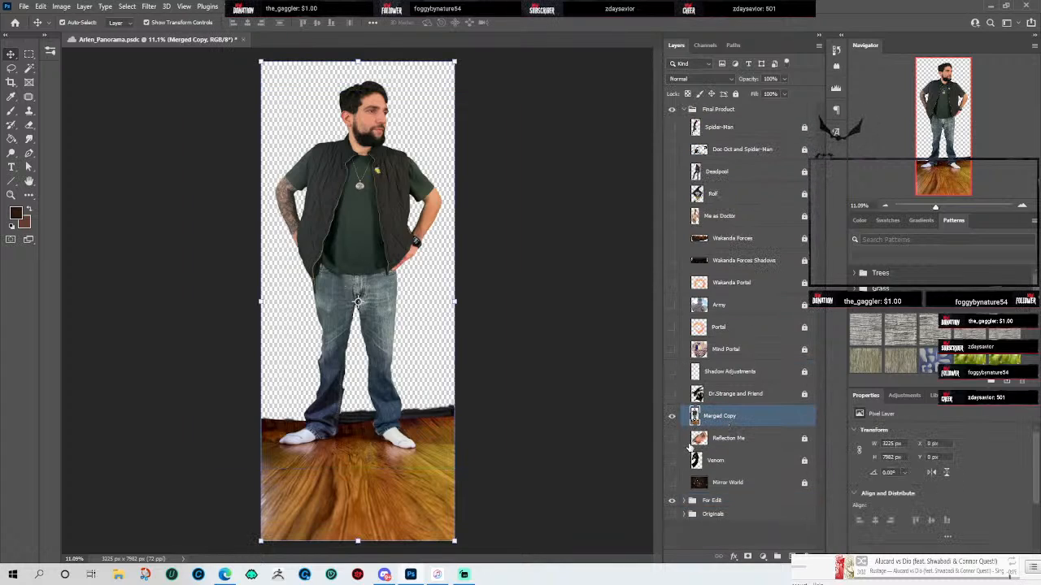
scroll(455, 138, up, 5)
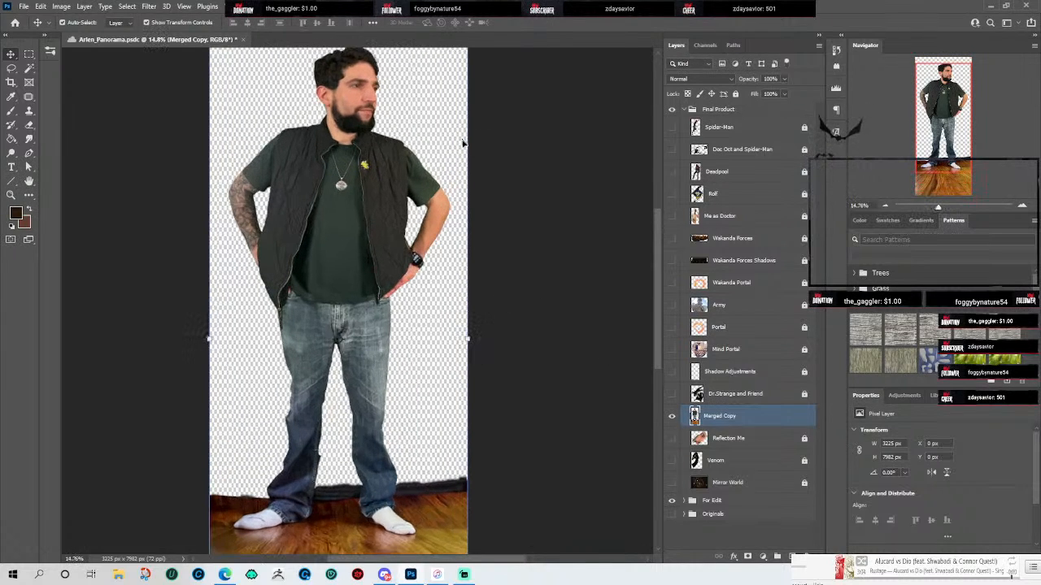
drag(428, 130, 483, 295)
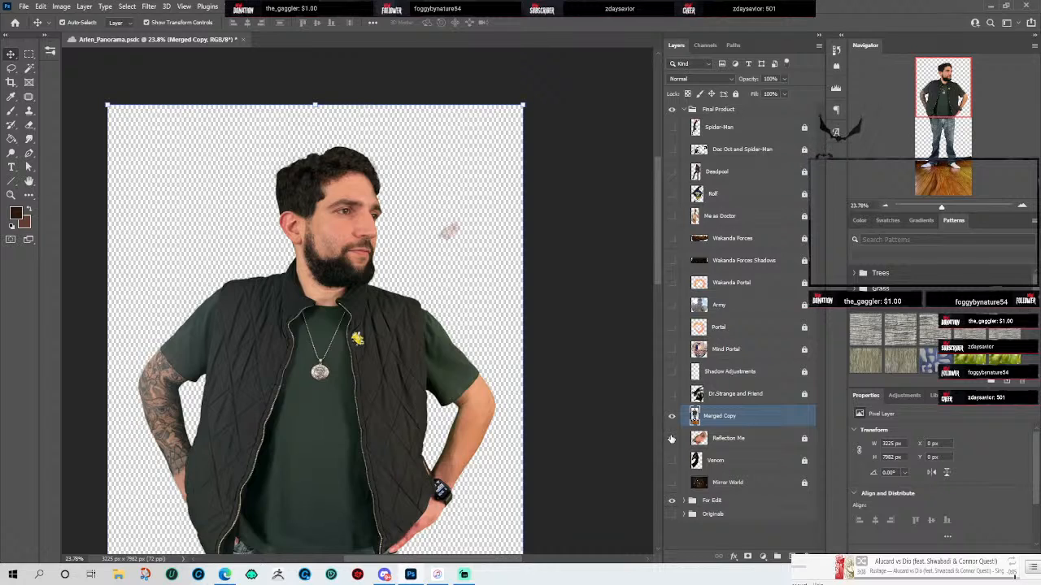
scroll(579, 256, up, 2)
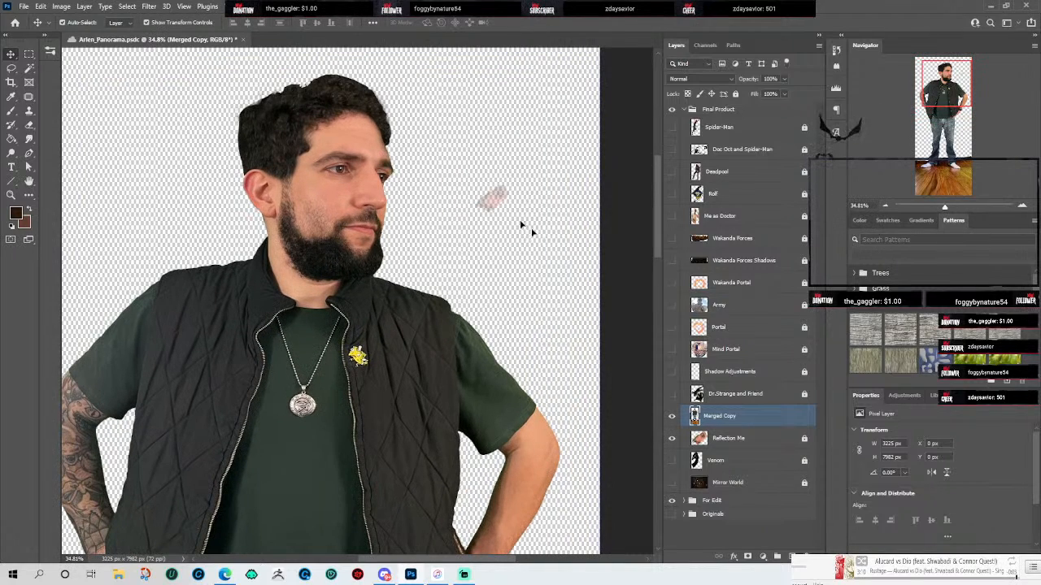
click(667, 461)
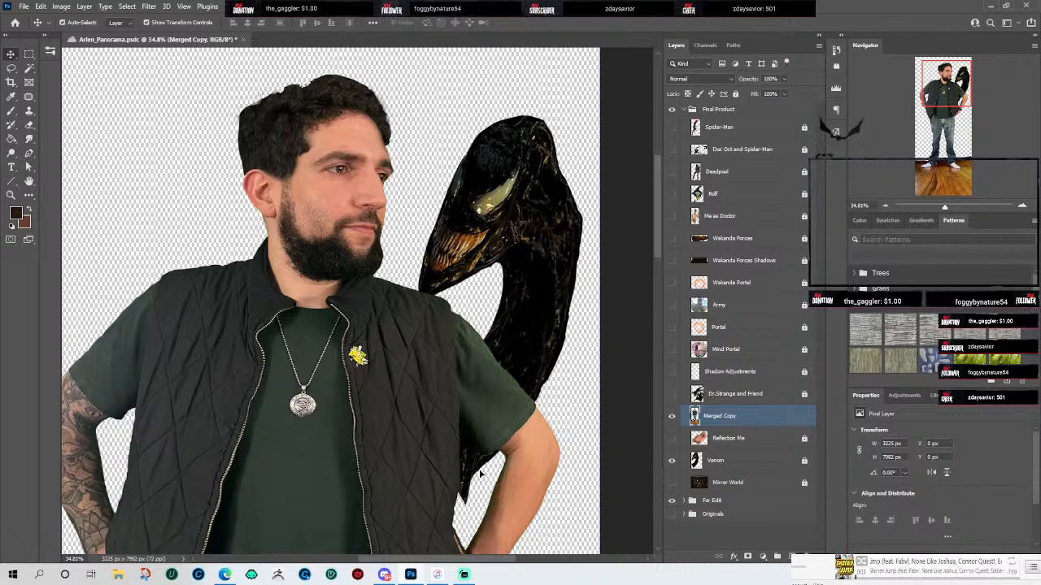
Step: Unlock the Venom layer and move it slightly up toward the figure's head, to X 2164 px and Y 495 px
click(722, 465)
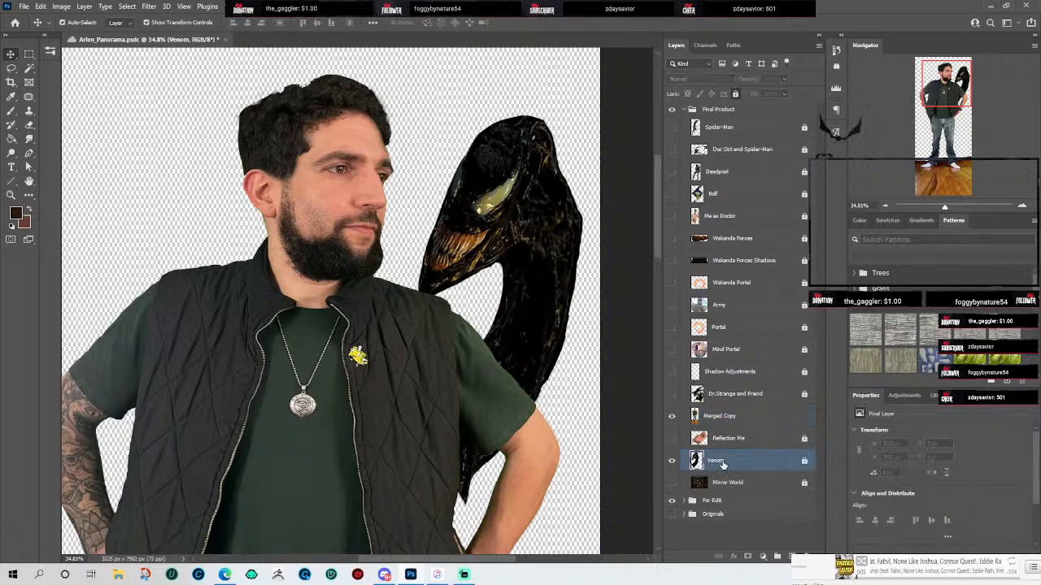
click(537, 256)
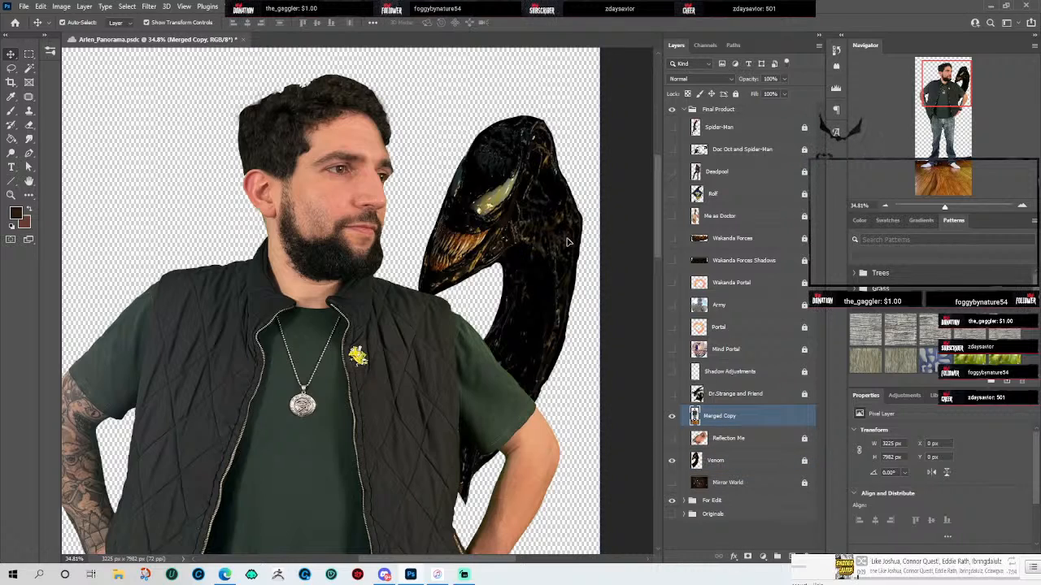
click(738, 460)
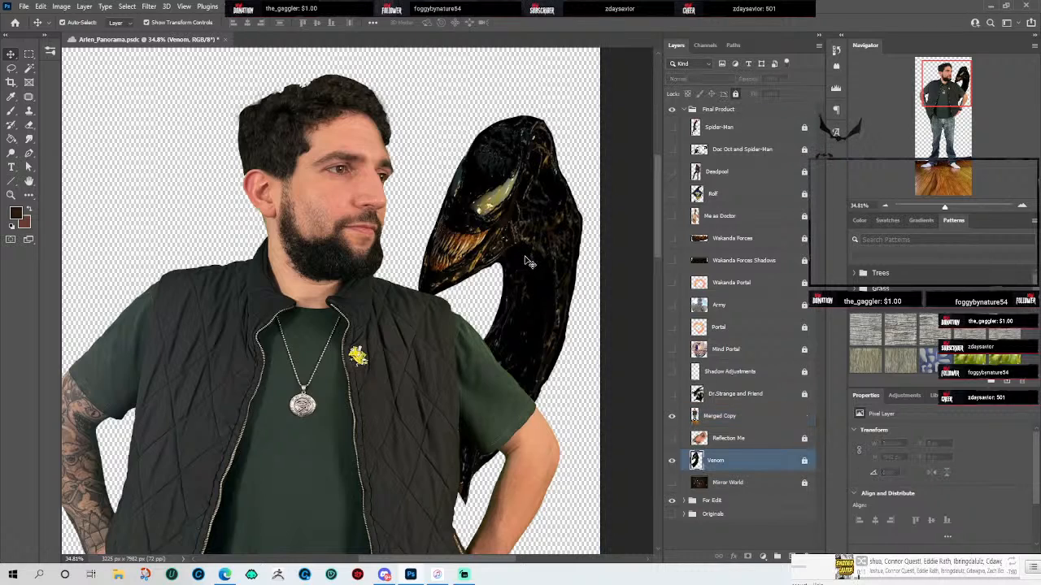
drag(553, 236, 540, 224)
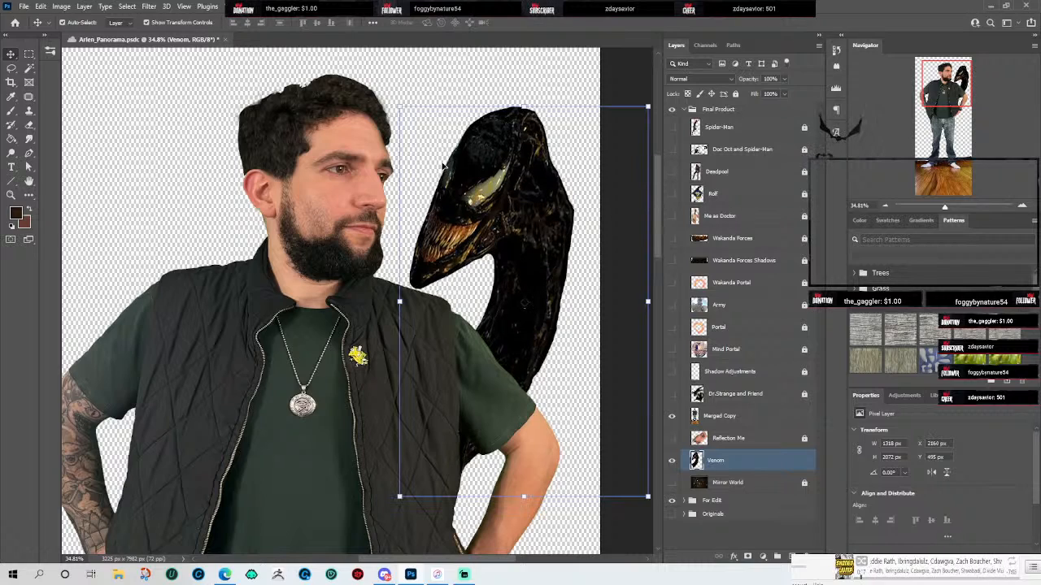
Step: Unlock and show the Reflection Me layer, place it over Venom's eye at X 2515 px and Y 862 px, and deselect it
click(753, 444)
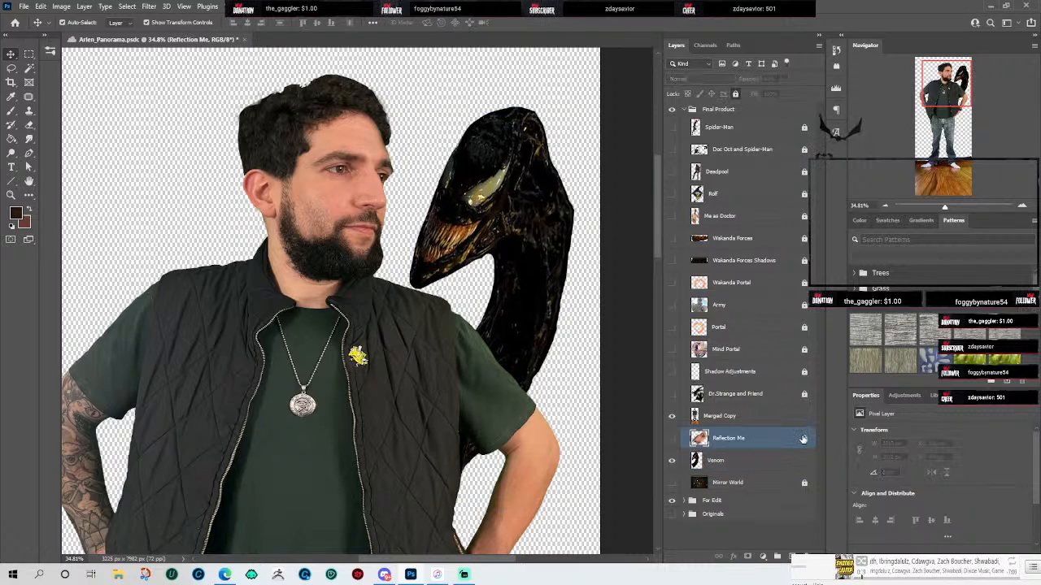
click(671, 438)
drag(488, 197, 496, 184)
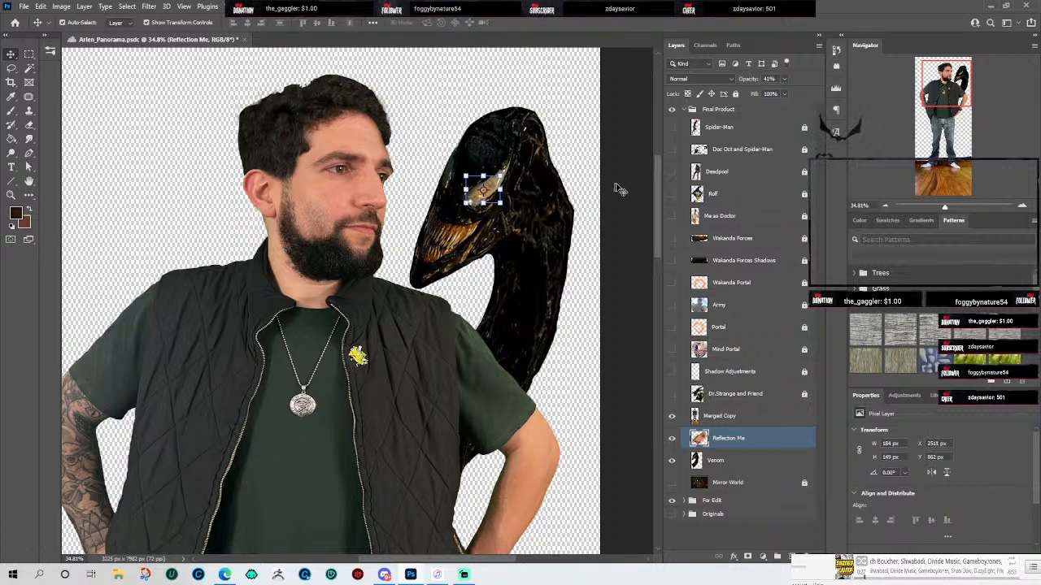
click(631, 180)
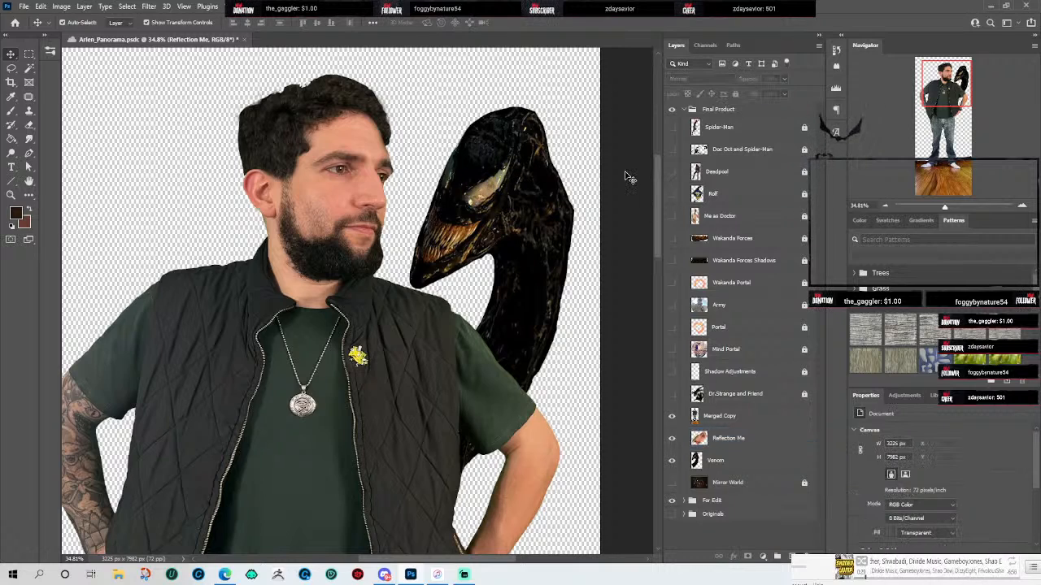
Step: Show the Mirror World background and toggle it off and on to compare the figure and Venom with and without it
scroll(501, 207, up, 3)
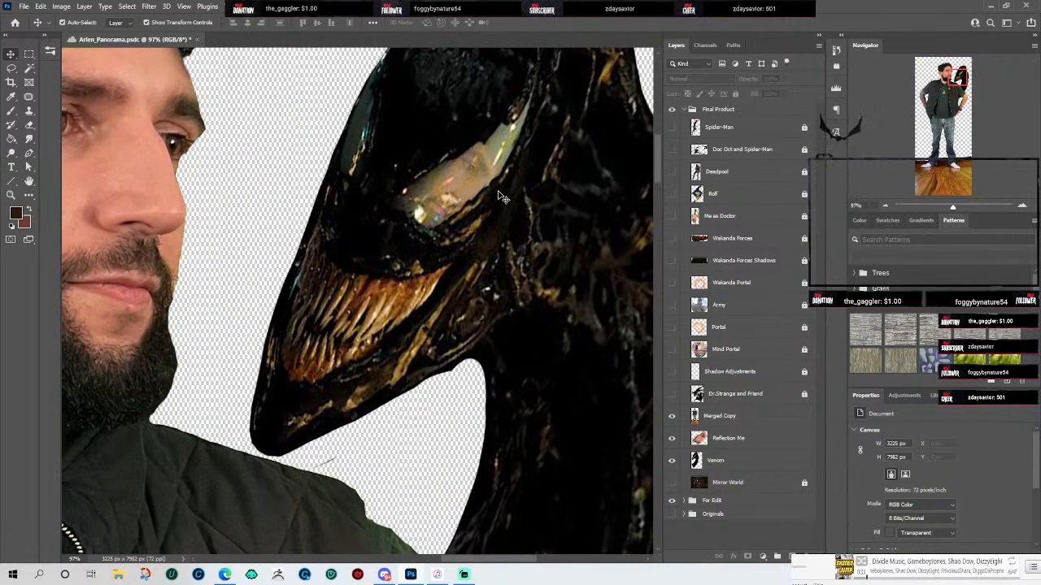
scroll(501, 197, down, 3)
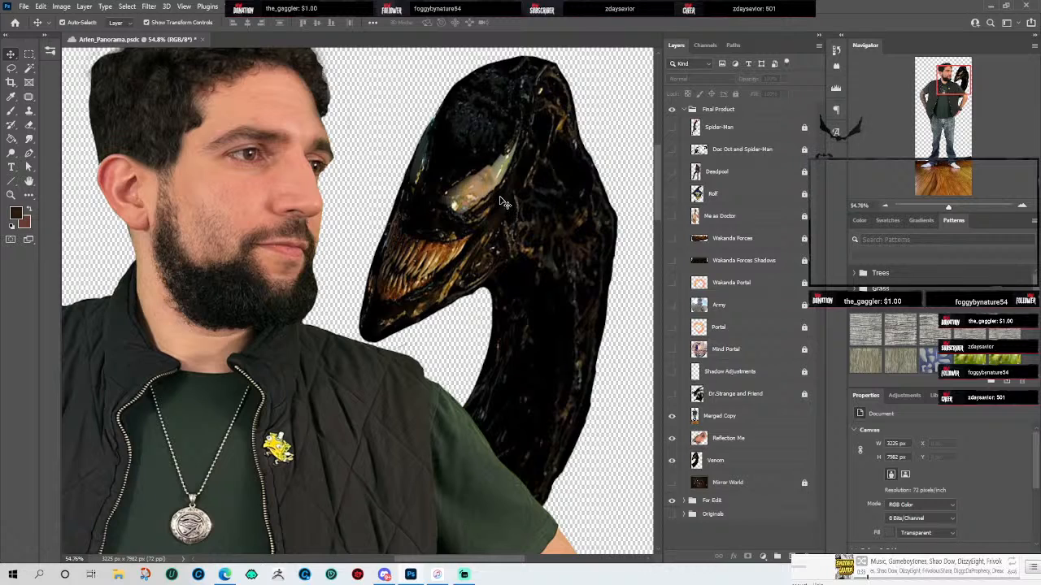
scroll(504, 202, down, 2)
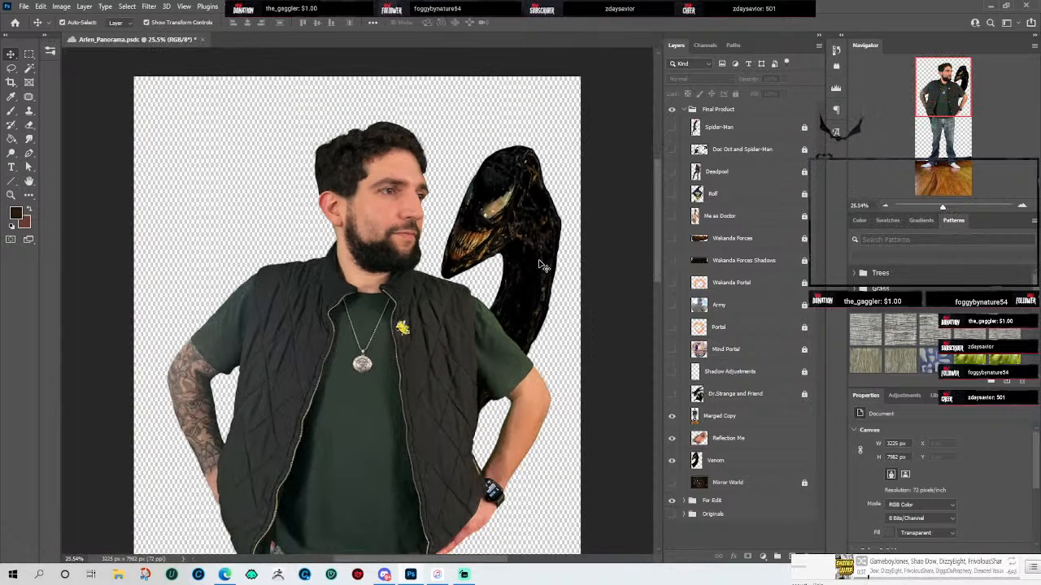
scroll(593, 309, down, 1)
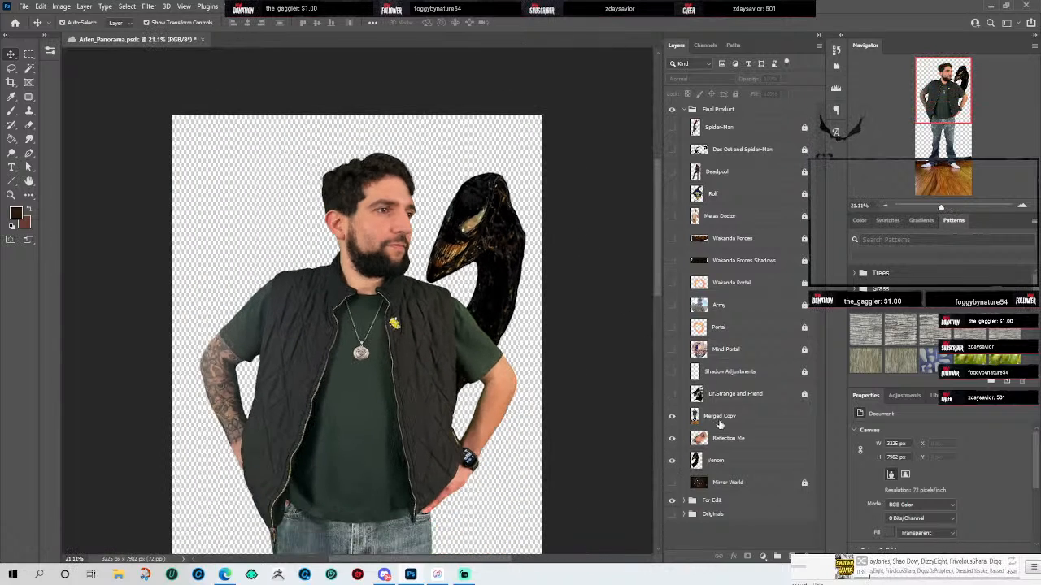
click(671, 485)
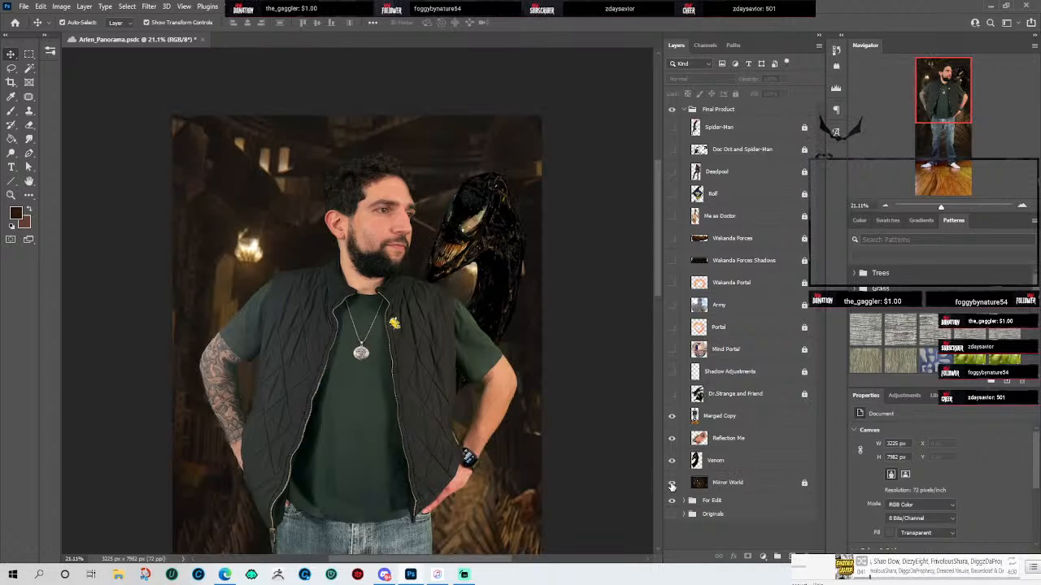
scroll(561, 374, down, 1)
scroll(559, 373, down, 2)
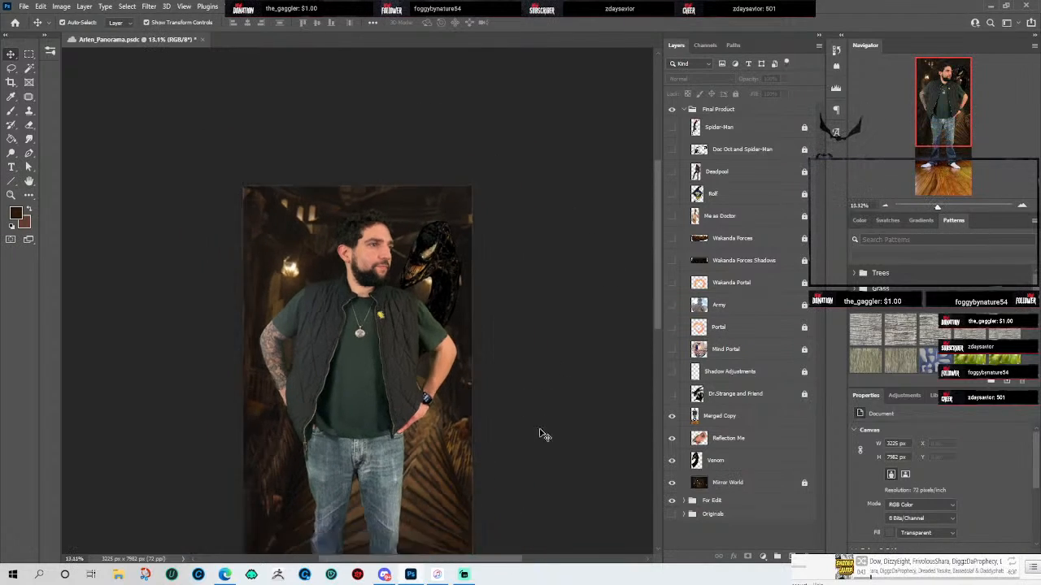
click(673, 484)
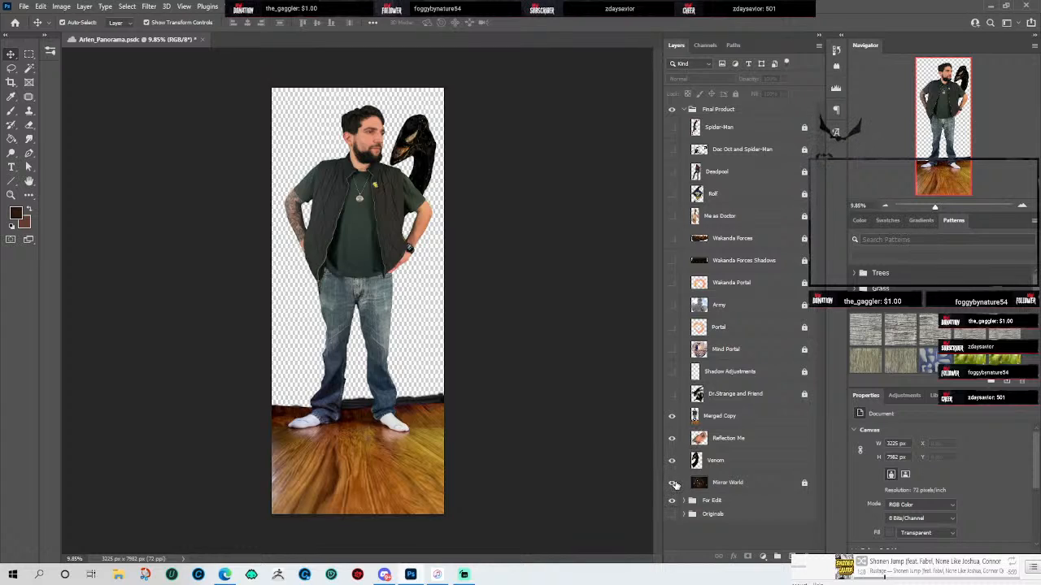
click(673, 483)
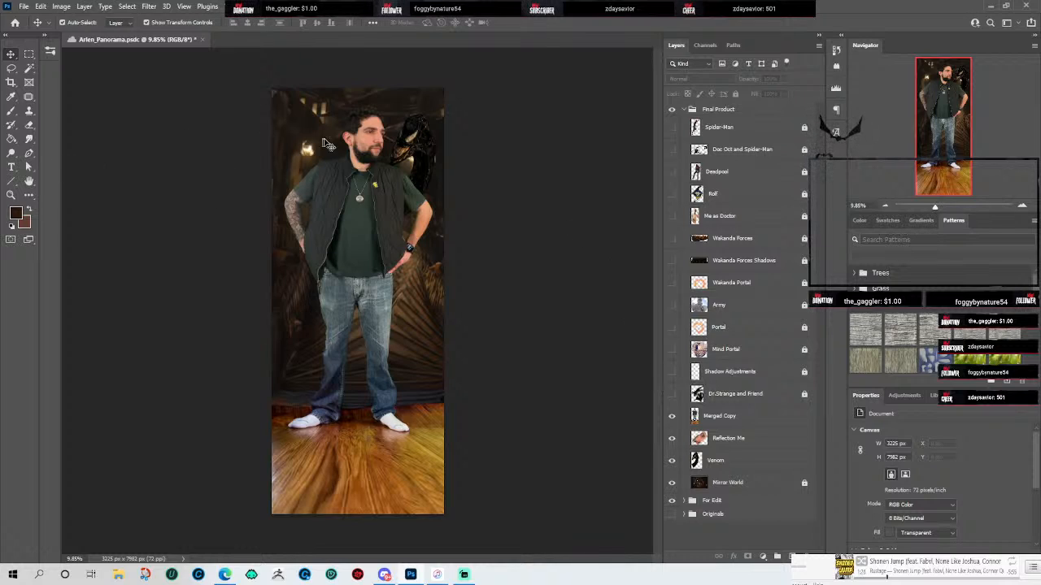
Step: Select the Reflection Me layer and hide Merged Copy to expose Venom's head and neck against the Mirror World background
scroll(422, 147, up, 3)
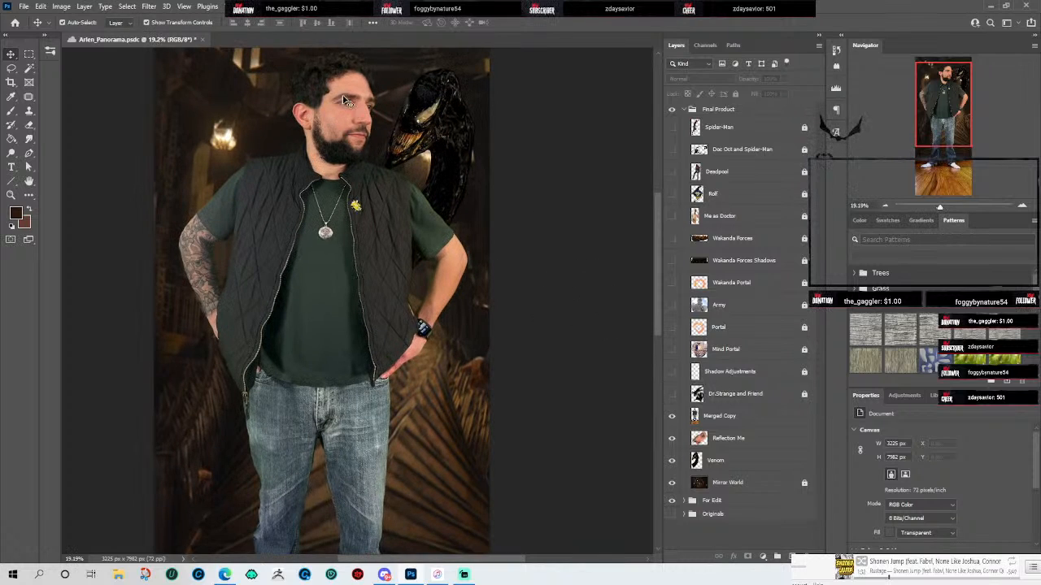
scroll(370, 198, up, 5)
scroll(426, 236, up, 3)
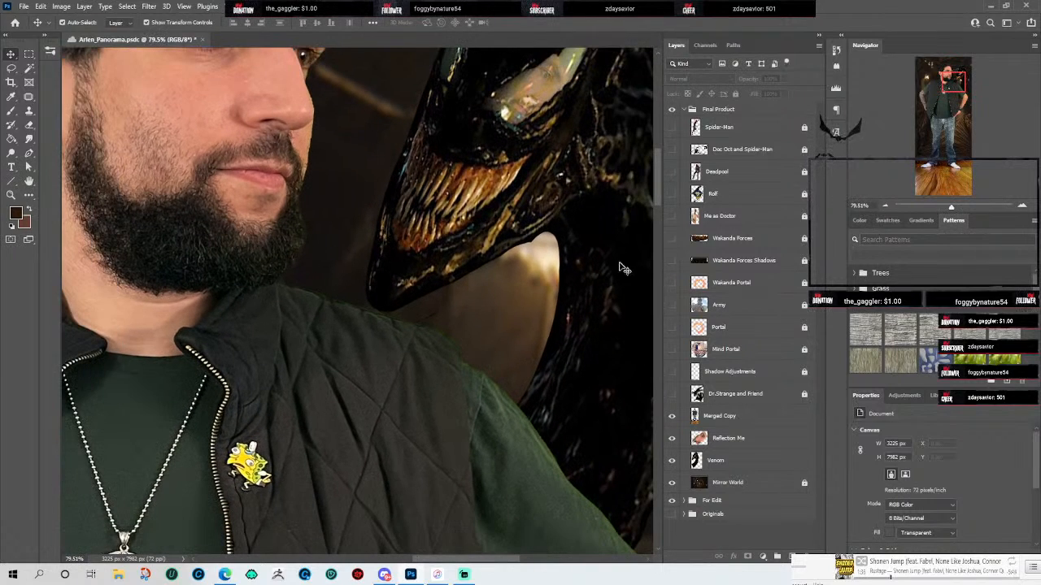
scroll(655, 175, up, 2)
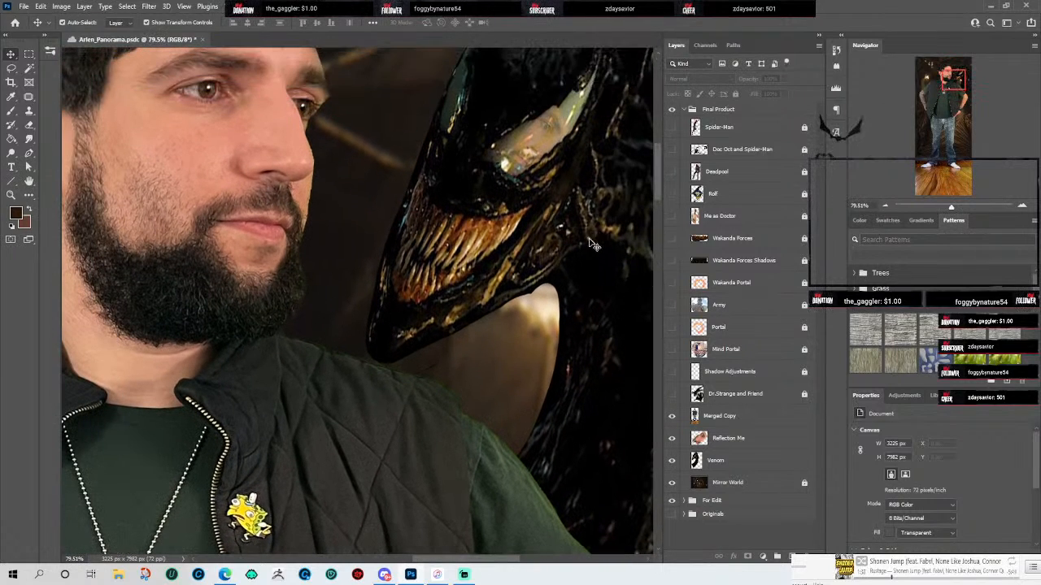
click(728, 438)
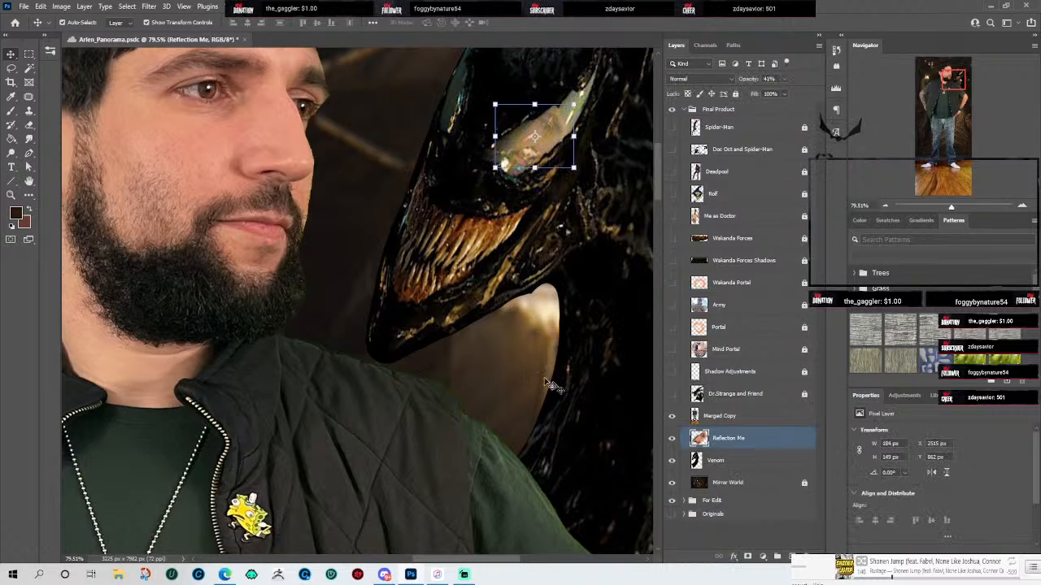
drag(534, 313, 452, 257)
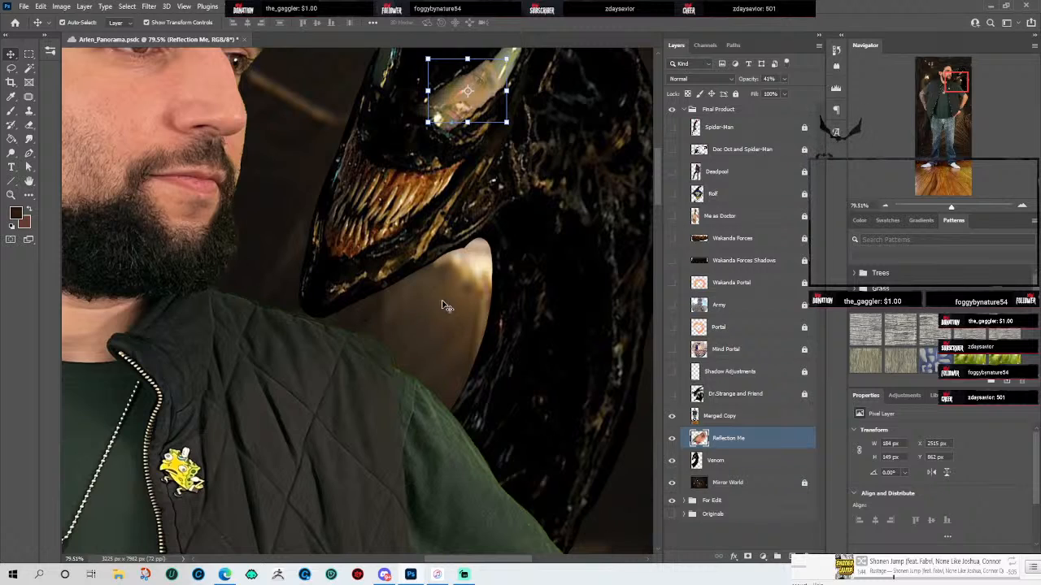
click(672, 415)
drag(516, 407, 460, 470)
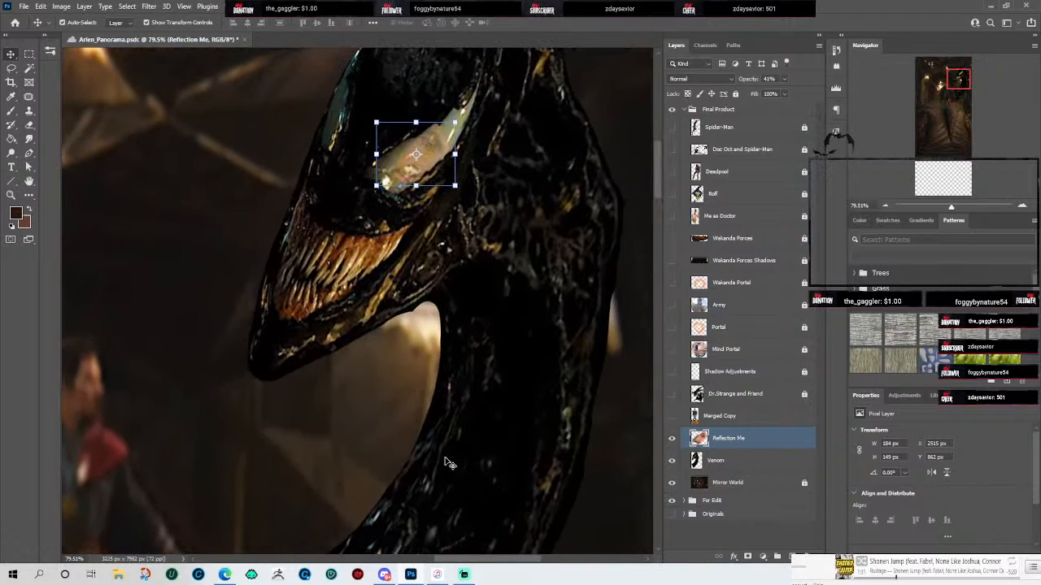
Step: Select the Venom layer and switch from the Color Replacement Tool to the Brush Tool
click(732, 462)
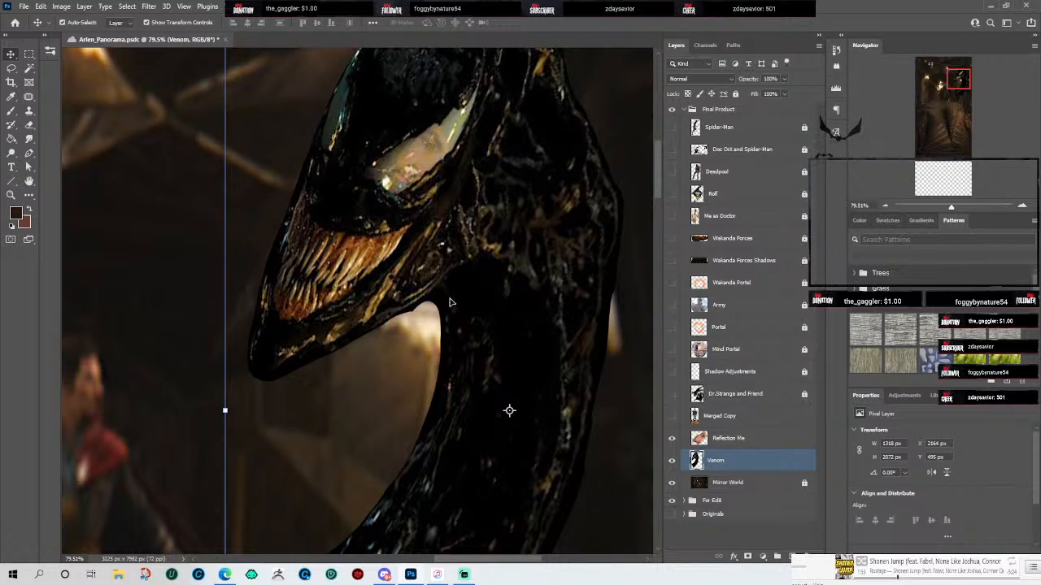
click(9, 114)
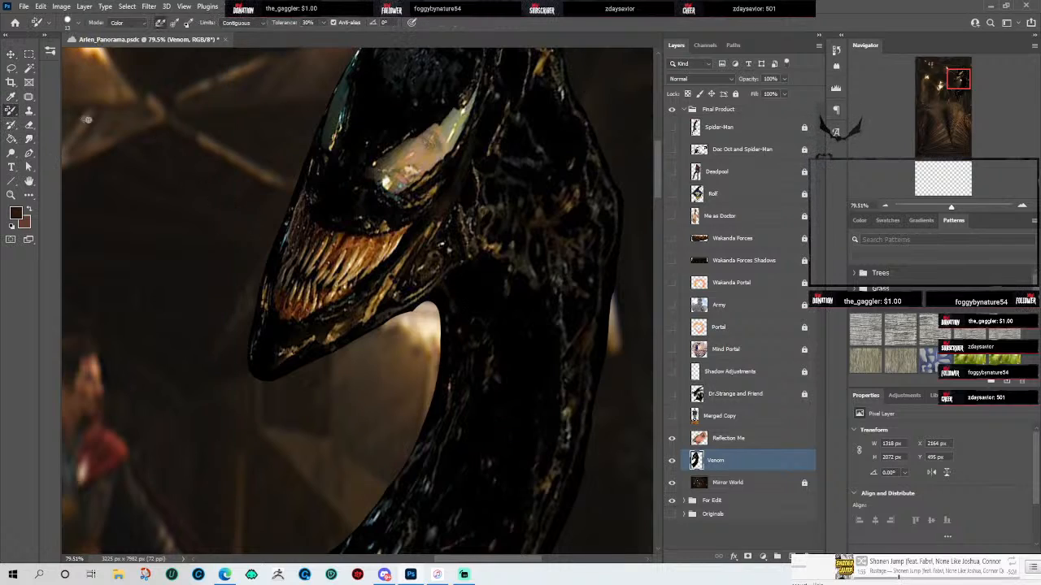
right_click(12, 110)
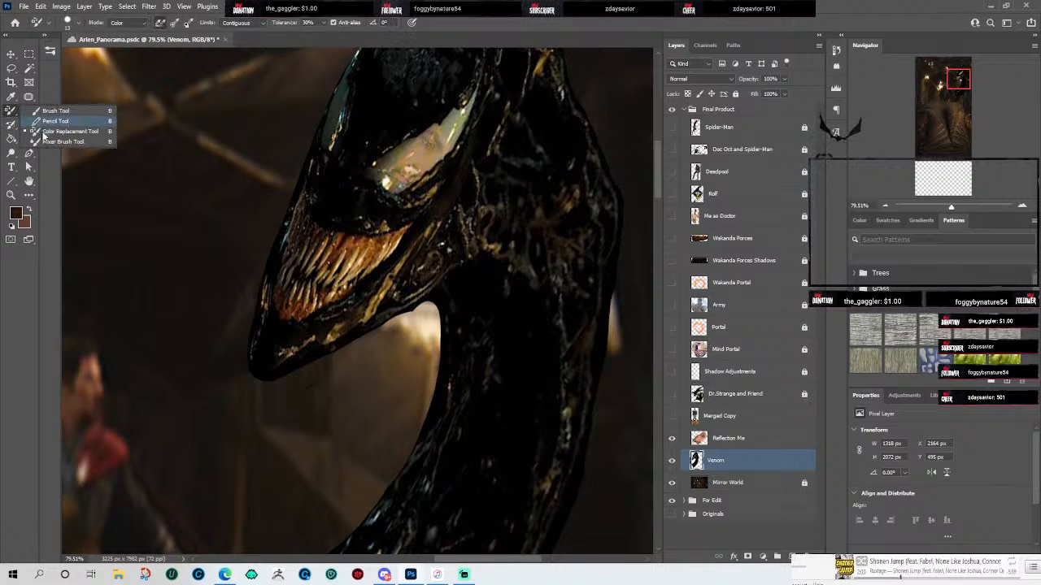
click(61, 111)
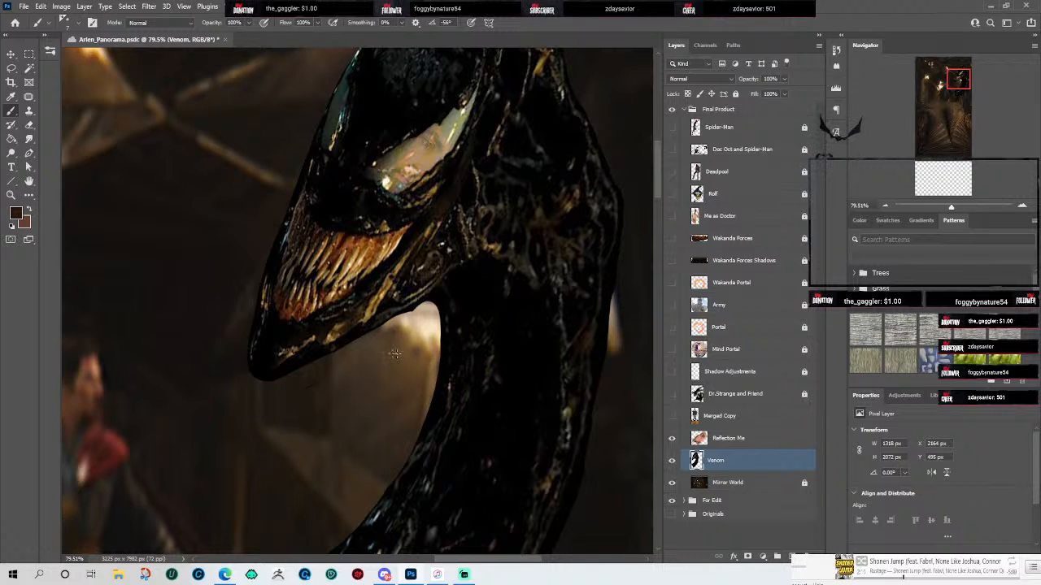
Step: Enlarge the brush to 20 px for cleaning up the cutout edge around Venom's lower jaw
scroll(406, 355, up, 5)
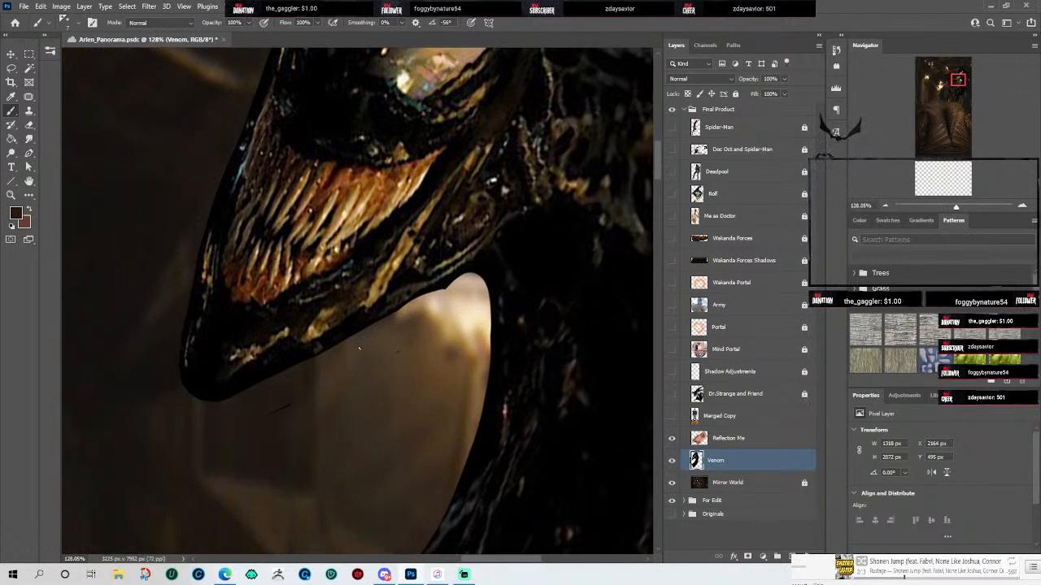
scroll(359, 348, up, 4)
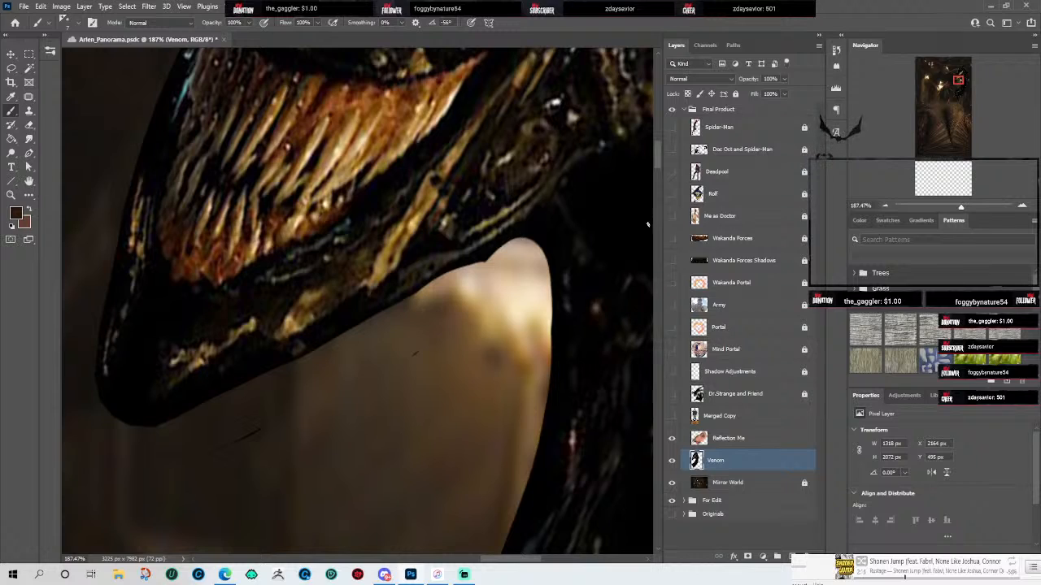
drag(659, 145, 654, 142)
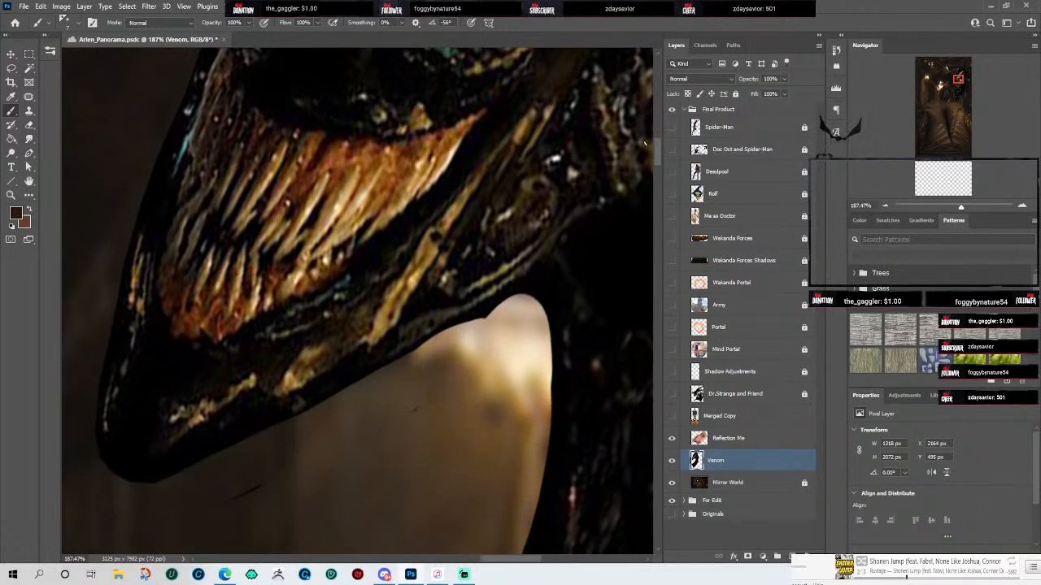
key(p)
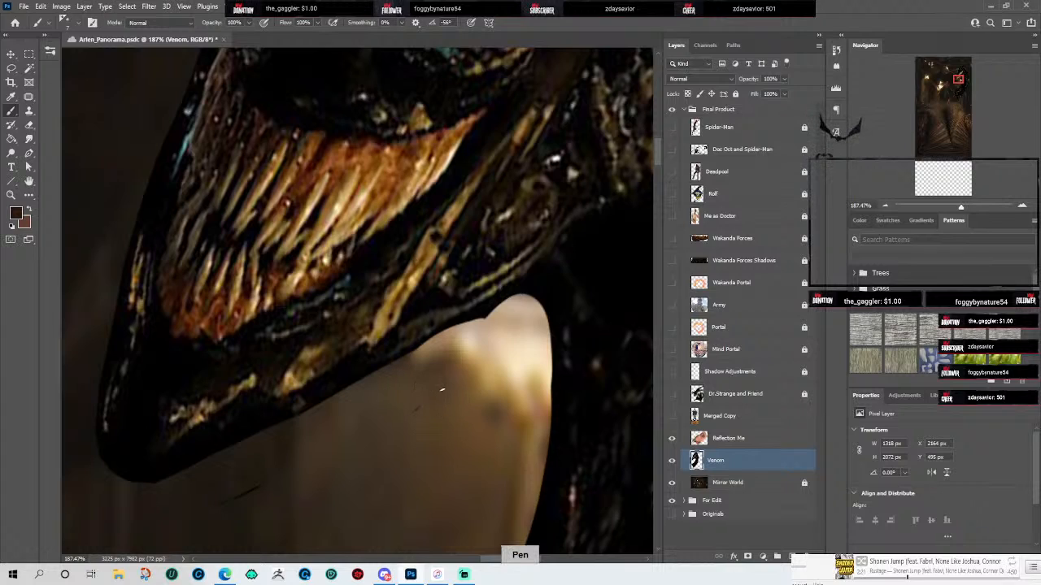
key(])
key(])
key(])
key(])
key(])
key(])
key(])
key(])
key([)
key([)
key([)
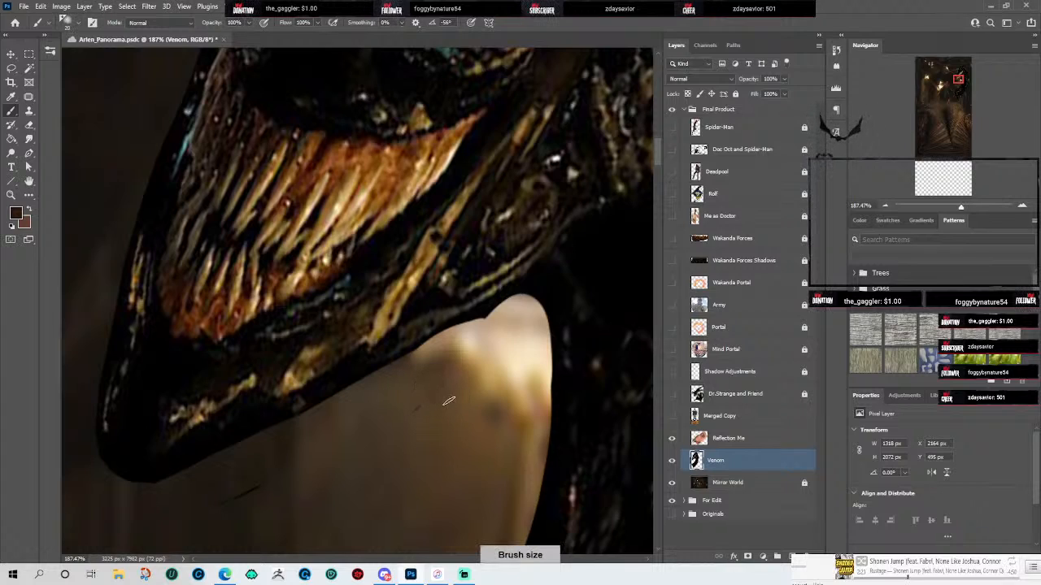
key(])
key(])
key(])
key(])
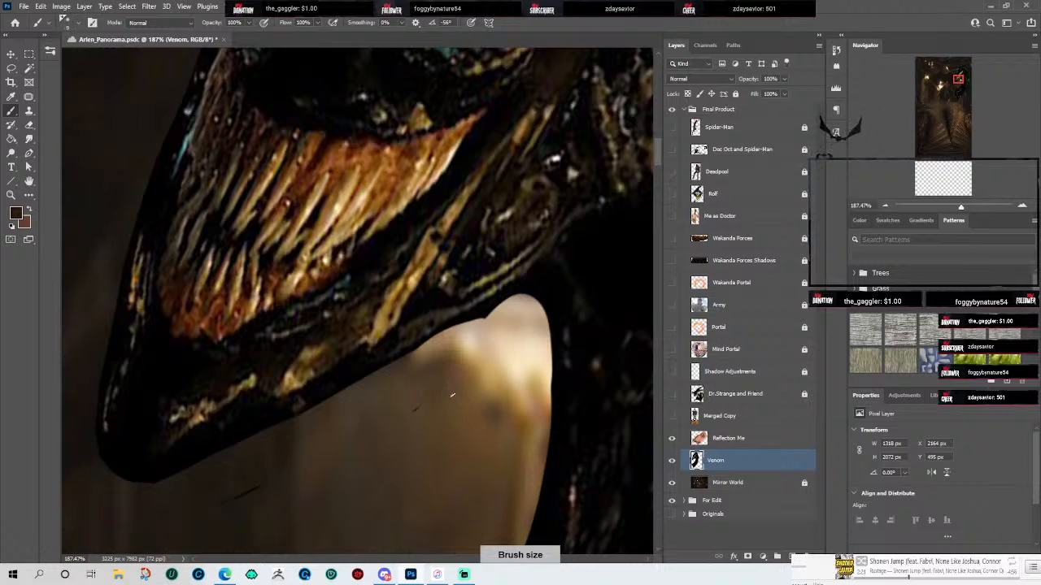
key([)
key([)
key([)
key([)
key([)
key([)
key([)
key(e)
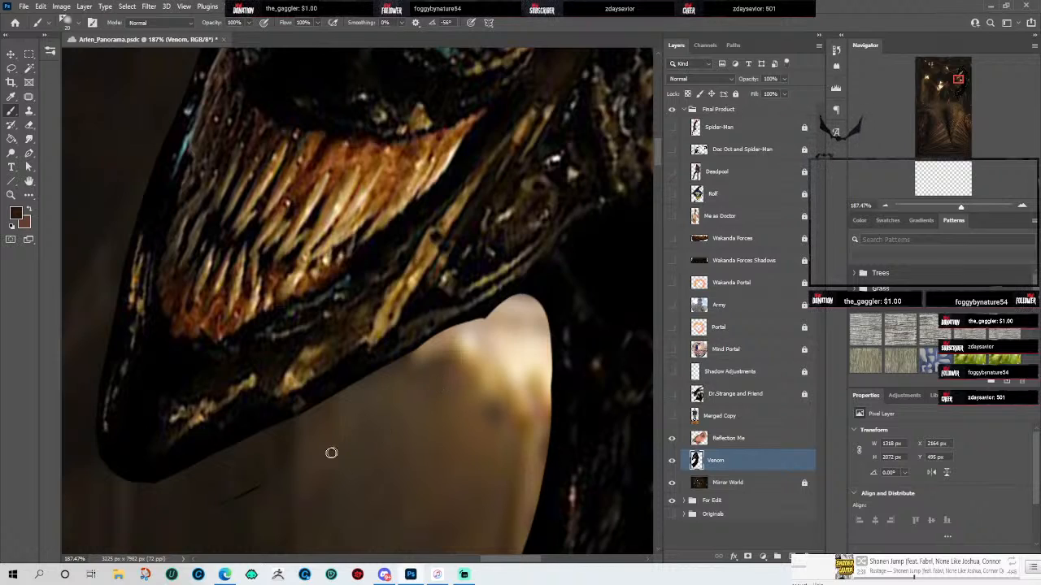
Step: Erase the dark fringe under Venom's jaw, around the chin and along the inner neck, plus the stray marks below
mouse_move(475, 331)
mouse_down()
mouse_move(514, 296)
mouse_move(414, 352)
mouse_up()
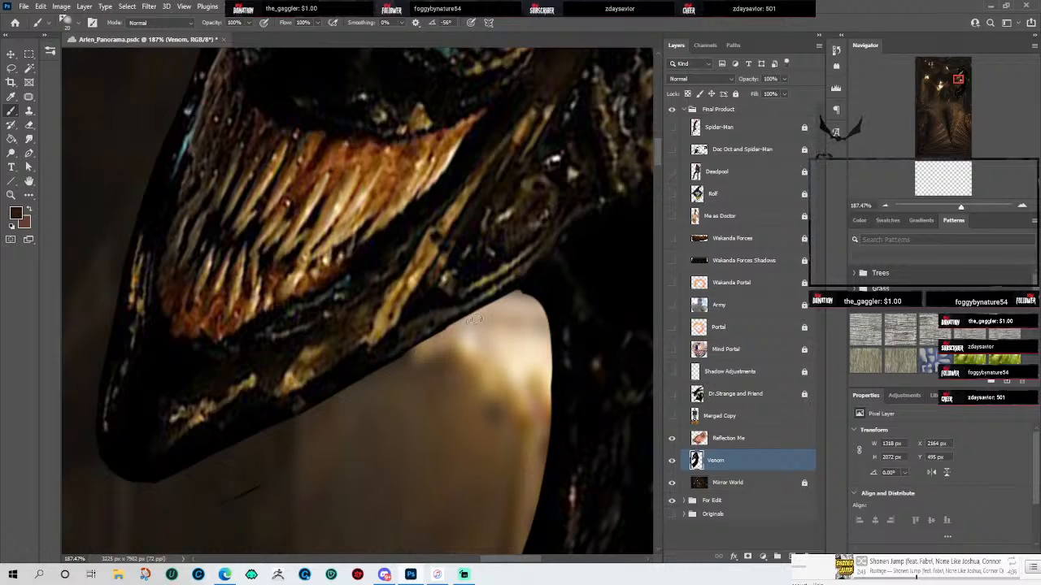
mouse_move(483, 310)
mouse_down()
mouse_move(418, 348)
mouse_move(529, 286)
mouse_move(480, 309)
mouse_move(529, 290)
mouse_move(540, 318)
mouse_move(533, 289)
mouse_move(545, 309)
mouse_move(532, 300)
mouse_move(555, 366)
mouse_move(543, 432)
mouse_up()
key(ctrl+s)
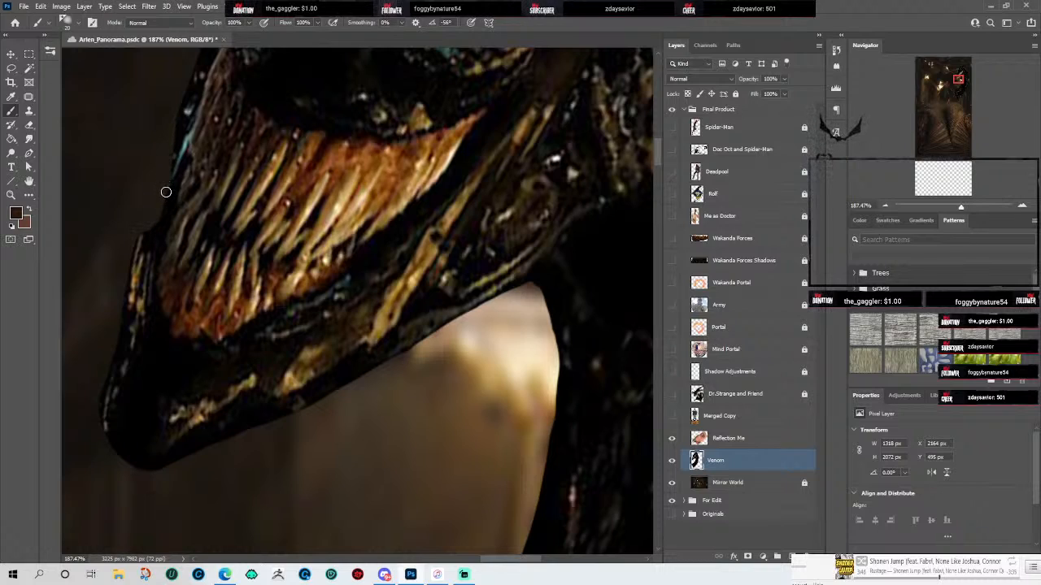
Step: Trim the front edge of Venom's mouth to open a gap between the teeth and the tip of the lower jaw
key(bracketright)
key(bracketright)
key(bracketleft)
key(bracketleft)
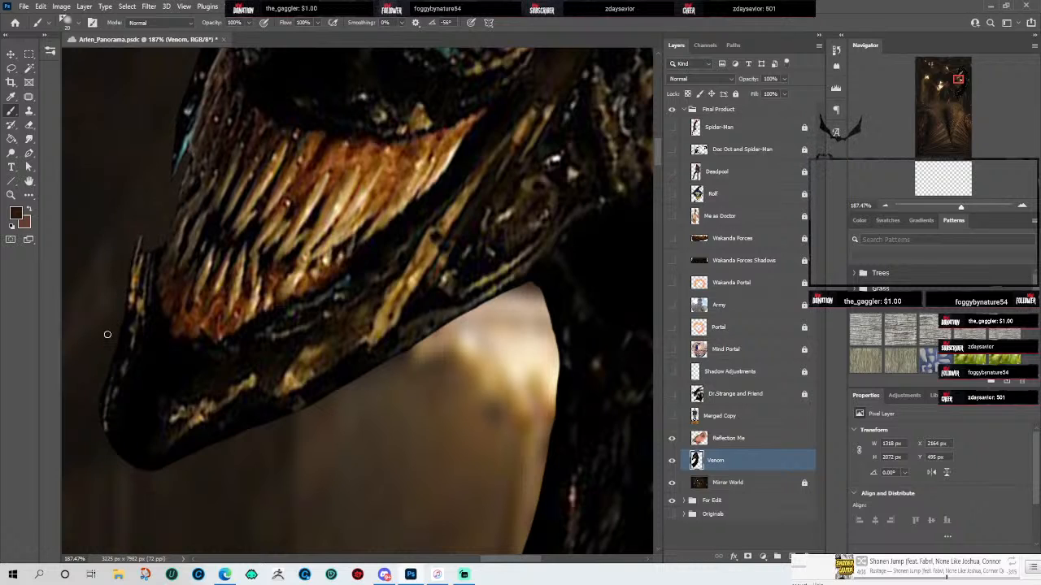
scroll(201, 206, down, 5)
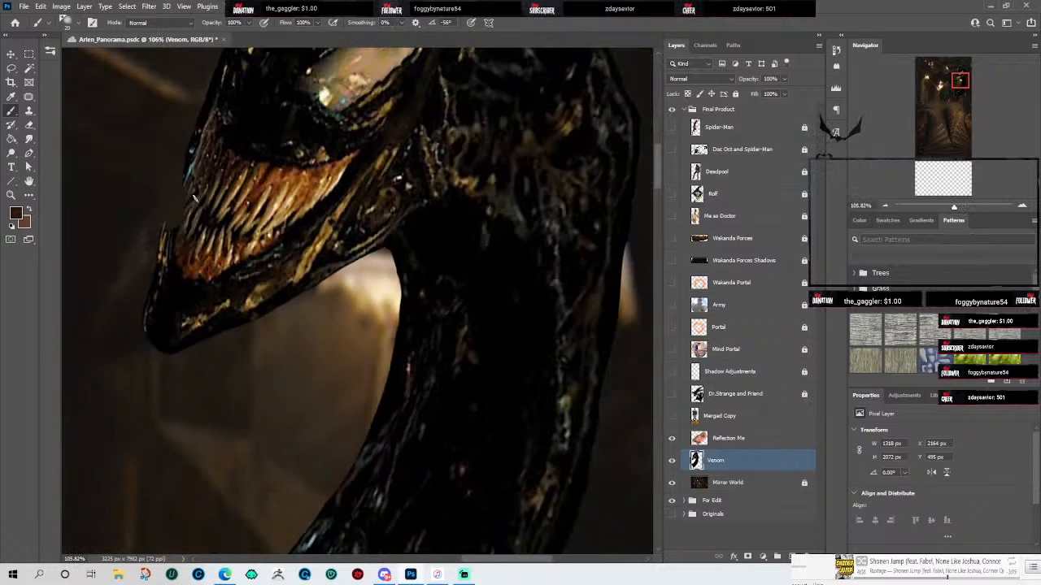
scroll(167, 197, up, 1)
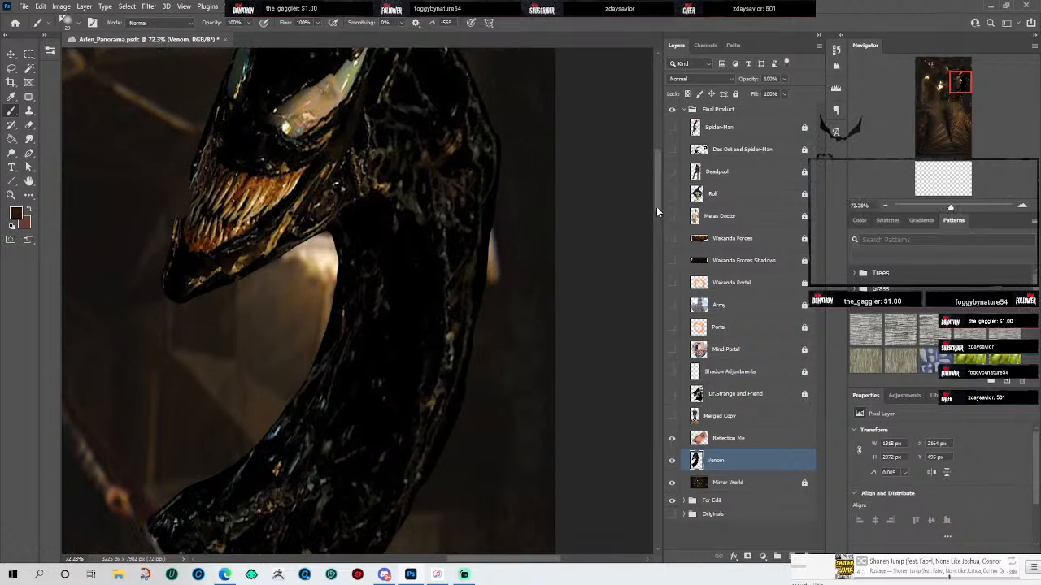
drag(658, 203, 654, 192)
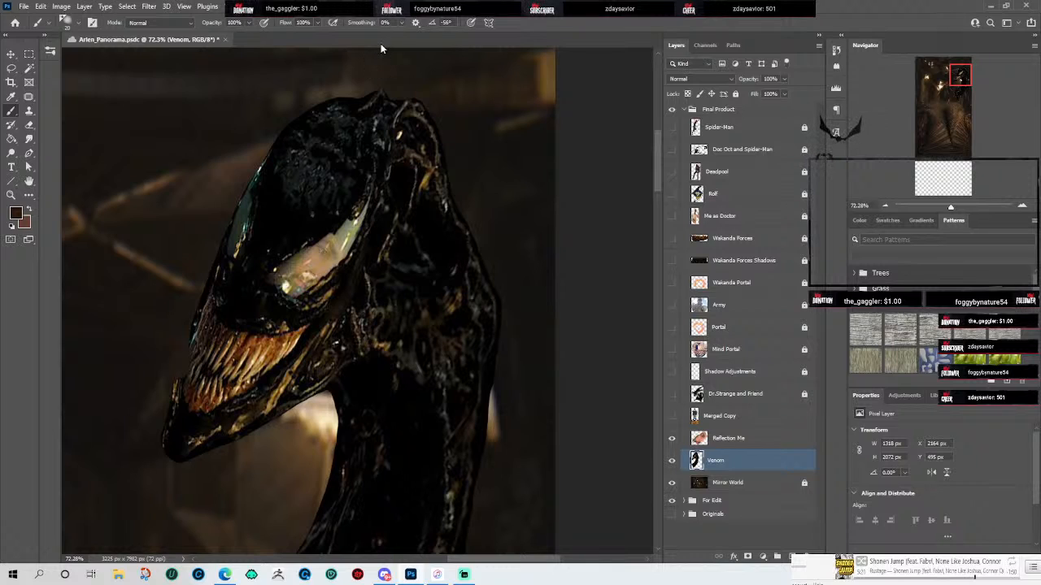
Step: Show the Merged Copy layer again and check the full figure with the cleaned-up Venom behind the shoulder
scroll(360, 394, down, 5)
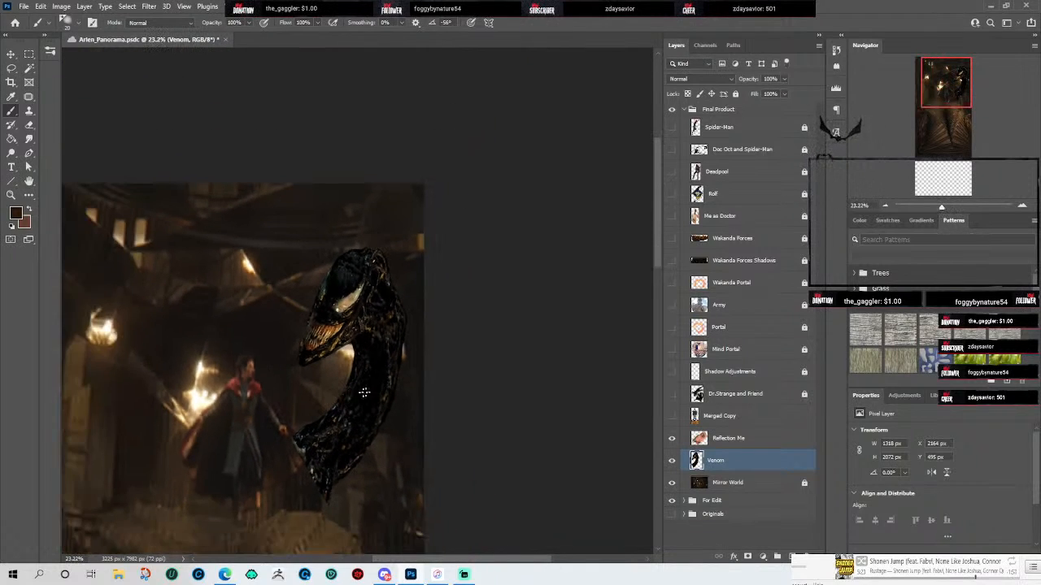
scroll(360, 393, up, 2)
click(672, 416)
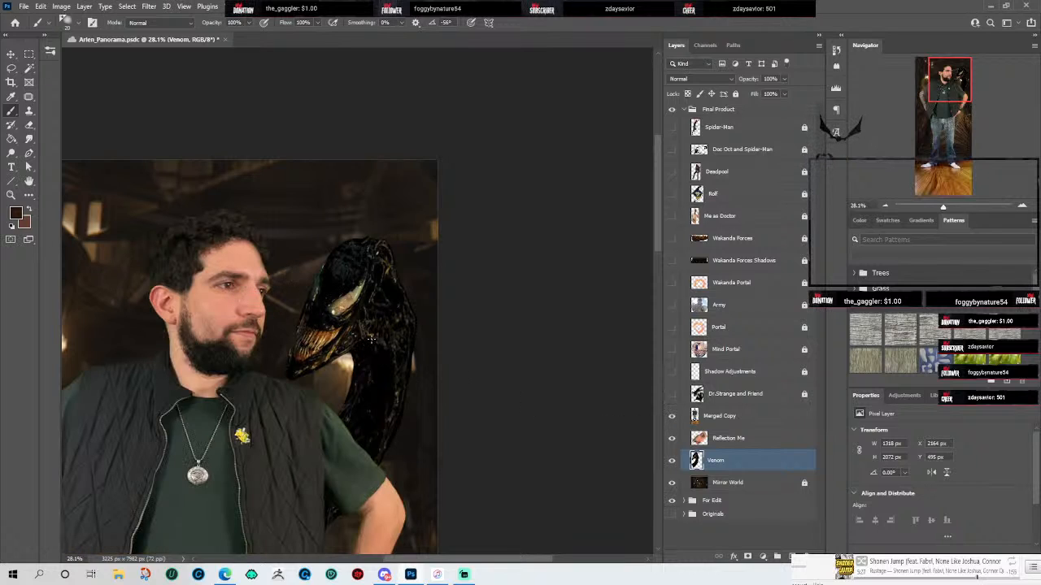
scroll(407, 358, down, 4)
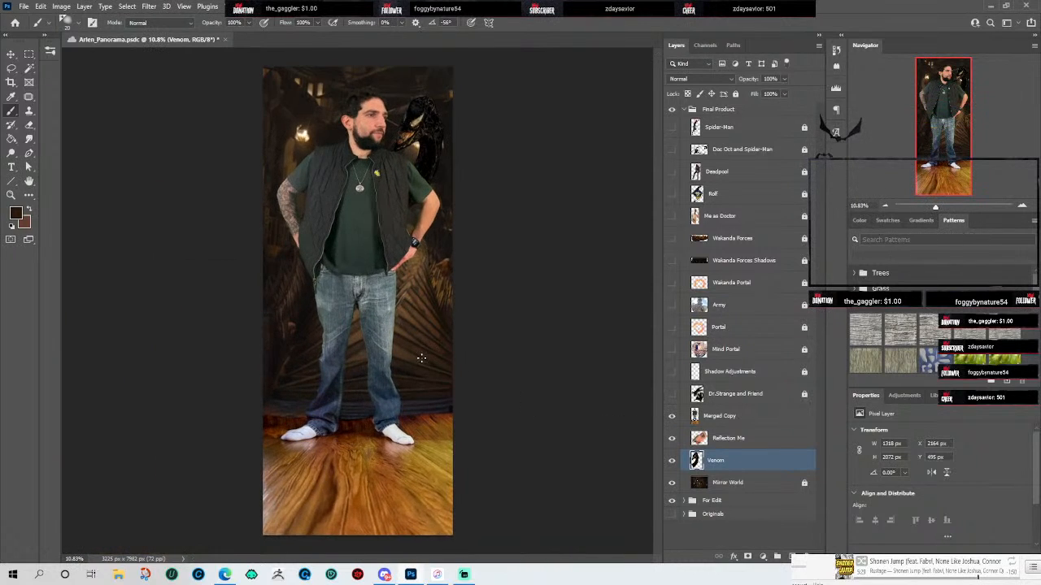
scroll(422, 358, up, 1)
drag(656, 258, 639, 227)
scroll(249, 195, up, 5)
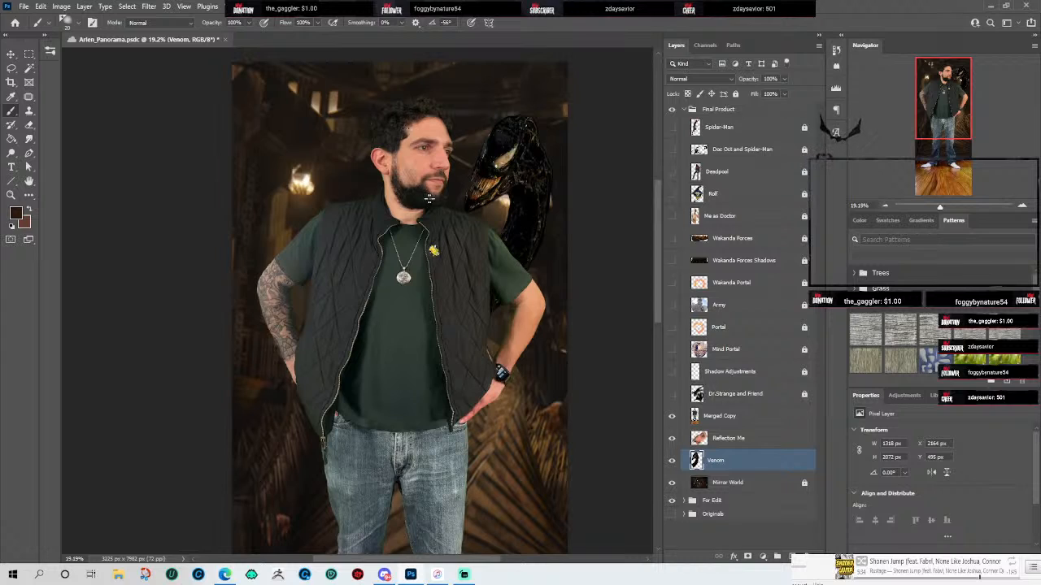
scroll(544, 261, down, 7)
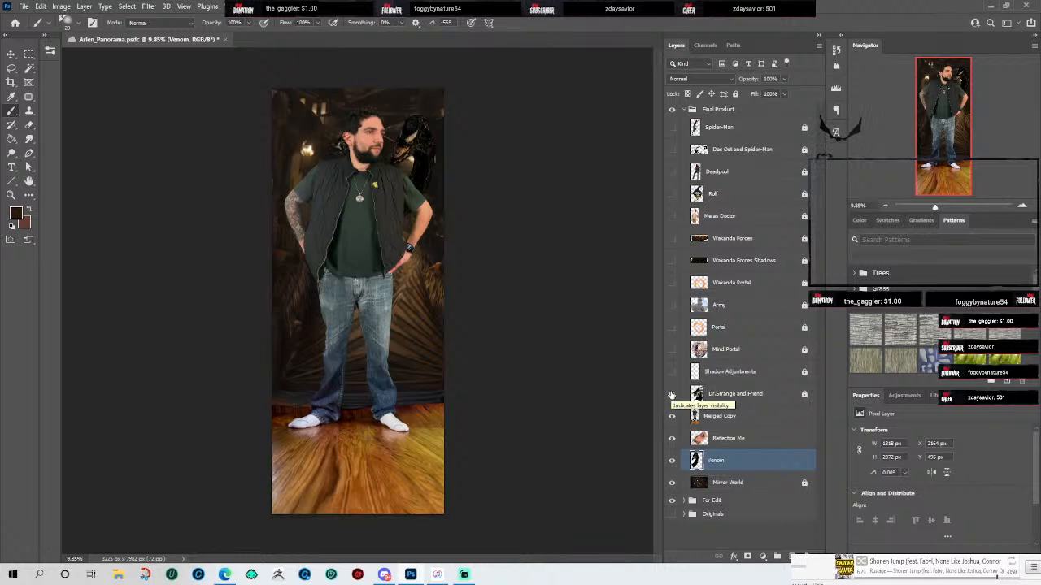
Step: Show the Dr.Strange and Friend and Portal layers beside the man's ear
scroll(305, 115, up, 3)
scroll(305, 114, up, 4)
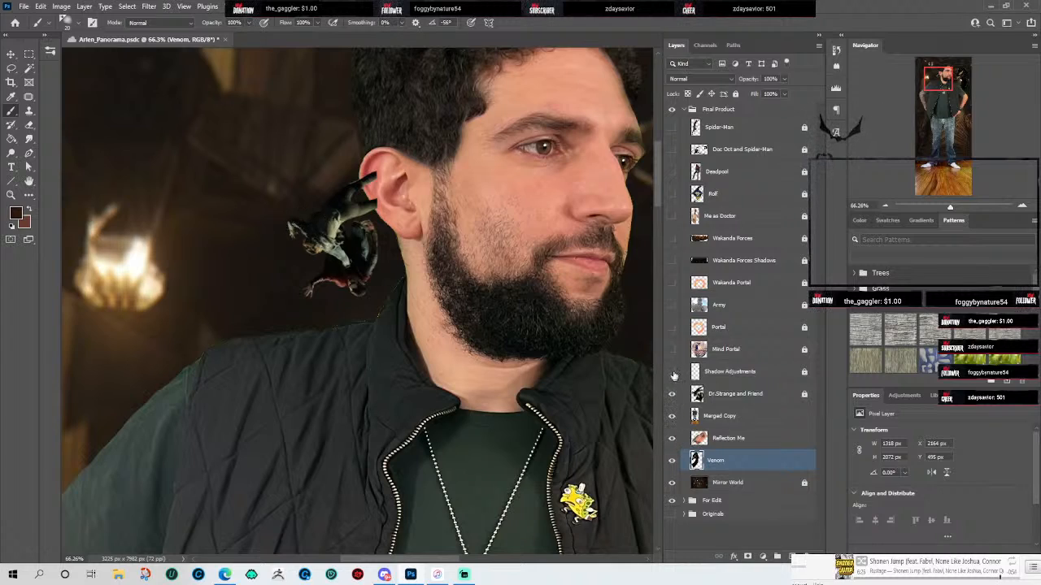
click(671, 328)
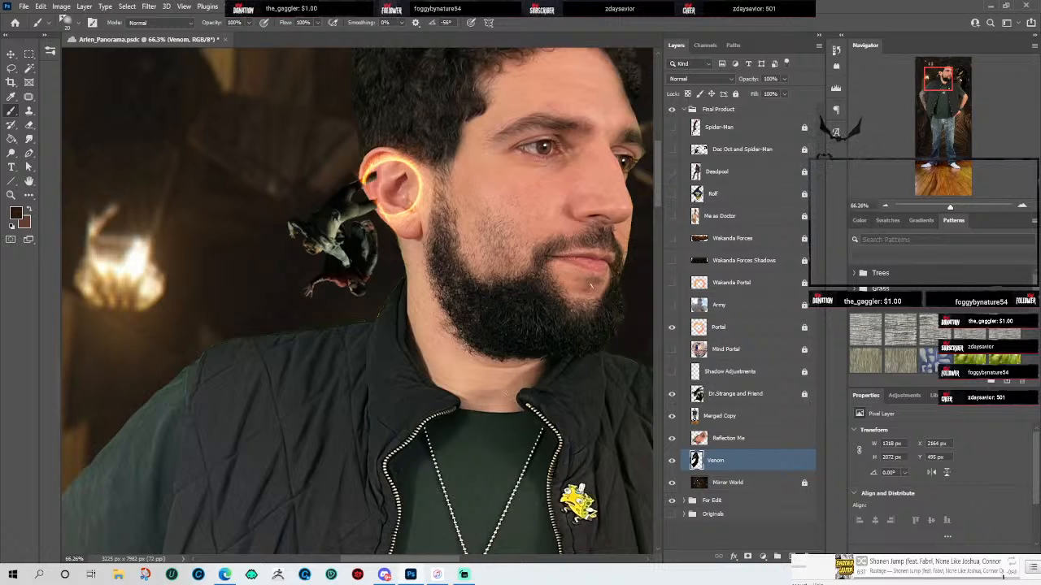
Step: Show the Mind Portal layer and examine the couple's photo inside the glowing ear portal up close
click(672, 350)
scroll(479, 240, down, 2)
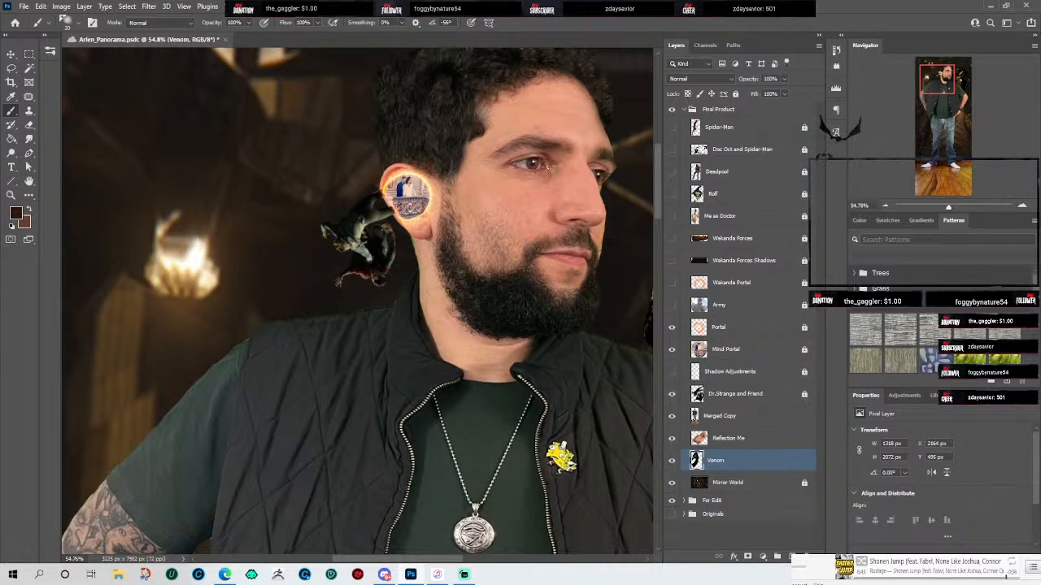
scroll(549, 167, up, 1)
drag(659, 175, 656, 161)
drag(428, 559, 440, 559)
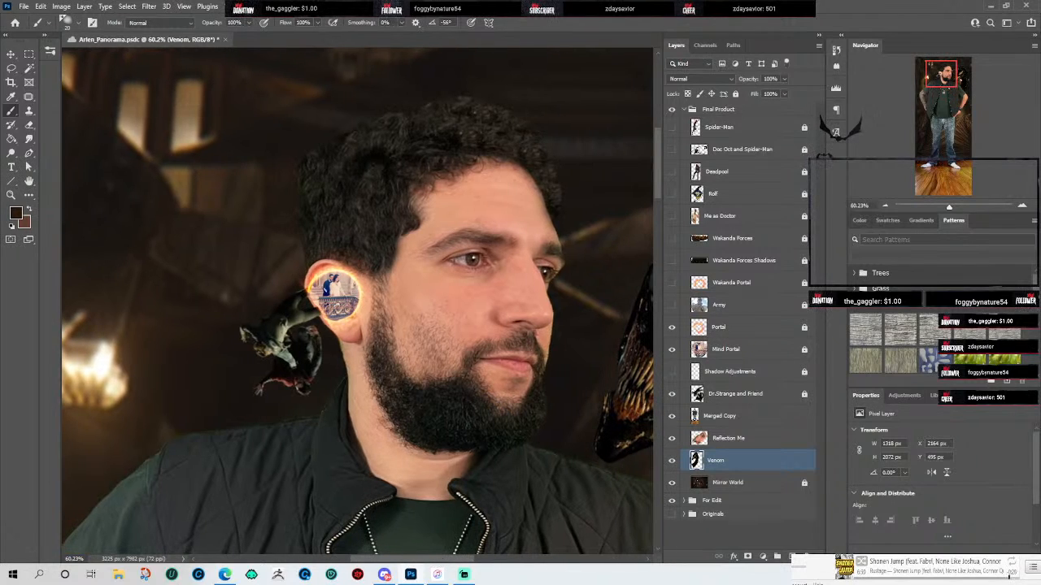
scroll(334, 284, up, 7)
scroll(367, 276, up, 12)
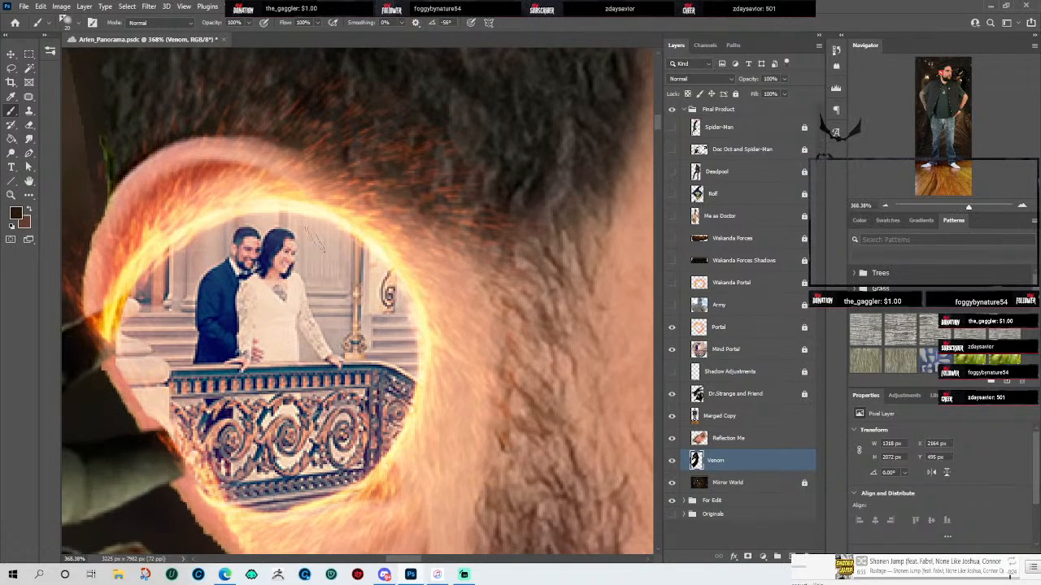
scroll(366, 329, down, 15)
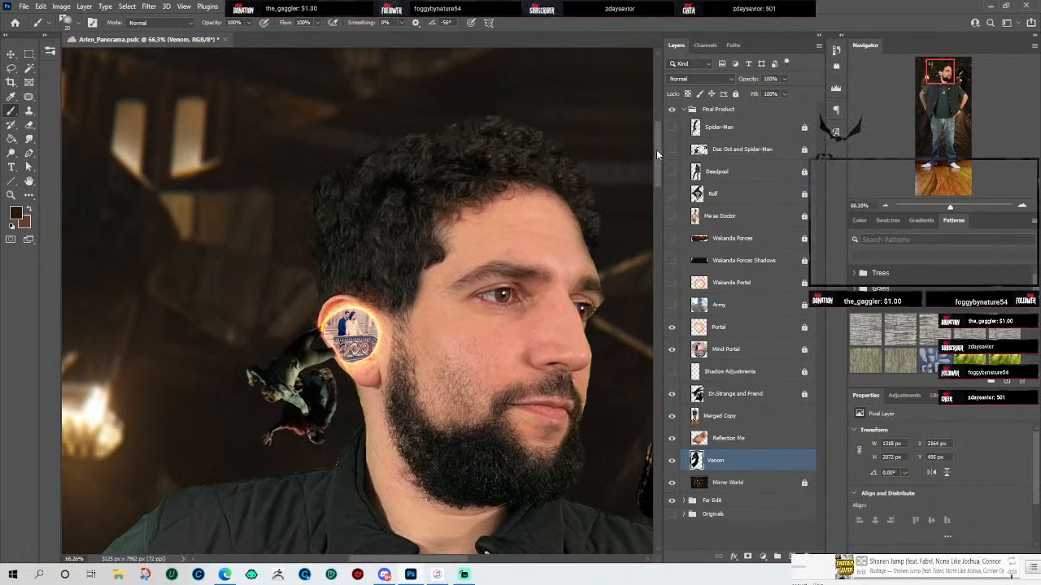
mouse_move(659, 148)
mouse_down()
mouse_move(657, 181)
mouse_move(664, 158)
mouse_move(657, 166)
mouse_up()
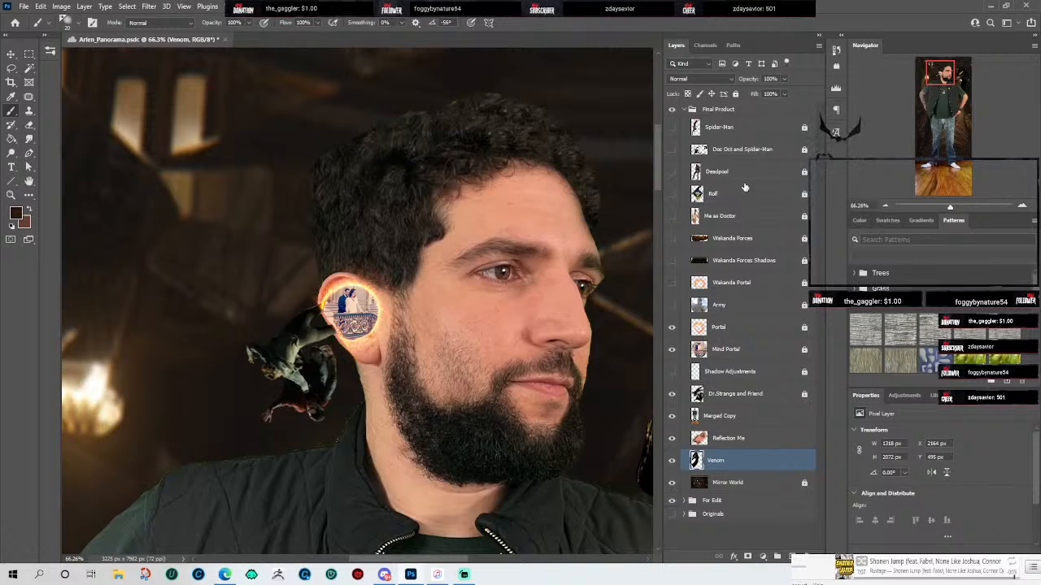
Step: Unlock the Dr.Strange and Friend layer and move it closer to the ear portal, at X 1145 px and Y 893 px
click(12, 54)
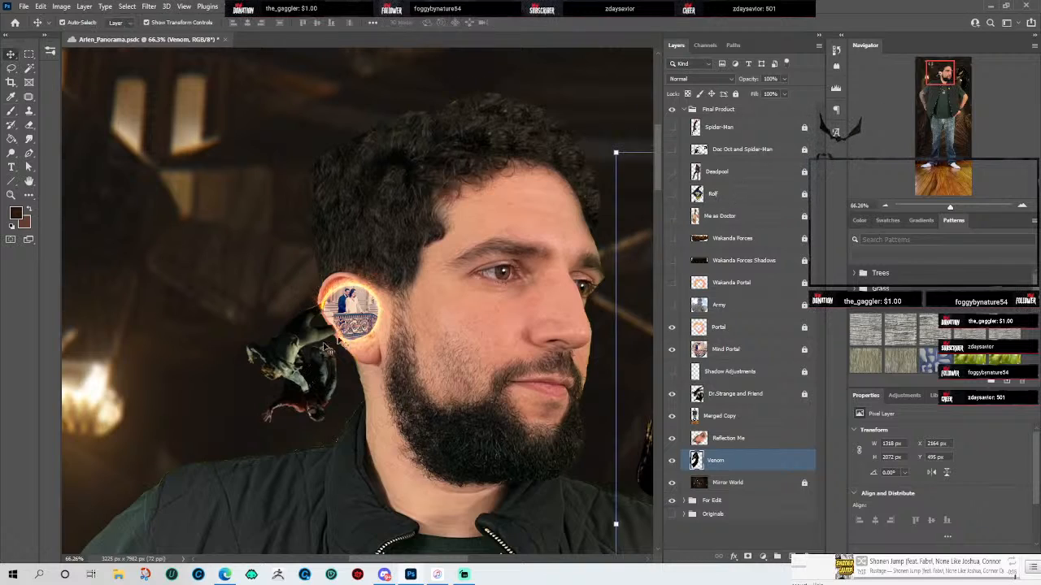
click(730, 399)
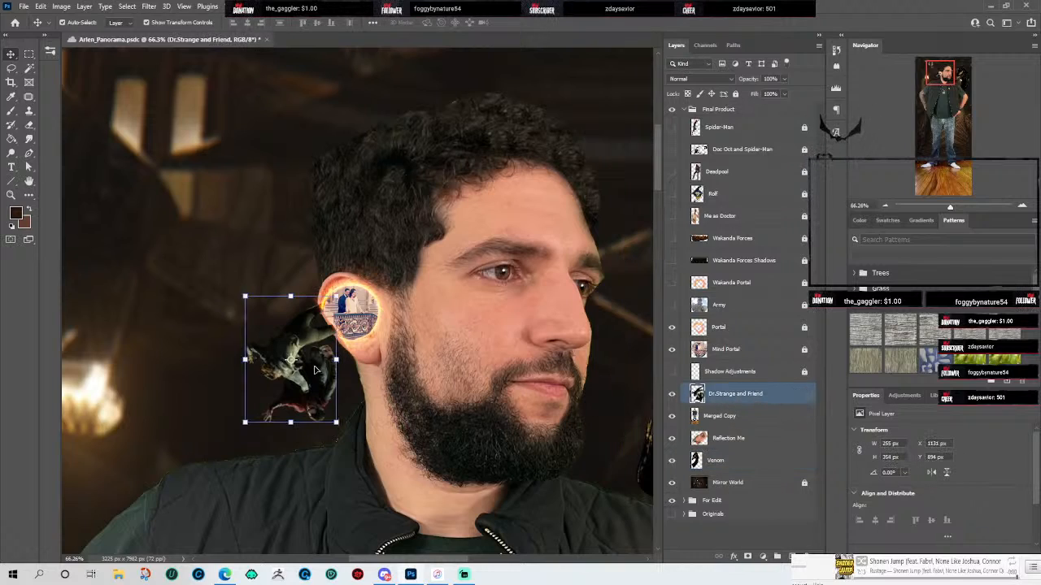
drag(294, 329, 312, 327)
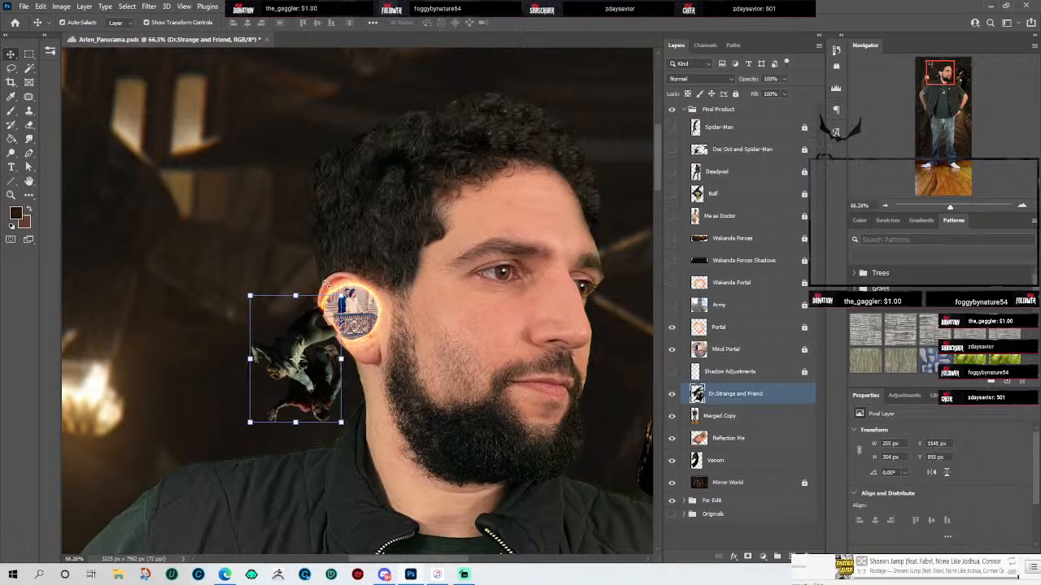
scroll(324, 284, up, 3)
scroll(333, 292, up, 2)
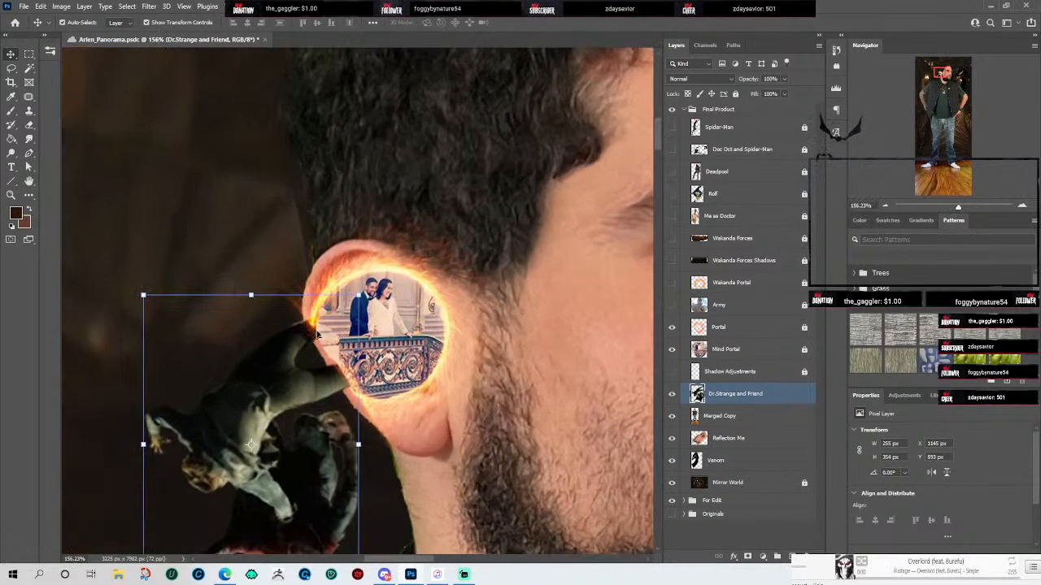
mouse_move(284, 392)
mouse_down()
mouse_move(228, 392)
mouse_move(225, 419)
mouse_move(262, 408)
mouse_move(274, 389)
mouse_move(285, 395)
mouse_up()
scroll(239, 393, down, 8)
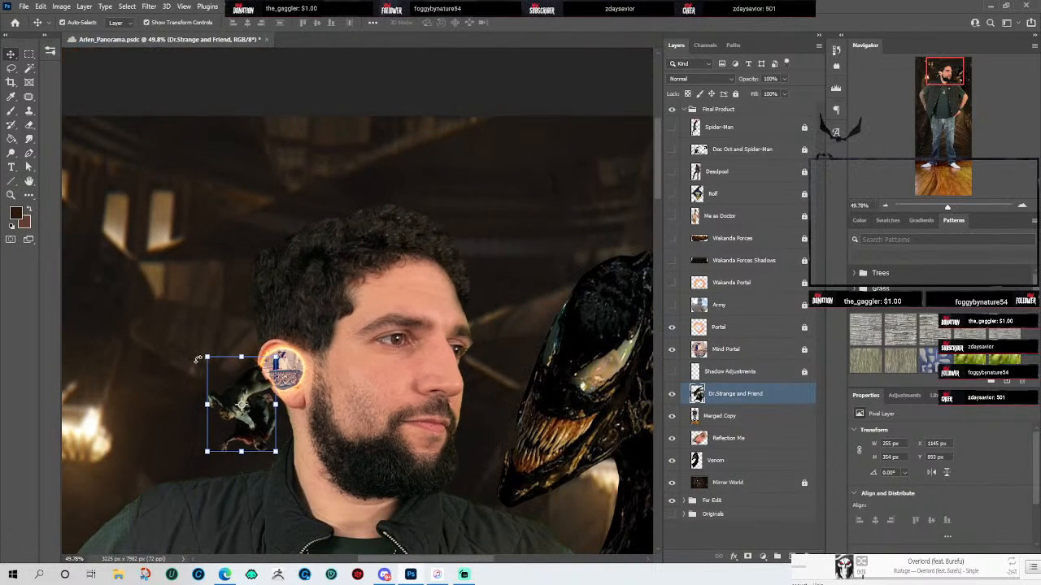
Step: Show the Shadow Adjustments layer and inspect the painted shadows on the vest shoulder and the jeans
scroll(197, 359, down, 1)
scroll(197, 358, down, 3)
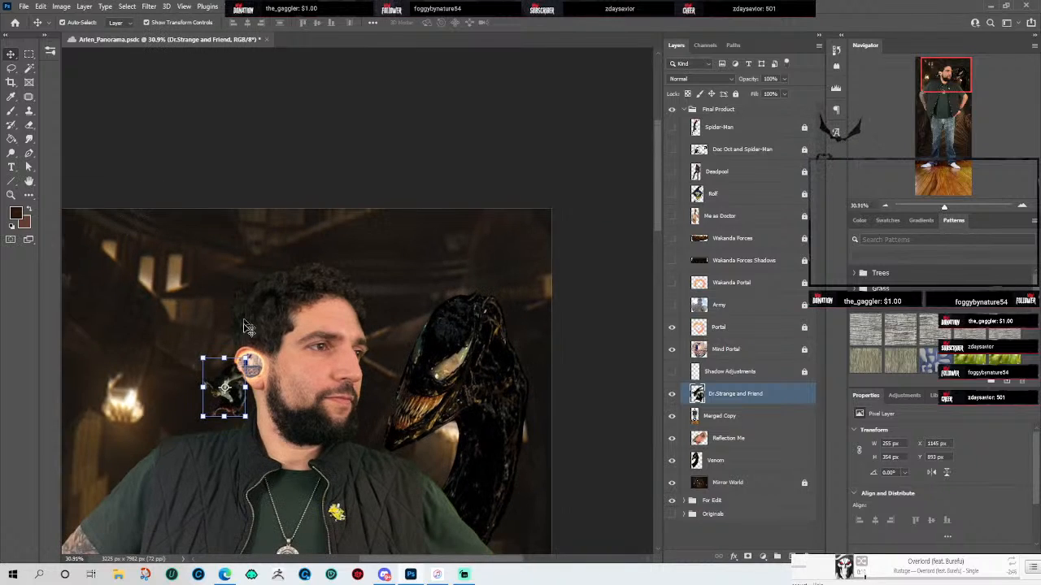
click(672, 371)
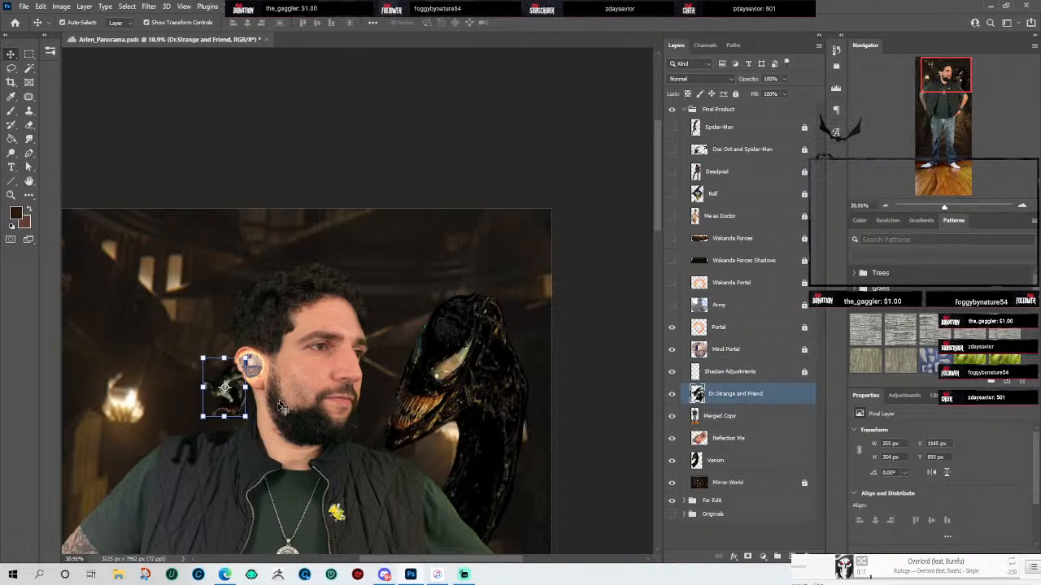
scroll(186, 462, up, 2)
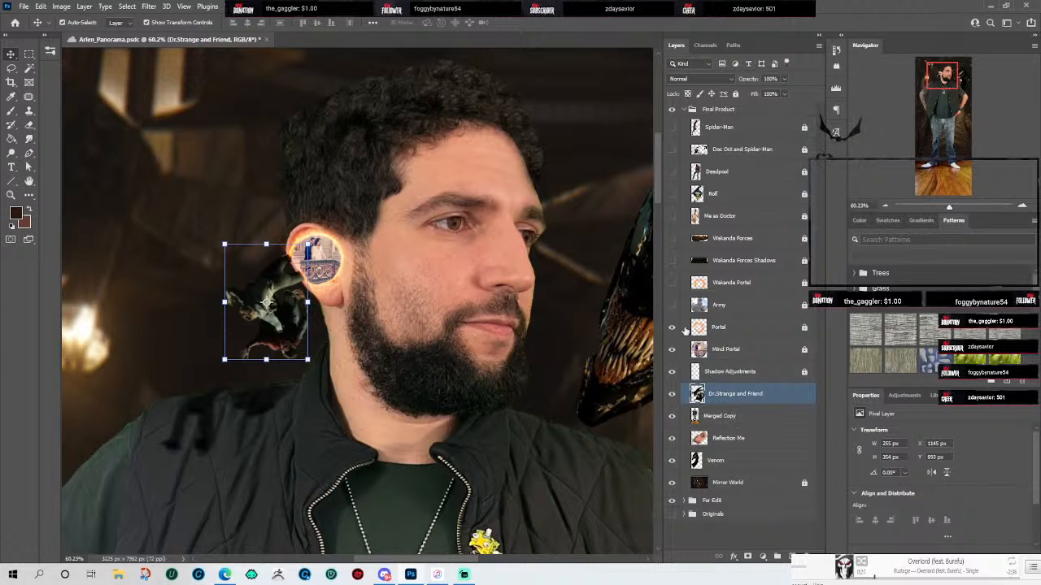
scroll(657, 324, down, 2)
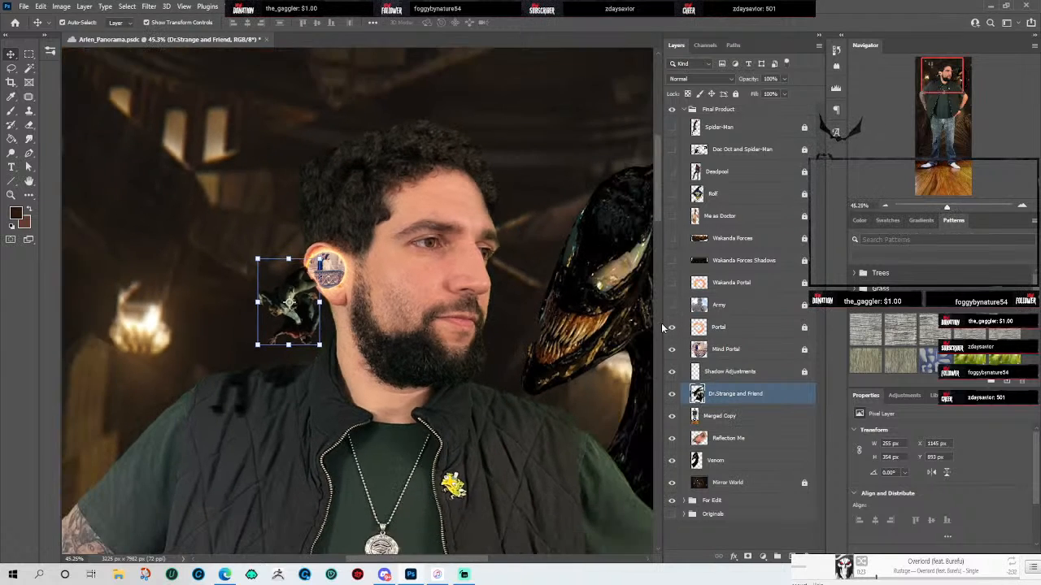
drag(542, 390, 409, 150)
drag(379, 346, 503, 108)
drag(488, 328, 469, 297)
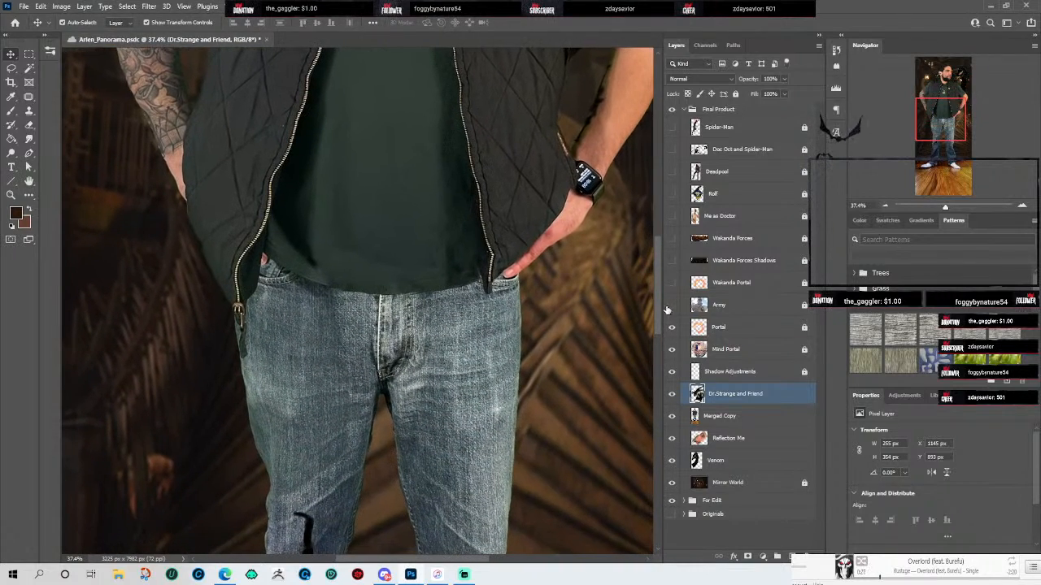
Step: Compare the shadows around the feet and floor with the Shadow Adjustments layer hidden and shown
drag(487, 464, 403, 170)
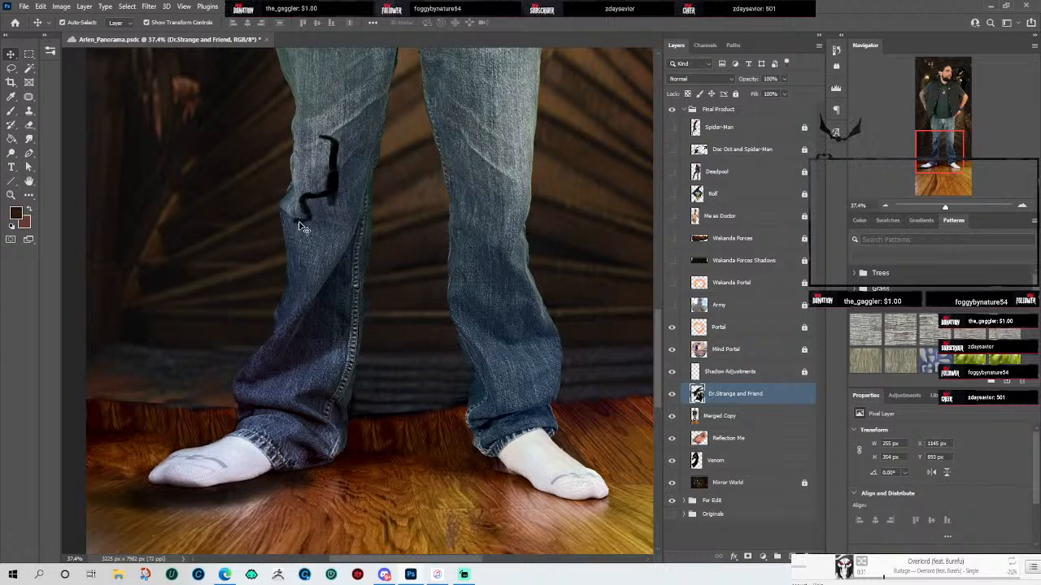
drag(547, 375, 551, 204)
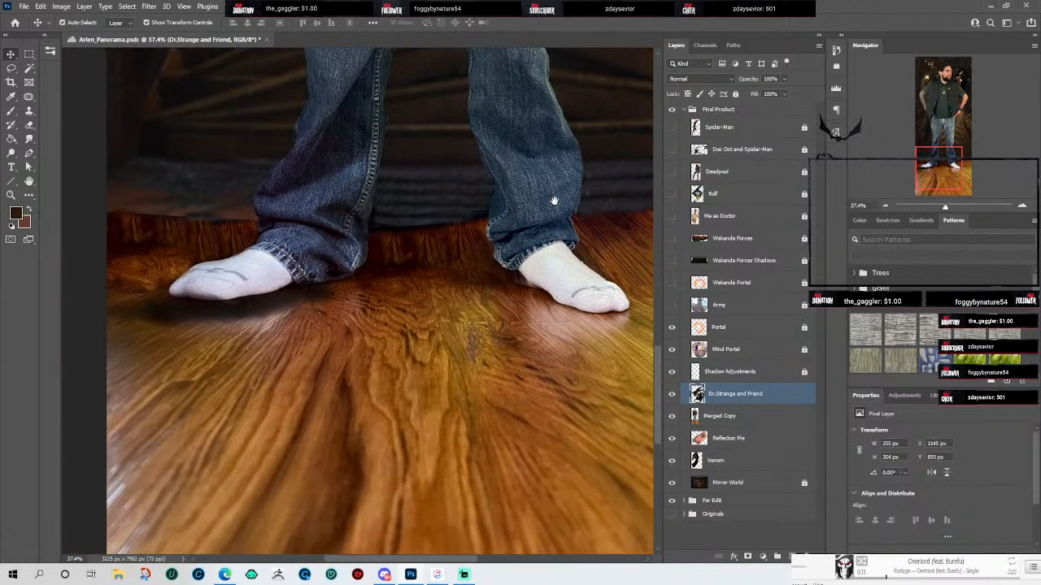
click(673, 375)
click(673, 375)
click(674, 375)
click(674, 374)
click(673, 375)
click(673, 374)
drag(512, 333, 441, 583)
drag(489, 359, 525, 362)
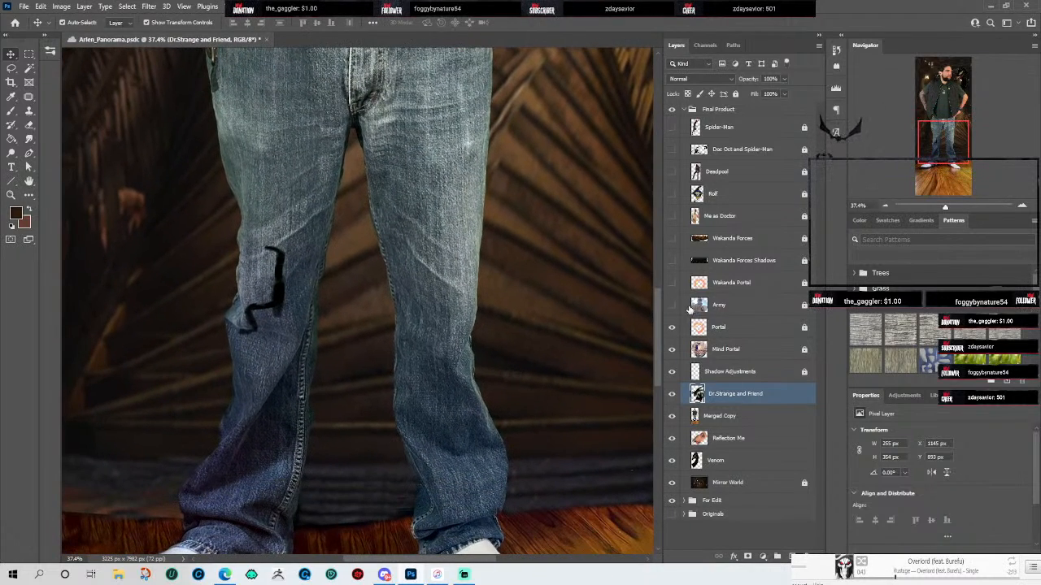
Step: Show the Army layer with the soldier's photo between the feet
drag(558, 407, 483, 279)
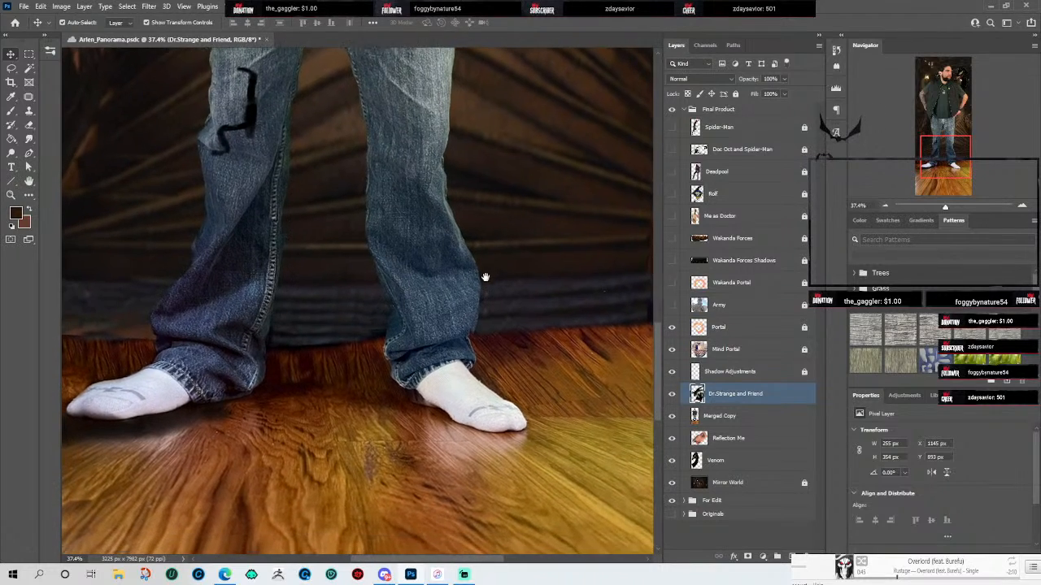
click(672, 305)
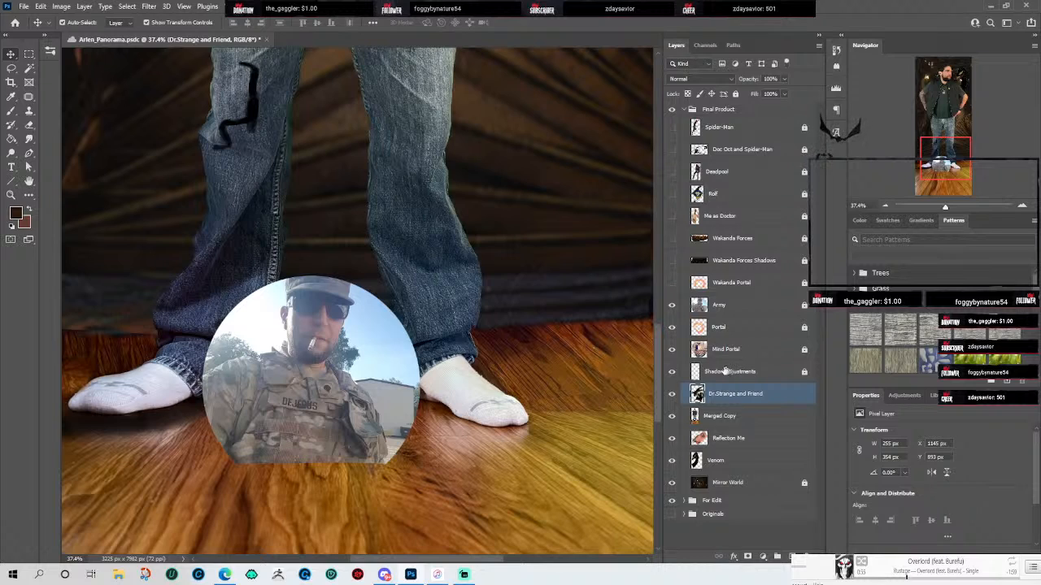
Step: Show the Me as Doctor layer, examine the bloodied doctor figure in the background window up close, and hide the layer again
drag(656, 350, 695, 175)
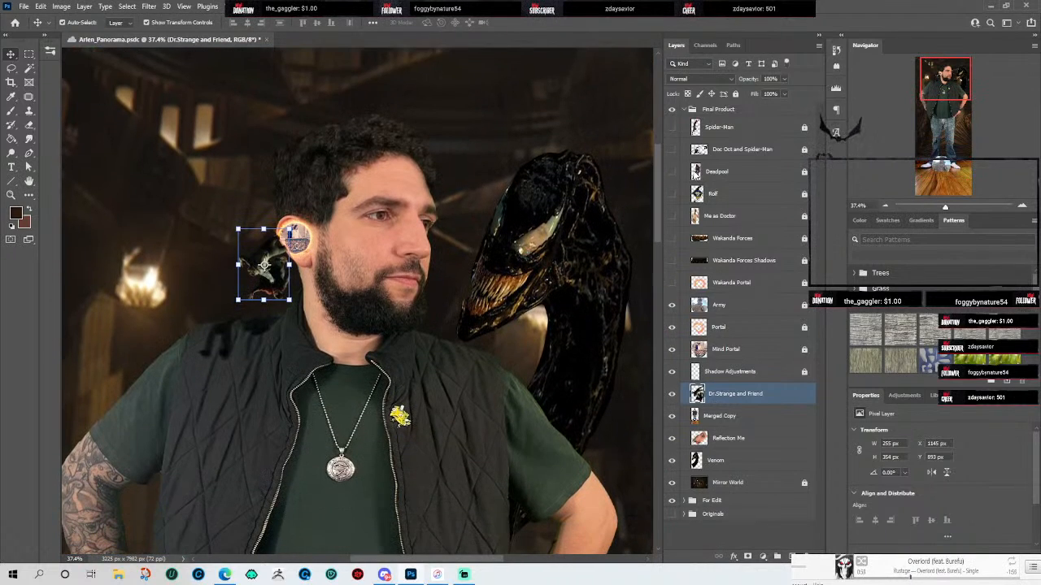
scroll(461, 203, down, 1)
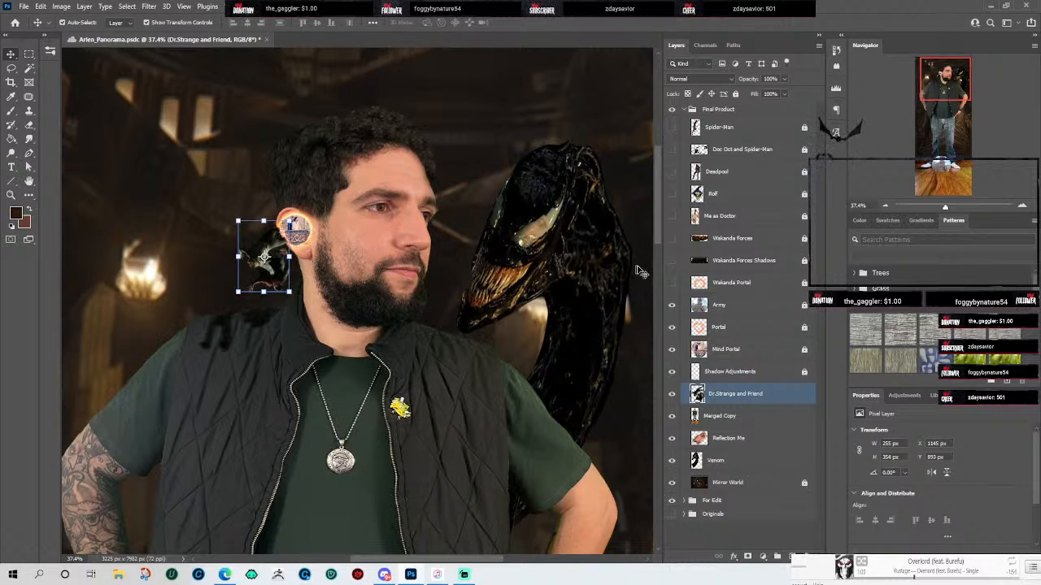
drag(658, 215, 653, 193)
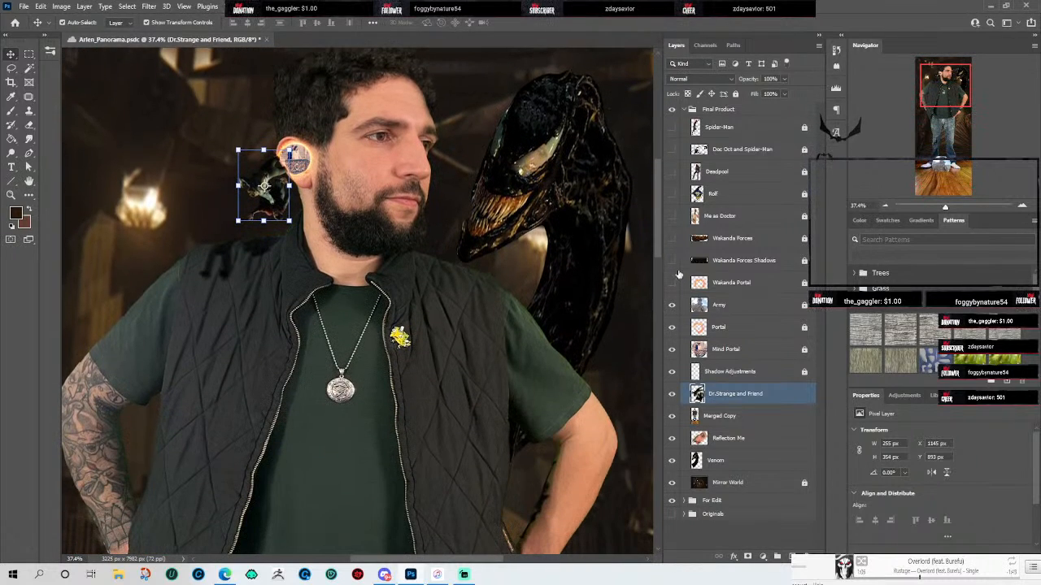
click(675, 216)
drag(659, 231, 659, 213)
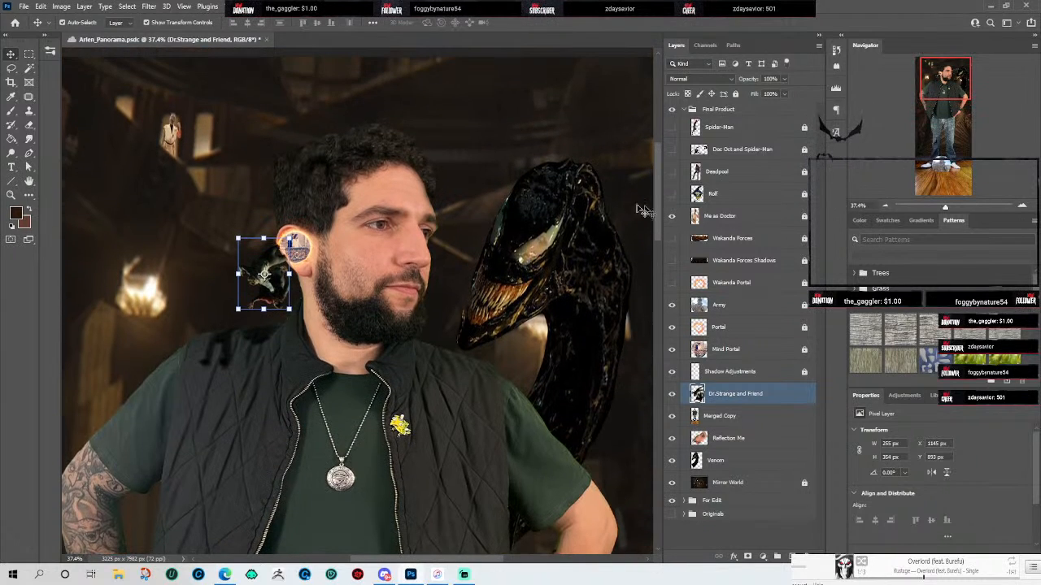
scroll(163, 110, up, 5)
scroll(230, 163, up, 2)
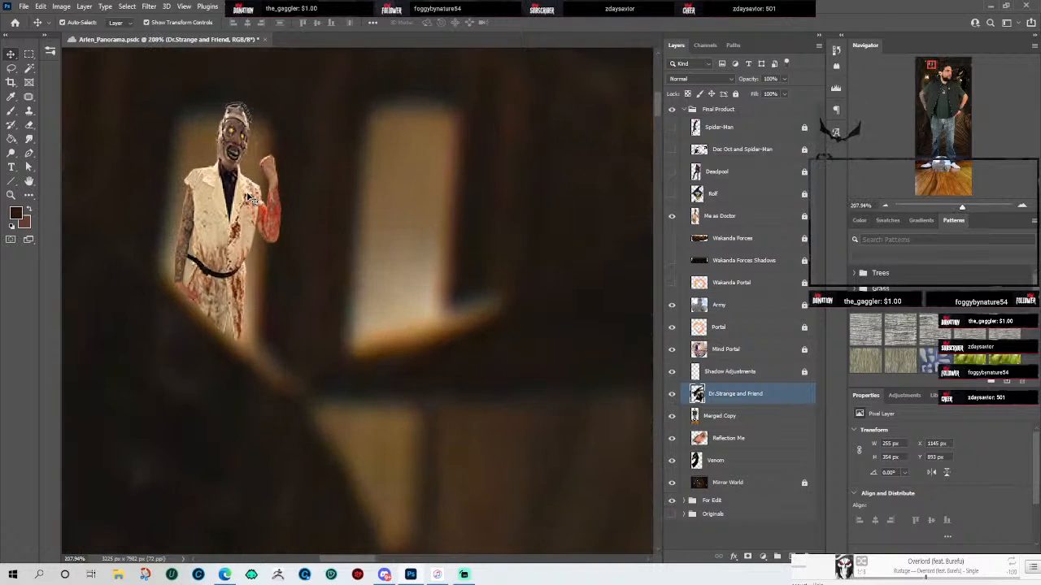
scroll(330, 274, down, 9)
scroll(329, 273, down, 5)
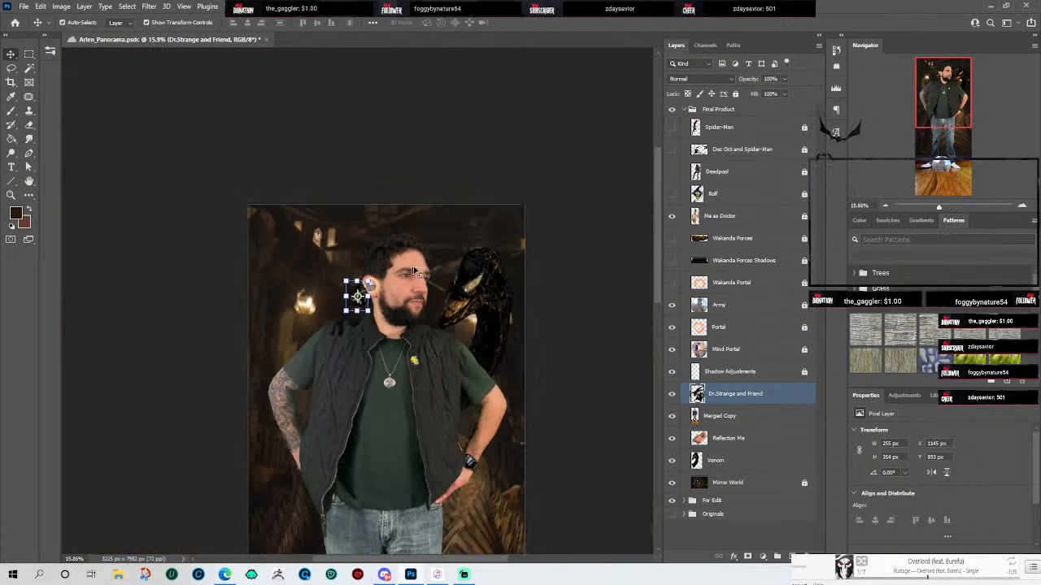
scroll(279, 208, up, 1)
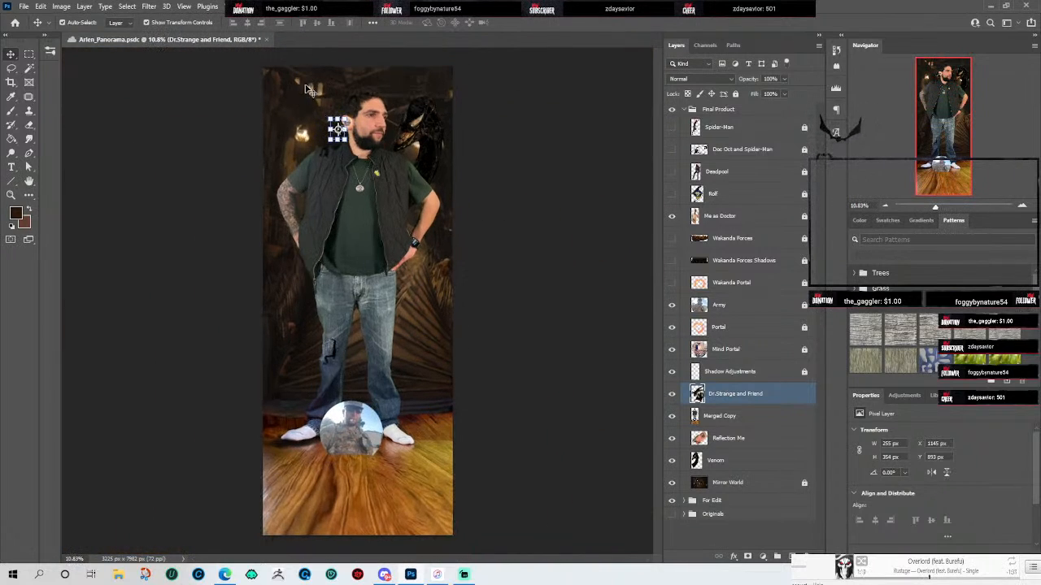
click(672, 216)
Step: Show the Wakanda Portal layer around the soldier's photo and make it the active layer
click(672, 282)
scroll(355, 429, up, 2)
scroll(356, 429, up, 1)
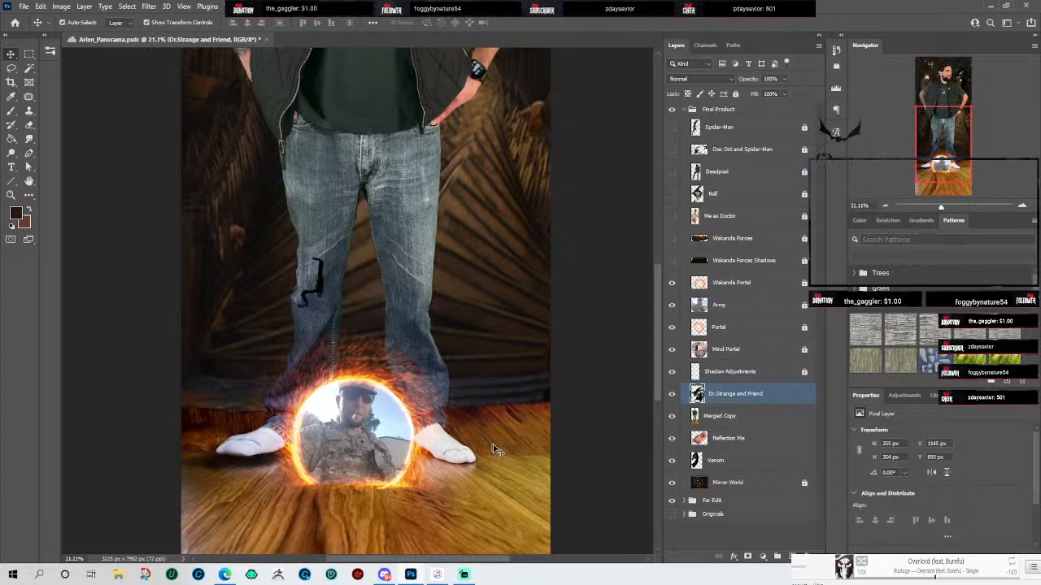
scroll(656, 338, down, 1)
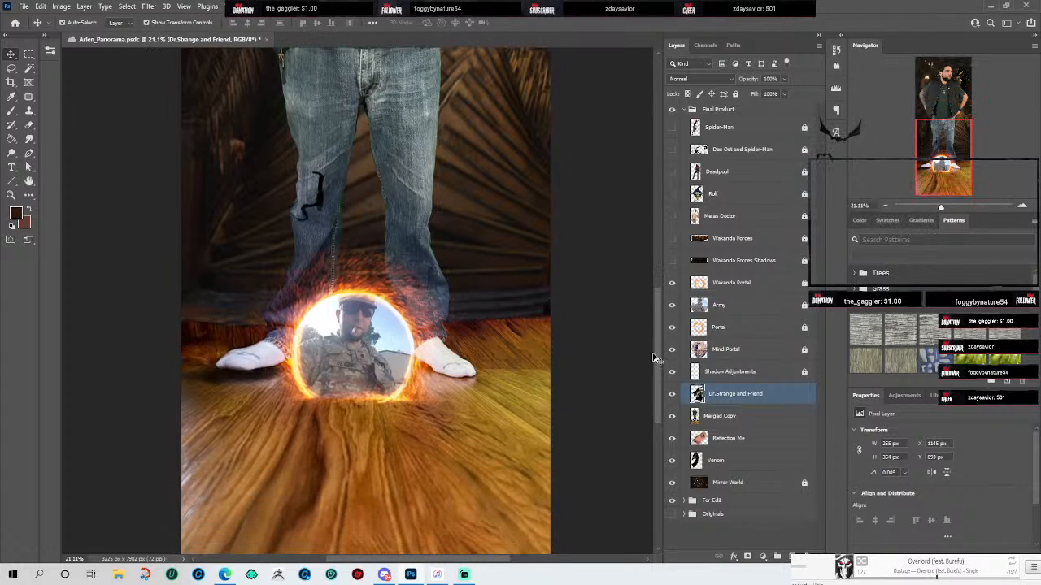
click(732, 285)
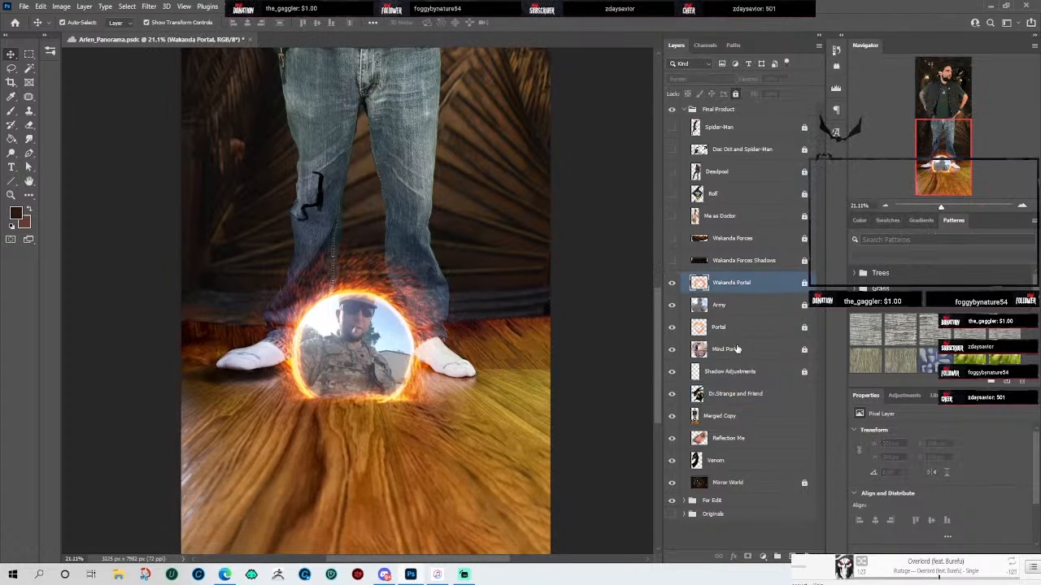
click(732, 315)
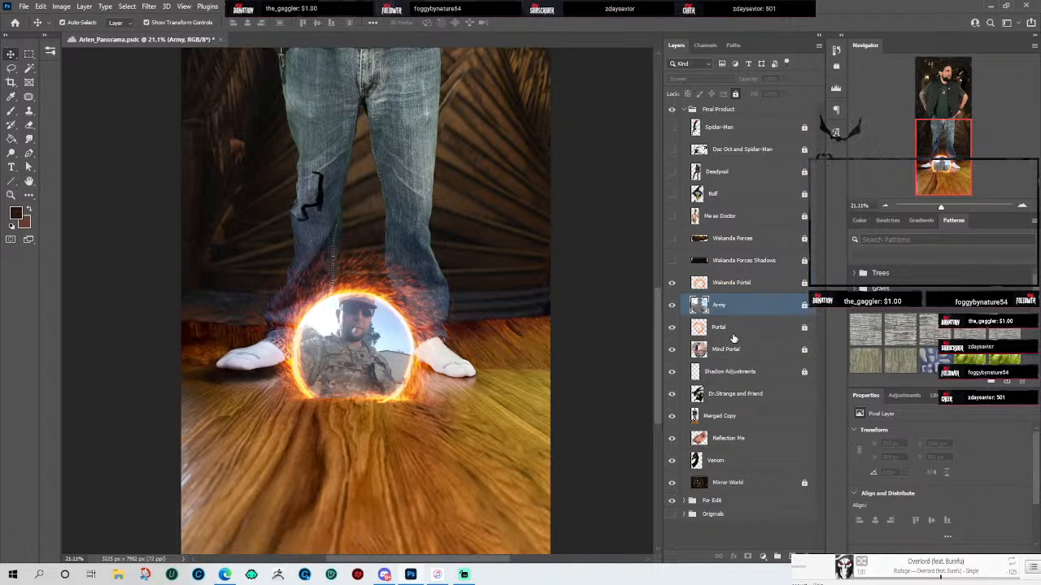
click(732, 335)
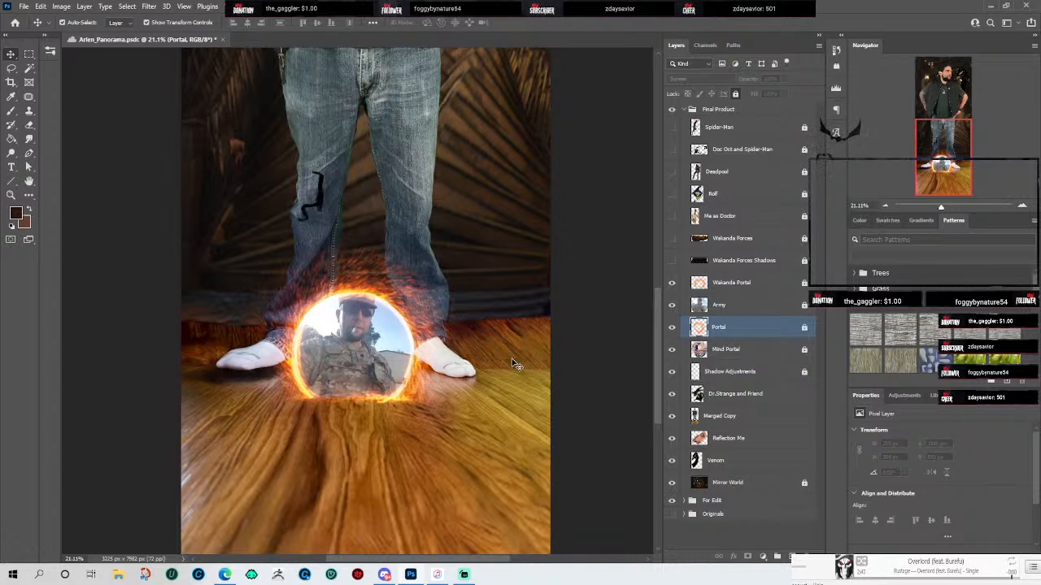
click(727, 288)
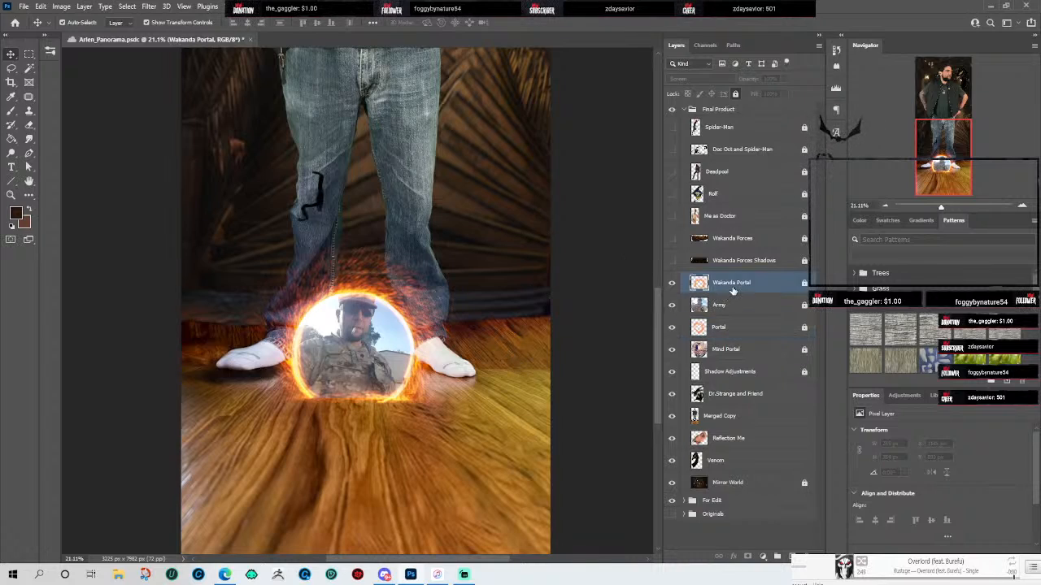
Step: Show the Wakanda Forces Shadows and Wakanda Forces layers on the floor in front of the portal
click(671, 260)
scroll(510, 346, down, 2)
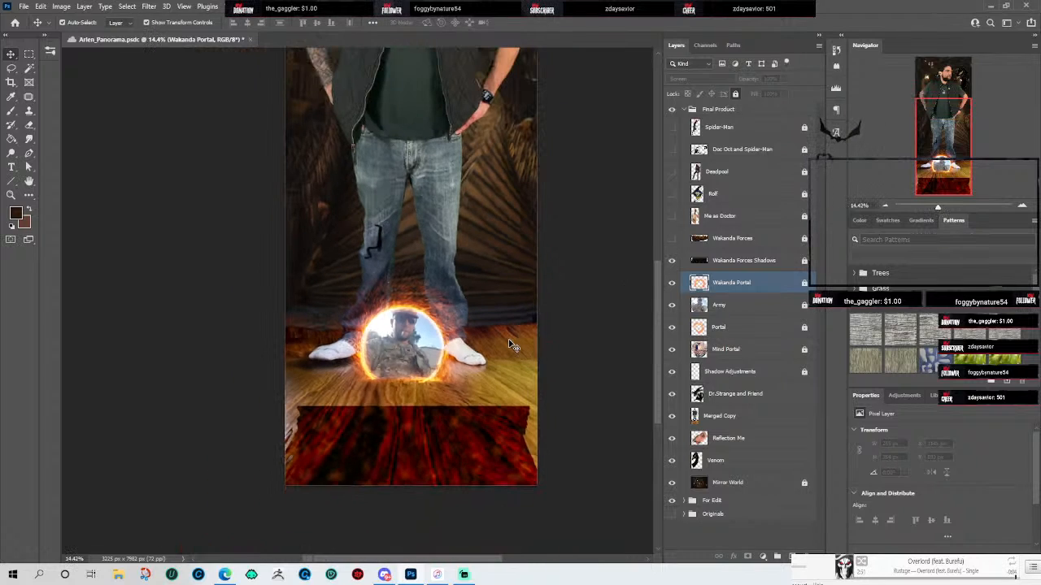
scroll(509, 345, up, 1)
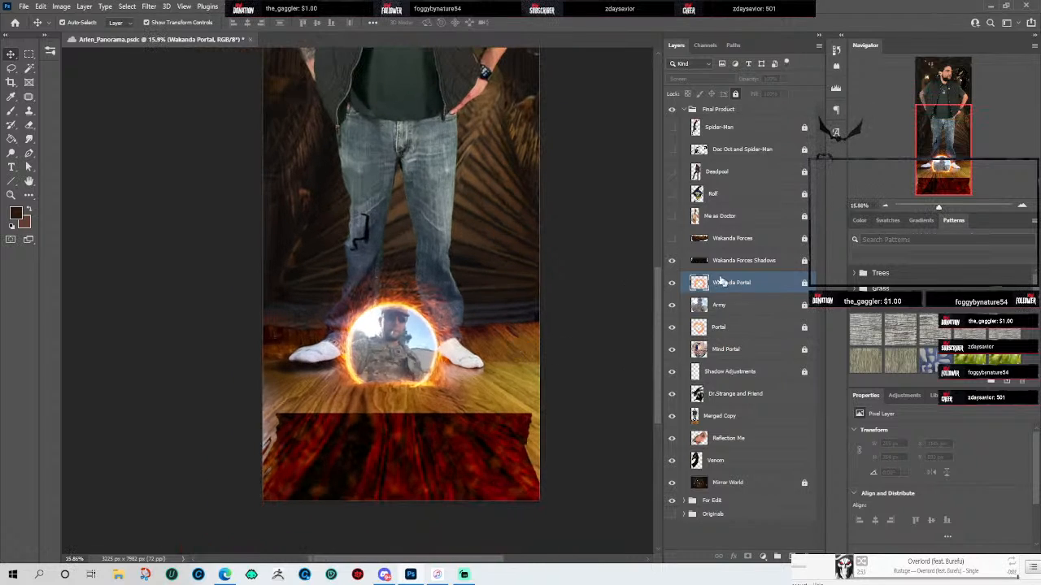
click(671, 238)
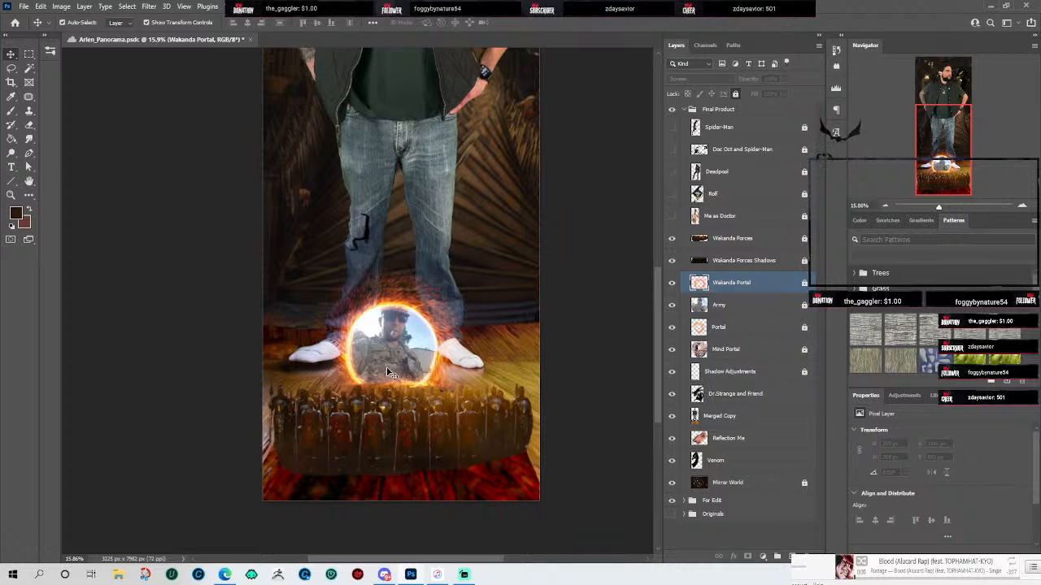
Step: Examine the Wakanda warriors up close, including the lower edge of the group and the red shadow layer beneath them
scroll(367, 470, up, 2)
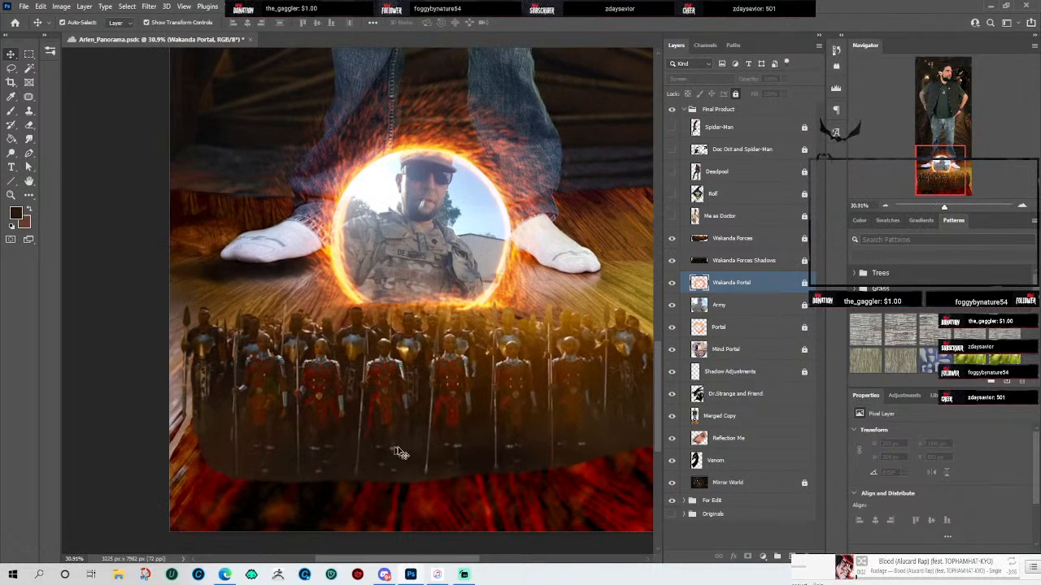
drag(562, 420, 483, 372)
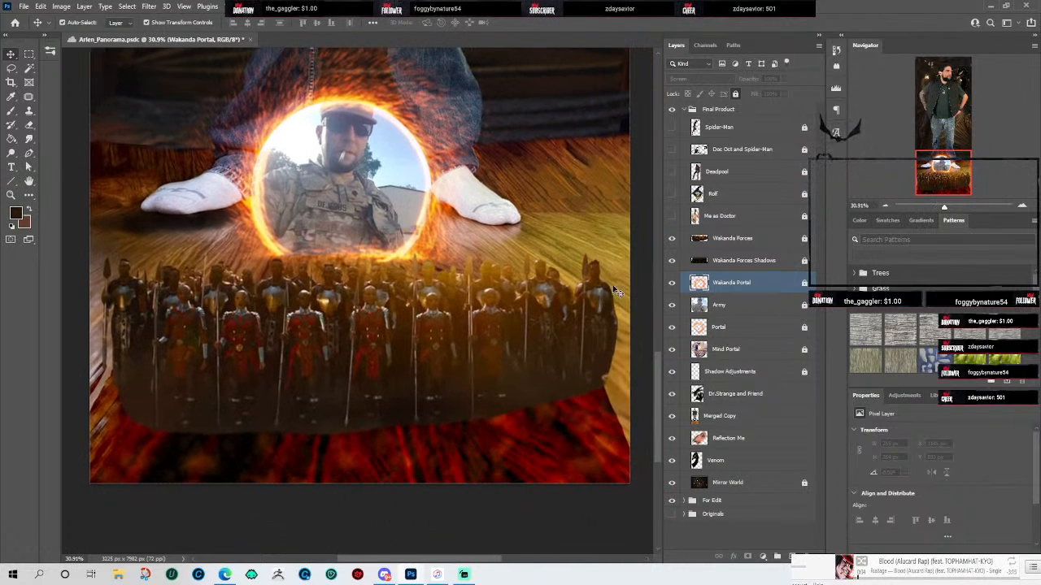
scroll(598, 303, down, 2)
drag(578, 195, 534, 154)
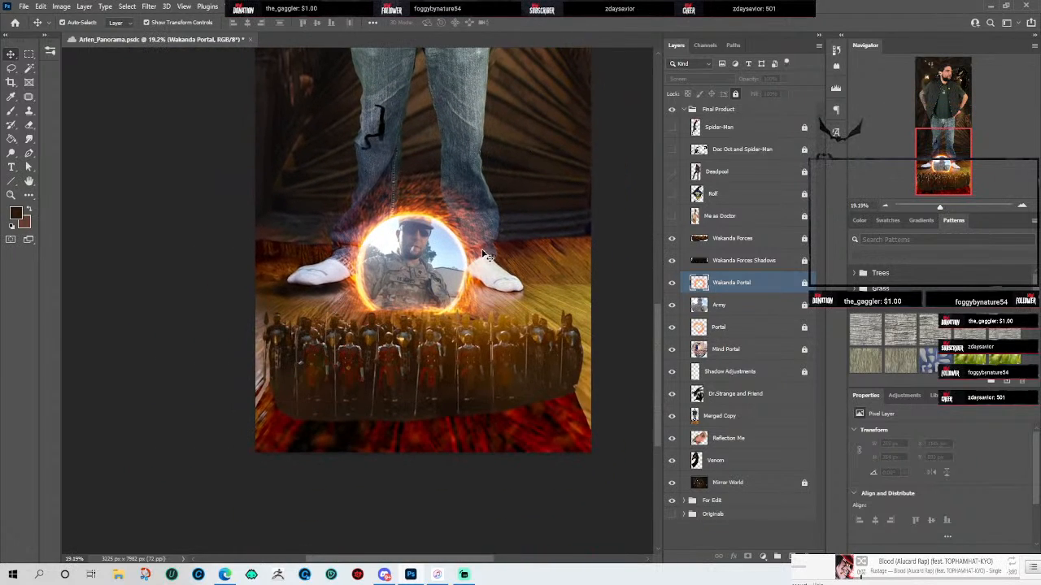
scroll(344, 319, up, 1)
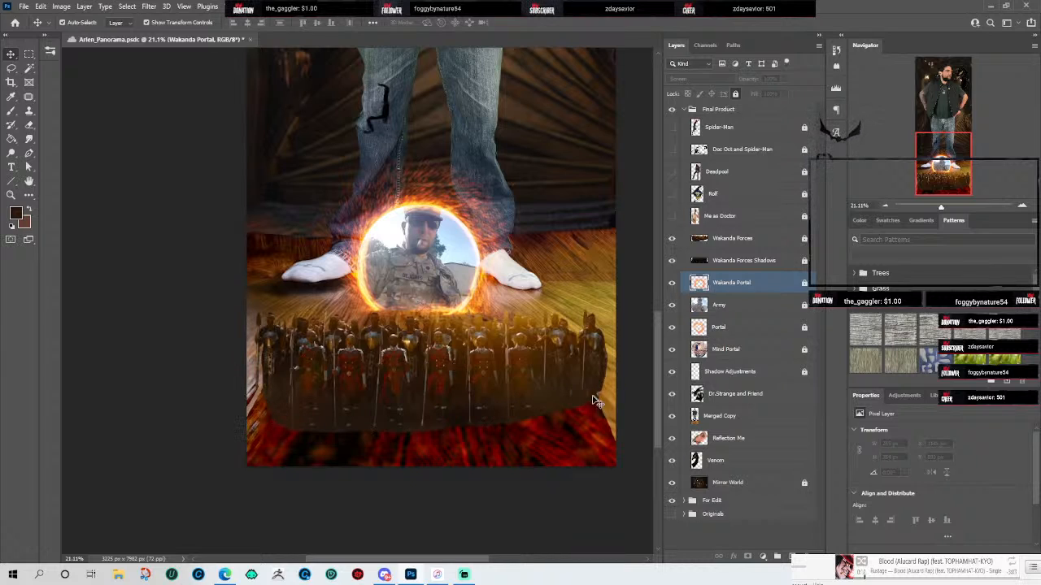
scroll(592, 406, up, 3)
scroll(561, 402, up, 6)
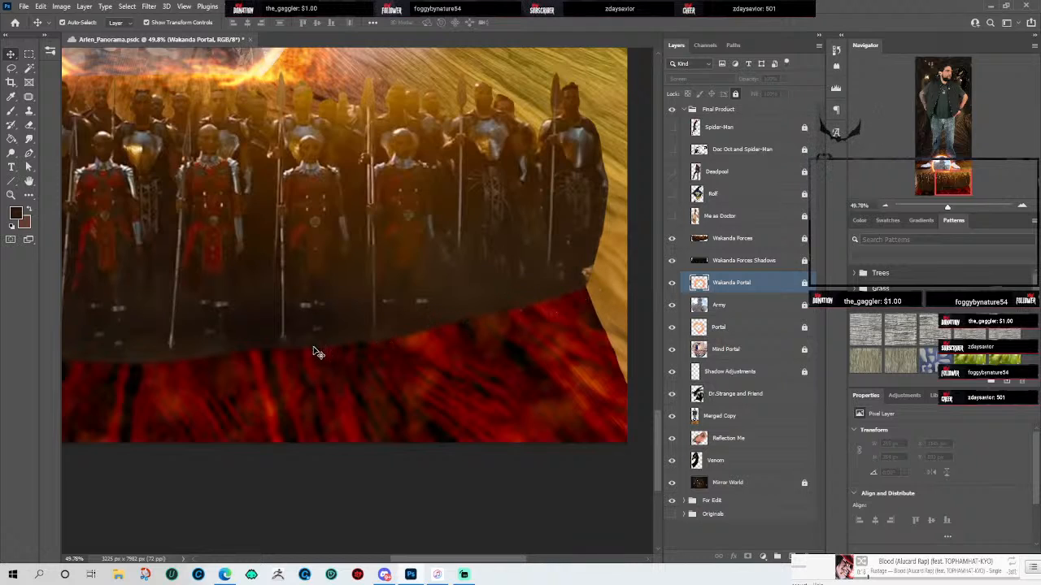
drag(430, 348, 623, 309)
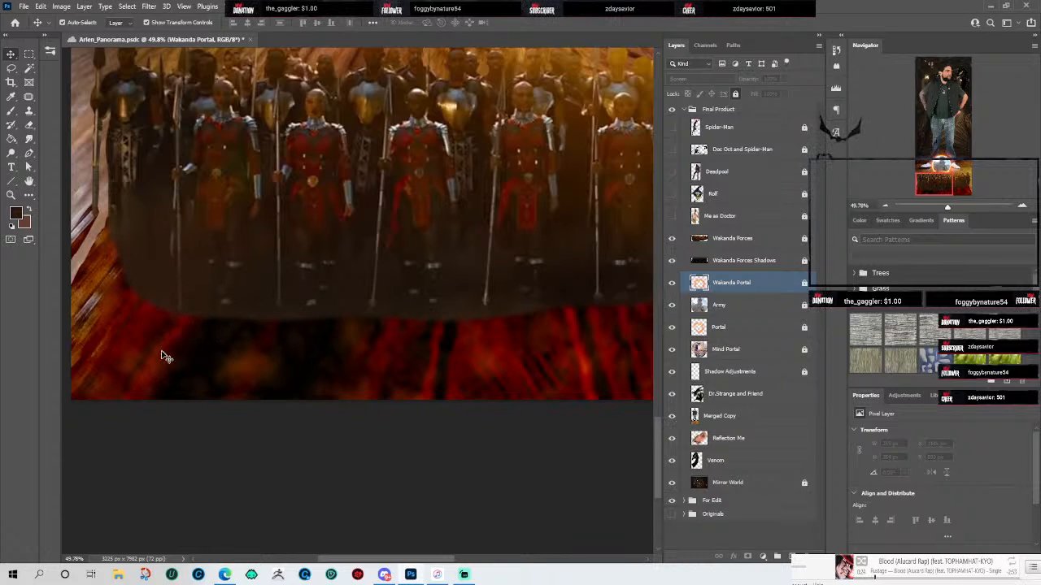
scroll(358, 344, down, 2)
scroll(361, 344, down, 2)
drag(562, 339, 533, 336)
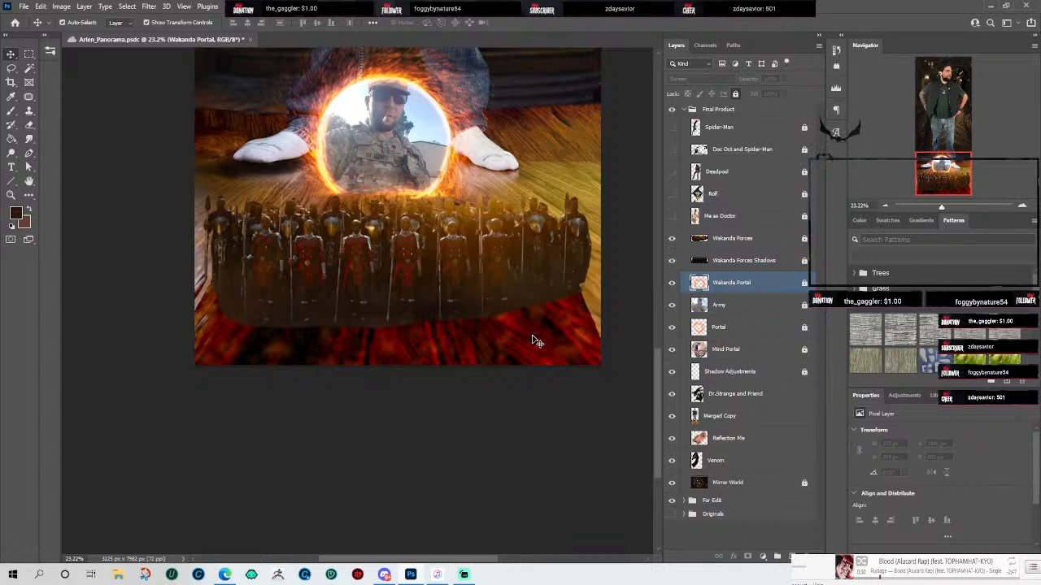
scroll(365, 337, up, 2)
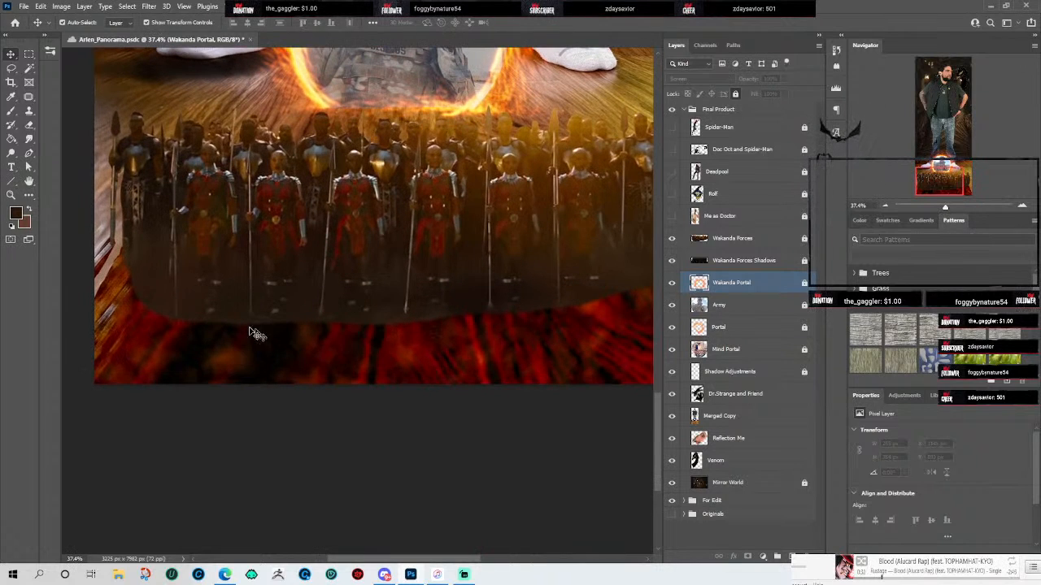
mouse_move(517, 372)
mouse_down()
mouse_move(438, 381)
mouse_move(475, 397)
mouse_move(459, 393)
mouse_move(526, 390)
mouse_up()
scroll(116, 290, up, 1)
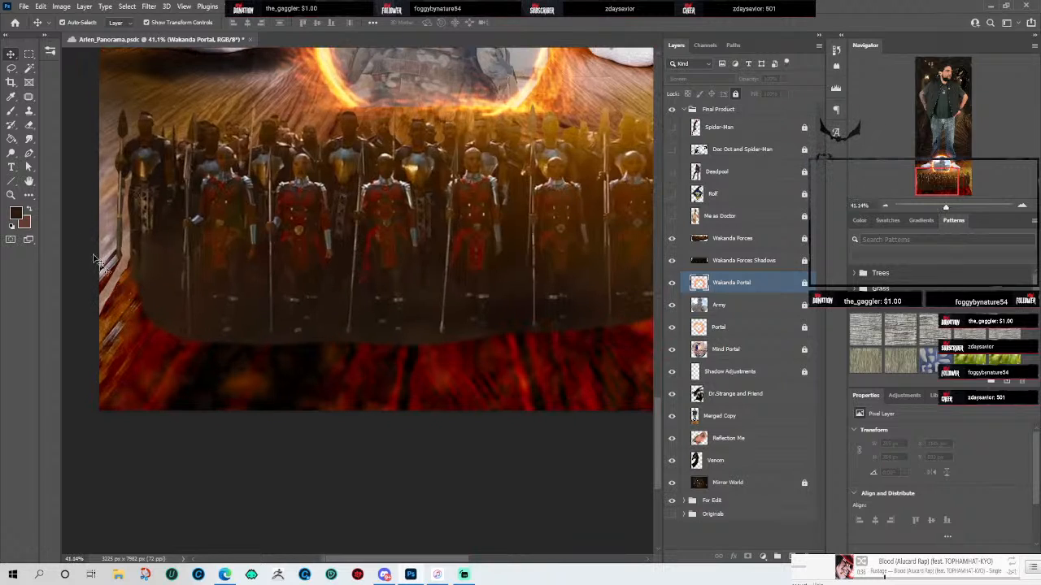
click(29, 69)
click(165, 301)
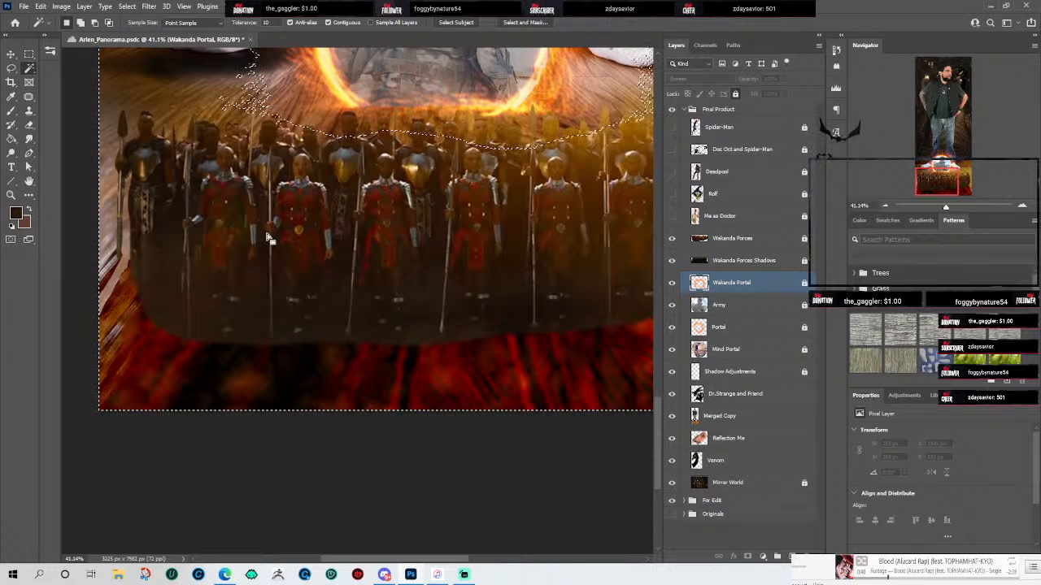
scroll(269, 235, down, 4)
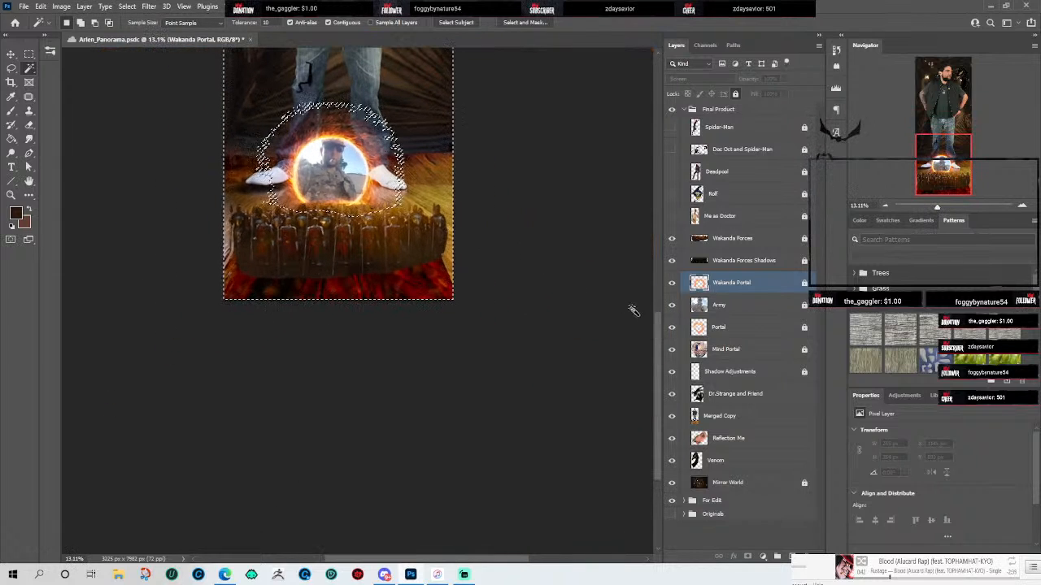
drag(650, 325, 648, 290)
scroll(278, 394, up, 3)
scroll(279, 397, up, 1)
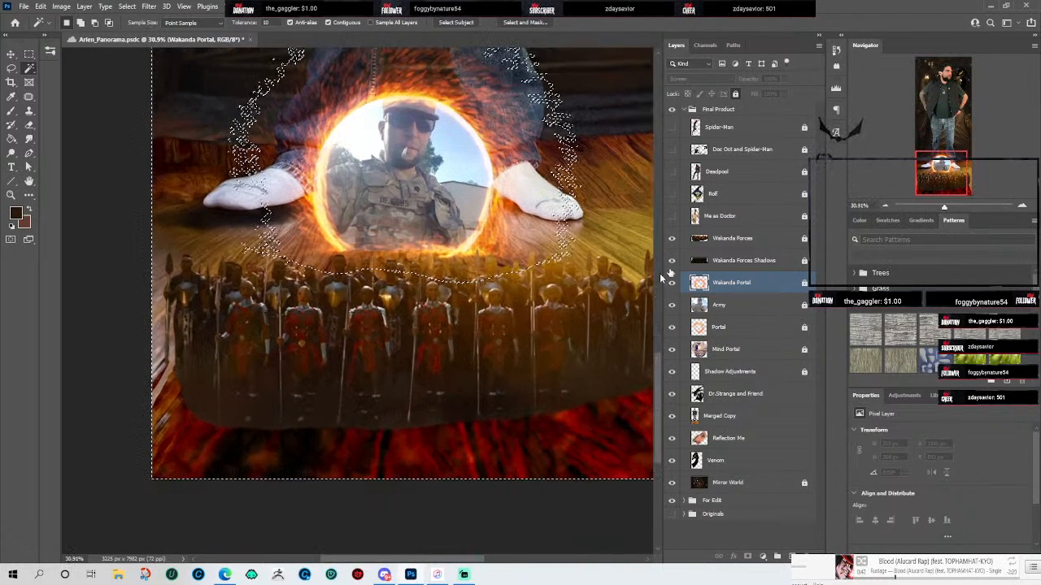
key(ctrl+d)
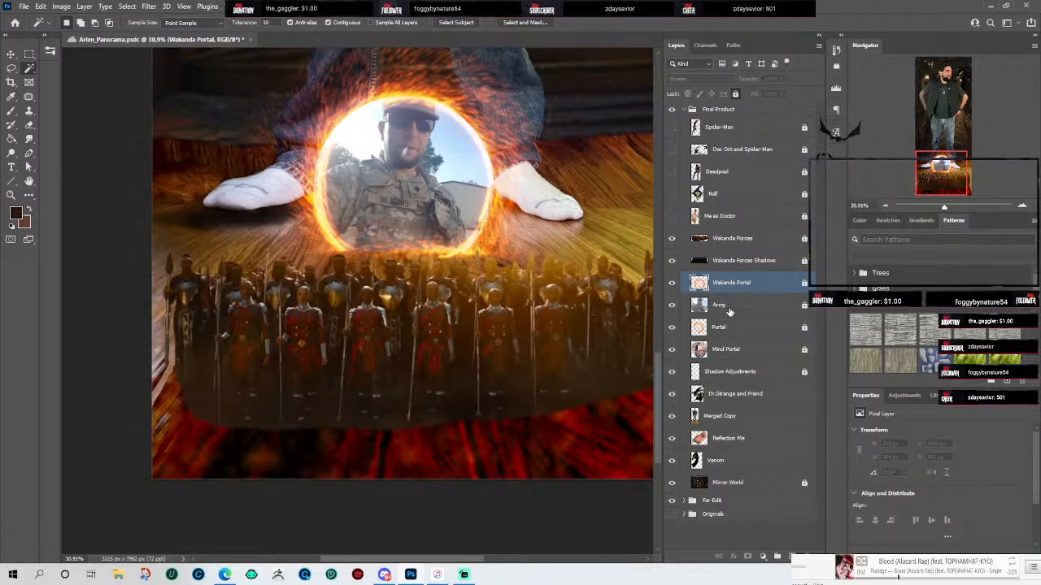
Step: Unlock the Wakanda Forces and Wakanda Forces Shadows layers
click(752, 241)
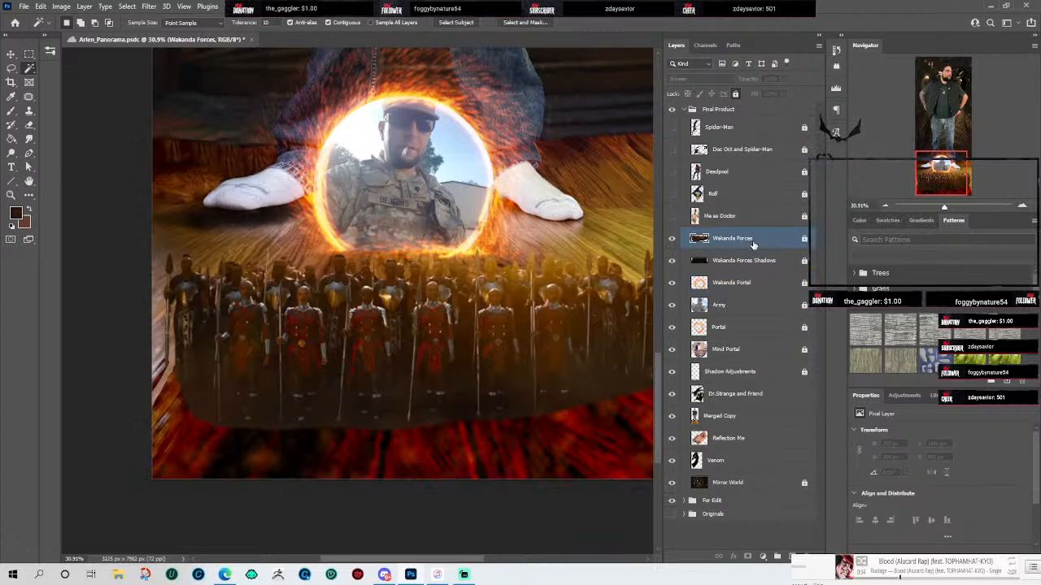
click(748, 265)
click(803, 261)
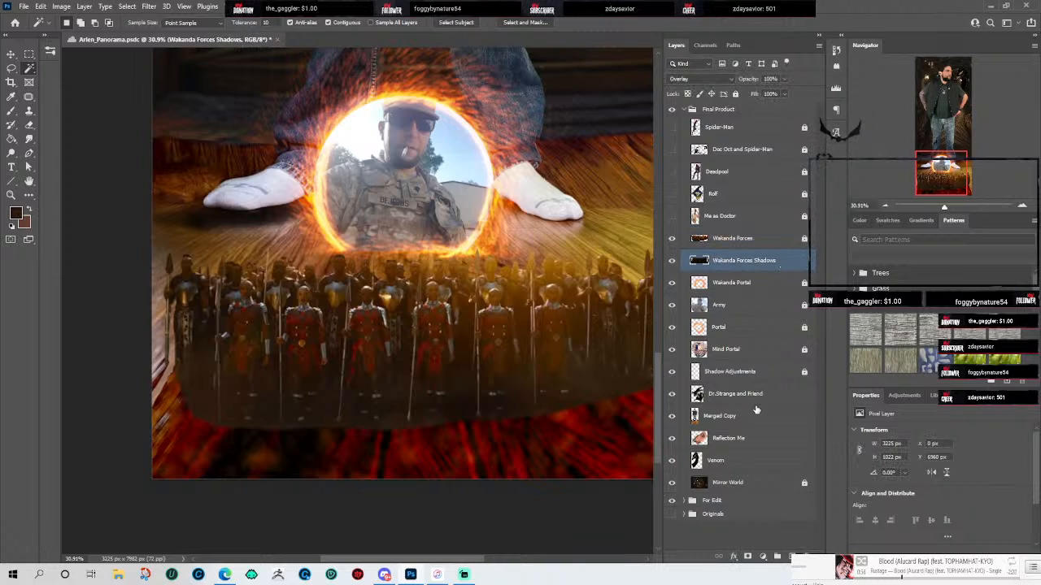
Step: Lock the four layers from Dr.Strange and Friend down to Venom
click(781, 397)
shift+click(778, 462)
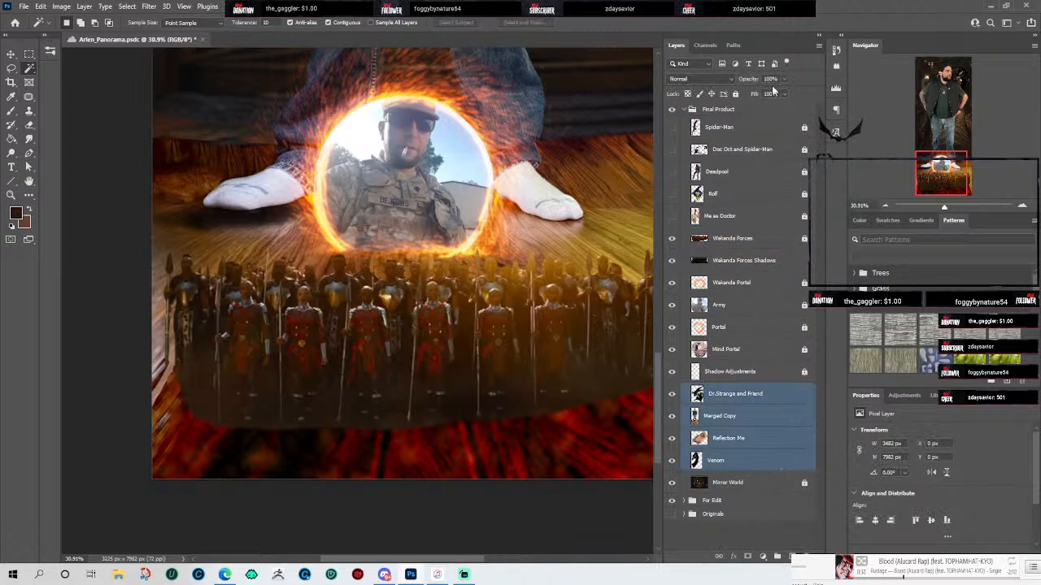
click(735, 95)
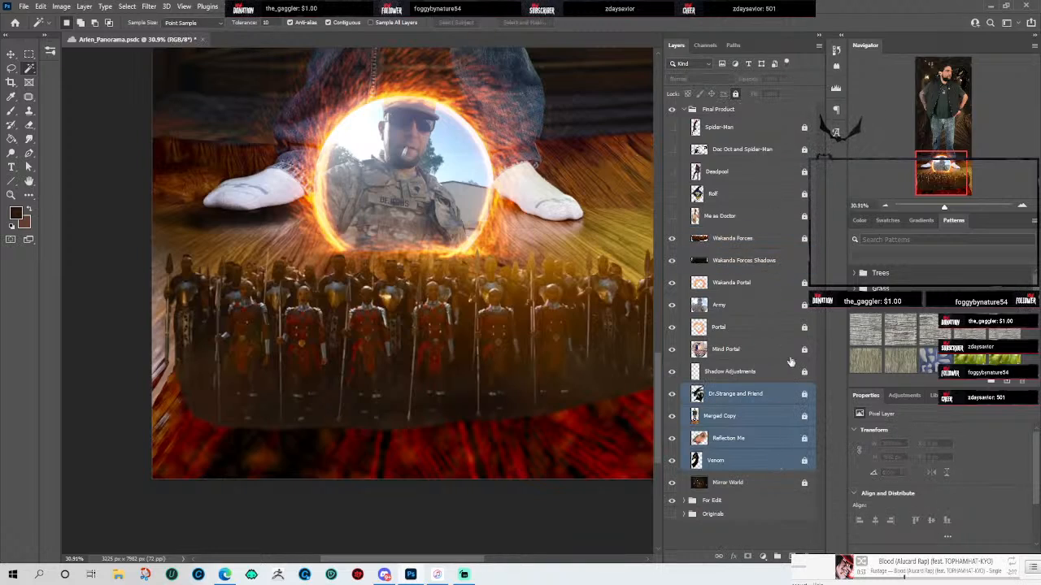
click(761, 261)
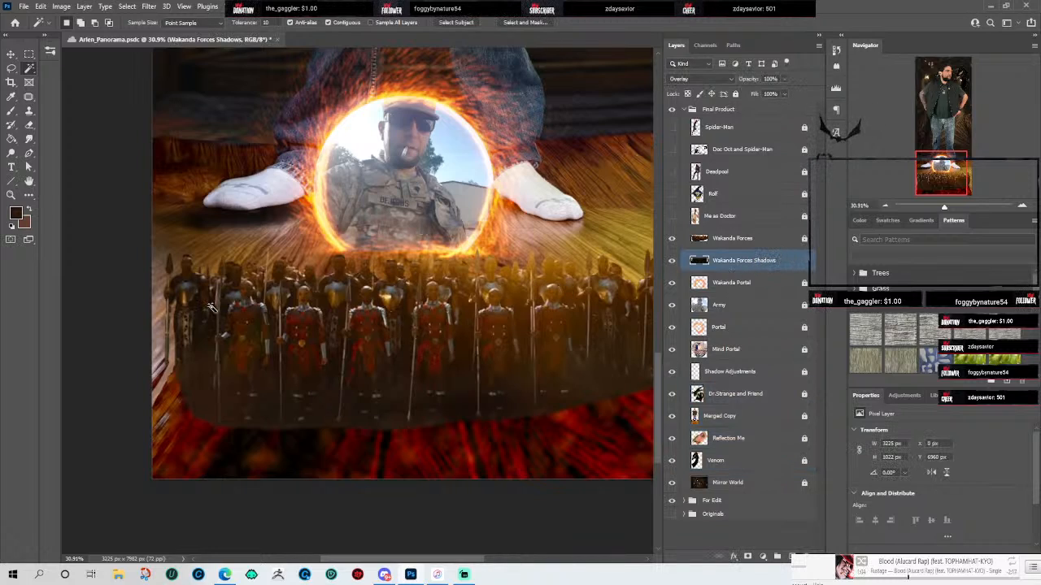
click(205, 413)
click(208, 391)
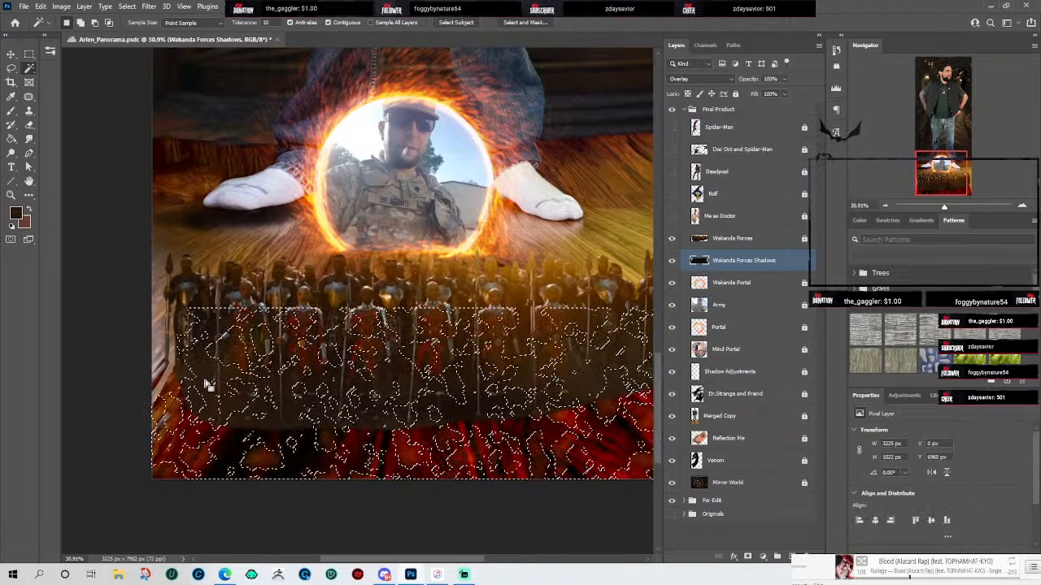
click(785, 240)
click(776, 260)
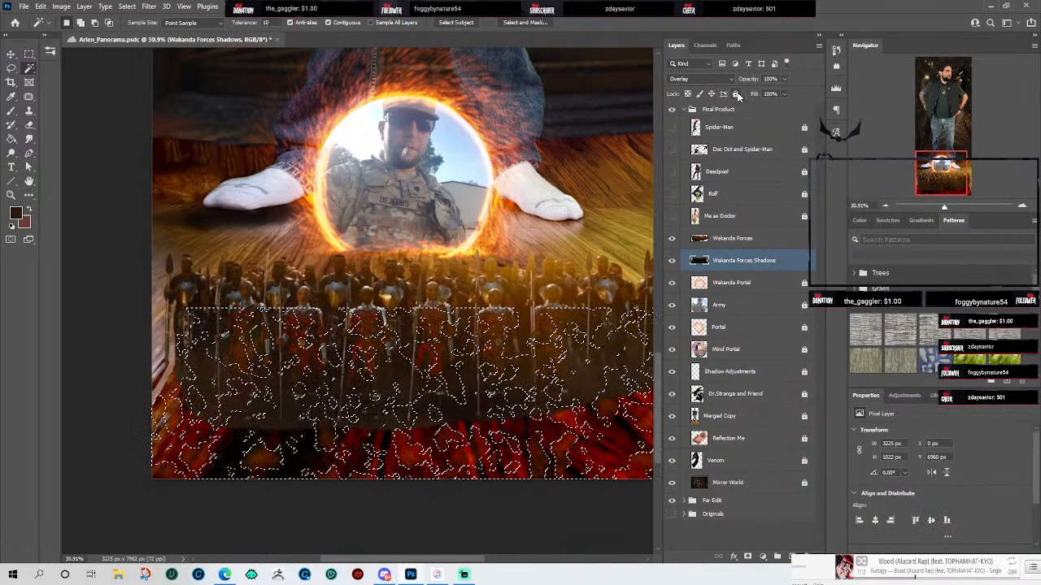
key(ctrl+d)
Step: Try to select the dark ground around the warriors' feet on the Wakanda Forces layer with the Magic Wand
click(719, 244)
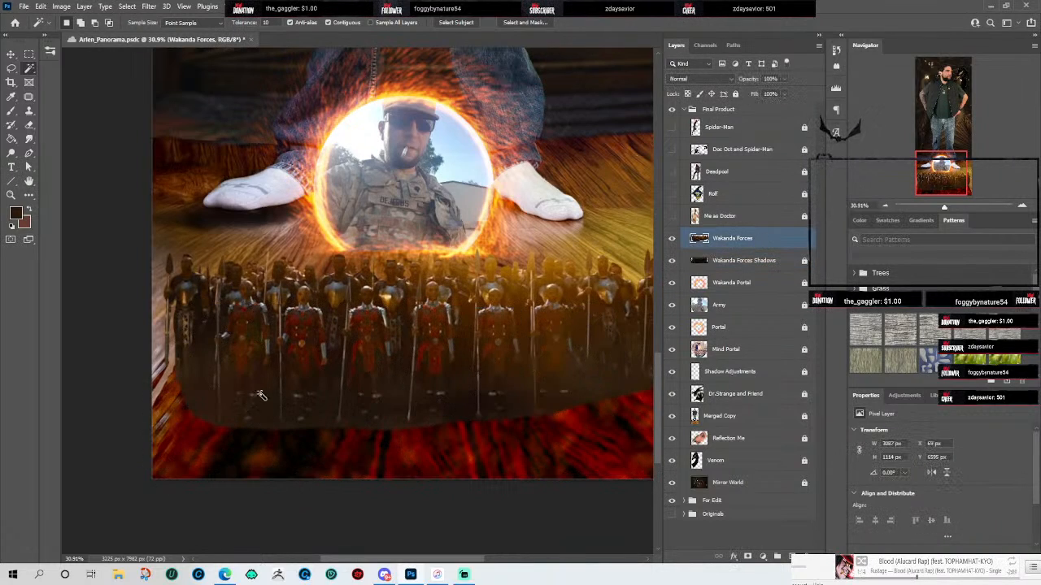
click(215, 400)
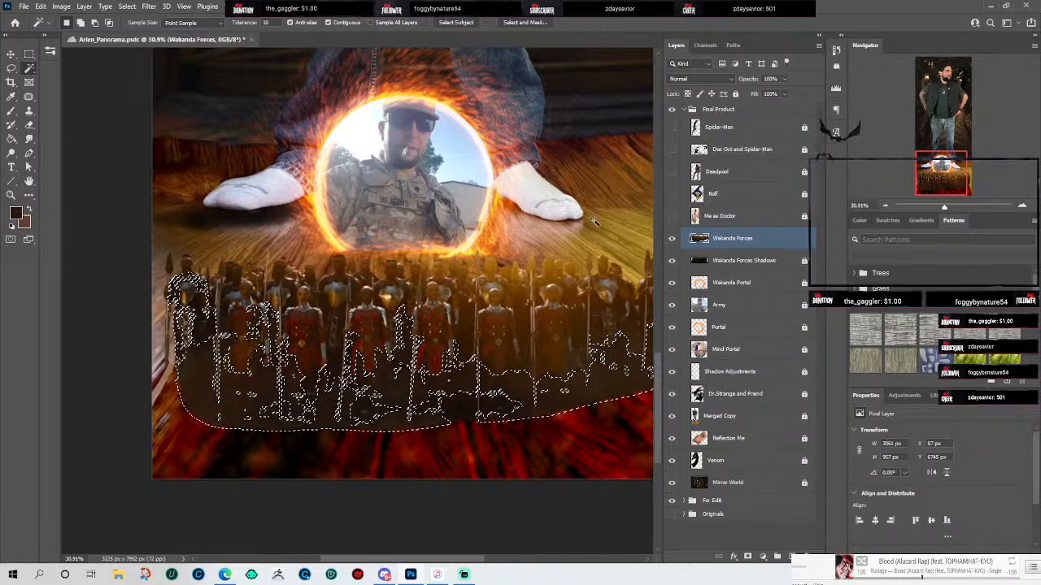
drag(560, 306, 500, 252)
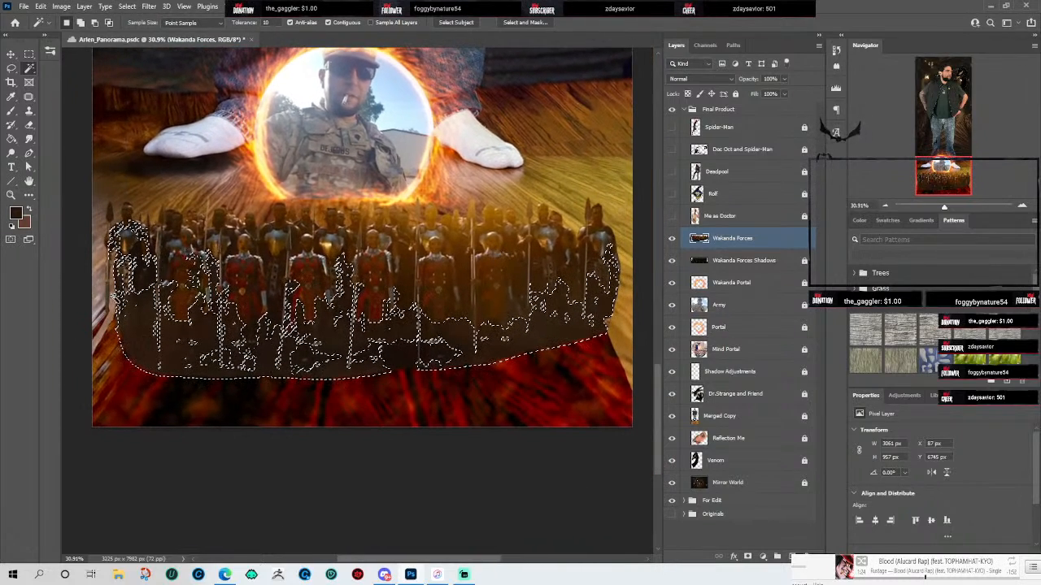
click(11, 68)
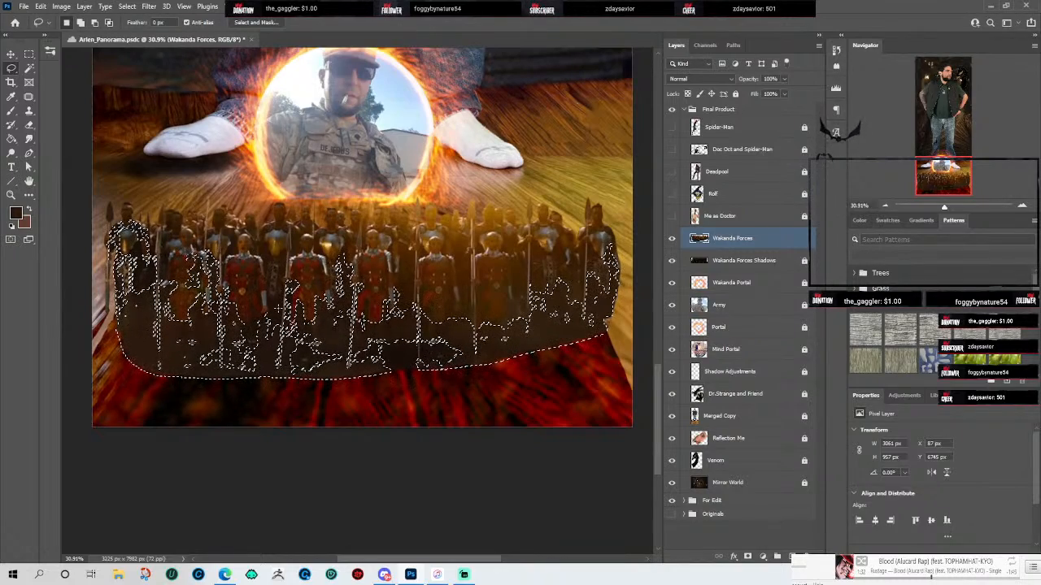
scroll(153, 201, up, 4)
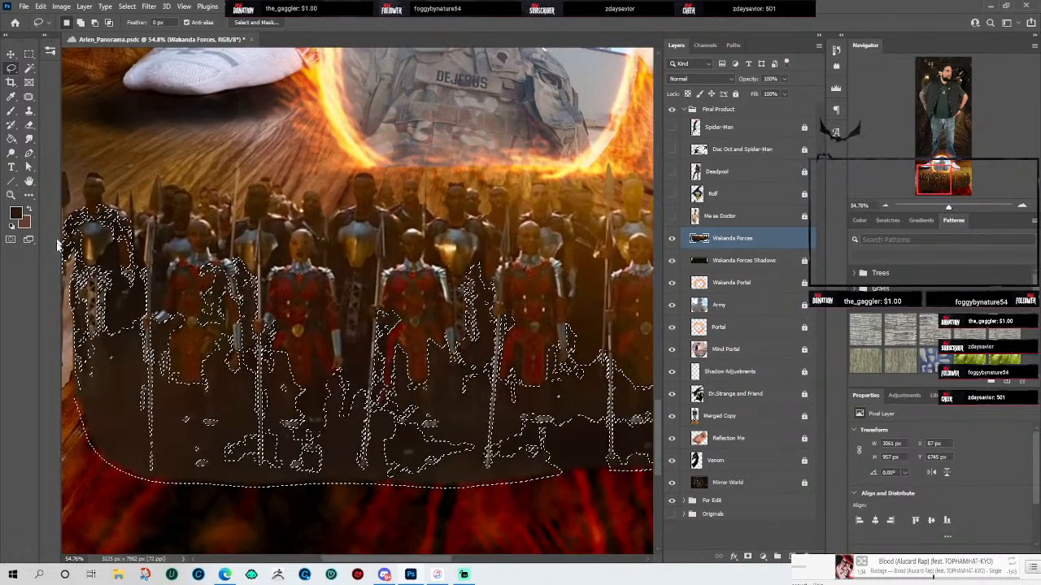
drag(346, 557, 324, 557)
scroll(319, 331, up, 2)
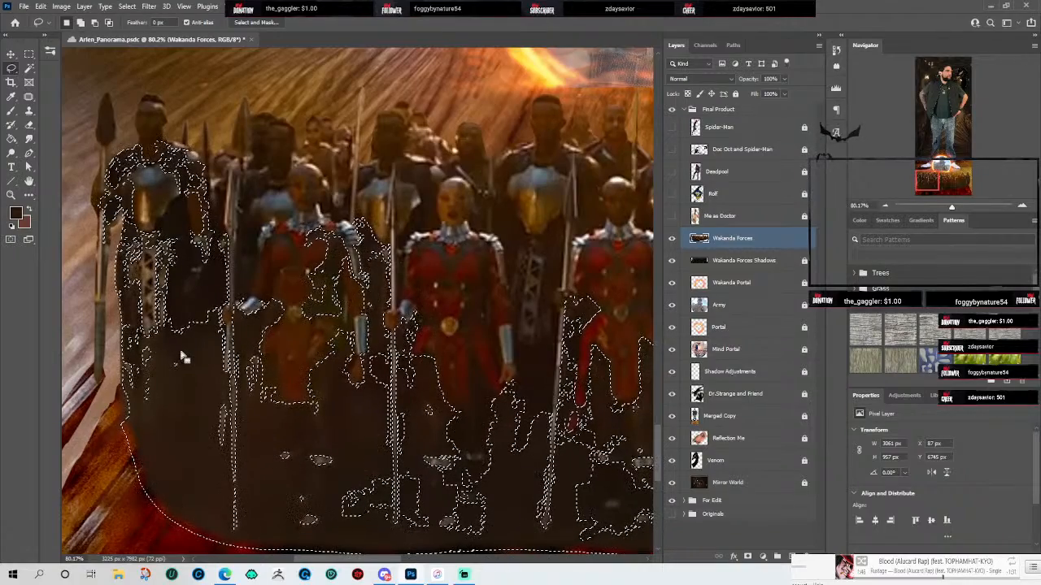
Step: Try to subtract a lasso area around the leftmost warriors from the selection, and save the document
key(alt)
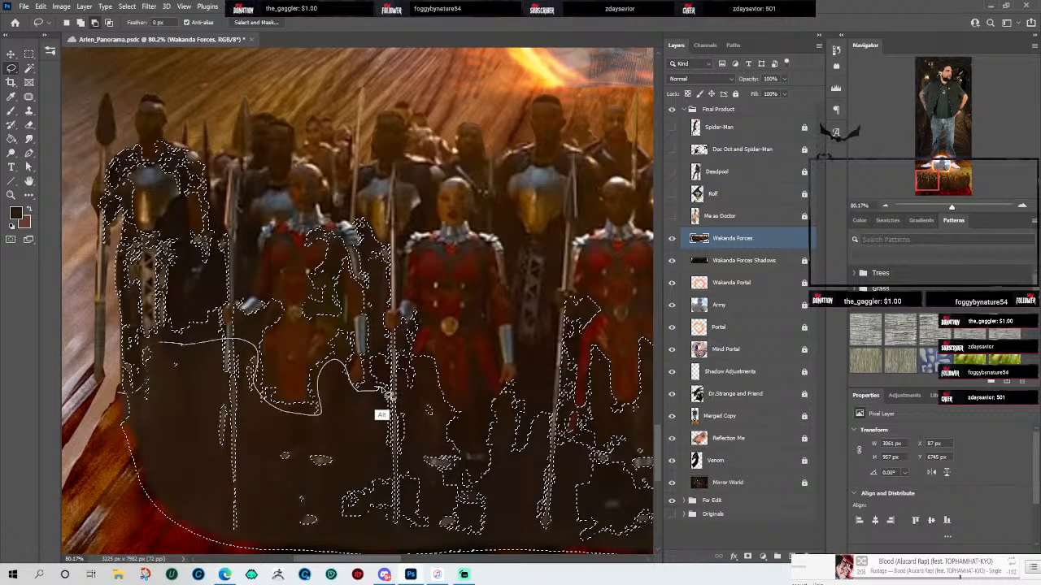
drag(388, 396, 380, 389)
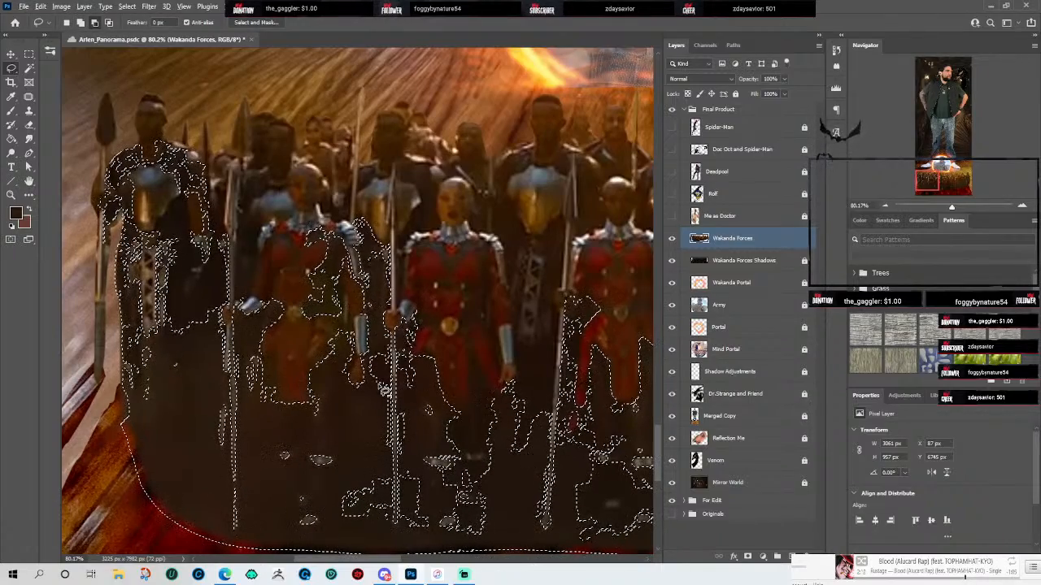
key(ctrl+s)
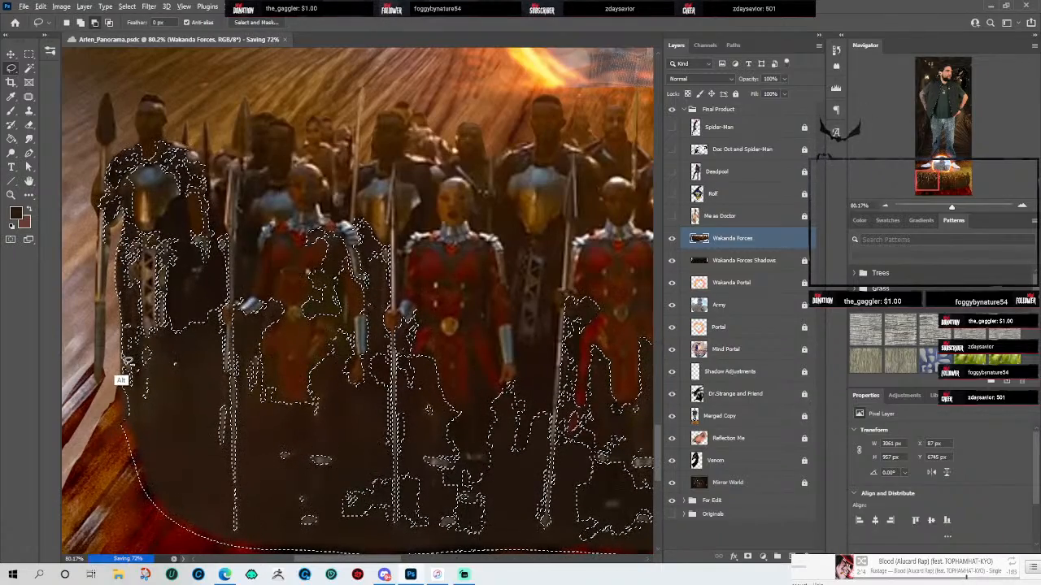
Step: Try to trim the selection with the Lasso along the leftmost warriors' robes and spears, and discard the whole selection
mouse_move(165, 337)
mouse_down()
mouse_move(224, 341)
mouse_move(236, 382)
mouse_move(237, 537)
mouse_move(242, 335)
mouse_move(252, 335)
mouse_move(266, 424)
mouse_move(264, 415)
mouse_move(316, 411)
mouse_up()
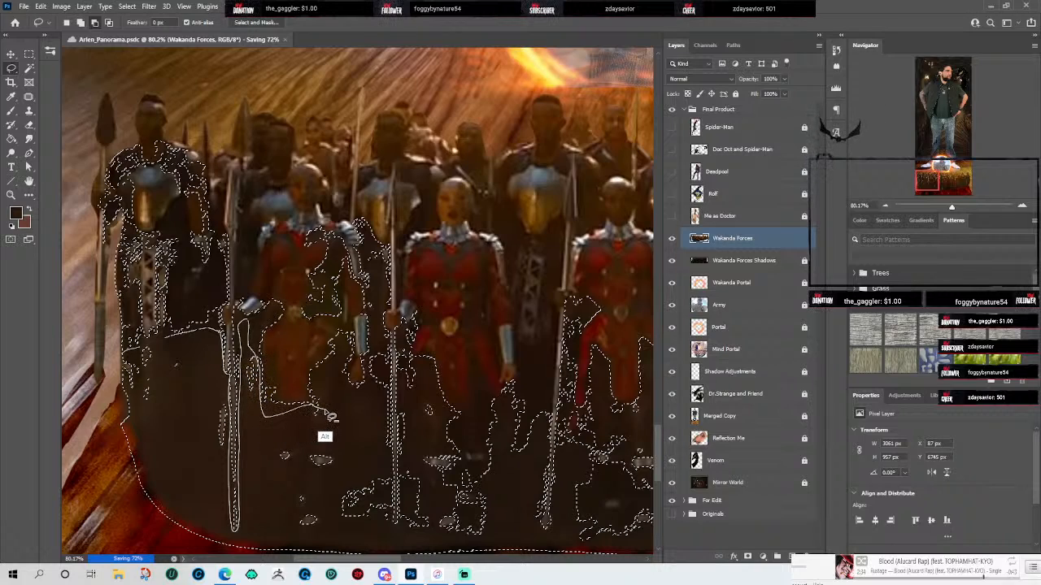
mouse_move(332, 411)
mouse_down()
mouse_move(352, 402)
mouse_move(395, 447)
mouse_move(398, 537)
mouse_move(411, 379)
mouse_move(460, 421)
mouse_move(523, 418)
mouse_move(550, 454)
mouse_move(549, 523)
mouse_move(558, 459)
mouse_move(577, 449)
mouse_move(582, 501)
mouse_move(561, 549)
mouse_move(283, 544)
mouse_move(210, 530)
mouse_move(122, 358)
mouse_up()
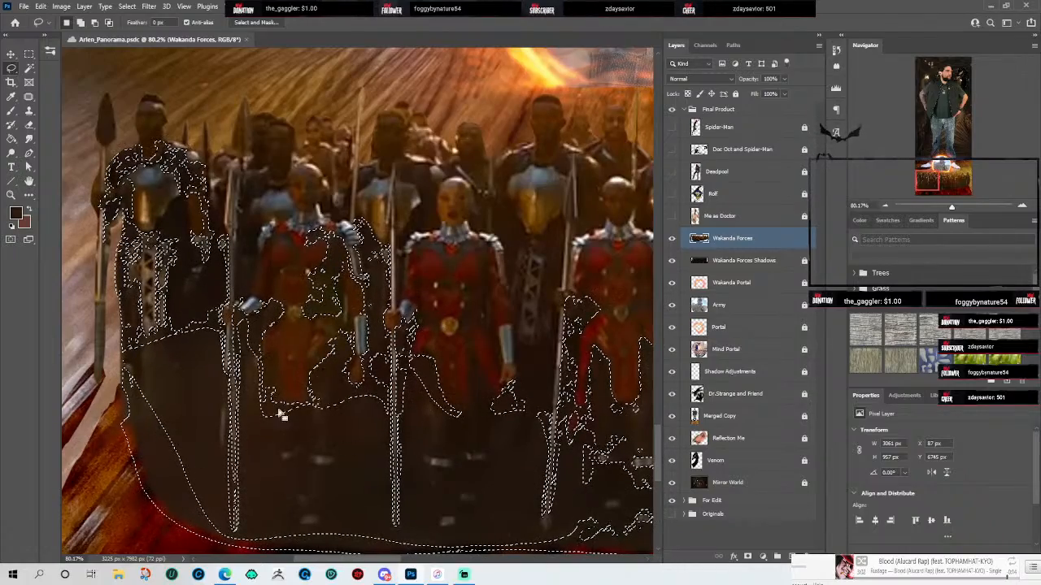
drag(411, 453, 116, 382)
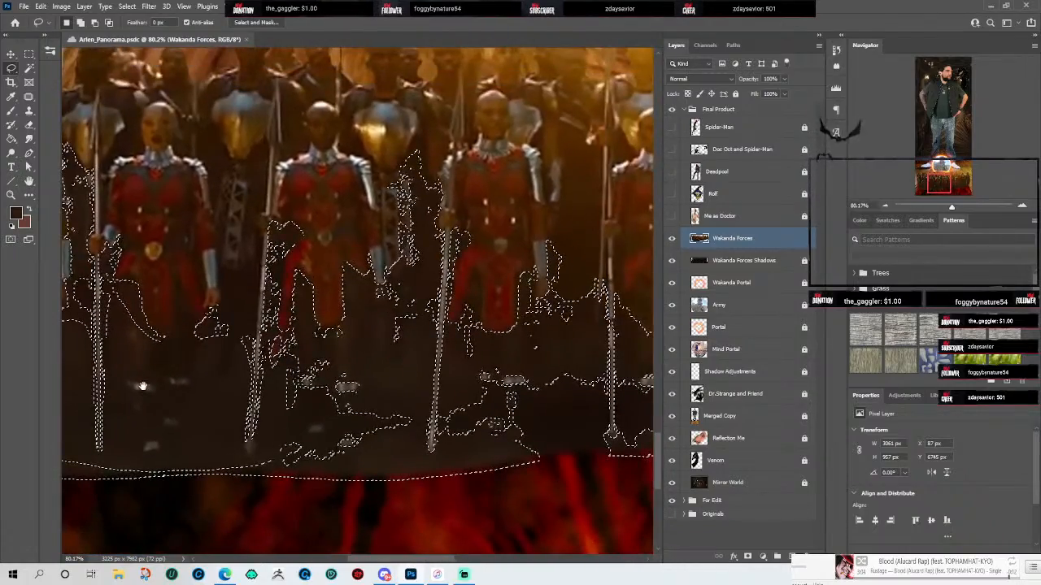
key(ctrl+d)
Step: Make a rectangular selection of about 2925 × 341 px over the dark ground beneath the warriors on the Wakanda Forces layer
scroll(339, 300, down, 6)
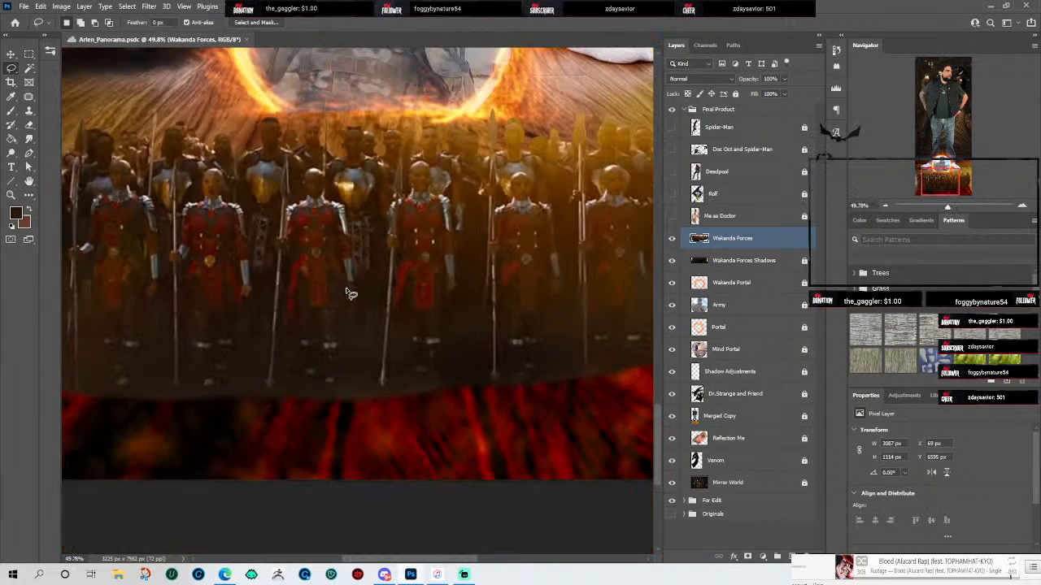
scroll(437, 310, up, 1)
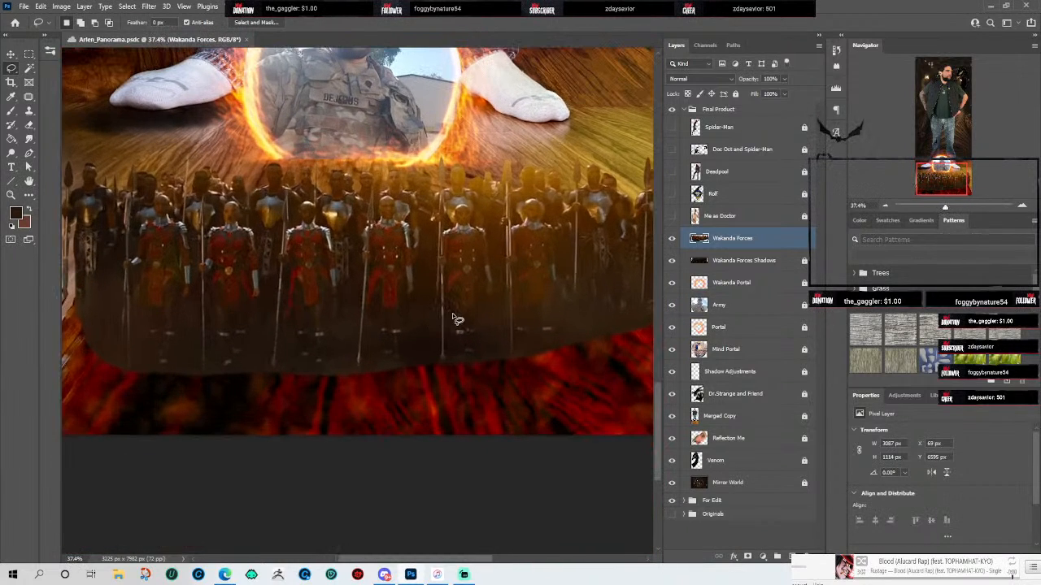
click(29, 54)
scroll(374, 332, down, 2)
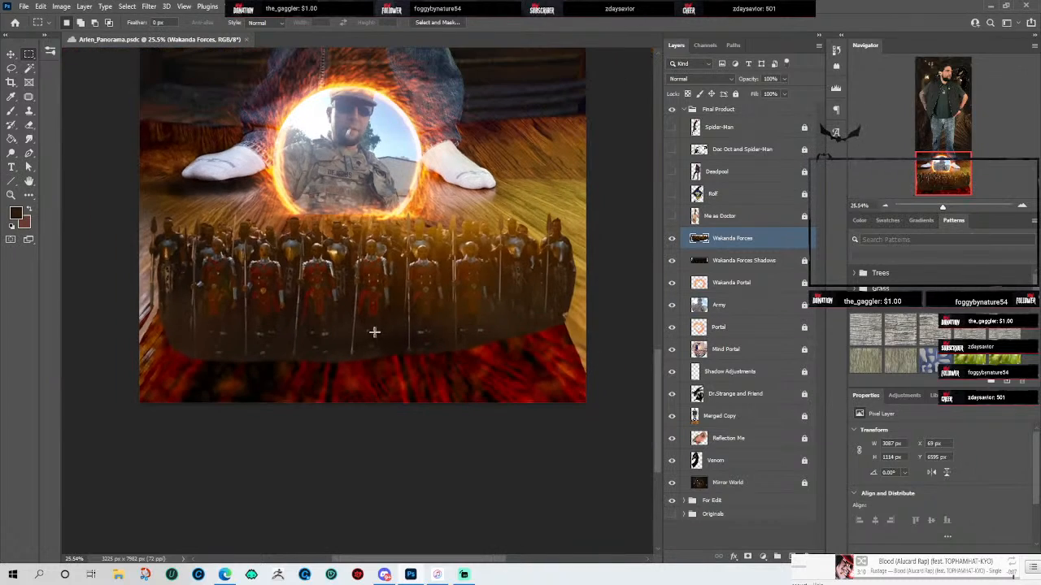
drag(191, 323, 567, 365)
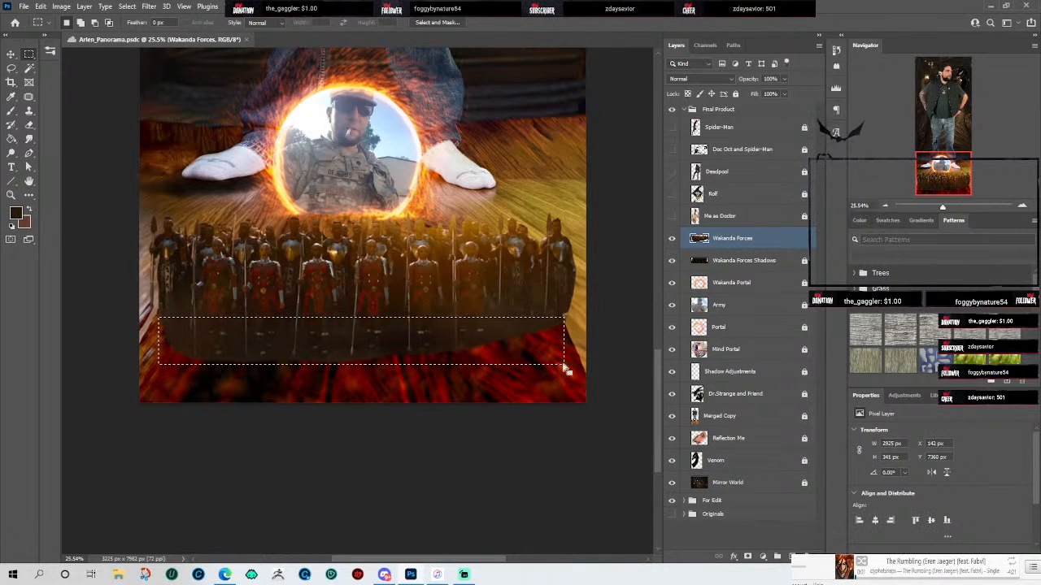
Step: Subtract the lower shafts of the first five front-row spears from the rectangular selection with the Lasso
scroll(268, 338, up, 3)
key(l)
drag(552, 273, 386, 218)
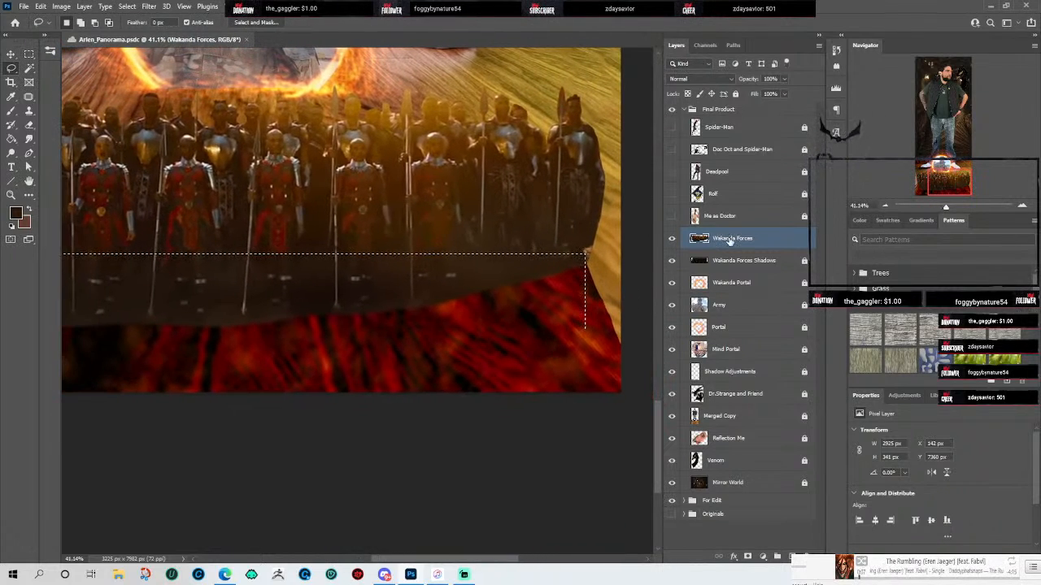
drag(435, 295, 569, 279)
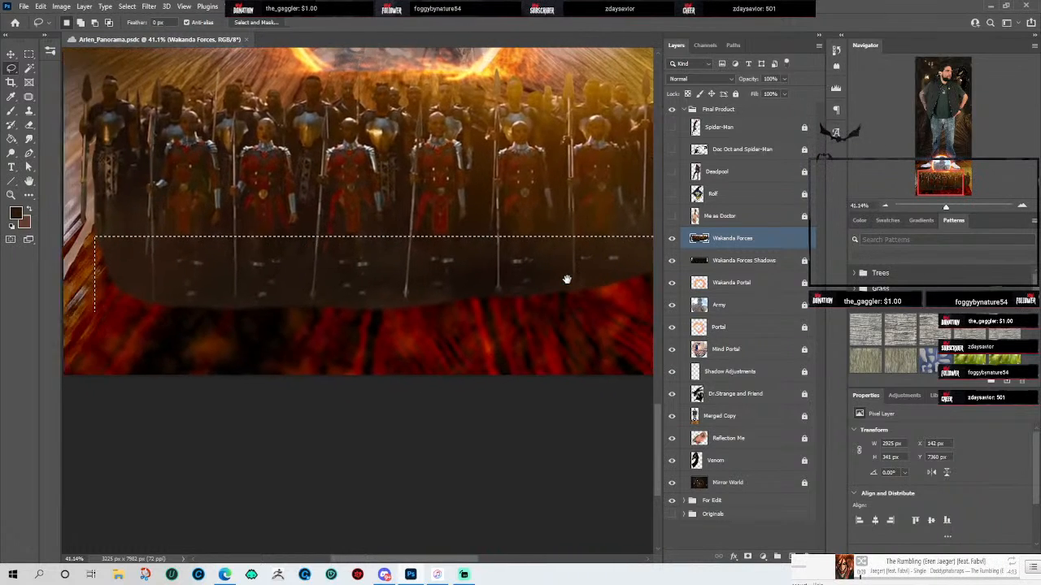
drag(473, 279, 561, 281)
scroll(561, 283, down, 3)
drag(569, 342, 441, 343)
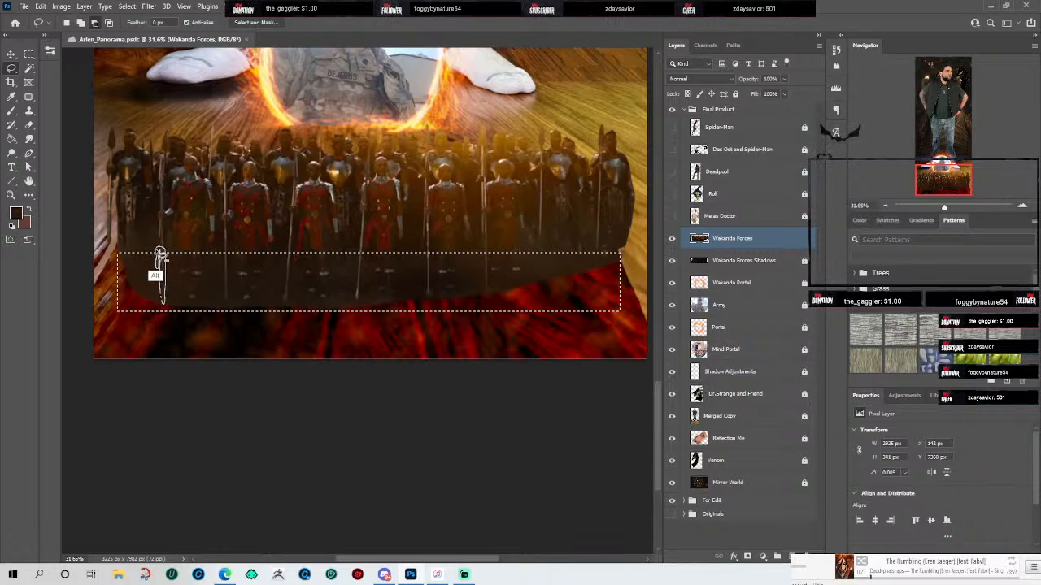
key(alt)
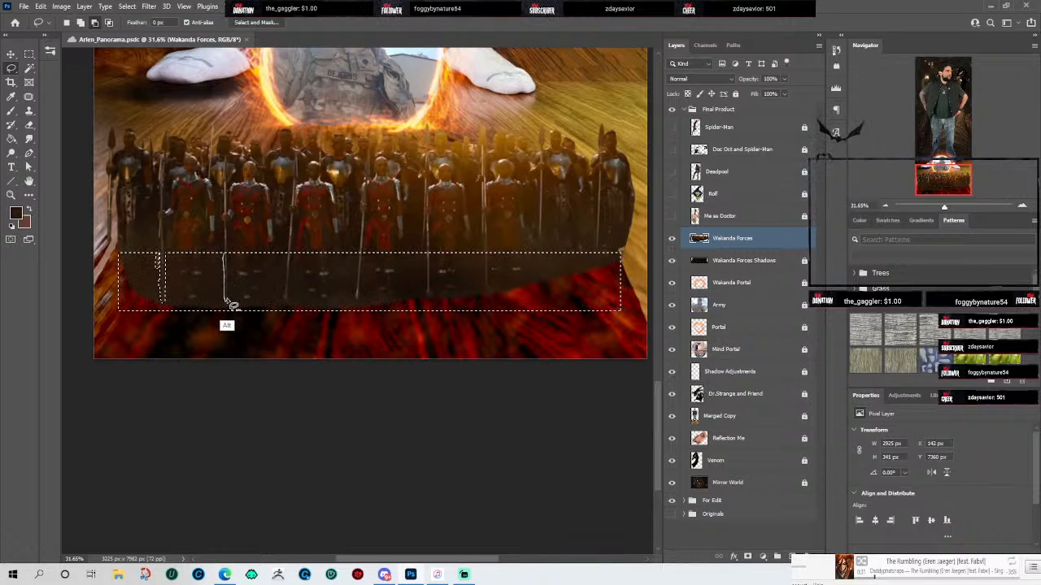
mouse_move(225, 259)
mouse_down()
mouse_move(228, 250)
mouse_move(286, 276)
mouse_move(284, 300)
mouse_up()
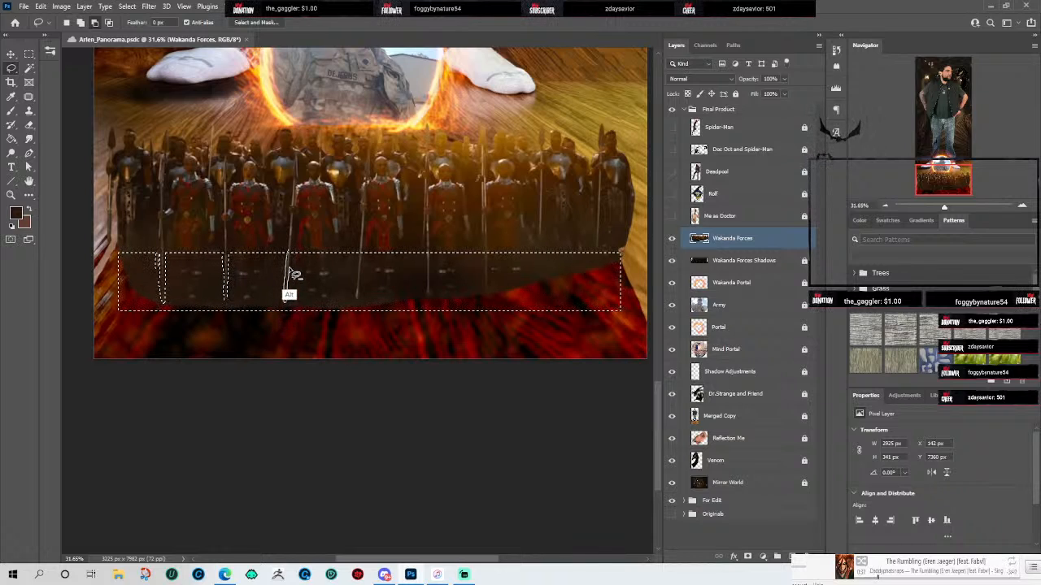
drag(291, 253, 294, 246)
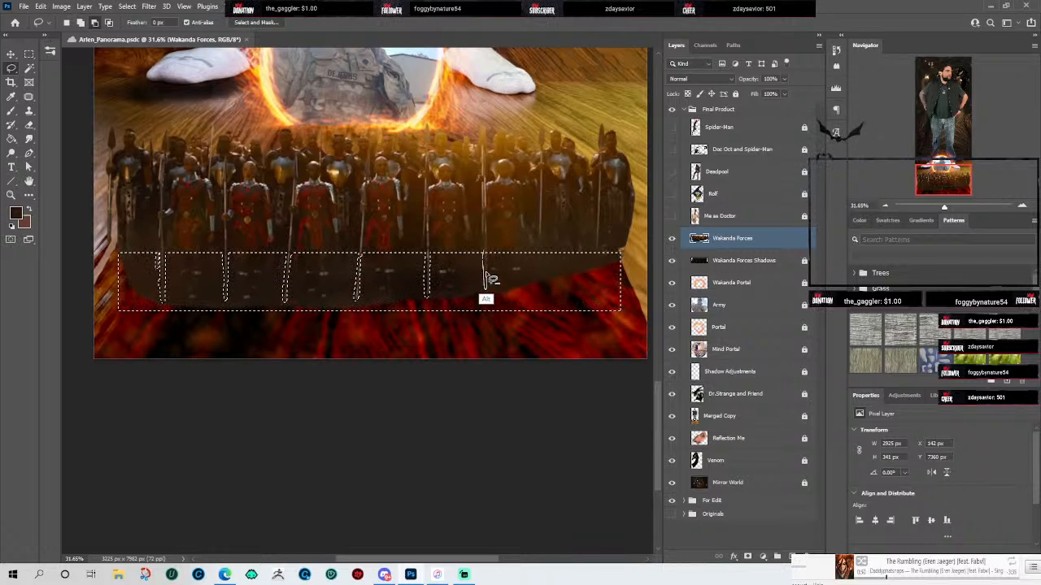
Step: Subtract the rightmost front-row spear and the legs of the six red-armored warriors from the selection
drag(484, 258, 486, 251)
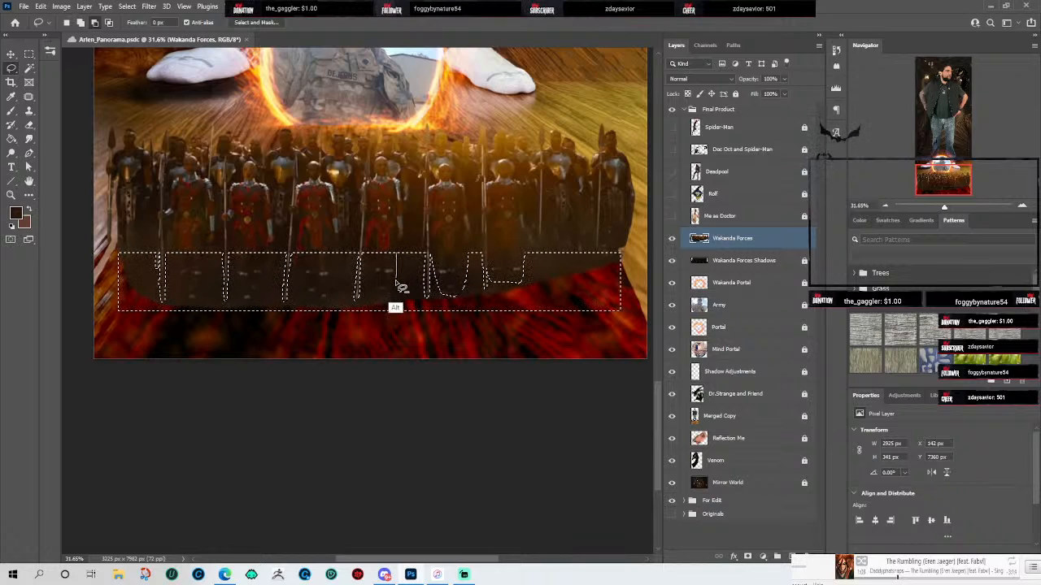
drag(381, 291, 377, 265)
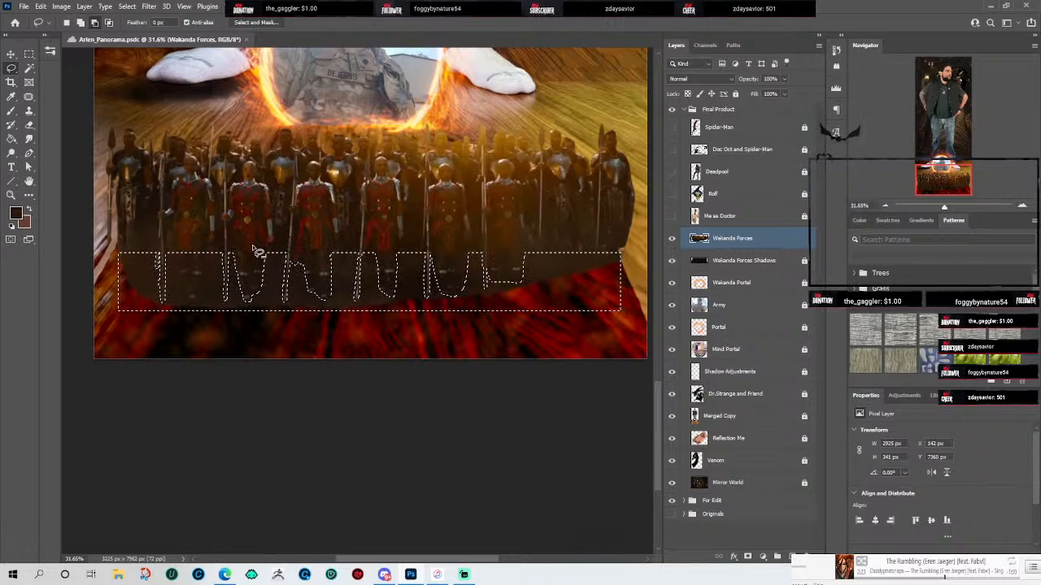
key(alt)
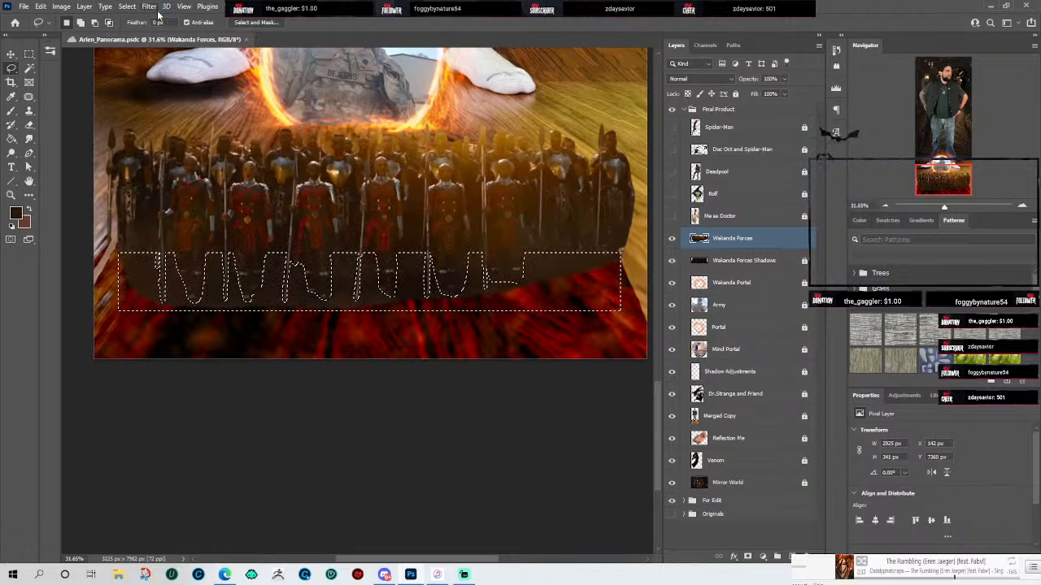
Step: Replace the selected dark ground with the red floor texture below it using the Content-Aware Patch tool, and clear the selection
click(28, 113)
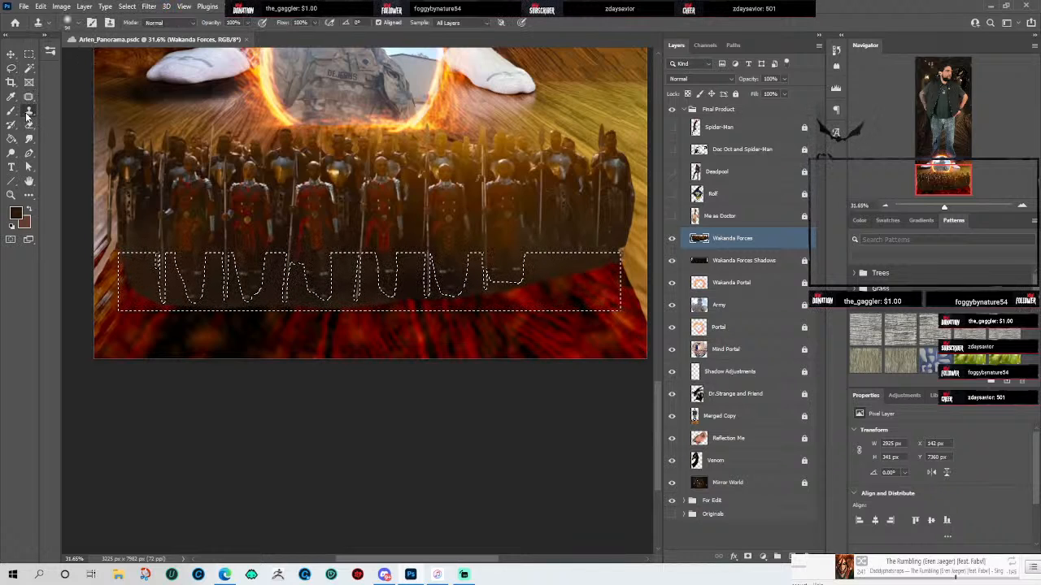
click(29, 96)
drag(356, 308, 364, 342)
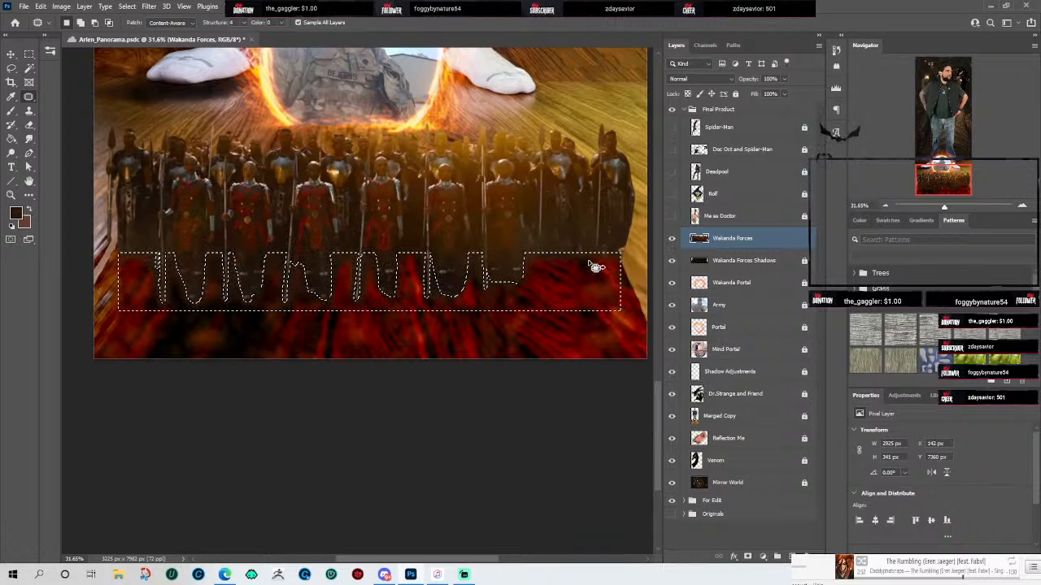
key(ctrl+d)
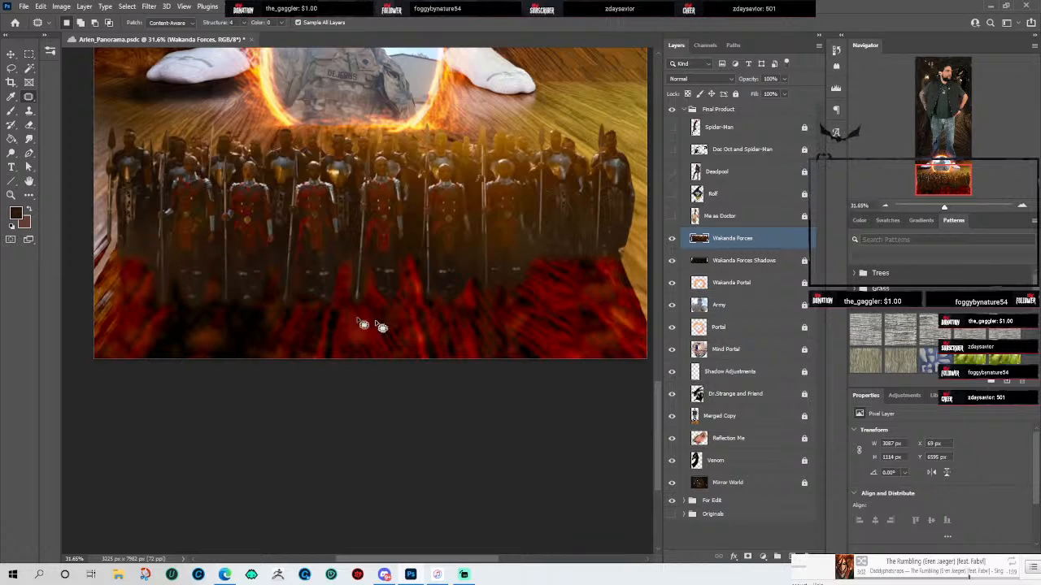
Step: Show the Me as Doctor layer and lock the Wakanda Forces layer
scroll(541, 272, down, 2)
scroll(545, 273, down, 3)
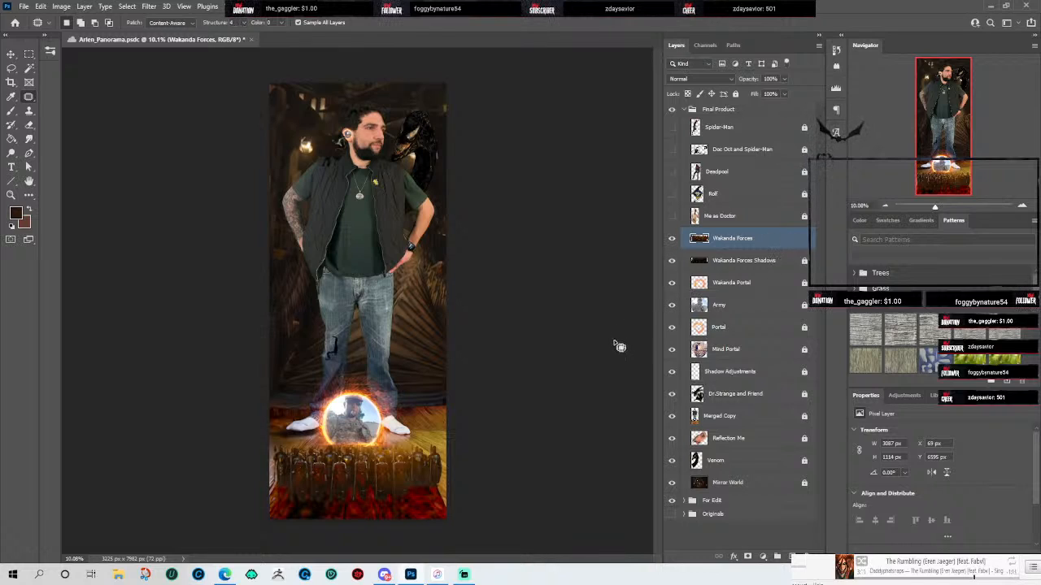
scroll(512, 415, up, 1)
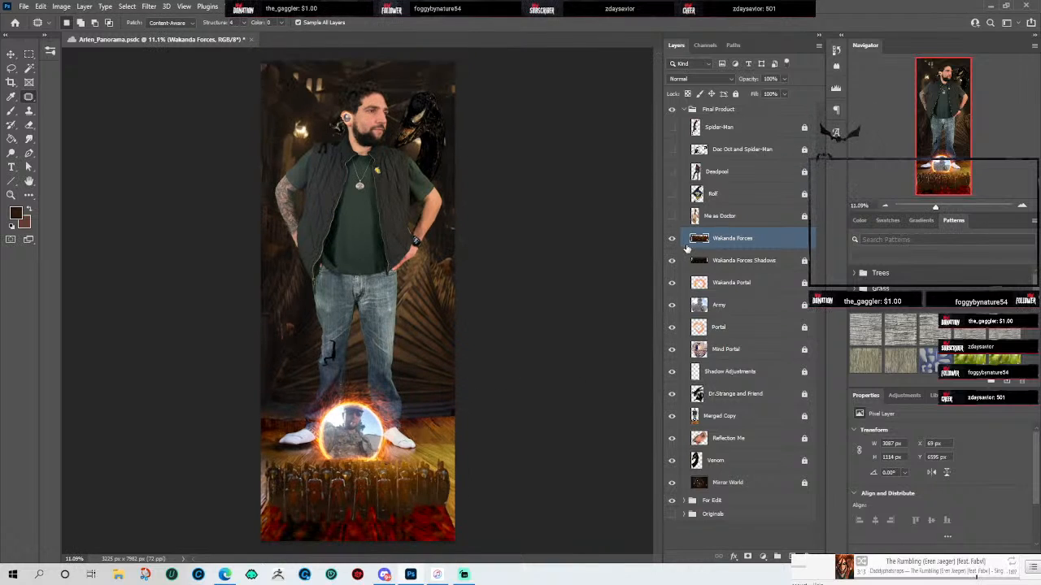
scroll(550, 302, up, 1)
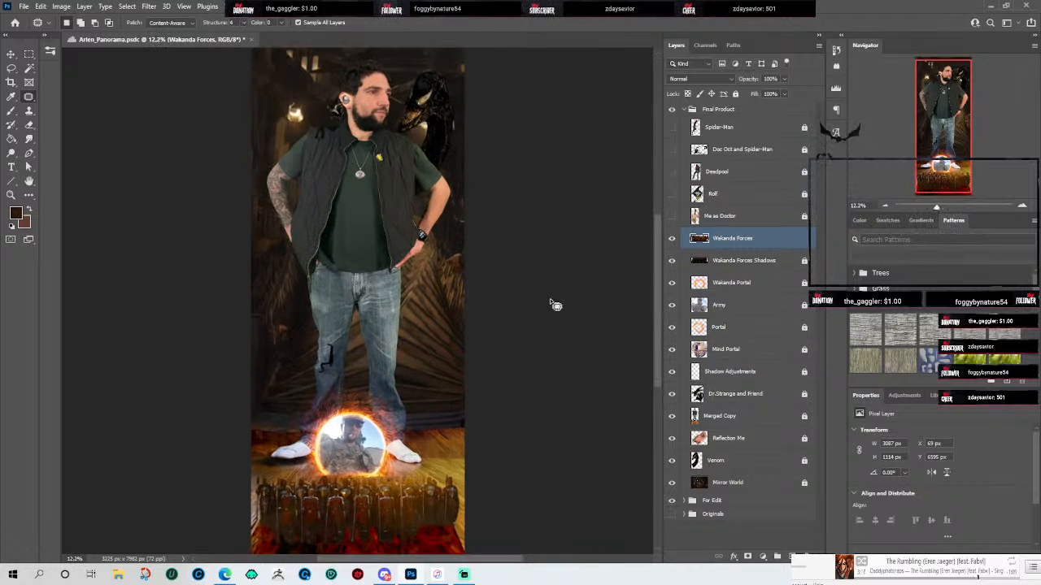
scroll(551, 301, up, 1)
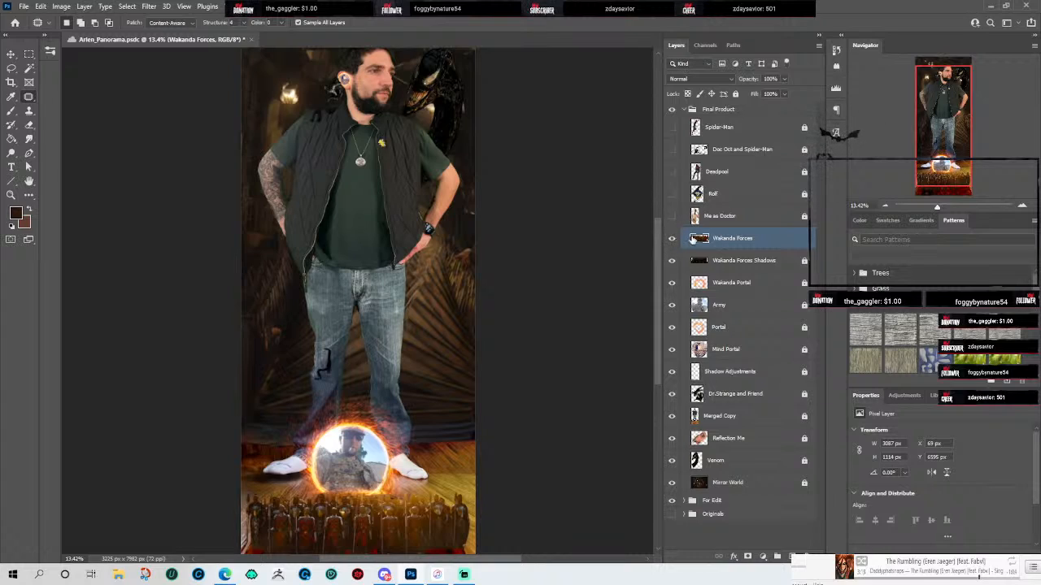
click(672, 216)
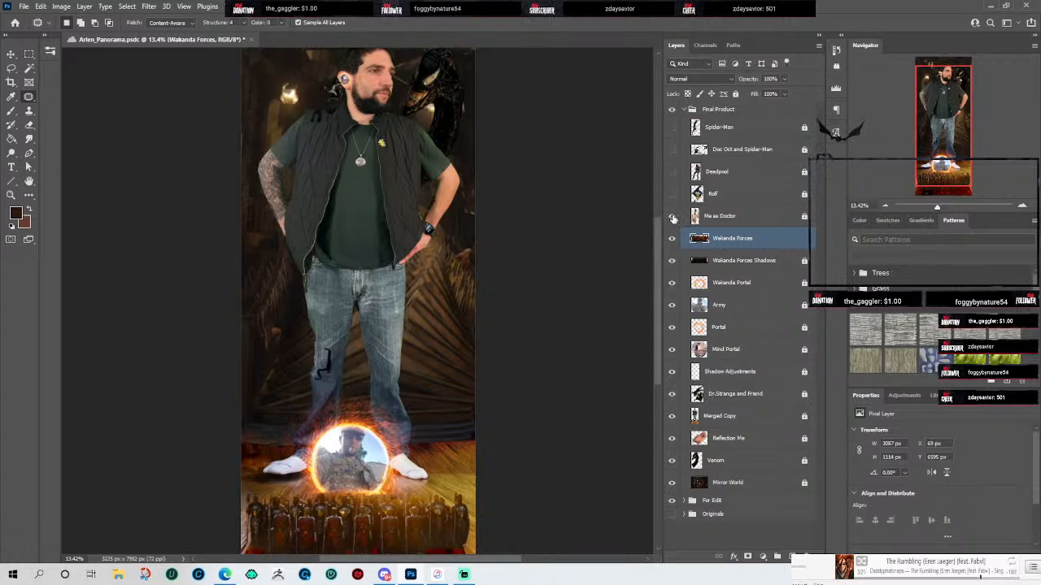
click(735, 94)
scroll(504, 244, down, 2)
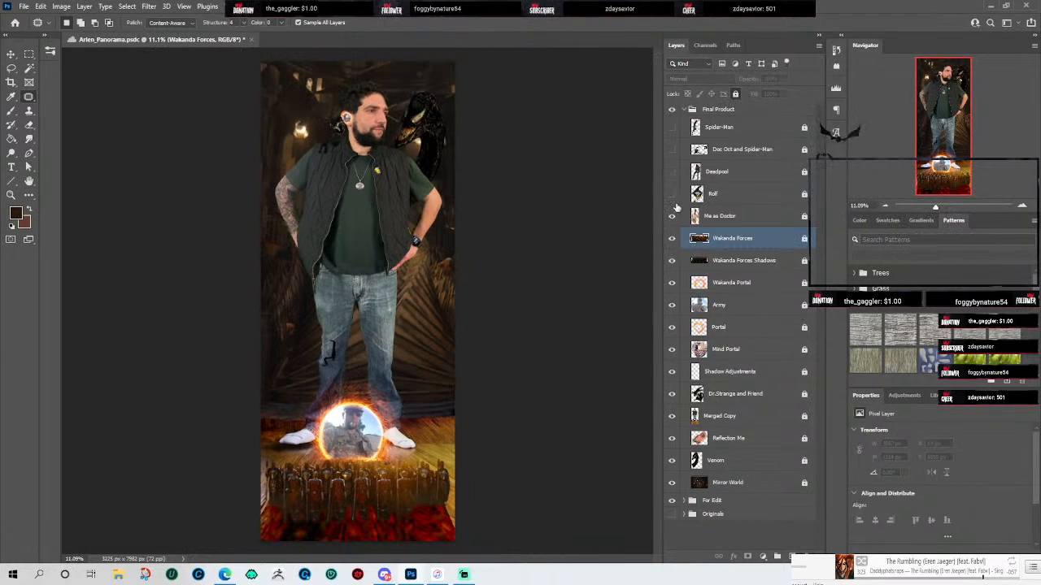
Step: Show the Rolf layer and inspect the small cartoon figure in the man's beard up close
click(672, 195)
scroll(390, 101, up, 2)
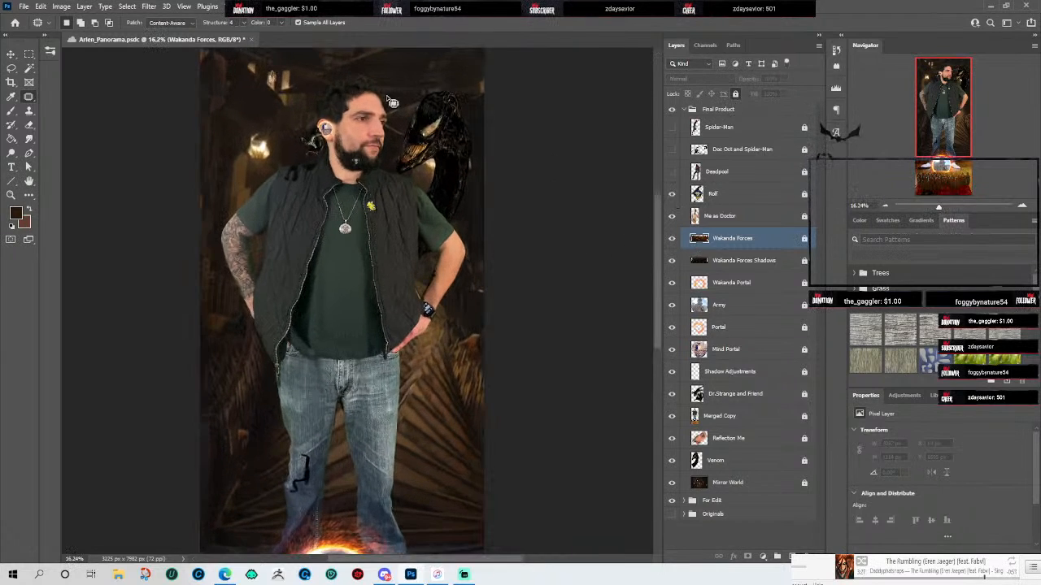
scroll(378, 146, up, 4)
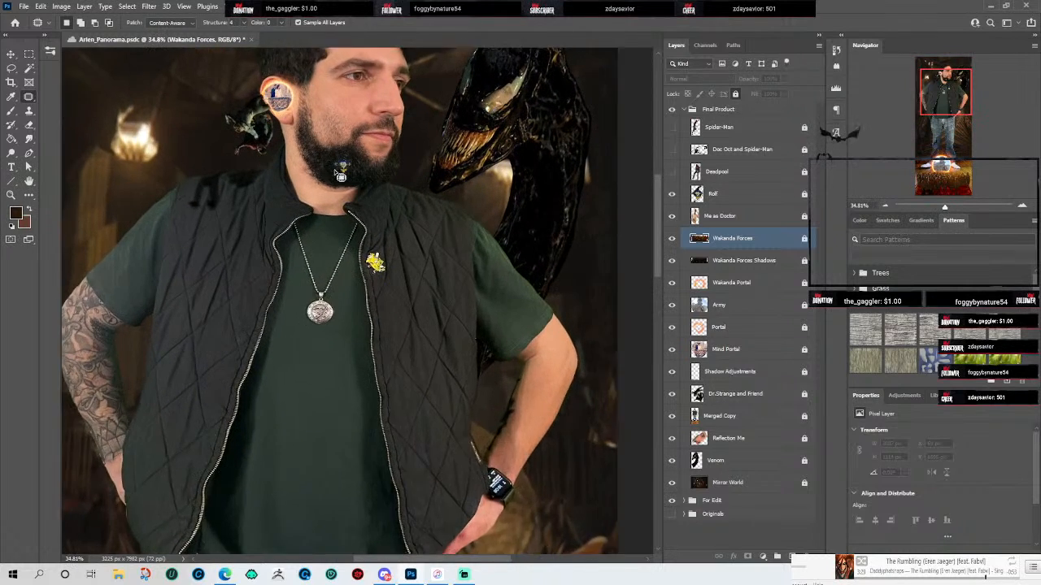
scroll(340, 173, up, 5)
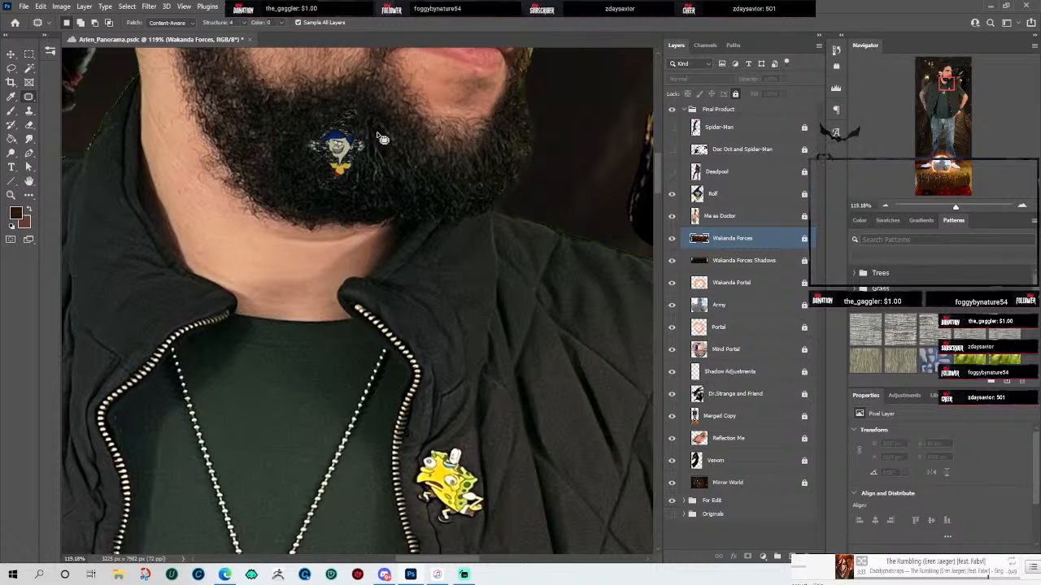
scroll(380, 138, down, 8)
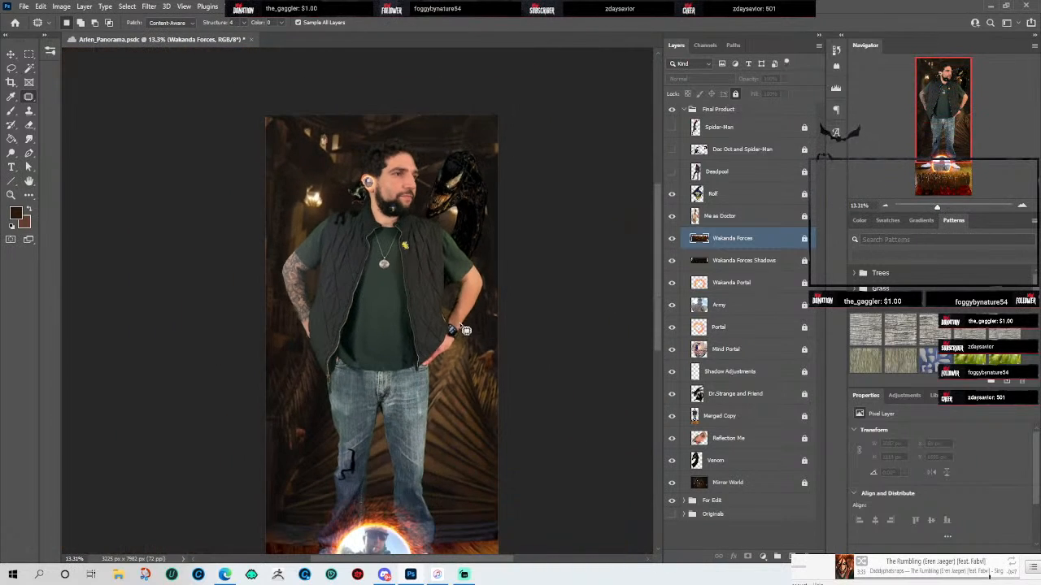
scroll(462, 365, down, 3)
scroll(500, 360, up, 3)
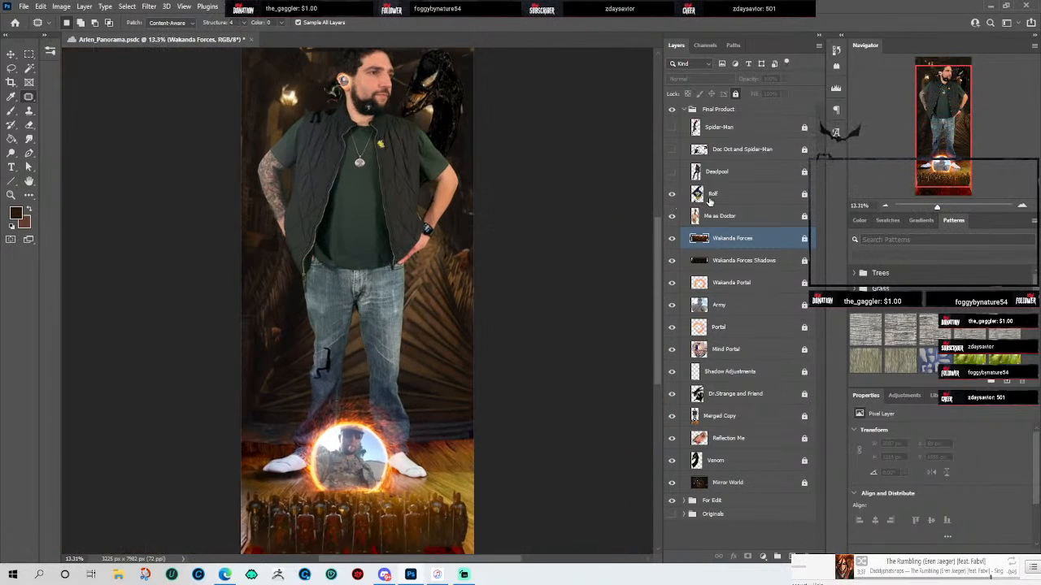
Step: Show the Deadpool layer and inspect the figure sitting on the man's shoulder
click(736, 171)
click(672, 171)
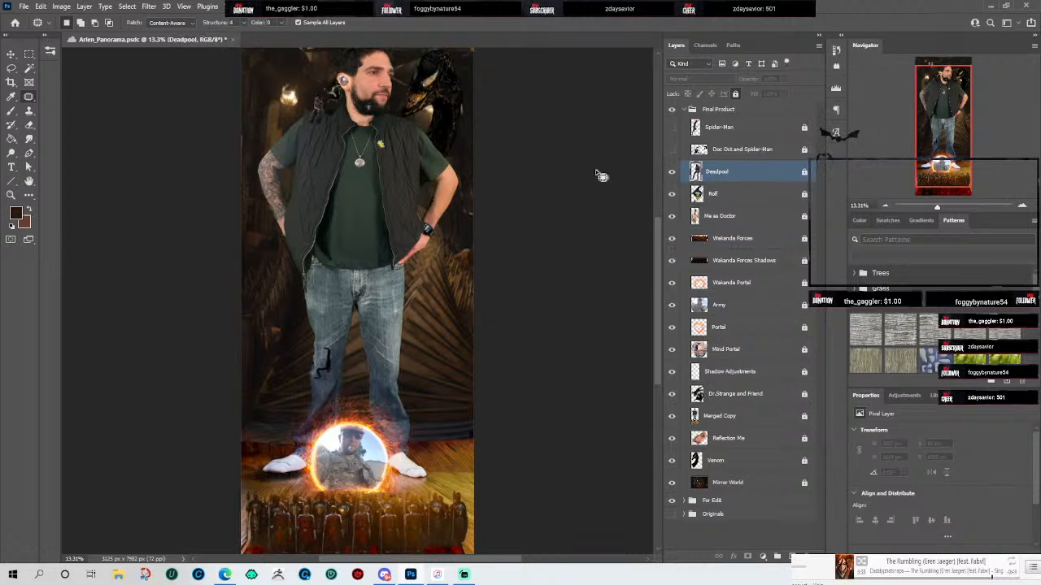
scroll(390, 135, up, 5)
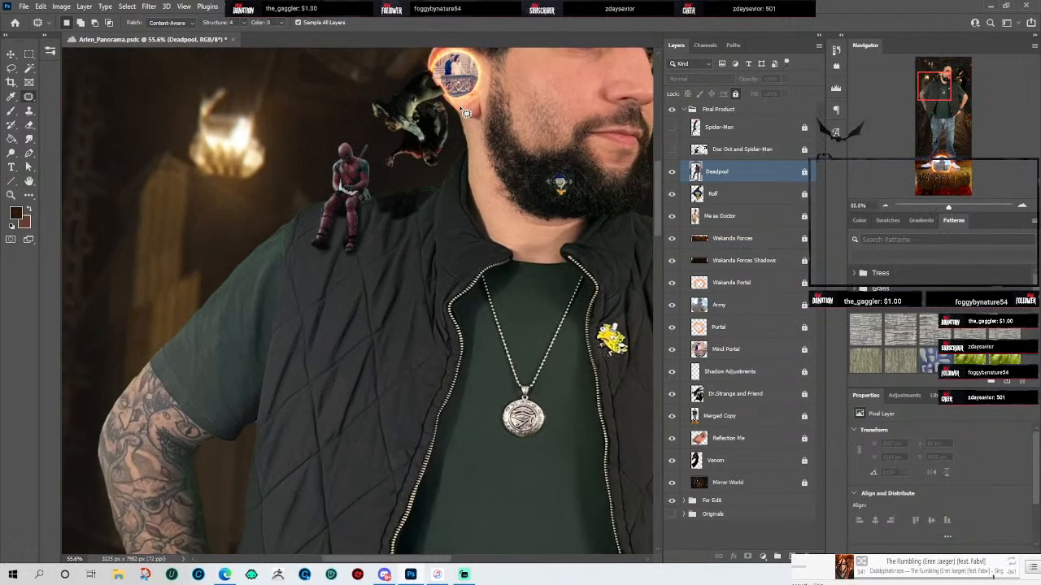
scroll(466, 112, up, 1)
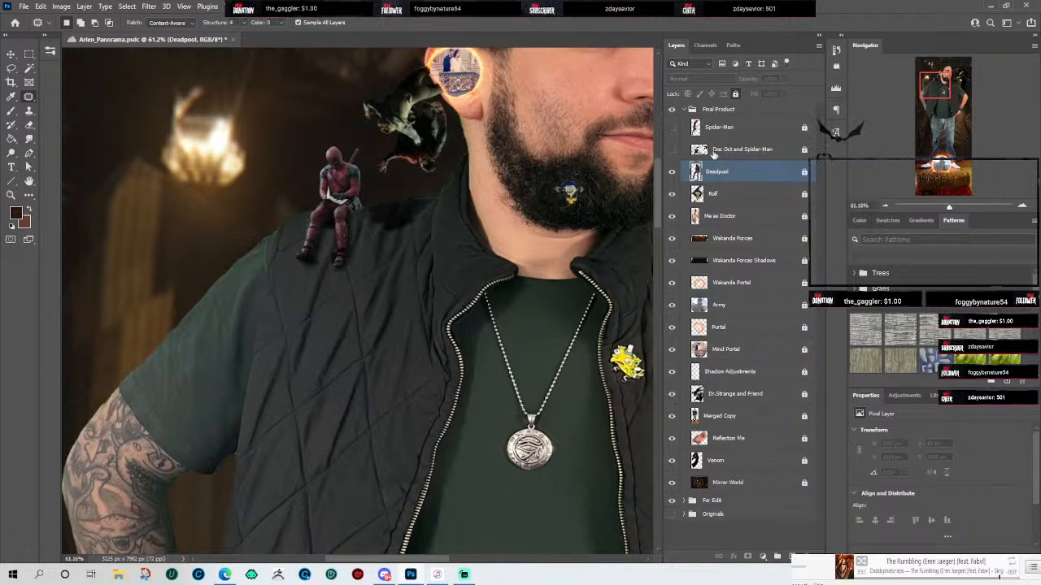
Step: Show the Doc Oct and Spider-Man layer and check the two figures against the man's lower leg
click(672, 150)
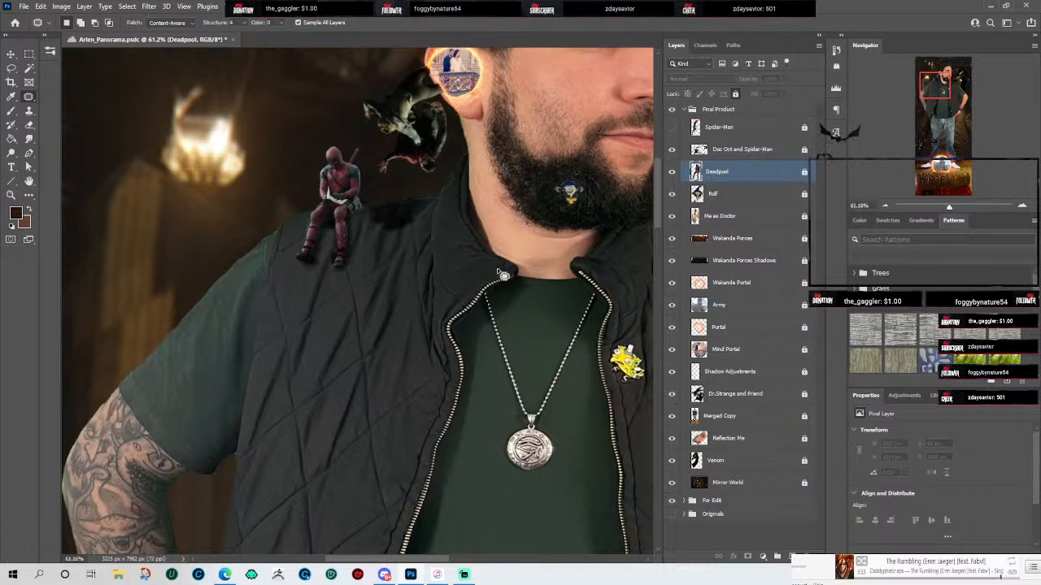
scroll(500, 274, down, 6)
drag(471, 361, 457, 305)
scroll(457, 305, down, 10)
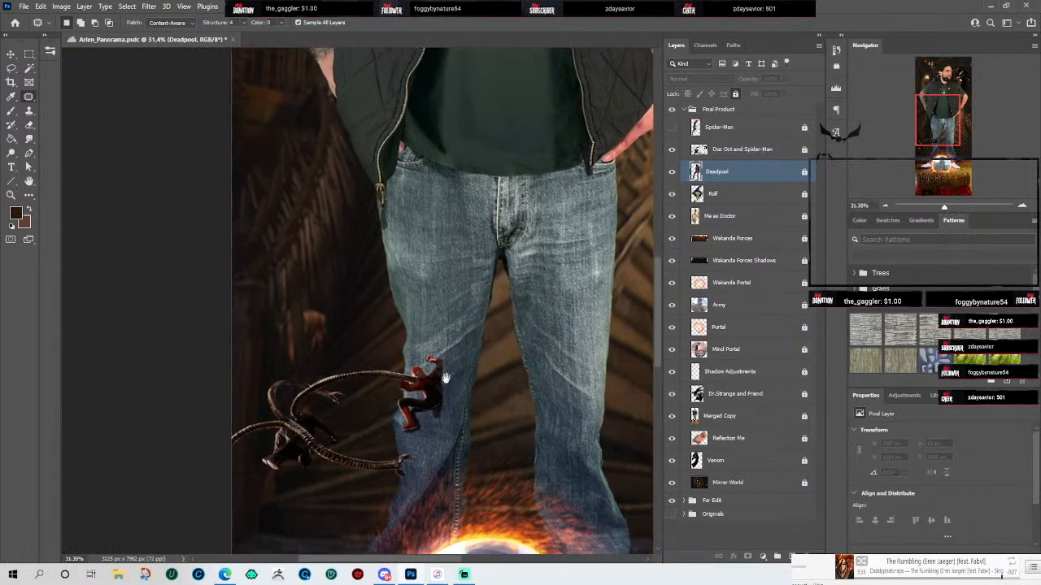
click(672, 151)
click(672, 149)
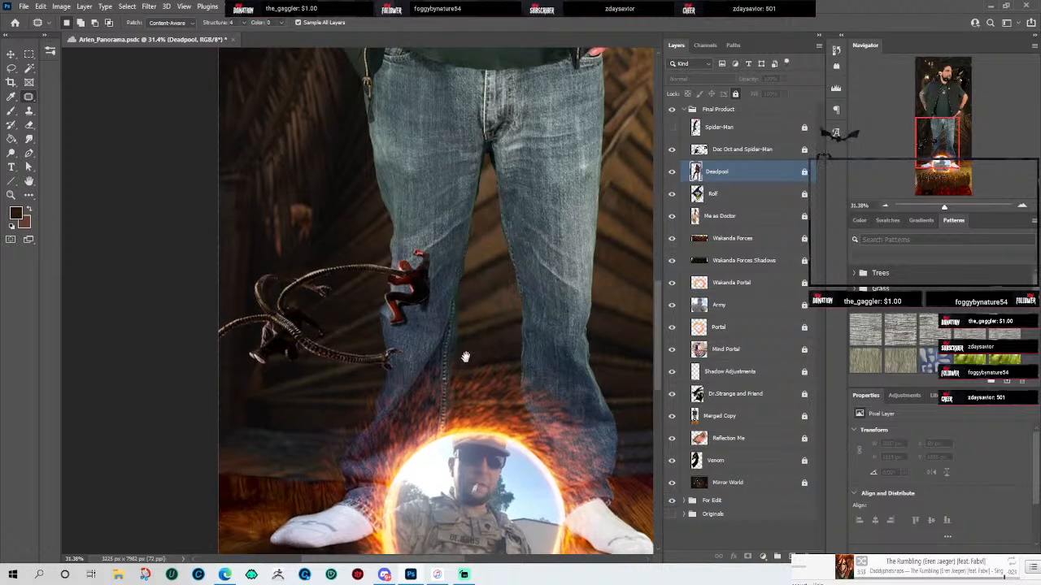
Step: Compare the jeans and the portal area with the Shadow Adjustments layer hidden and shown
drag(464, 360, 460, 295)
click(672, 372)
click(672, 372)
click(672, 371)
click(671, 372)
click(672, 372)
click(673, 372)
click(674, 372)
click(674, 372)
click(674, 372)
click(674, 372)
click(674, 372)
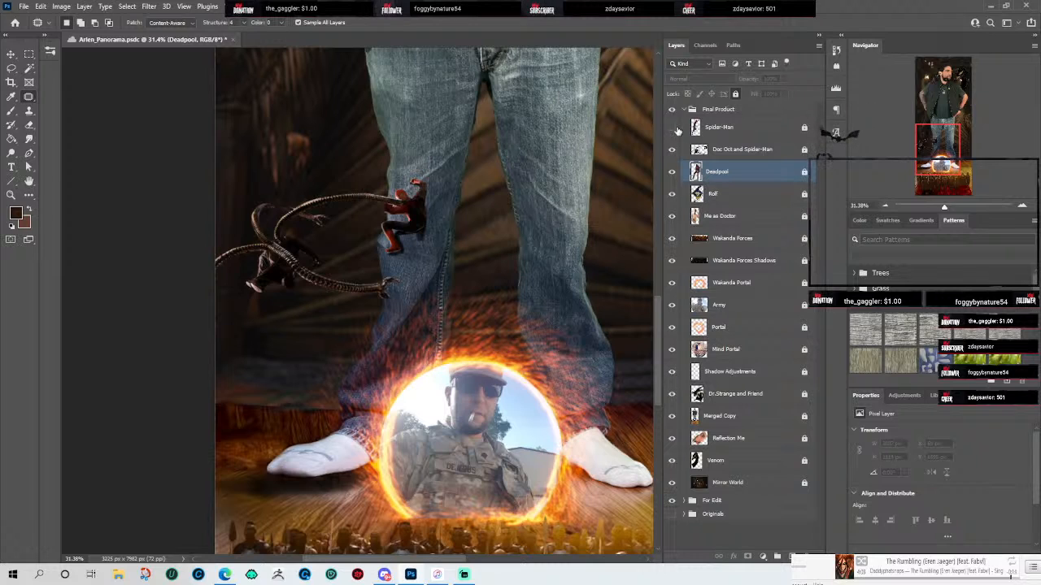
Step: Compare the vest, shirt and hand area with the Shadow Adjustments layer hidden and shown
drag(588, 143, 355, 490)
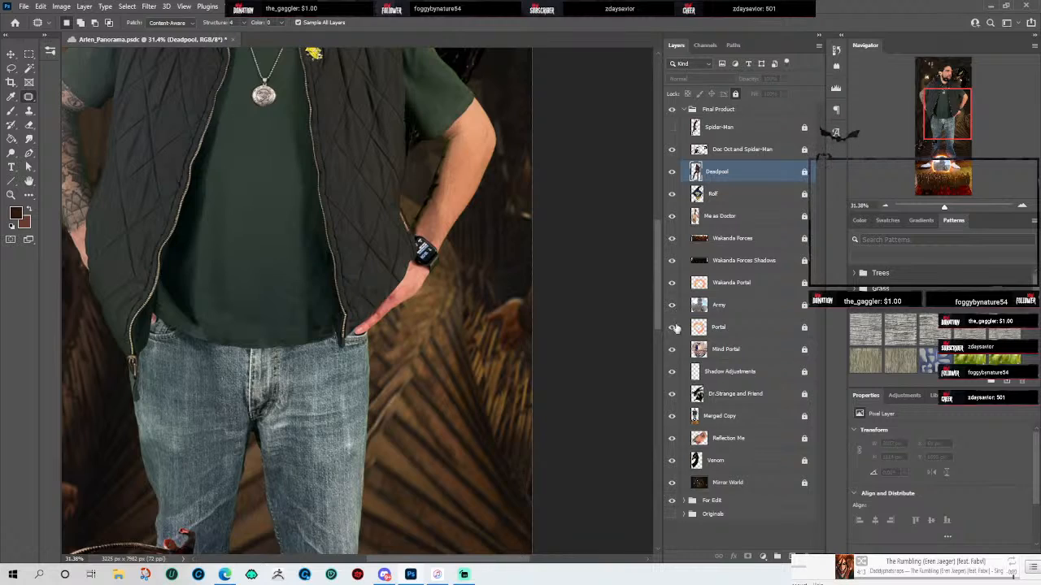
click(675, 371)
click(675, 371)
click(675, 371)
click(674, 370)
click(674, 370)
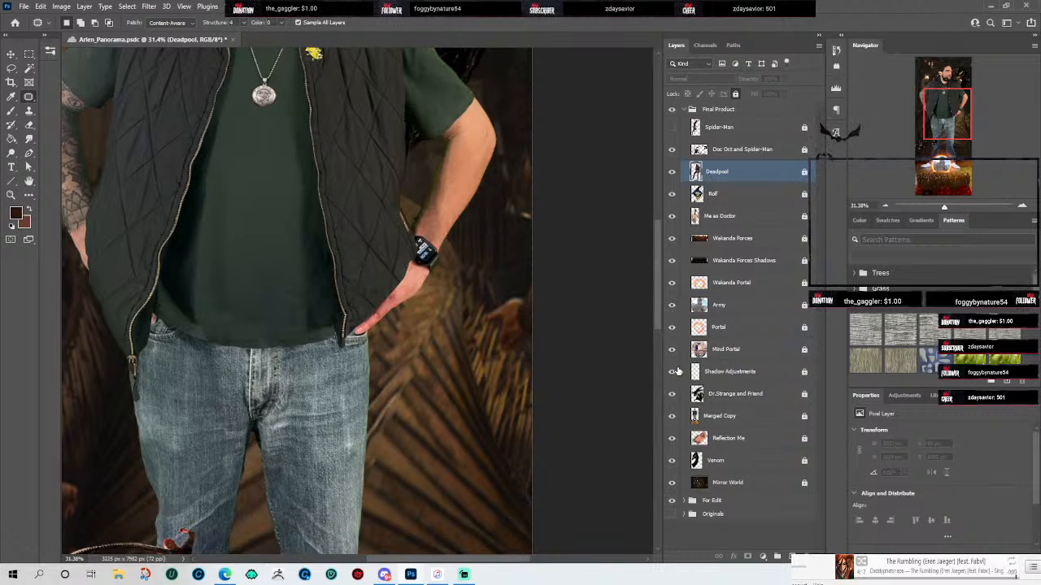
Step: Show the Spider-Man layer and recheck the torso with the Shadow Adjustments layer hidden and shown
click(671, 128)
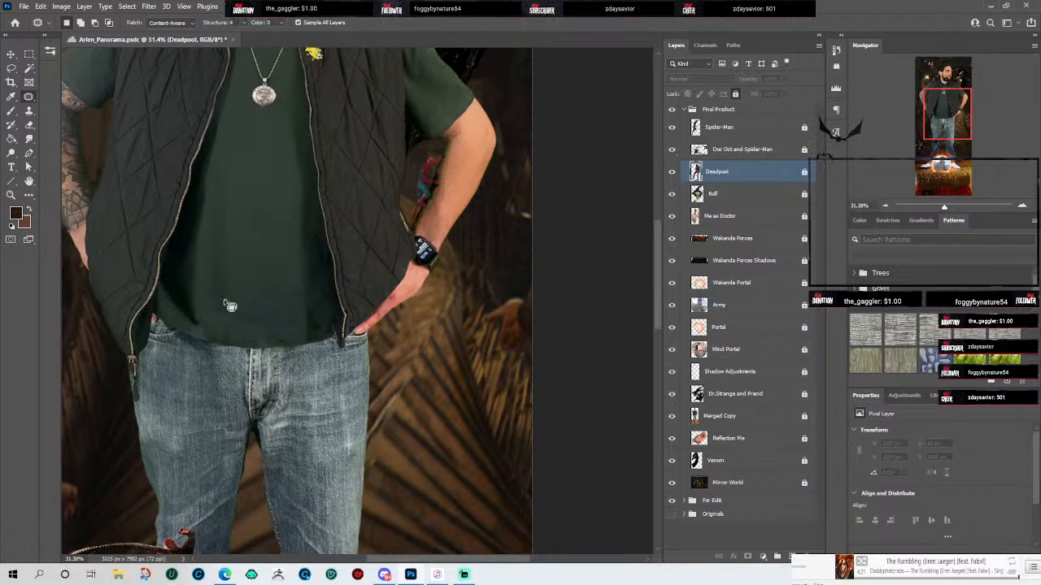
click(672, 373)
click(673, 373)
click(672, 372)
click(672, 373)
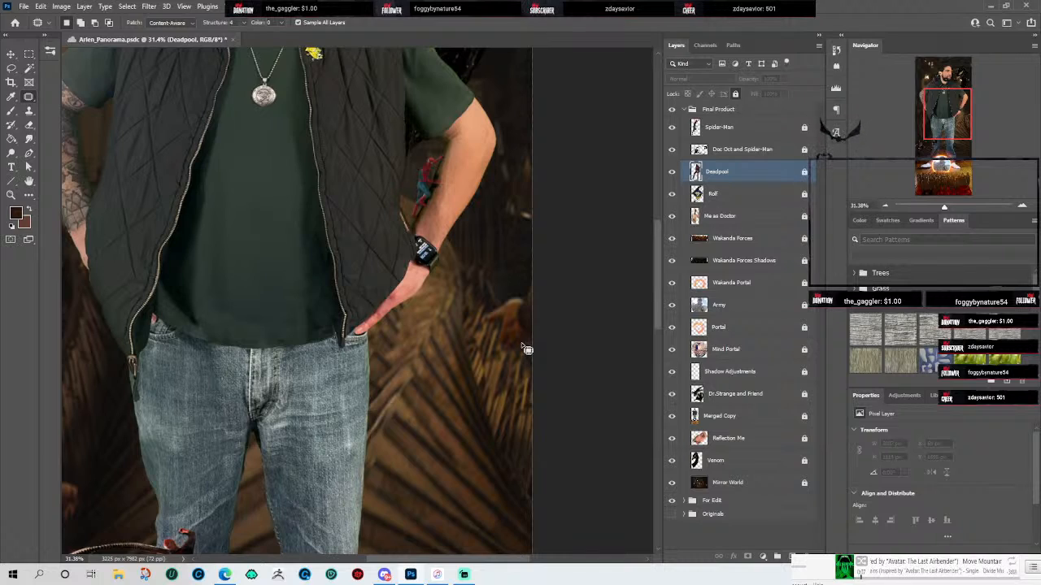
Step: Move the IMG_3118.JPEG (merged) layer out of the Originals group to above the Final Product group and show it
click(683, 514)
scroll(723, 487, down, 5)
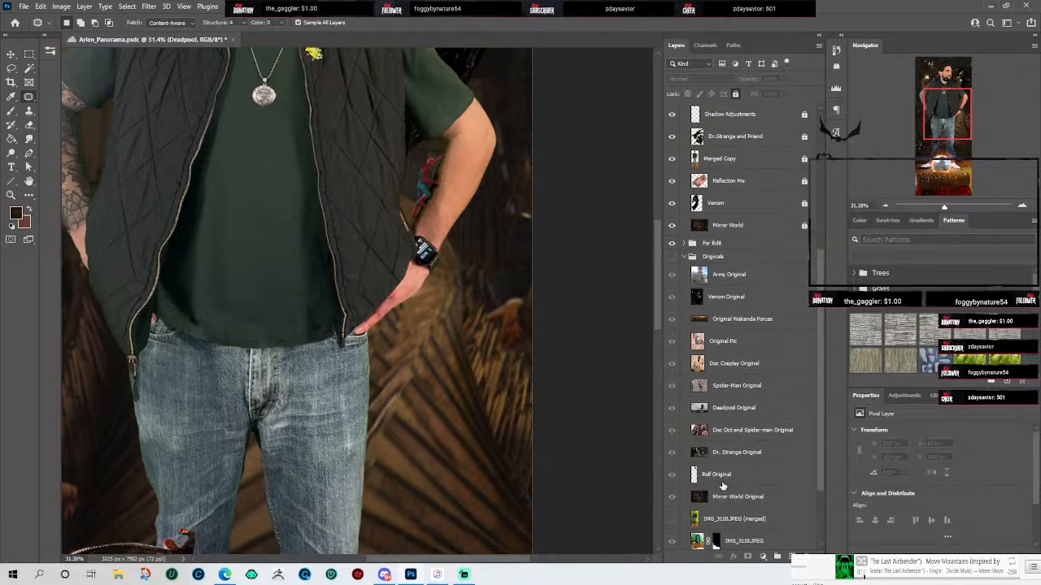
drag(704, 517, 678, 250)
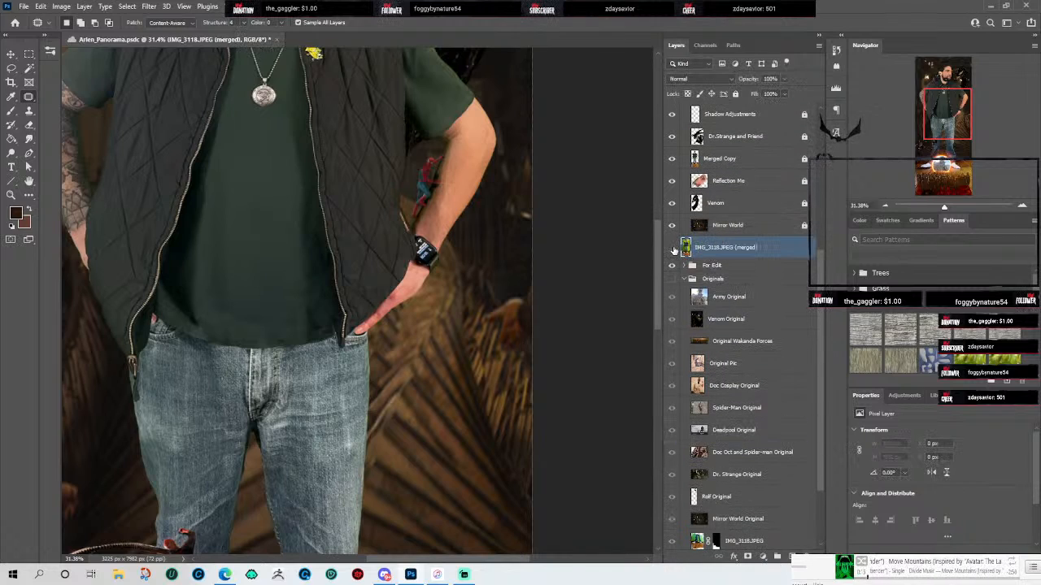
click(672, 247)
scroll(716, 269, down, 1)
scroll(756, 350, up, 5)
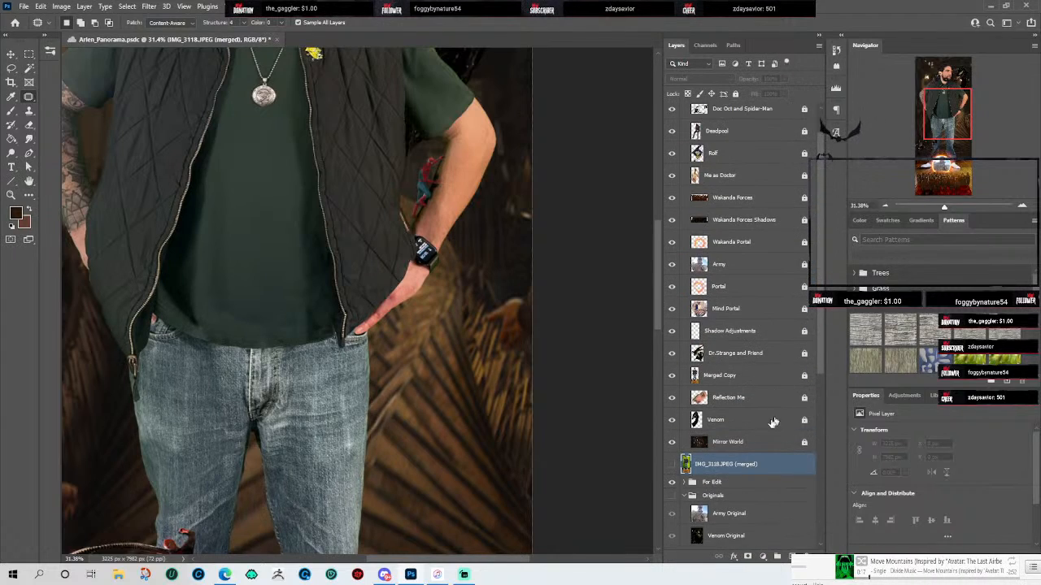
scroll(773, 419, up, 1)
drag(742, 508, 732, 111)
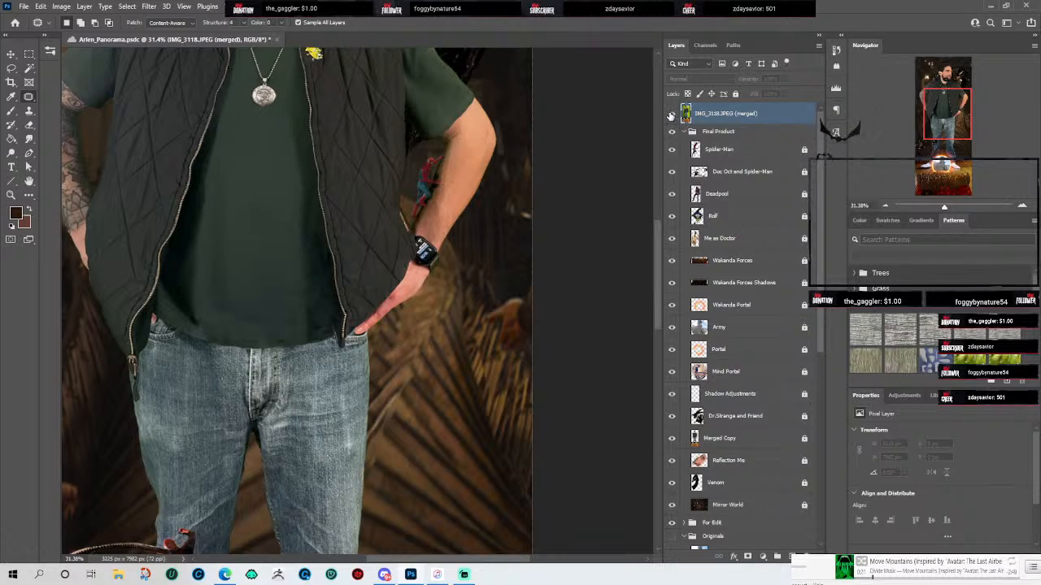
click(672, 113)
scroll(573, 259, down, 3)
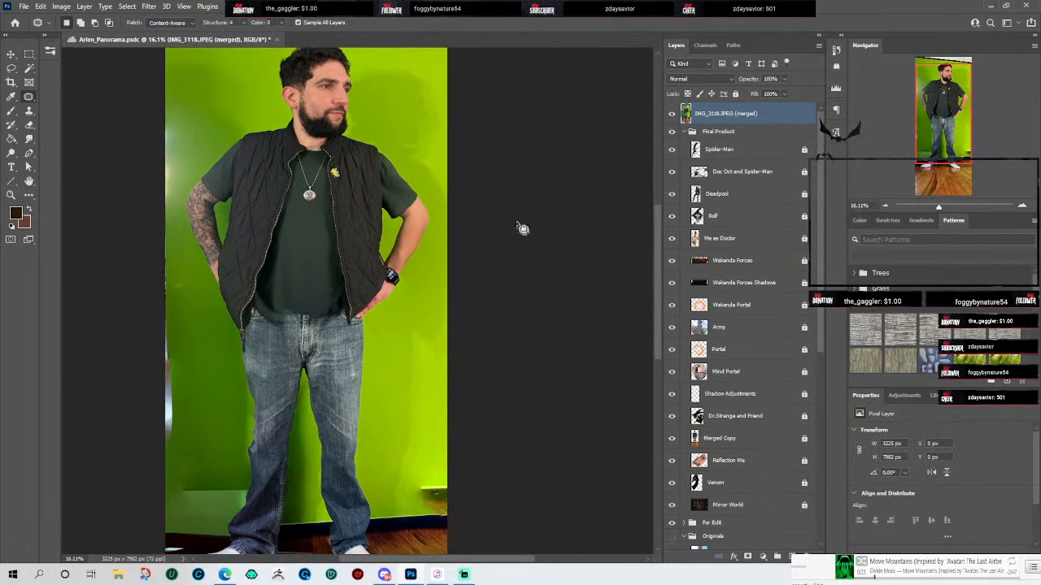
scroll(528, 223, down, 2)
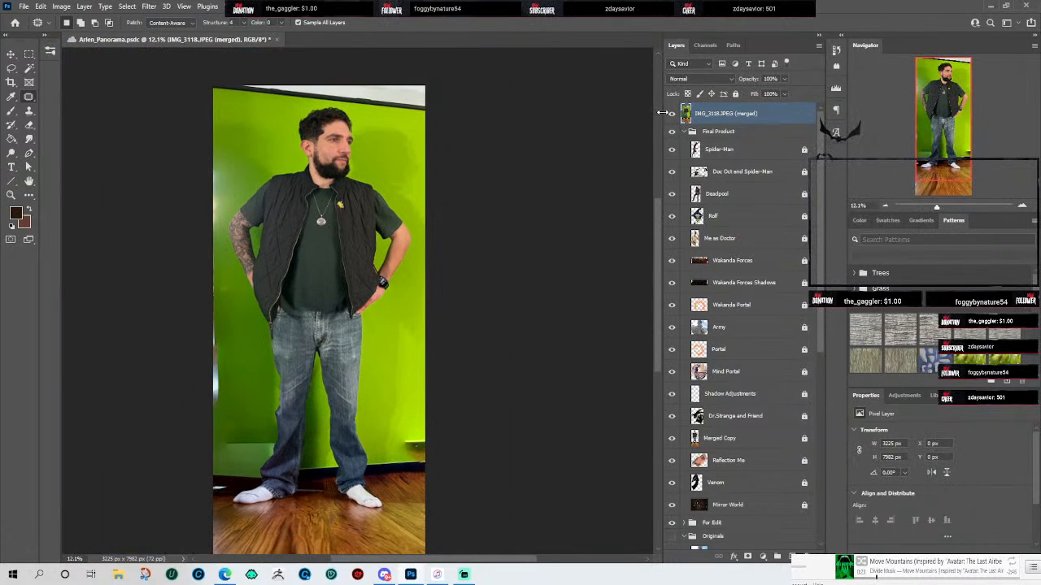
scroll(558, 203, down, 1)
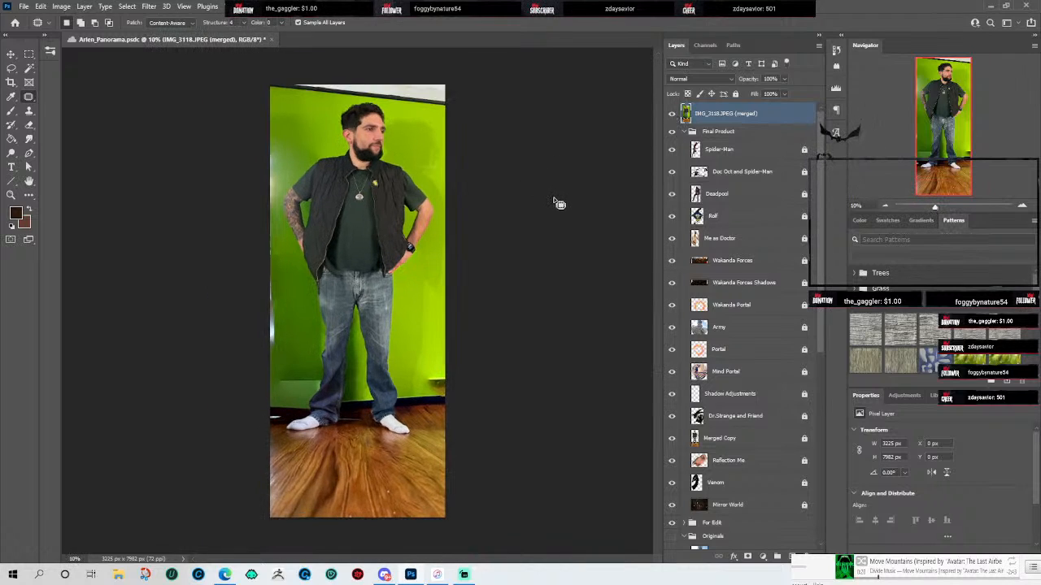
Step: Compare the original green-screen photo with the finished composite by repeatedly hiding and showing the IMG_3118.JPEG (merged) layer
click(670, 114)
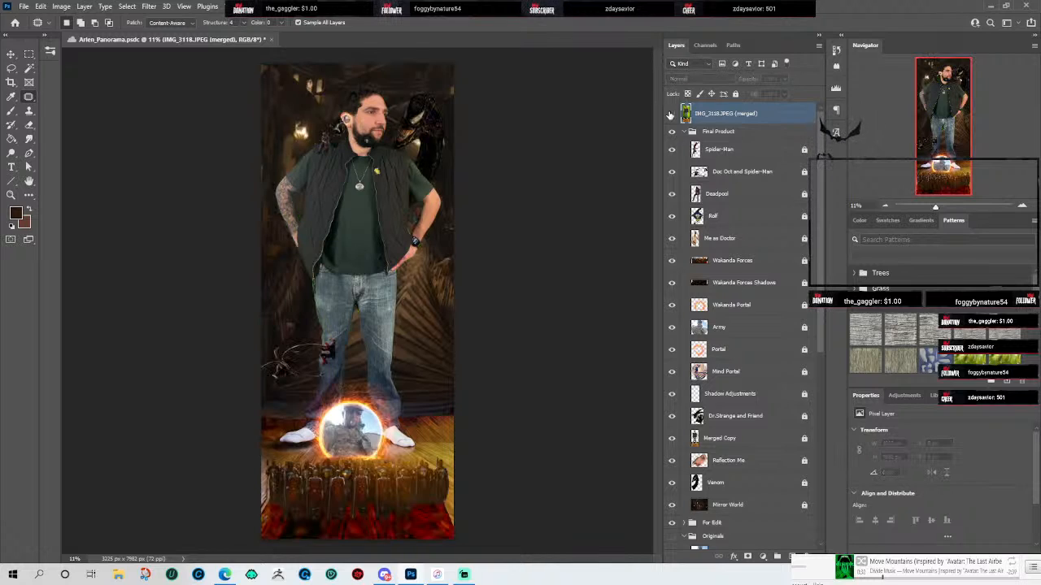
click(670, 114)
click(670, 114)
click(670, 114)
click(670, 114)
click(670, 114)
click(670, 114)
click(670, 114)
click(670, 114)
click(670, 114)
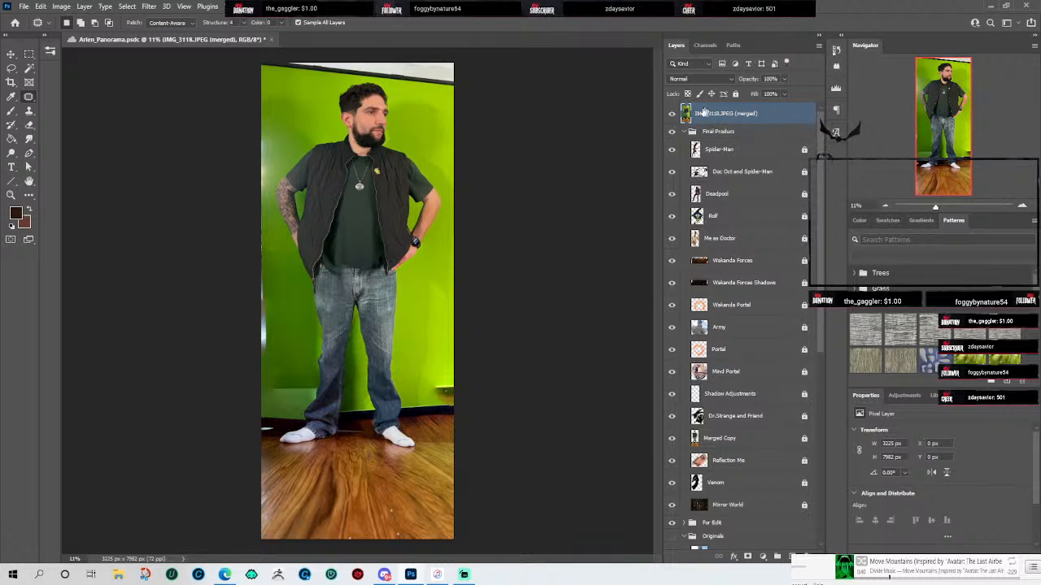
Step: Examine the shirt hem, pockets and jeans in the original green-screen photo up close
scroll(369, 258, up, 8)
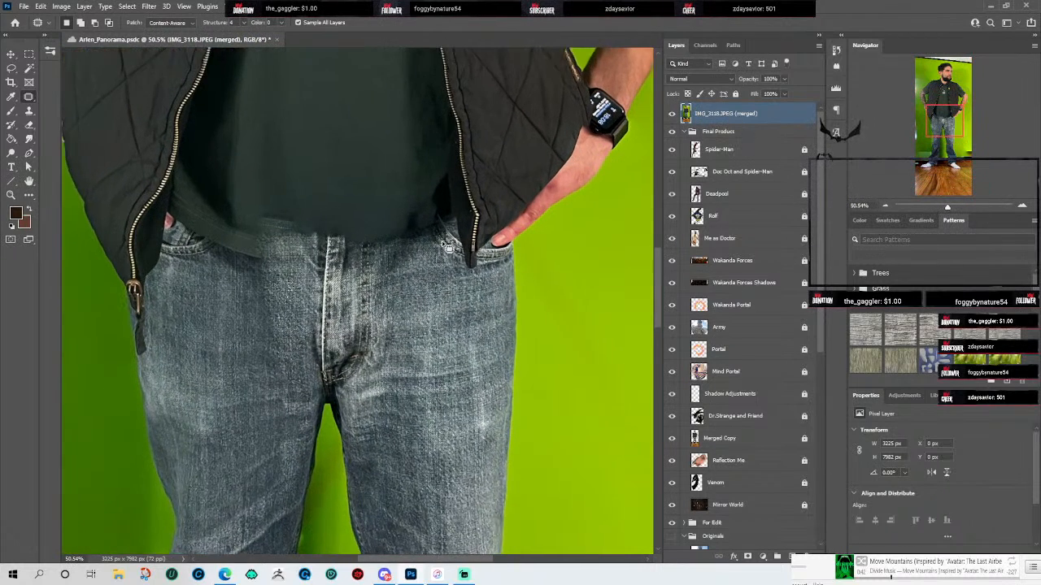
scroll(444, 244, up, 1)
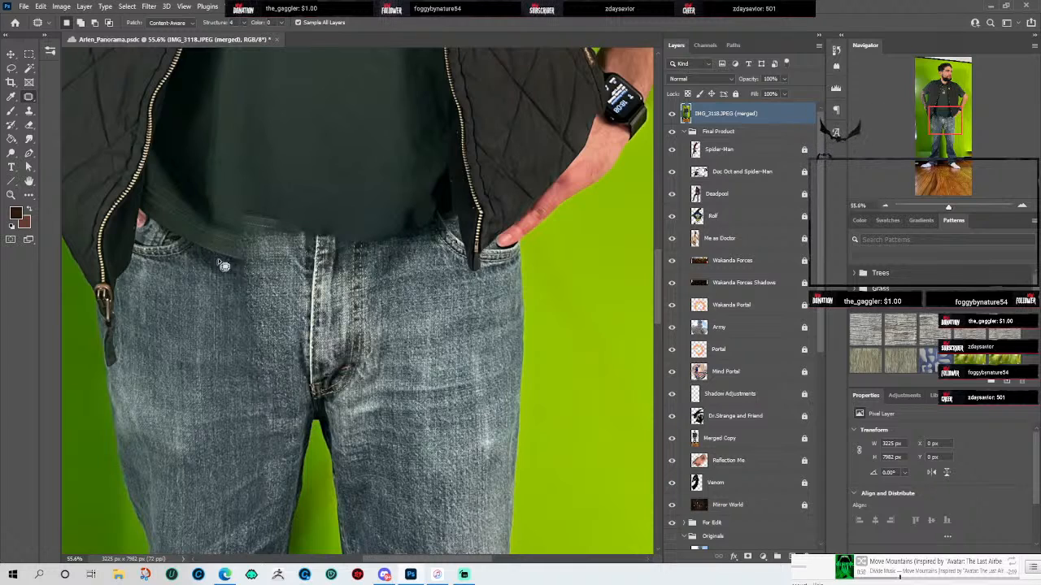
scroll(528, 215, down, 5)
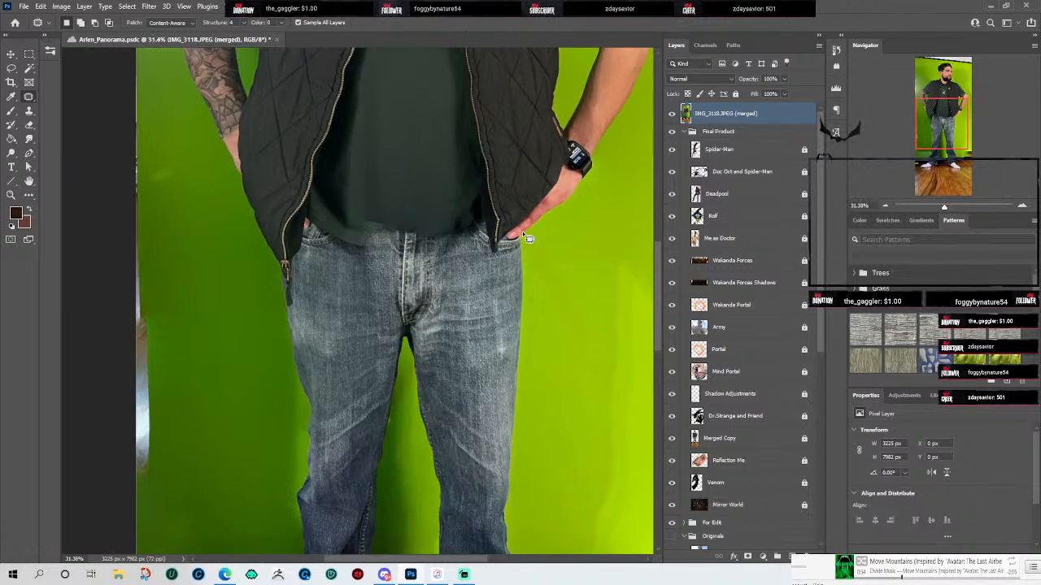
scroll(581, 226, down, 1)
scroll(625, 214, up, 1)
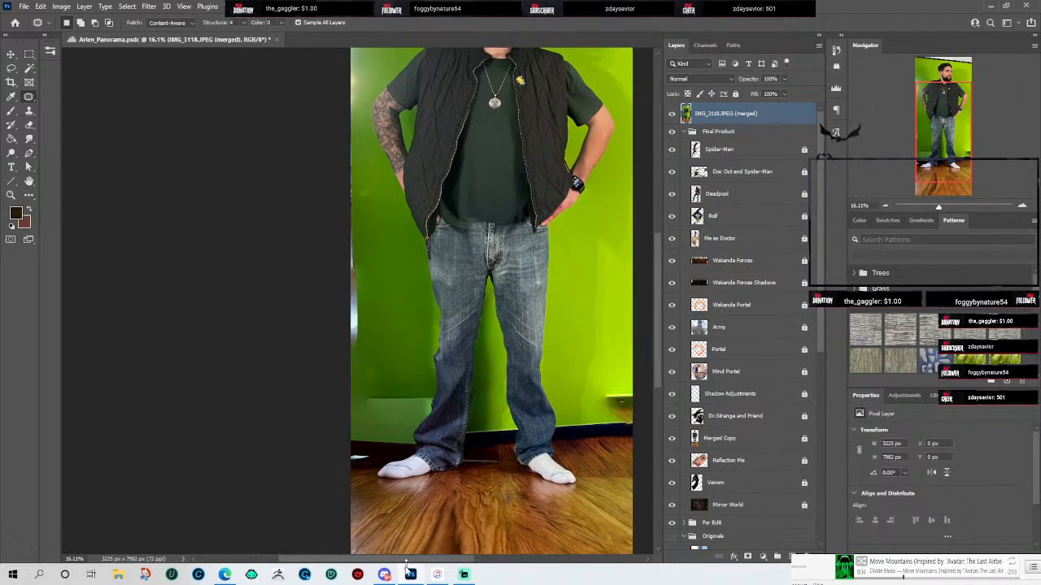
Step: Look over the whole figure in the original green-screen photo from the socks up to the head
drag(395, 558, 447, 558)
scroll(494, 369, down, 1)
scroll(604, 344, up, 1)
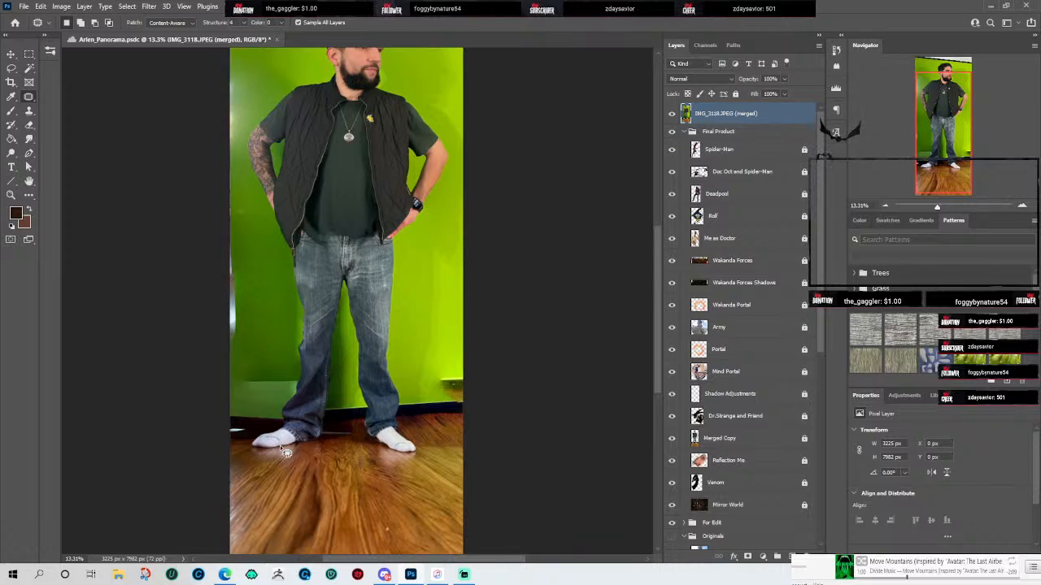
scroll(654, 334, up, 2)
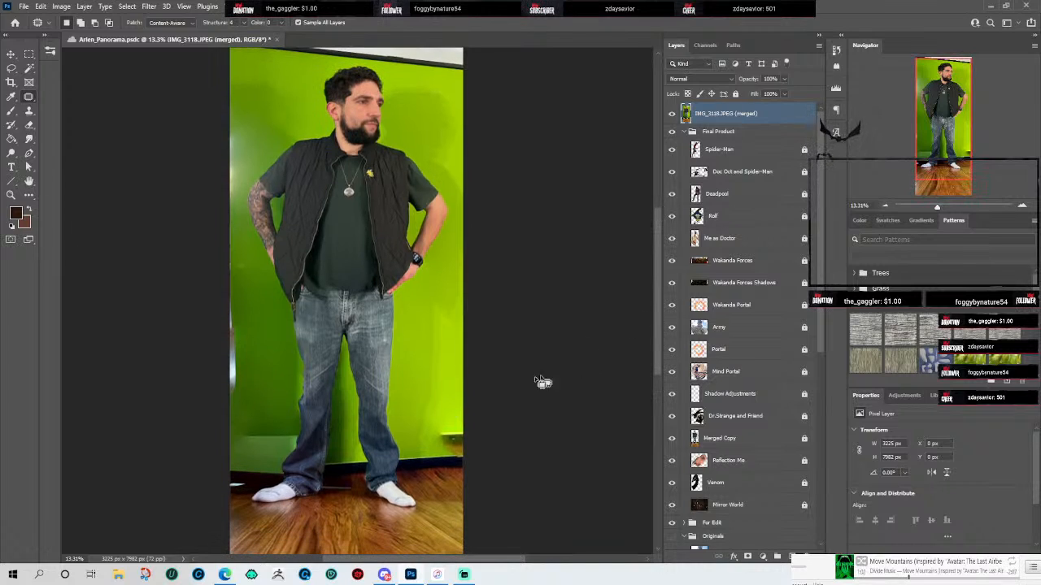
Step: Hide the IMG_3118.JPEG (merged) layer and examine the shirt hem, pockets and jeans in the composite up close
click(672, 113)
scroll(374, 345, up, 3)
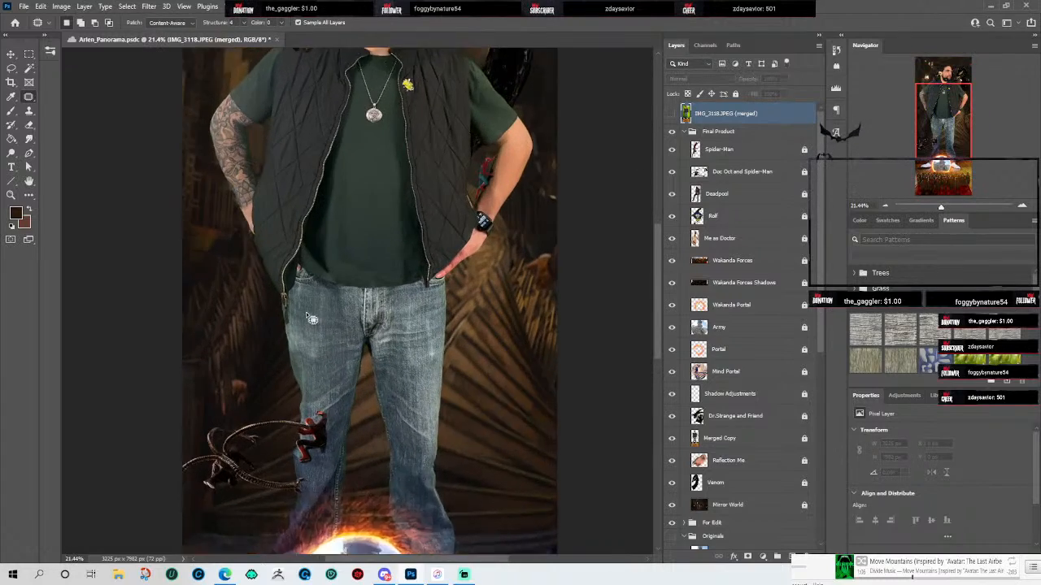
scroll(404, 304, up, 5)
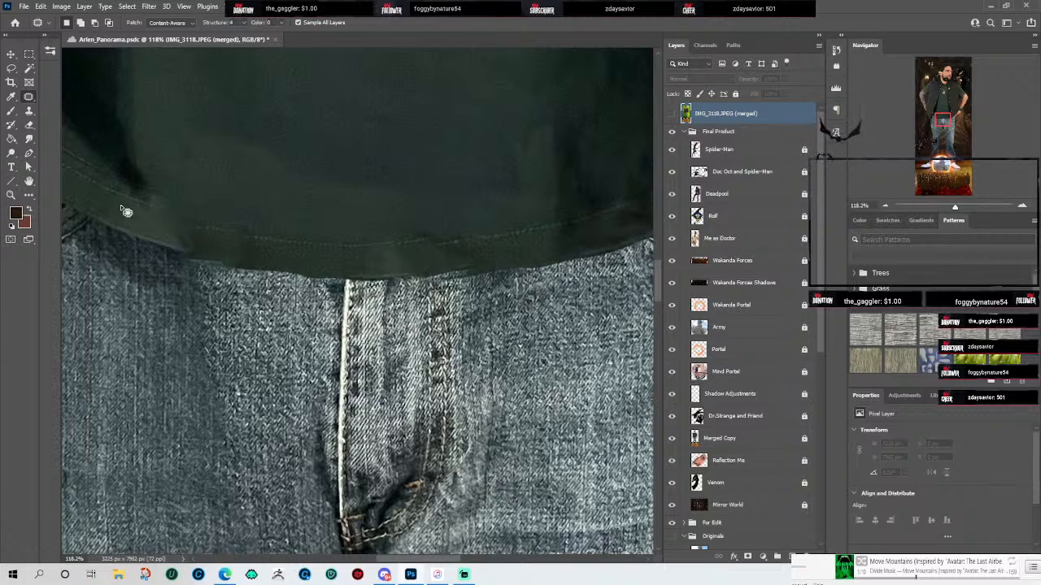
scroll(130, 215, down, 2)
scroll(149, 229, down, 2)
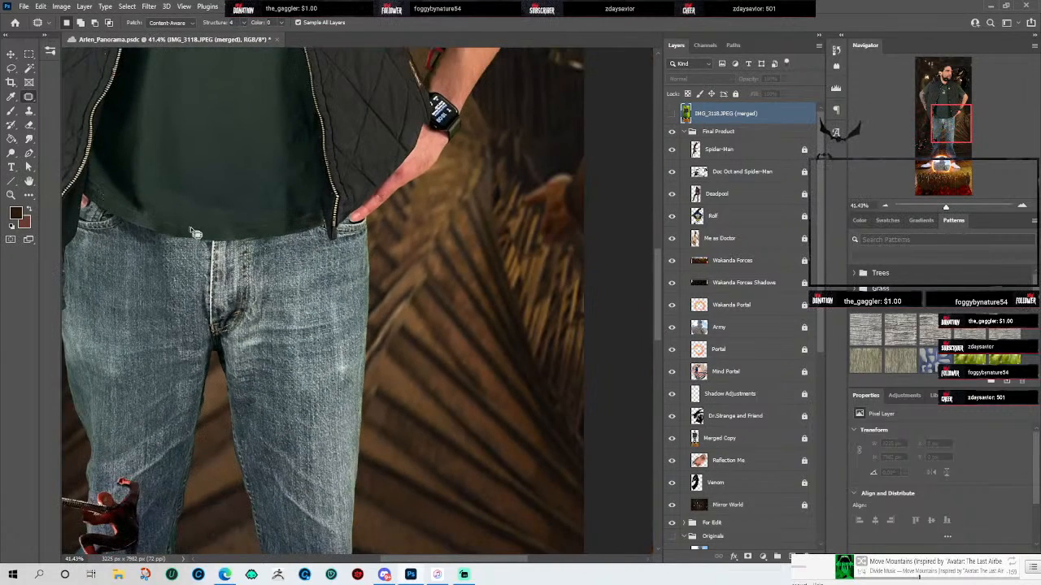
scroll(171, 233, up, 5)
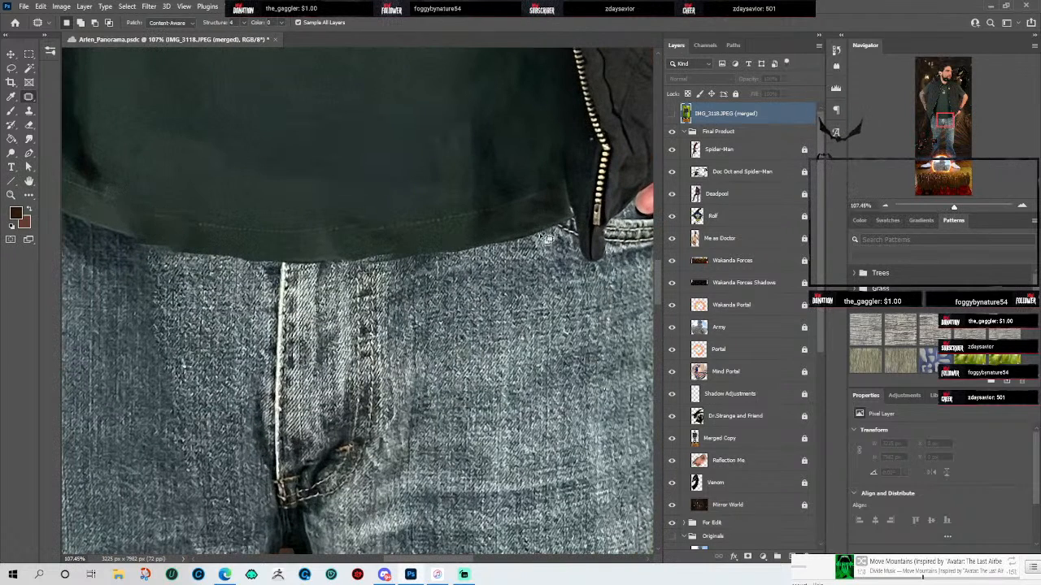
scroll(508, 244, down, 7)
scroll(497, 208, up, 3)
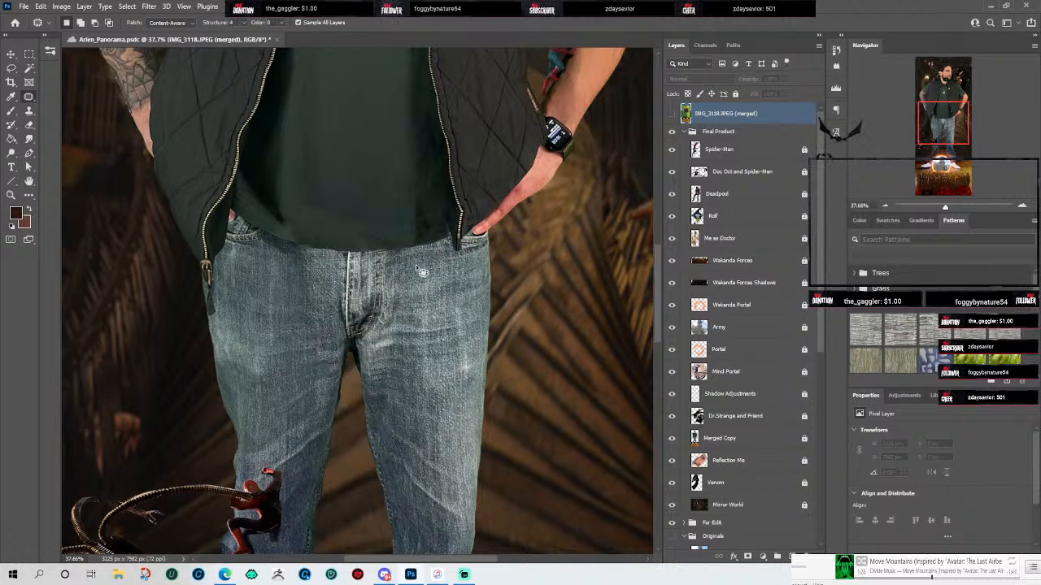
scroll(414, 273, down, 4)
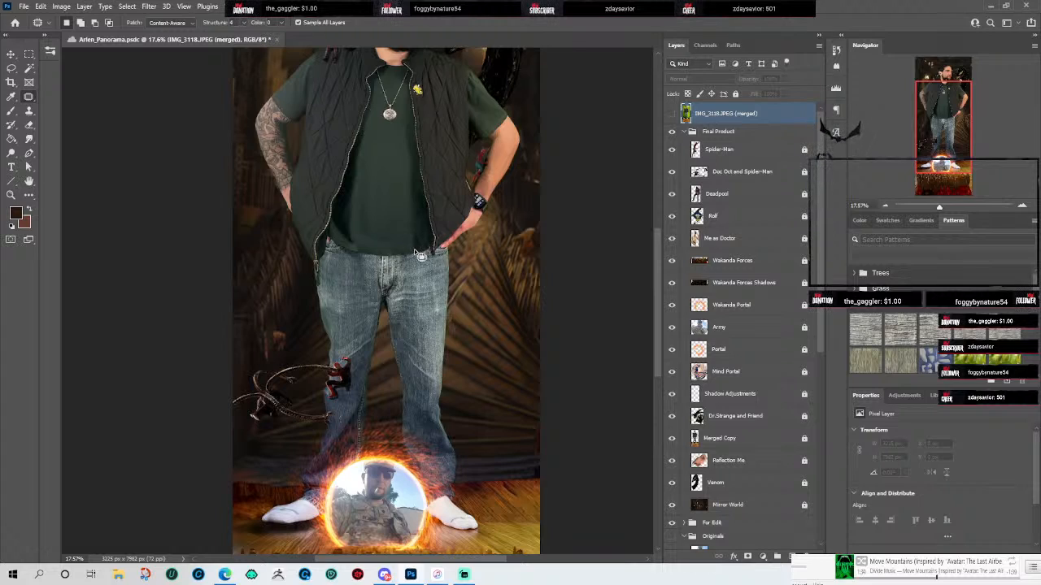
Step: Compare the finished composite with the original photo by repeatedly showing and hiding the IMG_3118.JPEG (merged) layer, leaving it hidden
click(671, 114)
click(672, 114)
click(672, 114)
click(672, 113)
click(672, 114)
click(672, 114)
click(672, 114)
click(672, 114)
scroll(537, 377, down, 2)
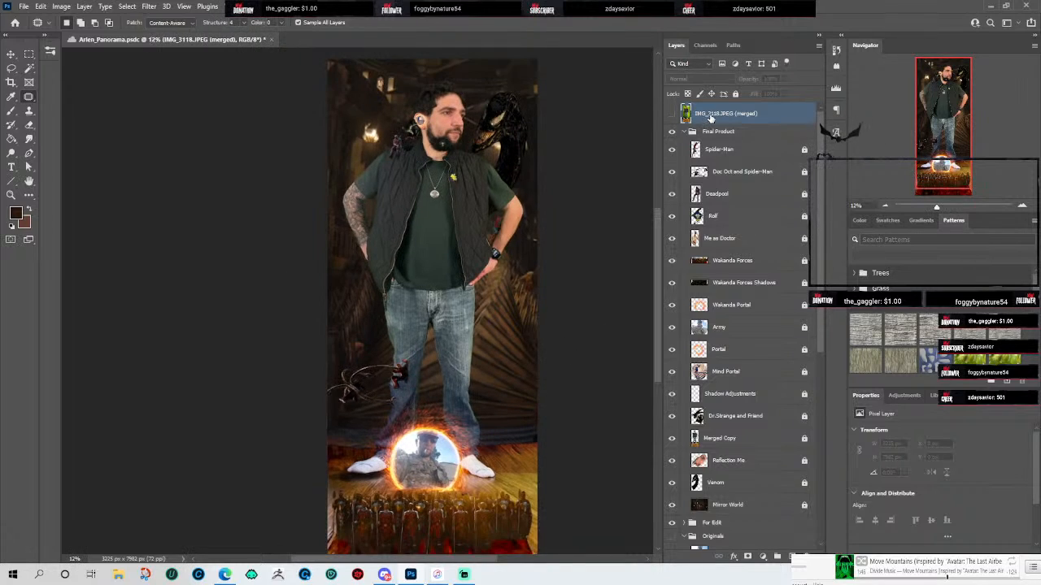
Step: Move the IMG_3118.JPEG (merged) layer back into the Originals group, directly below Mirror World Original
drag(714, 120, 721, 527)
scroll(728, 325, down, 5)
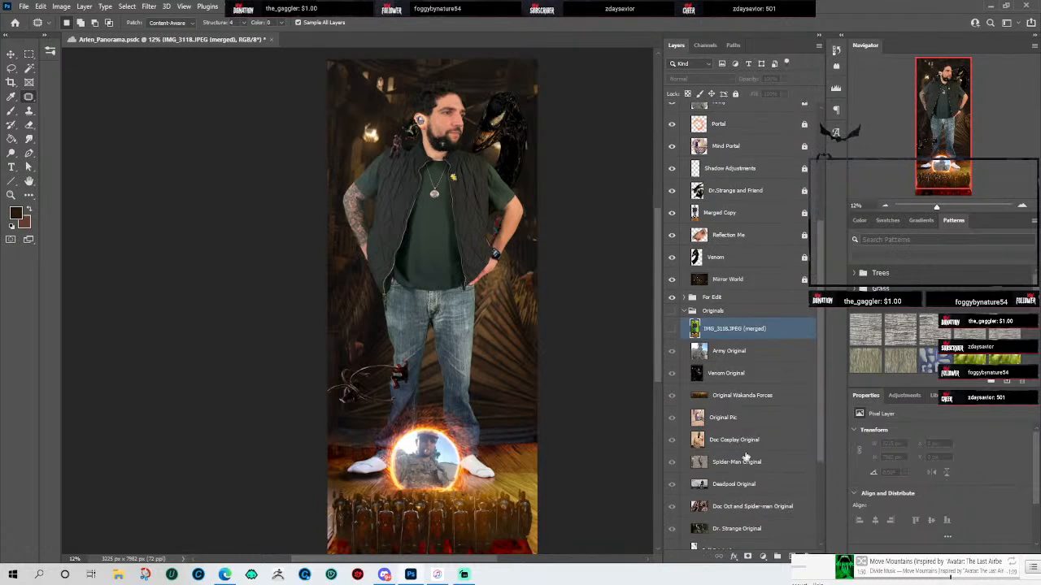
drag(728, 236, 732, 487)
scroll(730, 384, up, 3)
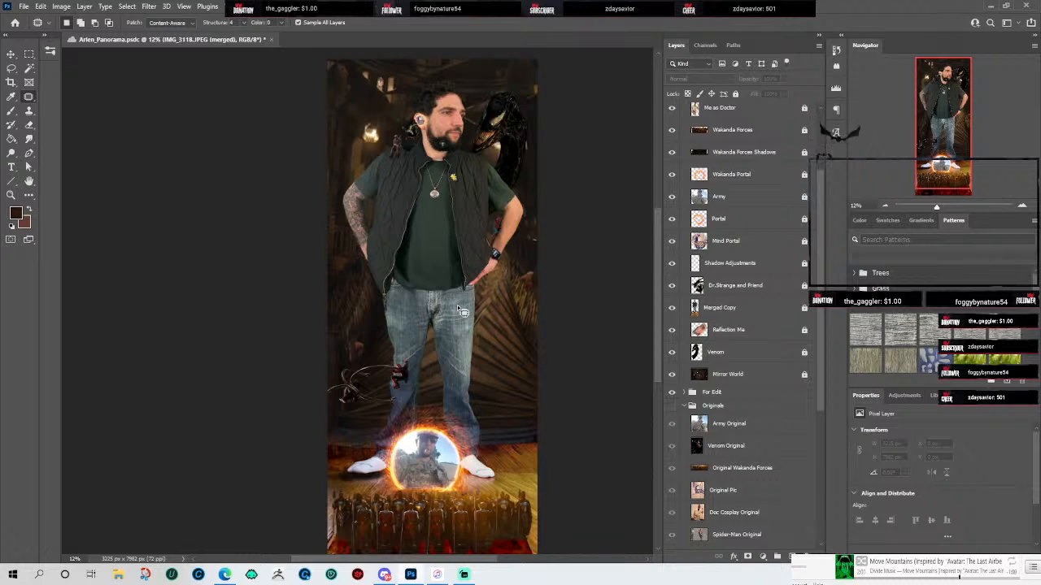
drag(658, 284, 635, 283)
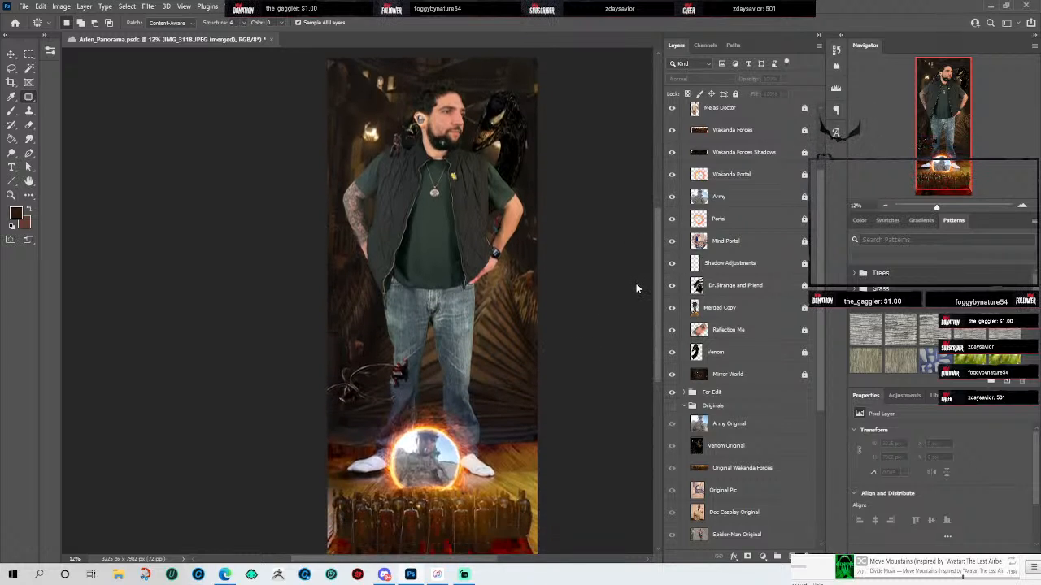
click(726, 114)
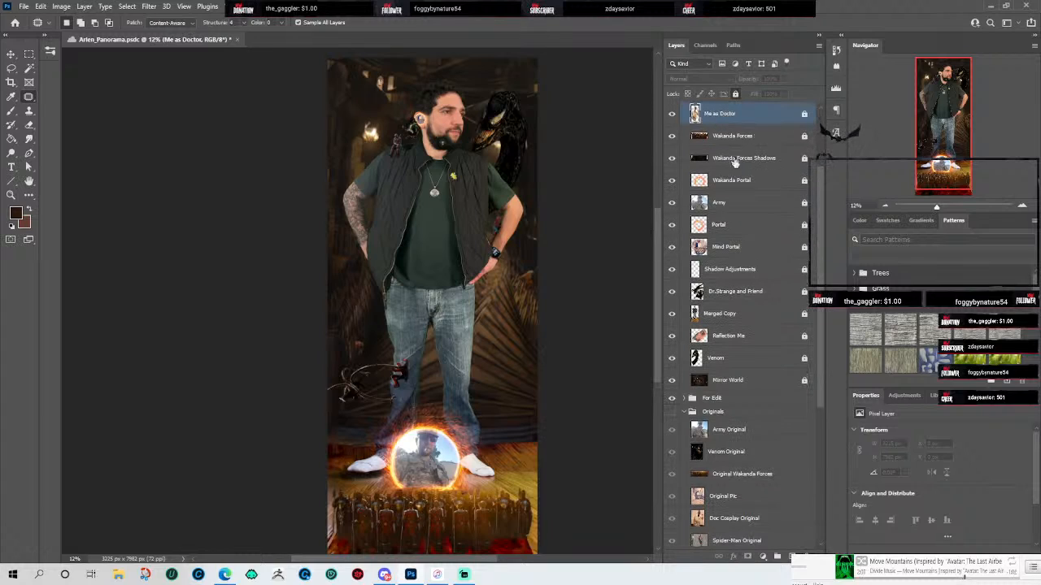
scroll(740, 193, up, 2)
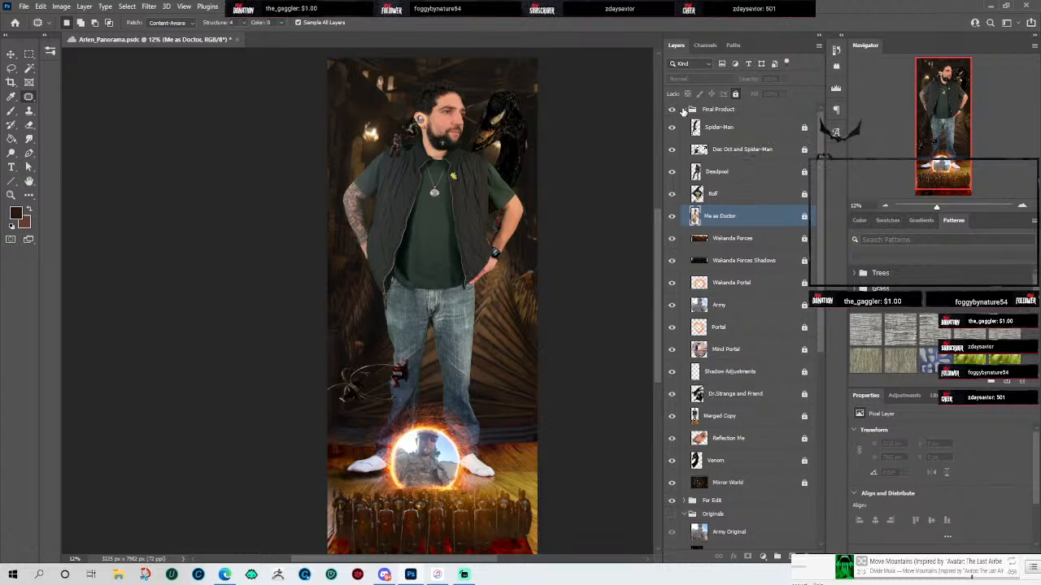
click(683, 109)
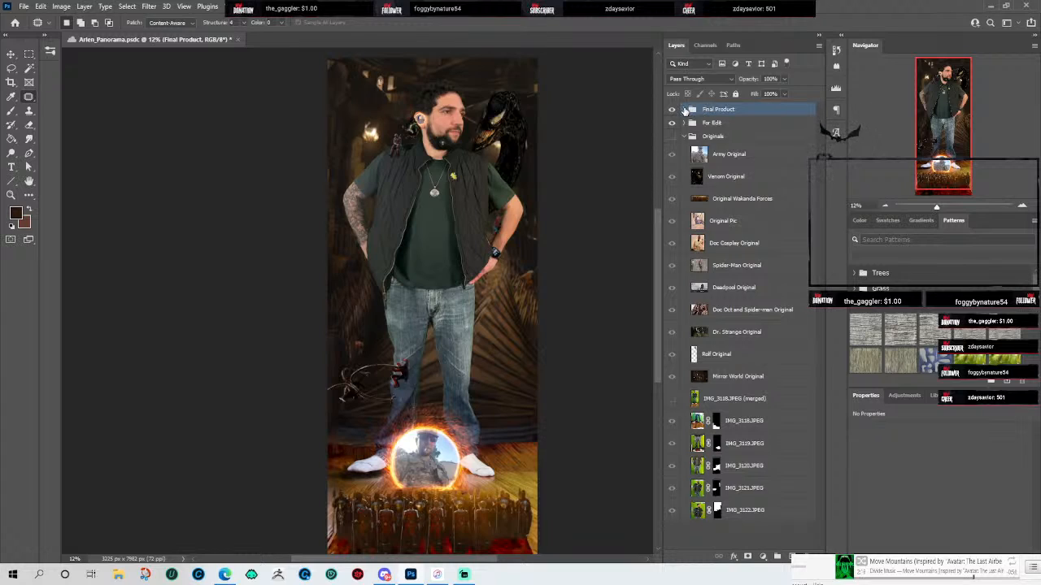
click(684, 110)
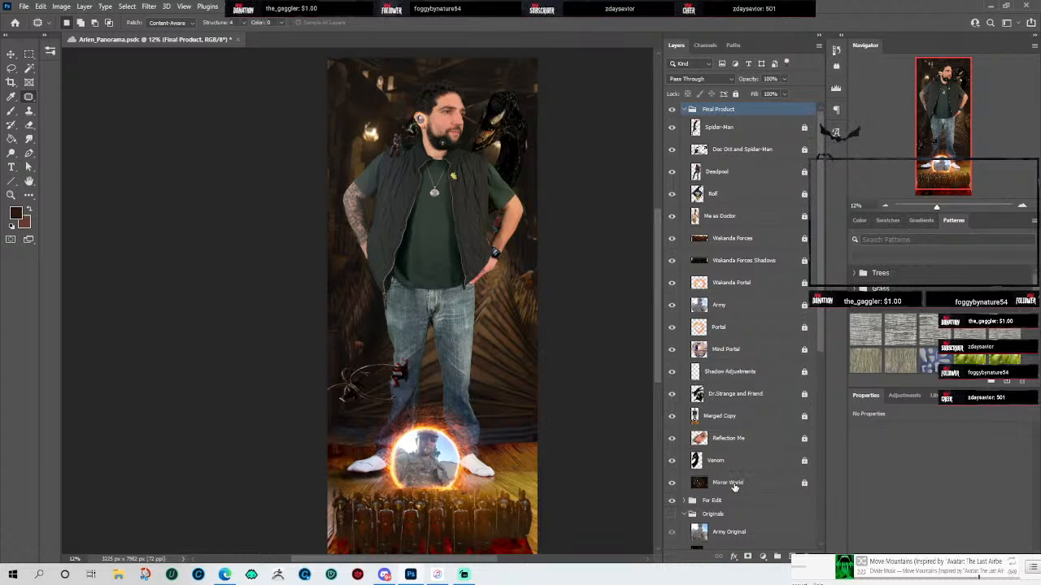
Step: Move the Mirror World layer out of the Final Product group to directly below it, and collapse the Final Product group
mouse_move(734, 486)
mouse_down()
mouse_move(741, 503)
mouse_move(741, 484)
mouse_up()
scroll(740, 483, down, 1)
scroll(741, 483, down, 3)
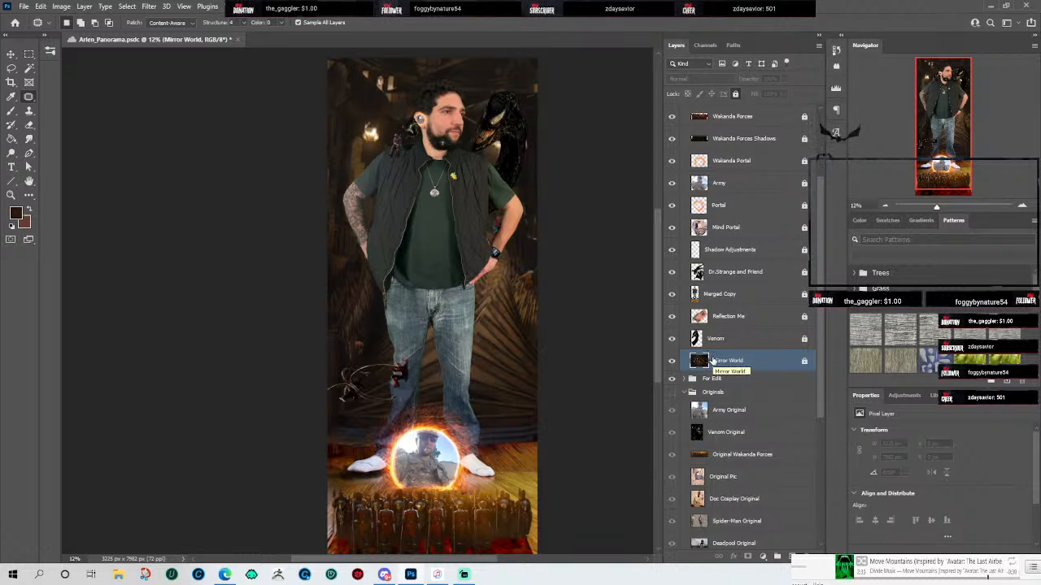
scroll(714, 364, up, 3)
scroll(714, 364, down, 2)
right_click(728, 416)
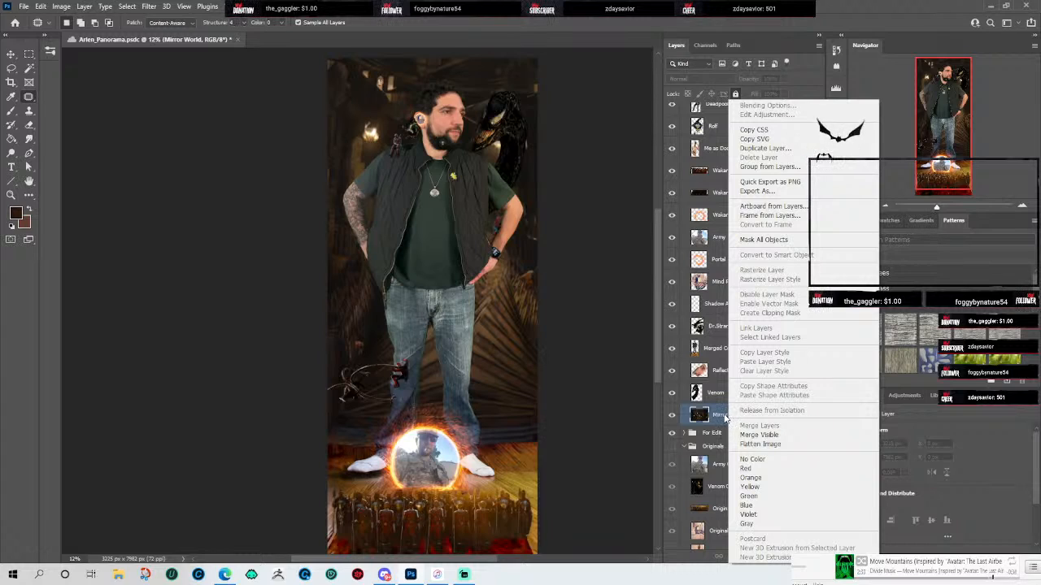
click(721, 424)
scroll(722, 423, down, 3)
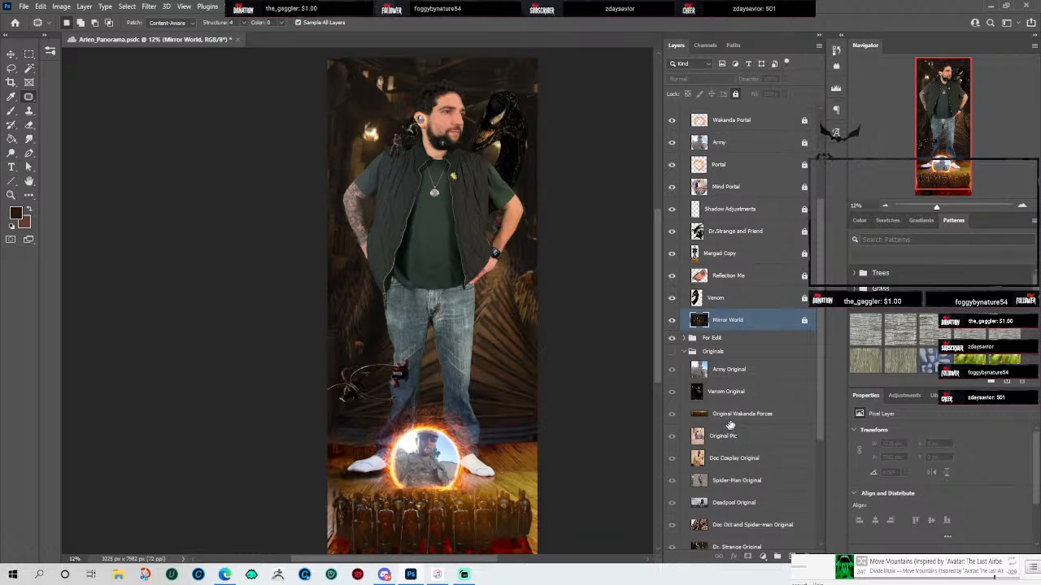
scroll(732, 325, up, 5)
drag(728, 327, 726, 112)
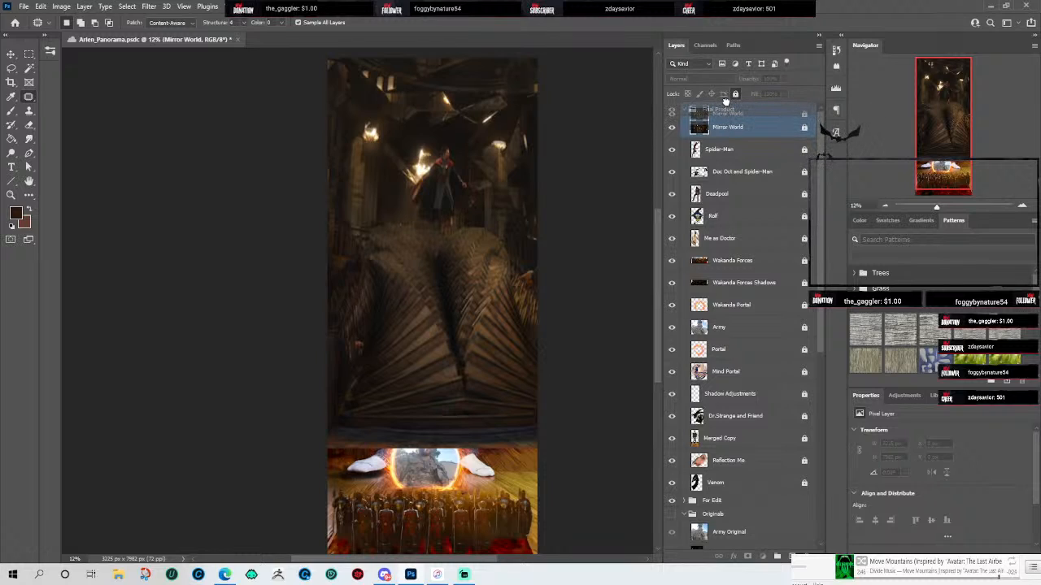
drag(727, 103, 706, 145)
click(684, 131)
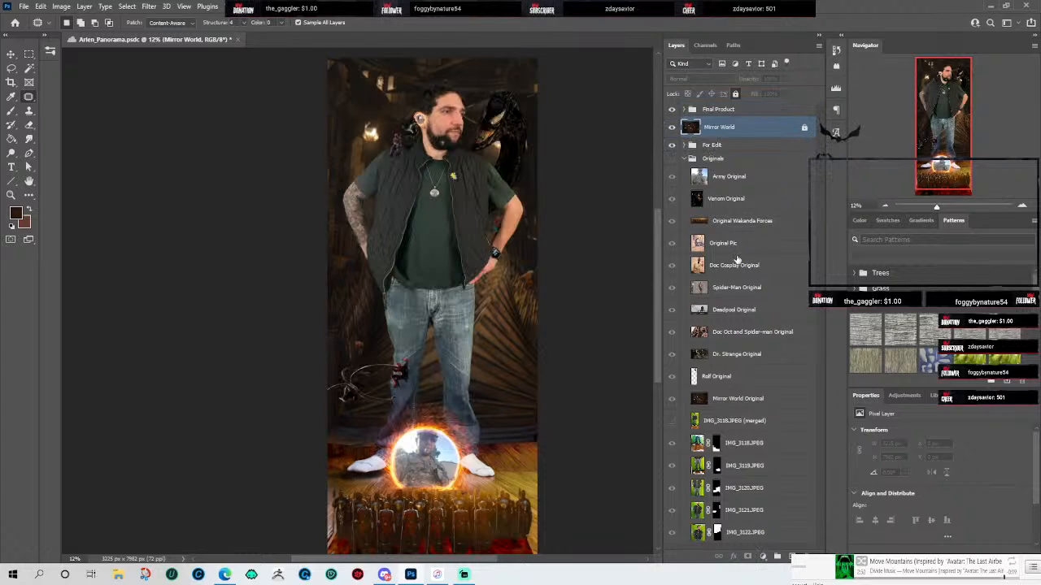
Step: Collapse the Originals group and select the collapsed Final Product group
click(690, 159)
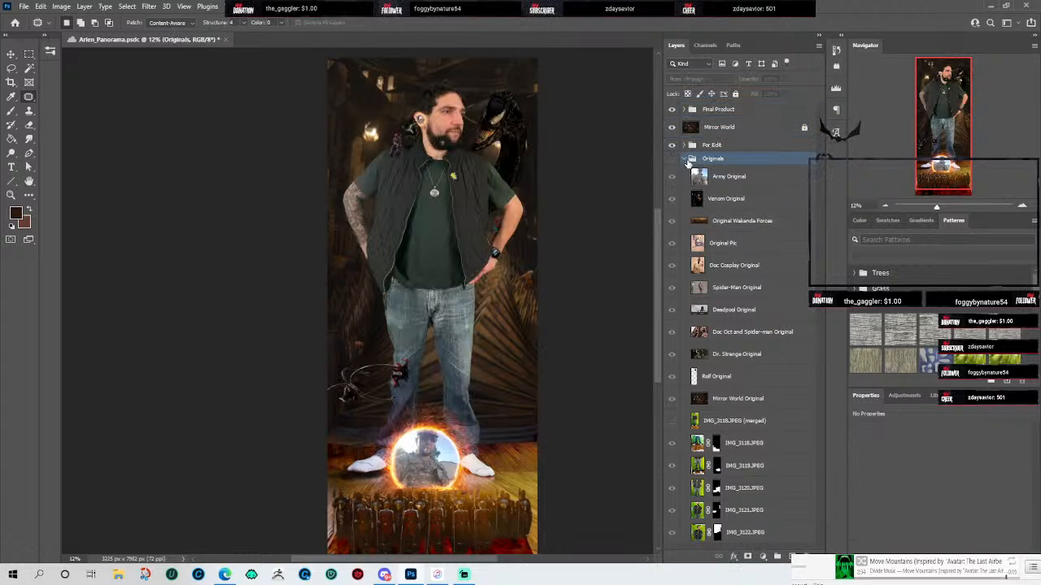
click(684, 159)
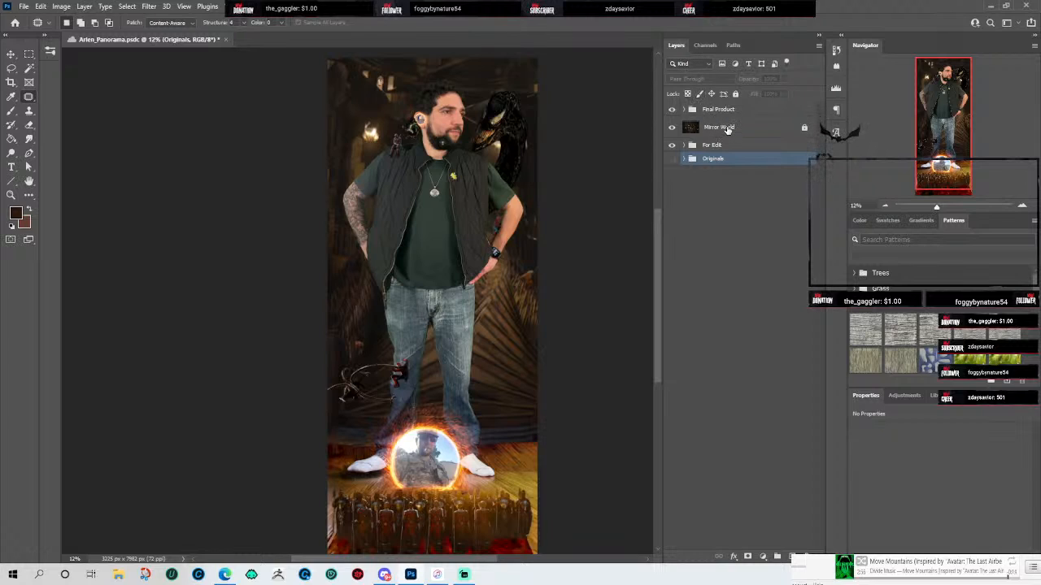
click(723, 128)
click(727, 110)
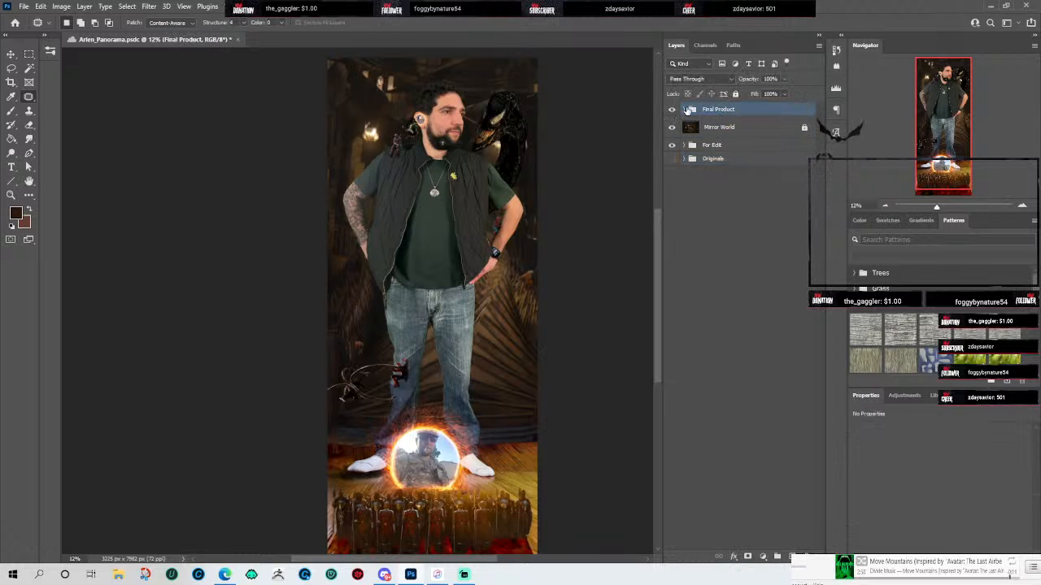
click(685, 110)
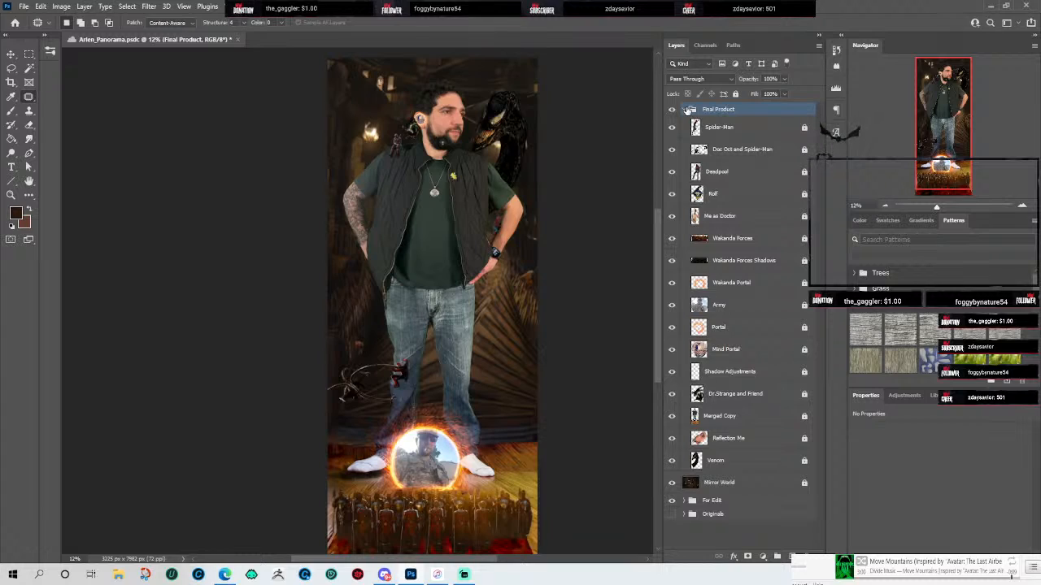
click(686, 109)
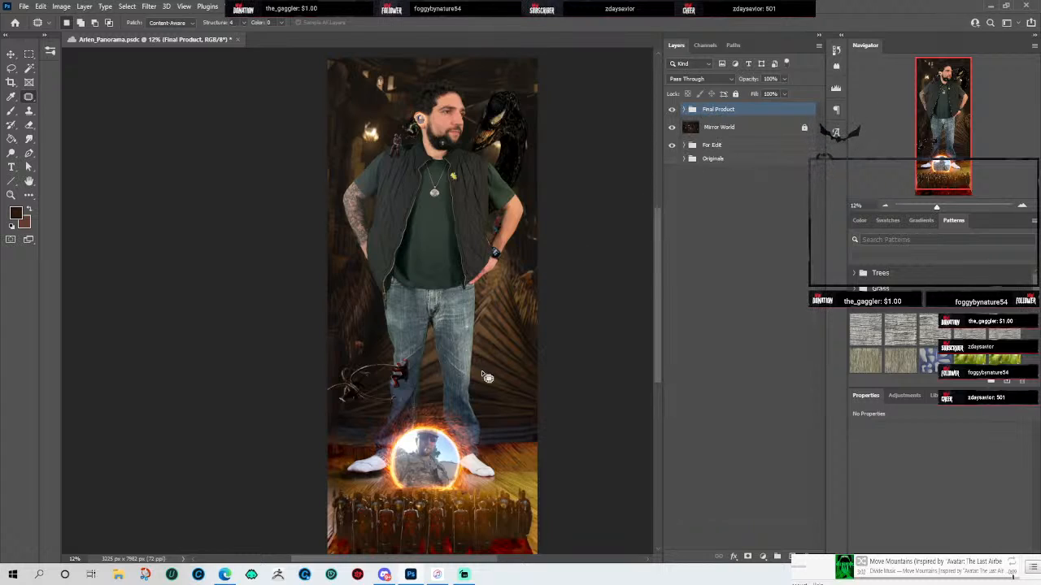
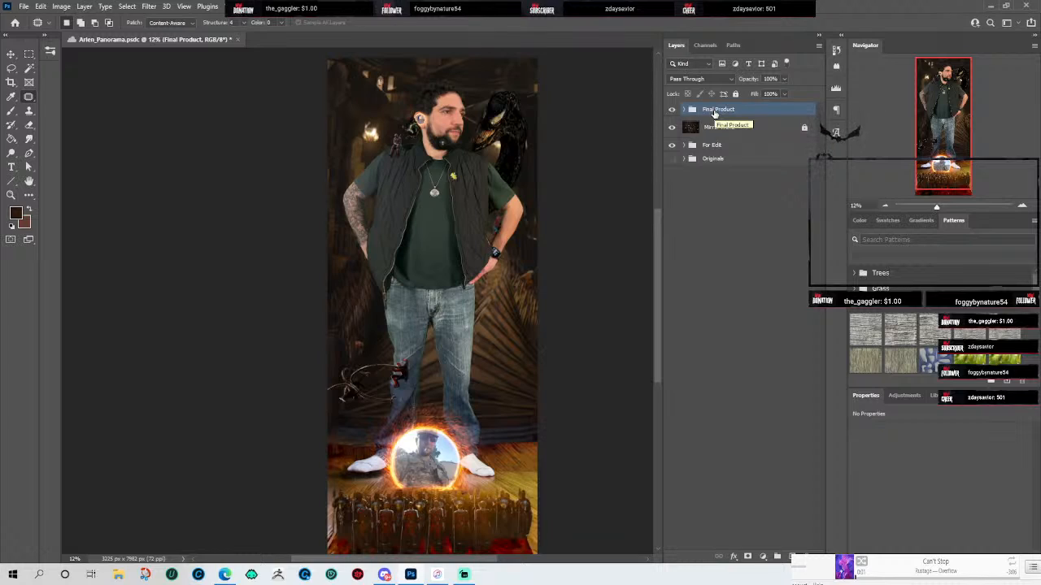
click(151, 7)
click(152, 7)
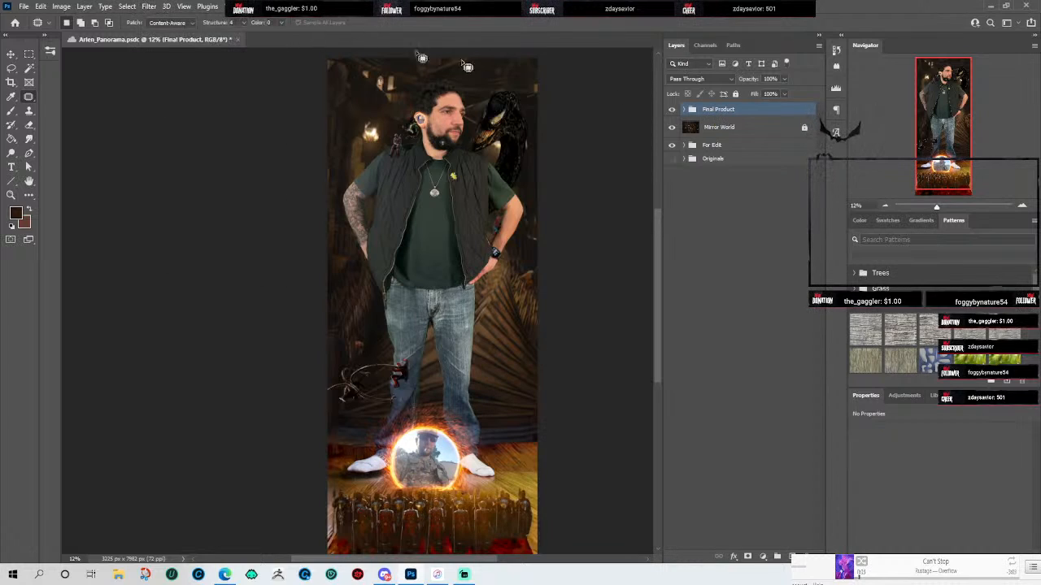
Step: Unlock all layers from Spider-Man to Venom in the Final Product group, collapse the group and check which filters are available for it
click(684, 110)
click(730, 128)
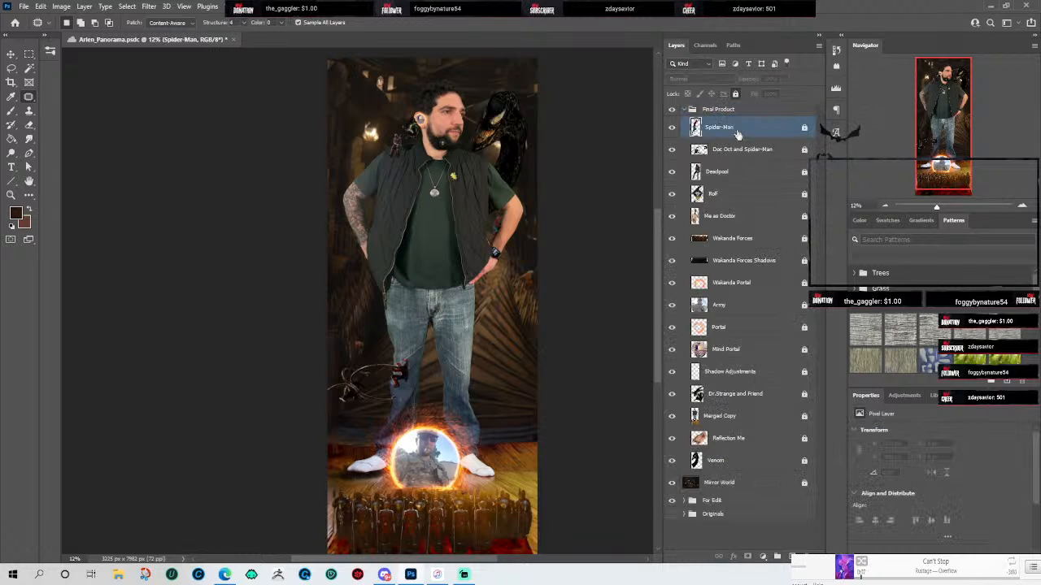
shift+click(729, 462)
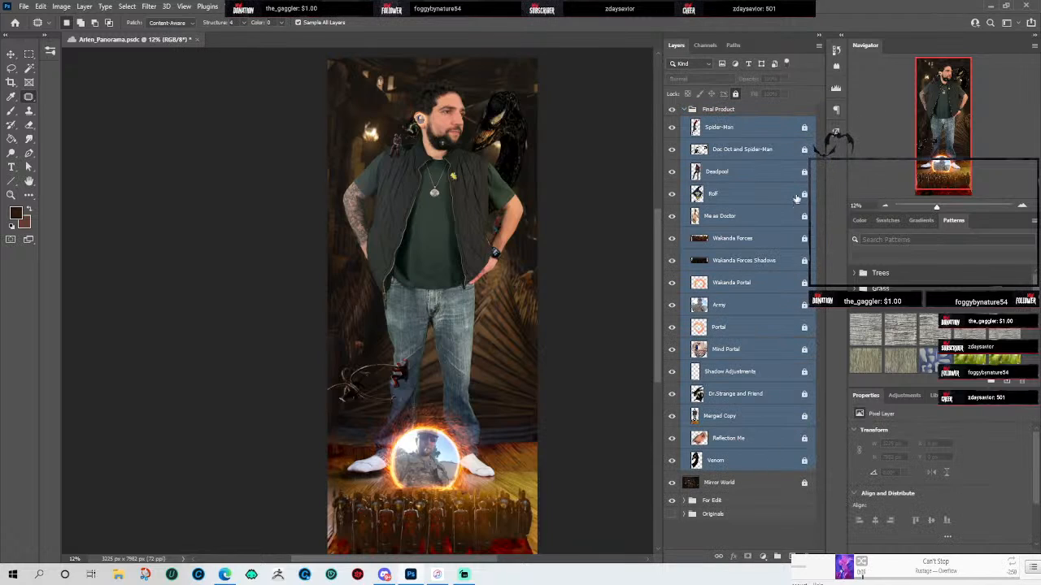
click(735, 94)
click(685, 110)
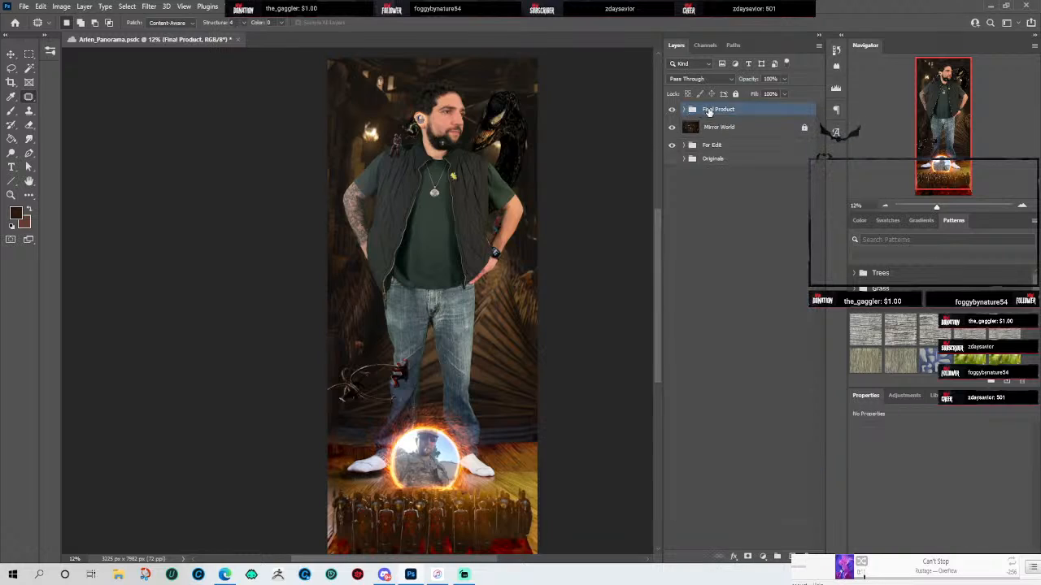
click(147, 6)
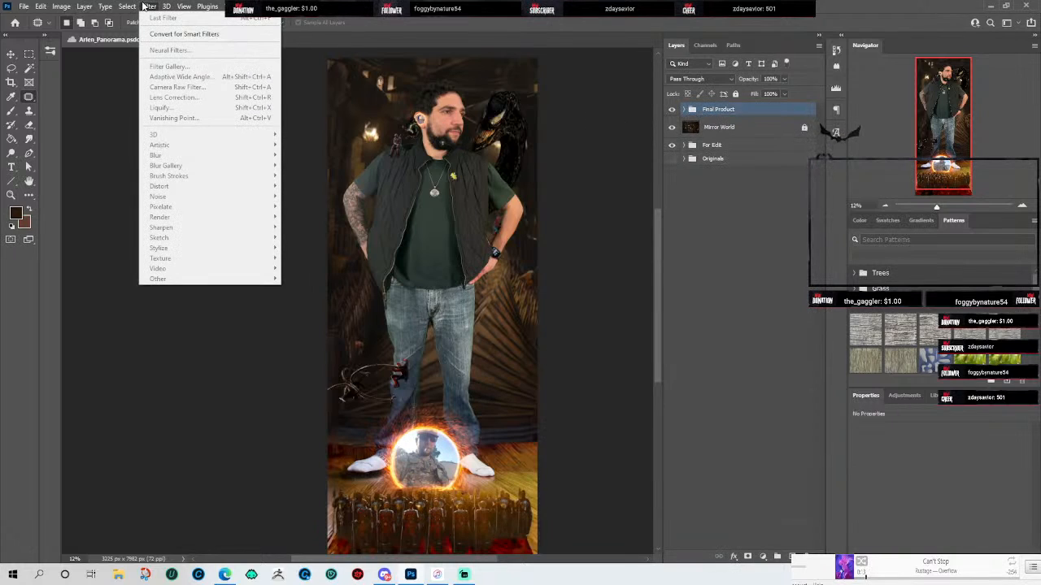
click(143, 7)
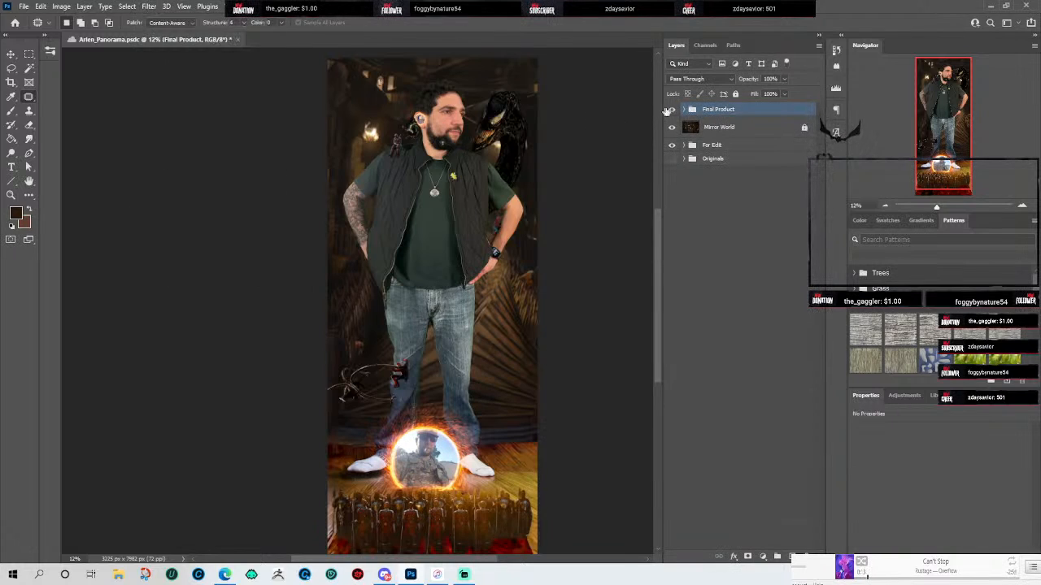
Step: Add a new empty layer above the Final Product group and clip it to the group with a clipping mask
click(791, 556)
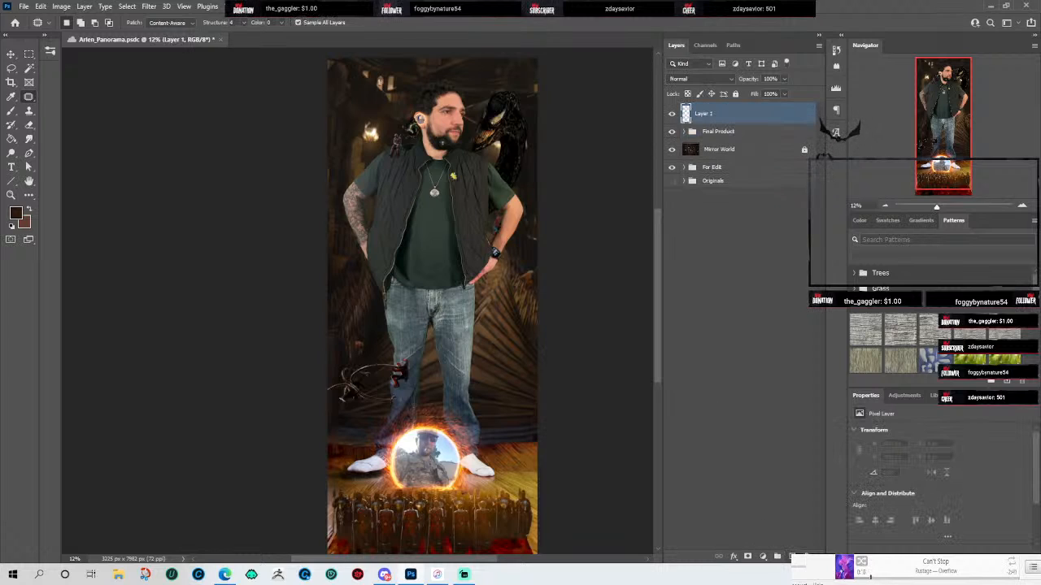
right_click(710, 119)
click(759, 311)
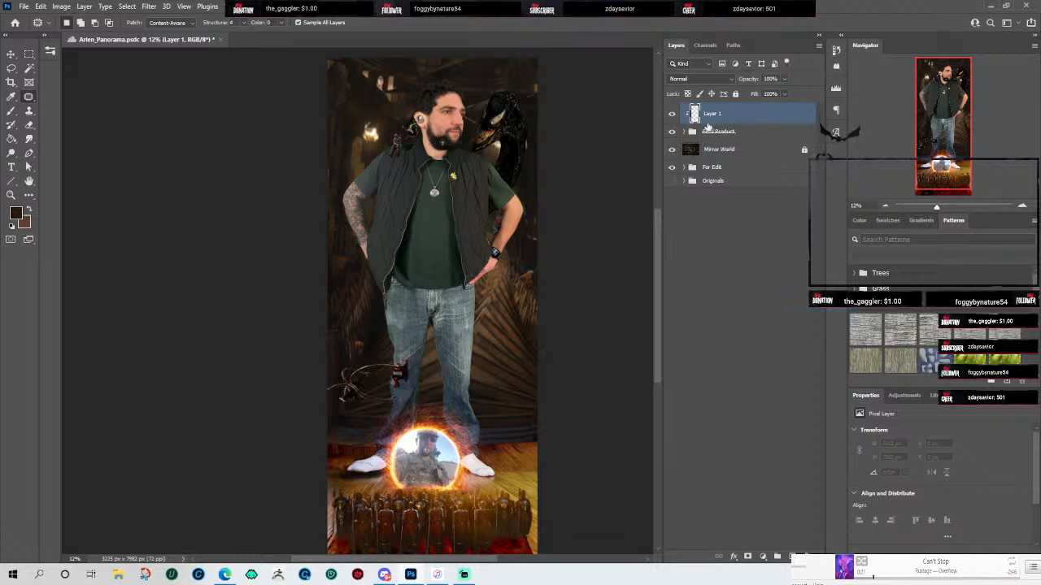
Step: Try to open the Filter Gallery for the empty clipped Layer 1
click(149, 7)
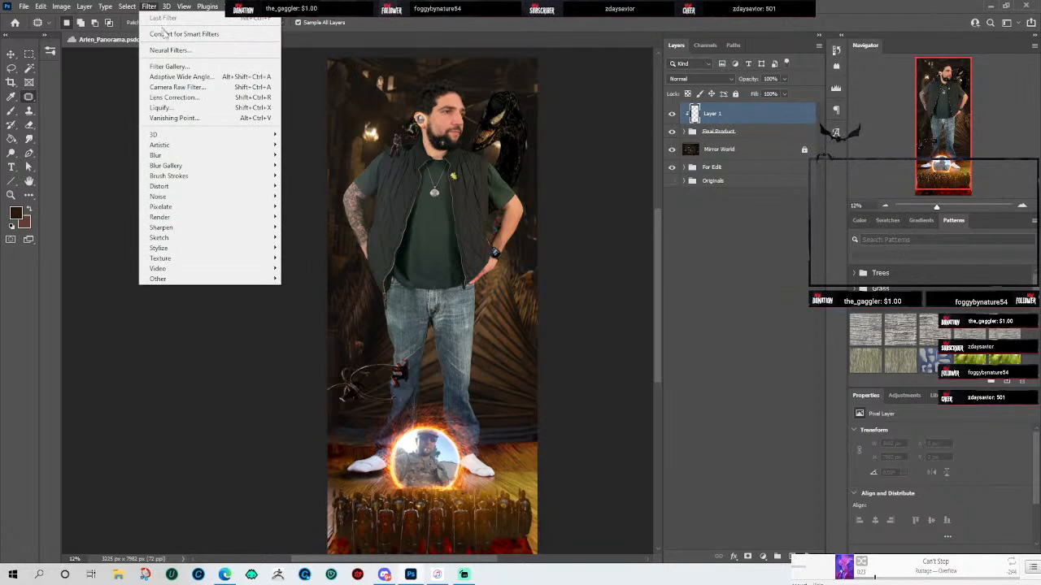
click(179, 67)
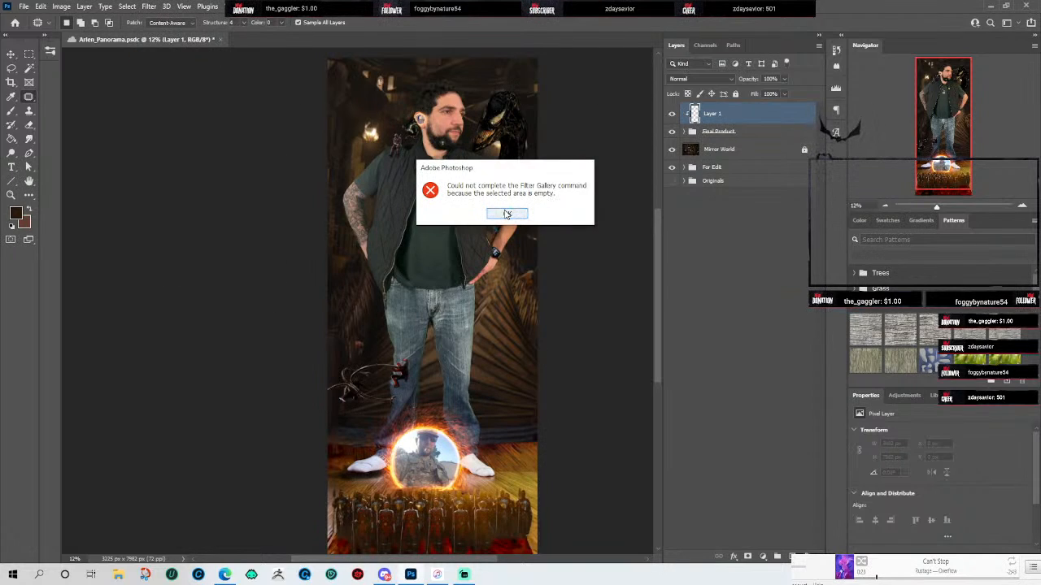
click(506, 215)
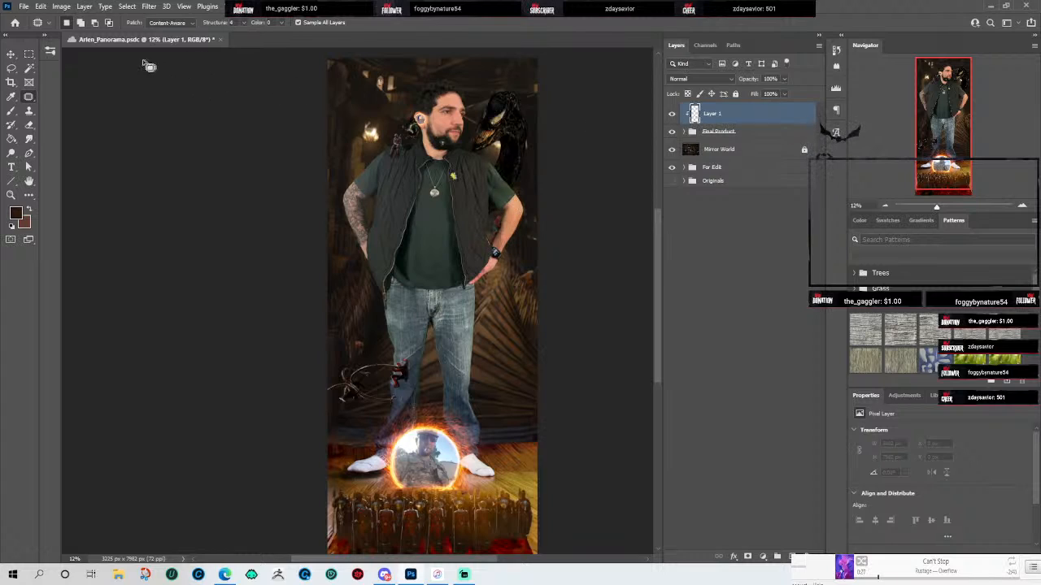
Step: Select the full width of the canvas with the Rectangular Marquee and retry the Filter Gallery on Layer 1
click(29, 55)
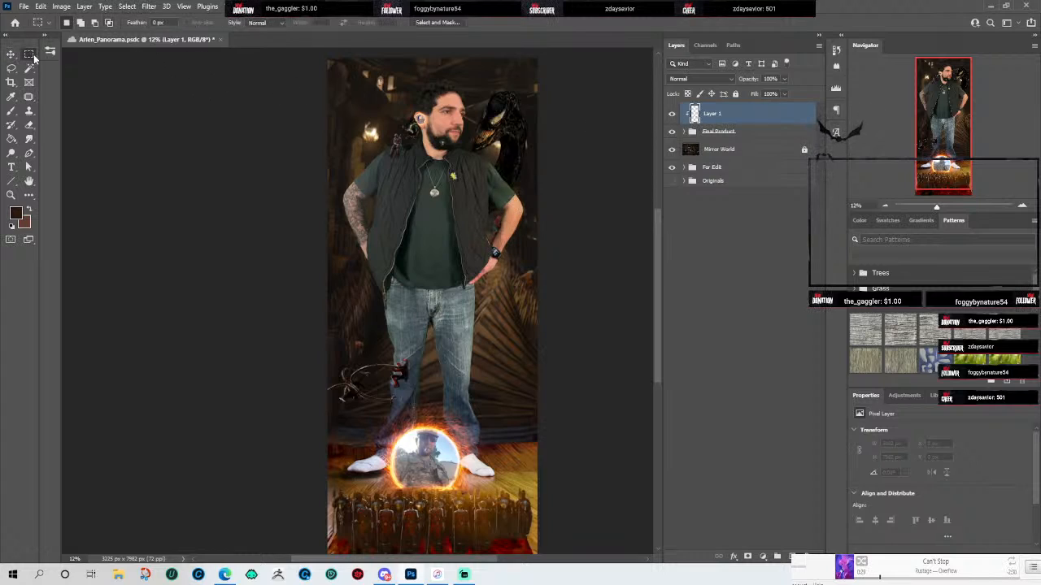
drag(329, 56, 629, 290)
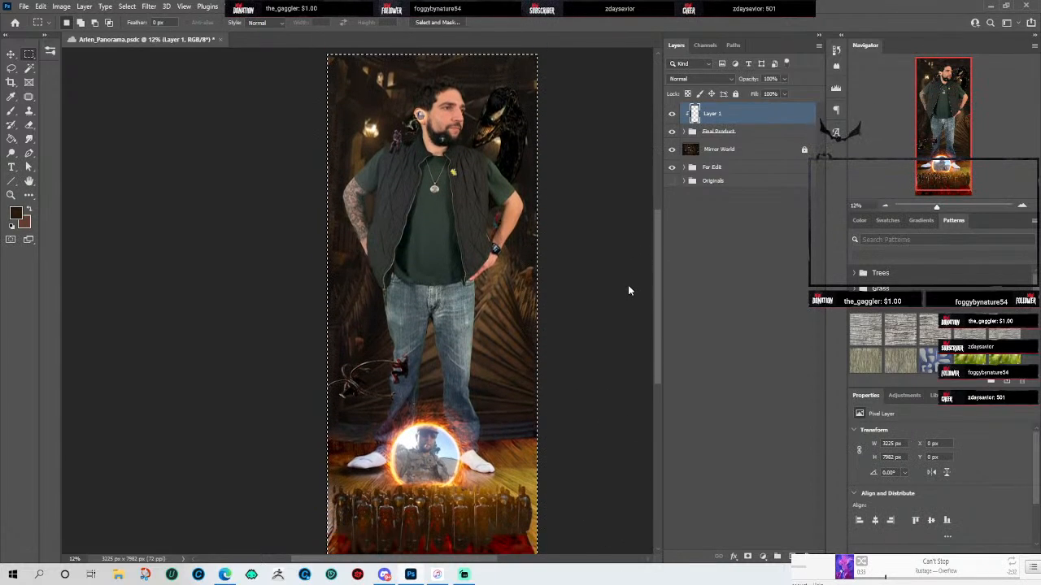
click(149, 6)
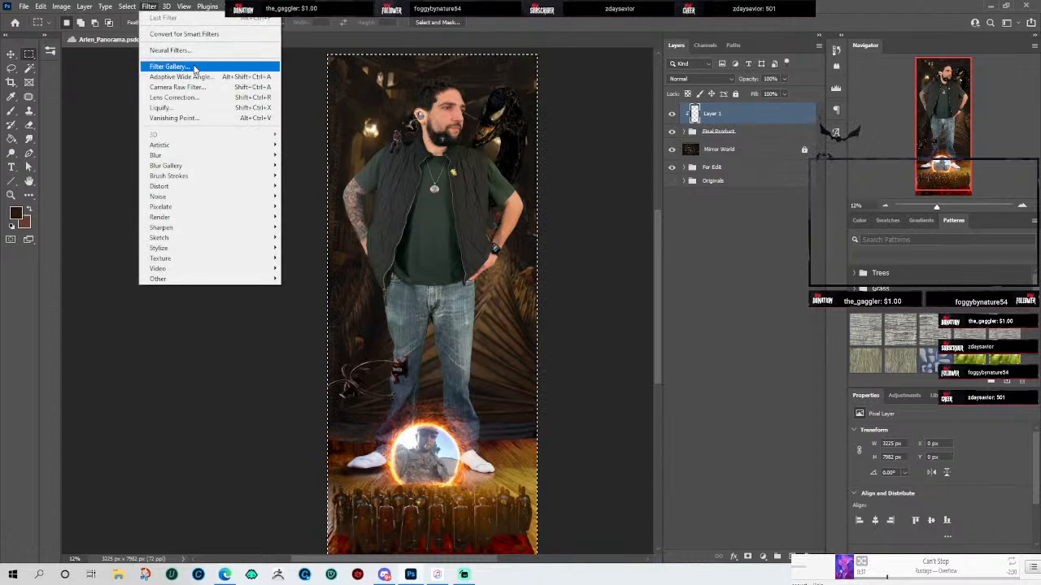
click(187, 67)
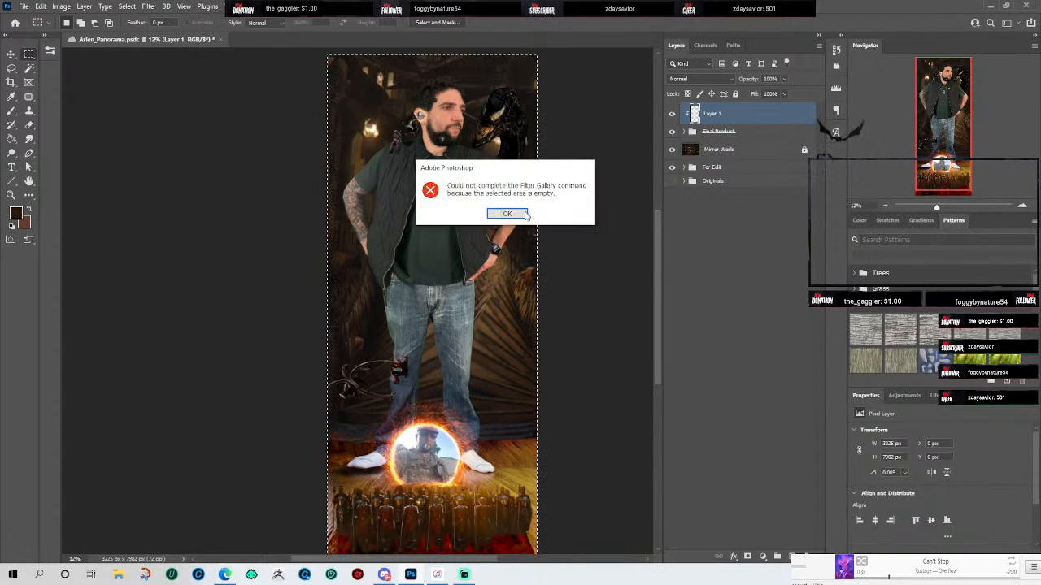
click(509, 216)
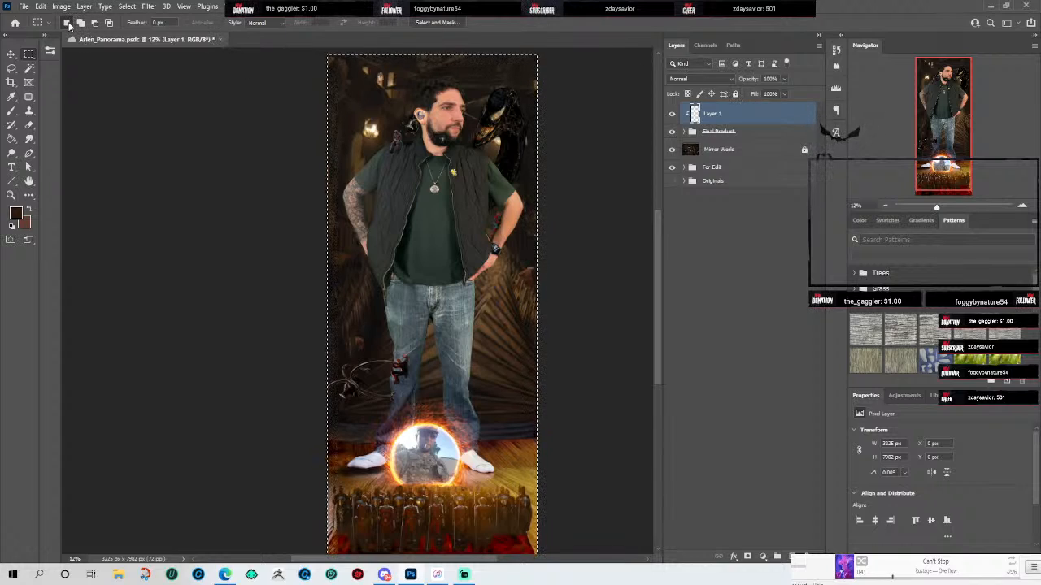
Step: Switch the marquee to intersect with the selection, try the Filter Gallery on Layer 1 once more, and check the marquee style options
click(48, 26)
click(47, 26)
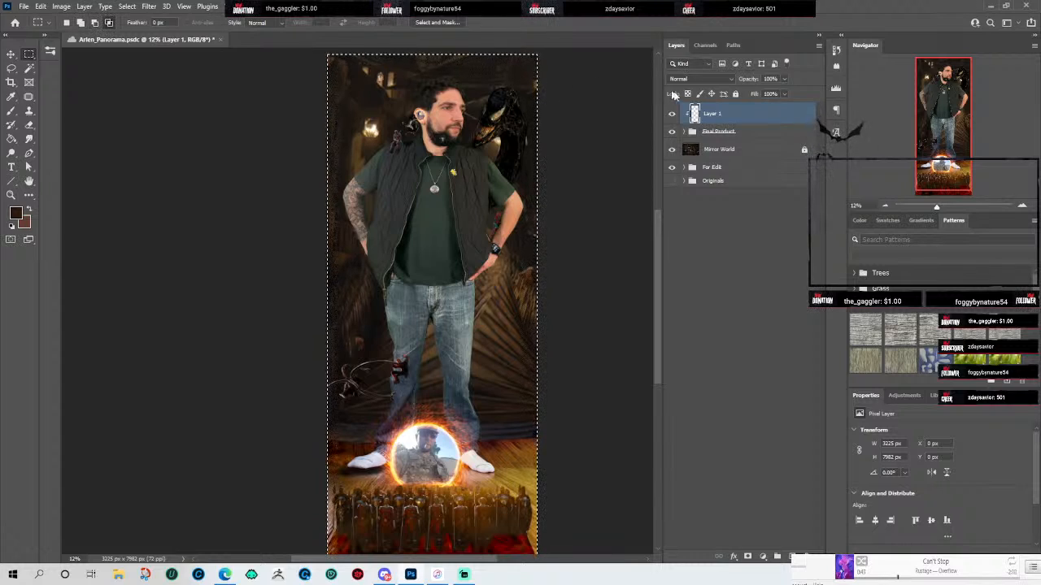
click(149, 6)
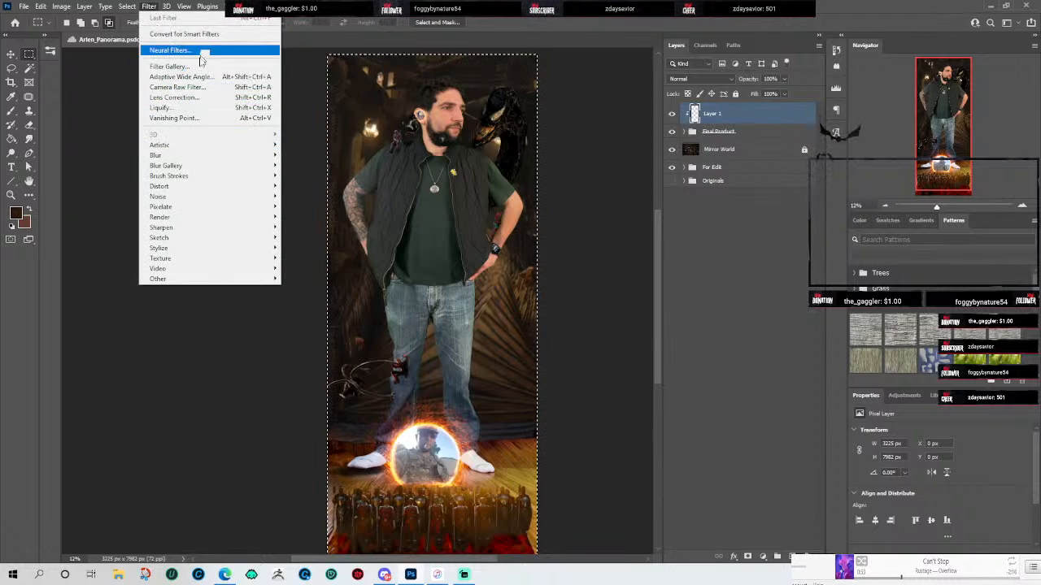
click(174, 66)
click(508, 213)
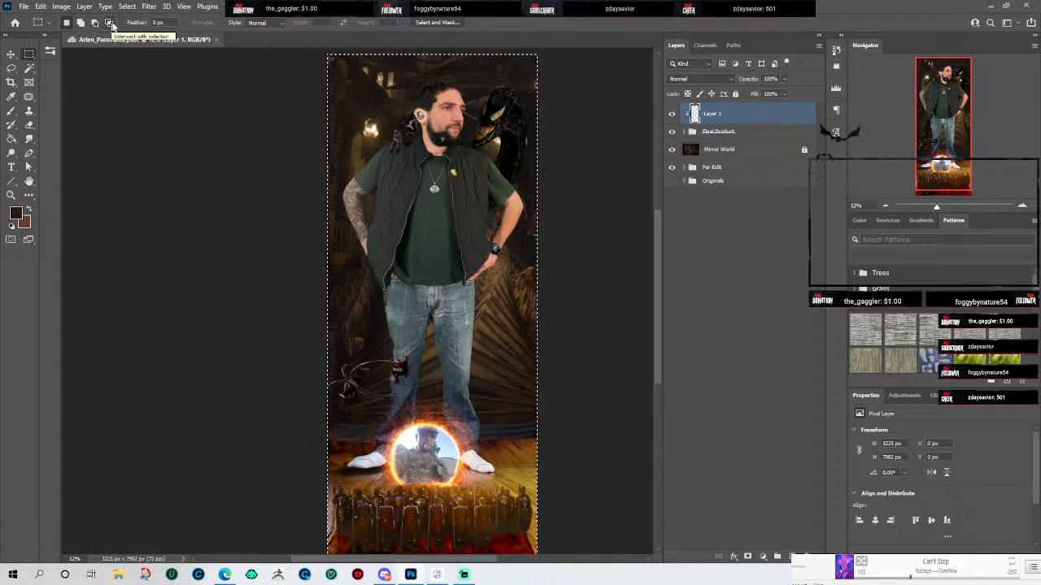
click(279, 25)
click(278, 25)
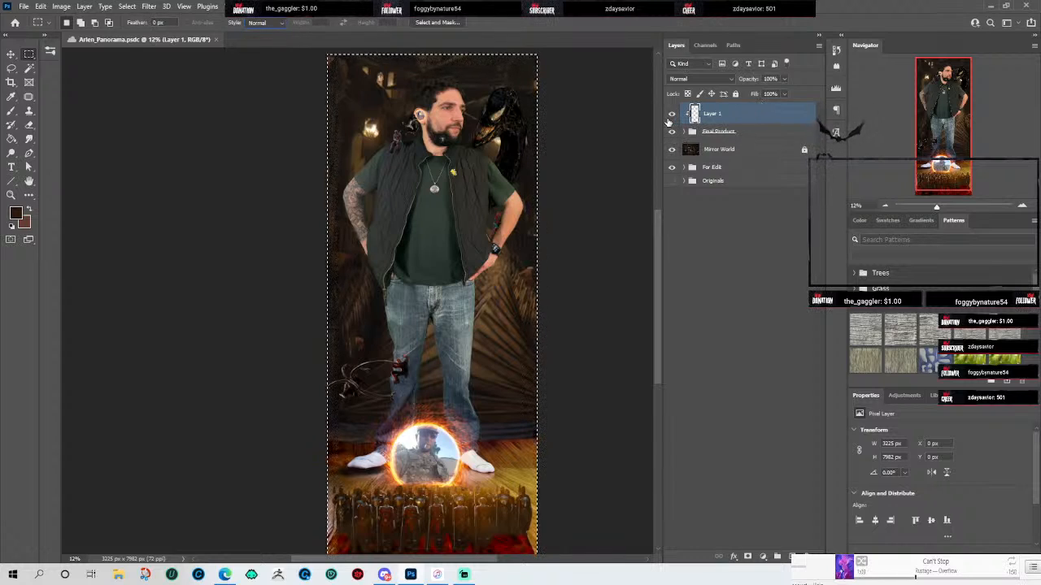
Step: Add a Levels adjustment layer above Layer 1, try its Darker preset, and set the preset to Lighter
click(904, 396)
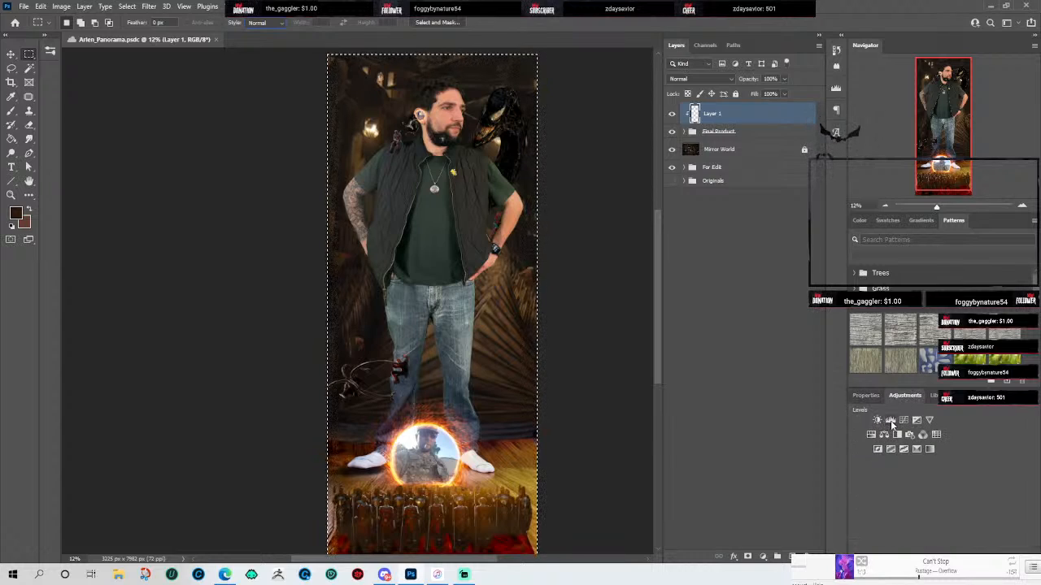
click(891, 420)
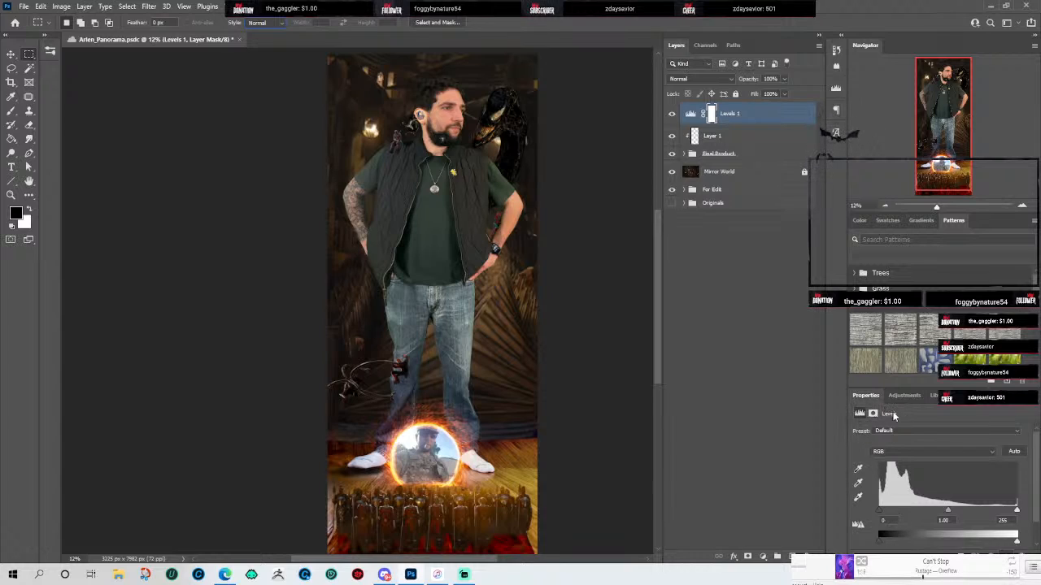
click(927, 432)
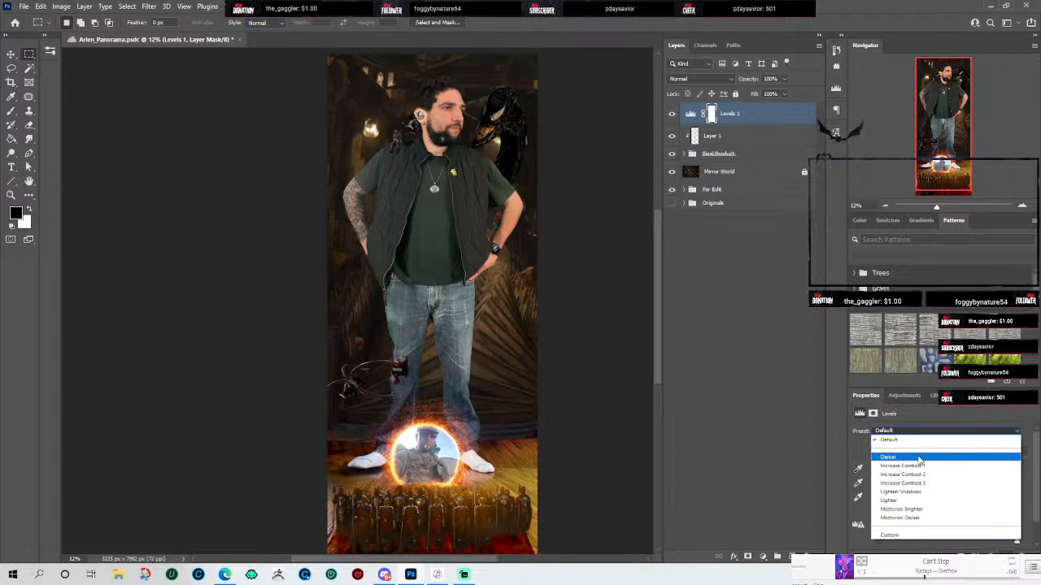
click(918, 457)
click(915, 431)
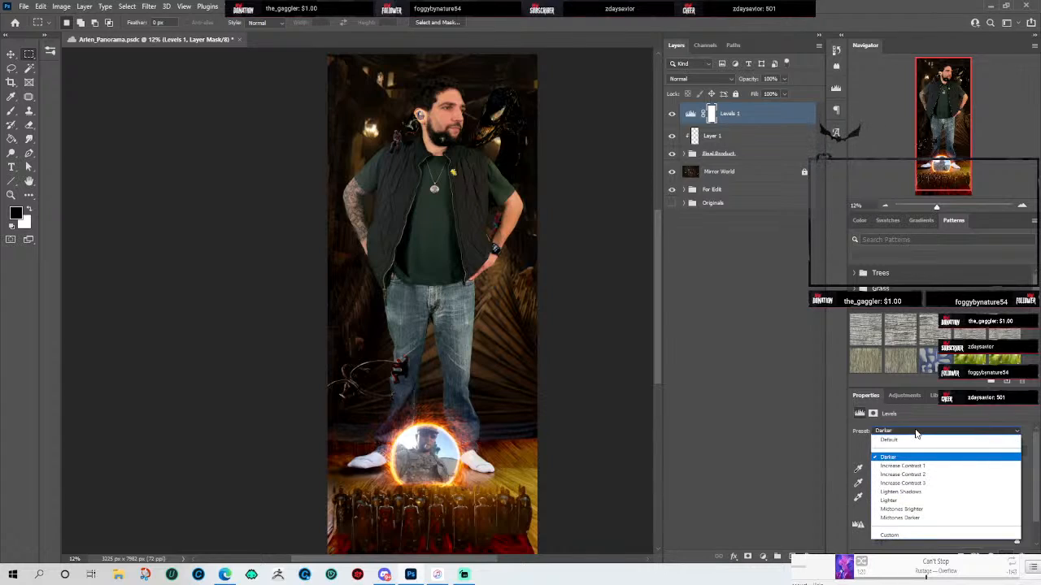
click(917, 500)
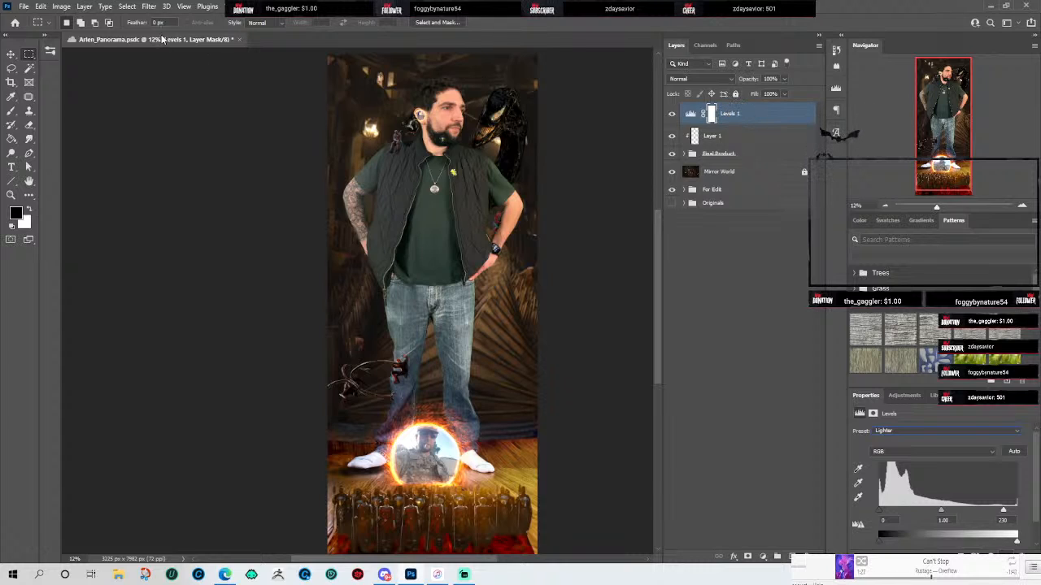
Step: Apply the Filter Gallery's Grain filter to the Levels layer mask and repeat the filter several times
click(207, 7)
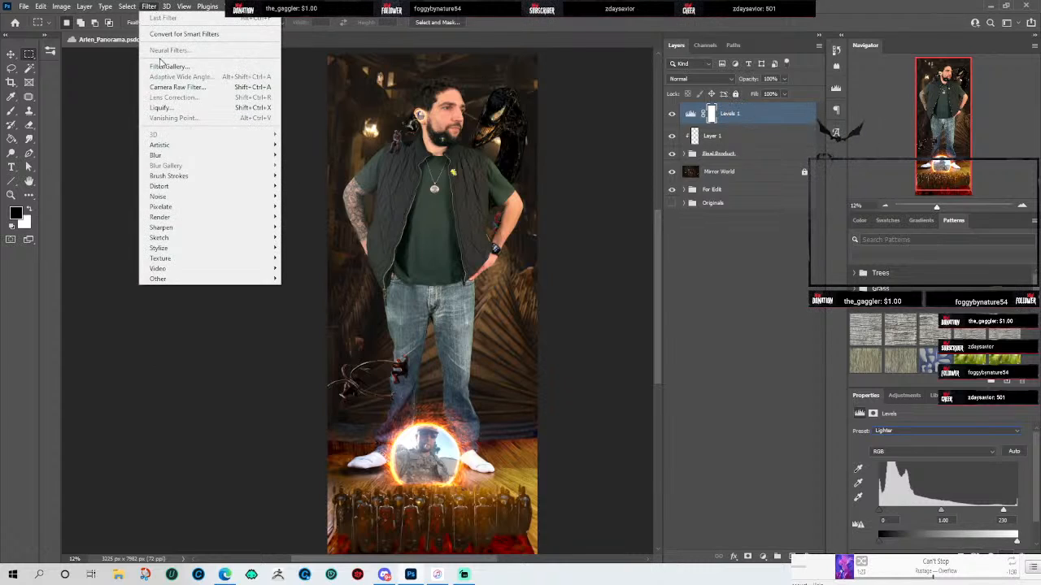
click(172, 69)
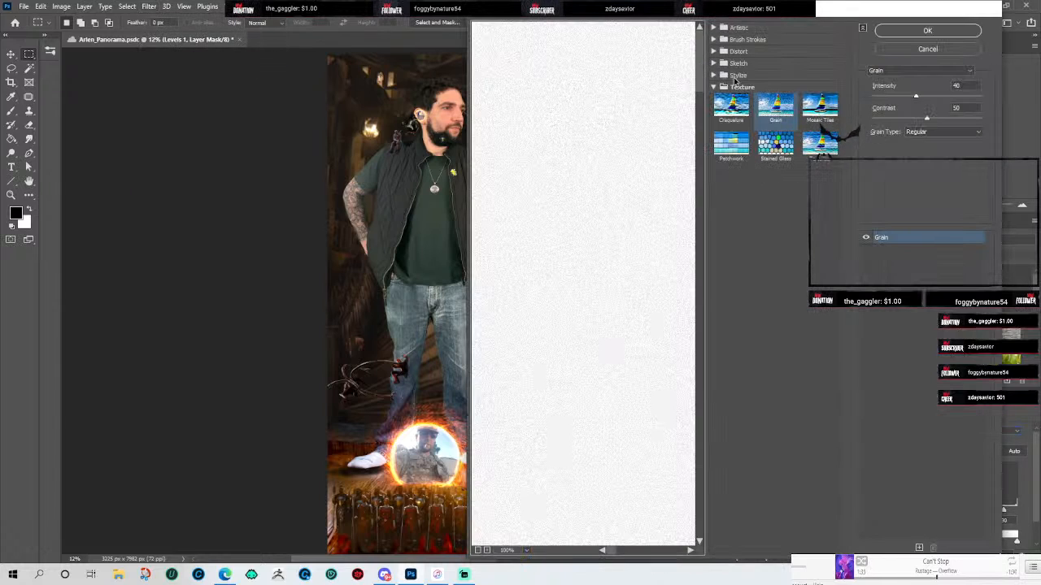
click(928, 30)
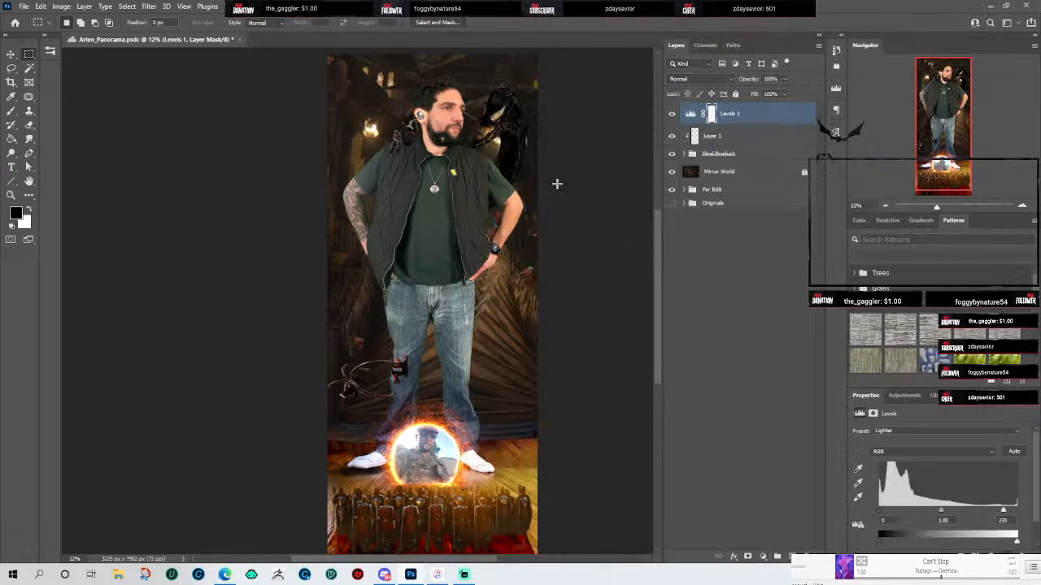
scroll(467, 113, up, 8)
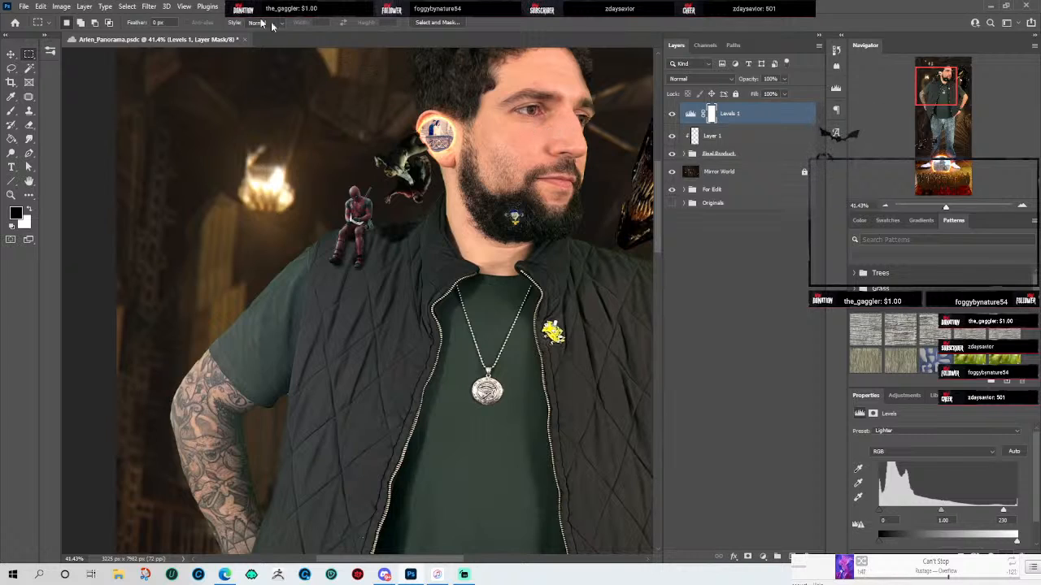
click(149, 7)
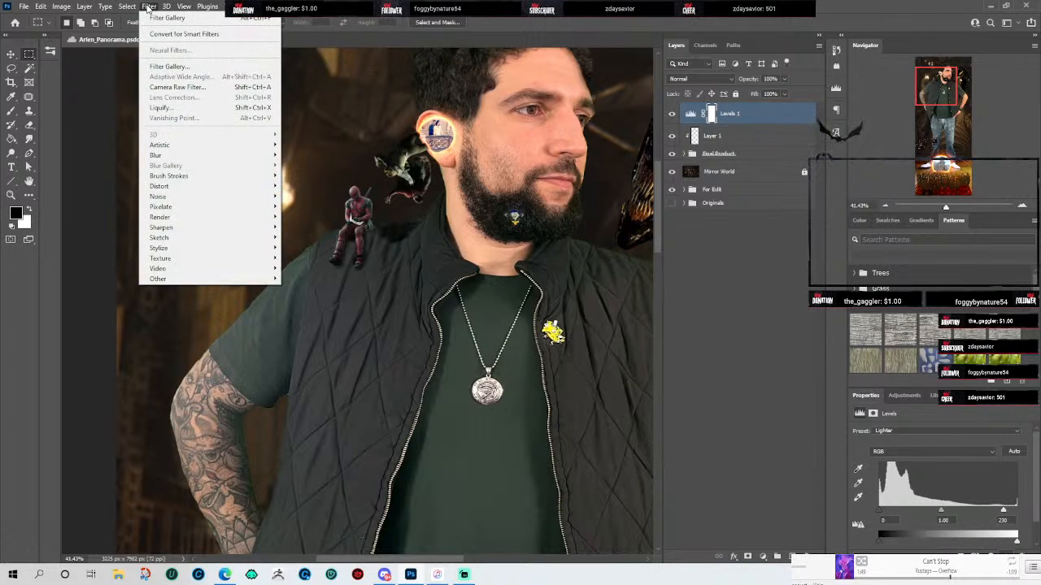
click(148, 7)
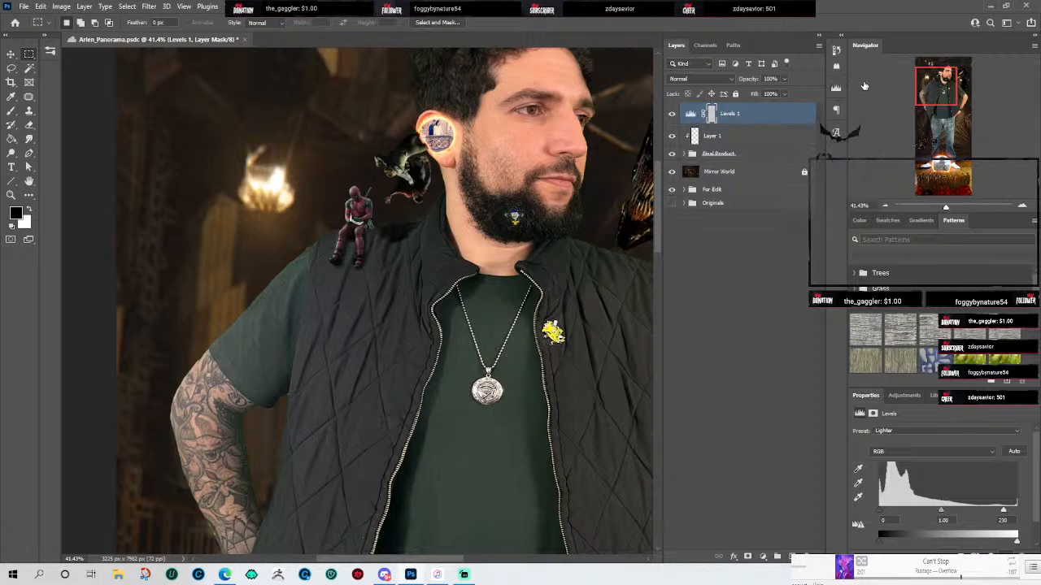
Step: Step back in the document history to the first Filter Gallery application on the Levels mask
click(836, 51)
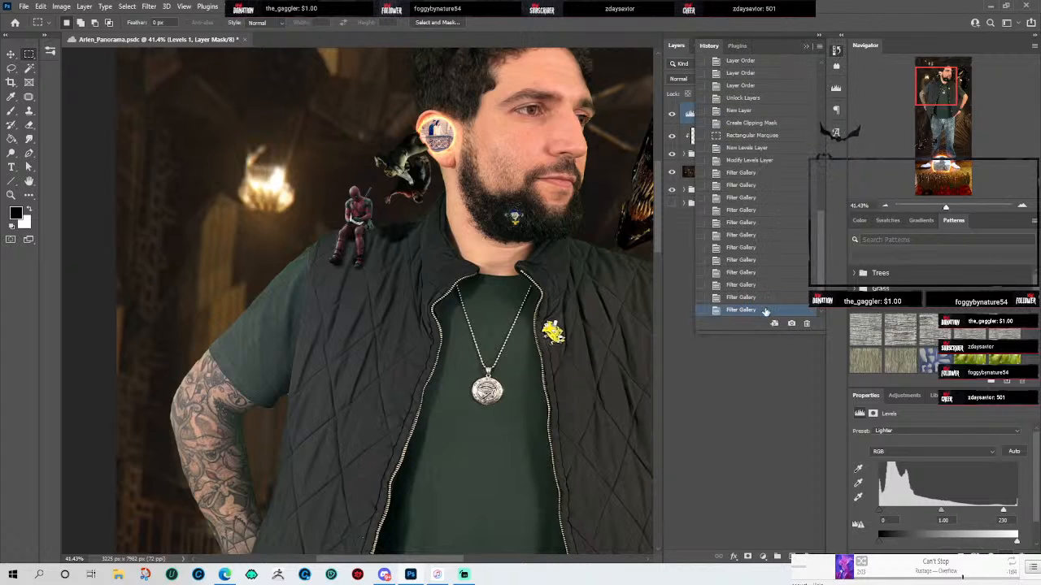
click(748, 173)
click(836, 51)
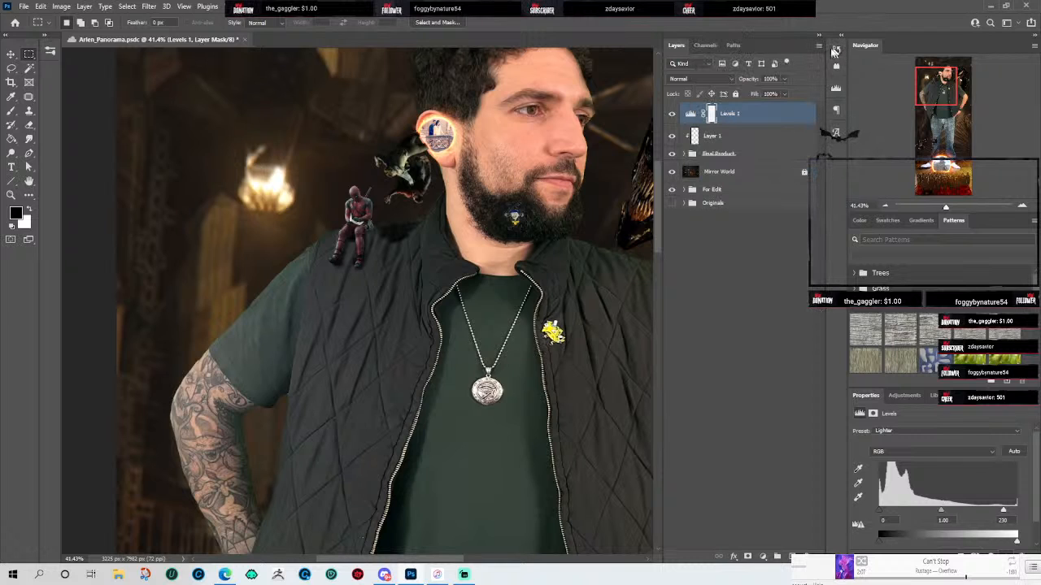
Step: Delete the Levels 1 adjustment layer and the clipped Layer 1 above the Final Product group
alt+scroll(641, 188, up, 1)
scroll(641, 189, down, 1)
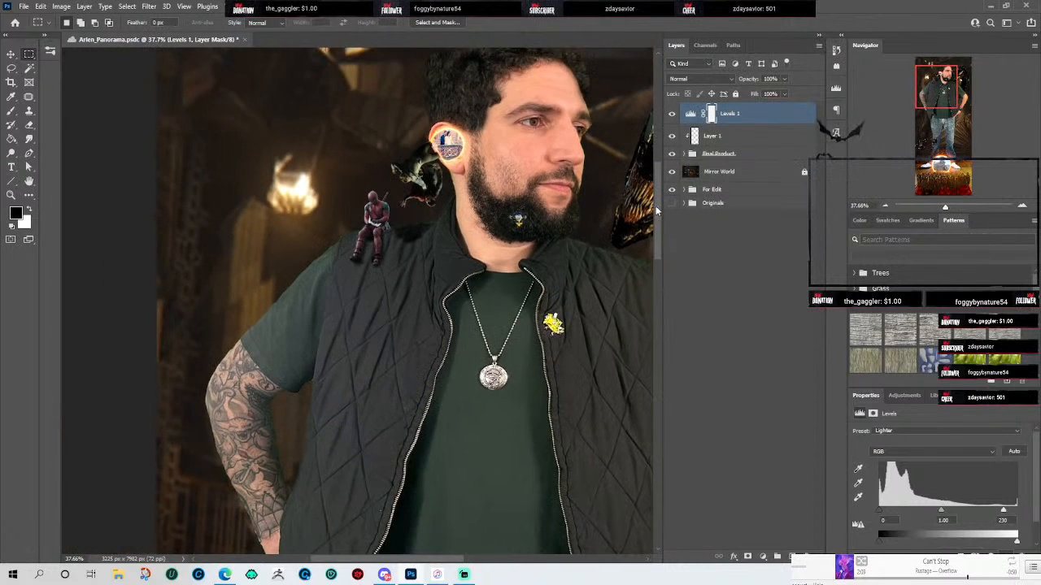
scroll(656, 205, up, 4)
scroll(660, 154, down, 4)
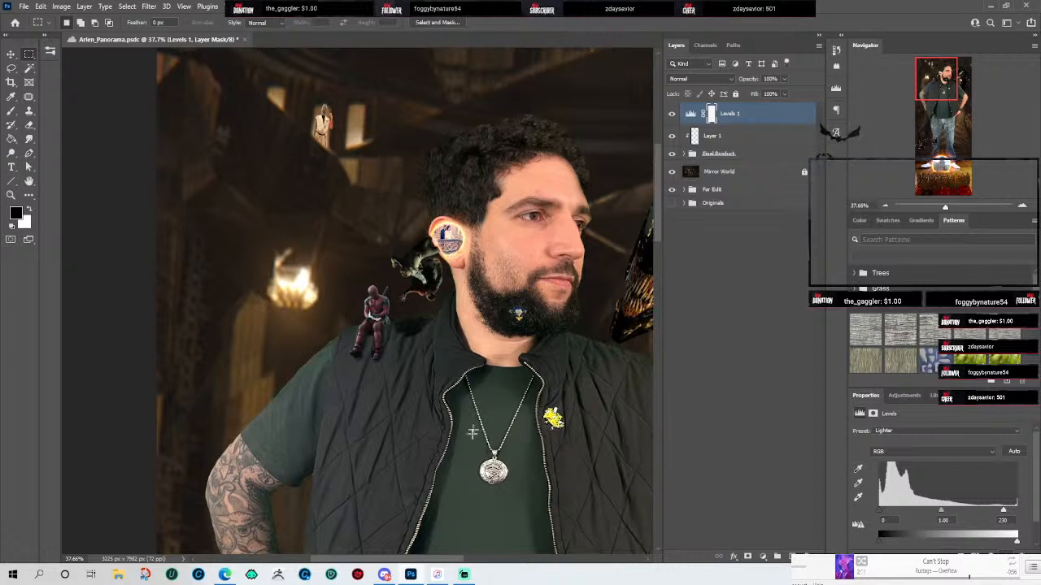
drag(446, 559, 471, 559)
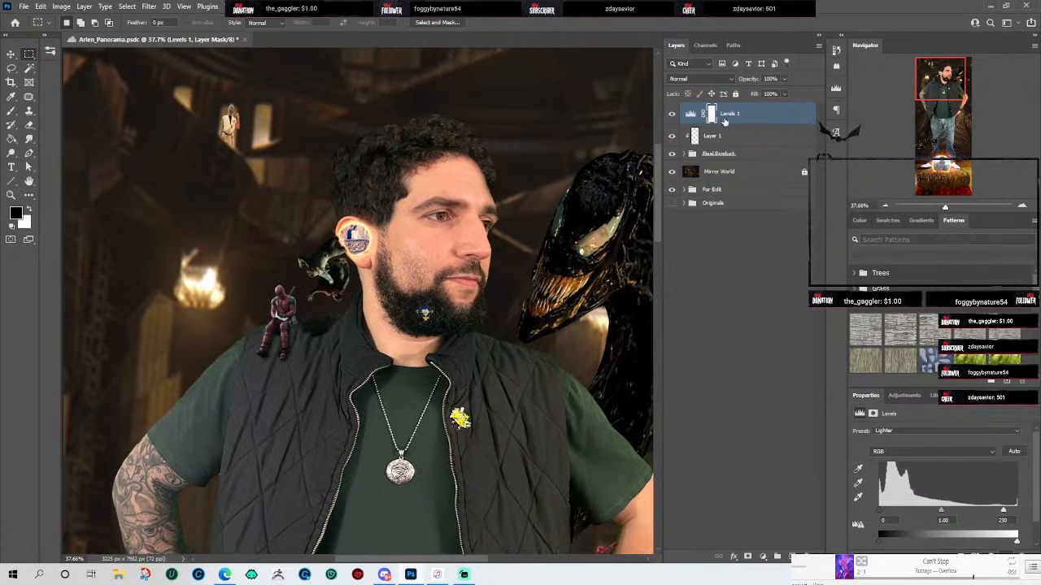
key(Delete)
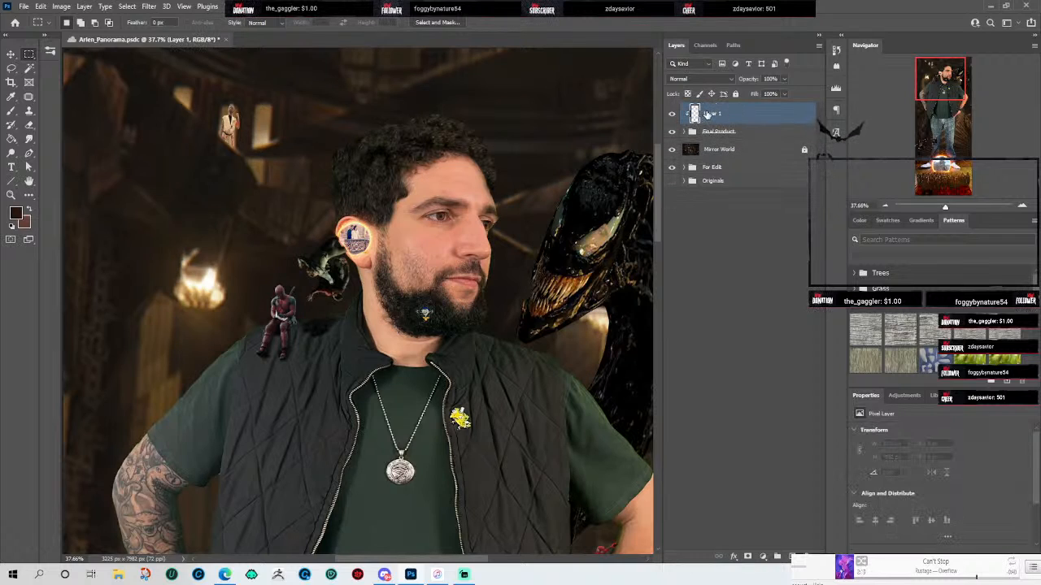
key(Delete)
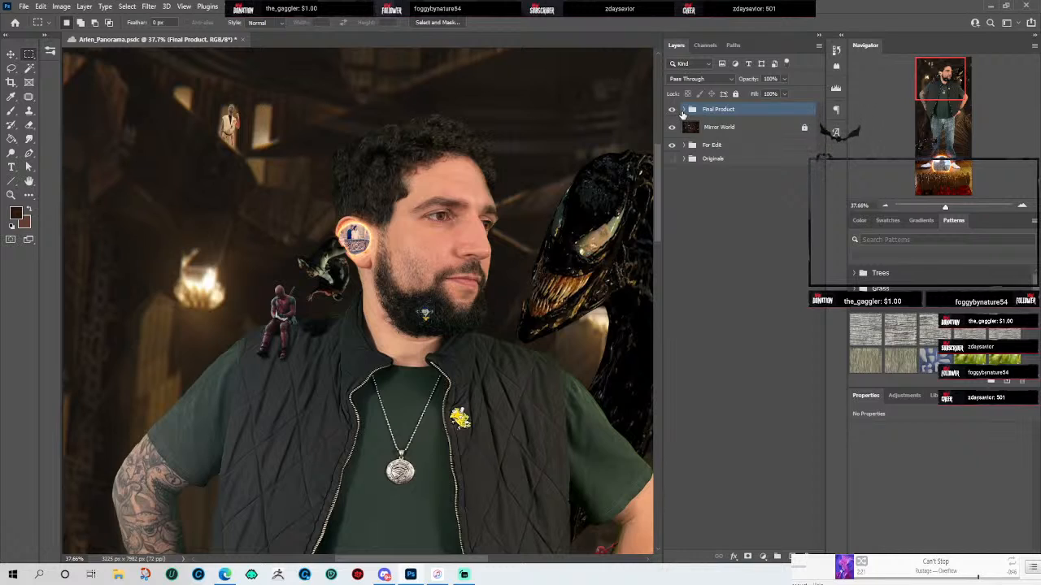
Step: Expand the Final Product group, select all its layers from Spider-Man to Venom, and check which filters are available for them
click(683, 110)
click(749, 130)
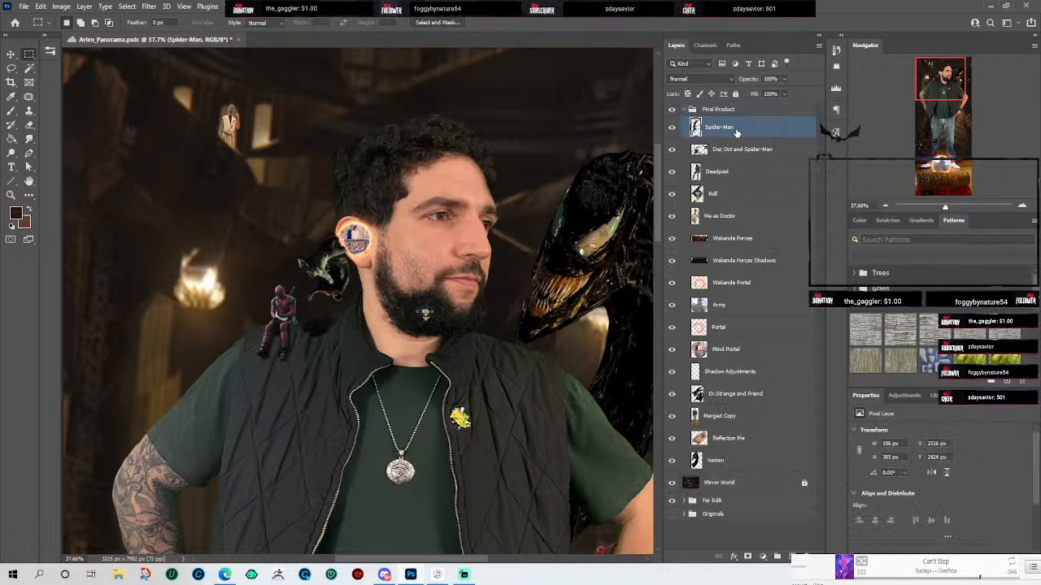
click(720, 462)
shift+click(730, 130)
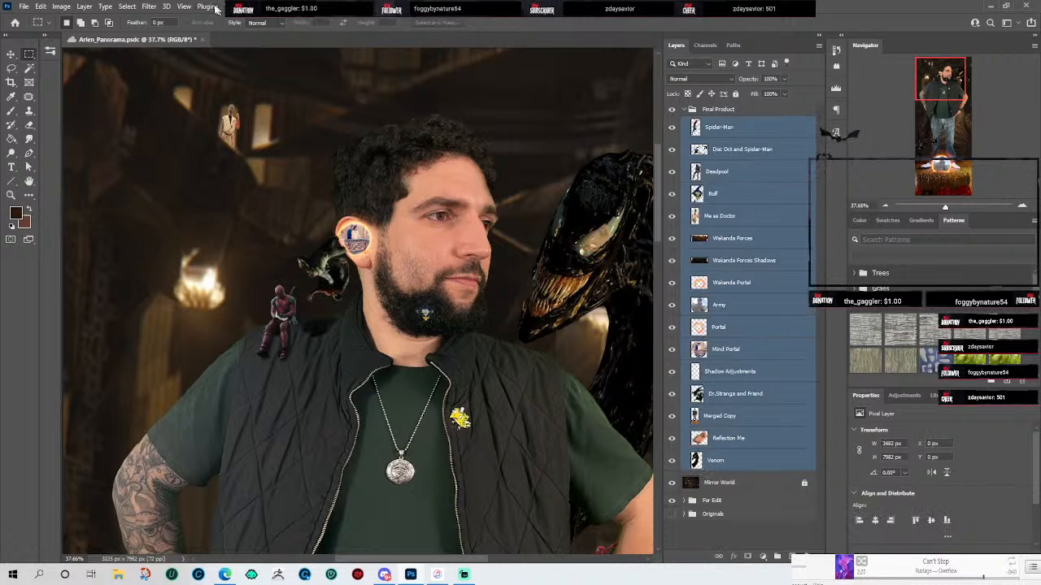
click(149, 7)
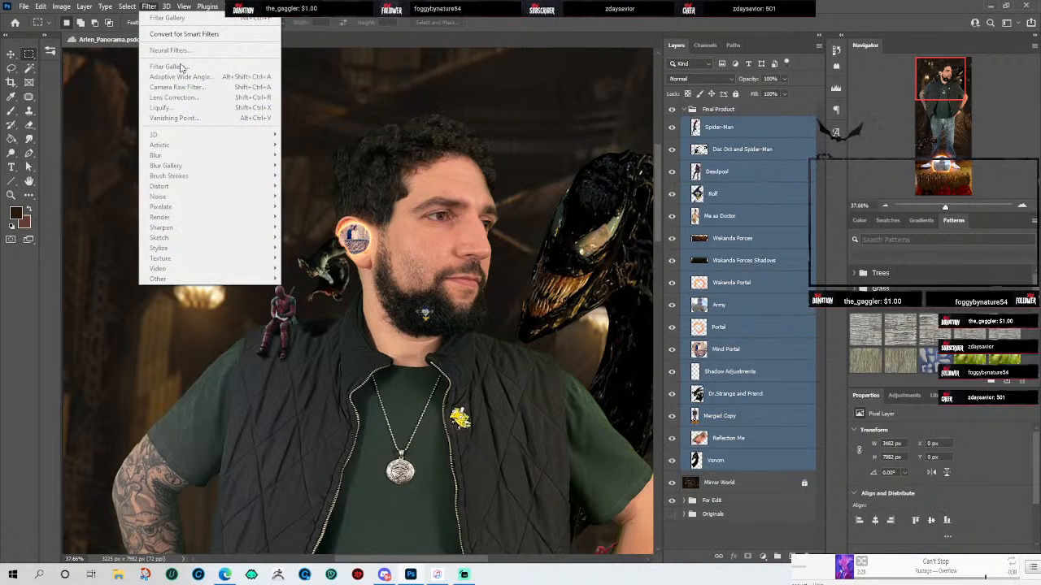
Step: Select only the Venom layer and look through the blur, noise and other filters available for it
click(723, 469)
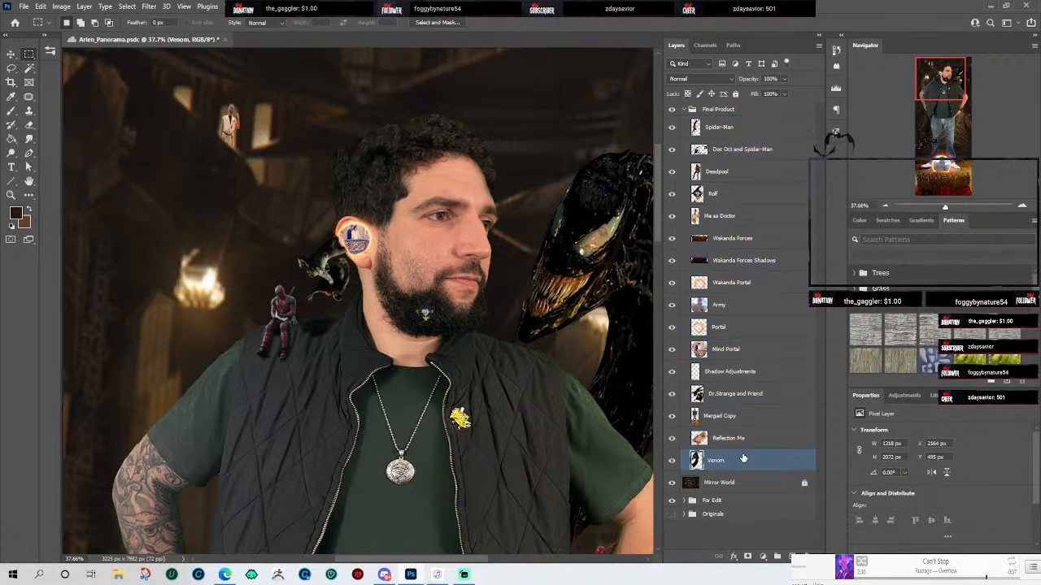
click(138, 7)
mouse_move(149, 7)
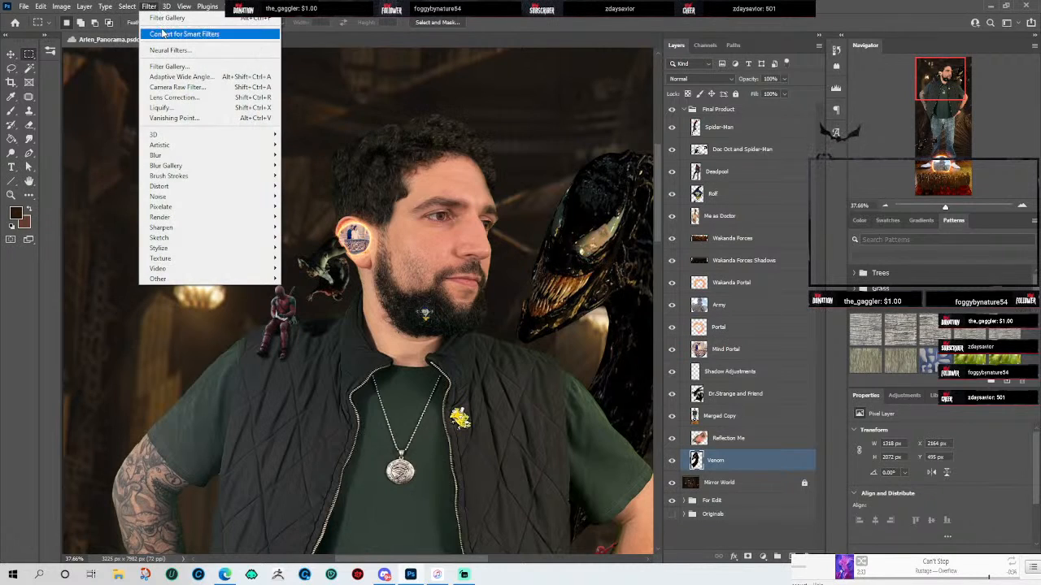
mouse_move(211, 169)
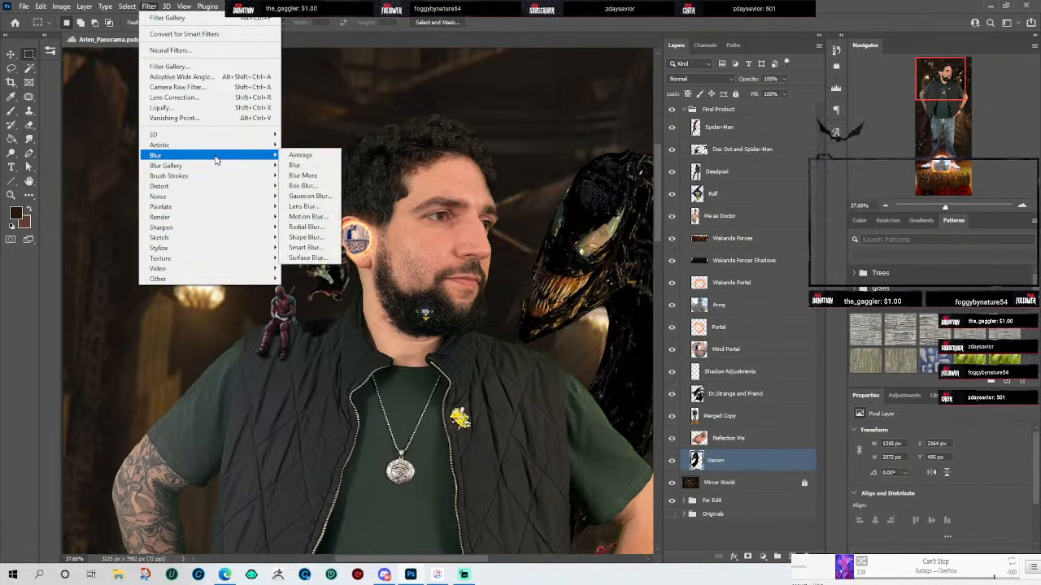
mouse_move(210, 202)
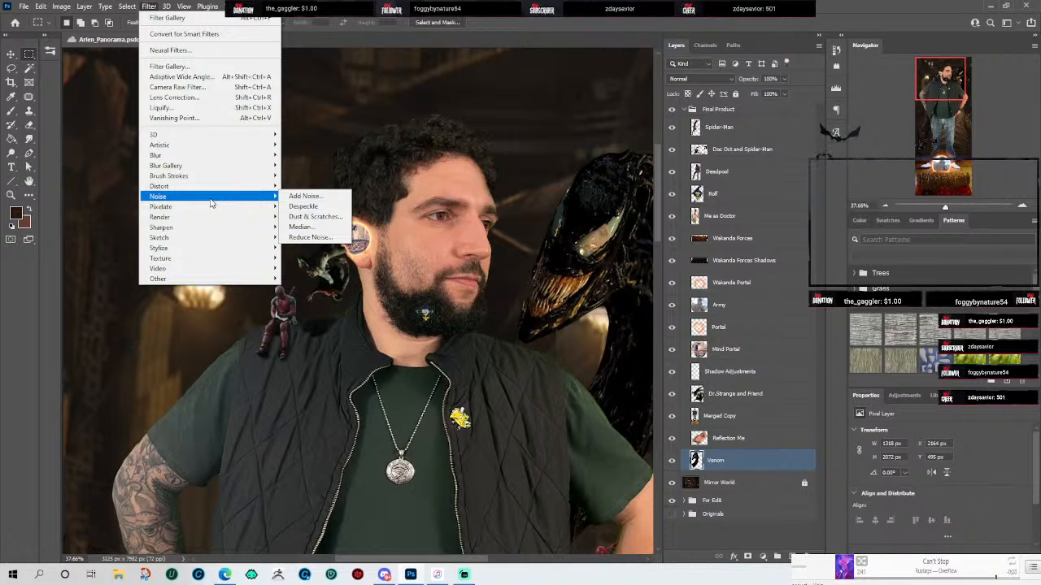
click(232, 21)
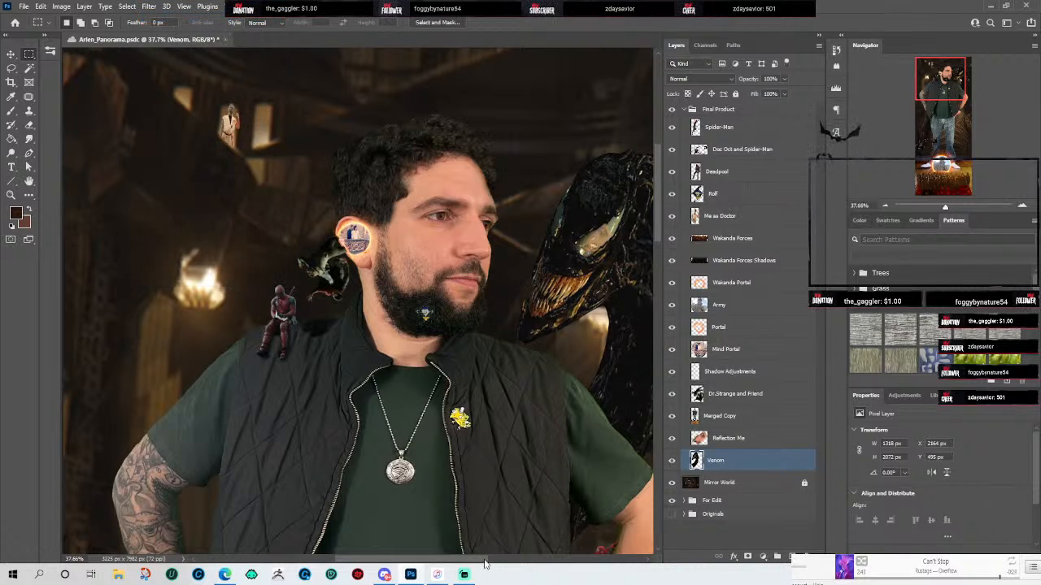
drag(483, 560, 510, 558)
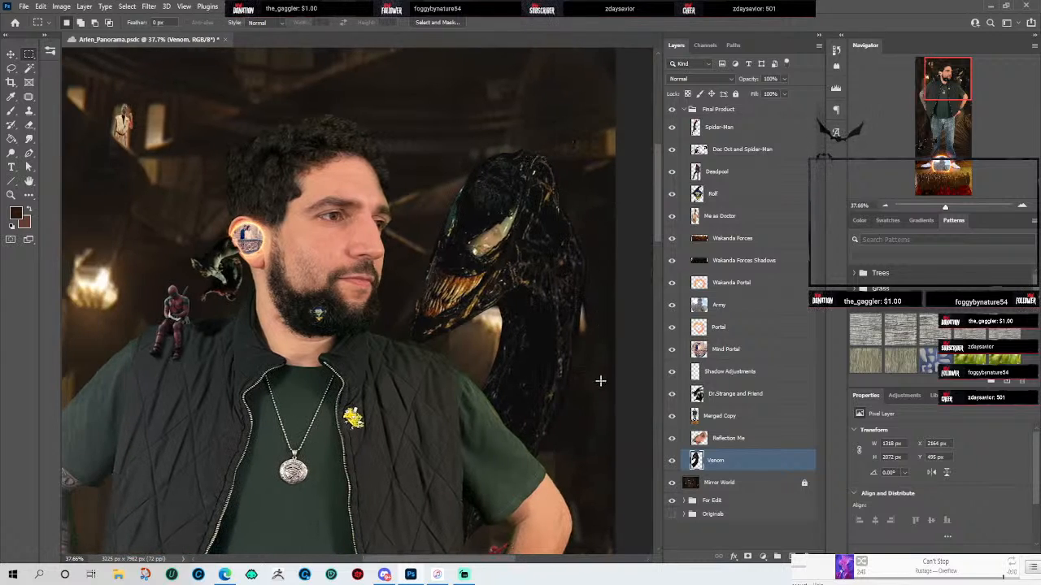
Step: Open the Filter Gallery for the Merged Copy layer and set the Grain texture's intensity to 21
click(751, 439)
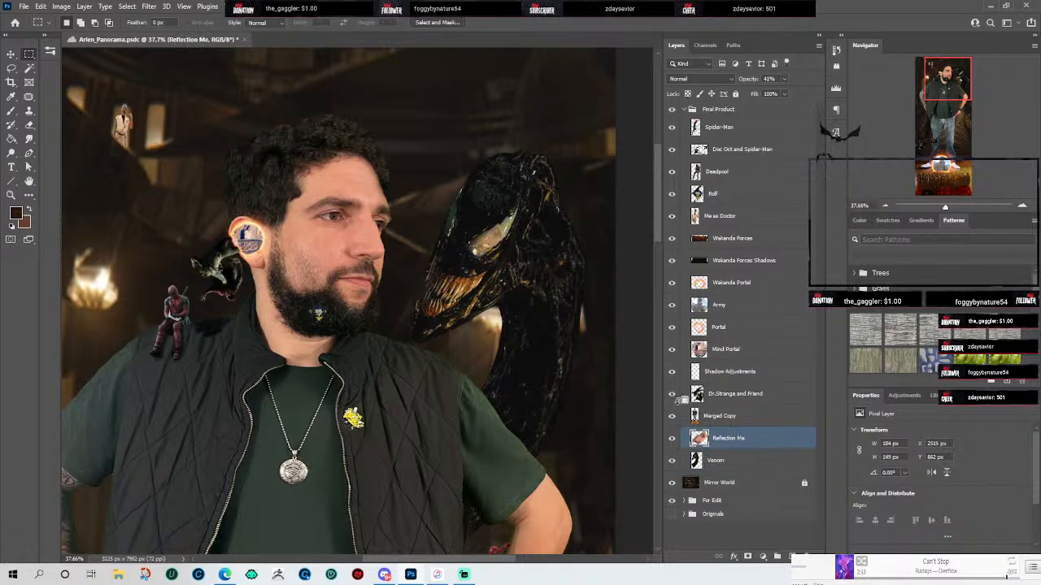
click(725, 417)
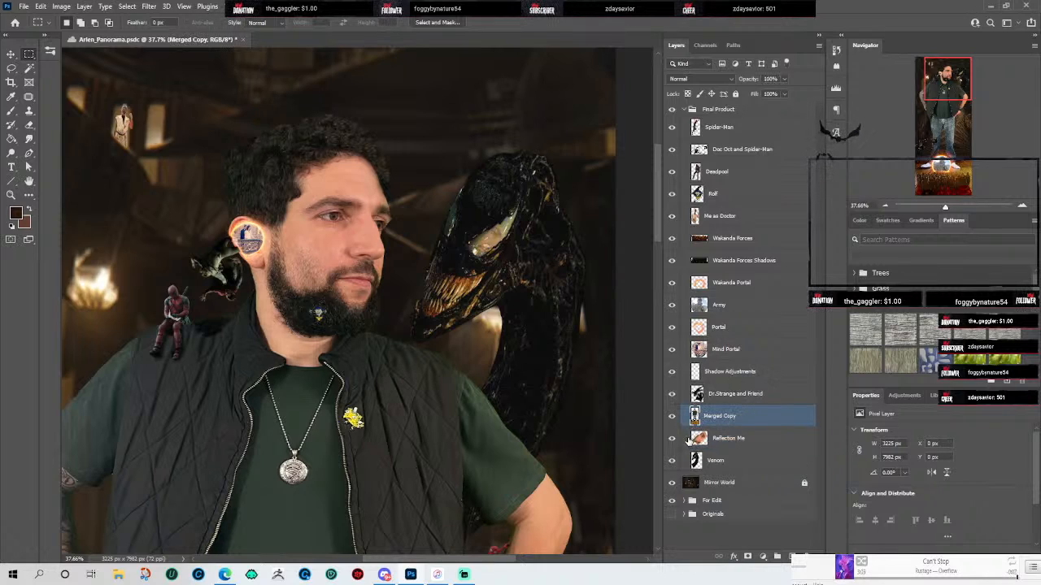
scroll(424, 317, down, 2)
scroll(424, 317, down, 1)
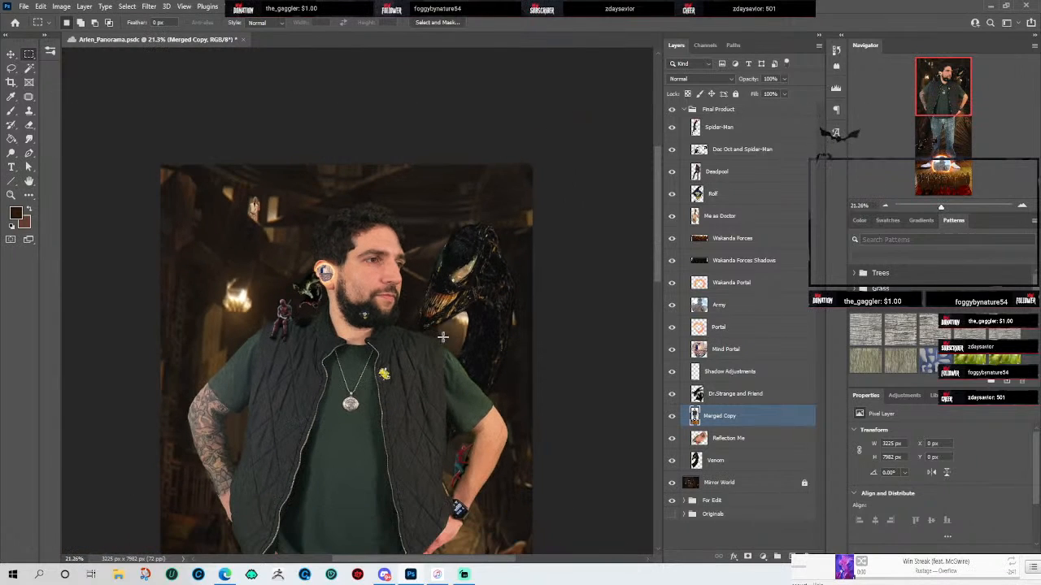
scroll(458, 333, up, 2)
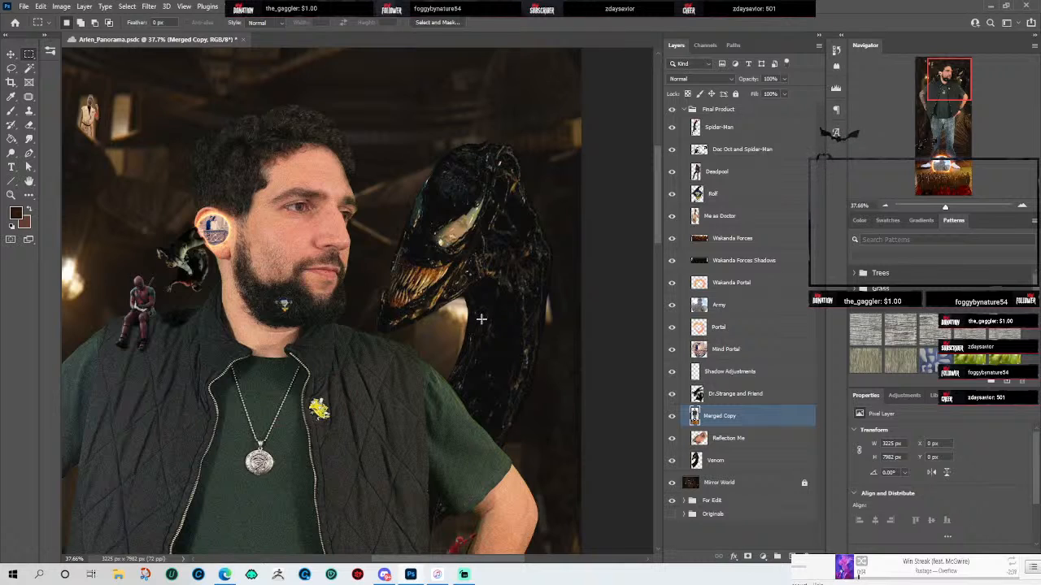
click(169, 7)
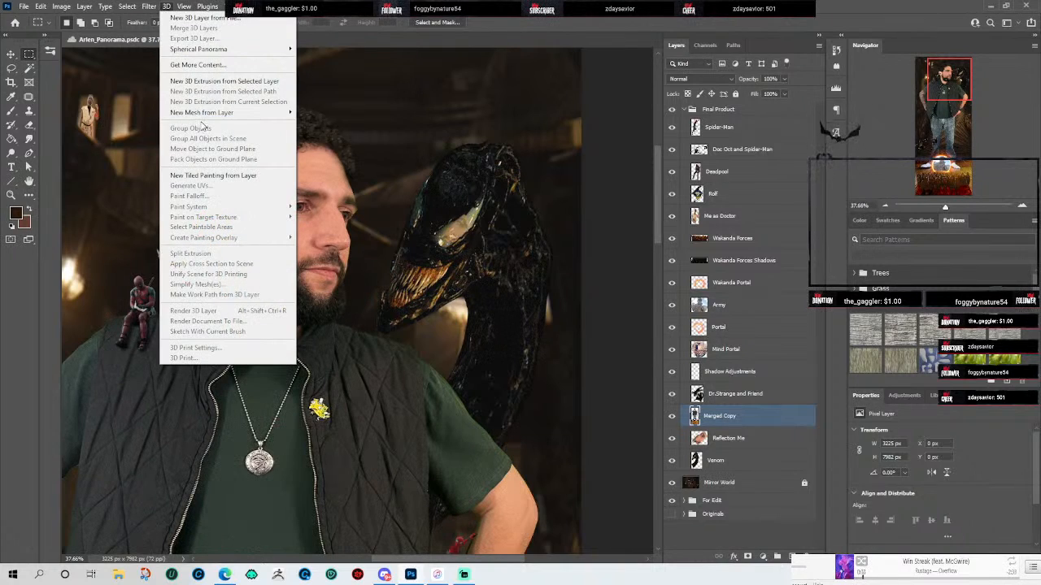
mouse_move(149, 7)
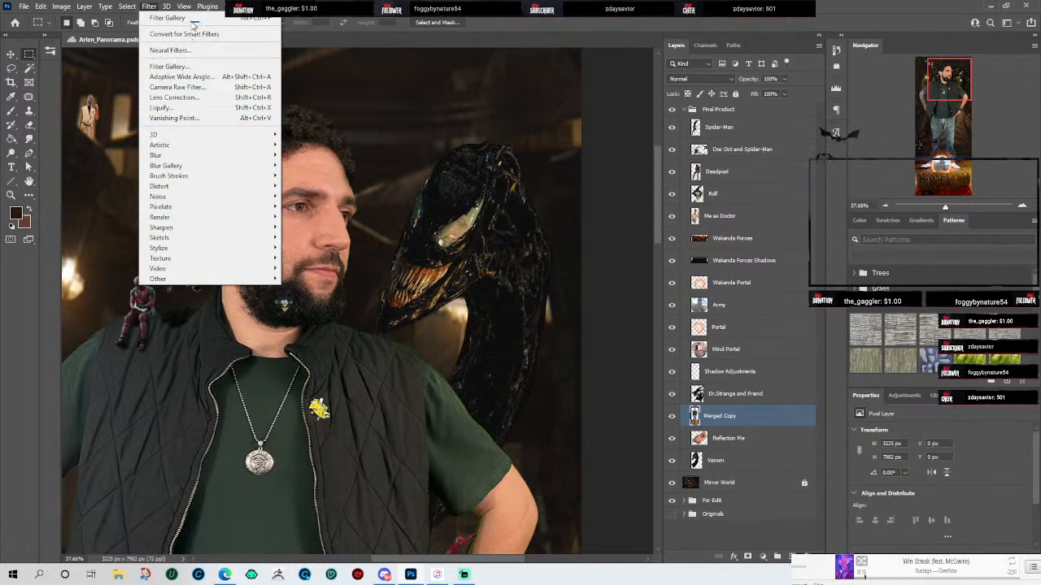
click(191, 68)
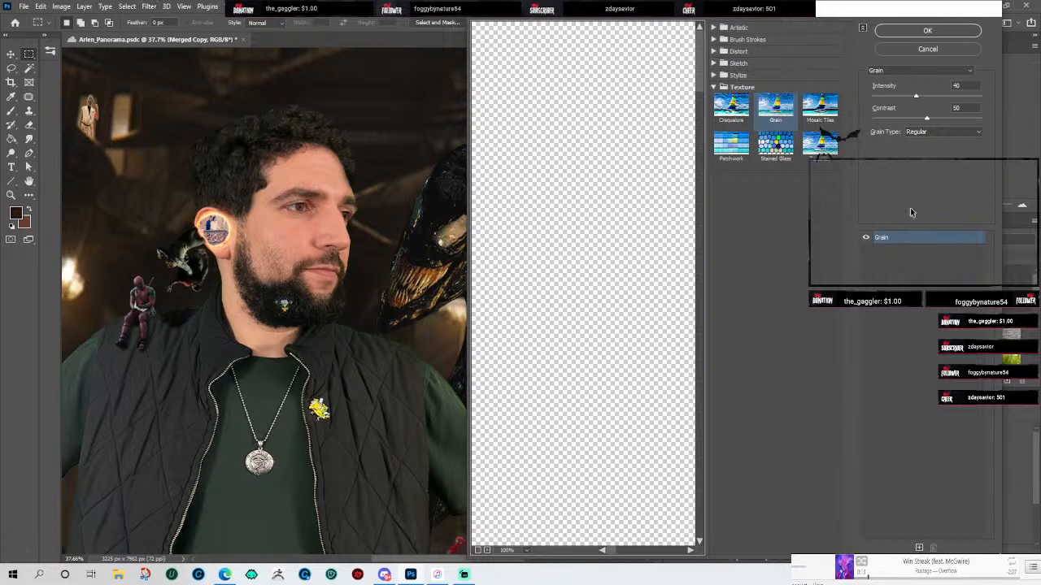
click(915, 98)
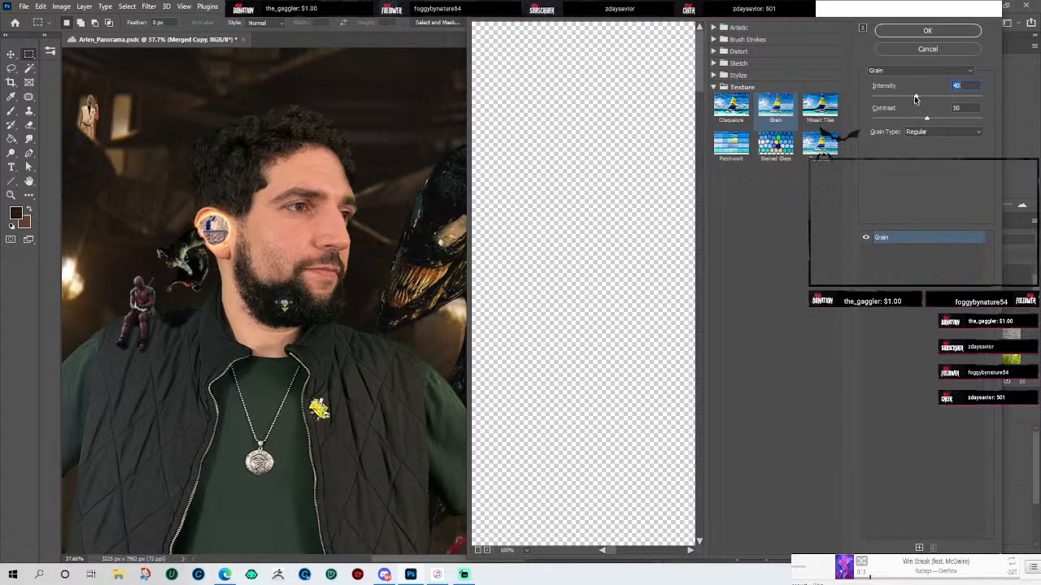
drag(915, 98, 893, 98)
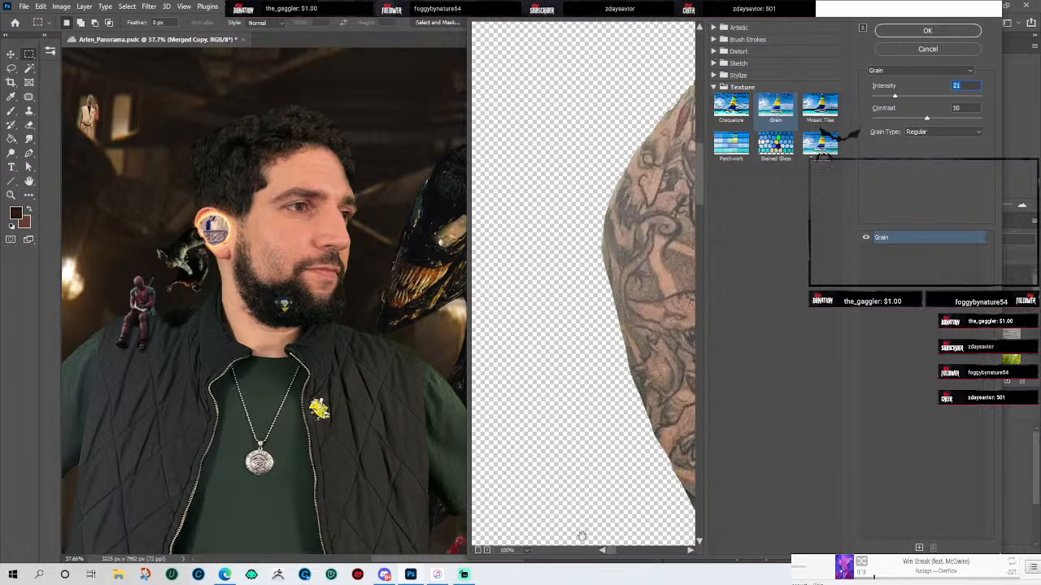
Step: Preview the grain around the vest and neck, lower its intensity slightly with the Regular type, and apply it to Merged Copy
drag(609, 555, 633, 561)
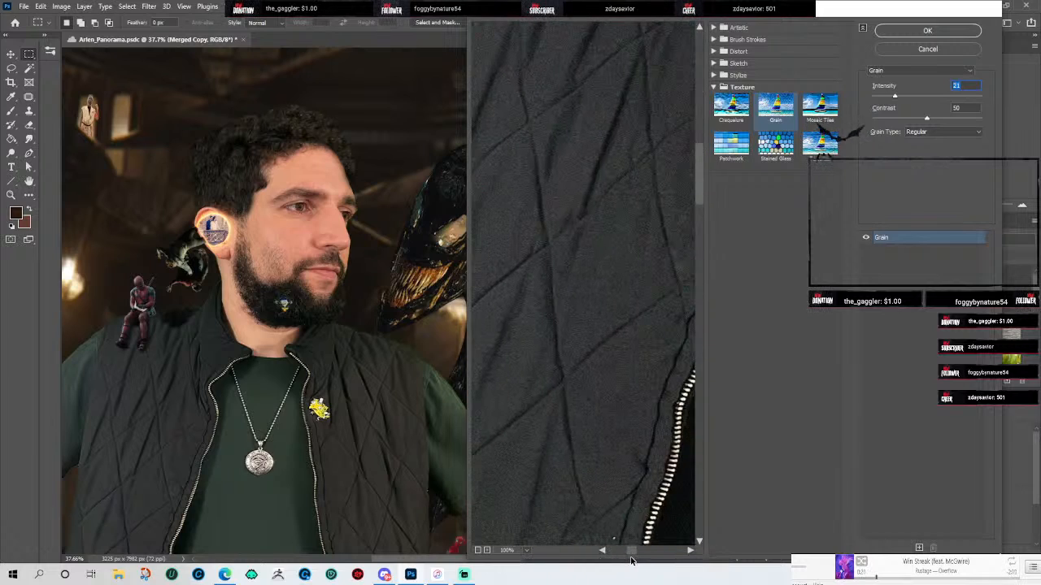
drag(701, 170, 704, 118)
scroll(655, 166, down, 1)
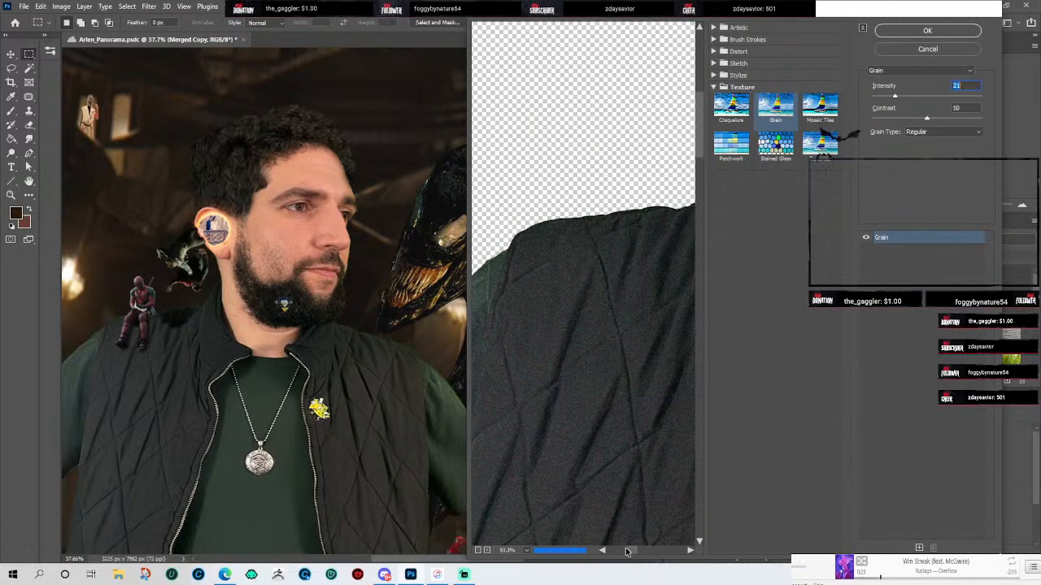
drag(642, 553, 638, 553)
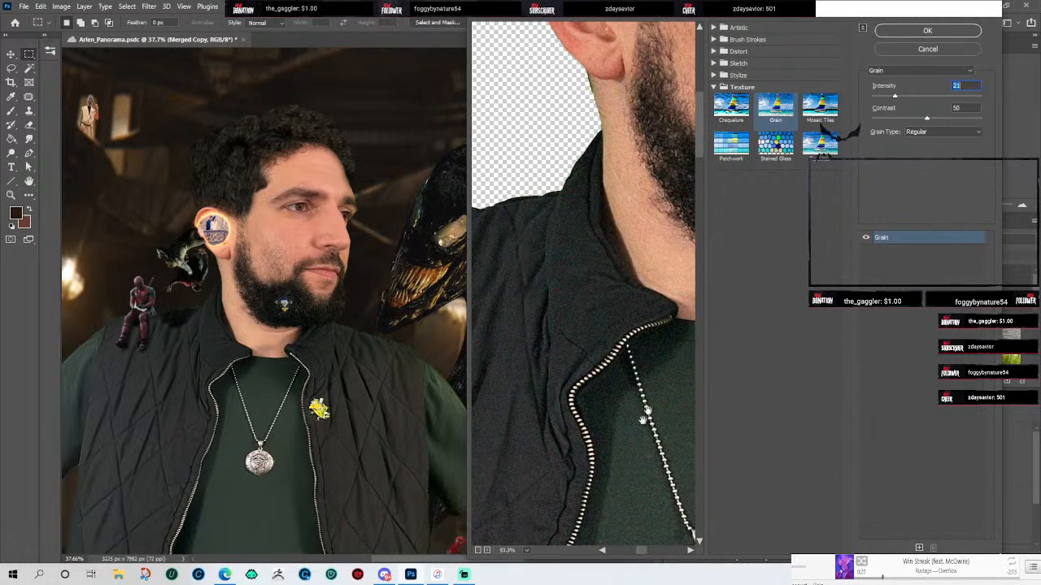
click(947, 132)
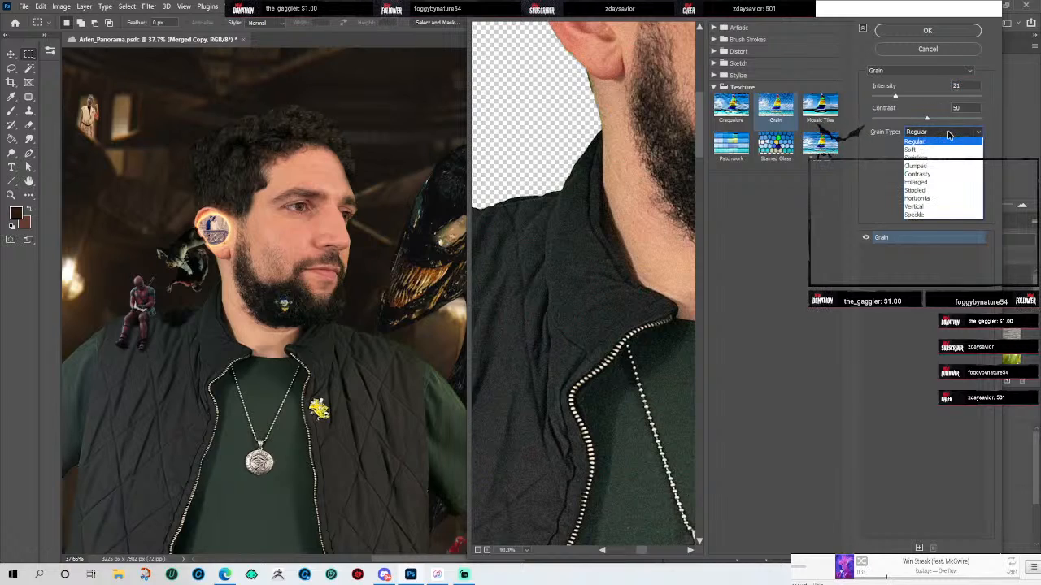
click(947, 134)
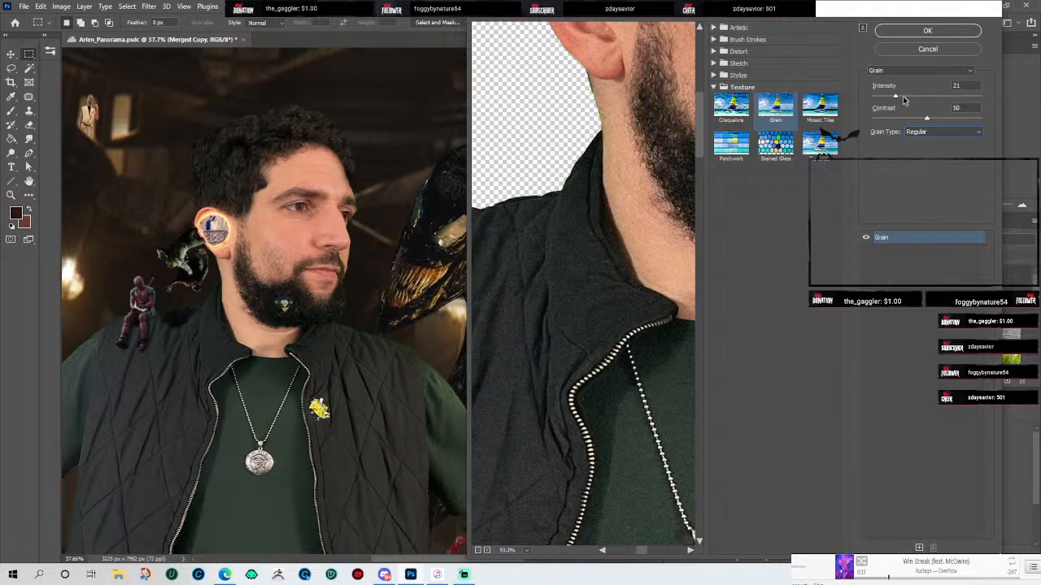
drag(895, 98, 893, 98)
click(941, 32)
Step: Examine the vest, face and Venom up close, and review the document history with the Venom layer selected
scroll(344, 428, up, 5)
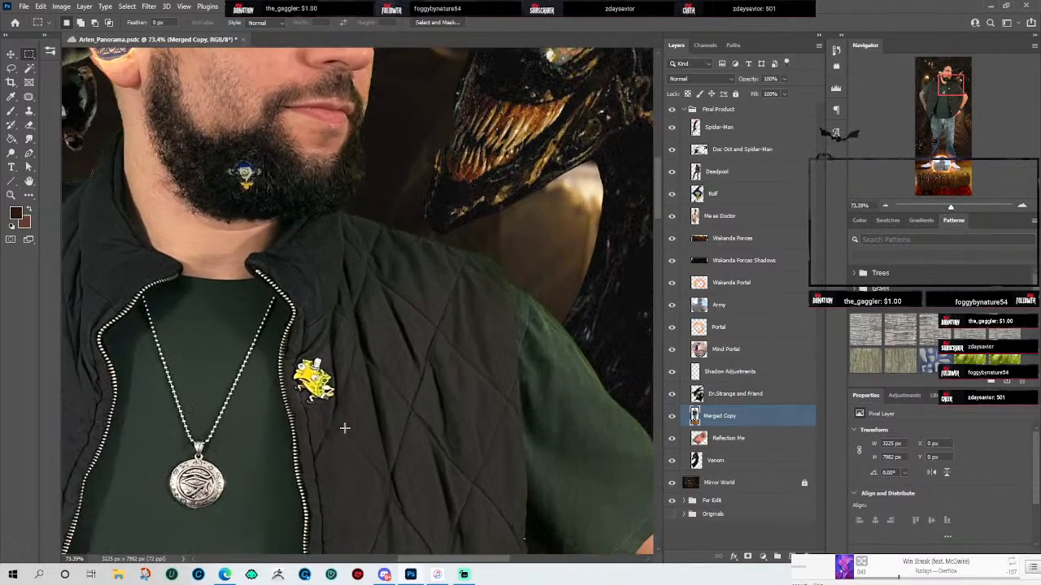
scroll(355, 226, down, 7)
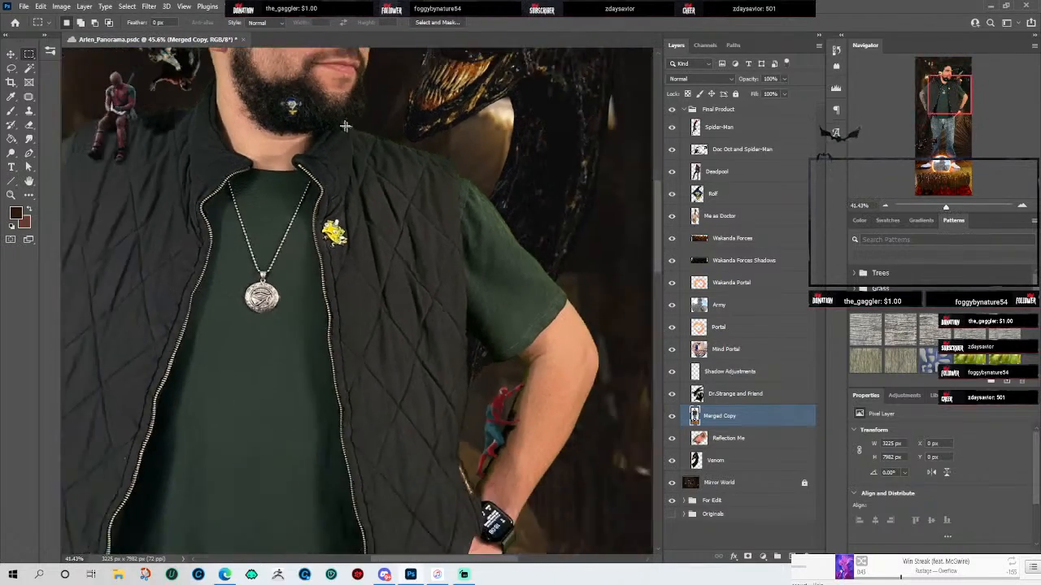
scroll(301, 57, up, 5)
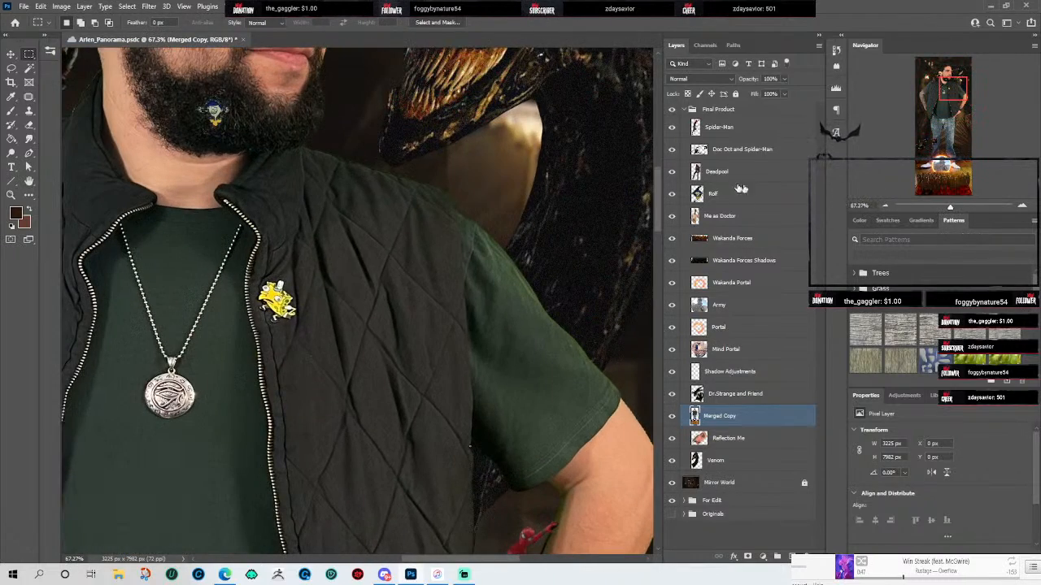
mouse_move(657, 166)
mouse_down()
mouse_move(655, 139)
mouse_move(659, 146)
mouse_up()
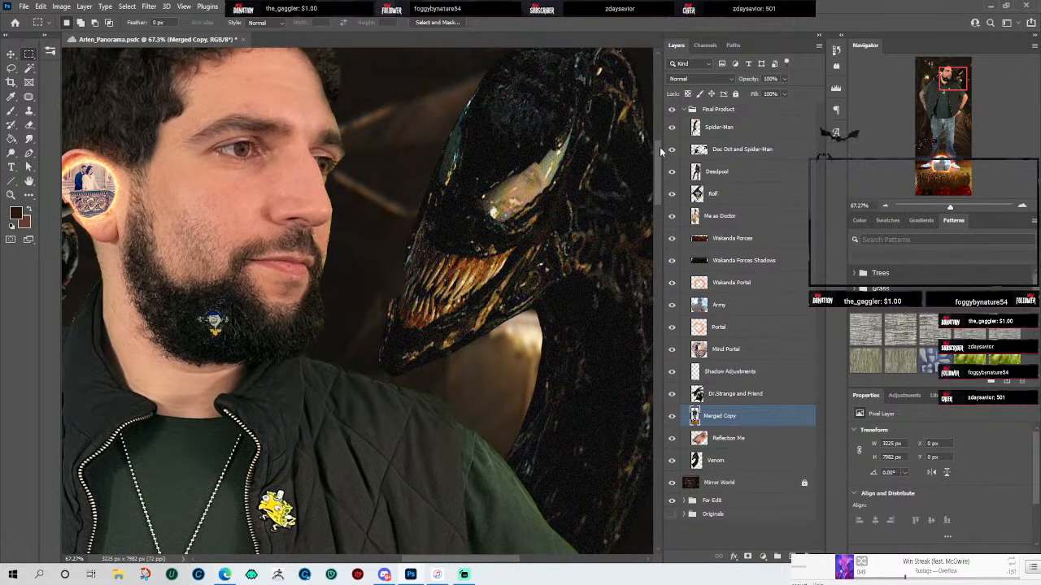
click(730, 463)
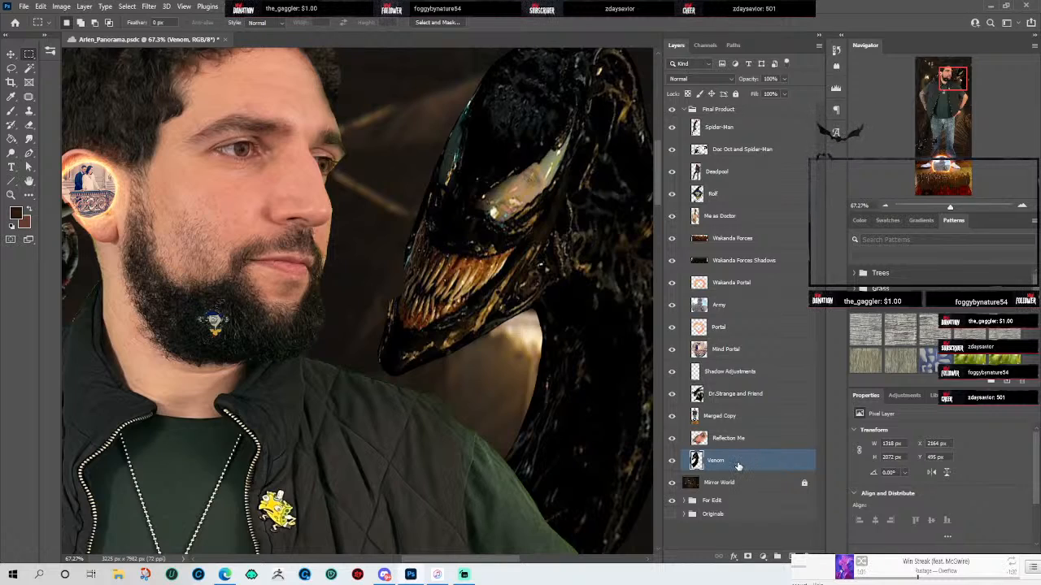
click(843, 49)
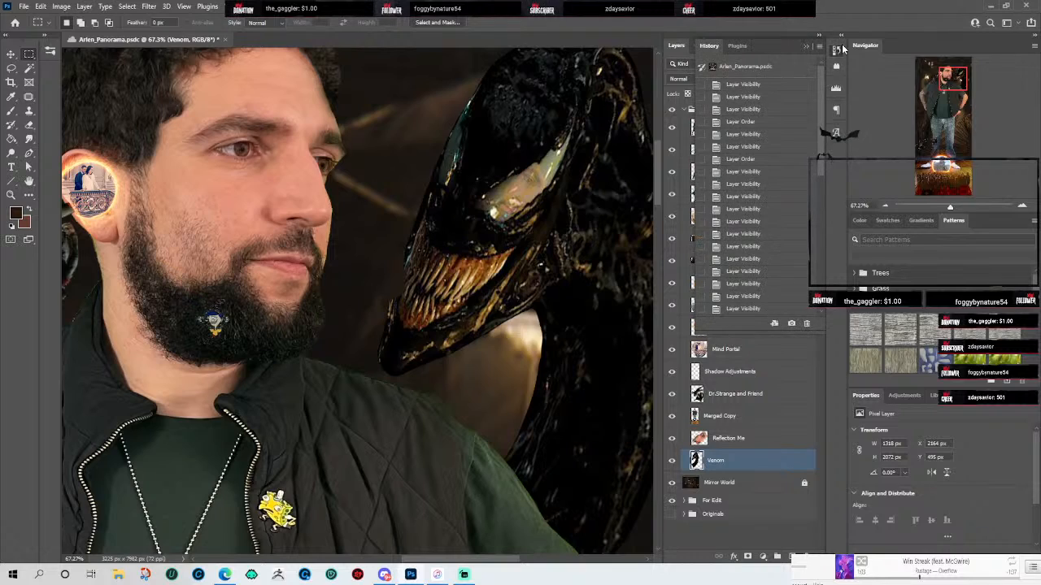
scroll(777, 195, down, 5)
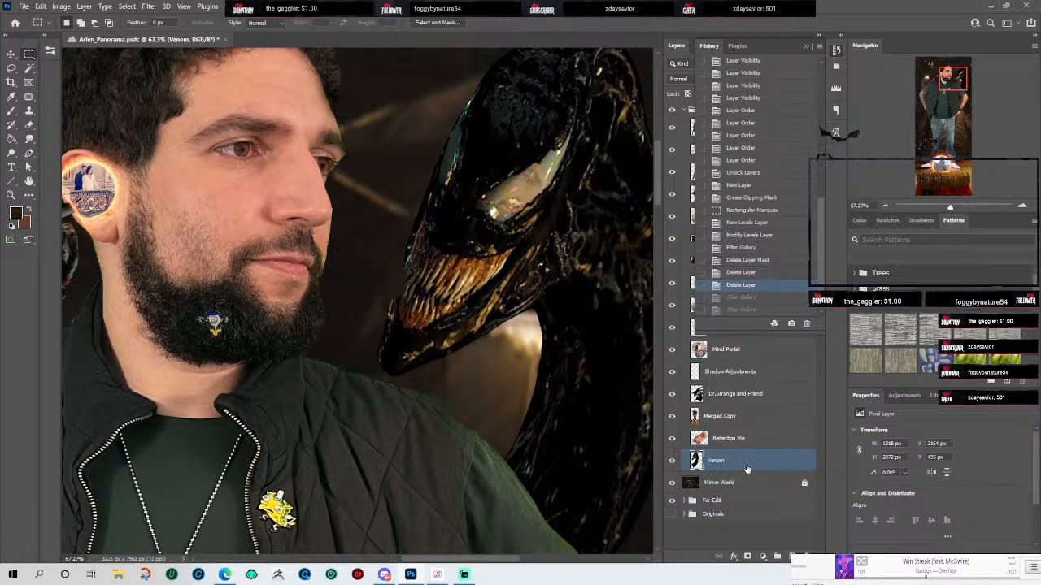
click(835, 50)
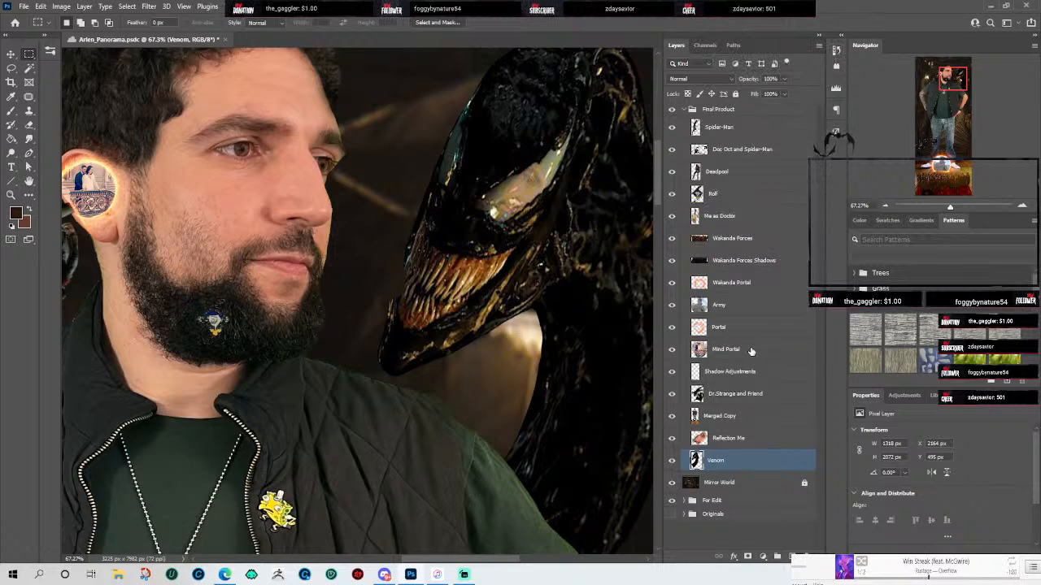
Step: Open the Filter Gallery for the Venom layer and set the Grain texture's intensity to 21
click(147, 7)
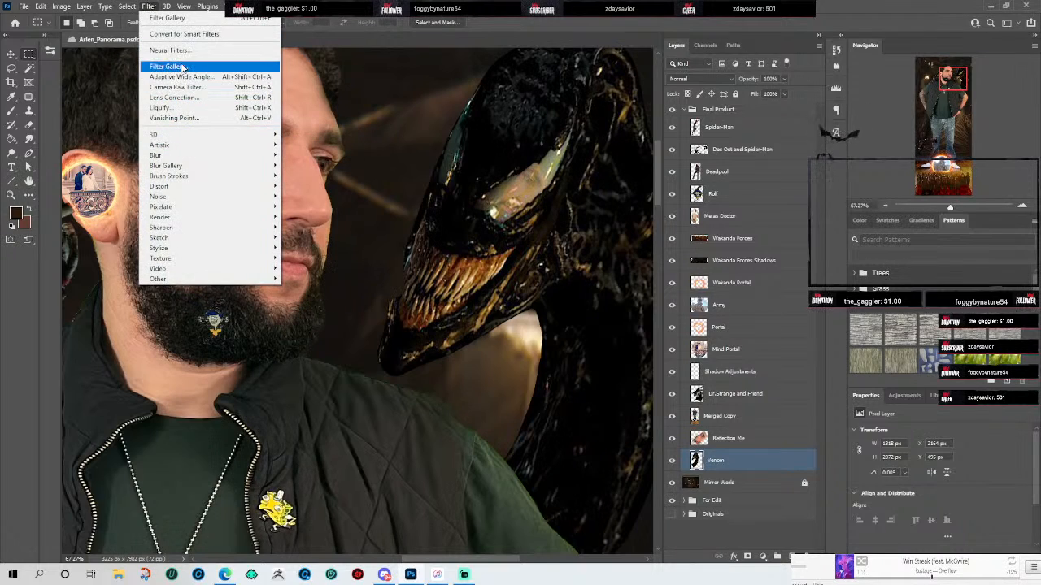
click(189, 68)
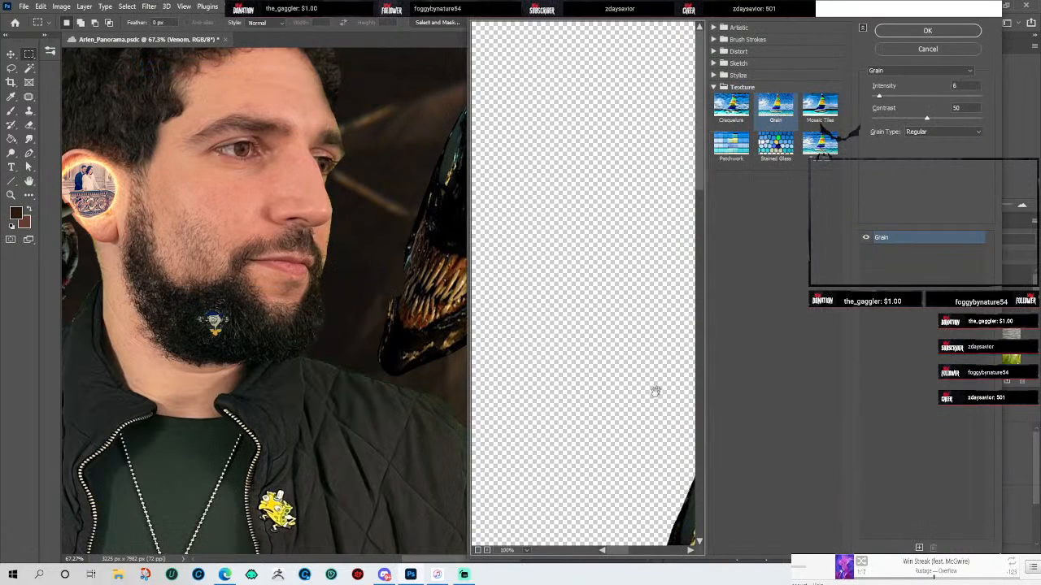
drag(615, 554, 635, 551)
scroll(641, 489, down, 2)
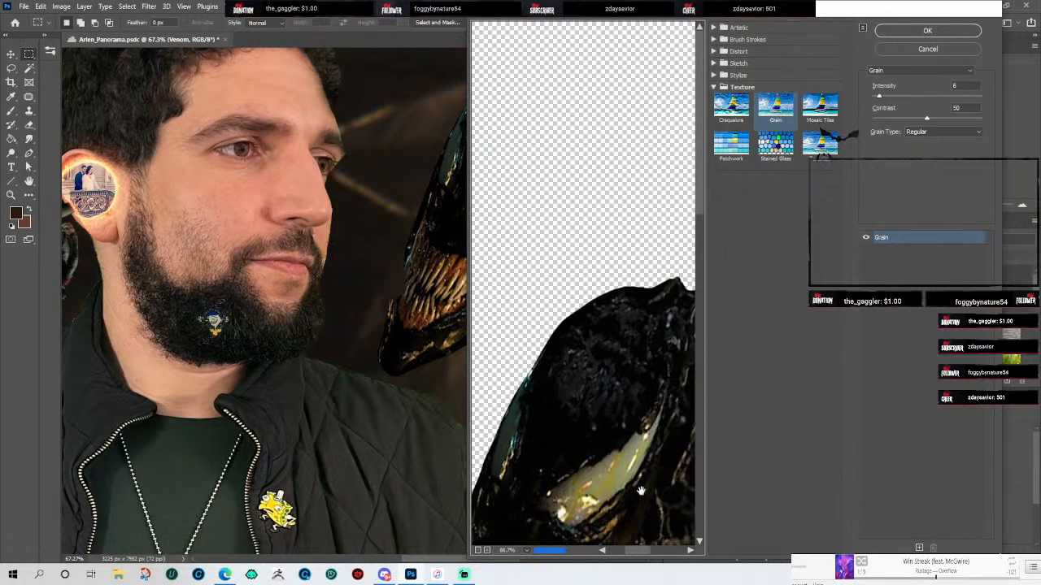
scroll(641, 488, down, 3)
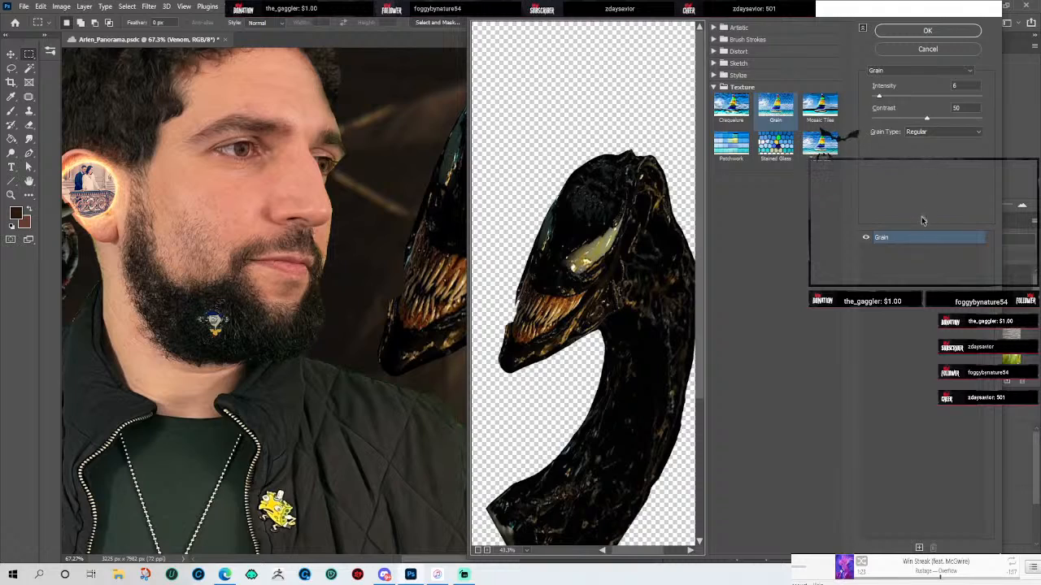
drag(877, 98, 895, 99)
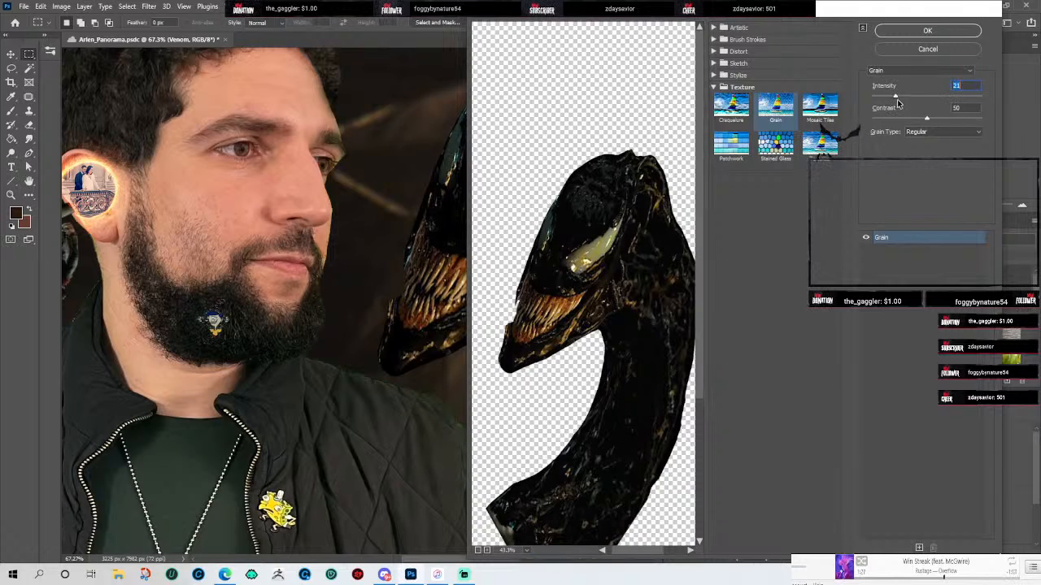
Step: Preview the grain on Venom's head, set its intensity to 20, apply it to the layer and check the result beside the portrait
scroll(532, 316, up, 2)
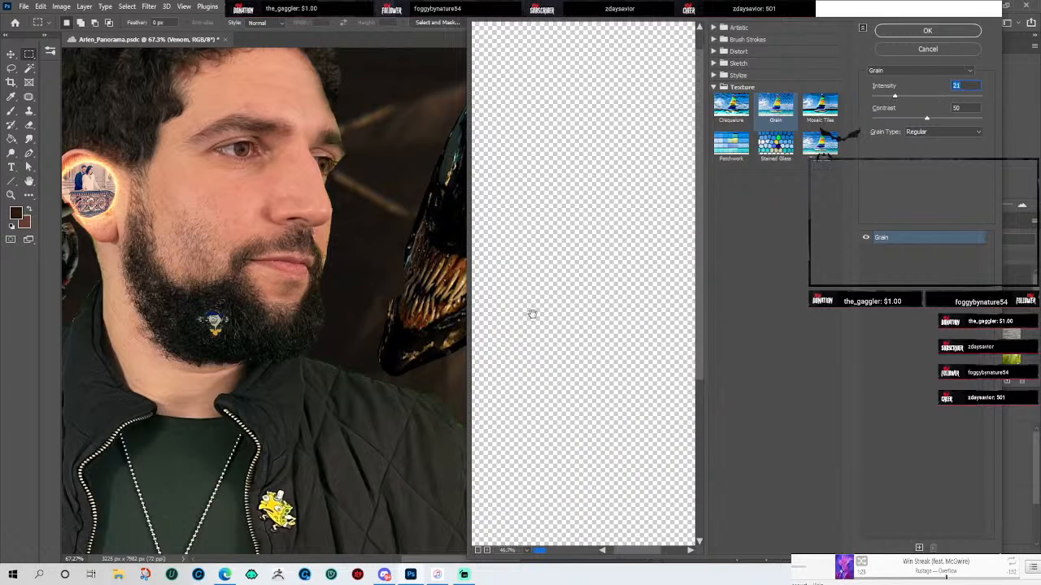
scroll(571, 311, up, 1)
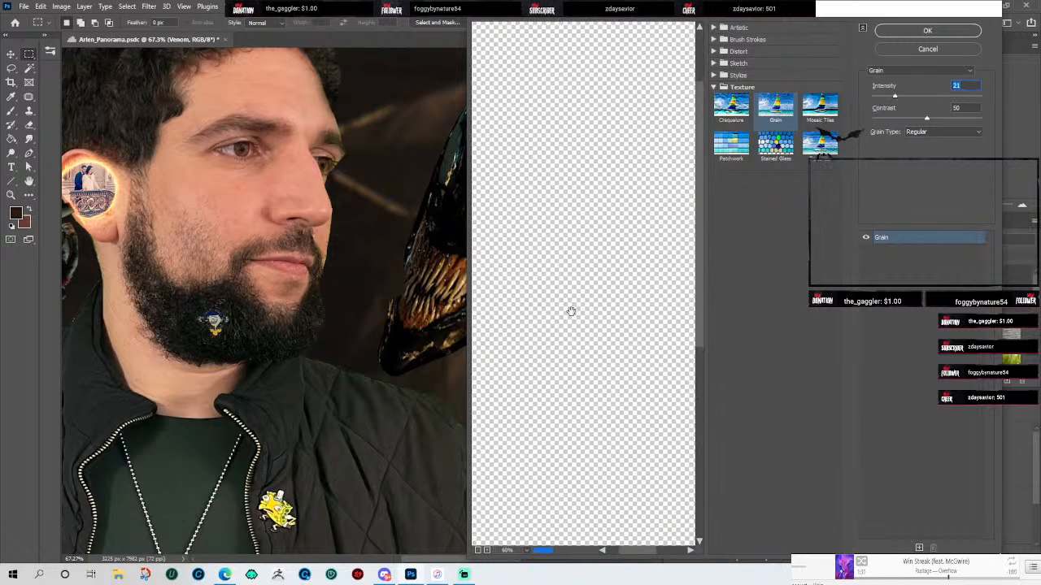
scroll(573, 311, up, 1)
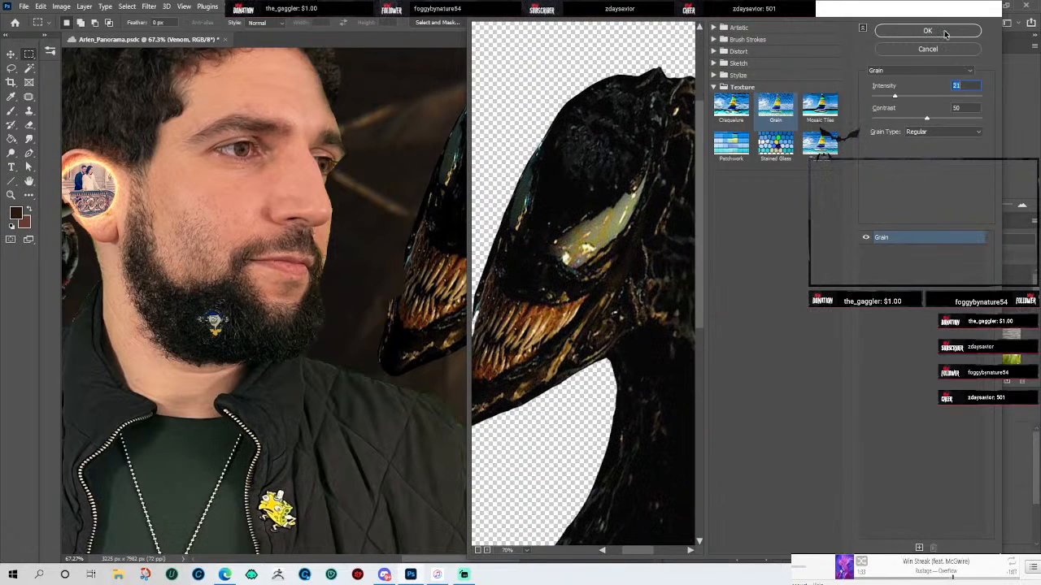
text(20)
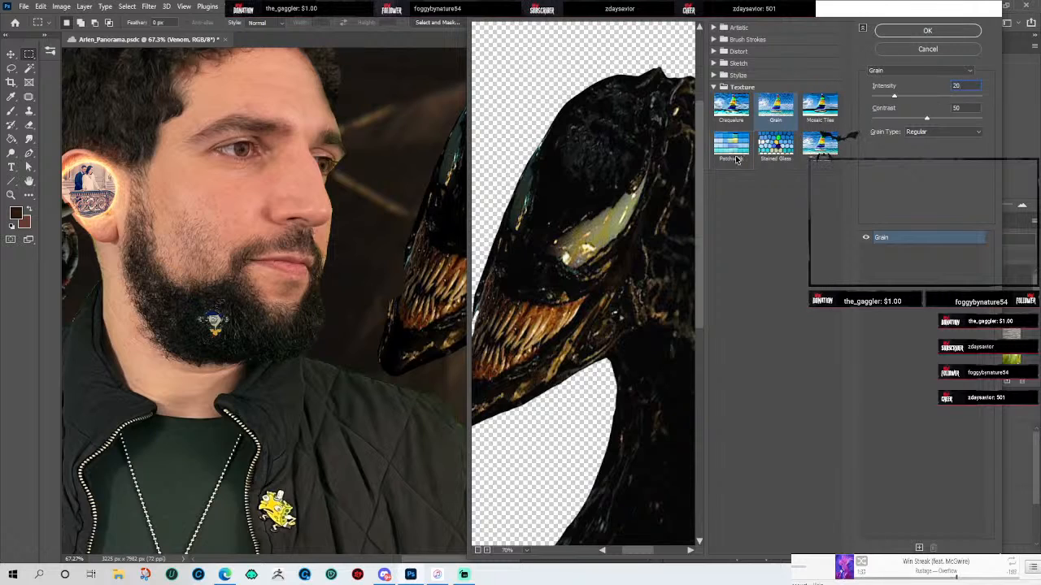
click(918, 29)
scroll(473, 256, down, 3)
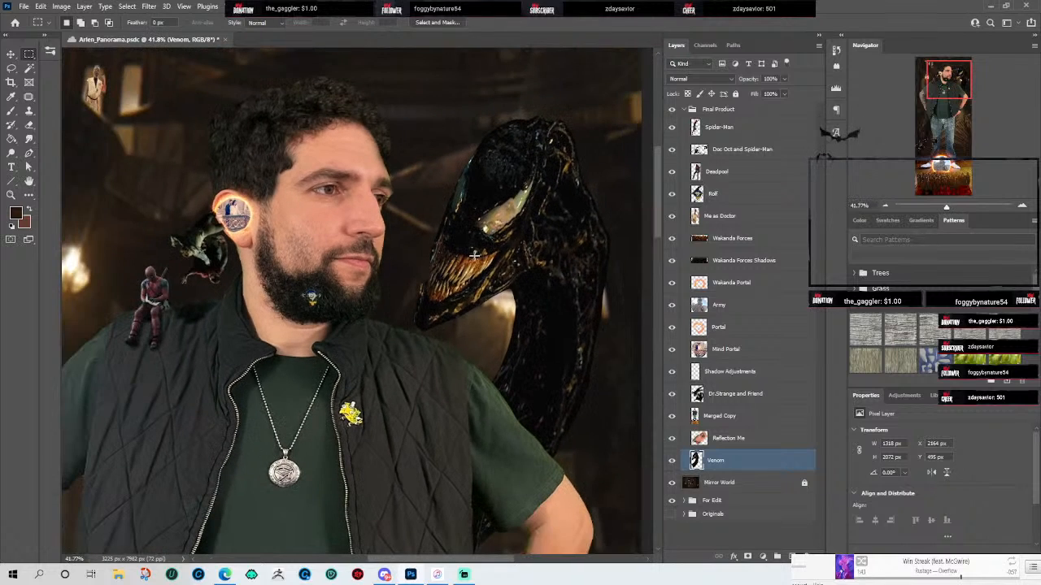
drag(549, 250, 574, 198)
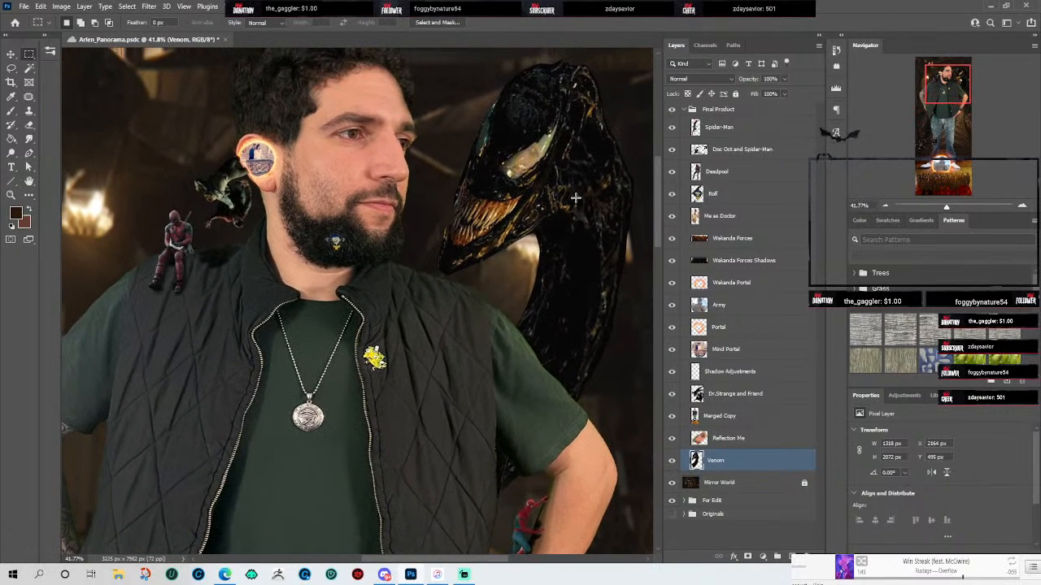
Step: Select the Reflection Me layer, switch to Merged Copy, and look up the command that repeats the last filter
click(719, 440)
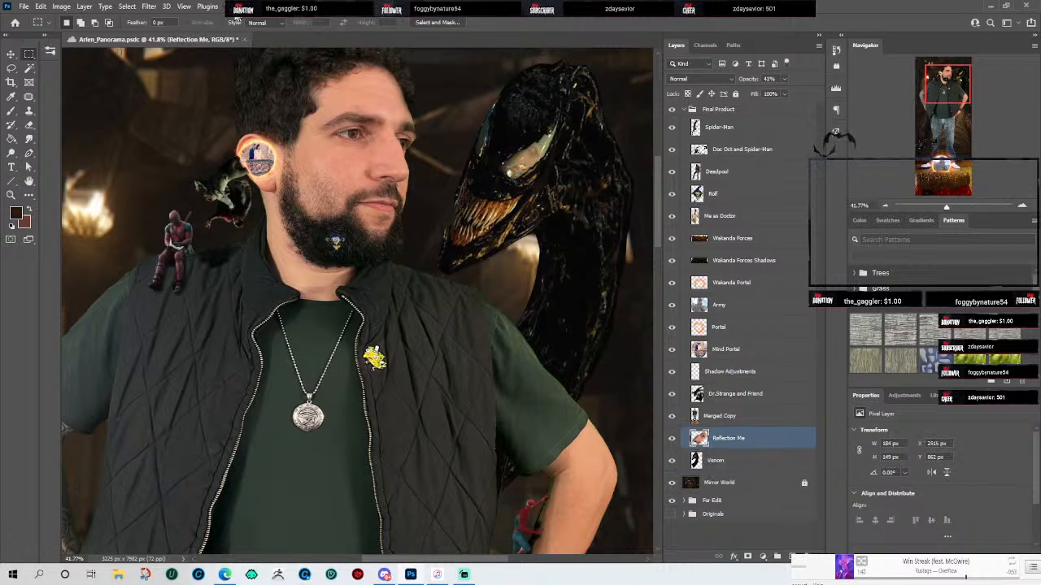
click(719, 417)
click(183, 6)
mouse_move(150, 6)
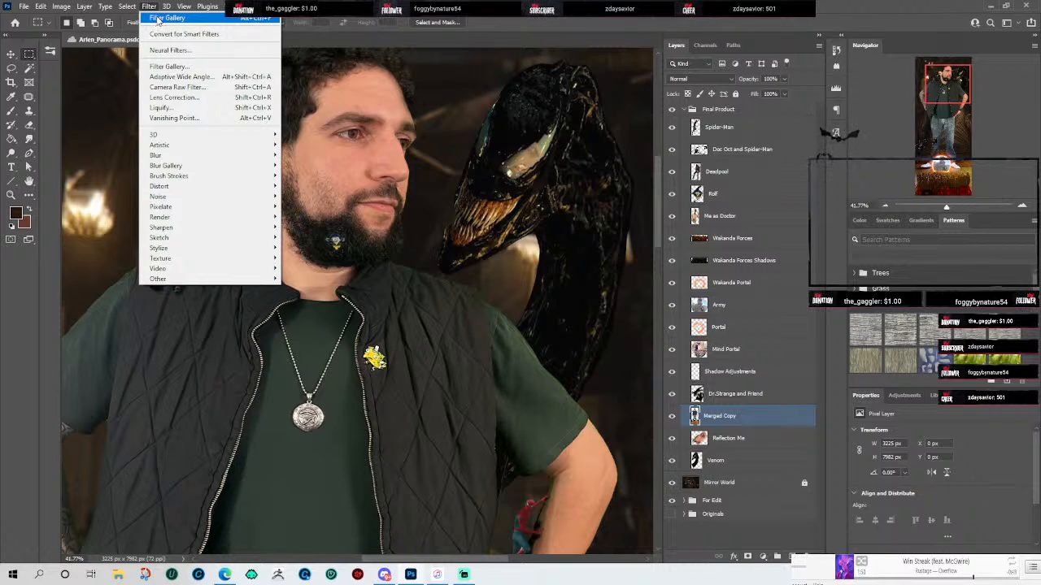
click(260, 7)
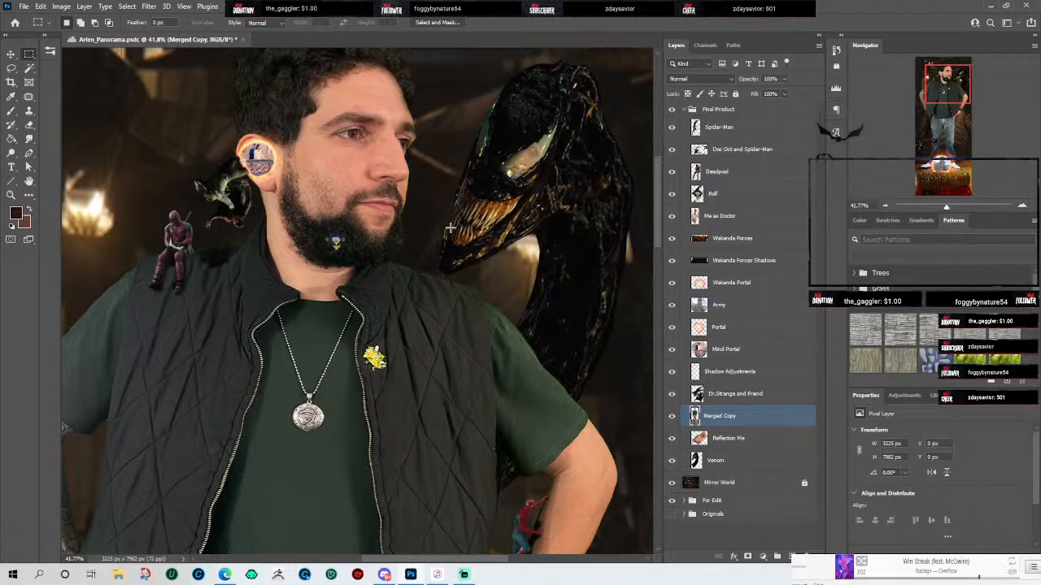
Step: Work through the Dr.Strange and Friend, Shadow Adjustments and Mind Portal layers, ending on Mind Portal, to repeat the last Grain filter
click(750, 396)
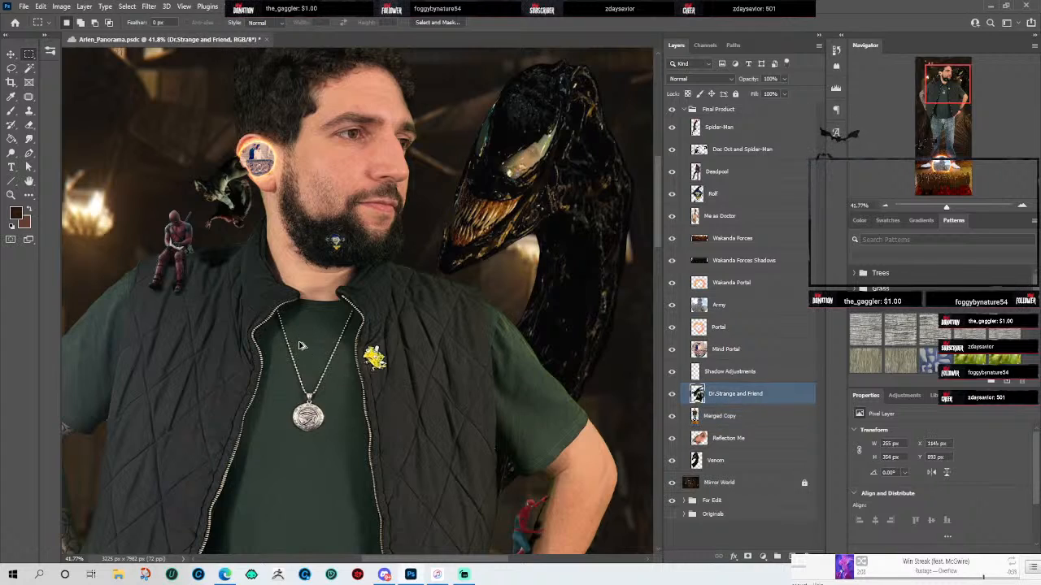
click(734, 374)
click(742, 351)
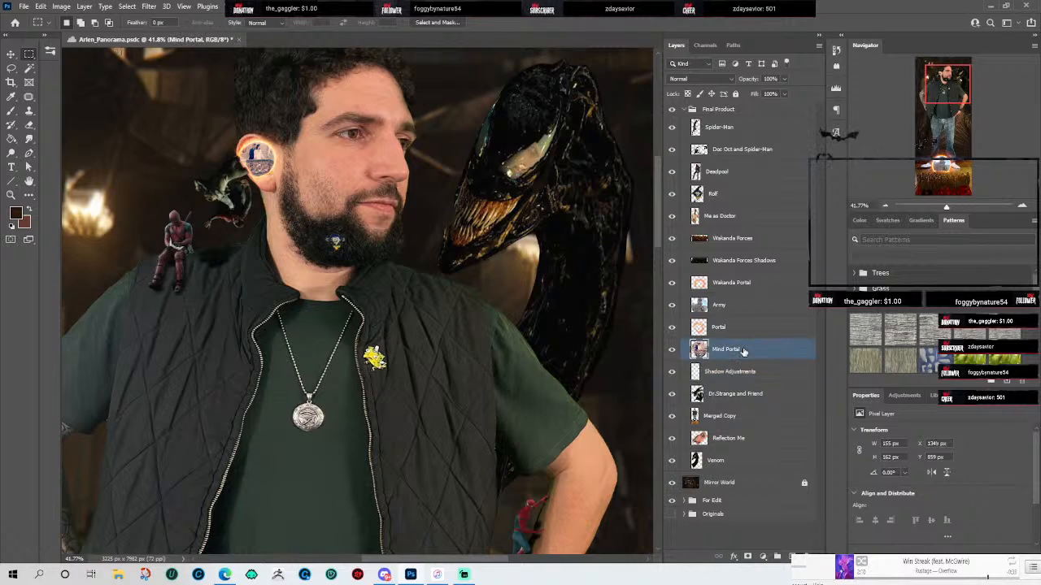
click(750, 374)
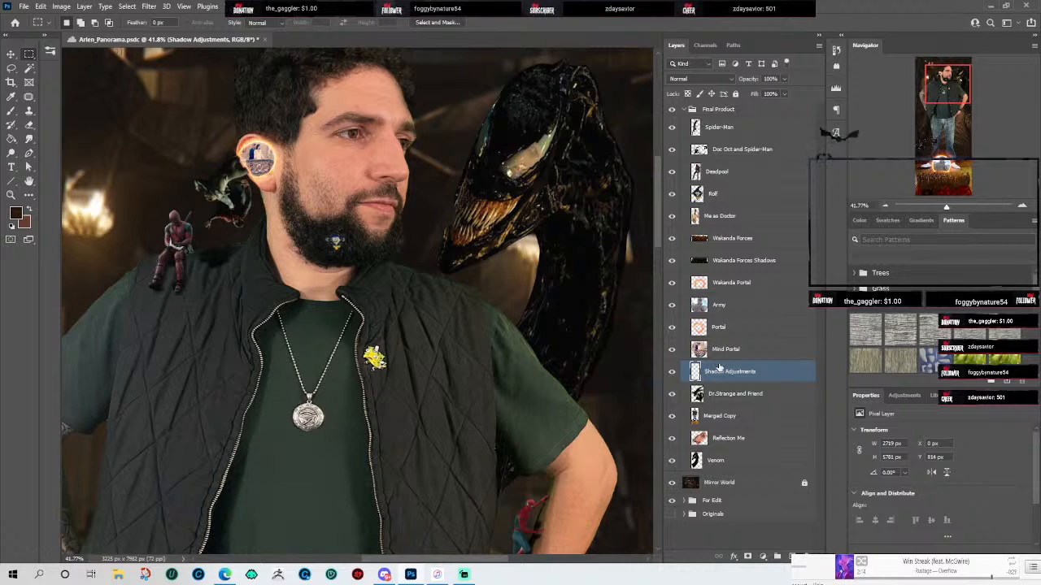
click(730, 355)
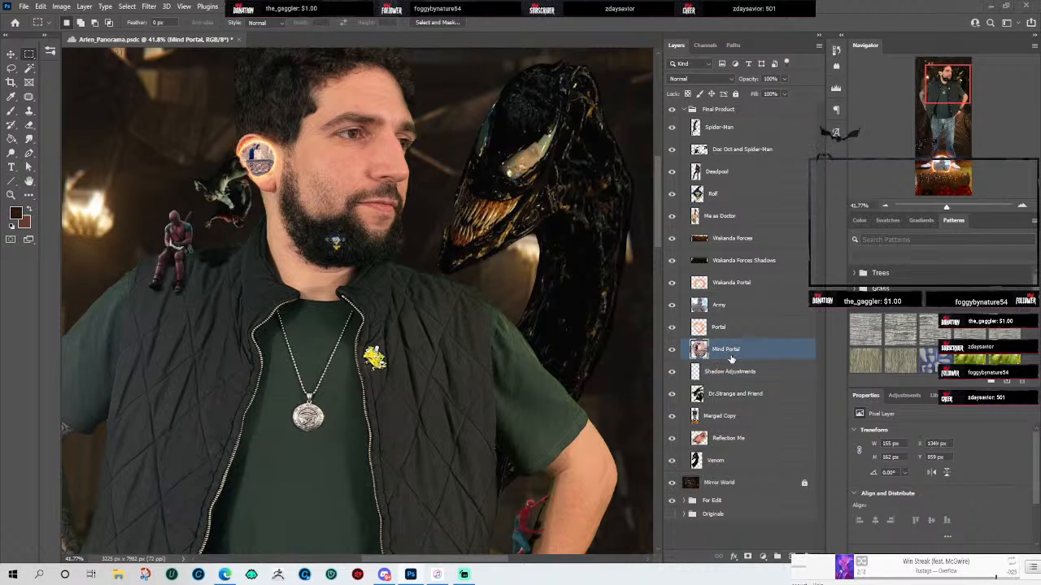
Step: Check the ear portal up close, then select the Portal and Army layers in turn to repeat the Grain filter
scroll(252, 127, up, 5)
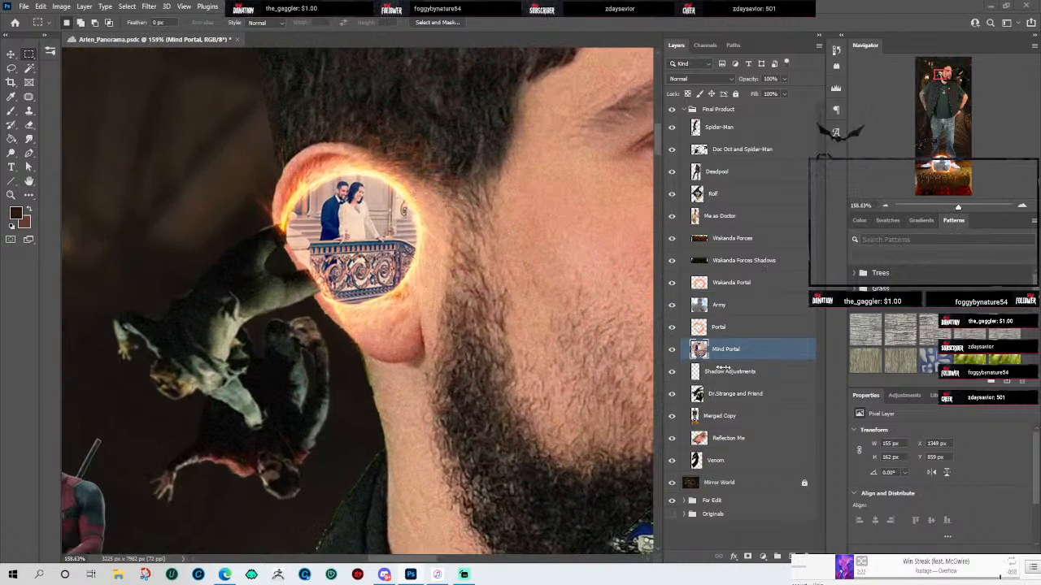
click(719, 328)
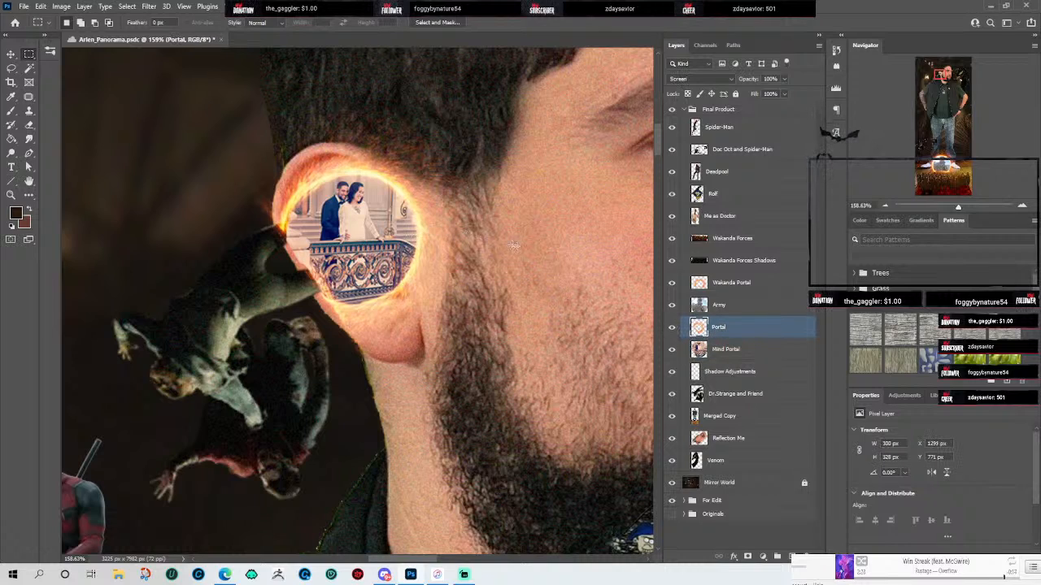
click(720, 306)
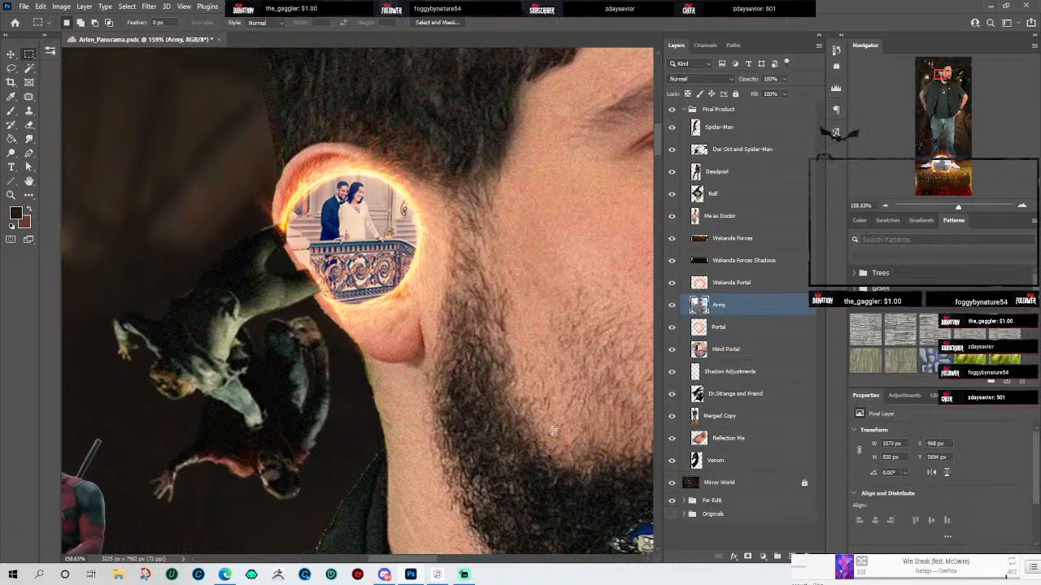
Step: Examine the grain on the Army picture, the portal's edge, the jeans and the background, then review the whole composite
drag(530, 434, 336, 180)
drag(455, 455, 260, 130)
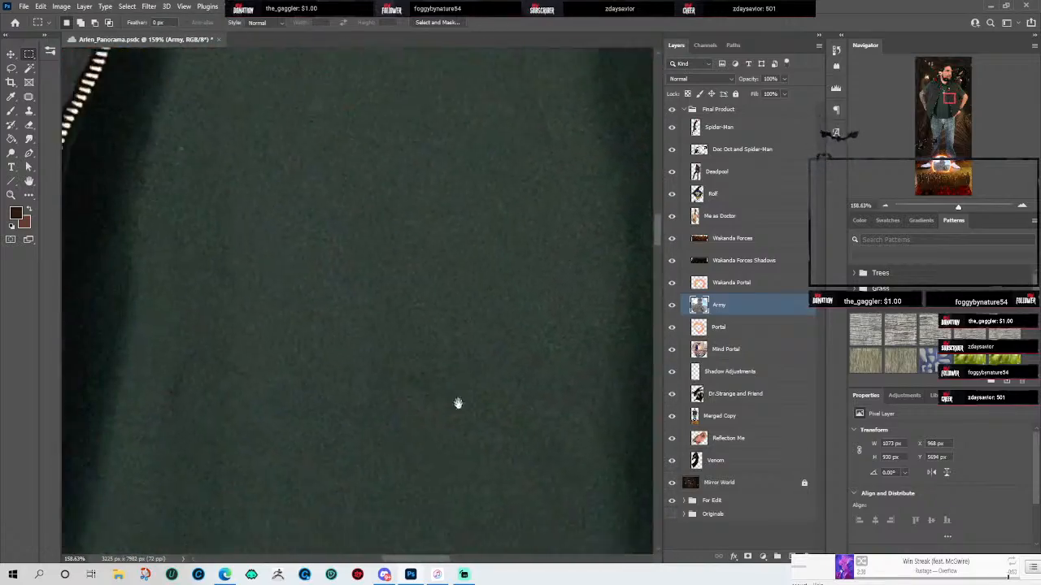
drag(456, 397, 467, 77)
drag(455, 423, 427, 167)
drag(390, 488, 457, 98)
drag(456, 488, 407, 122)
drag(536, 528, 710, 118)
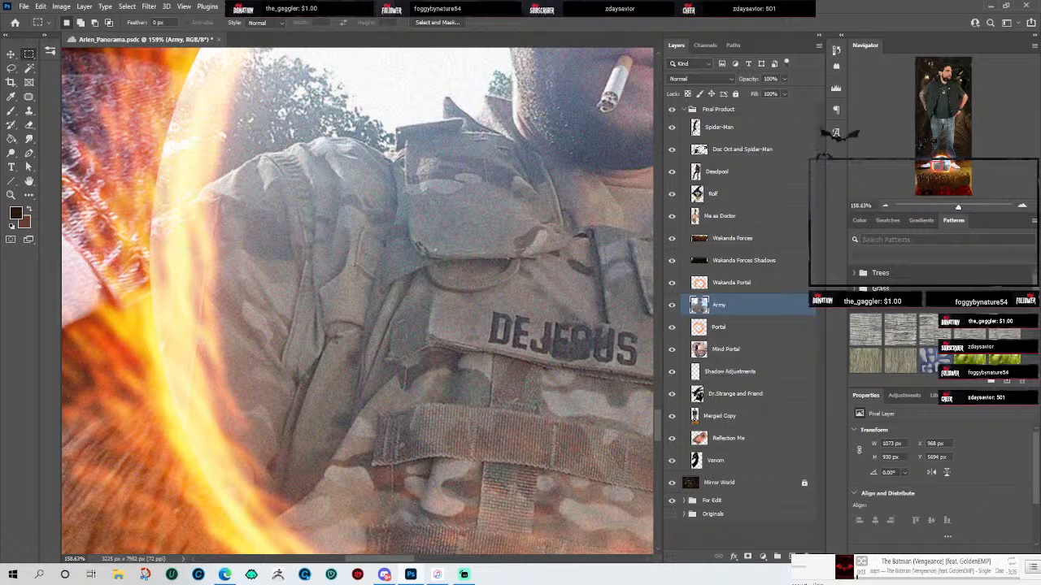
scroll(457, 252, down, 10)
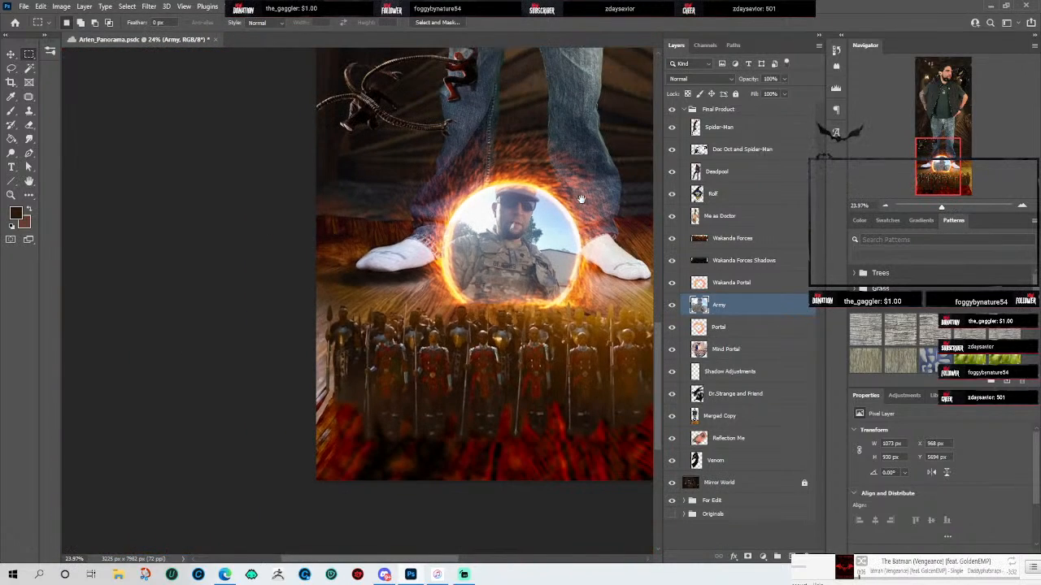
drag(581, 199, 427, 398)
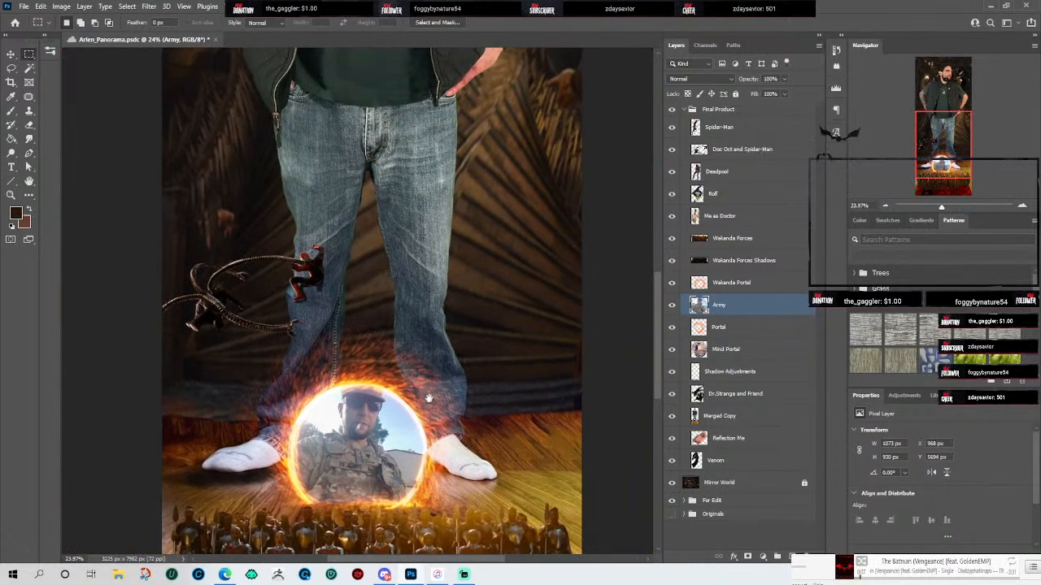
scroll(372, 440, up, 12)
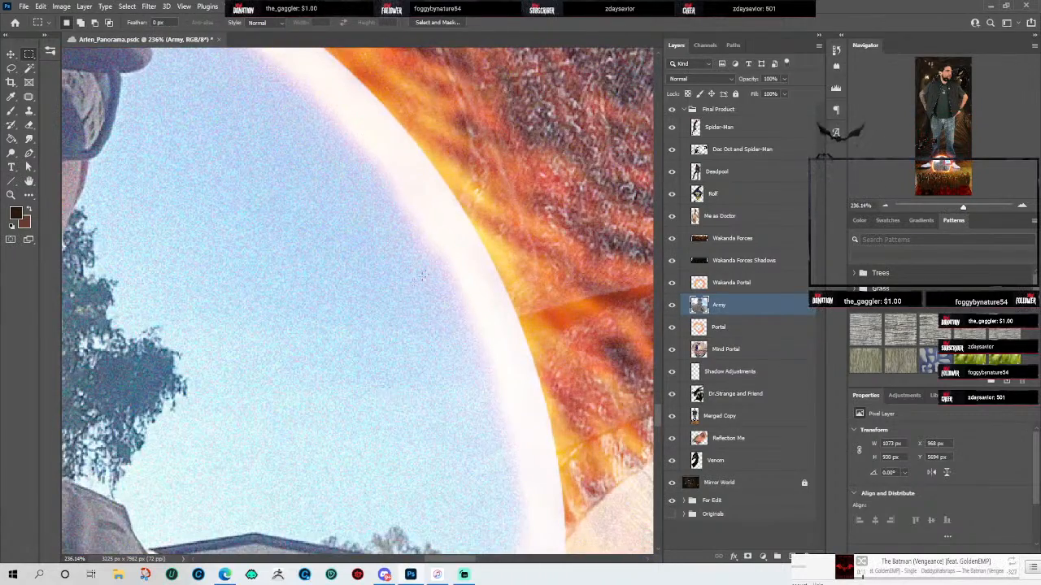
drag(545, 174, 281, 397)
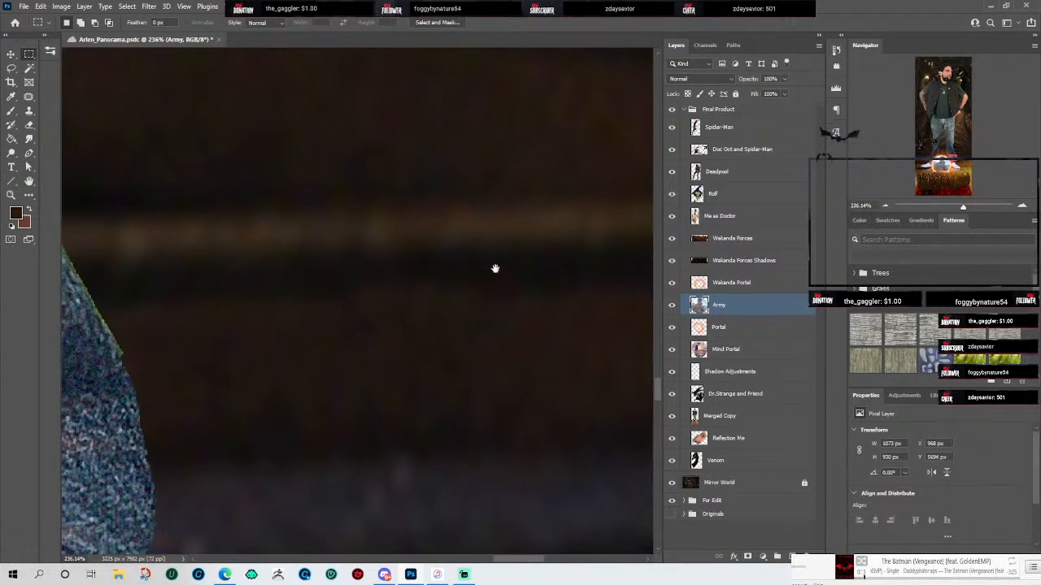
scroll(529, 244, down, 18)
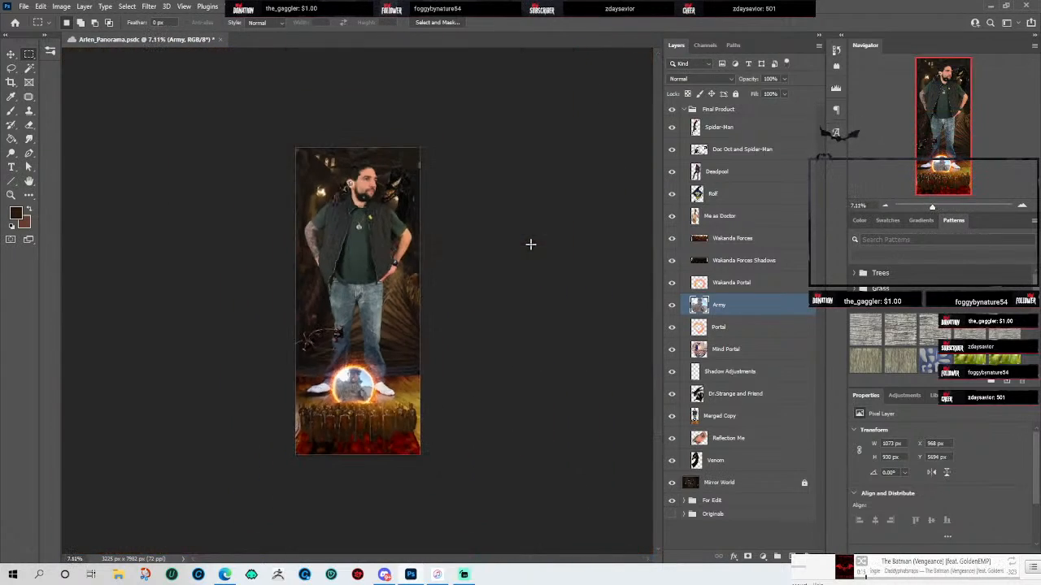
scroll(407, 280, up, 3)
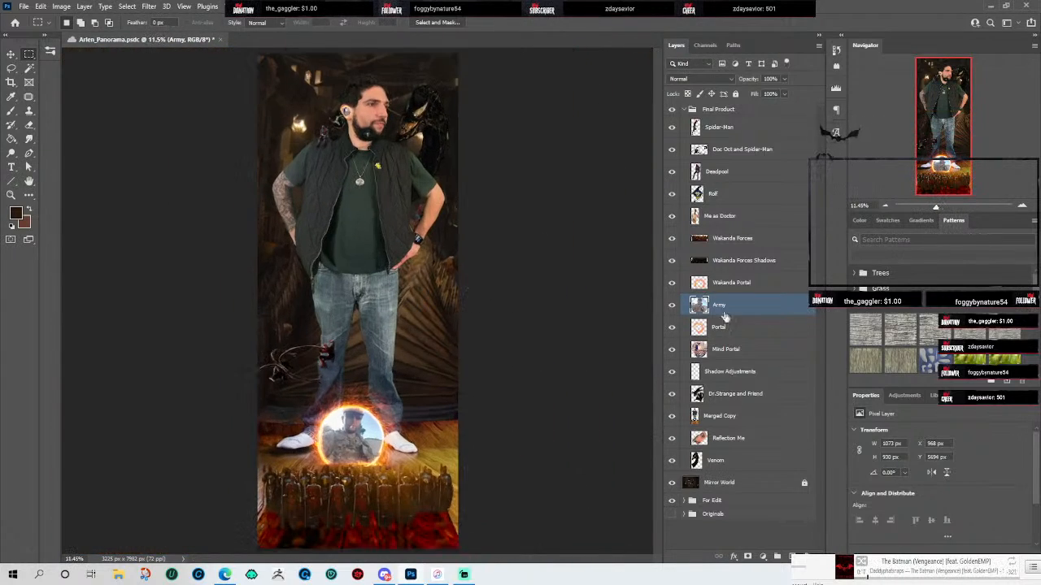
Step: Work through the Wakanda Portal, Wakanda Forces Shadows and Wakanda Forces layers for the Grain filter and check the warriors up close
click(746, 282)
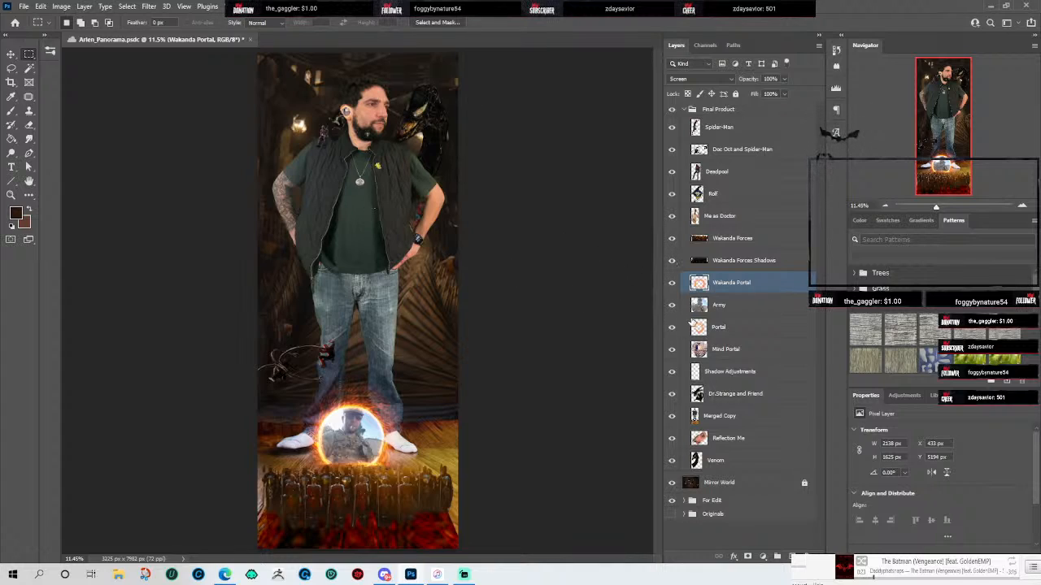
click(751, 262)
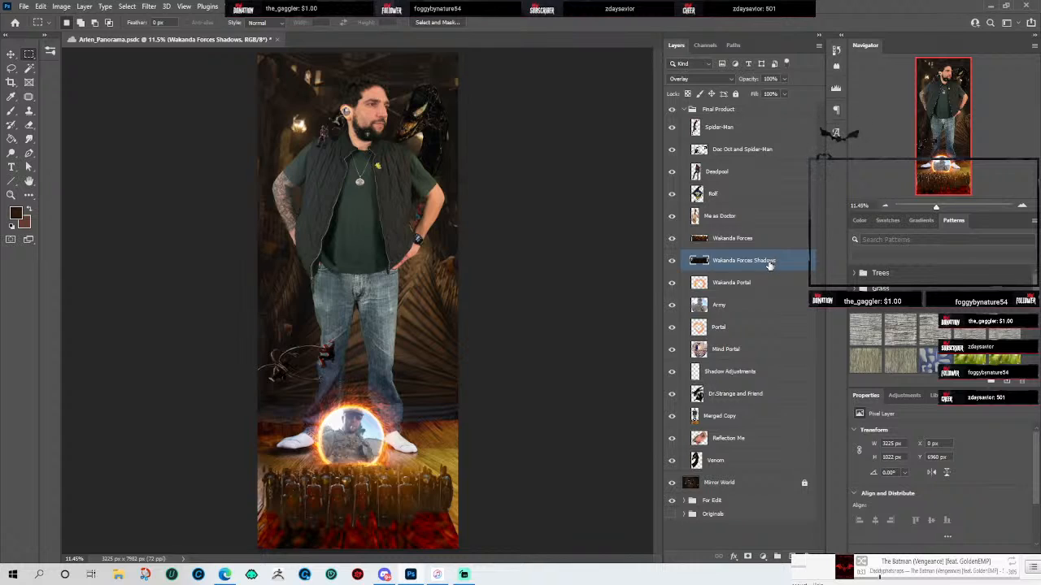
click(724, 237)
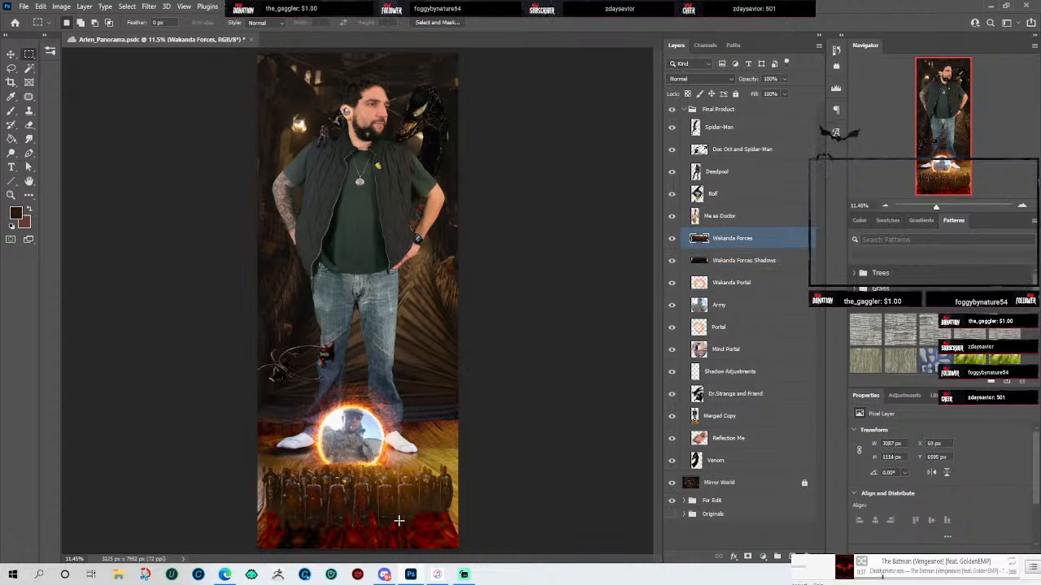
scroll(399, 523, up, 5)
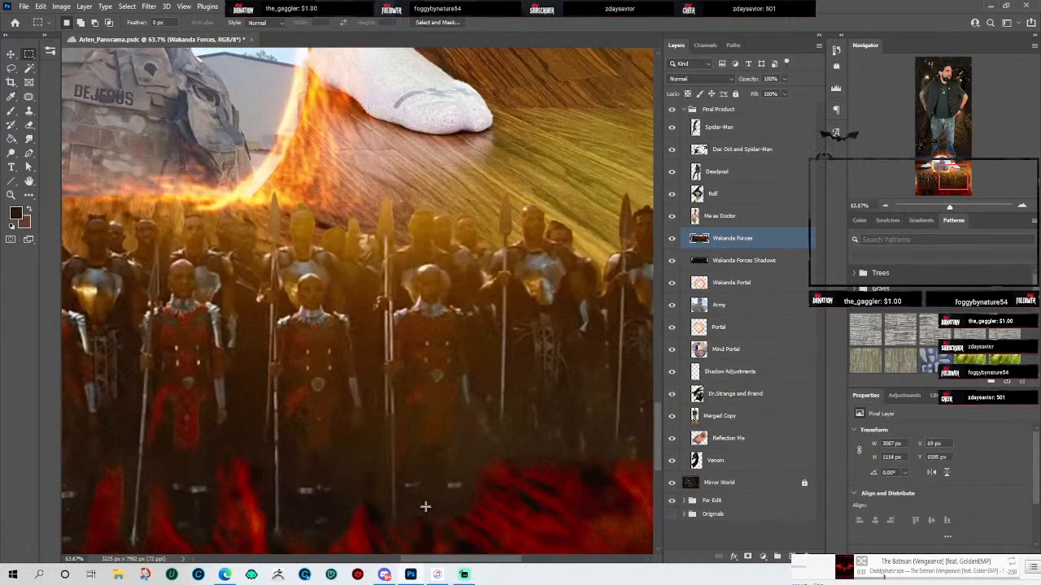
scroll(425, 506, down, 3)
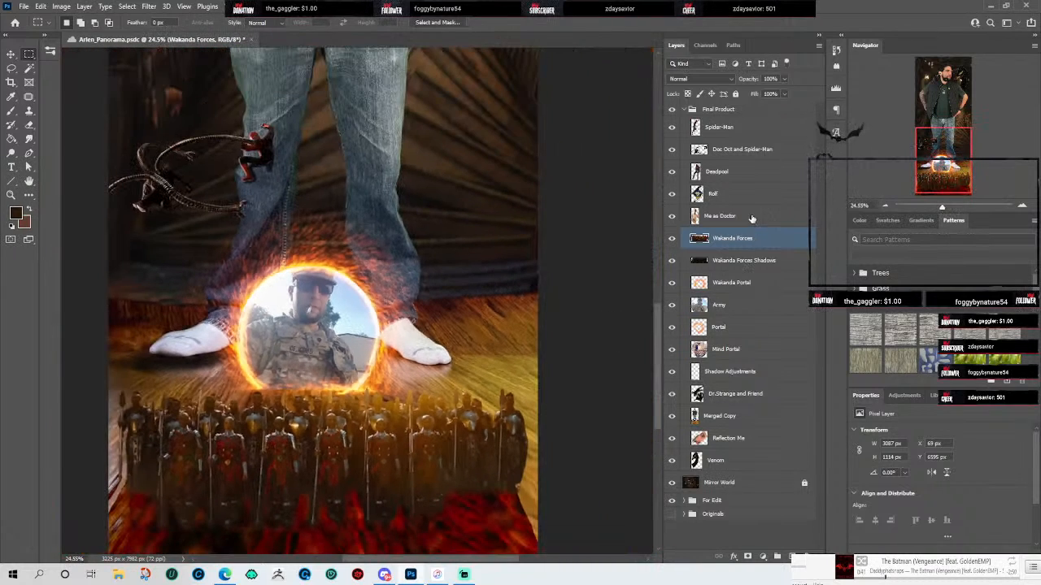
Step: Select the Me as Doctor, Rolf and Deadpool layers one after another to repeat the Grain filter on each
click(752, 217)
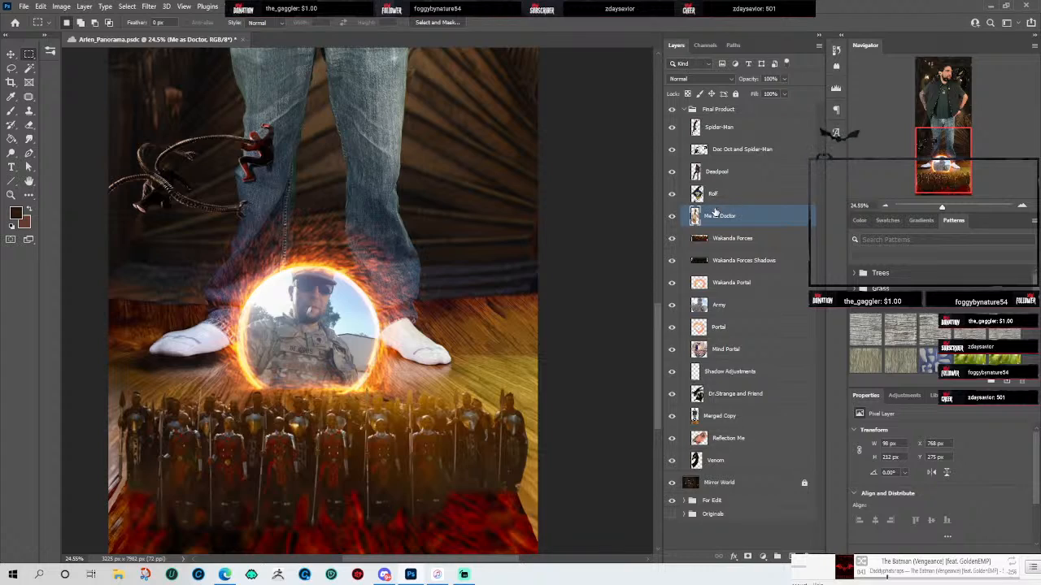
click(724, 199)
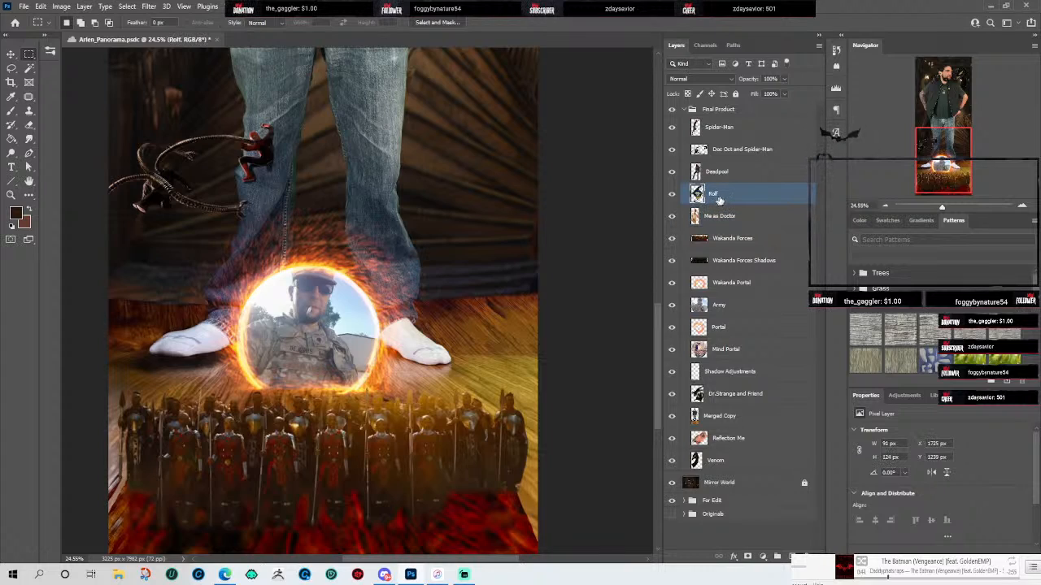
click(734, 178)
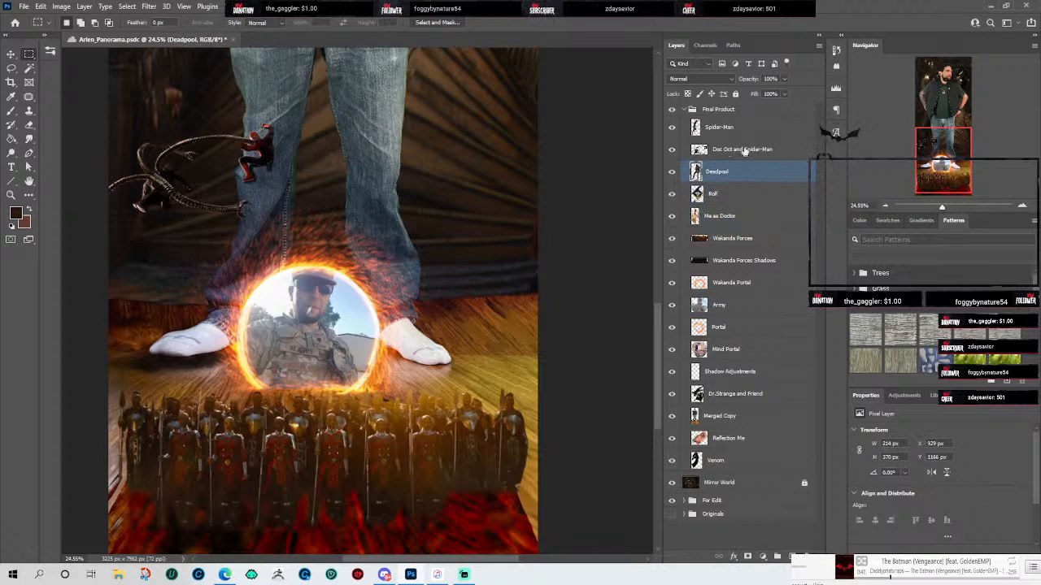
Step: Examine the Doc Oct and Spider-Man, Spider-Man and doctor figures placed across the composite
click(744, 150)
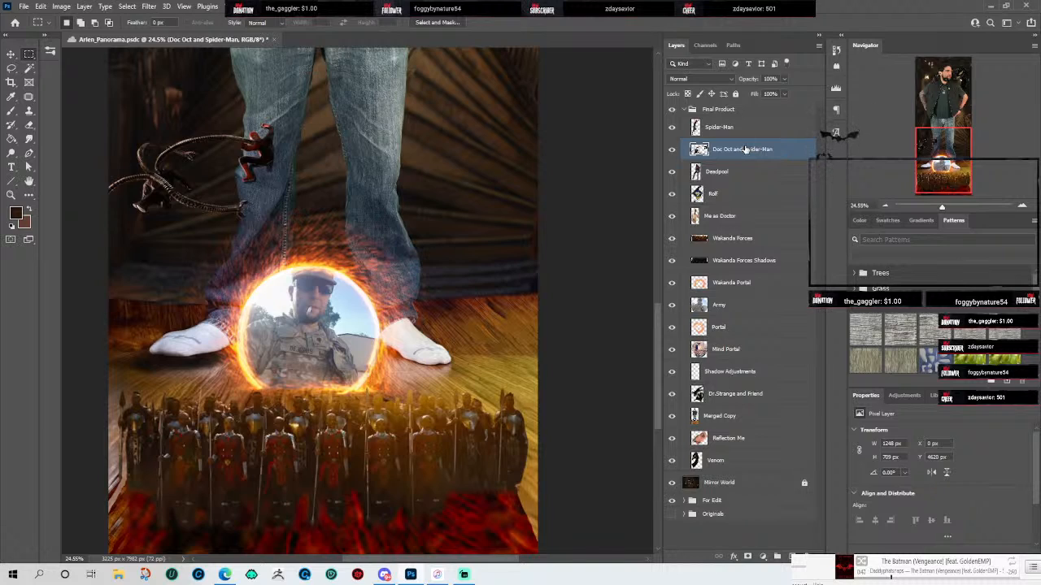
click(755, 128)
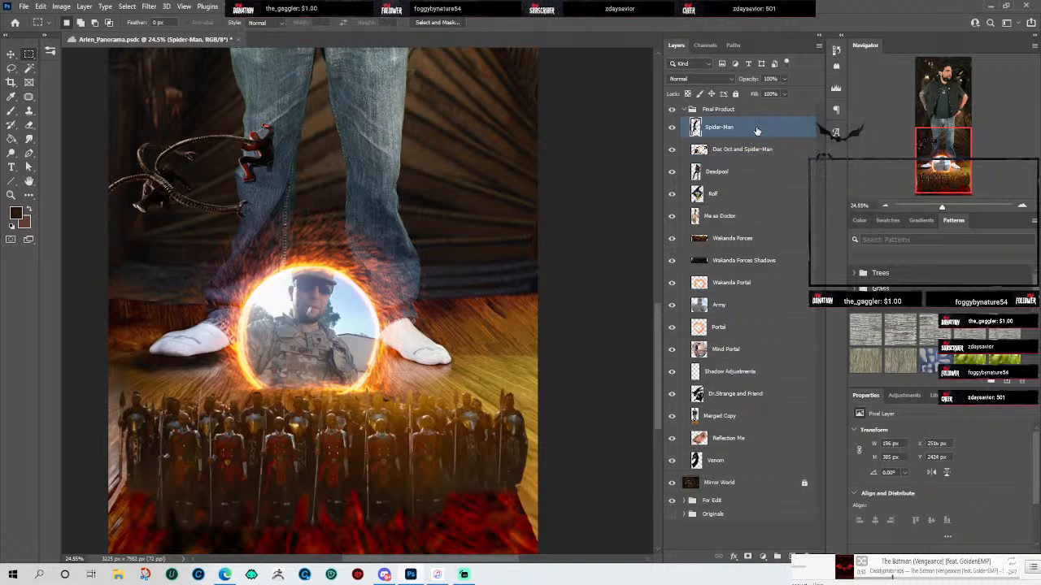
scroll(187, 167, up, 5)
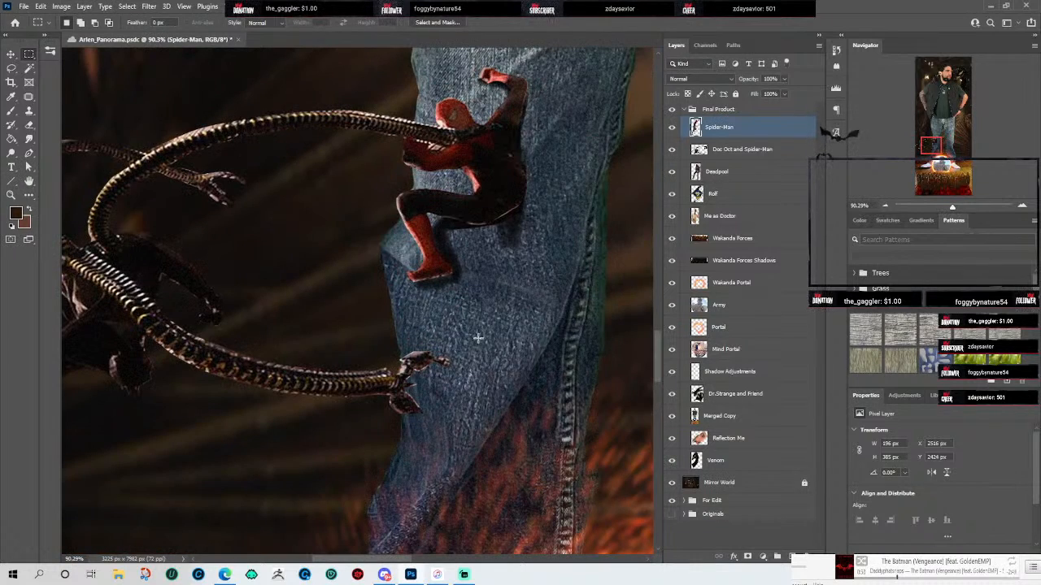
drag(538, 297, 627, 446)
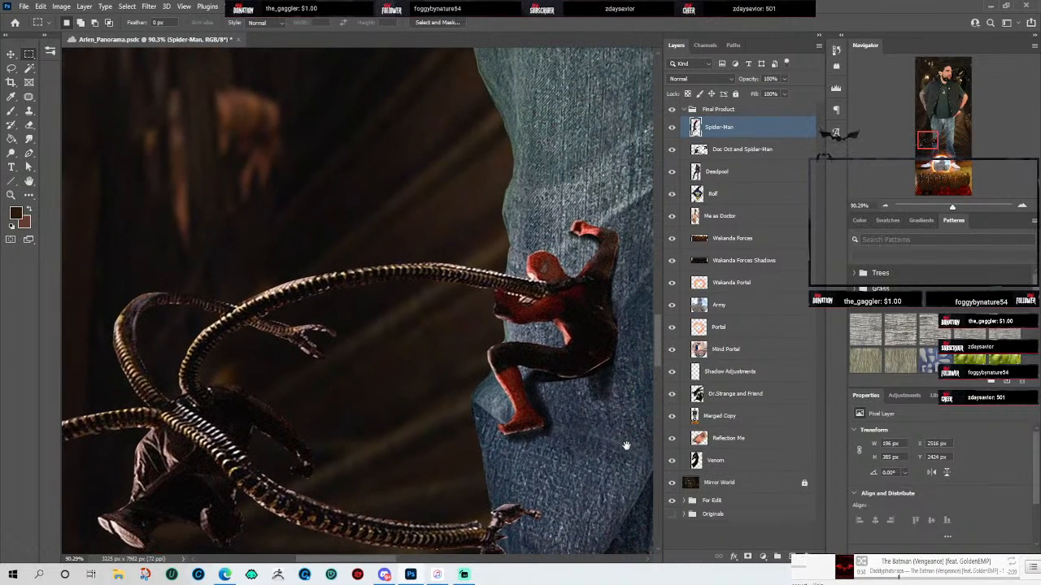
drag(470, 292, 317, 580)
drag(561, 89, 448, 109)
scroll(424, 232, up, 10)
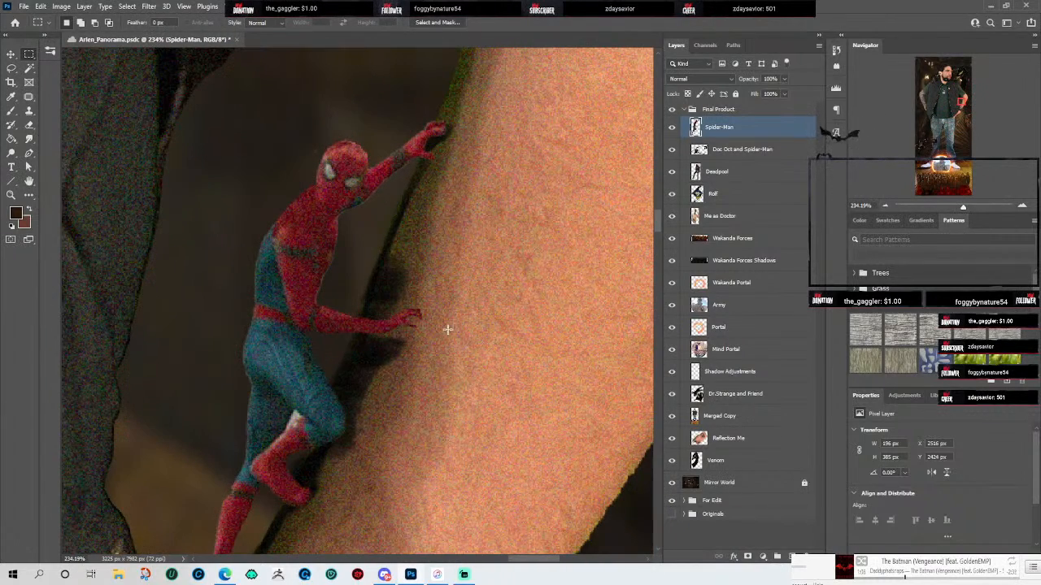
scroll(415, 354, down, 15)
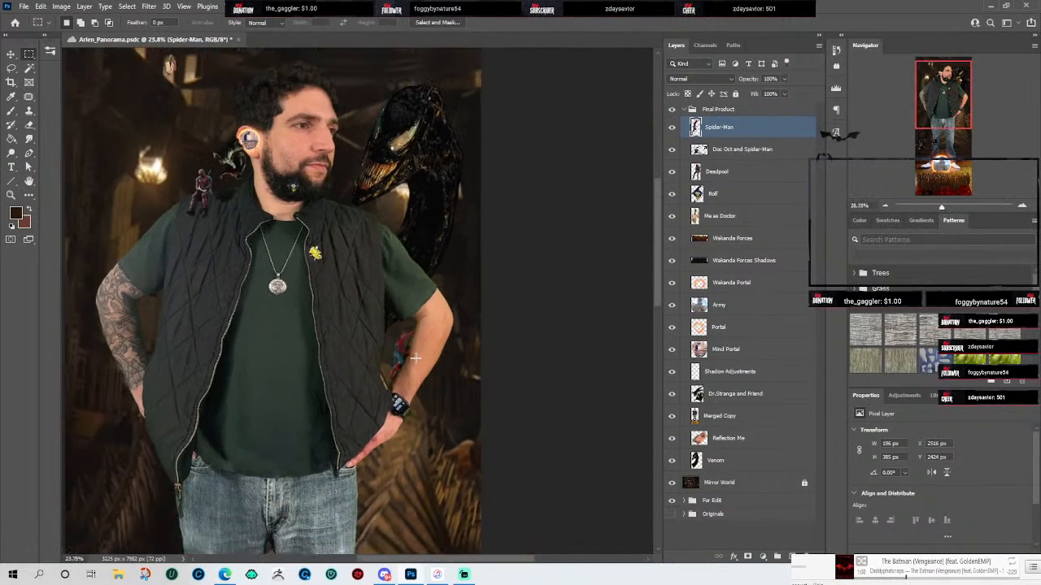
scroll(416, 358, down, 2)
drag(298, 216, 399, 316)
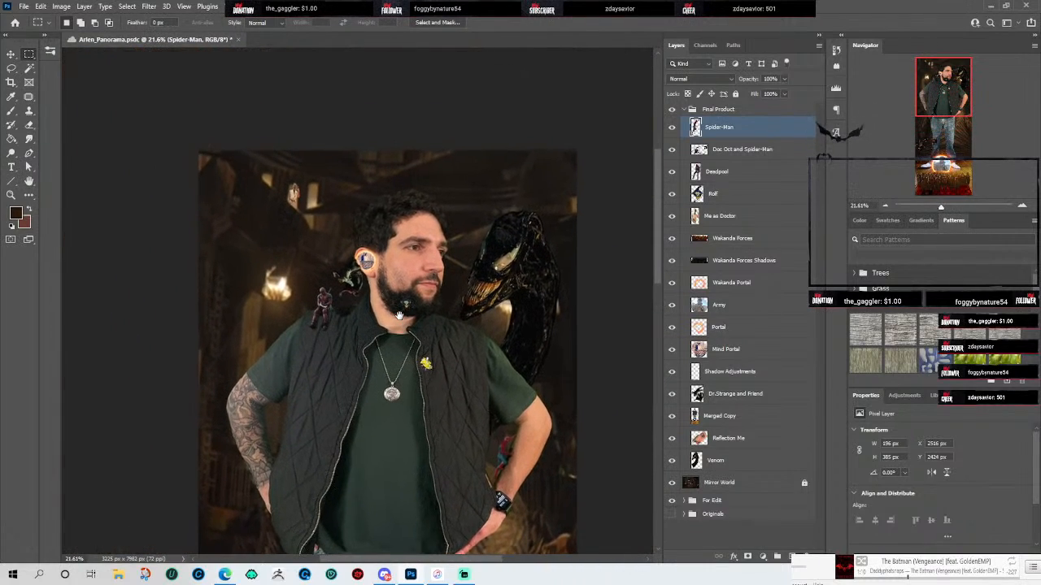
scroll(325, 220, up, 13)
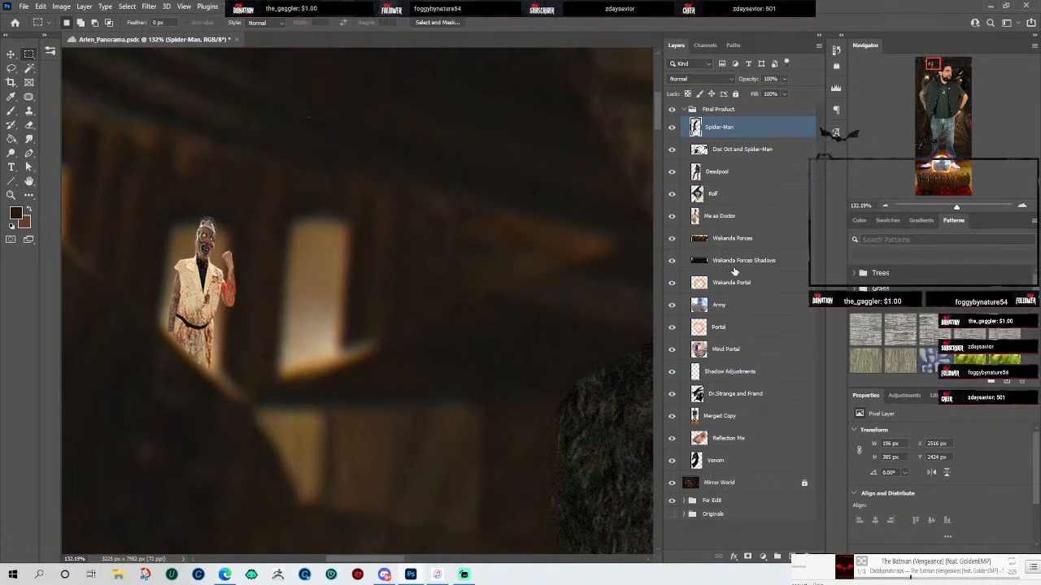
Step: Add a dark red Outer Glow to the Me as Doctor layer and reduce the glow's opacity to 16%
click(739, 219)
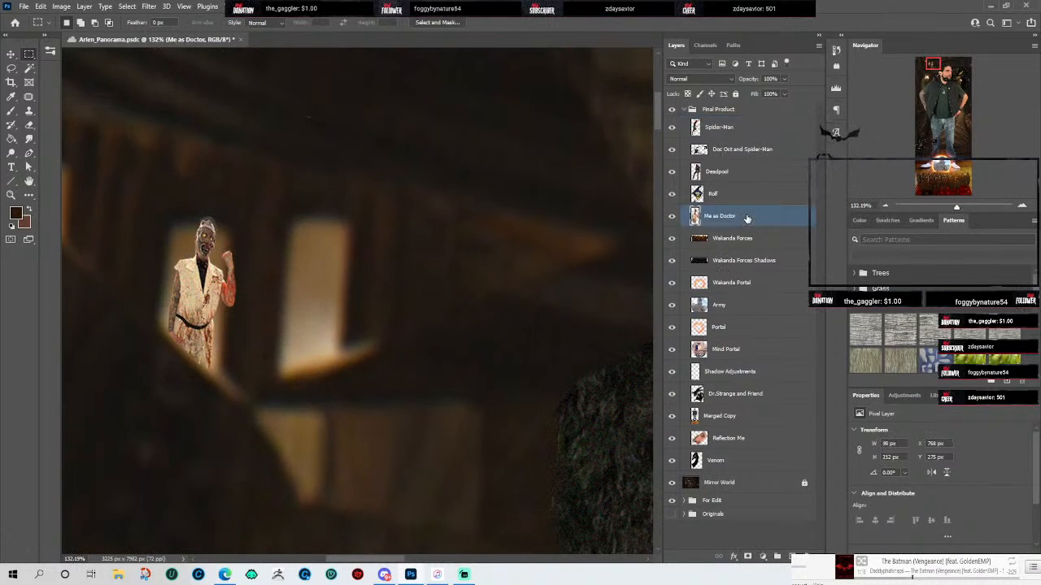
double_click(748, 219)
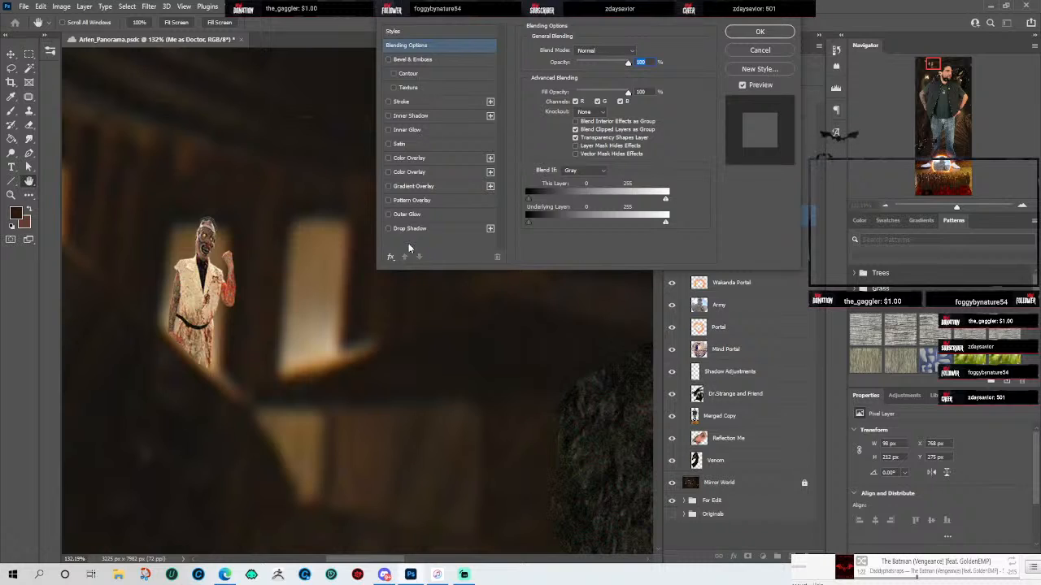
click(408, 213)
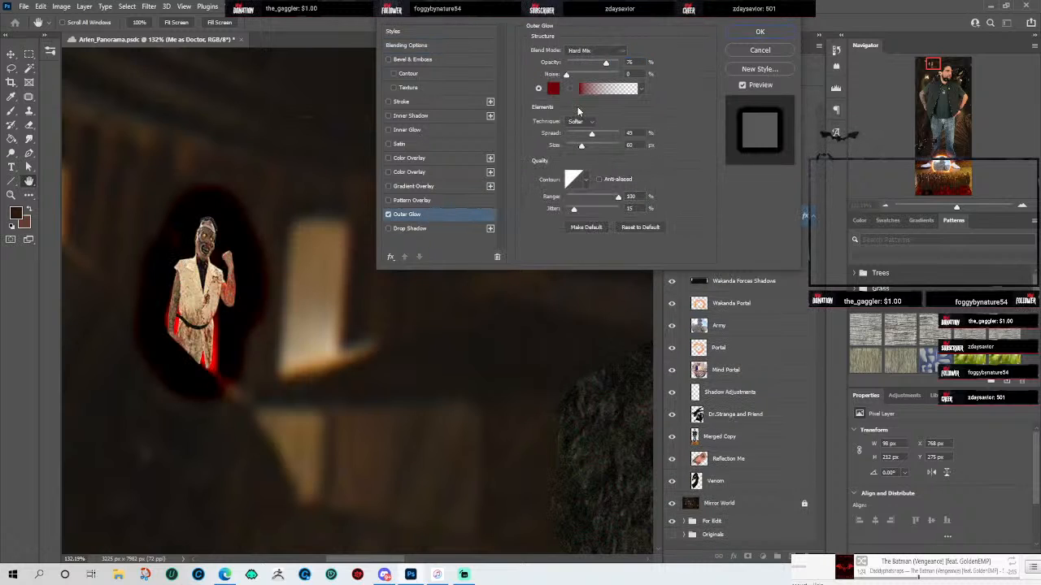
drag(603, 64, 574, 64)
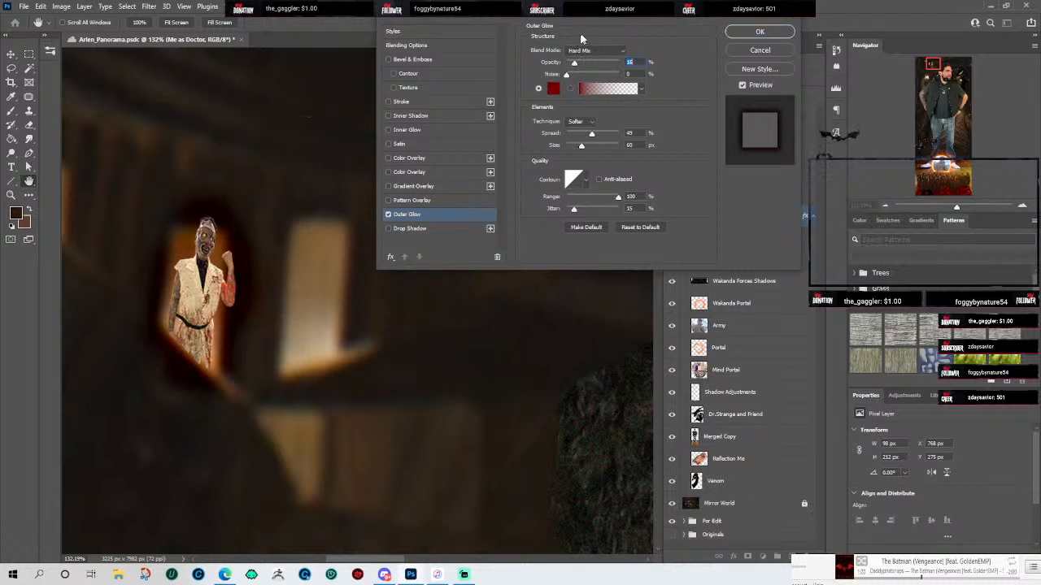
Step: Set the outer glow's blend mode to Hard Light, its opacity to 55% and its technique to Precise
click(600, 50)
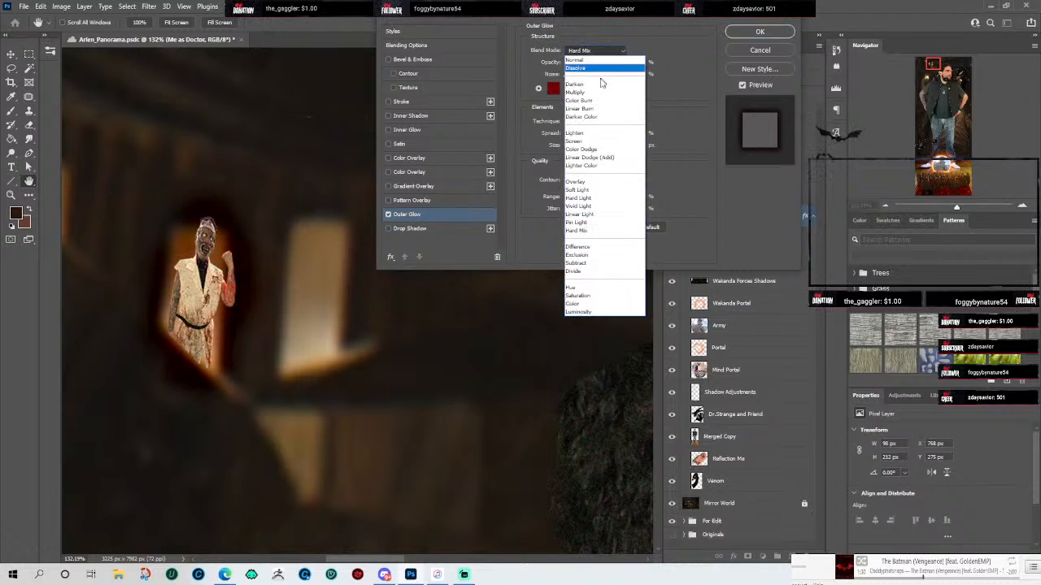
click(594, 141)
drag(574, 63, 590, 73)
click(597, 51)
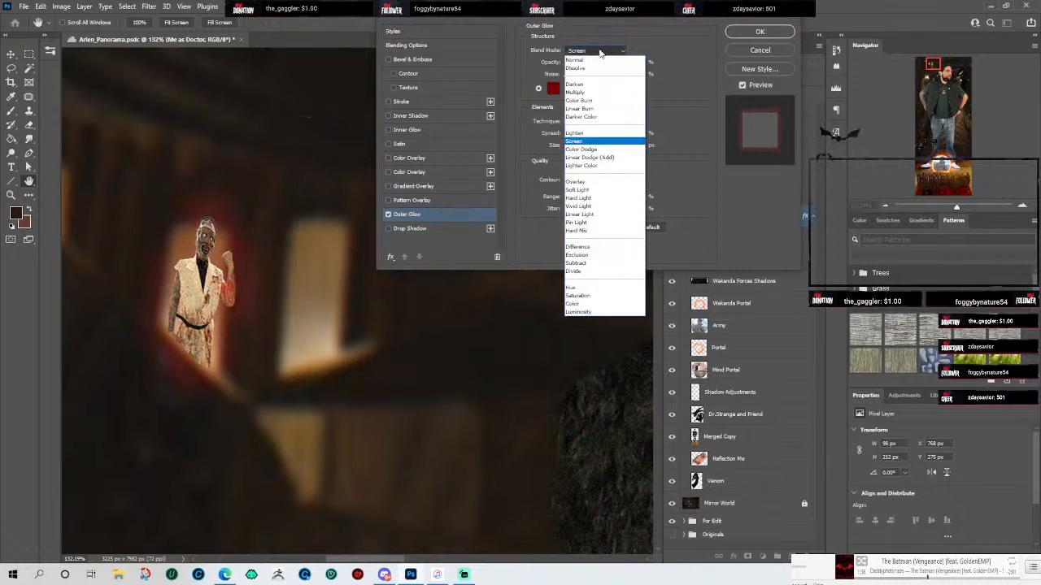
click(606, 200)
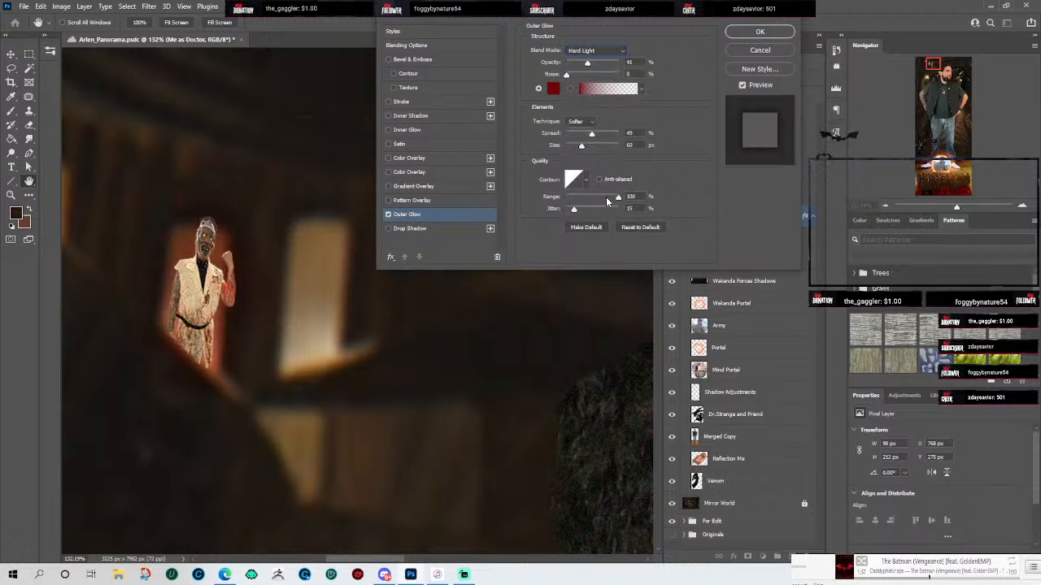
mouse_move(587, 63)
mouse_down()
mouse_move(620, 65)
mouse_move(595, 65)
mouse_up()
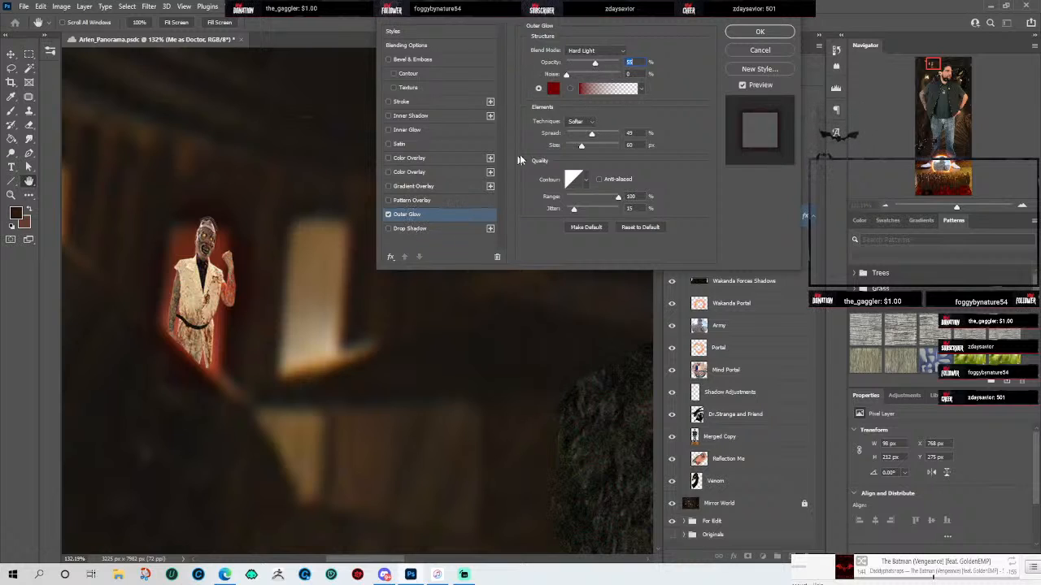
click(580, 121)
click(577, 140)
Step: Add a Pattern Overlay to the doctor with the mostly transparent speckled pattern at 59% scale, and apply the layer style
click(416, 202)
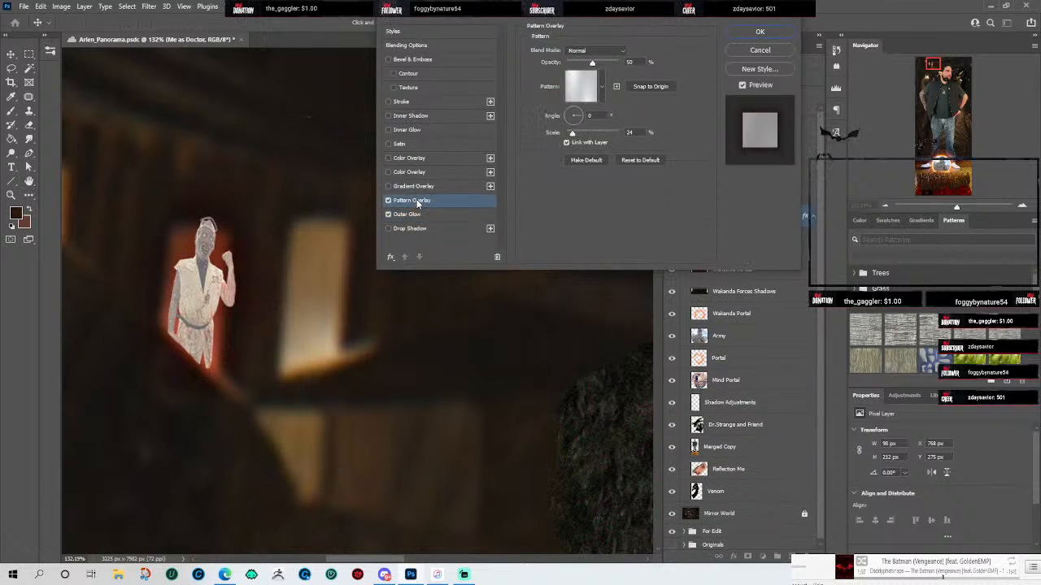
click(415, 214)
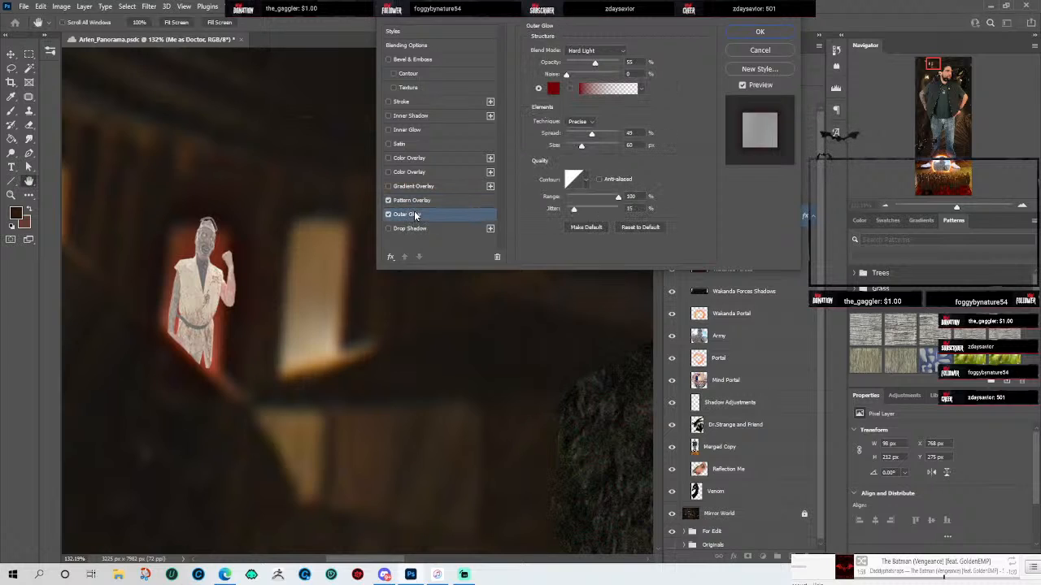
click(425, 203)
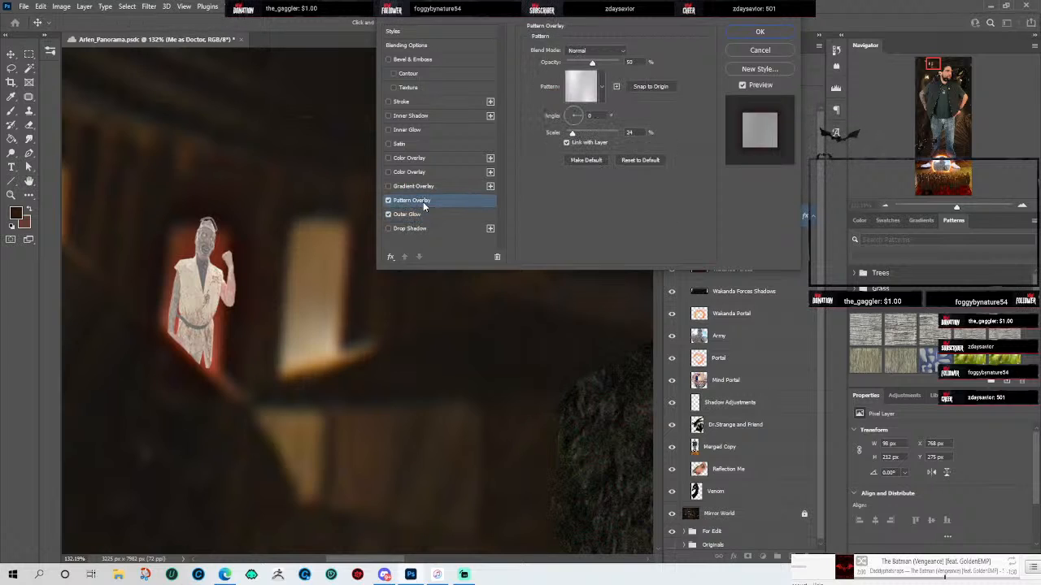
click(604, 88)
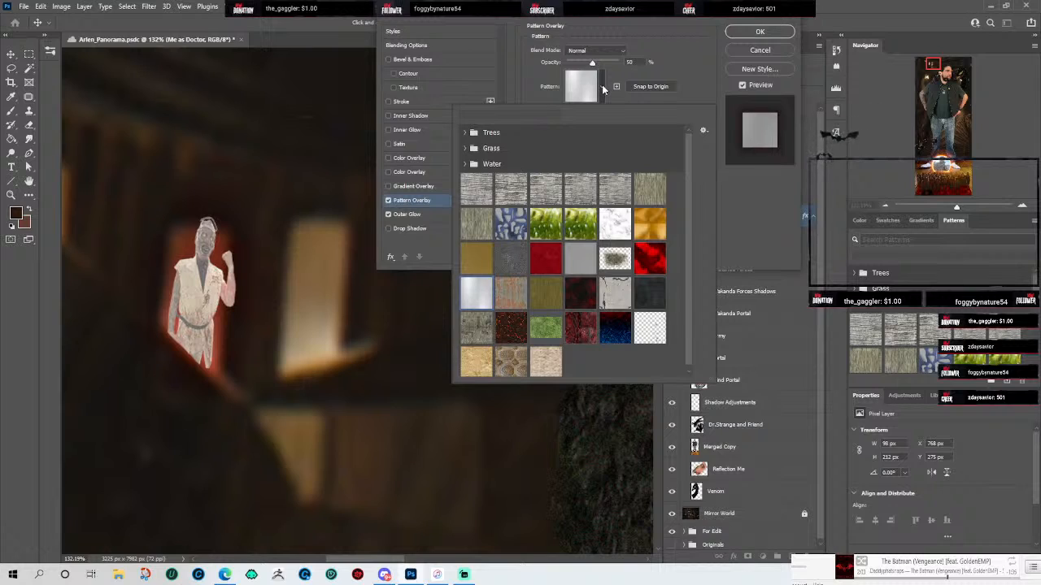
click(604, 87)
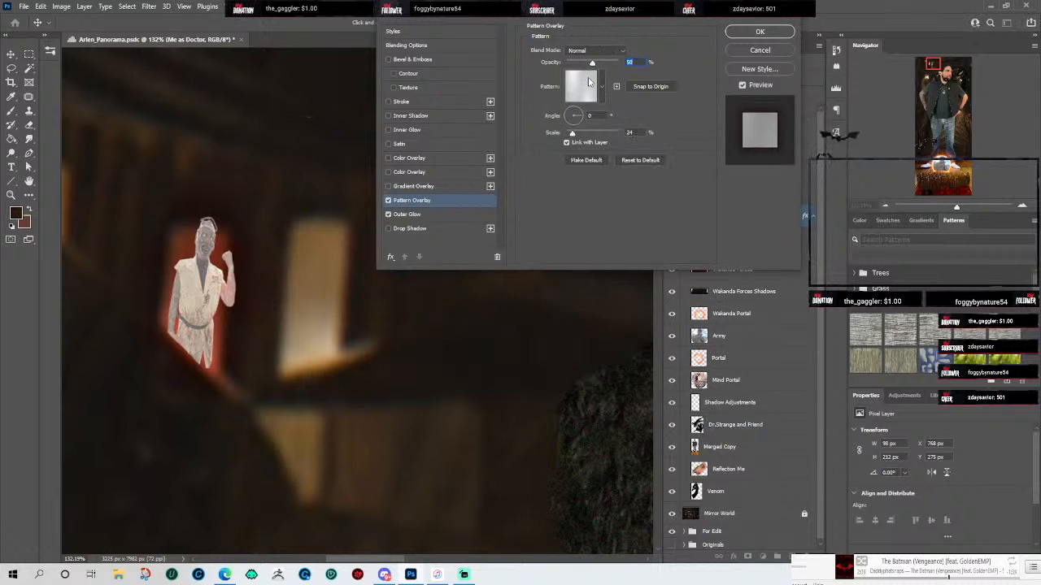
click(584, 79)
click(652, 339)
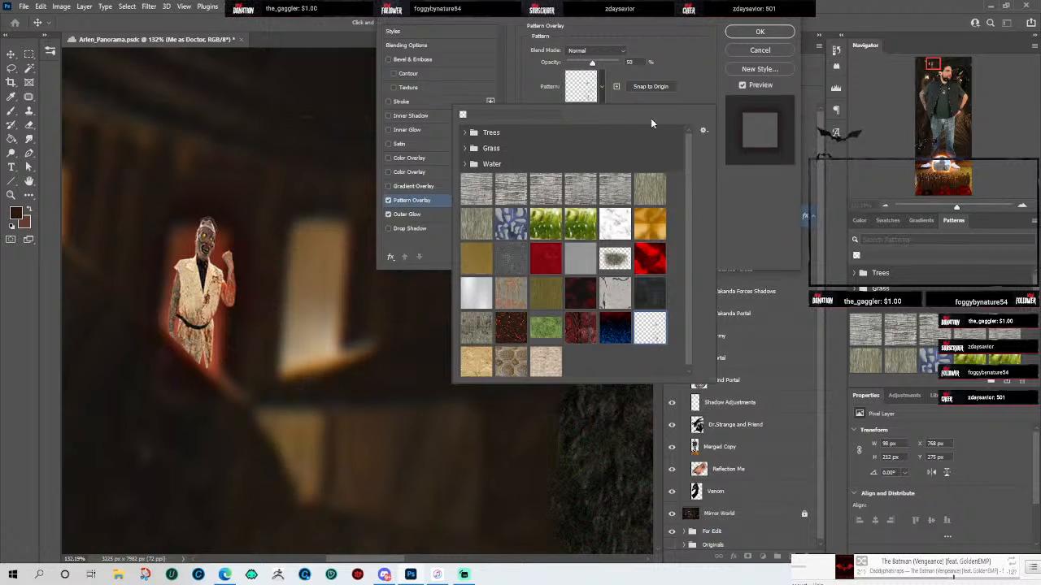
click(692, 91)
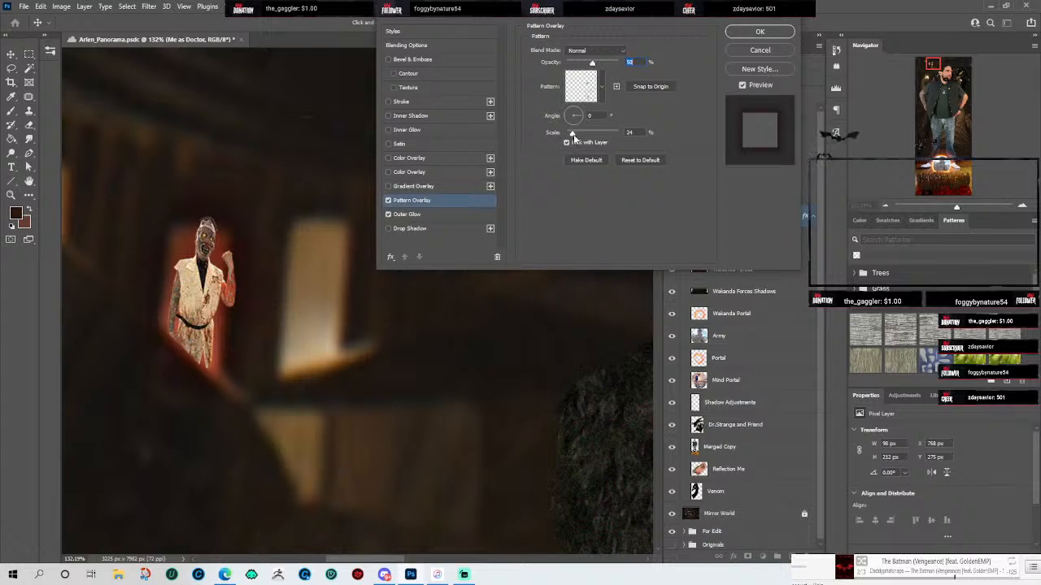
mouse_move(579, 135)
mouse_down()
mouse_move(597, 135)
mouse_move(583, 135)
mouse_up()
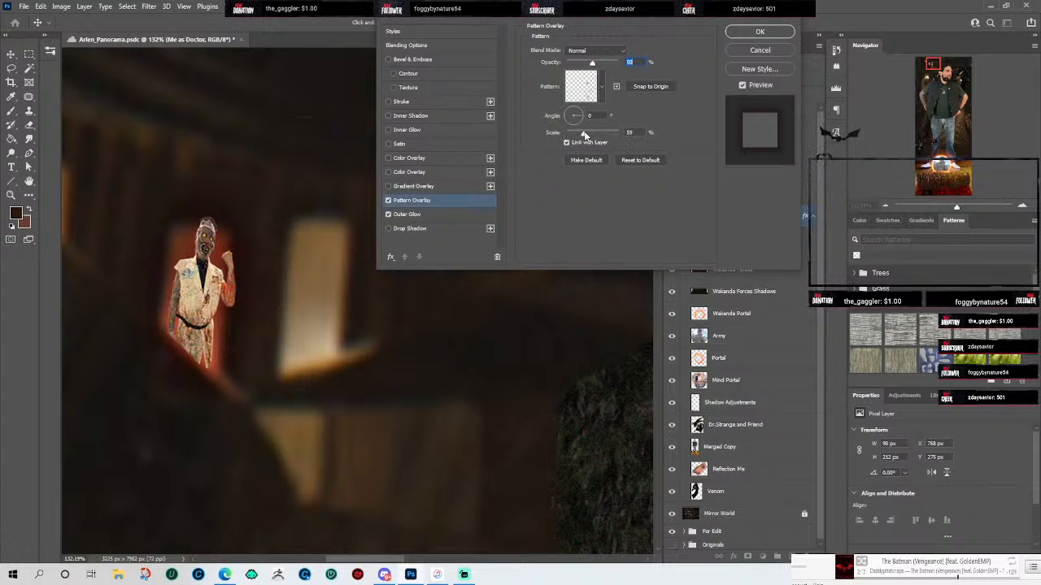
click(759, 31)
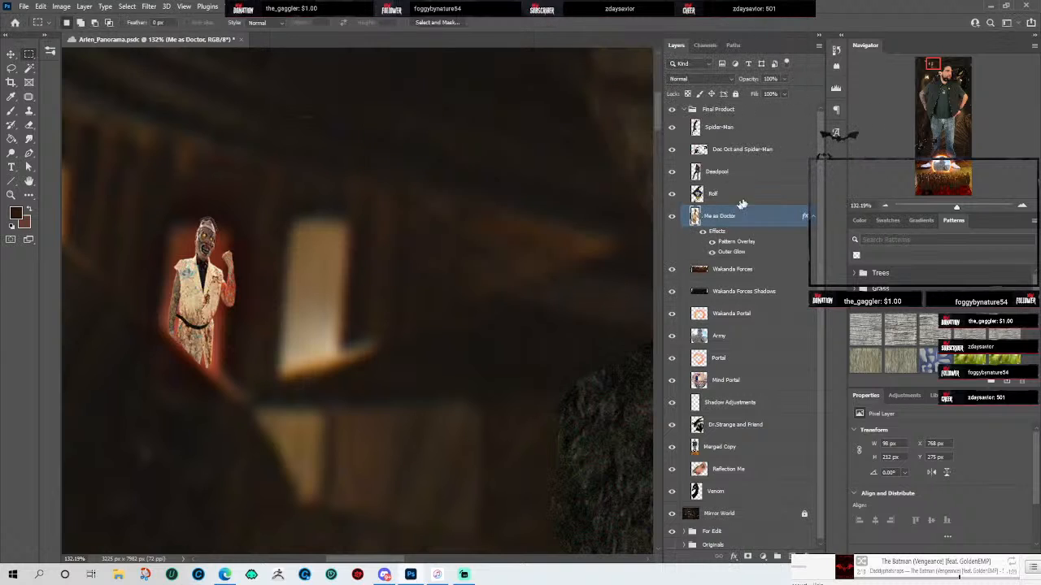
Step: Add a Hue/Saturation adjustment layer directly above the Me as Doctor layer
right_click(763, 220)
click(745, 216)
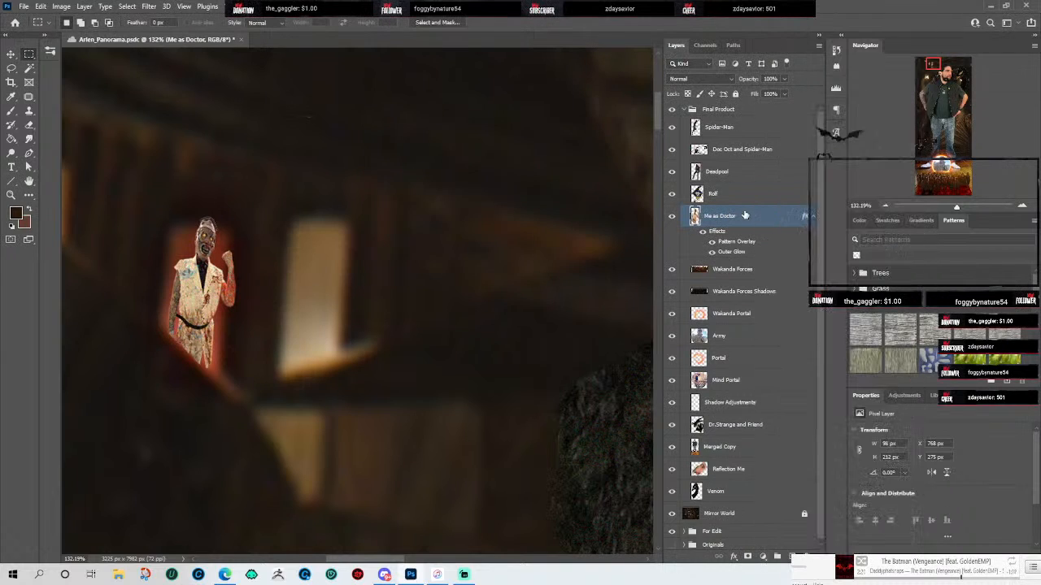
click(904, 395)
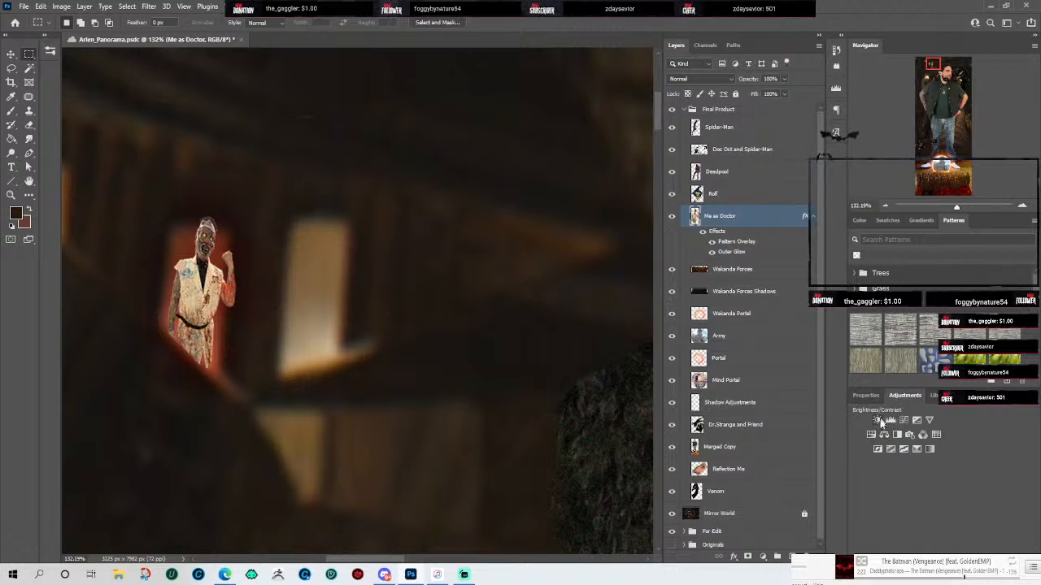
click(870, 434)
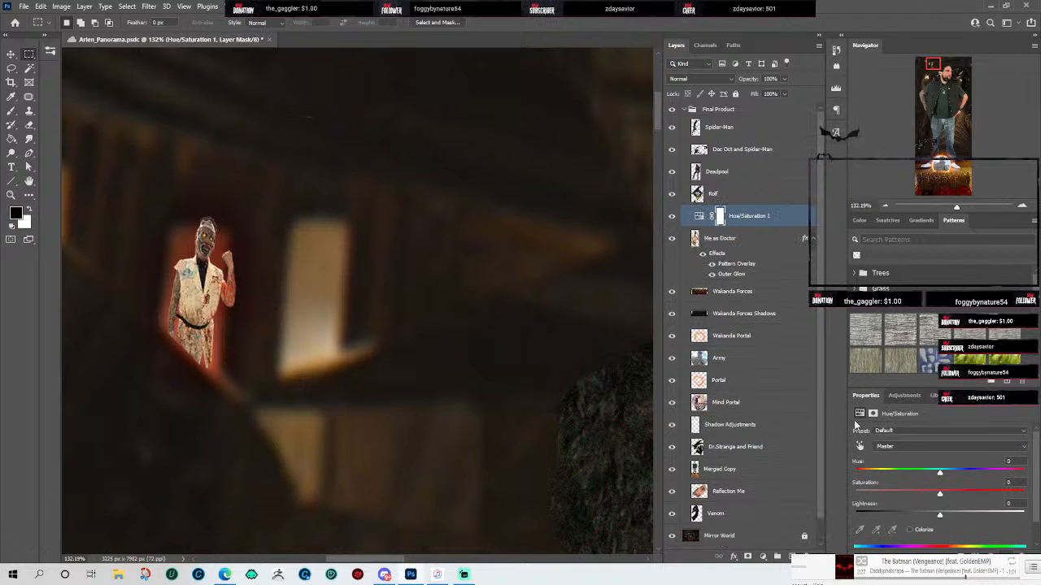
Step: Try a lower saturation on the unclipped Hue/Saturation adjustment and undo it
scroll(870, 422, down, 2)
drag(941, 496, 925, 493)
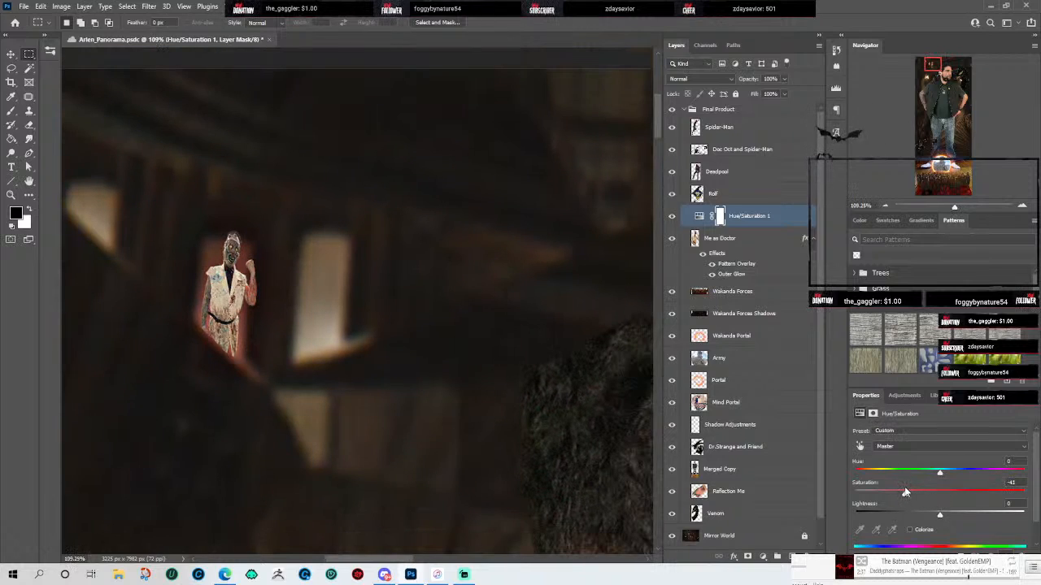
key(ctrl+z)
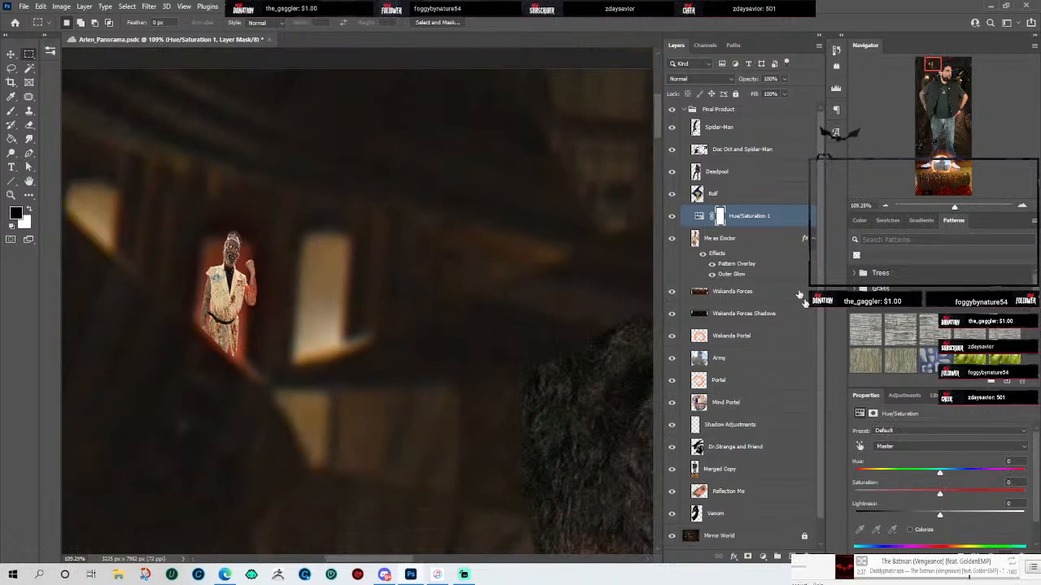
Step: Clip the Hue/Saturation adjustment to the Me as Doctor layer and reduce its saturation to -44
right_click(758, 216)
click(818, 313)
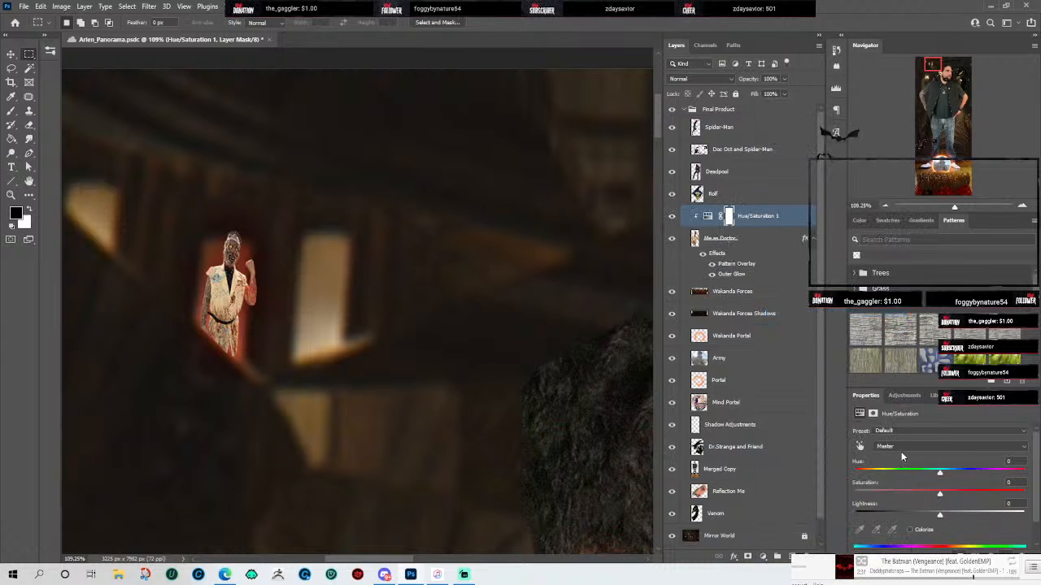
drag(940, 493, 895, 498)
Step: Lower the clipped adjustment's saturation further to -59, checking the doctor against the whole composite
scroll(442, 388, down, 8)
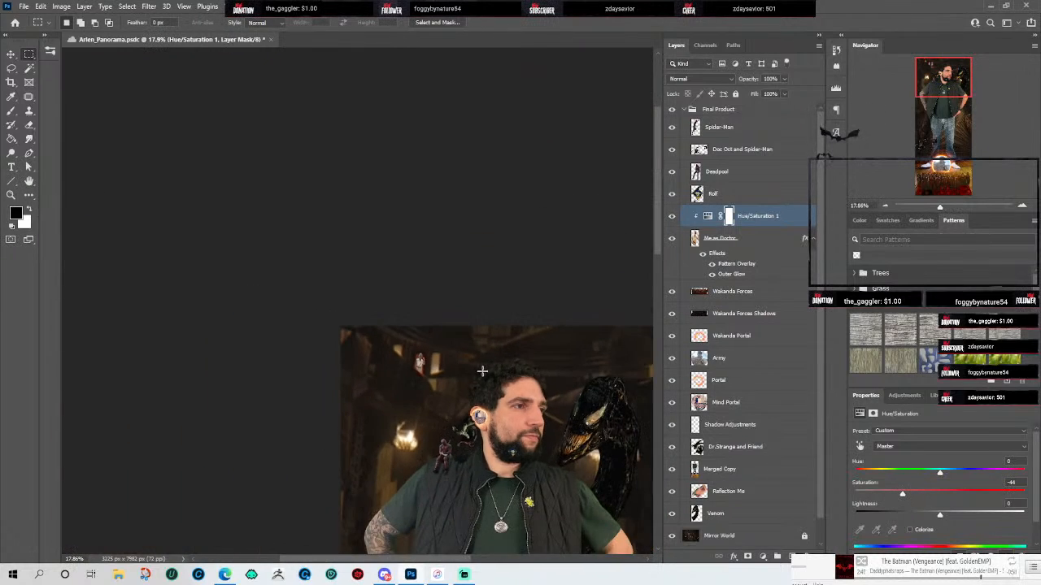
scroll(488, 365, down, 2)
scroll(325, 104, up, 1)
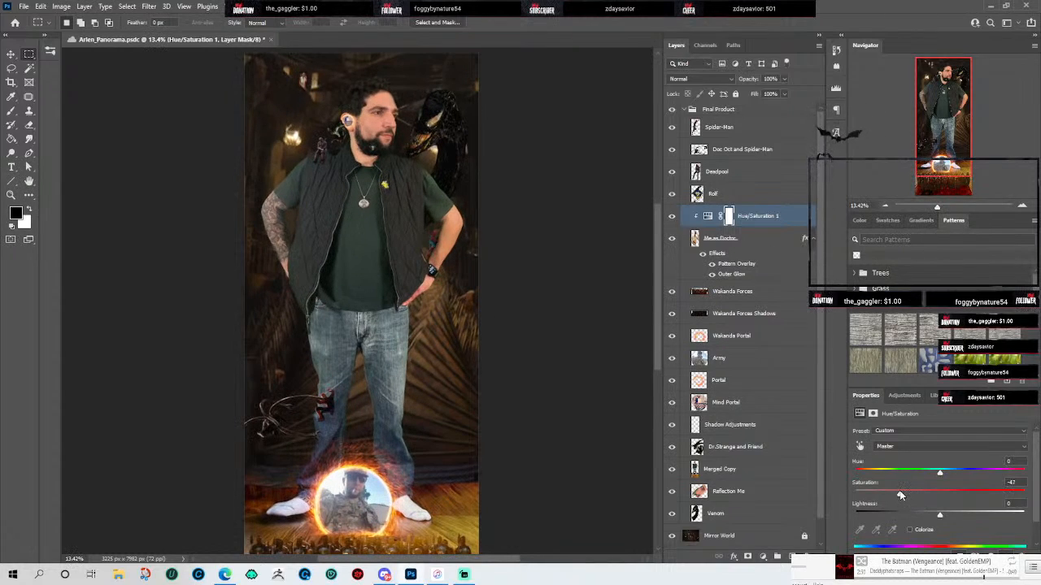
drag(897, 495, 884, 493)
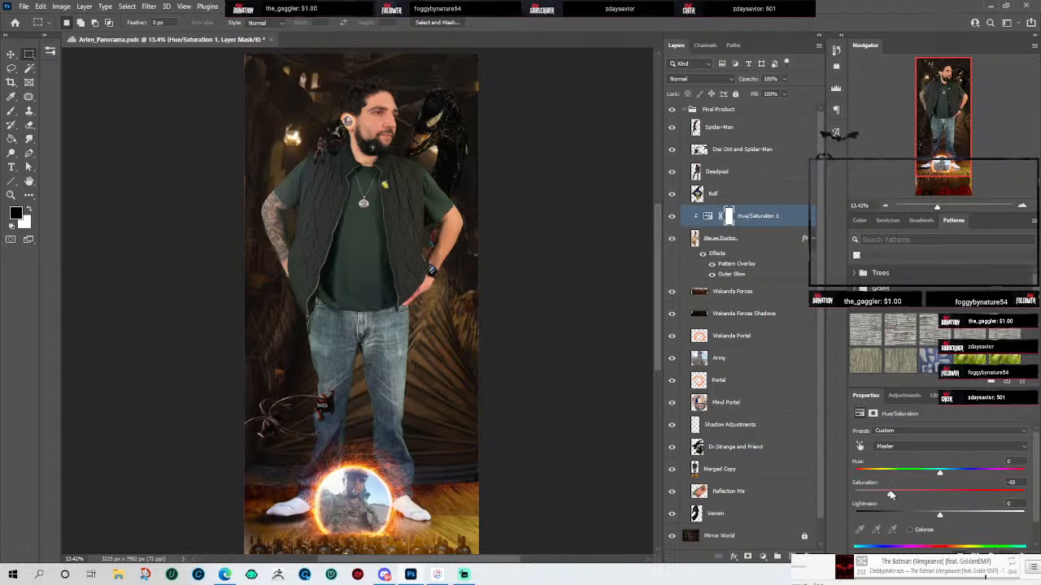
scroll(279, 86, up, 4)
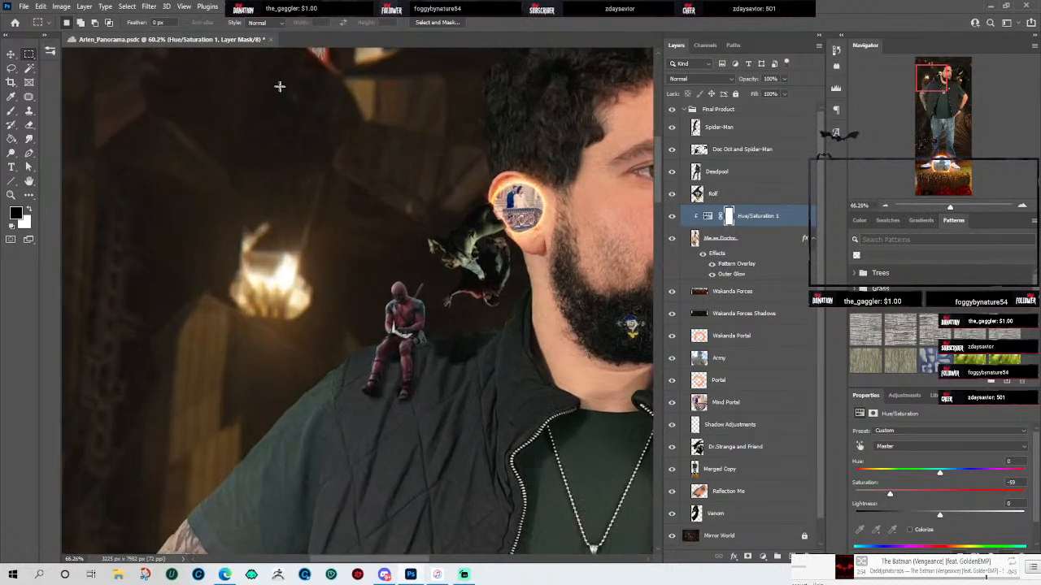
Step: Lower the Outer Glow opacity of the Me as Doctor layer to 45%
scroll(279, 86, up, 2)
drag(329, 122, 343, 350)
scroll(303, 184, up, 3)
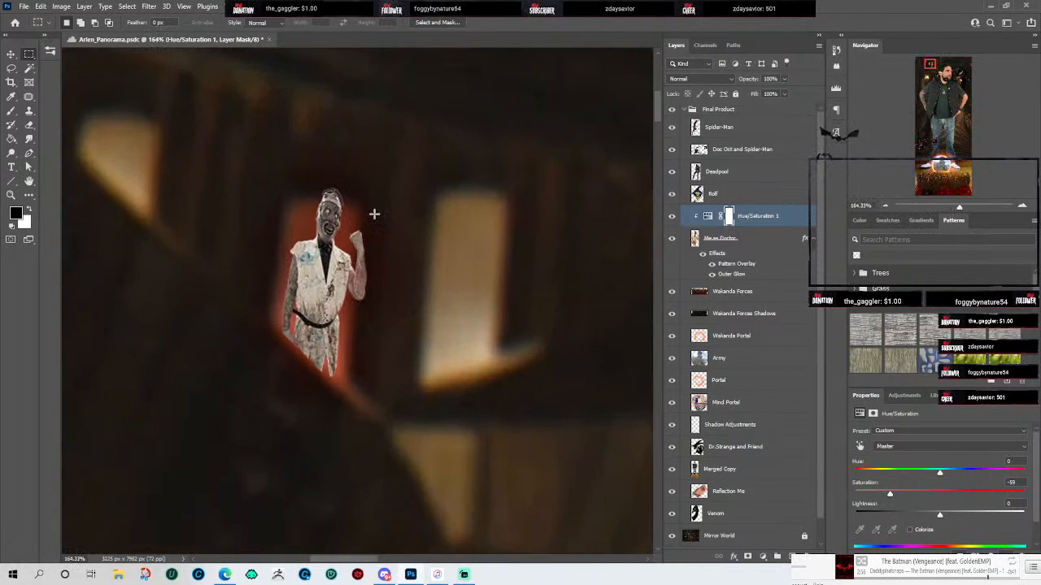
scroll(374, 214, down, 1)
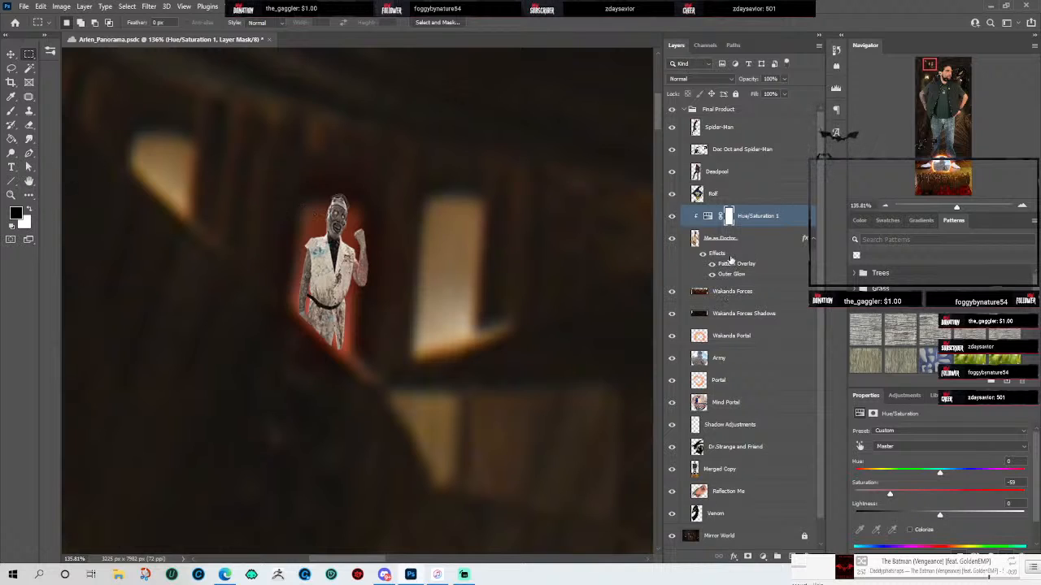
click(757, 280)
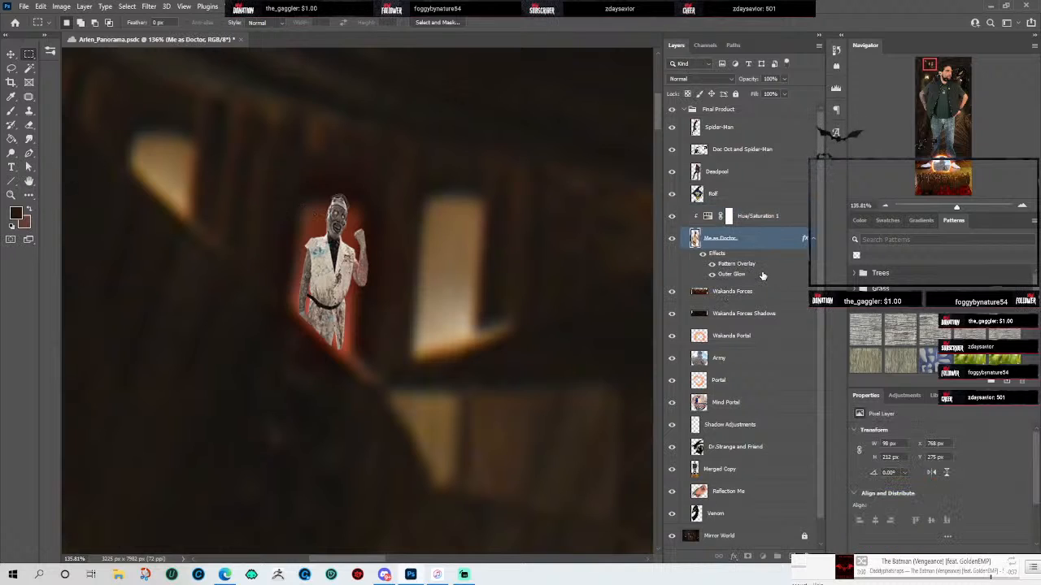
double_click(813, 240)
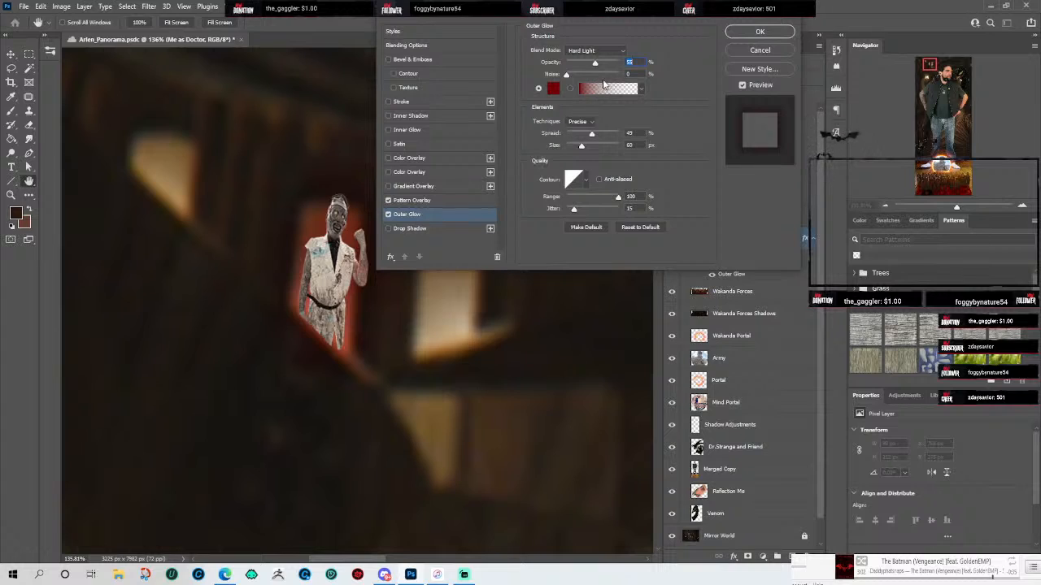
drag(594, 65, 591, 70)
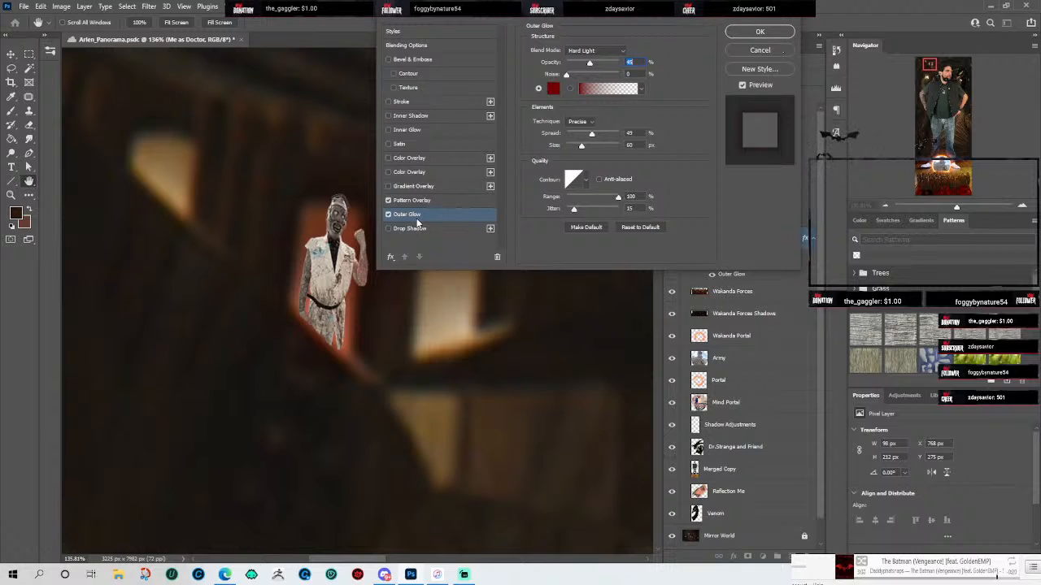
Step: Try a black 1 px inside Stroke on the doctor figure and switch it off
click(413, 103)
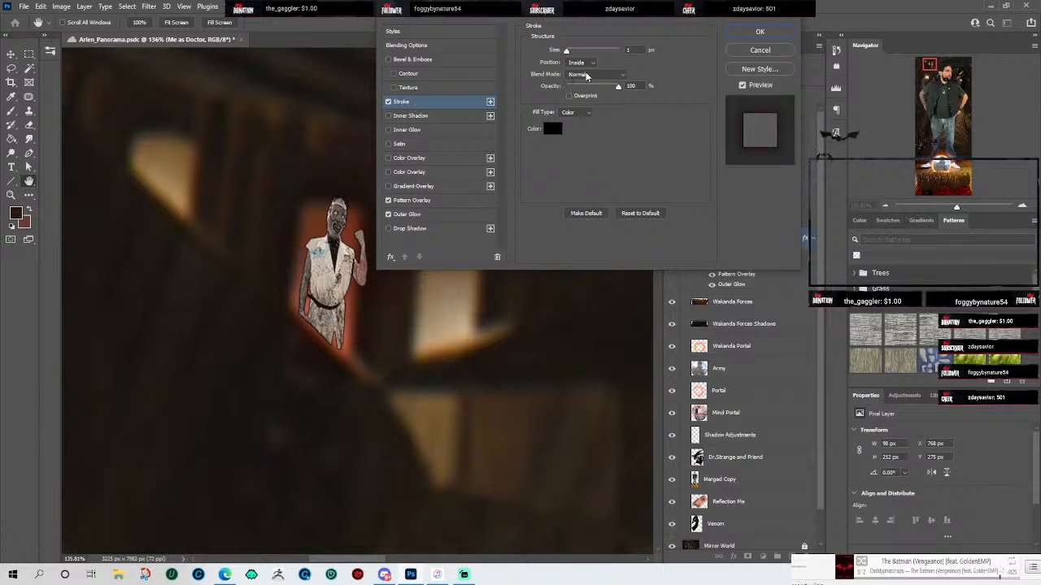
click(596, 67)
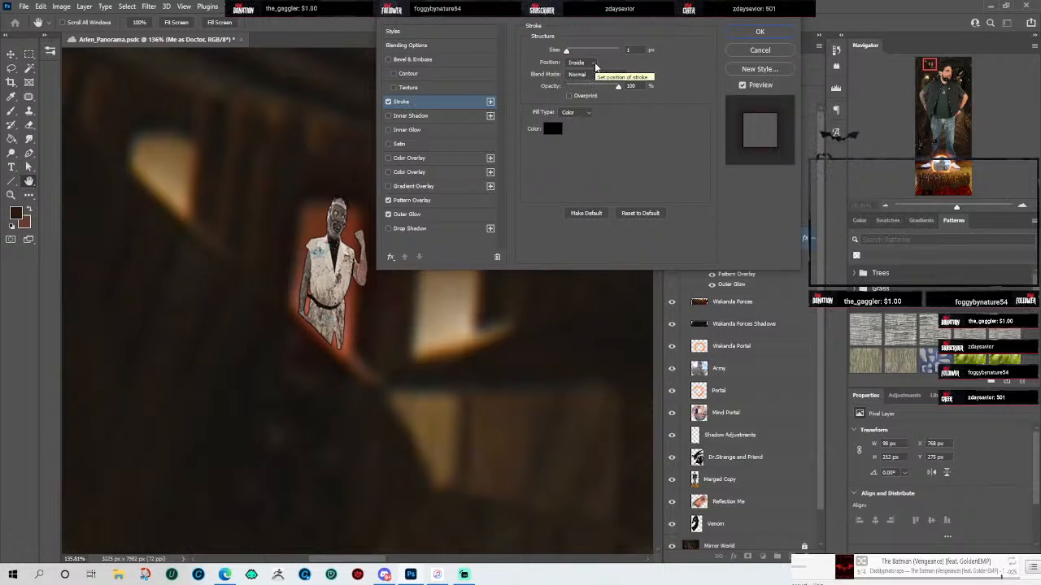
click(583, 73)
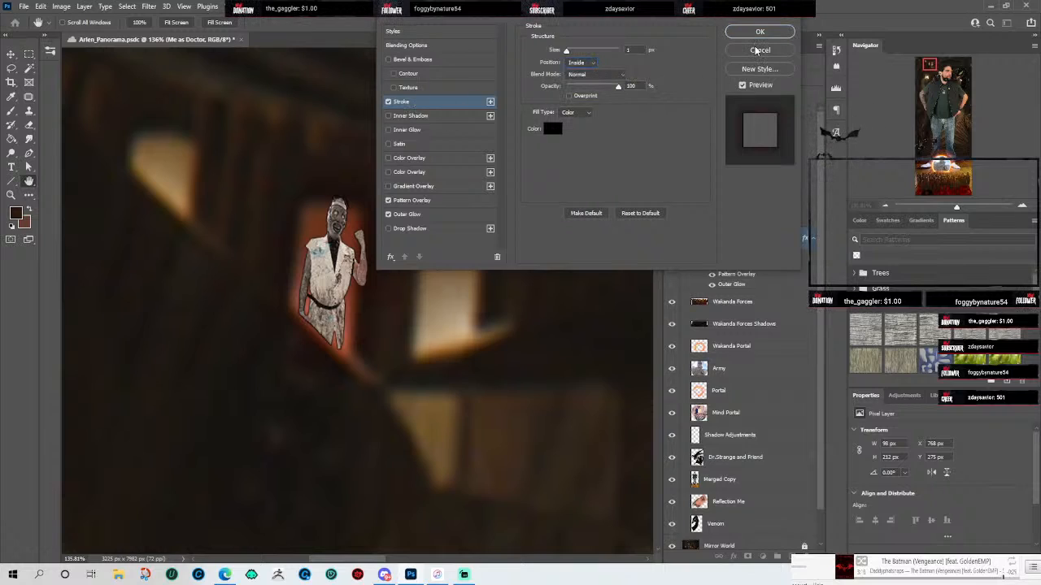
click(388, 102)
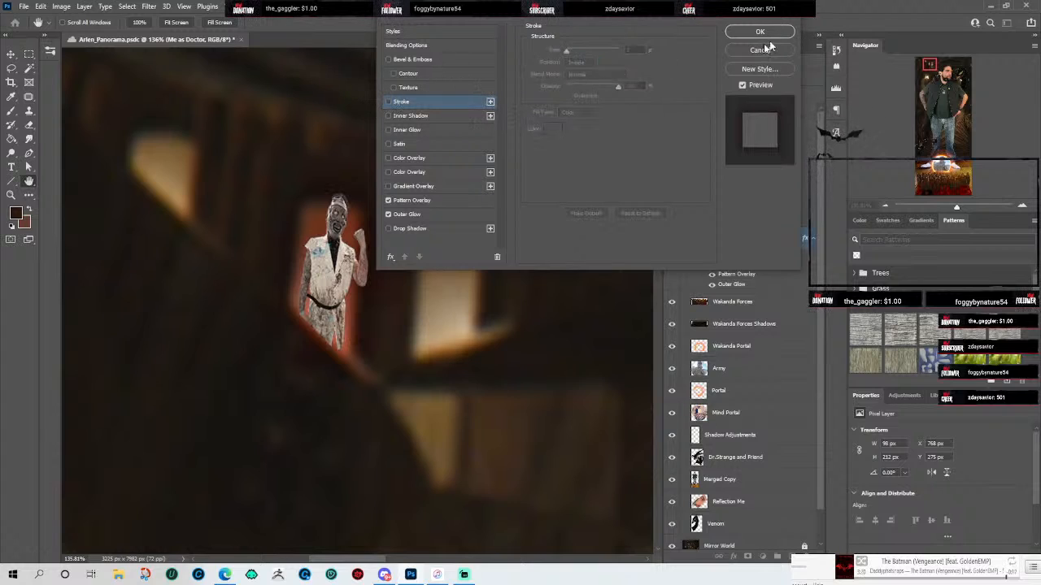
Step: Try Bevel & Emboss with its Contour and Texture options on the doctor figure, switch it off and close the layer style
click(388, 60)
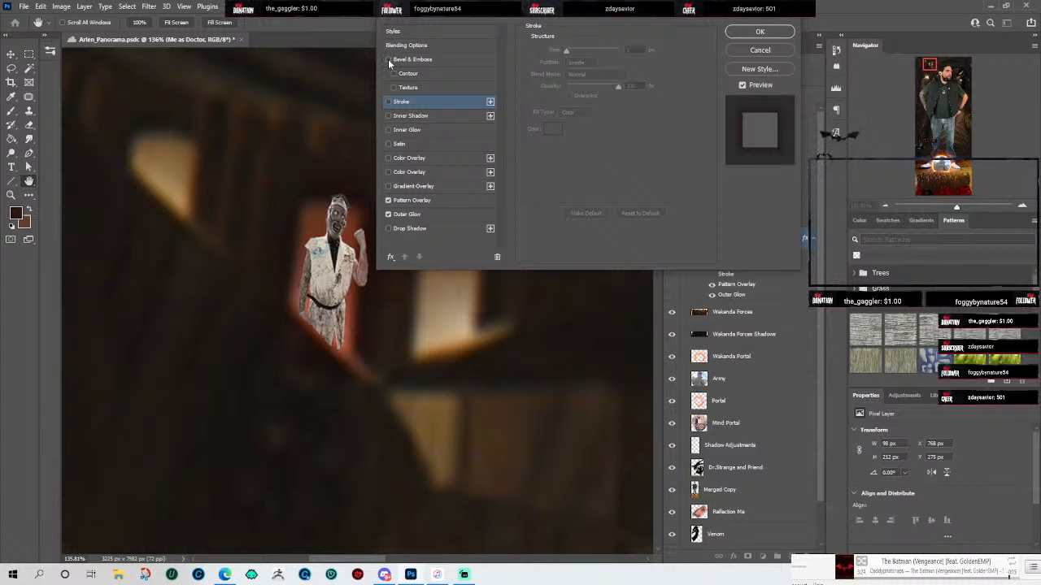
click(394, 74)
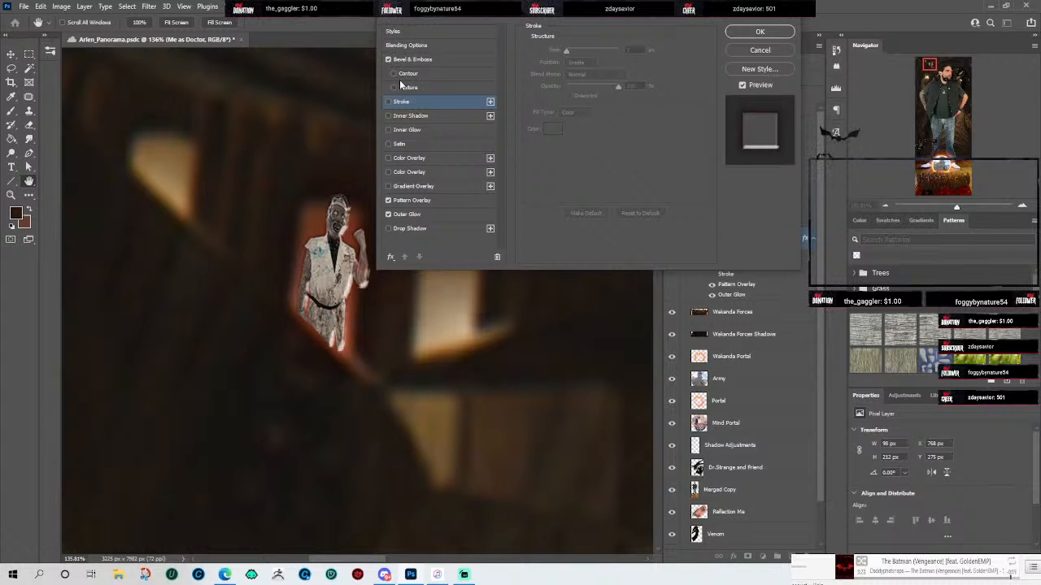
click(393, 88)
click(393, 74)
click(386, 63)
click(389, 61)
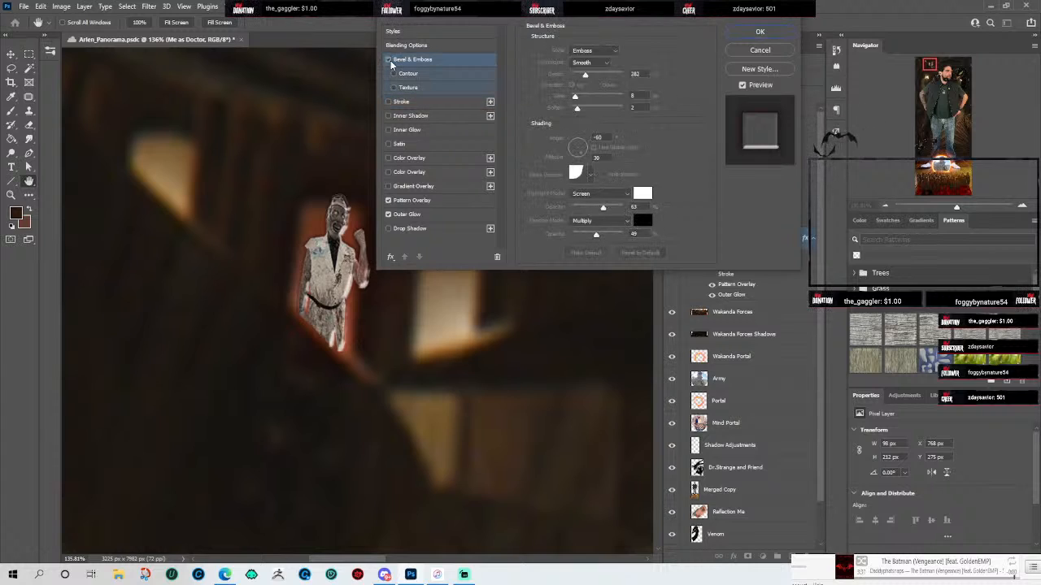
click(757, 34)
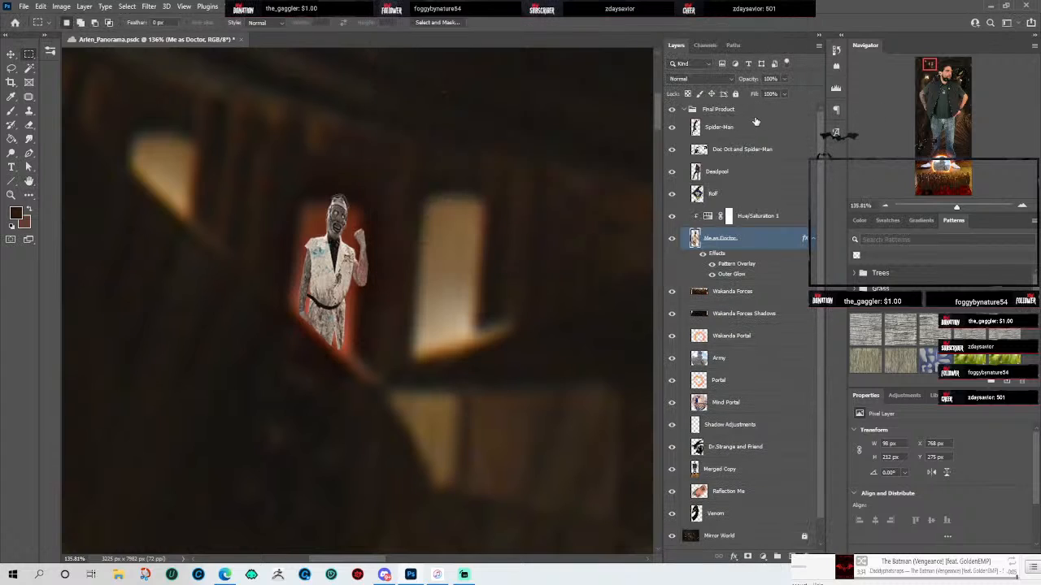
Step: Reduce the Outer Glow opacity of the Me as Doctor layer to about 30% and apply the style
double_click(760, 252)
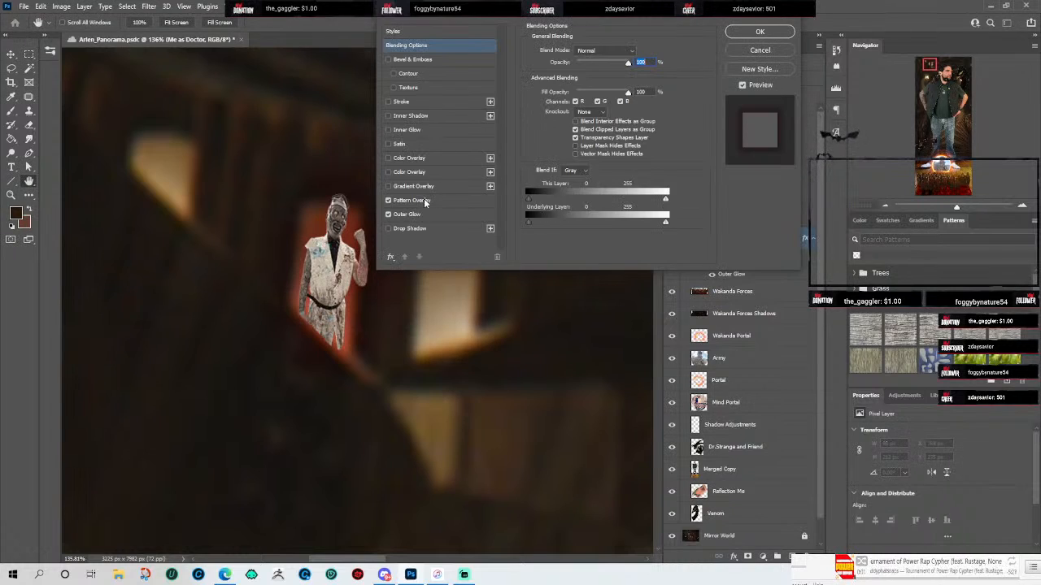
click(424, 201)
click(430, 215)
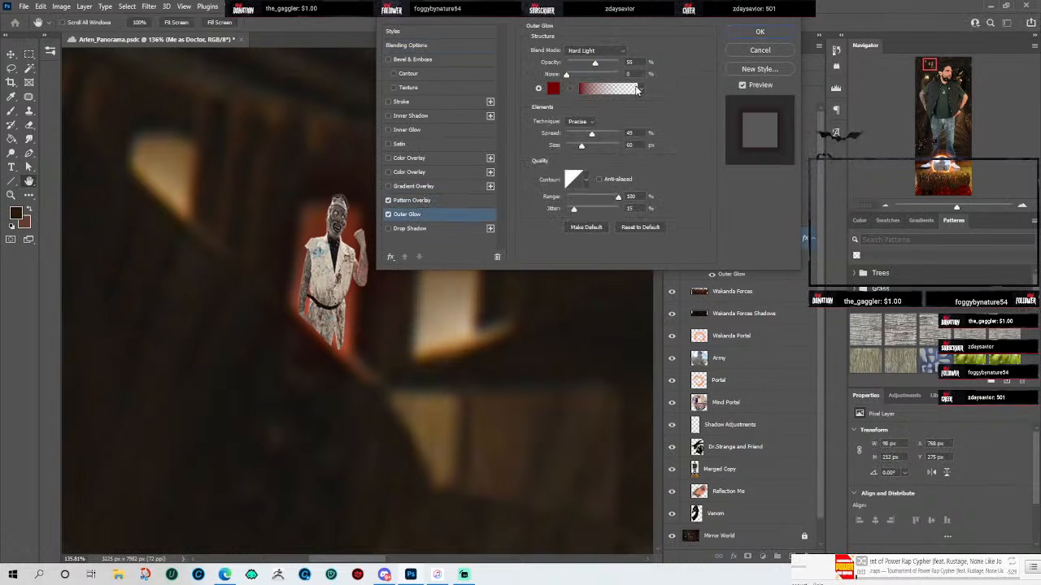
drag(596, 65, 583, 65)
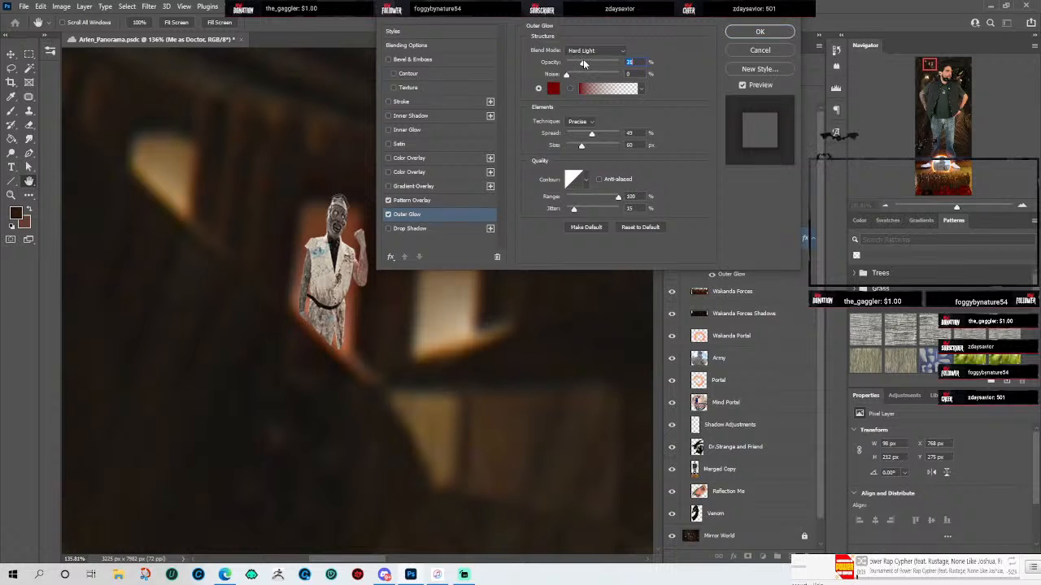
click(755, 32)
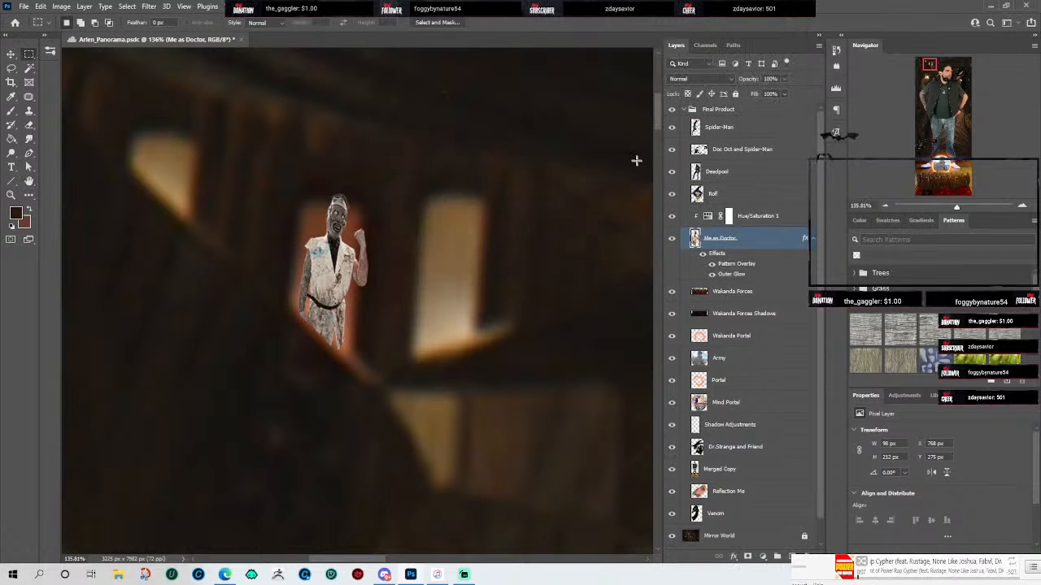
Step: Examine the doctor figure up close and look through the adjustments and layer properties available for it
scroll(348, 153, up, 4)
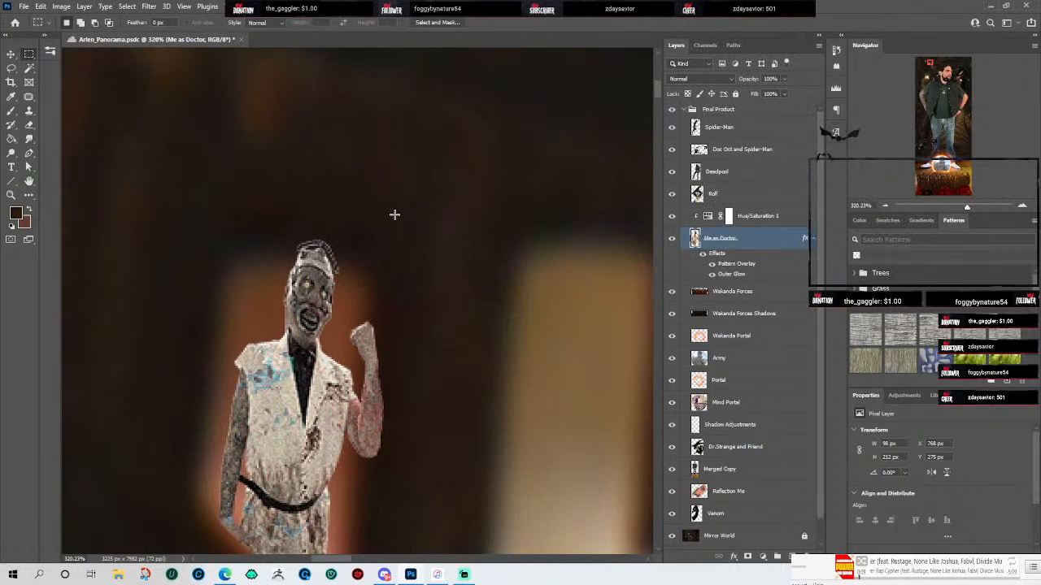
drag(423, 320, 412, 242)
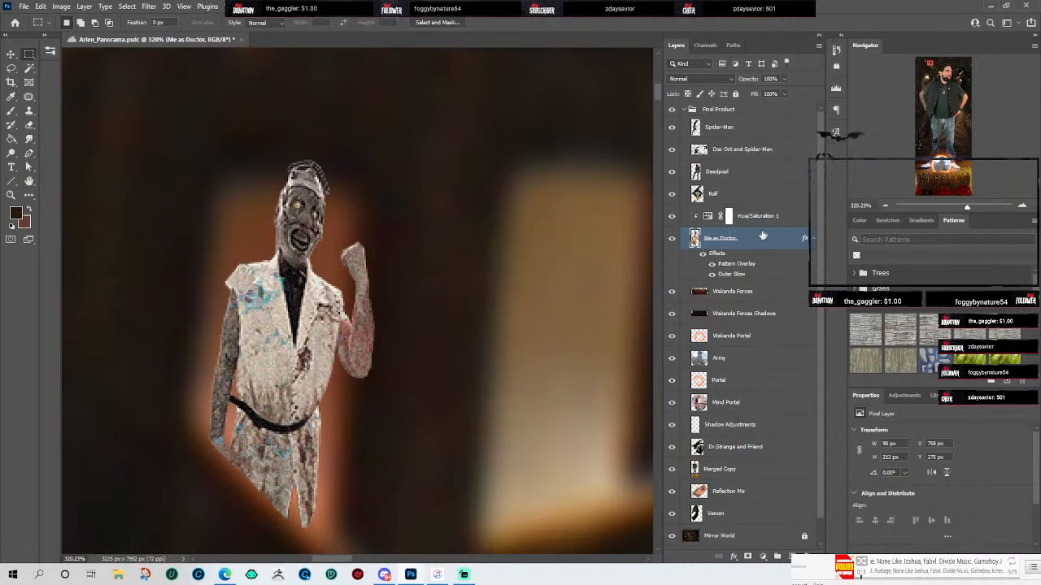
click(156, 8)
click(154, 10)
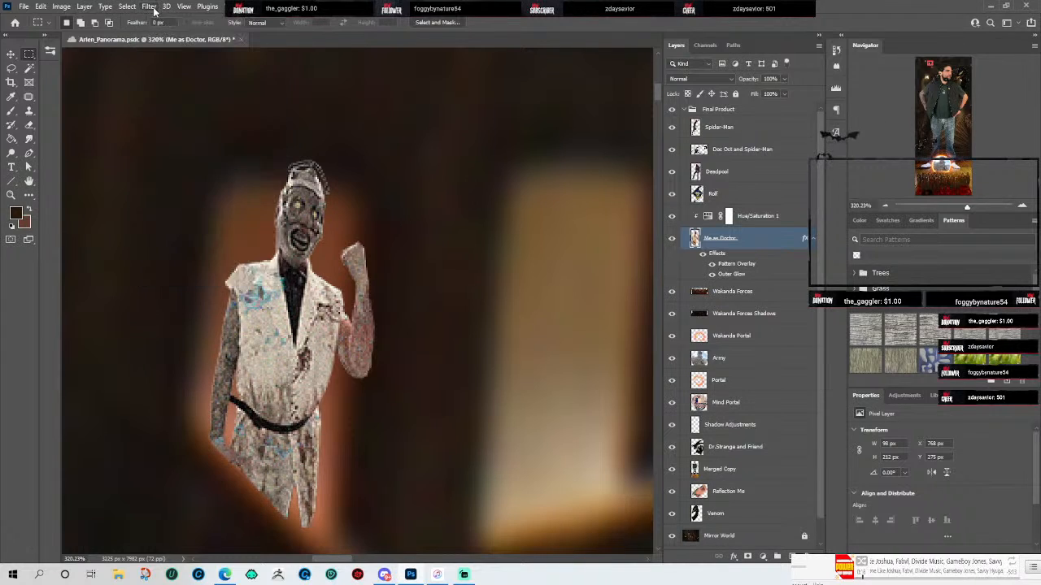
click(892, 397)
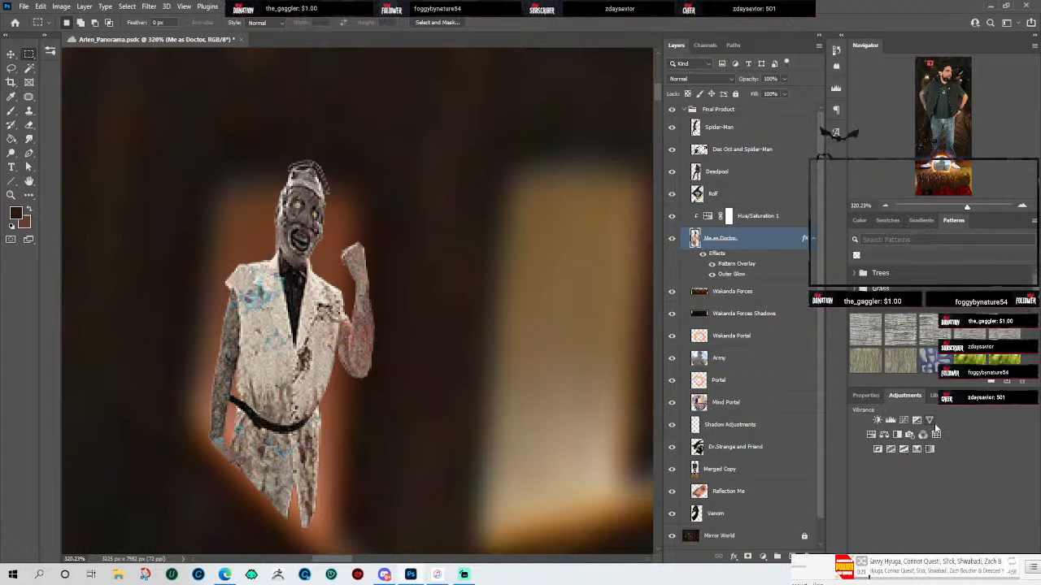
click(865, 396)
scroll(888, 518, down, 1)
scroll(886, 516, down, 5)
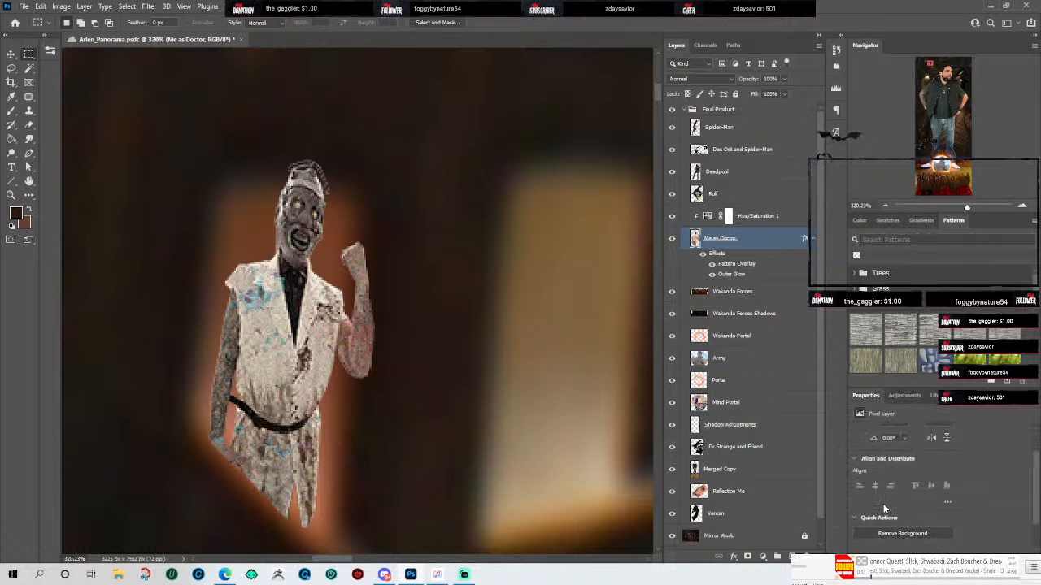
Step: Try a Photo Filter adjustment with Warming Filter (85) directly above the Me as Doctor layer and undo it
click(905, 398)
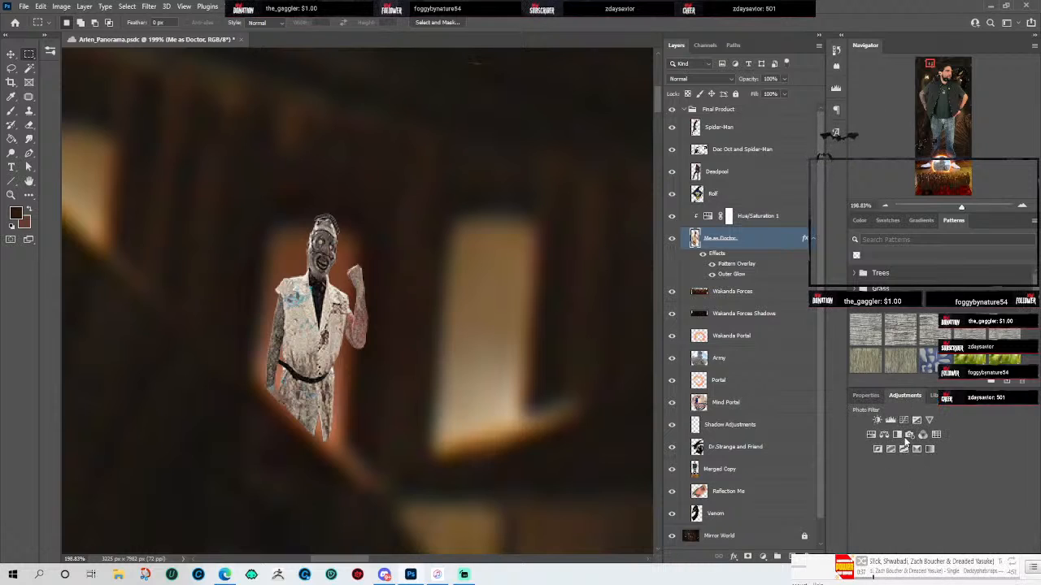
click(909, 435)
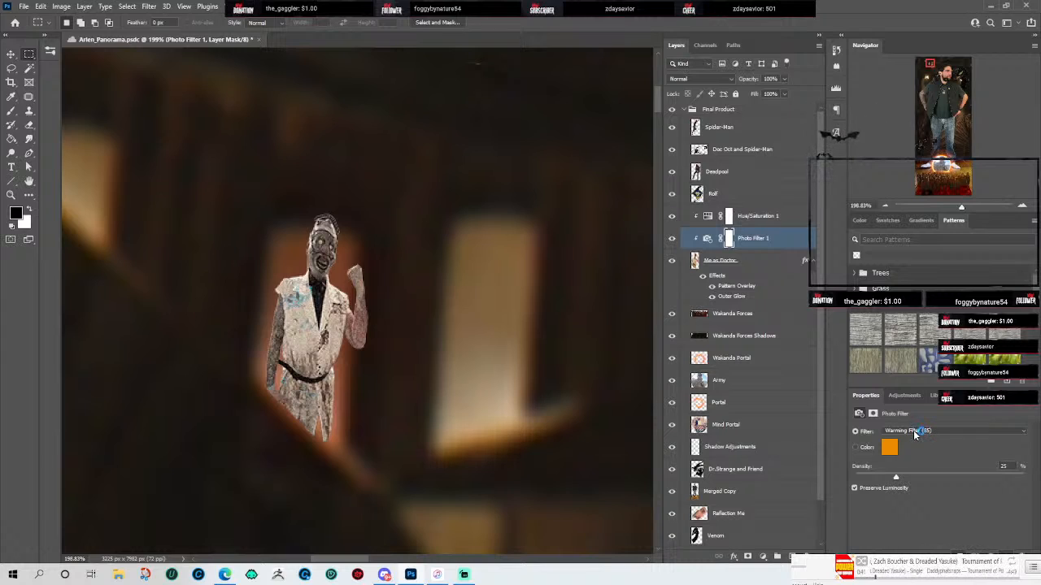
key(ctrl+z)
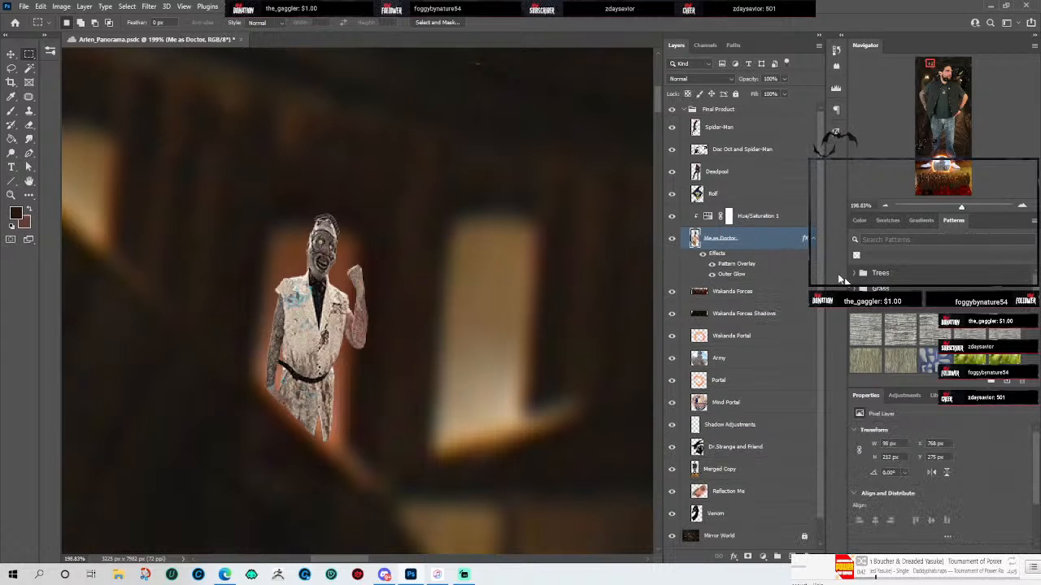
Step: Add a layer mask to the Me as Doctor layer, feather it by 3.0 px and save the document
click(904, 395)
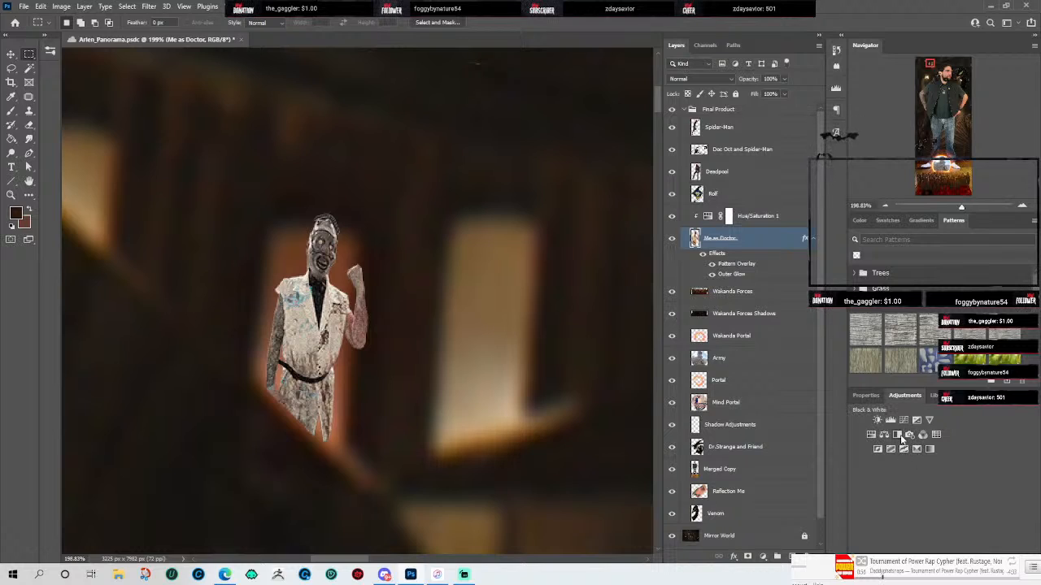
click(870, 396)
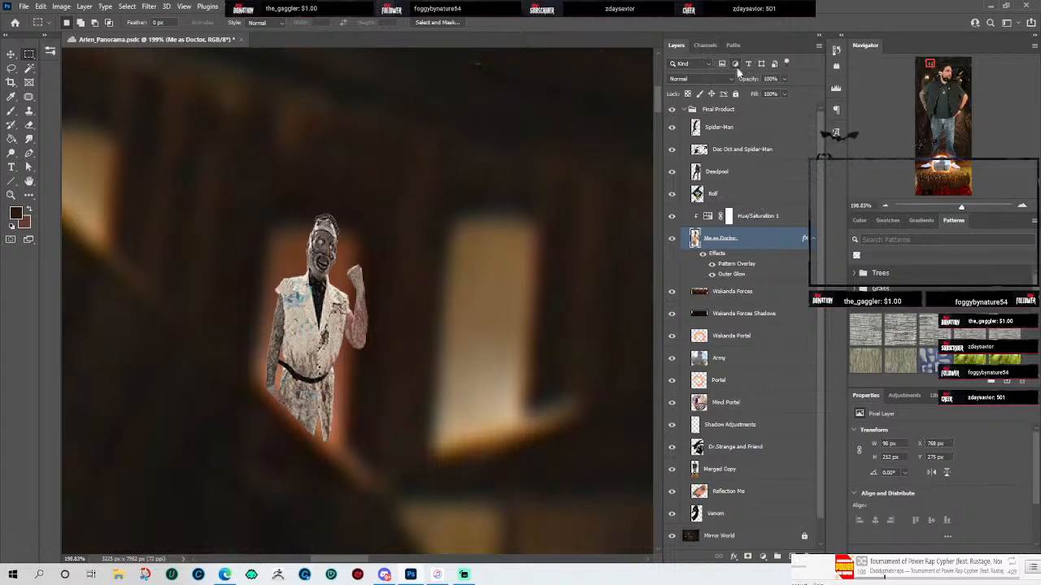
click(747, 557)
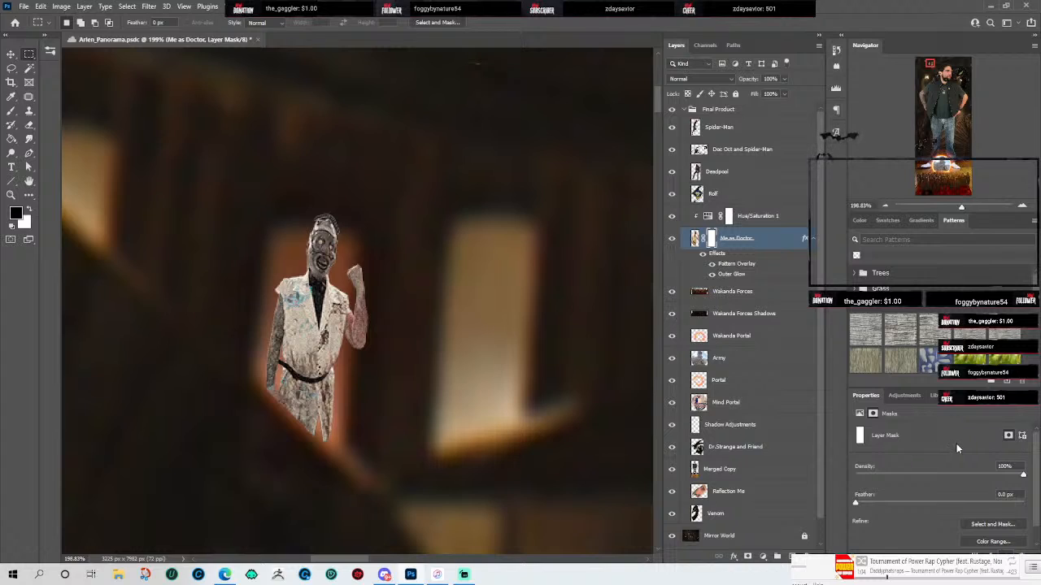
scroll(956, 453, down, 1)
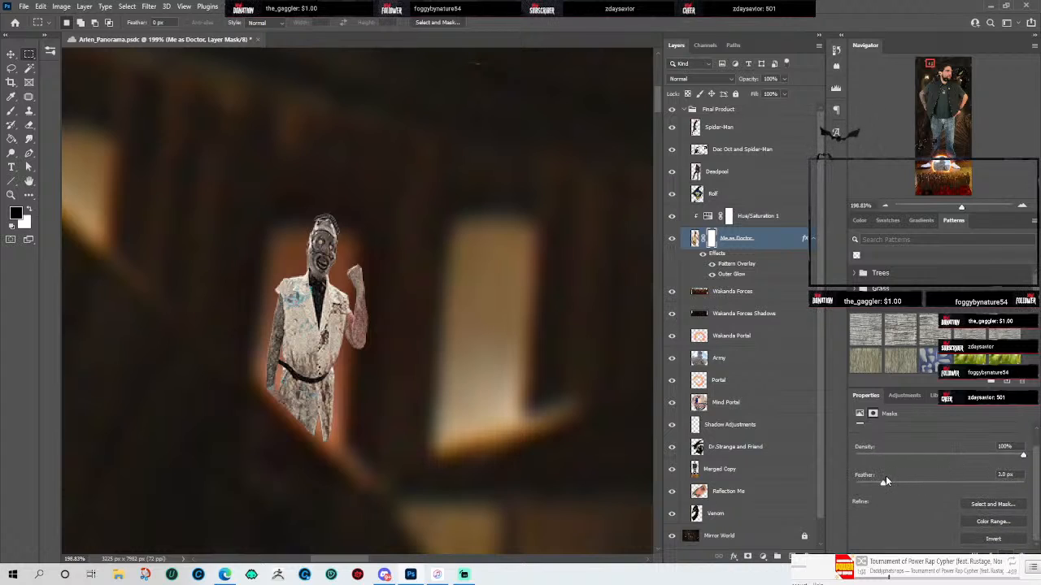
key(ctrl+s)
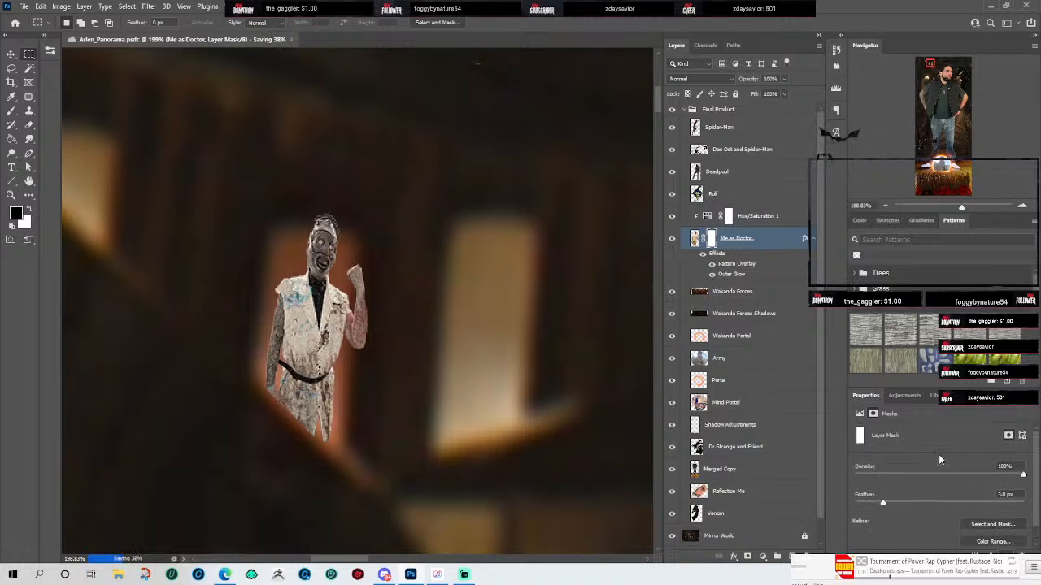
Step: Try a stronger feather on the doctor's layer mask and reset it to 0.0 px
scroll(938, 455, up, 1)
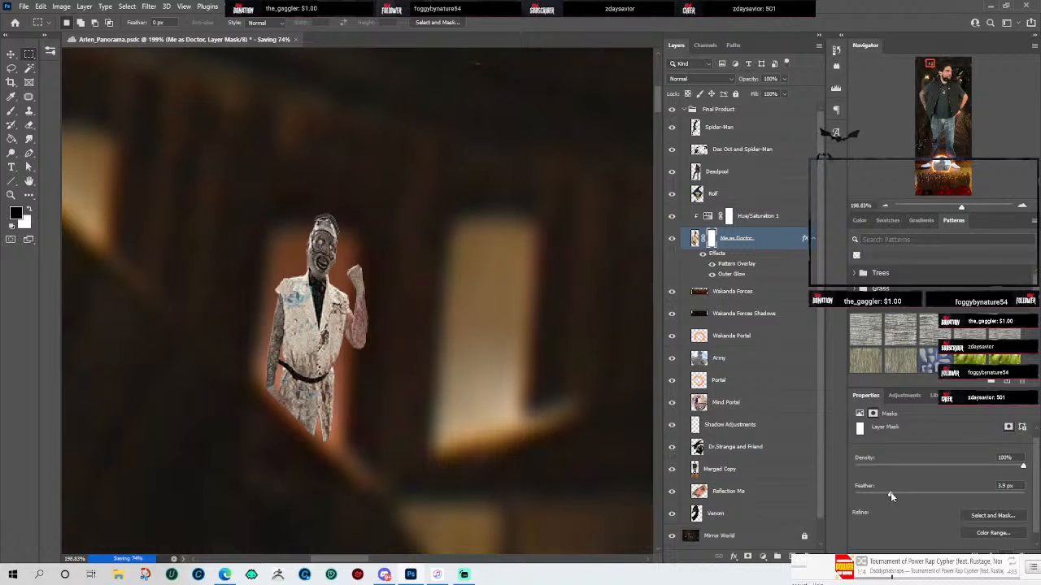
drag(905, 500, 845, 497)
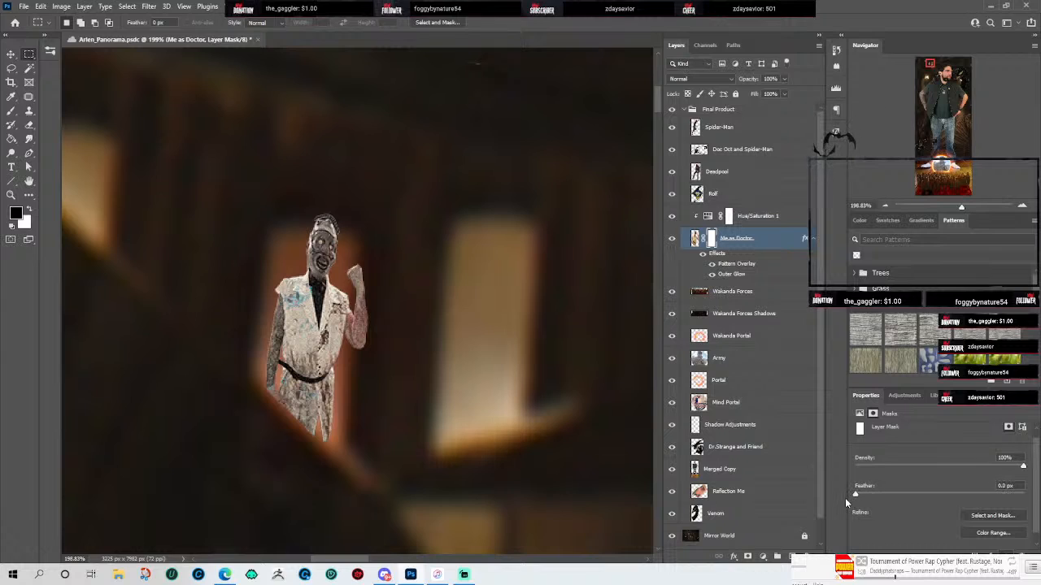
Step: Open Select and Mask for the doctor's layer mask, cancel it and check the figure against the wider composite
click(979, 515)
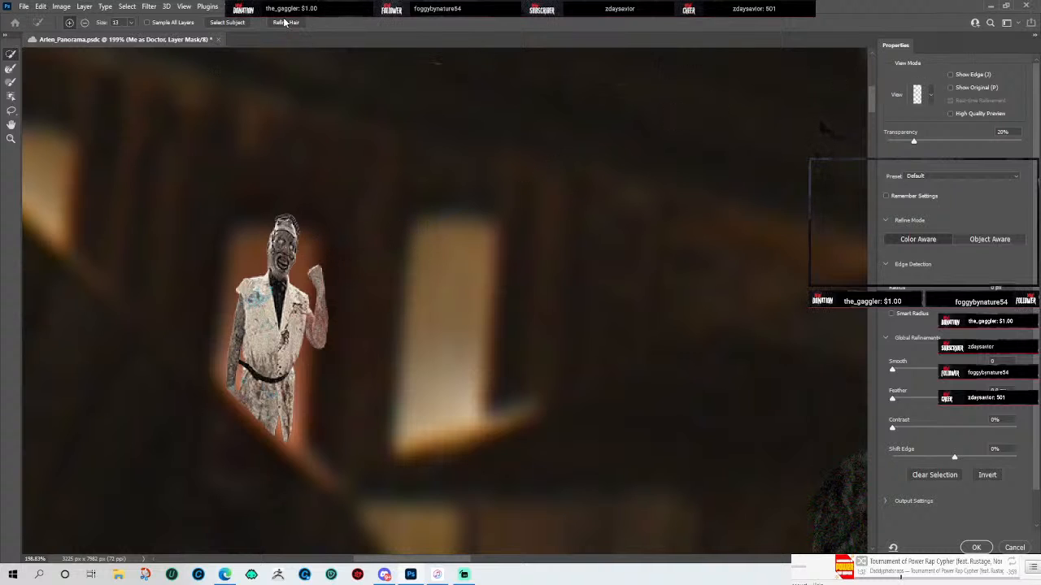
key(Escape)
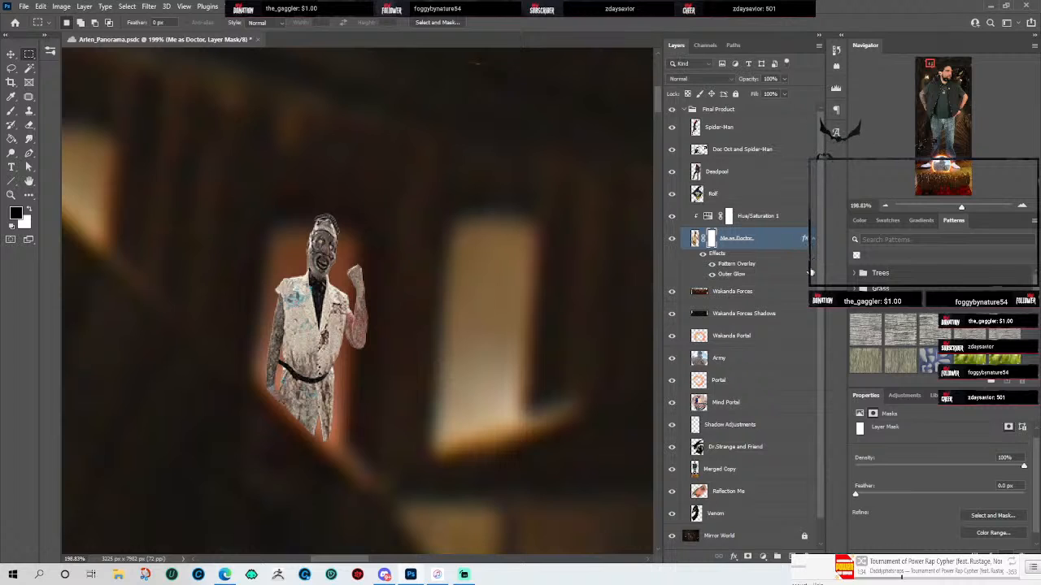
scroll(480, 282, down, 10)
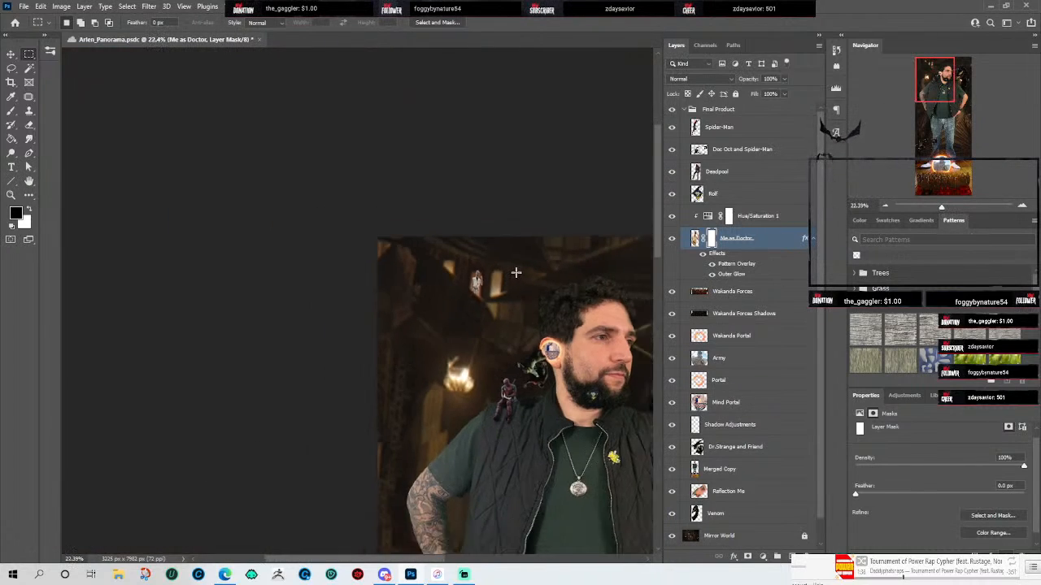
Step: Examine the Deadpool figure, the creatures by the ear and the doctor figure against the upper half of the composite
scroll(516, 273, down, 4)
scroll(283, 171, up, 3)
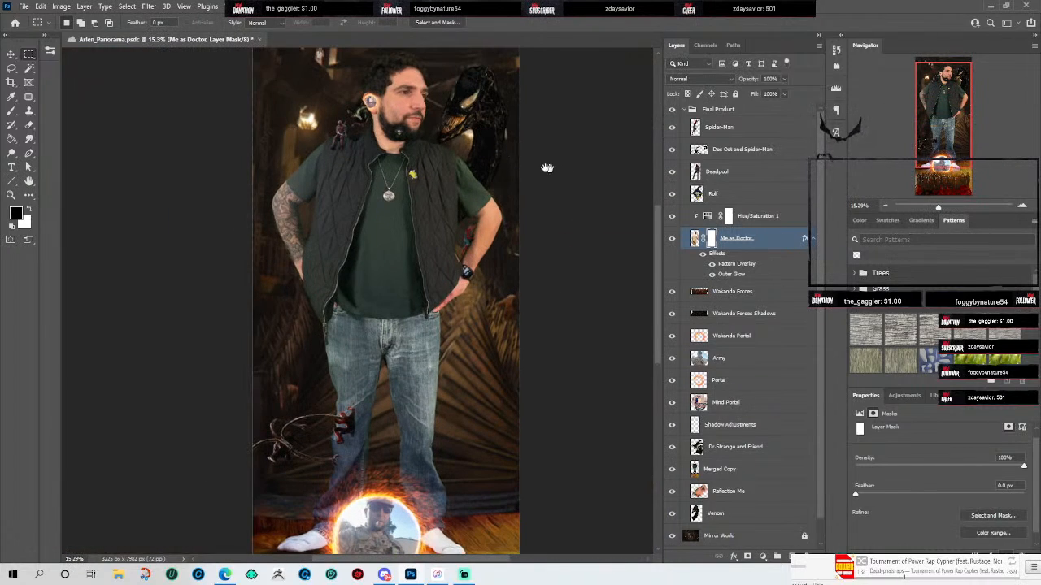
scroll(341, 163, up, 7)
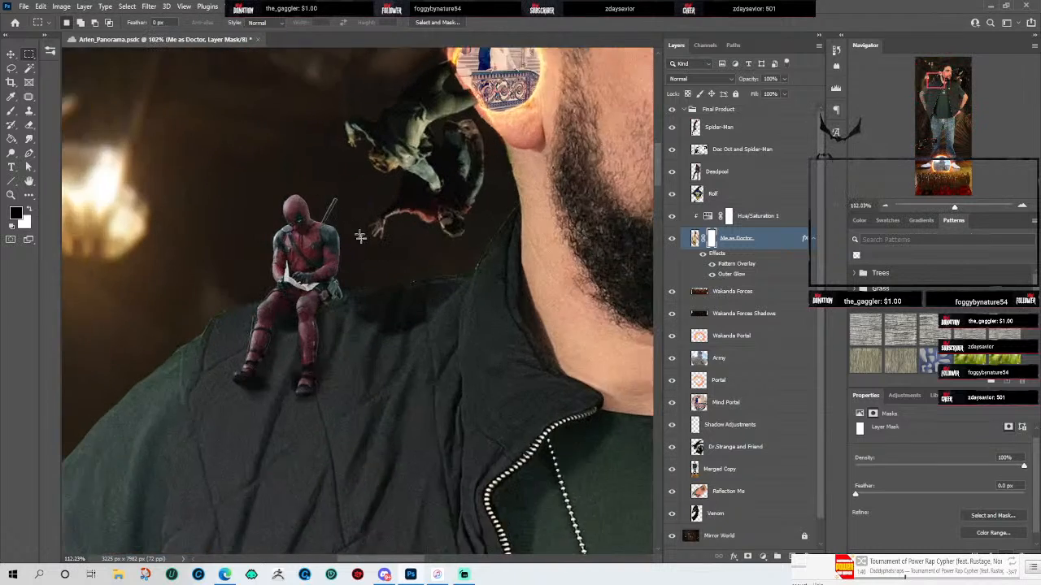
scroll(340, 406, down, 2)
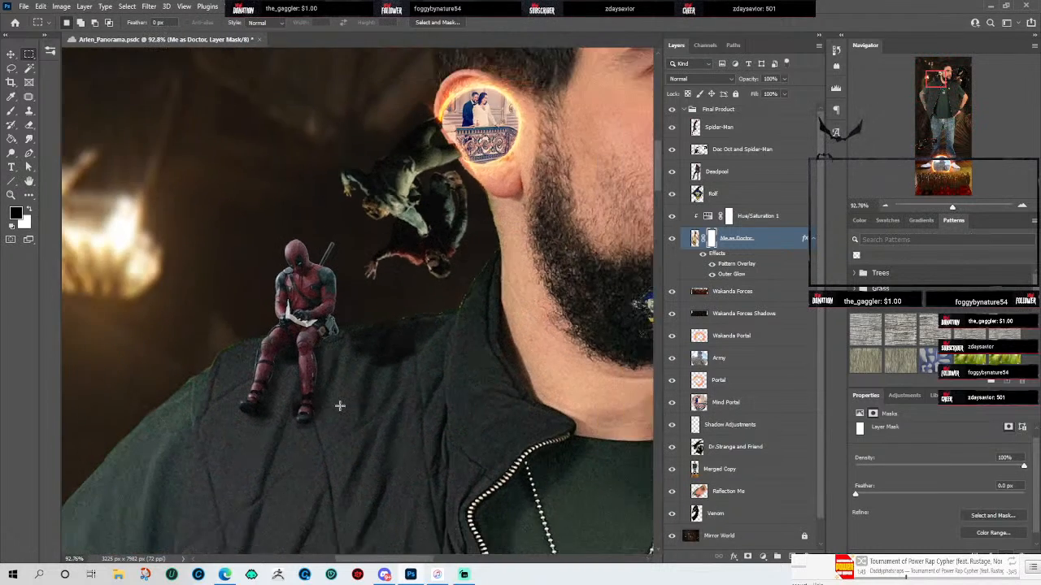
scroll(340, 406, down, 2)
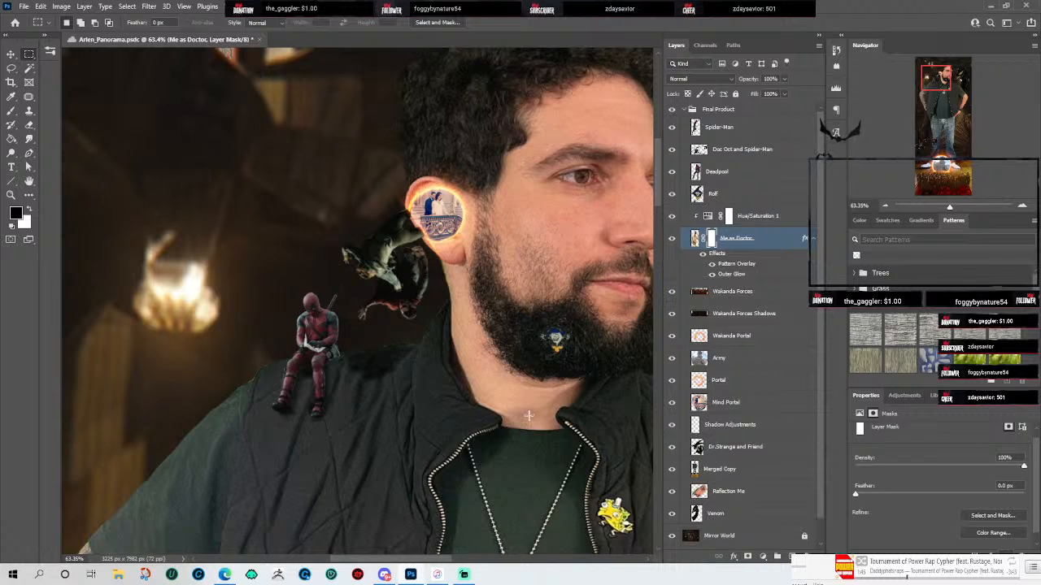
drag(581, 417, 333, 247)
scroll(487, 380, up, 6)
scroll(331, 244, down, 8)
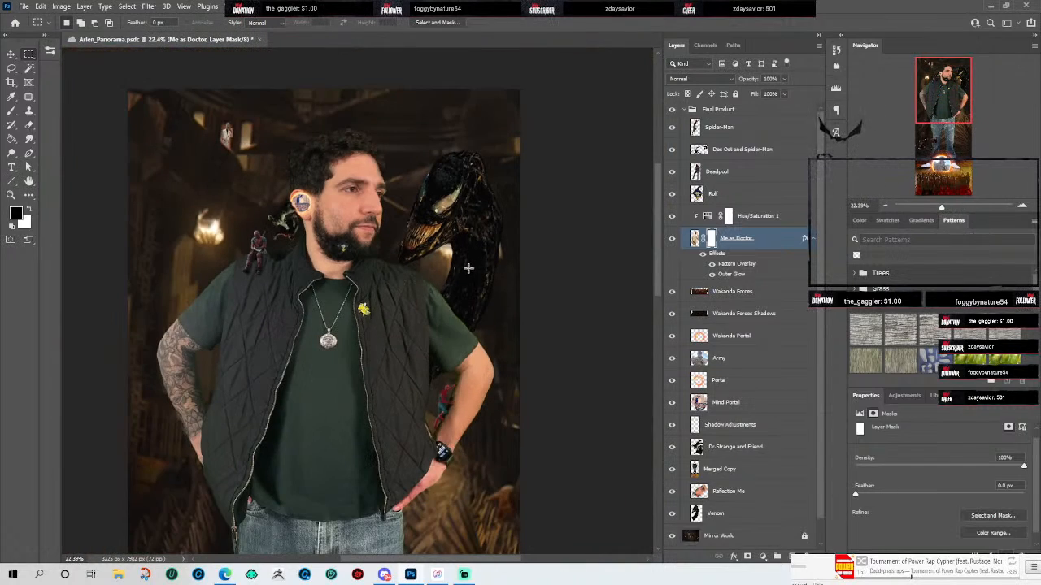
scroll(431, 269, down, 3)
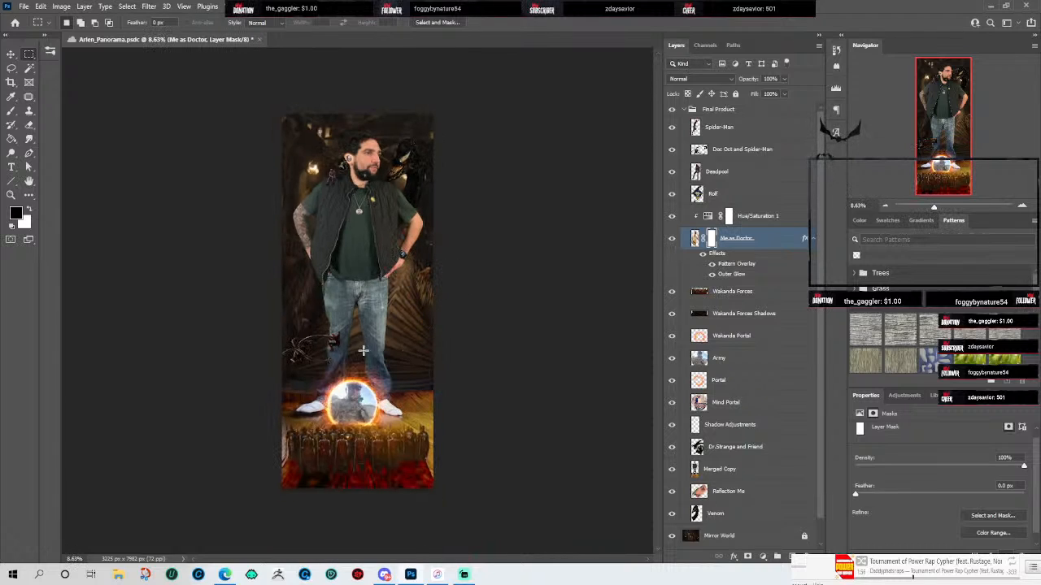
Step: Examine the soldier portal, the Wakanda forces and the legs to compare the lower composite with the rest
scroll(354, 354, down, 1)
scroll(371, 472, up, 4)
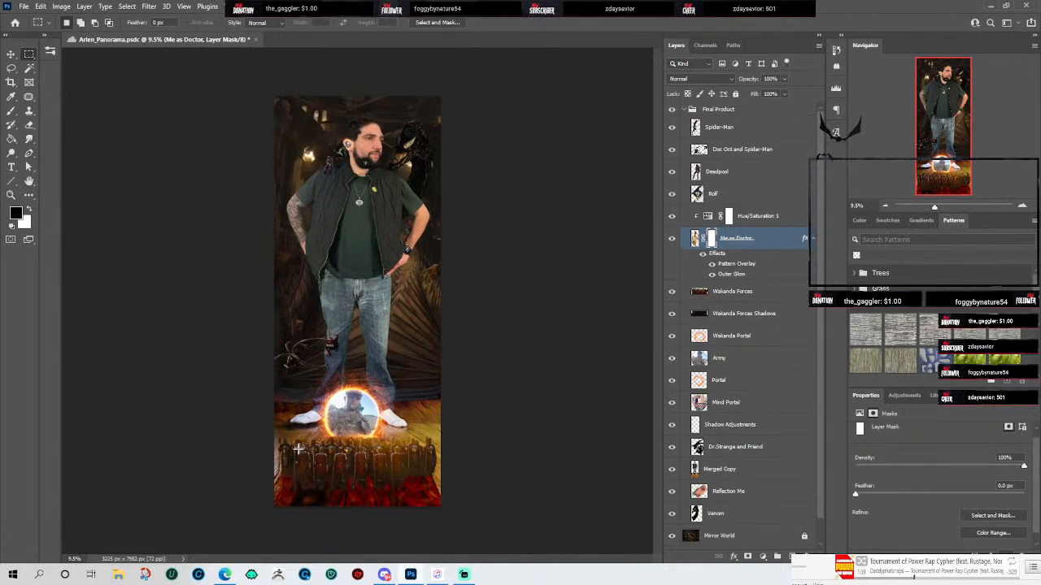
scroll(371, 470, up, 5)
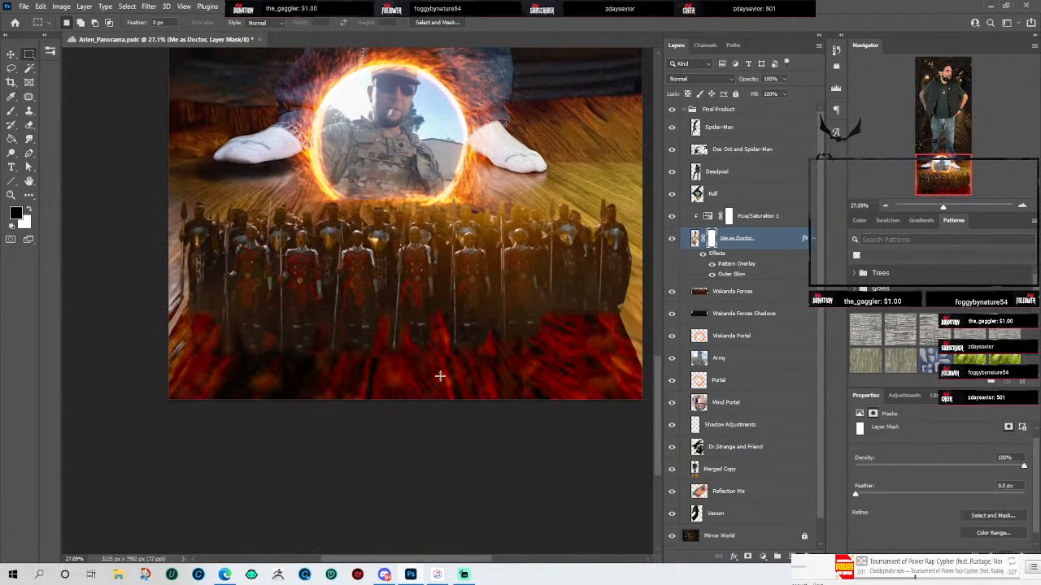
drag(543, 311, 529, 392)
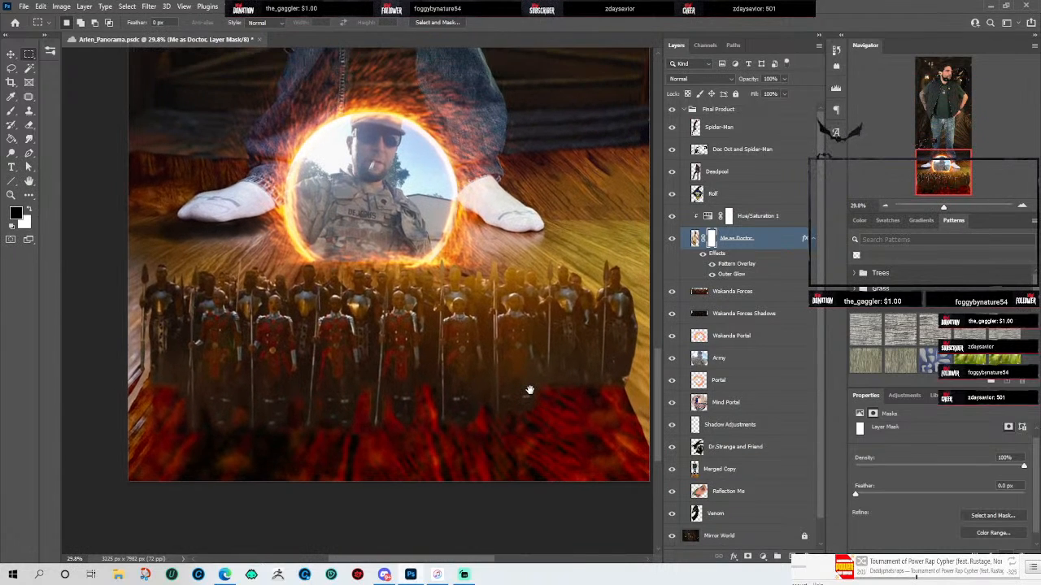
scroll(542, 352, down, 4)
drag(543, 315, 517, 364)
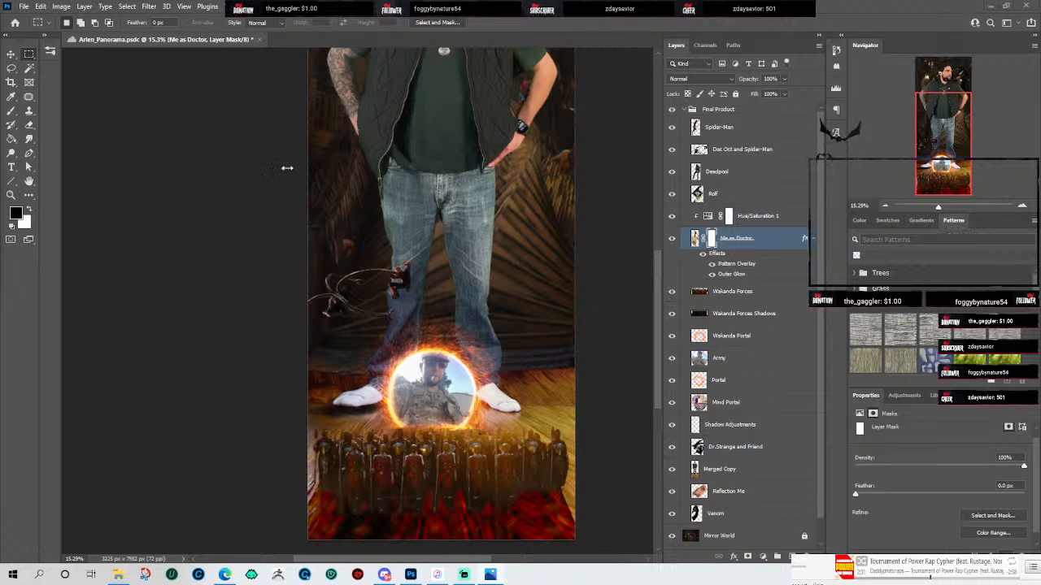
scroll(423, 292, up, 4)
scroll(502, 350, down, 4)
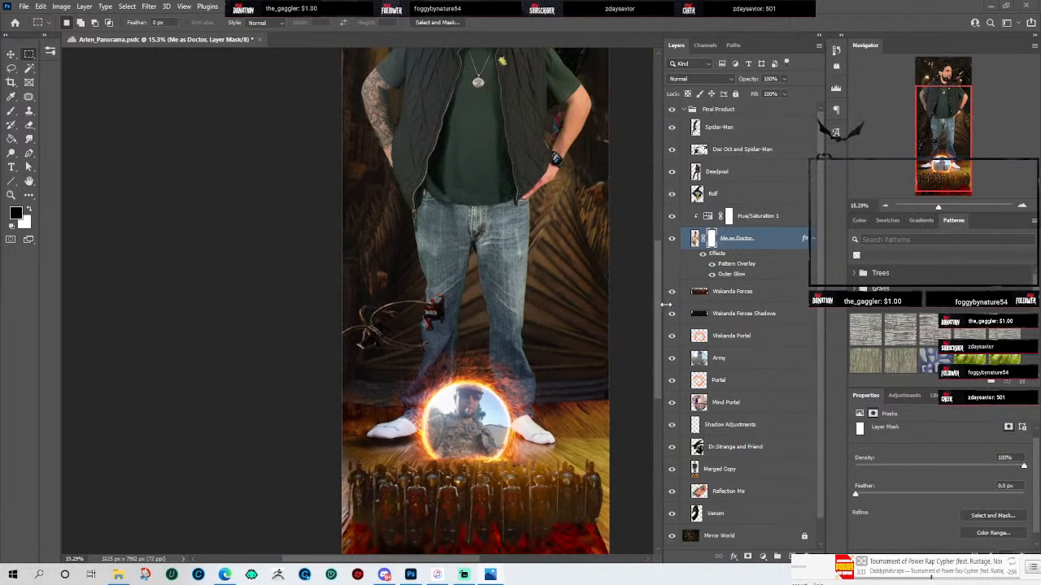
scroll(647, 372, down, 5)
drag(655, 373, 642, 309)
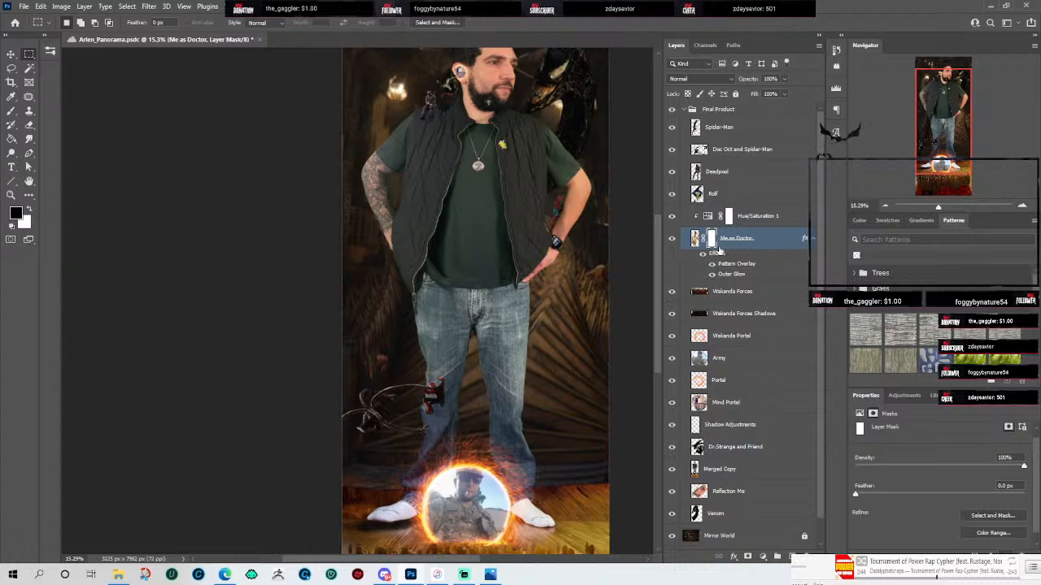
scroll(719, 254, down, 1)
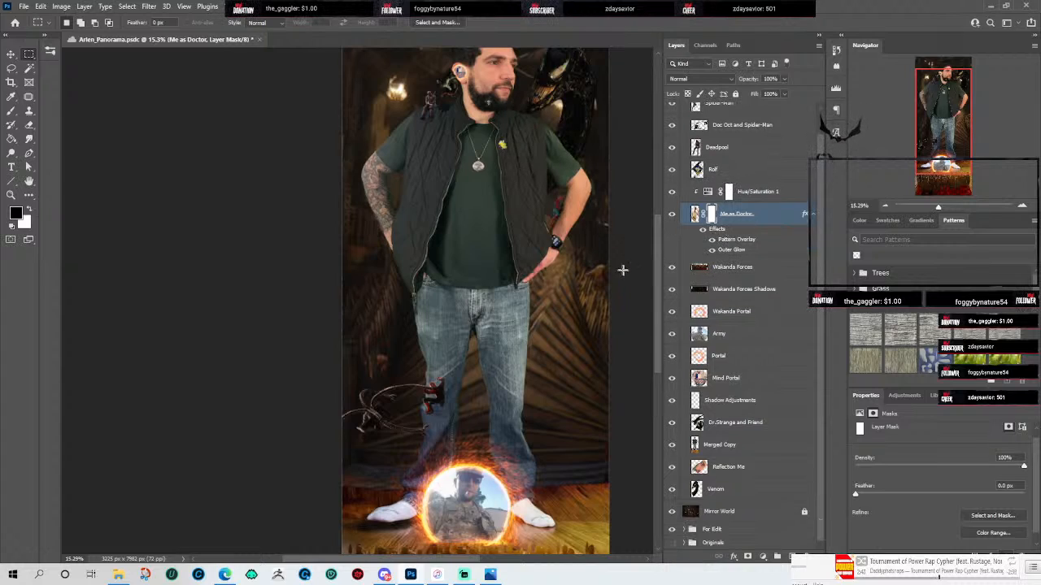
drag(655, 270, 651, 338)
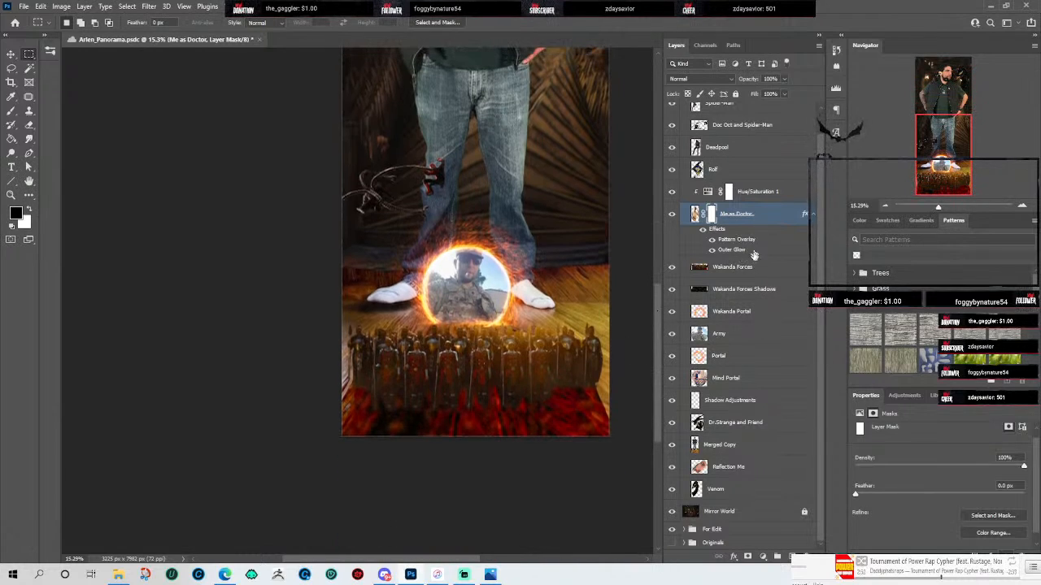
Step: Add a Hue/Saturation adjustment above the Army layer and clip it to that layer with default values
click(740, 337)
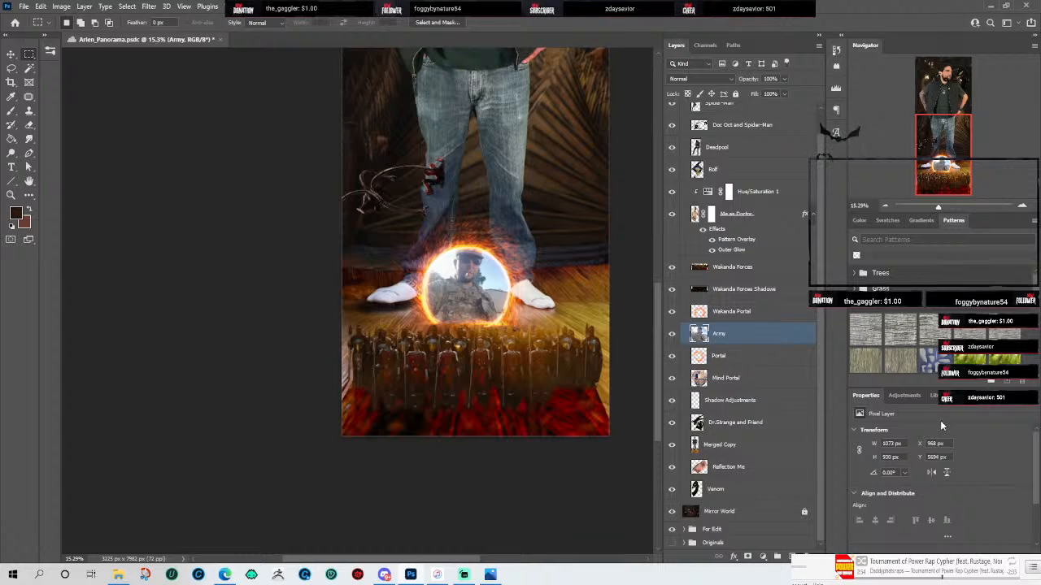
click(907, 397)
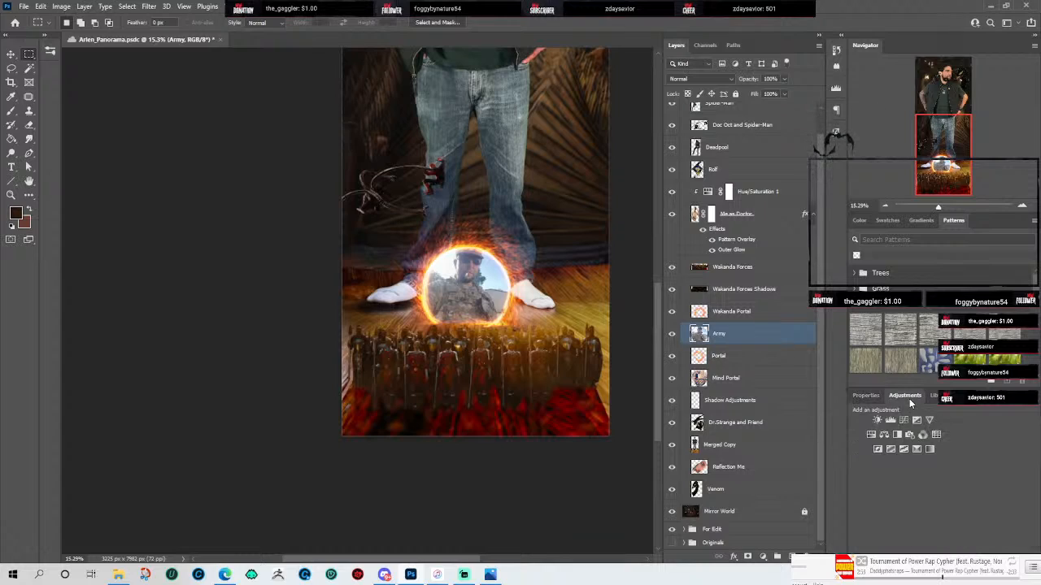
click(884, 435)
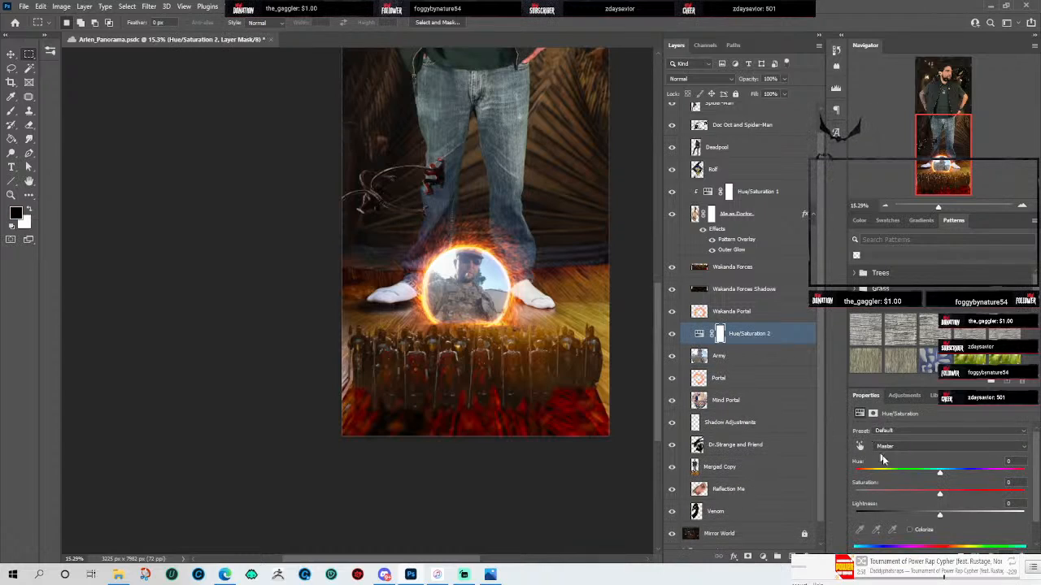
drag(939, 495, 882, 495)
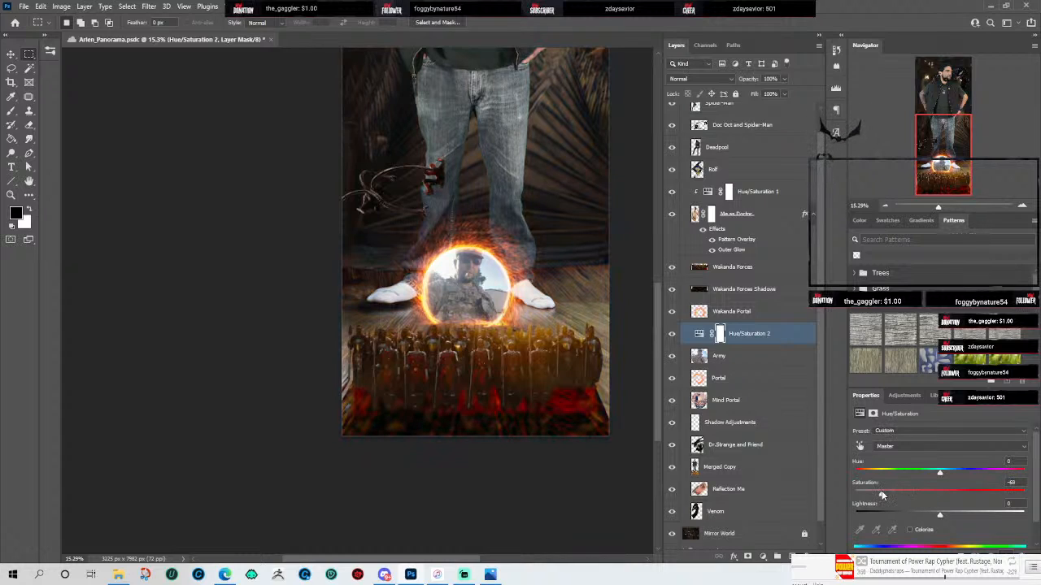
right_click(765, 340)
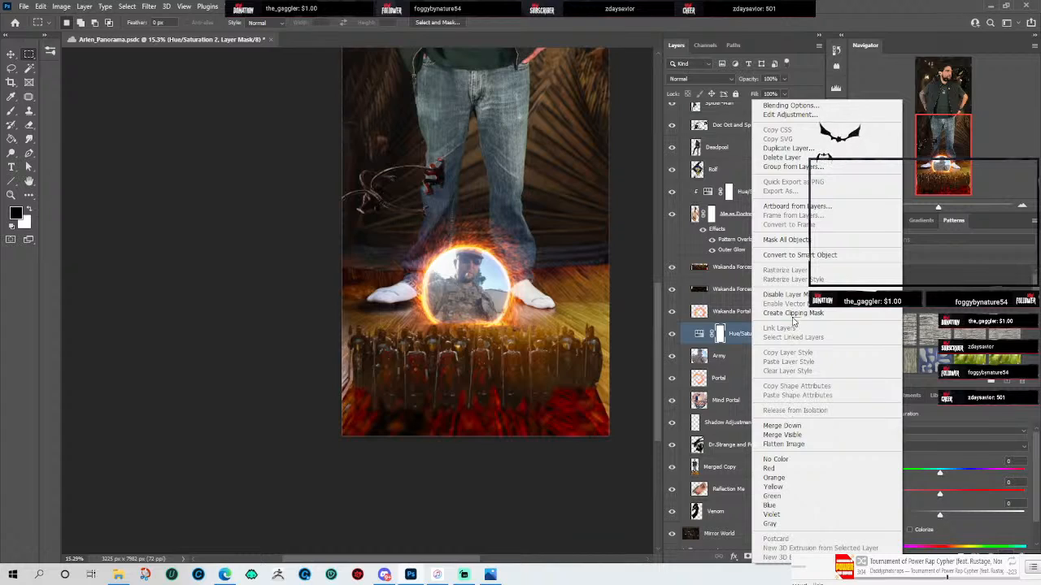
click(792, 316)
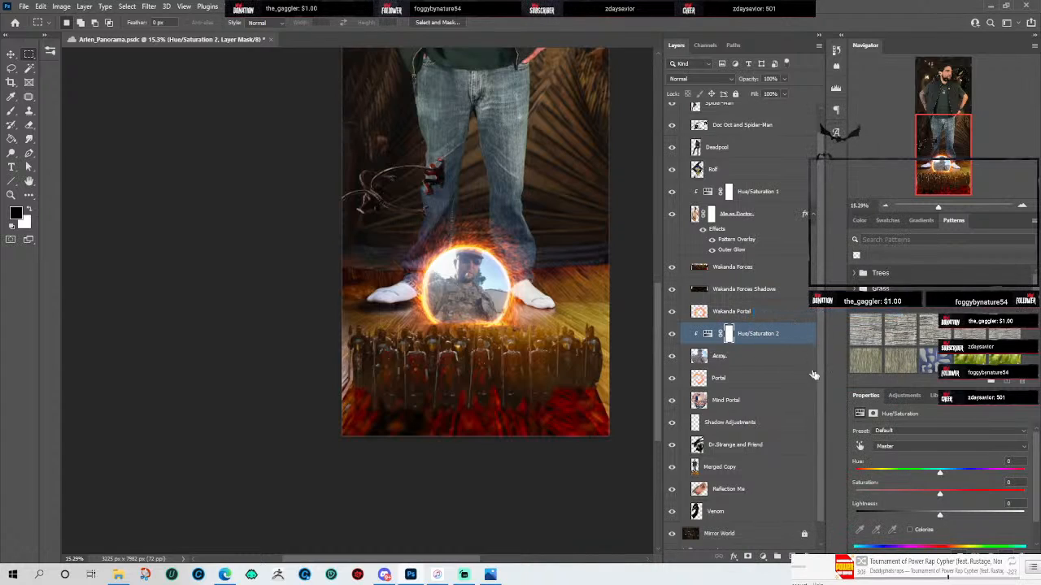
Step: Set the Army adjustment's saturation to +10, then try a hue shift of -112 and undo it
drag(941, 496, 964, 504)
drag(940, 472, 879, 461)
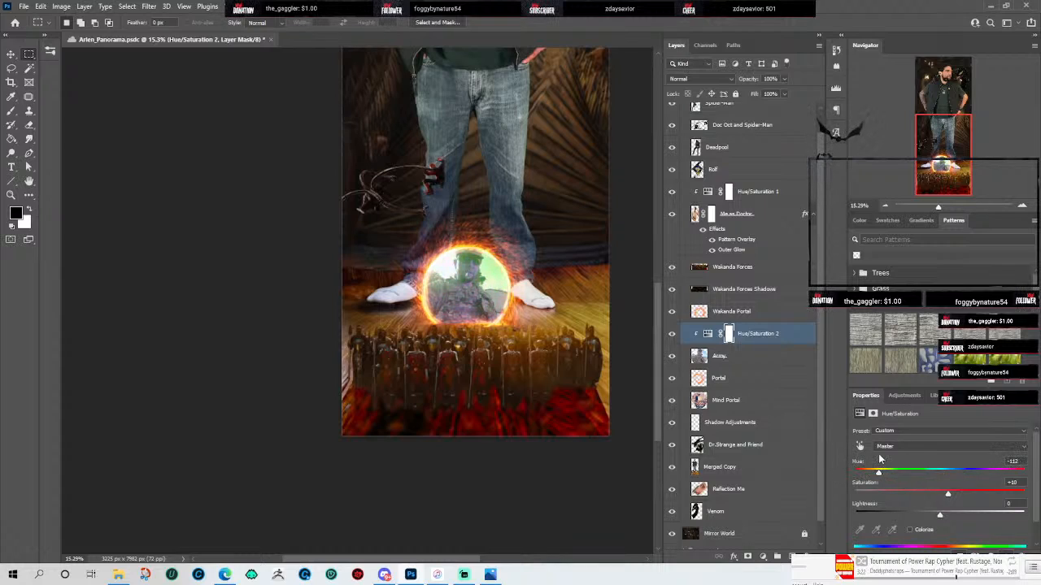
key(ctrl+z)
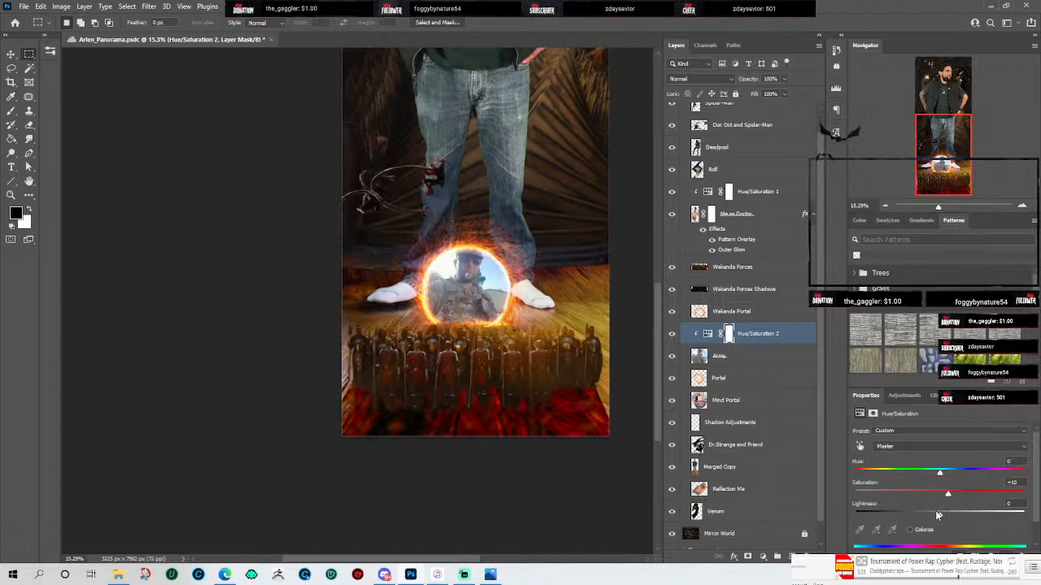
Step: Try darkening the Army image to a lightness of -25, then set the lightness to +1
drag(941, 518, 919, 516)
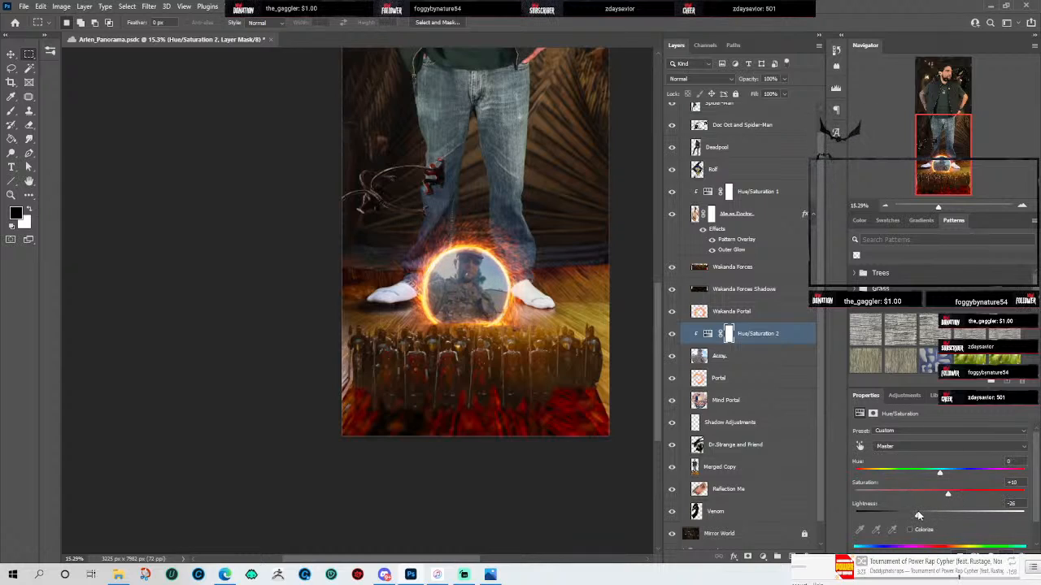
drag(545, 192, 546, 328)
mouse_move(658, 338)
mouse_down()
mouse_move(657, 288)
mouse_move(661, 338)
mouse_up()
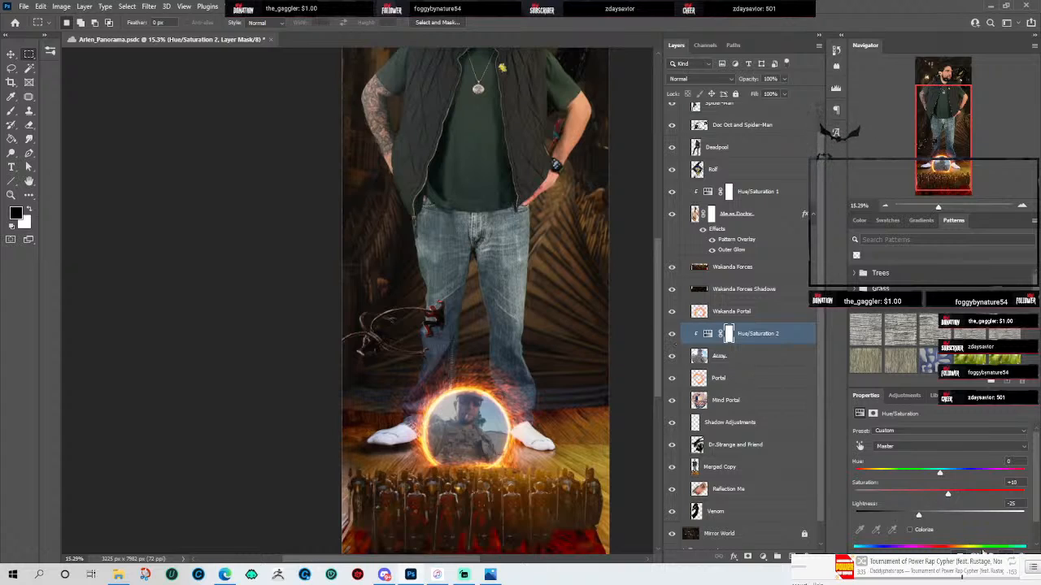
drag(919, 518, 940, 517)
drag(569, 462, 532, 335)
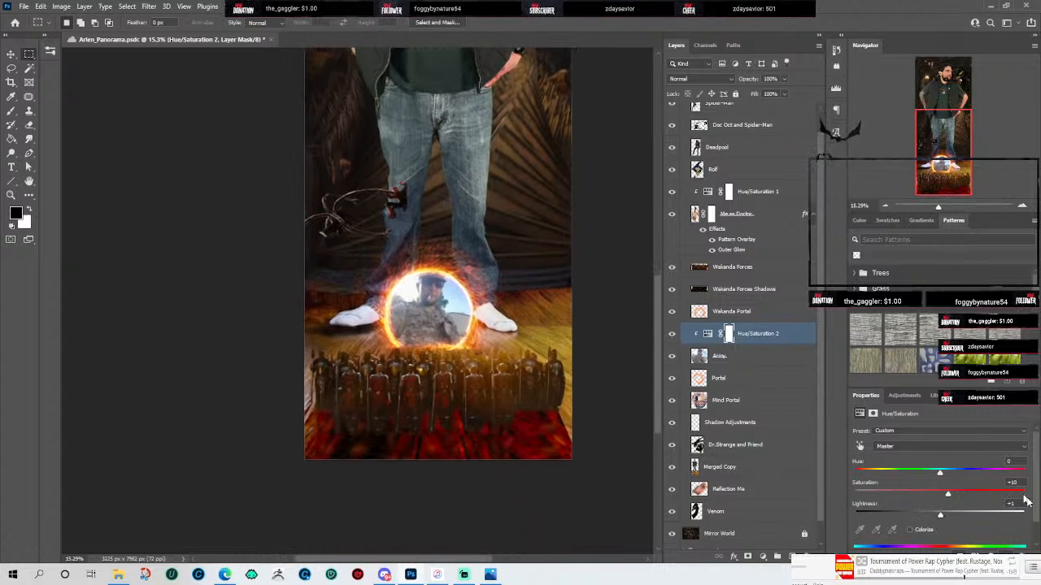
scroll(916, 512, down, 1)
scroll(940, 510, up, 1)
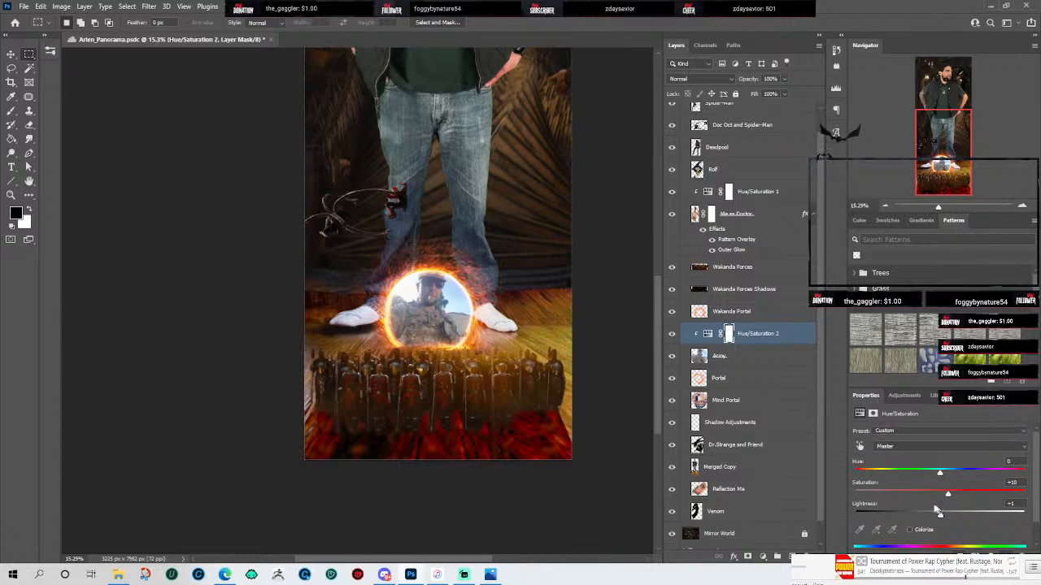
Step: Shift the hue of only the Yellows range to +5 in the Army layer's Hue/Saturation adjustment
click(896, 447)
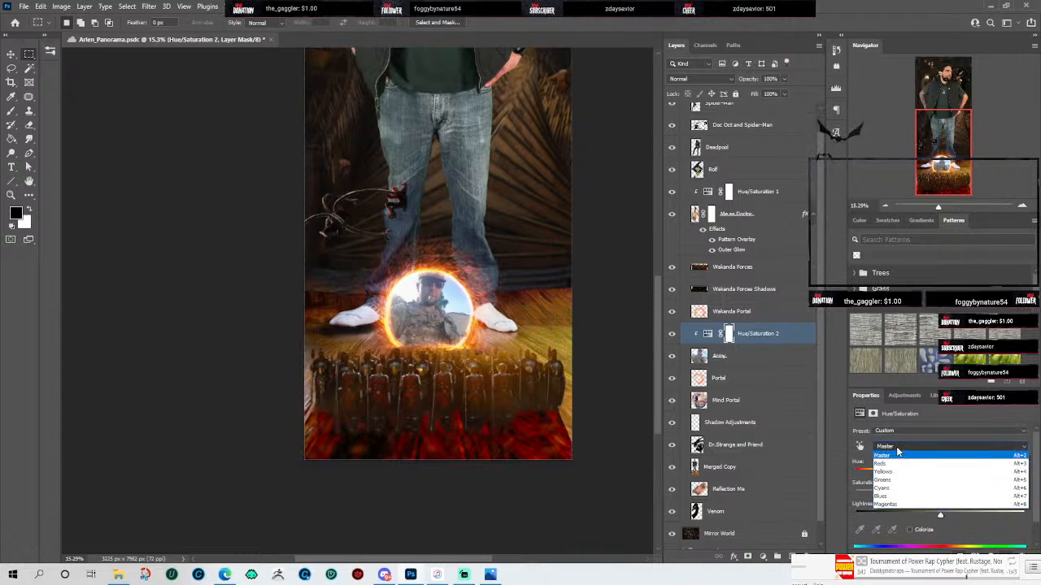
click(897, 453)
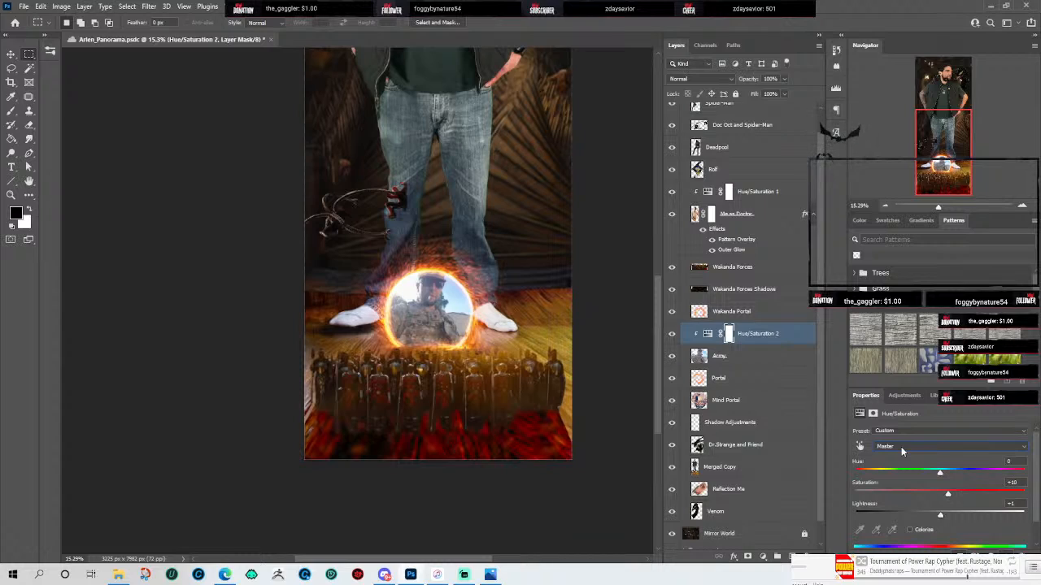
click(901, 449)
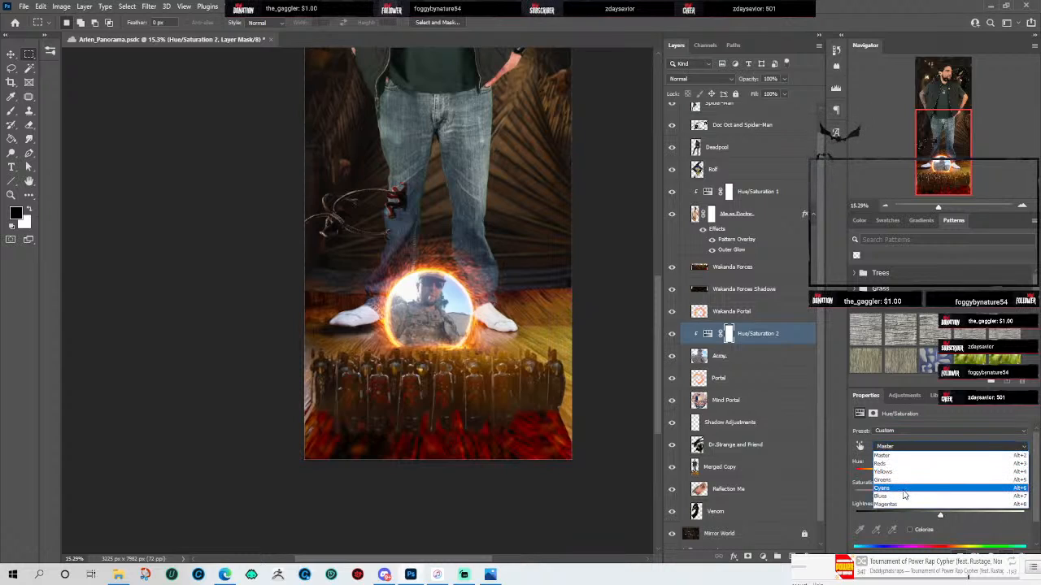
click(906, 474)
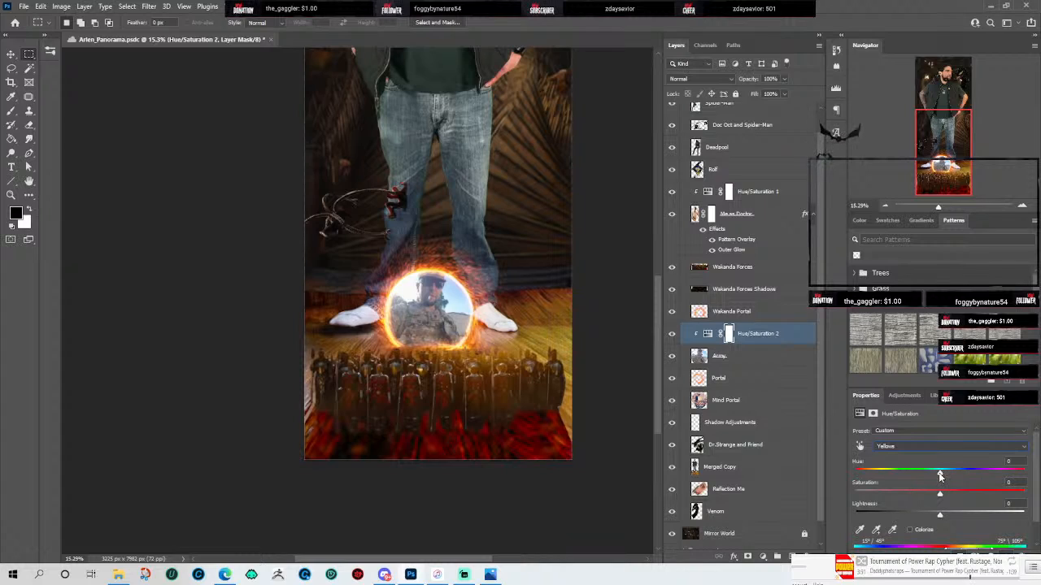
mouse_move(940, 477)
mouse_down()
mouse_move(995, 474)
mouse_move(856, 478)
mouse_move(957, 473)
mouse_move(925, 475)
mouse_move(944, 470)
mouse_up()
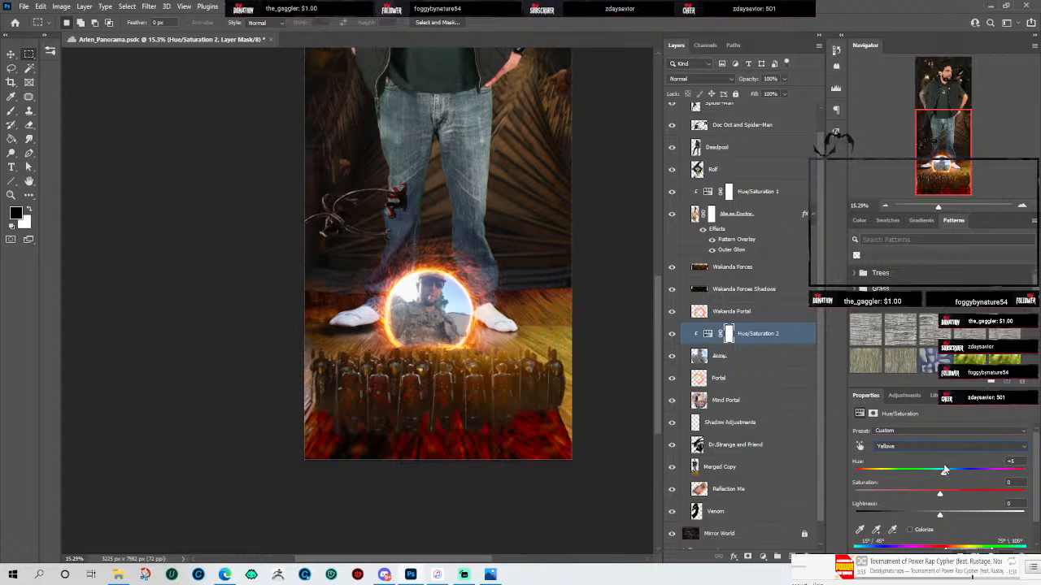
Step: Try the Old Style and Red Boost presets on the Army layer's Hue/Saturation adjustment, then apply the Sepia preset
click(912, 433)
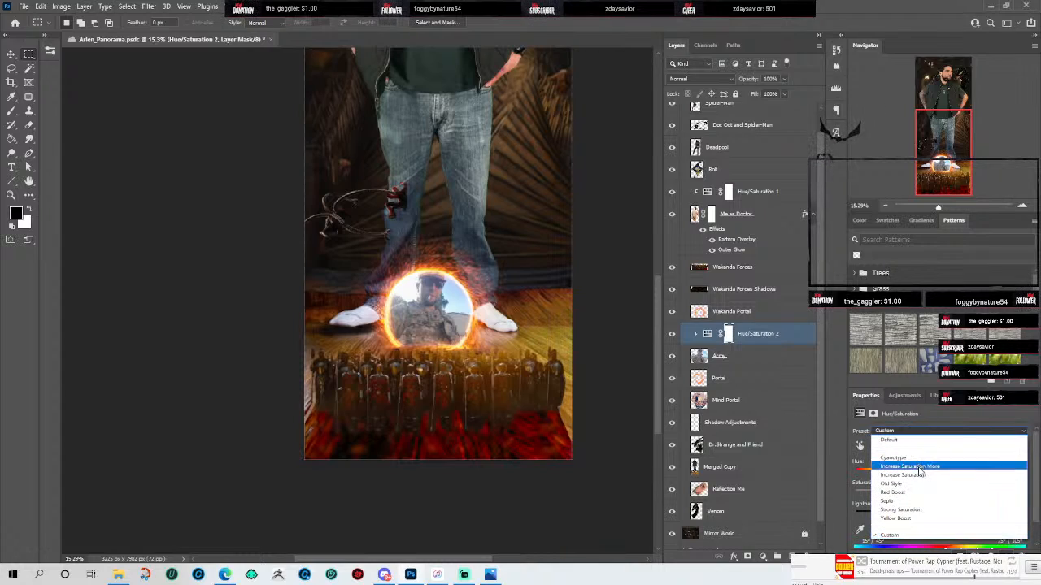
click(924, 485)
click(916, 435)
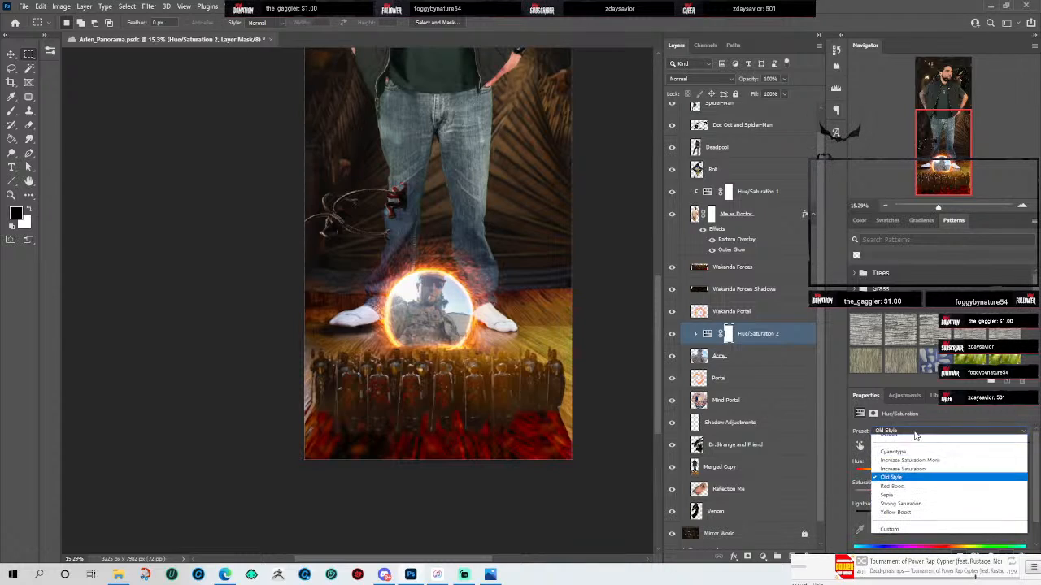
click(918, 492)
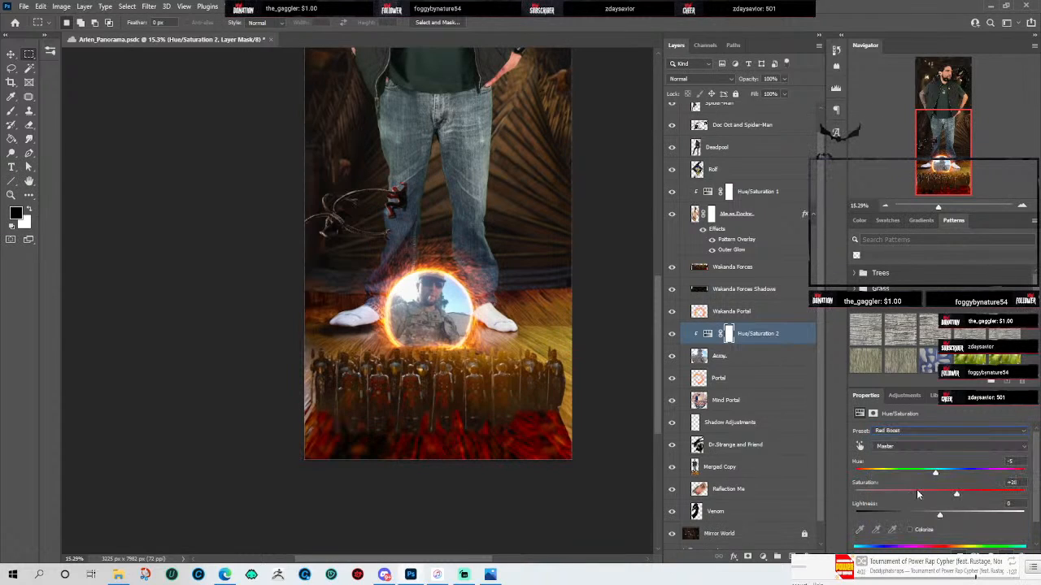
click(906, 432)
click(921, 501)
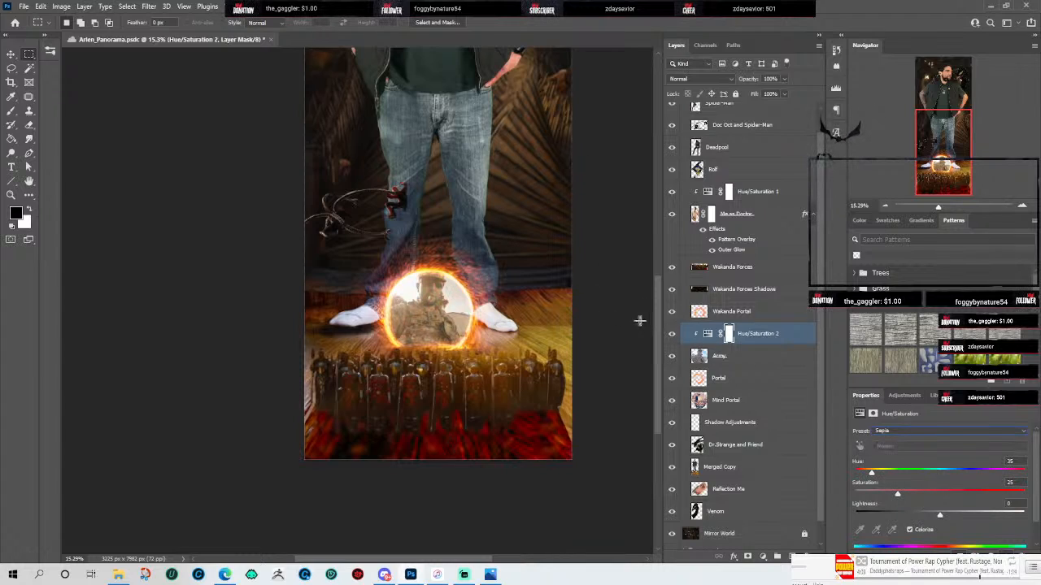
Step: Add a Hue/Saturation adjustment above the Mind Portal layer, apply the Sepia preset and clip it to that layer
drag(656, 309, 651, 250)
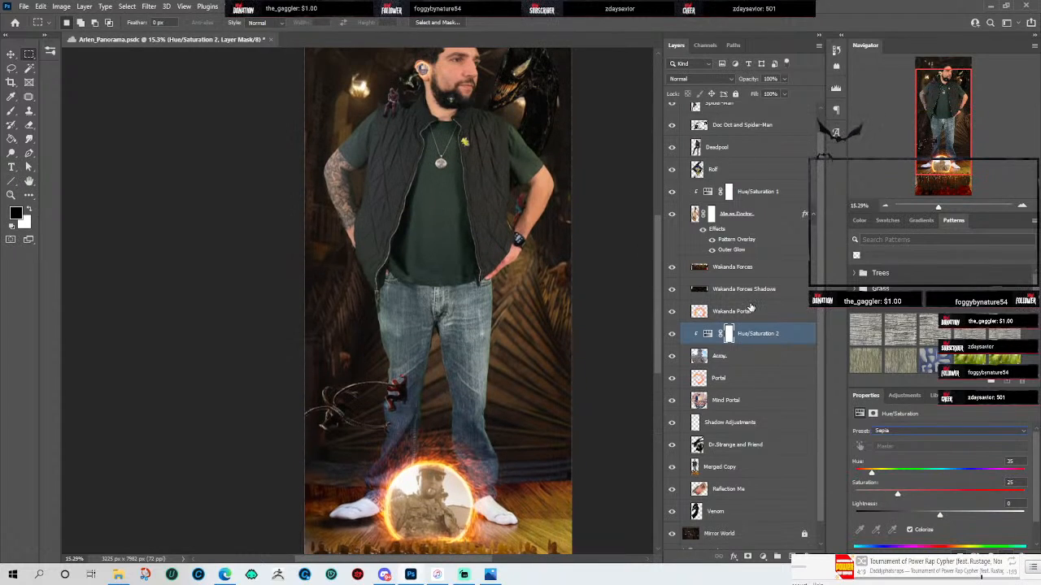
scroll(751, 307, up, 1)
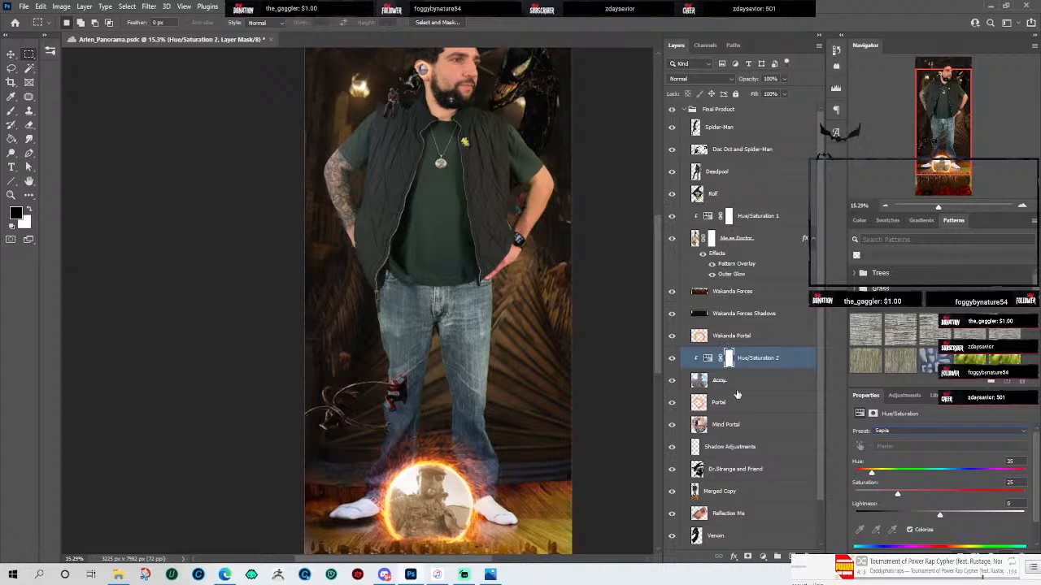
click(743, 425)
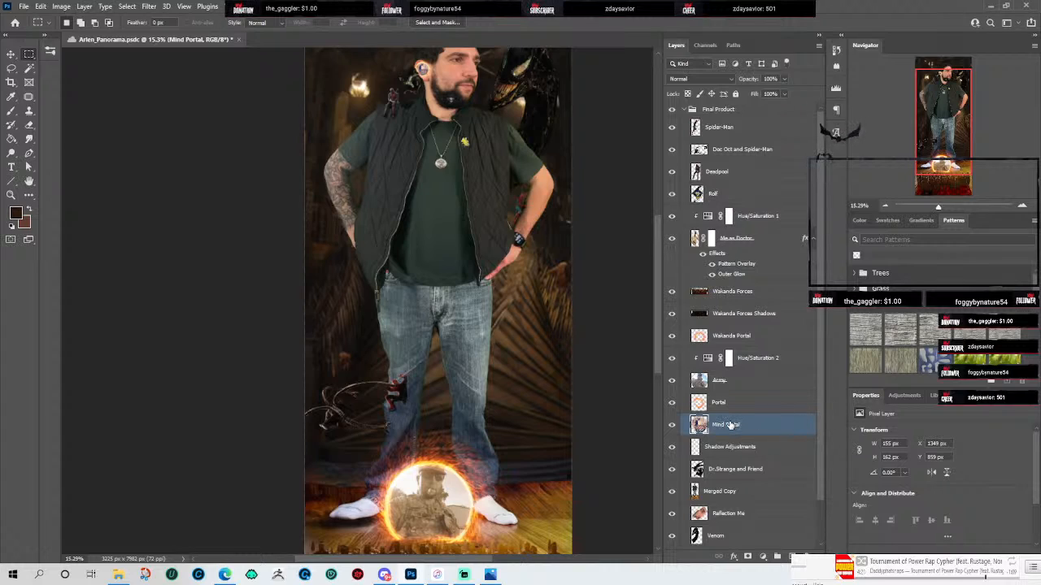
click(900, 397)
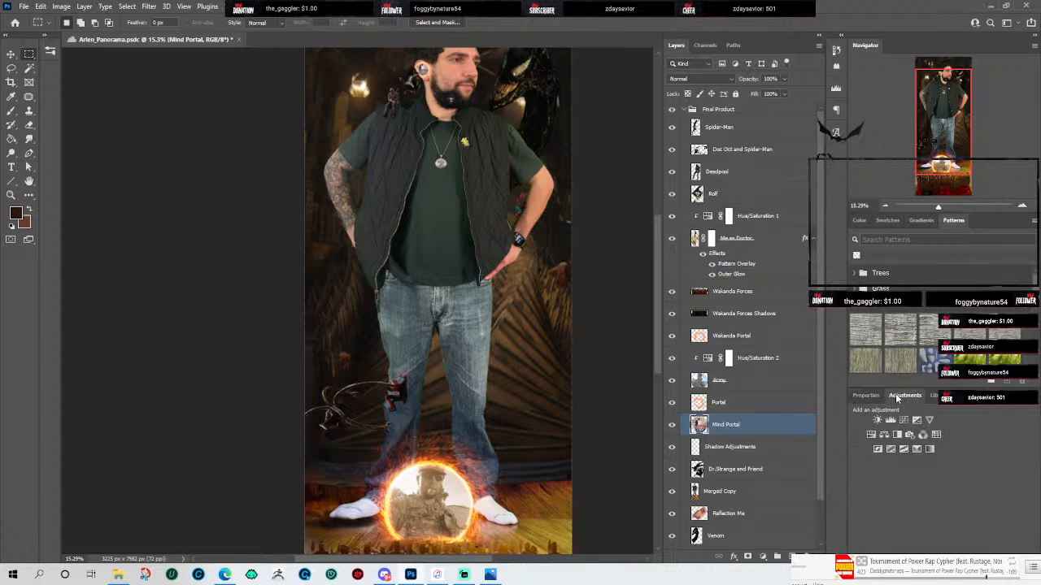
click(871, 436)
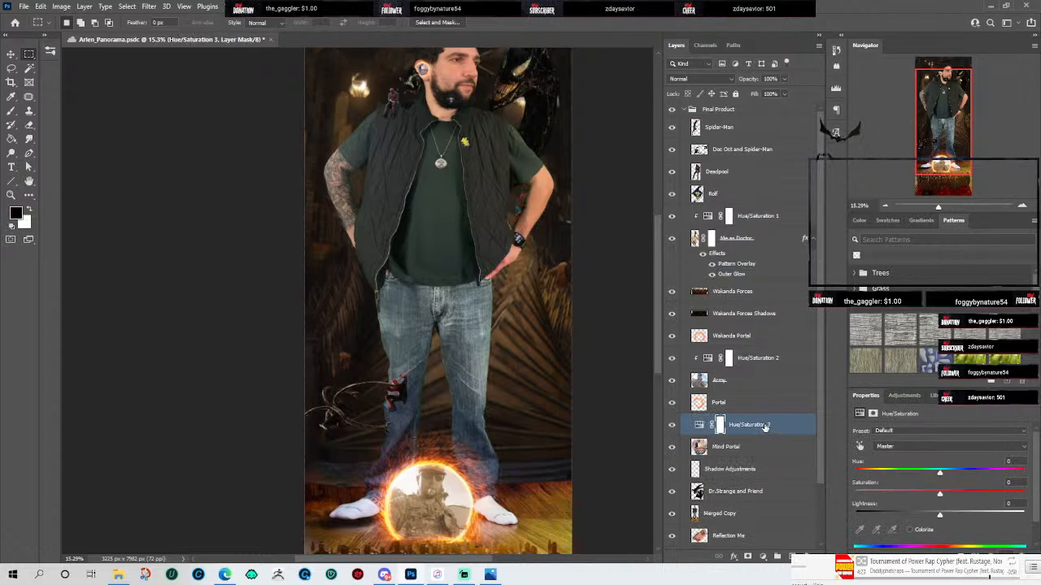
click(909, 431)
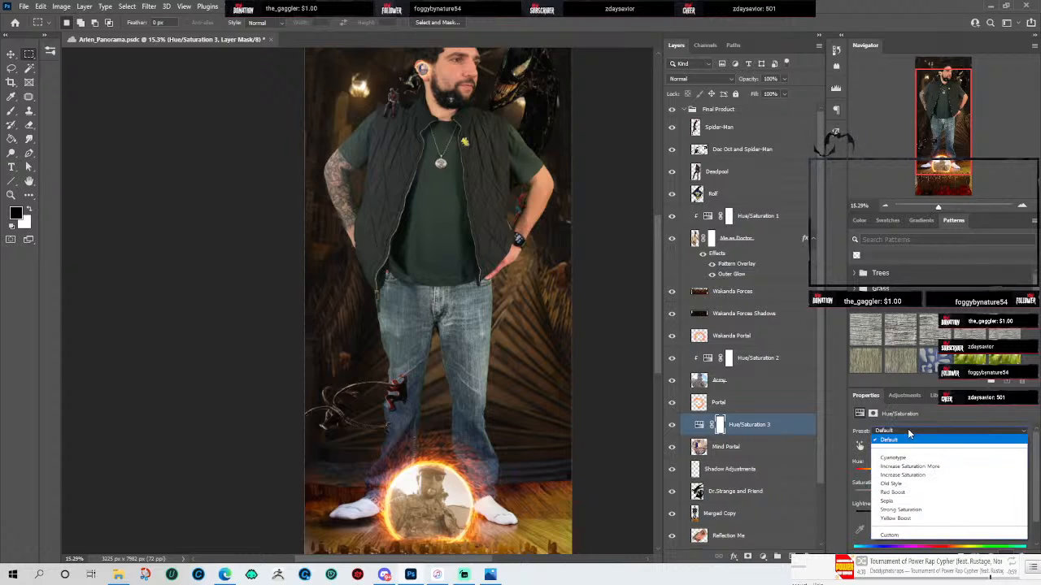
click(915, 501)
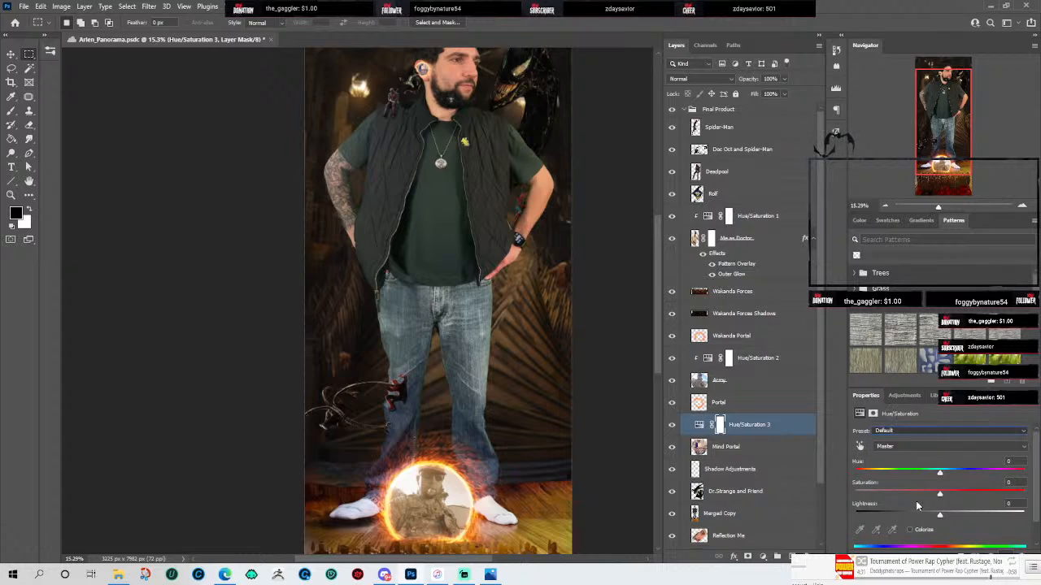
right_click(755, 423)
click(805, 314)
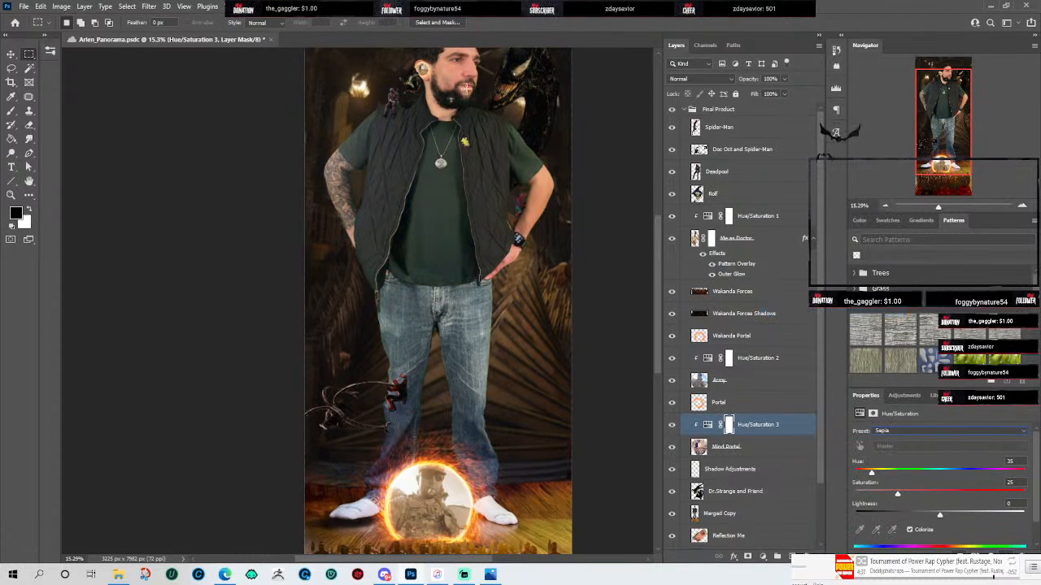
Step: Examine the sepia image in the ear portal up close, then review the whole composite
drag(659, 229, 650, 167)
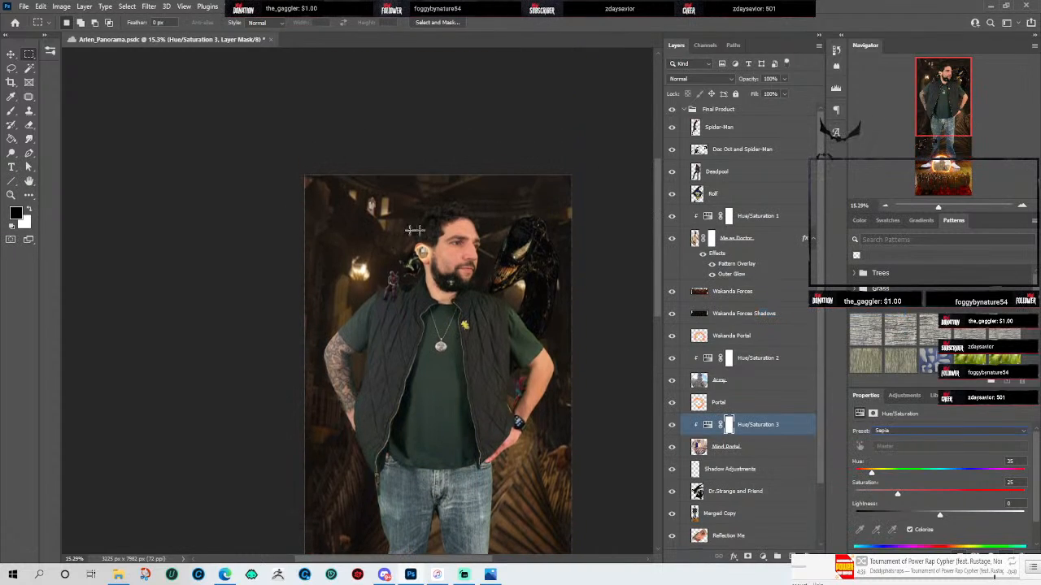
drag(658, 264, 658, 271)
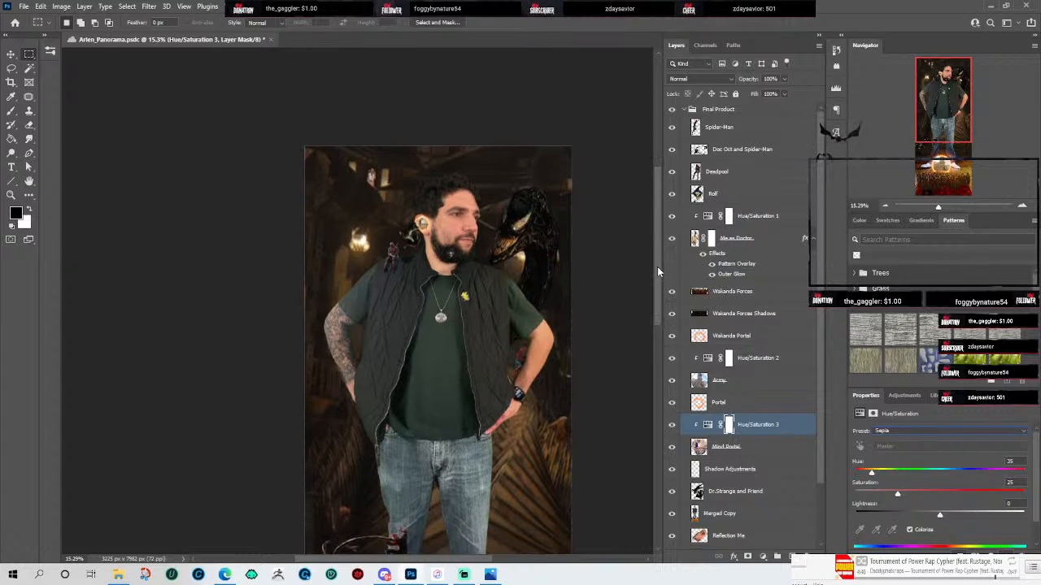
click(12, 54)
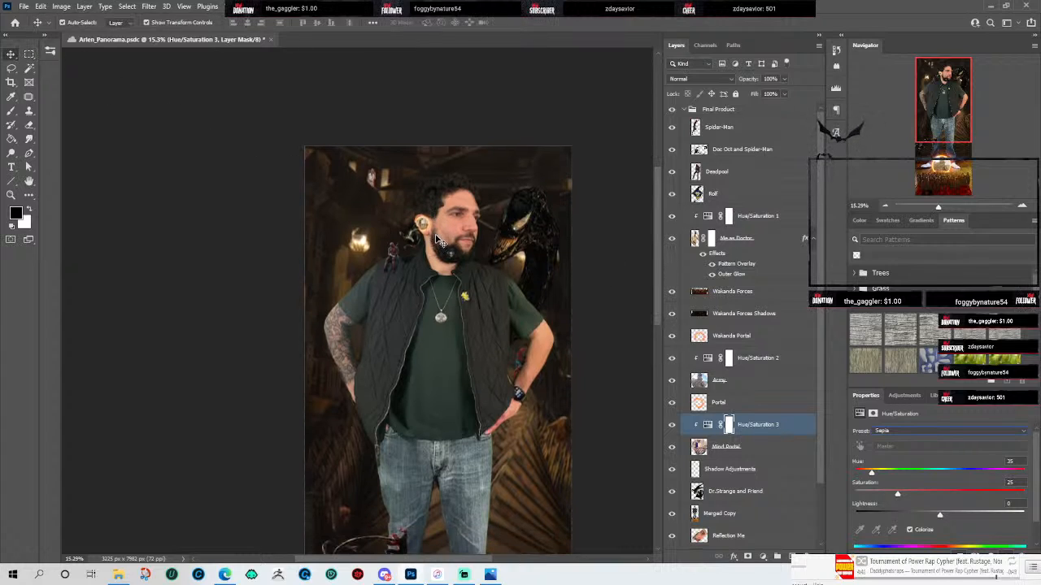
click(615, 254)
scroll(423, 234, up, 3)
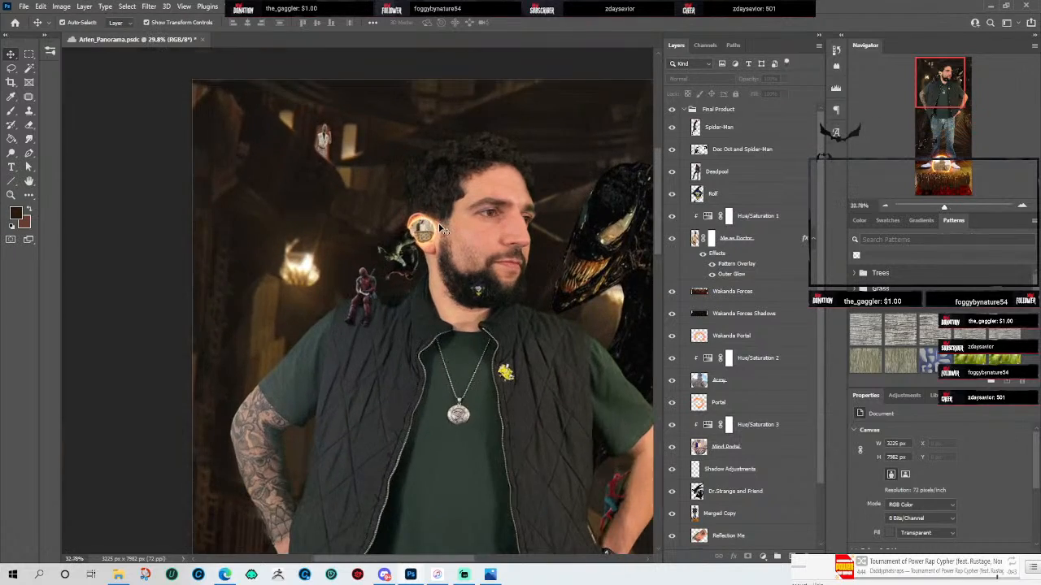
scroll(440, 229, up, 5)
scroll(550, 272, down, 2)
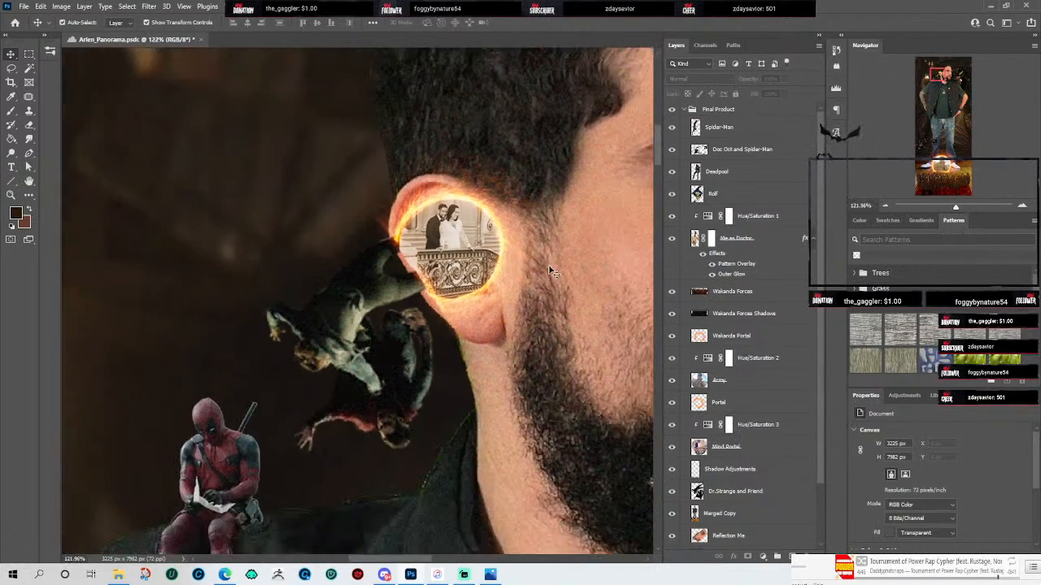
scroll(604, 289, down, 5)
drag(412, 560, 453, 560)
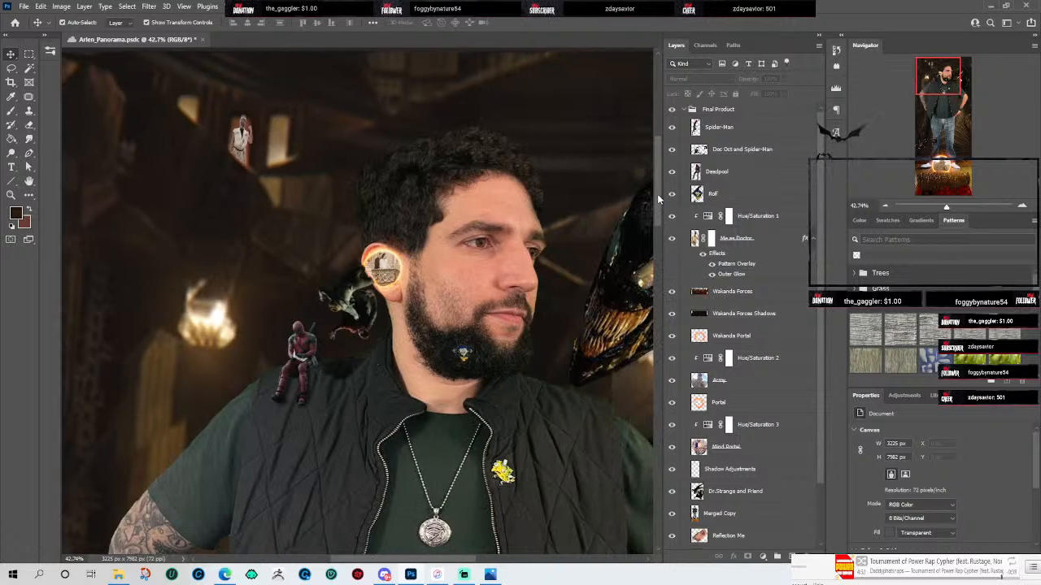
drag(654, 197, 674, 418)
scroll(557, 365, down, 8)
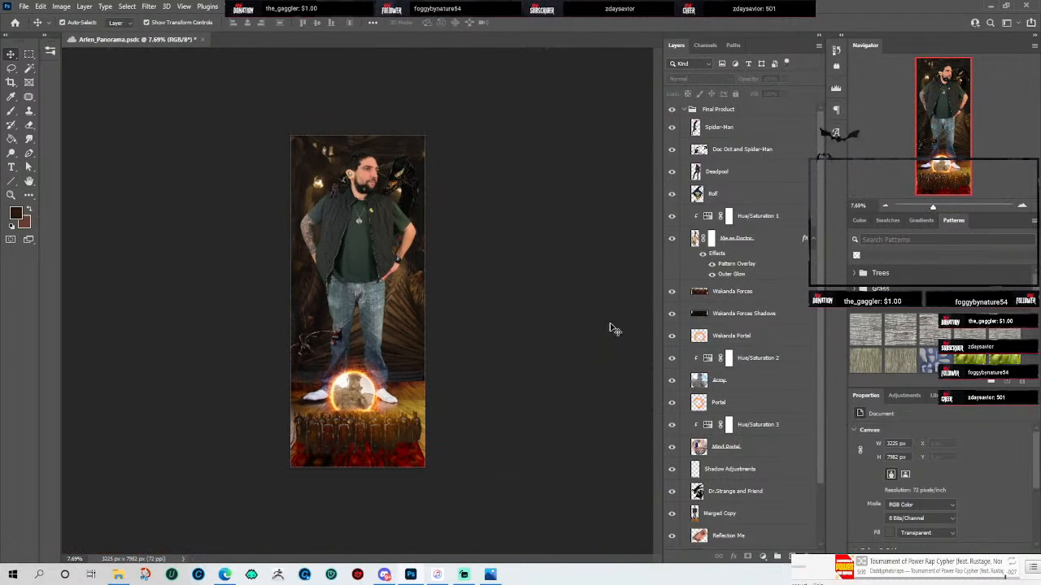
scroll(614, 326, up, 1)
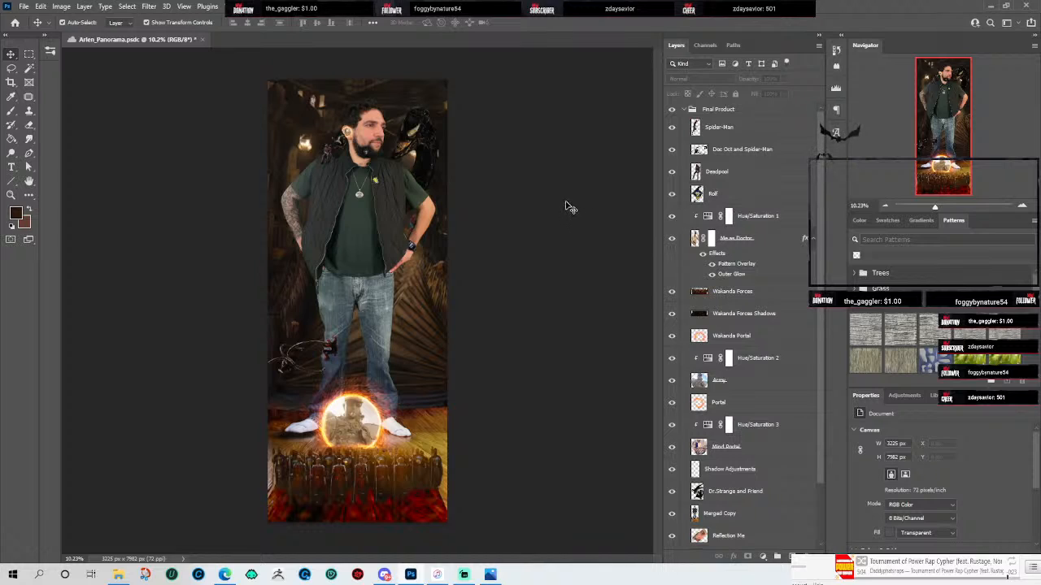
scroll(342, 98, up, 3)
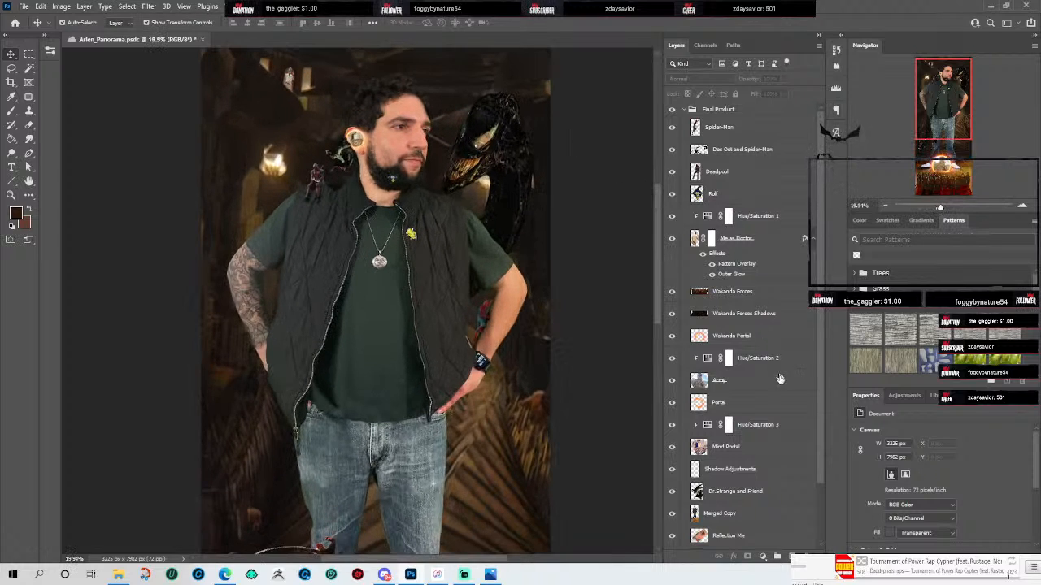
Step: Group the Venom, Reflection Me and Merged Copy layers as "Venom and I", and move Shadow Adjustments directly above that group
scroll(768, 389, down, 3)
scroll(769, 397, up, 1)
scroll(773, 443, down, 1)
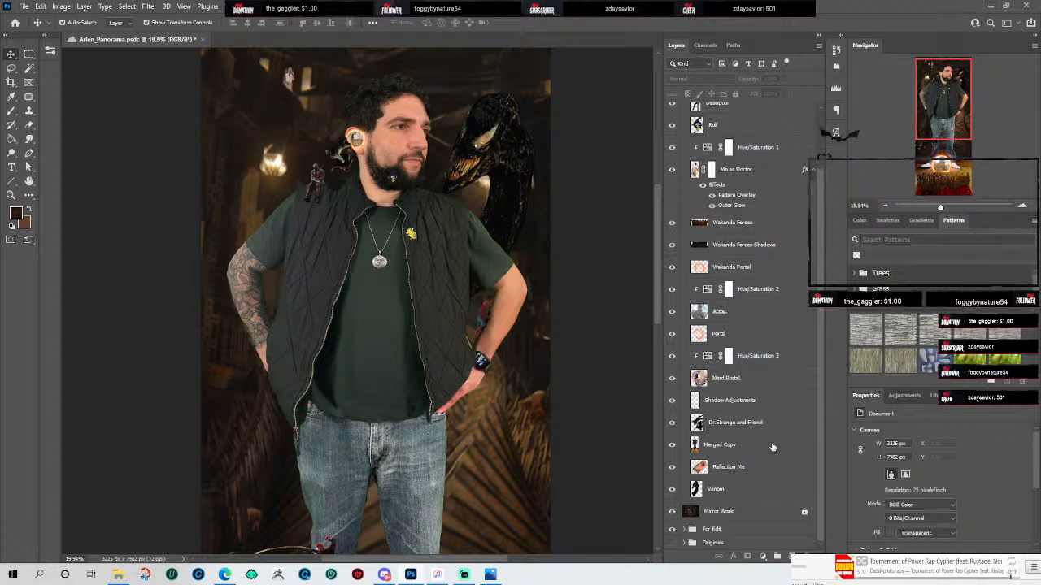
click(721, 492)
shift+click(748, 468)
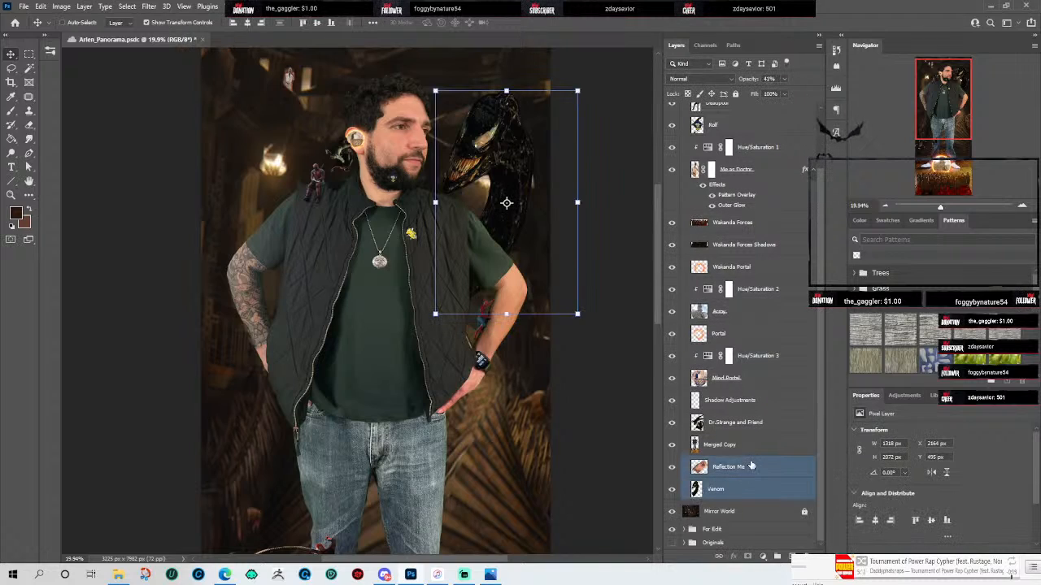
shift+click(751, 447)
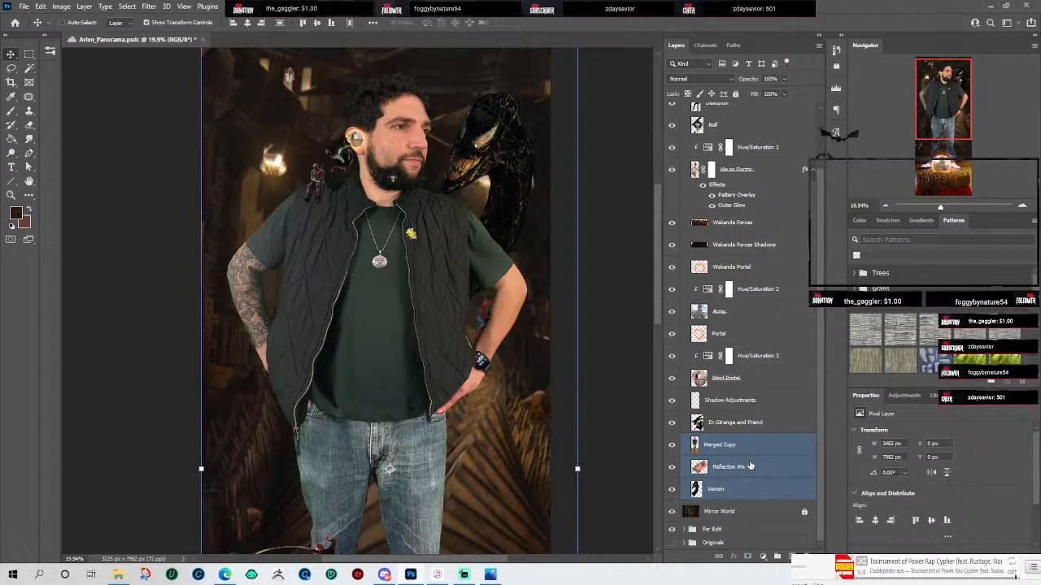
key(ctrl+g)
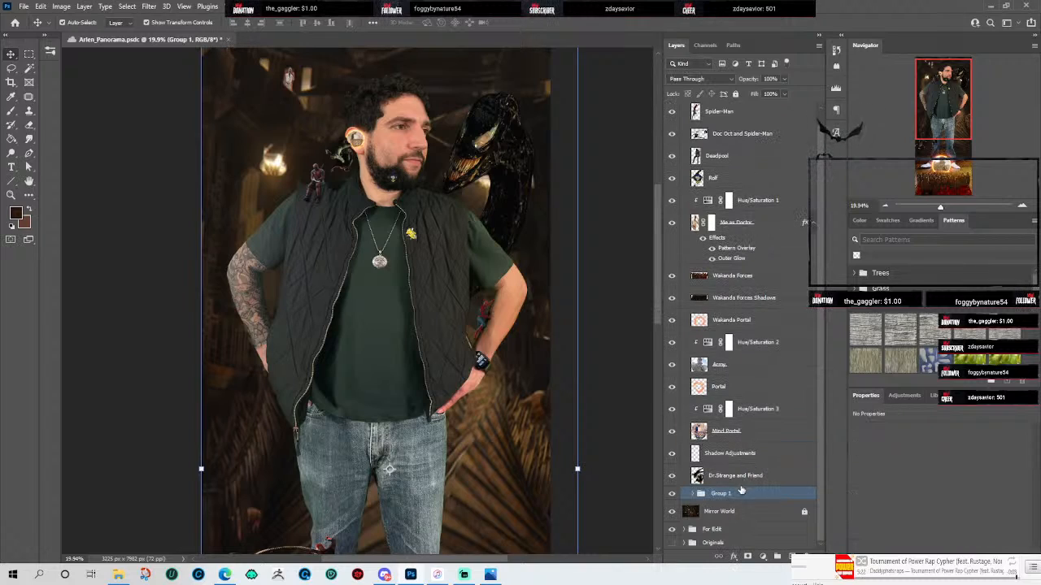
double_click(721, 493)
text(Ve)
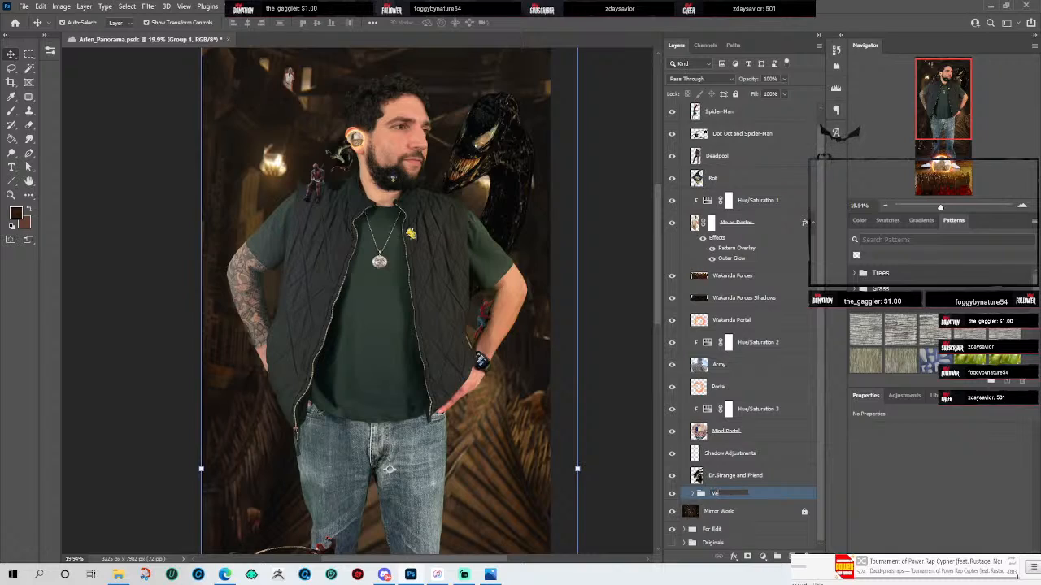
text(nom and I)
key(Return)
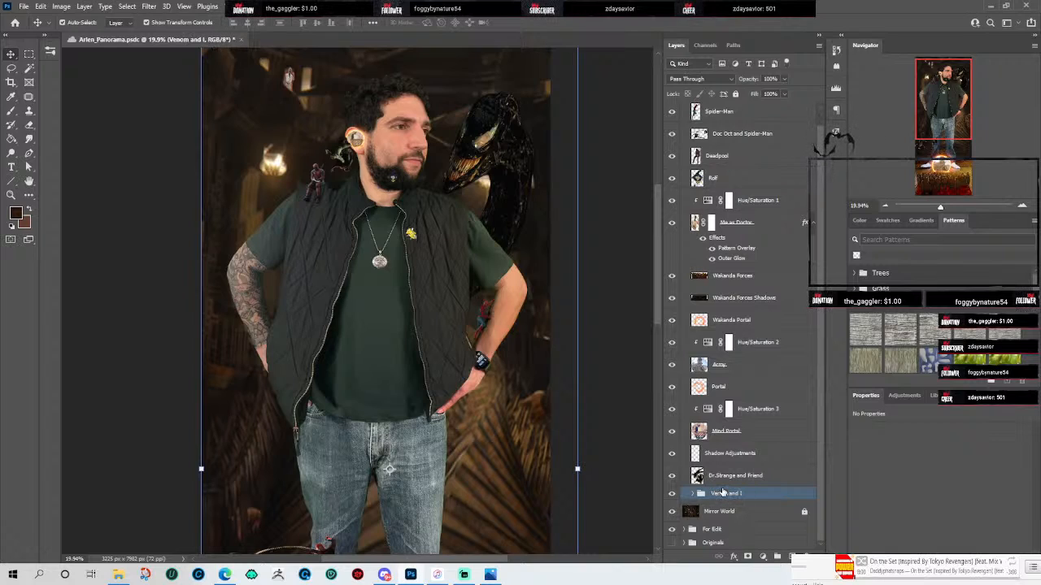
click(774, 478)
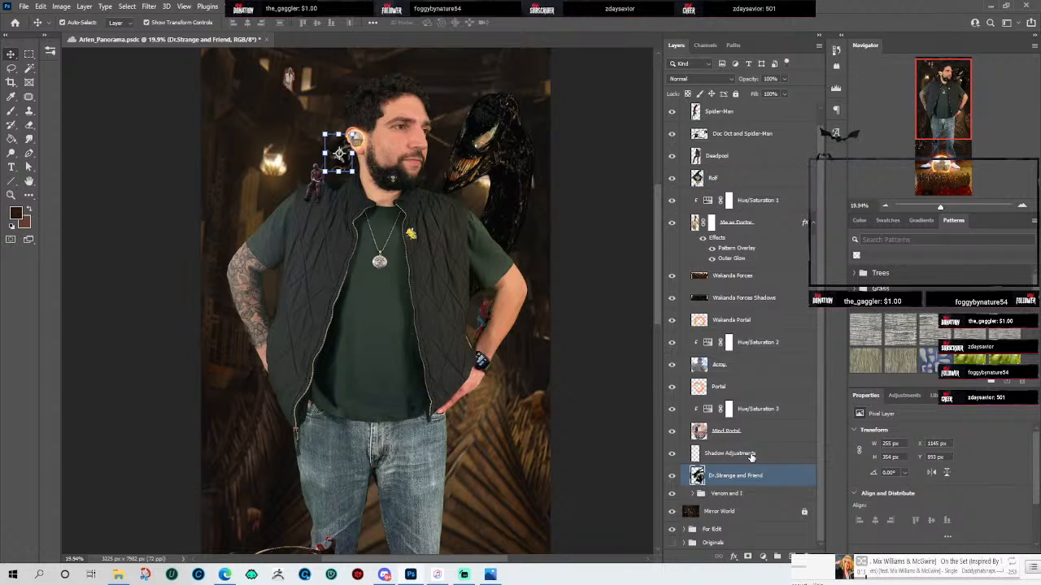
drag(751, 457, 759, 493)
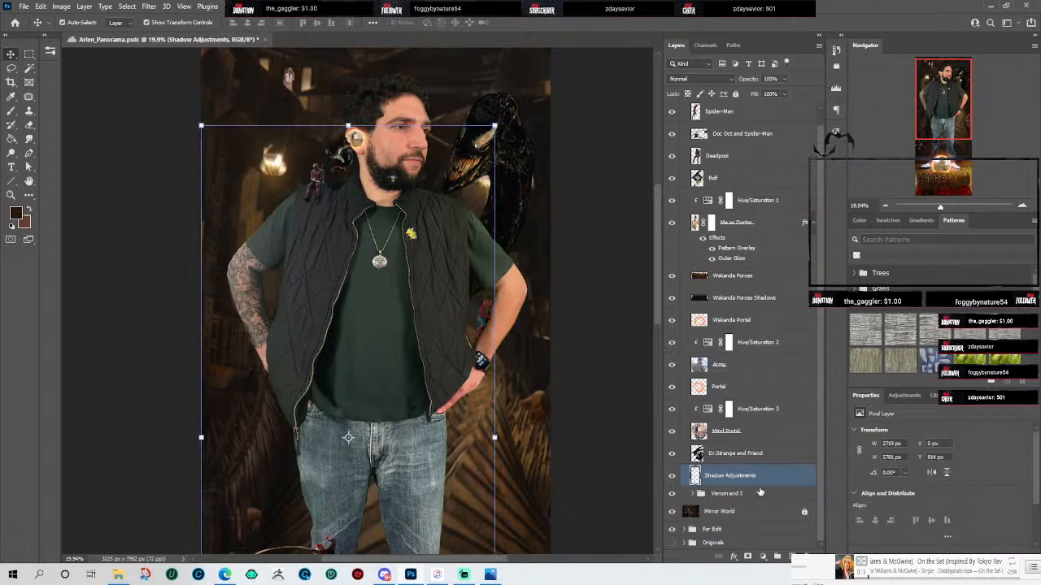
Step: Group the Mind Portal layer, its Hue/Saturation adjustment and the Portal layer, naming the group "Memory Portal 1"
click(750, 432)
shift+click(766, 387)
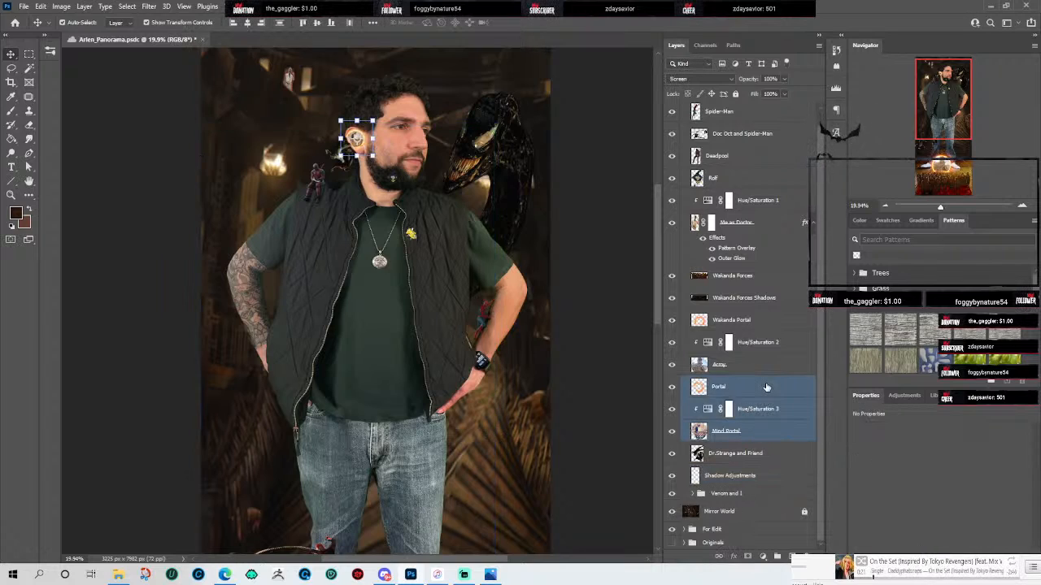
key(ctrl+g)
double_click(722, 398)
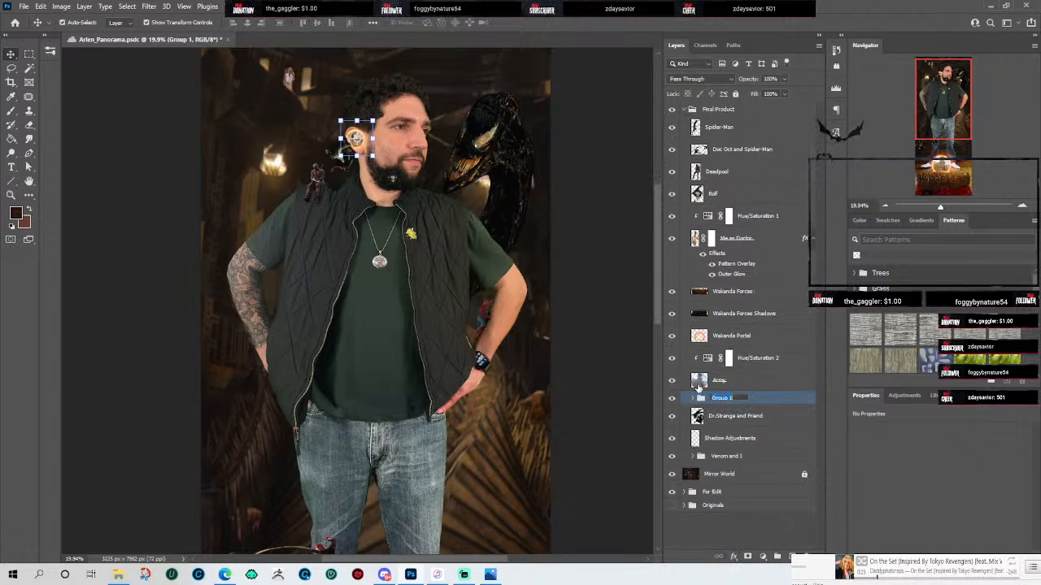
text(M)
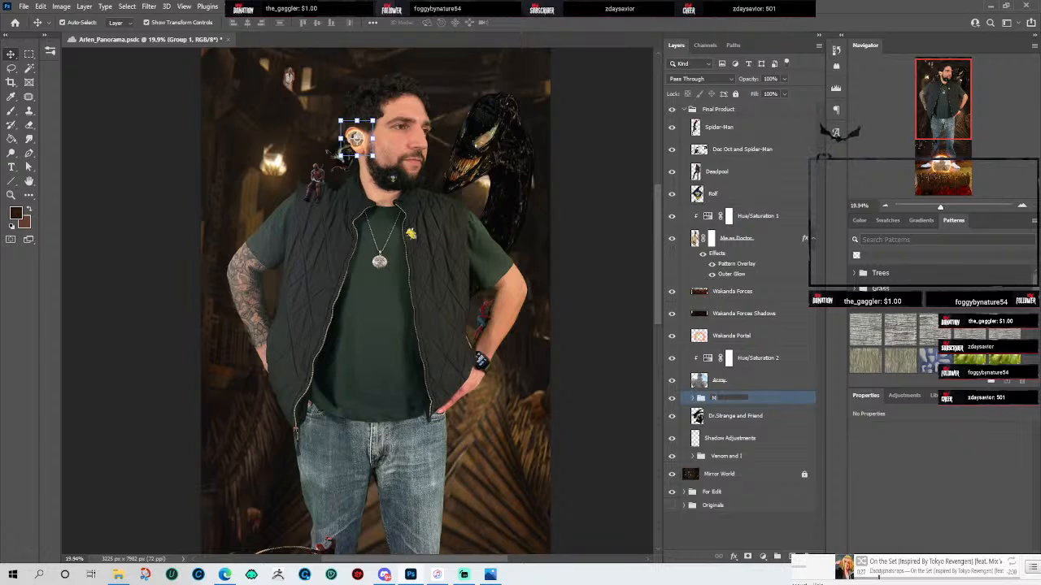
text(emory Port)
key(Return)
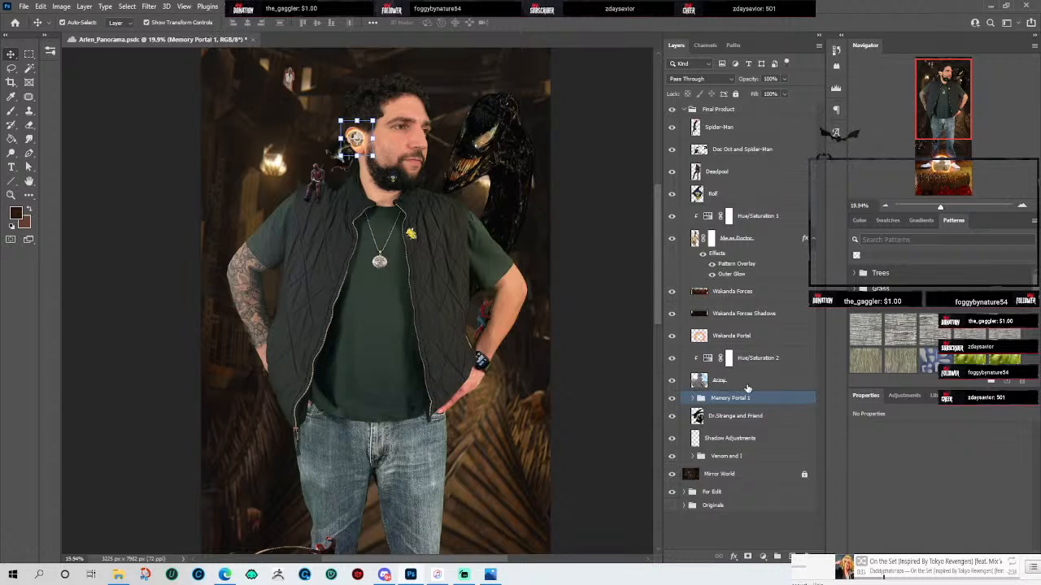
Step: Group the Army layer, its Hue/Saturation adjustment and the Wakanda Portal layer under the name "Memory Portal 2"
click(744, 382)
shift+click(738, 335)
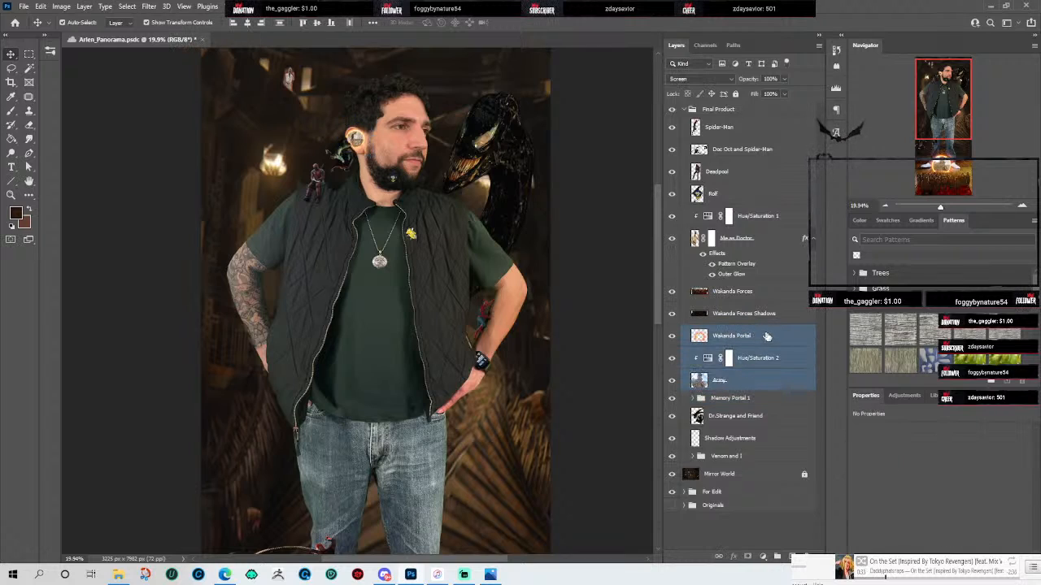
key(ctrl+g)
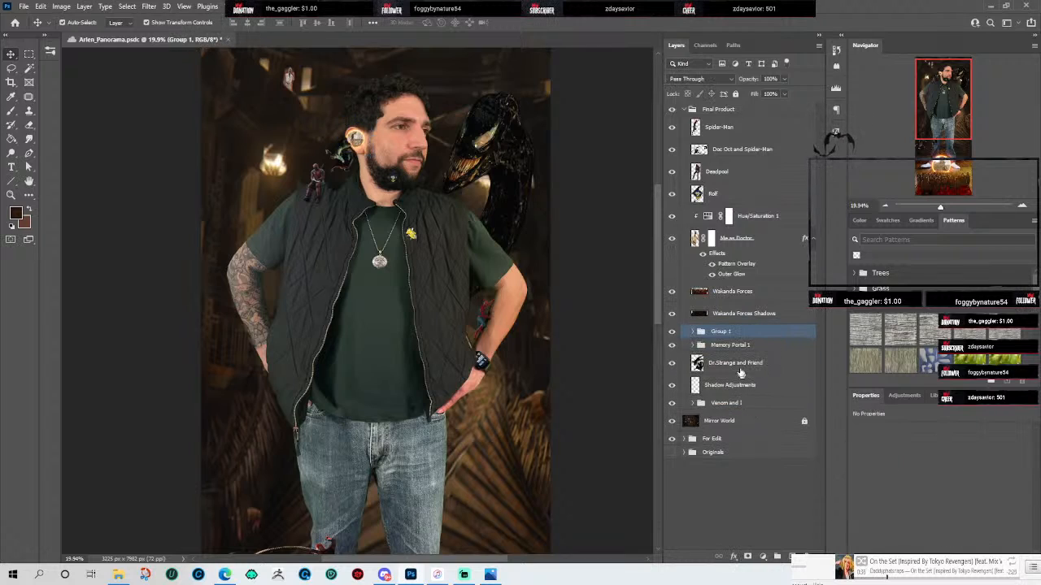
double_click(721, 332)
text(Memory Portal 2)
key(Return)
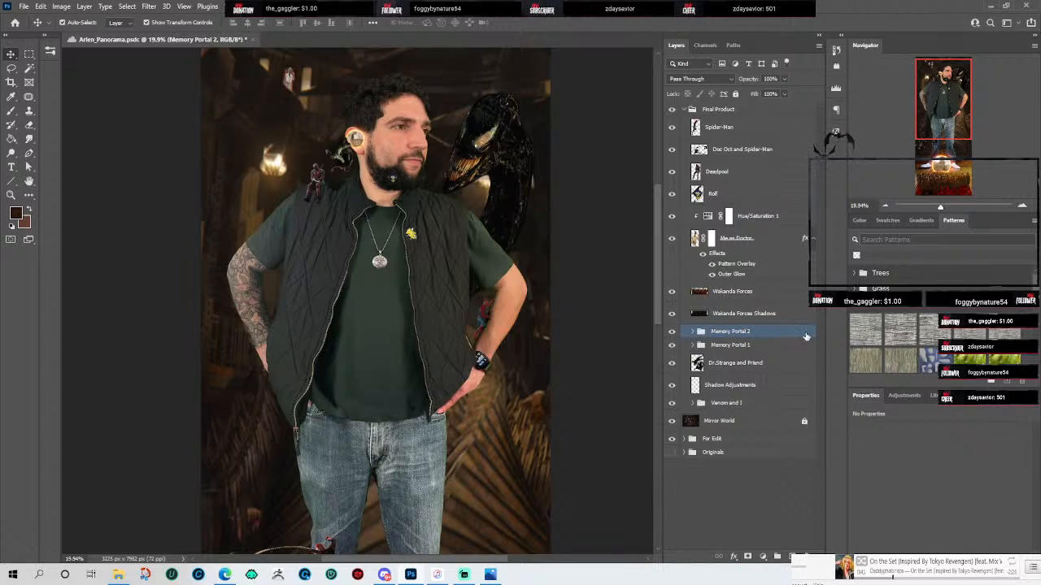
Step: Check which layers are inside the Memory Portal 2 and Memory Portal 1 groups
click(693, 332)
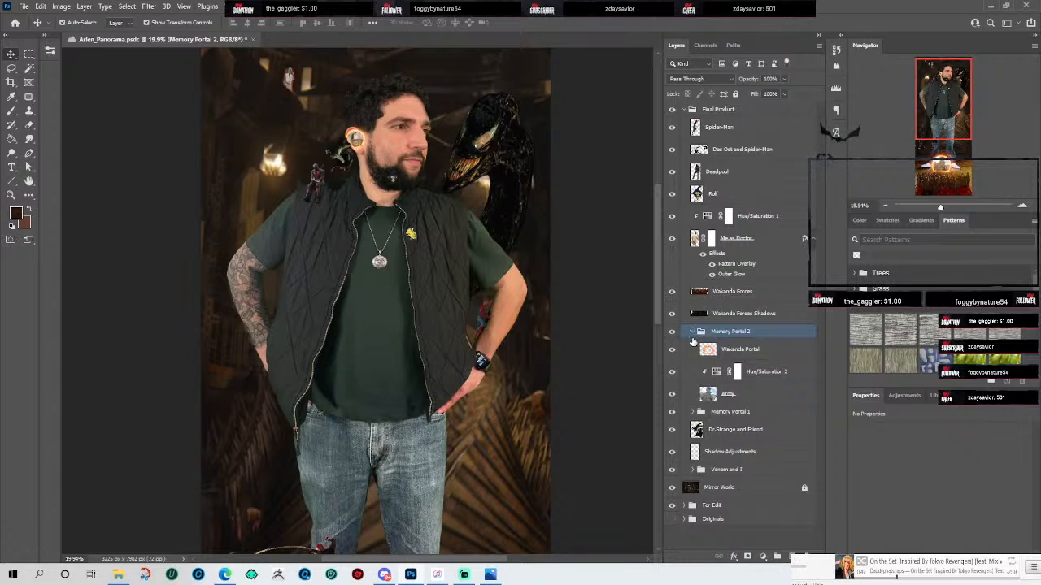
click(693, 331)
click(691, 345)
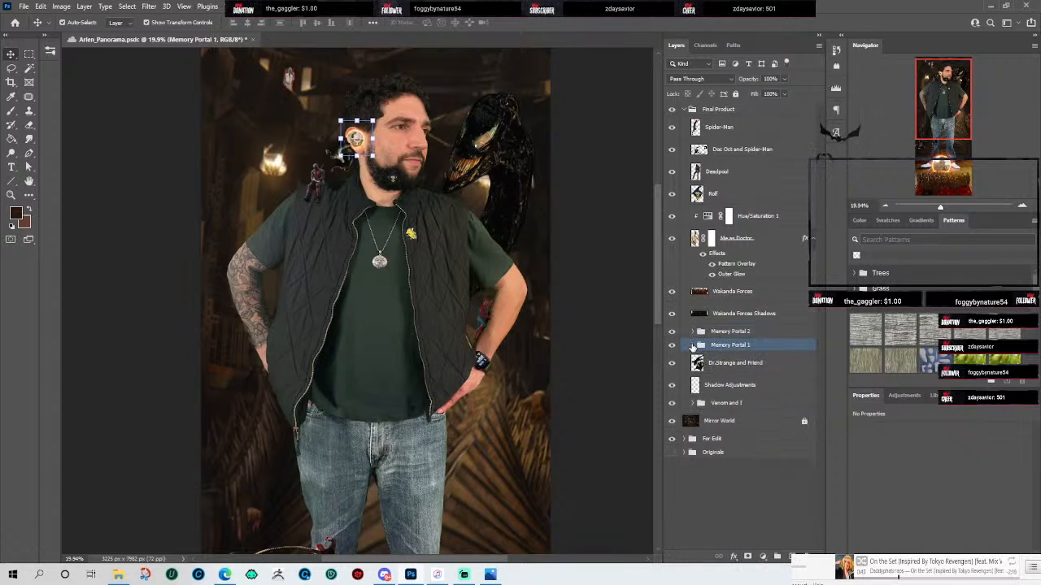
click(692, 346)
click(691, 345)
alt+scroll(563, 278, up, 5)
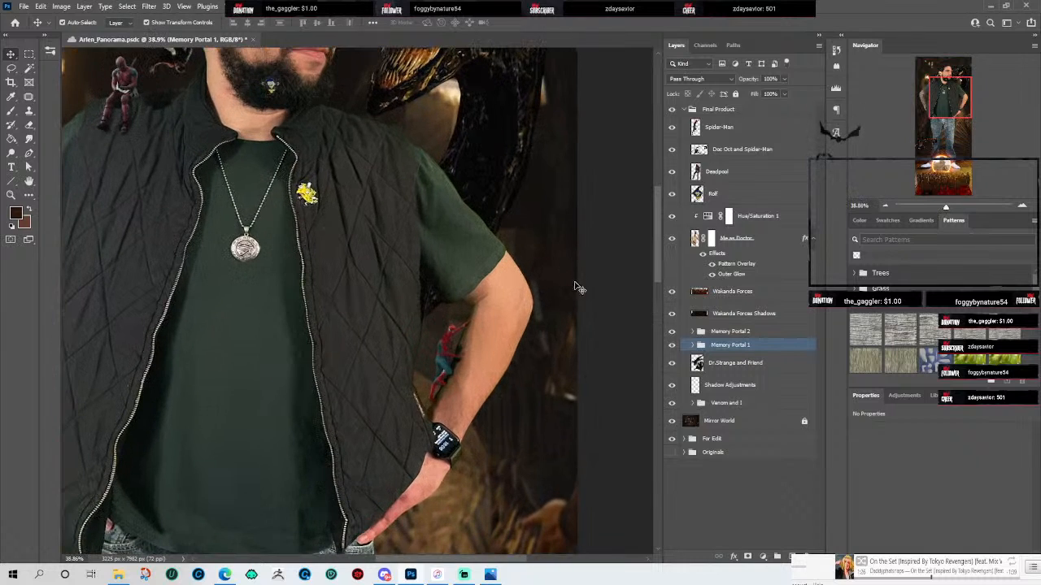
Step: Group the Wakanda Forces and Wakanda Forces Shadows layers, naming the group "Wakandan Edits"
alt+scroll(281, 443, up, 2)
drag(661, 242, 701, 329)
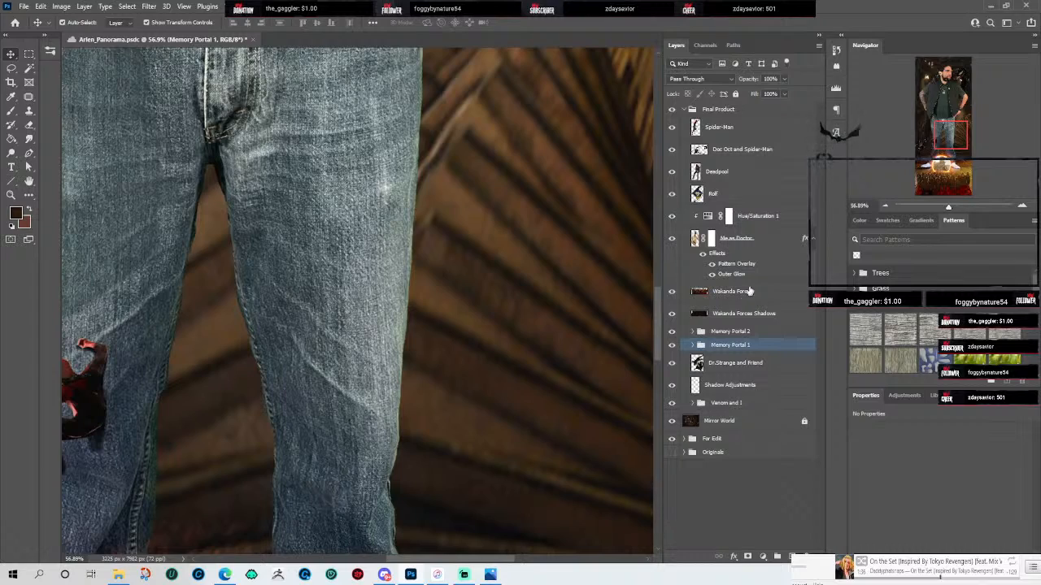
click(750, 315)
shift+click(763, 301)
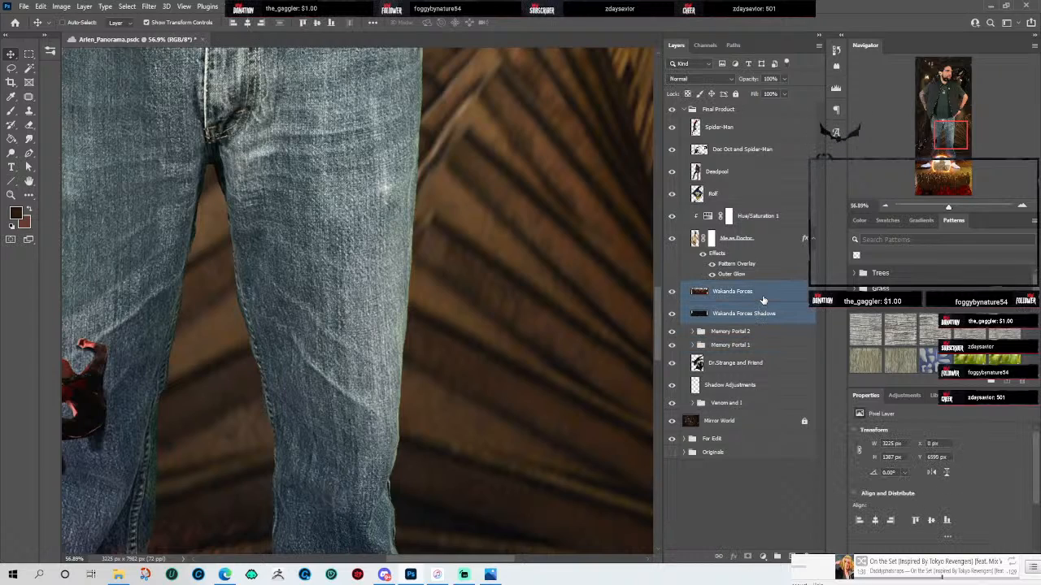
key(ctrl+g)
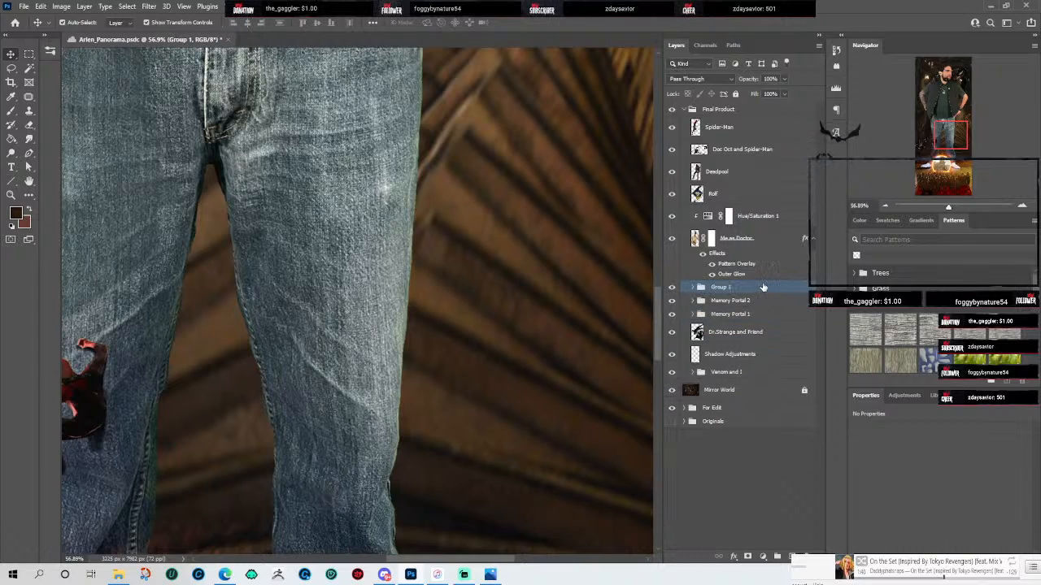
double_click(723, 289)
text(Wa)
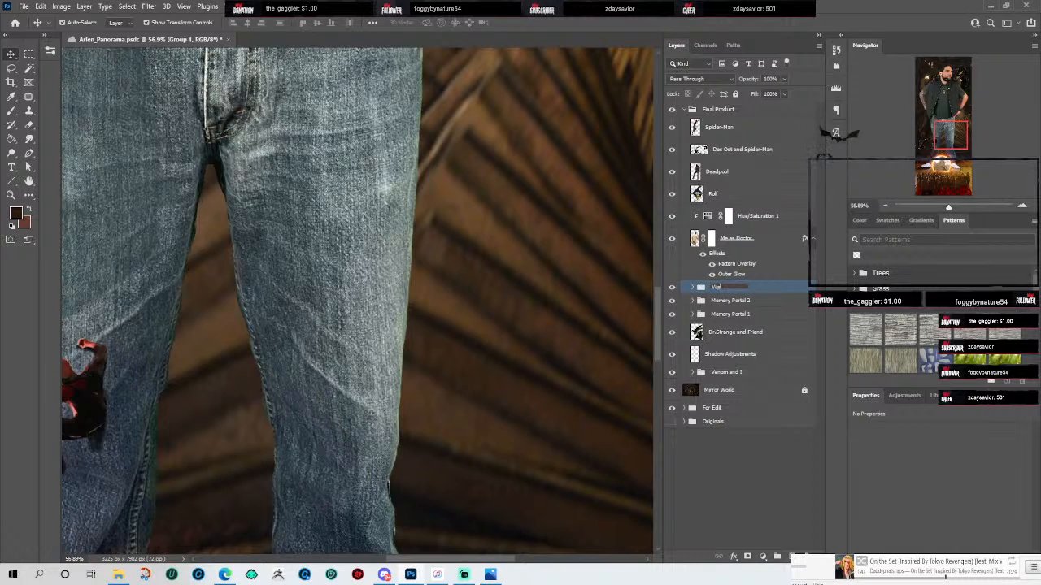
text(kandan Edits)
key(Return)
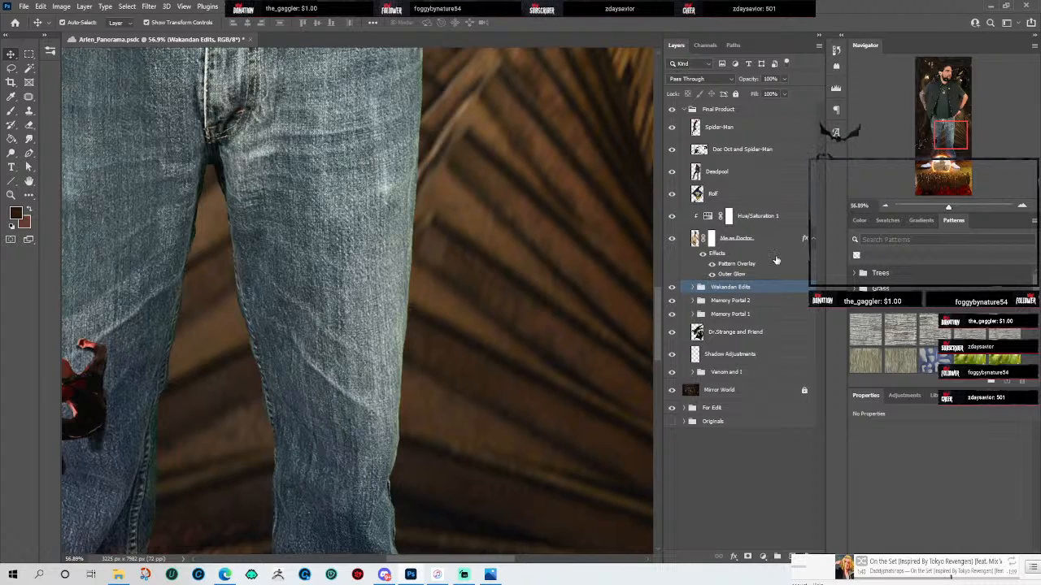
Step: Group the Me as Doctor layer, its Hue/Saturation adjustment and Rolf as "Extras", and move that group to the top of Final Product
click(776, 260)
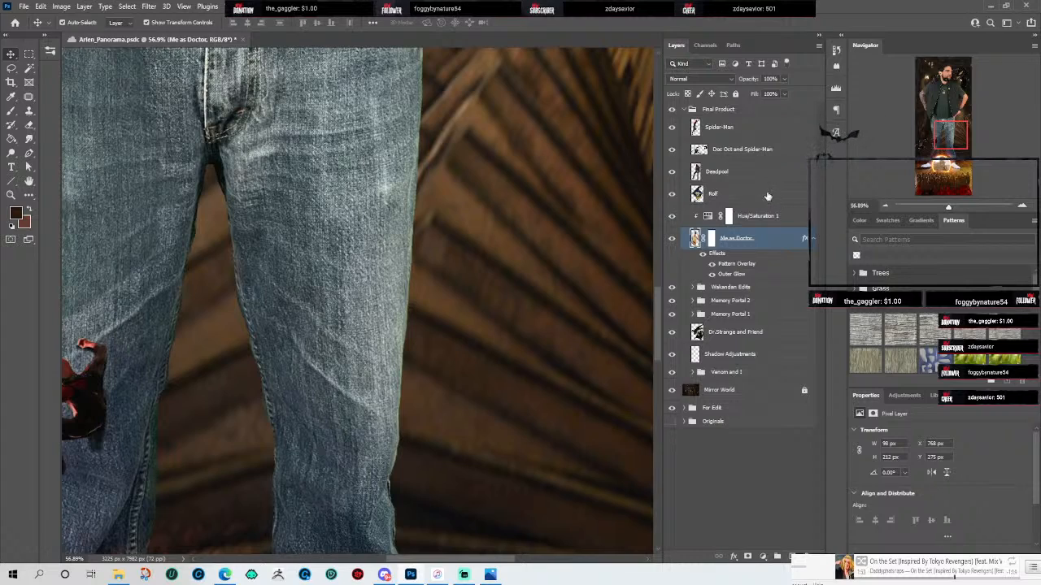
shift+click(756, 200)
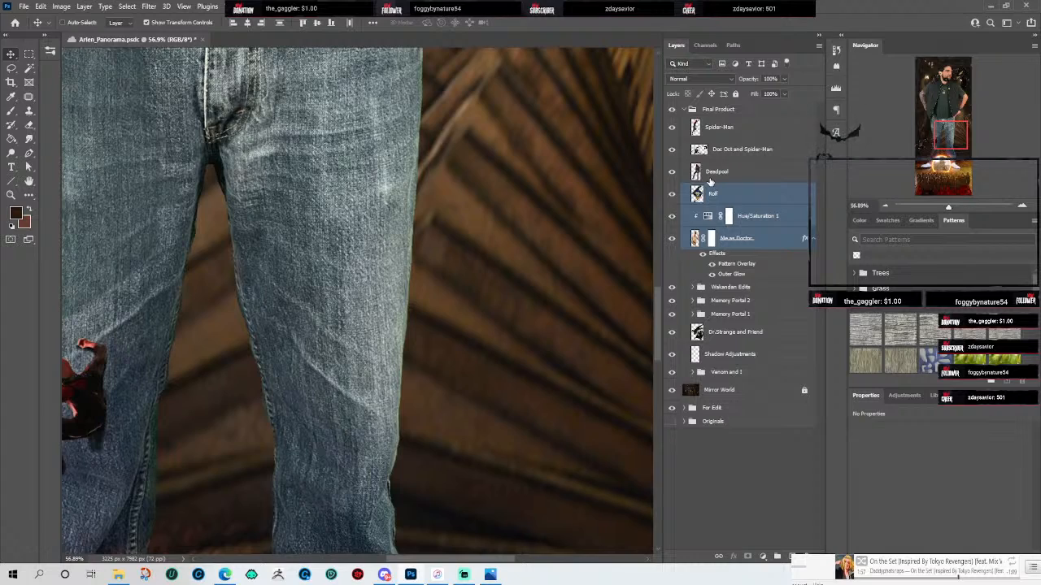
key(ctrl+g)
double_click(722, 189)
text(Extras)
key(Return)
drag(730, 192, 734, 122)
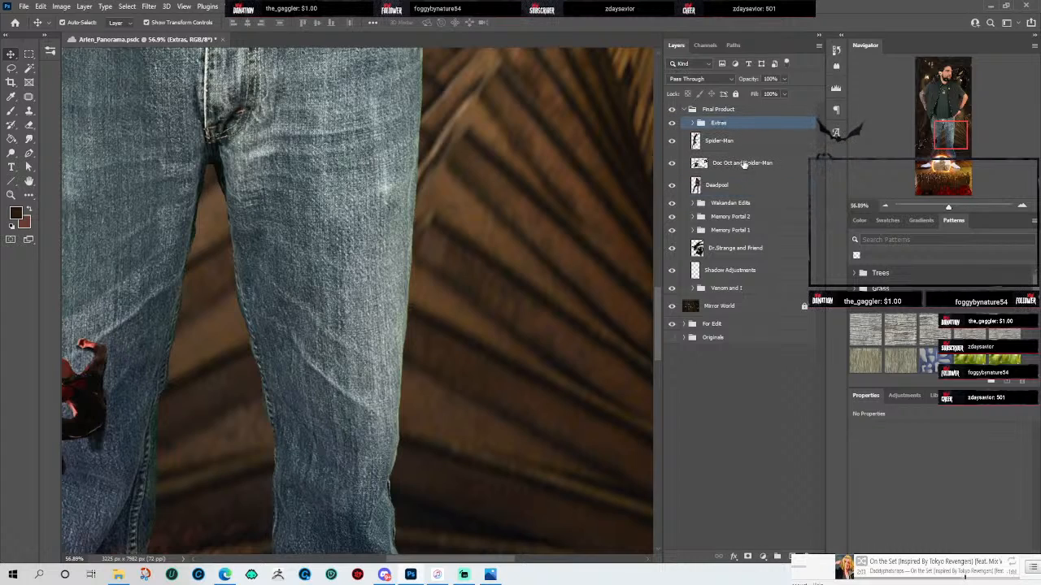
Step: Move the Dr.Strange and Friend layer directly below the Deadpool layer
click(740, 186)
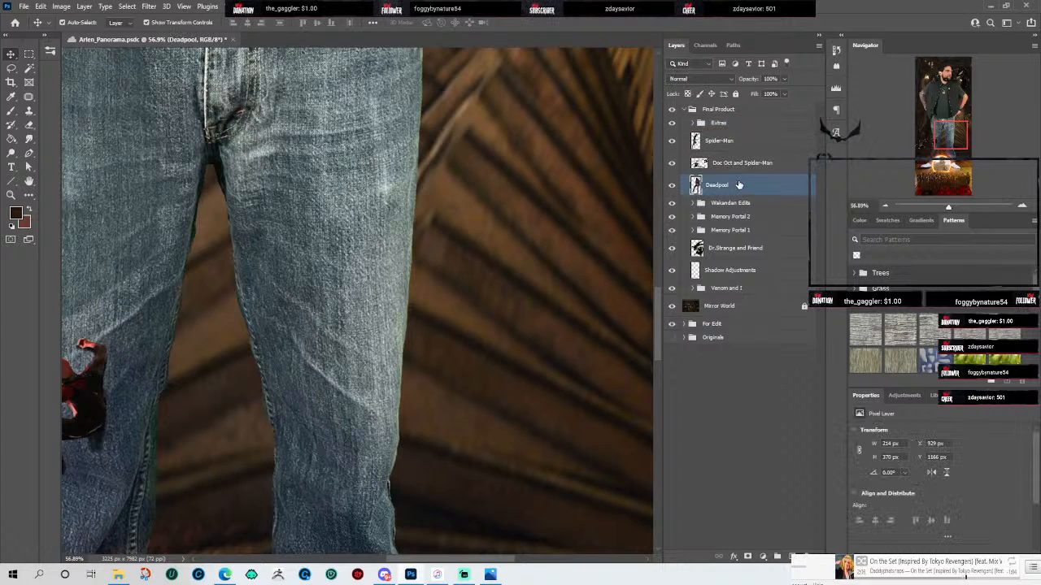
shift+click(763, 146)
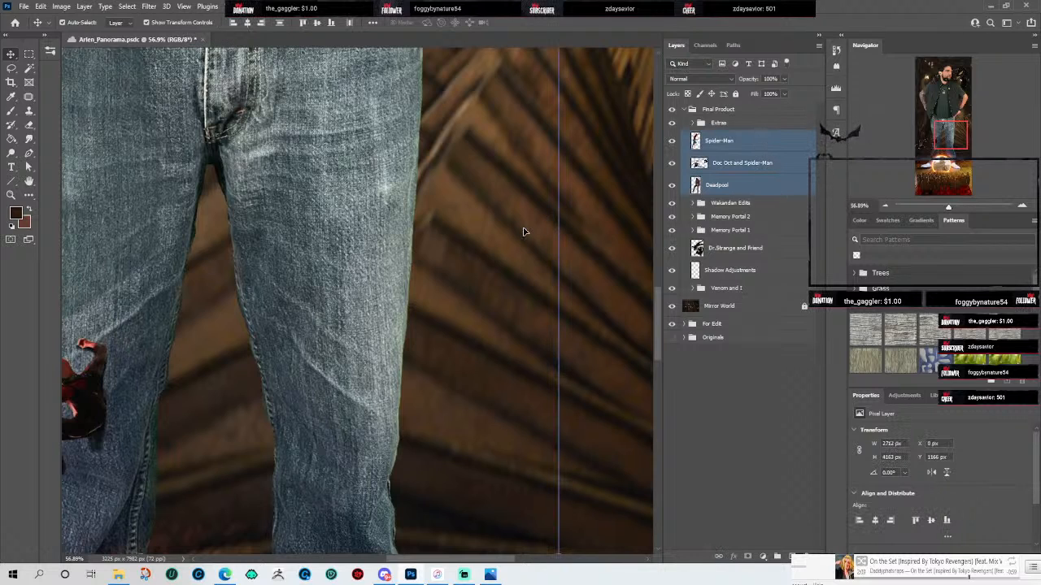
scroll(529, 221, down, 4)
scroll(529, 221, up, 2)
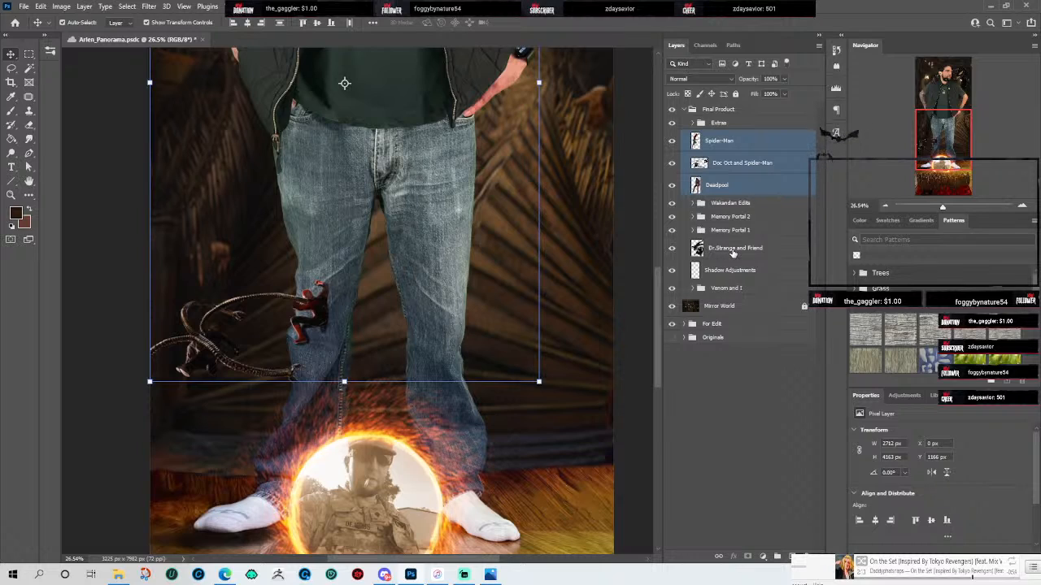
scroll(529, 216, down, 2)
scroll(528, 216, down, 3)
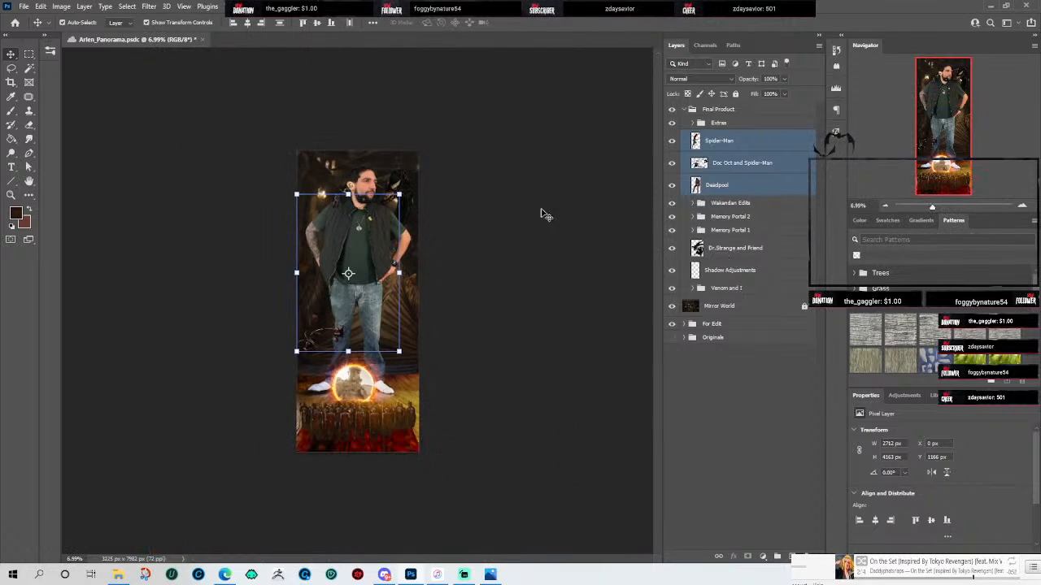
click(753, 249)
drag(753, 249, 757, 195)
Step: Group the Spider-Man, Doc Oct and Spider-Man, Deadpool, and Dr.Strange and Friend layers under the name "Spideys n Friends"
shift+click(753, 148)
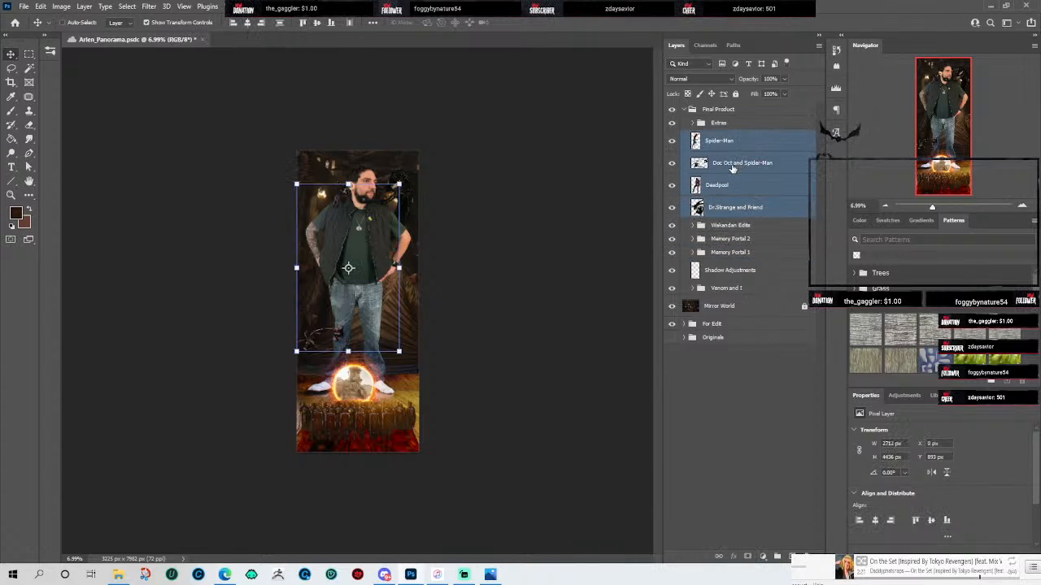
key(ctrl+g)
double_click(722, 136)
text(Spid)
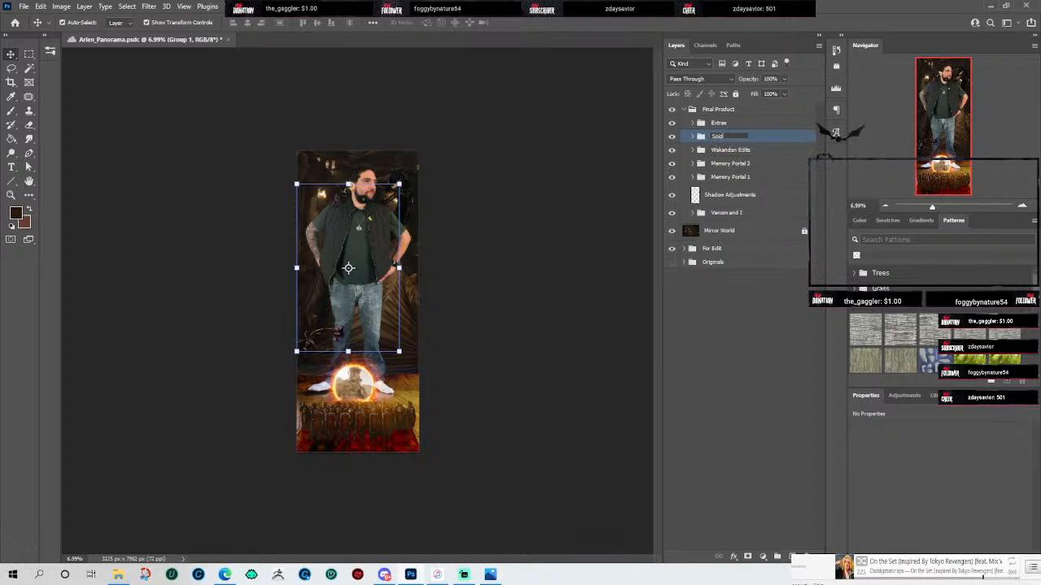
text(eys n)
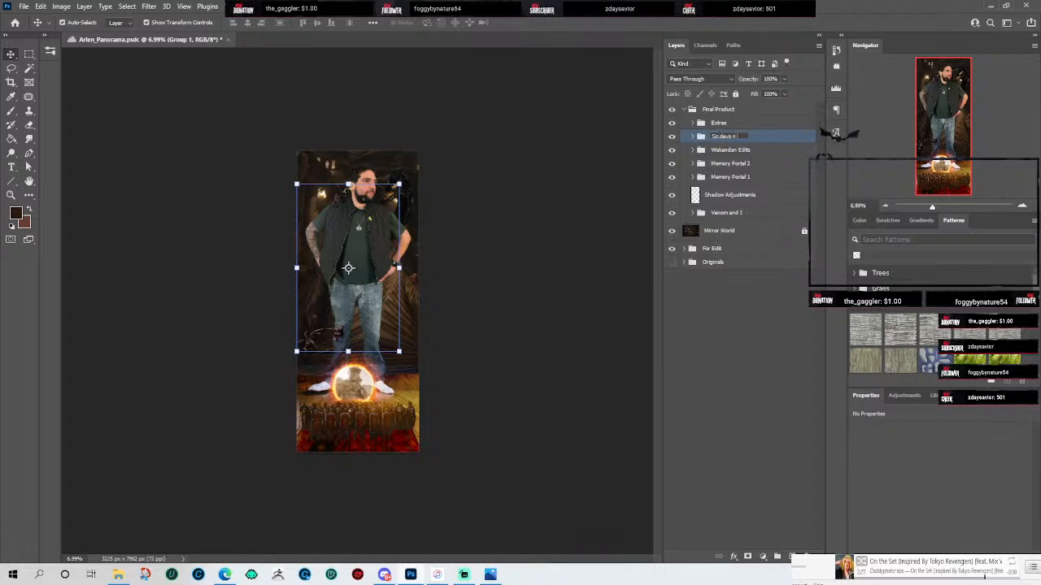
text( Friends)
key(Return)
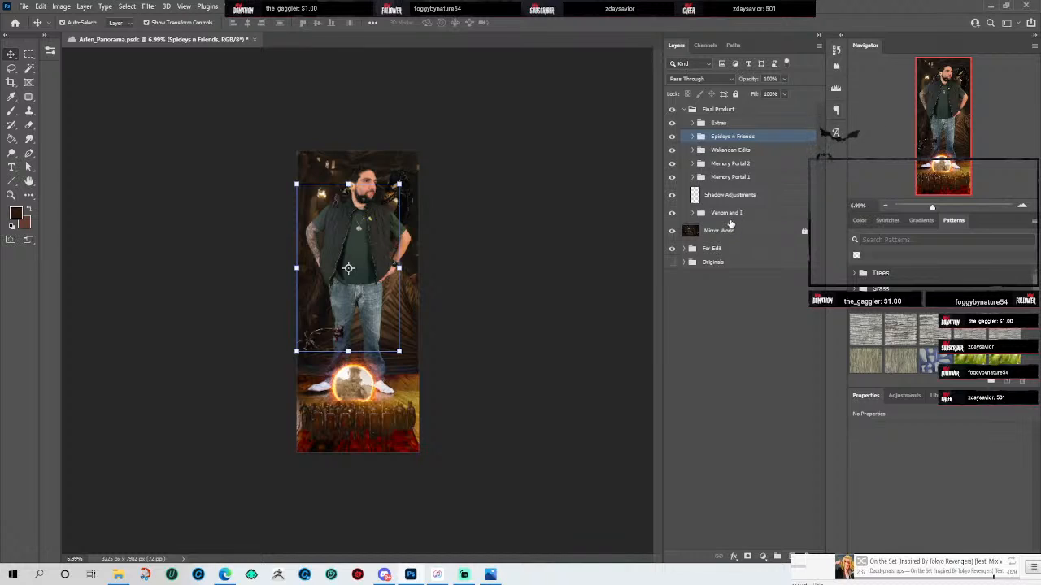
Step: Hide the For Edit group and move the locked Mirror World background layer into the bottom of the Final Product group
click(672, 248)
click(673, 250)
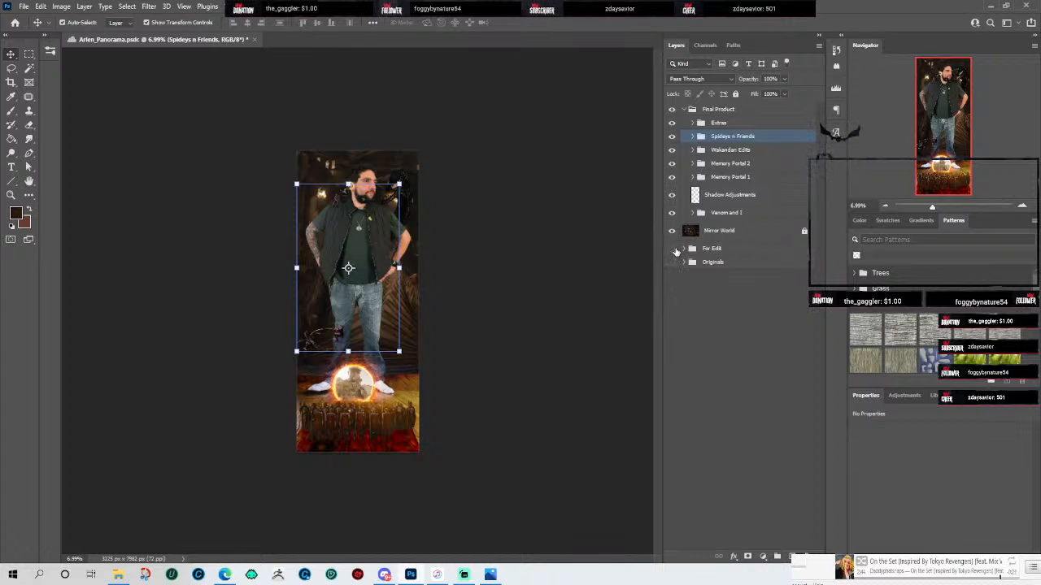
click(685, 110)
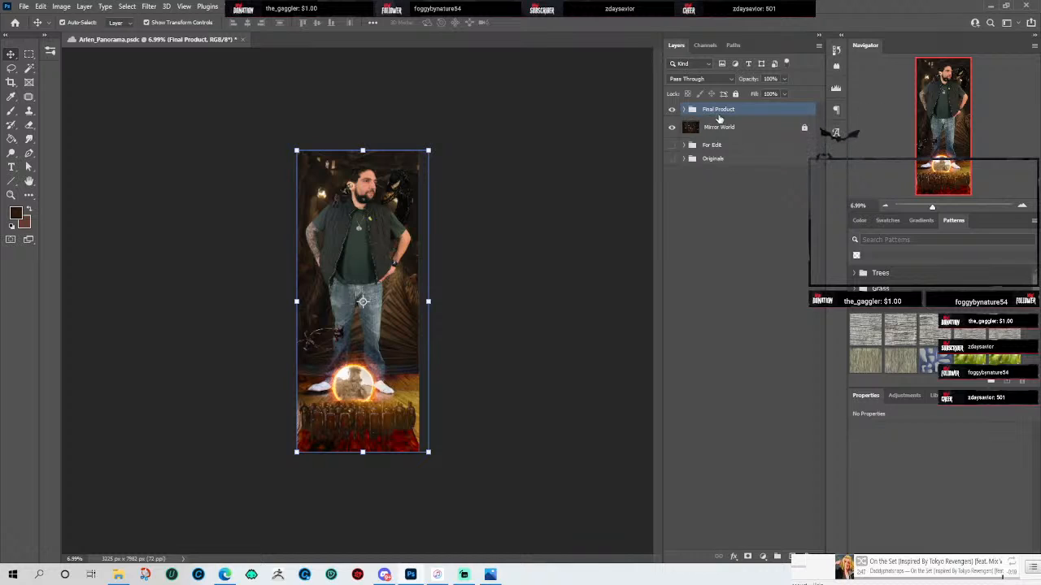
click(713, 132)
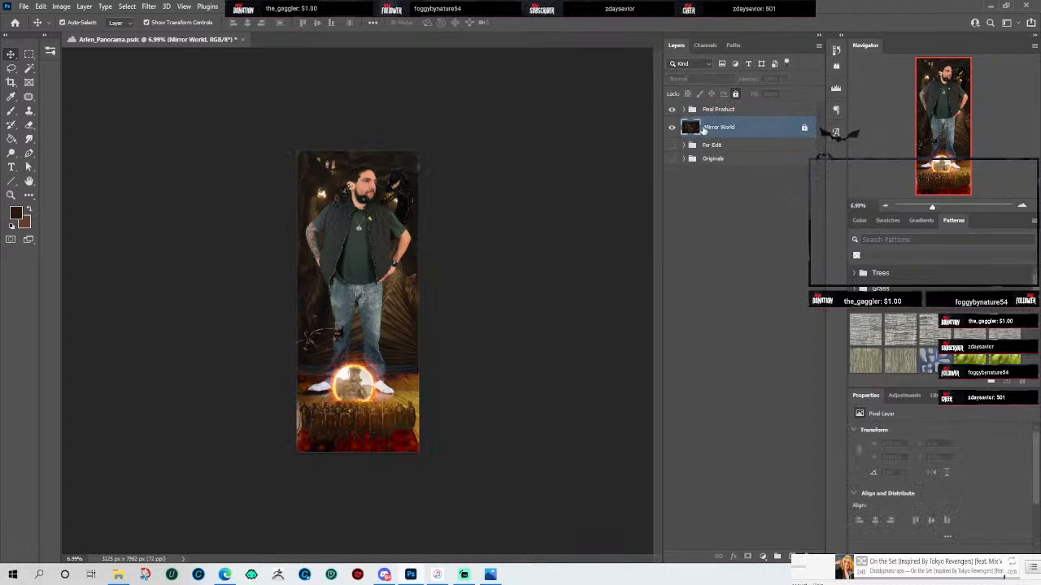
click(685, 110)
drag(725, 231, 765, 243)
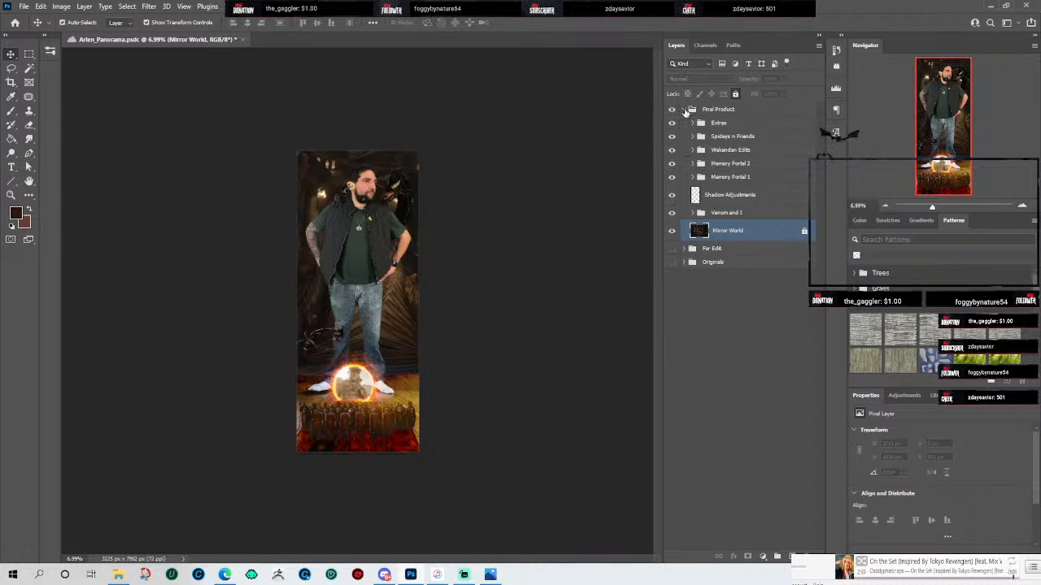
Step: Check the contents of the Final Product group, collapse it, and inspect the whole composite
click(685, 111)
click(740, 223)
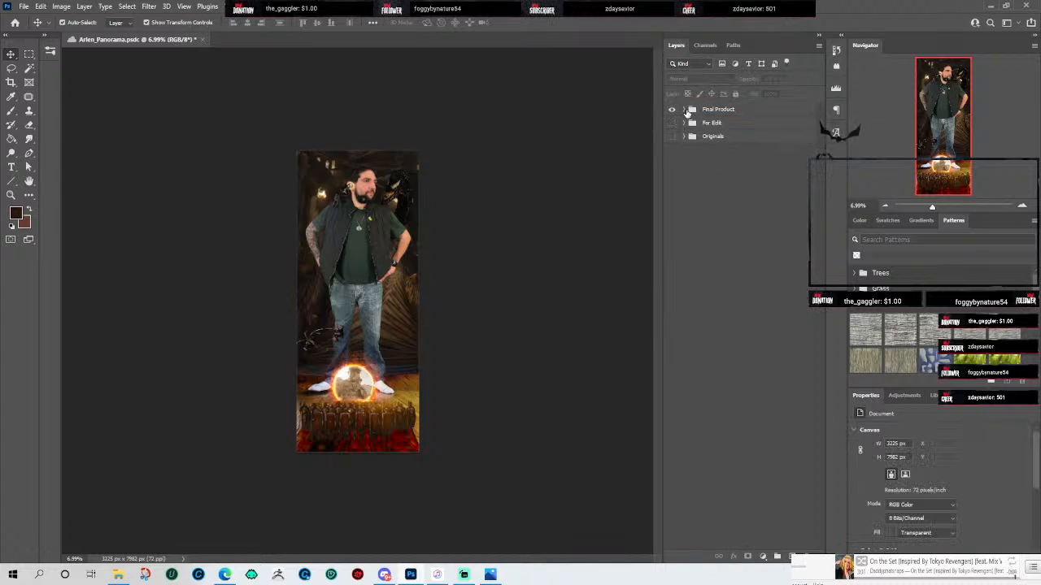
click(685, 110)
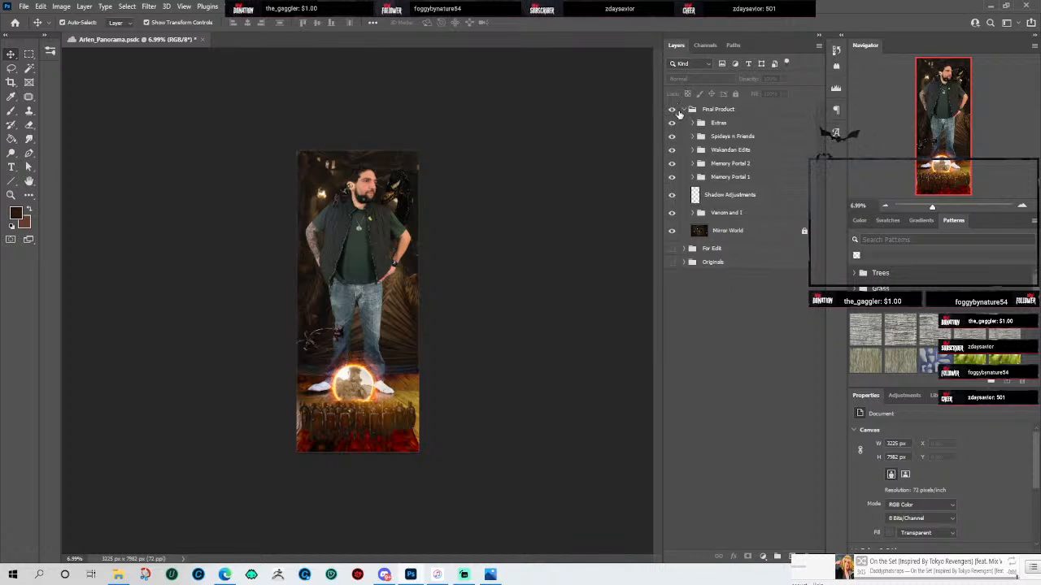
click(684, 110)
scroll(357, 260, up, 3)
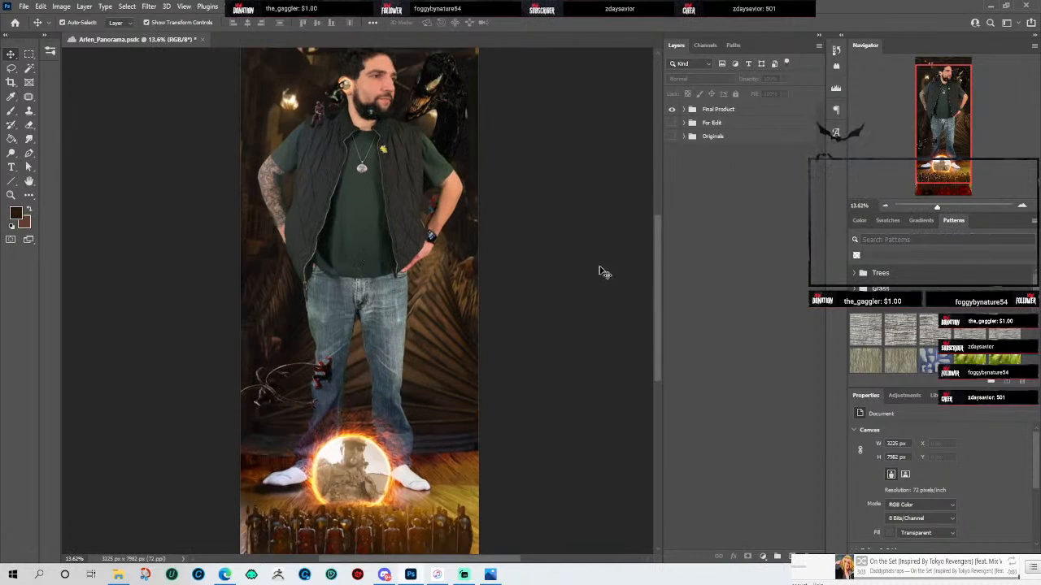
mouse_move(661, 252)
mouse_down()
mouse_move(657, 205)
mouse_move(653, 262)
mouse_up()
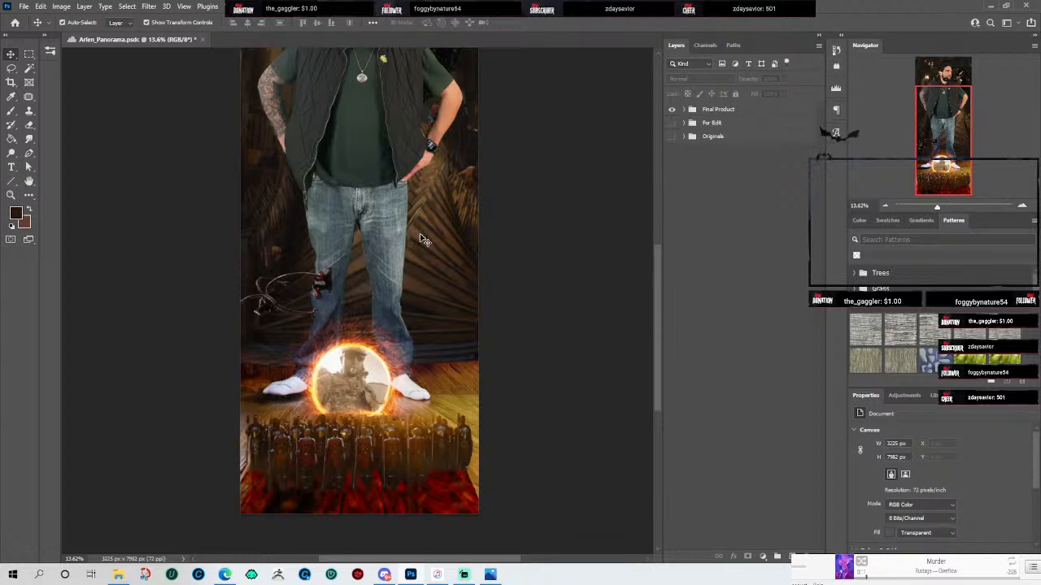
scroll(592, 340, down, 3)
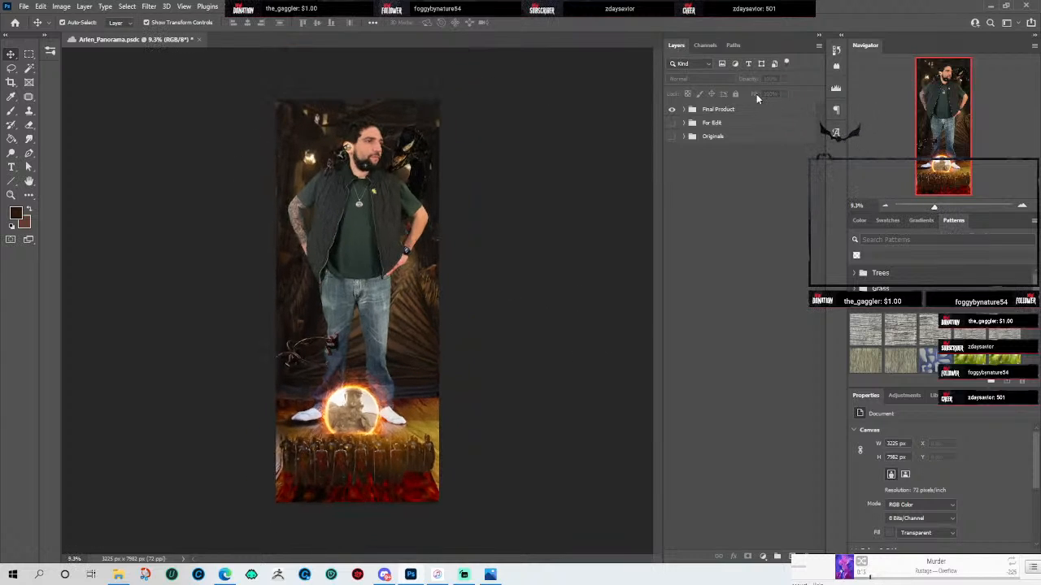
scroll(523, 167, up, 1)
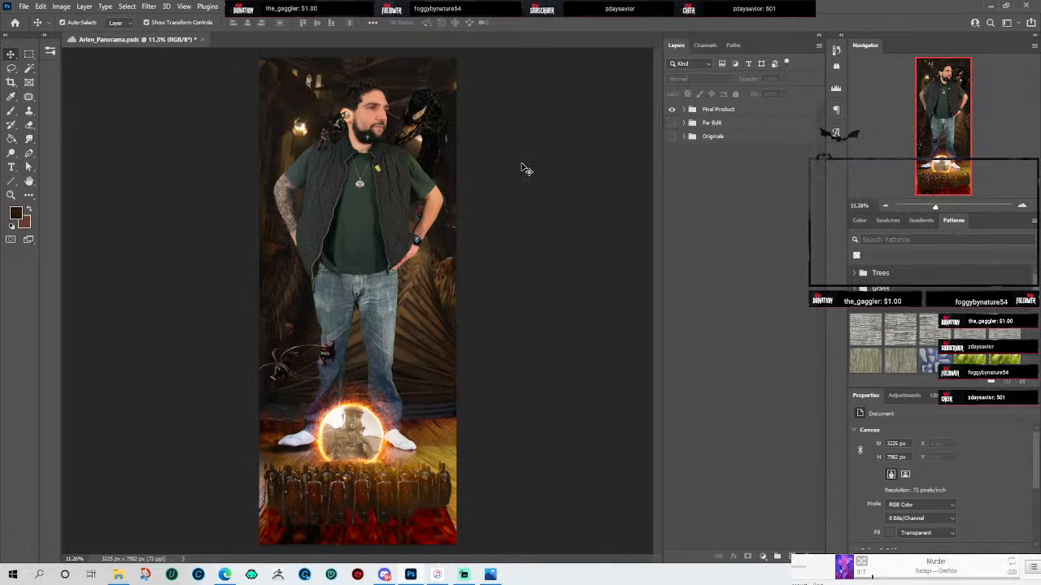
Step: Save the document and a layered Photoshop copy of it with Maximize Compatibility enabled
click(24, 7)
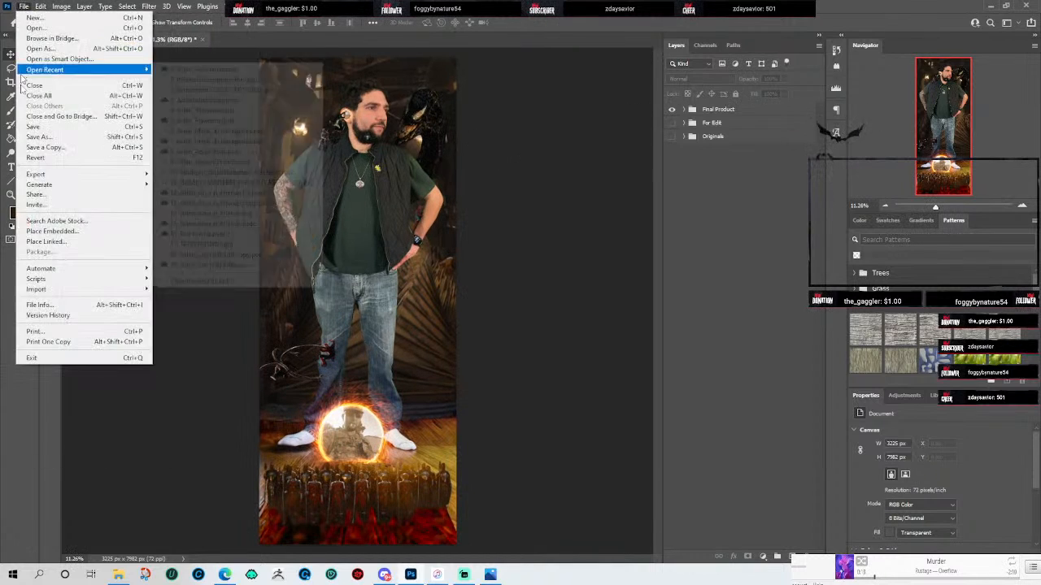
click(30, 127)
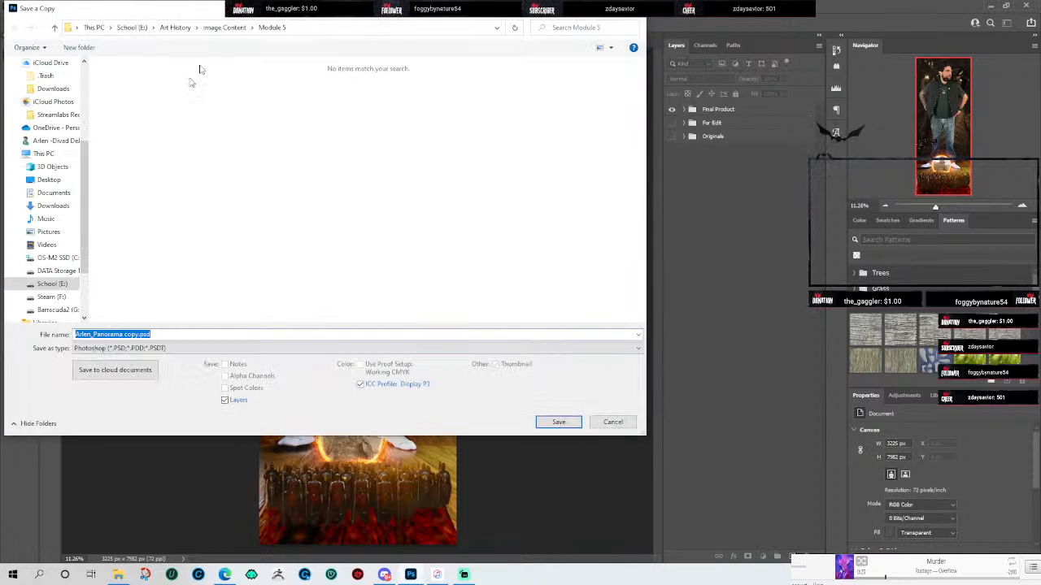
drag(269, 13, 0, 105)
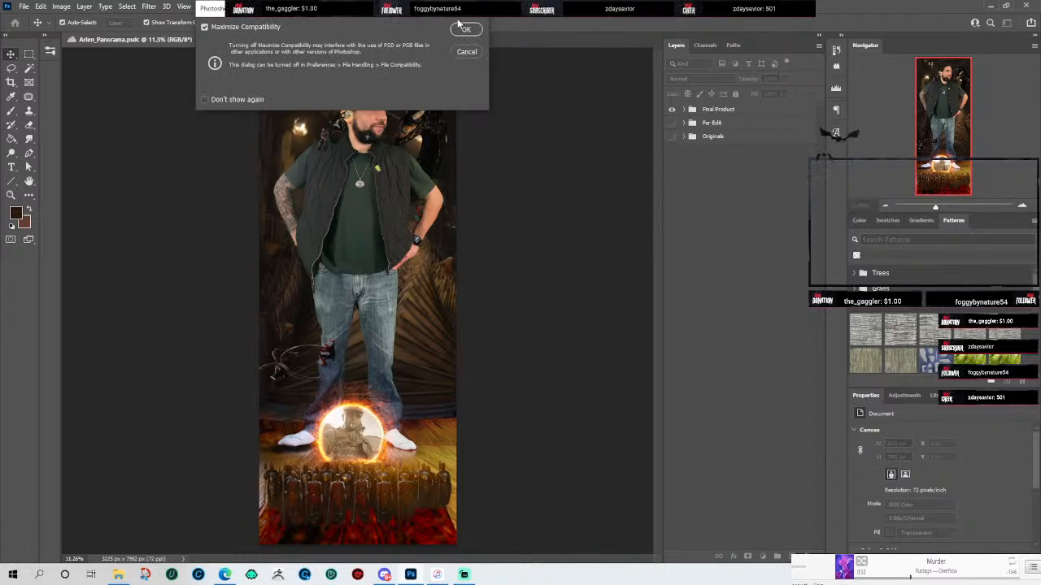
click(459, 25)
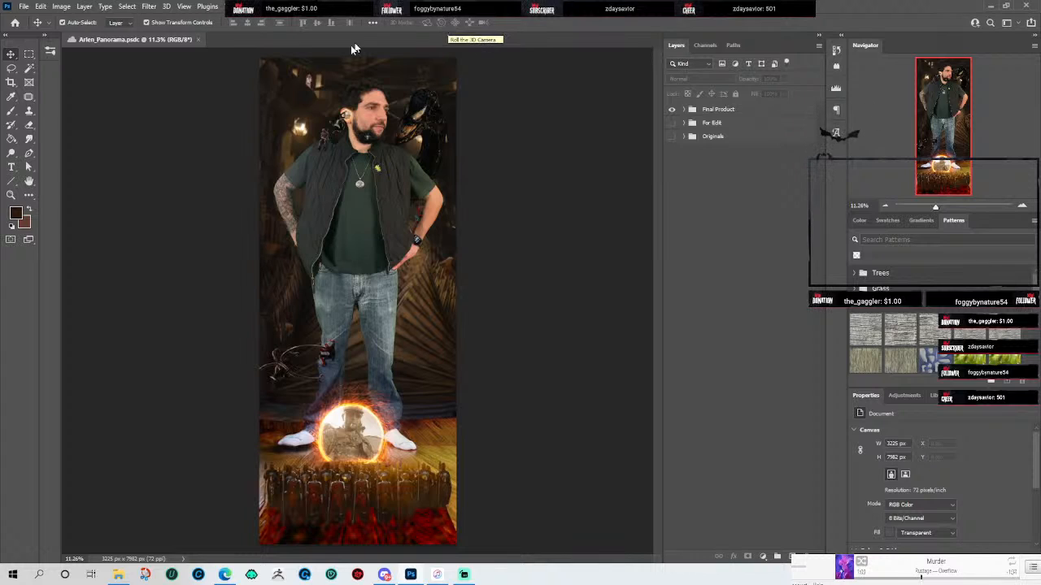
Step: Save a JPEG copy of the composite at quality 12 (Maximum) with the Baseline ("Standard") format
click(24, 6)
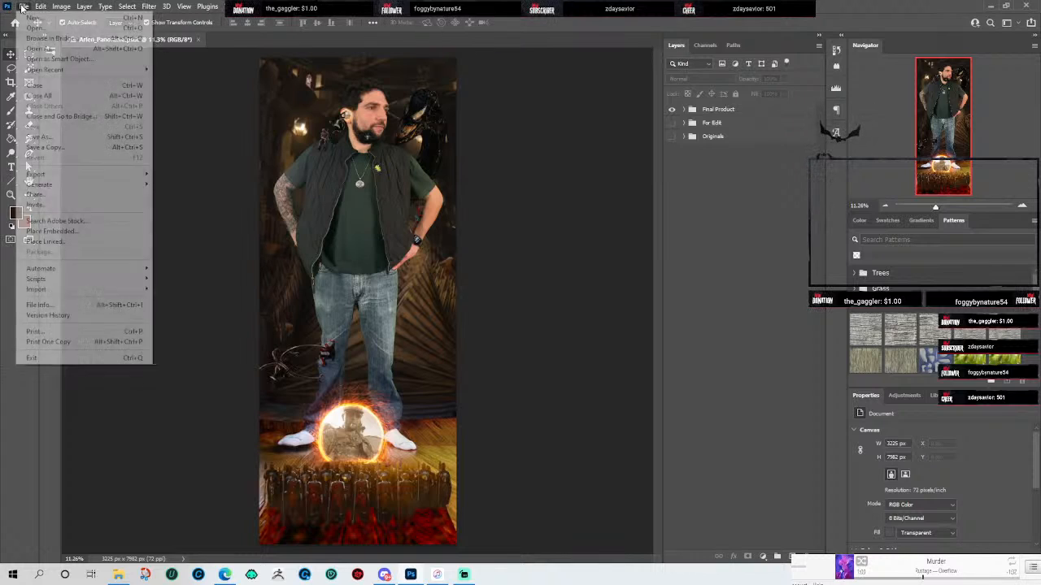
click(52, 148)
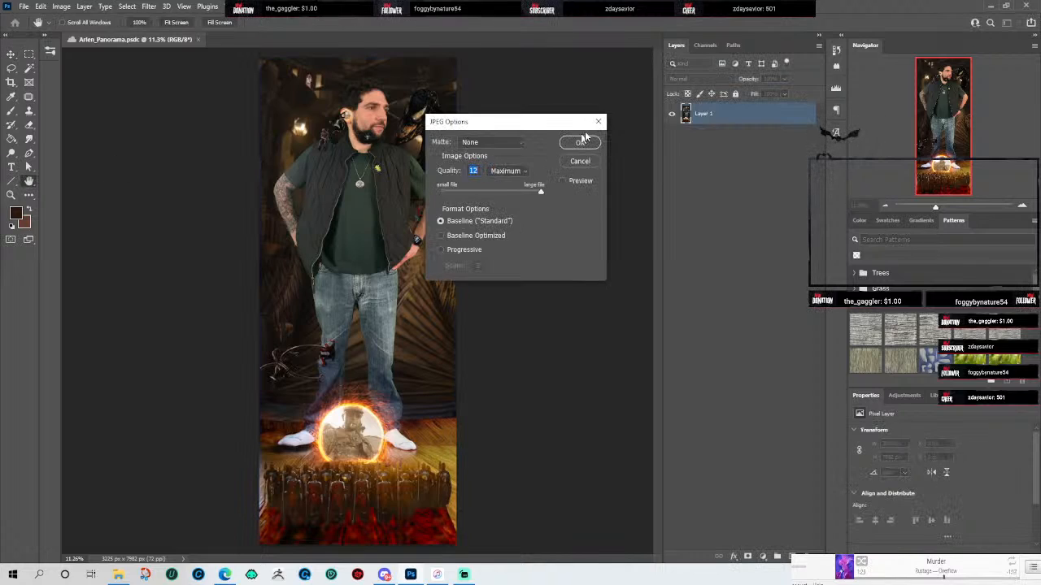
click(596, 143)
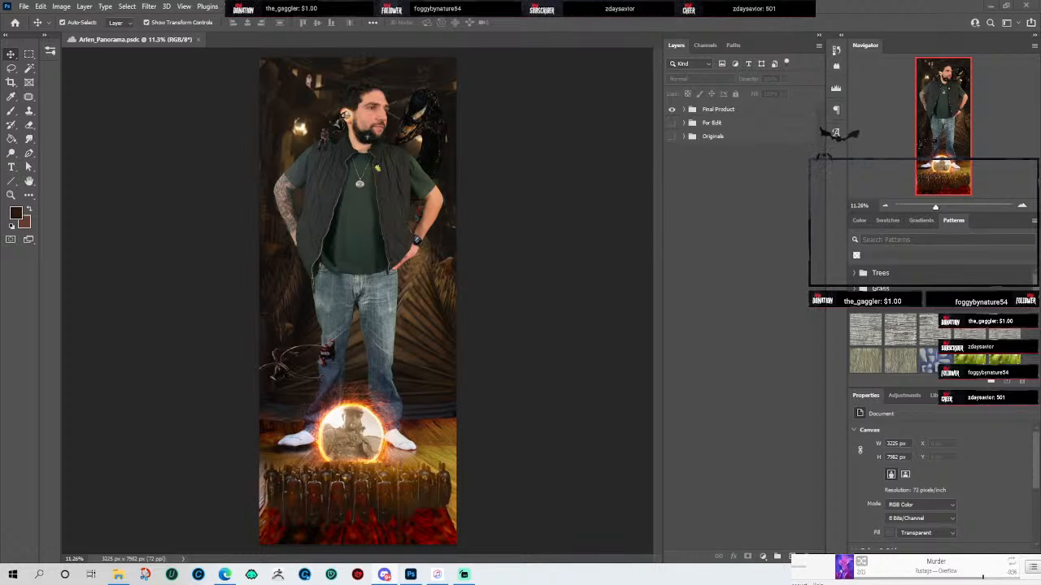
Step: Create a new 8 x 10 inch portrait document at 300 ppi in 16-bit RGB with a white background
drag(411, 140, 422, 204)
click(24, 6)
click(30, 17)
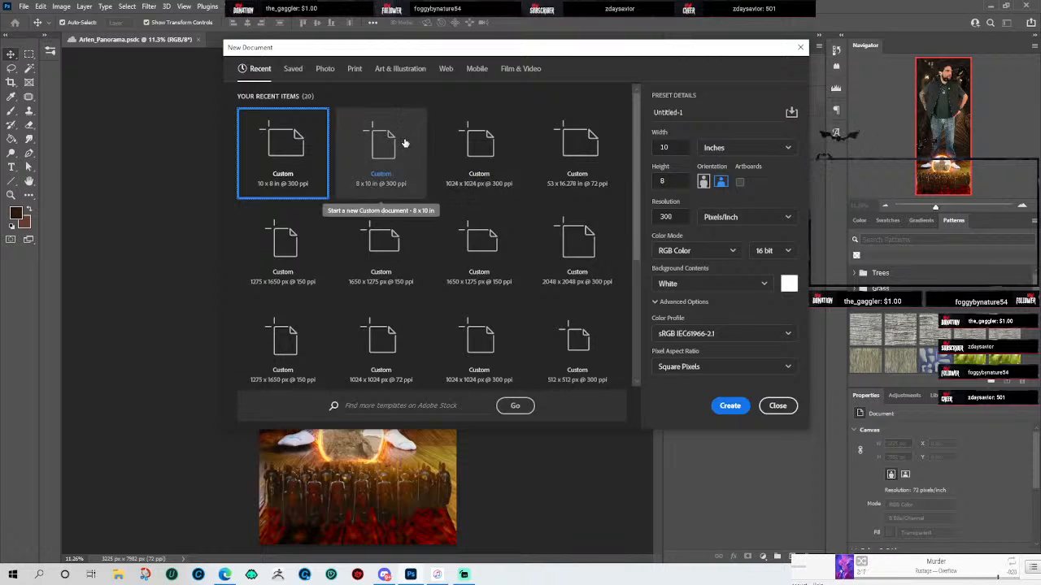
click(404, 143)
click(719, 411)
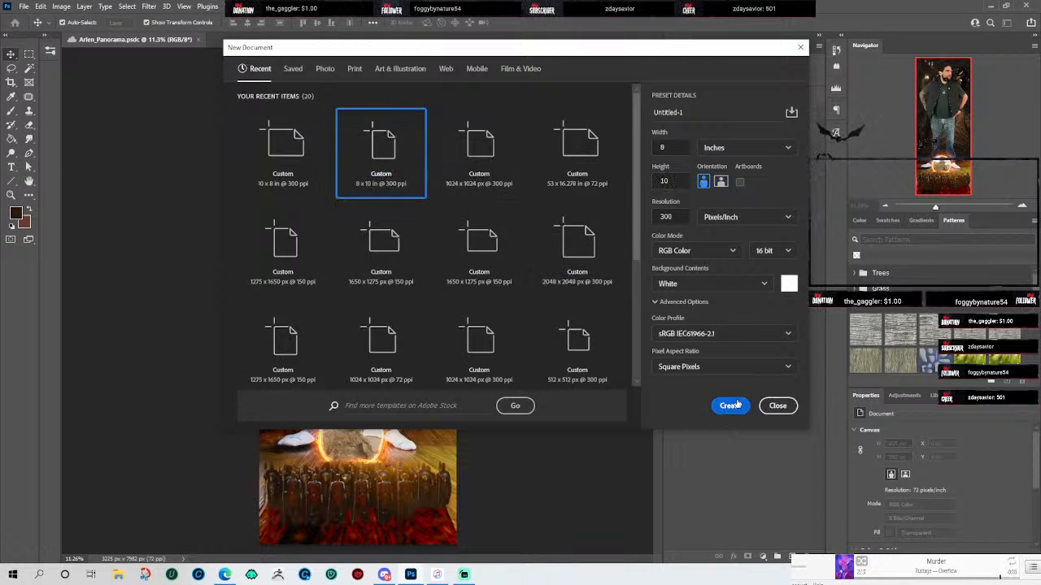
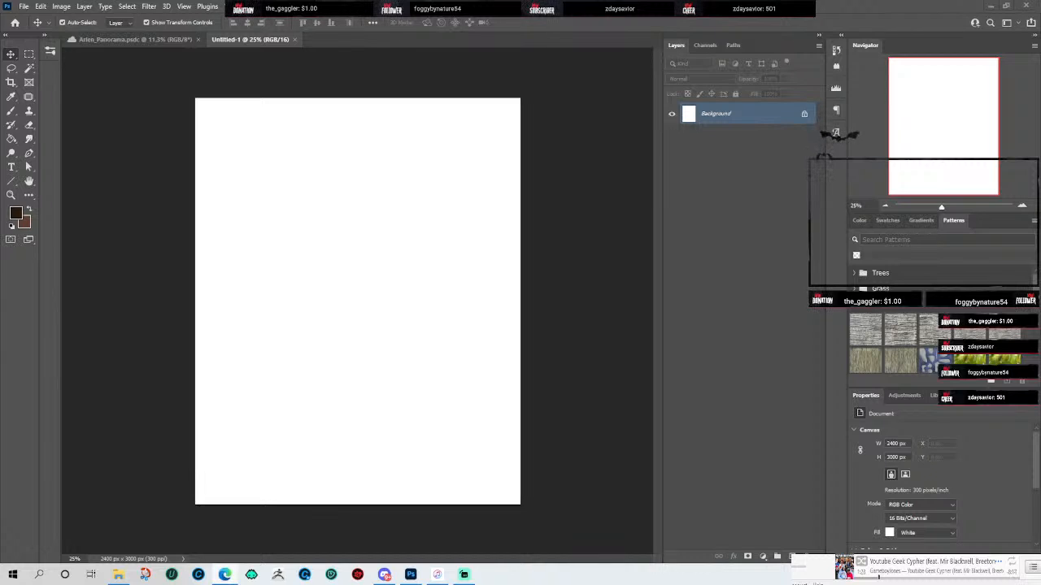
Step: Place the three dog photos into the new document as separate layers and commit each placement
drag(32, 318, 351, 263)
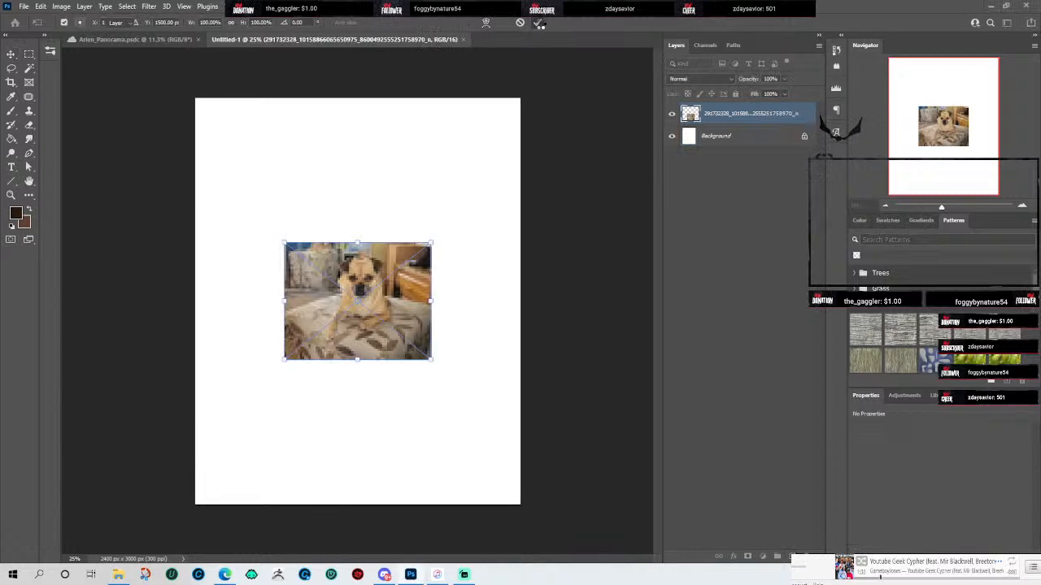
click(538, 23)
click(538, 23)
click(538, 24)
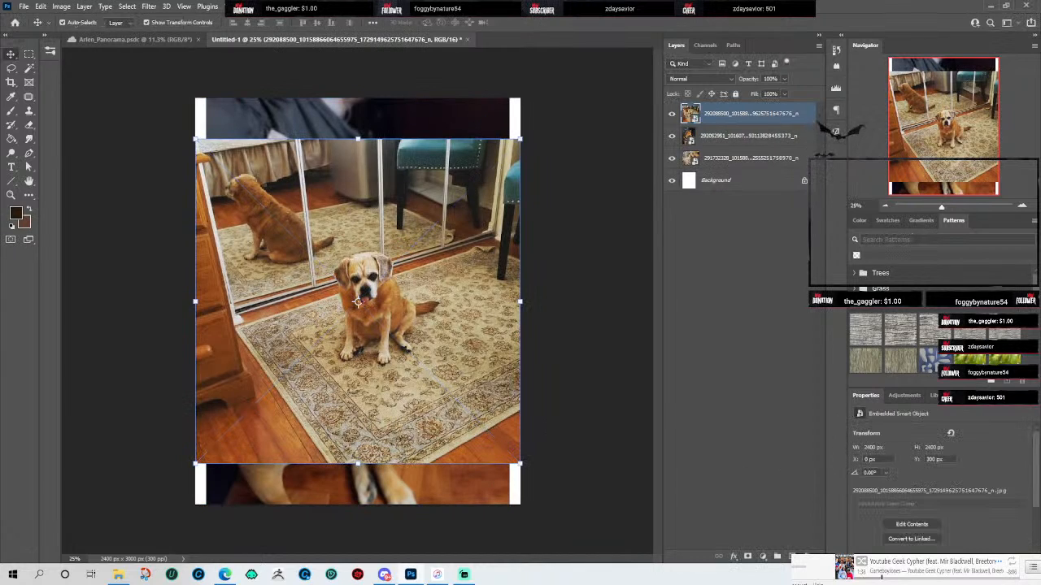
Step: Rasterize all three placed dog photo layers
shift+click(729, 159)
right_click(730, 159)
click(777, 296)
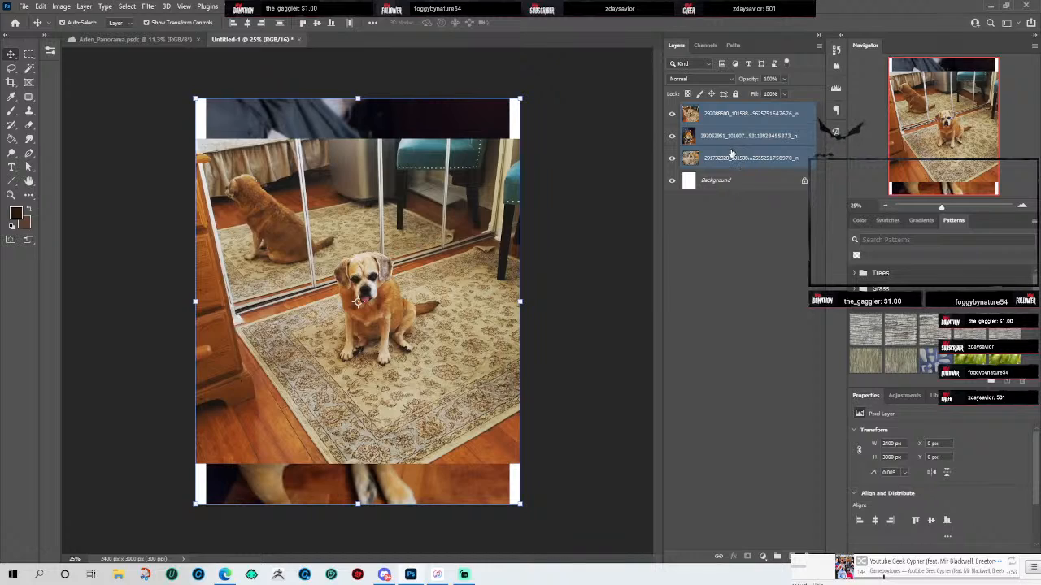
Step: Group the three photo layers under the name Original and add a blank layer above the group
key(ctrl+g)
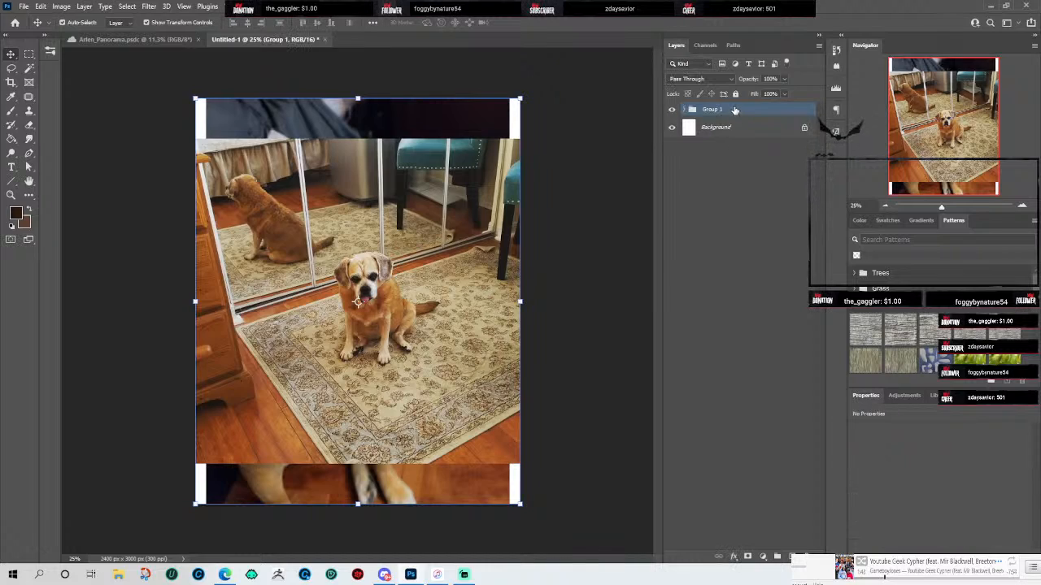
double_click(713, 109)
text(Original)
key(Return)
click(790, 557)
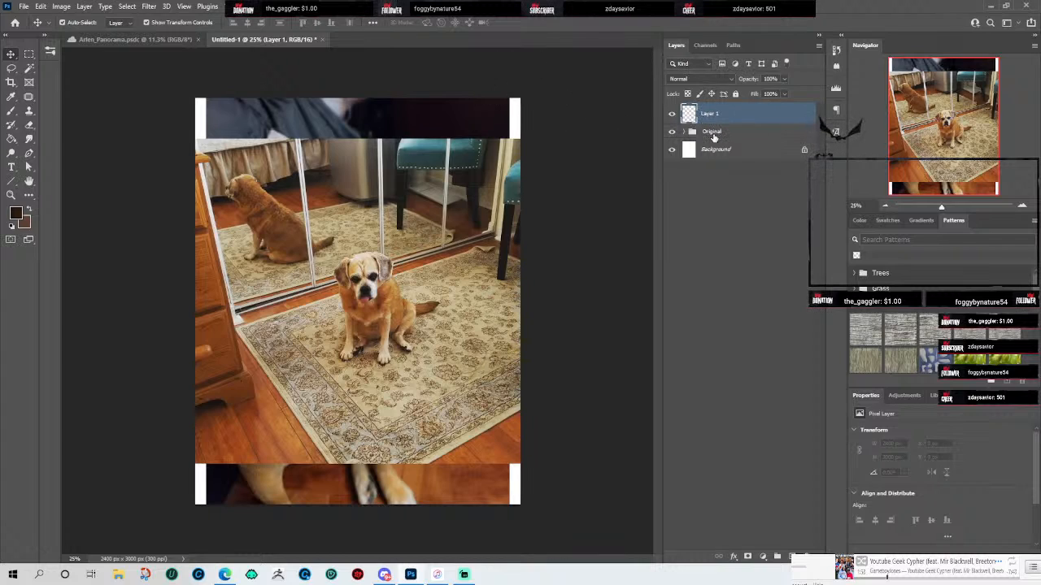
Step: Duplicate the Original group within the document as "For Edit"
click(715, 133)
right_click(716, 122)
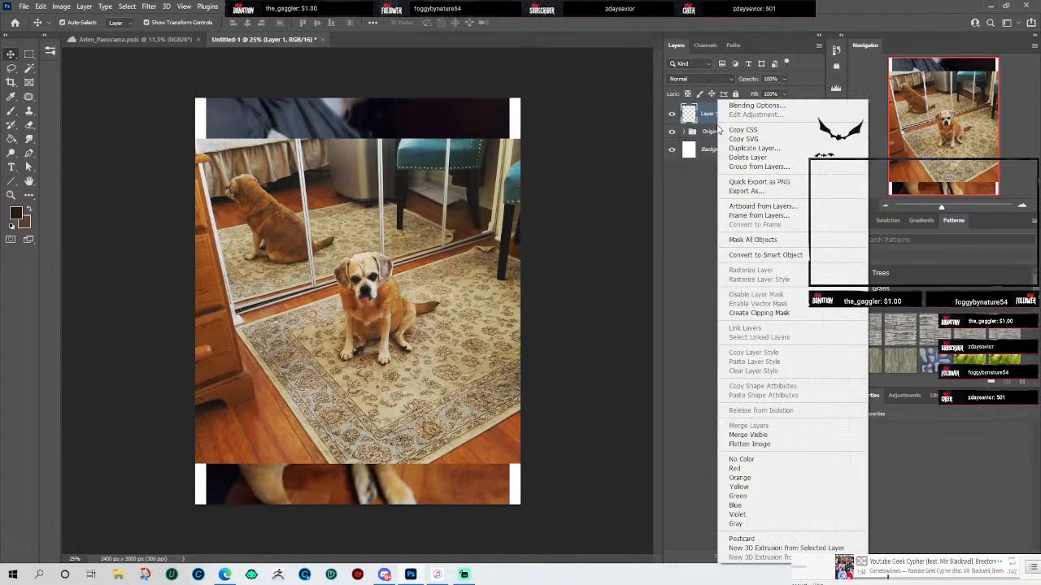
click(709, 135)
right_click(710, 133)
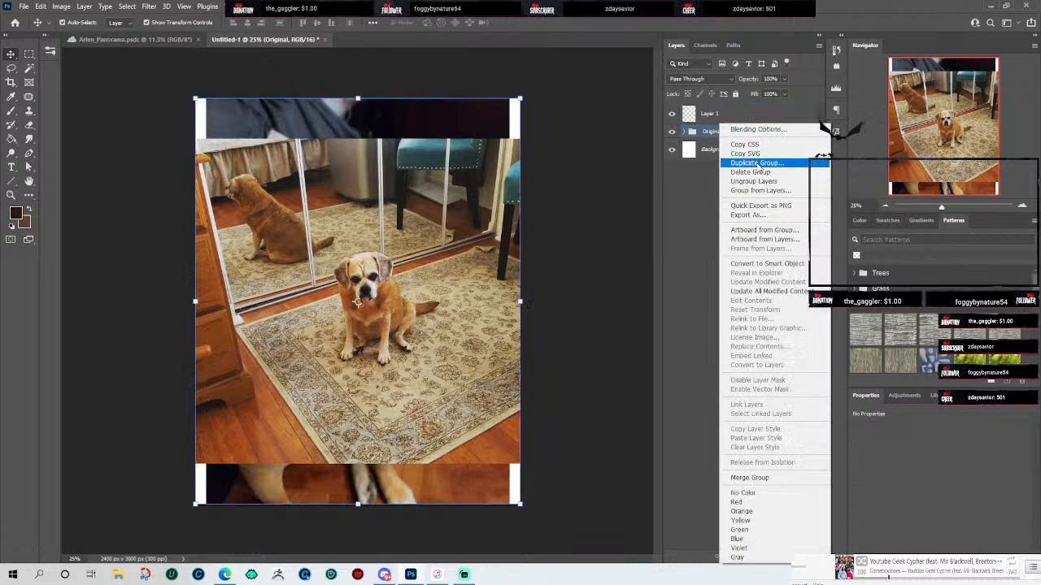
click(756, 163)
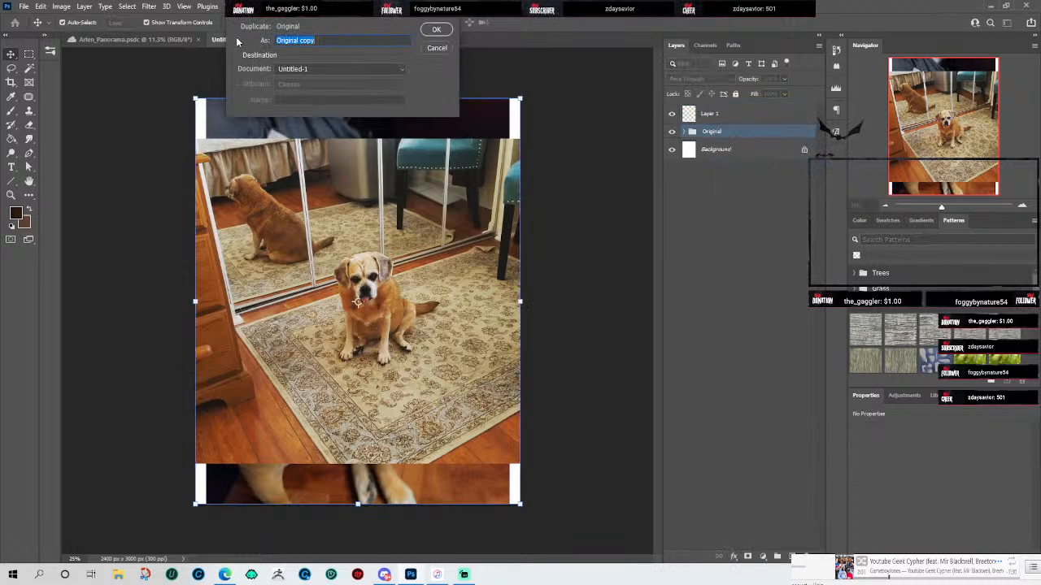
text(F)
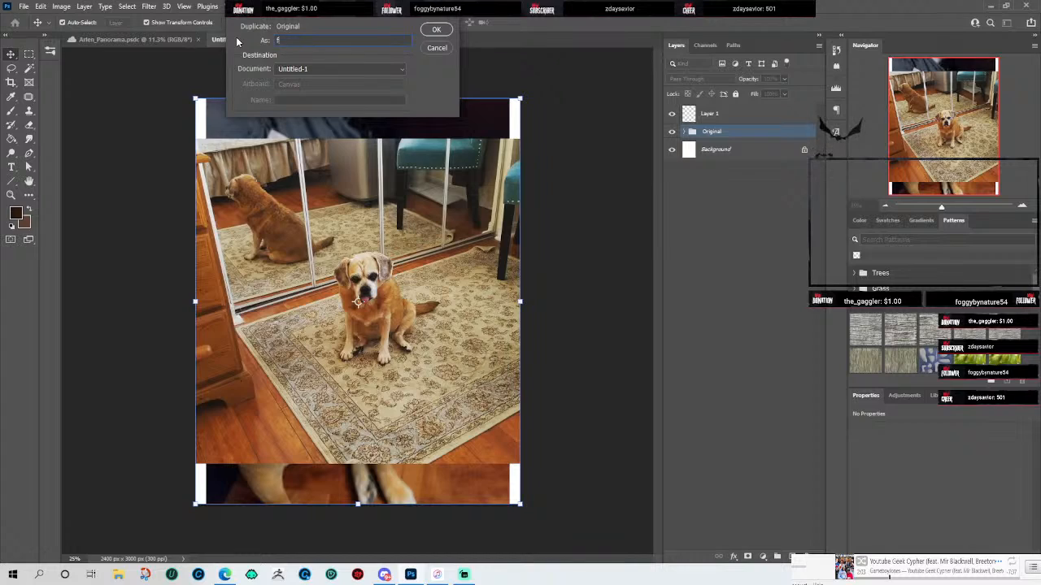
text(or edit)
key(Return)
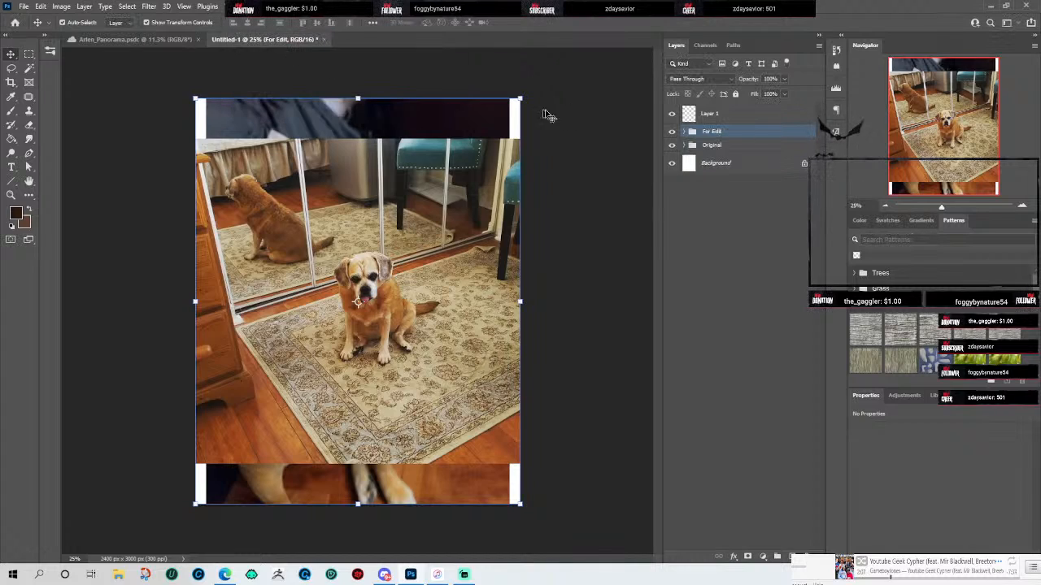
Step: Expand the For Edit group and examine the dog photos and their layers up close
click(684, 131)
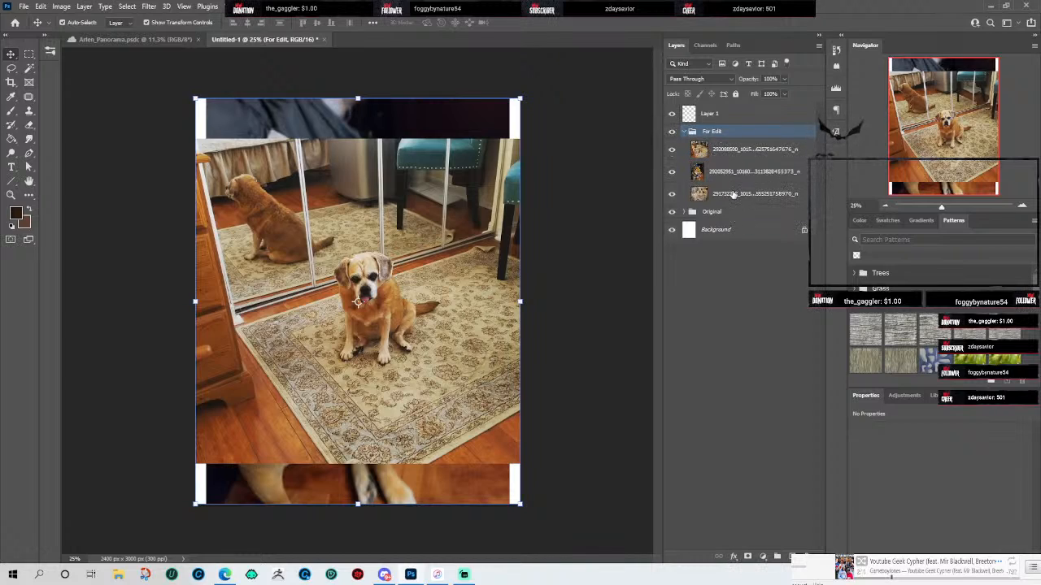
click(732, 194)
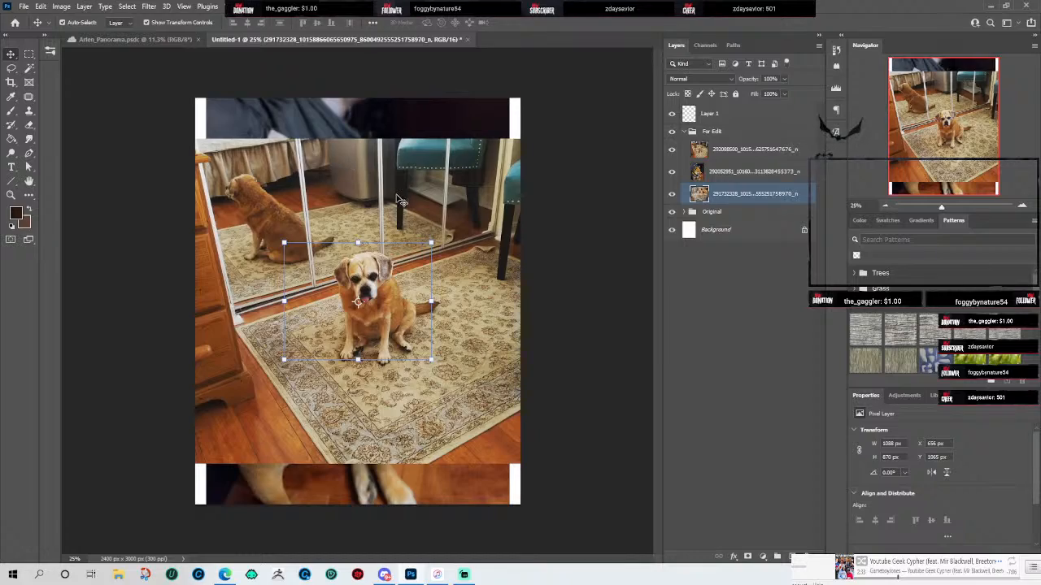
scroll(398, 200, up, 5)
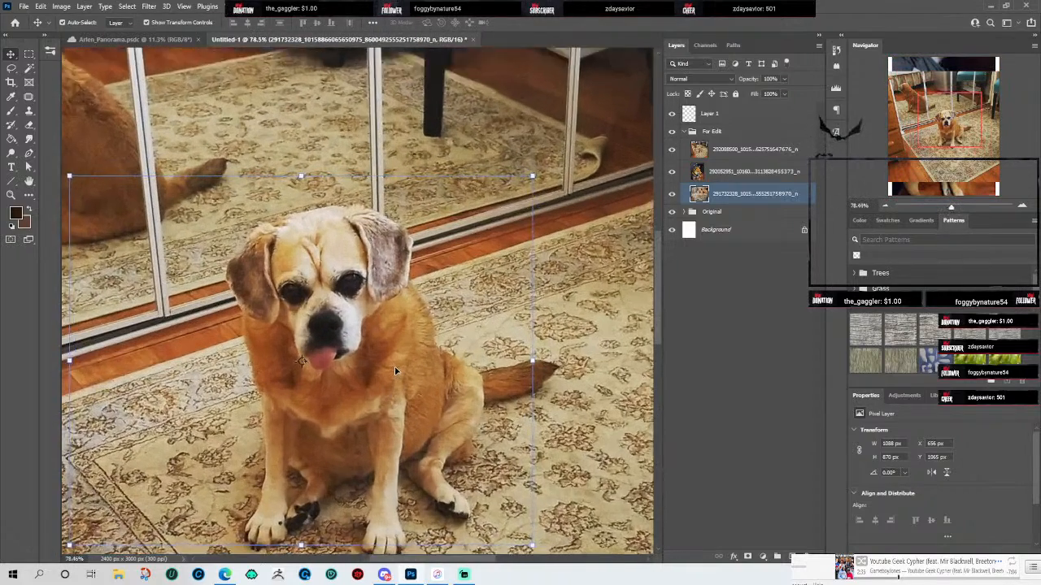
scroll(394, 371, up, 1)
drag(606, 292, 603, 228)
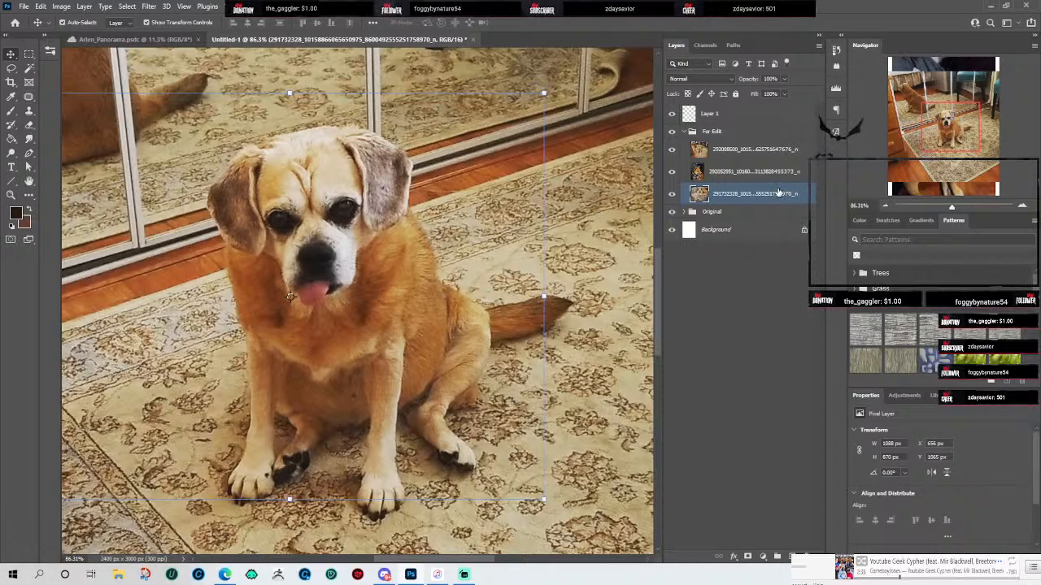
scroll(478, 231, down, 5)
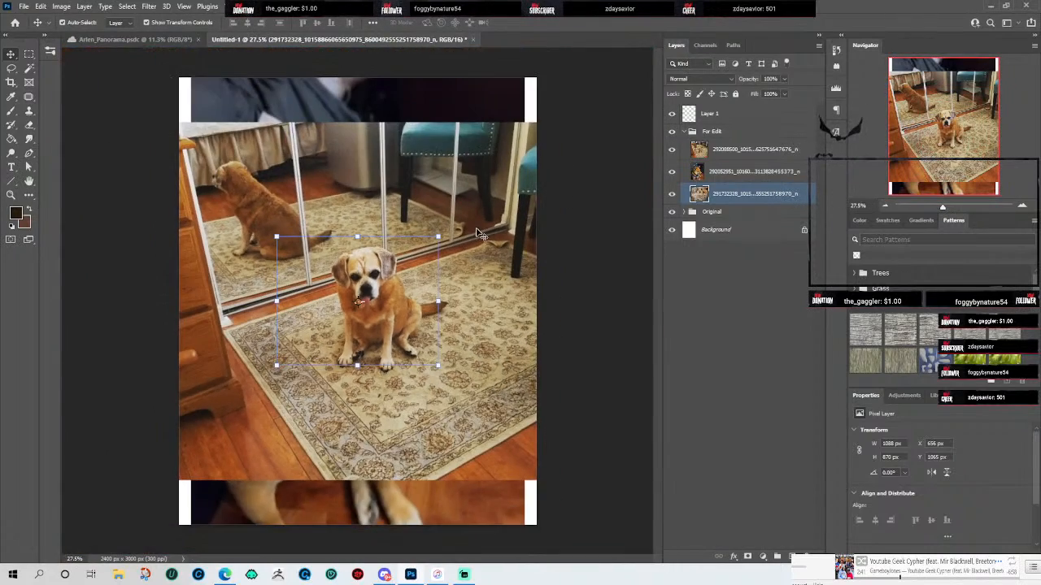
scroll(477, 231, up, 3)
click(755, 174)
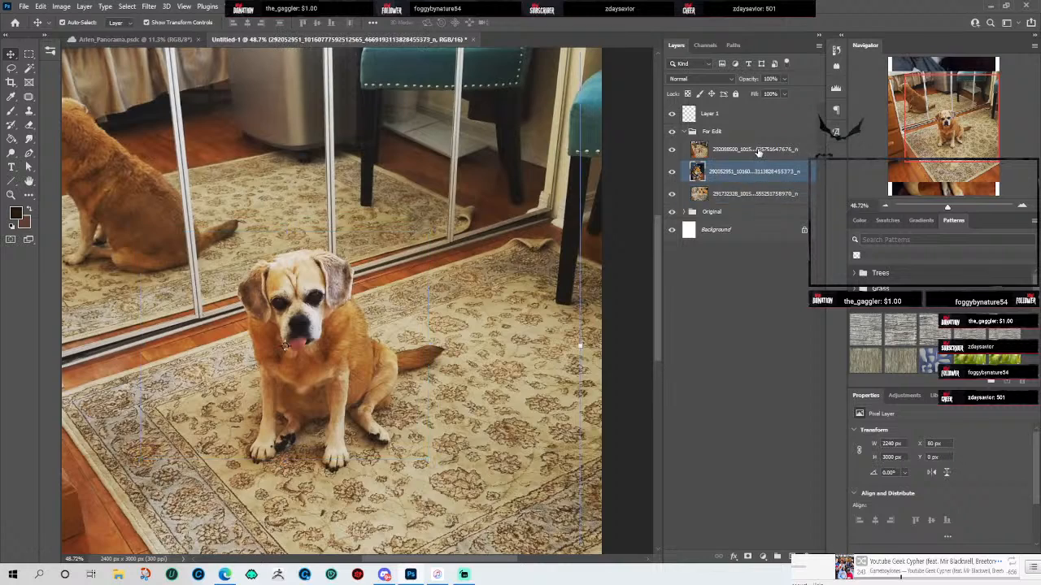
click(757, 152)
Step: Hide the Original group and the upper two photos in For Edit, keeping the photo of the dog on the cushion visible
click(760, 193)
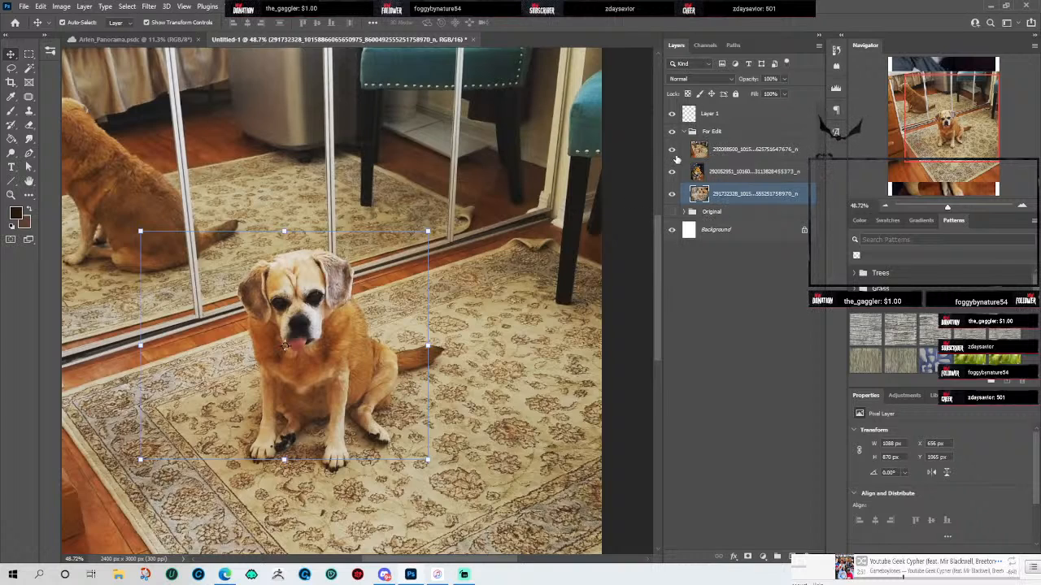
click(671, 150)
click(672, 172)
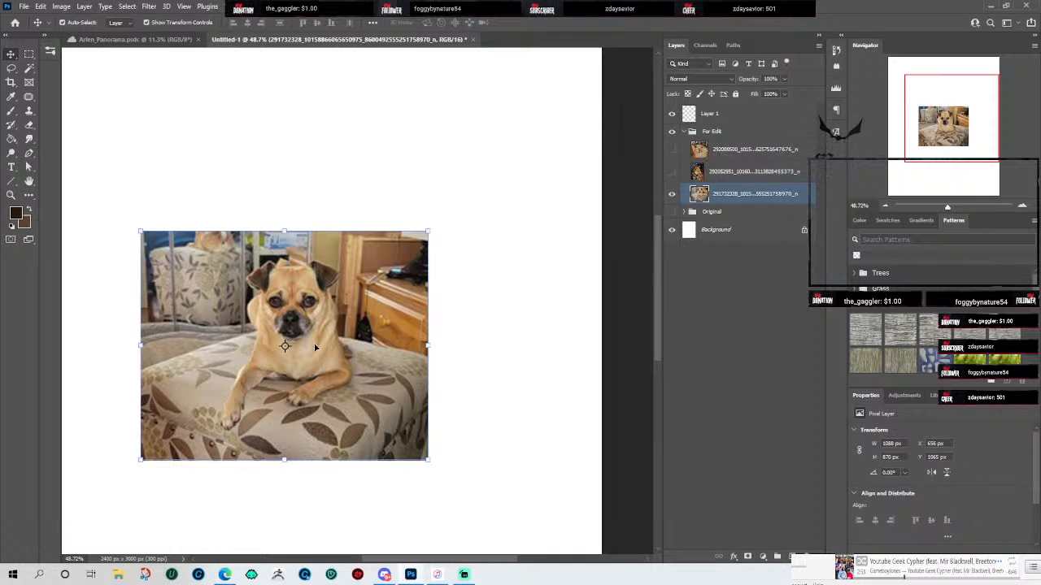
Step: Erase a short horizontal stroke in the background near the upper edge of the cushion dog photo
scroll(274, 330, up, 2)
scroll(294, 351, down, 1)
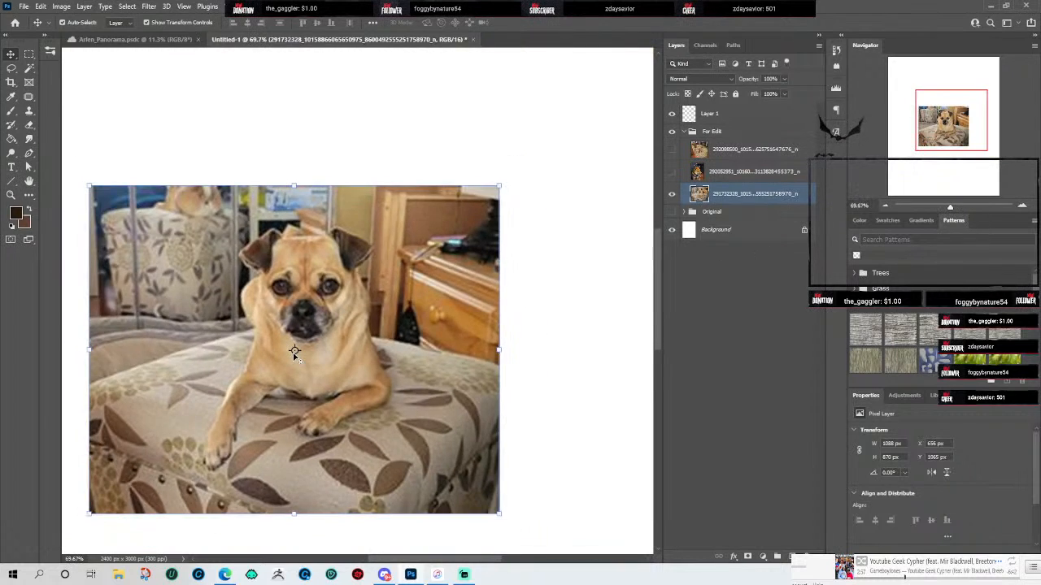
scroll(294, 352, up, 3)
scroll(296, 351, down, 2)
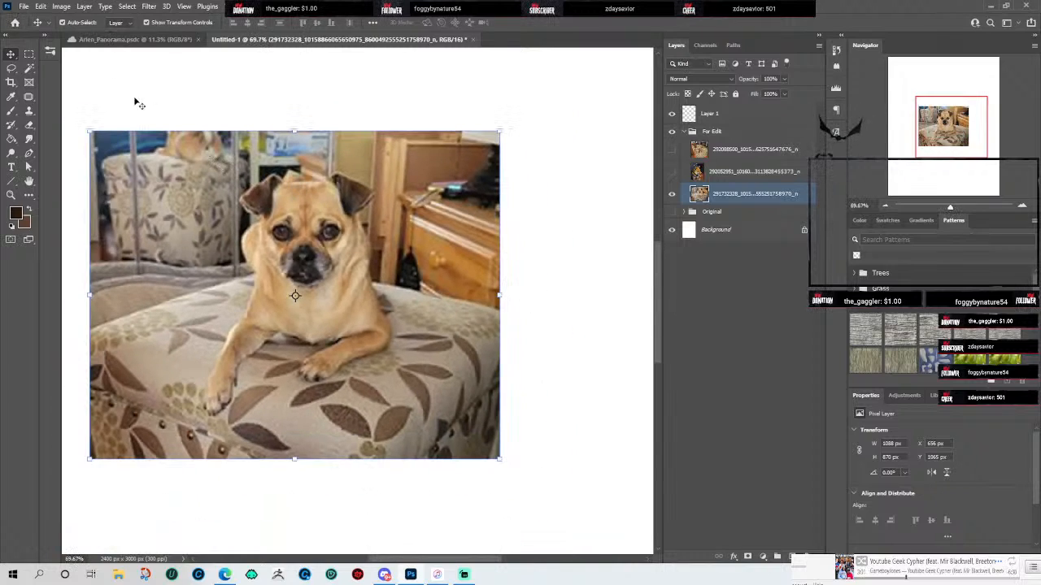
click(29, 125)
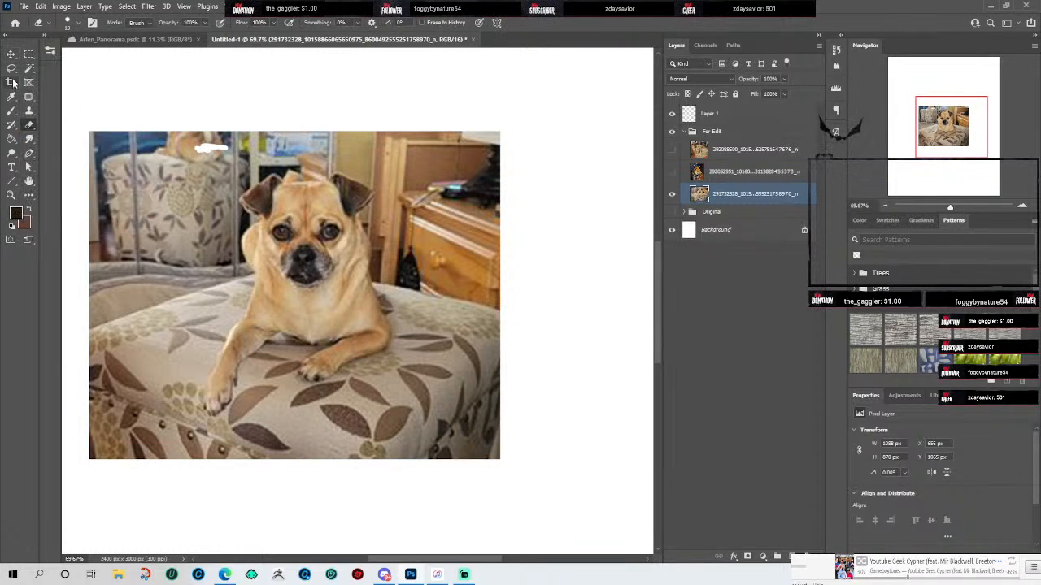
click(12, 55)
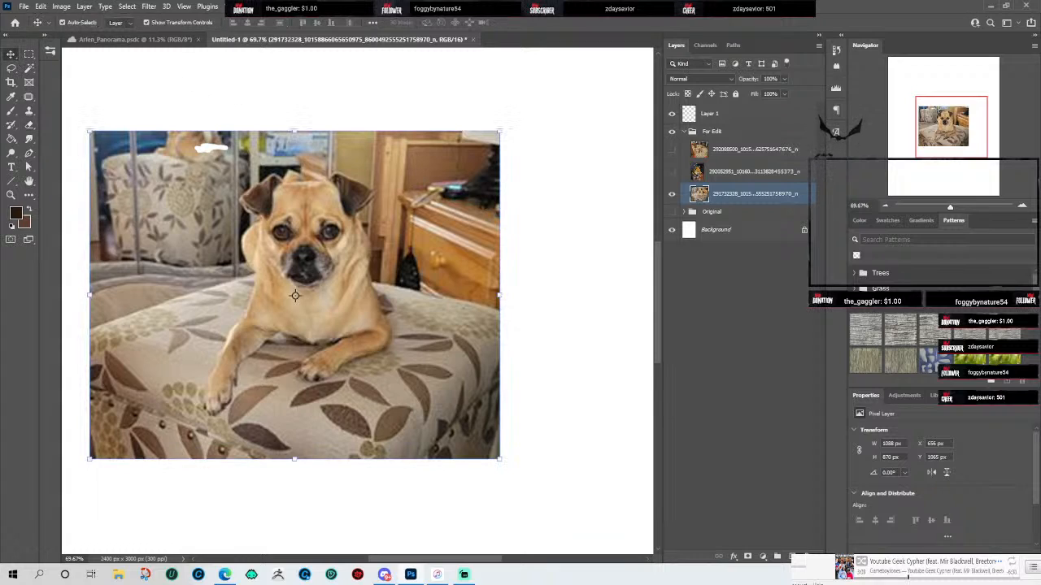
Step: Select the dog on the cushion with the Object Selection tool, and test the selection by deleting its pixels and undoing the deletion
right_click(33, 74)
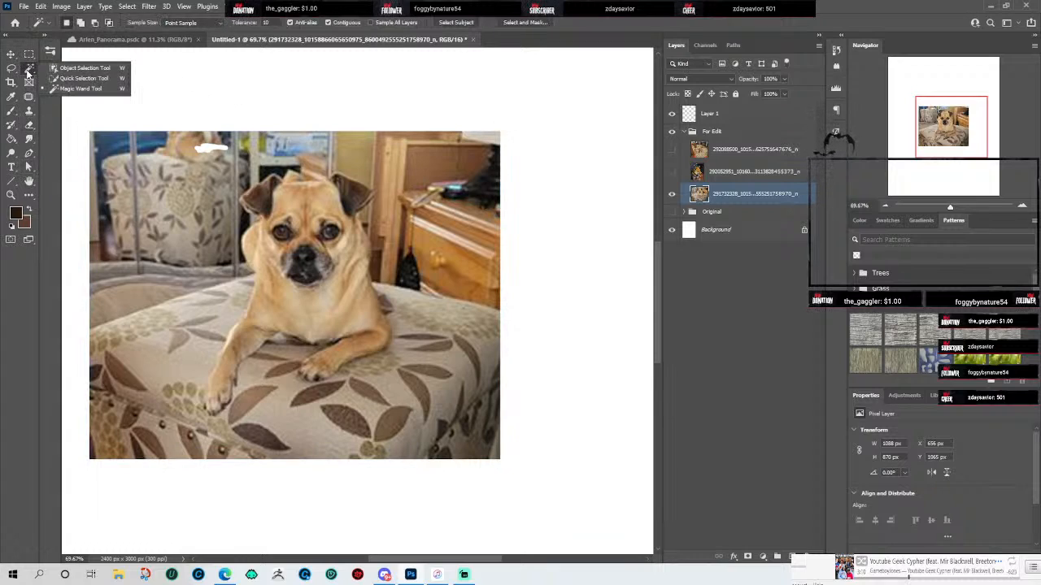
click(78, 87)
key(shift+w)
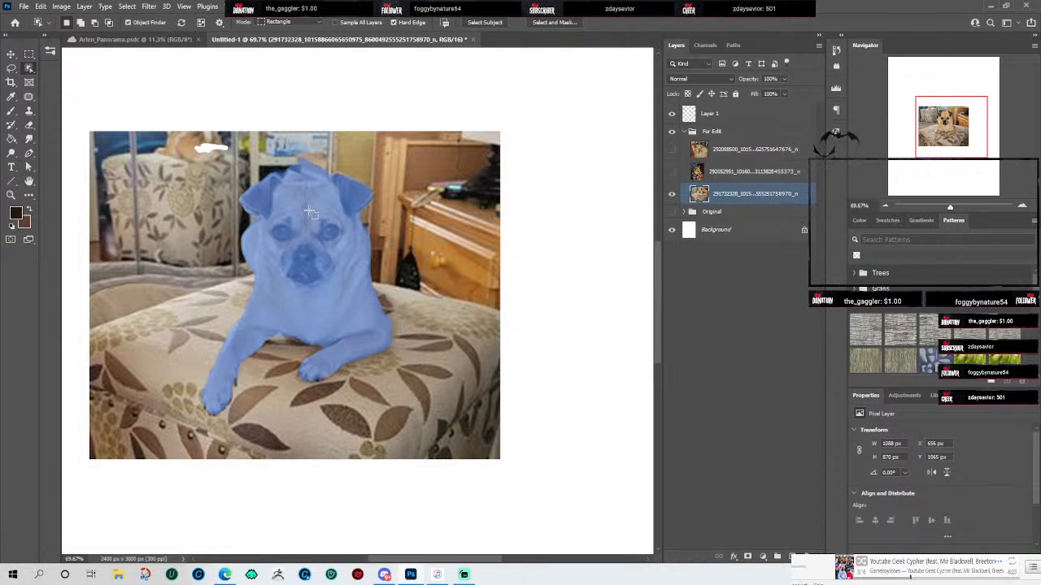
click(310, 212)
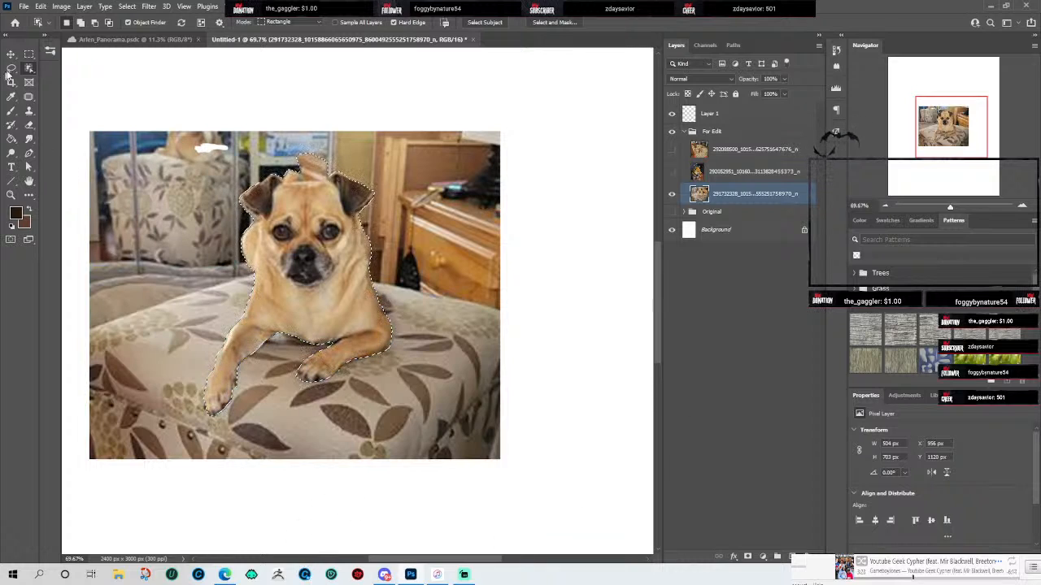
key(Delete)
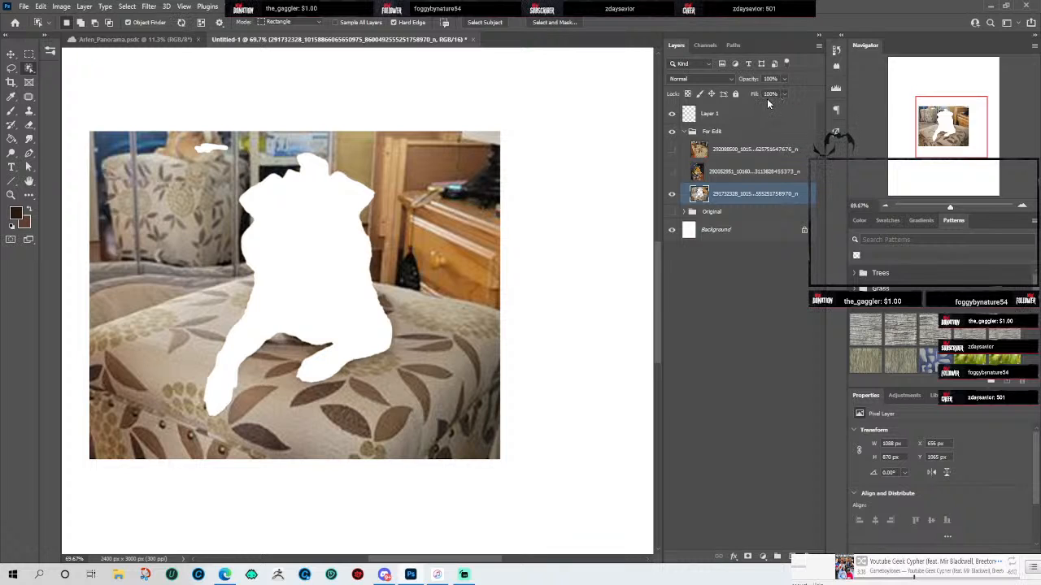
key(ctrl+z)
Step: Add the missed claw at the outer side of the dog's outstretched front paw to the selection with the Lasso tool
scroll(202, 422, up, 10)
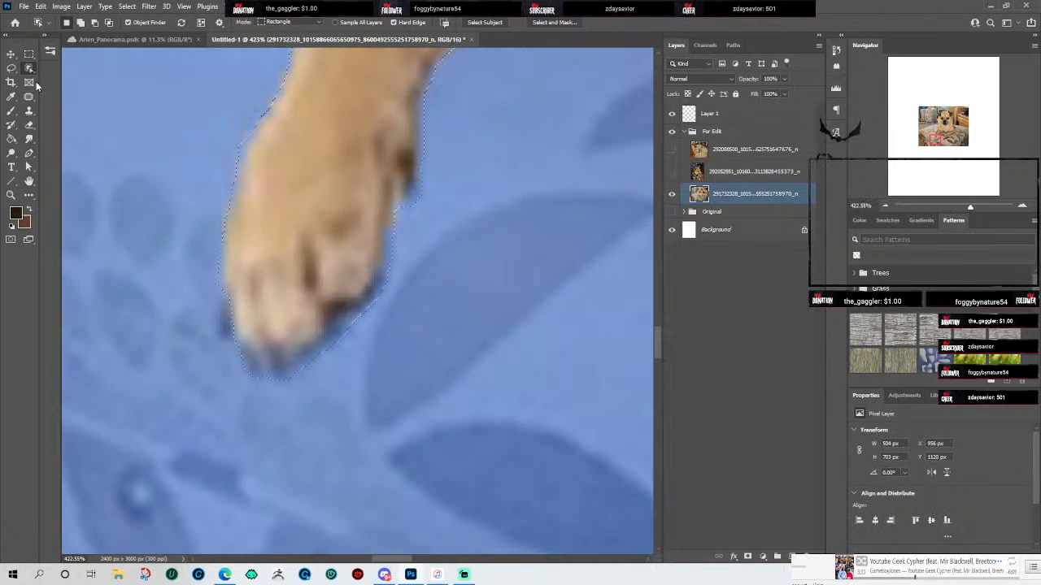
click(11, 67)
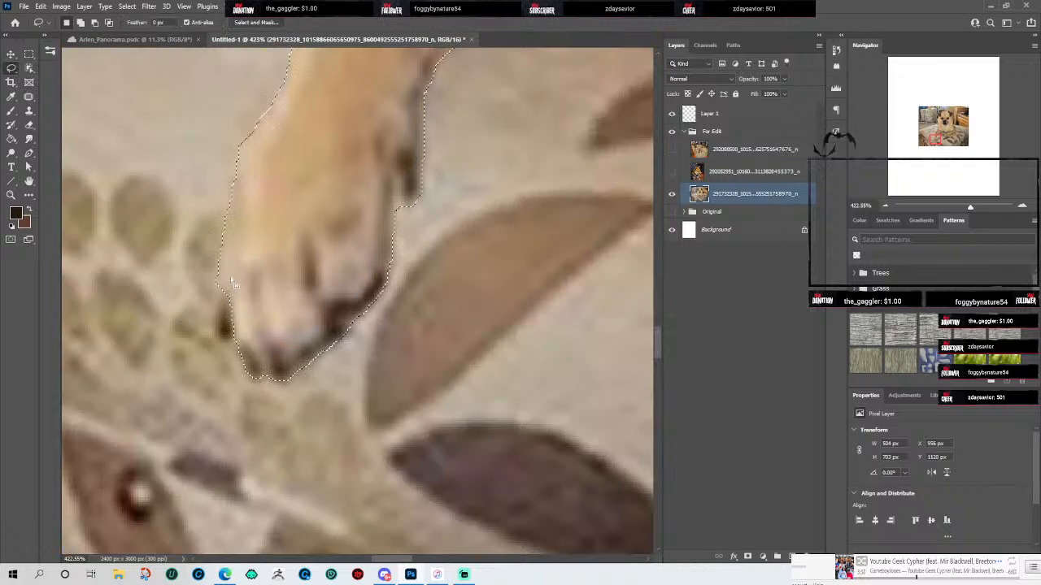
key(shift)
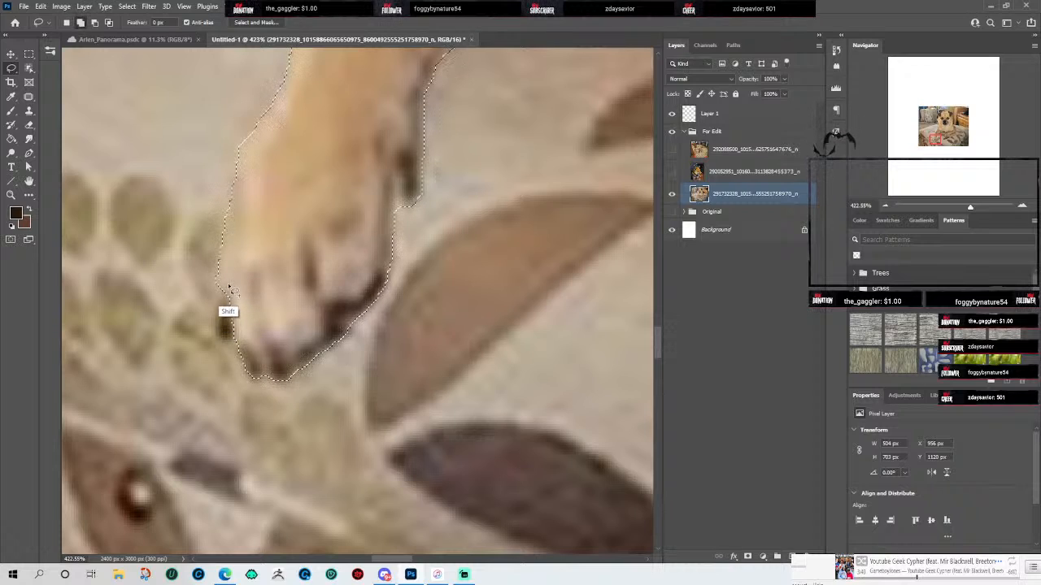
mouse_move(219, 286)
mouse_down()
mouse_move(218, 342)
mouse_move(233, 340)
mouse_move(227, 280)
mouse_up()
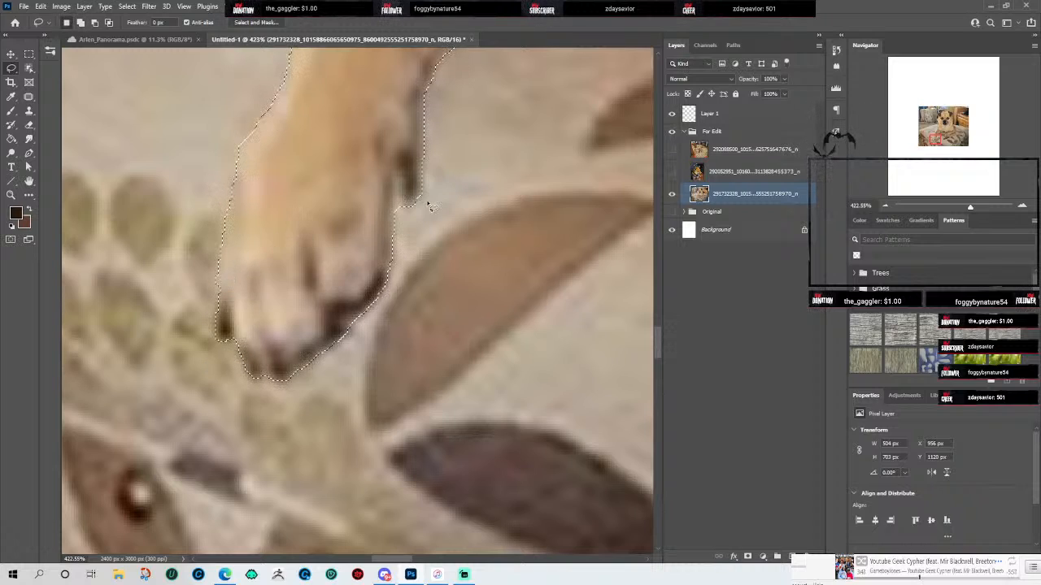
Step: Cut the selected dog from the cushion photo onto the empty Layer 1 and name that layer Chloe
scroll(297, 227, down, 5)
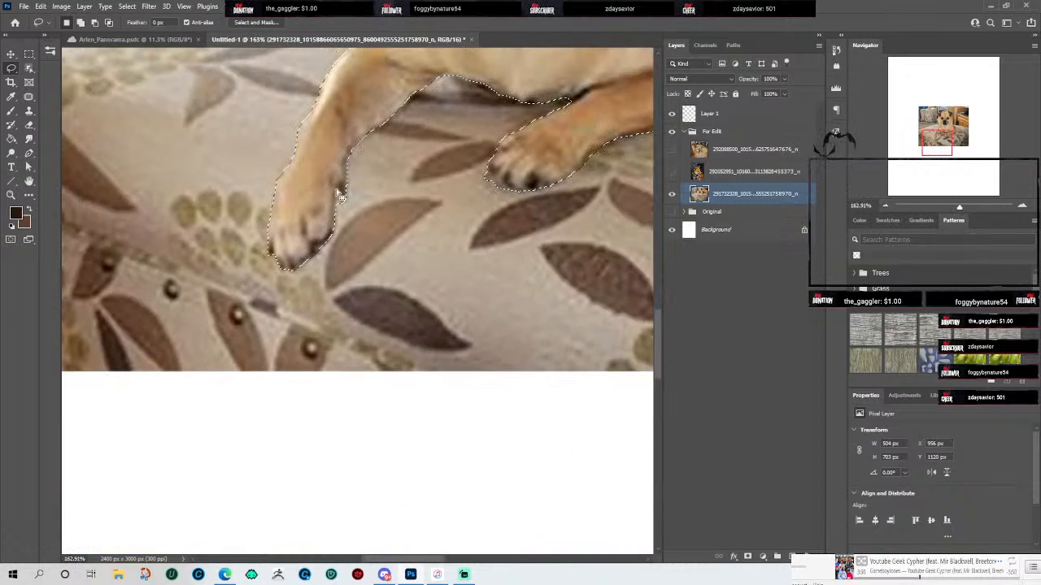
scroll(374, 174, down, 4)
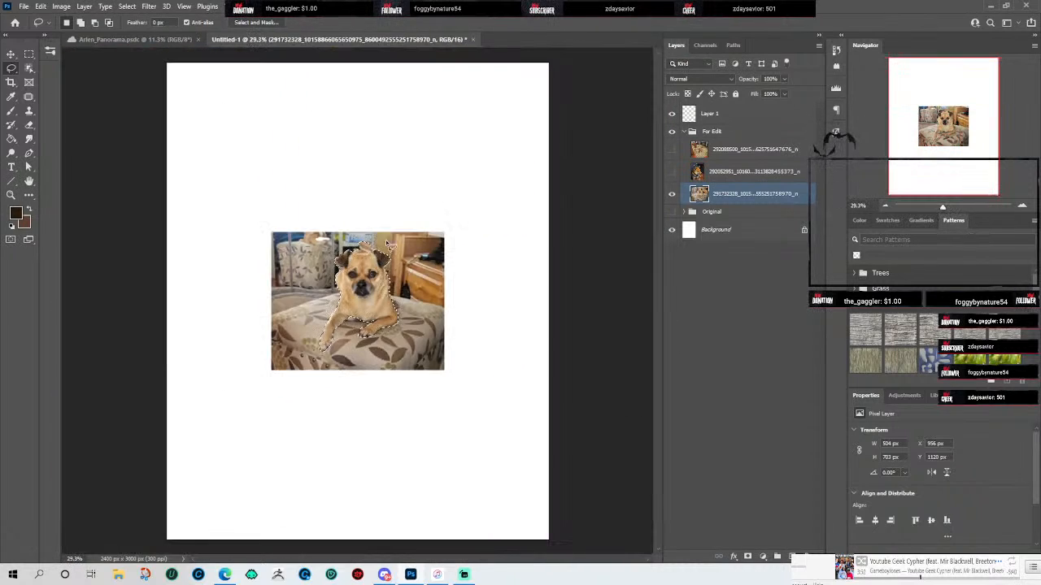
scroll(382, 244, up, 2)
scroll(487, 405, up, 3)
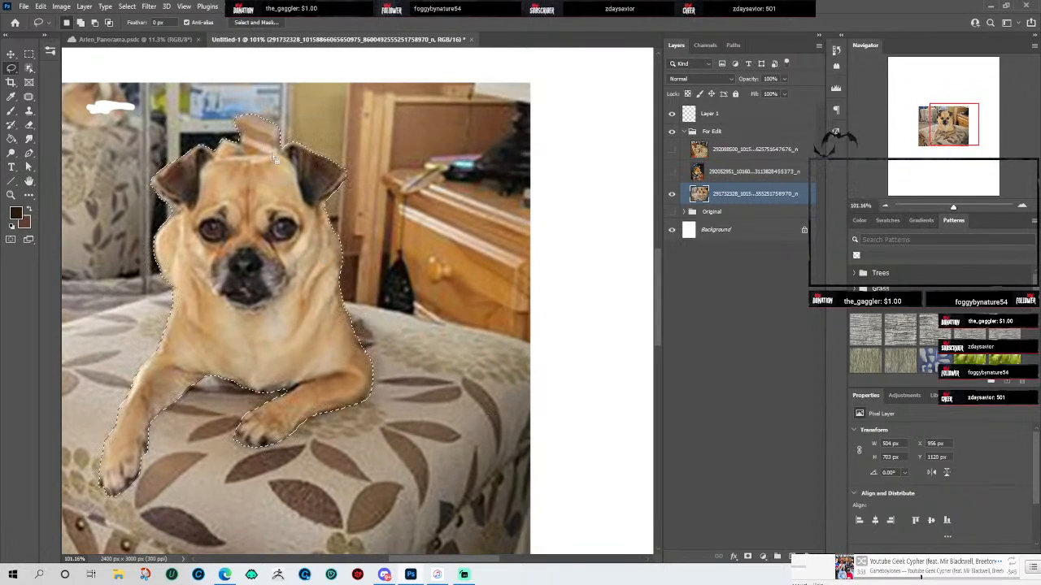
scroll(288, 175, down, 1)
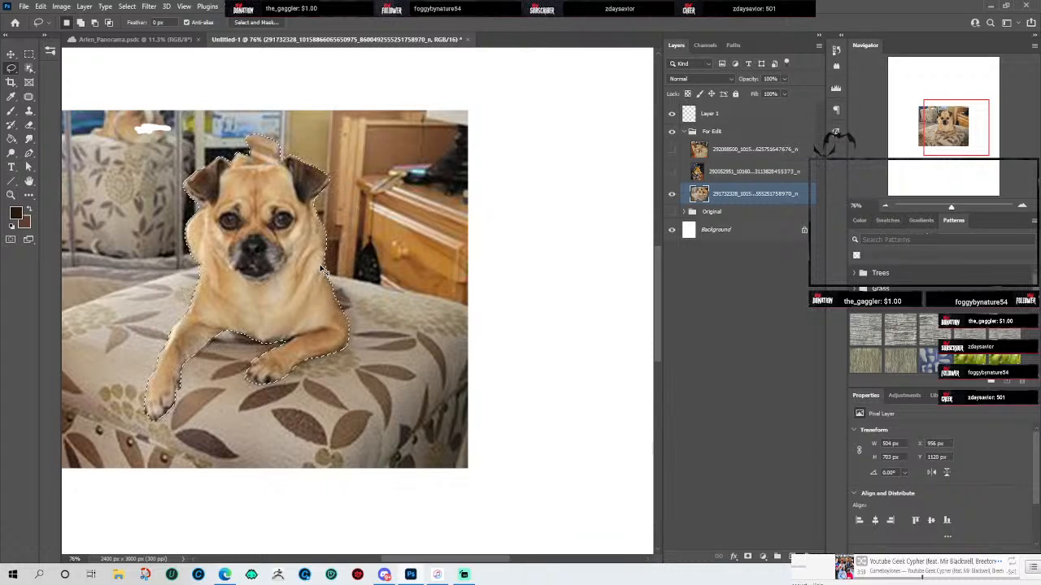
key(Delete)
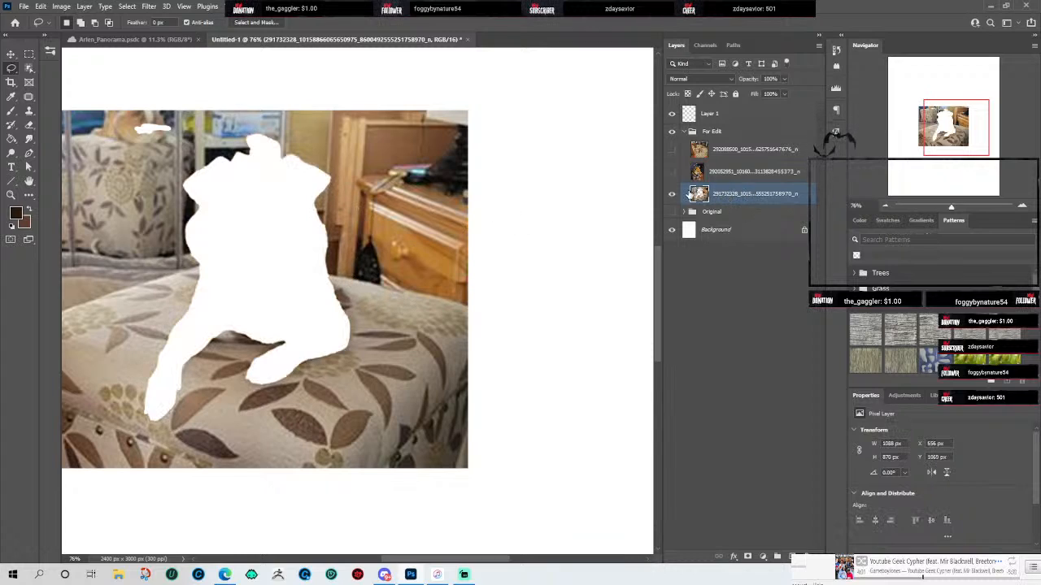
click(737, 118)
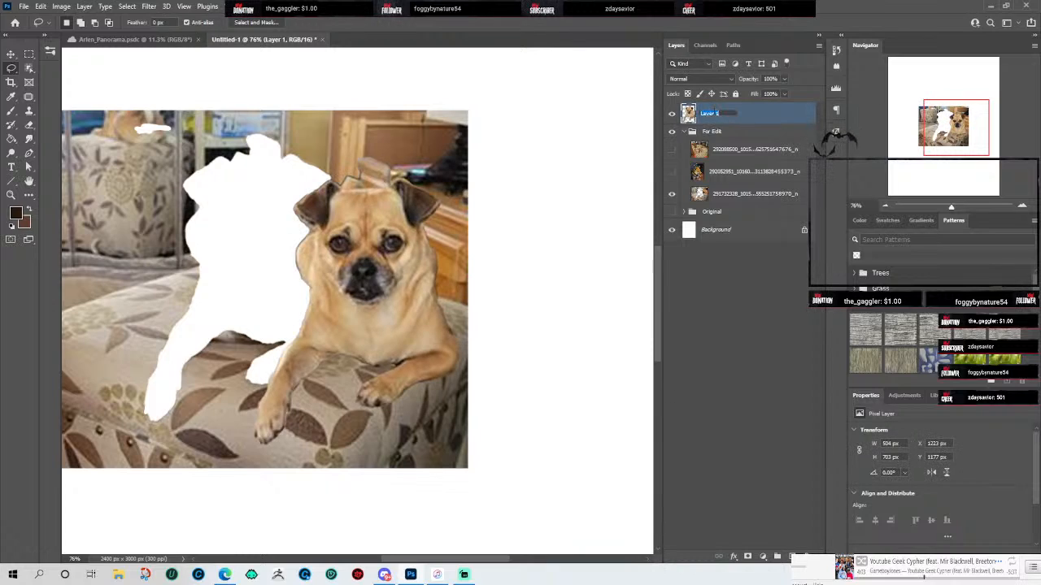
key(Return)
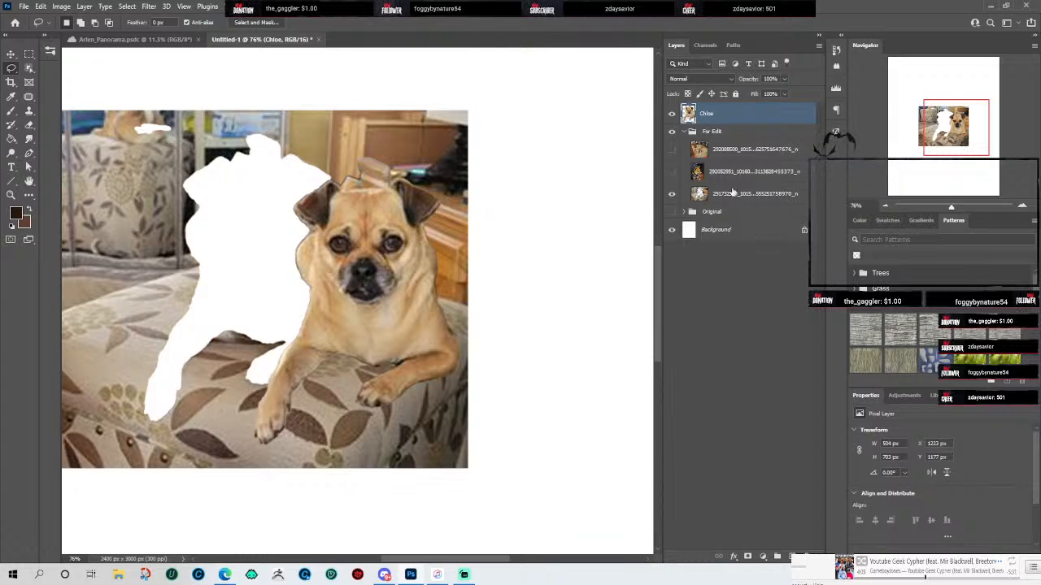
Step: Hide the cushion photo and move the Chloe cutout to the lower-left area of the canvas, at about X 127 px, Y 2125 px
click(697, 173)
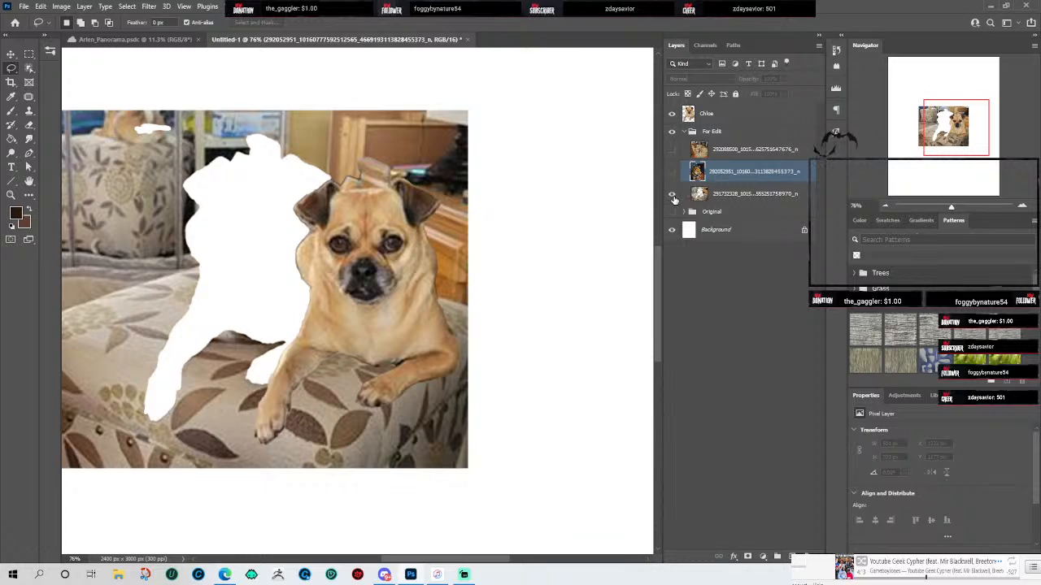
click(672, 195)
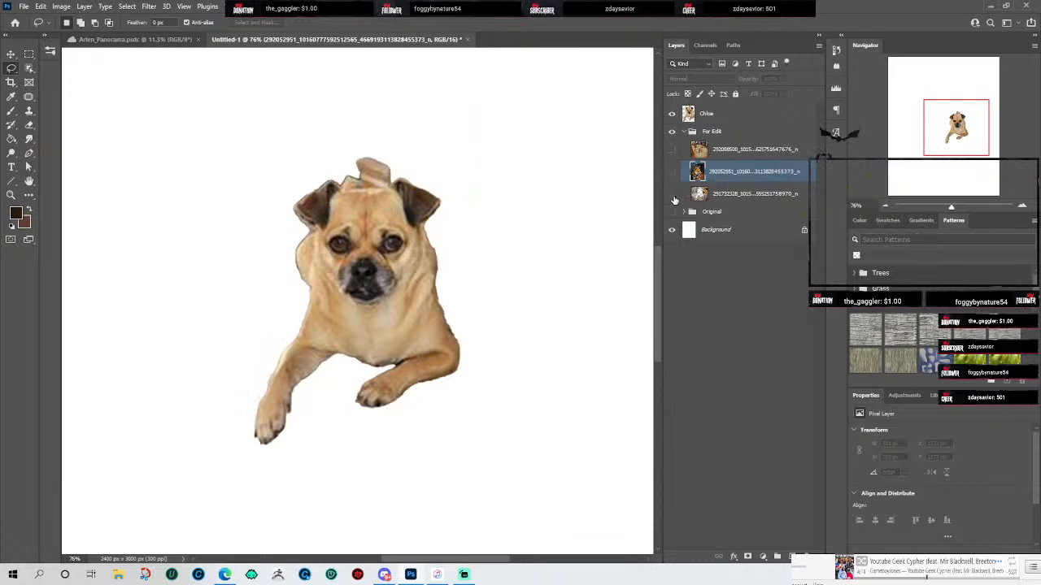
click(734, 116)
click(16, 54)
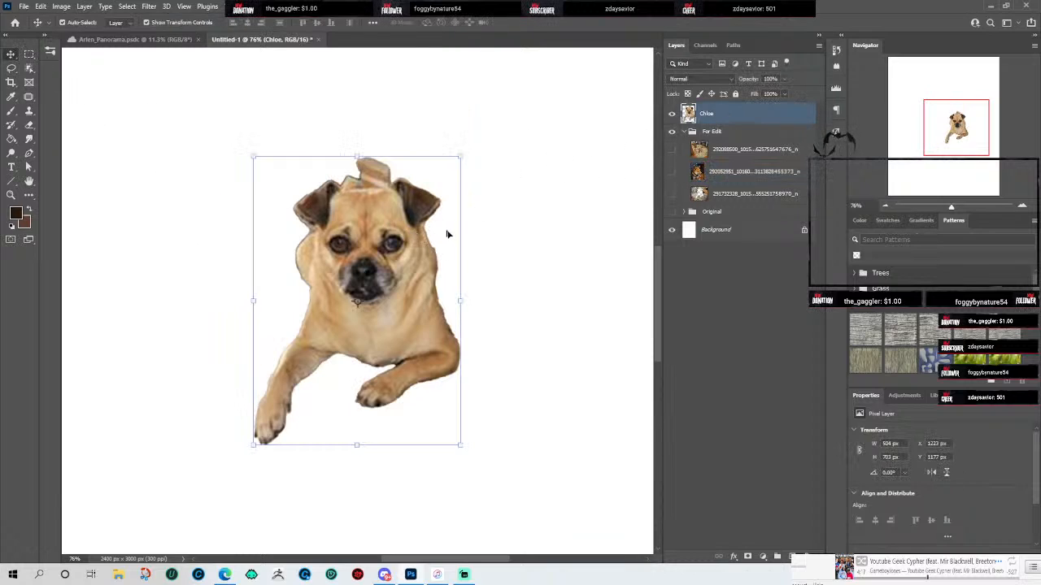
mouse_move(396, 225)
mouse_down()
mouse_move(216, 113)
mouse_move(195, 127)
mouse_up()
scroll(390, 342, down, 5)
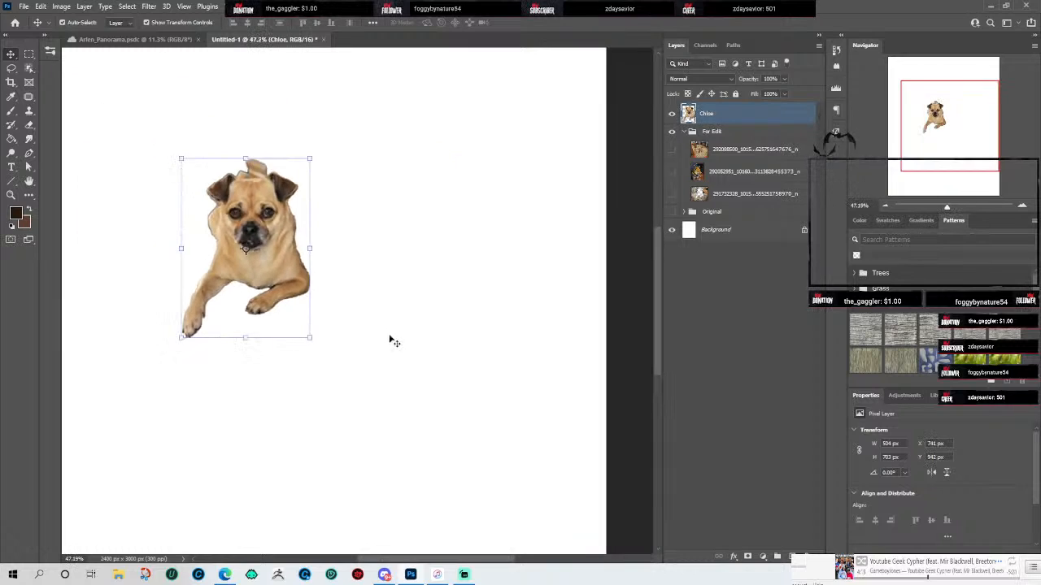
drag(337, 234, 239, 422)
Step: Show the photo of the dog with the bandana and select that dog with the Object Selection tool
click(672, 171)
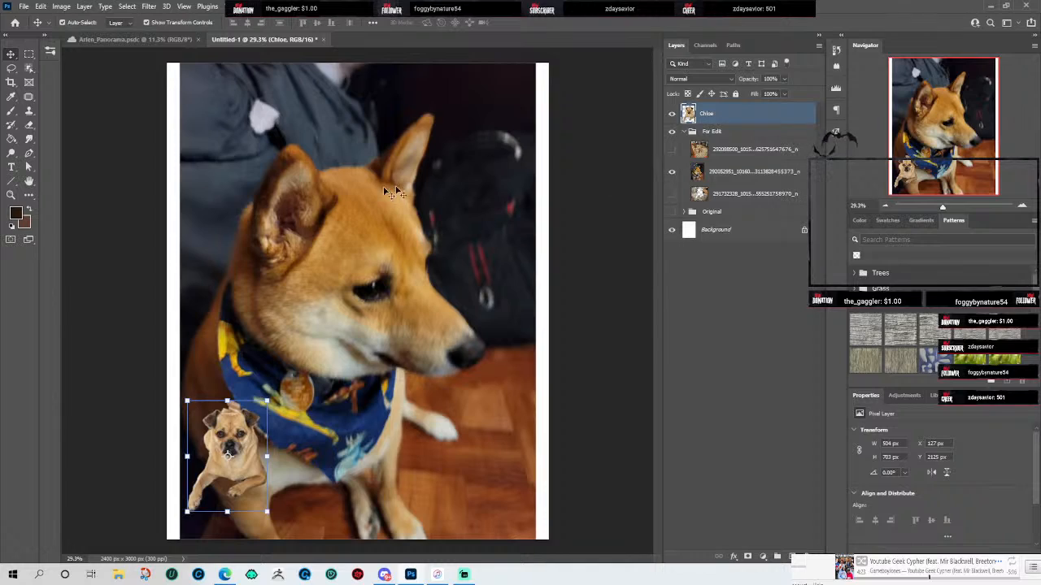
click(29, 71)
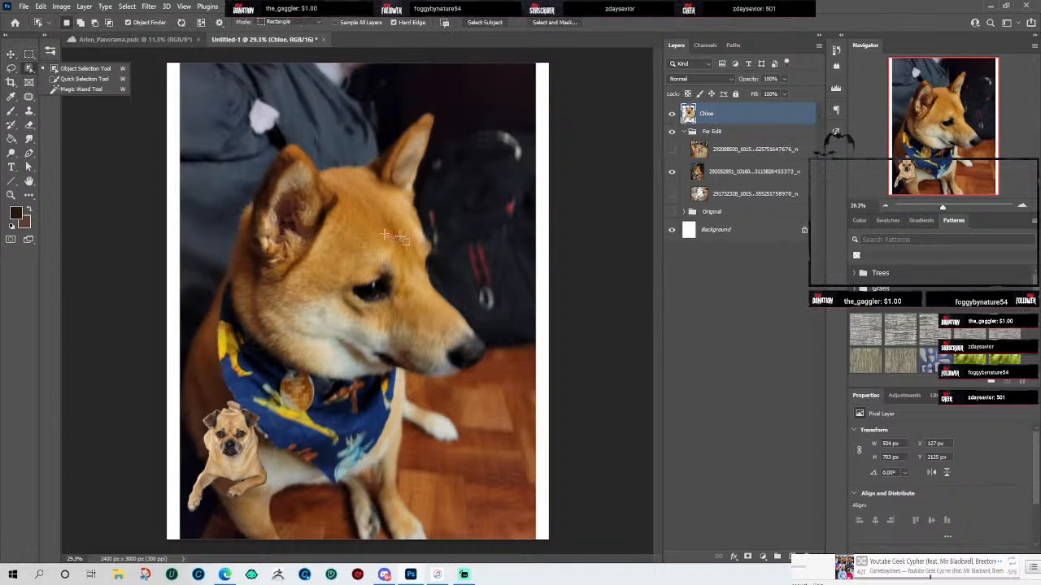
click(756, 180)
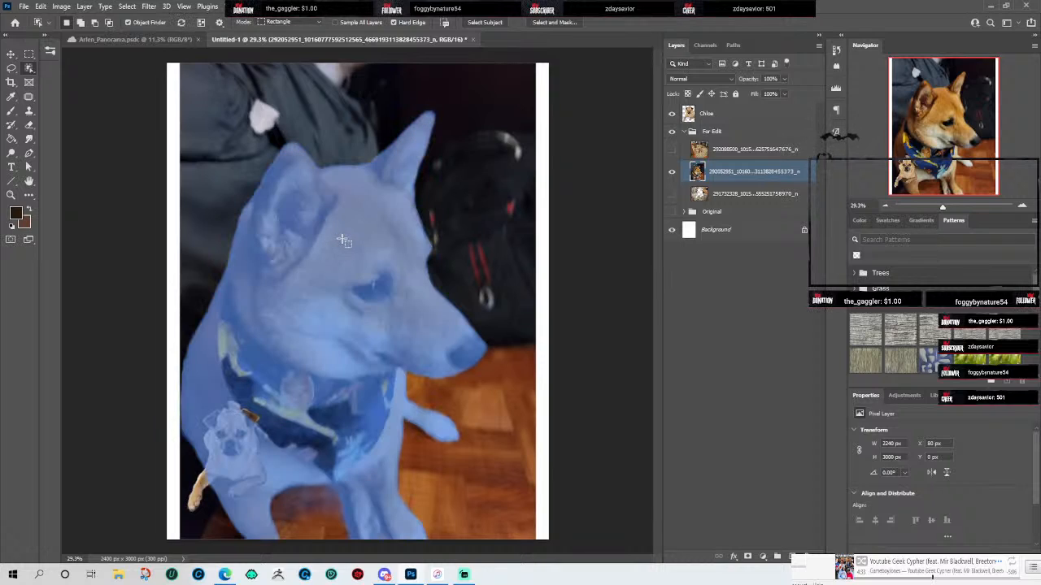
click(343, 240)
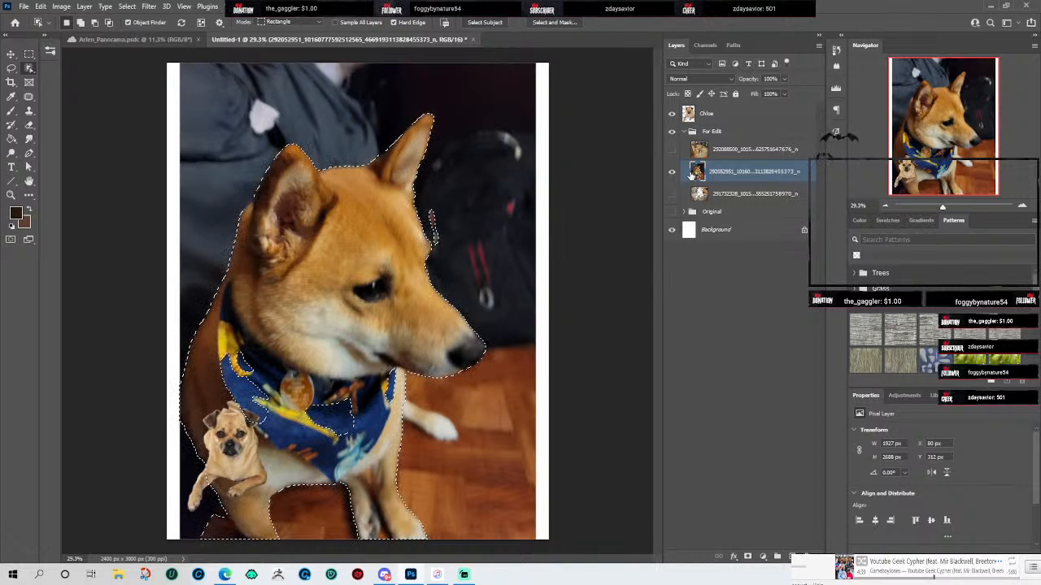
Step: Hide the Chloe layer and add the missed areas of the blue bandana to the selection with the Lasso tool
click(673, 114)
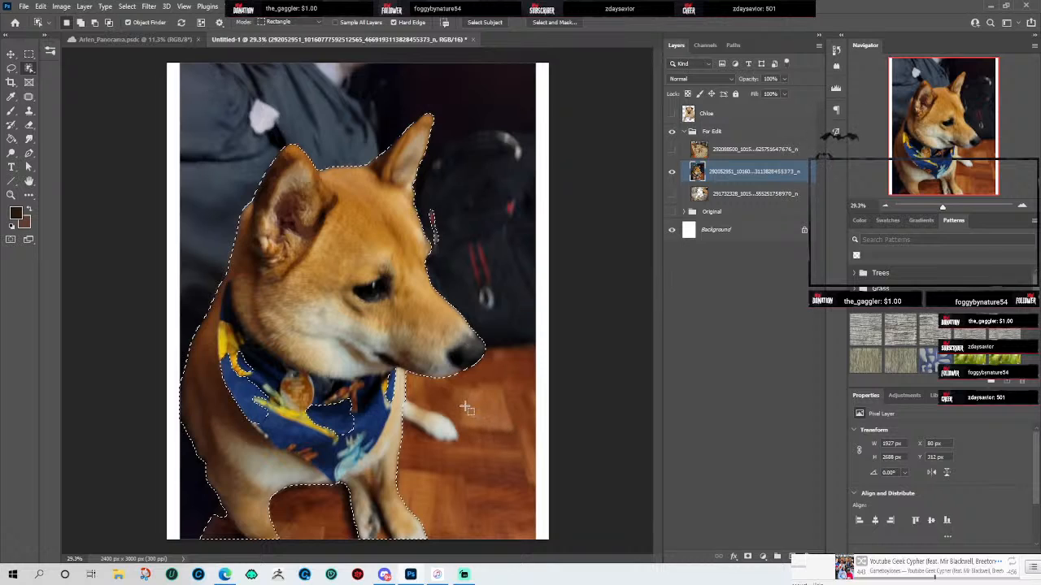
scroll(468, 408, down, 2)
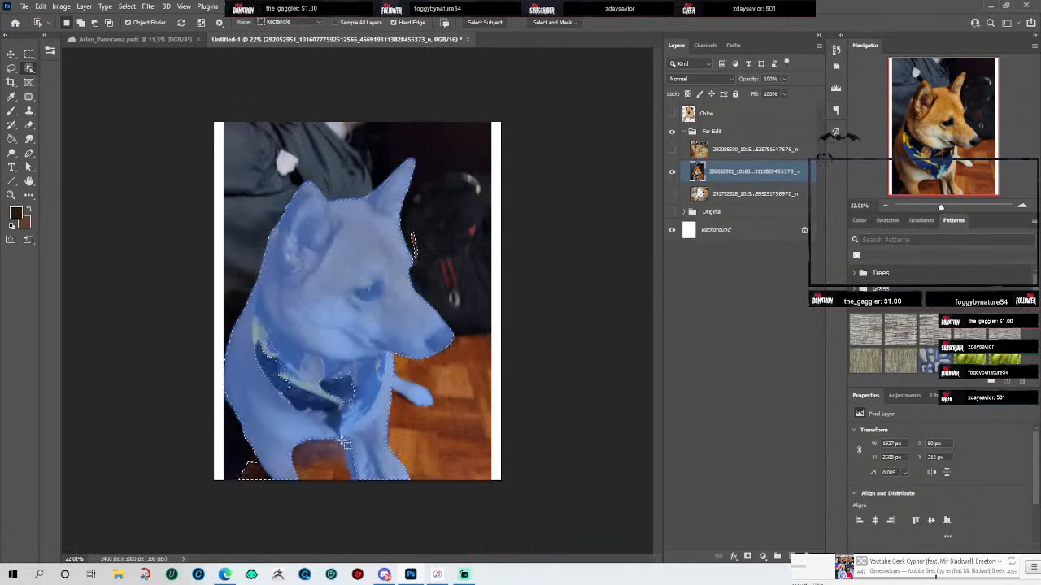
scroll(345, 443, up, 5)
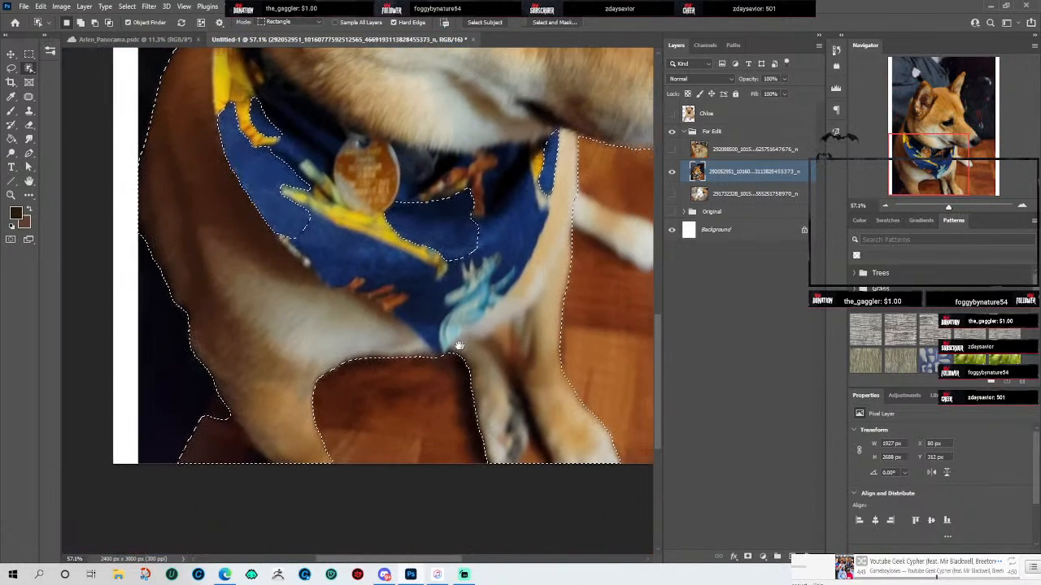
drag(462, 346, 446, 349)
key(l)
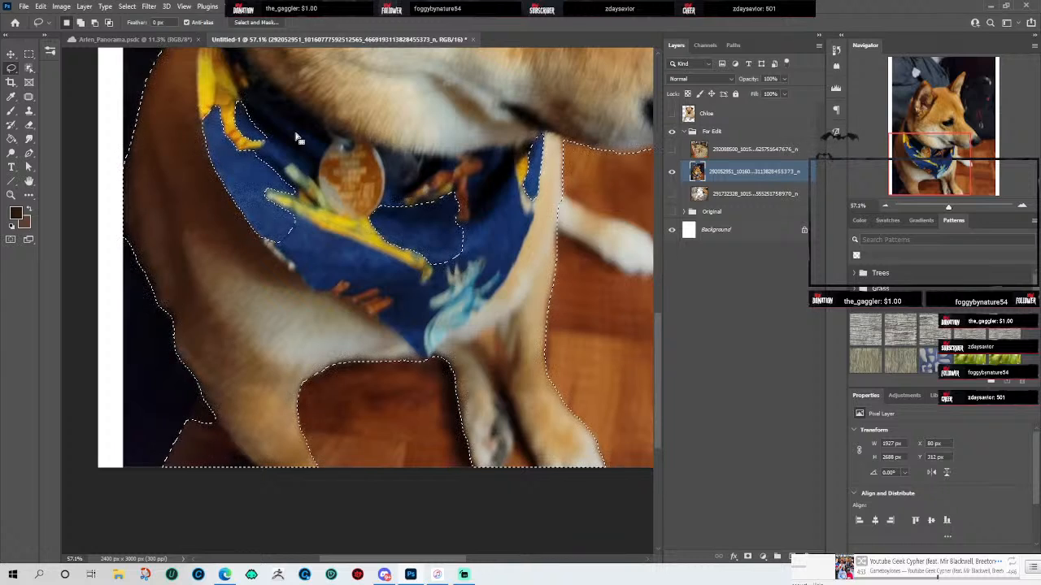
key(shift)
mouse_move(228, 88)
mouse_down()
mouse_move(387, 110)
mouse_move(474, 150)
mouse_move(501, 198)
mouse_move(479, 278)
mouse_move(344, 278)
mouse_move(218, 208)
mouse_move(202, 98)
mouse_up()
mouse_move(538, 132)
mouse_down()
mouse_move(512, 195)
mouse_move(546, 204)
mouse_move(528, 140)
mouse_up()
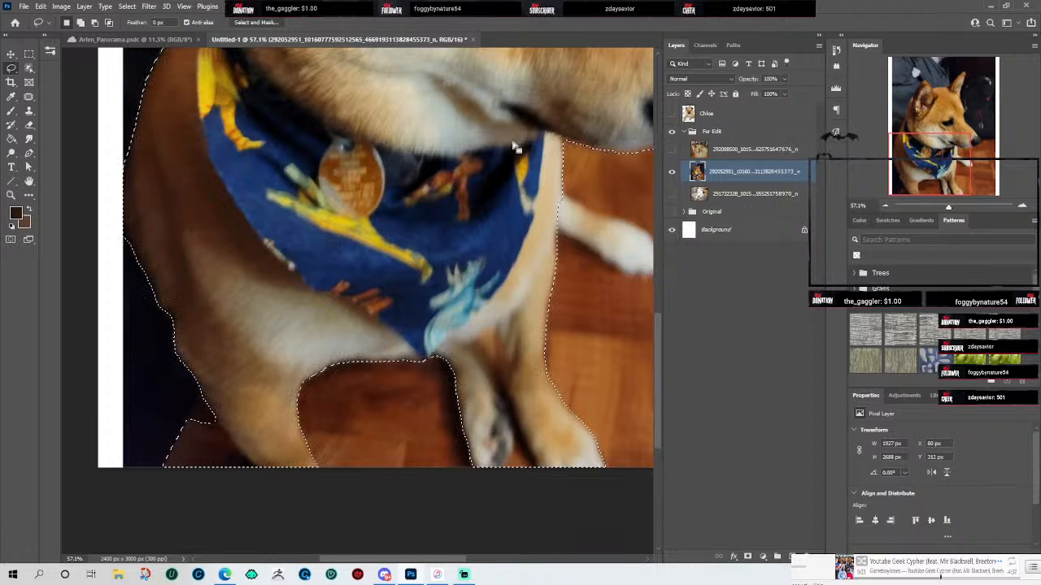
Step: Add the white paw sticking out beside the dog's front leg to the selection with the Lasso tool
scroll(514, 147, down, 4)
drag(586, 355, 533, 294)
scroll(536, 146, up, 4)
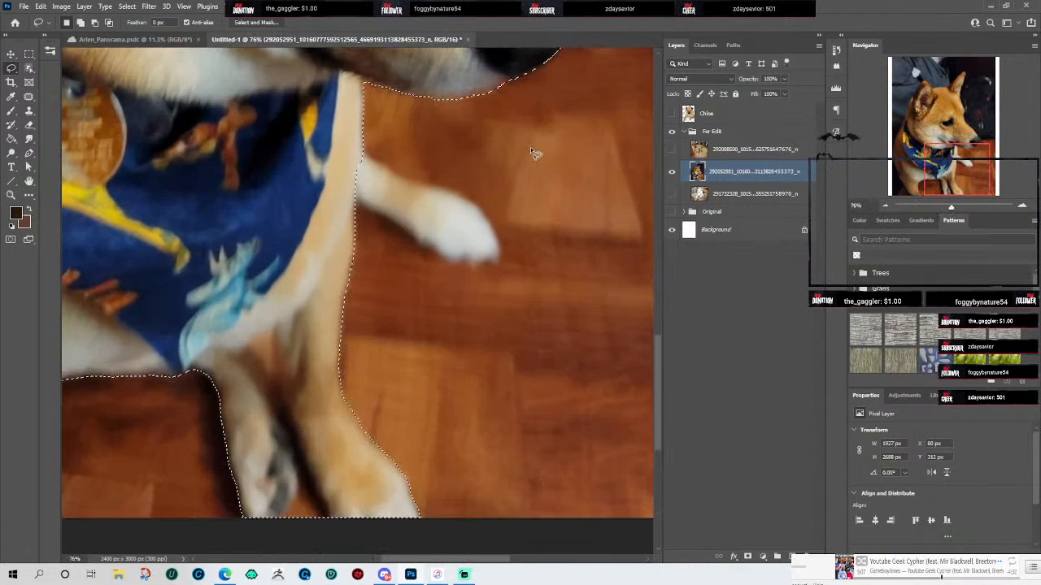
shift+click(364, 149)
drag(434, 181, 480, 202)
mouse_move(504, 240)
mouse_down()
mouse_move(497, 264)
mouse_move(483, 267)
mouse_move(429, 251)
mouse_move(357, 207)
mouse_move(369, 156)
mouse_up()
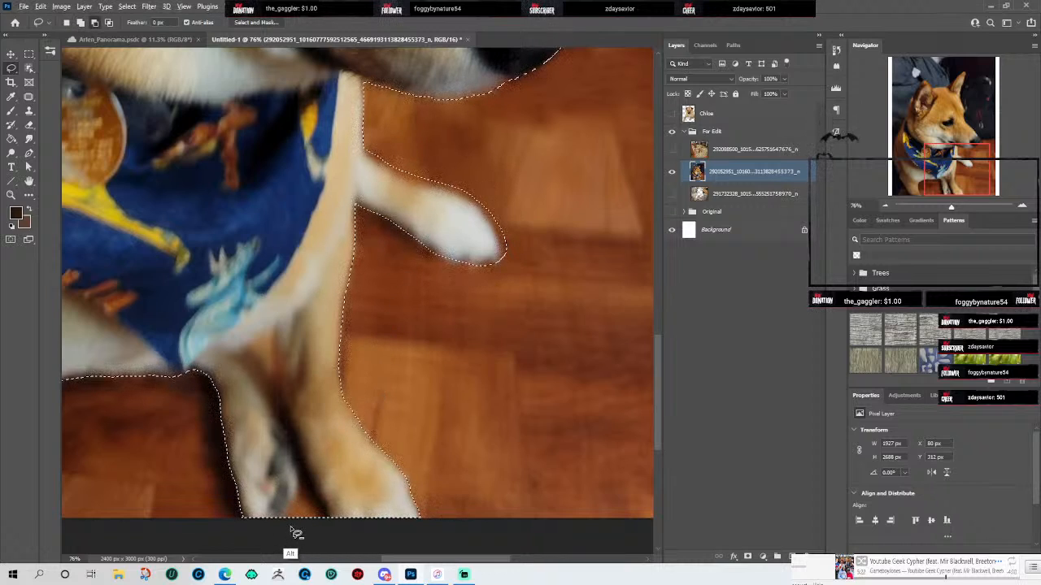
Step: Subtract the floor between the two neighbouring paws and the dark wedge outside the other front leg from the Lasso selection
mouse_move(298, 493)
mouse_down()
mouse_move(300, 478)
mouse_move(328, 519)
mouse_move(285, 529)
mouse_move(289, 518)
mouse_up()
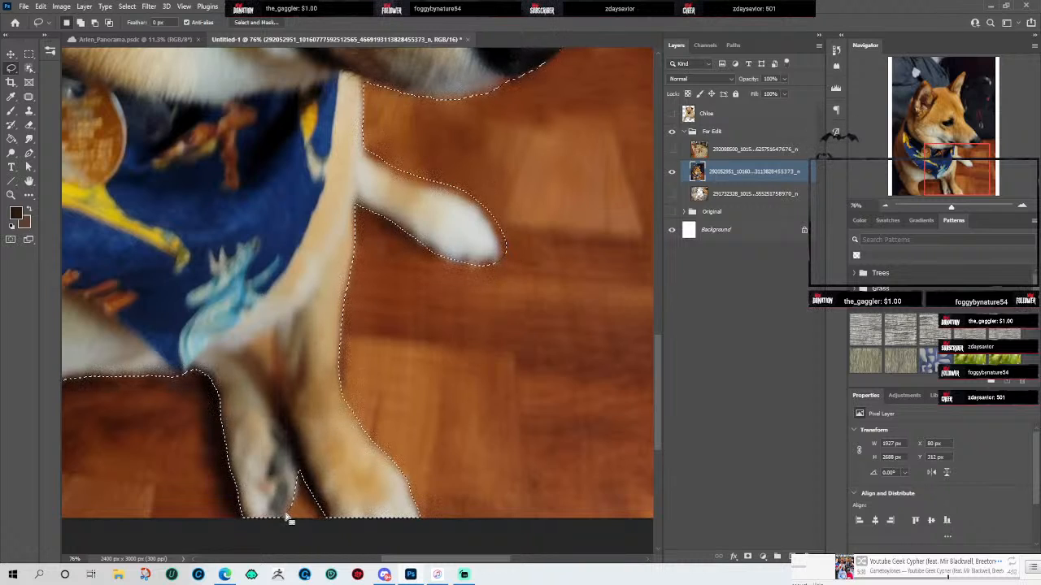
mouse_move(175, 436)
mouse_down()
mouse_move(512, 429)
mouse_move(607, 409)
mouse_up()
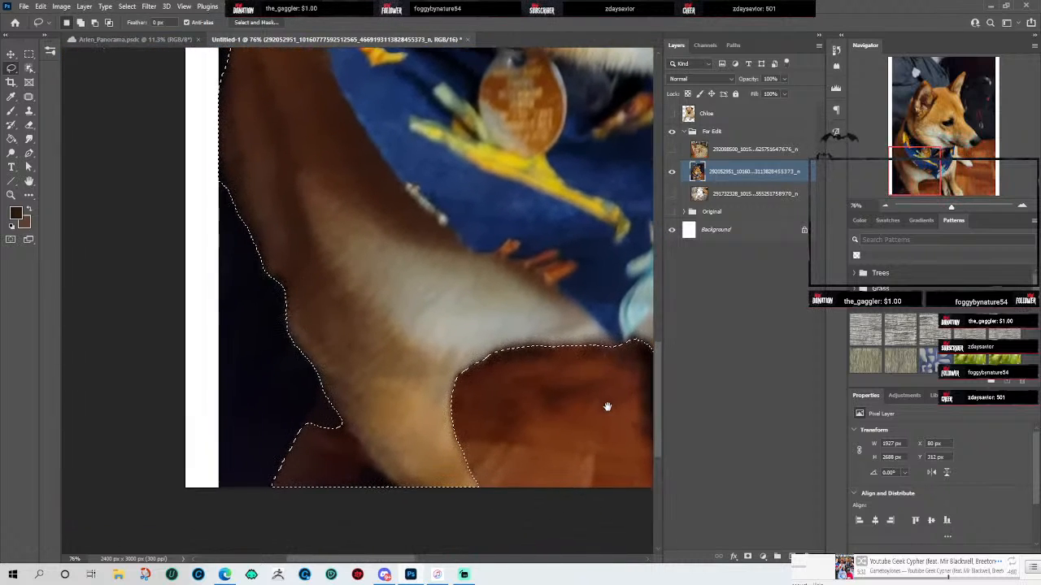
key(alt)
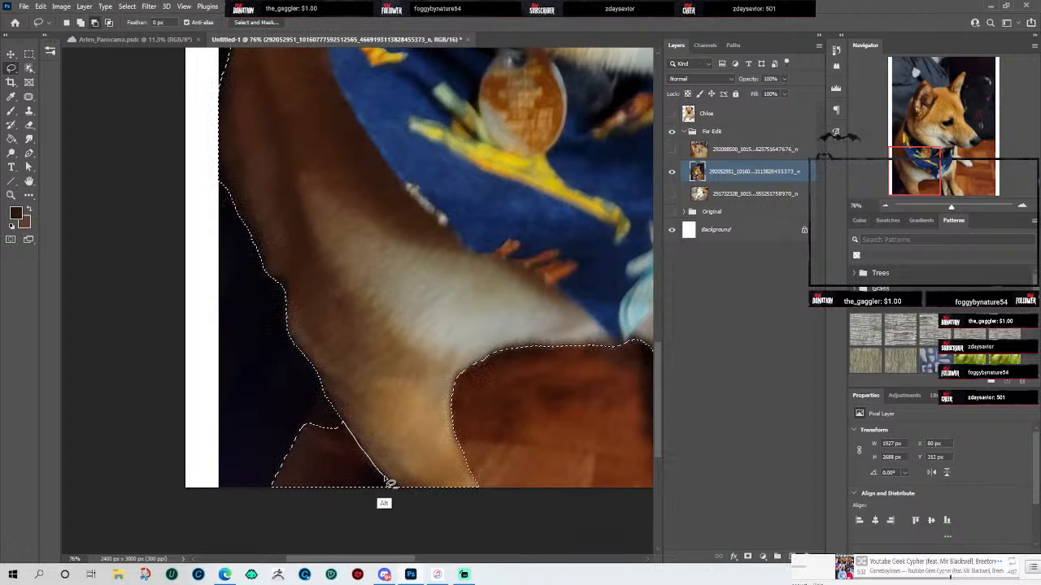
mouse_move(397, 493)
mouse_down()
mouse_move(281, 496)
mouse_move(248, 466)
mouse_move(278, 424)
mouse_move(344, 425)
mouse_up()
drag(407, 187, 455, 318)
Step: Remove the stray selected patch on the backpack beside the dog's forehead from the selection
scroll(400, 325, down, 3)
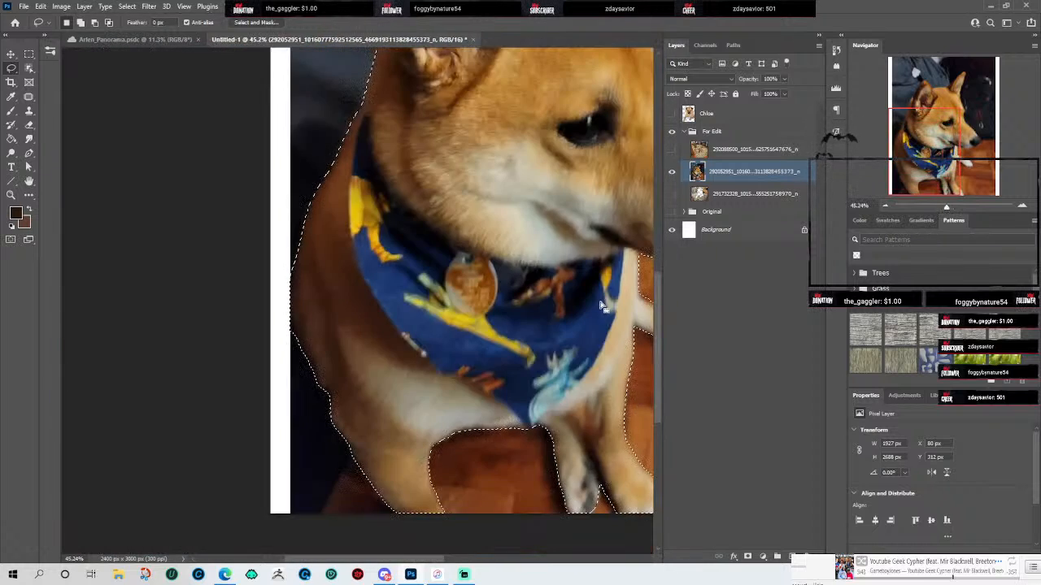
scroll(601, 305, down, 3)
drag(591, 269, 403, 424)
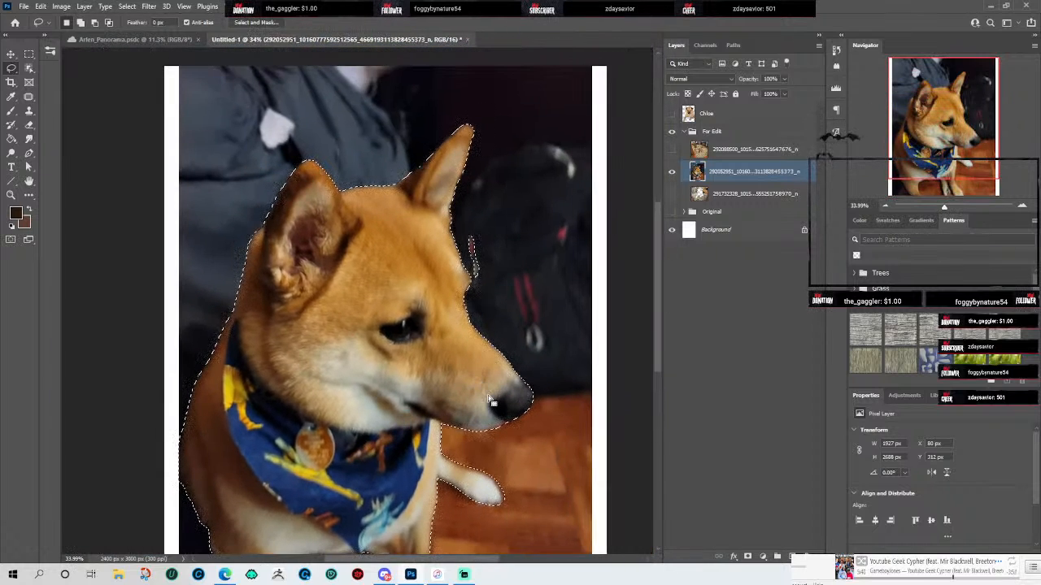
scroll(537, 203, up, 5)
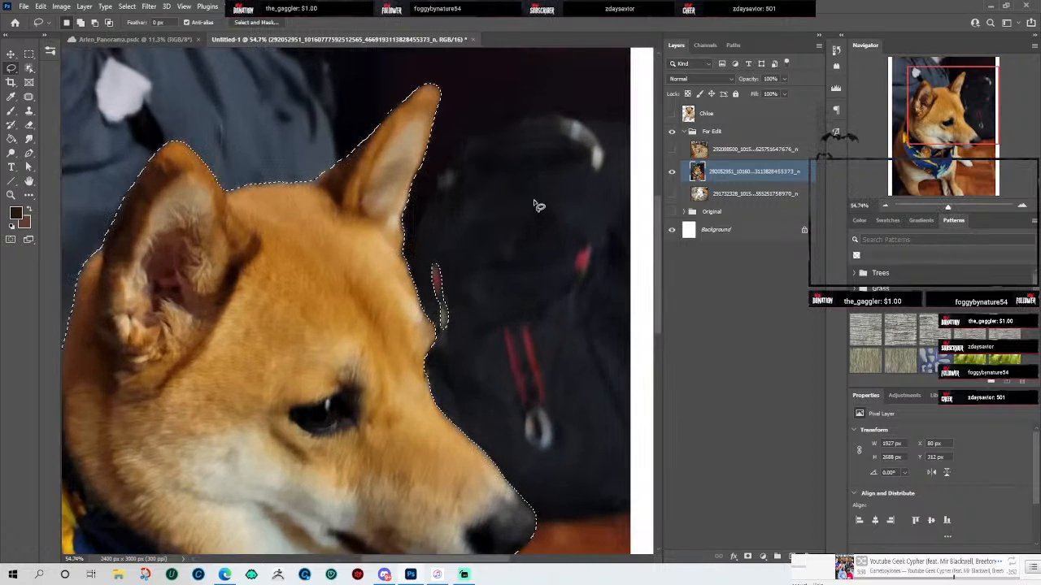
scroll(536, 204, up, 2)
drag(404, 286, 402, 337)
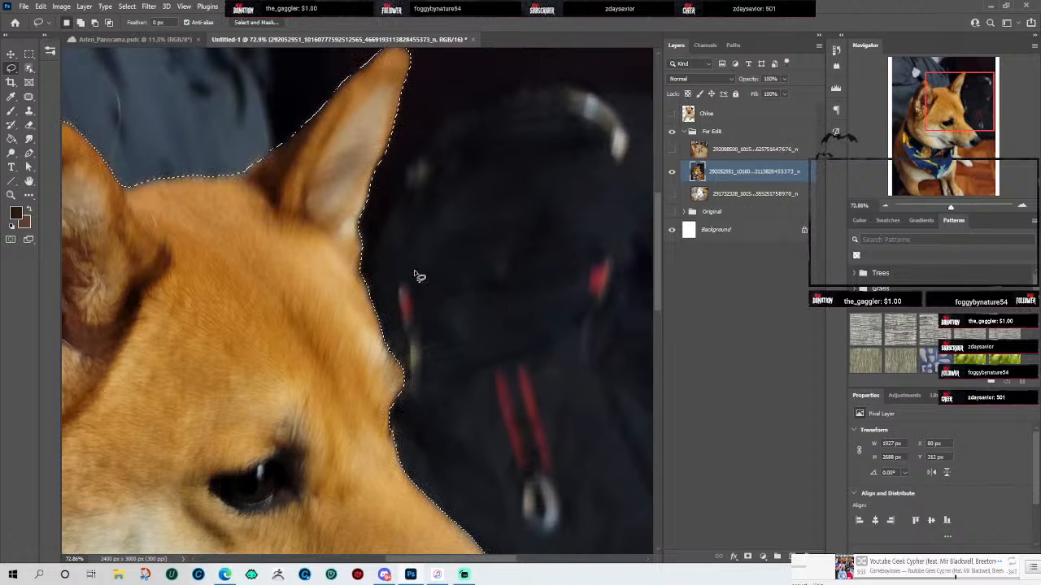
Step: Subtract the narrow gap between the upper front legs, just below the bandana, from the selection with the Lasso tool
scroll(439, 286, down, 2)
drag(512, 381, 487, 287)
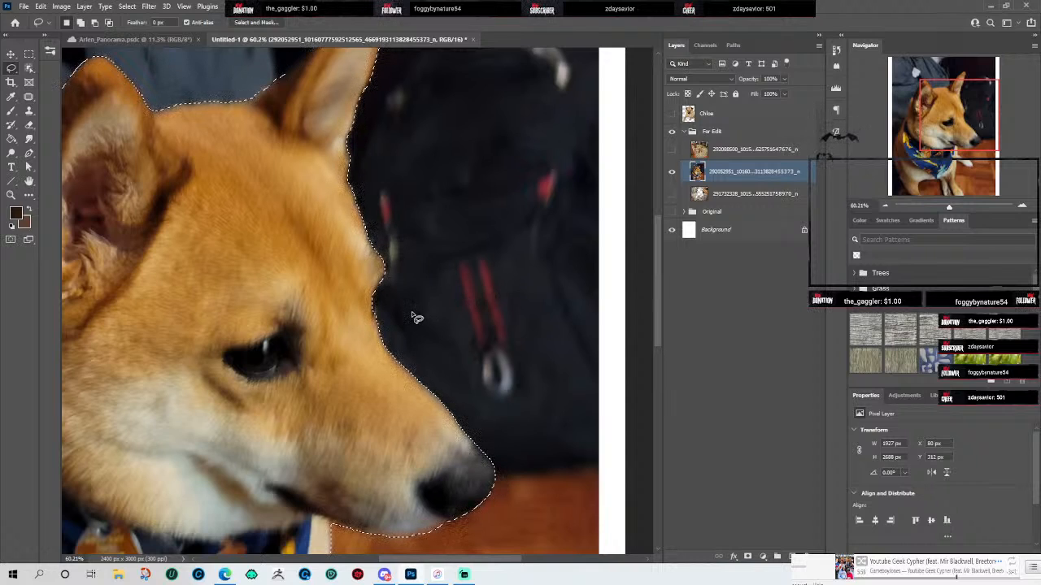
drag(521, 448, 478, 240)
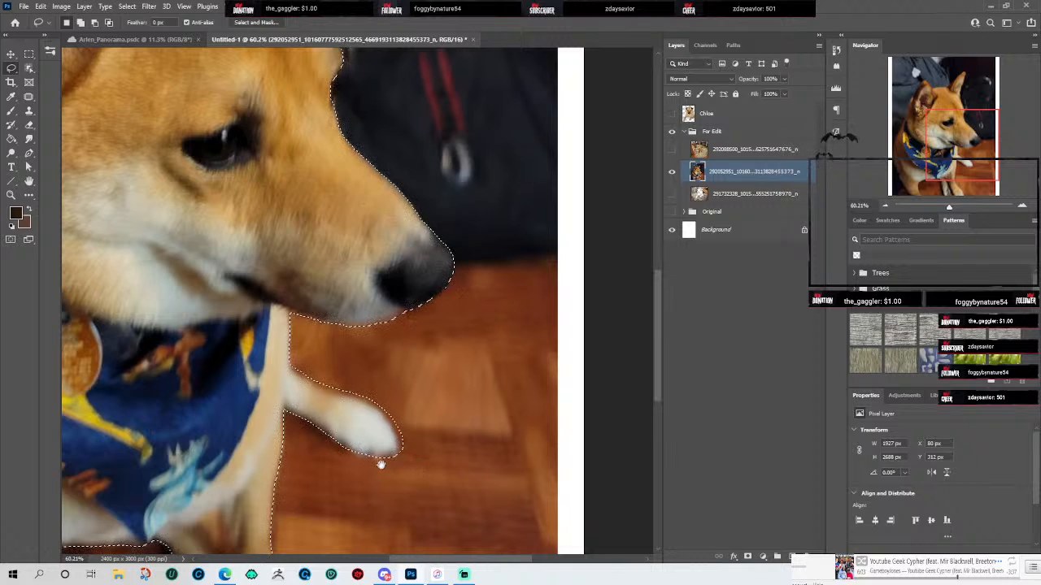
drag(413, 386, 616, 180)
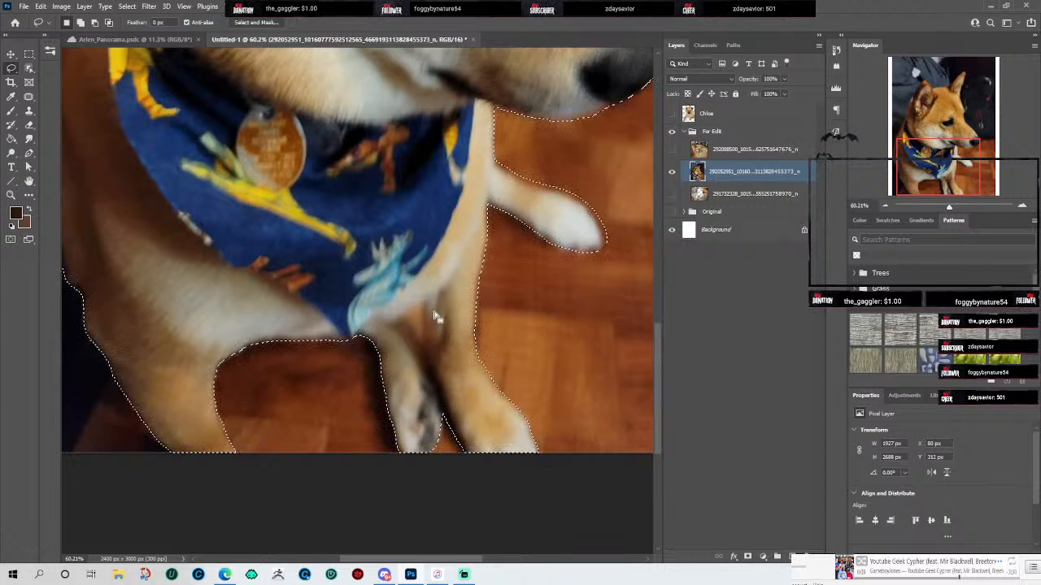
mouse_move(424, 301)
mouse_down()
mouse_move(426, 363)
mouse_move(401, 317)
mouse_move(425, 302)
mouse_up()
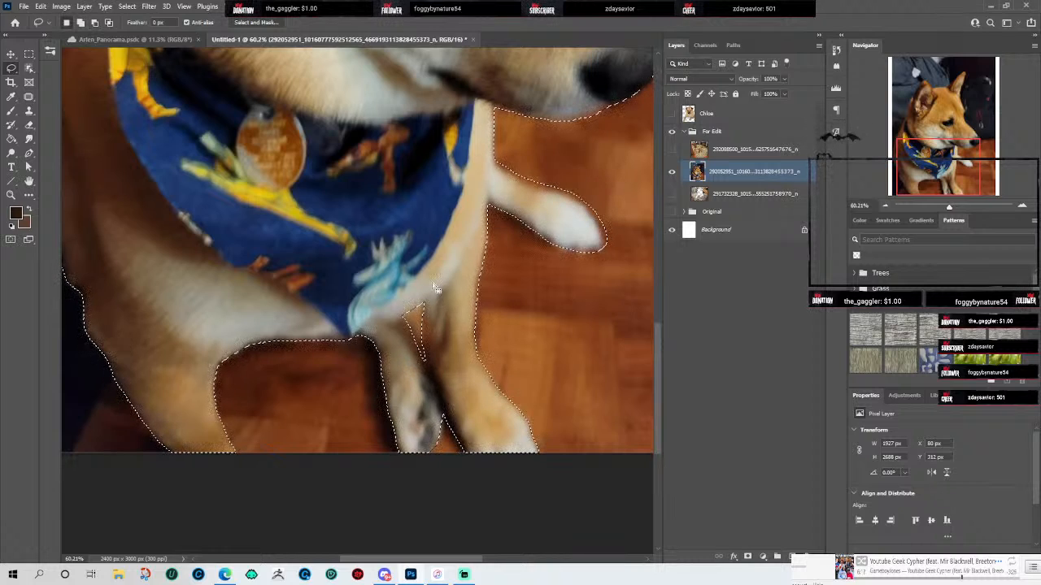
Step: Cut the selected bandana dog out of its photo
key(ctrl+0)
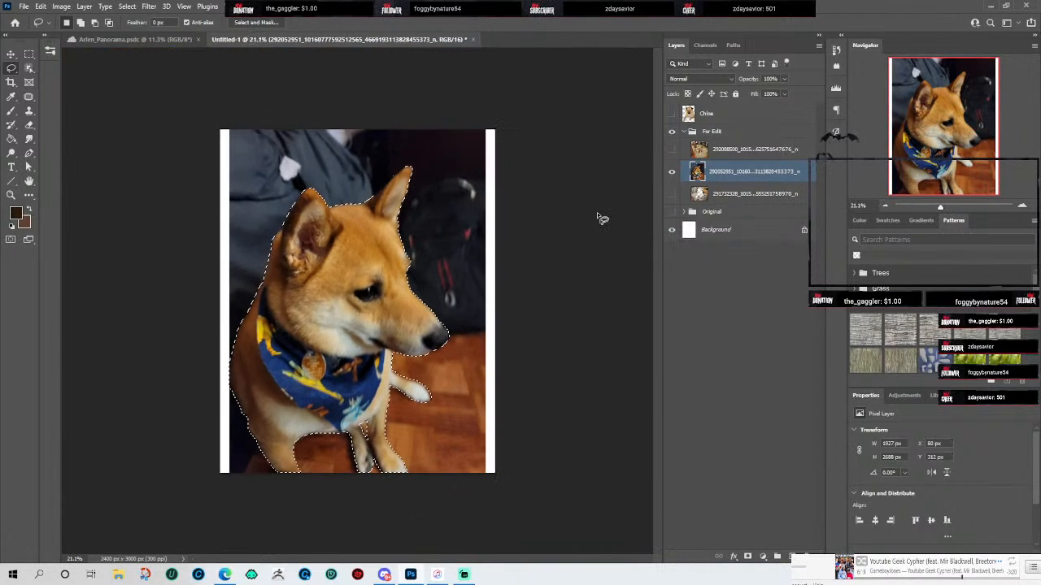
key(Delete)
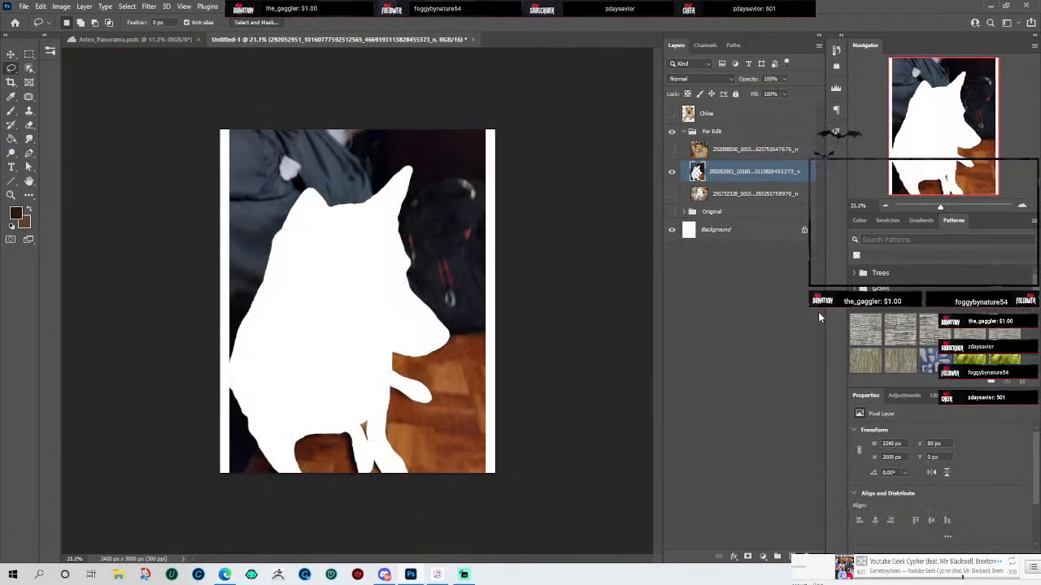
Step: Paste the cut-out bandana dog onto a new layer at the top of the stack and hide its source photo
click(791, 556)
drag(732, 174, 740, 114)
key(ctrl+v)
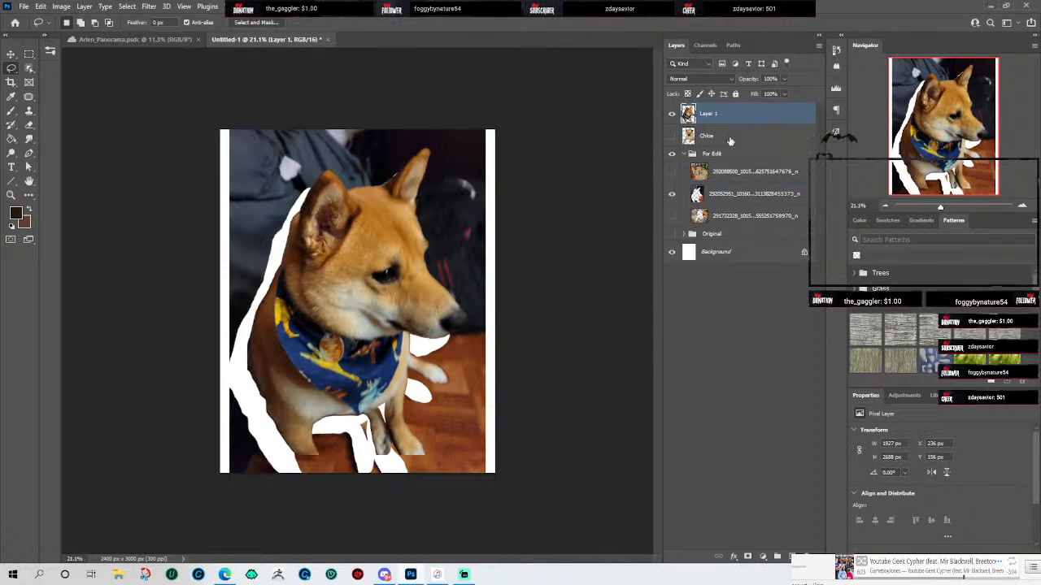
click(672, 194)
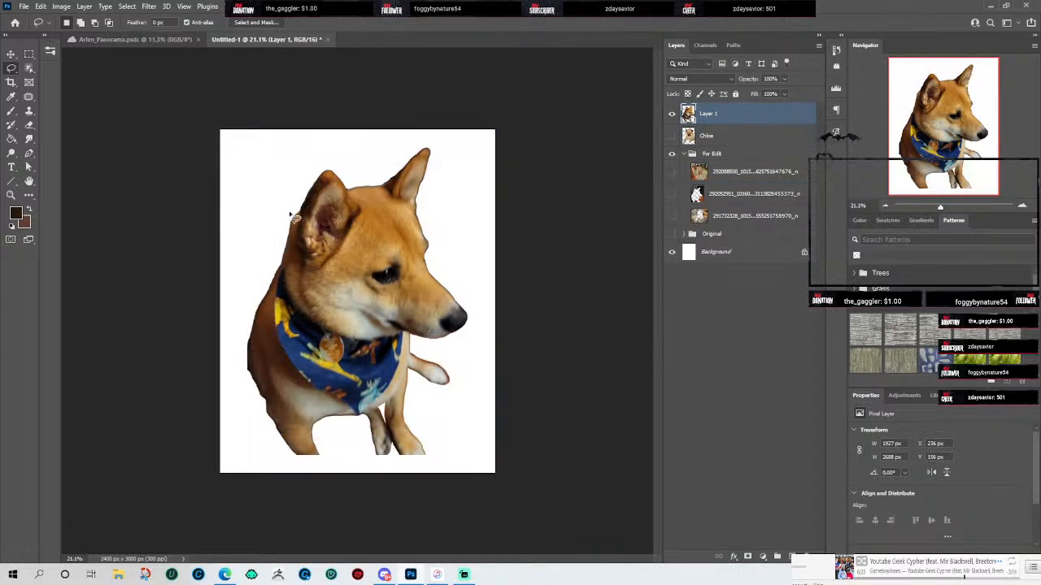
Step: Scale the bandana dog proportionally to about 54% and place it near the canvas's lower-right corner
click(10, 55)
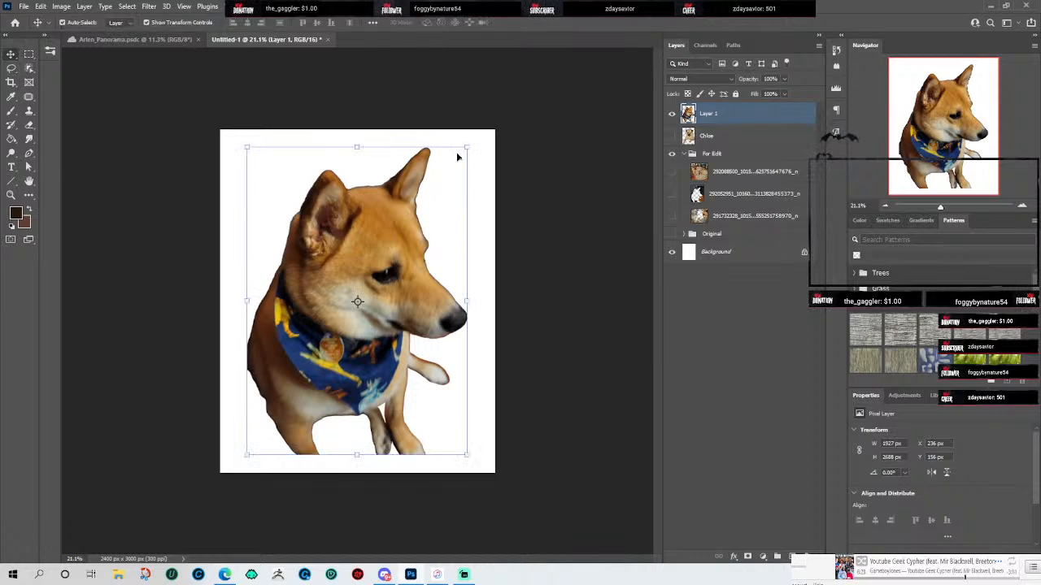
drag(468, 147, 351, 290)
drag(292, 355, 406, 364)
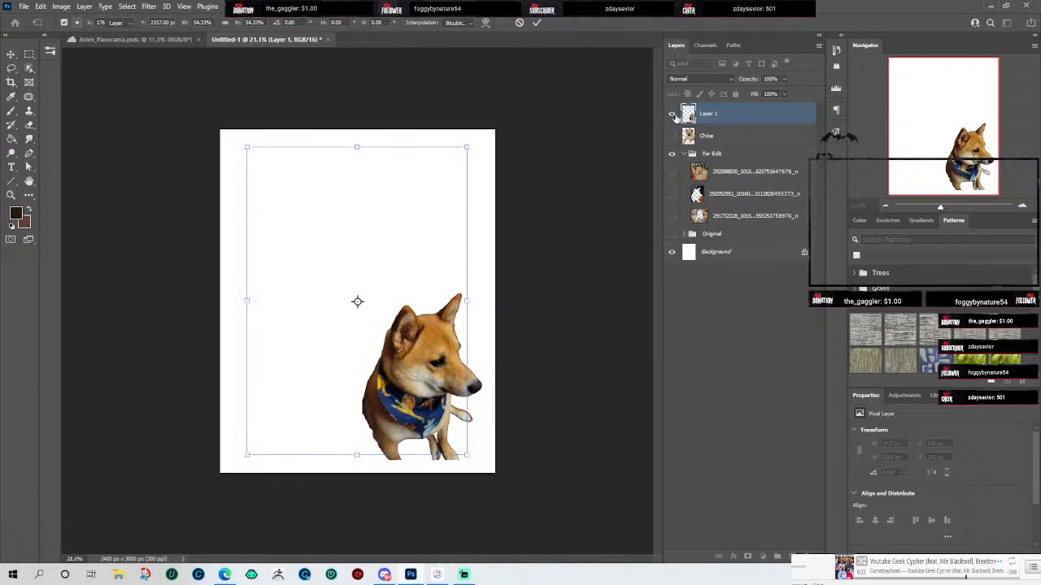
Step: Hide the bandana dog's layer and show the photo of the dog sitting on the patterned rug
click(672, 114)
click(672, 172)
scroll(378, 251, up, 10)
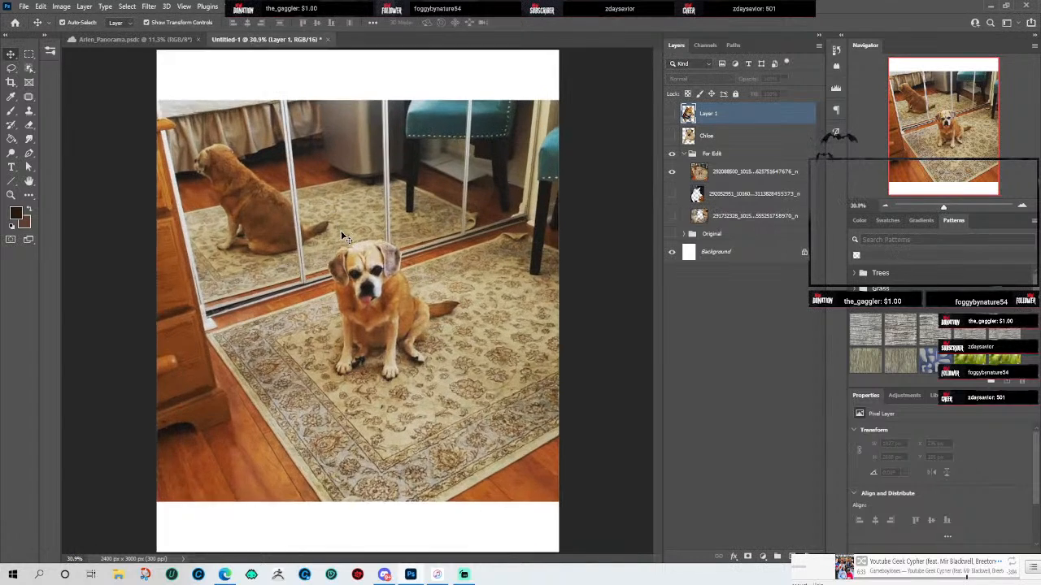
scroll(329, 196, down, 2)
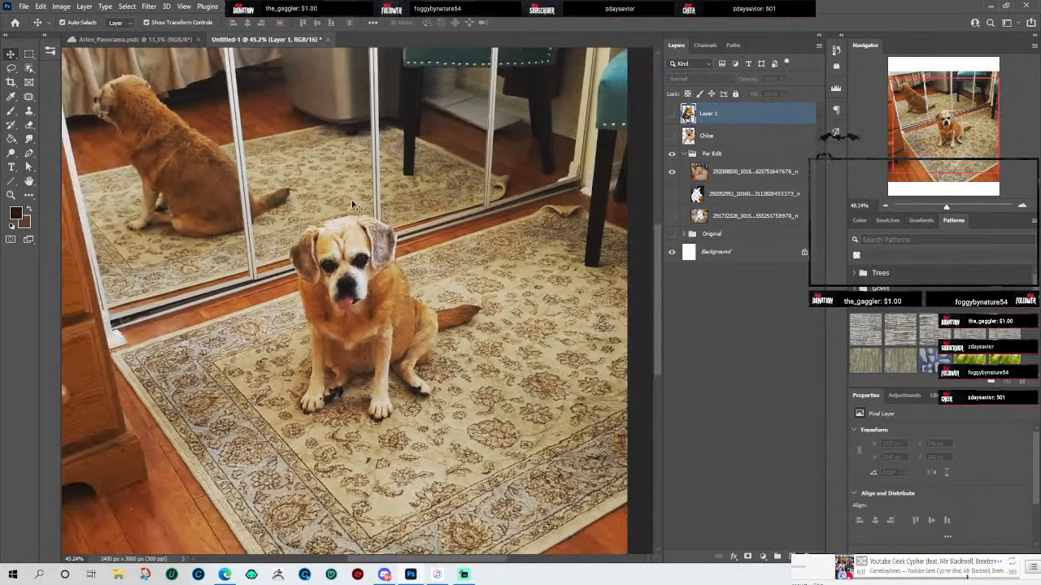
scroll(455, 228, up, 1)
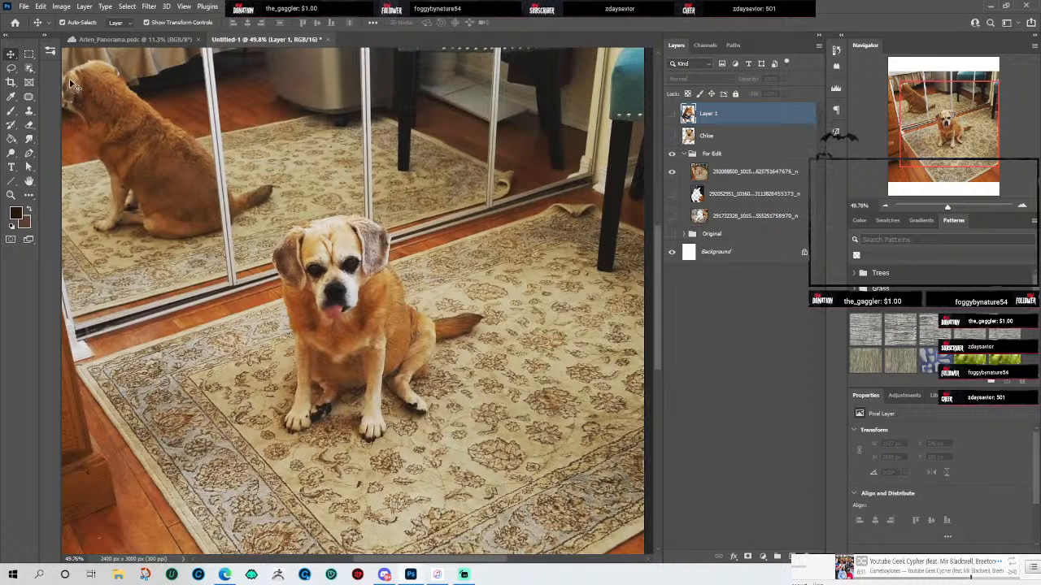
Step: Select the dog sitting on the rug with the Object Selection tool and make its photo layer active
click(30, 68)
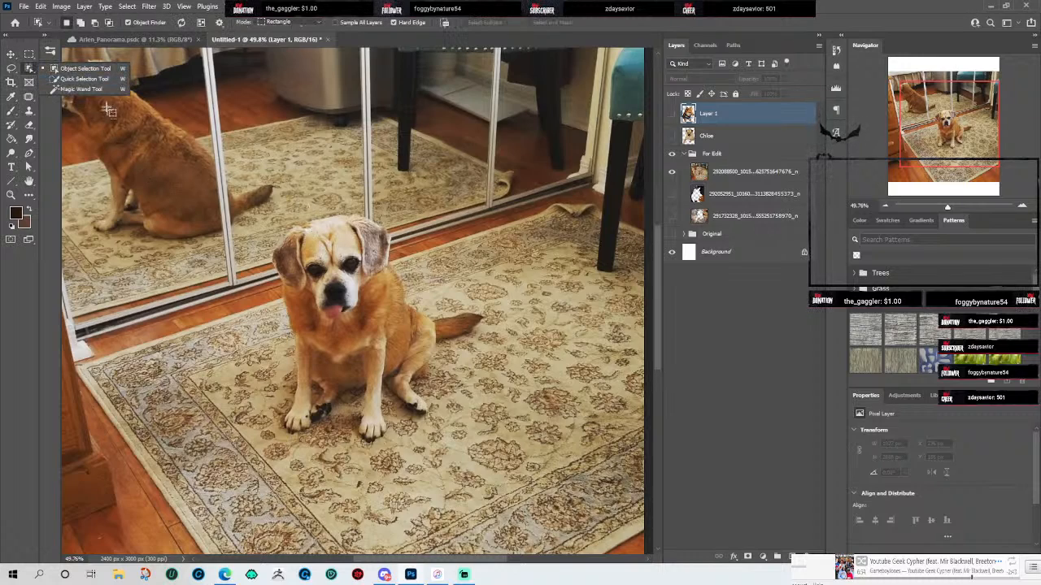
click(85, 68)
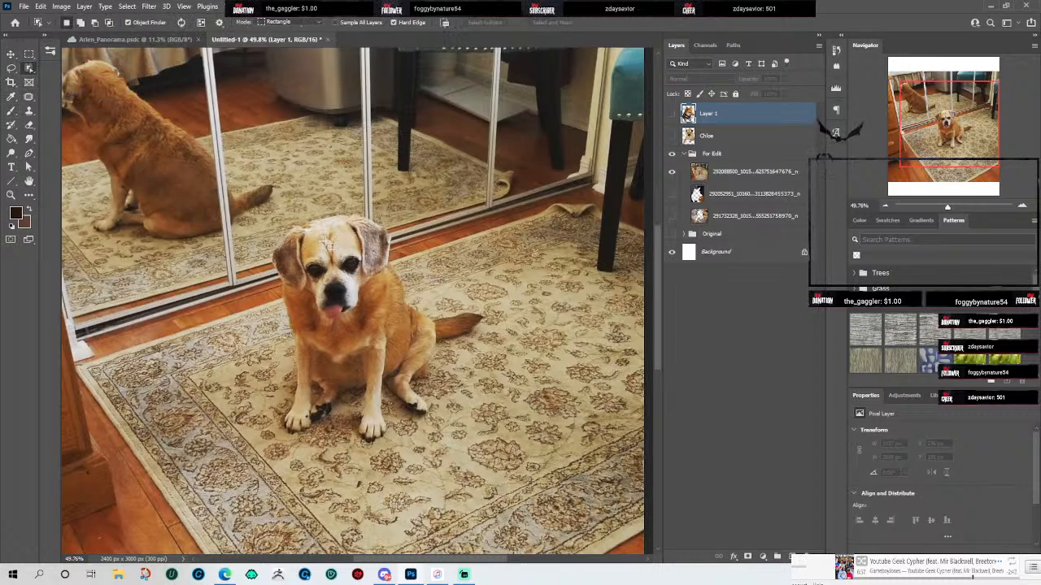
click(739, 170)
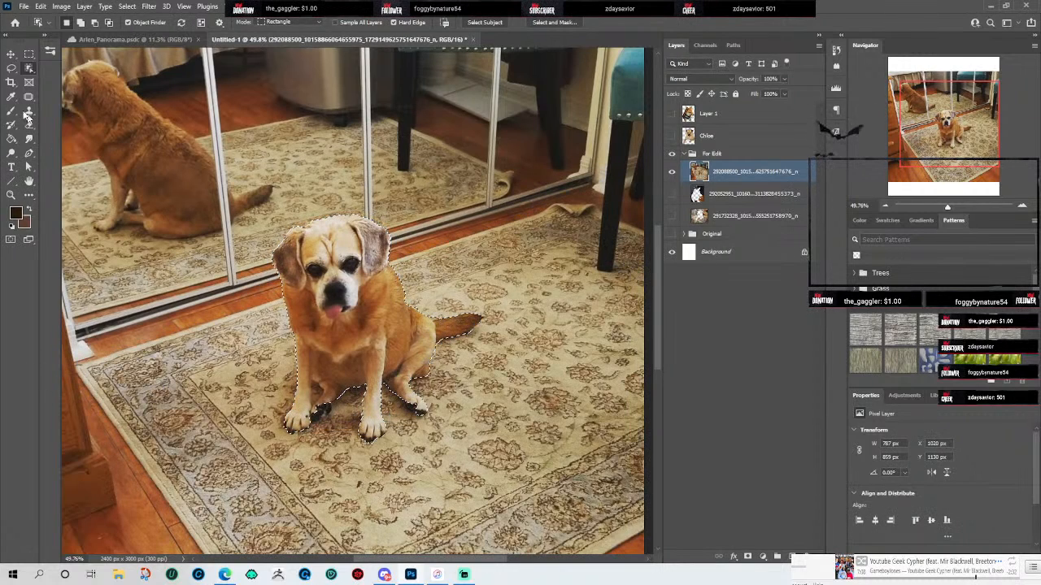
Step: Add the dark pads of the hind paw beside the outer front leg to the selection with the Lasso tool
click(12, 69)
scroll(474, 338, up, 10)
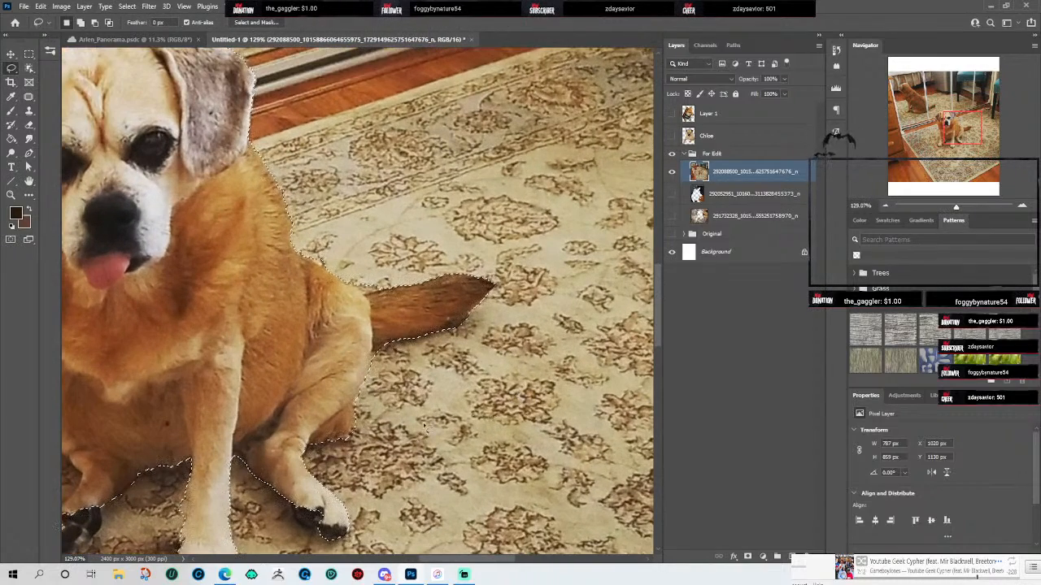
drag(426, 428, 609, 292)
scroll(429, 396, up, 4)
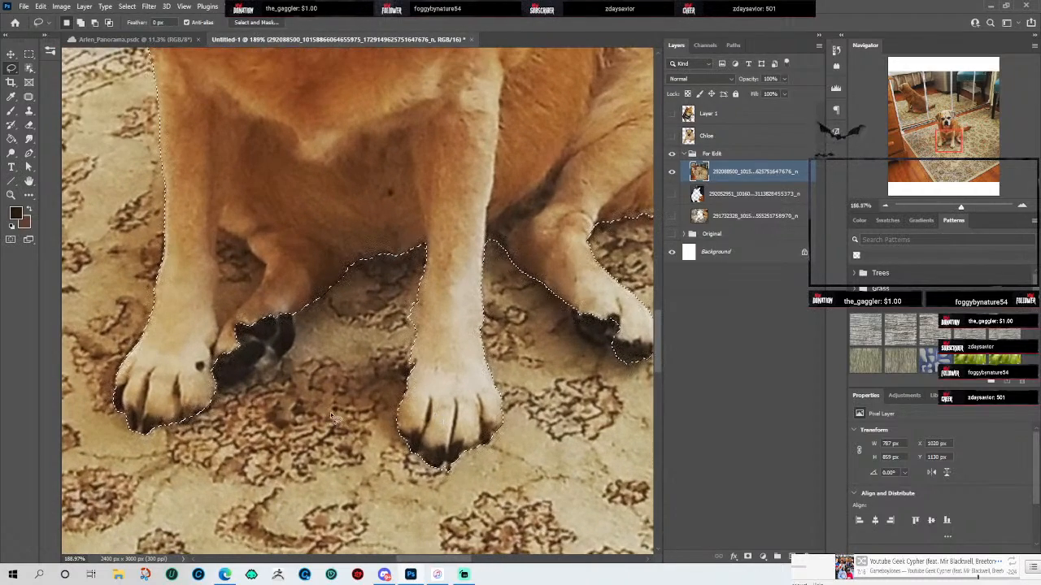
scroll(253, 408, up, 2)
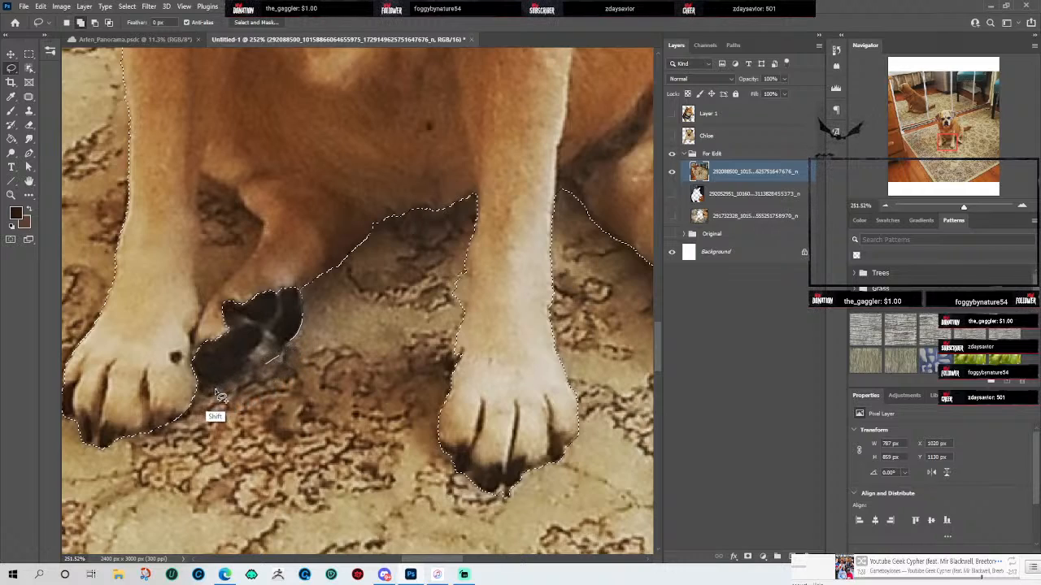
mouse_move(244, 237)
mouse_down()
mouse_move(271, 243)
mouse_move(303, 297)
mouse_up()
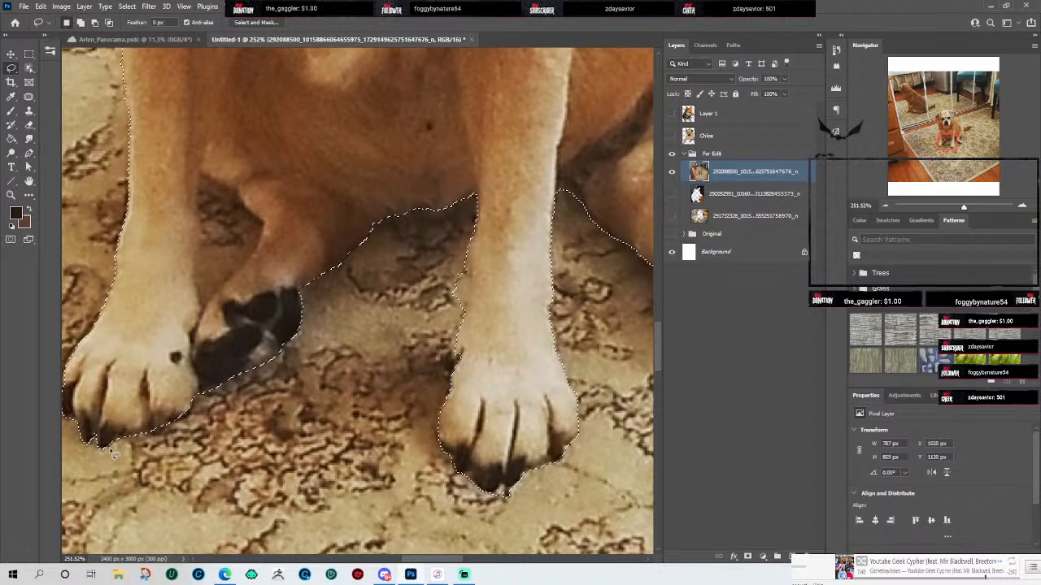
Step: Subtract the rug sliver beside the outer front paw and the rug gap between that leg and the hind leg behind it
drag(92, 462, 121, 483)
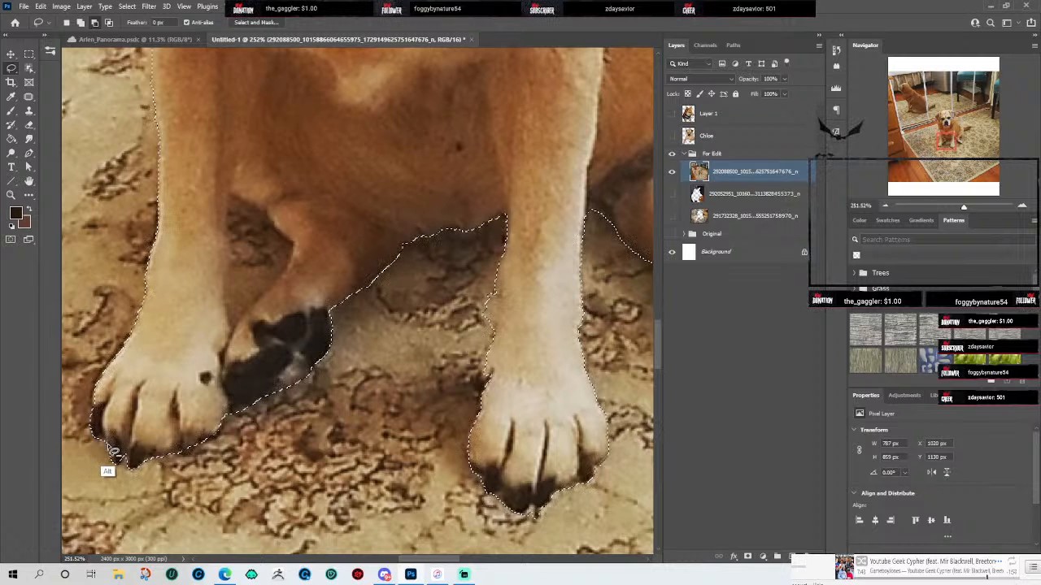
drag(100, 365, 116, 446)
drag(203, 265, 190, 393)
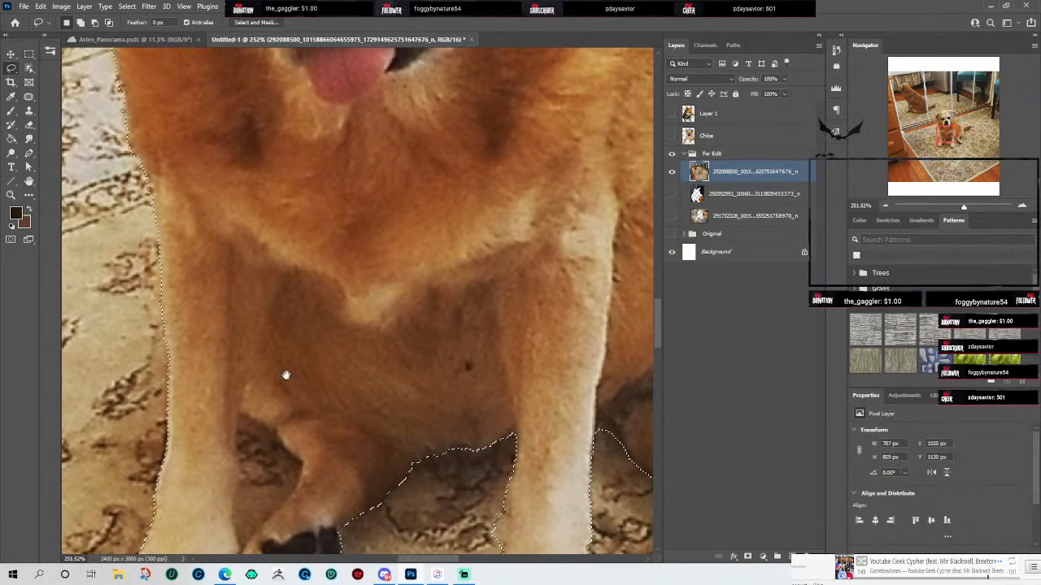
drag(284, 423, 226, 289)
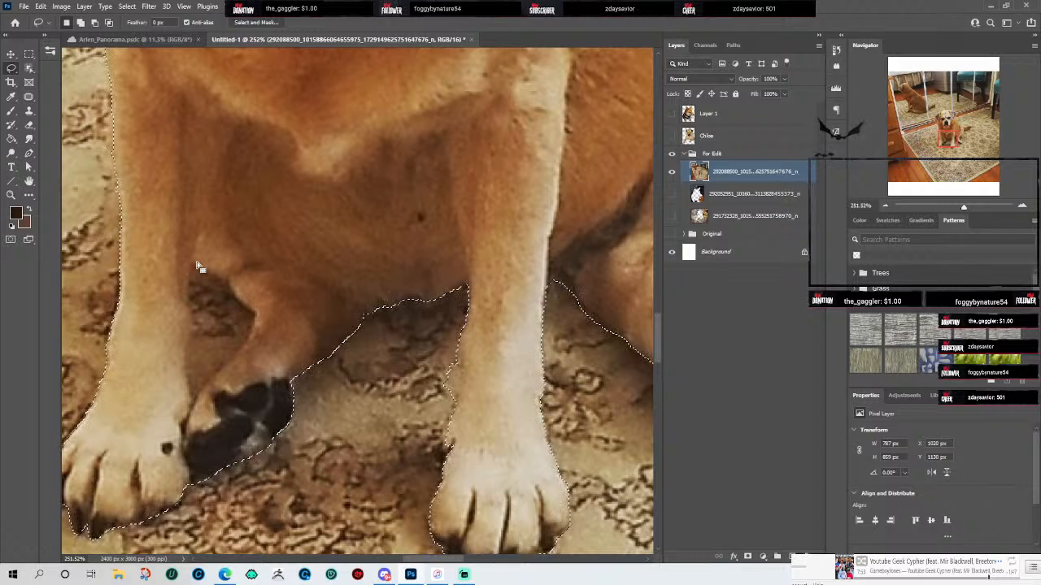
key(alt)
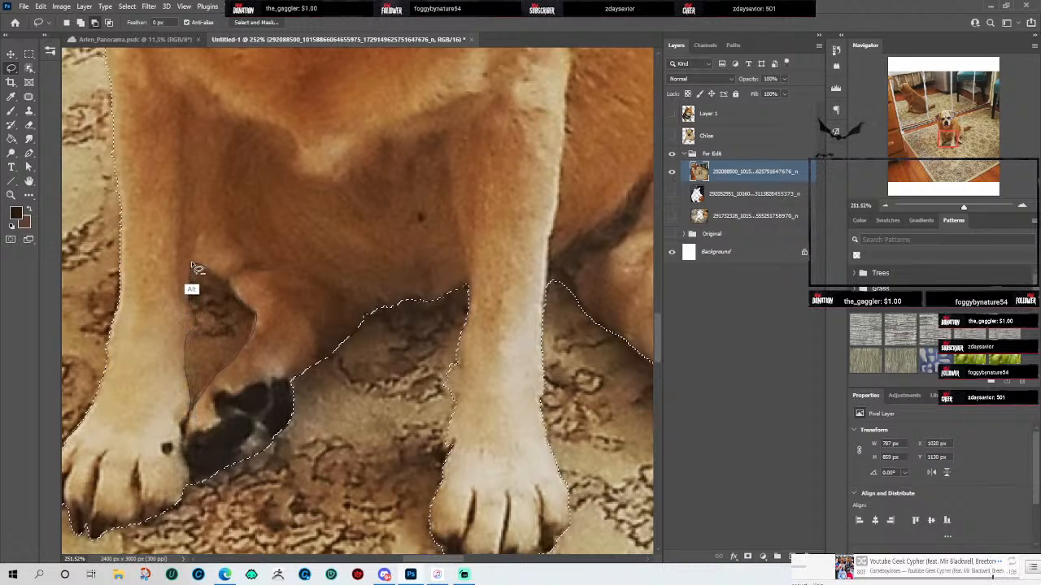
drag(197, 267, 198, 267)
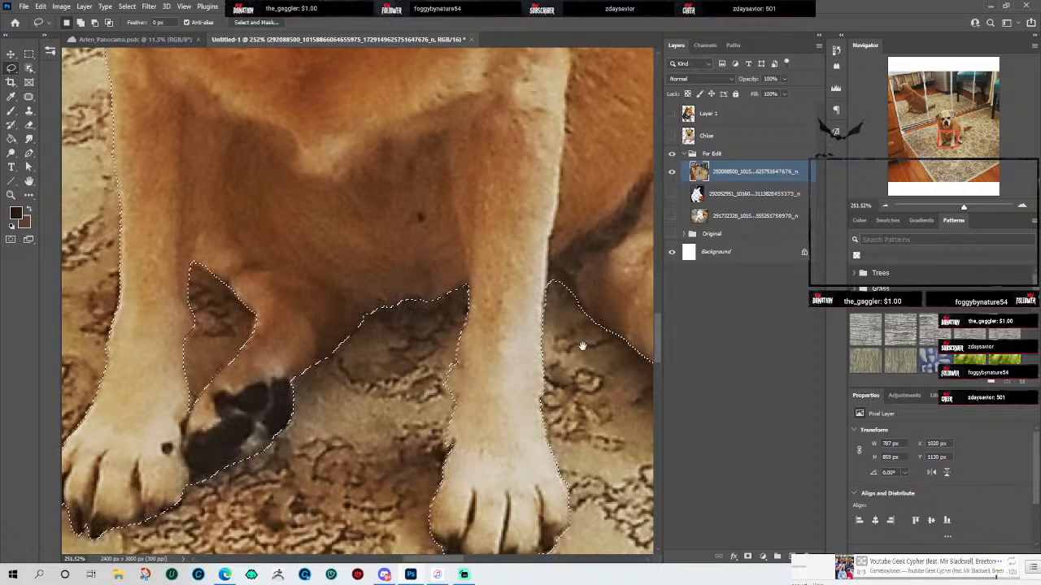
Step: Add the dark pads of the tail-side hind paw to the Lasso selection
drag(586, 344, 404, 359)
drag(618, 375, 592, 449)
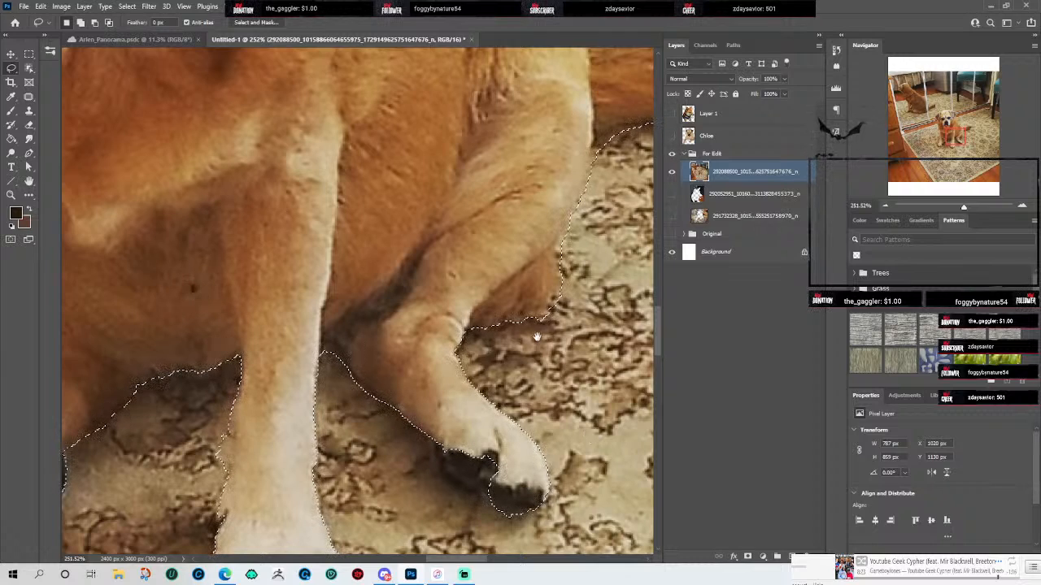
drag(559, 318, 563, 328)
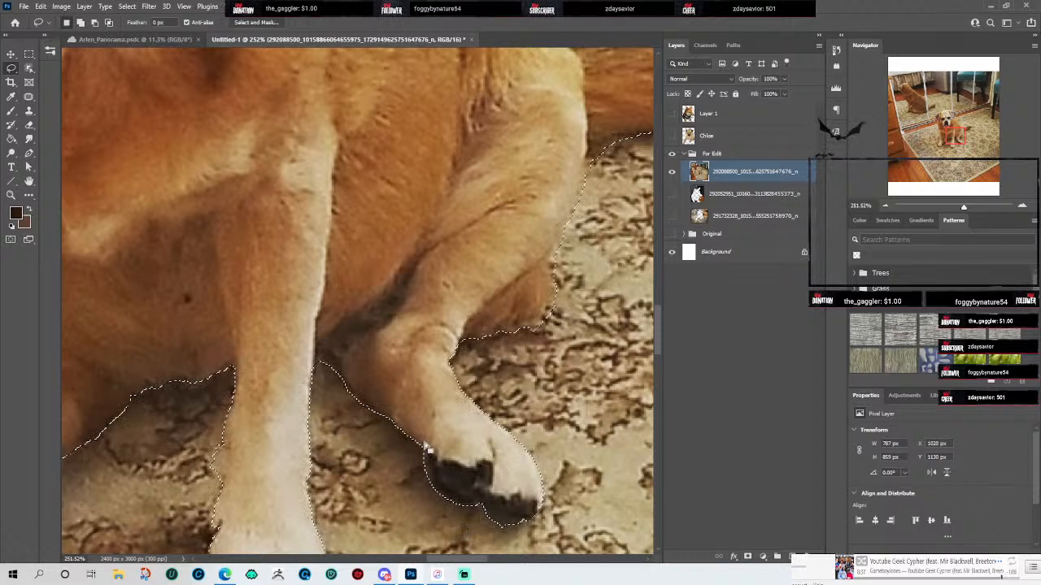
Step: Subtract the shadowed rug between the front leg and tail-side hind leg, and the rug strip along the haunch's rear edge
key(alt)
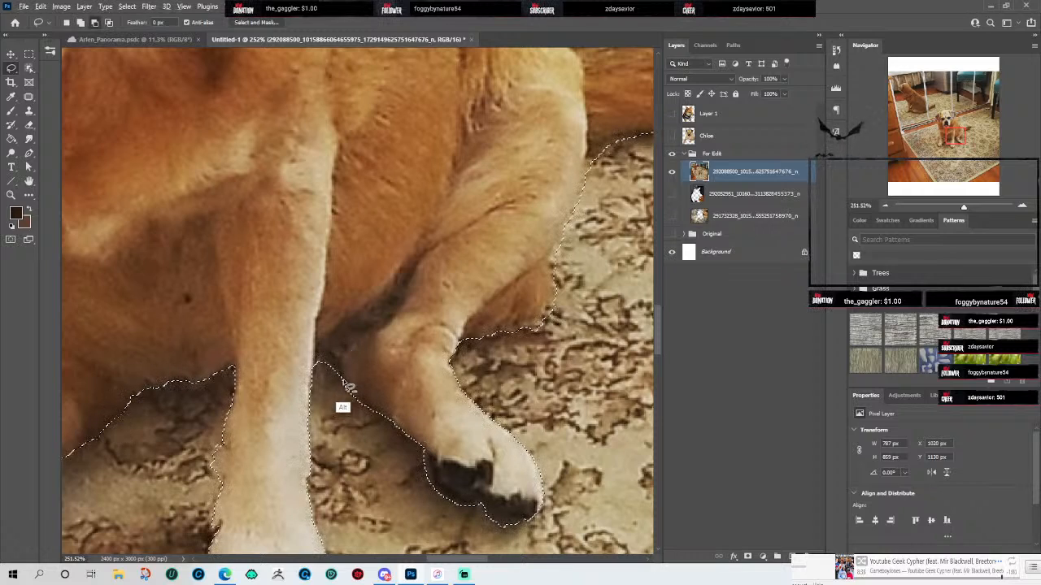
mouse_move(388, 424)
mouse_down()
mouse_move(336, 357)
mouse_move(320, 352)
mouse_move(314, 375)
mouse_move(326, 395)
mouse_move(379, 420)
mouse_up()
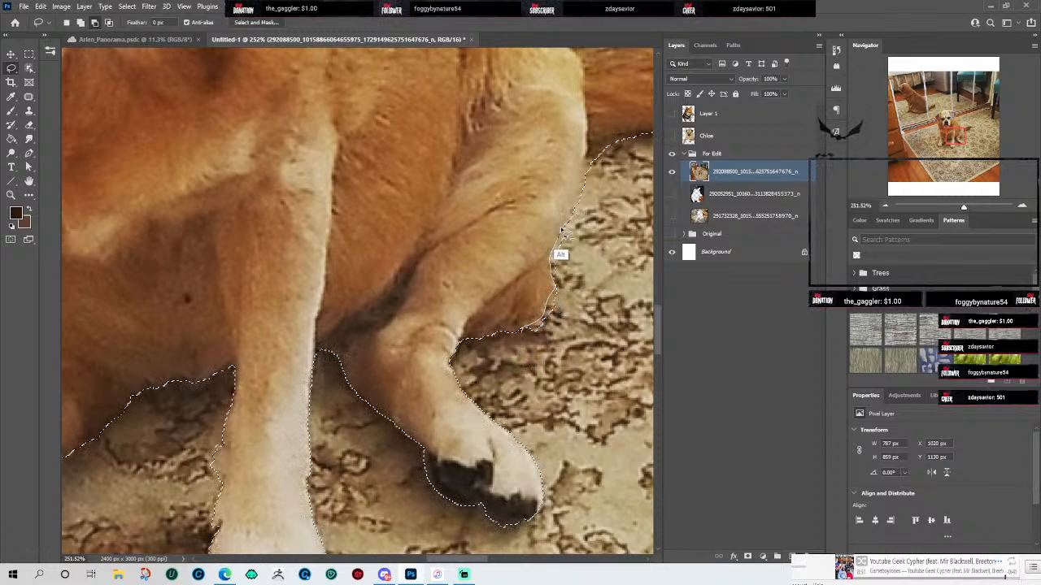
mouse_move(573, 213)
mouse_down()
mouse_move(594, 149)
mouse_move(631, 147)
mouse_move(628, 195)
mouse_move(588, 304)
mouse_move(560, 337)
mouse_move(529, 325)
mouse_up()
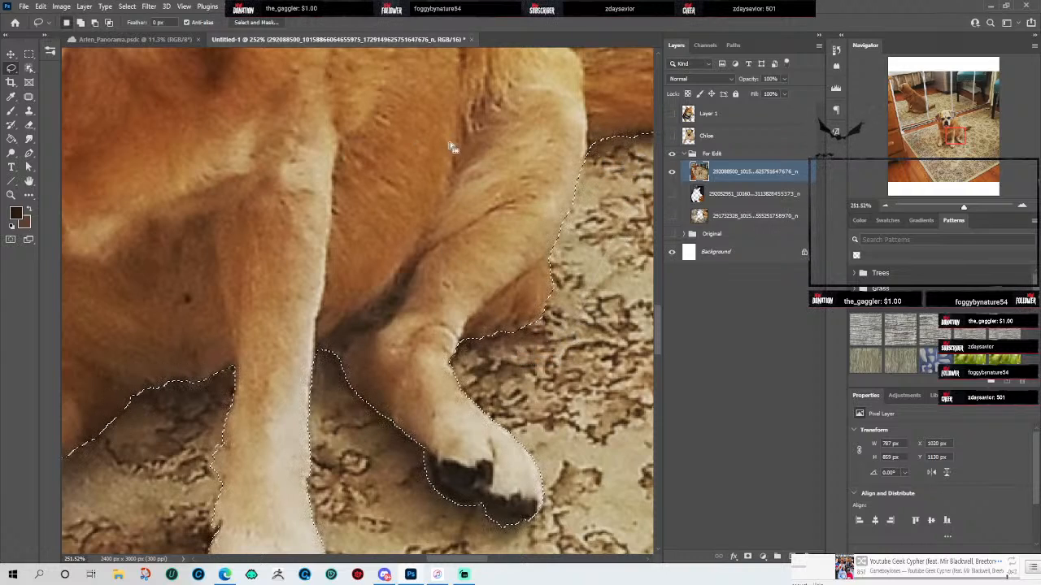
Step: Subtract the rug sliver above the base of the tail from the selection
drag(610, 139, 269, 347)
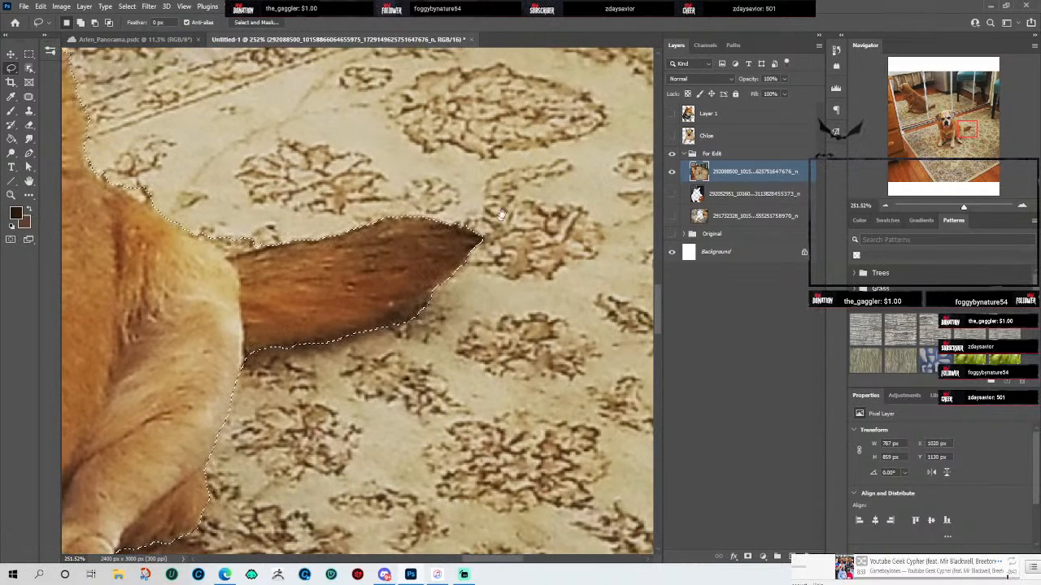
drag(486, 242, 539, 313)
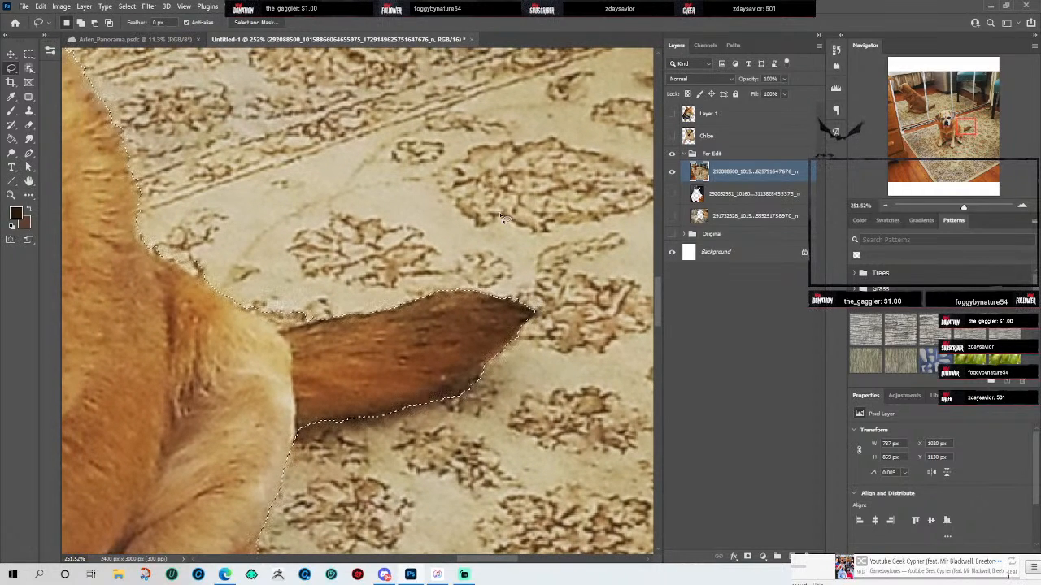
drag(379, 271, 551, 246)
key(alt)
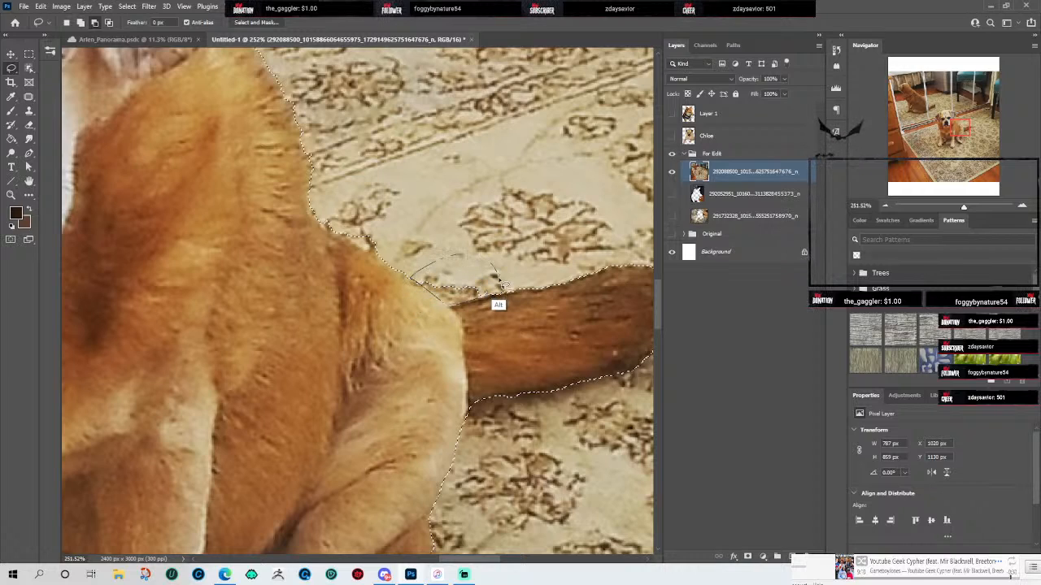
drag(499, 288, 500, 225)
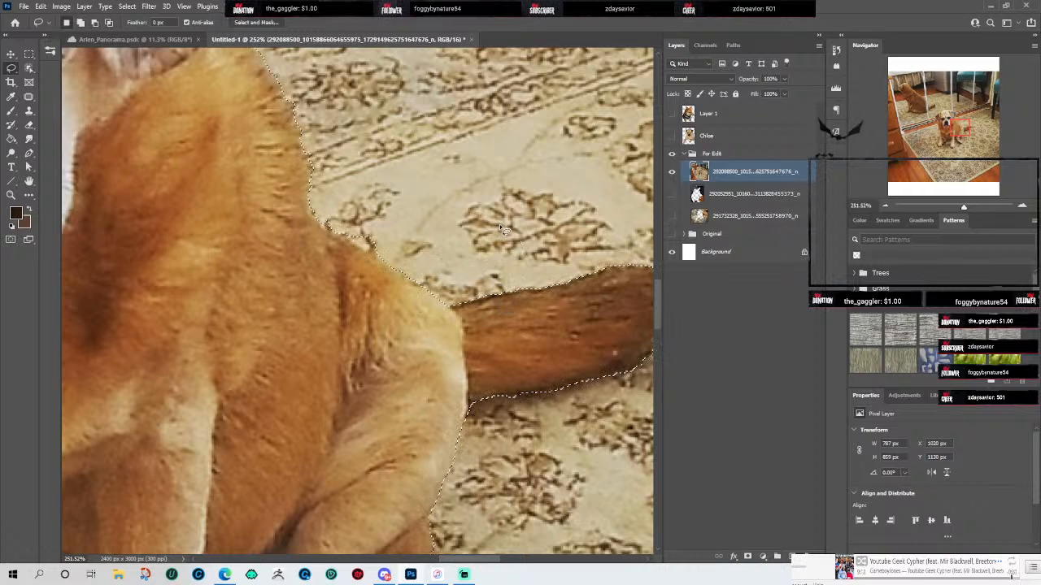
Step: Subtract the remaining rug slivers along the dog's back, between the haunch and the shoulder, from the selection
drag(439, 257, 422, 288)
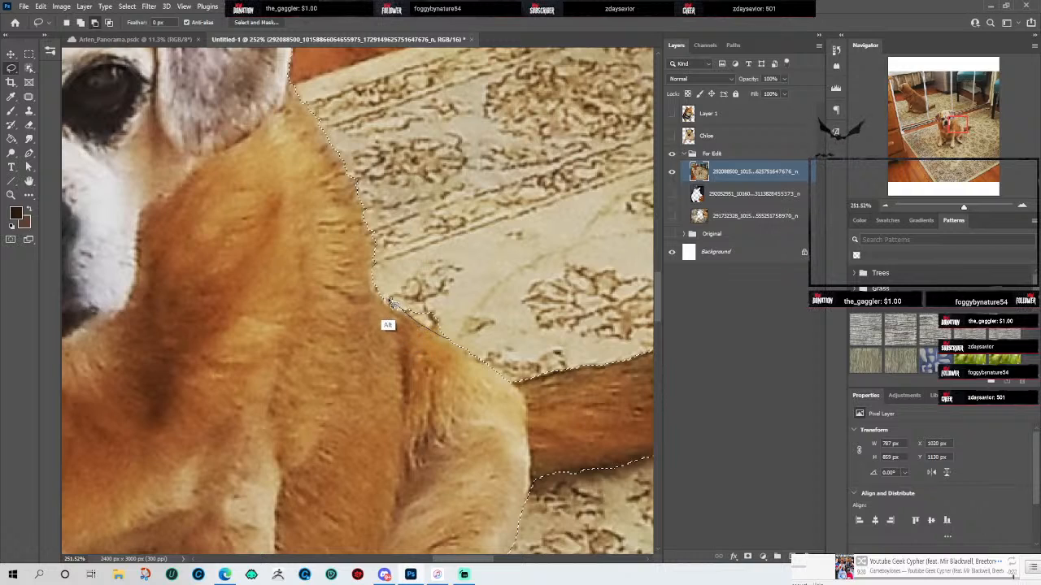
drag(450, 342, 450, 340)
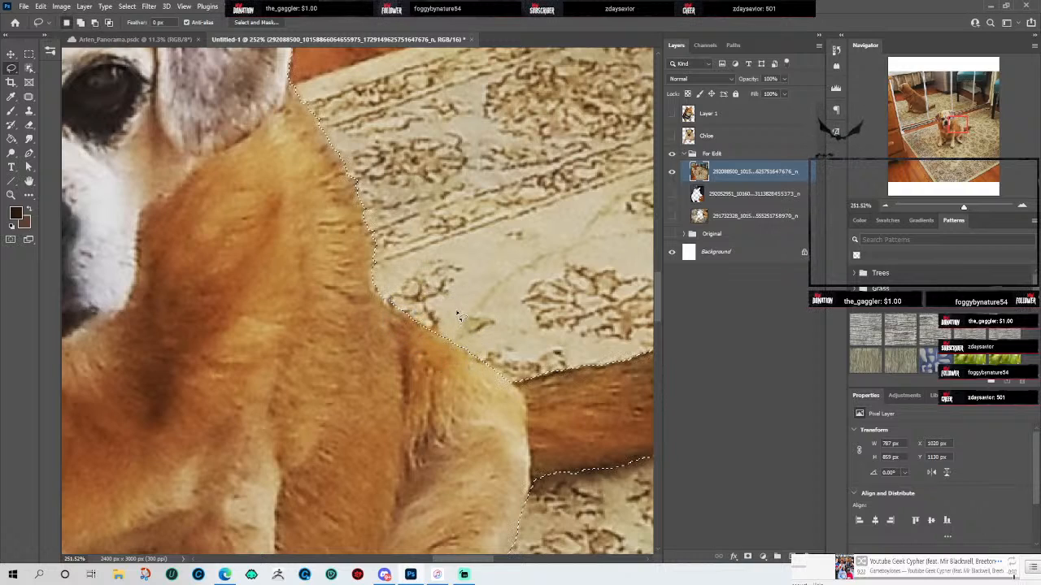
drag(429, 265, 475, 301)
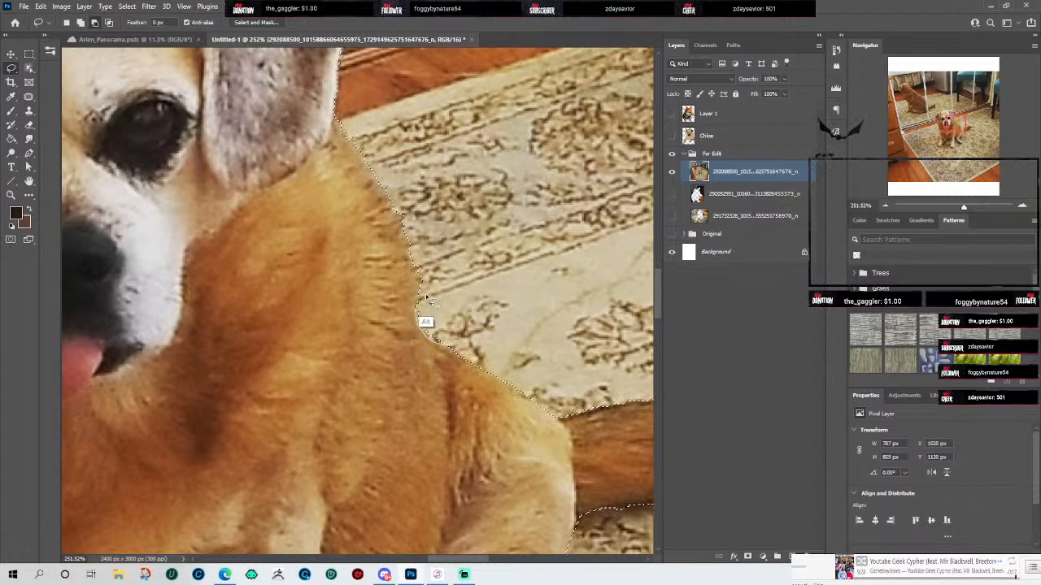
drag(396, 175, 501, 379)
Step: Check the selection outline around the head and body, and cut the selected dog out of the rug photo
drag(476, 312, 538, 293)
drag(472, 414, 592, 327)
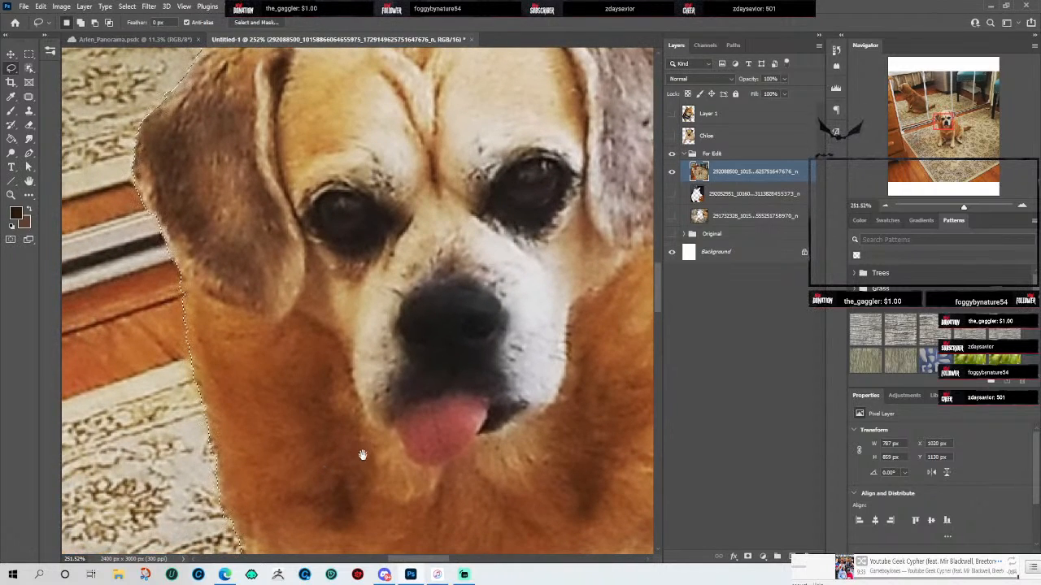
drag(341, 475, 331, 265)
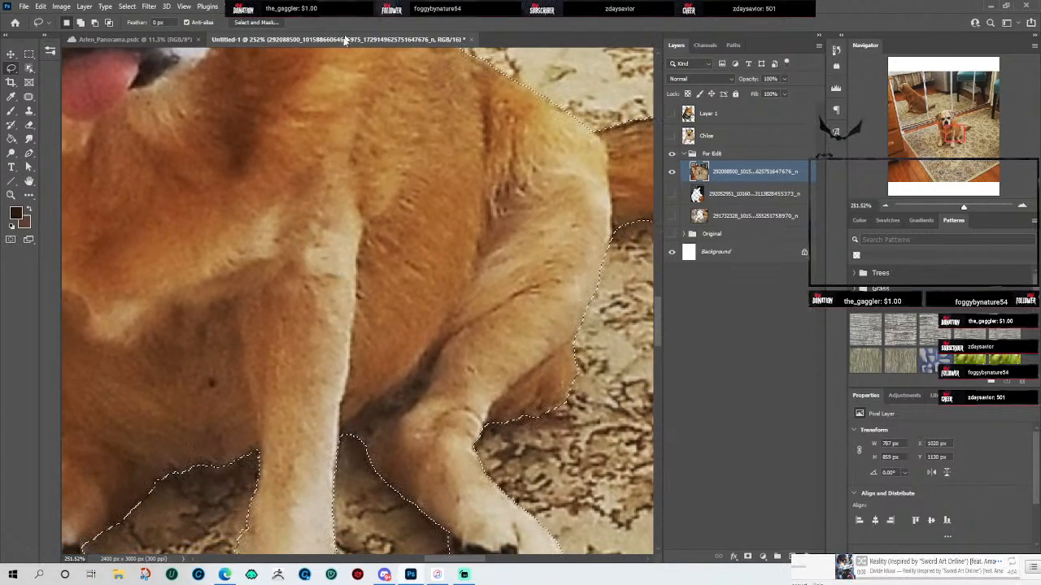
scroll(413, 340, down, 5)
scroll(413, 340, down, 1)
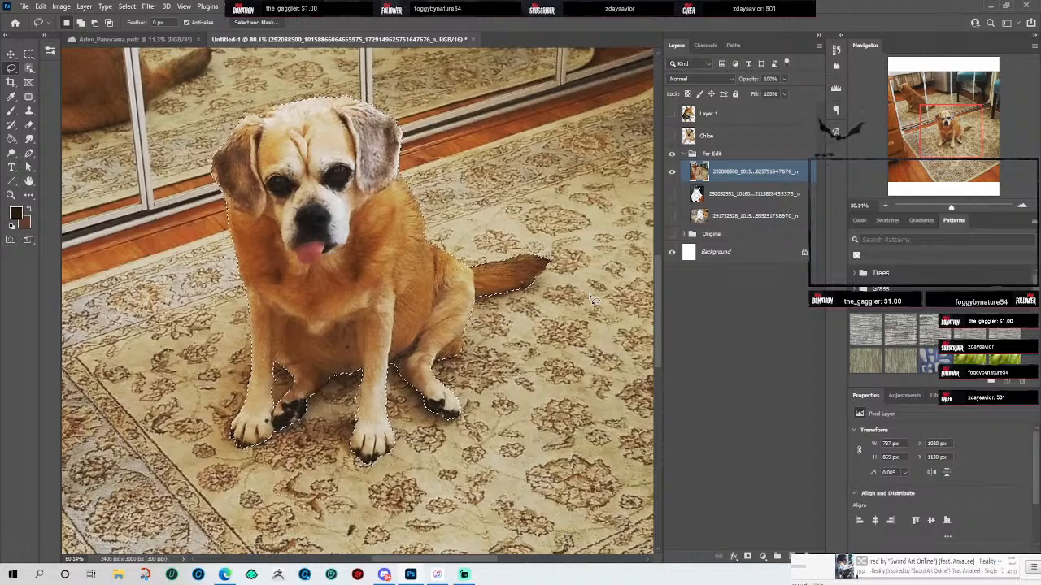
key(Delete)
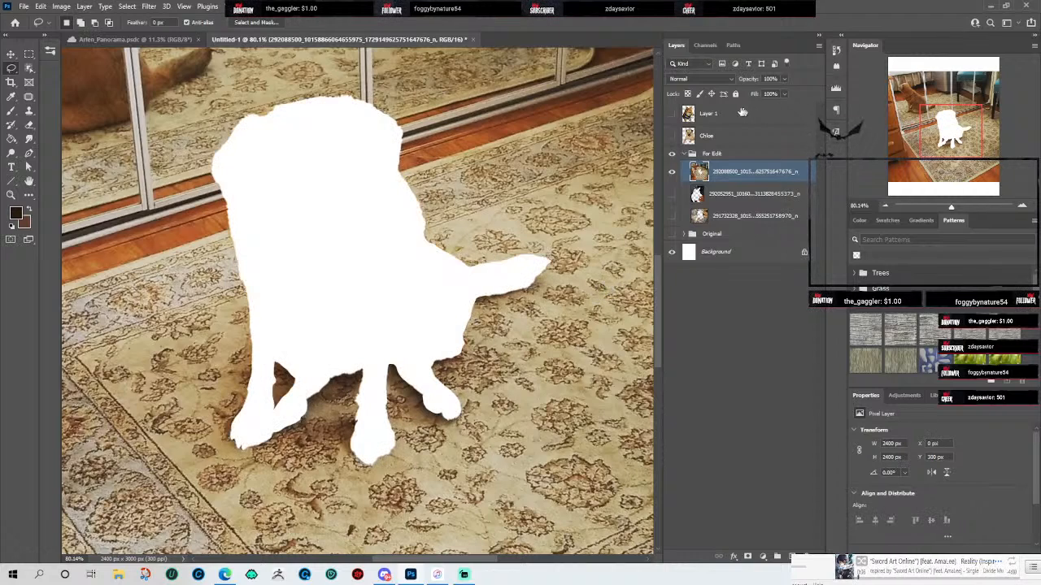
Step: Paste the cut-out dog onto a new layer placed above the For Edit group, with the rug photo hidden
click(805, 157)
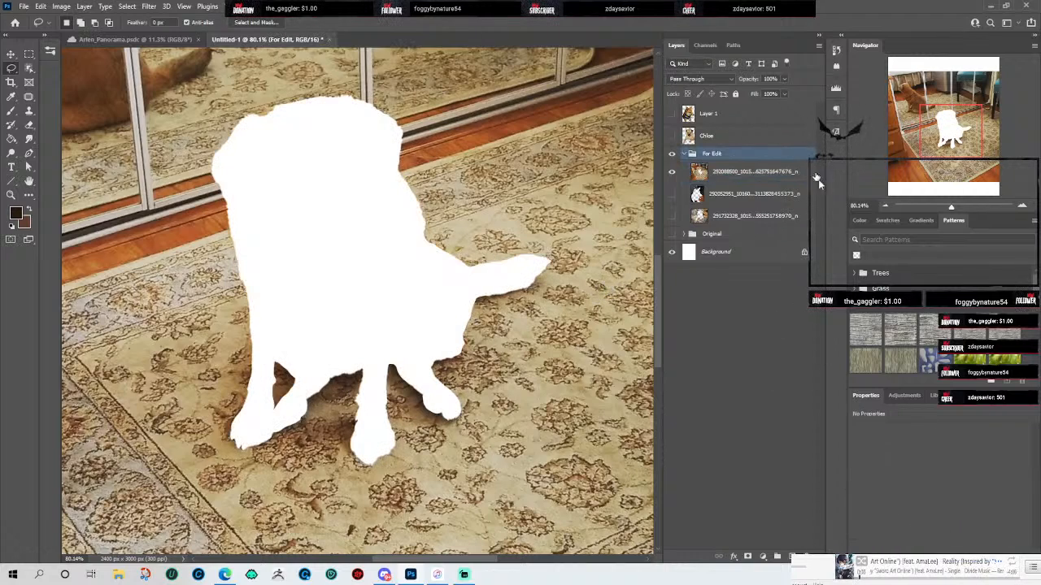
click(791, 556)
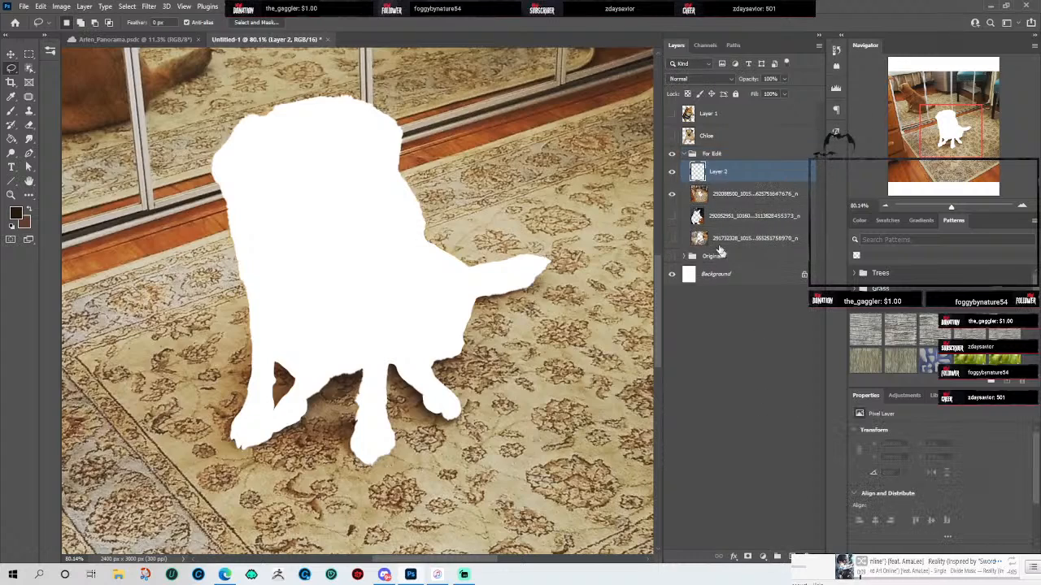
click(672, 193)
mouse_move(738, 168)
mouse_down()
mouse_move(739, 133)
mouse_move(744, 154)
mouse_move(731, 153)
mouse_up()
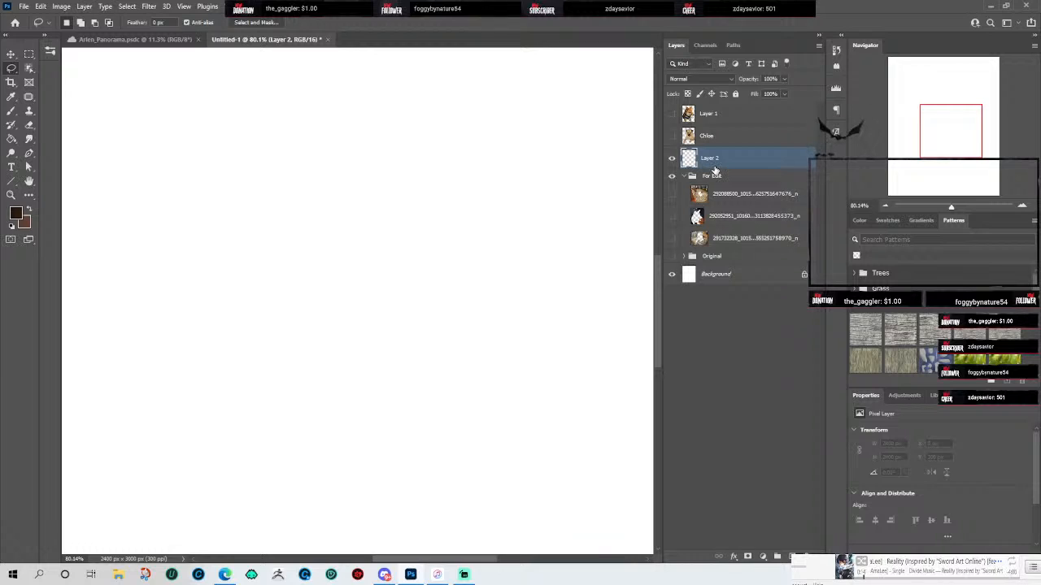
key(ctrl+v)
scroll(577, 212, down, 2)
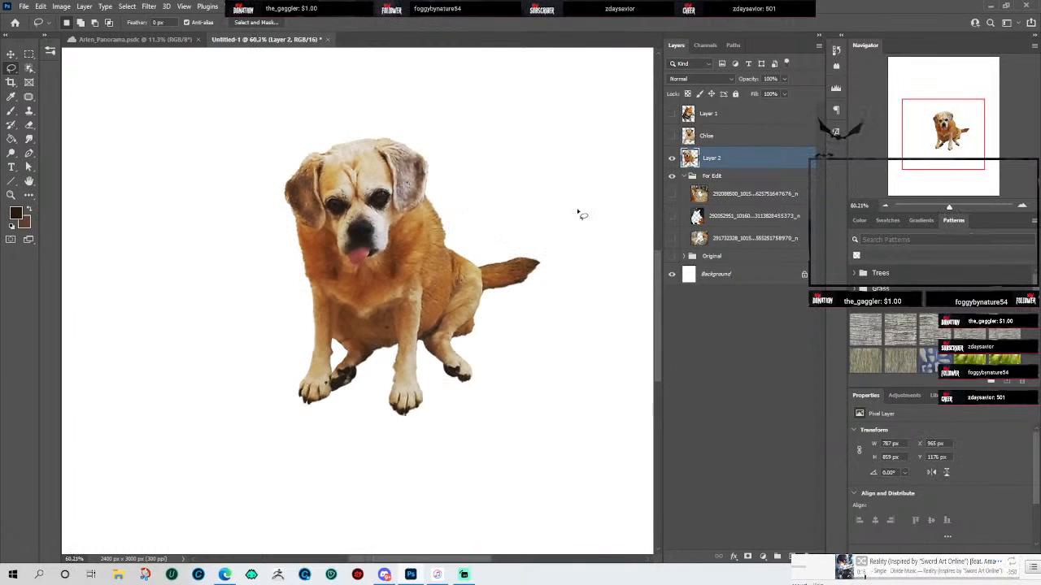
scroll(579, 213, down, 3)
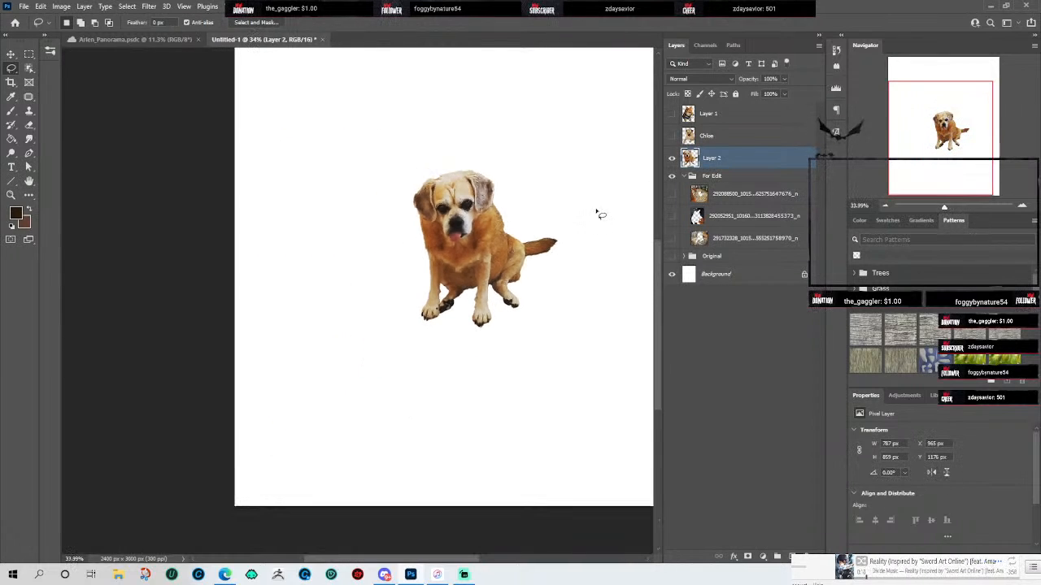
scroll(596, 217, up, 1)
scroll(561, 232, up, 1)
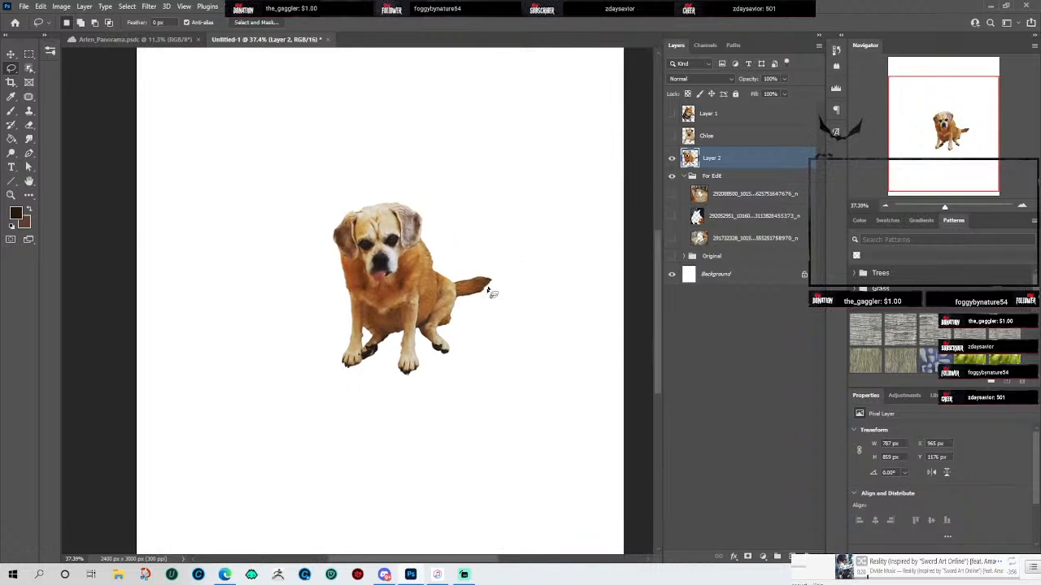
Step: Patch out the small dark spot on the dog's belly between the front legs, and clear the selection
scroll(493, 284, up, 10)
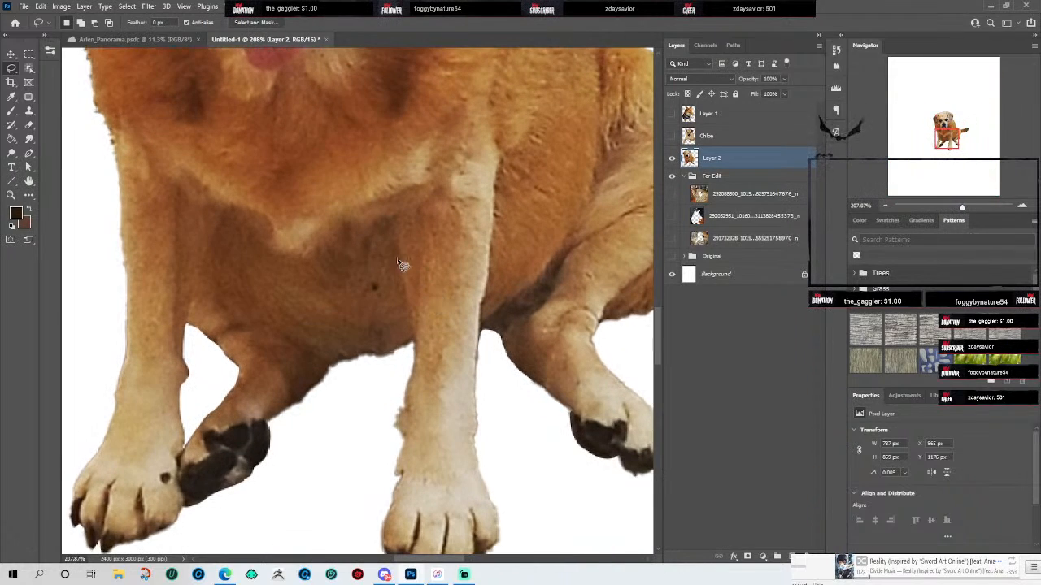
scroll(406, 269, up, 1)
scroll(388, 294, up, 1)
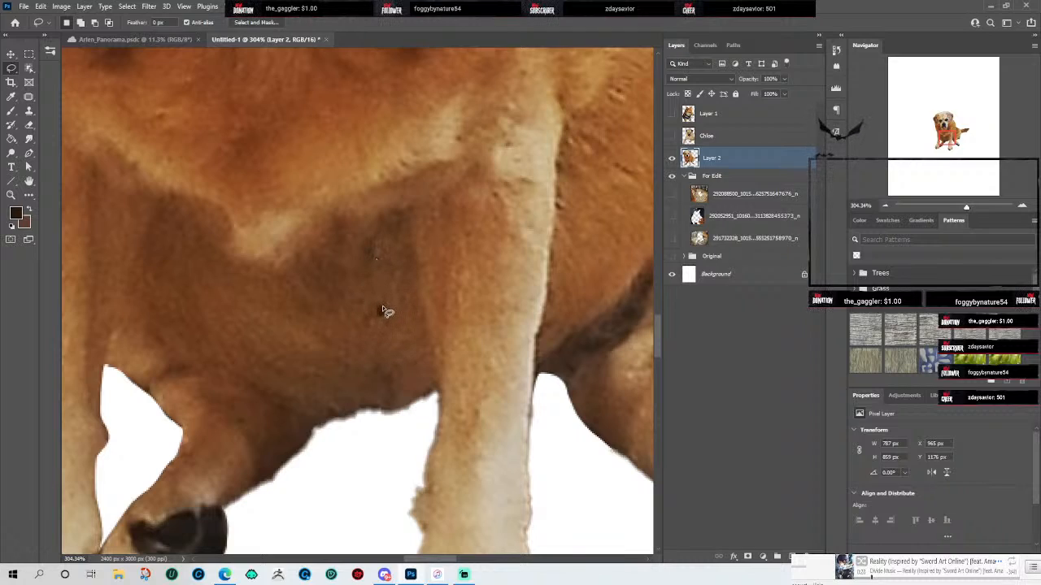
click(34, 98)
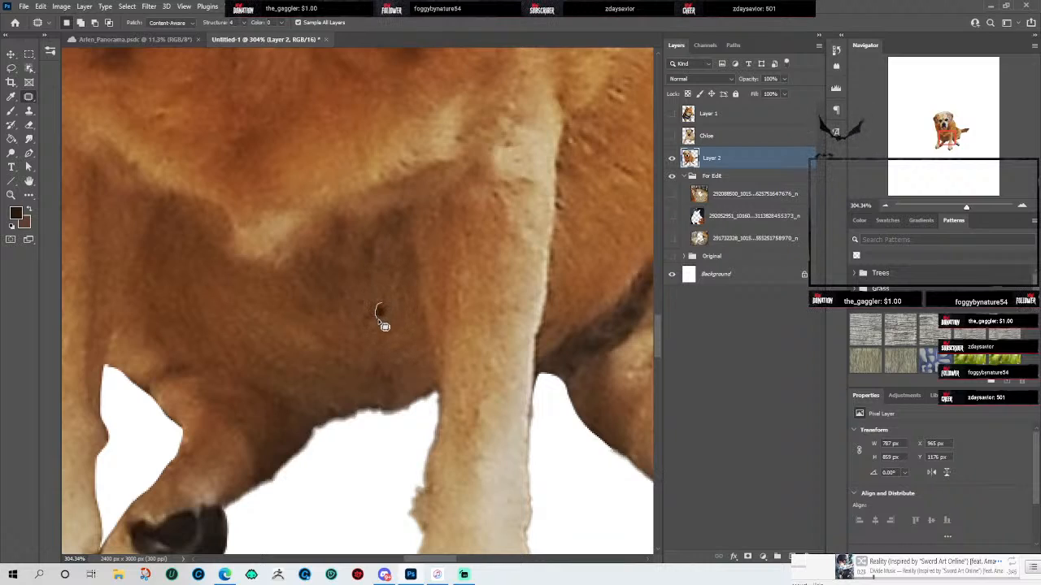
drag(374, 307, 377, 317)
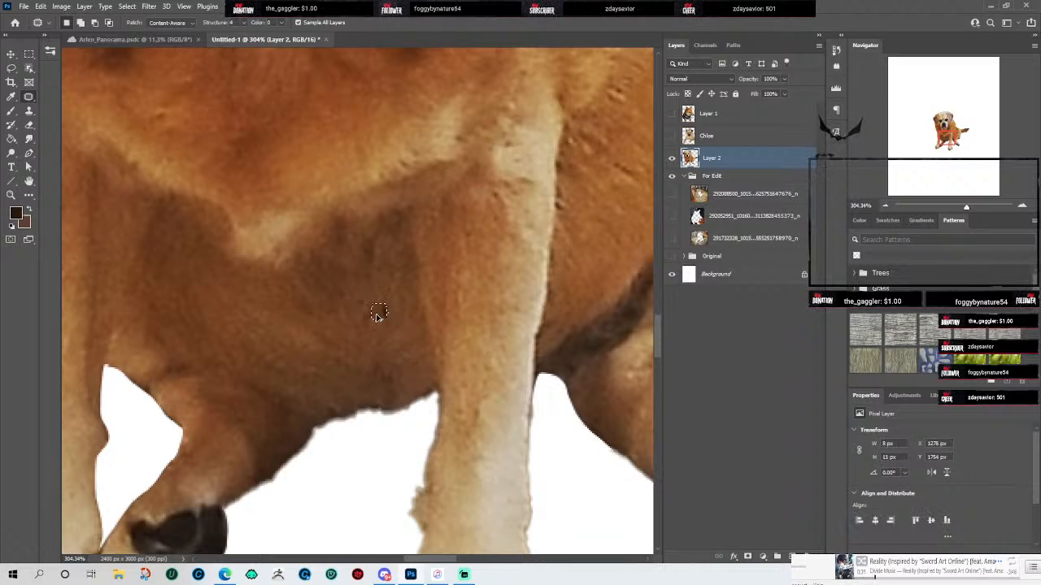
key(ctrl+d)
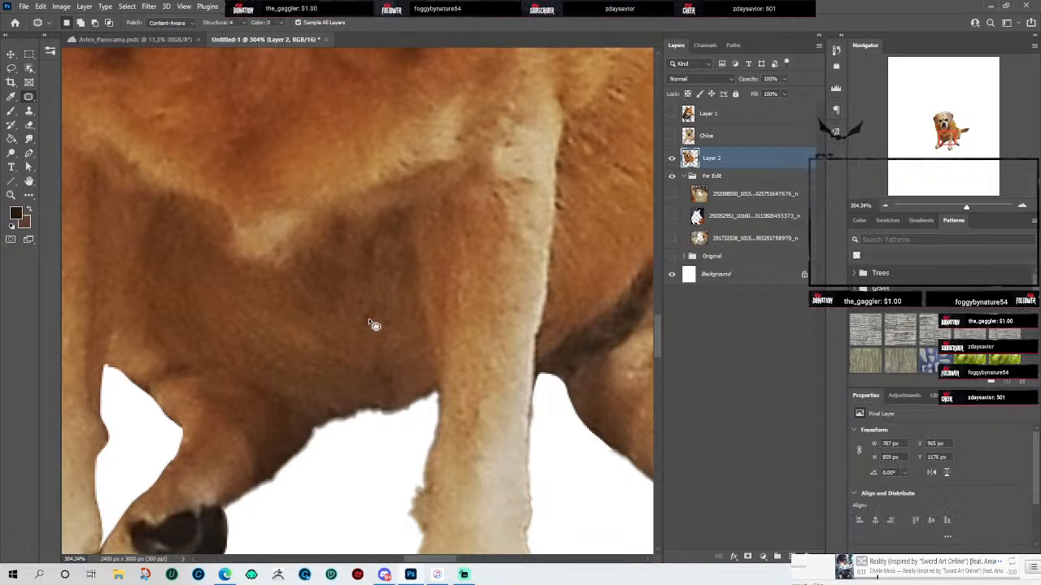
Step: Outline the dog's pale face with the Lasso tool, from the forehead between the ears down around the muzzle
scroll(570, 291, down, 3)
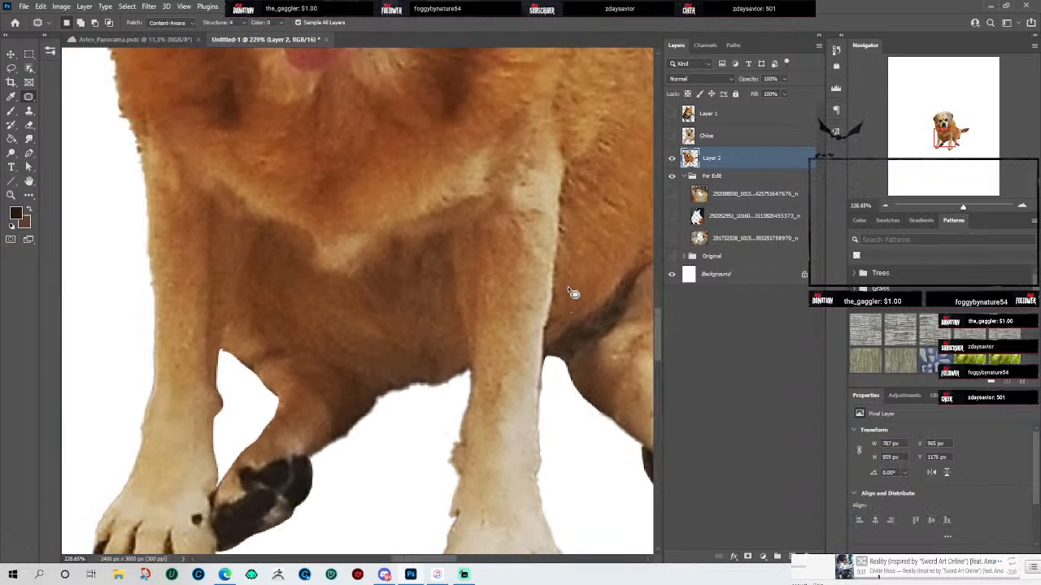
scroll(569, 289, down, 3)
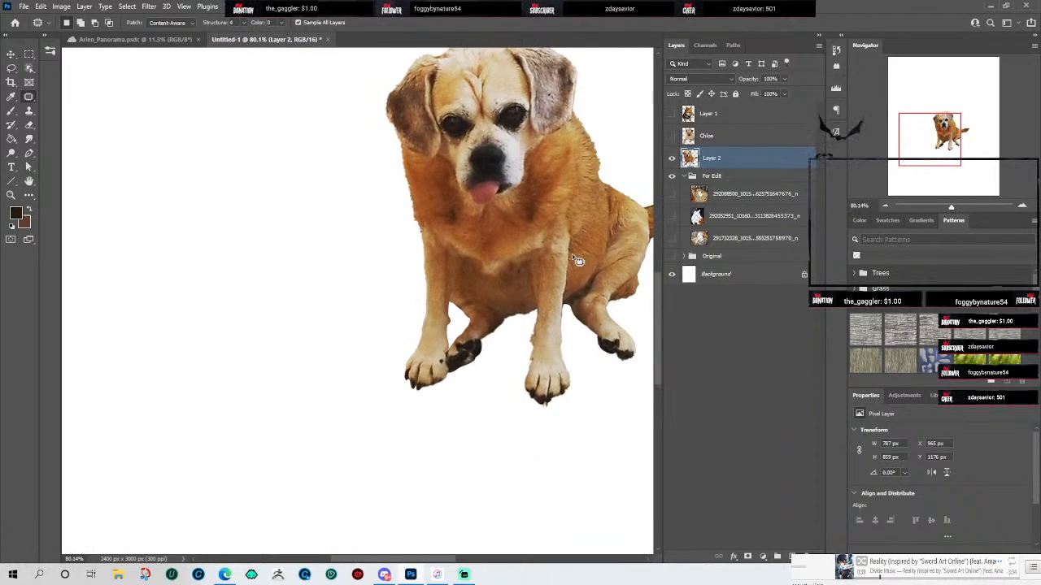
scroll(578, 257, down, 1)
drag(594, 241, 491, 306)
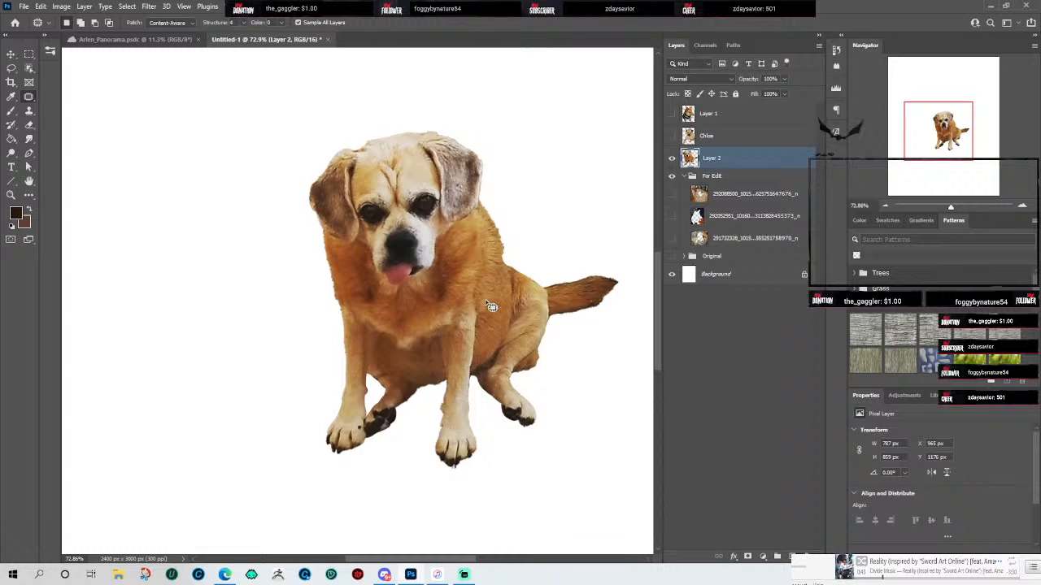
scroll(350, 179, up, 2)
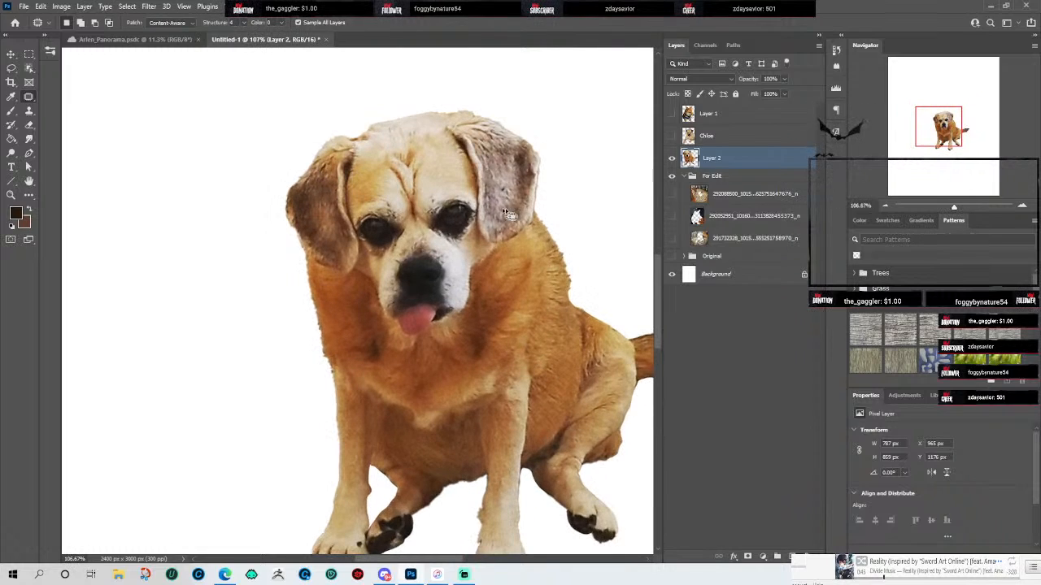
drag(593, 232, 553, 214)
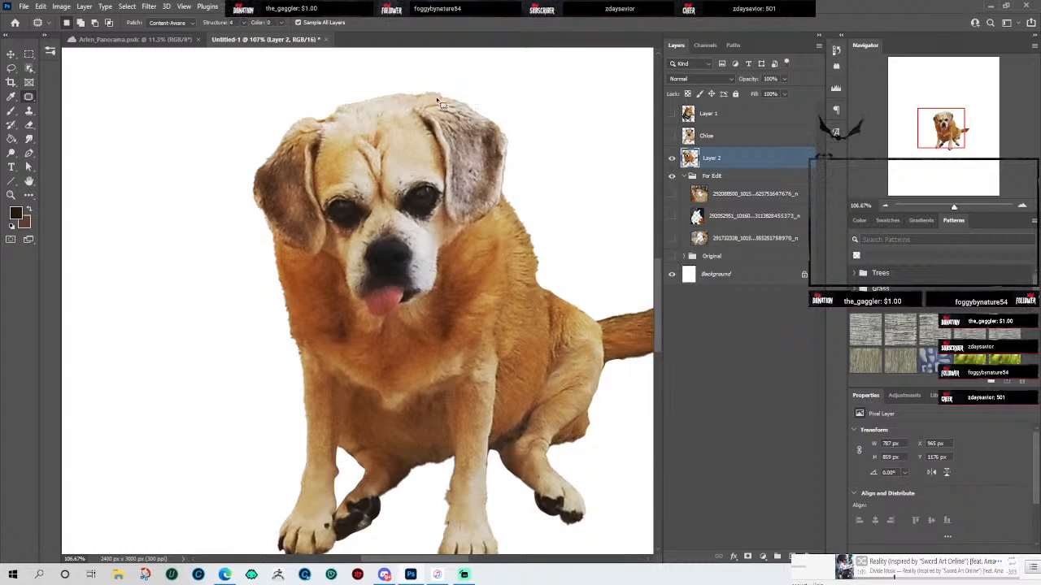
click(13, 54)
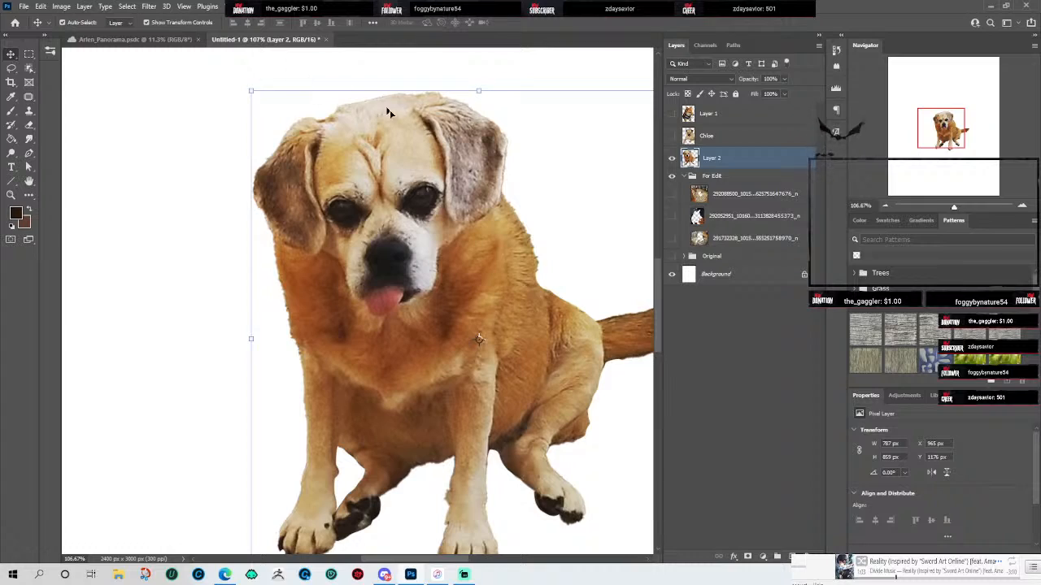
click(11, 68)
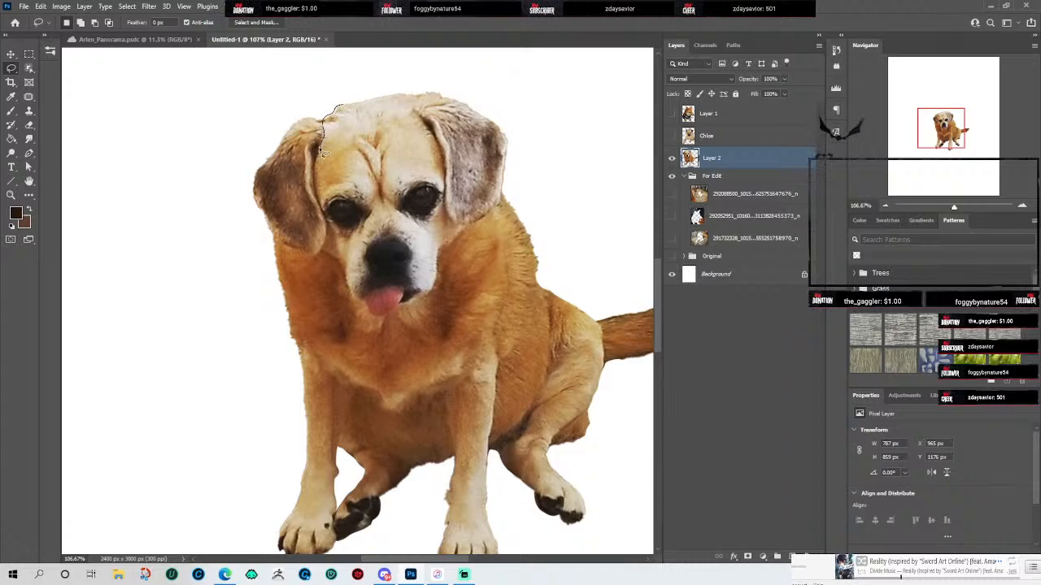
mouse_move(316, 193)
mouse_down()
mouse_move(320, 208)
mouse_move(367, 210)
mouse_up()
mouse_move(350, 289)
mouse_down()
mouse_move(366, 304)
mouse_move(376, 242)
mouse_move(409, 249)
mouse_up()
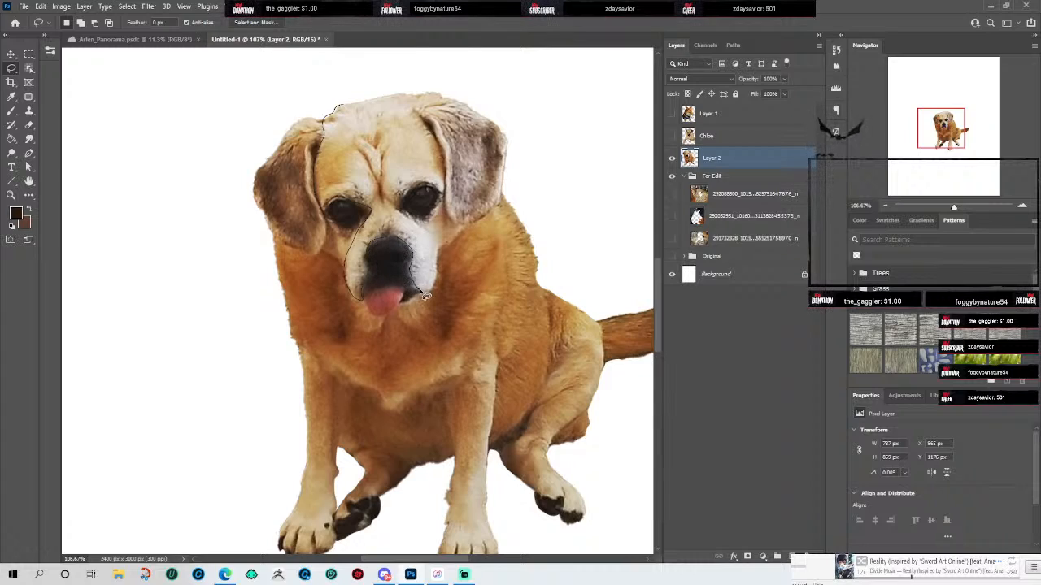
drag(435, 290, 438, 276)
mouse_move(448, 209)
mouse_down()
mouse_move(434, 218)
mouse_move(411, 197)
mouse_move(434, 188)
mouse_move(444, 203)
mouse_move(448, 163)
mouse_move(418, 116)
mouse_move(390, 94)
mouse_move(340, 104)
mouse_up()
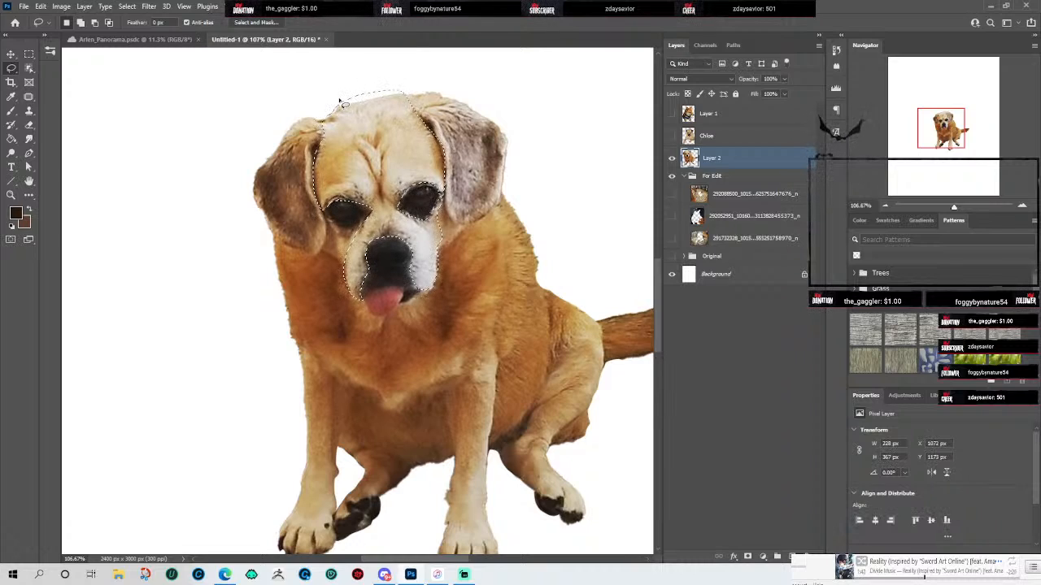
Step: Add the missed cheek and the fur atop the tail-side ear to the face selection, and subtract the empty area above the head
key(shift)
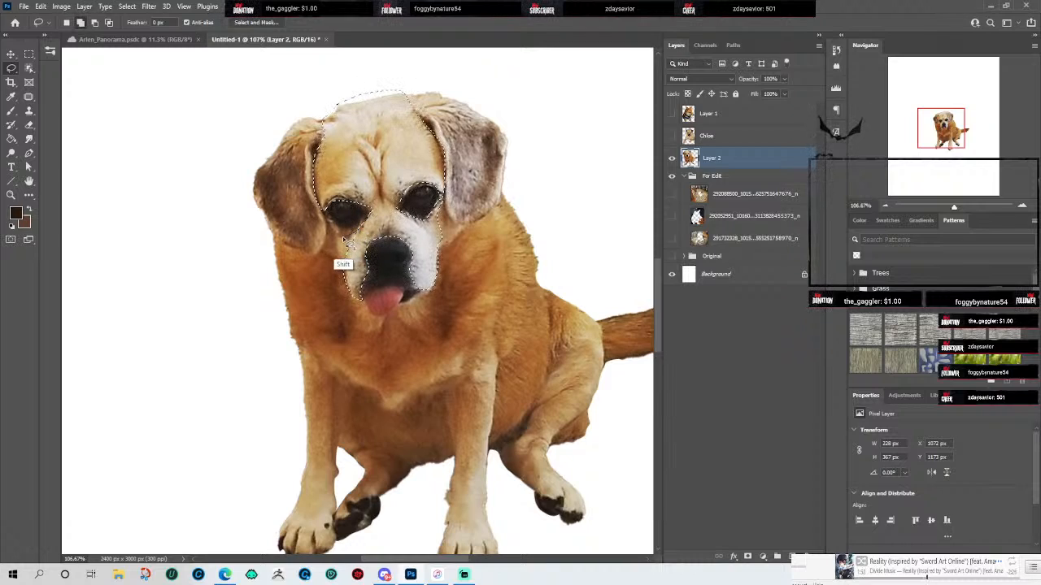
drag(348, 271, 352, 272)
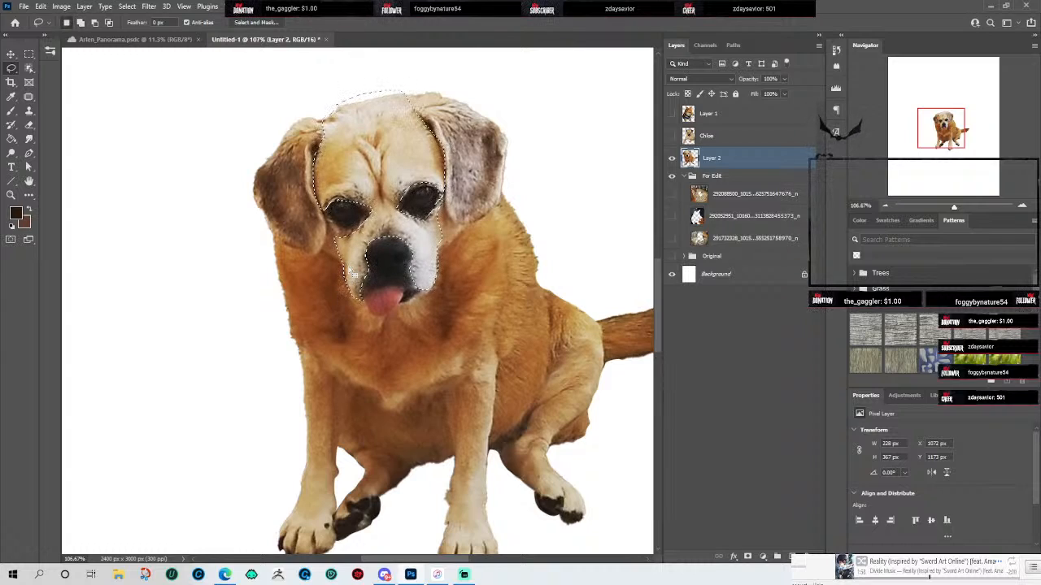
key(shift)
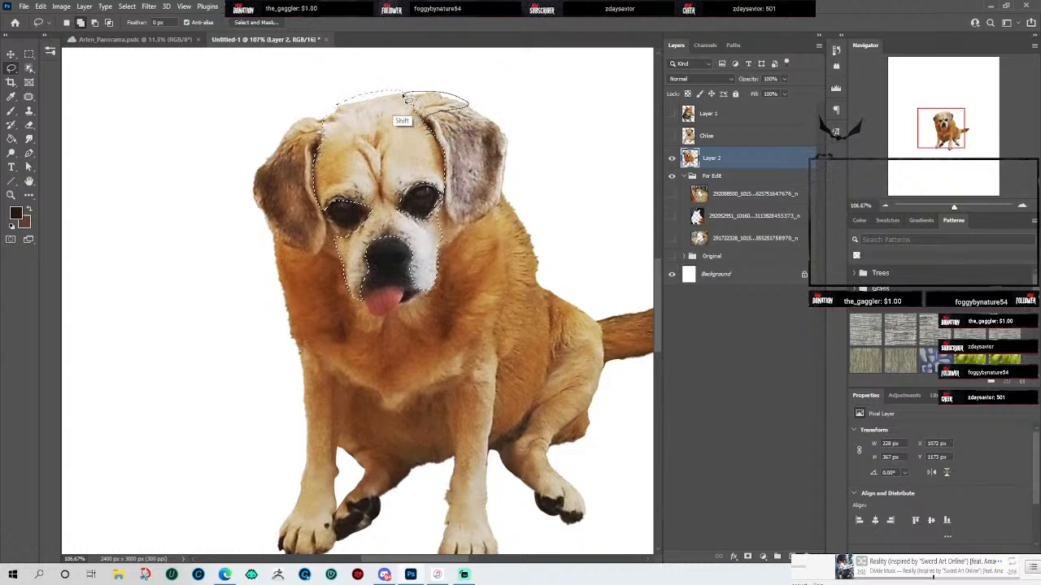
key(alt)
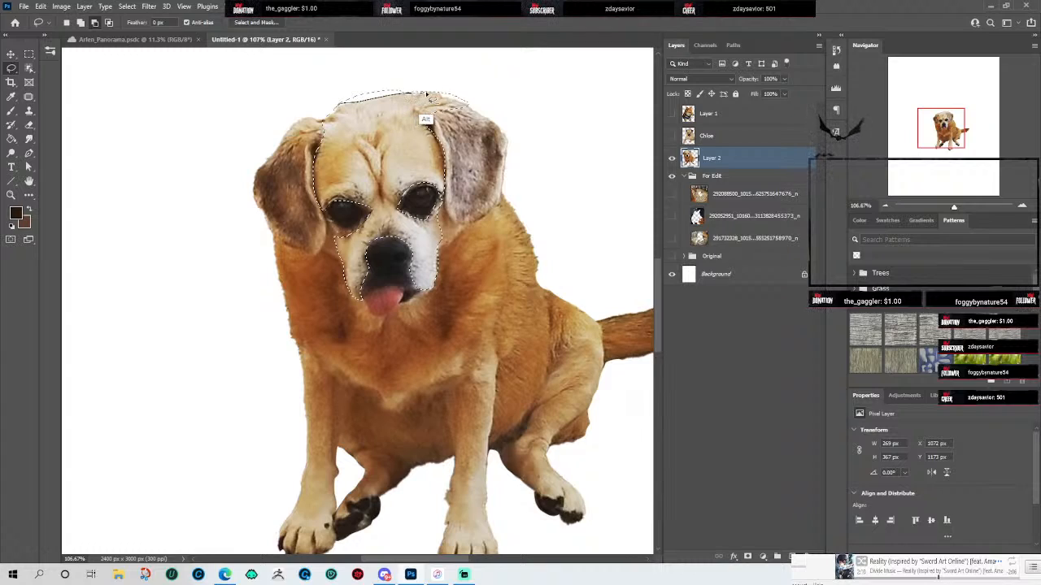
mouse_move(427, 93)
mouse_down()
mouse_move(341, 109)
mouse_move(345, 102)
mouse_up()
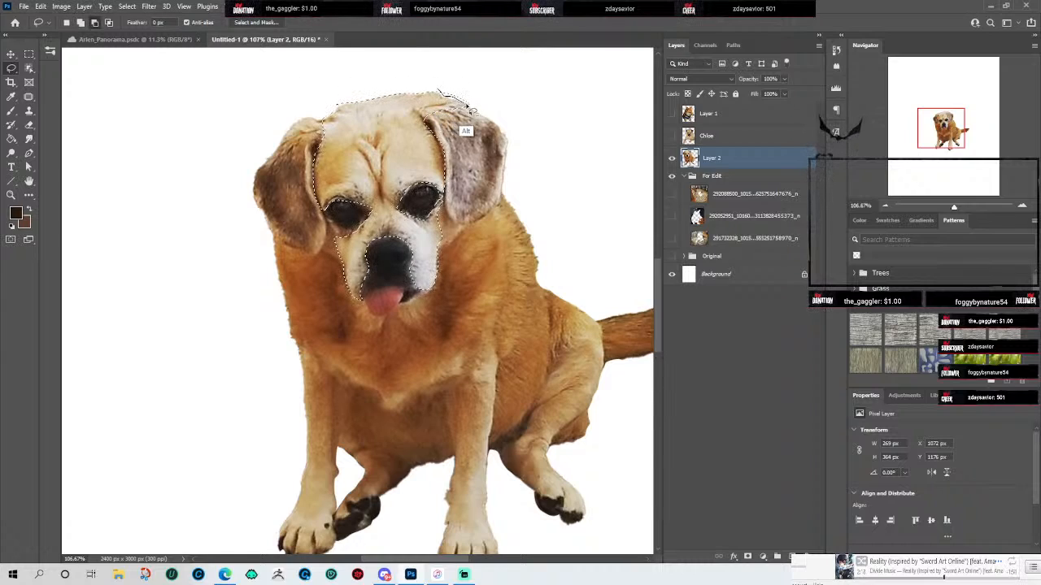
drag(439, 93, 440, 94)
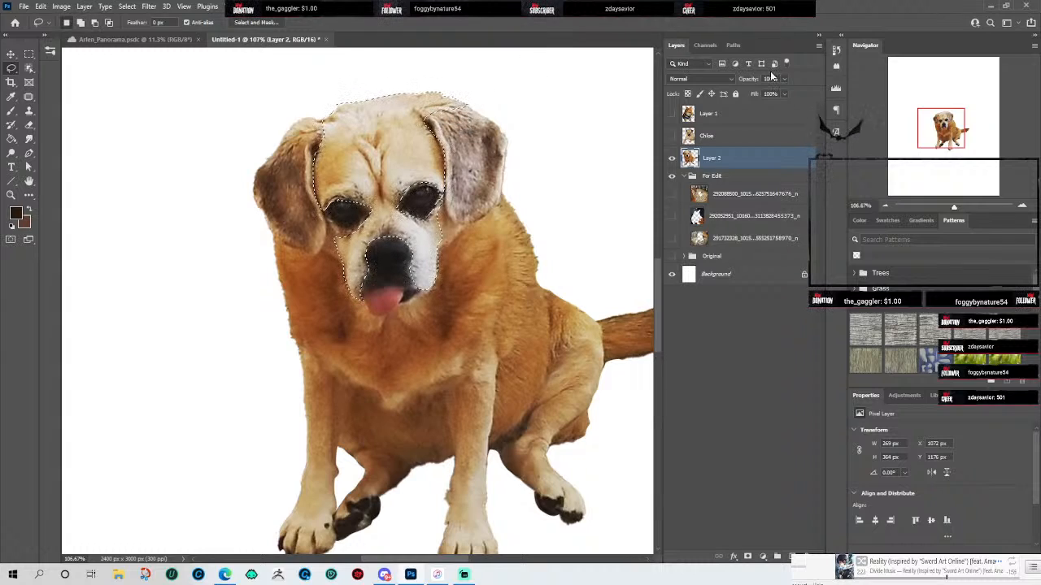
Step: Add a Color Balance adjustment layer masked to the face selection and clip it to the cut-out dog's layer
click(904, 396)
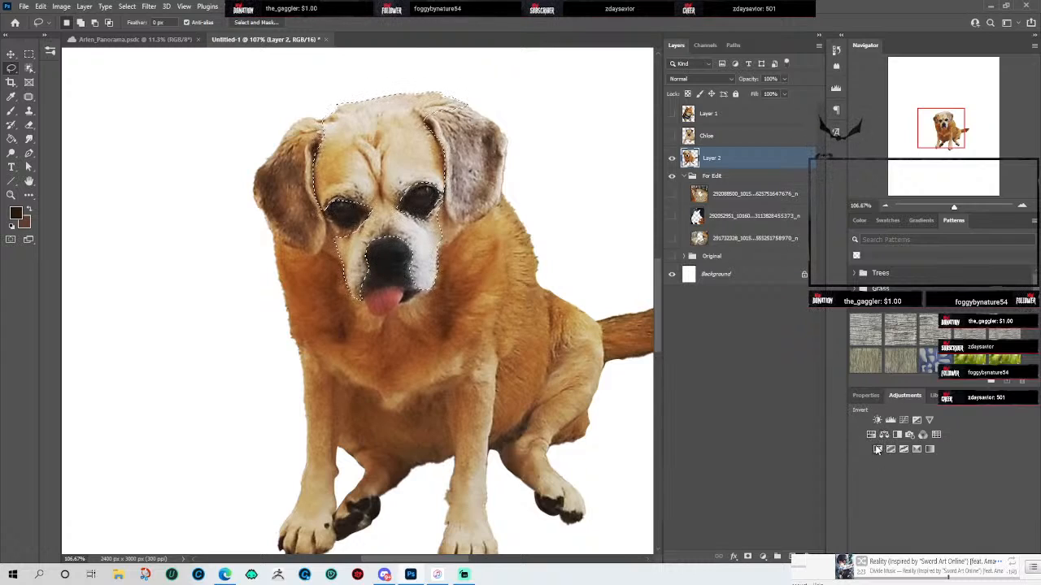
click(885, 434)
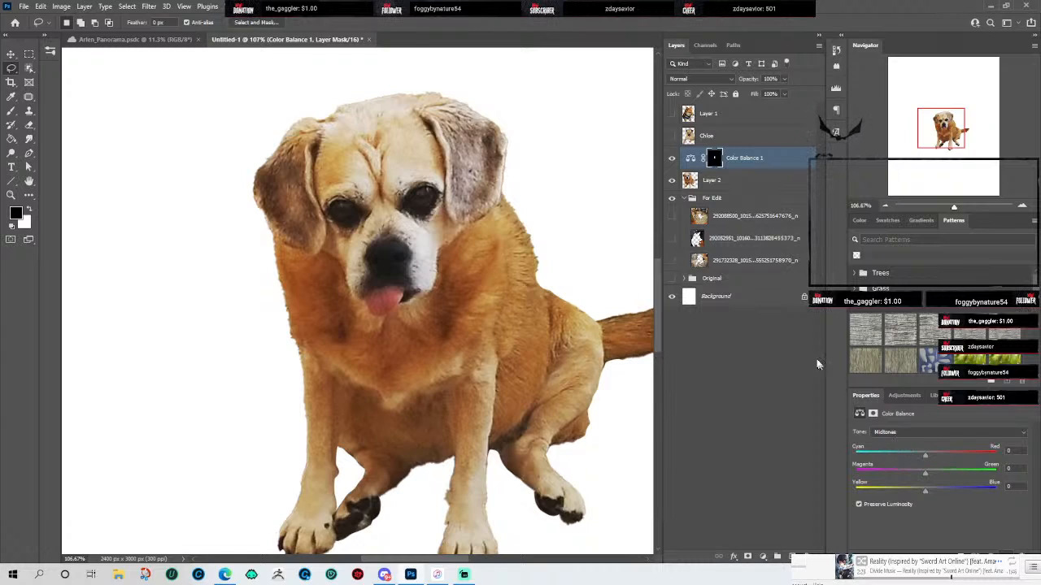
right_click(743, 164)
click(793, 314)
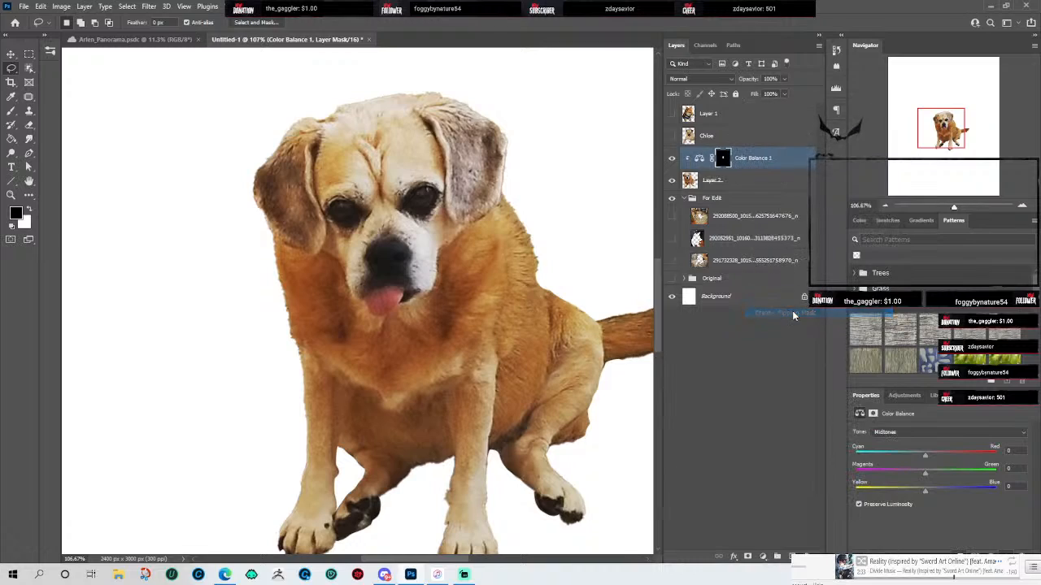
Step: Shift the face's midtones toward red and set their Yellow-Blue balance to -40
drag(924, 460, 951, 449)
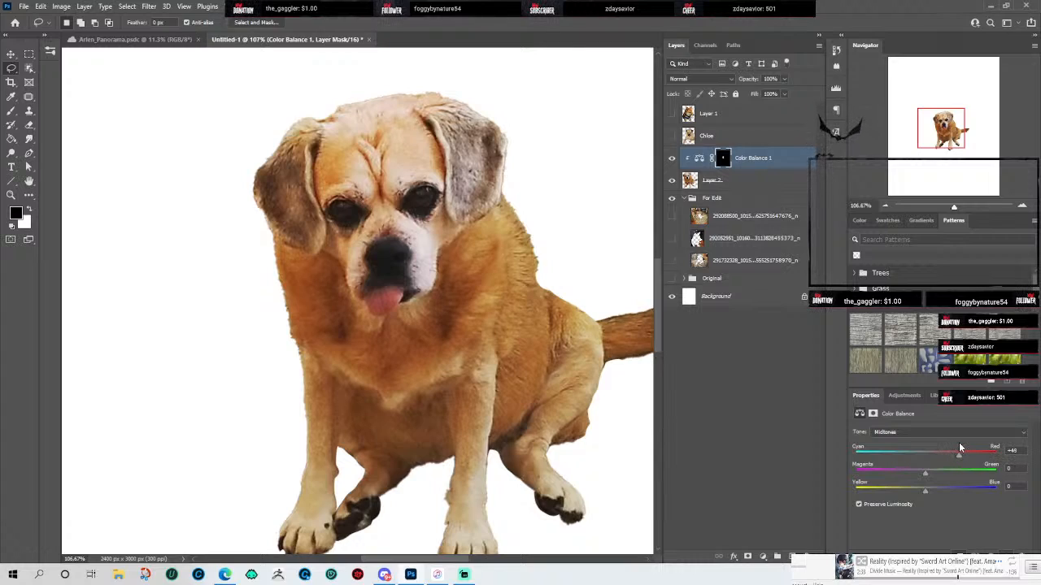
drag(925, 472, 911, 468)
drag(925, 467, 925, 468)
drag(901, 486, 899, 482)
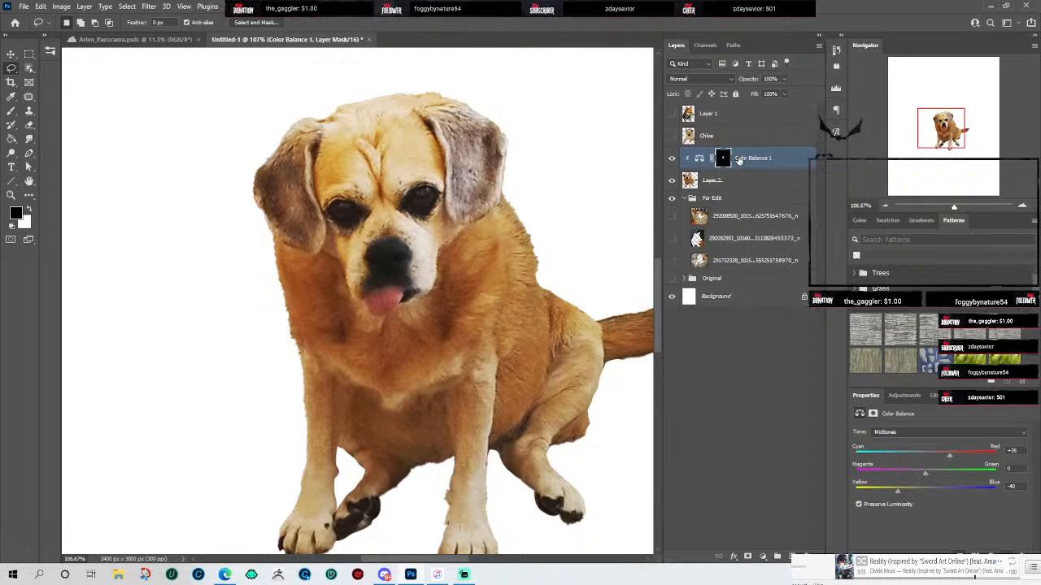
mouse_move(950, 453)
mouse_down()
mouse_move(839, 452)
mouse_move(945, 454)
mouse_up()
Step: Shift the face's highlights toward red at +18 and fine-tune their Magenta-Green and Yellow-Blue balance
click(949, 431)
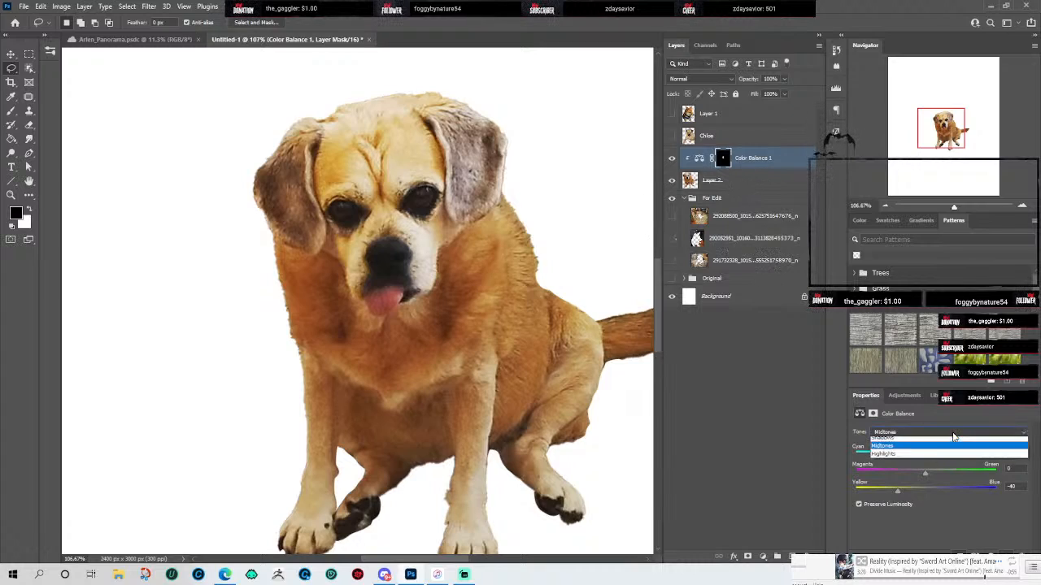
click(904, 458)
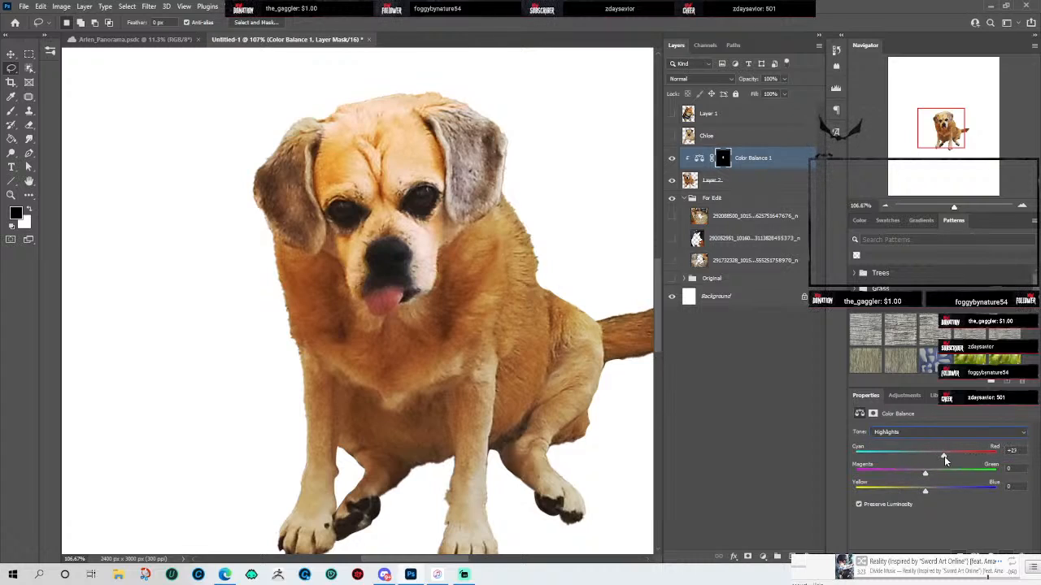
mouse_move(924, 489)
mouse_down()
mouse_move(906, 488)
mouse_move(927, 492)
mouse_up()
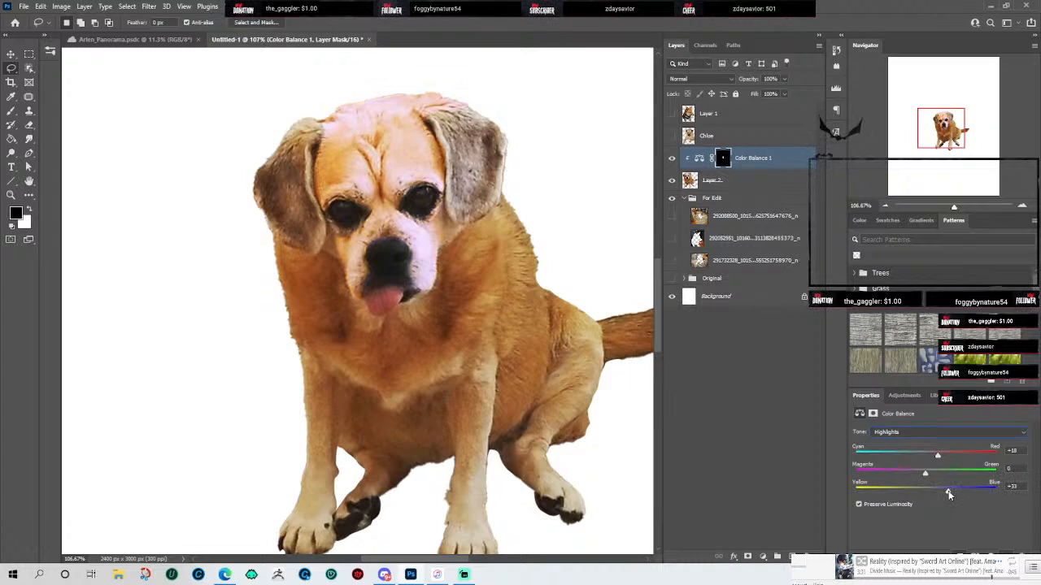
drag(928, 478, 921, 479)
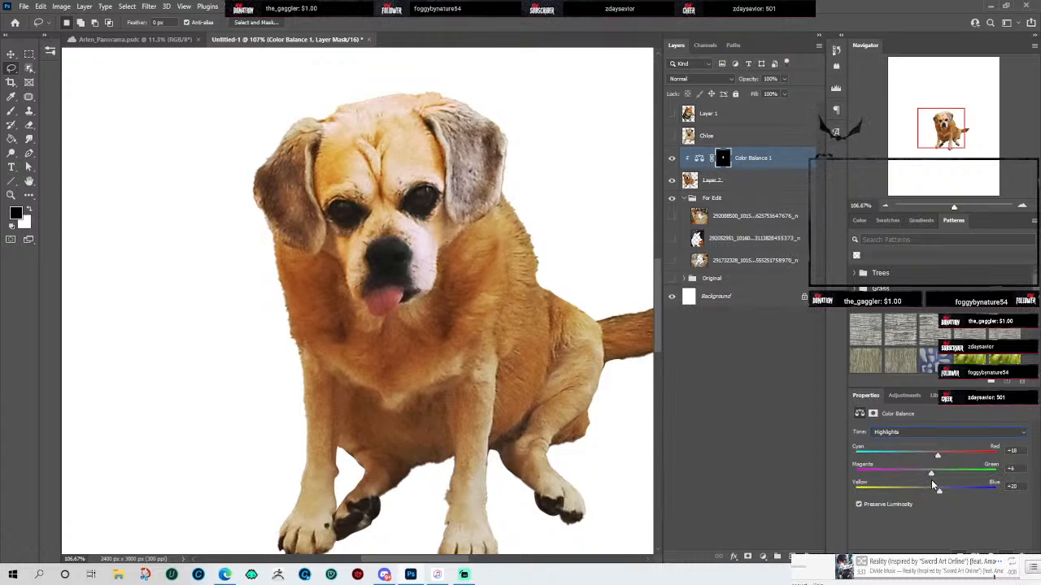
Step: Set the face's shadows to +2 on Cyan-Red and +1 on Yellow-Blue
click(914, 432)
click(917, 441)
mouse_move(927, 457)
mouse_down()
mouse_move(949, 454)
mouse_move(932, 457)
mouse_up()
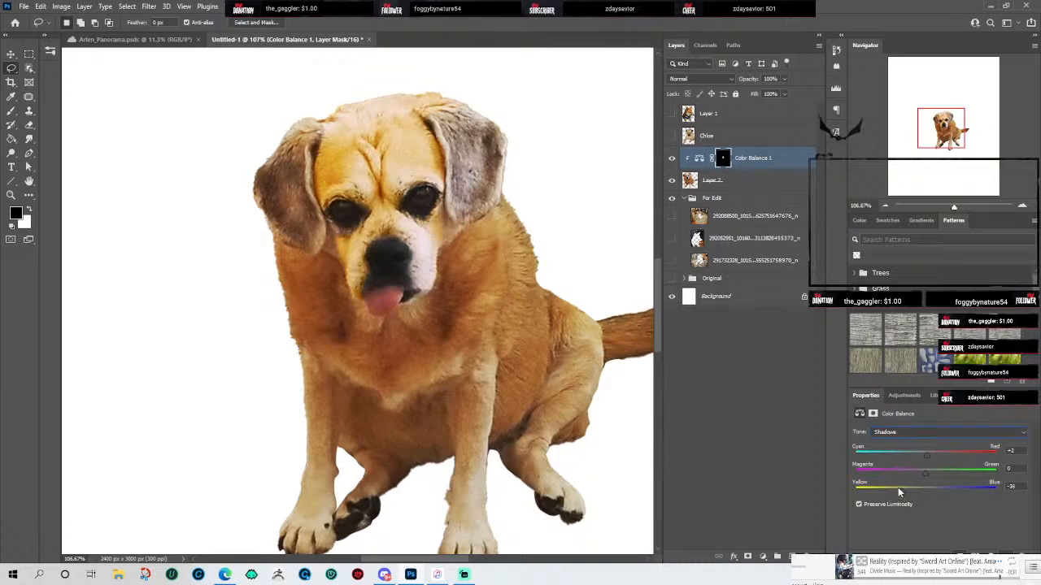
drag(932, 492, 934, 487)
Step: Paint over the whitish side of the muzzle on the cut-out dog's layer with an enlarged brush in sampled golden fur color
click(10, 110)
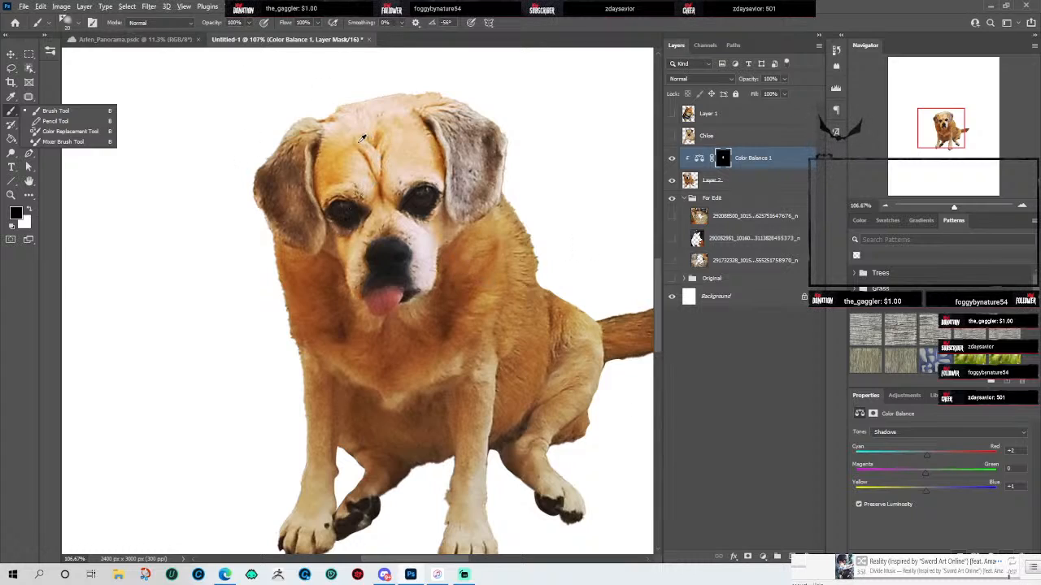
key(x)
mouse_move(348, 151)
alt+mouse_down()
mouse_move(337, 147)
mouse_move(342, 156)
alt+mouse_up()
click(733, 181)
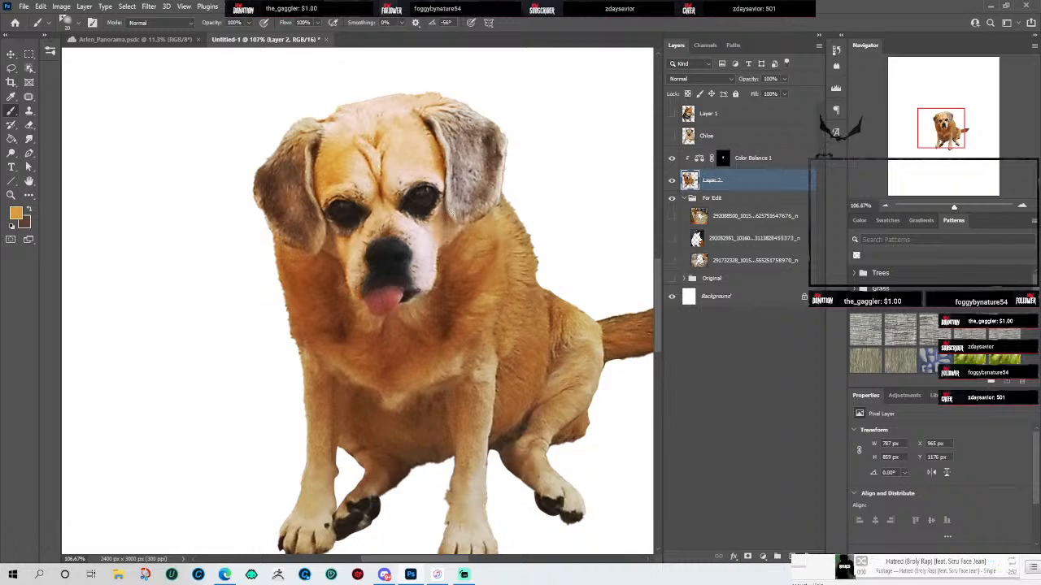
scroll(358, 288, up, 6)
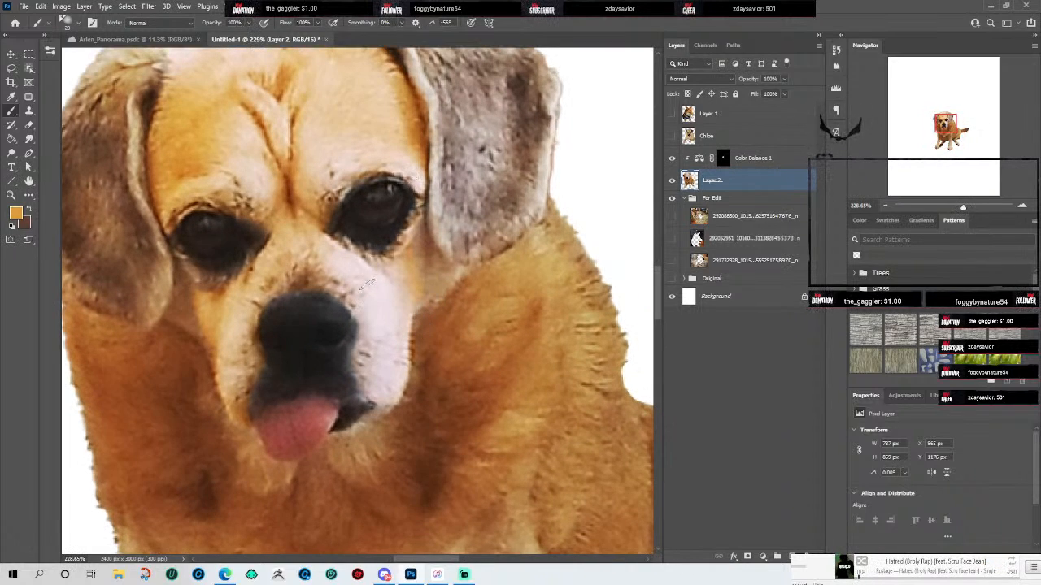
key(bracketright)
key(bracketright)
key(bracketright)
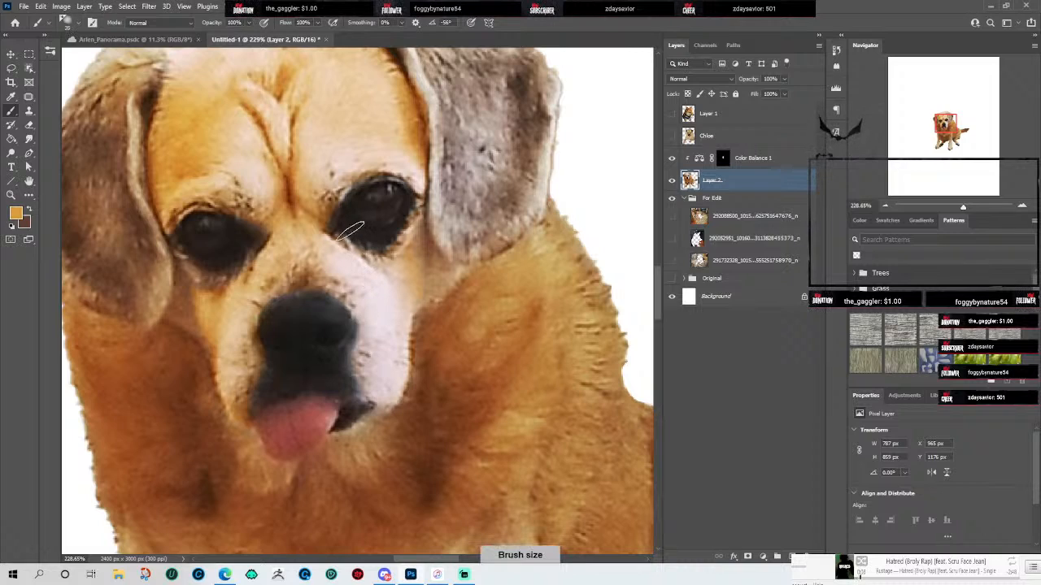
key(bracketright)
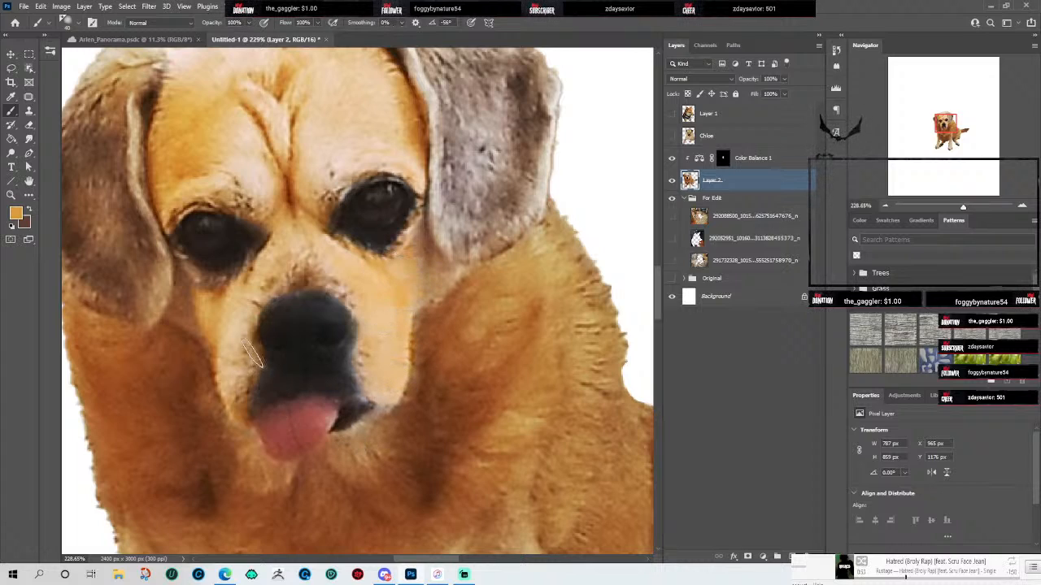
Step: Show the original photo of the sitting dog behind the cutout for comparison, with the other two original photos hidden
scroll(484, 167, down, 4)
scroll(484, 166, down, 5)
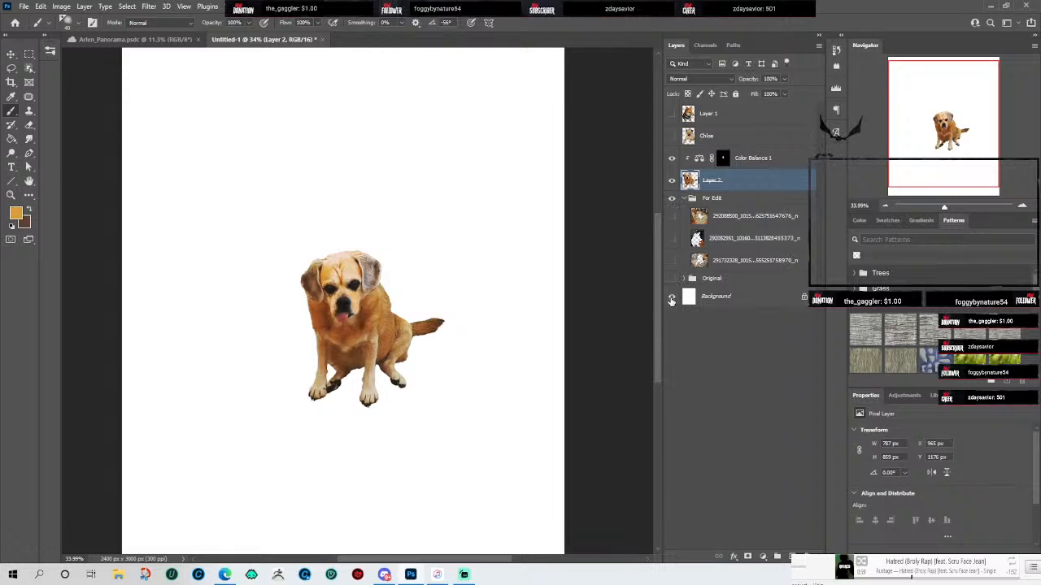
click(672, 298)
click(671, 299)
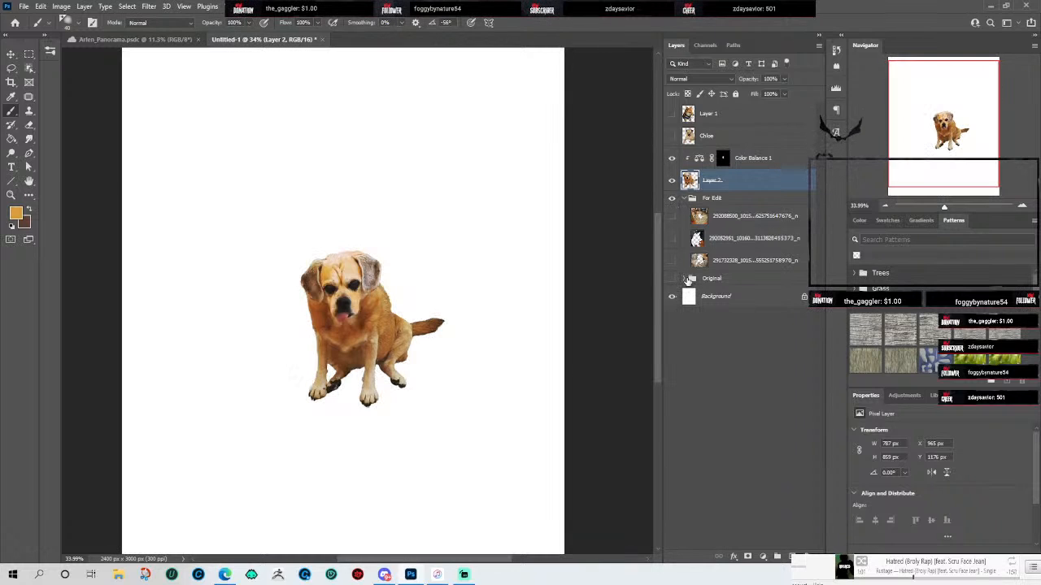
click(686, 278)
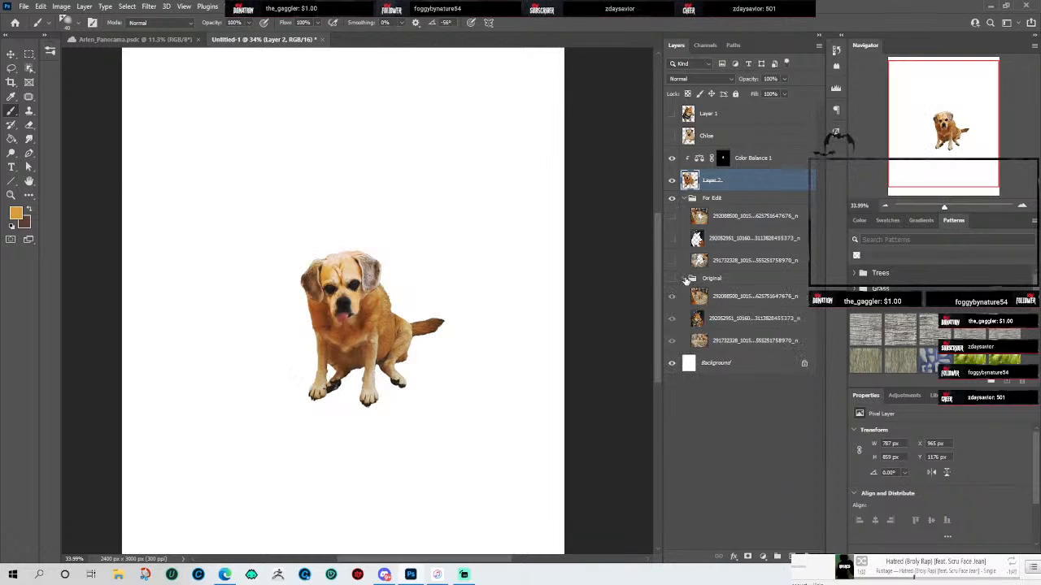
click(721, 299)
click(673, 279)
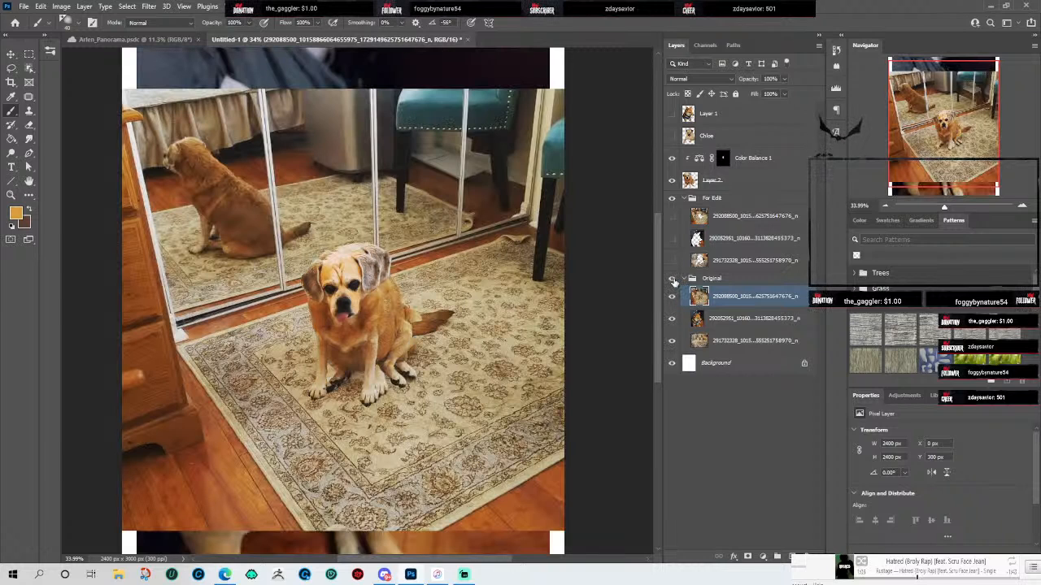
click(673, 320)
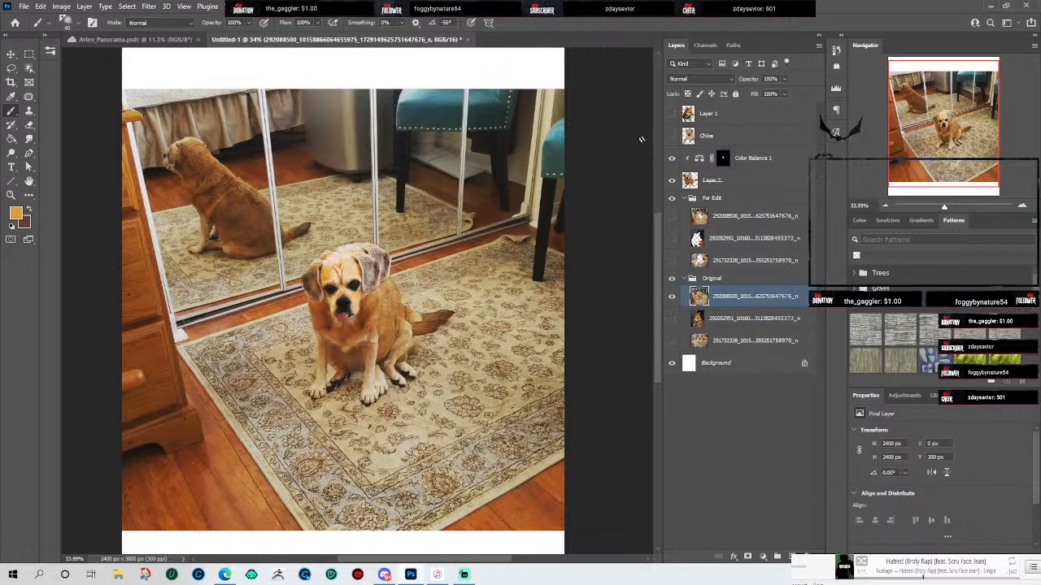
Step: Merge the Color Balance 1 adjustment with the cut-out dog's Layer 2
click(753, 181)
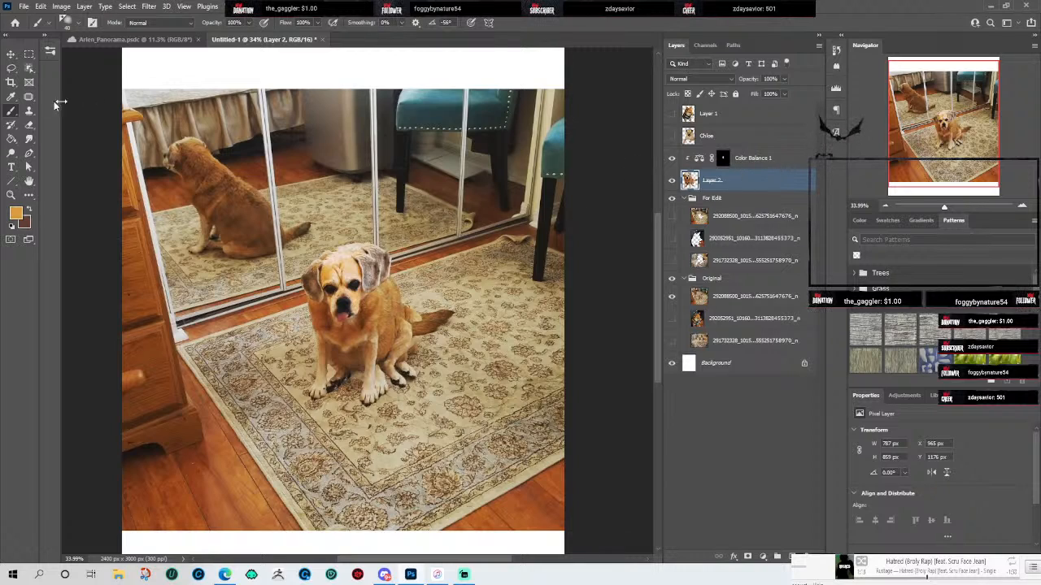
key(v)
mouse_move(382, 293)
mouse_down()
mouse_move(296, 347)
mouse_move(367, 285)
mouse_move(416, 293)
mouse_move(399, 289)
mouse_up()
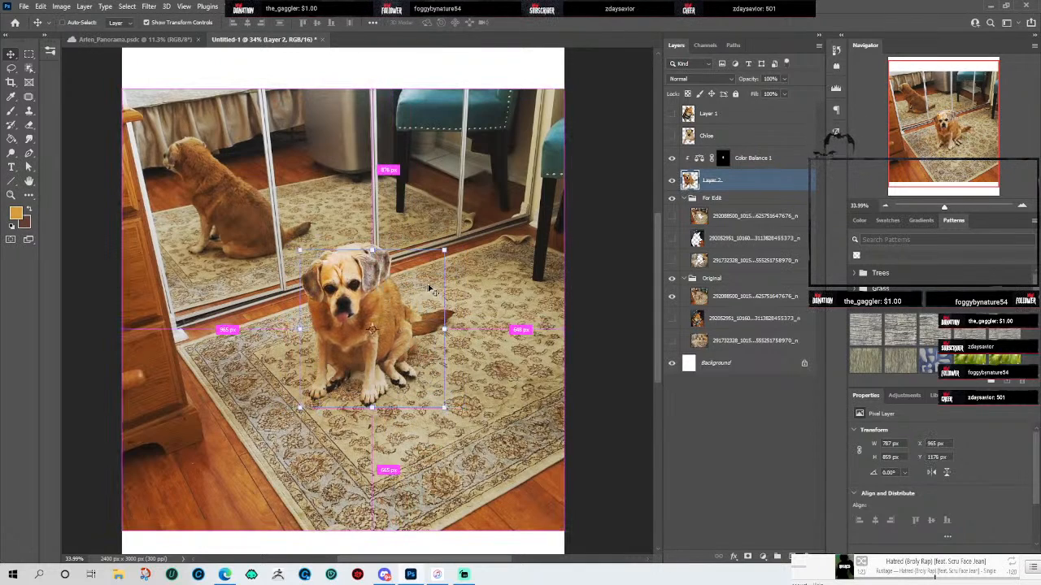
shift+click(773, 159)
right_click(773, 160)
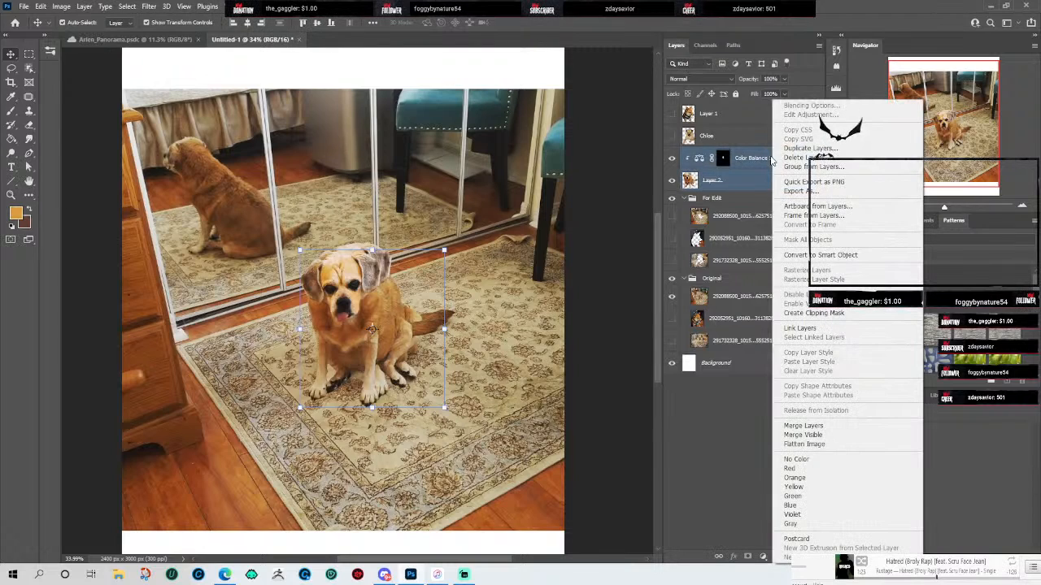
click(819, 426)
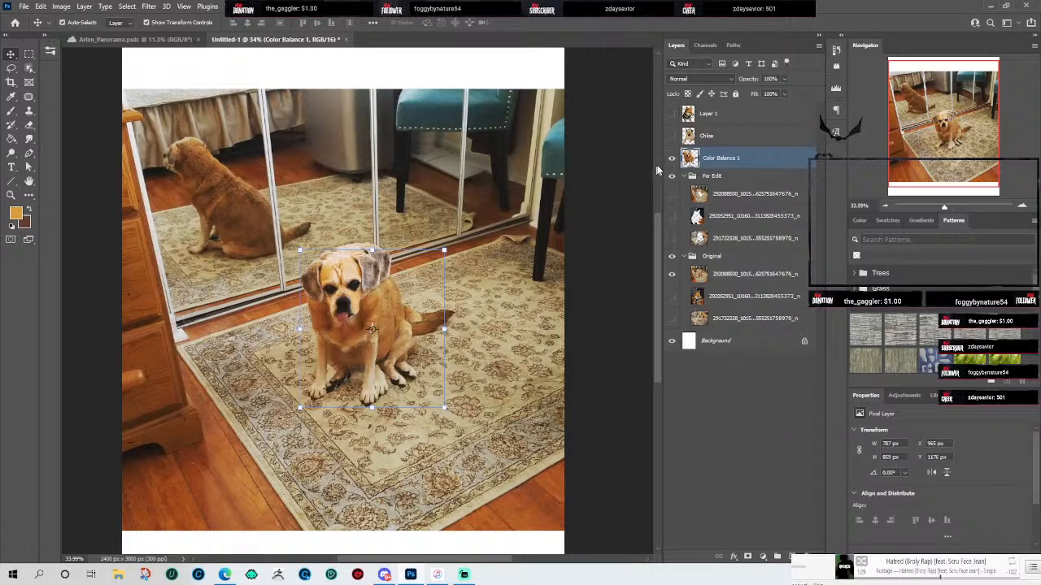
Step: Compare the corrected cutout's face color with the original dog by moving it to either side of the dog, and undo the moves
drag(346, 259, 262, 265)
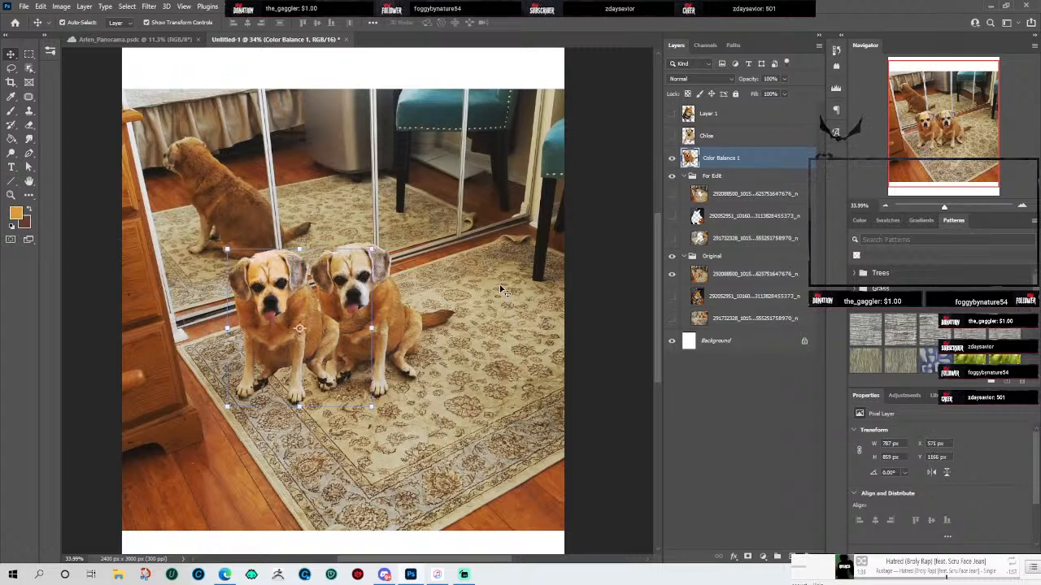
scroll(471, 270, up, 2)
drag(355, 269, 489, 262)
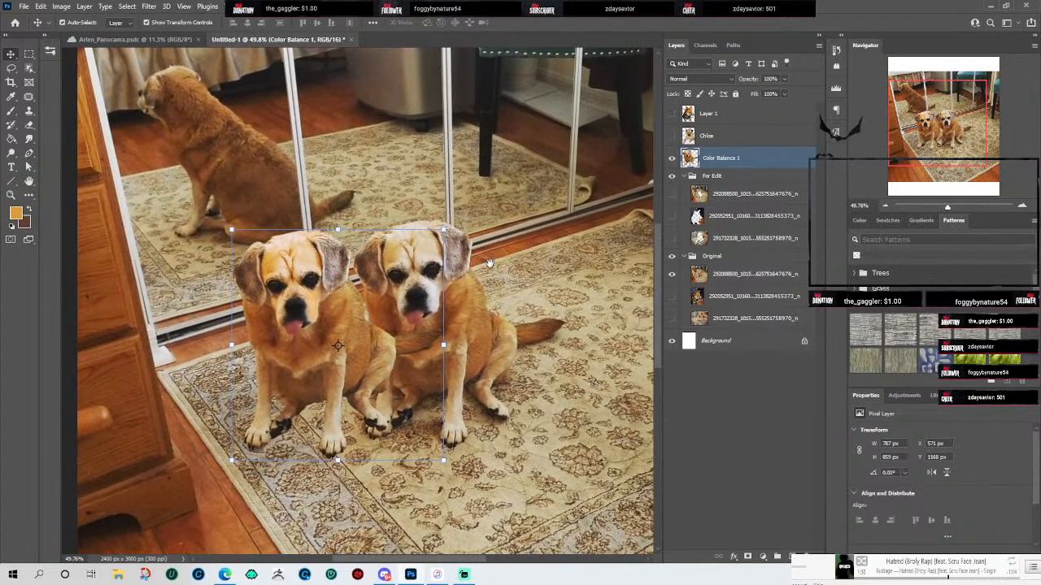
scroll(491, 268, up, 3)
drag(504, 328, 583, 282)
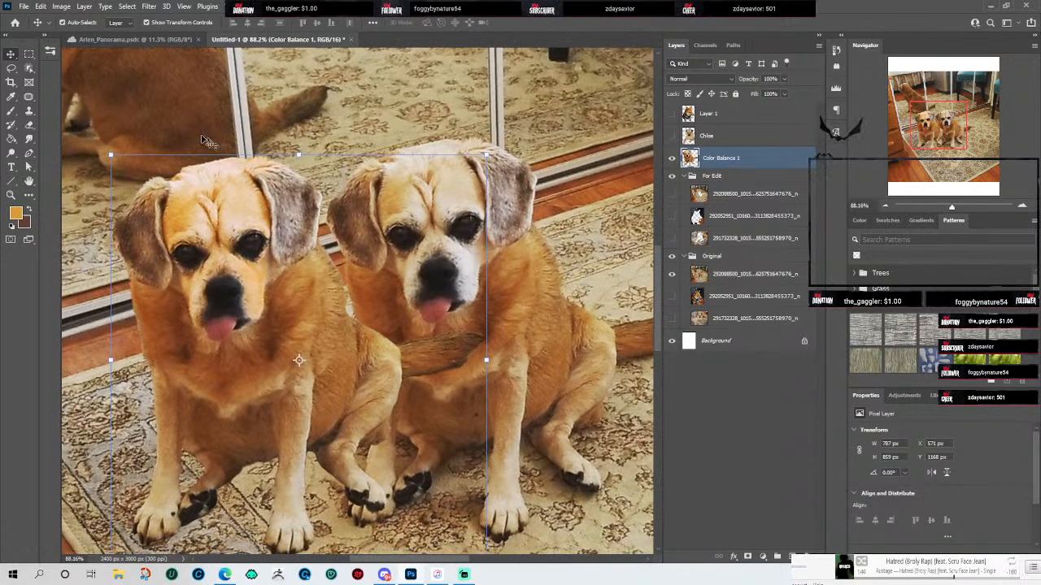
scroll(363, 259, down, 5)
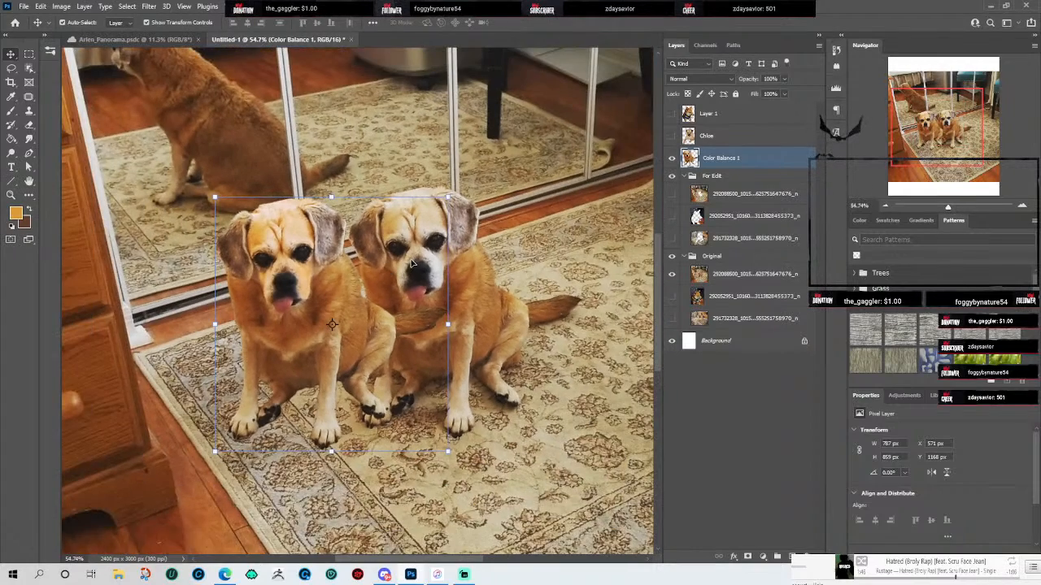
drag(524, 233, 439, 264)
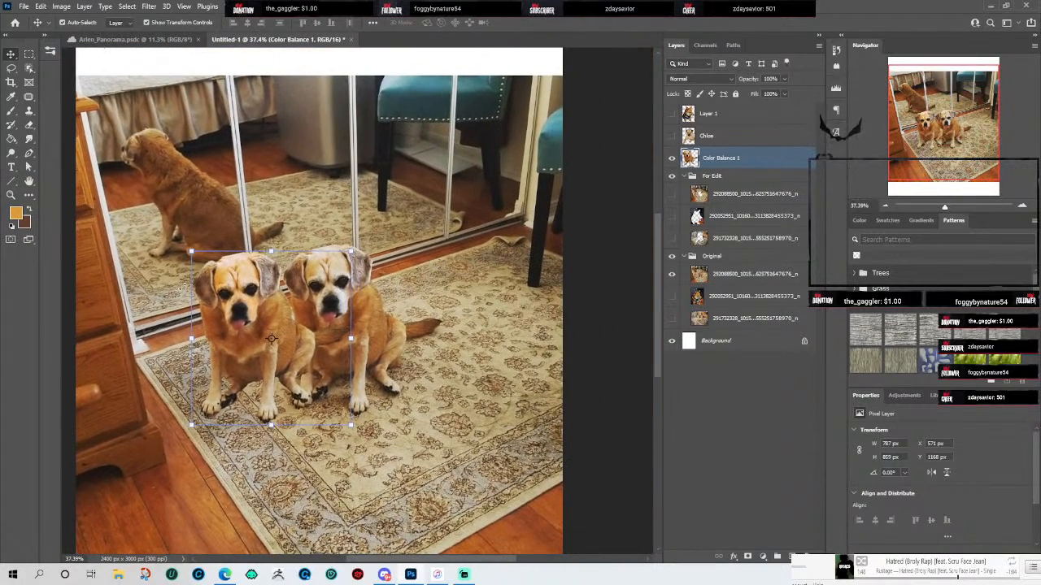
drag(239, 278, 470, 281)
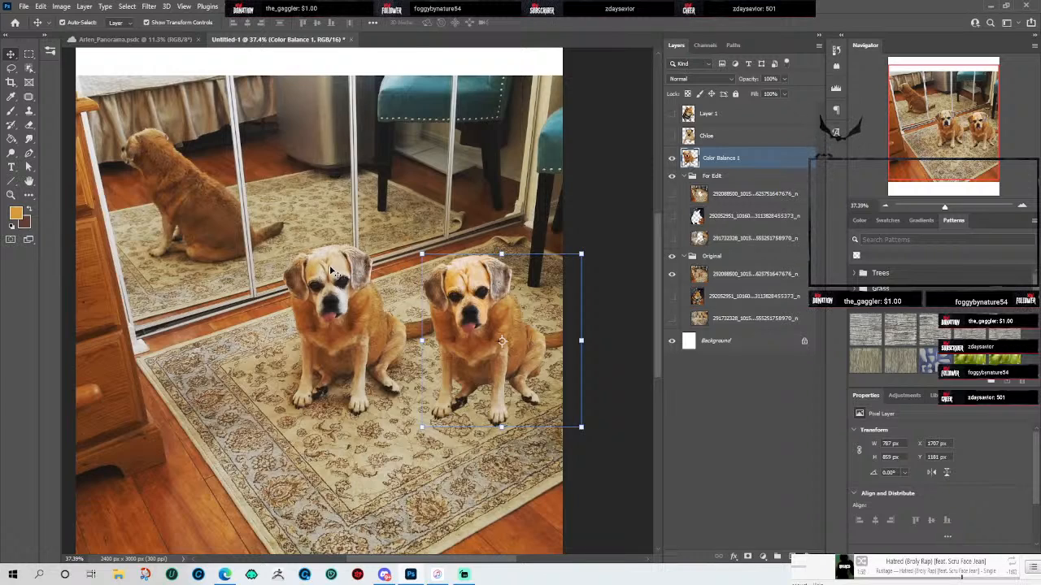
click(334, 272)
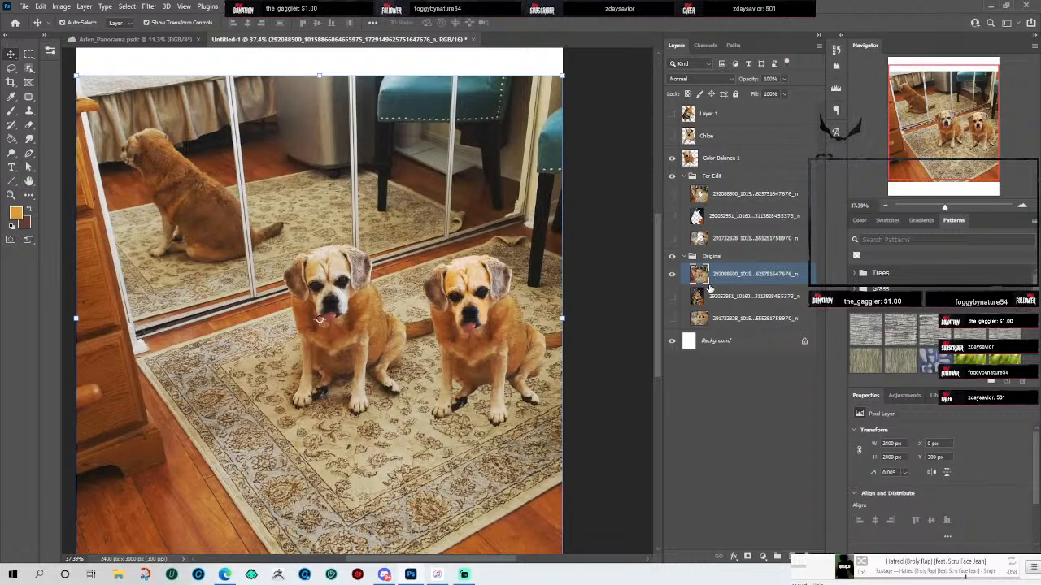
key(ctrl+z)
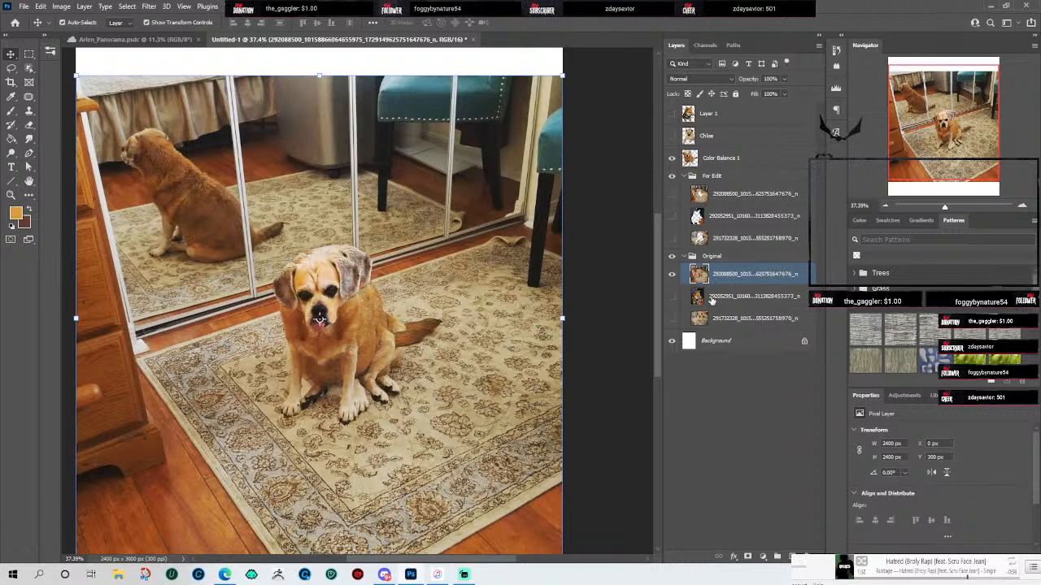
Step: Hide the original photo of the sitting dog and collapse the Original and For Edit groups
click(672, 275)
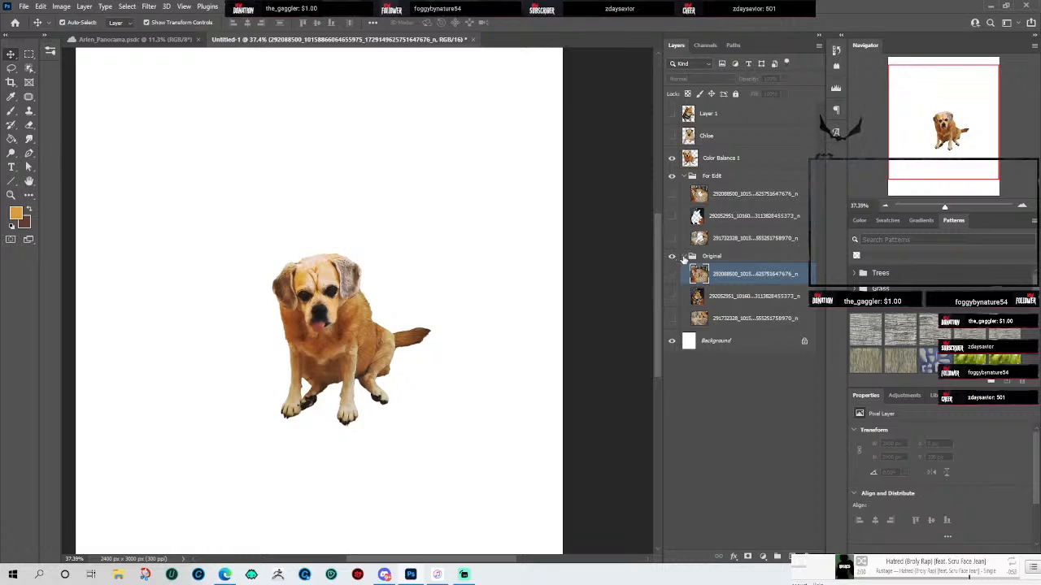
click(691, 256)
click(684, 257)
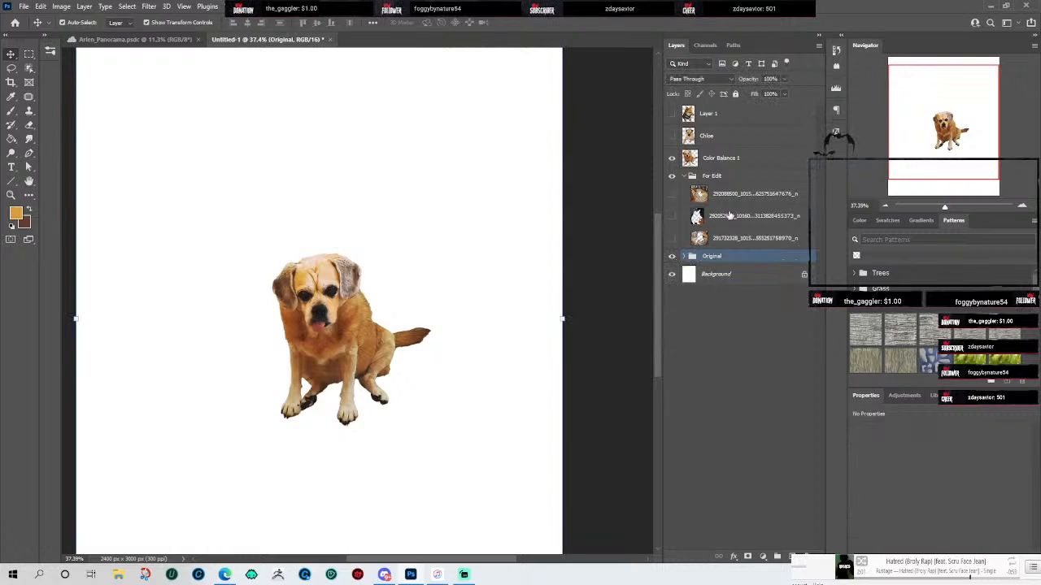
click(684, 175)
Step: Show the other two dog cutouts and move the large bandana dog about 446 px left and 113 px down, in front of the sitting dog
click(671, 136)
click(672, 113)
scroll(447, 287, down, 2)
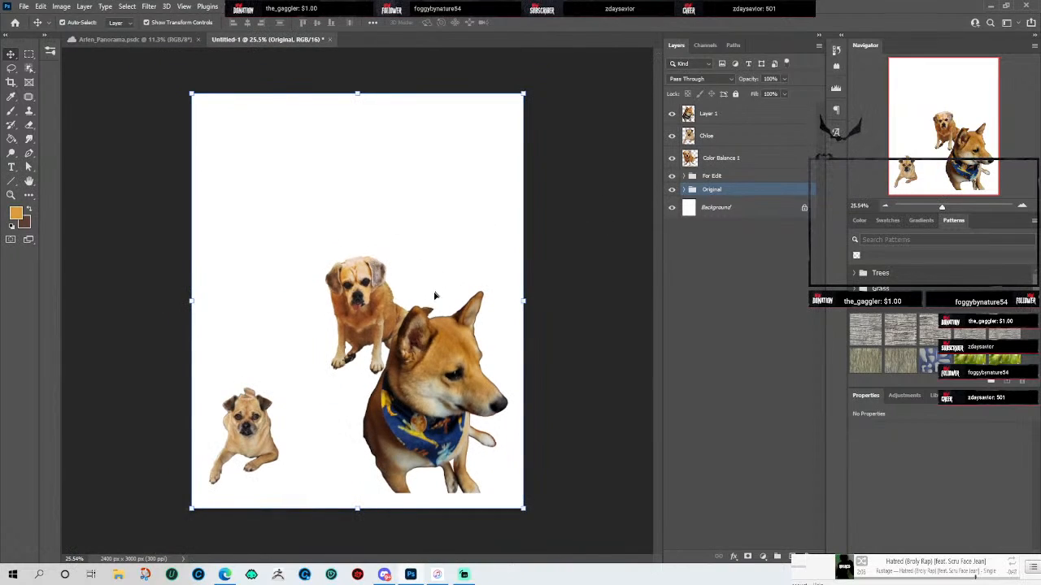
click(448, 398)
drag(448, 398, 398, 389)
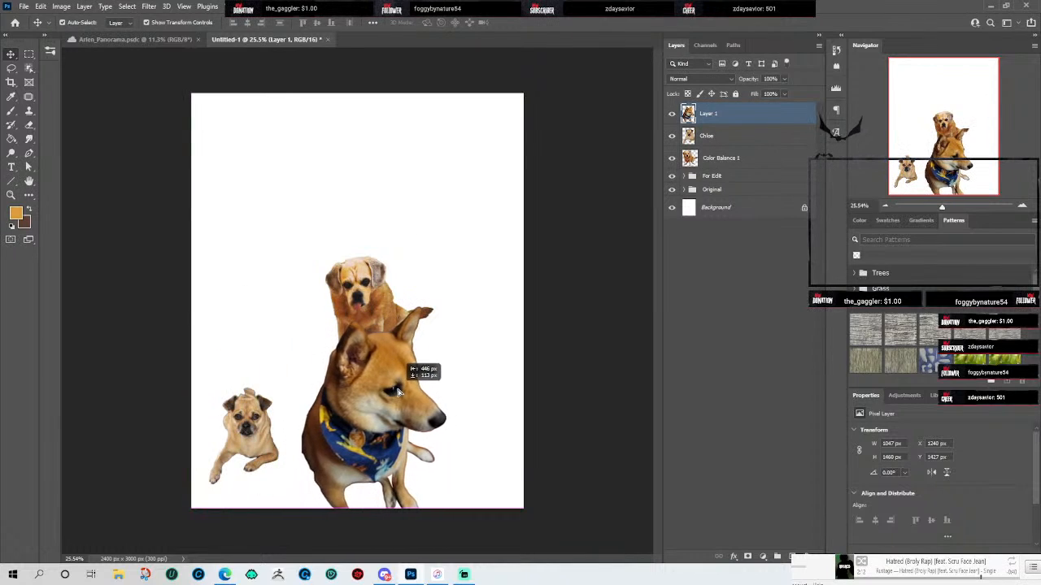
Step: Arrange the three dog cutouts side by side along the canvas's lower edge: Shiba at left, brown dog in the middle, small pug at right
click(368, 284)
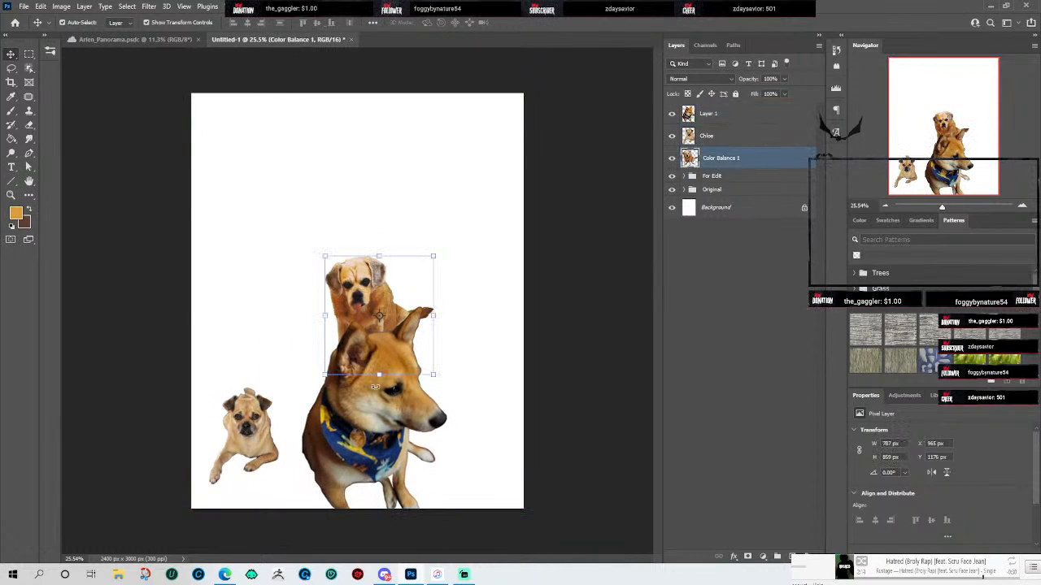
drag(386, 358, 311, 357)
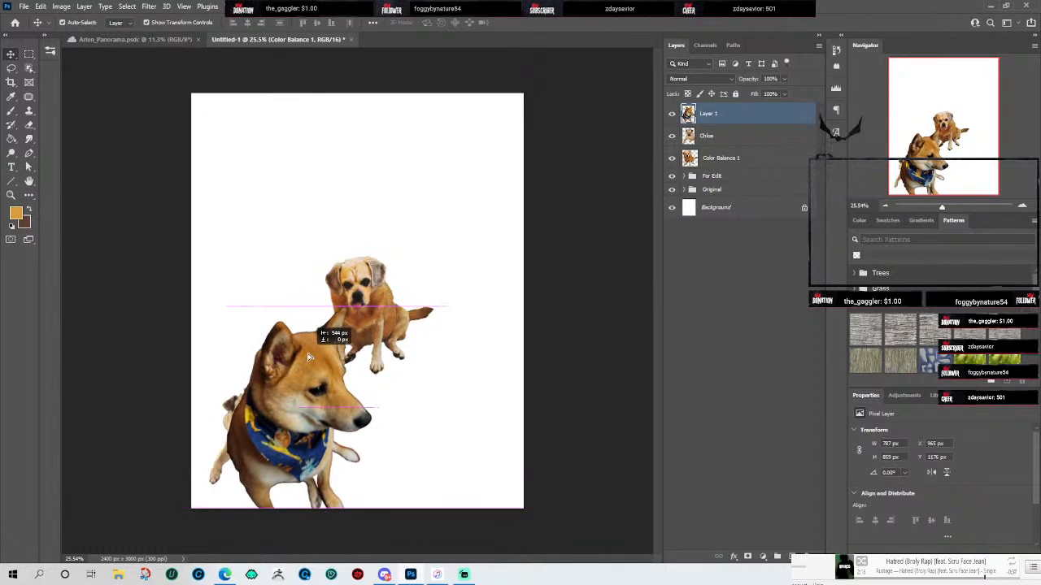
click(236, 404)
drag(235, 404, 391, 424)
drag(309, 355, 276, 351)
drag(371, 291, 489, 443)
click(389, 416)
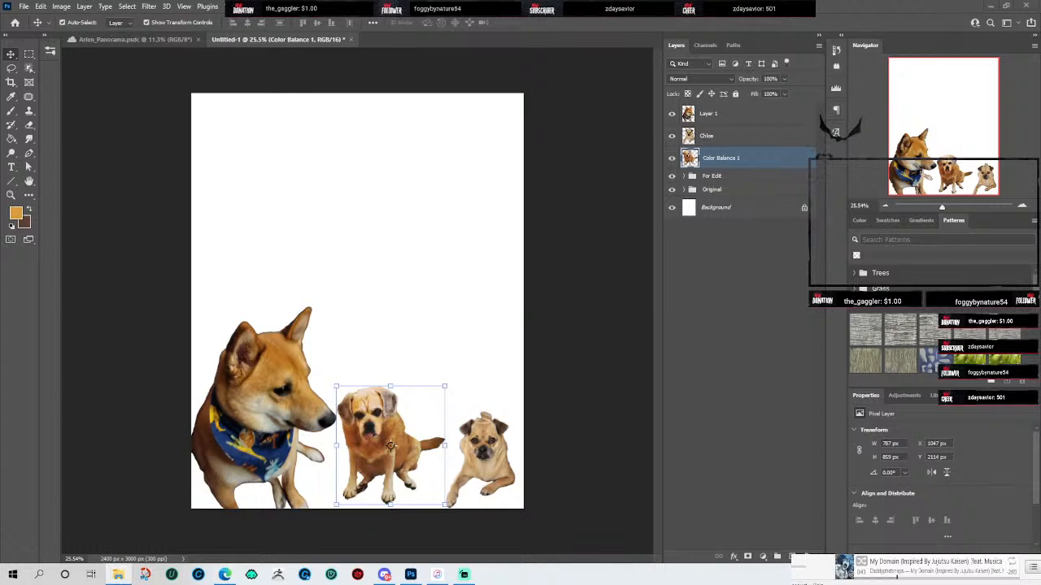
Step: Place the tree sculpture photo in the document and stretch it to 80% width so it fills the 2400 x 3000 px canvas
mouse_move(351, 232)
mouse_down()
mouse_move(302, 205)
mouse_move(339, 235)
mouse_up()
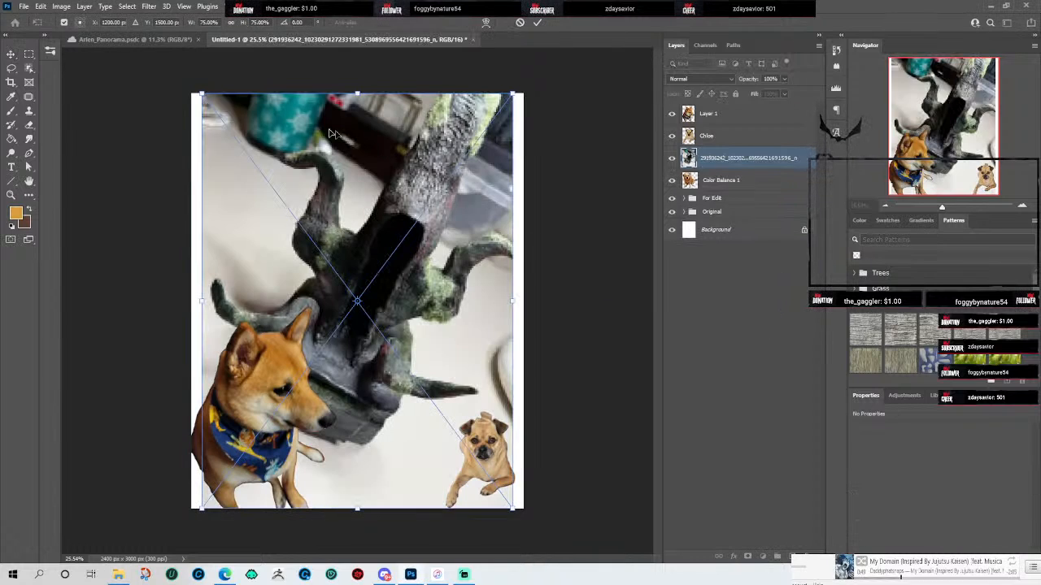
drag(198, 301, 188, 301)
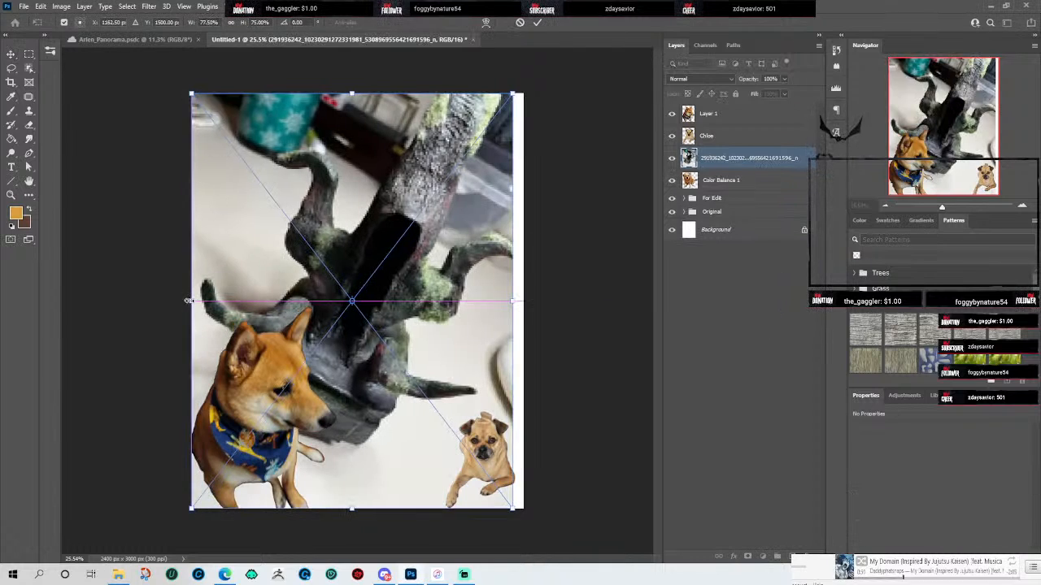
drag(512, 301, 525, 301)
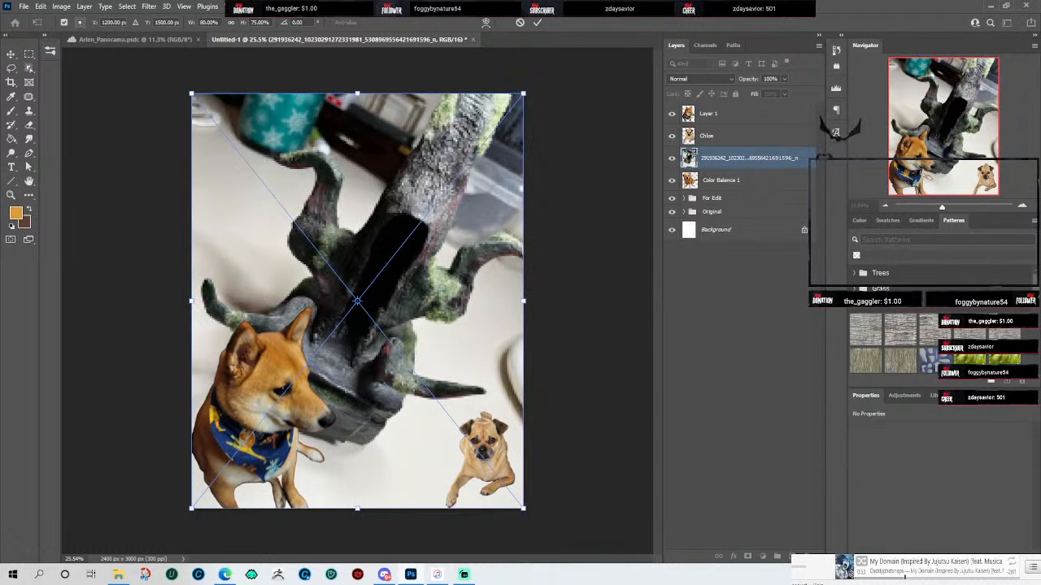
click(536, 22)
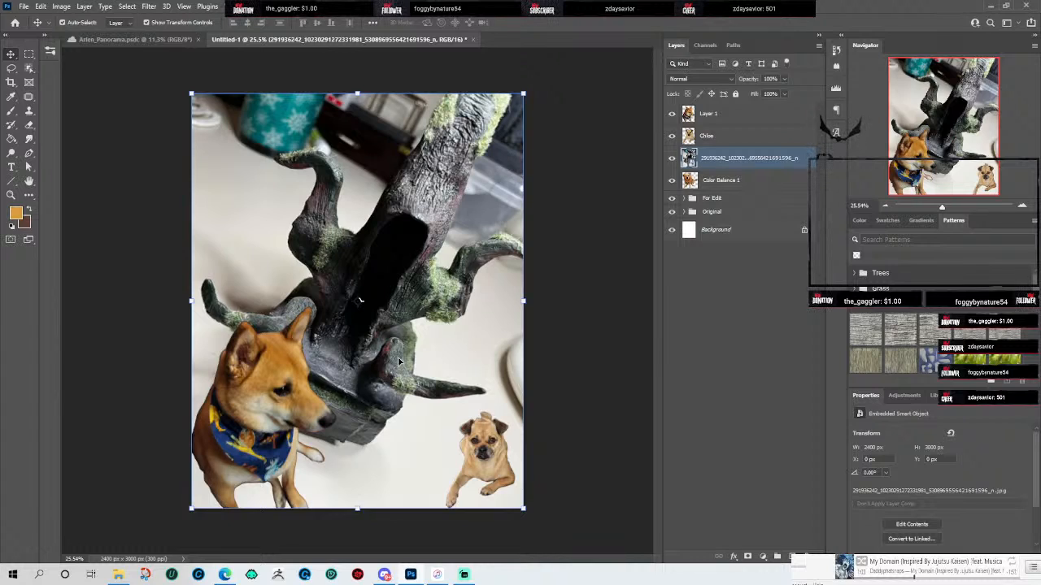
Step: Rasterize the placed tree photo layer and move it into the Original group
right_click(710, 158)
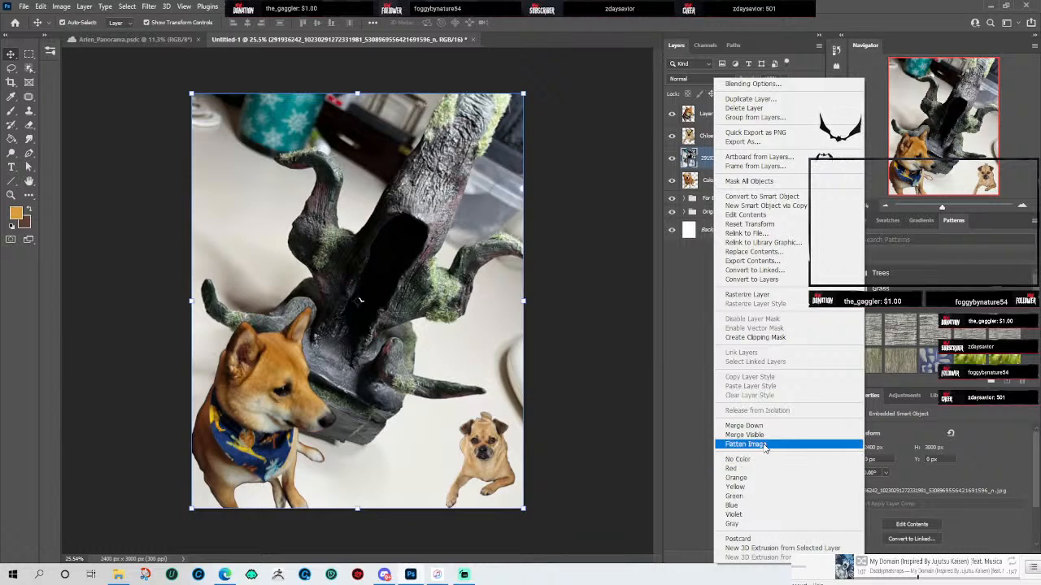
click(777, 296)
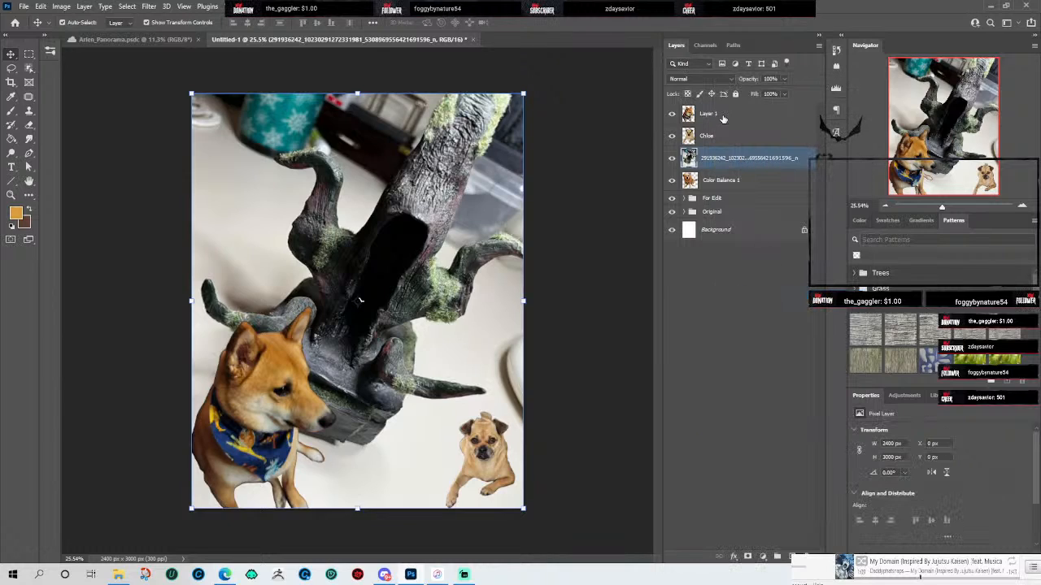
drag(729, 161, 727, 214)
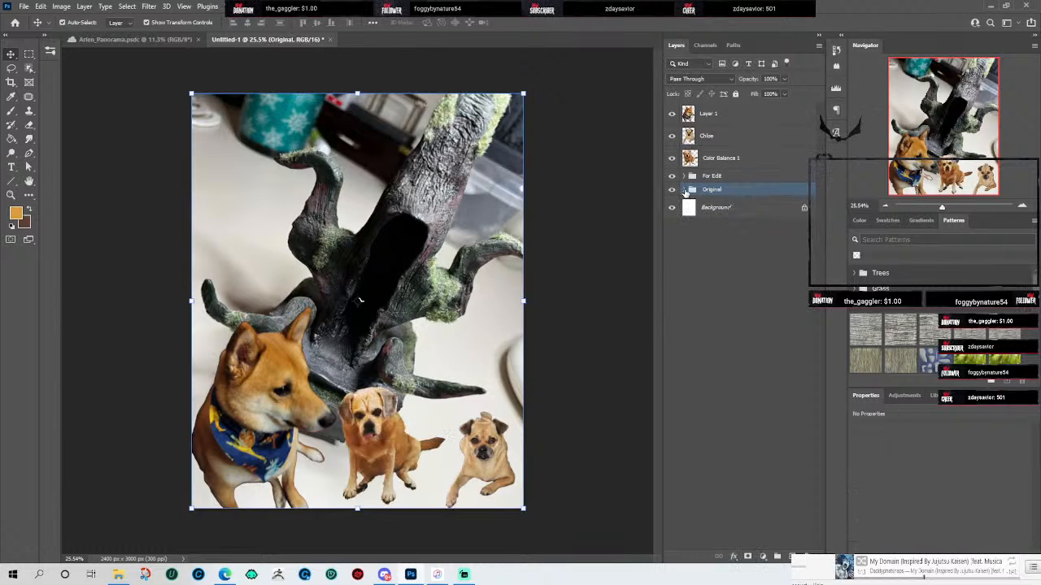
Step: Duplicate the tree photo layer in the Original group and move the copy into the For Edit group
click(685, 189)
right_click(730, 210)
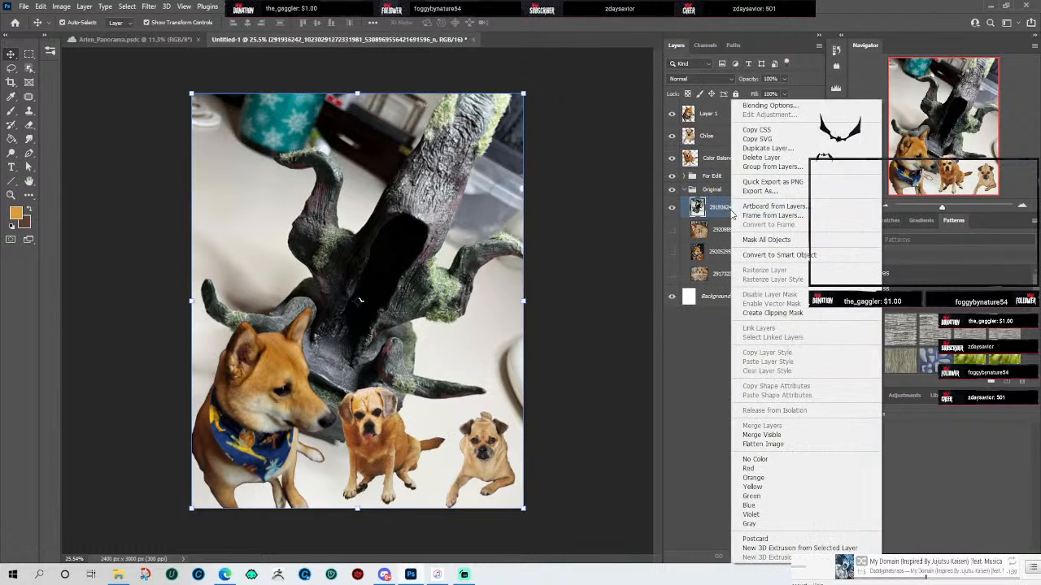
click(771, 148)
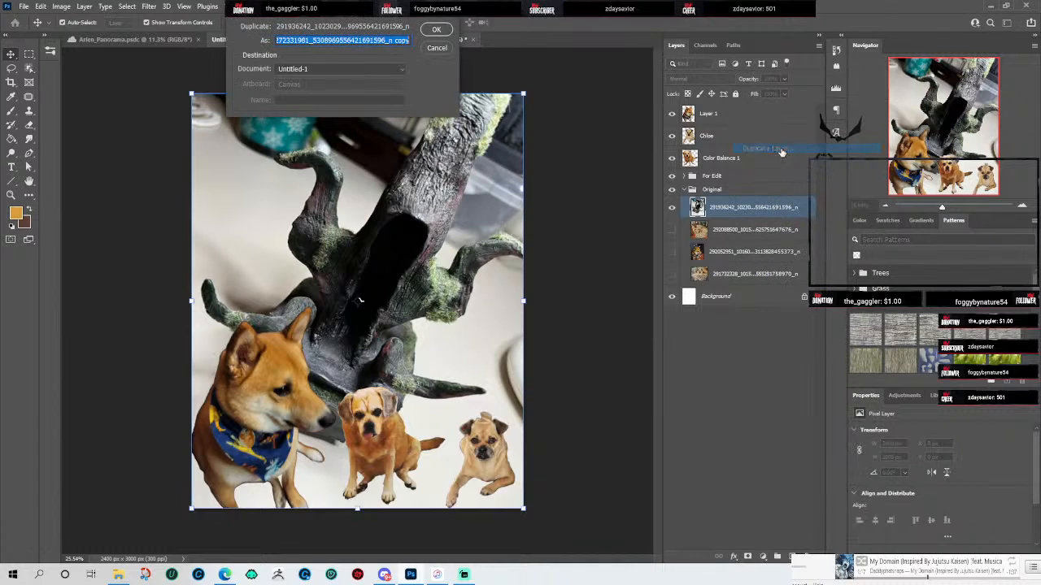
click(437, 28)
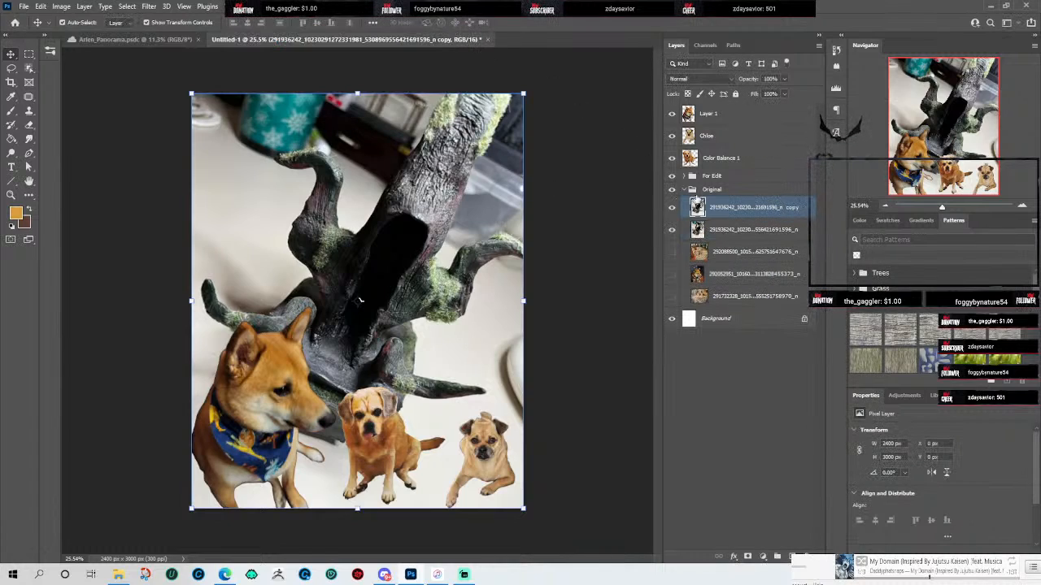
drag(757, 209, 713, 178)
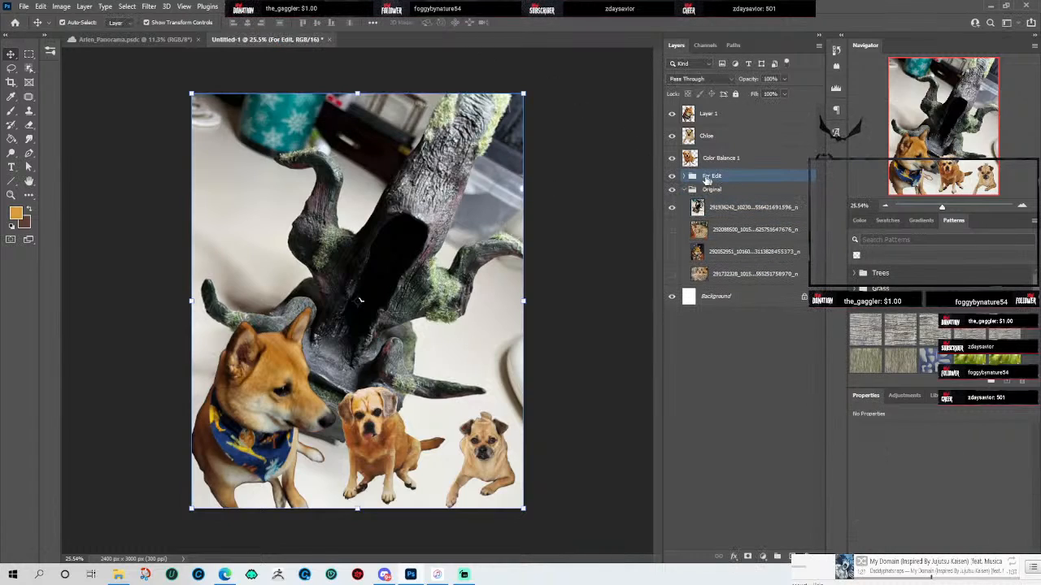
click(689, 177)
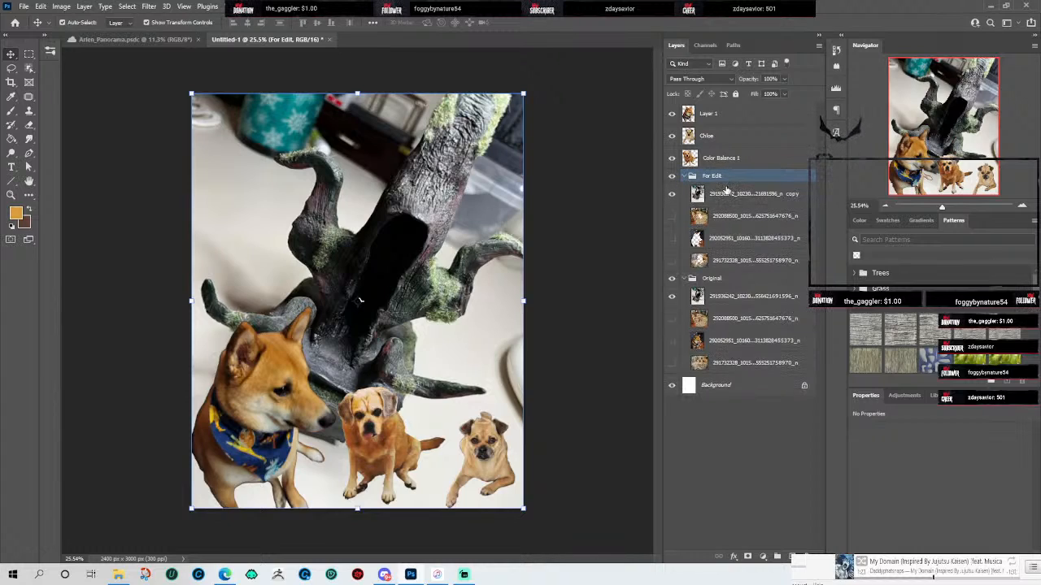
Step: Hide the Color Balance 1, Chloe and Layer 1 dog layers, with the tree photo copy selected
click(736, 195)
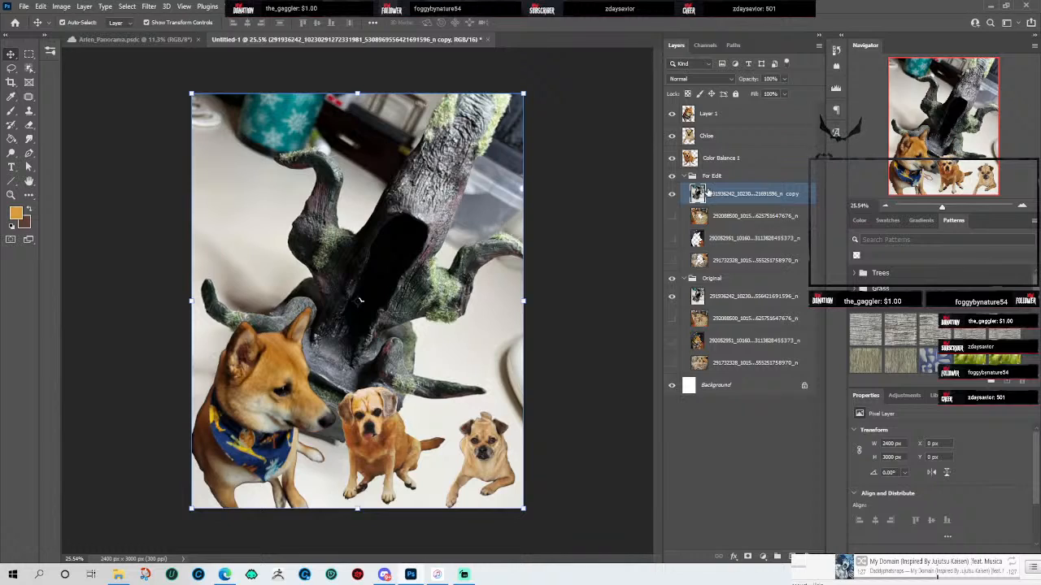
click(672, 157)
click(672, 135)
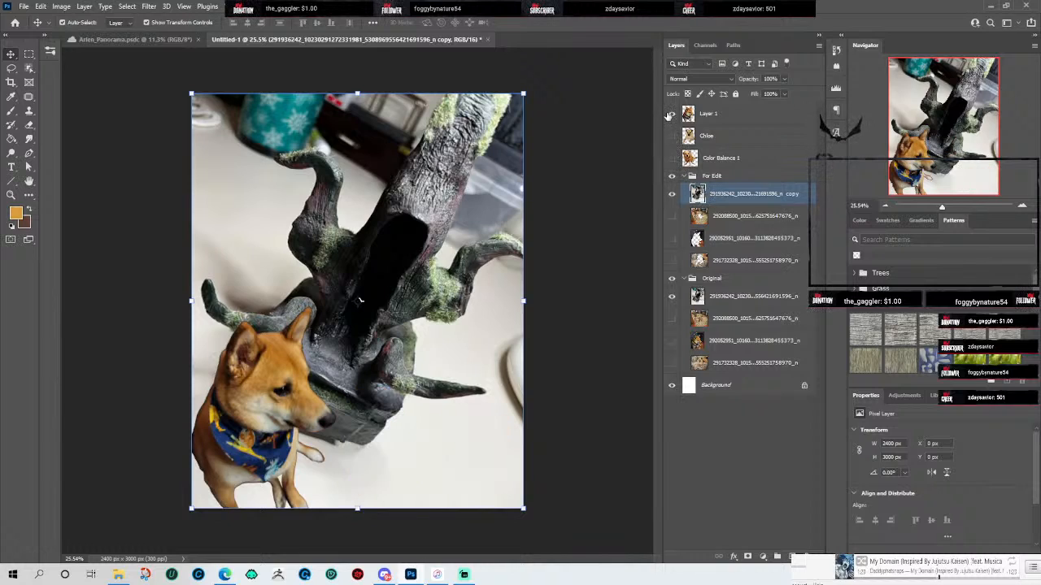
click(671, 114)
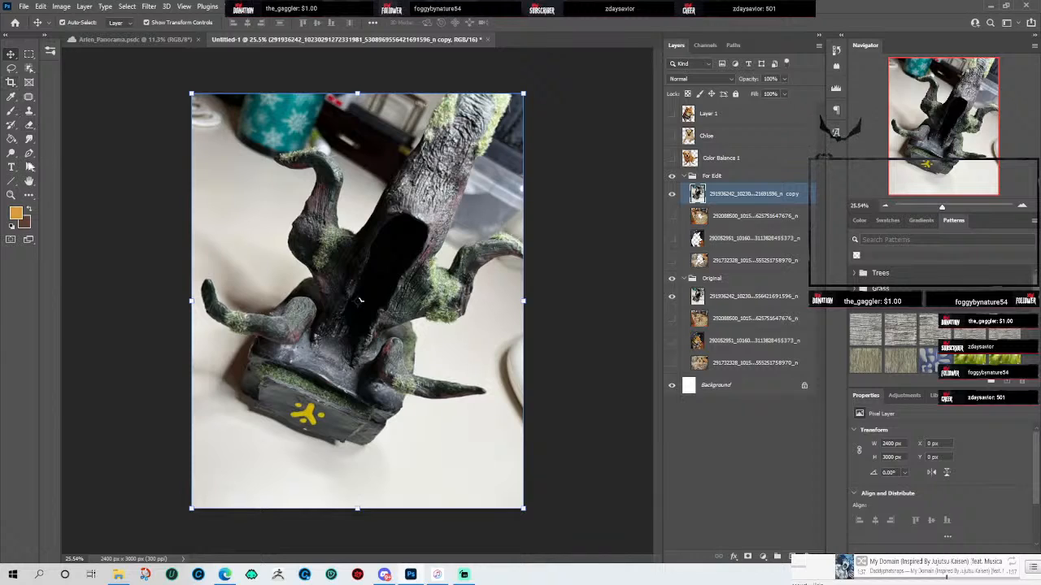
Step: Duplicate the tree photo copy within the For Edit group, keeping the default name
right_click(758, 197)
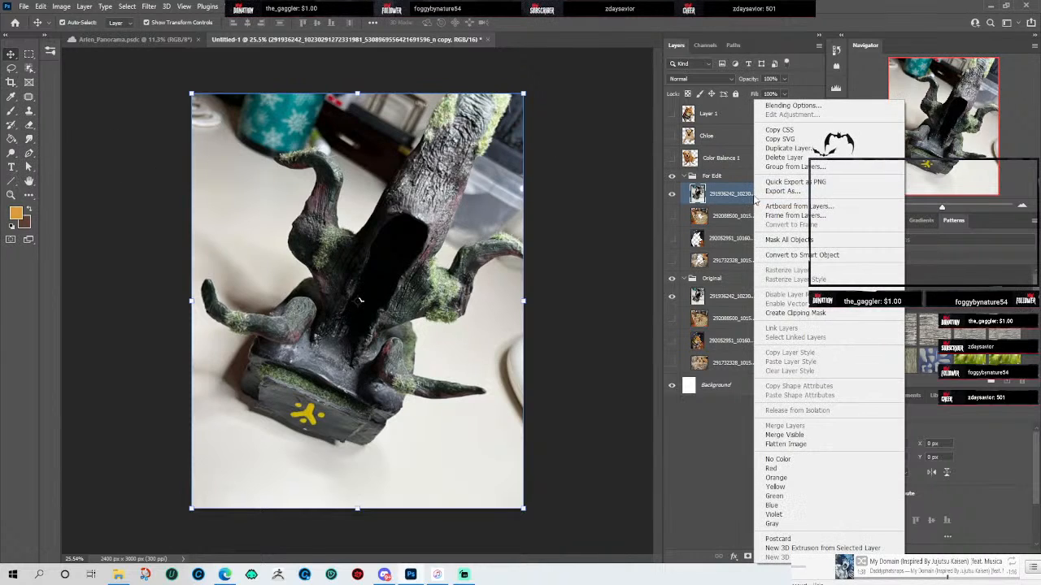
click(782, 149)
click(446, 33)
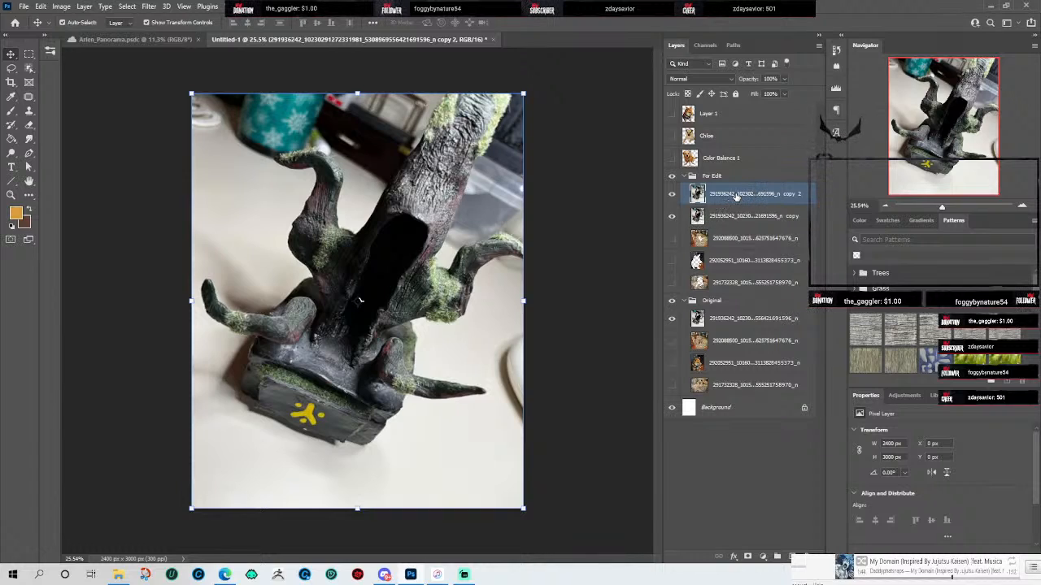
Step: Select the whole tree sculpture on the second photo copy with the Object Selection tool and check the selection's edges
click(29, 68)
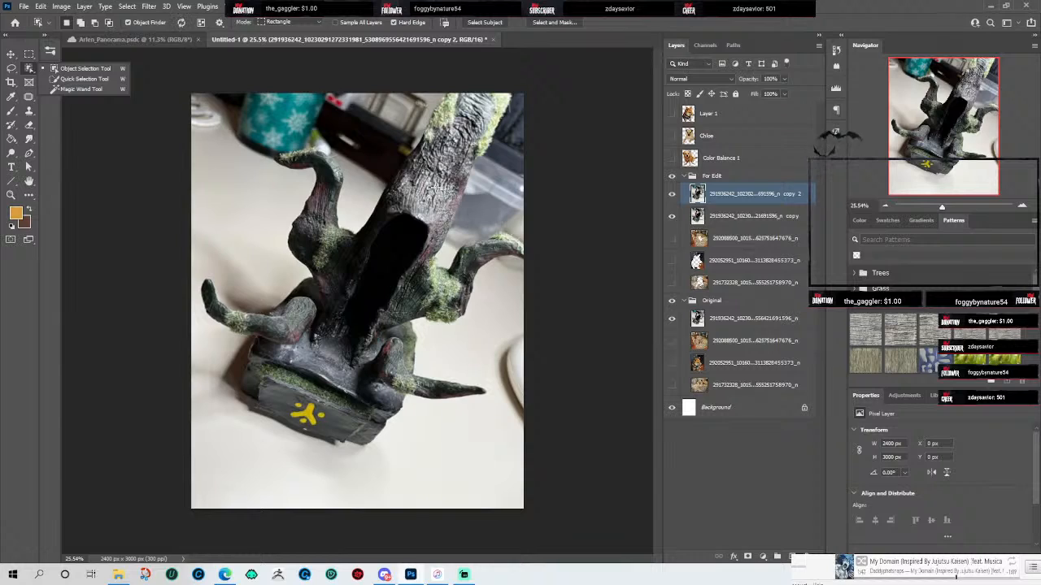
click(436, 187)
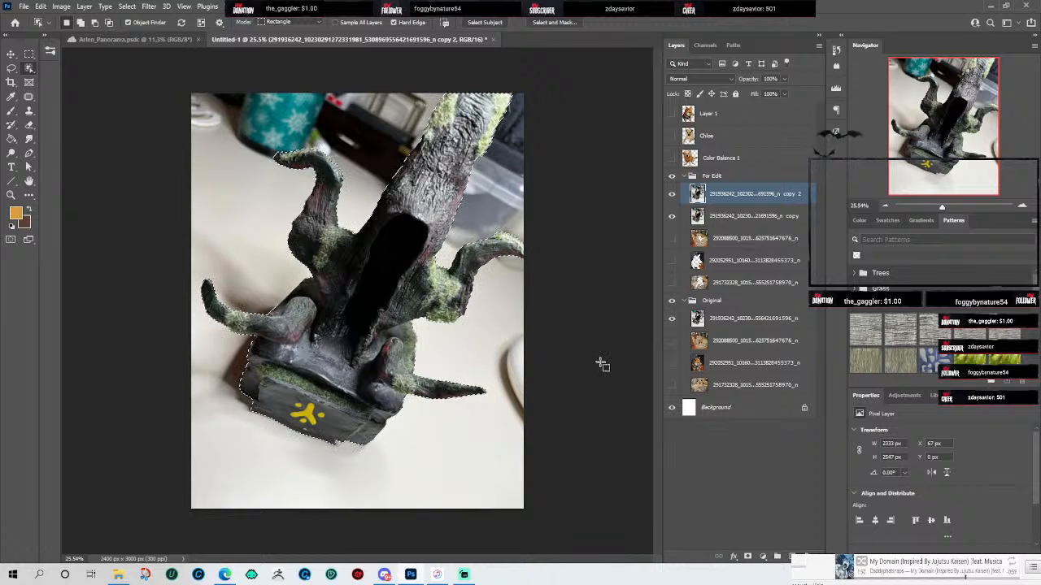
scroll(447, 183, up, 5)
drag(527, 145, 506, 180)
drag(229, 337, 309, 256)
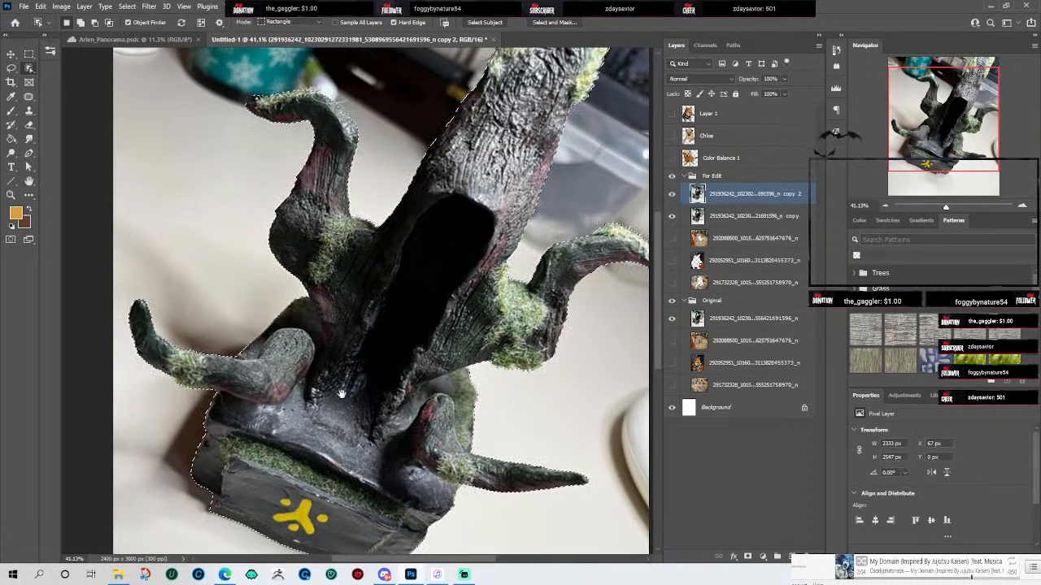
drag(502, 442, 448, 349)
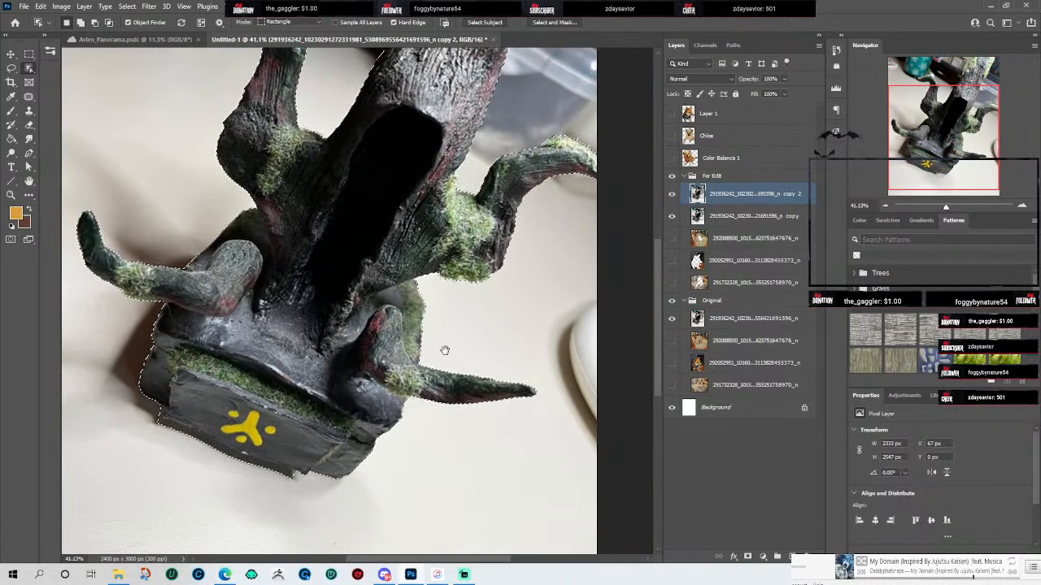
drag(510, 339, 436, 342)
scroll(481, 418, down, 2)
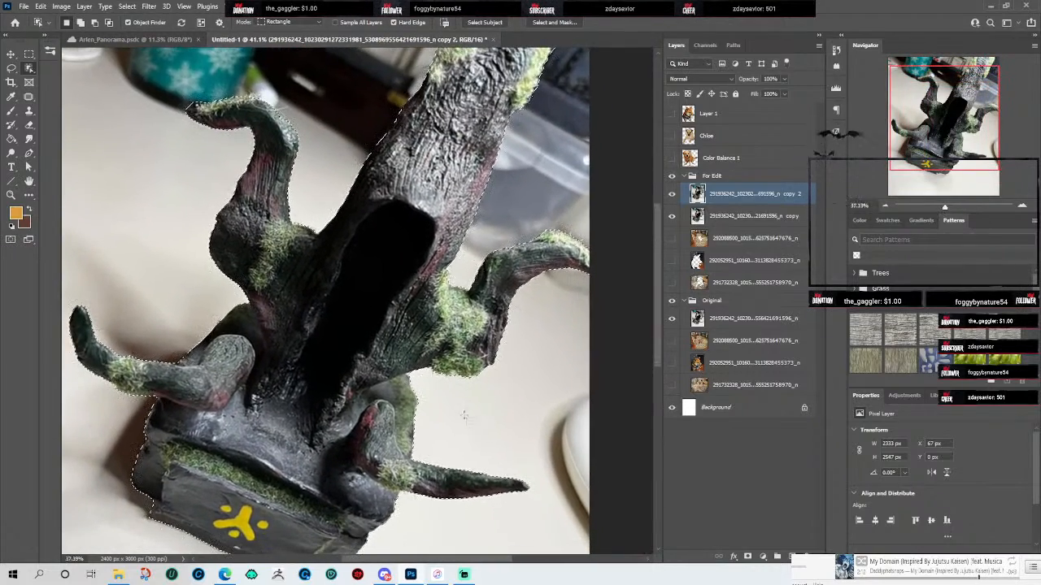
scroll(450, 375, down, 2)
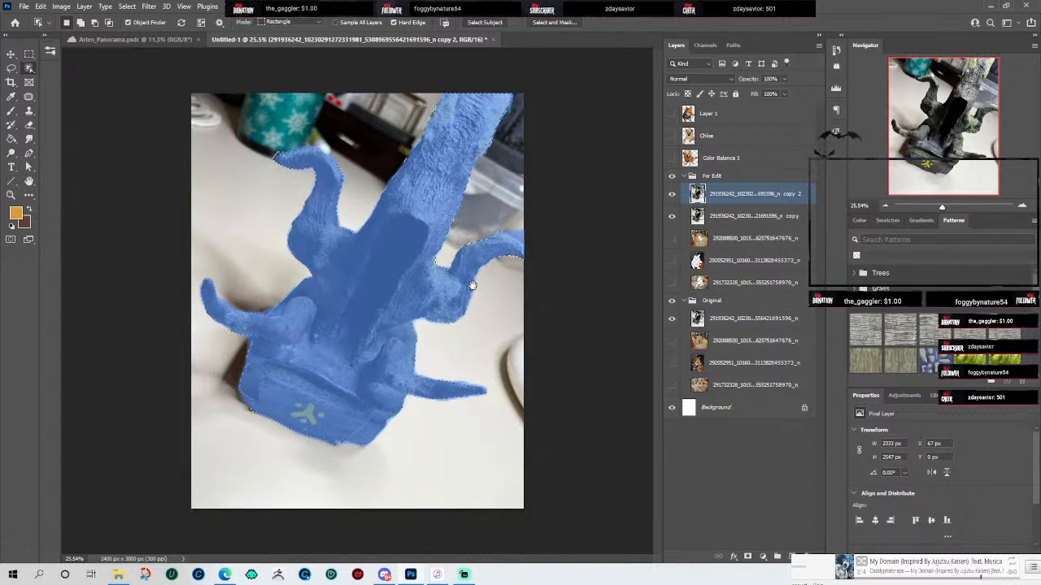
Step: Cut the selected tree sculpture out of the second photo copy and hide all the tree photo layers
click(11, 54)
key(ctrl+d)
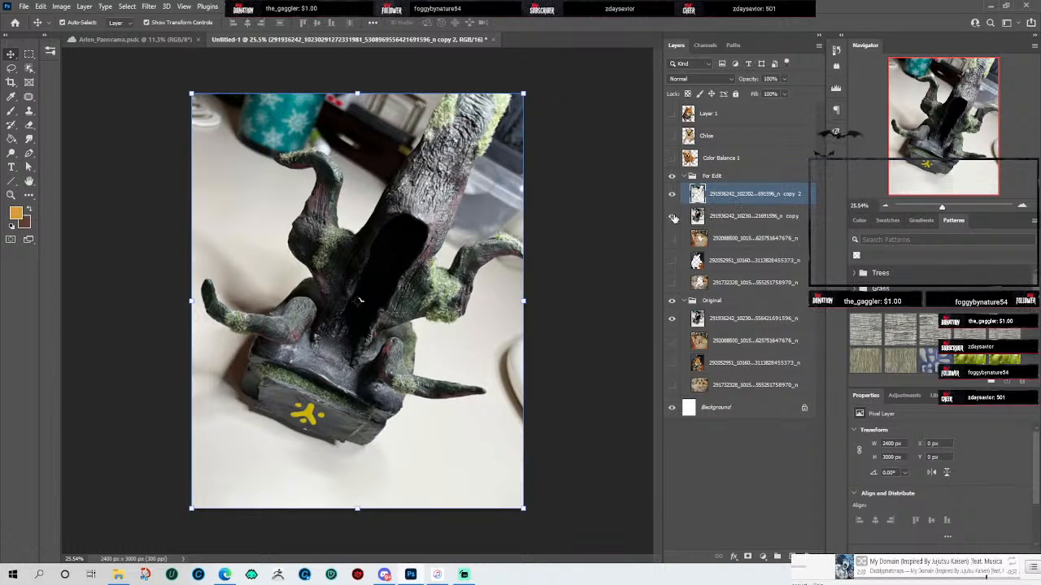
click(671, 318)
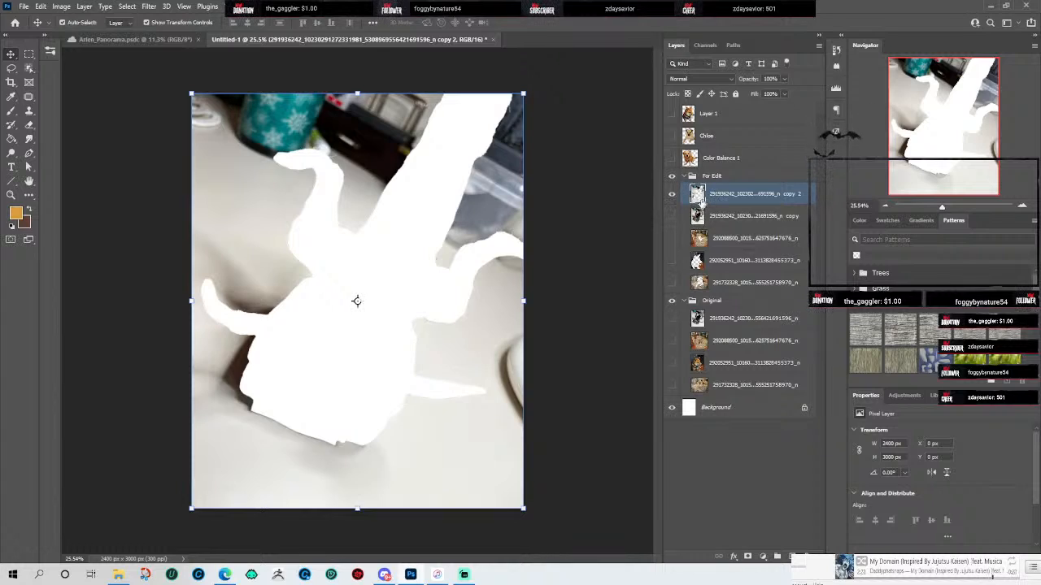
click(673, 194)
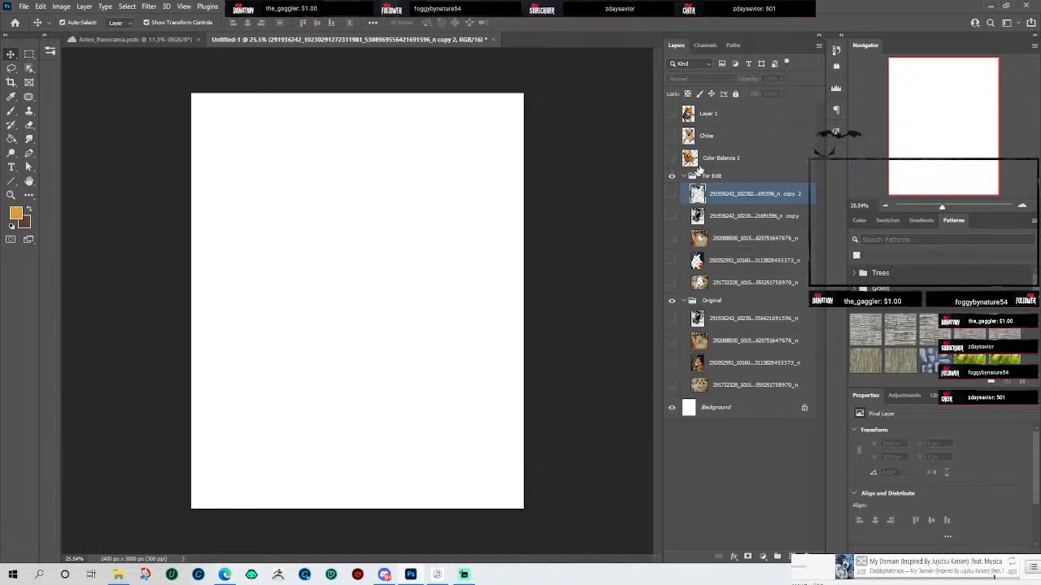
Step: Create a new layer above Layer 1 and paste the cut-out tree sculpture onto it
click(779, 117)
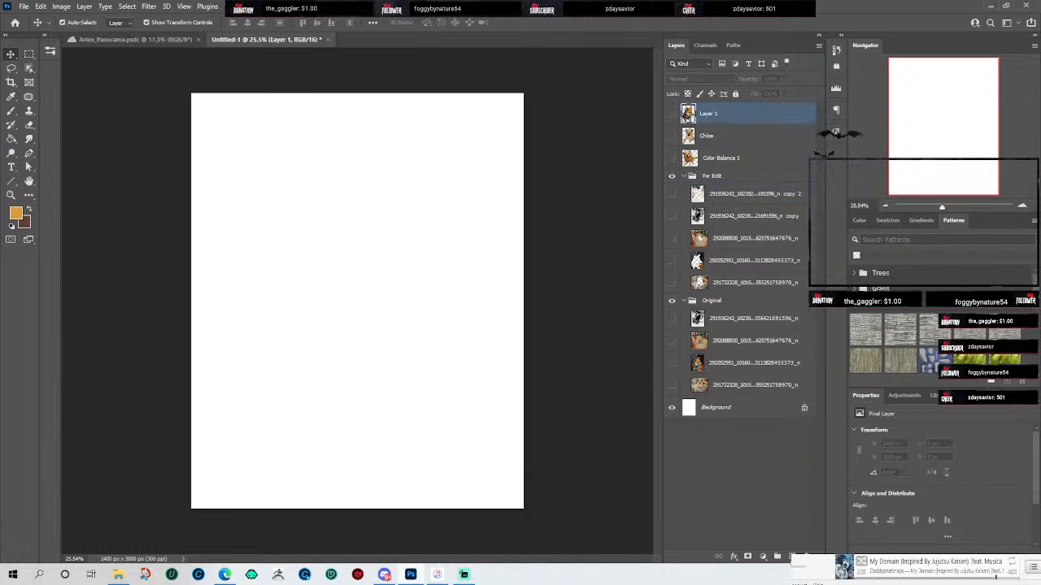
click(789, 557)
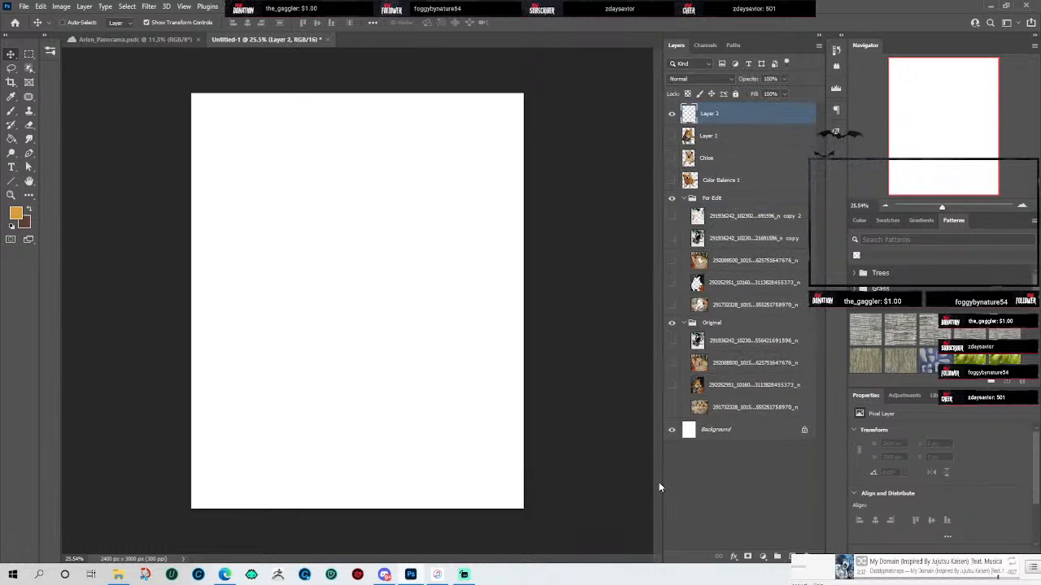
key(ctrl+v)
Step: Rename the Color Balance 1 layer as Gigi
double_click(723, 180)
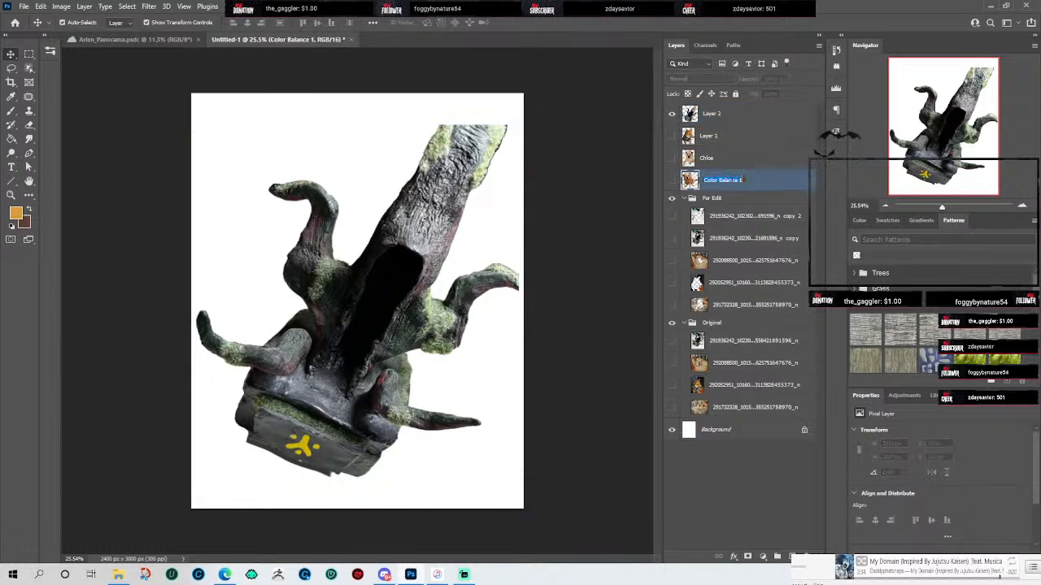
text(Gigi)
key(Return)
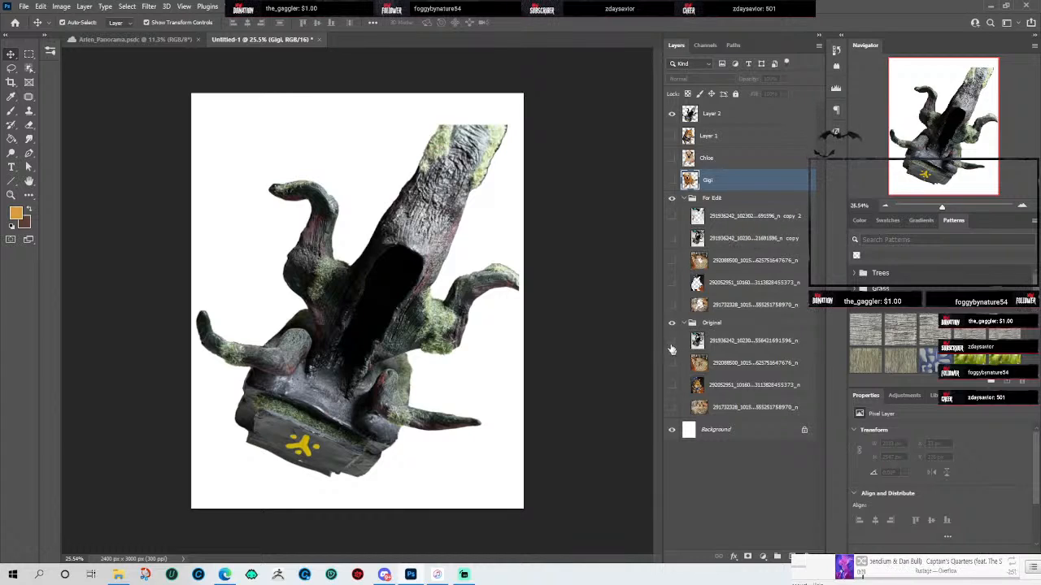
Step: Show the intact tree photo copy in the For Edit group and move the cut-out second copy below it
click(672, 239)
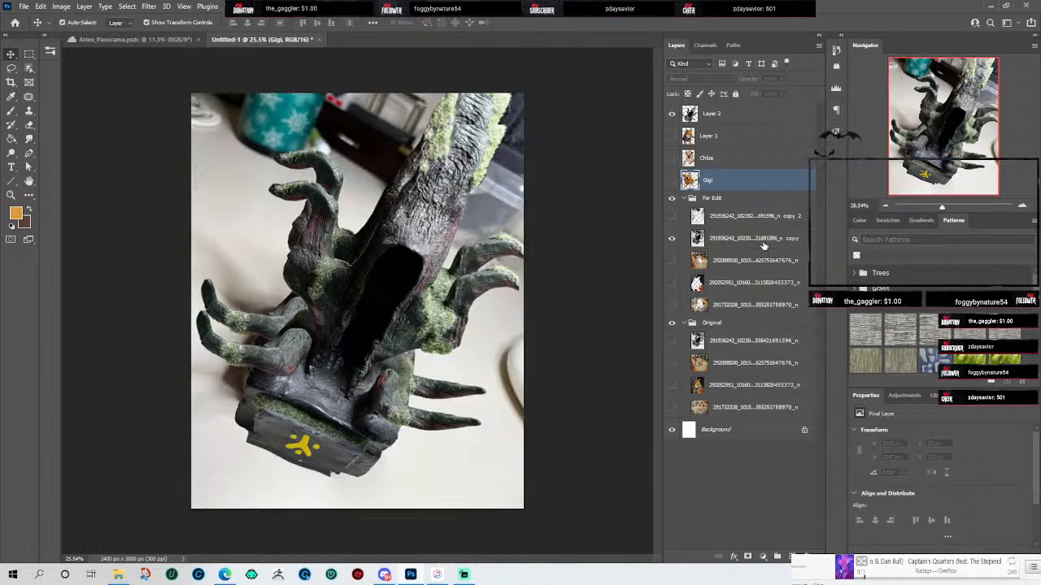
drag(743, 218, 744, 246)
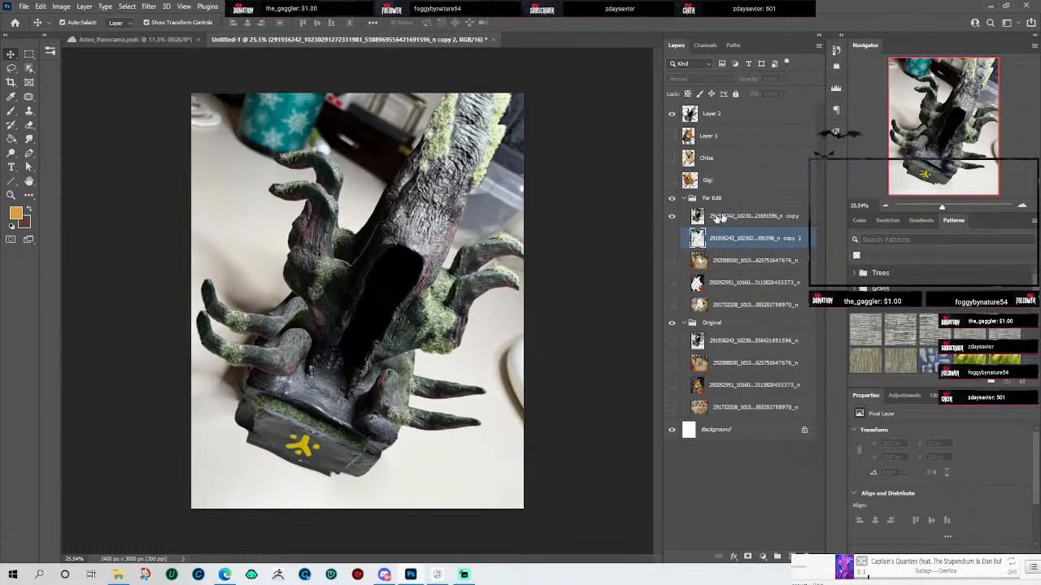
Step: Rename the intact tree photo copy as Setting and move it out of the For Edit group, directly above it
click(743, 218)
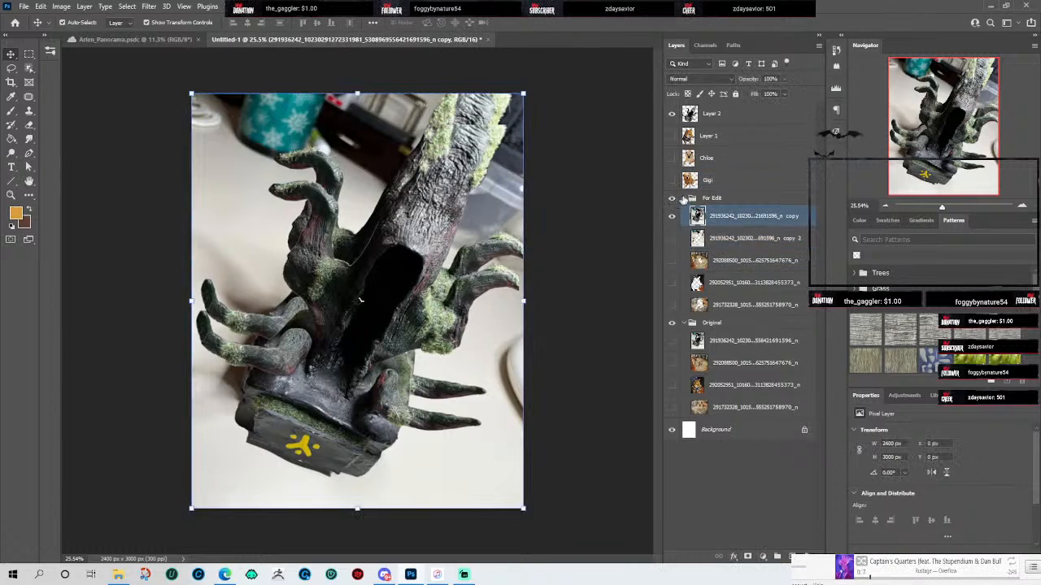
click(683, 198)
click(683, 199)
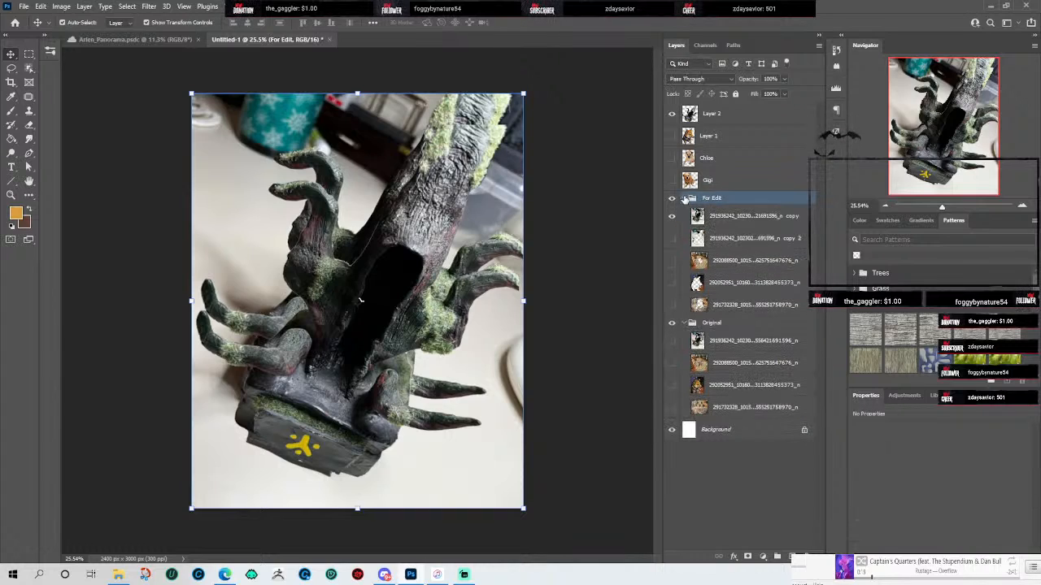
double_click(737, 216)
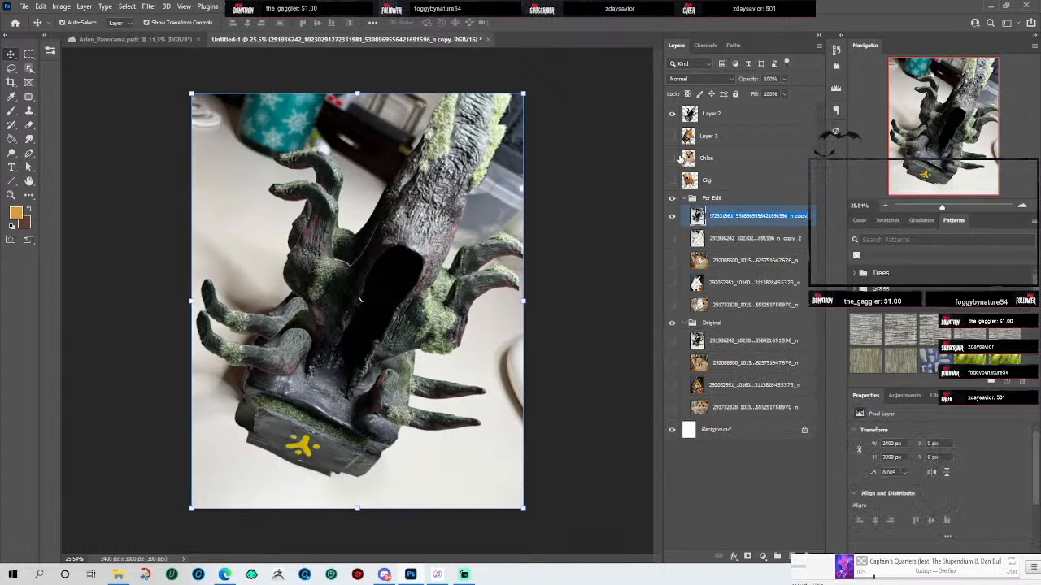
text(Setting)
key(Return)
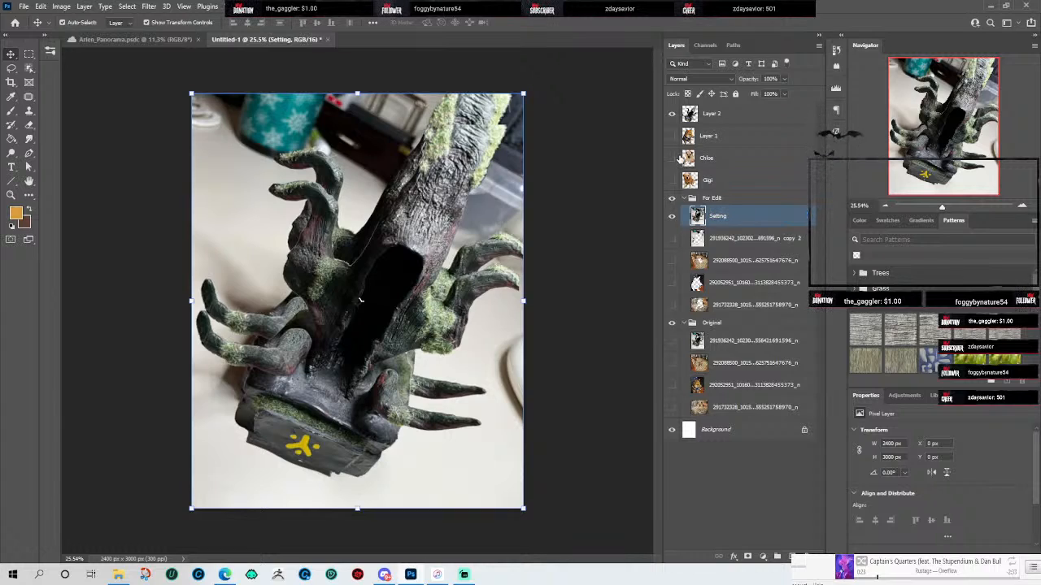
drag(749, 210, 748, 194)
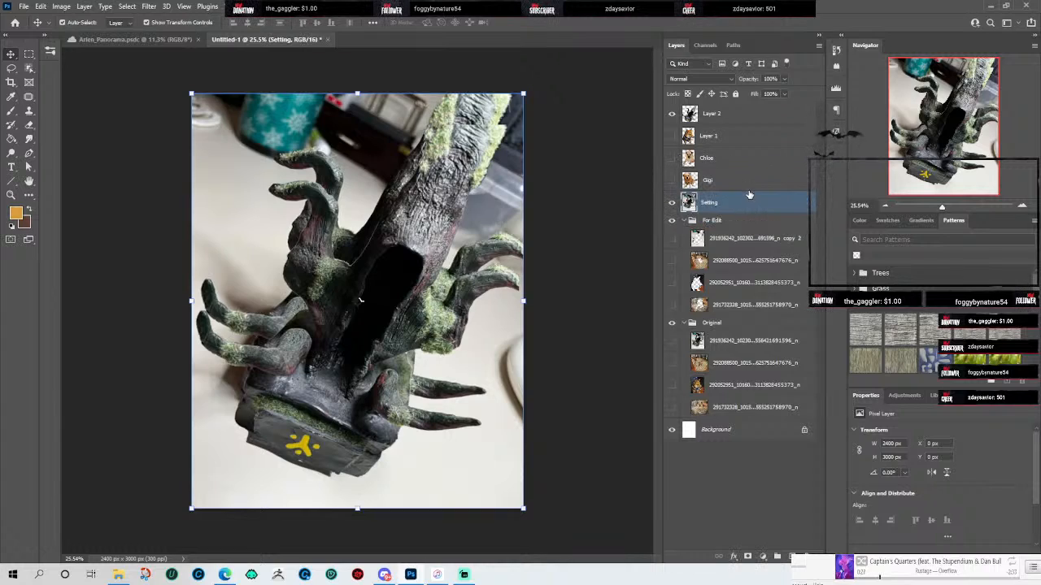
Step: Rename Layer 2, the cut-out tree sculpture, as The Tree Thing
click(712, 114)
double_click(712, 114)
text(The Tree Thing)
key(Return)
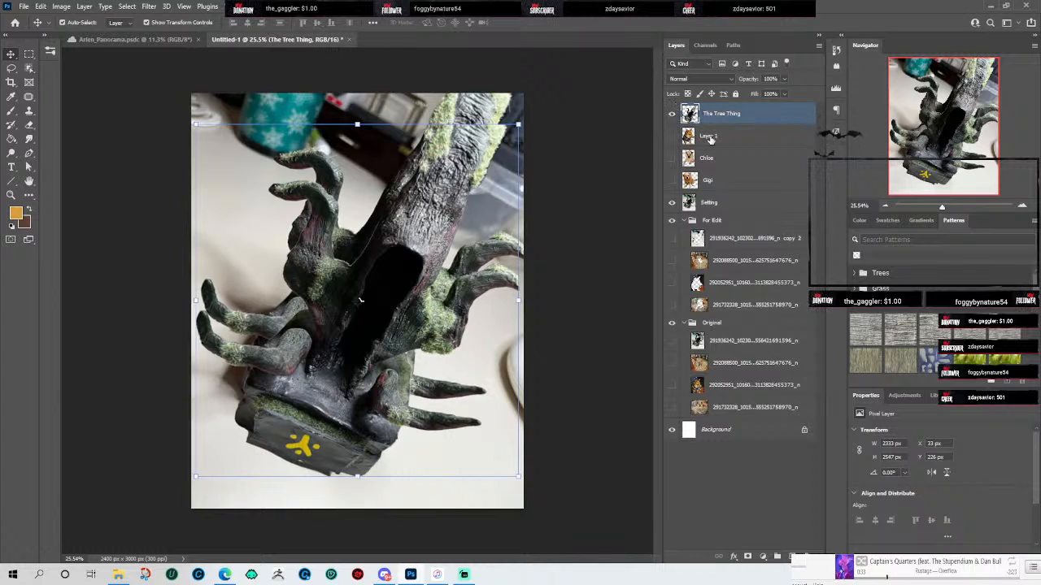
Step: Rename Layer 1, the dog with the bandana, with its owner's name followed by Doggo
click(710, 139)
double_click(716, 145)
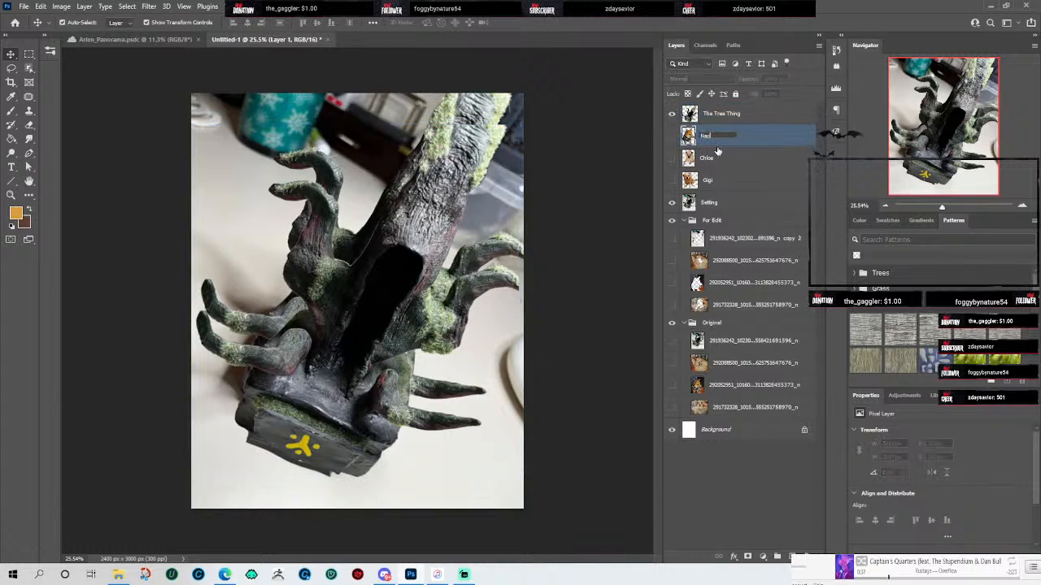
text(Naduni's Doggo)
key(Return)
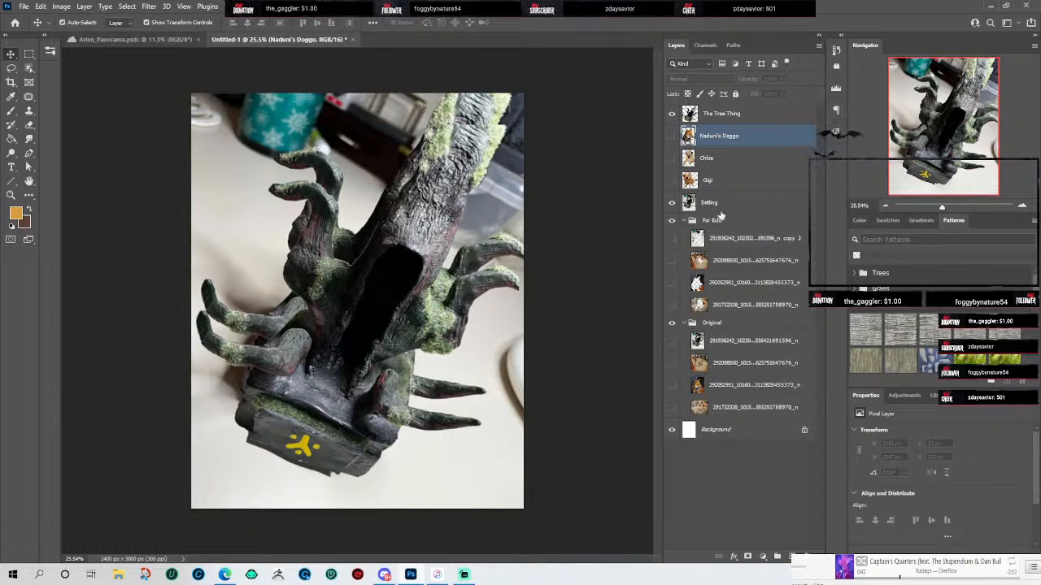
Step: Move the cut-out tree to X 67 px, Y 0 px so it lines up with the tree in the Setting photo
click(710, 202)
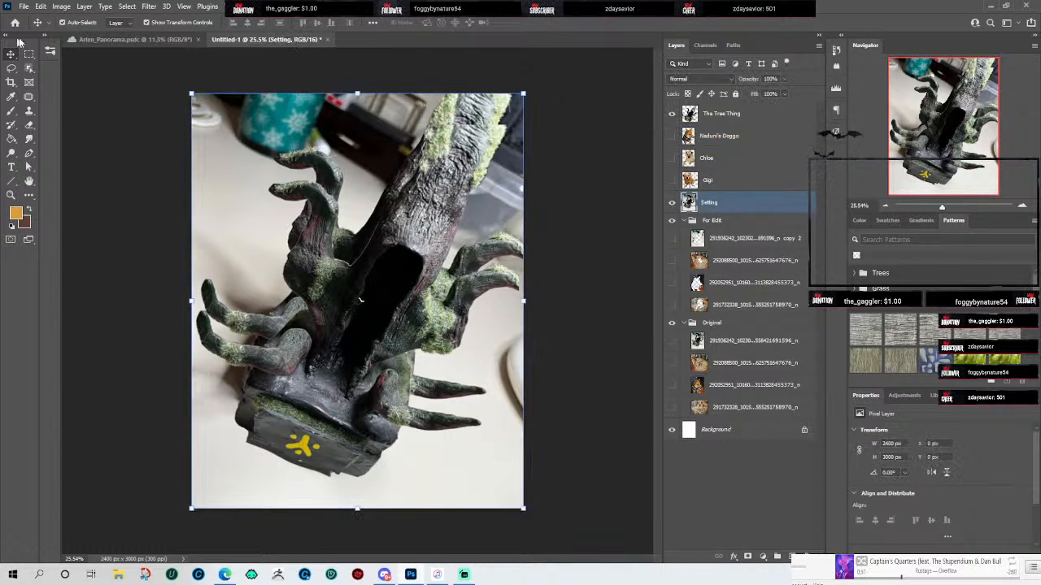
drag(423, 213, 429, 185)
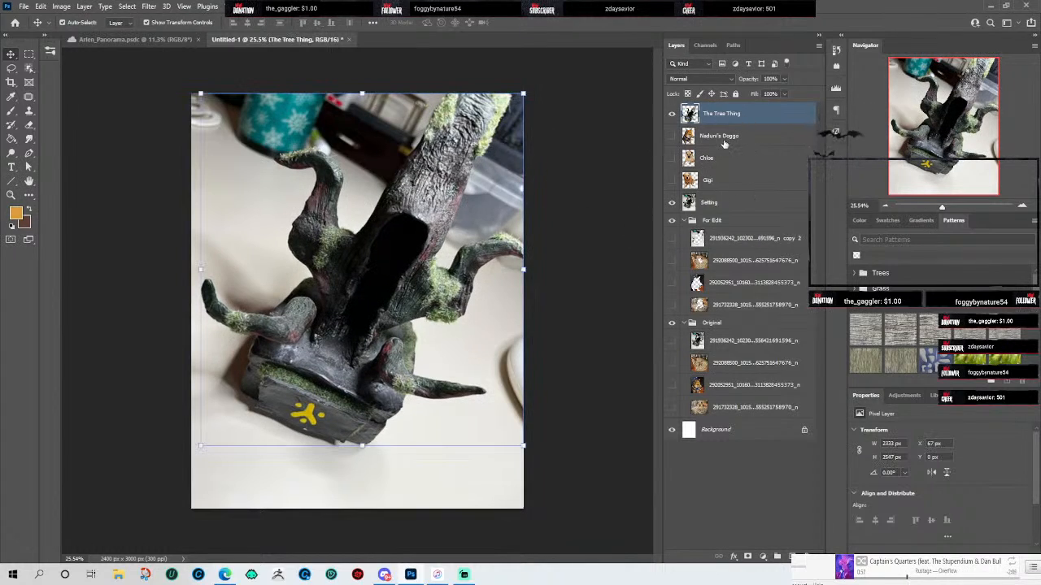
mouse_move(439, 169)
mouse_down()
mouse_move(437, 181)
mouse_move(439, 169)
mouse_up()
Step: Compare The Tree Thing with the Setting photo around the trunk and hollow by repeatedly toggling the cut-out's visibility
click(672, 115)
click(672, 116)
click(671, 115)
click(672, 115)
click(672, 115)
click(672, 115)
click(672, 115)
click(671, 116)
scroll(383, 155, up, 12)
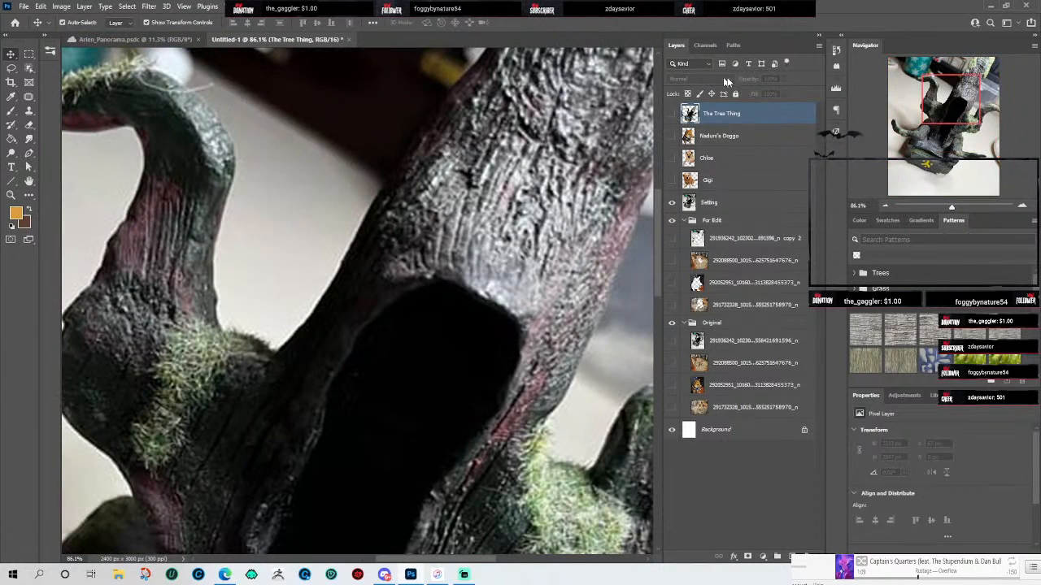
click(671, 115)
click(671, 115)
click(672, 114)
click(672, 114)
click(671, 115)
click(672, 115)
scroll(573, 144, down, 8)
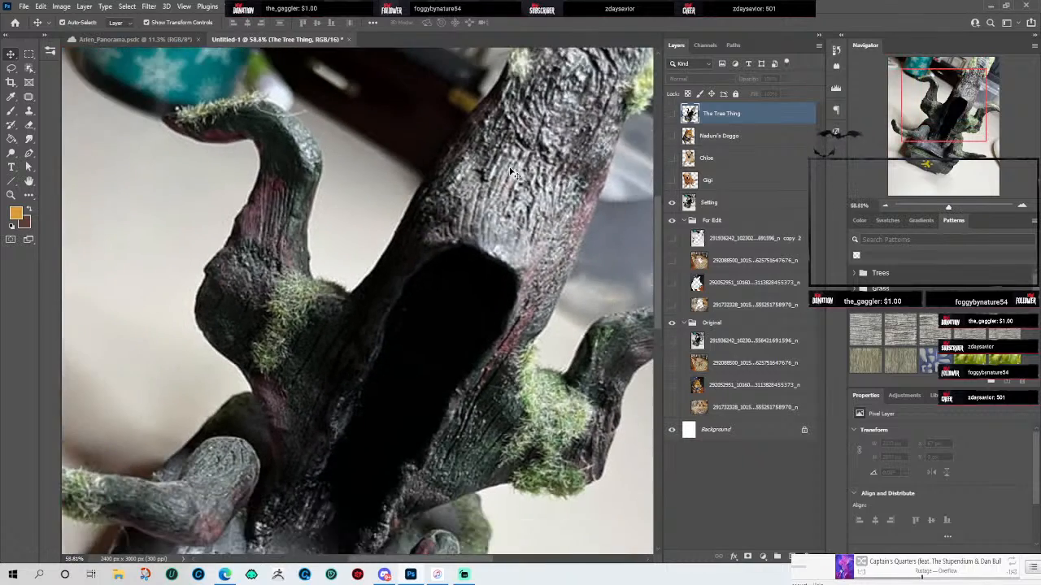
scroll(573, 145, down, 5)
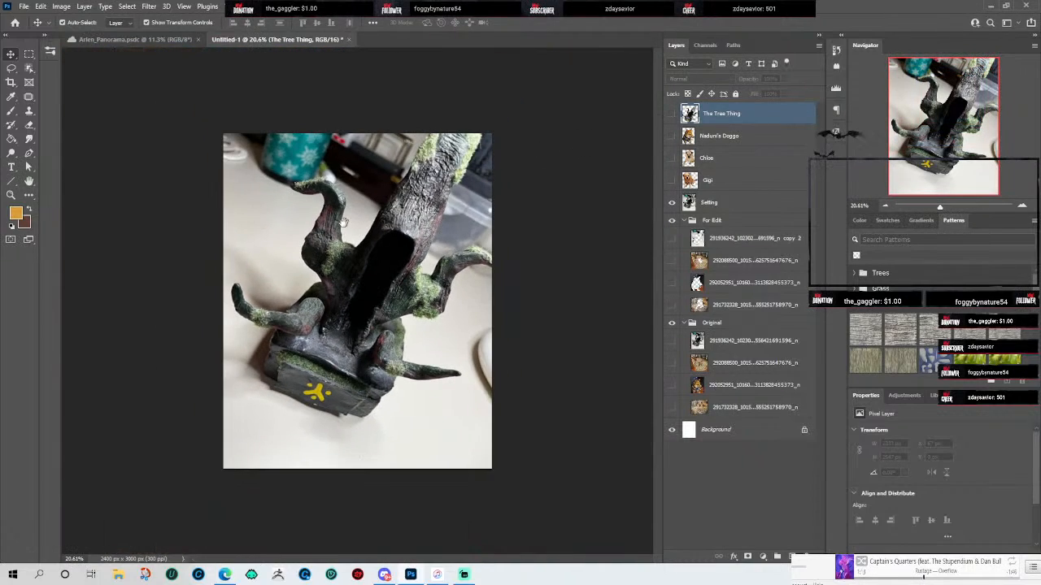
Step: Check the cut-out's alignment at the mossy trunk top and across the whole image by toggling The Tree Thing's visibility
scroll(453, 137, up, 5)
scroll(523, 116, up, 8)
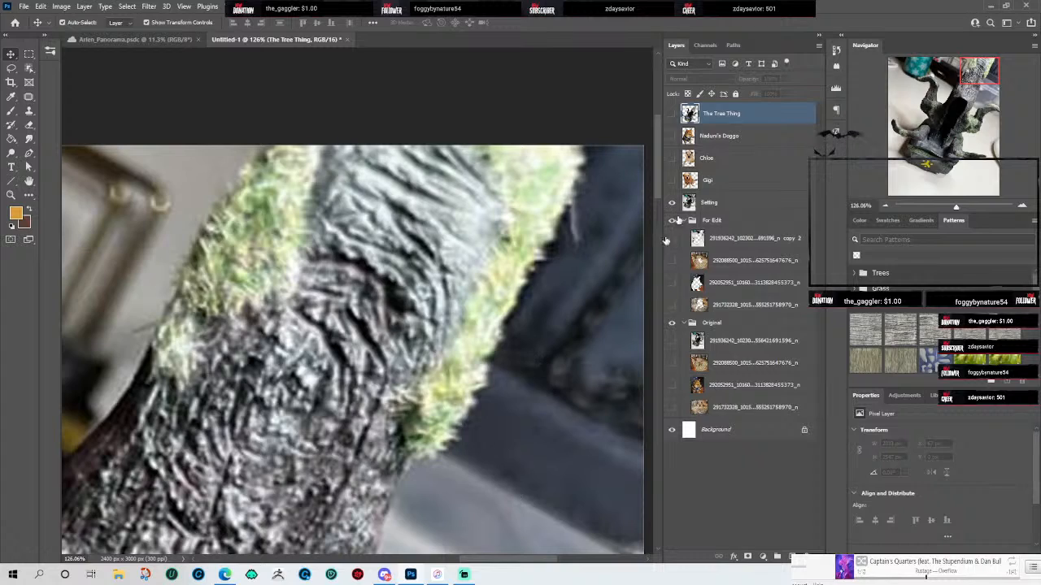
click(673, 114)
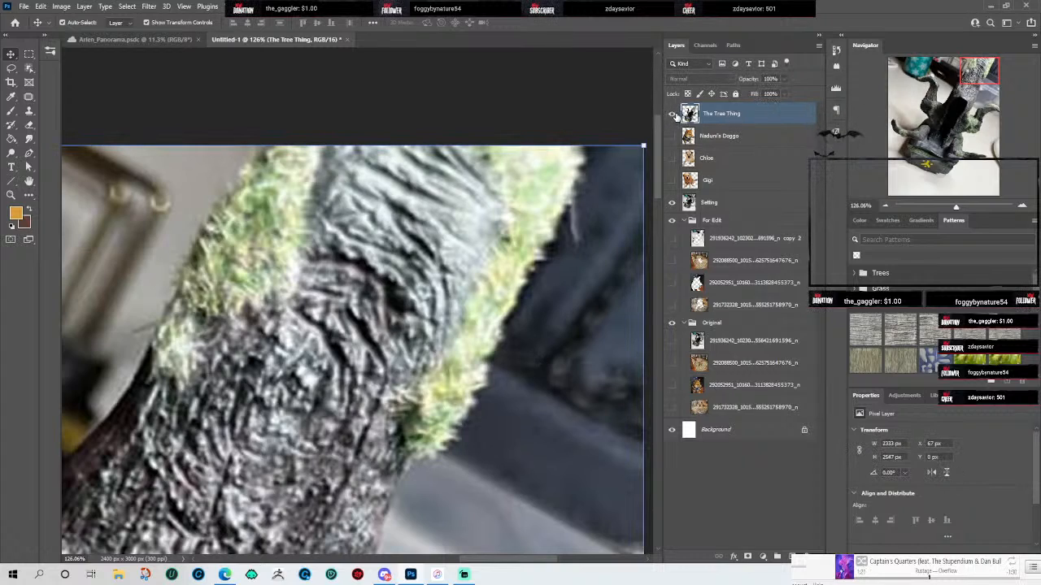
click(673, 115)
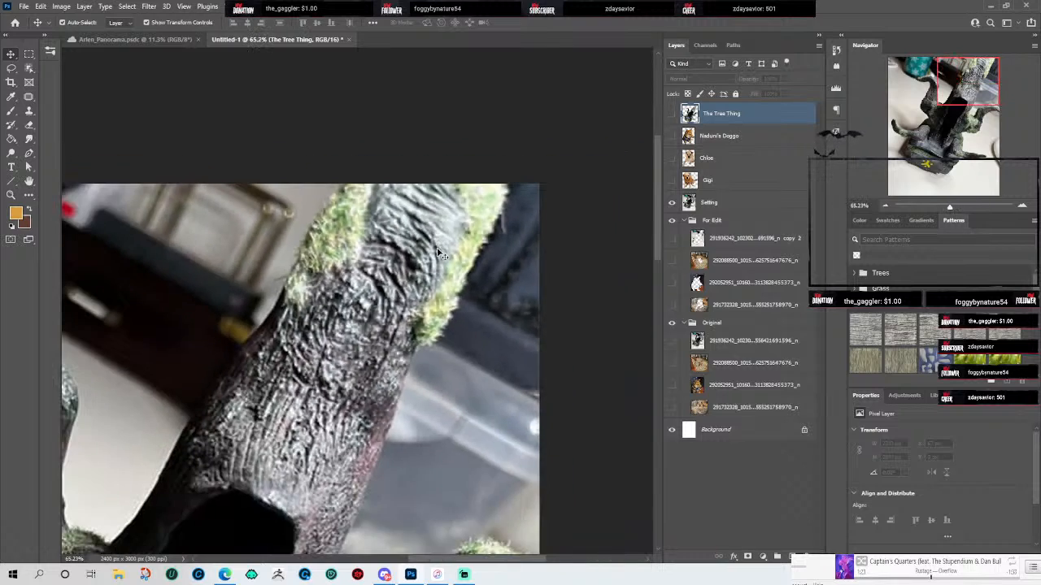
scroll(556, 313, down, 7)
click(673, 115)
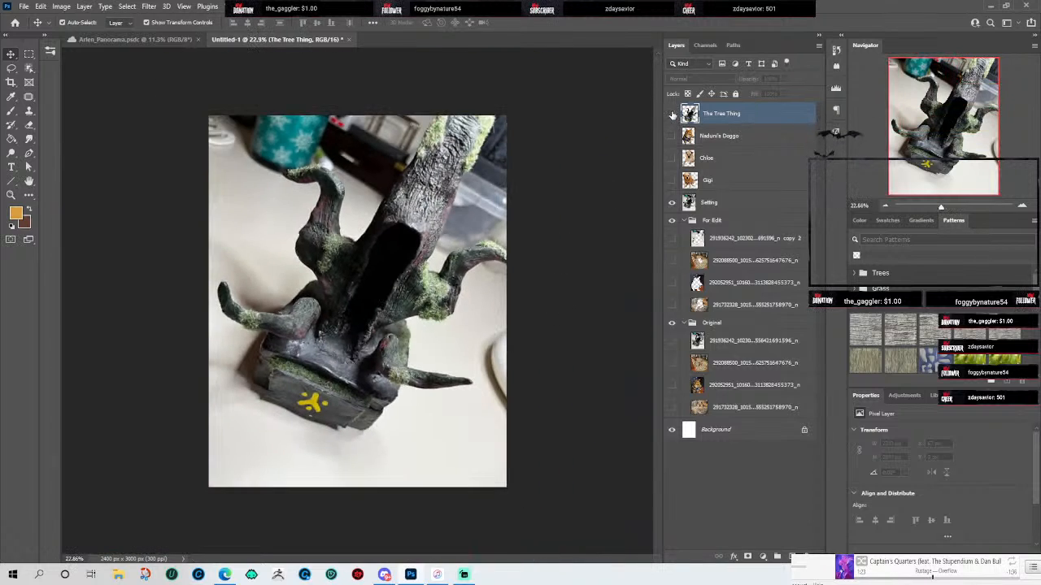
click(672, 115)
click(672, 115)
click(671, 115)
click(672, 115)
click(672, 115)
scroll(475, 241, up, 1)
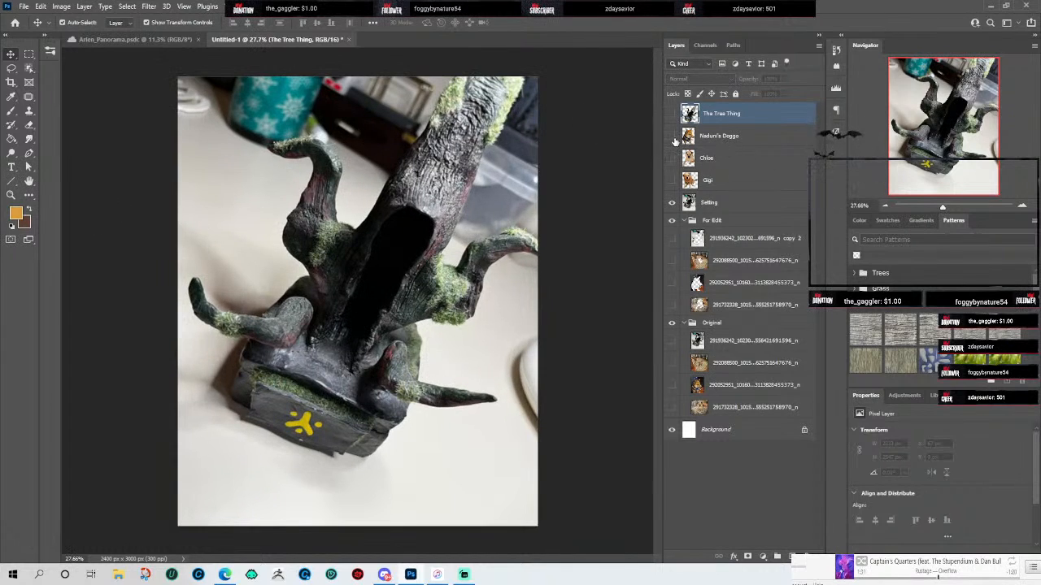
Step: Show the three cut-out dog layers, compare the composition with and without The Tree Thing, and leave that layer hidden
click(672, 136)
click(671, 158)
click(671, 179)
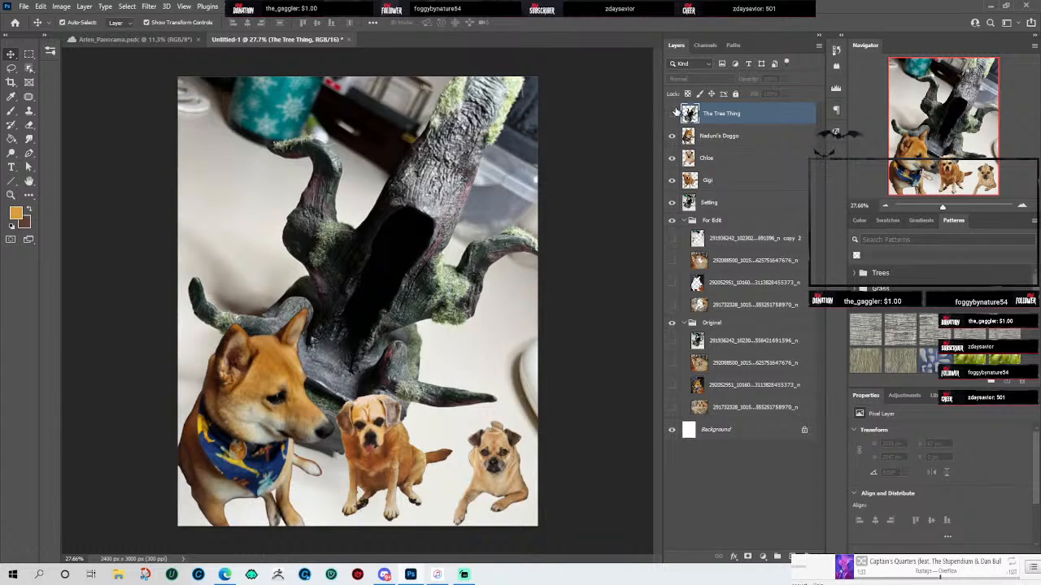
click(672, 115)
click(672, 114)
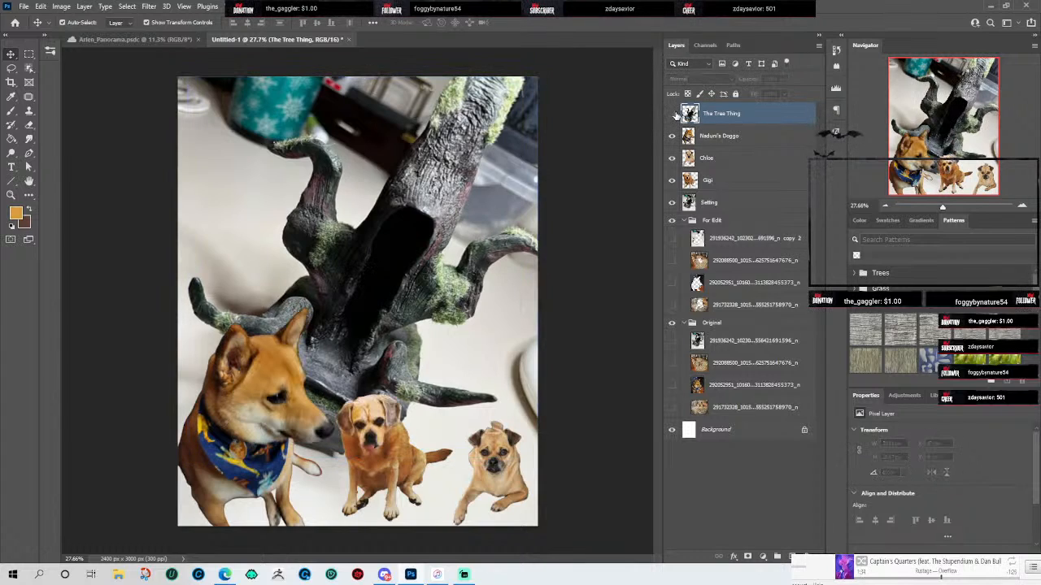
click(671, 114)
click(671, 115)
click(672, 115)
click(672, 115)
click(672, 116)
click(673, 116)
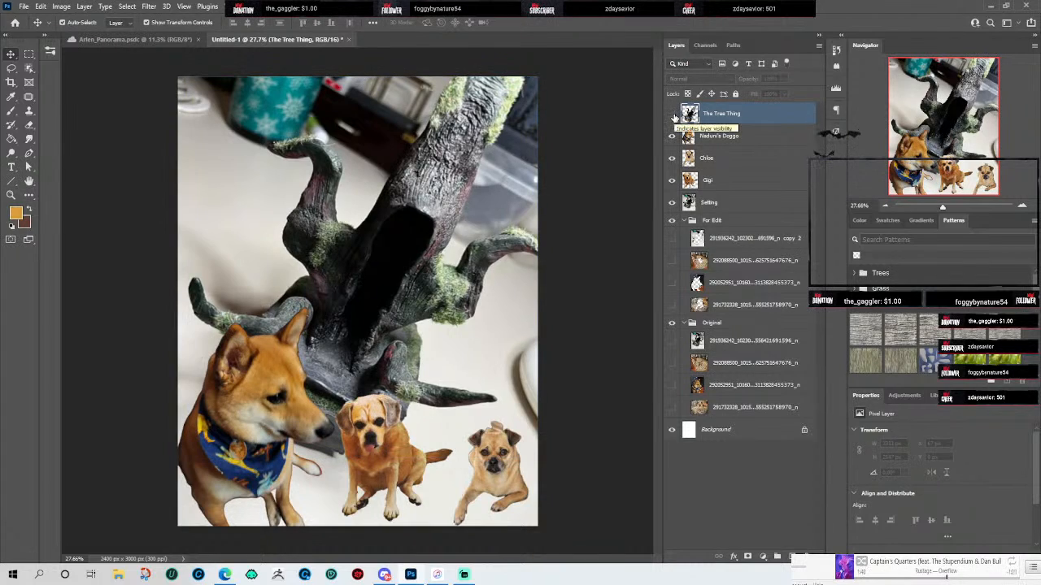
Step: Move the Chloe cut-out onto the tree's right mossy branch and scale it to about 87%
click(497, 473)
drag(502, 453, 461, 257)
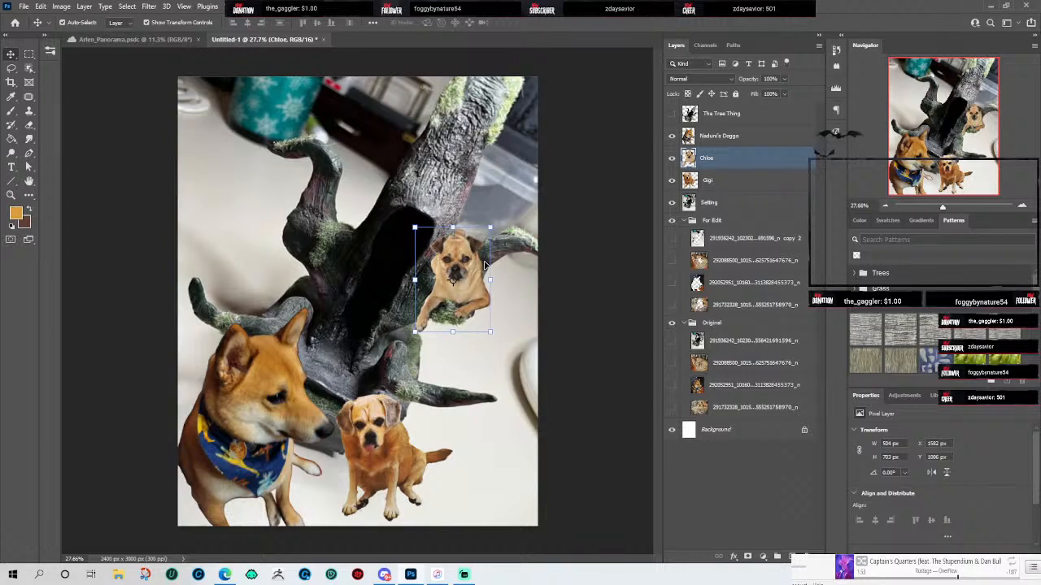
drag(461, 273, 461, 274)
drag(491, 228, 457, 259)
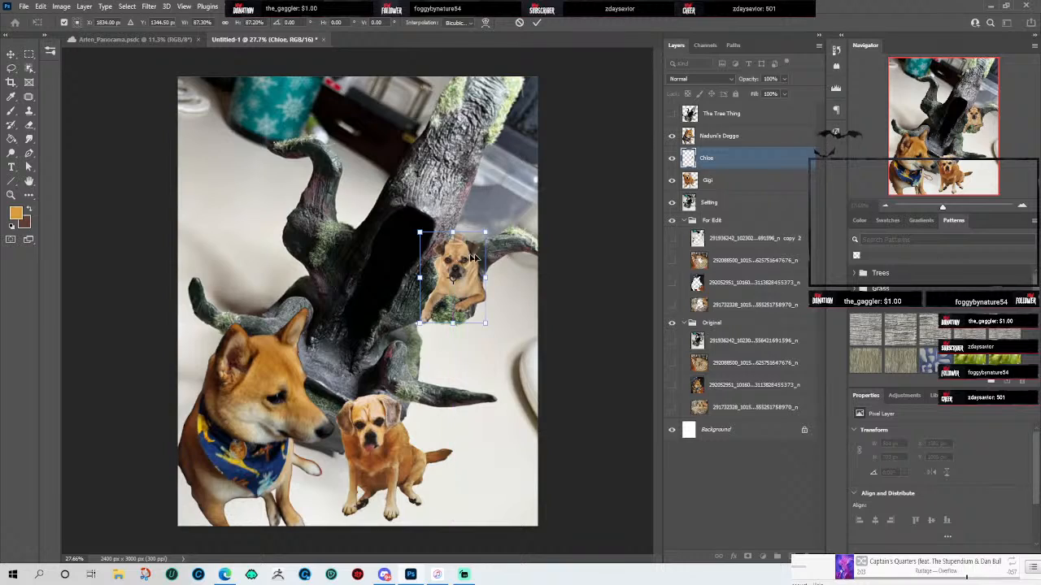
click(536, 22)
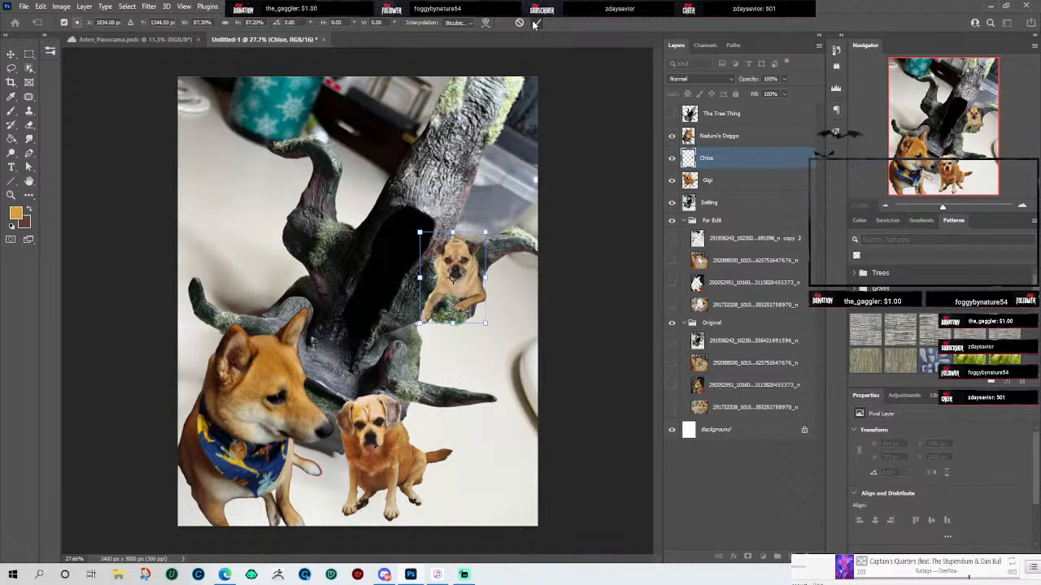
click(579, 299)
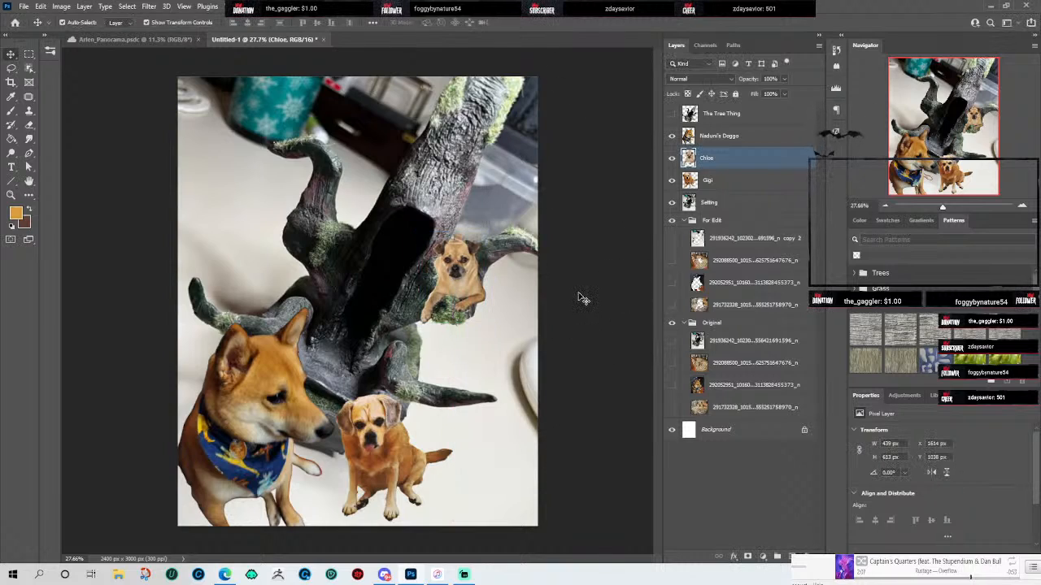
Step: Examine Chloe's placement on the mossy branch up close and within the whole composition
scroll(476, 301, up, 4)
scroll(481, 284, up, 3)
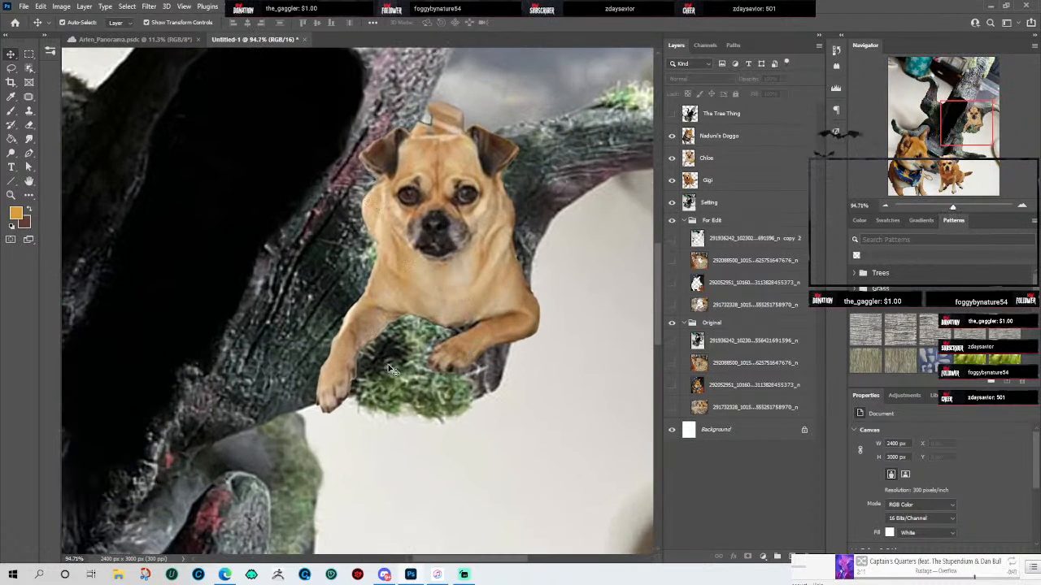
scroll(502, 309, down, 4)
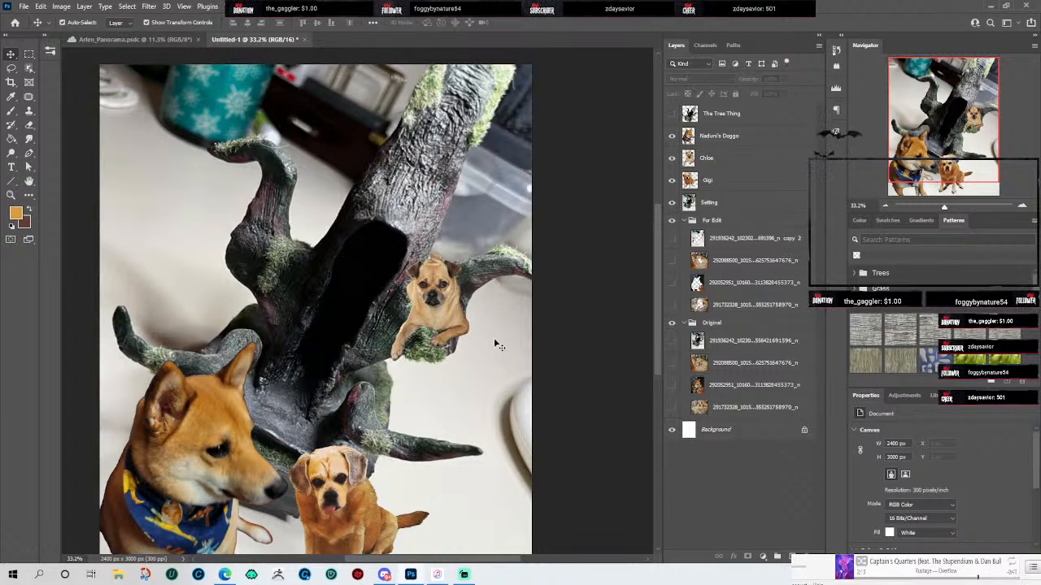
scroll(490, 314, up, 3)
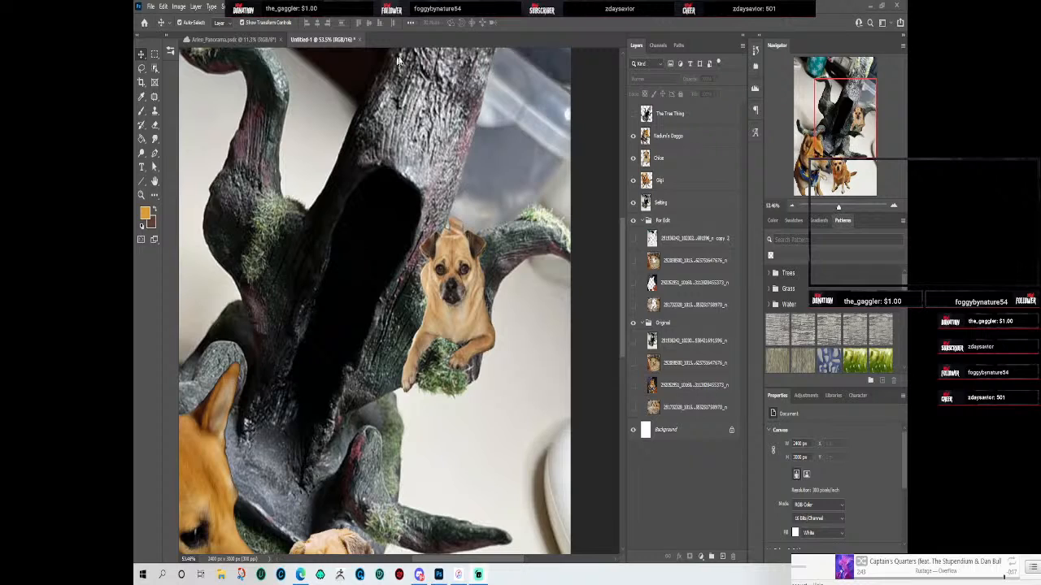
mouse_move(460, 576)
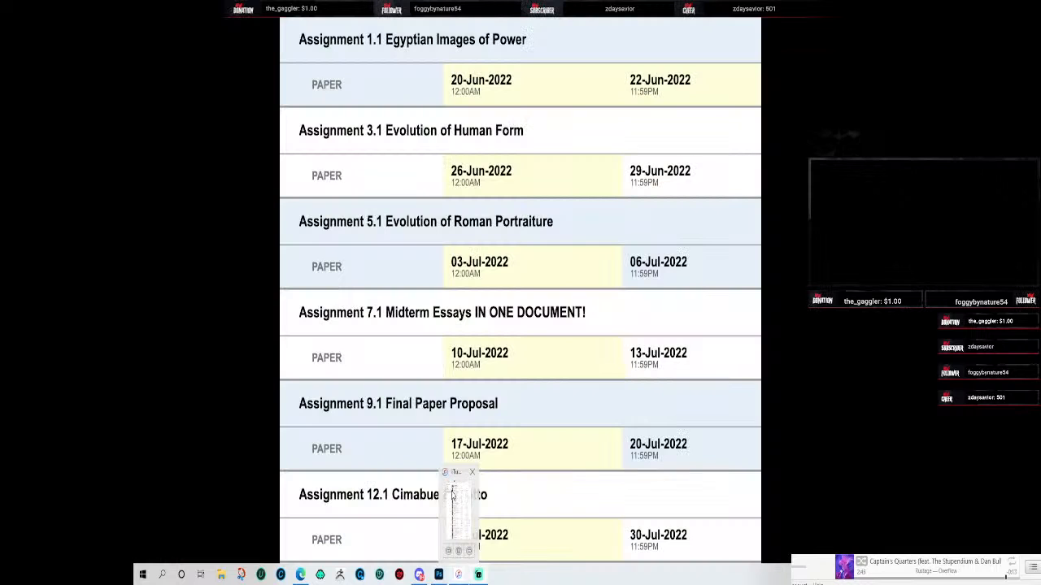
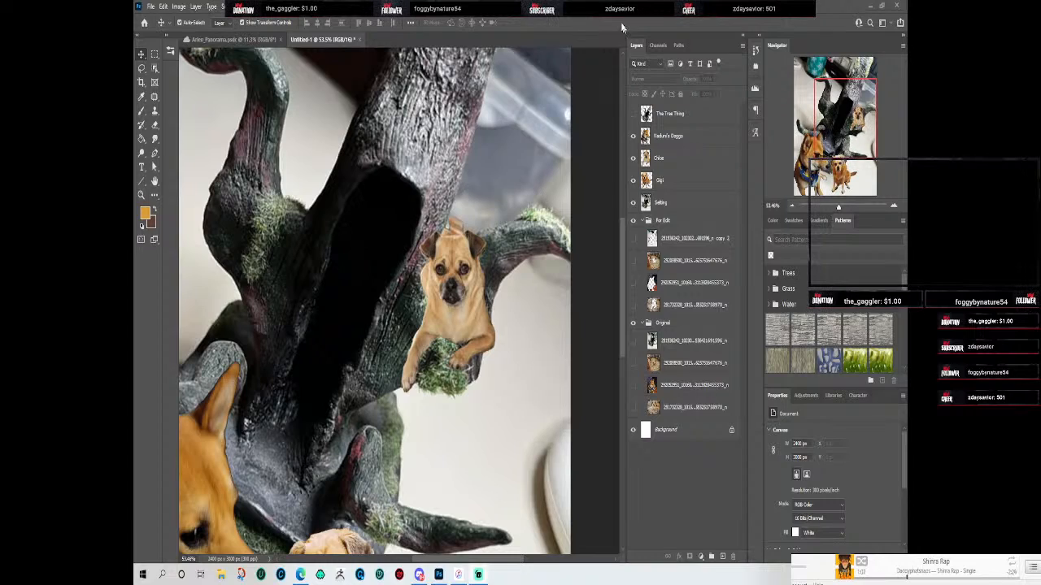
scroll(484, 233, down, 4)
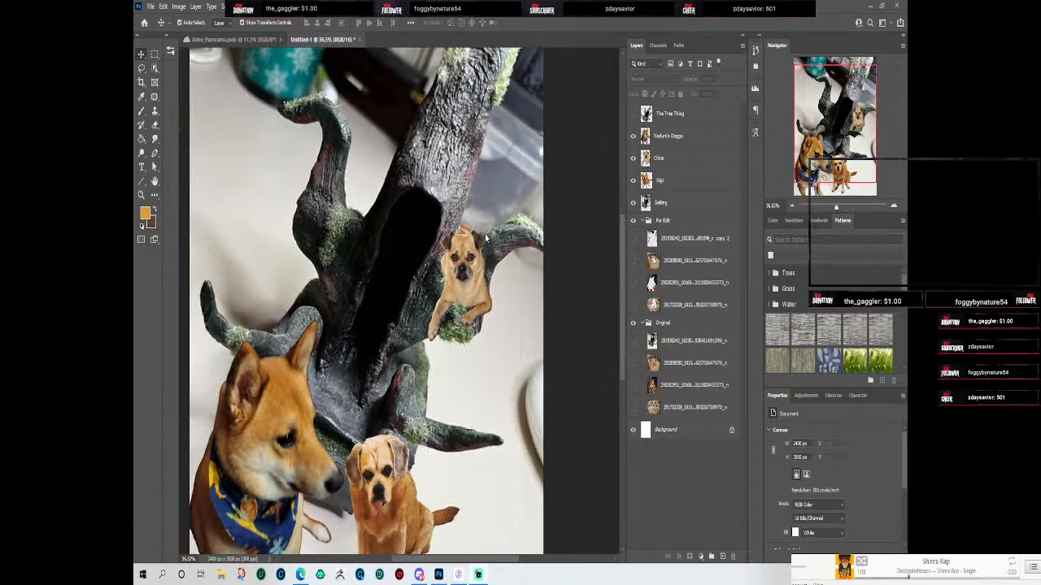
scroll(485, 251, up, 3)
scroll(487, 260, down, 3)
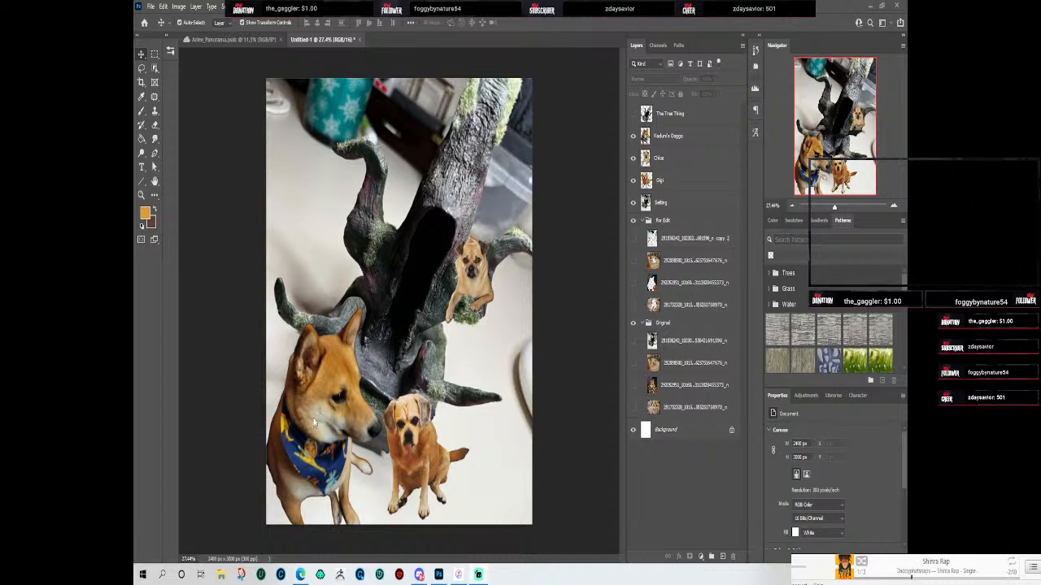
Step: Scale the bandana dog to about 54%, show The Tree Thing, and place the dog behind the tree's lower left branch
drag(331, 375, 396, 171)
drag(445, 106, 391, 208)
drag(352, 296, 387, 229)
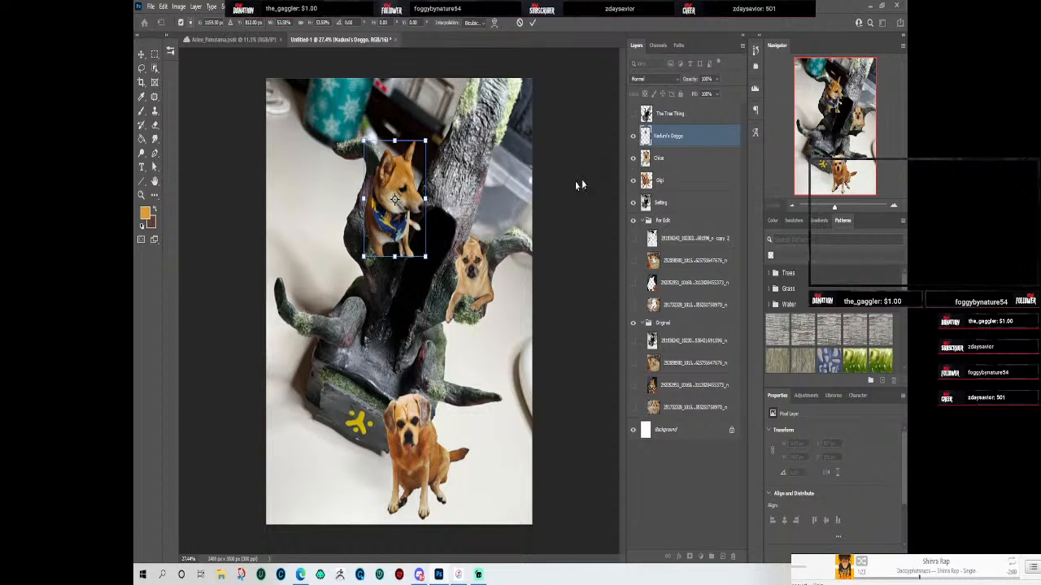
key(Return)
click(634, 113)
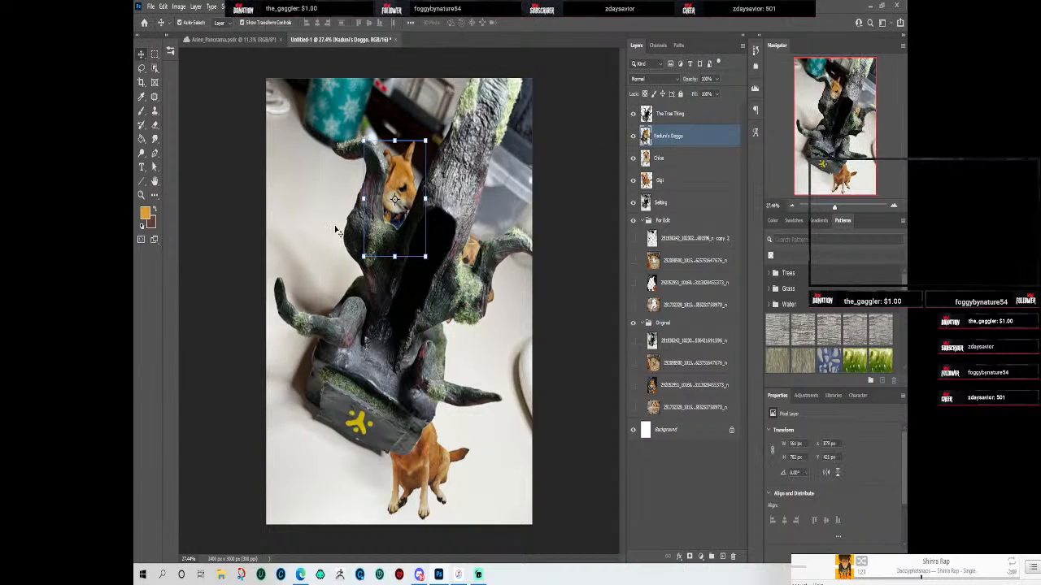
drag(396, 181, 341, 253)
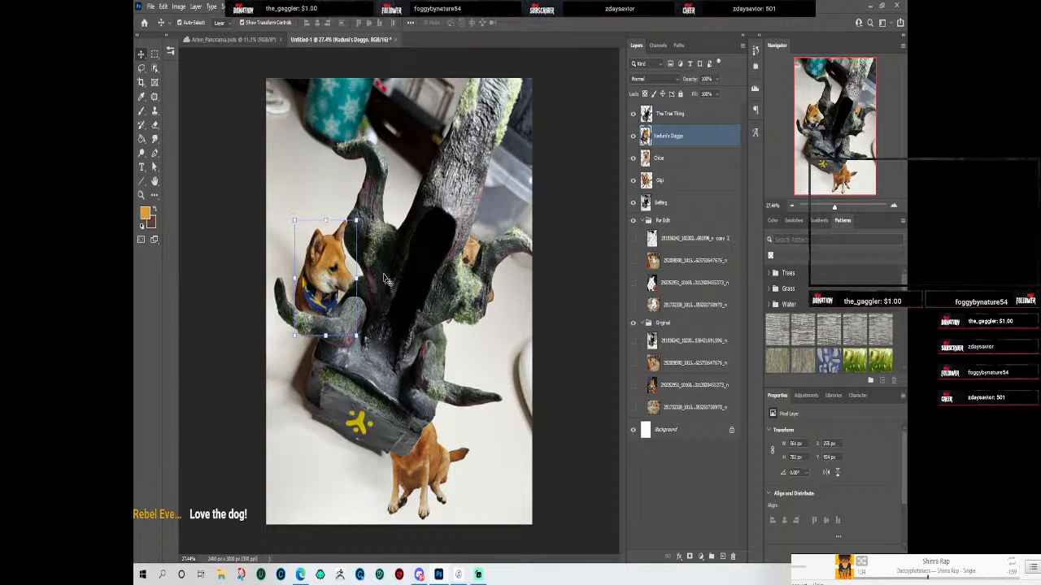
Step: Nudge the bandana dog slightly left behind the tree's lower left branch and rotate it about 3.4 degrees clockwise
drag(330, 265, 327, 265)
drag(358, 216, 362, 218)
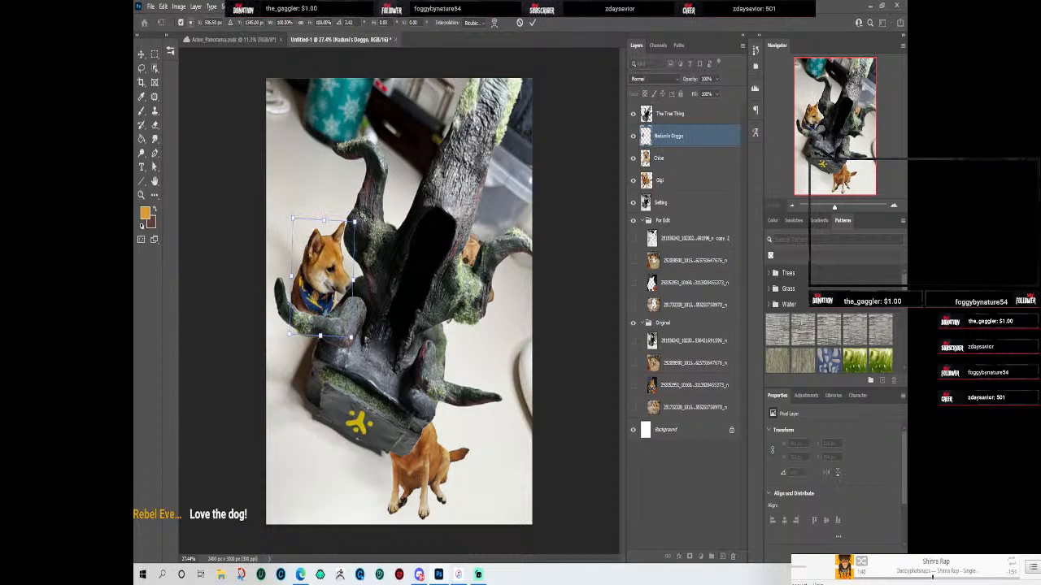
key(Return)
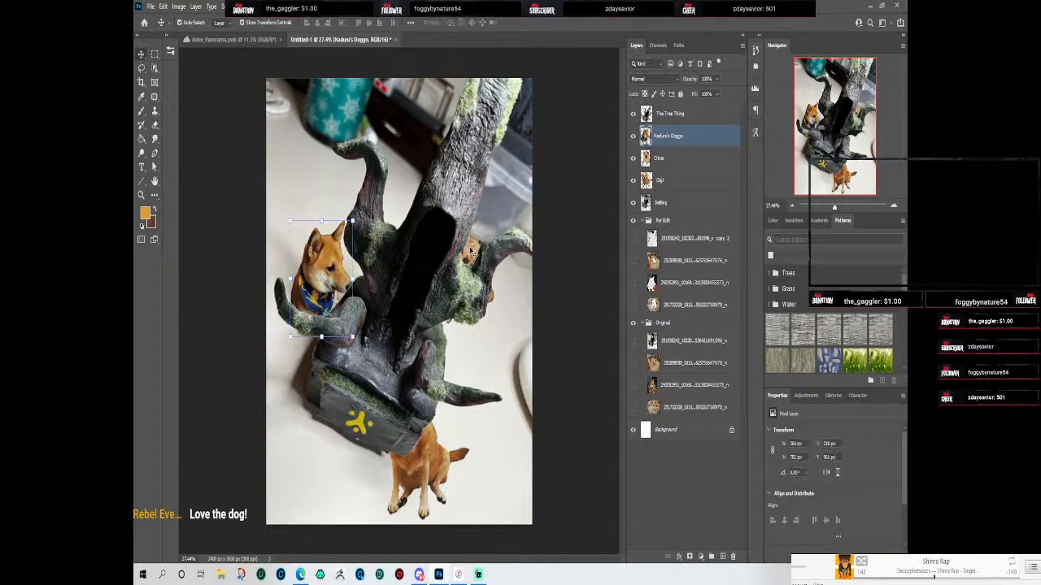
Step: Reorder the Chloe and Gigi layers above The Tree Thing, keeping Gigi directly below Chloe
drag(667, 150, 663, 112)
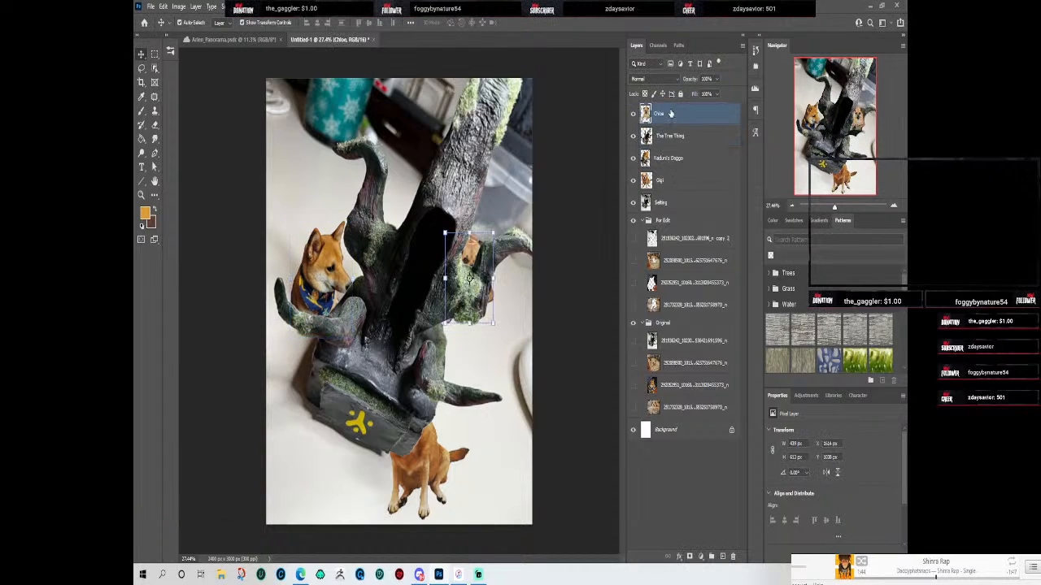
click(326, 257)
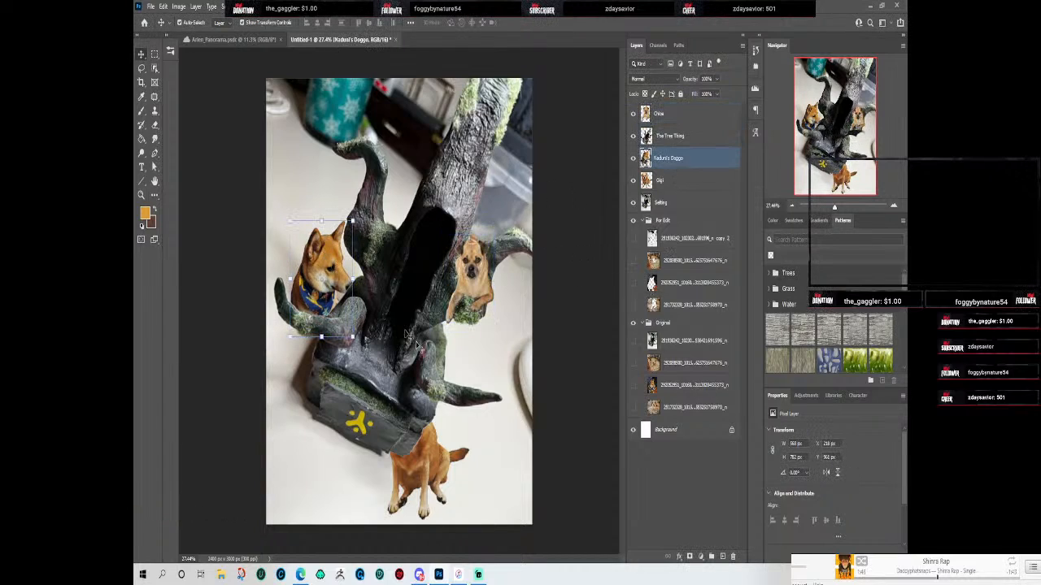
click(513, 465)
click(436, 466)
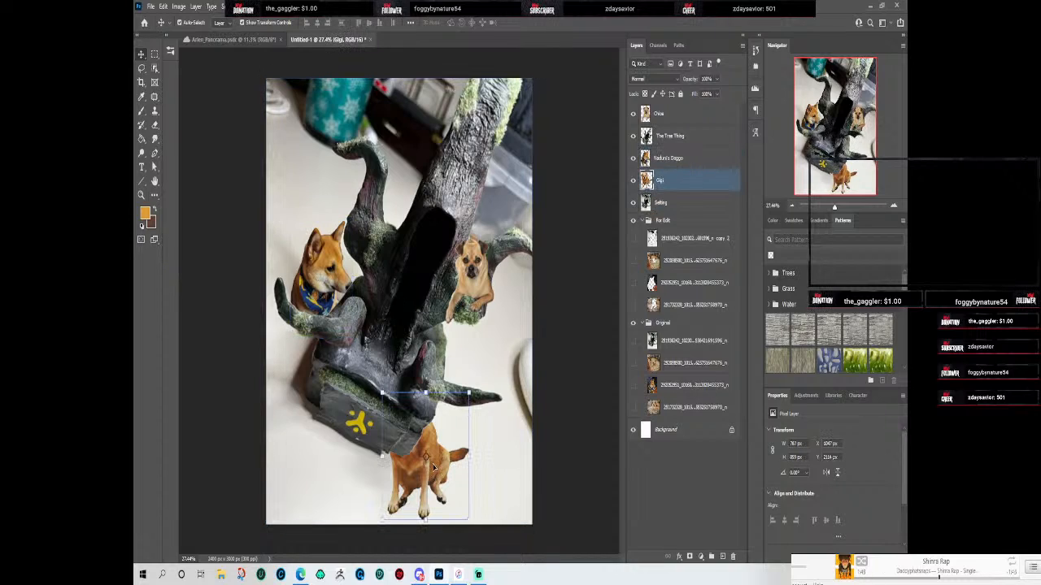
drag(673, 175, 676, 135)
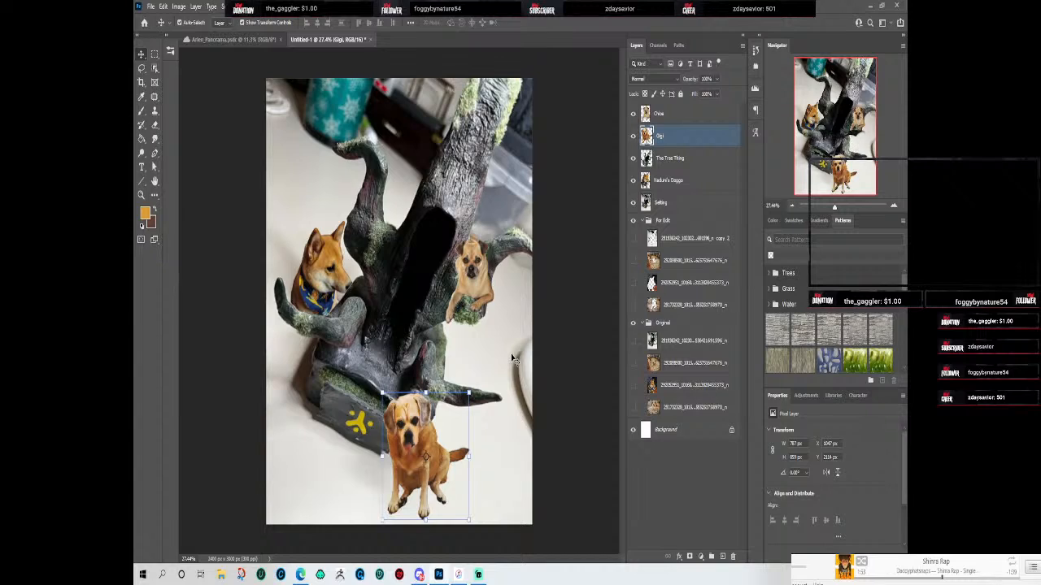
Step: Move the Gigi cut-out onto the front of the tree's base and rotate it 30 degrees clockwise
drag(431, 444, 361, 403)
key(ctrl+t)
drag(410, 350, 420, 370)
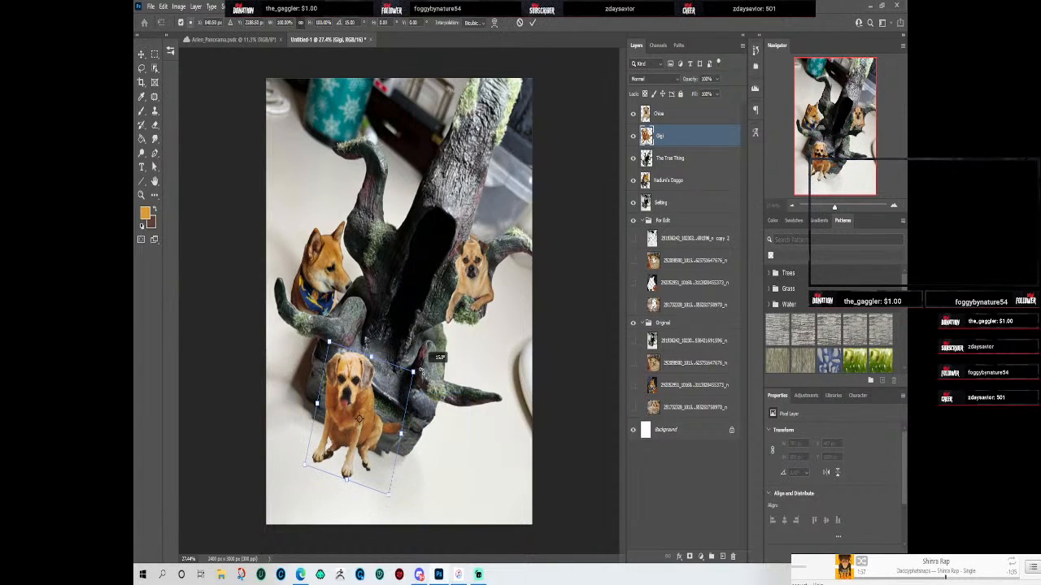
drag(360, 395, 376, 399)
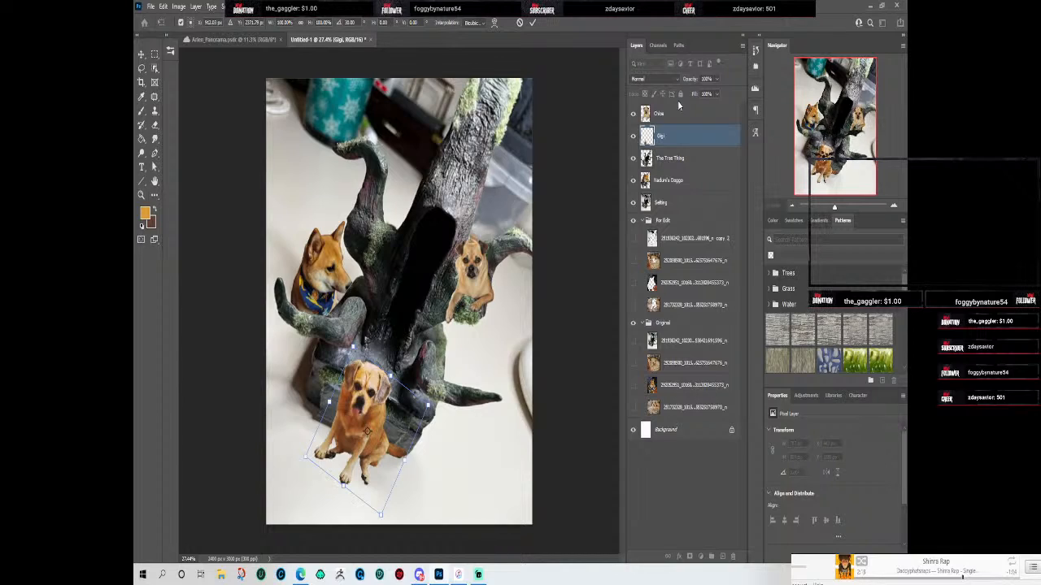
click(534, 22)
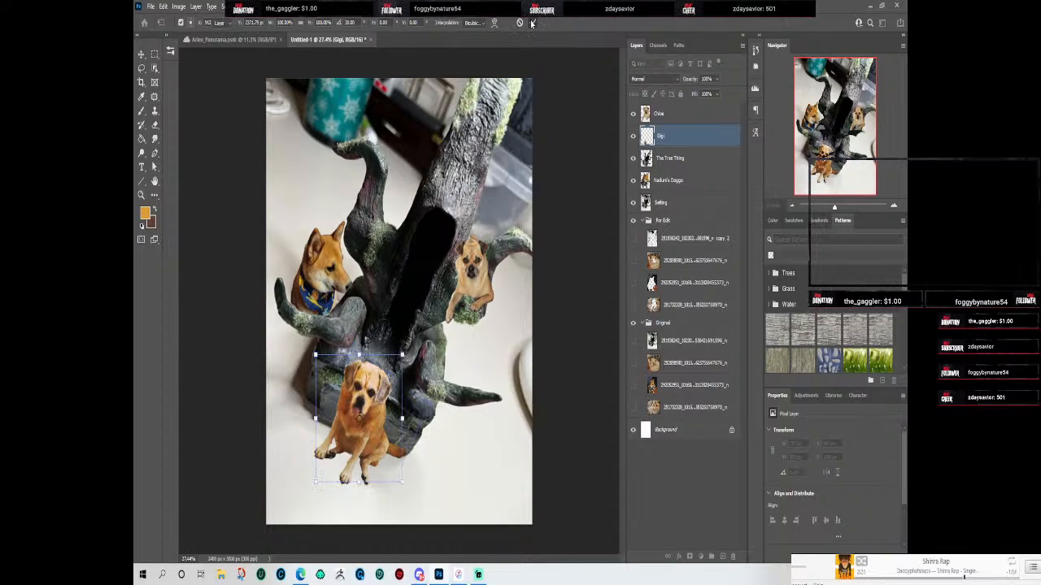
drag(365, 416, 373, 418)
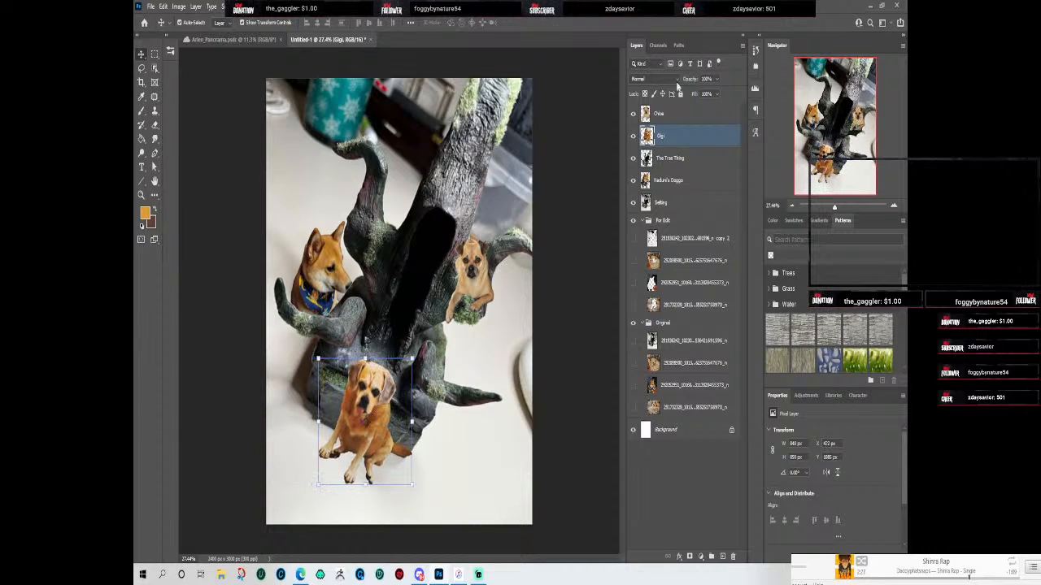
scroll(415, 192, up, 2)
scroll(434, 160, down, 1)
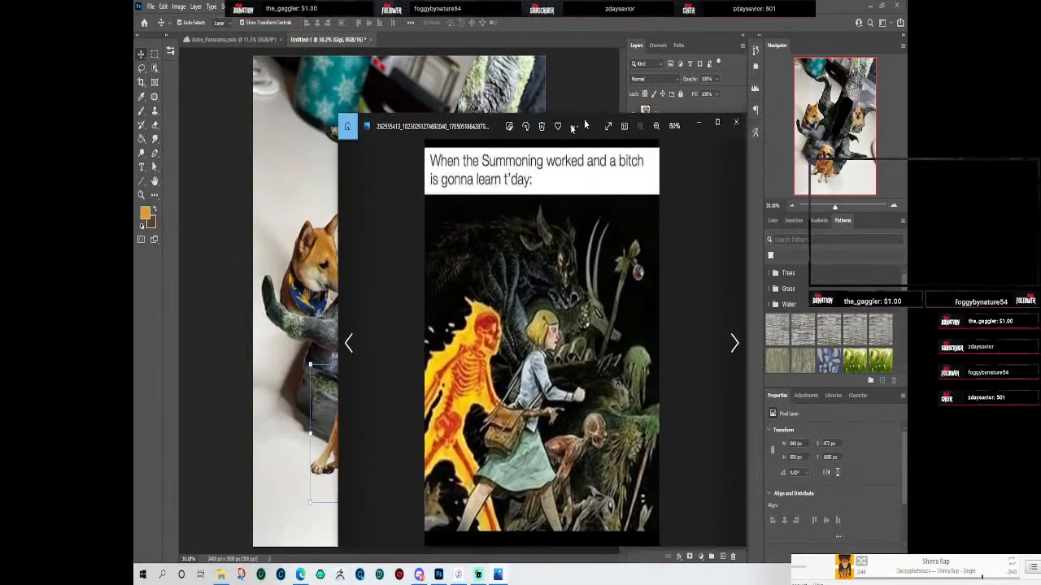
drag(585, 124, 0, 95)
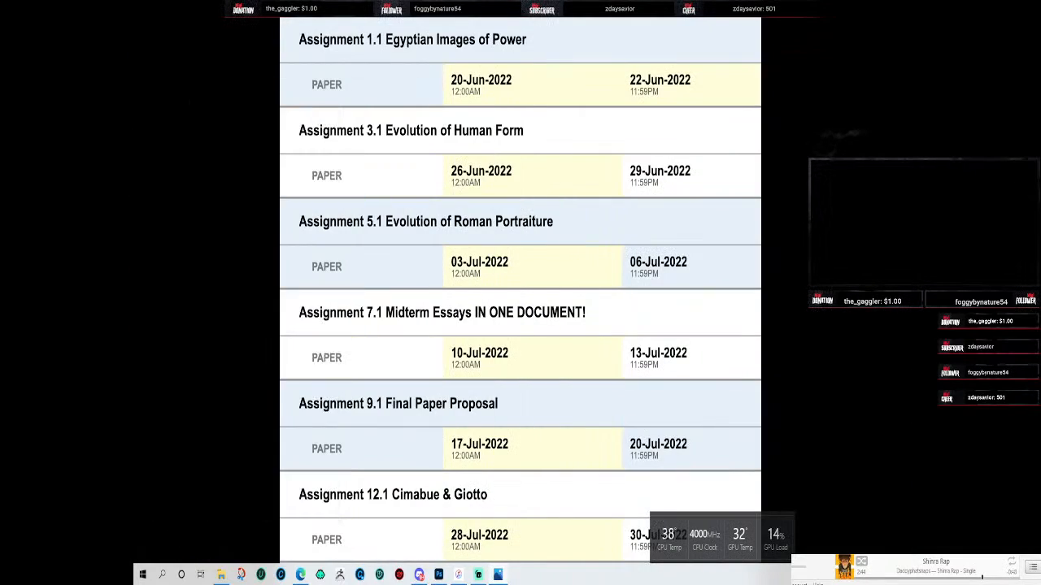
mouse_move(221, 575)
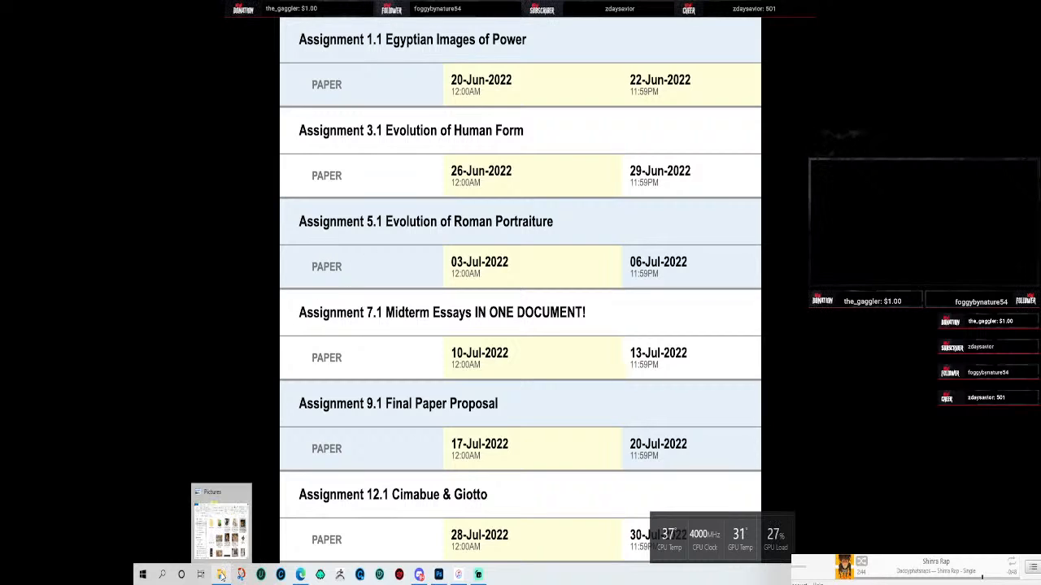
click(439, 575)
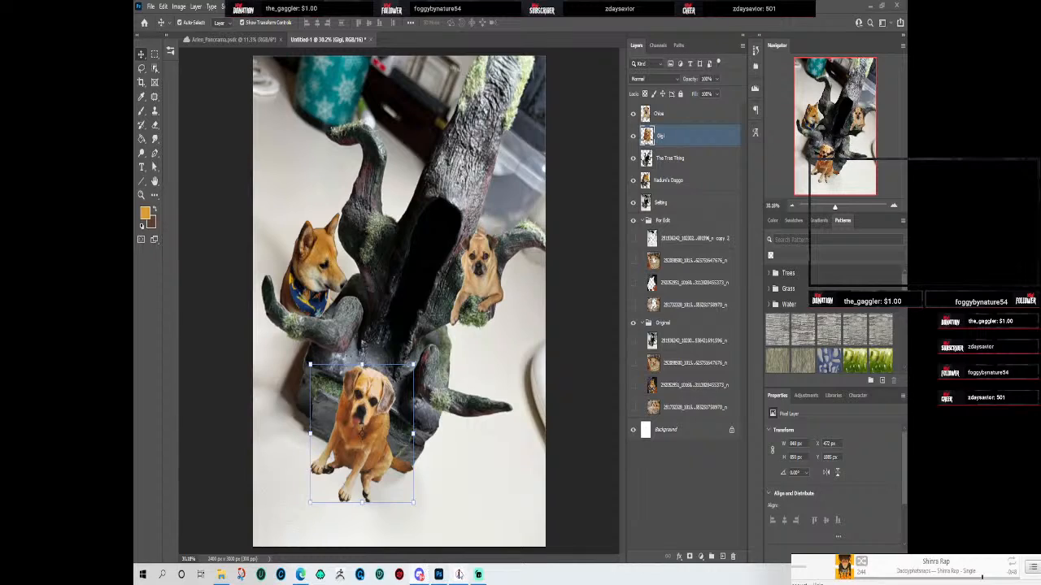
click(459, 575)
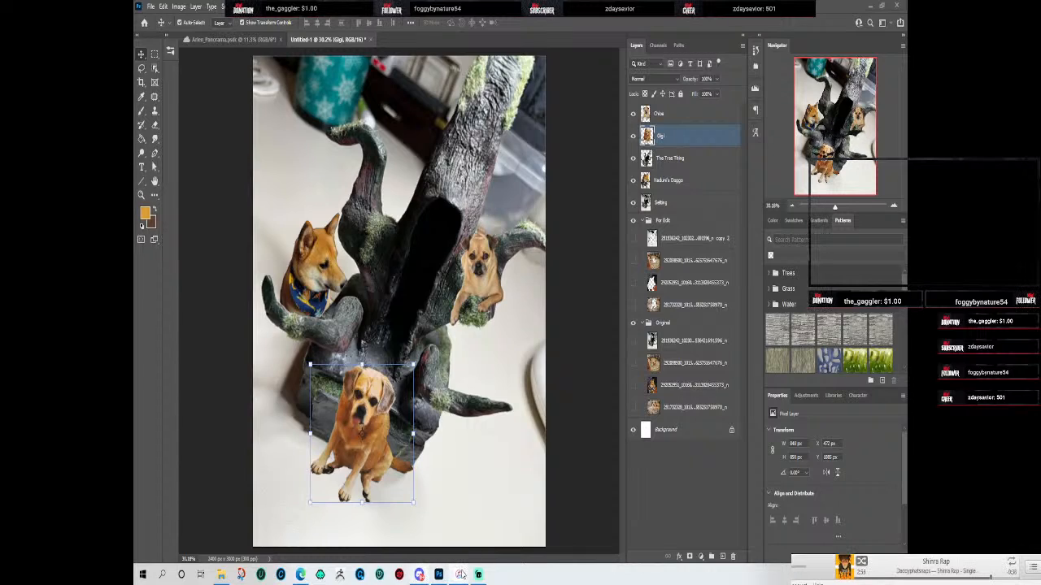
mouse_move(421, 575)
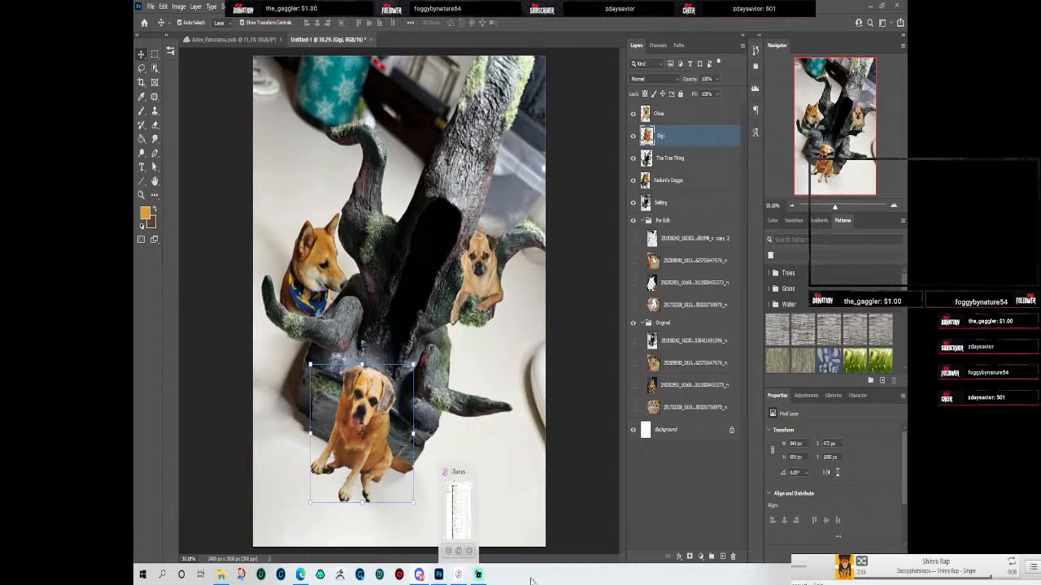
click(459, 577)
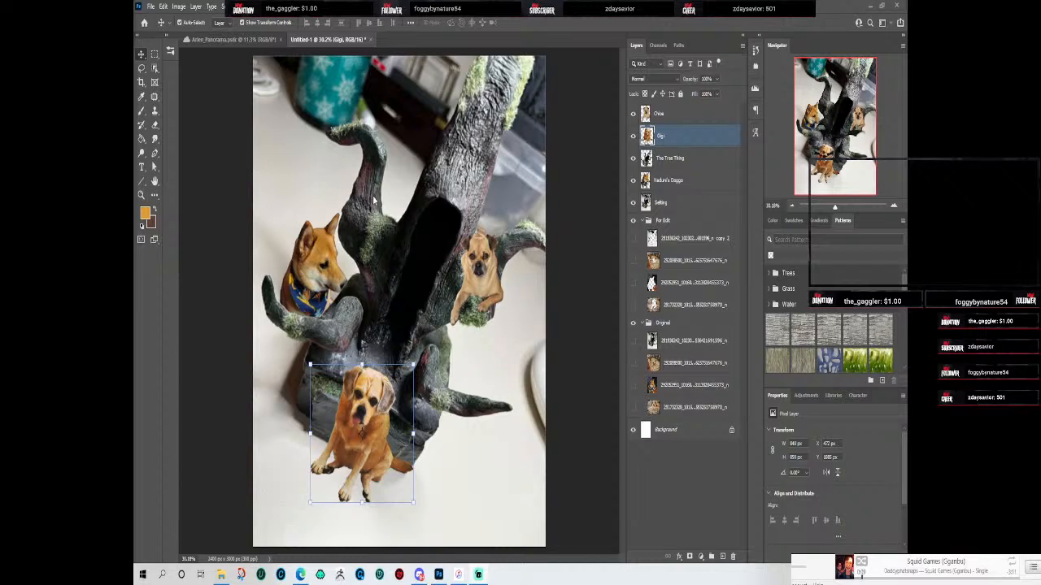
Step: Move the bandana dog up and slightly left so more of its chest rises above the lower left branch
drag(324, 269, 313, 235)
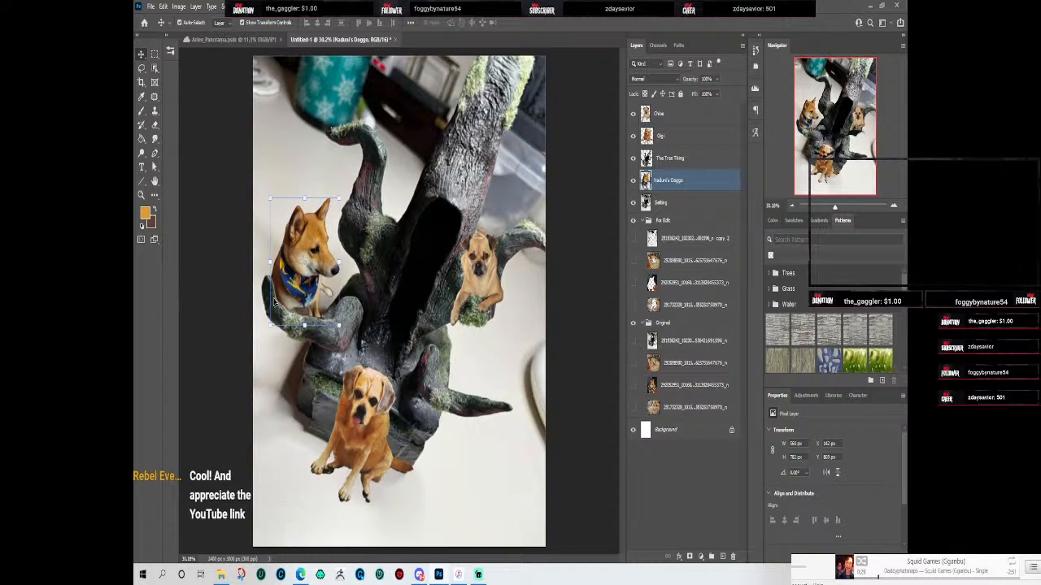
click(671, 162)
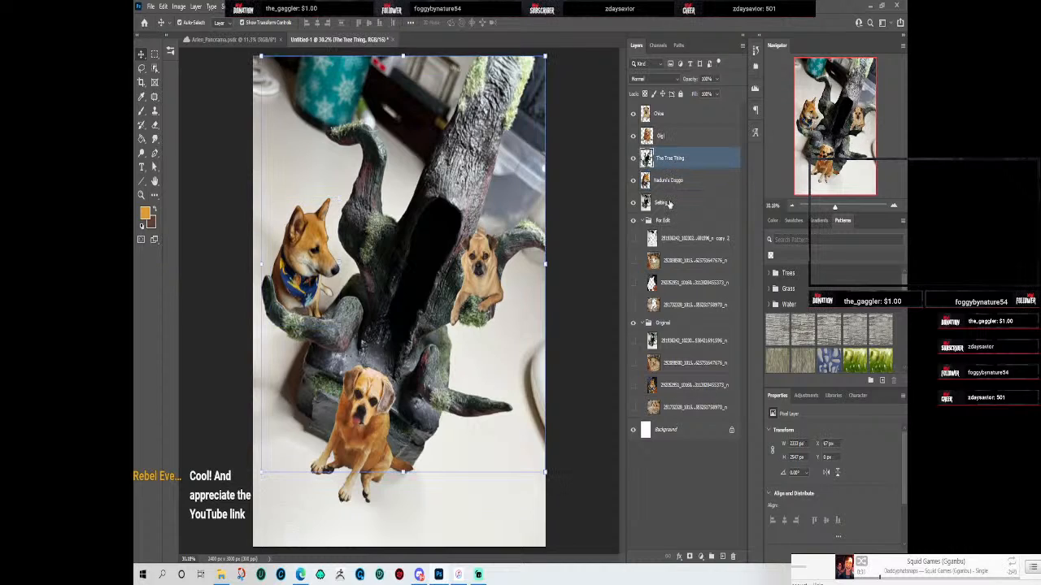
click(665, 205)
click(673, 180)
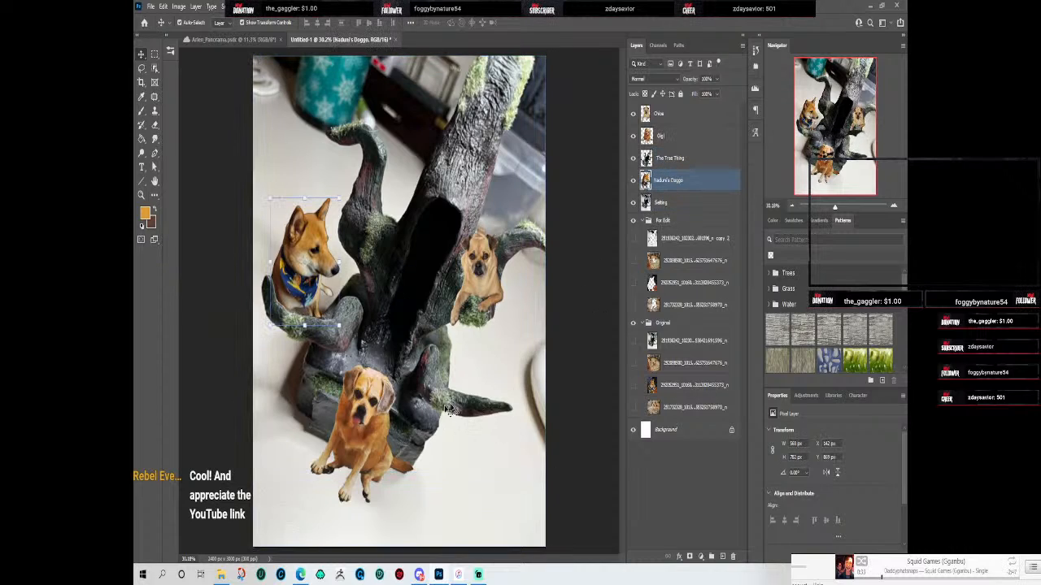
Step: Rotate the Gigi cut-out slightly counterclockwise to straighten its pose on the tree's base
click(374, 392)
drag(418, 358, 417, 350)
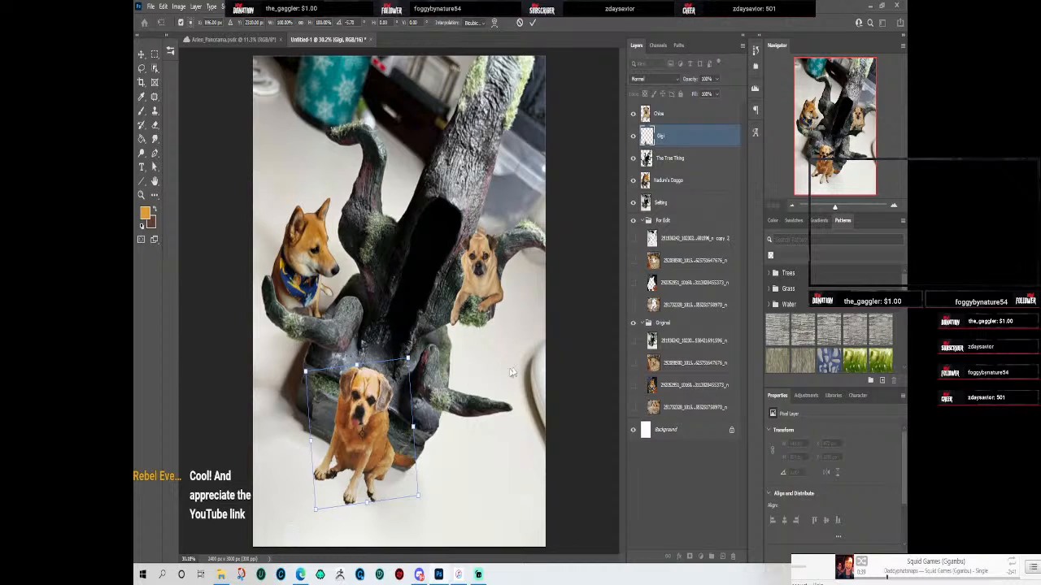
click(531, 24)
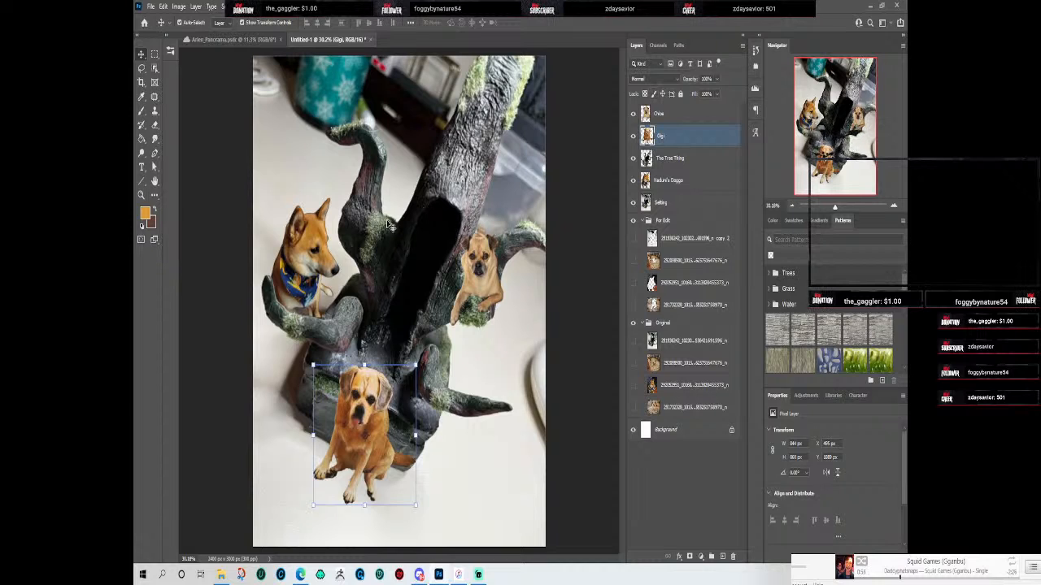
Step: Examine the bandana dog's and Gigi's placement against the tree up close and within the whole composition
scroll(312, 138, up, 4)
scroll(401, 277, down, 4)
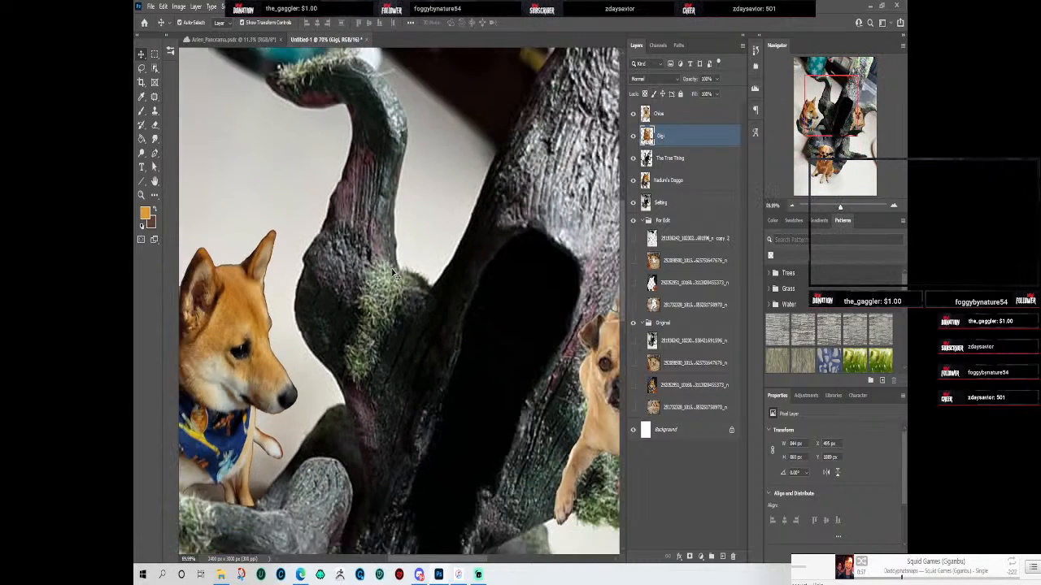
scroll(400, 304, down, 1)
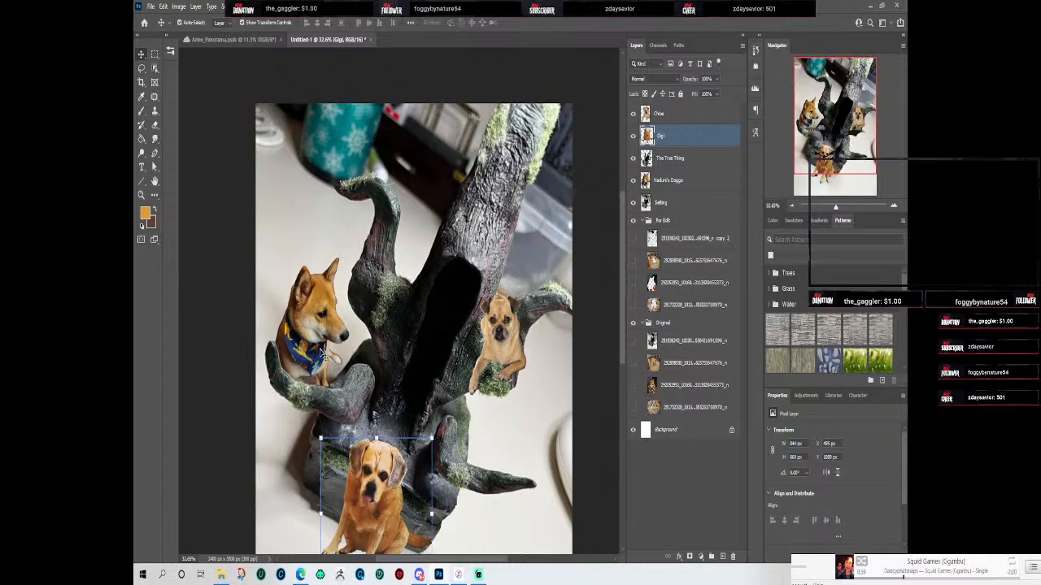
scroll(325, 354, up, 2)
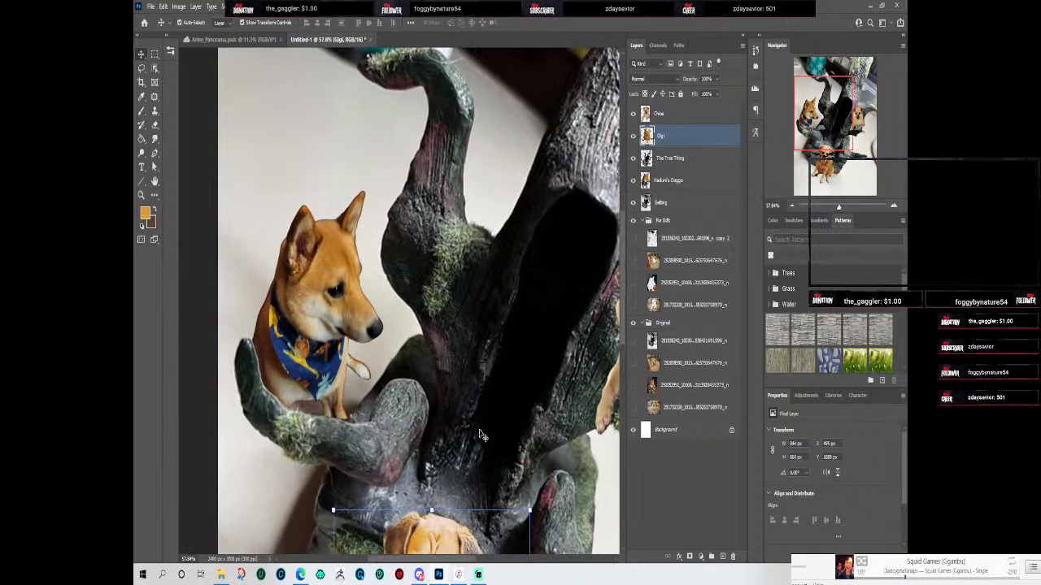
scroll(483, 439, down, 3)
scroll(488, 436, up, 2)
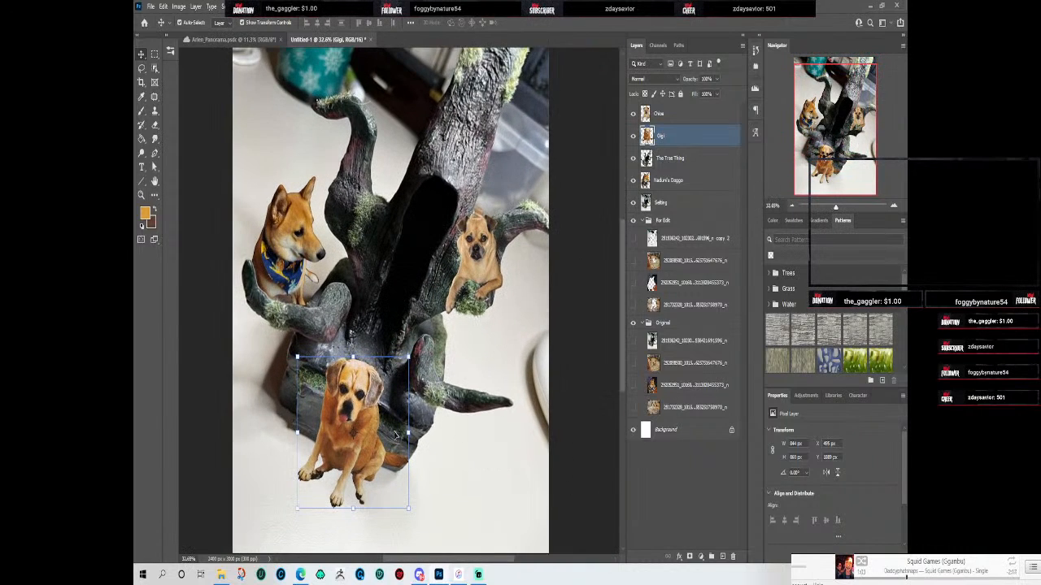
scroll(236, 492, up, 3)
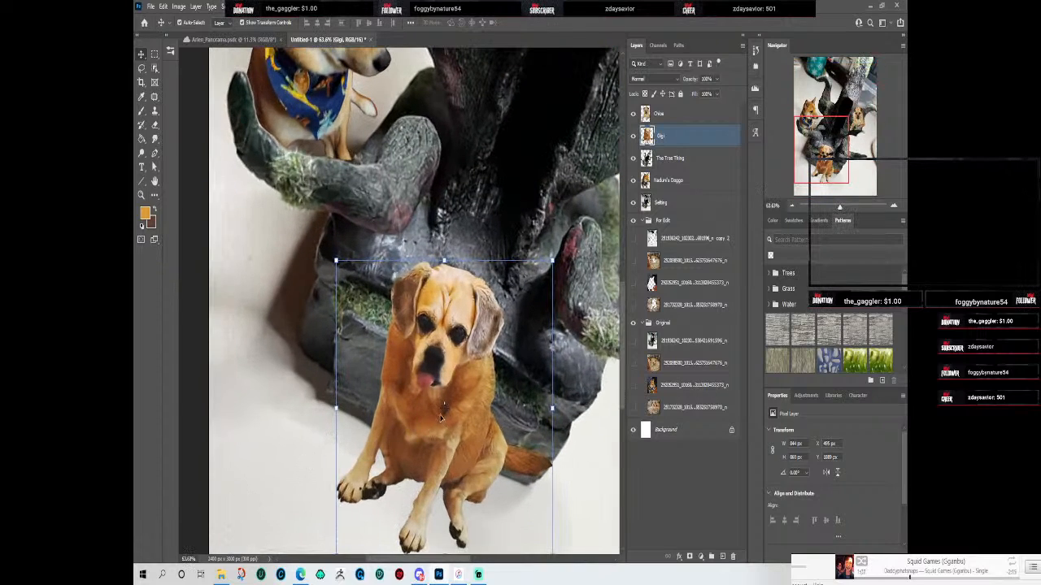
scroll(597, 418, down, 2)
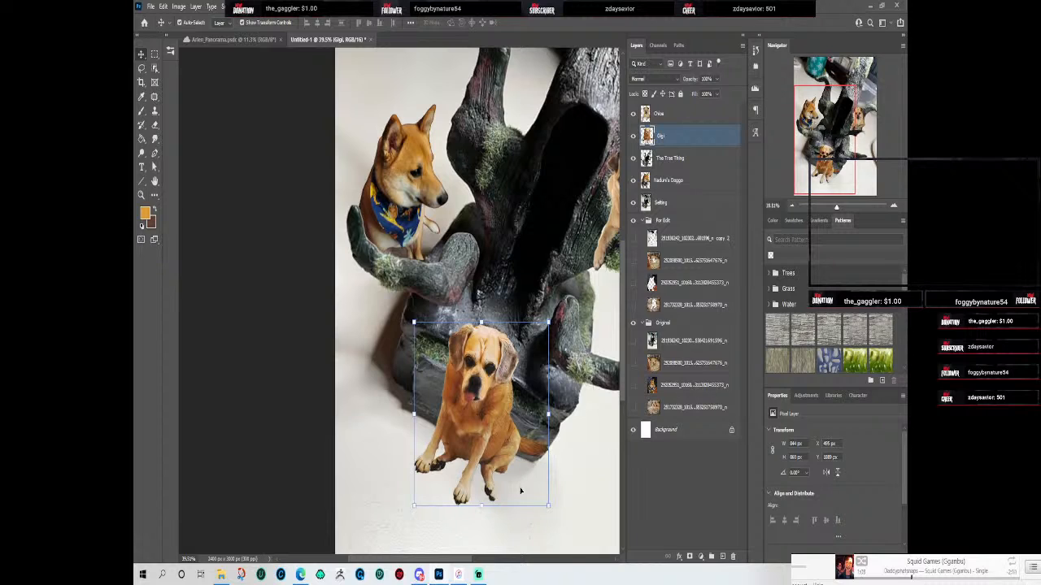
Step: Examine the open panorama document as a reference, looking closely at the foreground soldiers and the Spider-Man figure by the arm
click(236, 39)
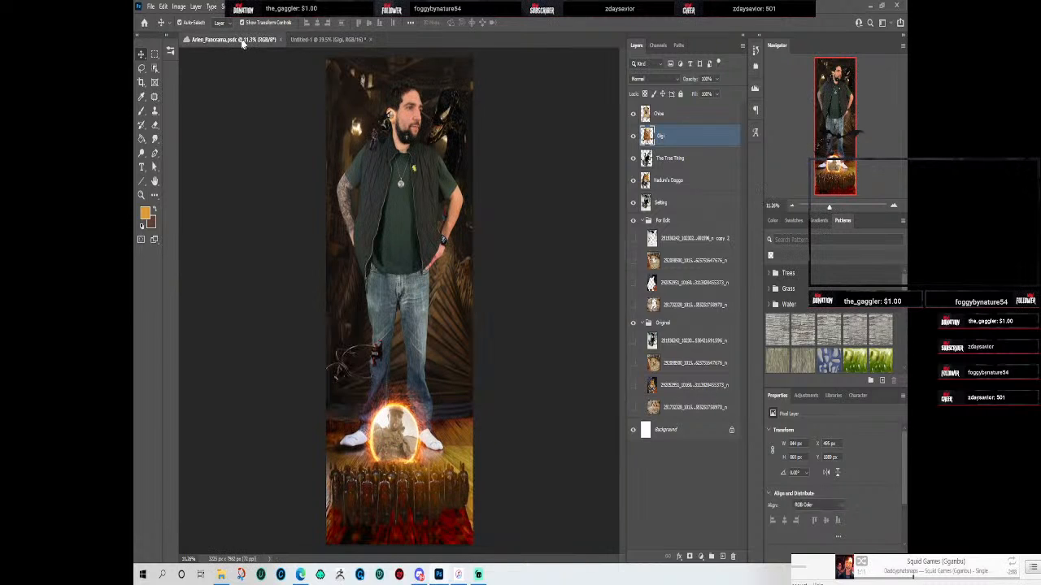
scroll(500, 493, up, 5)
scroll(500, 493, up, 2)
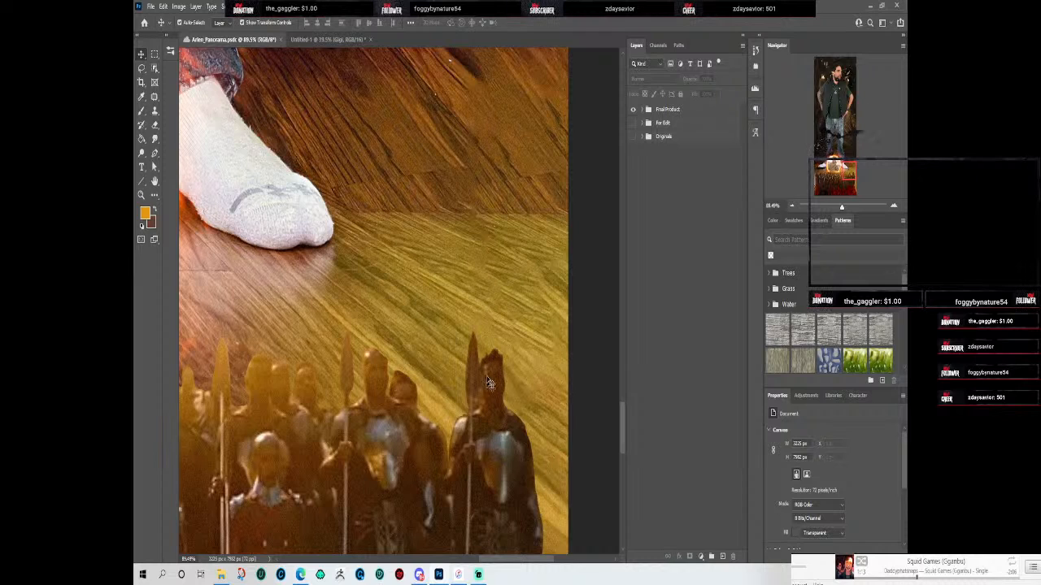
scroll(488, 392, up, 2)
scroll(523, 277, down, 5)
drag(618, 391, 645, 220)
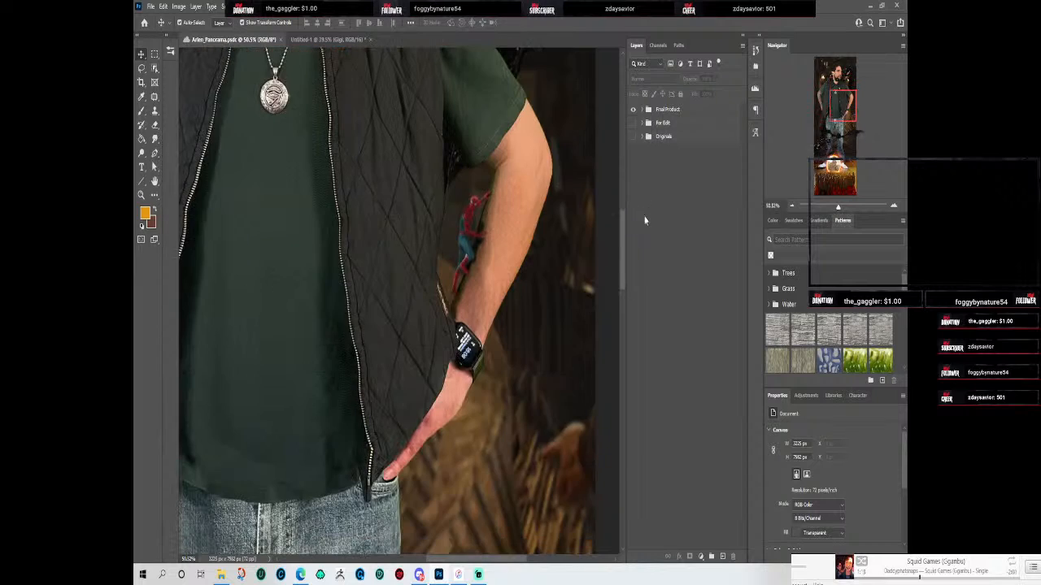
scroll(515, 209, up, 4)
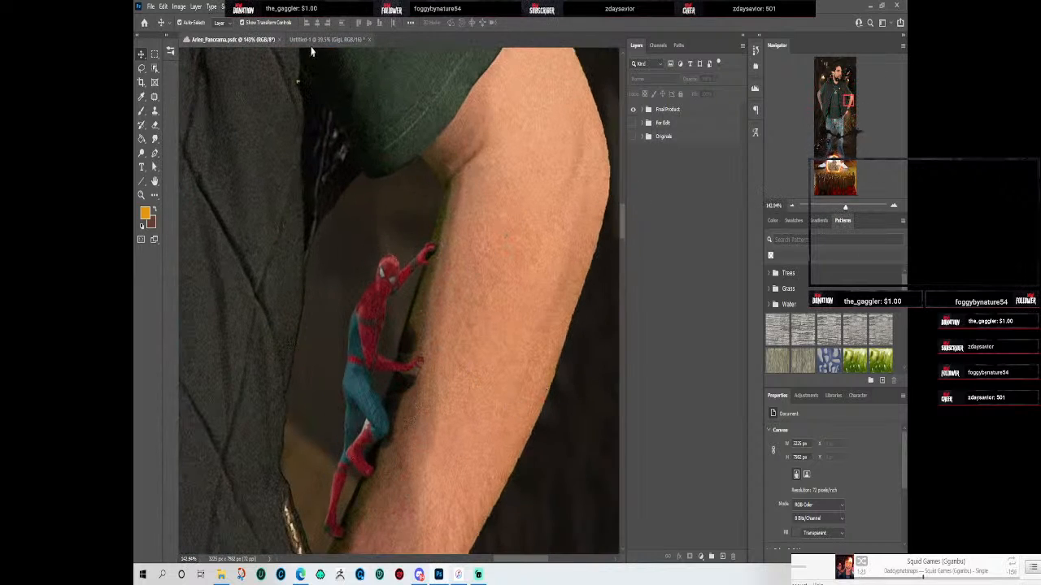
Step: Return to the Untitled-1 dog composite and inspect Gigi's placement at the tree's base
click(342, 39)
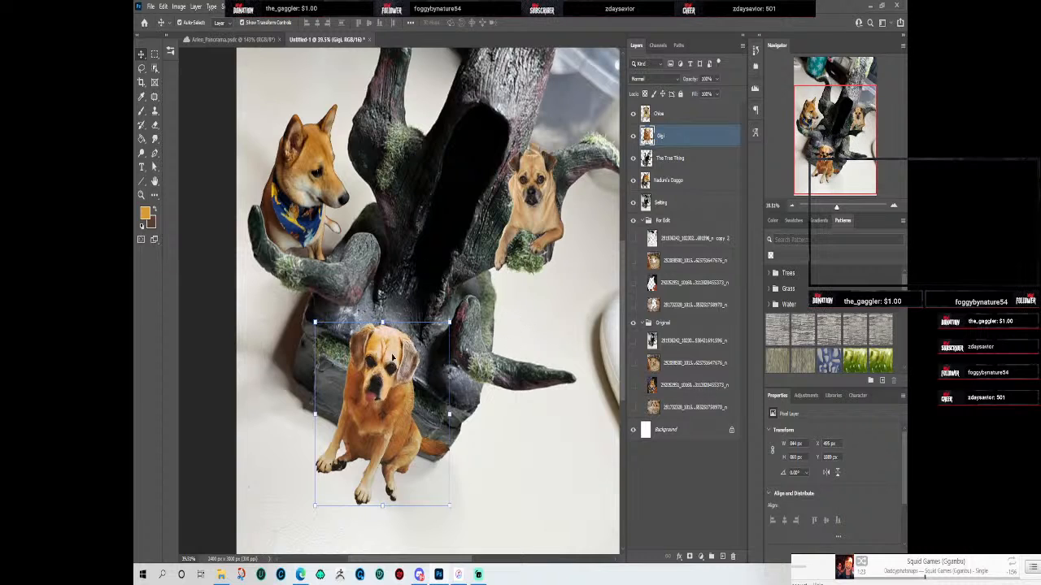
scroll(394, 358, up, 7)
scroll(484, 454, down, 6)
drag(543, 450, 486, 372)
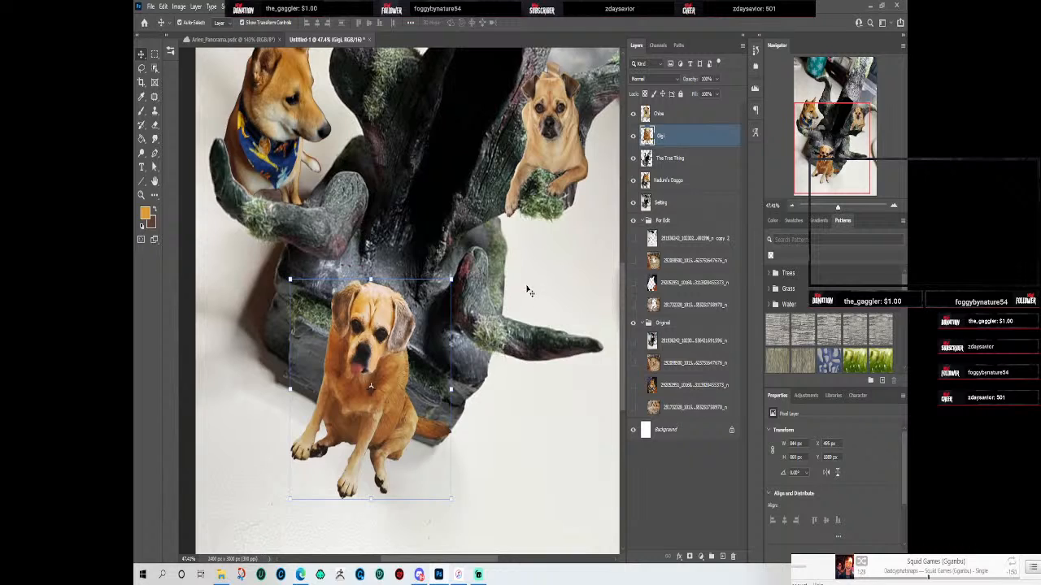
scroll(527, 291, down, 4)
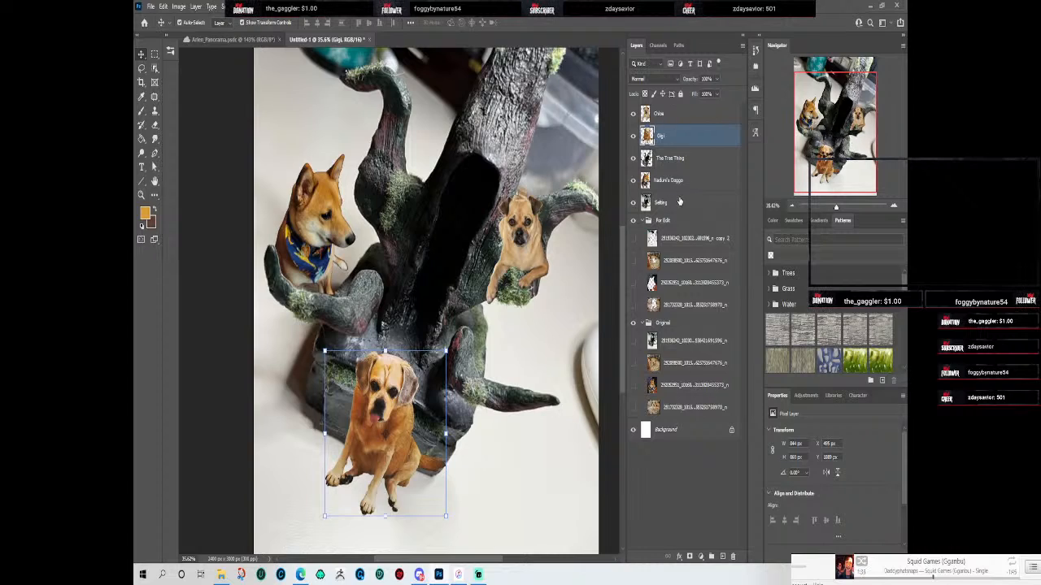
Step: Add a new empty layer above the Chloe layer and name it Shadow Adjustments
click(687, 115)
click(722, 556)
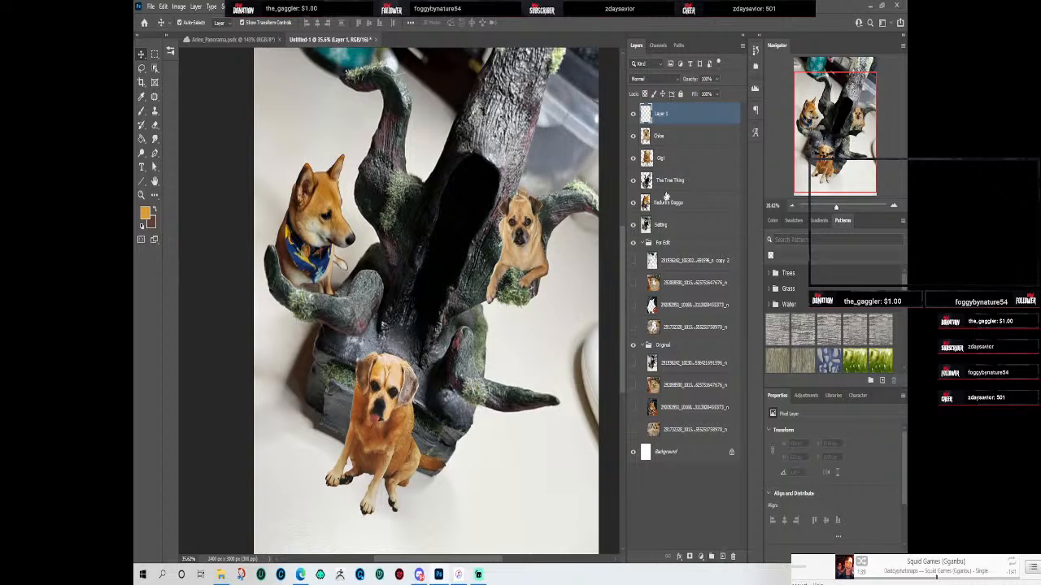
double_click(662, 113)
key(Return)
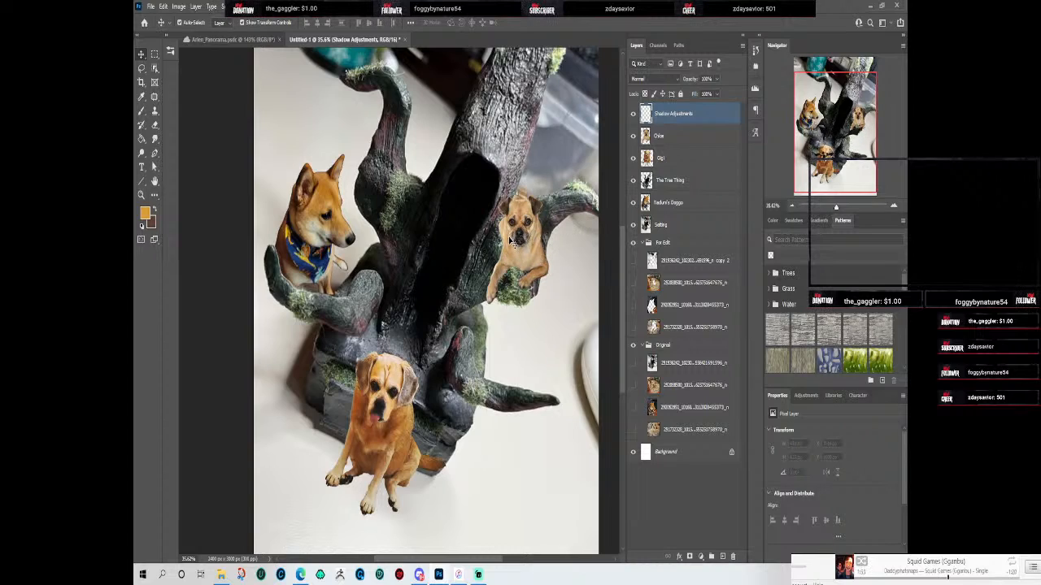
Step: Add another empty layer above Shadow Adjustments and name it Color Adjustments
scroll(503, 210, up, 2)
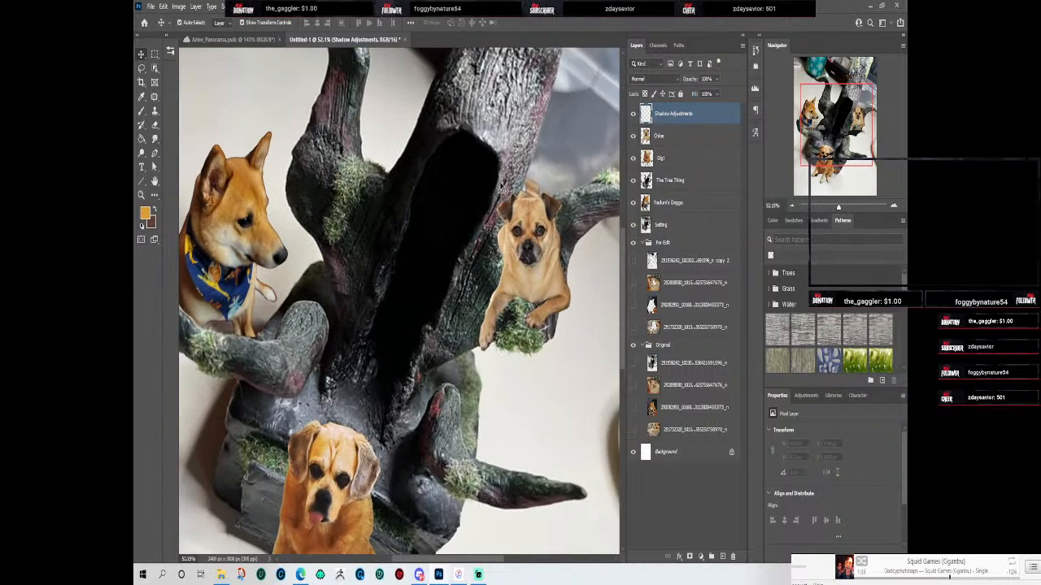
scroll(503, 190, up, 4)
scroll(527, 264, down, 2)
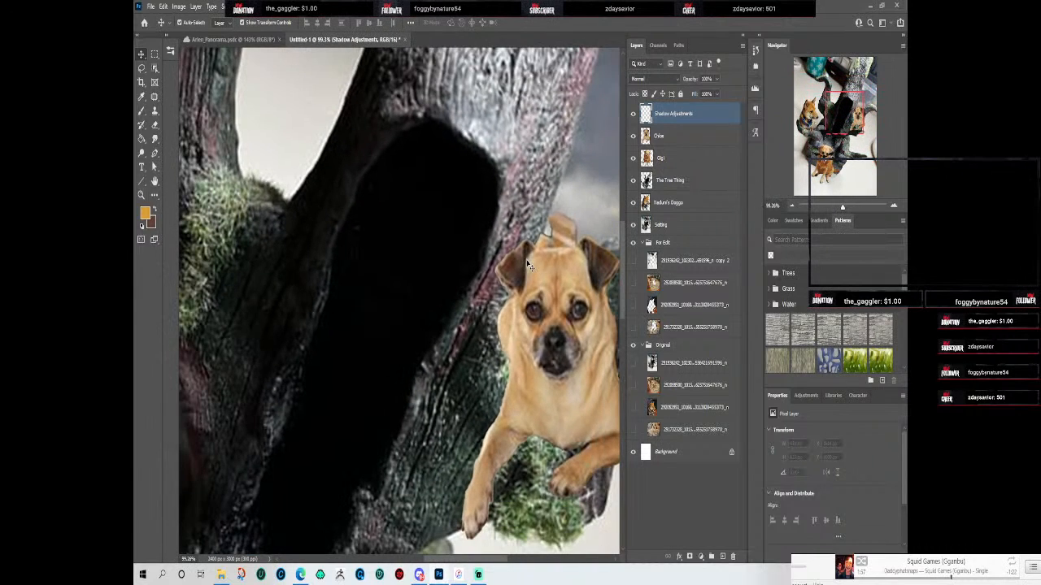
click(723, 557)
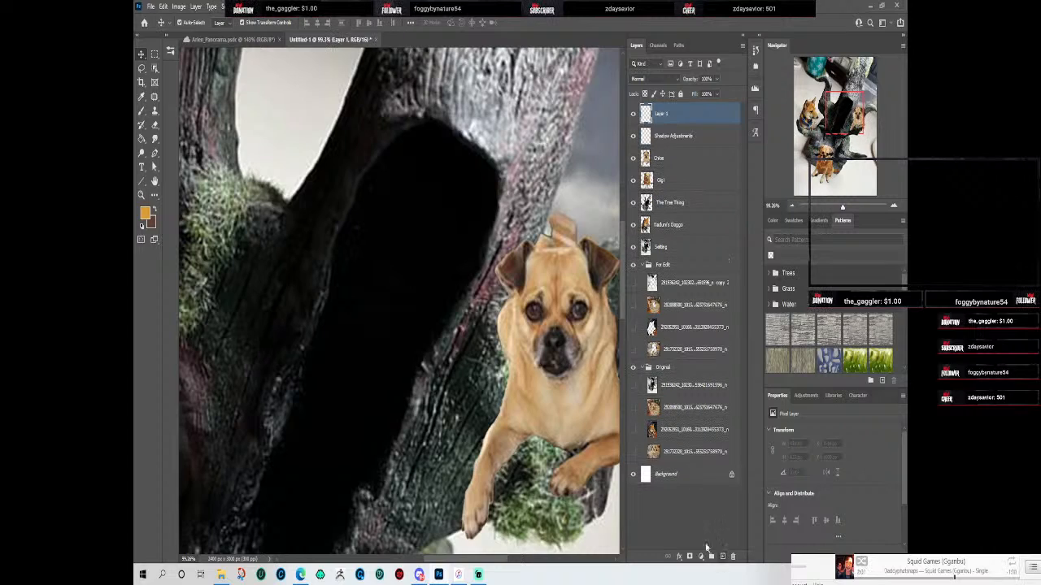
double_click(661, 114)
key(Return)
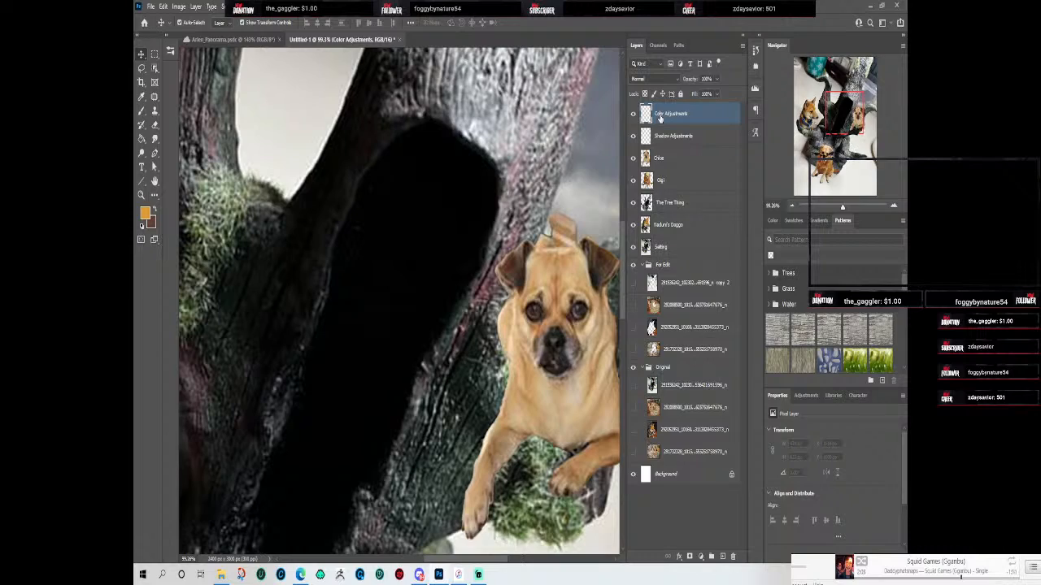
Step: Group the Color Adjustments and Shadow Adjustments layers and name the group Manual Adjustments
shift+click(681, 139)
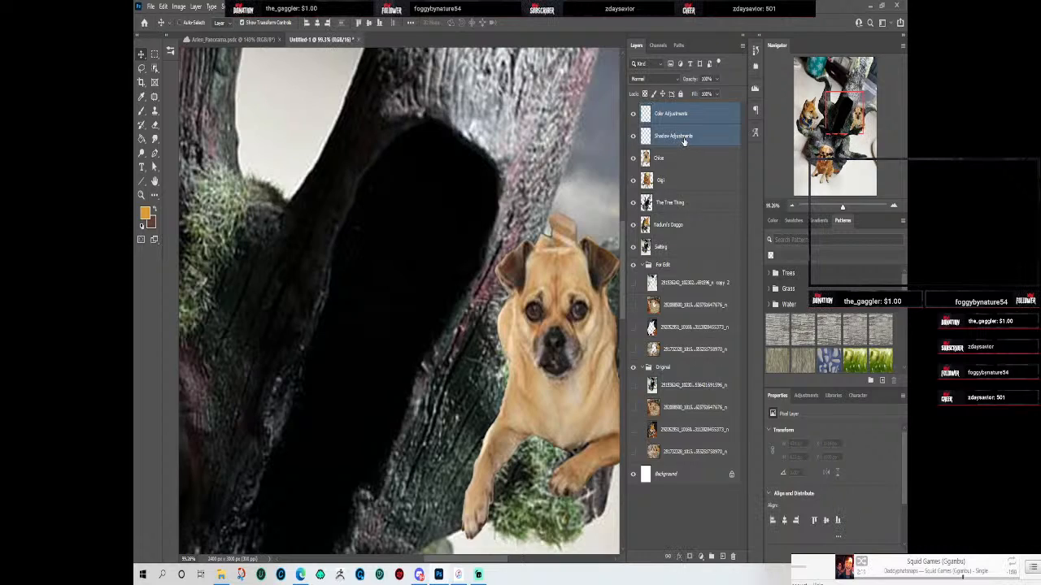
key(ctrl+g)
double_click(664, 109)
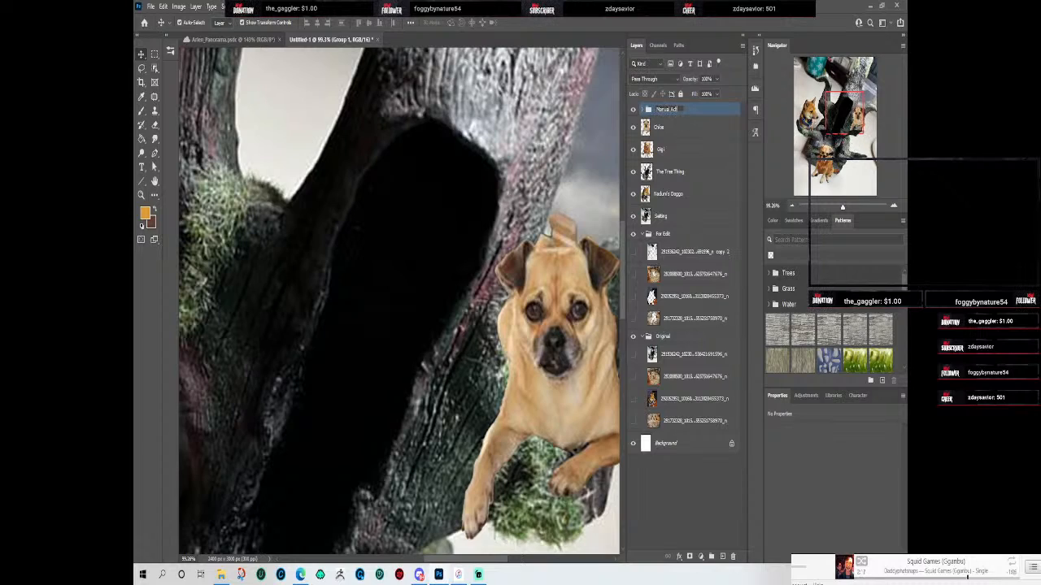
key(Return)
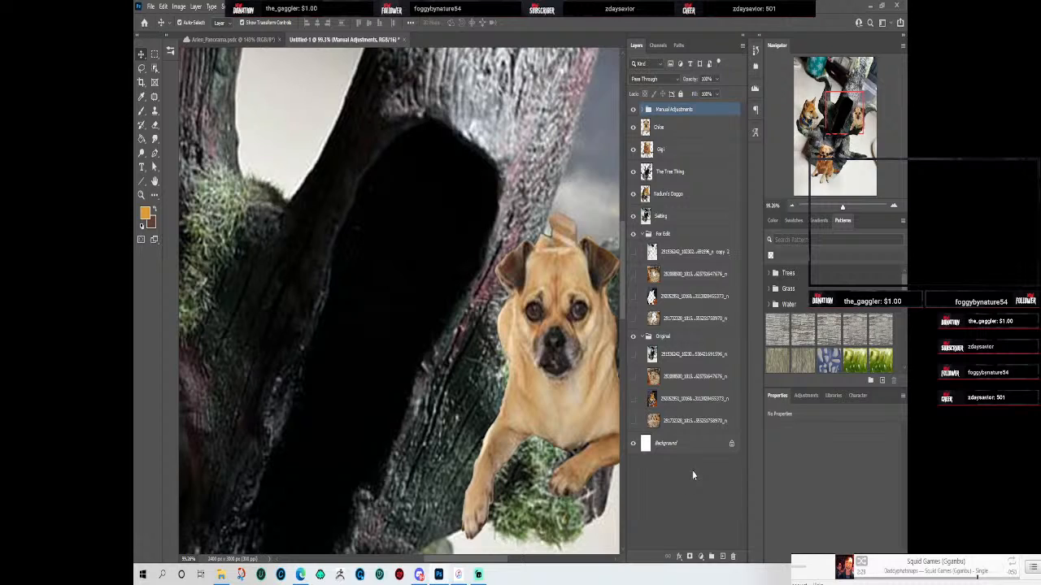
Step: Select the Chloe layer and hide the Setting and The Tree Thing layers to isolate the dog cut-outs on white
scroll(515, 325, down, 3)
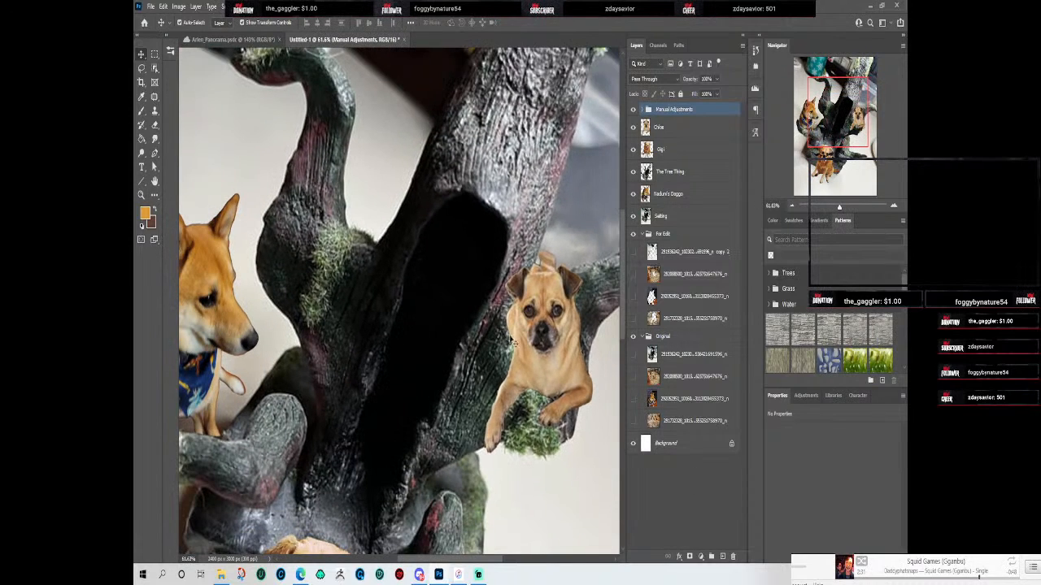
scroll(514, 329, up, 7)
scroll(553, 213, down, 3)
scroll(553, 213, up, 1)
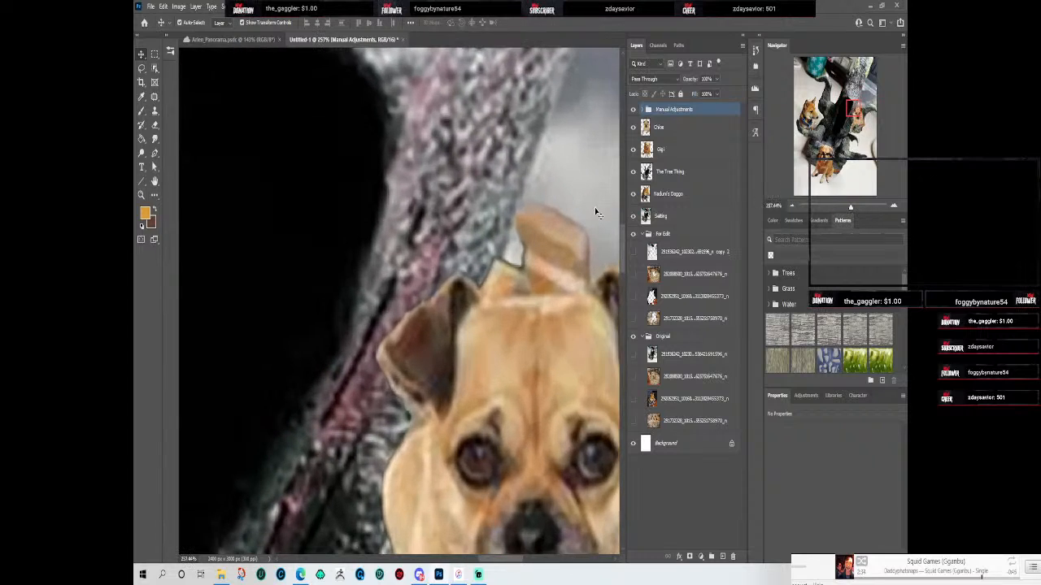
click(668, 126)
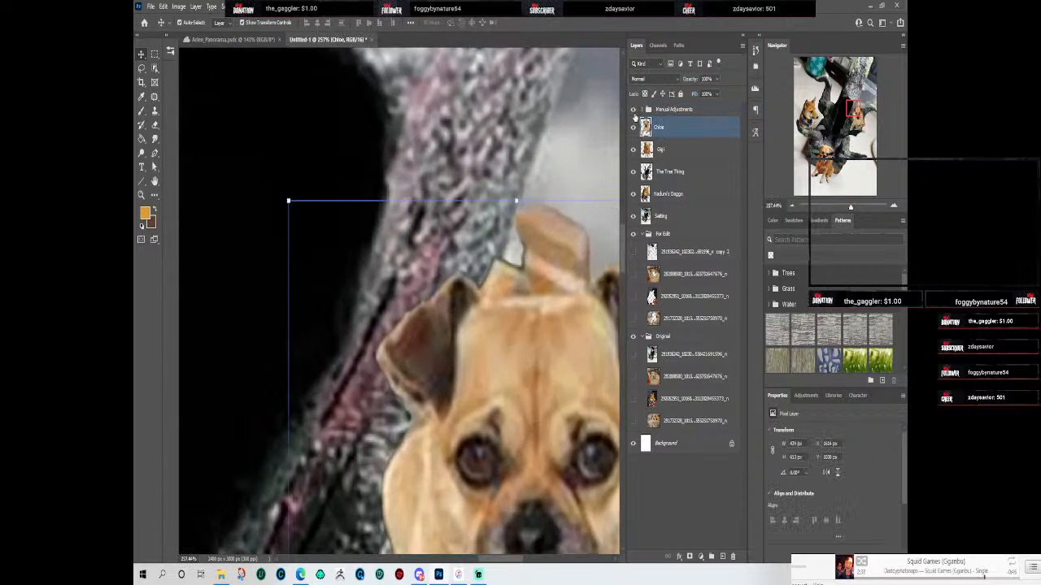
click(635, 216)
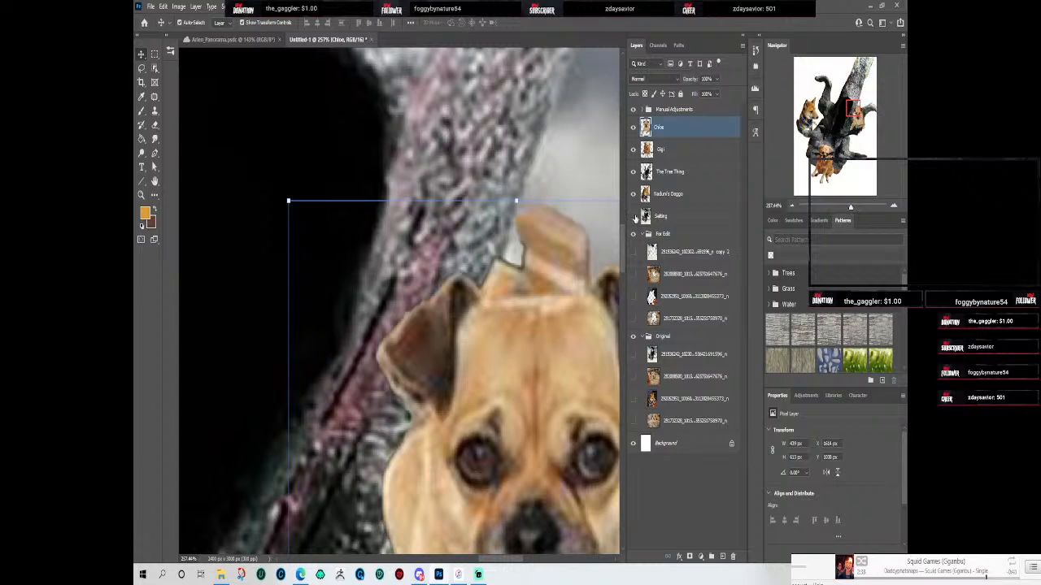
click(633, 173)
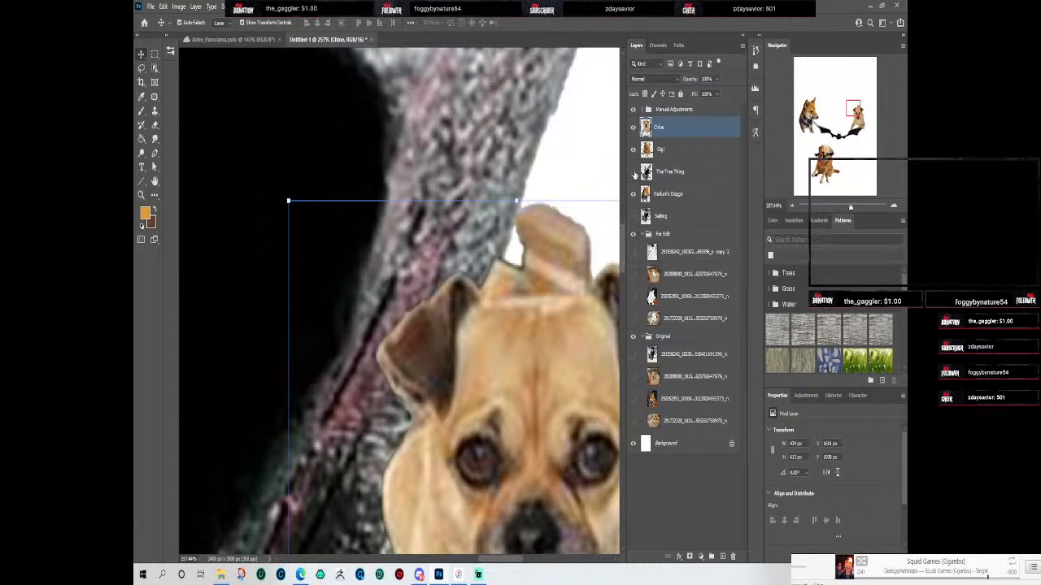
Step: Examine the edges of the Chloe cut-out against white, looking closely at the ears and the top of the head
scroll(569, 236, down, 3)
scroll(550, 261, down, 4)
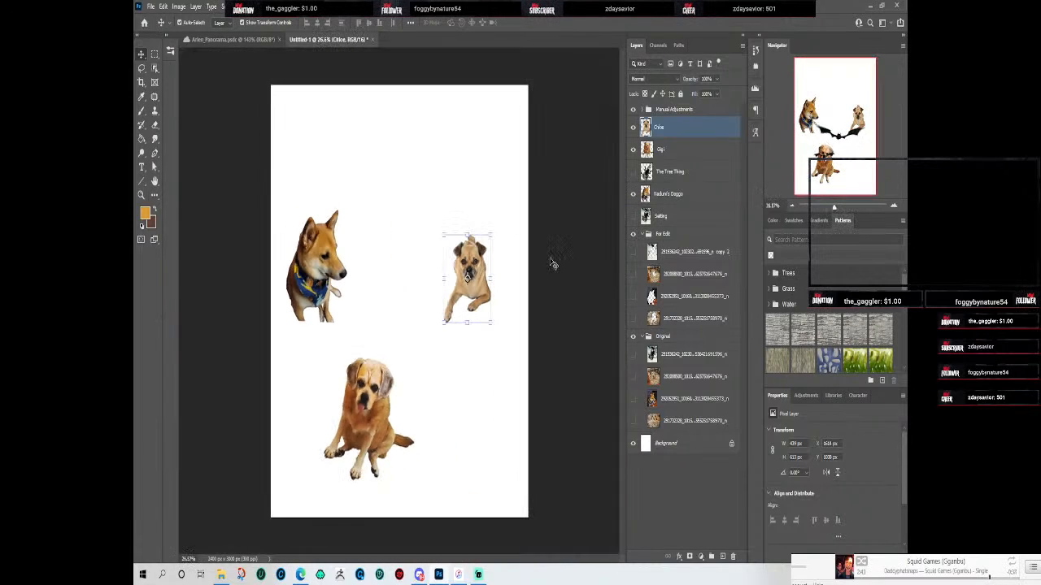
scroll(496, 227, up, 3)
scroll(460, 301, down, 1)
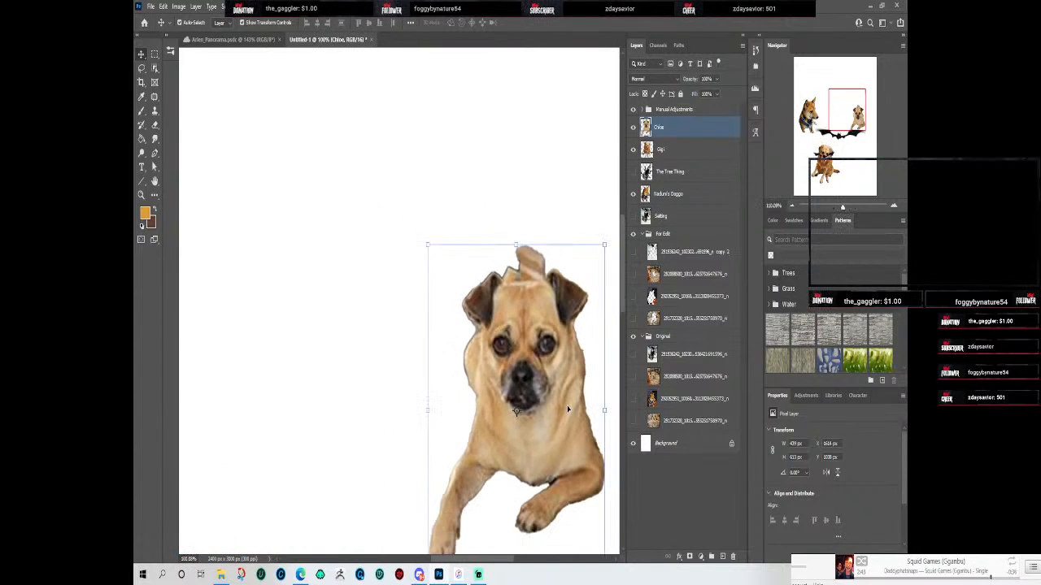
scroll(567, 409, up, 7)
drag(574, 477, 604, 509)
scroll(462, 147, up, 4)
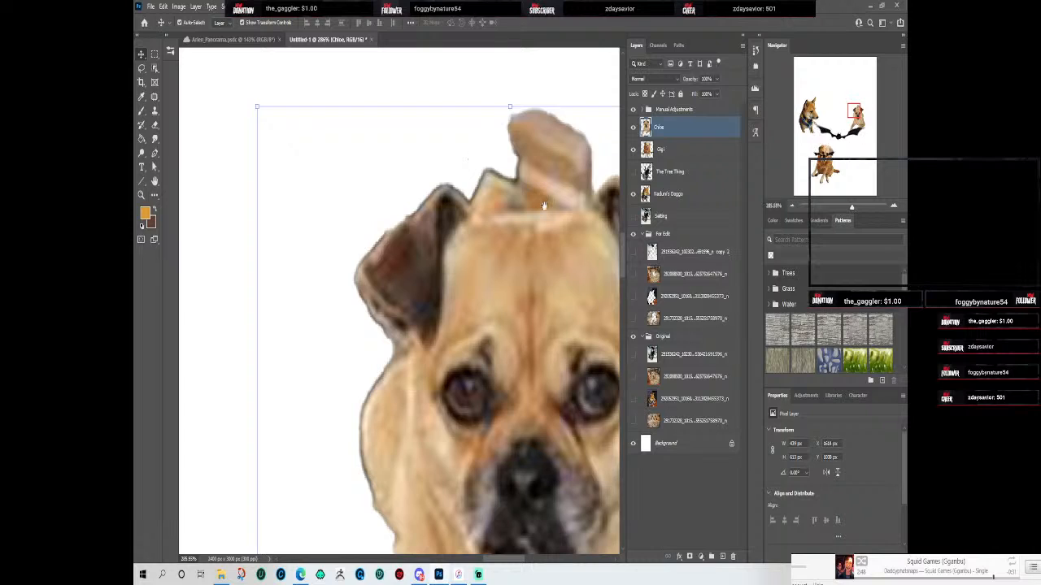
scroll(544, 217, up, 4)
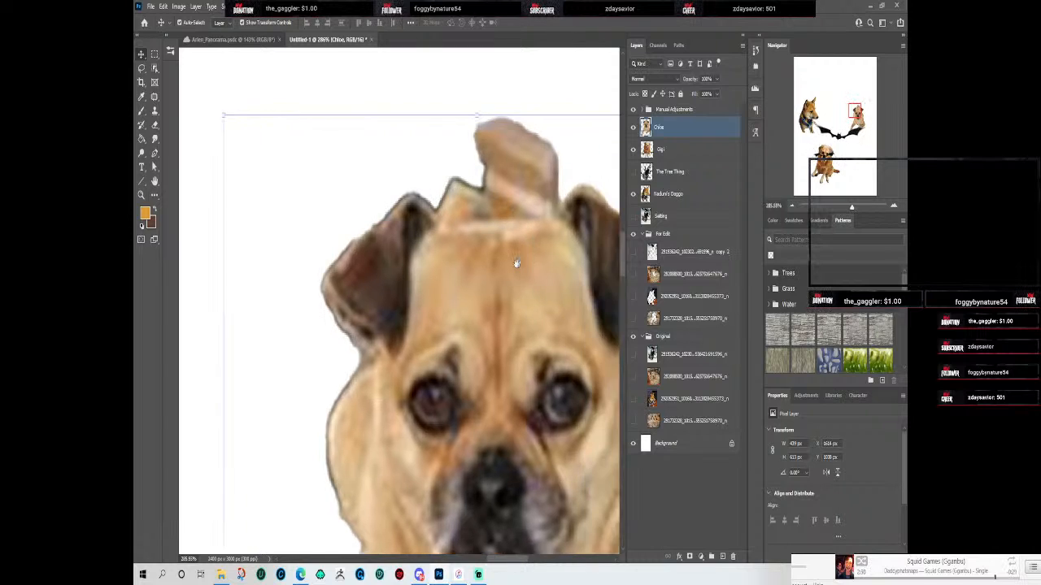
scroll(501, 210, down, 3)
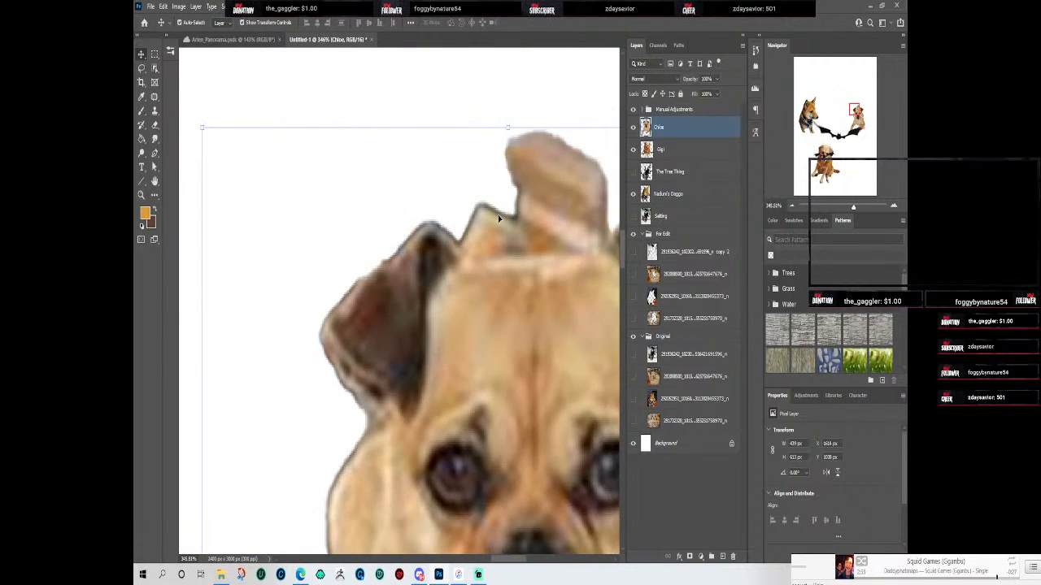
drag(523, 256, 507, 225)
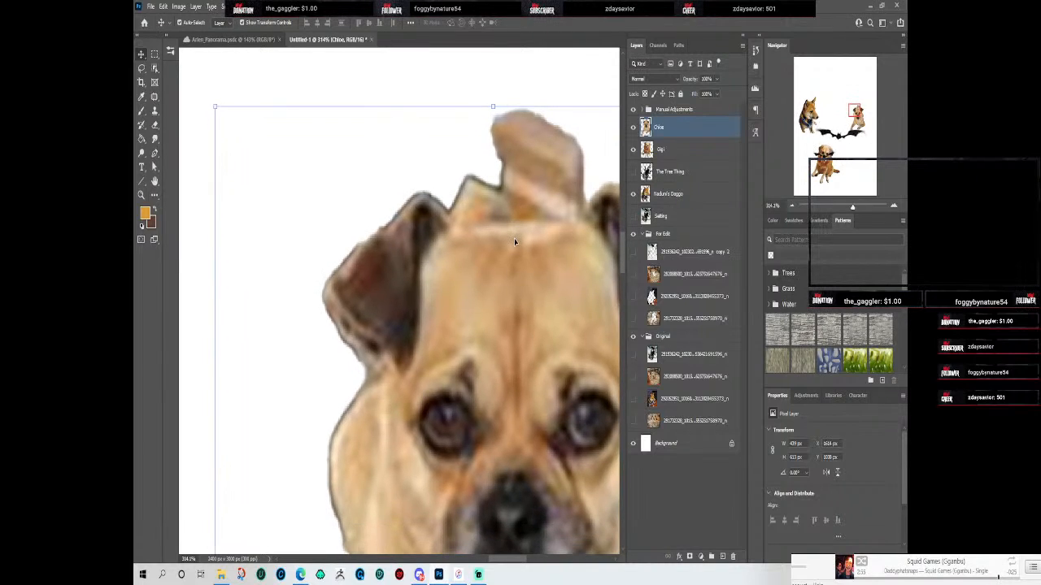
scroll(509, 252, up, 2)
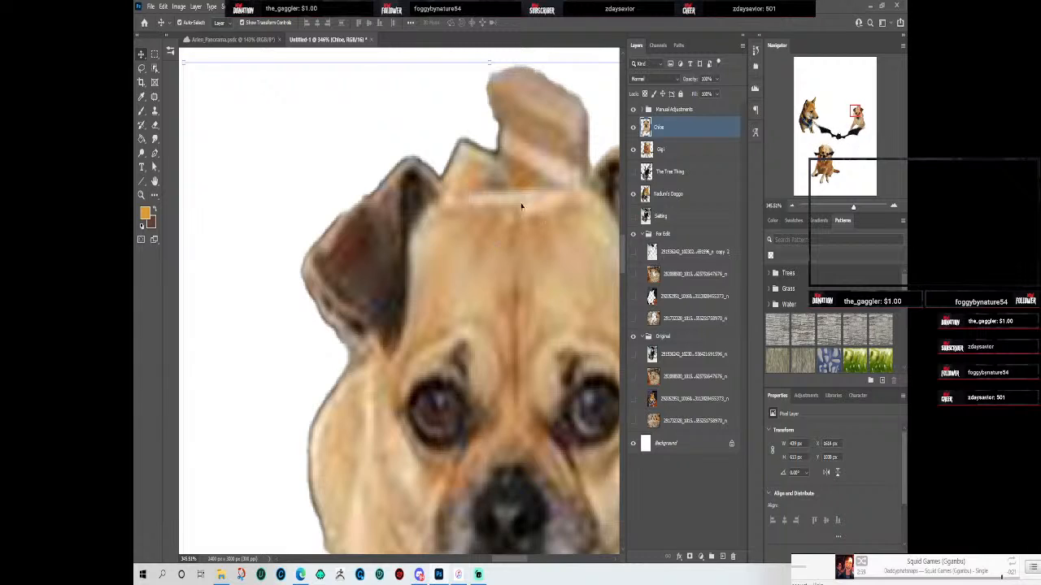
drag(624, 255, 624, 240)
scroll(583, 293, down, 5)
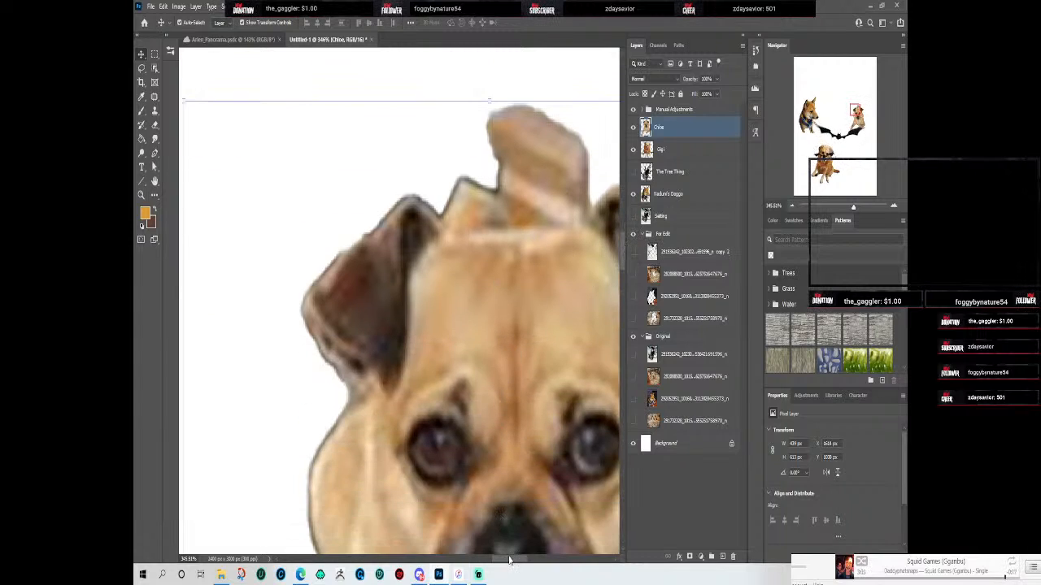
drag(506, 560, 512, 562)
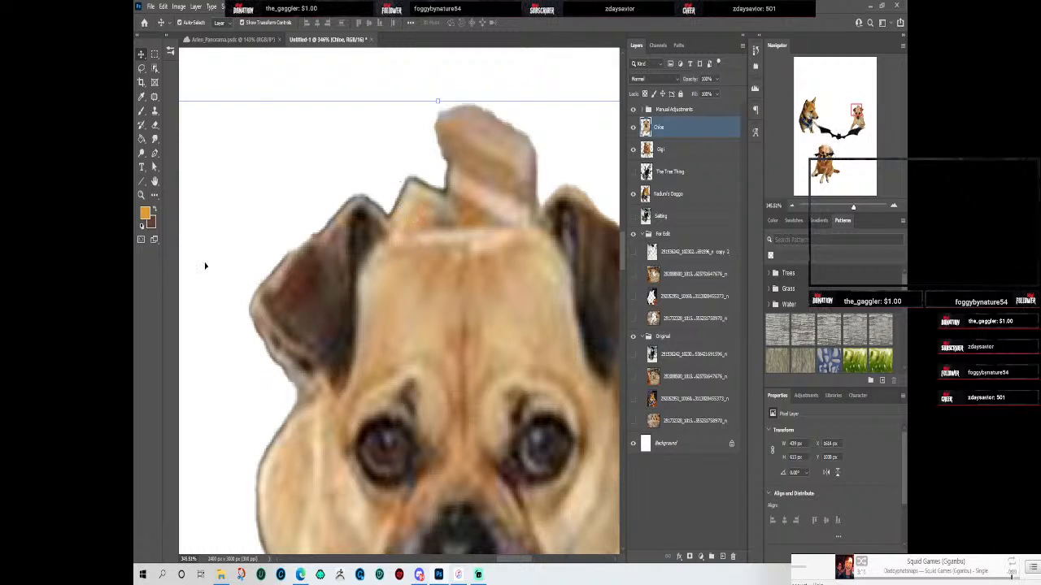
Step: Using a smaller brush, remove the dark fringe around Chloe's left-hand ear and the pointed patch above the forehead
key(b)
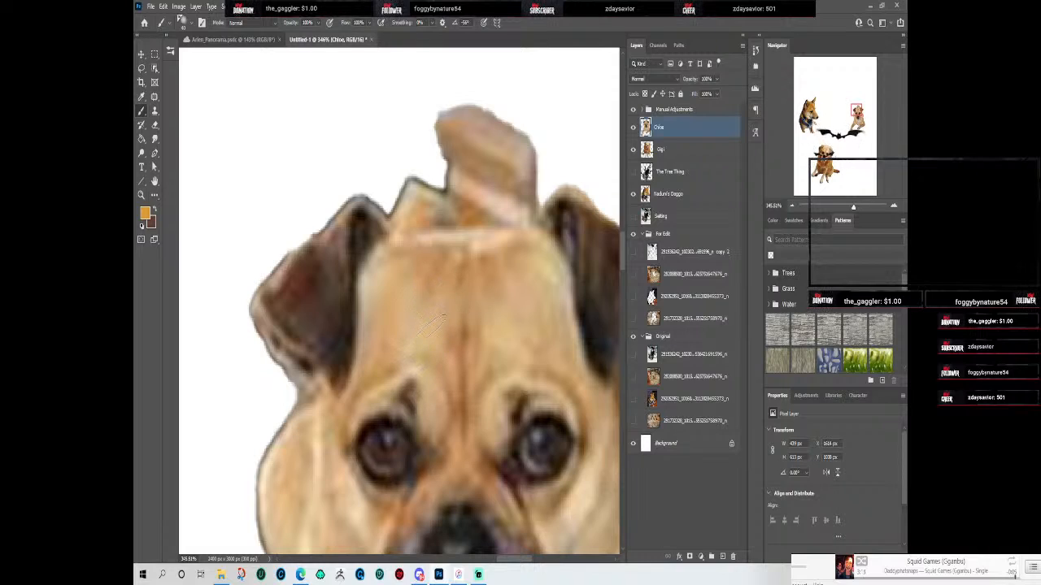
key([)
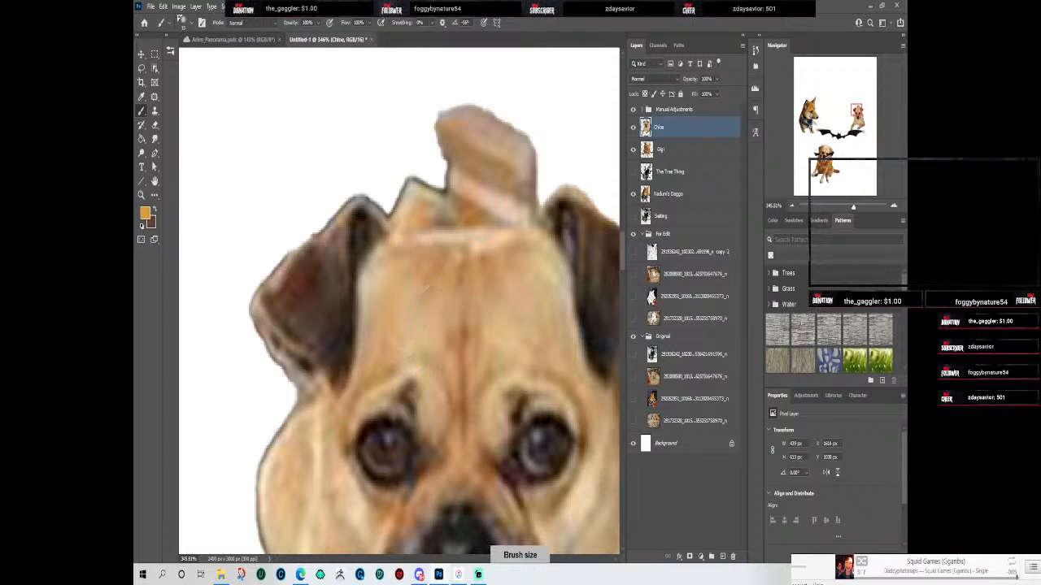
key([)
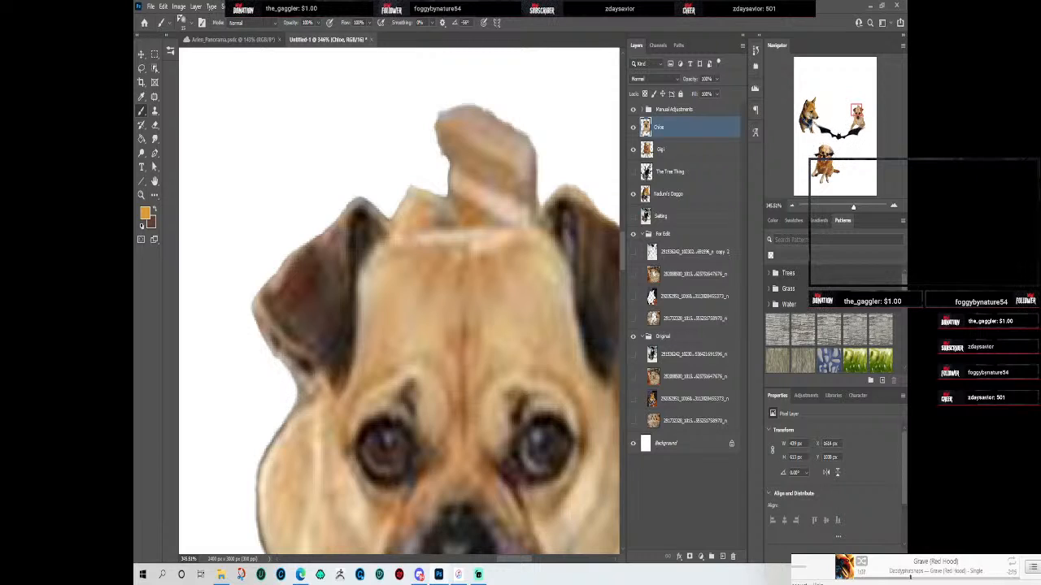
Step: Brush away the dark fringe along the outer edge of Chloe's cheek and neck below the left-hand ear
scroll(475, 456, down, 5)
scroll(414, 480, up, 5)
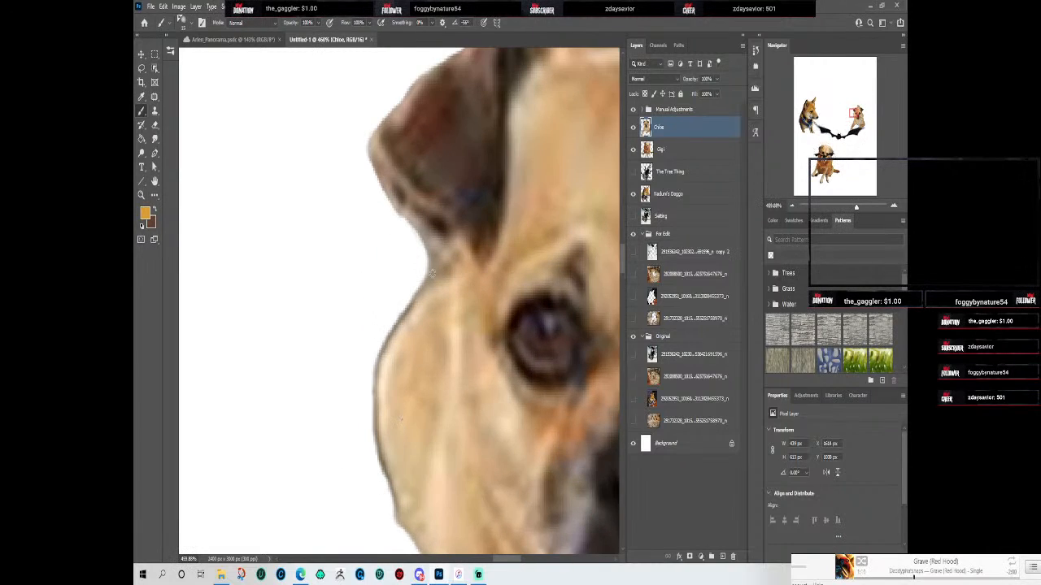
drag(425, 275, 384, 342)
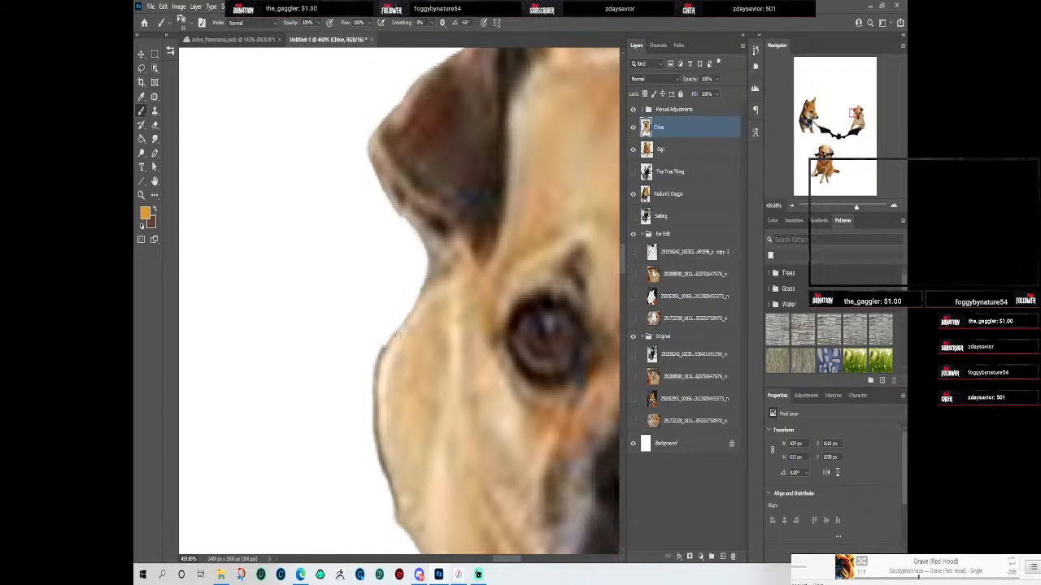
mouse_move(395, 323)
mouse_down()
mouse_move(393, 333)
mouse_move(367, 390)
mouse_move(387, 343)
mouse_move(370, 427)
mouse_move(379, 374)
mouse_move(374, 434)
mouse_move(375, 402)
mouse_move(376, 456)
mouse_move(377, 390)
mouse_move(400, 521)
mouse_up()
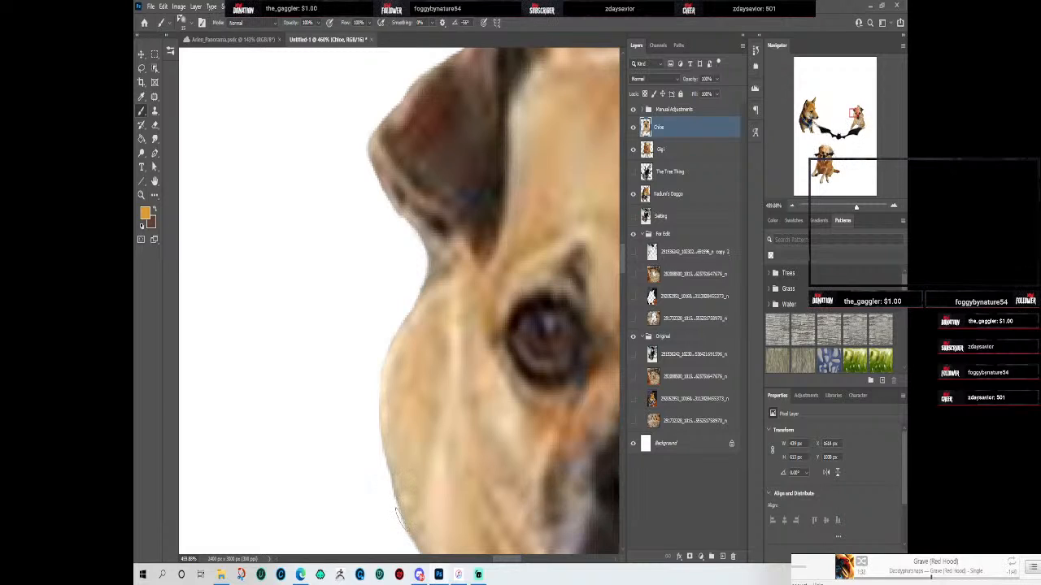
Step: Inspect the cleaned Chloe cut-out as a whole and the forehead fur down to individual pixels
scroll(398, 517, down, 6)
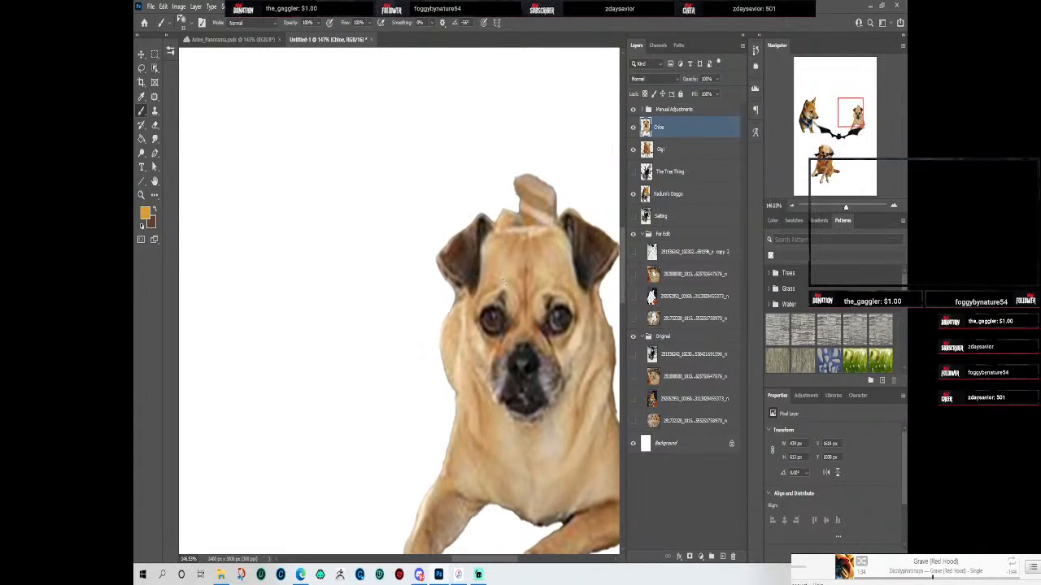
scroll(503, 283, up, 12)
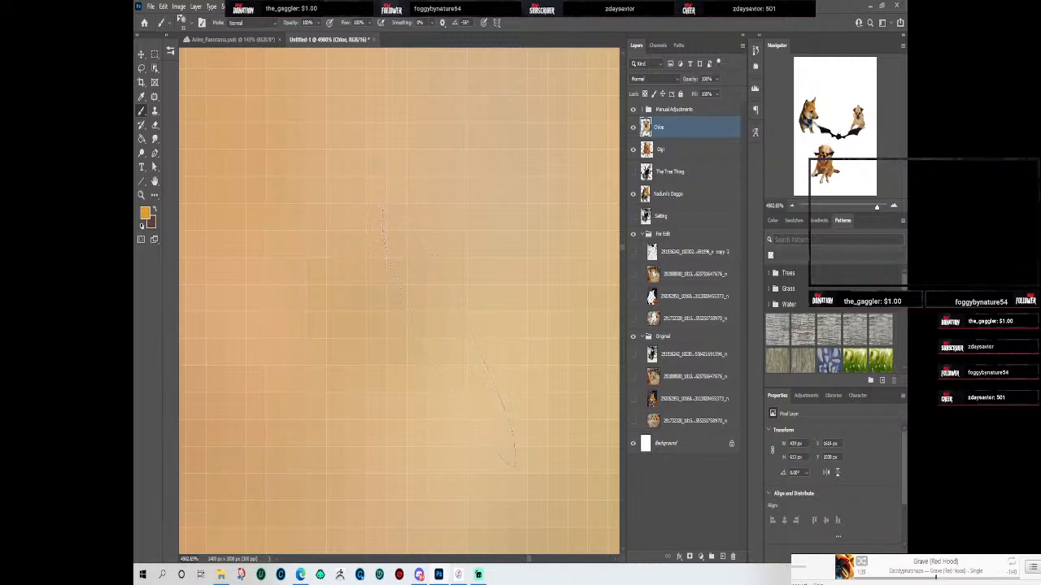
scroll(409, 274, up, 4)
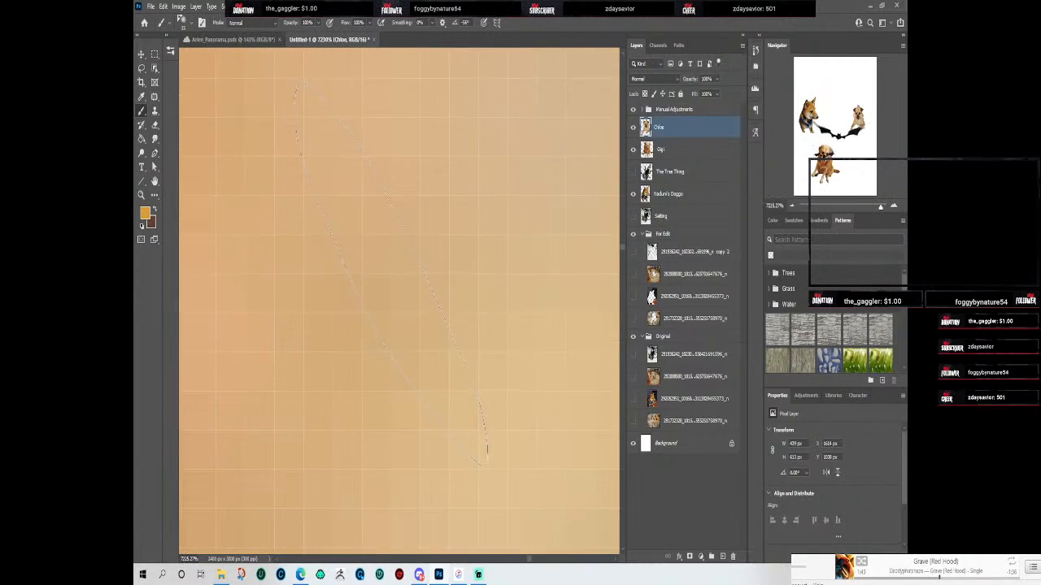
scroll(395, 317, down, 3)
scroll(192, 374, down, 2)
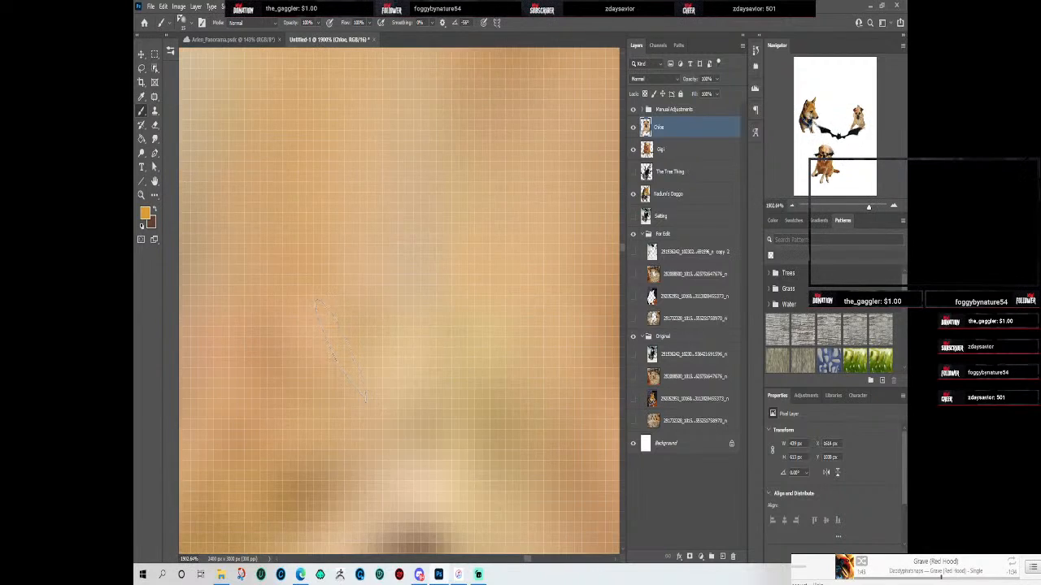
scroll(193, 374, up, 2)
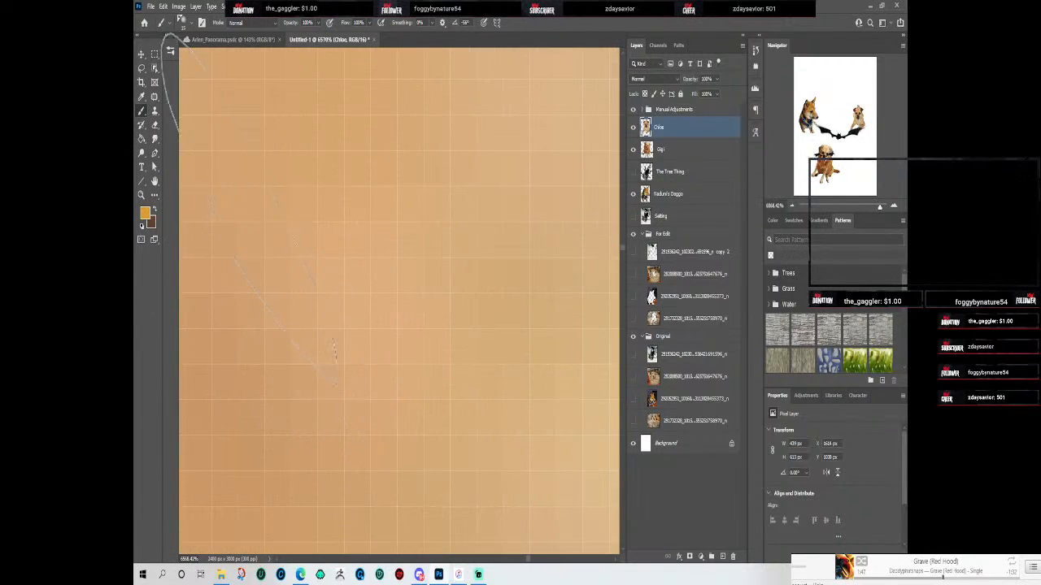
scroll(354, 230, down, 4)
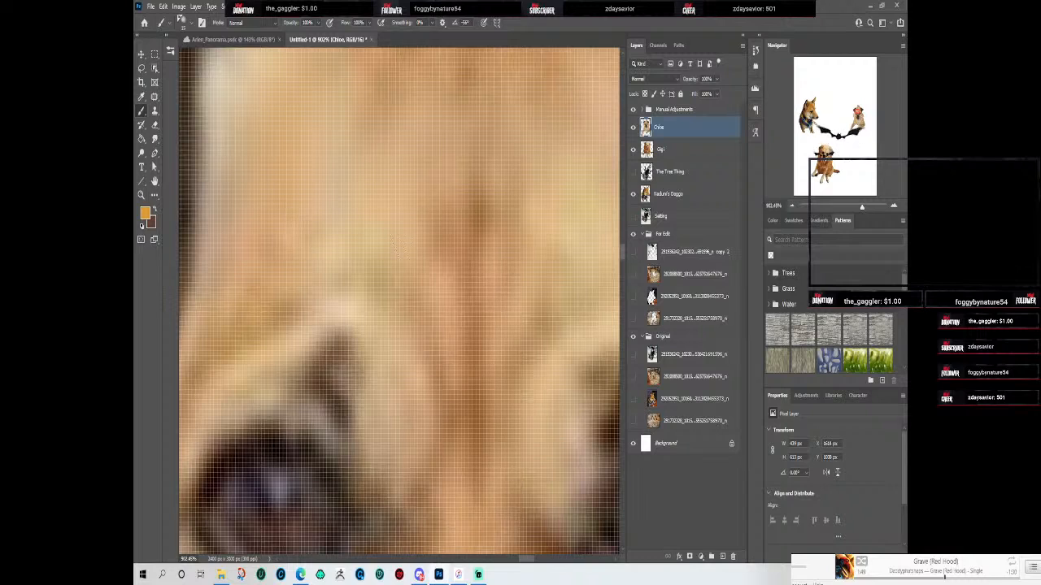
Step: Brush away the dark fringe along the underside of Chloe's chest, between the two front legs
scroll(354, 230, up, 6)
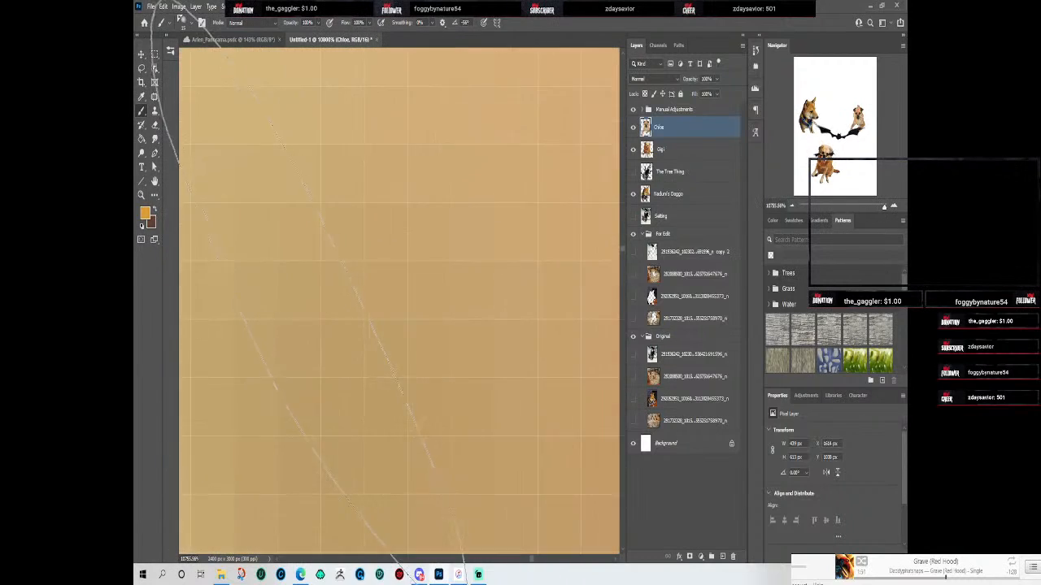
scroll(323, 298, down, 5)
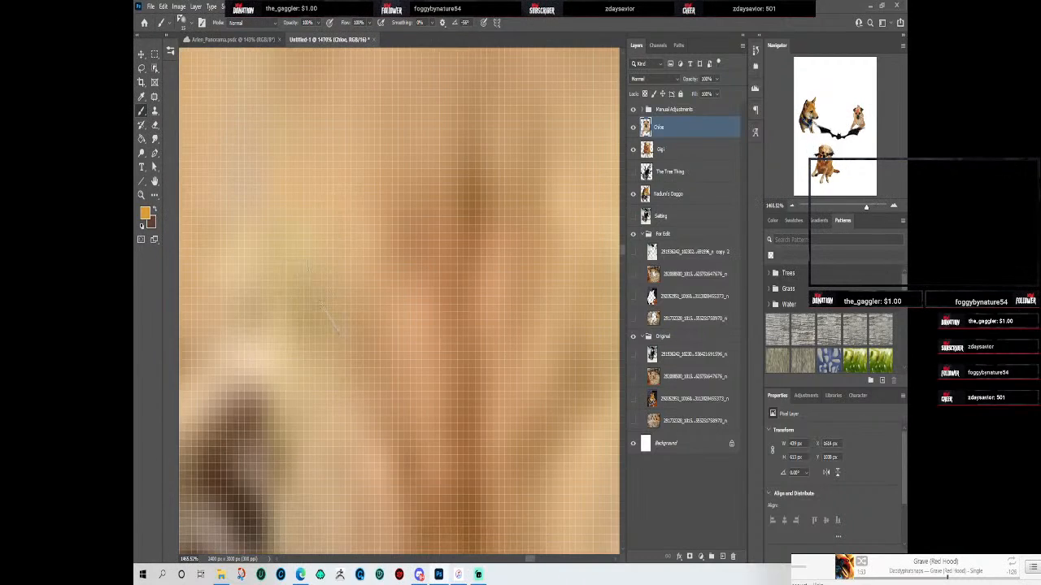
scroll(327, 298, down, 5)
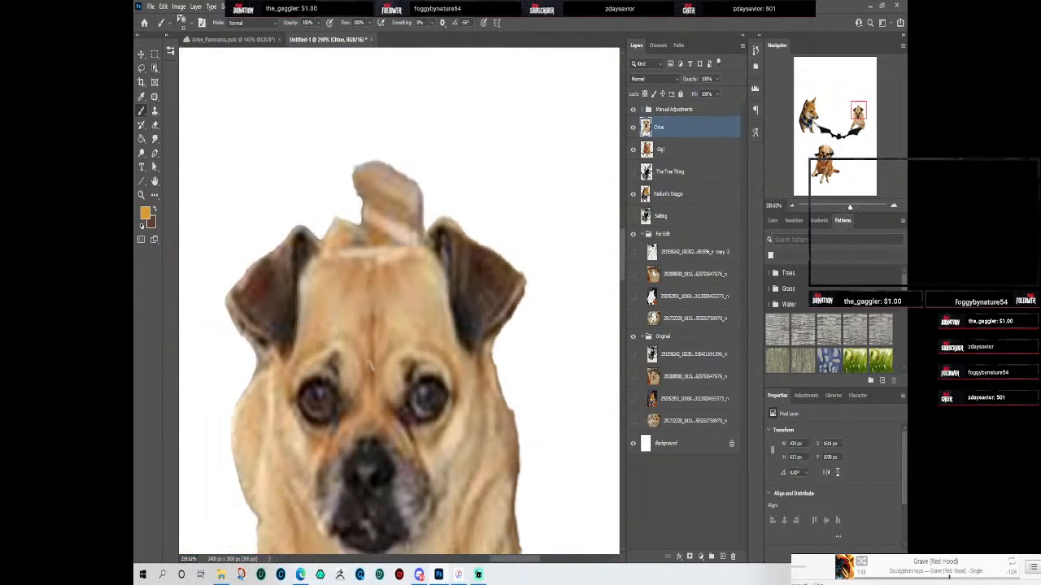
scroll(328, 299, down, 3)
scroll(342, 406, up, 2)
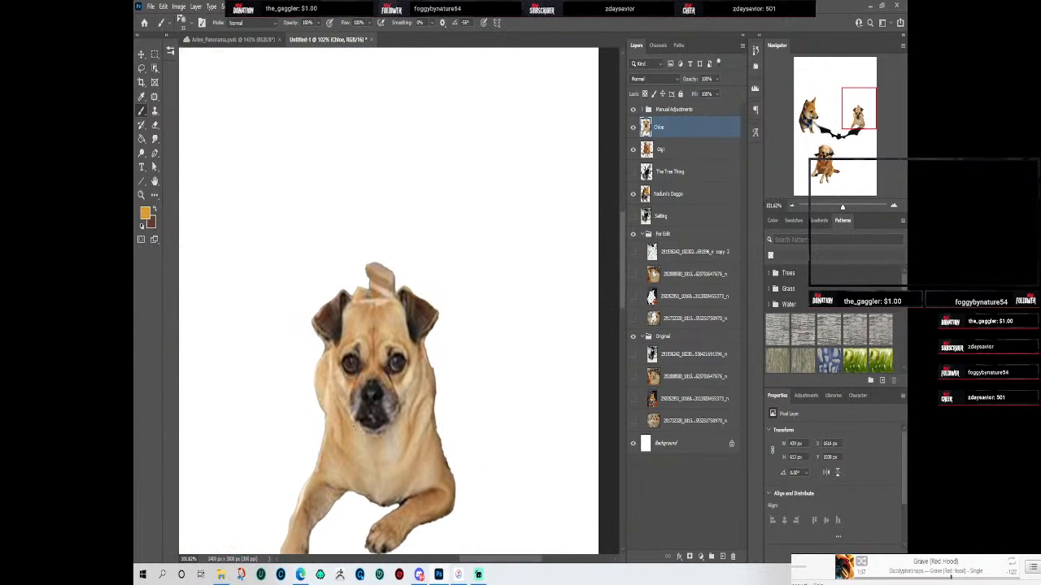
scroll(347, 464, up, 2)
scroll(456, 456, up, 2)
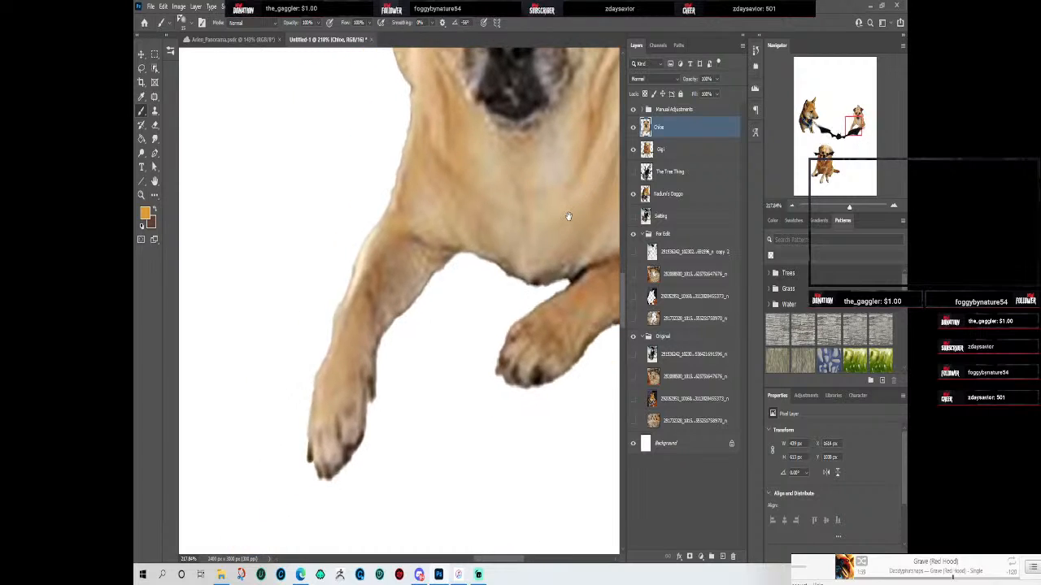
scroll(445, 286, up, 5)
drag(407, 428, 292, 428)
scroll(485, 237, up, 5)
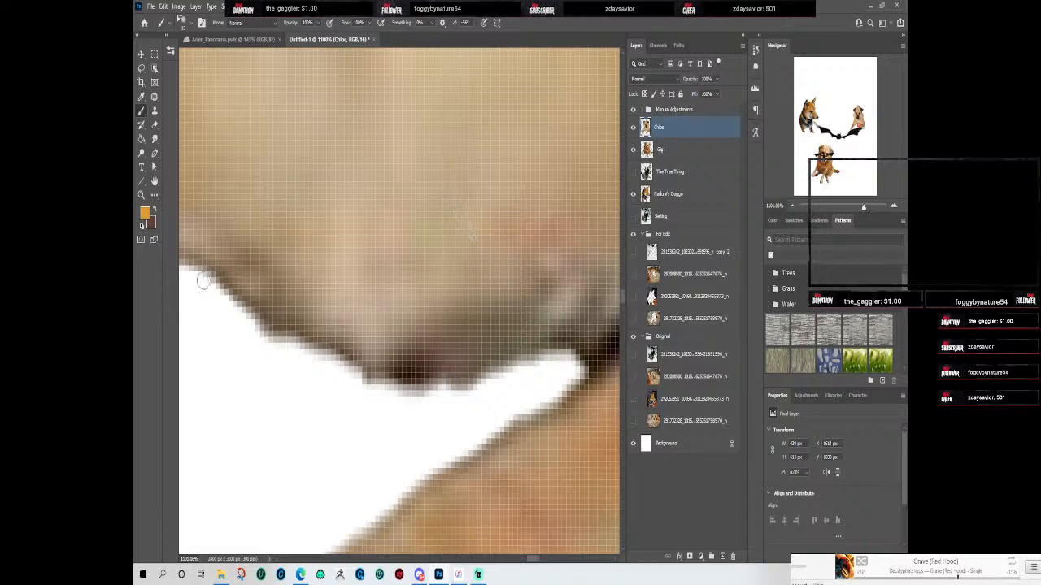
mouse_move(202, 266)
mouse_down()
mouse_move(257, 331)
mouse_move(242, 304)
mouse_move(294, 348)
mouse_move(276, 339)
mouse_move(309, 347)
mouse_move(272, 327)
mouse_move(314, 353)
mouse_move(263, 310)
mouse_move(327, 368)
mouse_move(383, 393)
mouse_move(331, 366)
mouse_move(369, 385)
mouse_move(324, 345)
mouse_move(387, 395)
mouse_move(444, 378)
mouse_move(407, 408)
mouse_move(431, 389)
mouse_move(405, 375)
mouse_move(390, 387)
mouse_move(415, 415)
mouse_move(412, 372)
mouse_move(394, 374)
mouse_move(387, 398)
mouse_move(396, 377)
mouse_move(374, 403)
mouse_move(412, 367)
mouse_move(432, 385)
mouse_move(413, 363)
mouse_move(388, 382)
mouse_move(403, 366)
mouse_move(431, 380)
mouse_move(442, 408)
mouse_move(423, 360)
mouse_move(448, 387)
mouse_move(490, 383)
mouse_move(469, 398)
mouse_move(538, 360)
mouse_move(564, 357)
mouse_move(573, 368)
mouse_move(526, 379)
mouse_move(376, 361)
mouse_up()
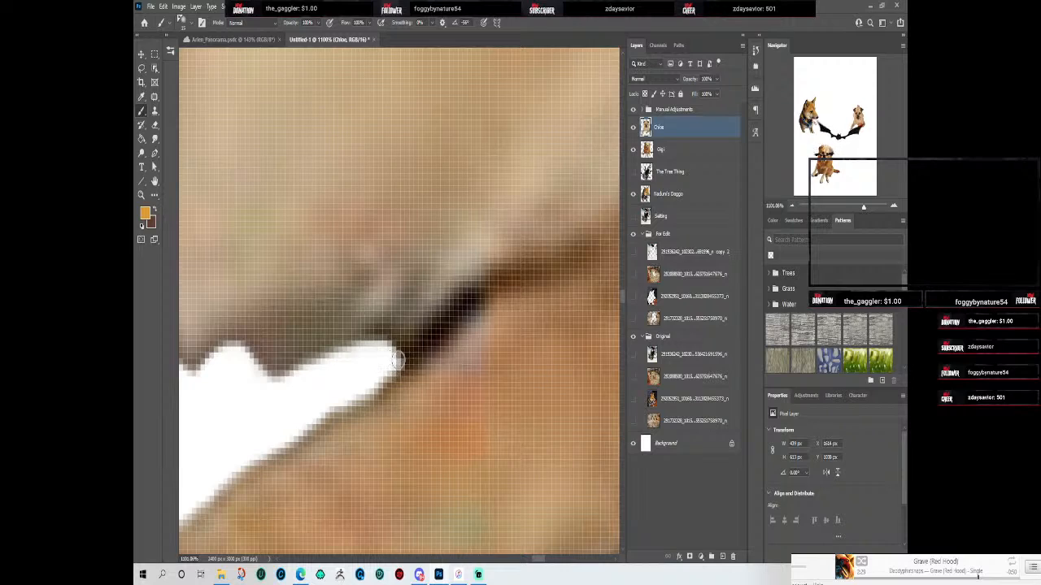
Step: Brush out the dark gap between Chloe's chest and the bent front leg, cleaning both edges with a smaller brush
mouse_move(399, 355)
mouse_down()
mouse_move(467, 295)
mouse_move(445, 329)
mouse_move(395, 368)
mouse_move(436, 343)
mouse_move(474, 293)
mouse_move(391, 355)
mouse_move(478, 292)
mouse_move(440, 332)
mouse_move(469, 305)
mouse_up()
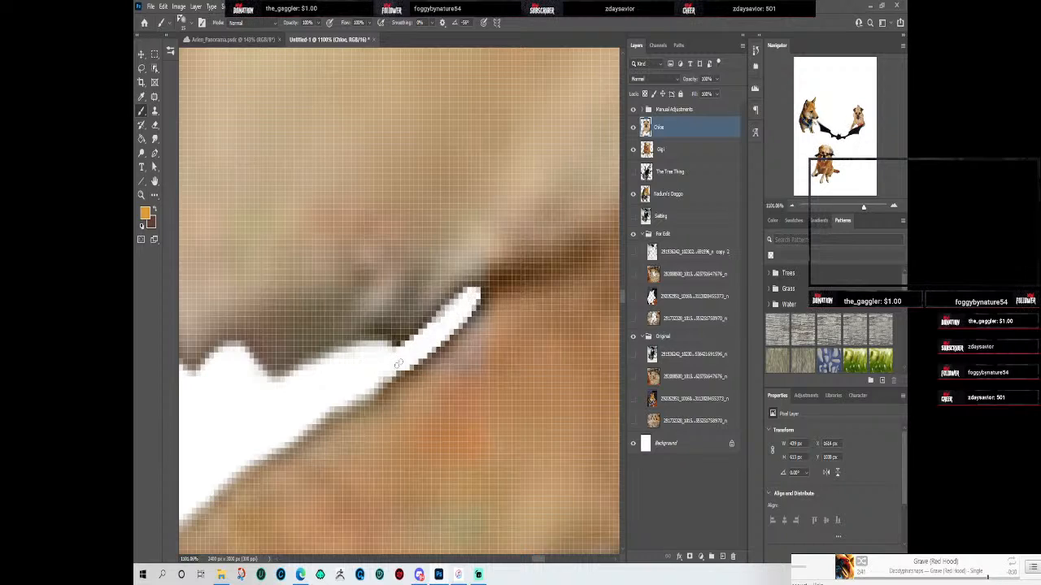
mouse_move(478, 298)
mouse_down()
mouse_move(457, 329)
mouse_move(367, 388)
mouse_up()
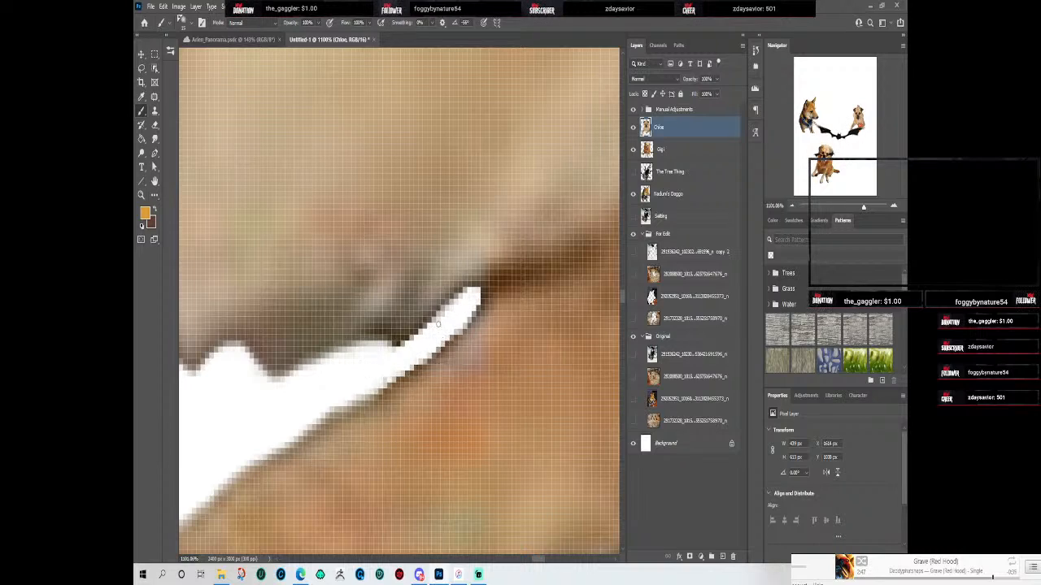
mouse_move(452, 306)
mouse_down()
mouse_move(459, 298)
mouse_move(396, 348)
mouse_up()
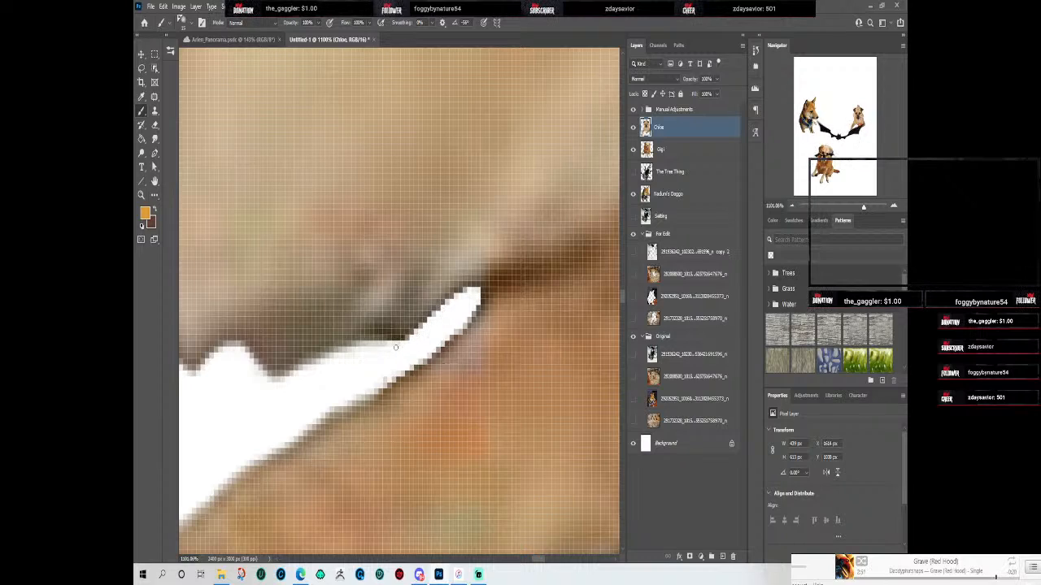
key(bracketright)
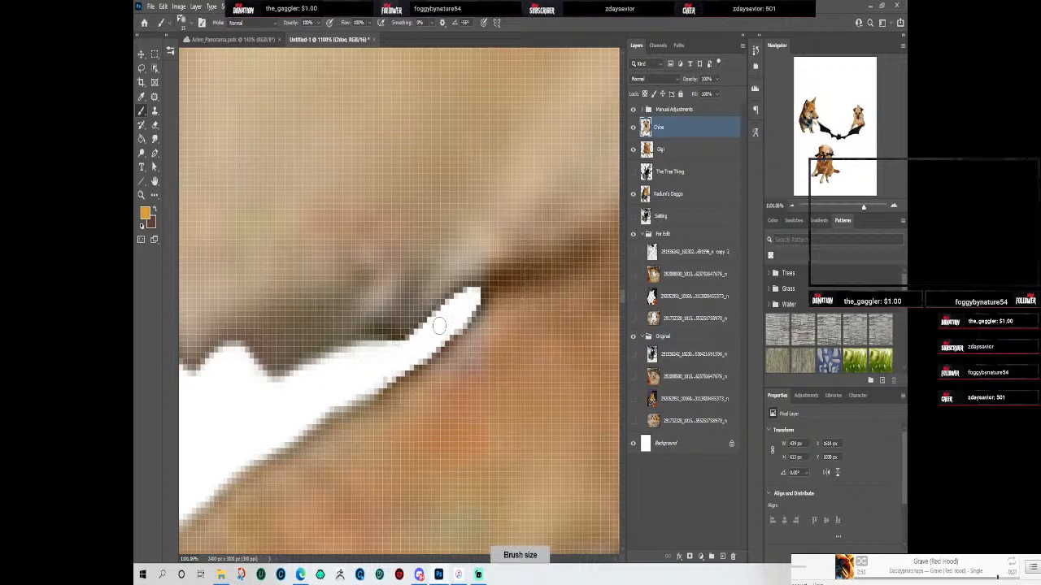
key(space)
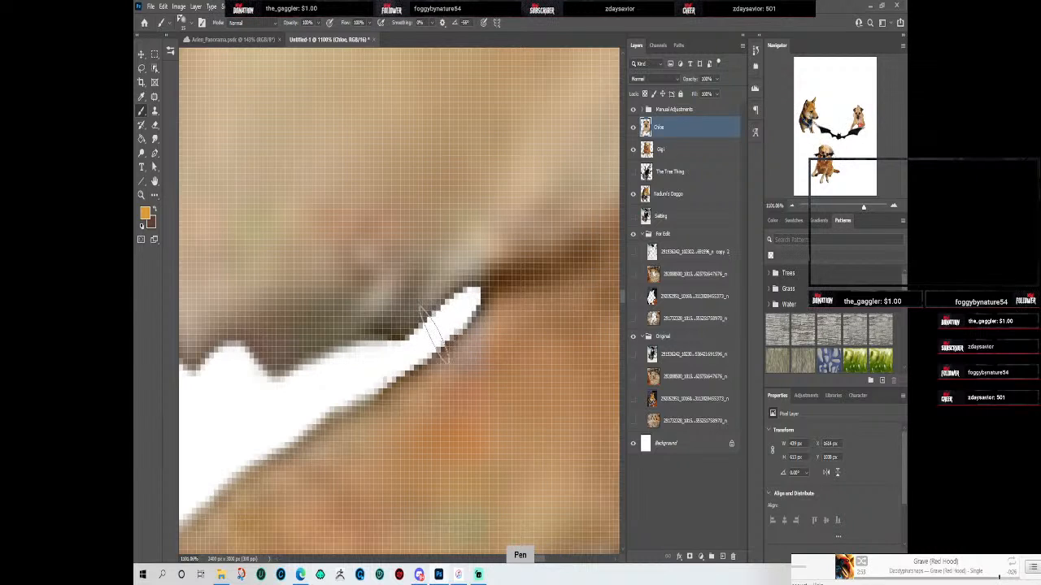
Step: Show the tree photo layer behind the dogs and inspect Chloe's cleaned edges against it
scroll(433, 333, down, 15)
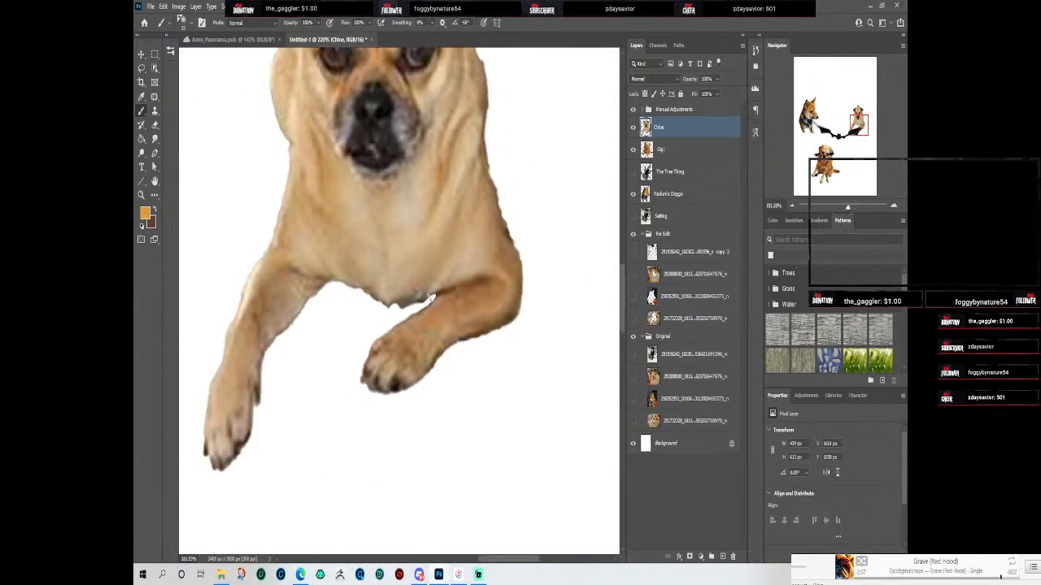
scroll(431, 260, up, 4)
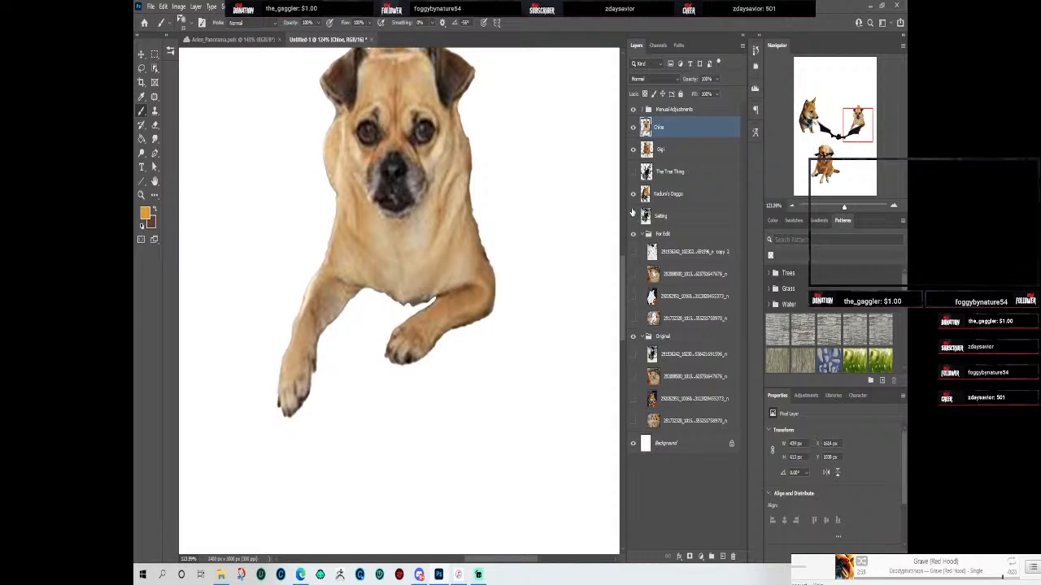
click(632, 215)
scroll(485, 270, up, 6)
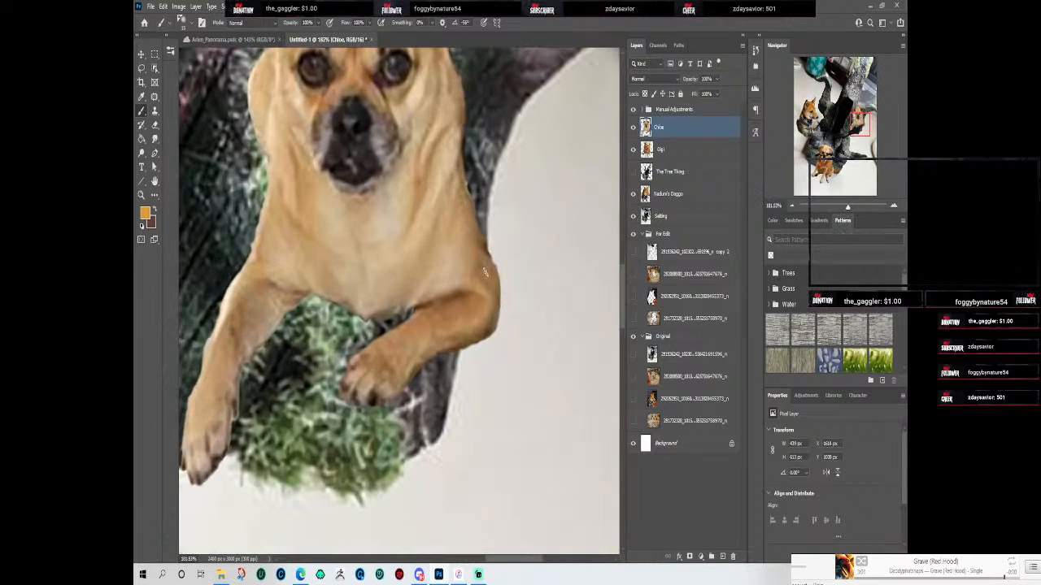
scroll(378, 325, down, 6)
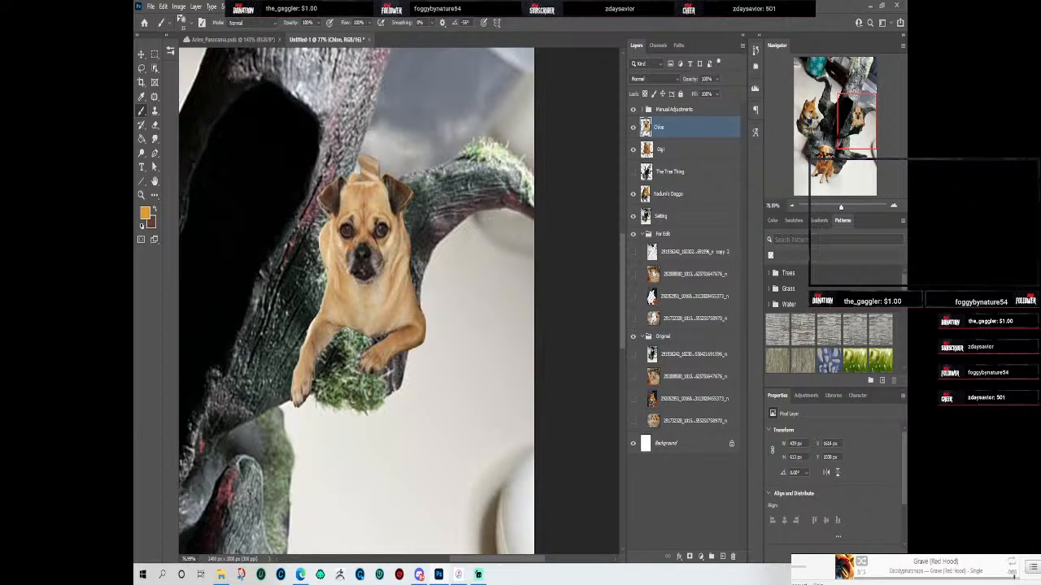
Step: Using a larger brush, remove the tan piece that sticks up above Chloe's head
key(e)
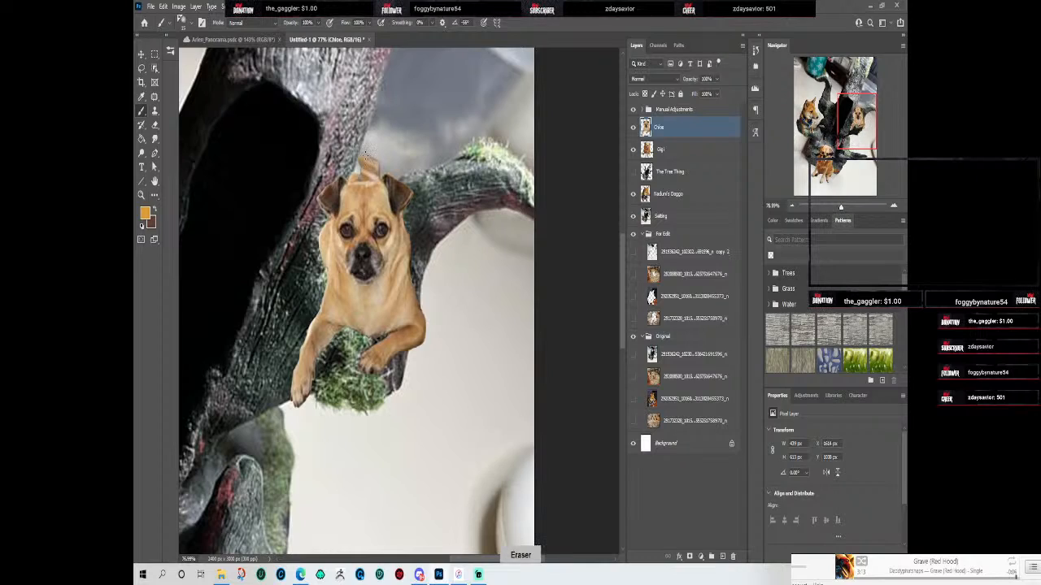
key(bracketright)
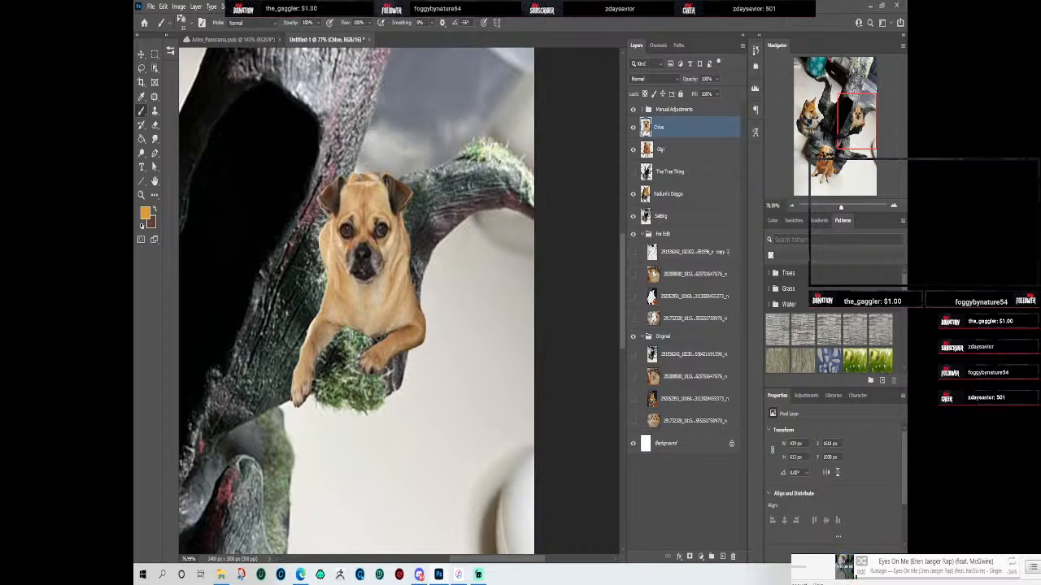
drag(369, 163, 372, 142)
scroll(388, 371, down, 5)
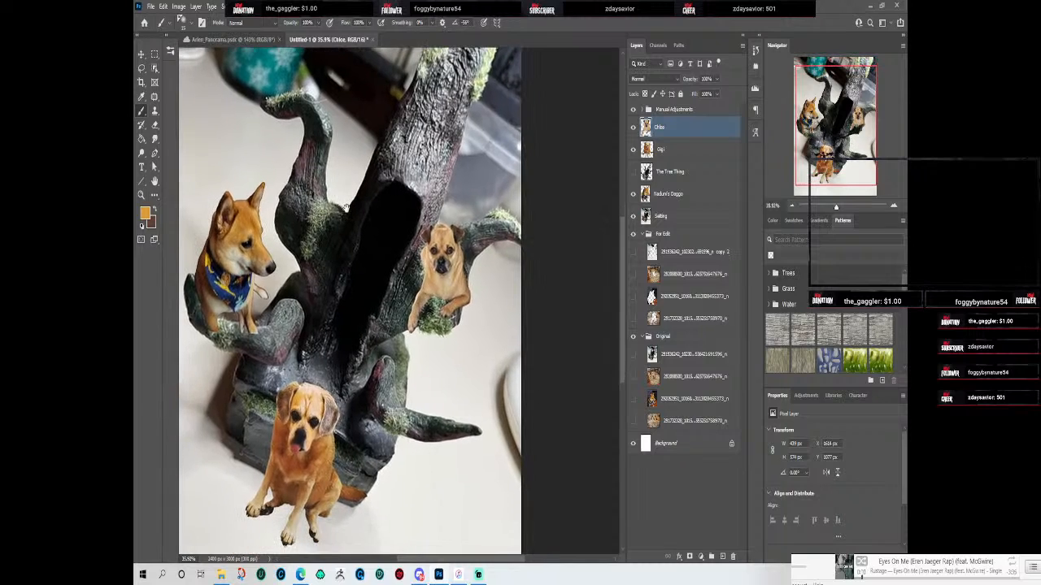
Step: Show The Tree Thing layer and check how its branch overlaps the Shiba's feet
scroll(217, 238, up, 2)
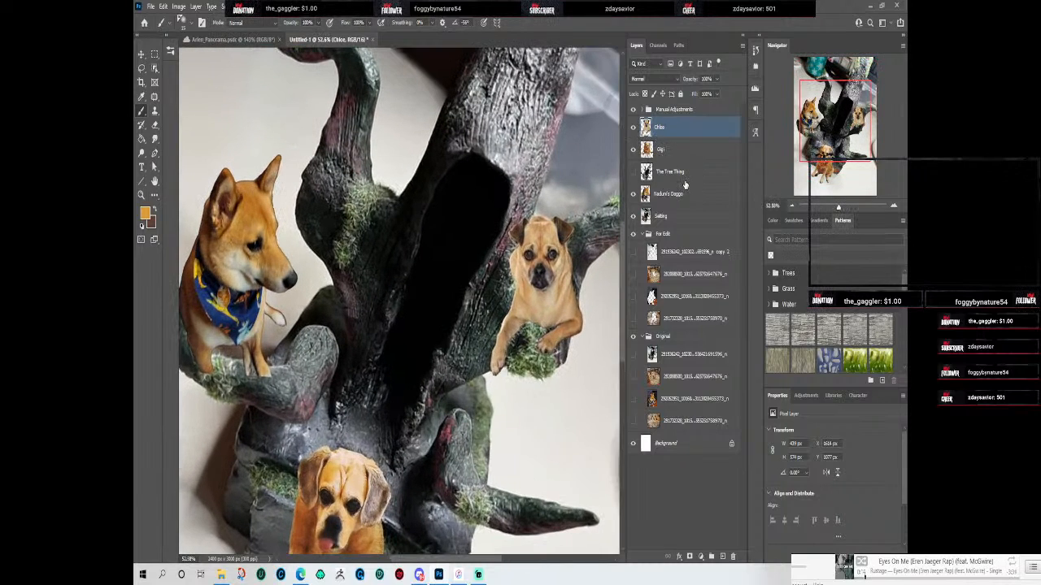
click(634, 173)
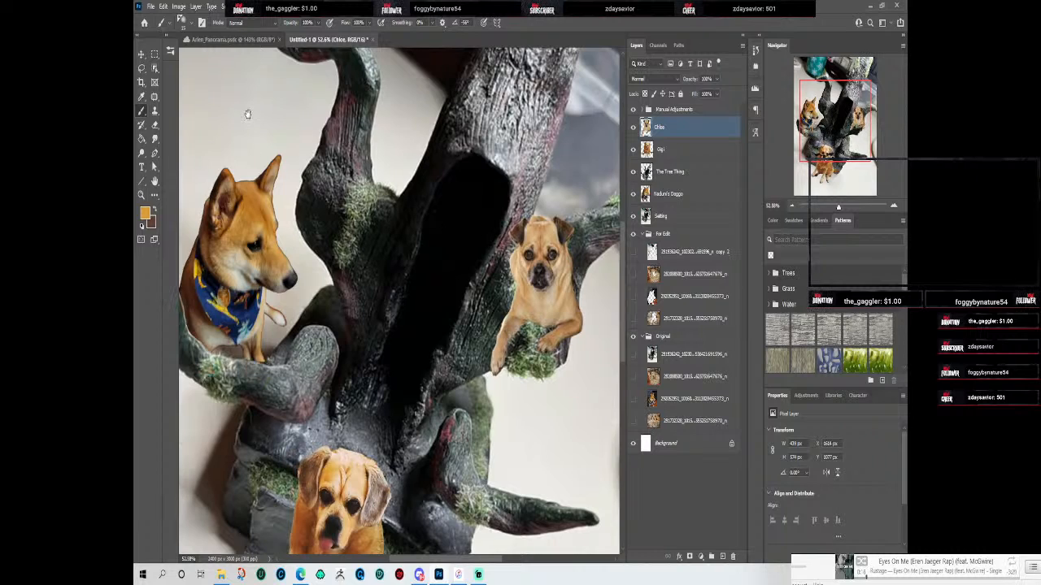
drag(248, 115, 338, 101)
scroll(371, 233, up, 4)
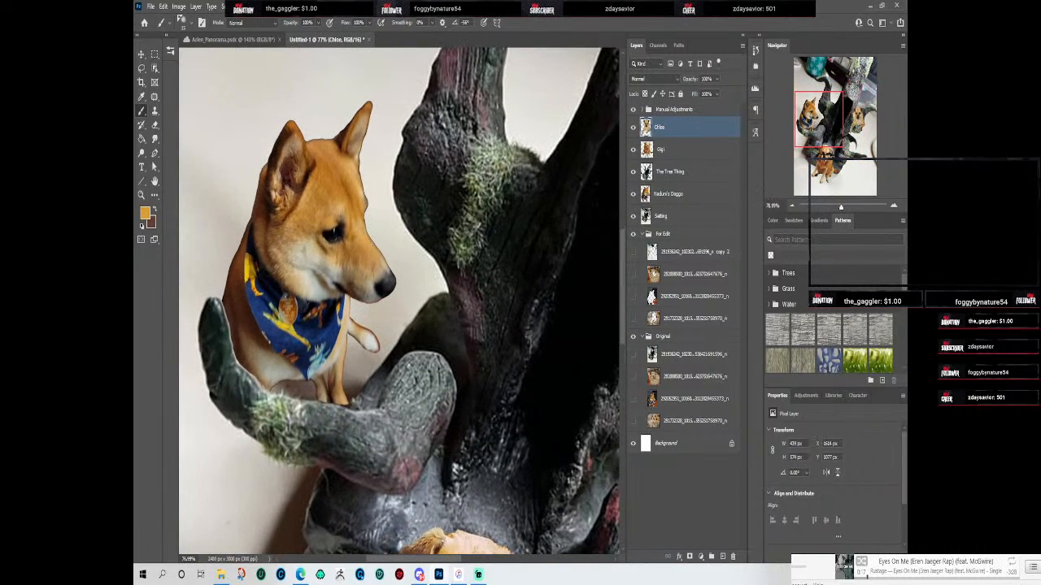
Step: Hide The Tree Thing layer and the tree photo layer, and make the Shiba's layer active
click(633, 172)
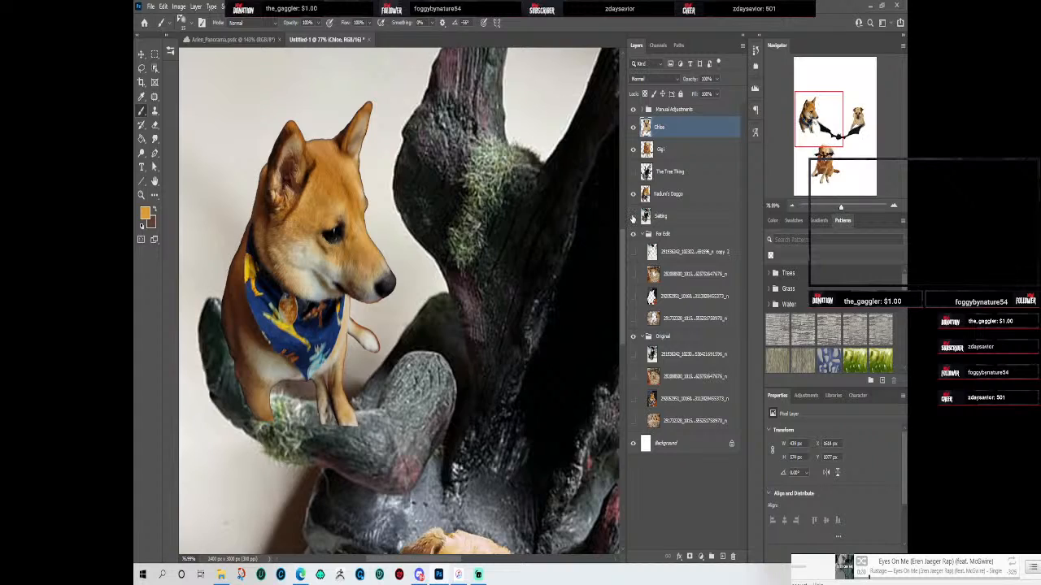
click(634, 215)
scroll(323, 184, up, 4)
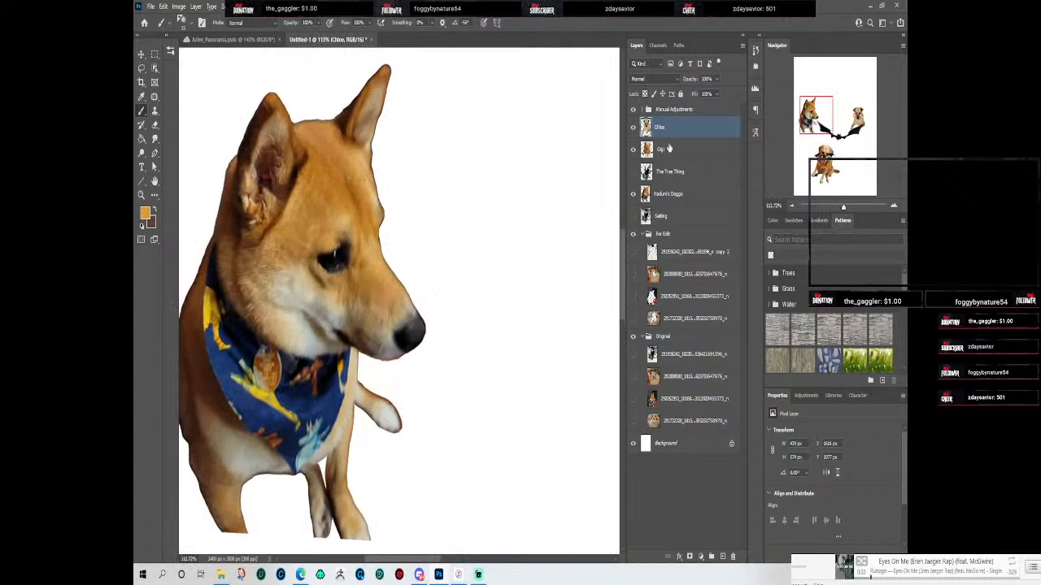
click(668, 147)
click(666, 195)
Step: Brush away the dark fringe along the outer edge of the Shiba's back, beside the bandana
scroll(461, 144, left, 2)
drag(461, 143, 453, 126)
scroll(268, 213, up, 1)
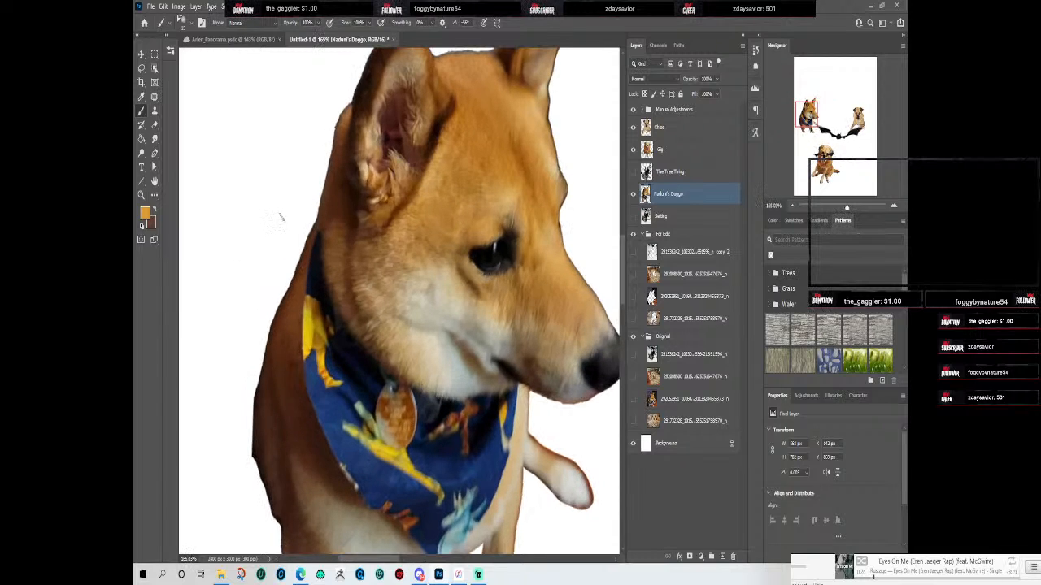
scroll(293, 122, up, 2)
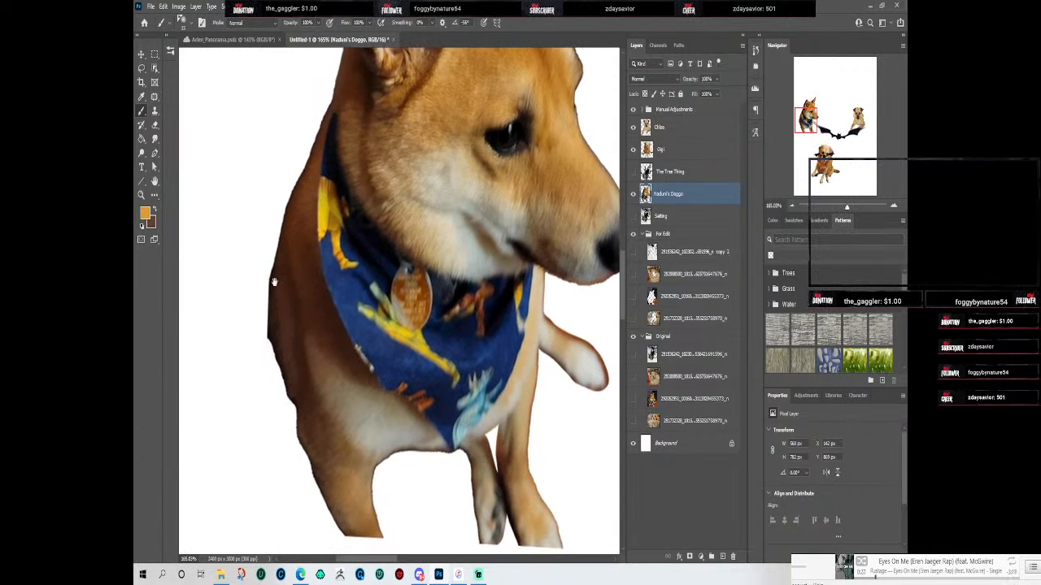
drag(274, 282, 294, 234)
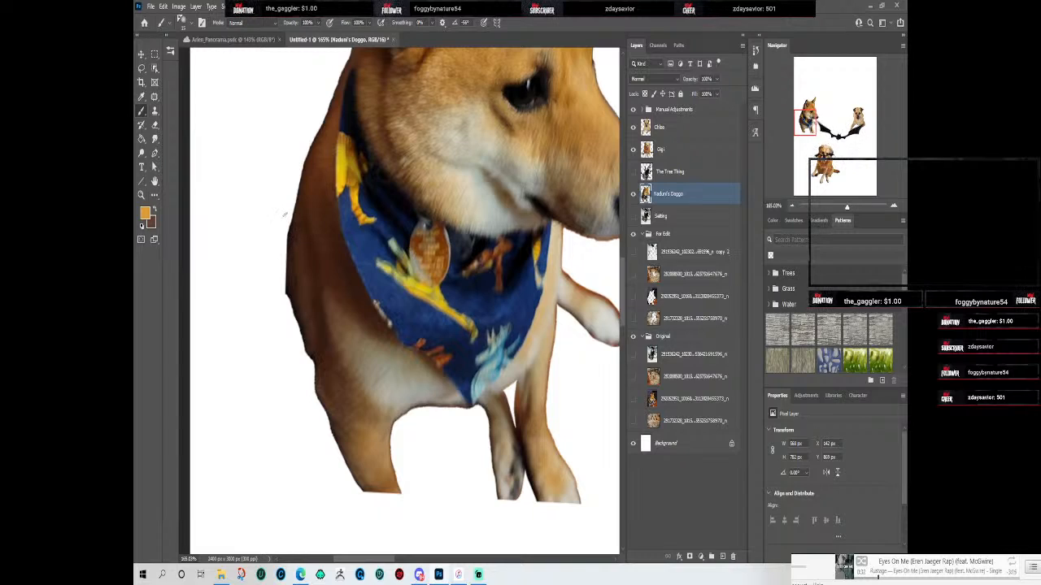
key(bracketright)
key(bracketleft)
mouse_move(288, 213)
mouse_down()
mouse_move(281, 288)
mouse_move(285, 251)
mouse_move(285, 301)
mouse_move(287, 245)
mouse_move(295, 337)
mouse_up()
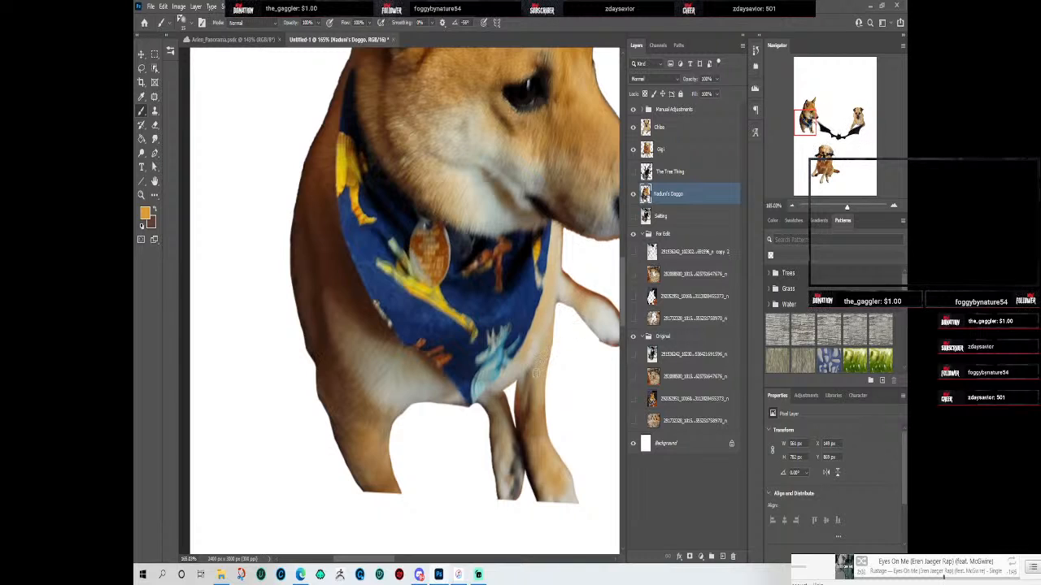
Step: Clean the Shiba's chest edge beside the front legs and remove the reddish fringe around the small paw behind the chest
drag(557, 359, 443, 398)
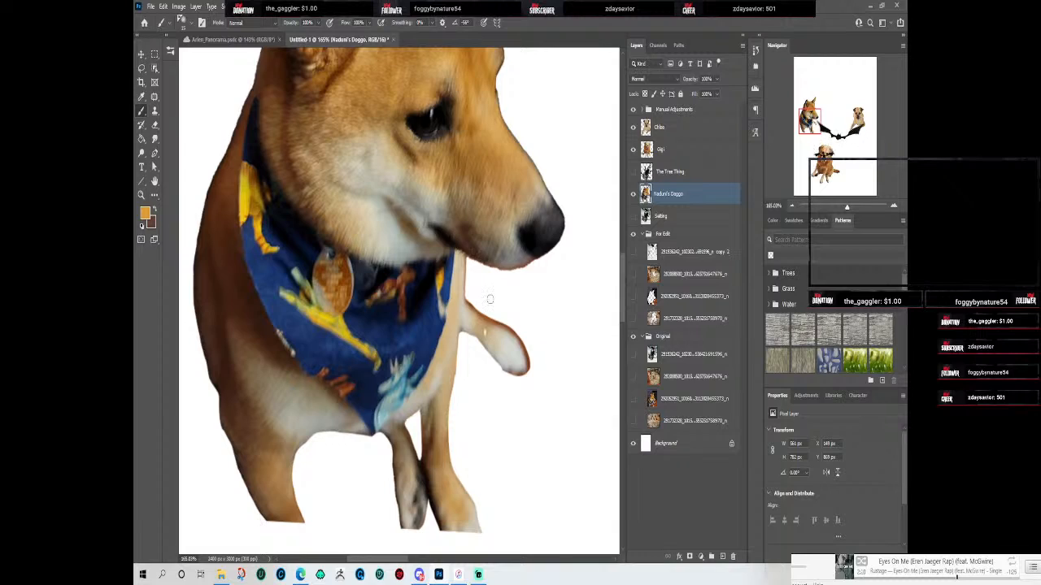
key(ctrl+z)
key(ctrl)
mouse_move(515, 326)
mouse_down()
mouse_move(531, 375)
mouse_move(504, 304)
mouse_move(514, 330)
mouse_move(499, 319)
mouse_move(518, 333)
mouse_move(483, 310)
mouse_up()
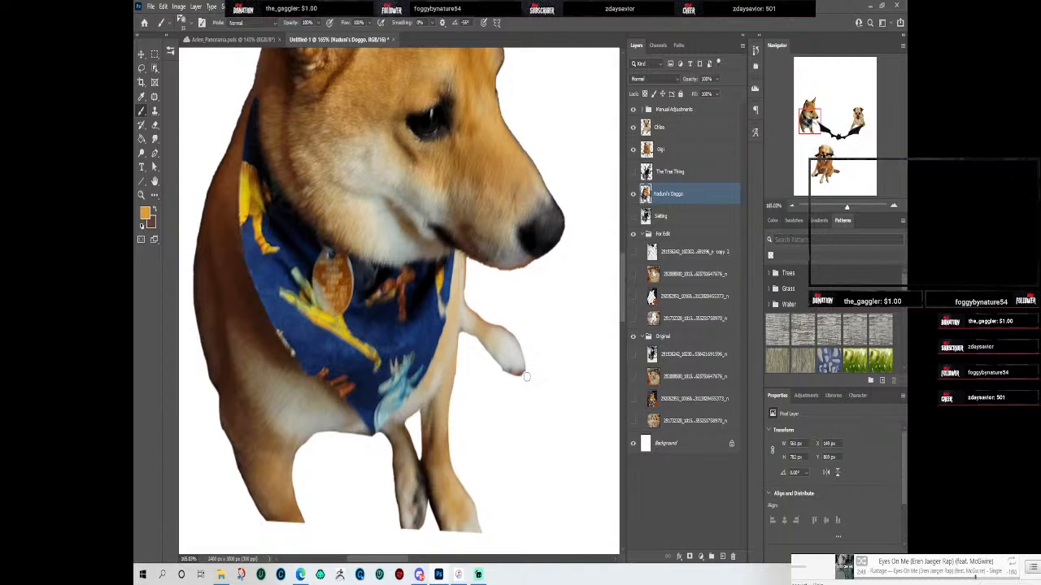
mouse_move(518, 379)
mouse_down()
mouse_move(504, 375)
mouse_move(522, 376)
mouse_up()
Step: Brush away the dark fringe around the Shiba's head, from the chin and muzzle up the forehead to the ears
drag(477, 265, 522, 271)
drag(558, 255, 523, 434)
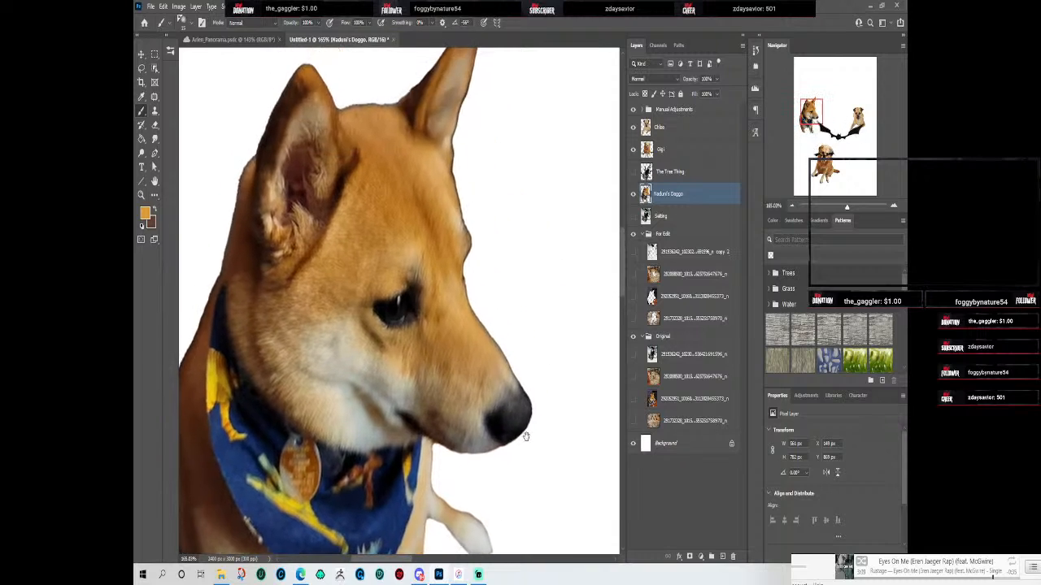
drag(544, 304, 520, 339)
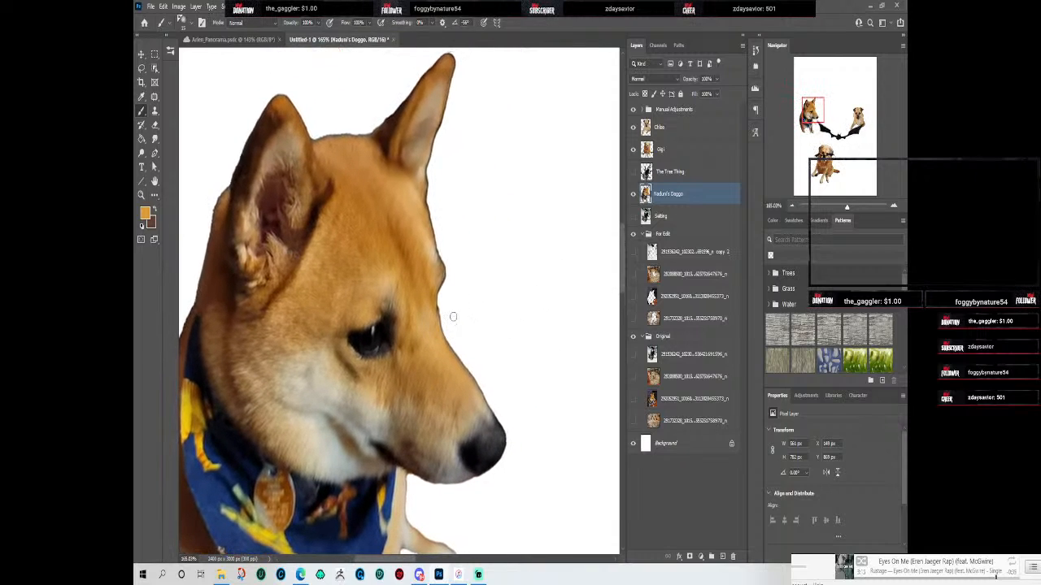
drag(465, 272, 478, 366)
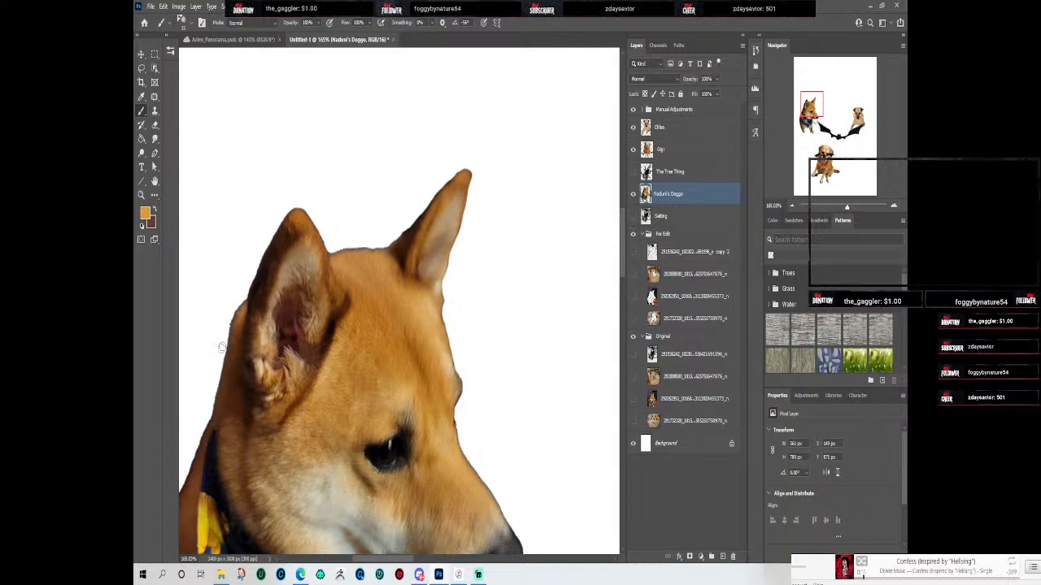
drag(239, 249, 329, 144)
Step: Make the Gigi layer active and examine the seated dog's cut-out edges around the tail, body, head and front legs
scroll(329, 142, down, 5)
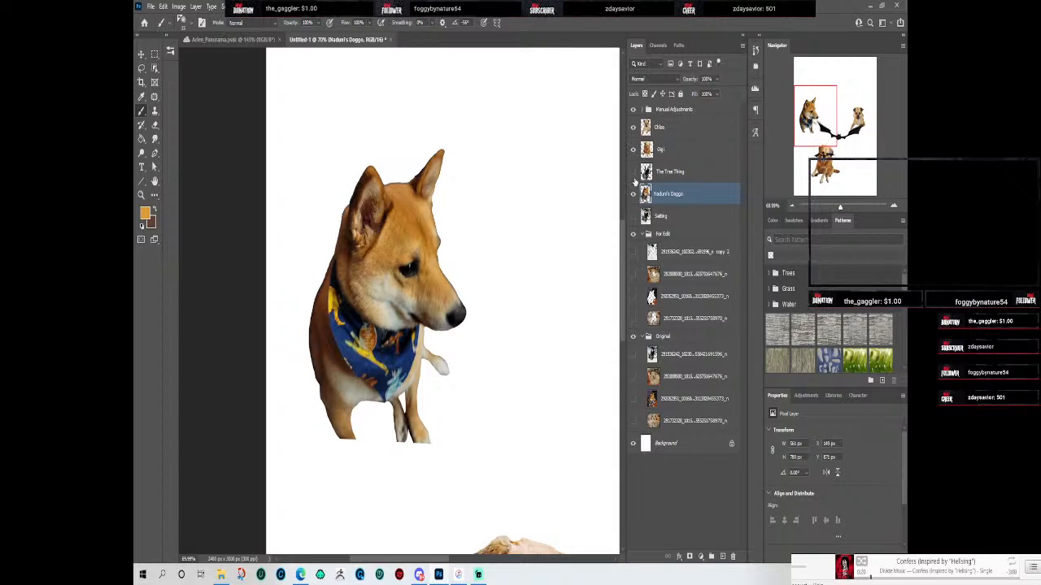
drag(561, 306, 412, 98)
drag(435, 304, 430, 197)
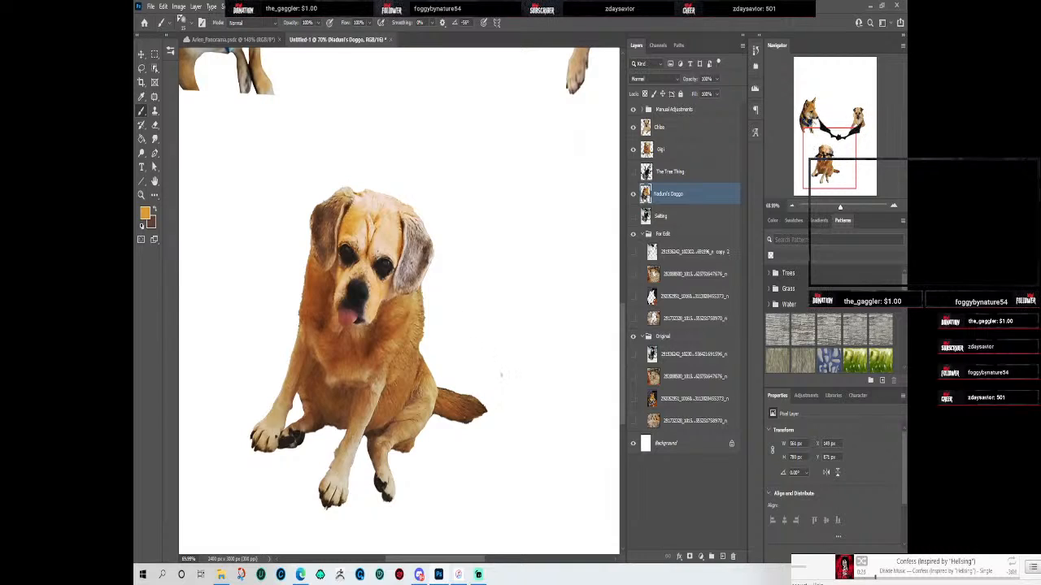
scroll(513, 409, up, 6)
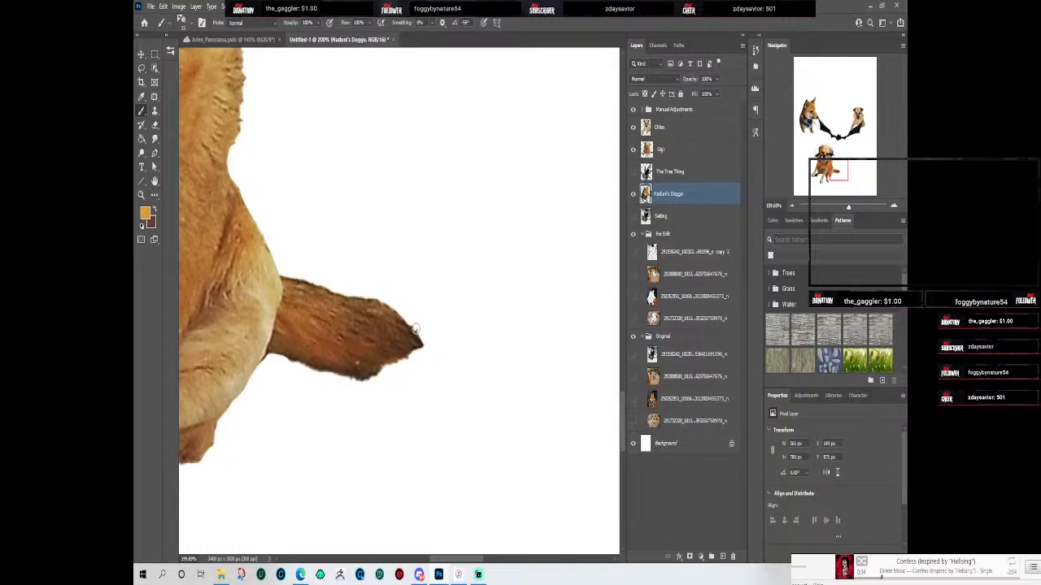
click(665, 148)
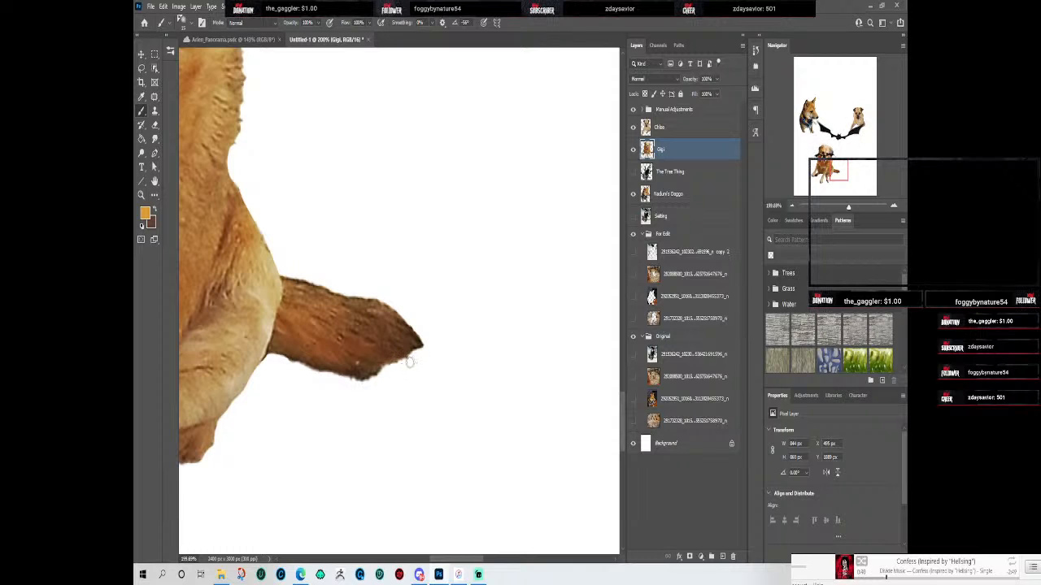
drag(281, 448, 486, 446)
drag(320, 503, 455, 455)
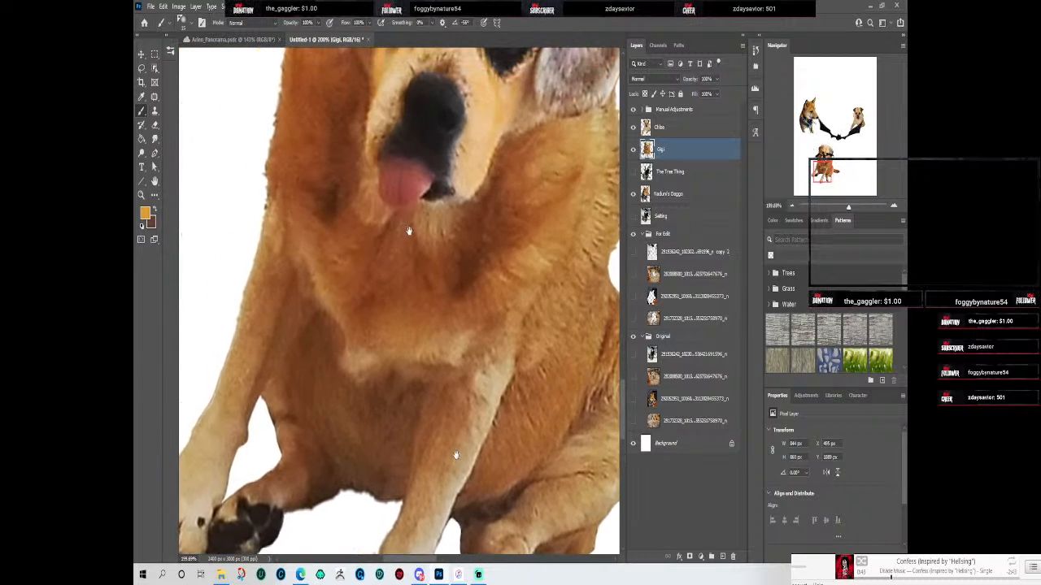
drag(409, 229, 350, 448)
drag(499, 328, 448, 251)
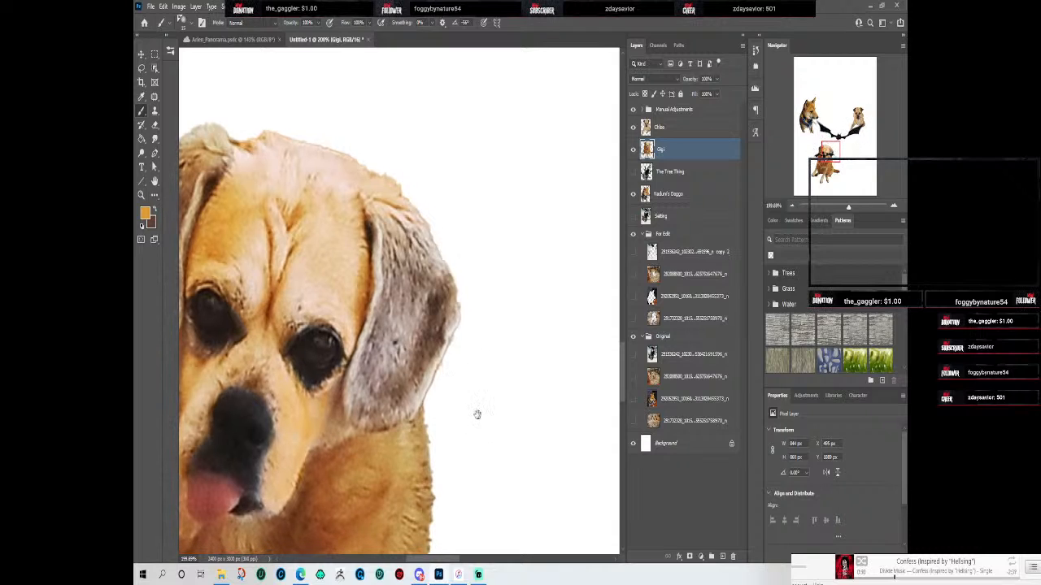
drag(495, 437, 409, 258)
drag(477, 353, 520, 339)
drag(471, 439, 546, 458)
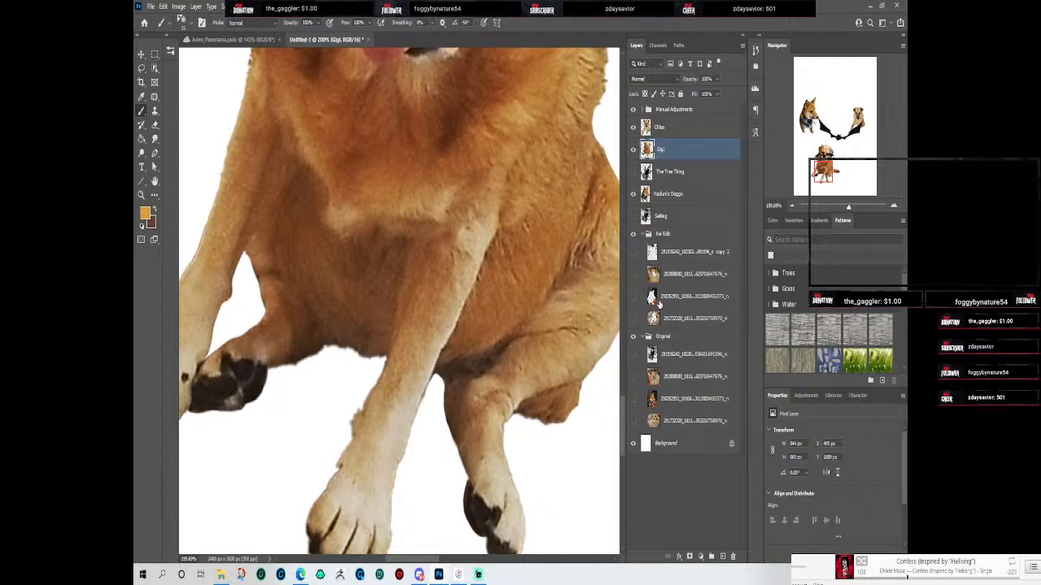
Step: Hide all three dog cut-out layers and show Gigi's original photo to examine the dog's legs and paws
click(634, 150)
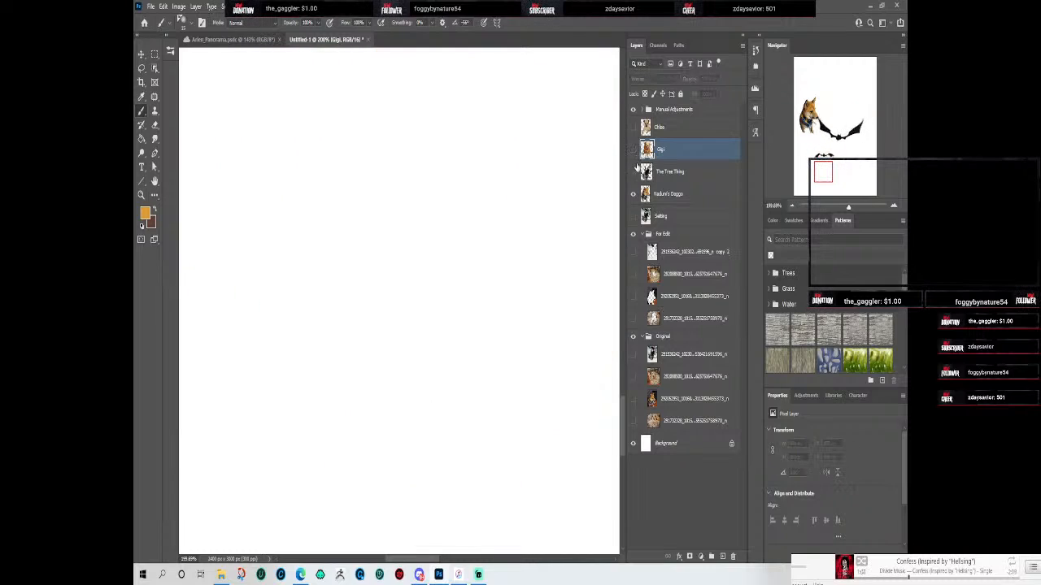
click(634, 193)
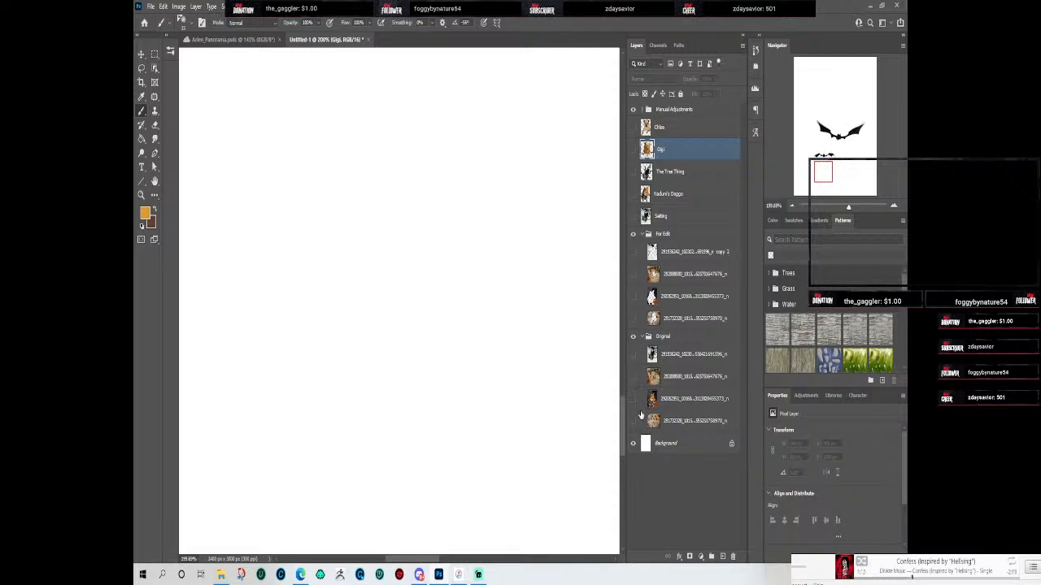
click(633, 377)
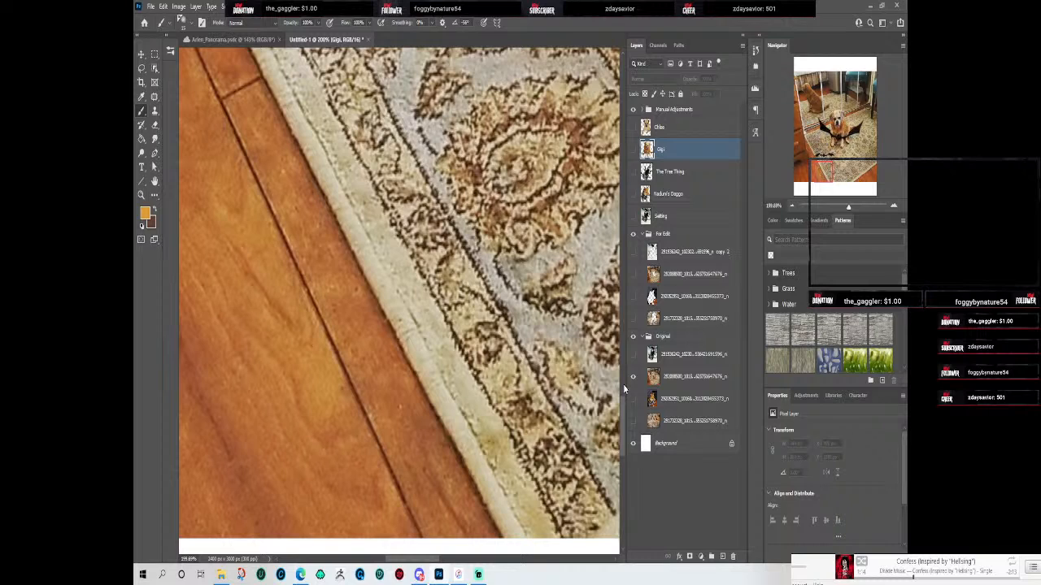
drag(526, 197, 397, 575)
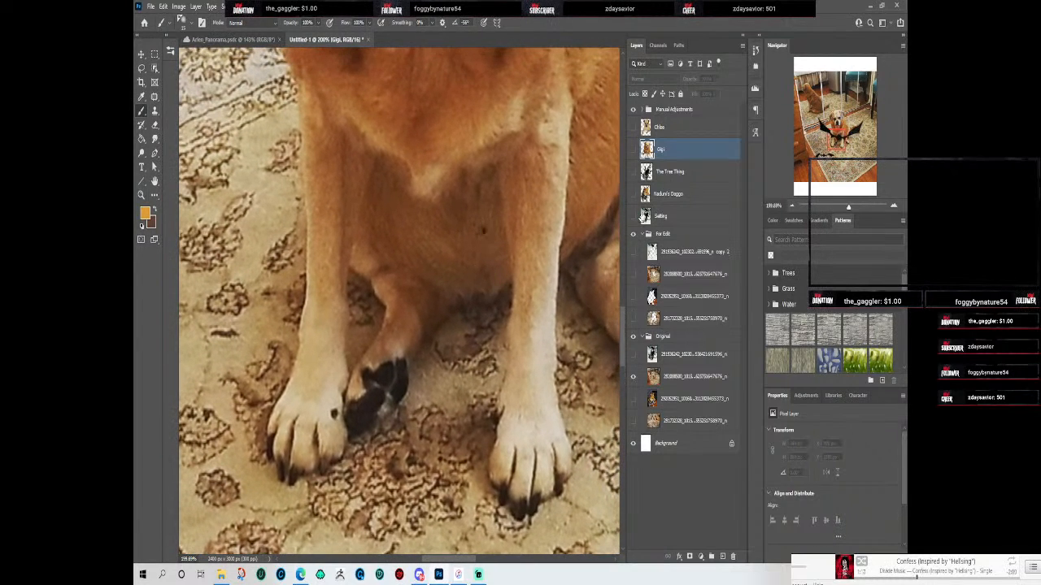
Step: Show the Gigi layer over the original photo, compare the head and body edges, and hide the photo again
click(634, 149)
drag(408, 425, 599, 428)
drag(458, 410, 262, 323)
drag(526, 183, 407, 374)
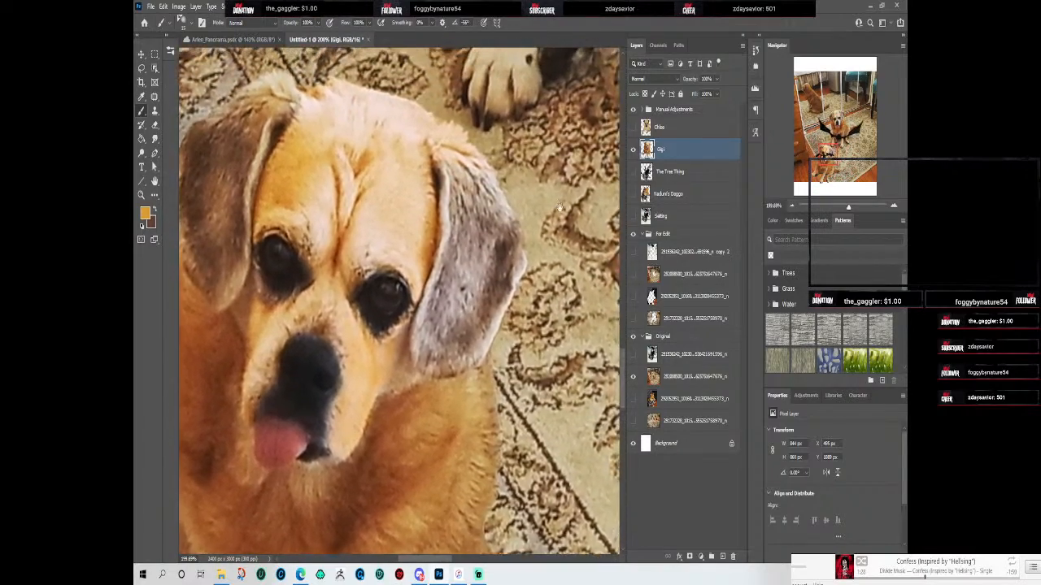
drag(562, 202, 474, 462)
drag(471, 326, 527, 224)
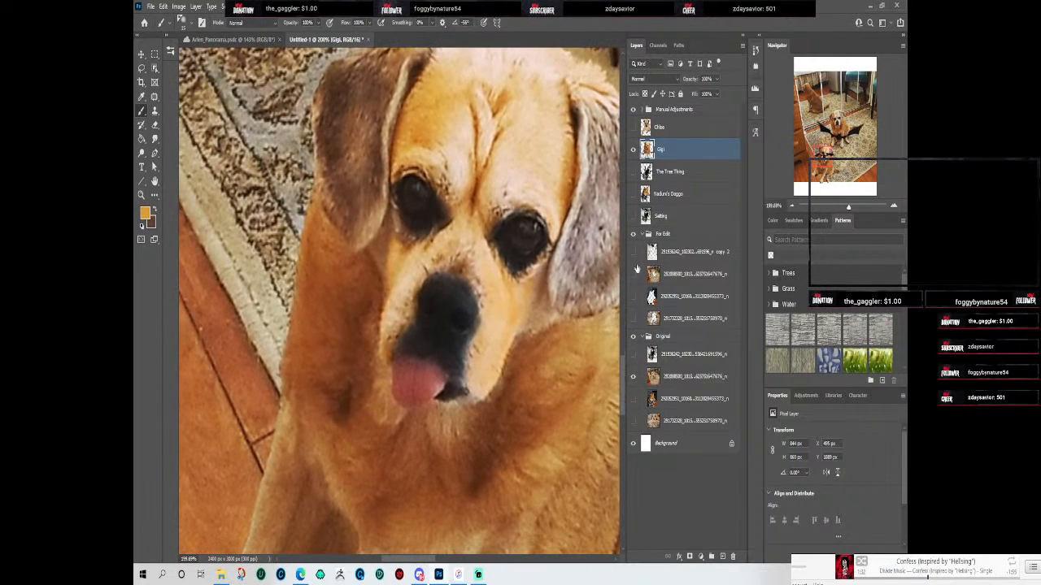
click(633, 376)
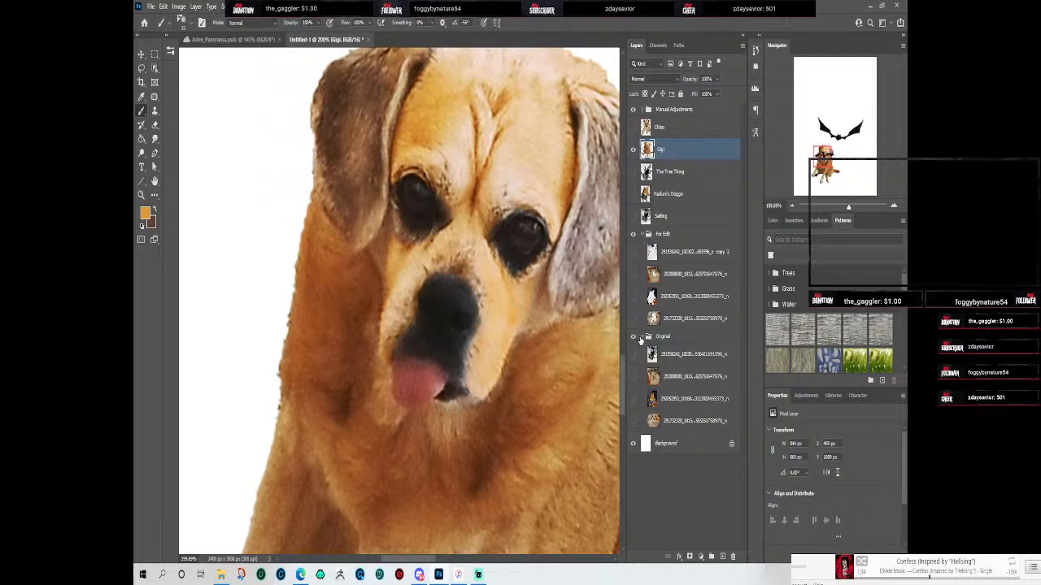
Step: Collapse the Original group and show the Setting, Shiba, The Tree Thing and Chloe layers again
click(641, 337)
scroll(572, 330, down, 7)
drag(574, 333, 370, 391)
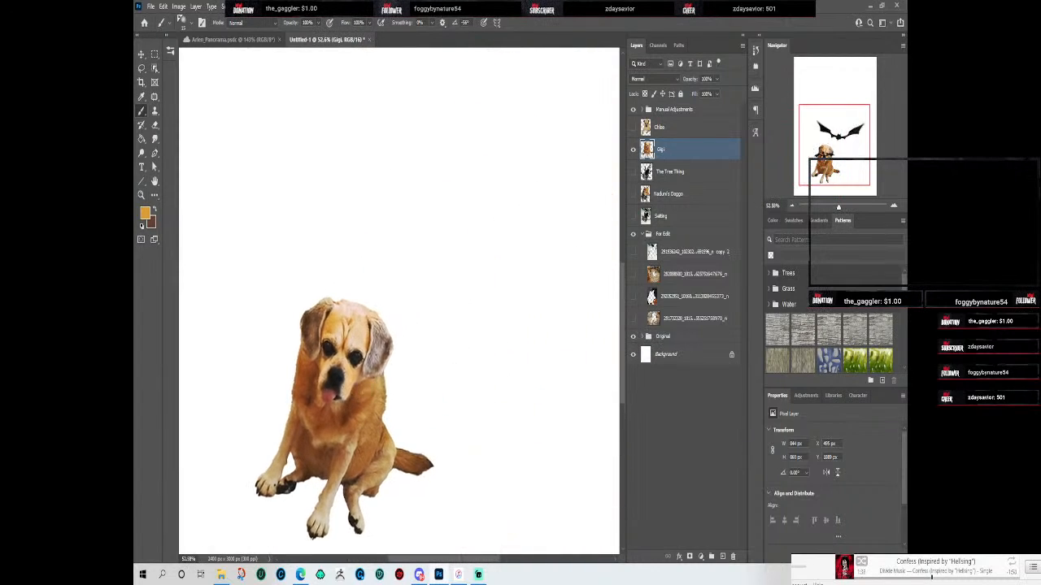
click(633, 216)
scroll(531, 292, down, 3)
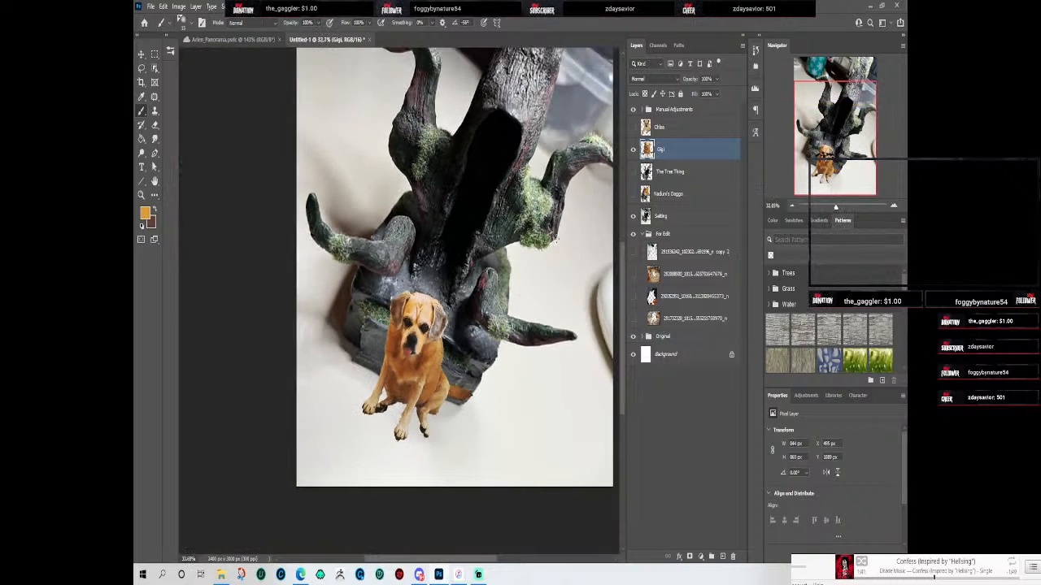
click(634, 194)
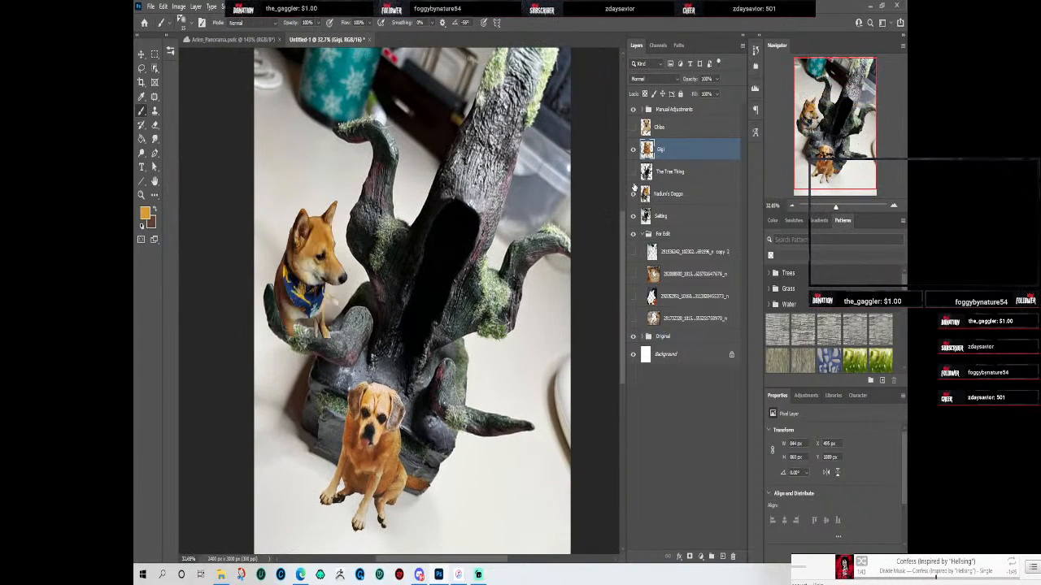
click(633, 172)
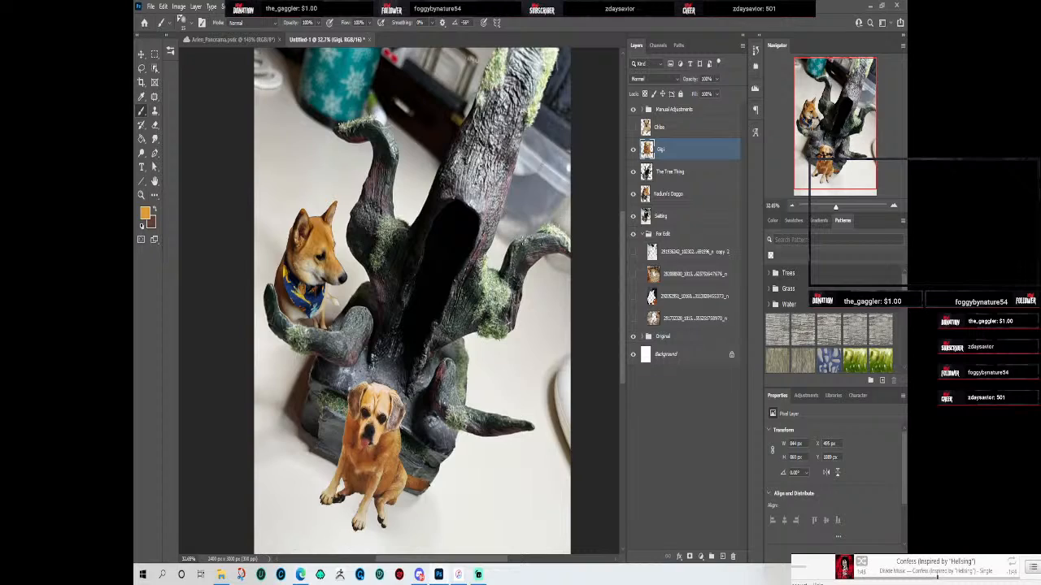
click(633, 127)
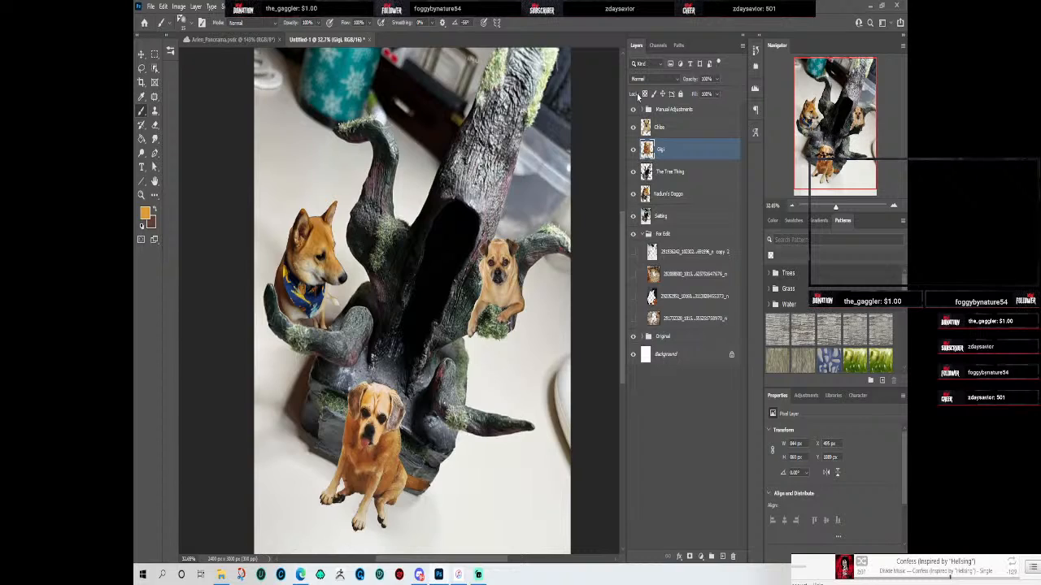
Step: Duplicate The Tree Thing layer as "The Tree Thing Back" and place the copy directly beneath the Shiba's layer
click(663, 178)
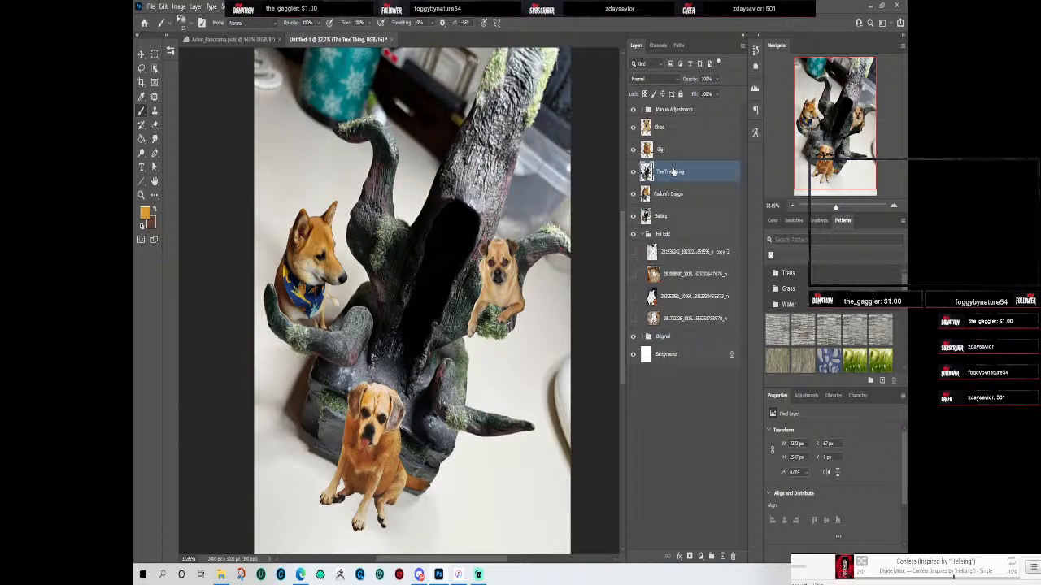
right_click(672, 172)
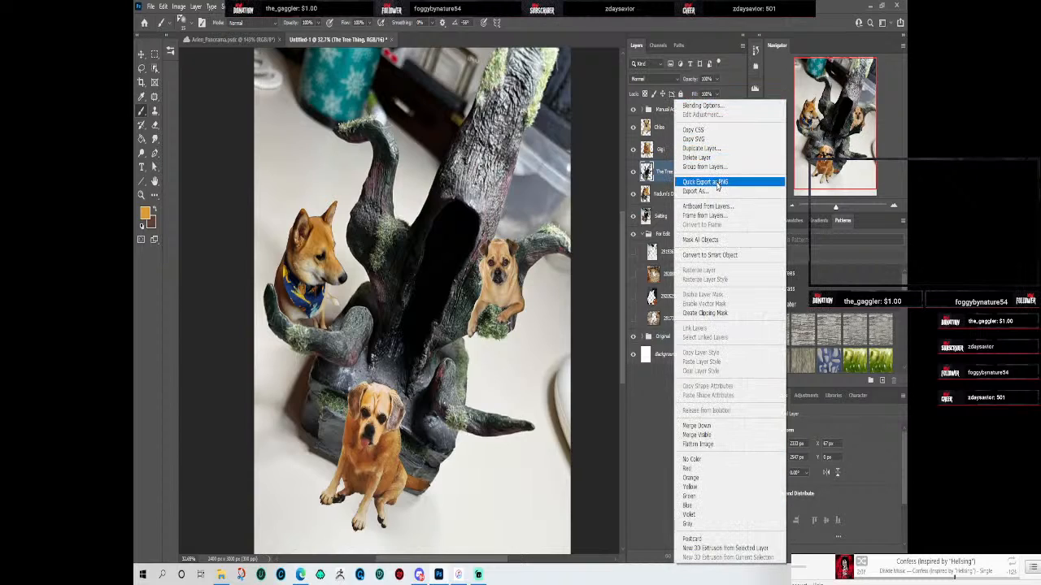
click(701, 148)
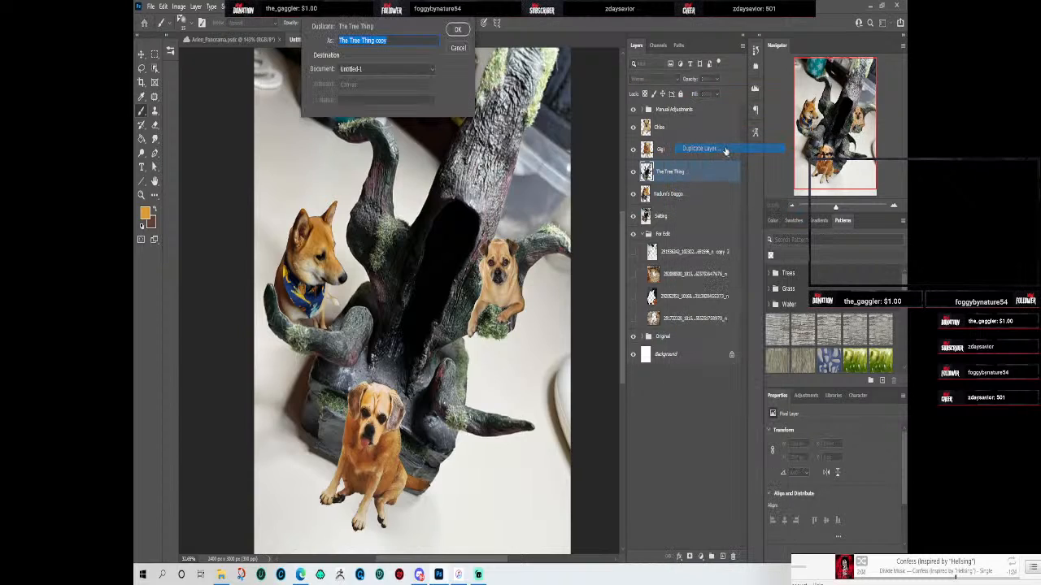
click(398, 39)
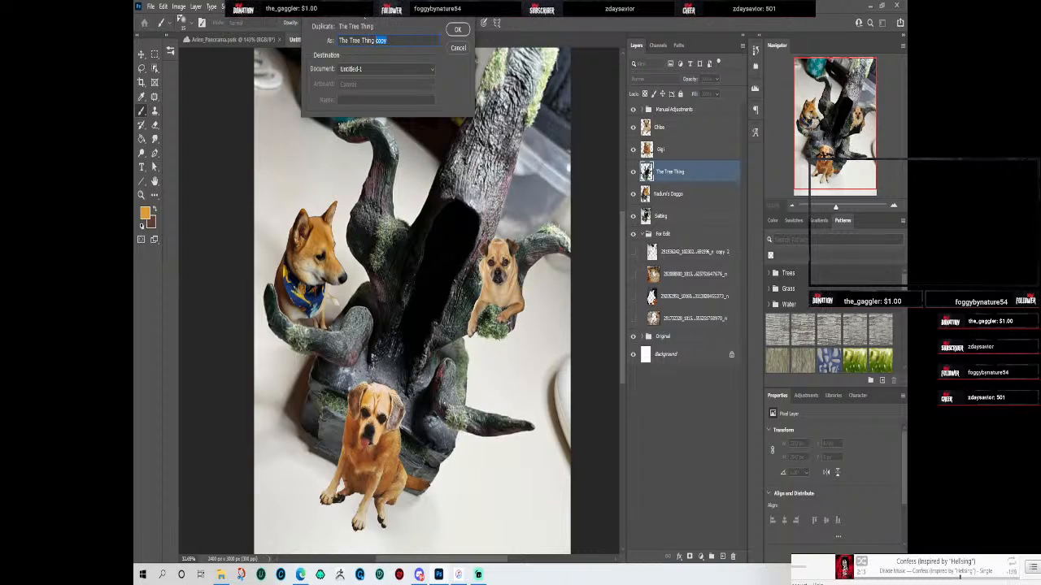
key(Return)
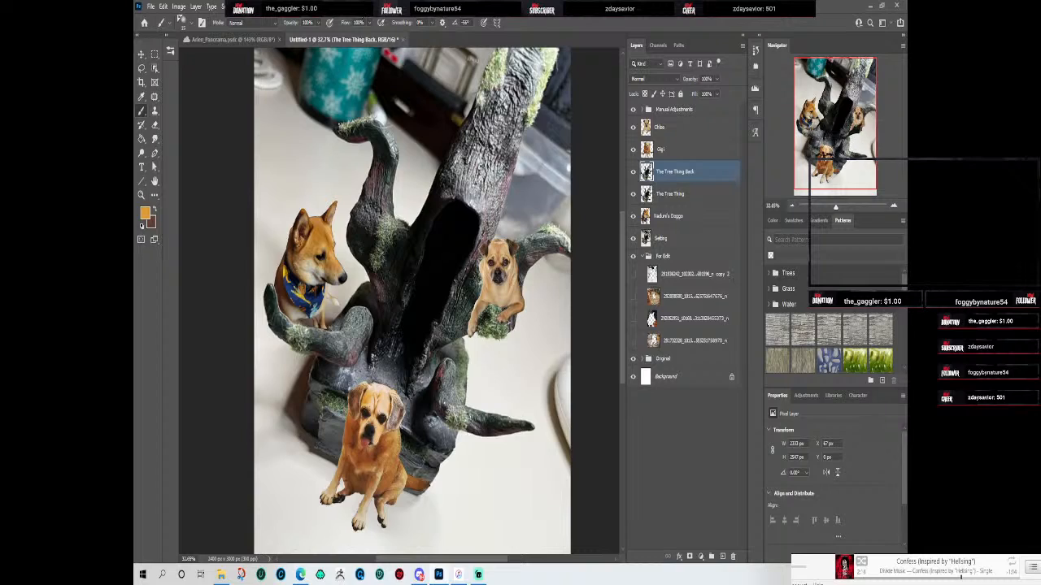
drag(681, 178, 681, 227)
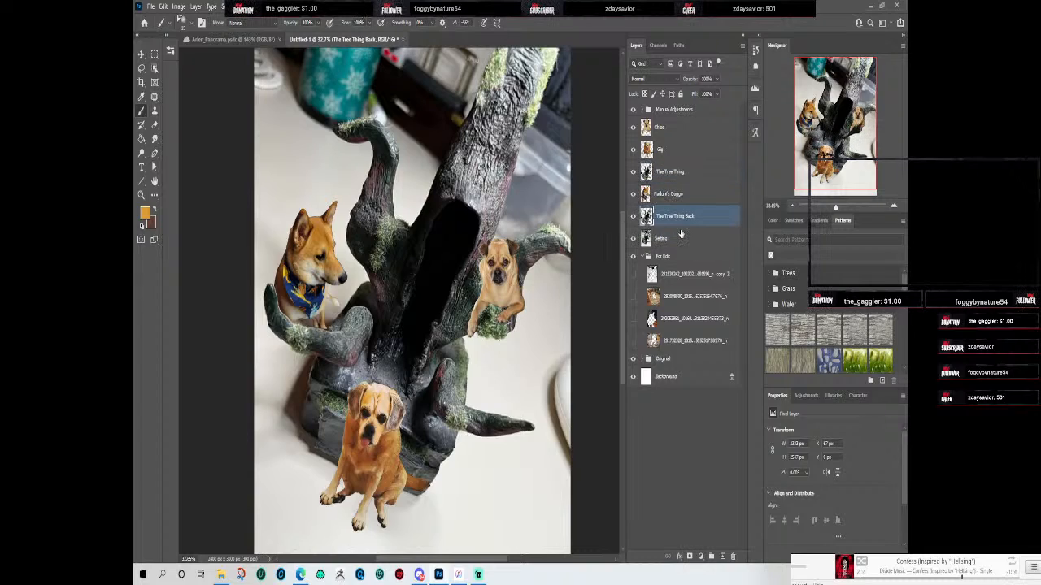
Step: Hide the Setting layer, move it into the For Edit group, and collapse that group
click(655, 237)
click(632, 237)
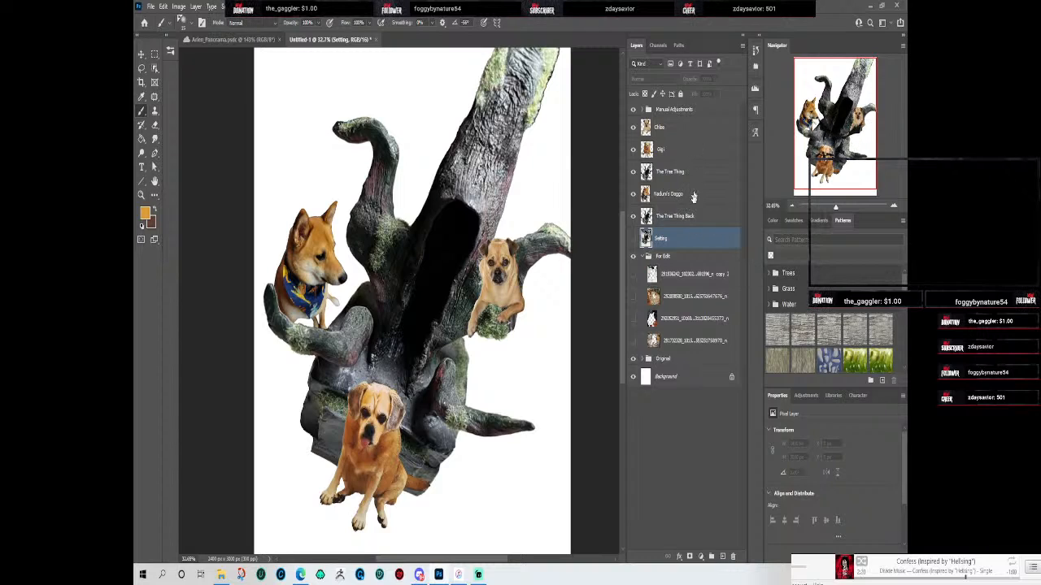
drag(661, 242, 662, 258)
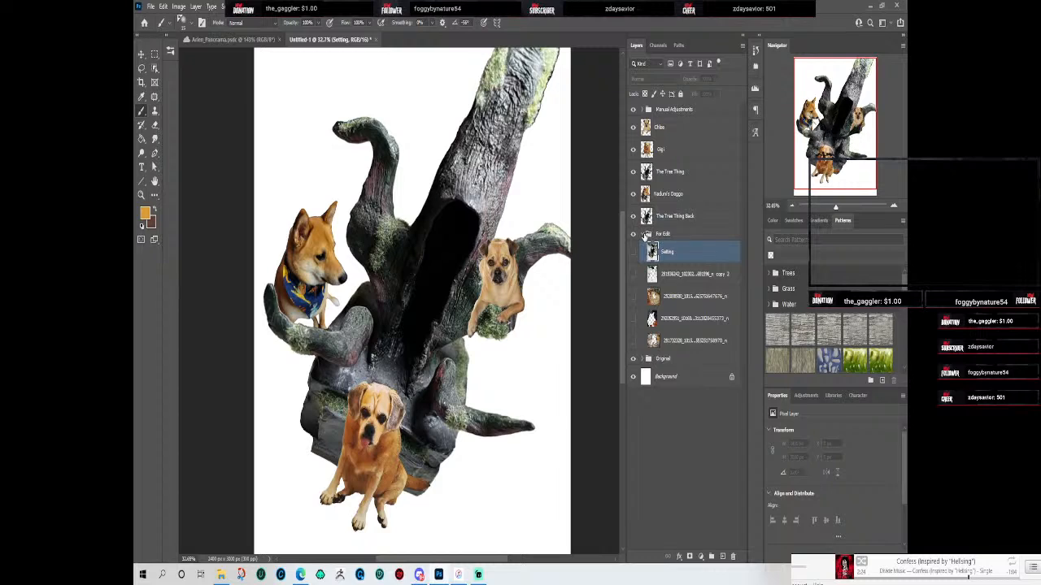
click(643, 234)
scroll(462, 370, down, 3)
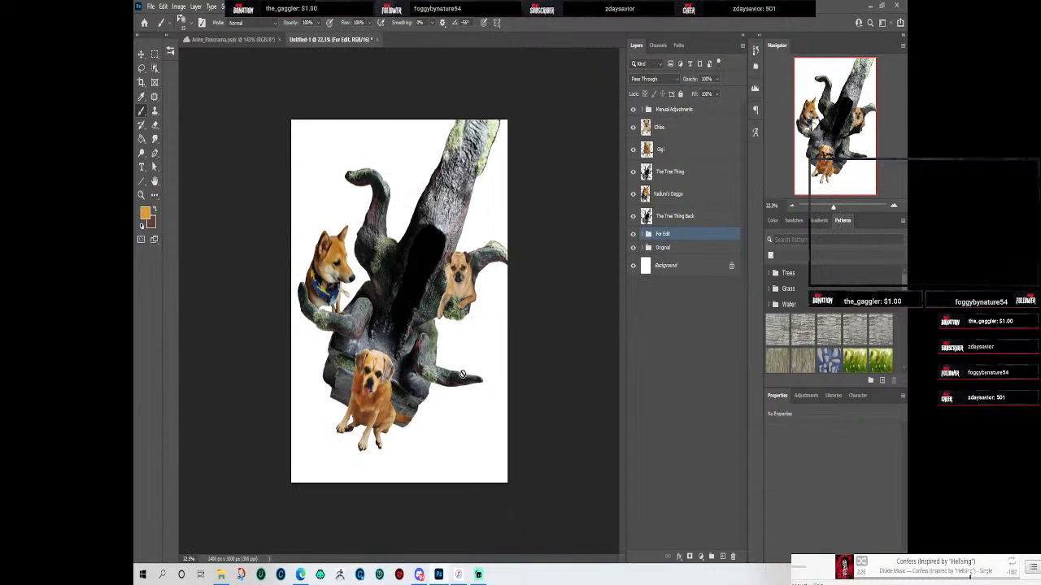
Step: Place the Backdrop image above the For Edit group and enlarge it to about 119%, keeping its lower-left corner on the canvas corner
scroll(396, 268, up, 2)
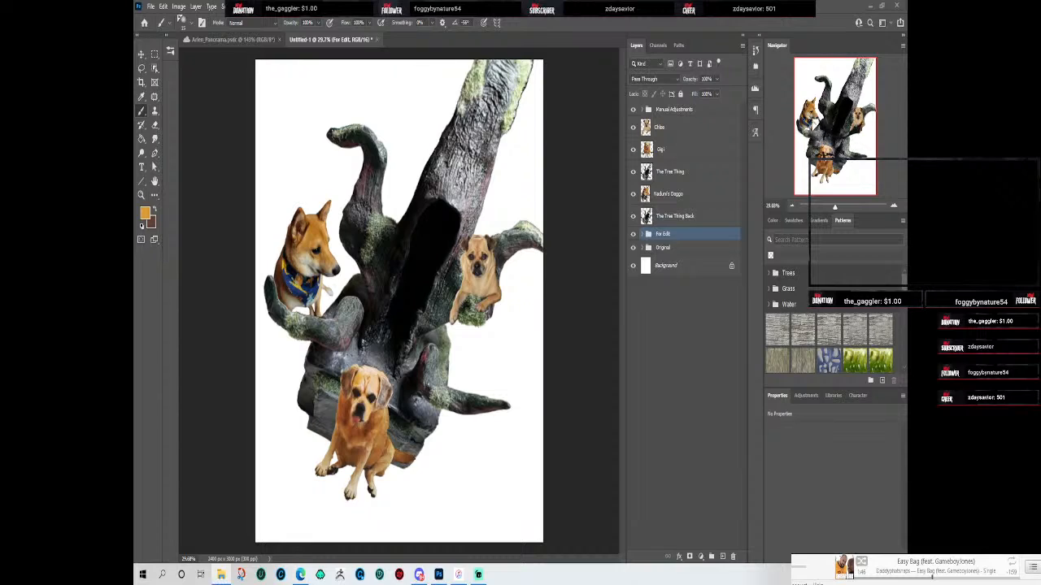
drag(277, 266, 369, 321)
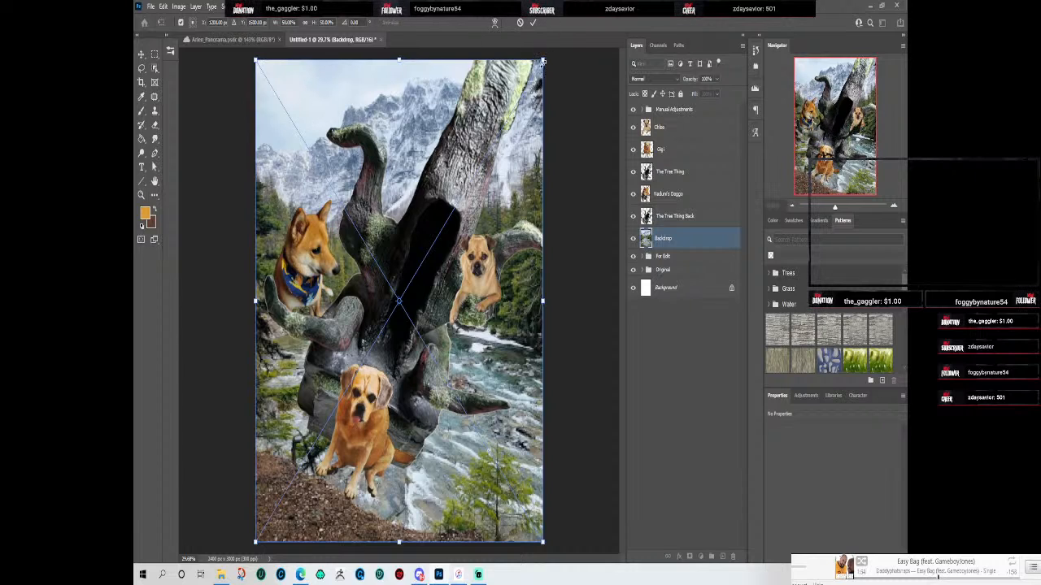
drag(548, 55, 895, 5)
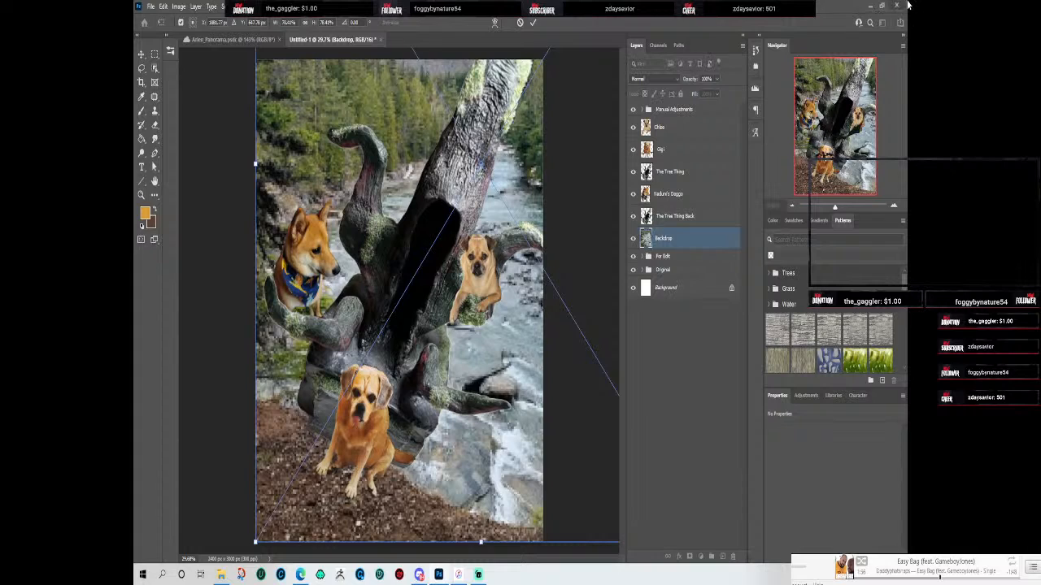
scroll(546, 317, down, 14)
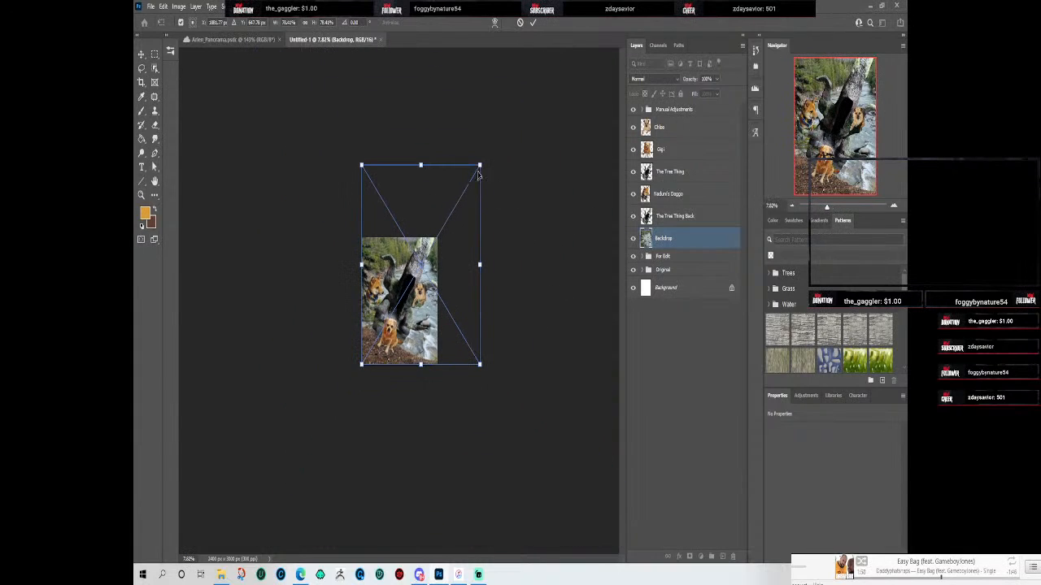
drag(480, 164, 589, 113)
click(534, 23)
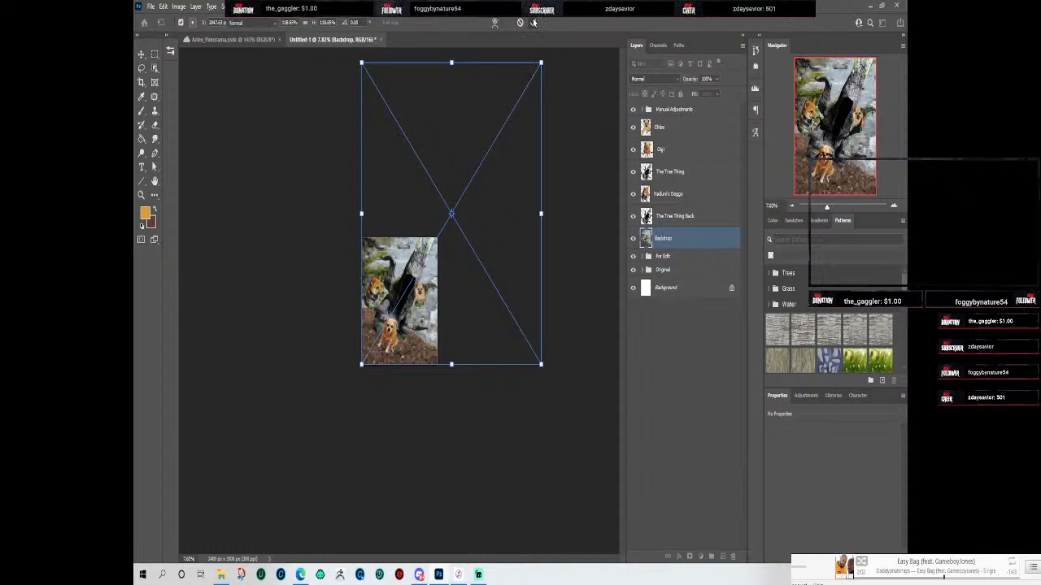
scroll(502, 79, up, 3)
key(ctrl+0)
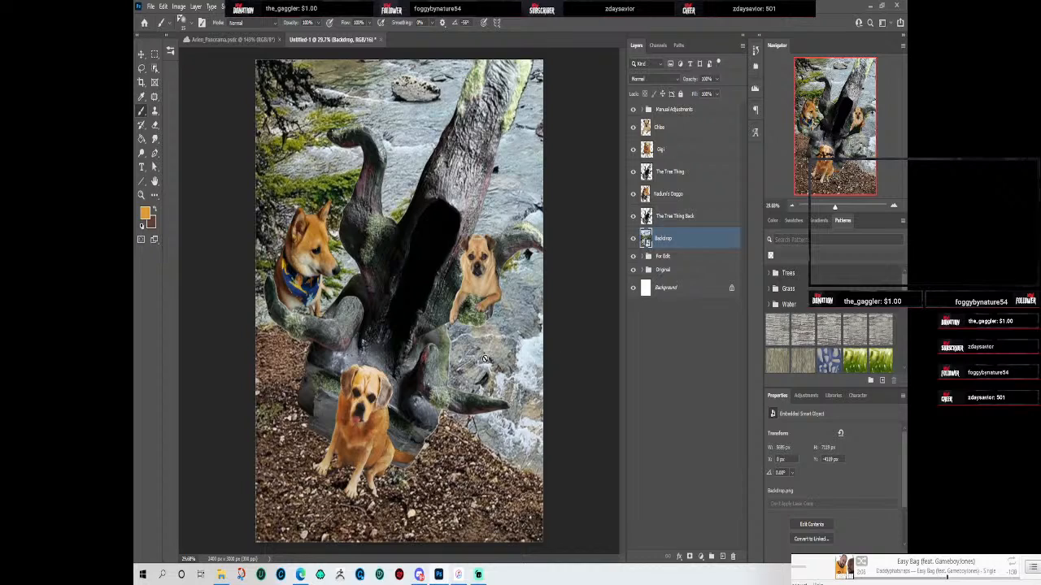
Step: Rasterize the Backdrop layer
right_click(659, 239)
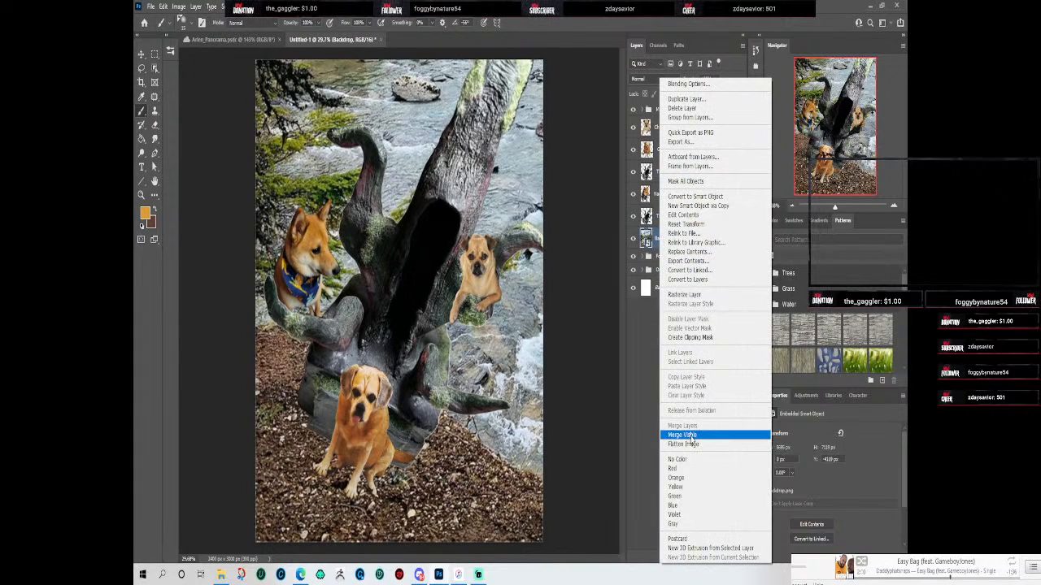
click(693, 295)
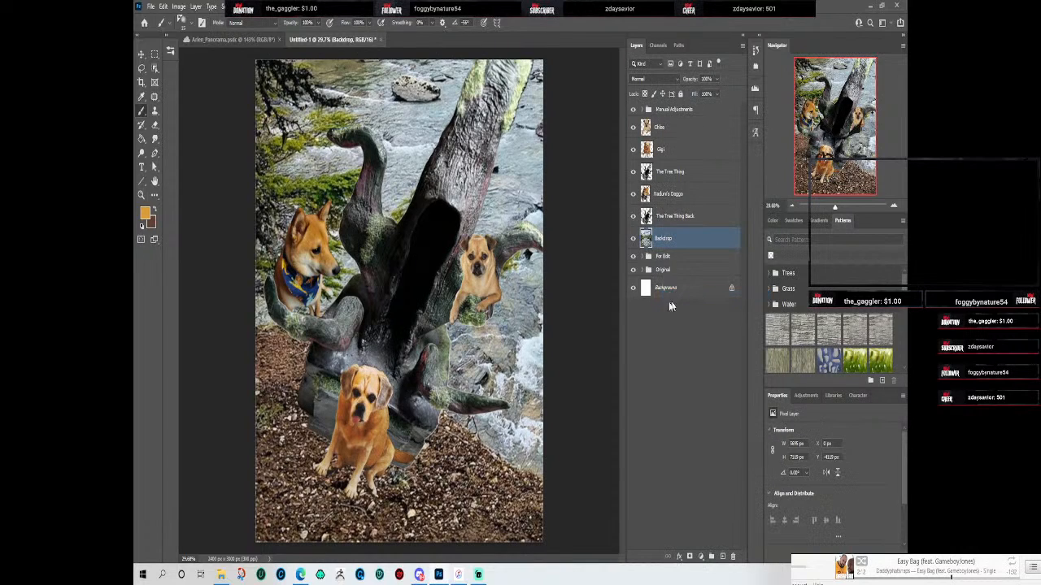
Step: Rotate the Gigi, The Tree Thing, Shiba and The Tree Thing Back layers together about 23° counterclockwise so the trunk stands upright
click(690, 214)
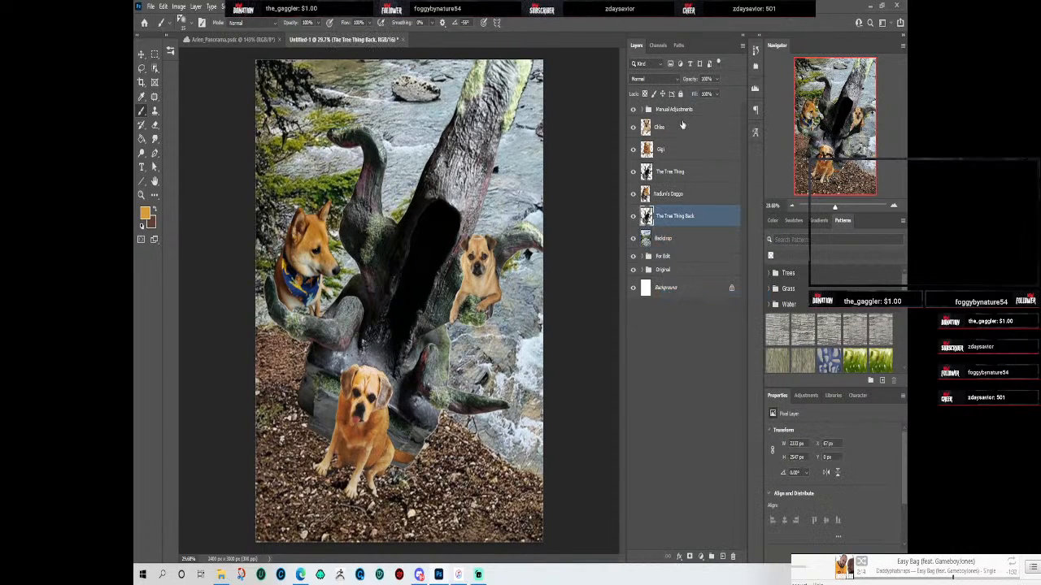
shift+click(681, 128)
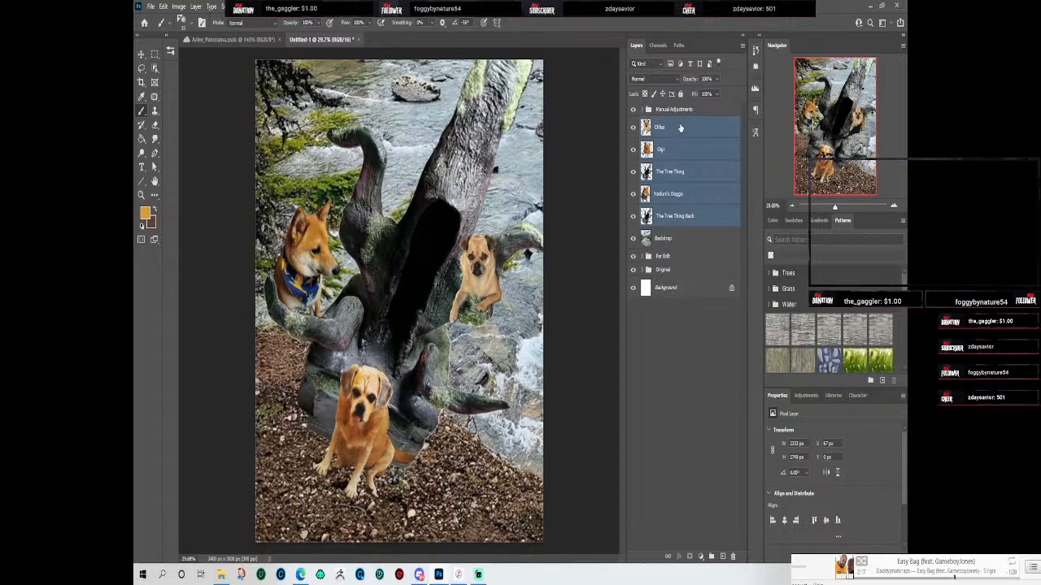
ctrl+click(674, 133)
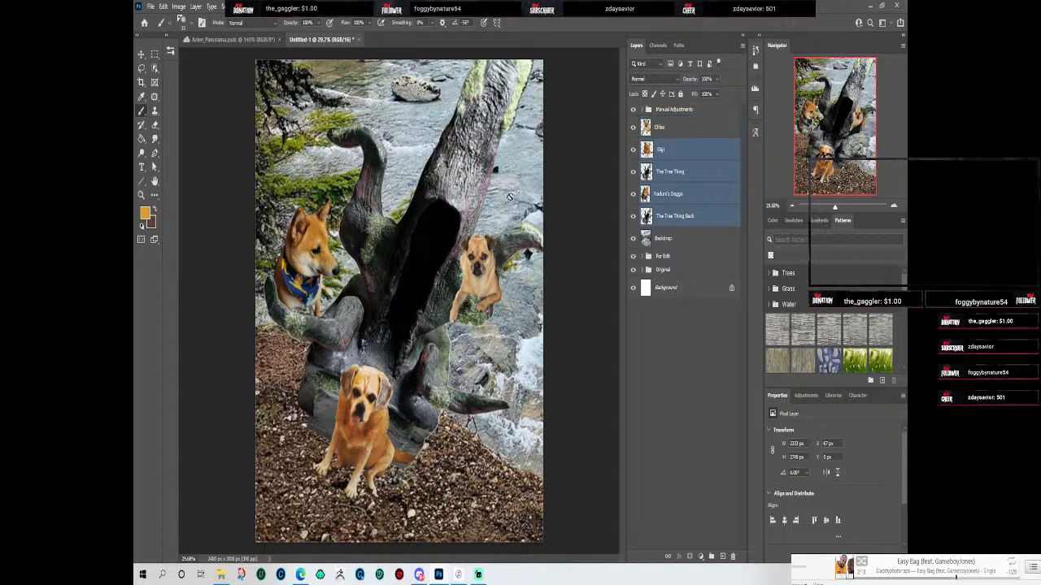
click(141, 54)
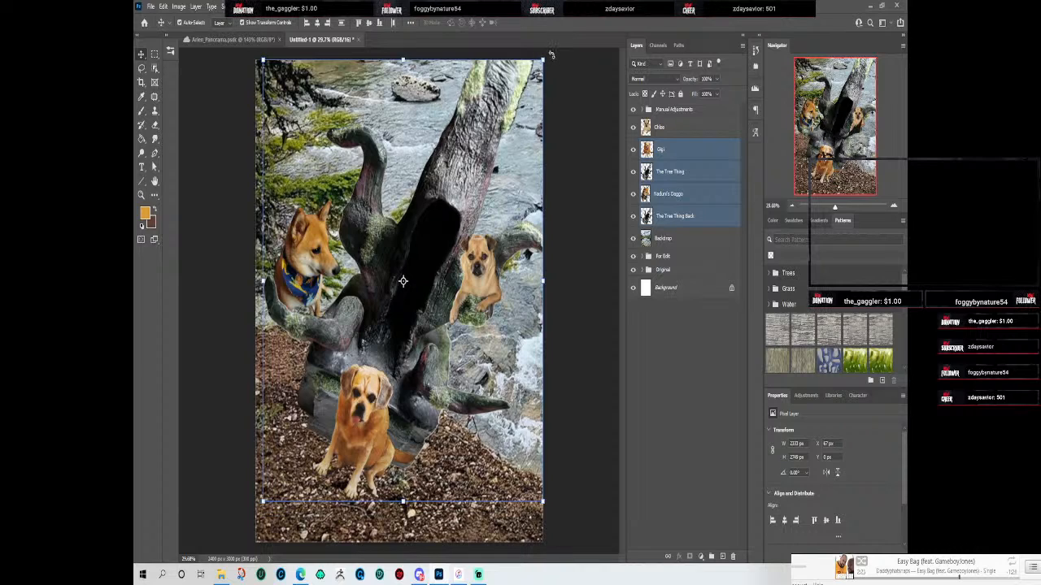
drag(548, 56, 463, 36)
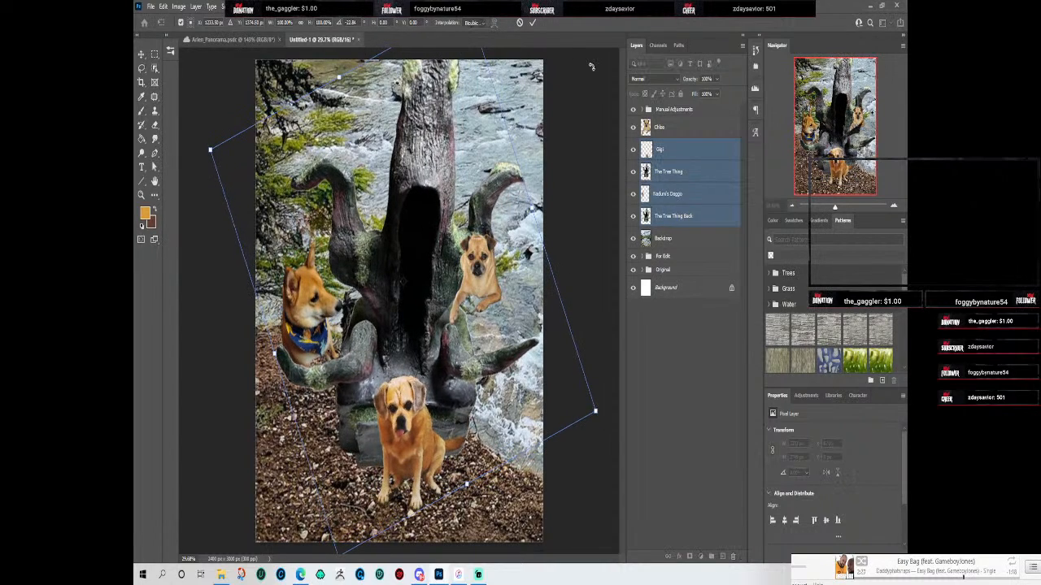
click(532, 22)
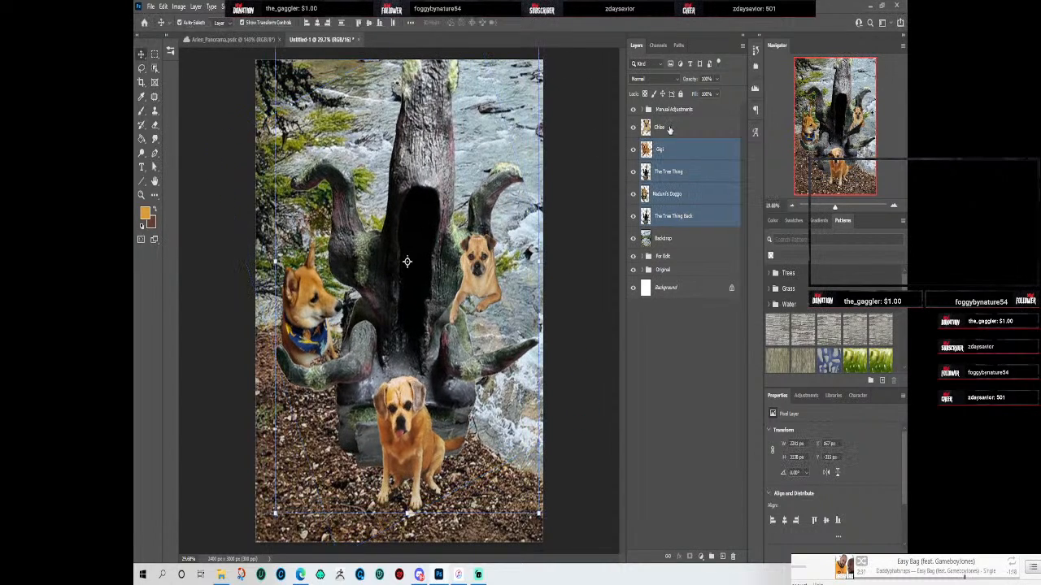
Step: Rotate the Shiba about 12° clockwise and move it slightly up so it sits upright behind the curled branch
click(676, 197)
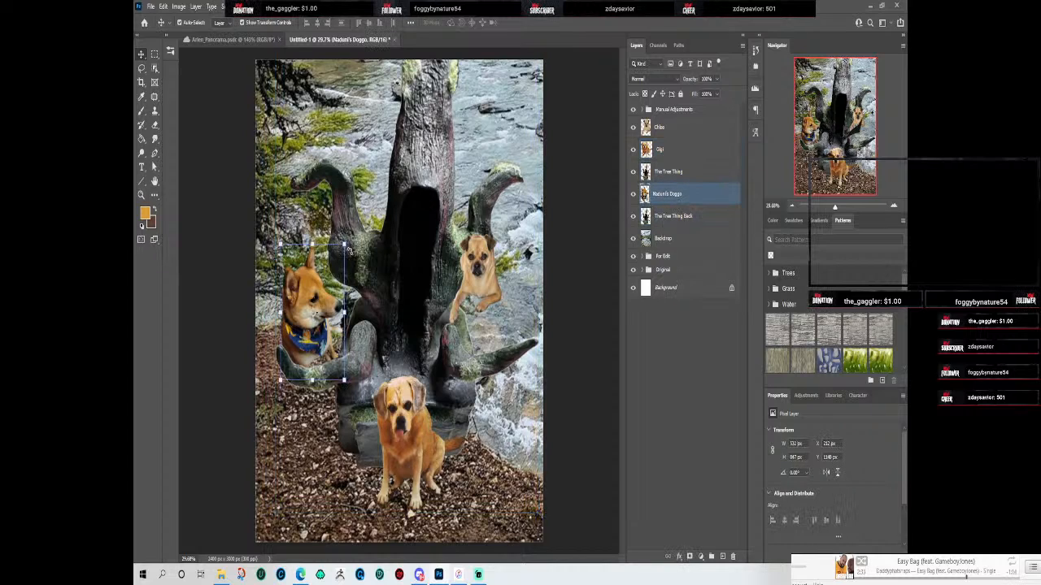
mouse_move(349, 240)
mouse_down()
mouse_move(368, 233)
mouse_move(371, 246)
mouse_move(356, 257)
mouse_up()
mouse_move(304, 323)
mouse_down()
mouse_move(306, 335)
mouse_move(305, 304)
mouse_up()
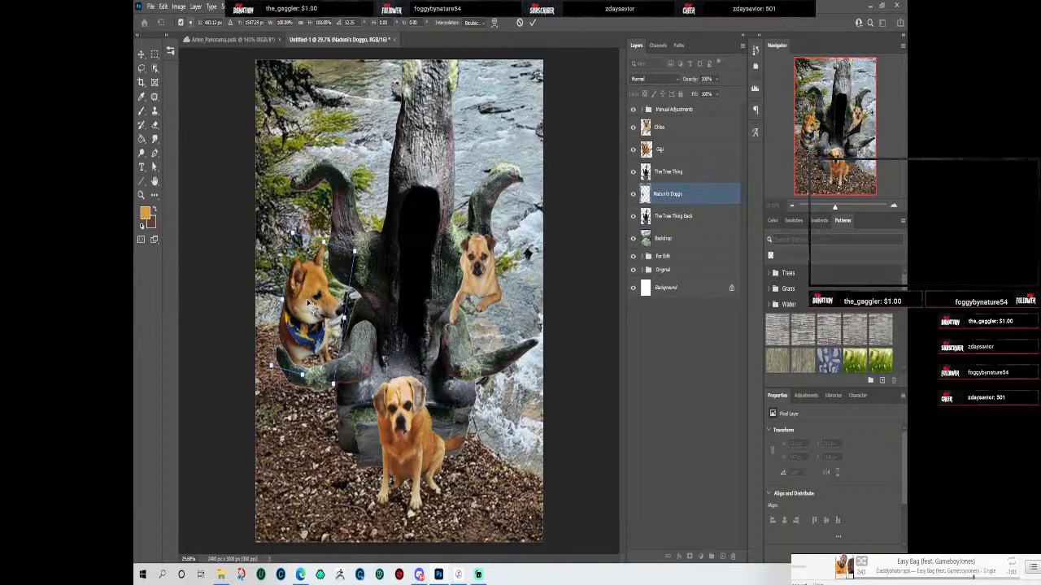
click(533, 23)
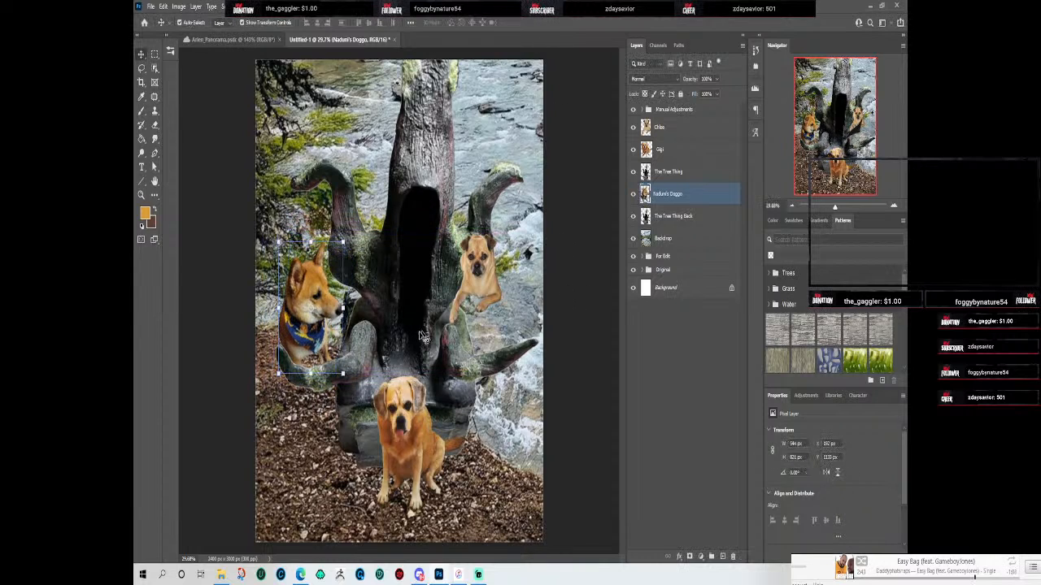
Step: Toggle the visibility of the front and back tree layers to check how they overlap the Shiba
scroll(394, 349, up, 2)
scroll(524, 336, up, 2)
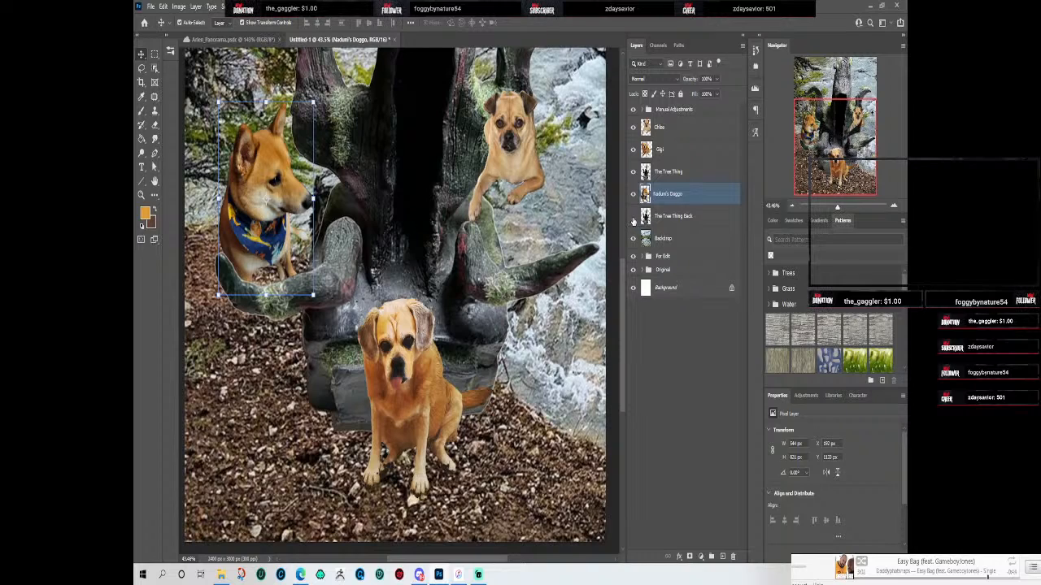
click(632, 173)
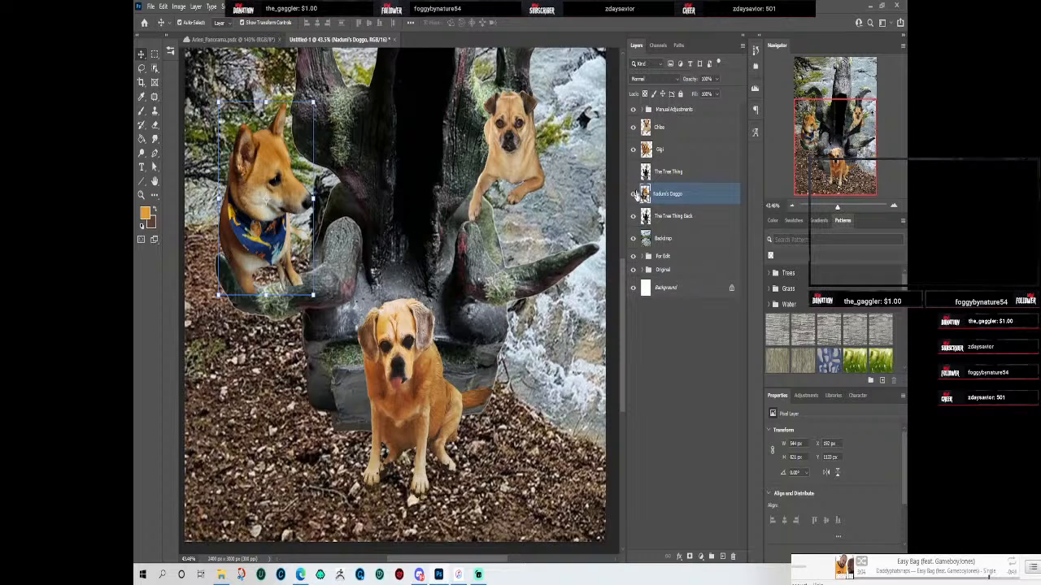
click(632, 216)
click(631, 216)
Step: Move the Chloe dog up and slightly inward so its paws rest on the tree's upper branch
click(517, 132)
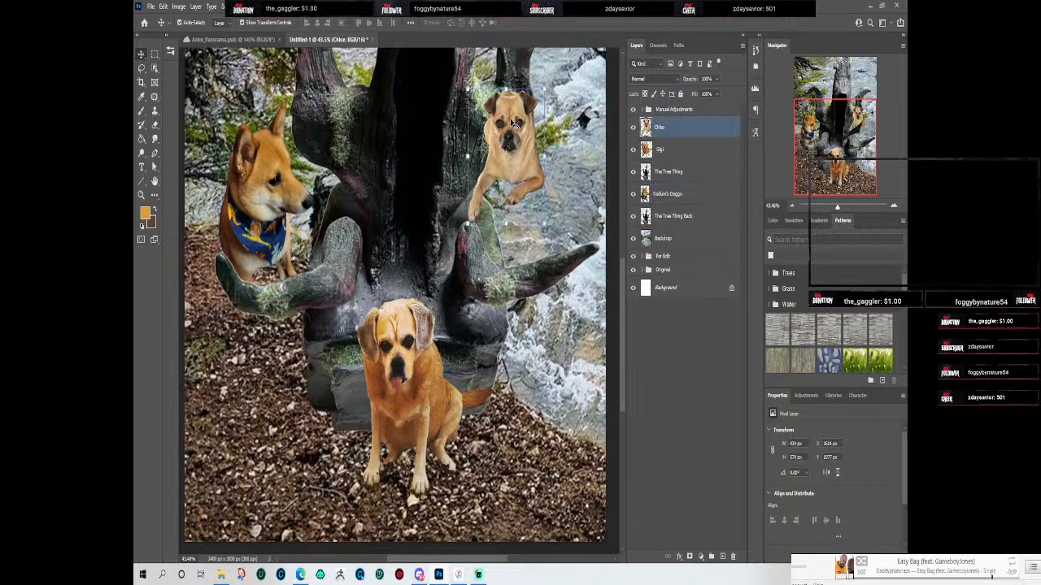
scroll(528, 137, down, 1)
scroll(529, 138, down, 2)
drag(462, 282, 460, 240)
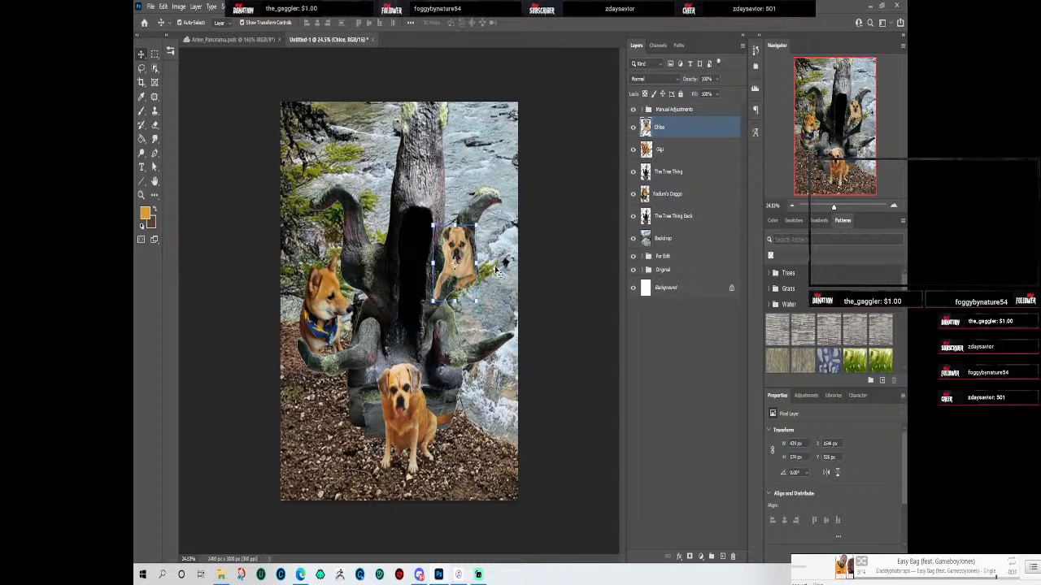
scroll(441, 257, up, 1)
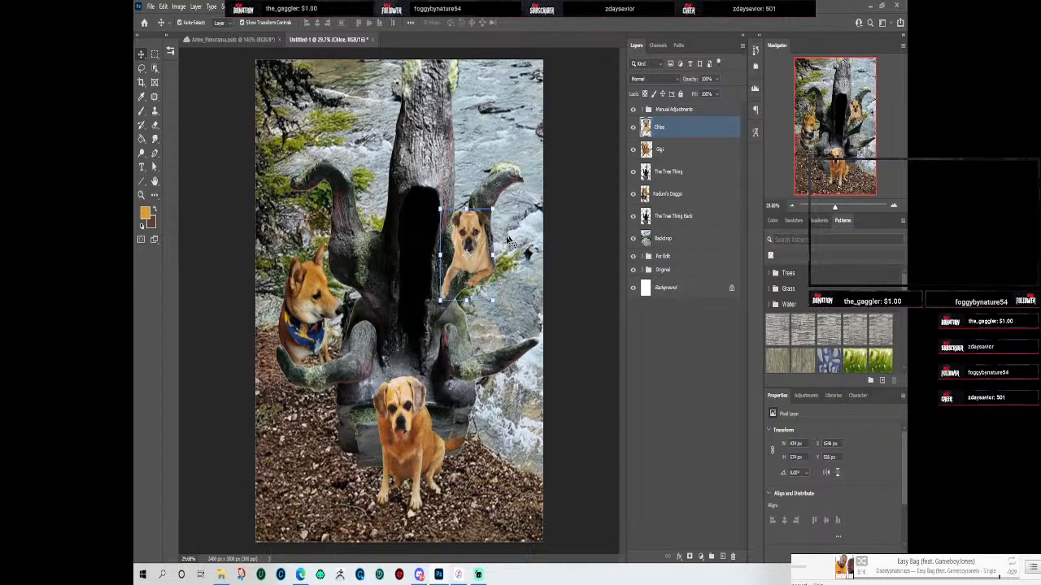
scroll(518, 126, up, 1)
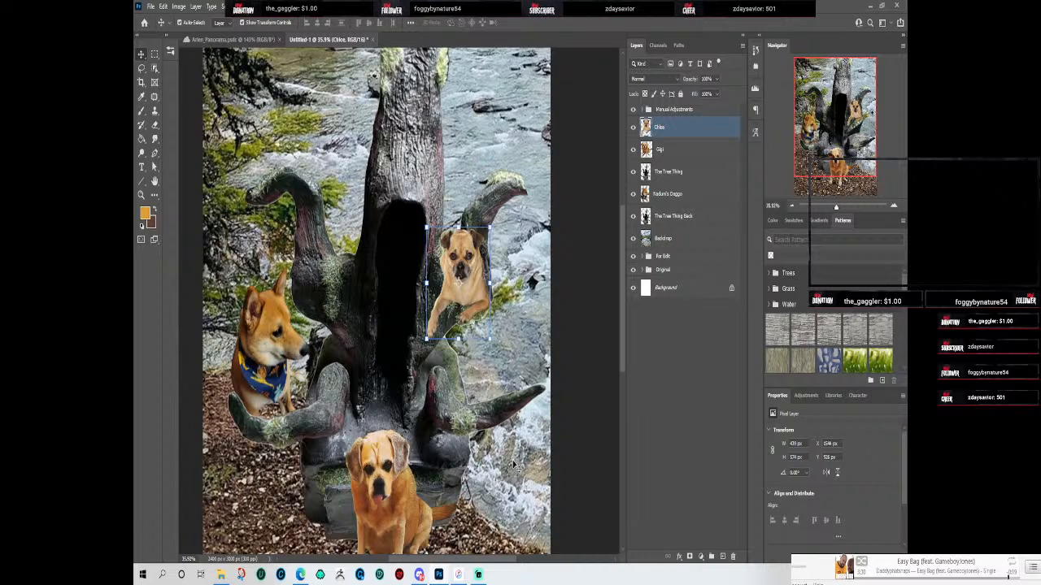
Step: Add a black Stroke effect to The Tree Thing layer and lower the layer's overall opacity to about 70%
click(579, 306)
scroll(447, 324, up, 2)
scroll(445, 326, up, 1)
drag(341, 289, 391, 285)
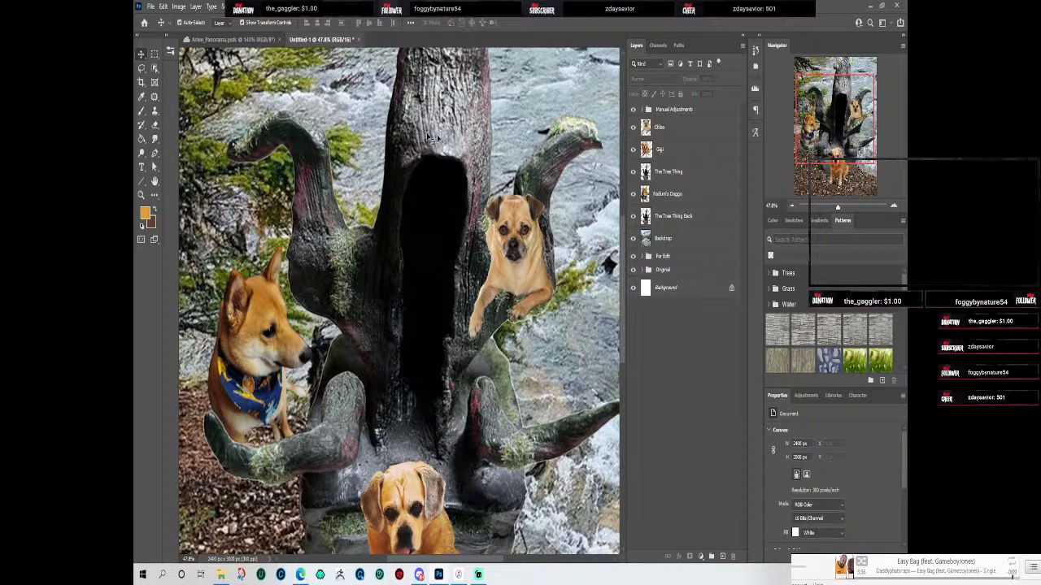
double_click(668, 172)
key(Return)
double_click(701, 173)
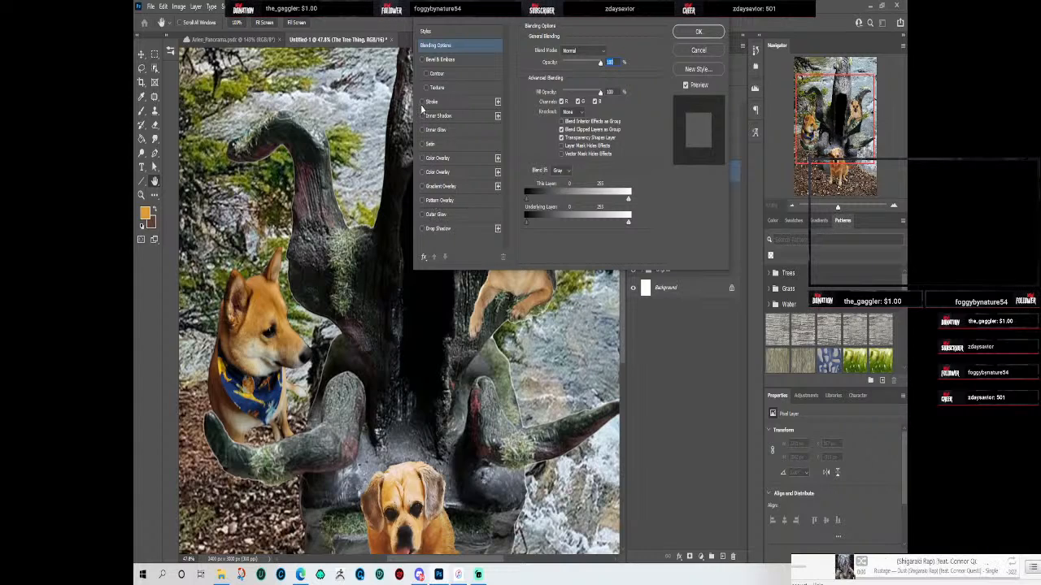
click(422, 102)
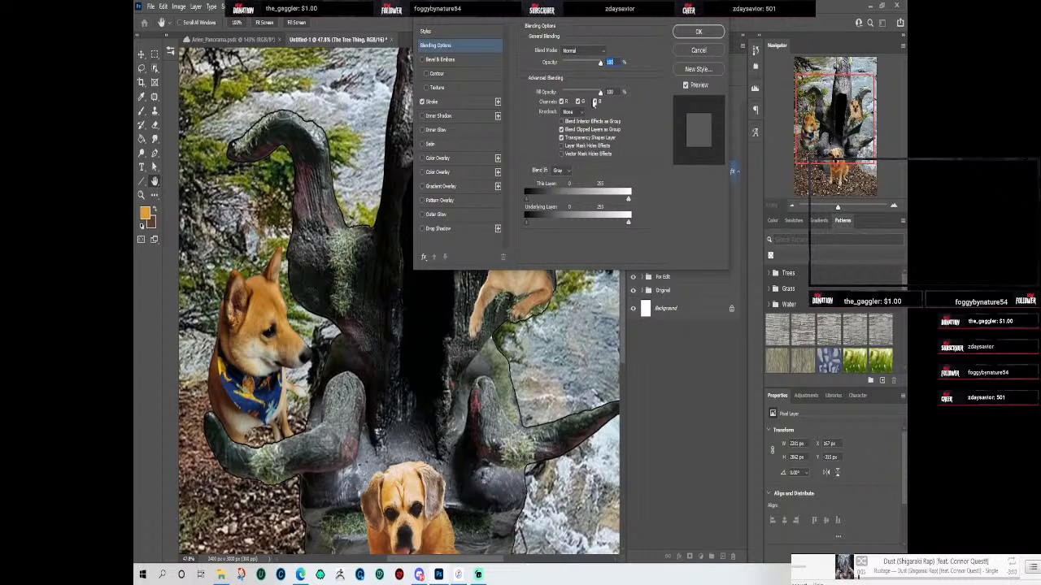
mouse_move(599, 94)
mouse_down()
mouse_move(567, 98)
mouse_move(610, 99)
mouse_up()
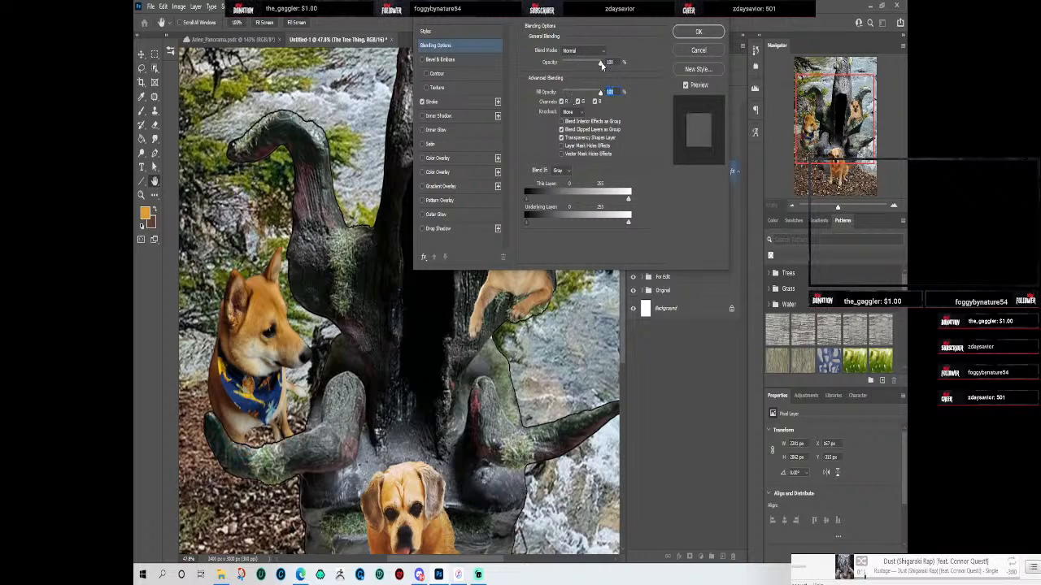
drag(601, 64, 589, 70)
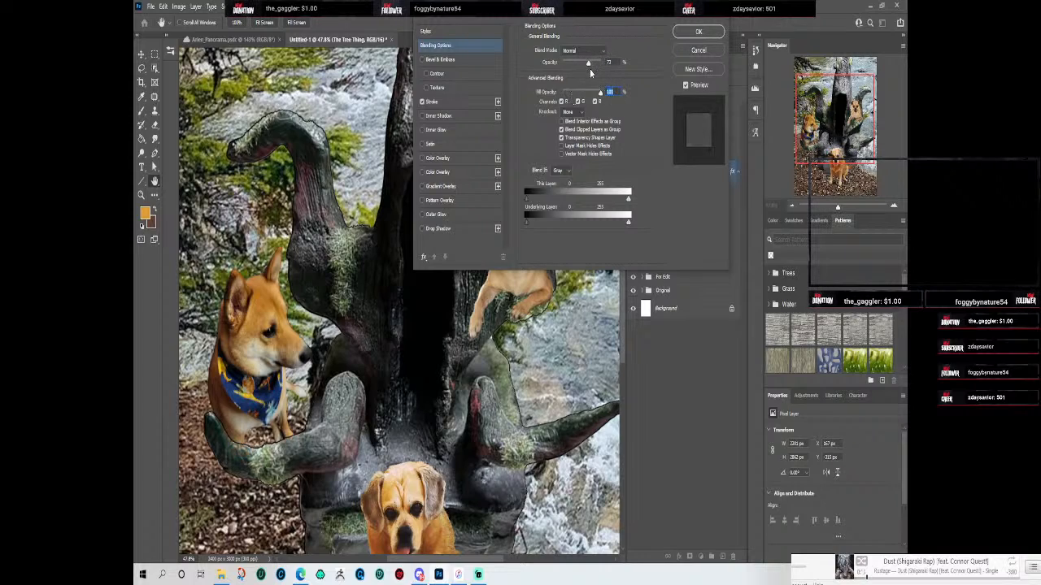
click(697, 31)
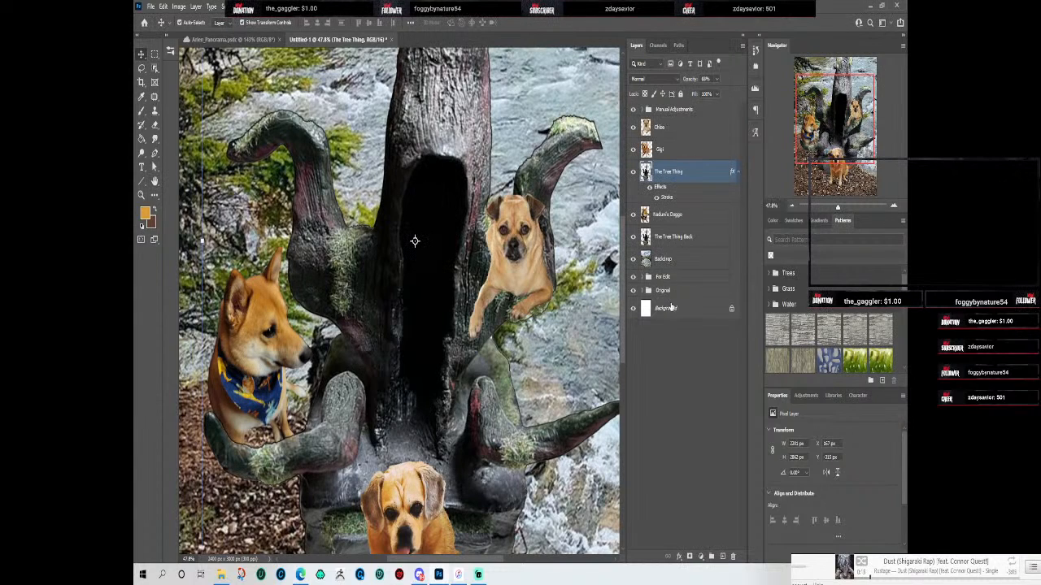
Step: Add a black inside Stroke effect to The Tree Thing Back layer with the stroke opacity at about 46%
double_click(689, 238)
click(709, 239)
double_click(709, 239)
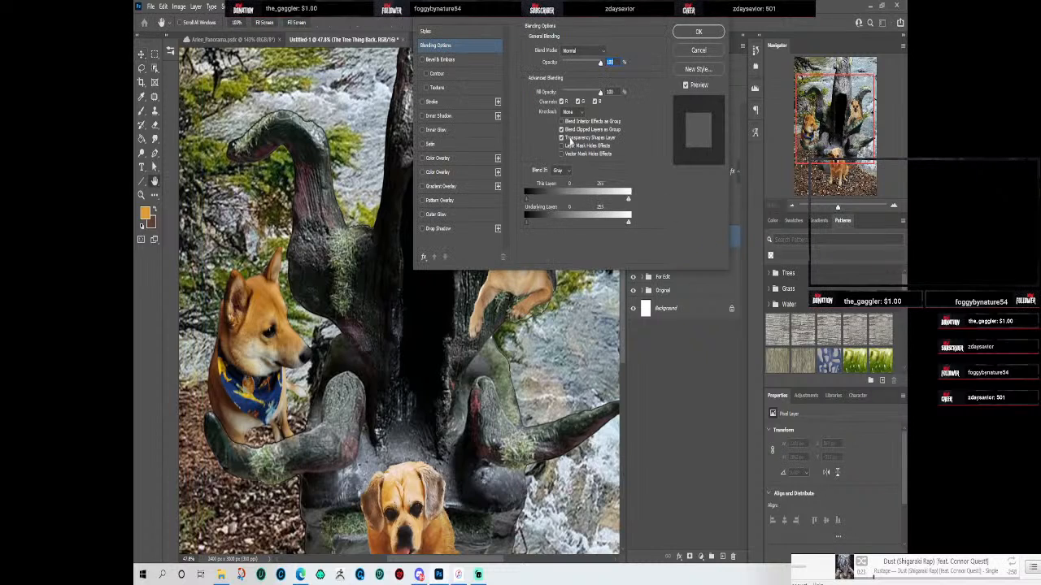
mouse_move(599, 63)
mouse_down()
mouse_move(567, 72)
mouse_move(606, 63)
mouse_up()
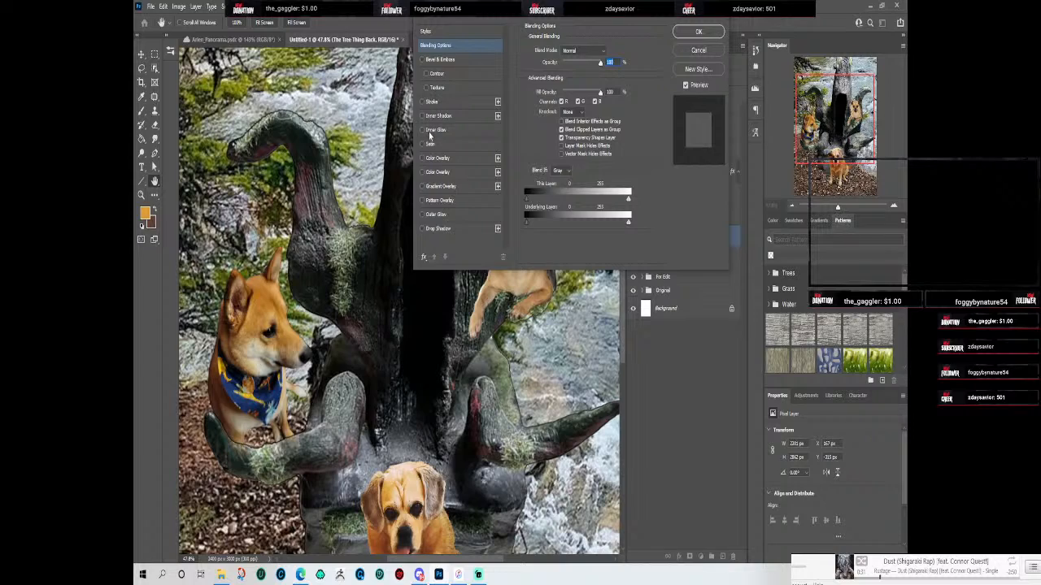
click(426, 102)
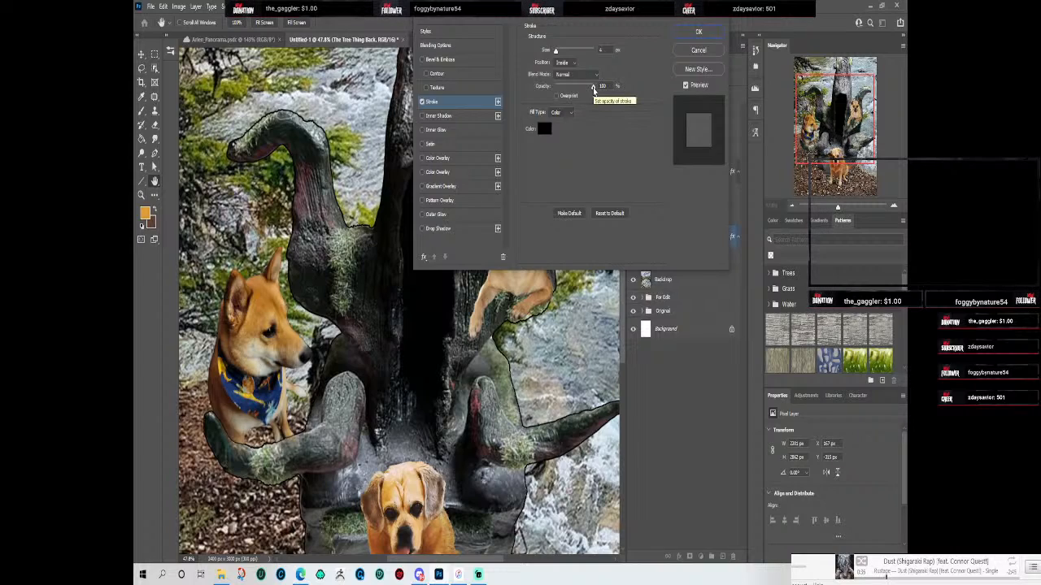
mouse_move(594, 90)
mouse_down()
mouse_move(543, 101)
mouse_move(574, 100)
mouse_up()
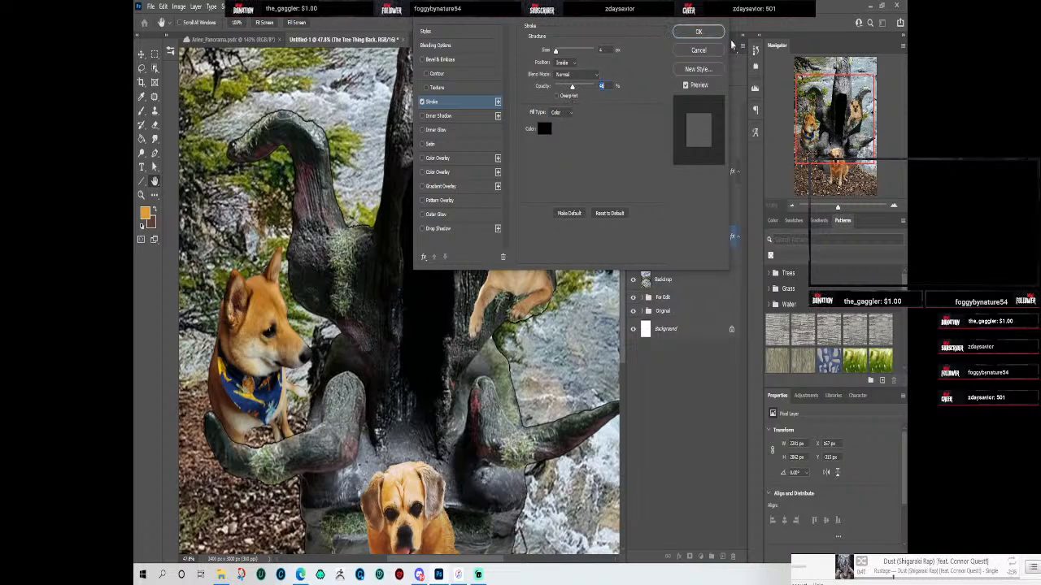
click(701, 34)
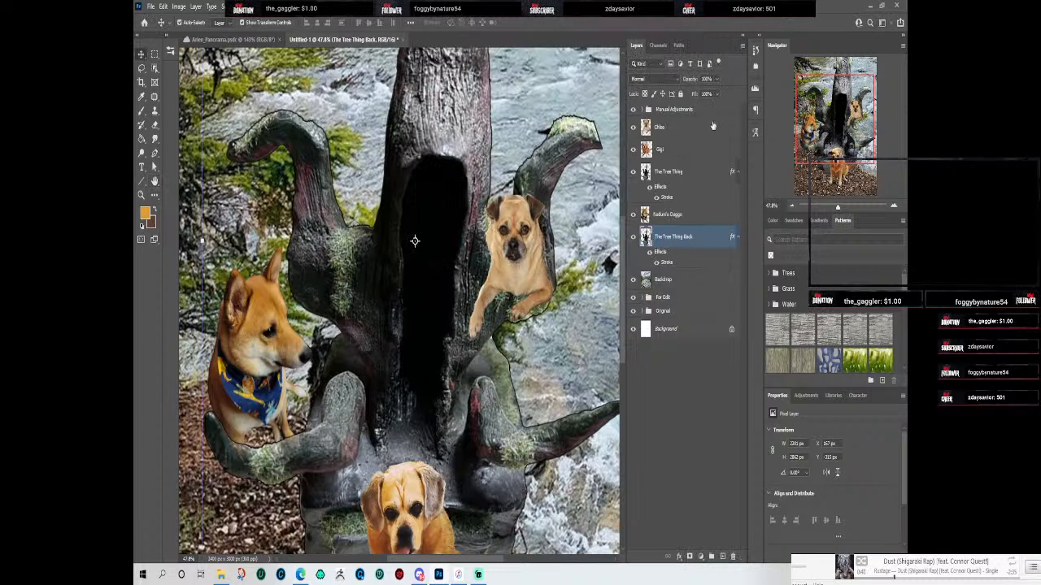
Step: Restore The Tree Thing layer's opacity to 100%, set its stroke opacity to about 27% and slightly increase the stroke size
click(688, 175)
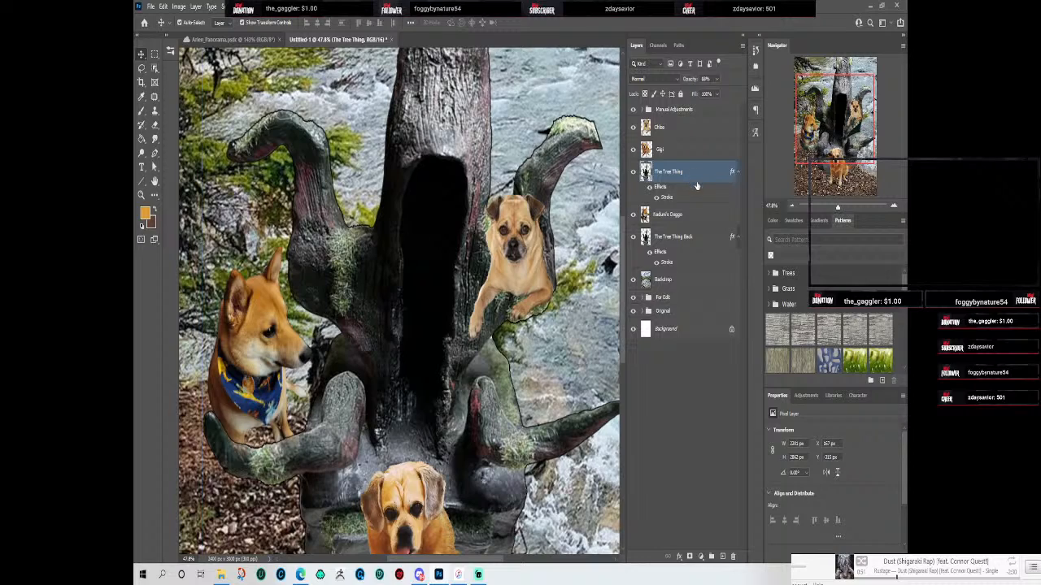
double_click(695, 184)
drag(590, 67, 603, 65)
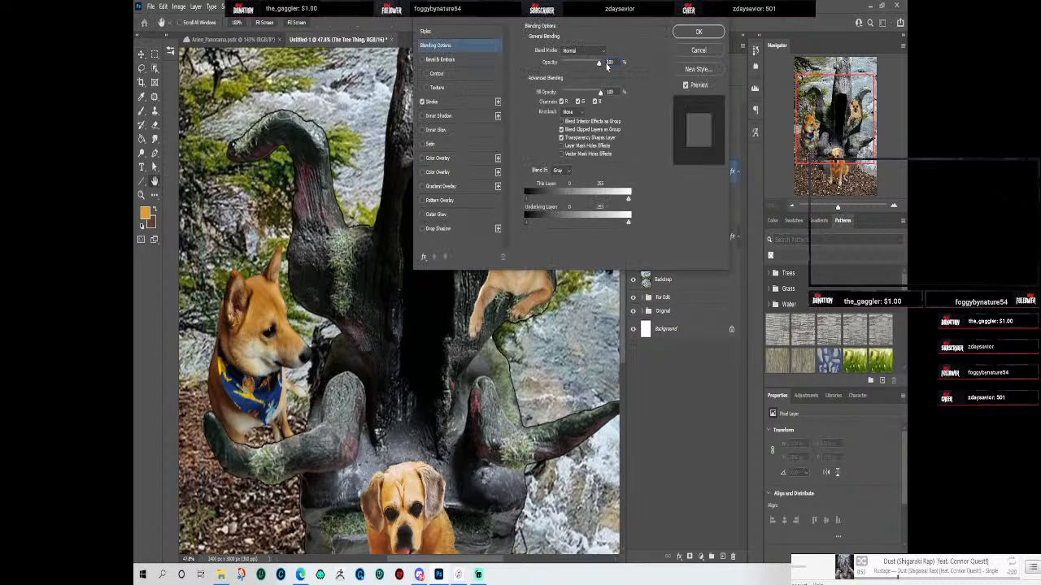
click(464, 103)
drag(593, 87, 553, 87)
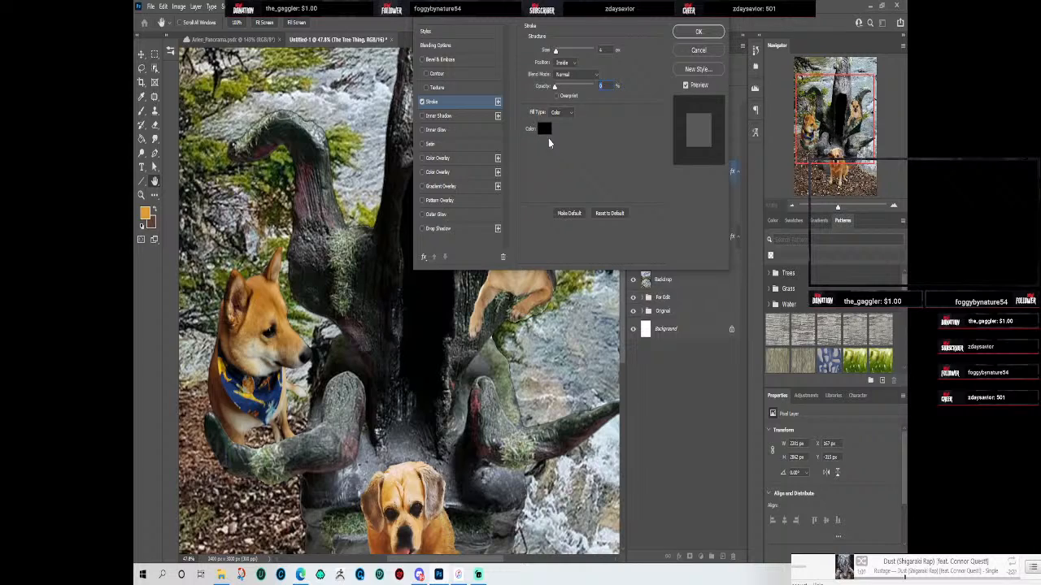
drag(556, 90, 567, 96)
mouse_move(556, 52)
mouse_down()
mouse_move(569, 52)
mouse_move(557, 52)
mouse_up()
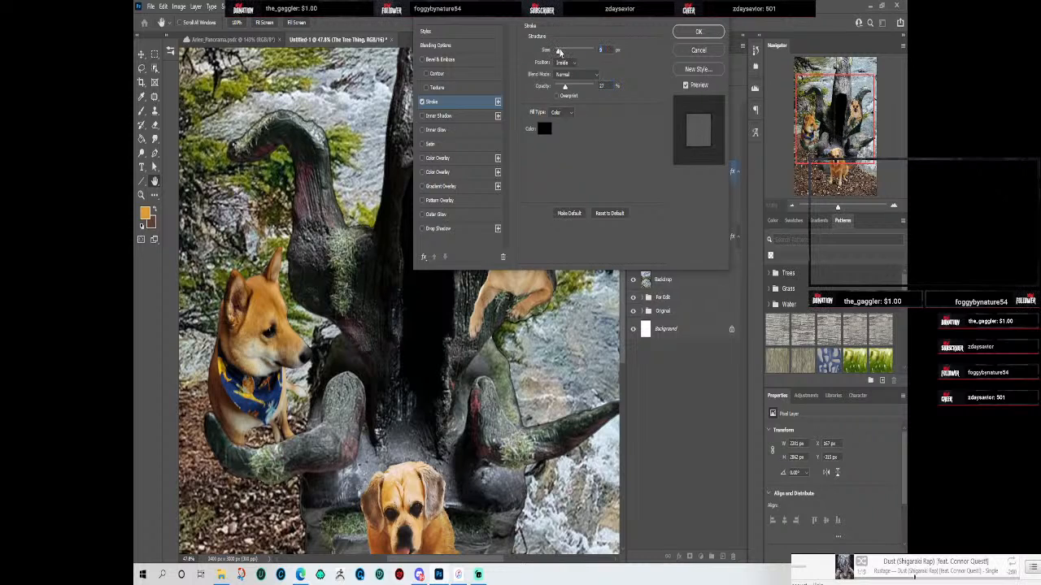
click(695, 32)
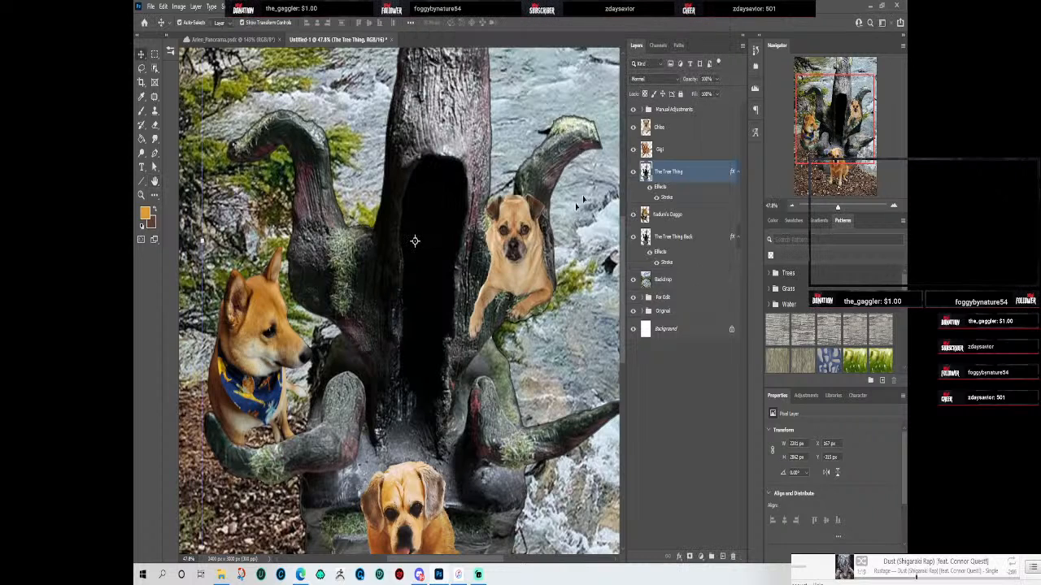
scroll(520, 301, down, 2)
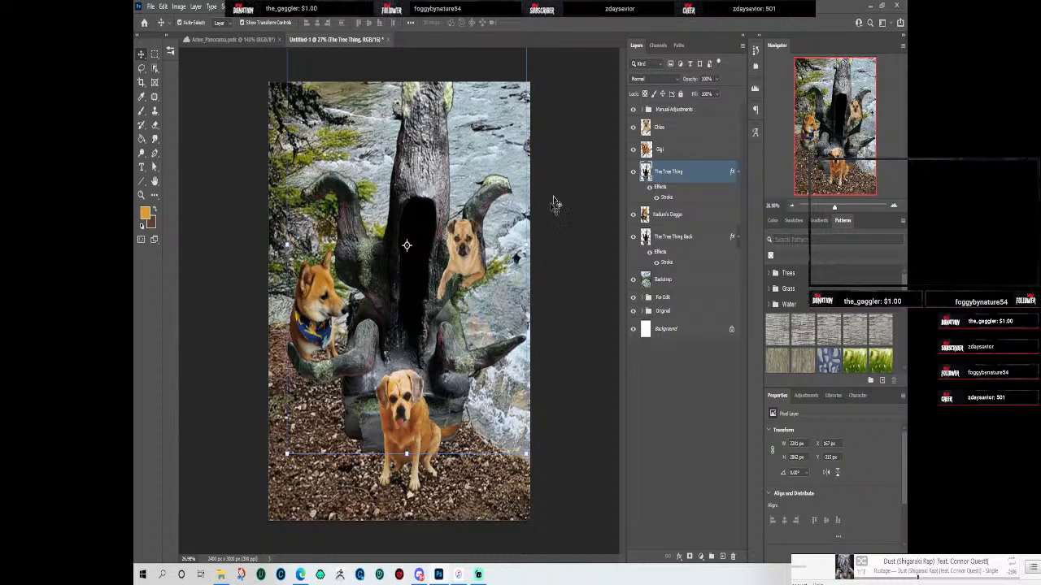
scroll(552, 203, up, 2)
scroll(355, 190, up, 3)
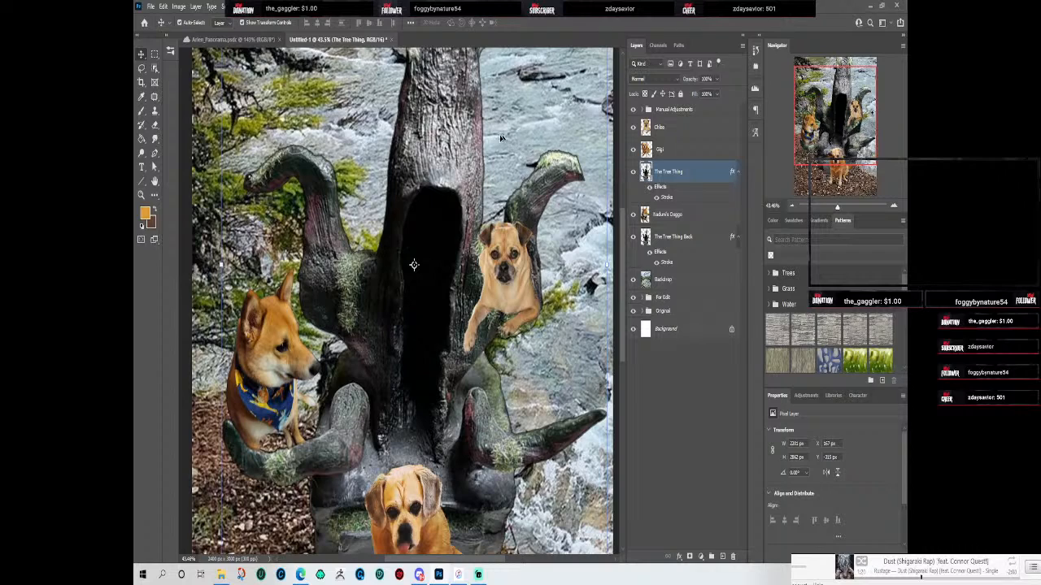
Step: Shift both tree layers with the Chloe and Shiba dogs left on the canvas, leaving Gigi near the bottom centre
scroll(414, 265, down, 3)
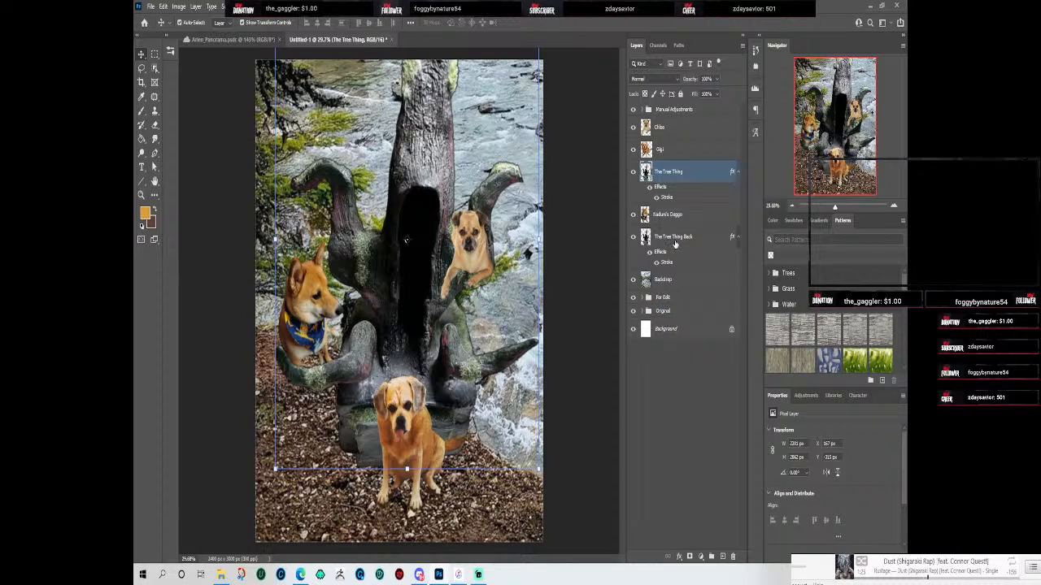
click(682, 130)
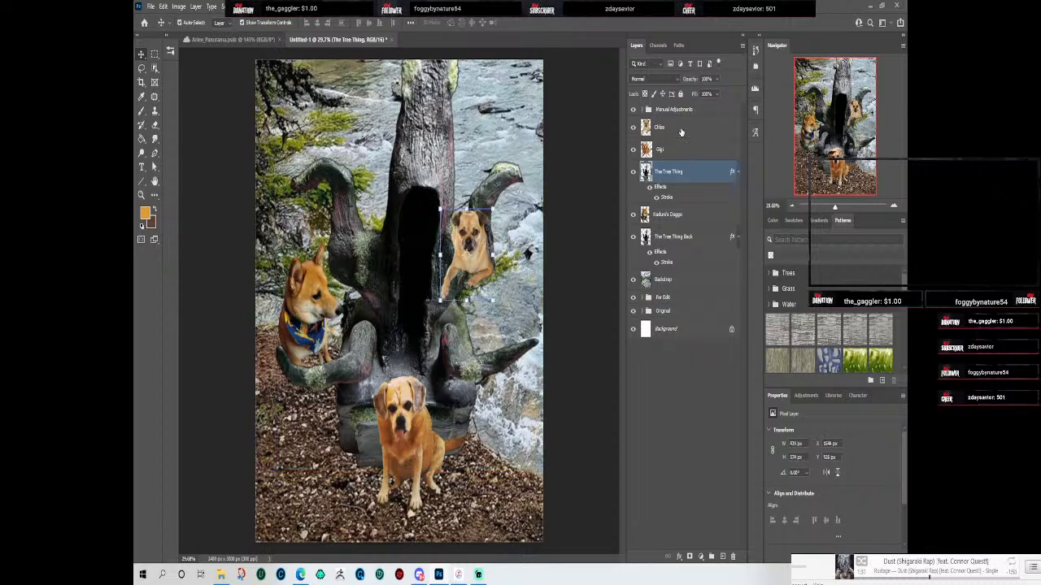
shift+click(683, 237)
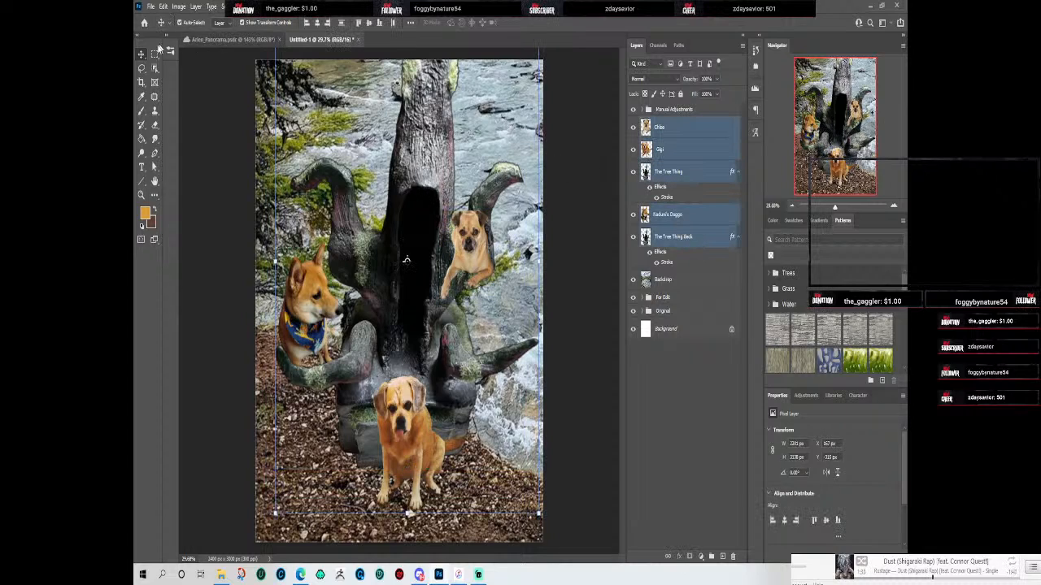
drag(448, 120, 389, 98)
ctrl+click(686, 154)
drag(358, 329, 389, 340)
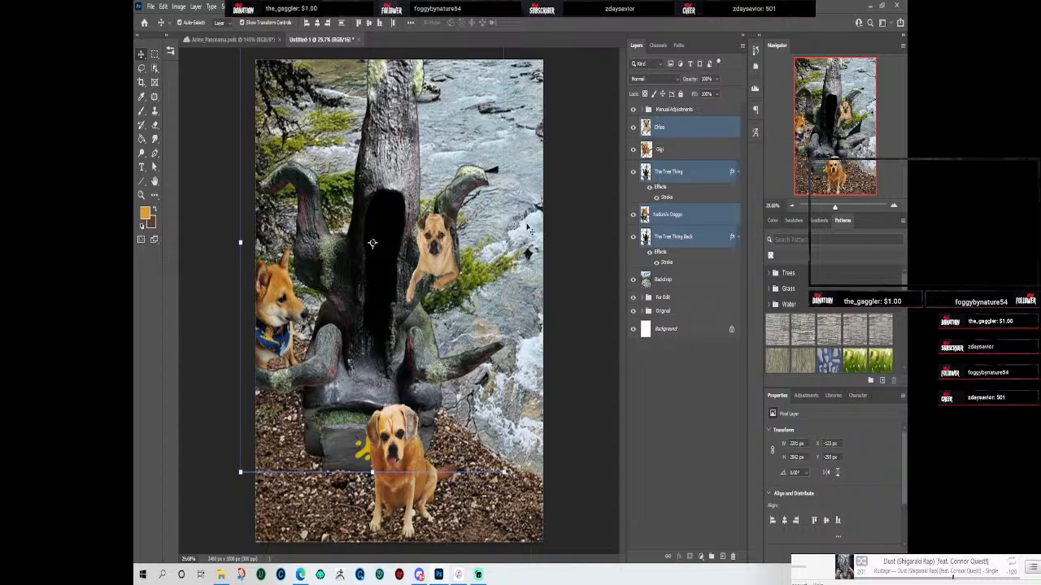
Step: Reposition the tree layers with Chloe so the trunk top and pedestal fit the canvas, leaving the Shiba lower at ground level
drag(383, 269, 397, 410)
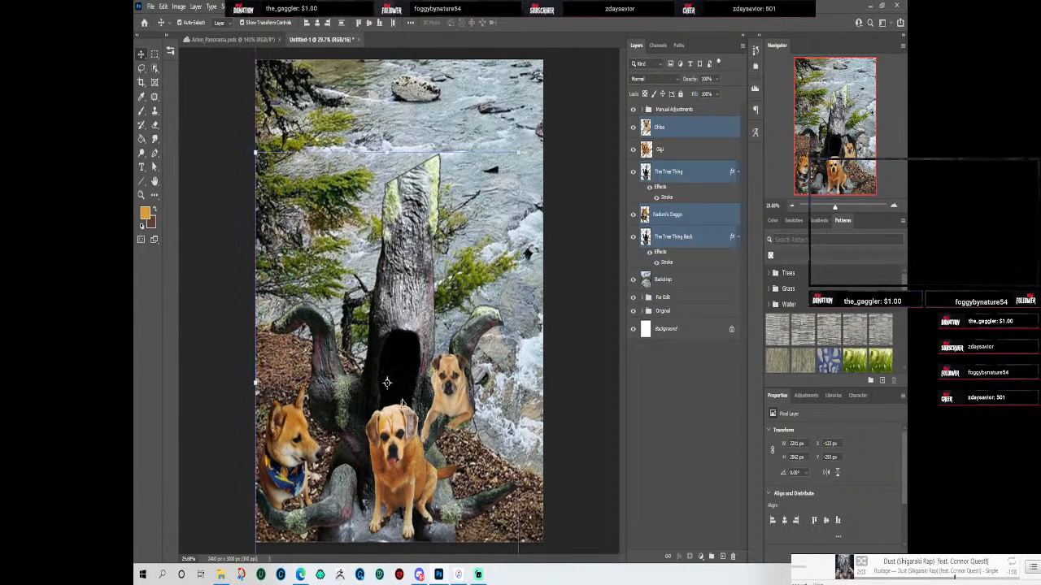
ctrl+click(680, 217)
drag(391, 301, 401, 219)
scroll(497, 193, down, 5)
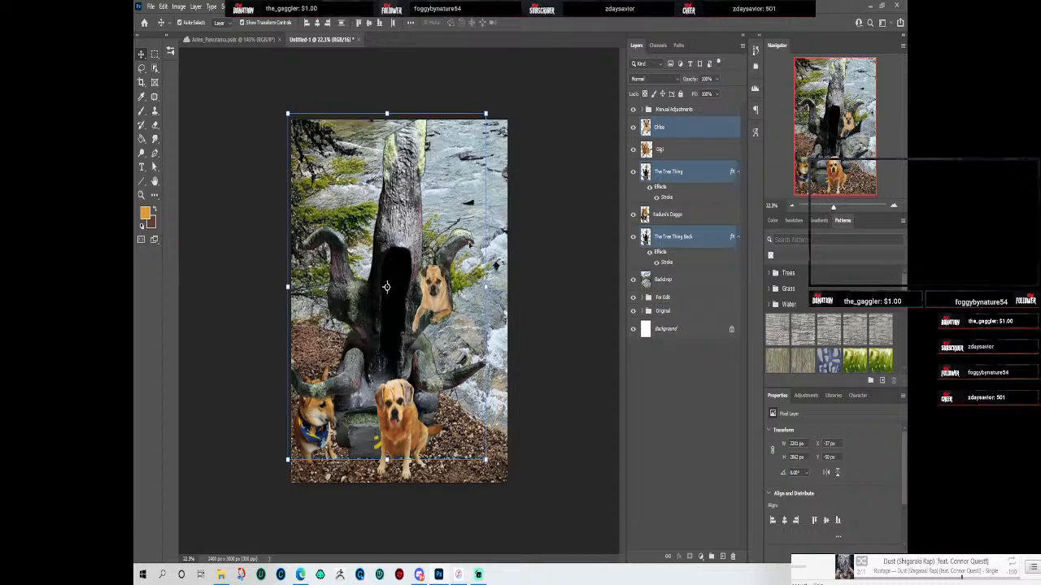
Step: Raise the Shiba to sit behind the tree's lower-left branch and move Gigi onto the gravel to the right of the pedestal
click(327, 426)
drag(316, 438, 310, 358)
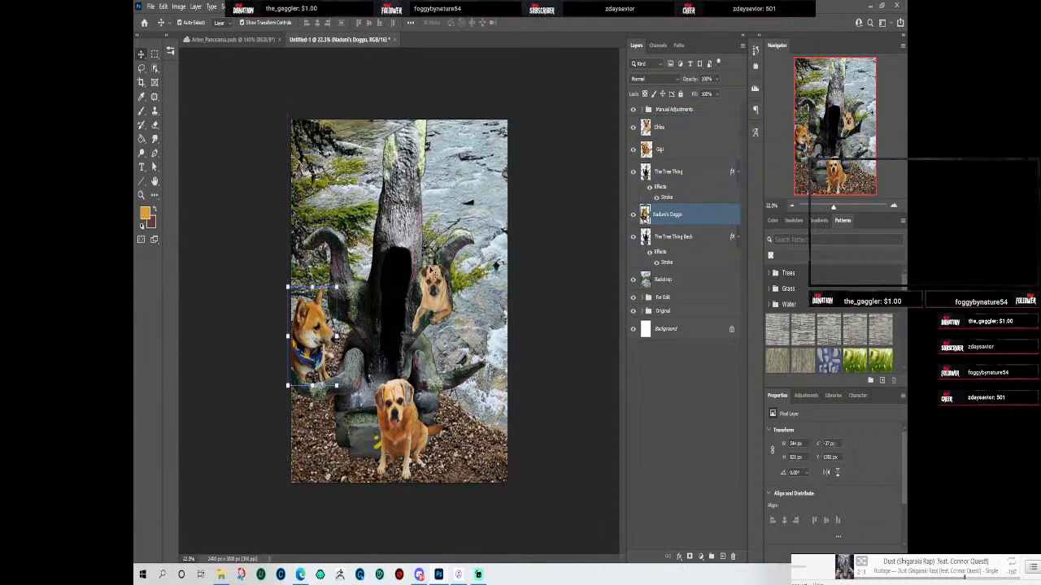
drag(413, 440, 478, 448)
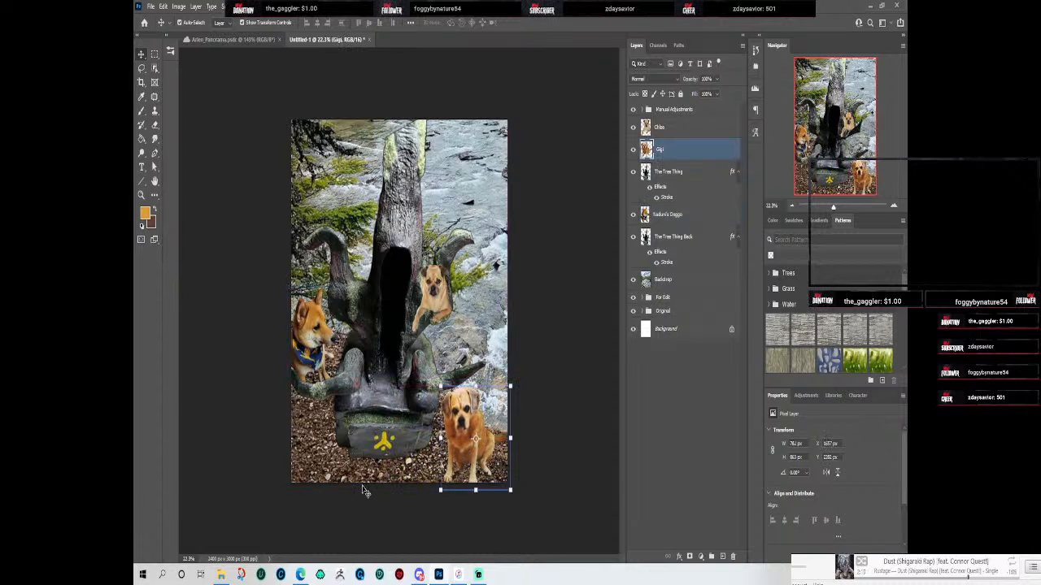
click(334, 492)
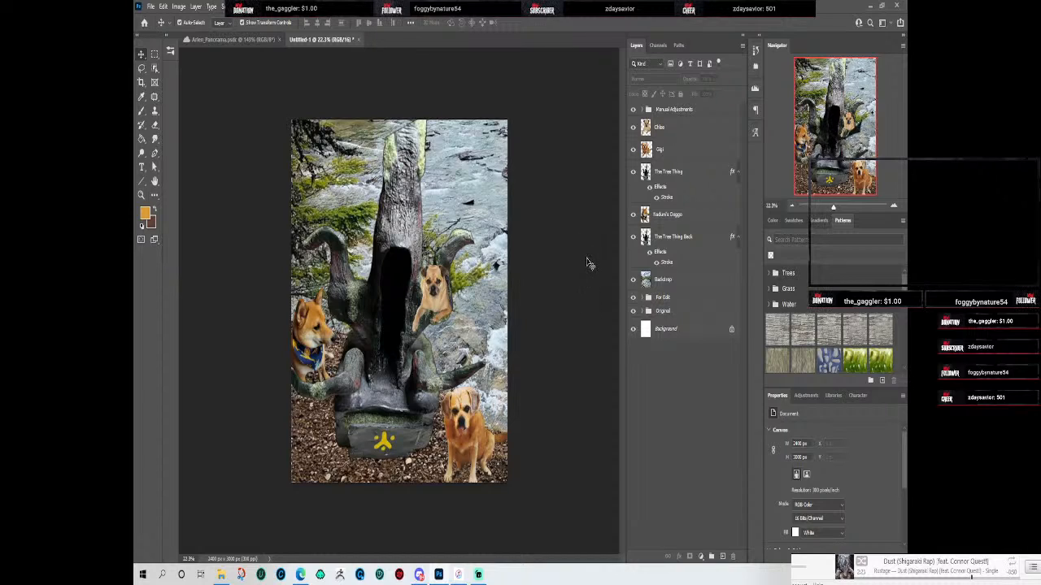
scroll(486, 312, up, 1)
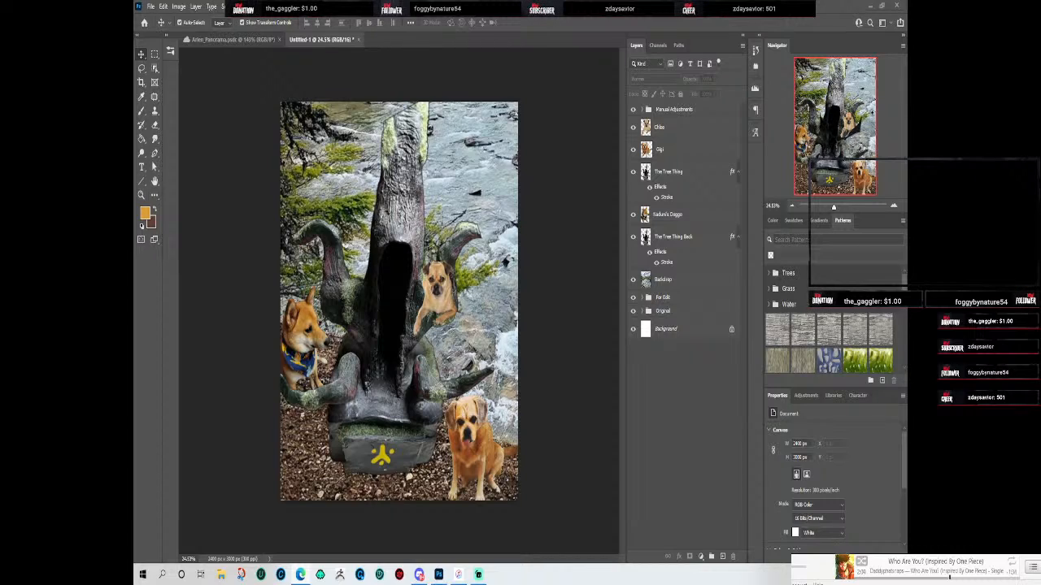
click(142, 69)
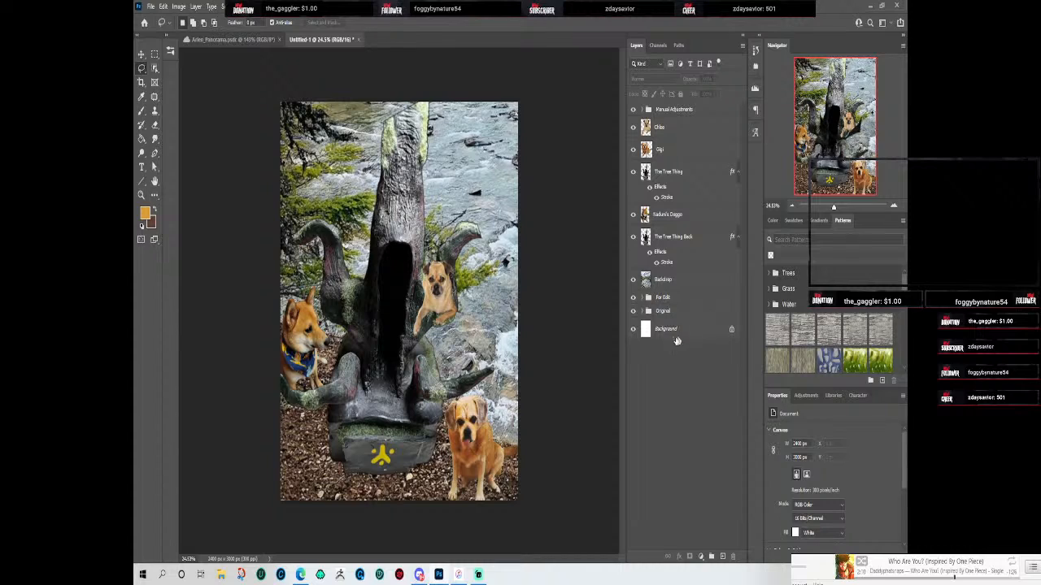
click(675, 284)
scroll(273, 354, up, 2)
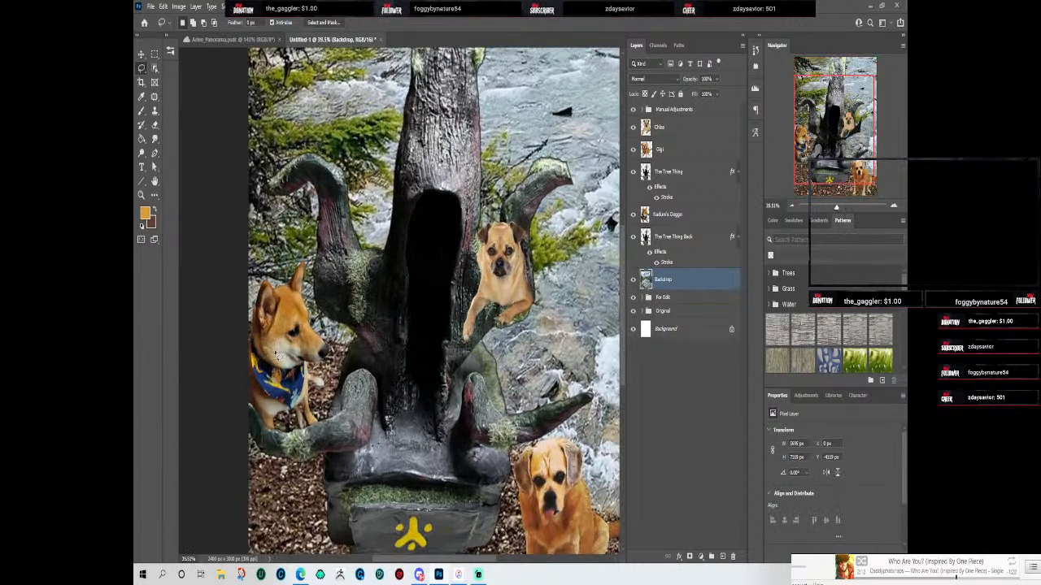
click(246, 326)
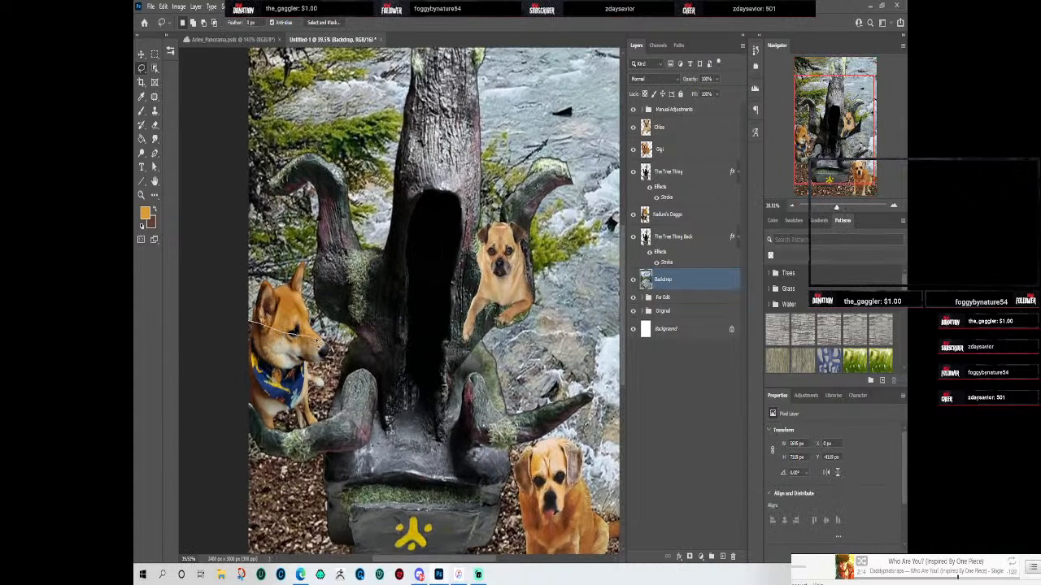
click(375, 356)
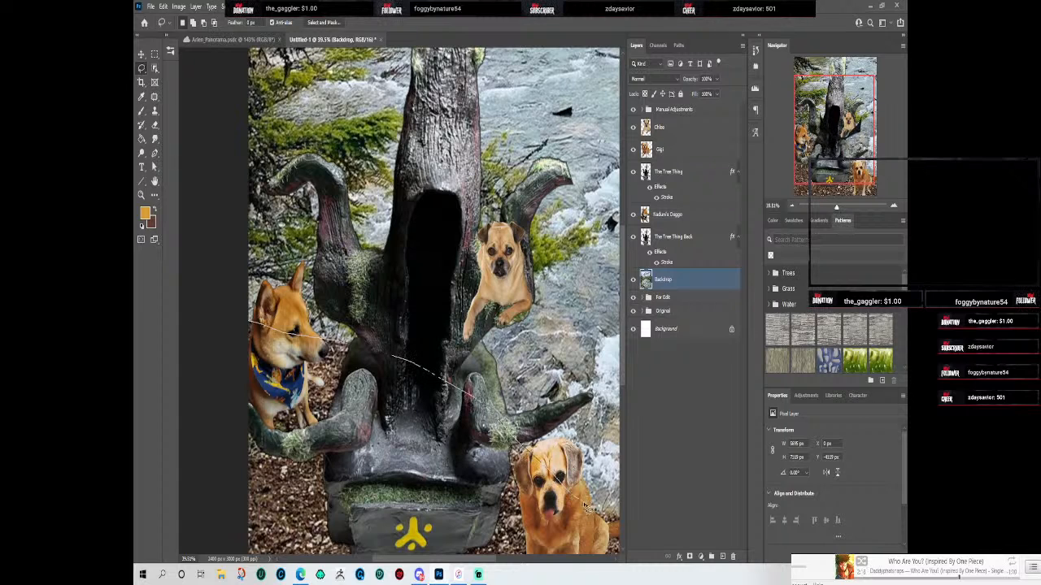
scroll(520, 366, down, 3)
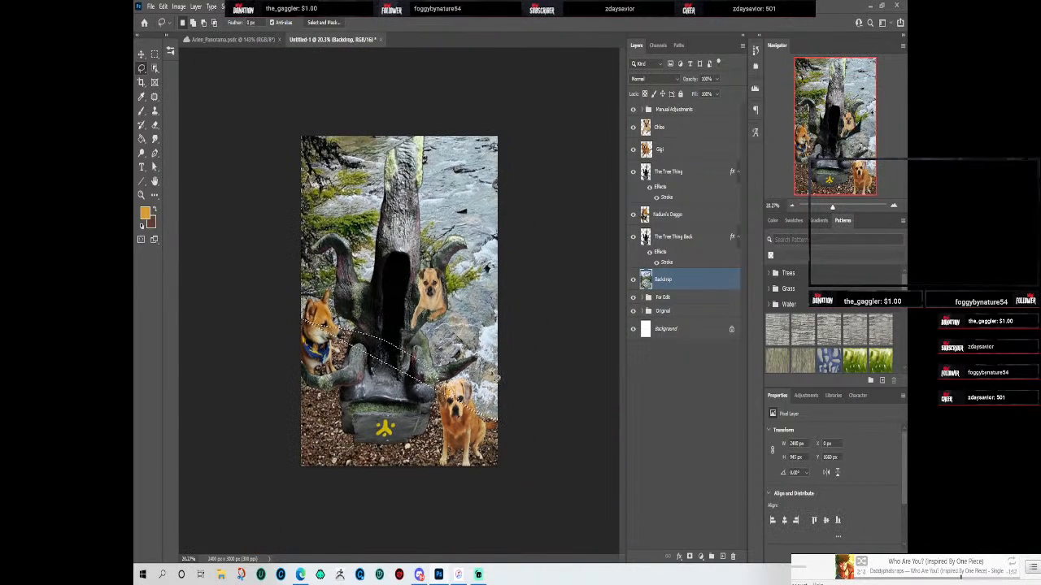
scroll(521, 360, up, 2)
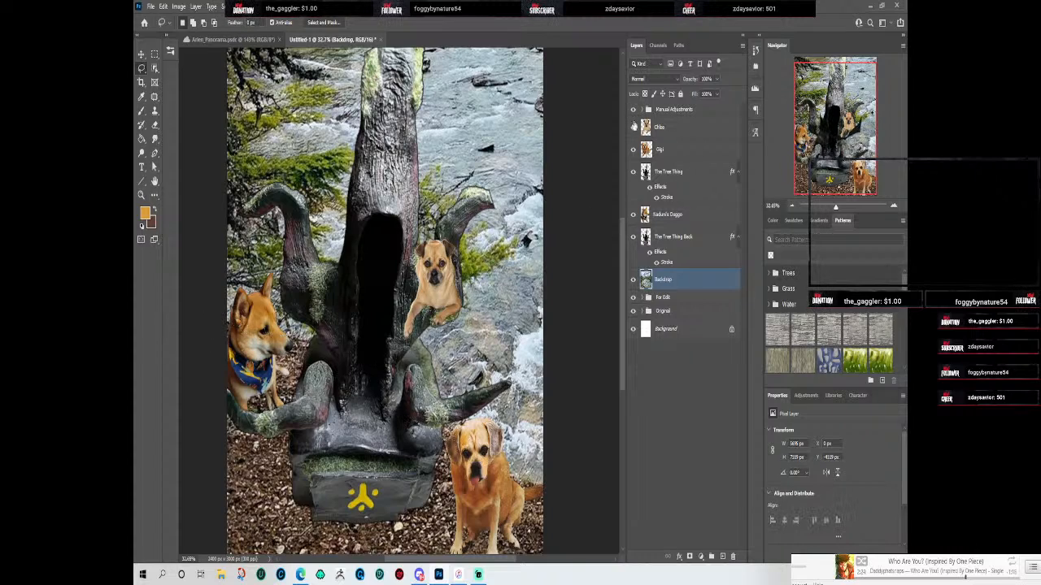
Step: Group all layers from Chloe down to The Tree Thing Back and hide the group
click(678, 130)
shift+click(689, 236)
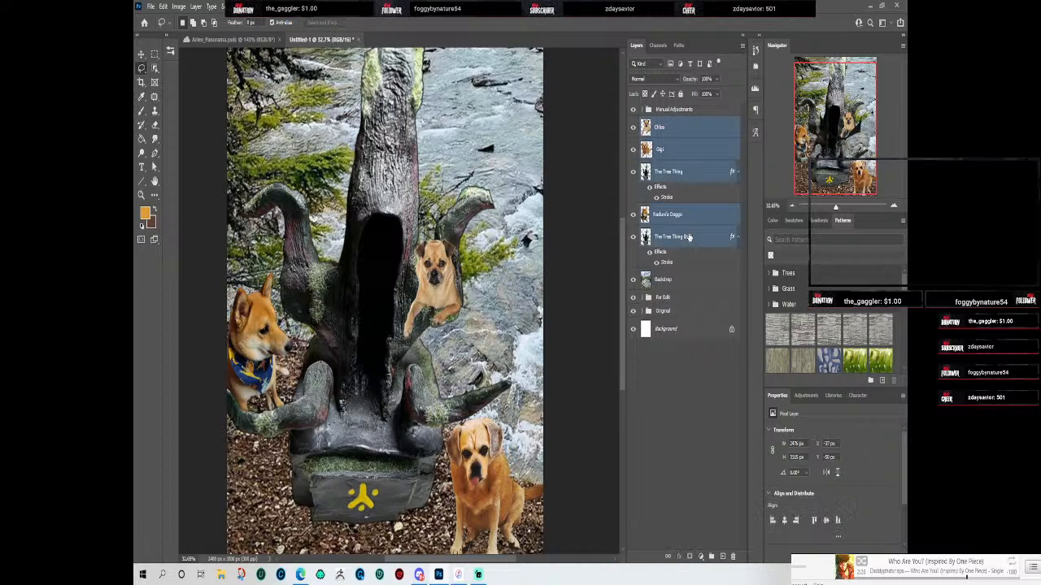
key(ctrl+g)
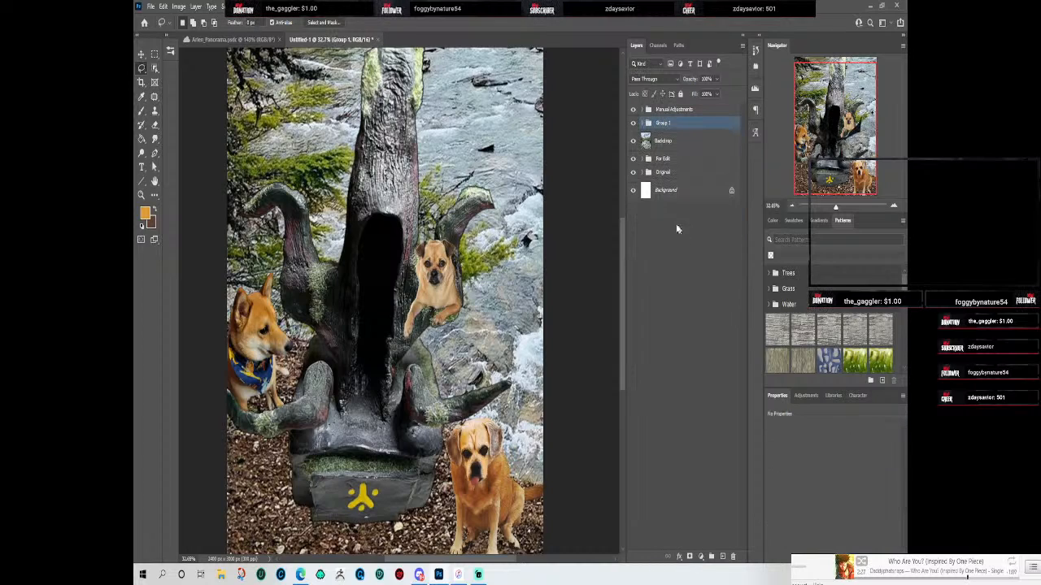
click(633, 123)
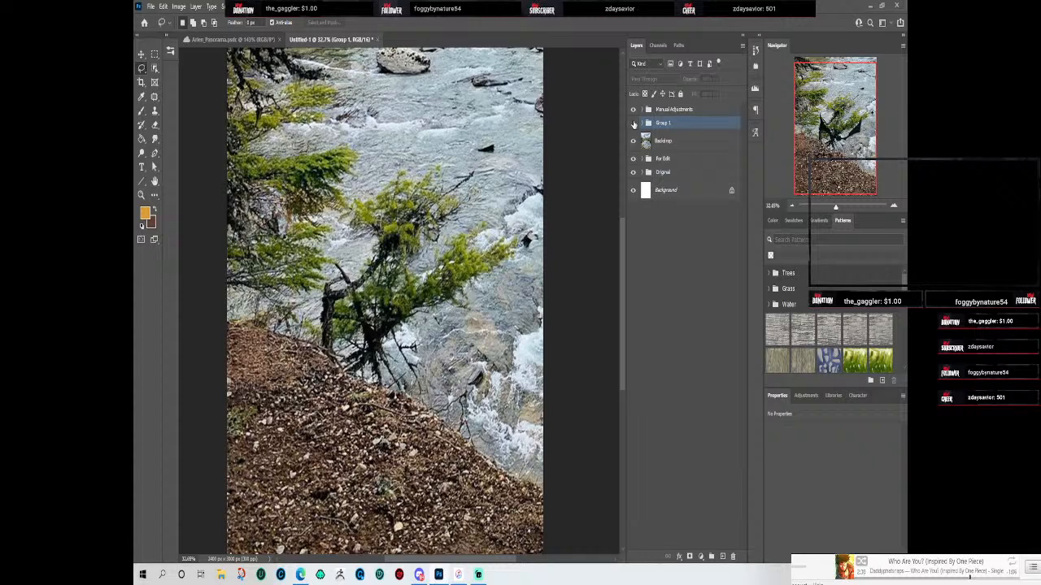
Step: Outline the river and trees above the gravel bank on the Backdrop layer with a freehand lasso selection
click(663, 142)
scroll(368, 260, down, 2)
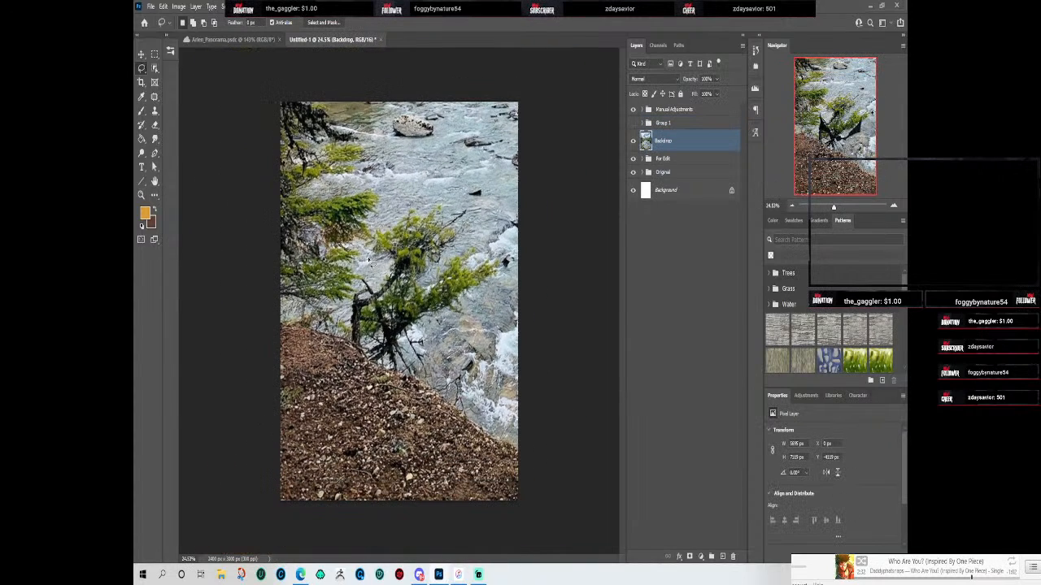
mouse_move(283, 325)
mouse_down()
mouse_move(354, 349)
mouse_move(524, 451)
mouse_up()
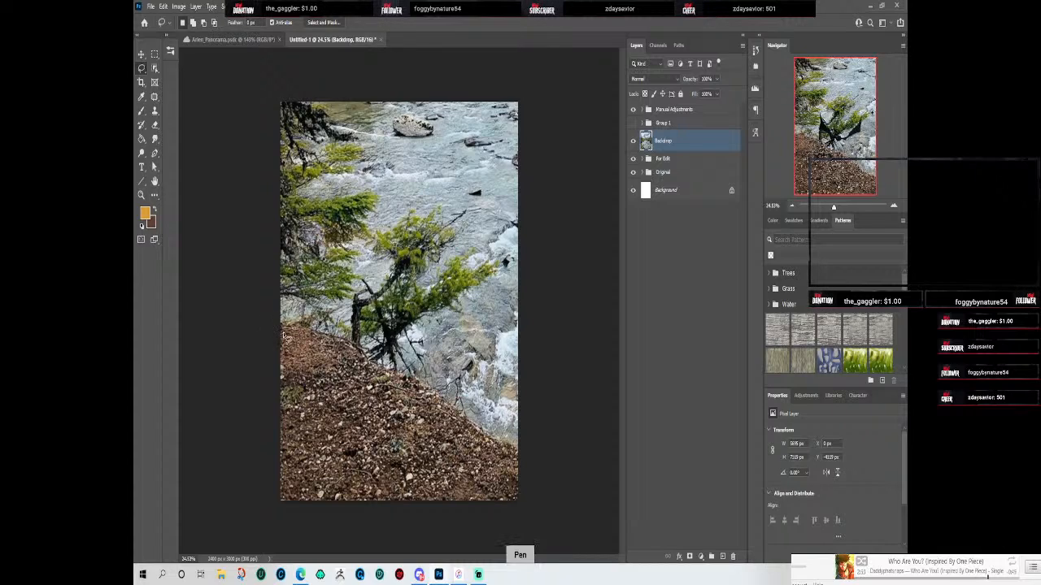
mouse_move(281, 326)
mouse_down()
mouse_move(423, 382)
mouse_move(522, 447)
mouse_move(538, 218)
mouse_move(535, 144)
mouse_move(519, 99)
mouse_move(491, 82)
mouse_move(439, 81)
mouse_move(282, 99)
mouse_move(265, 135)
mouse_move(283, 322)
mouse_up()
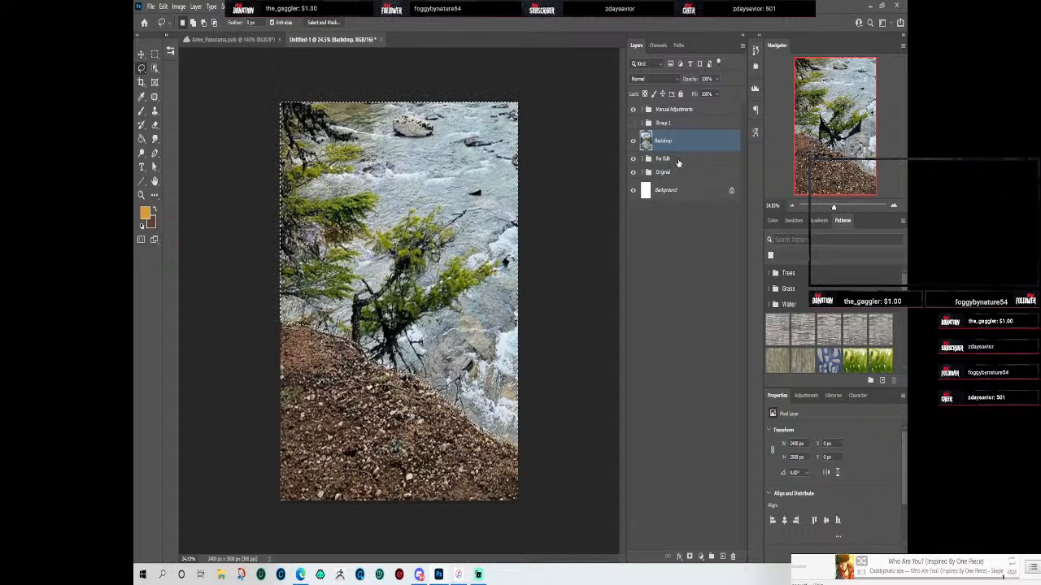
Step: Add a Gradient fill layer over the selected river area using a pink, blue and purple preset from the Iridescent set
click(723, 556)
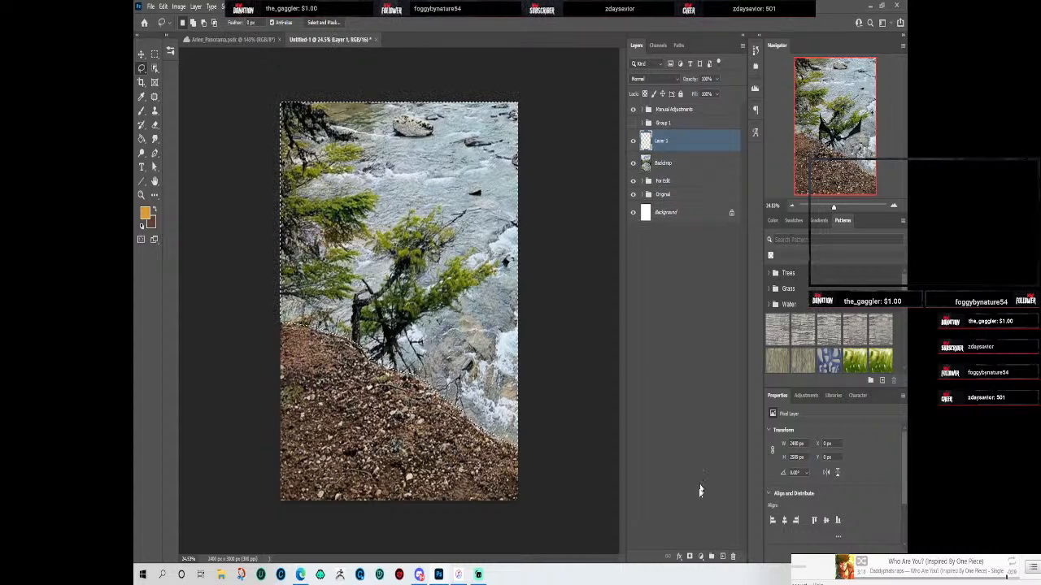
click(701, 557)
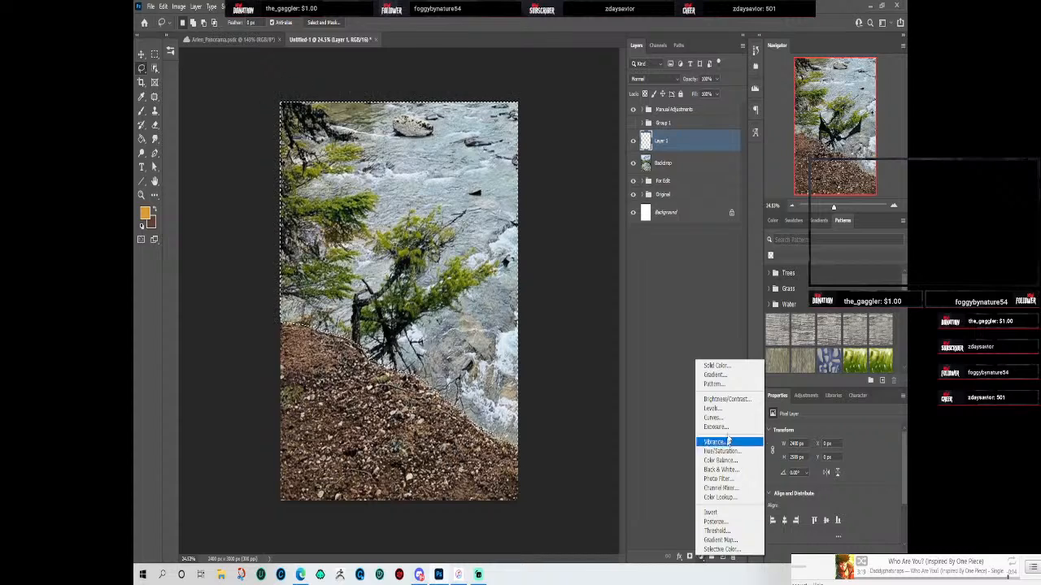
click(731, 375)
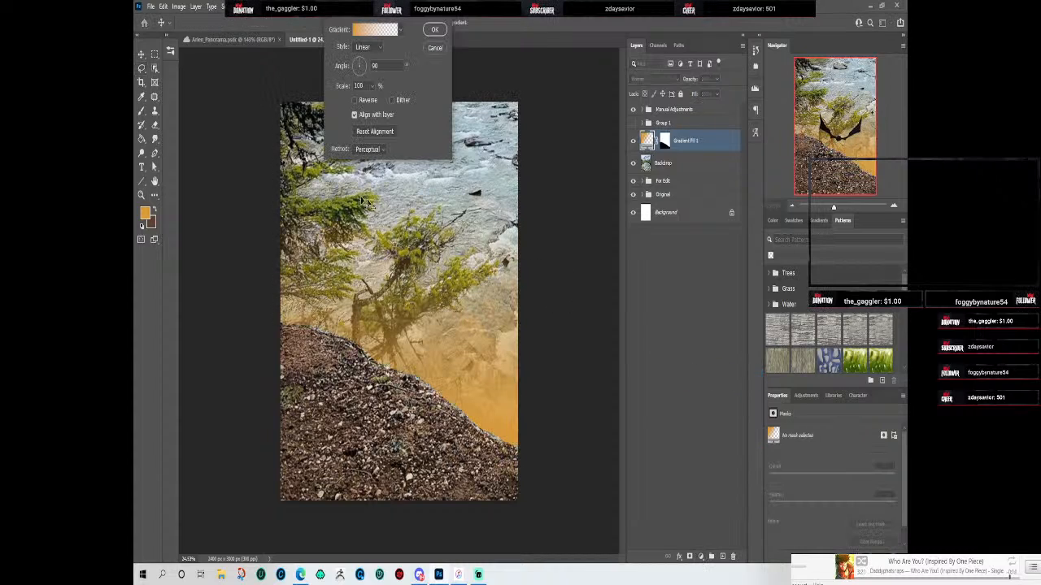
click(400, 29)
scroll(386, 76, down, 5)
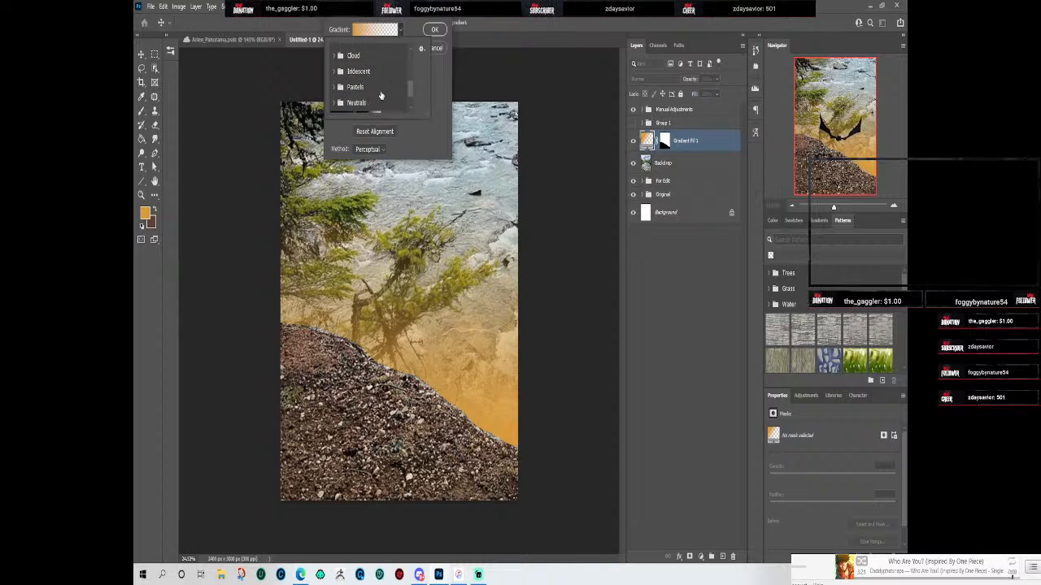
click(334, 70)
scroll(340, 77, down, 3)
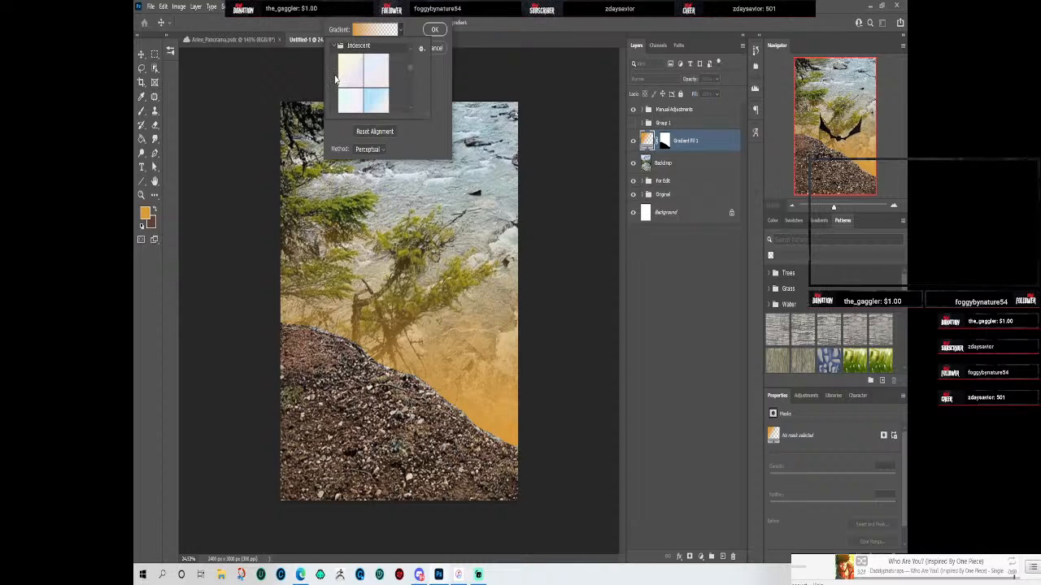
scroll(343, 80, down, 4)
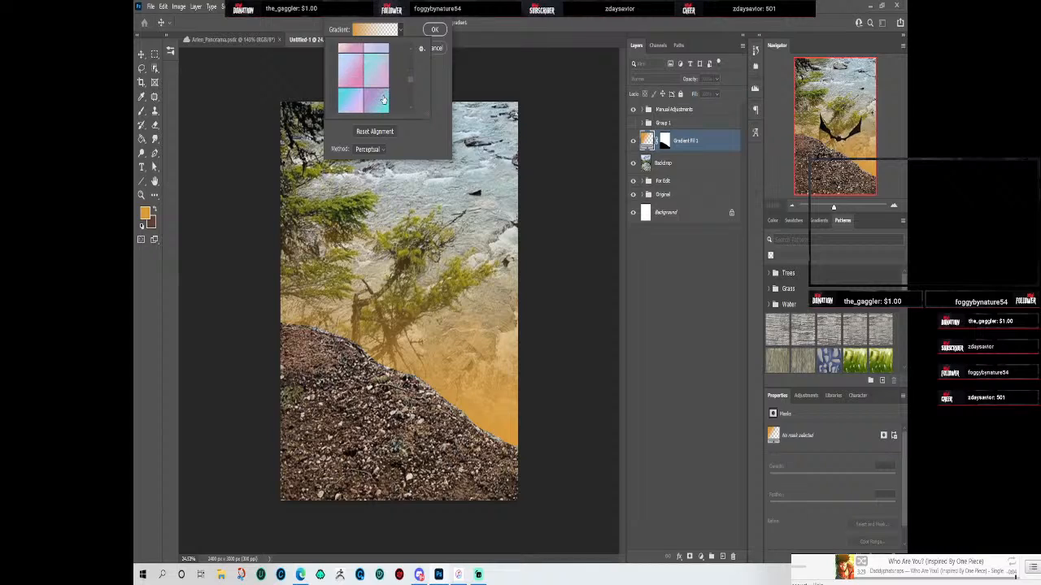
scroll(383, 91, down, 2)
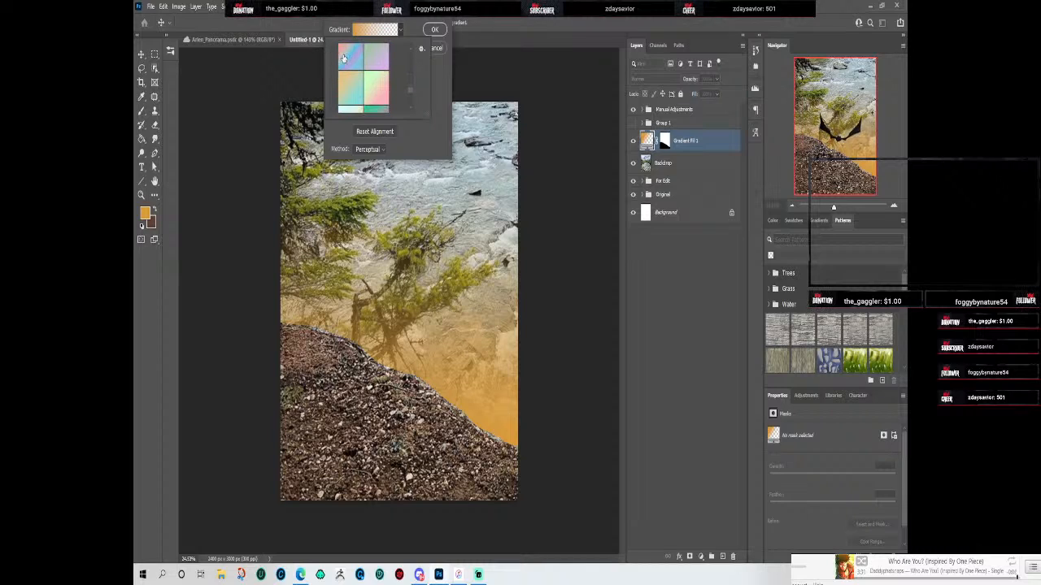
click(343, 56)
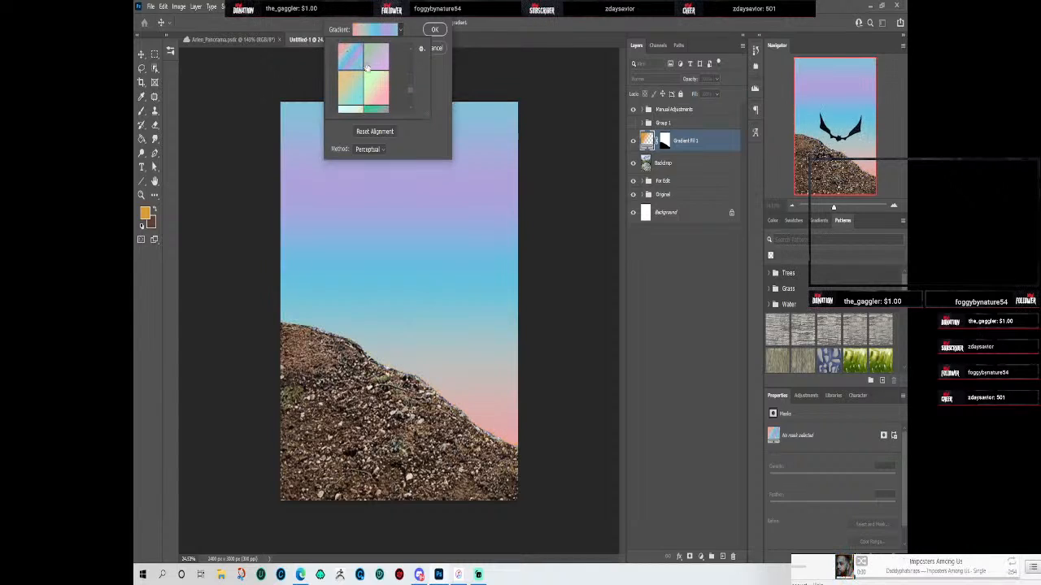
click(439, 113)
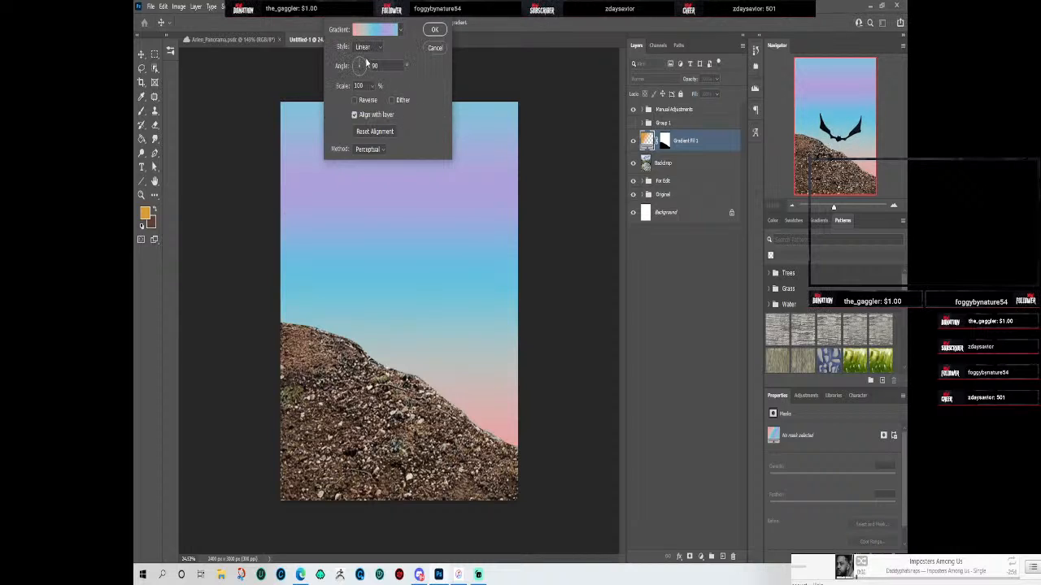
Step: Set the sky gradient's angle to 57.91° and its scale to 56%
drag(381, 82, 362, 65)
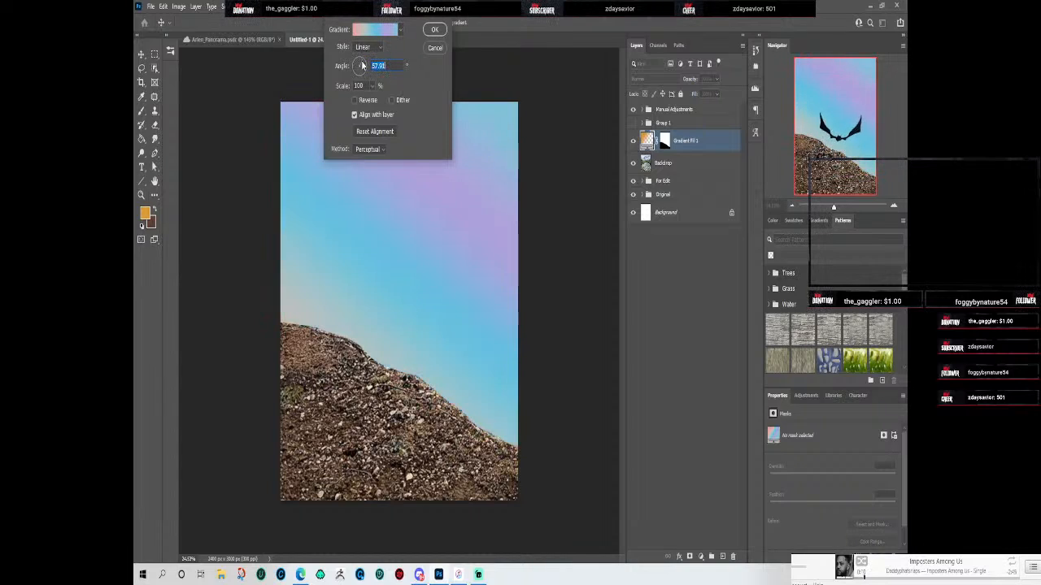
click(373, 86)
drag(372, 100, 370, 100)
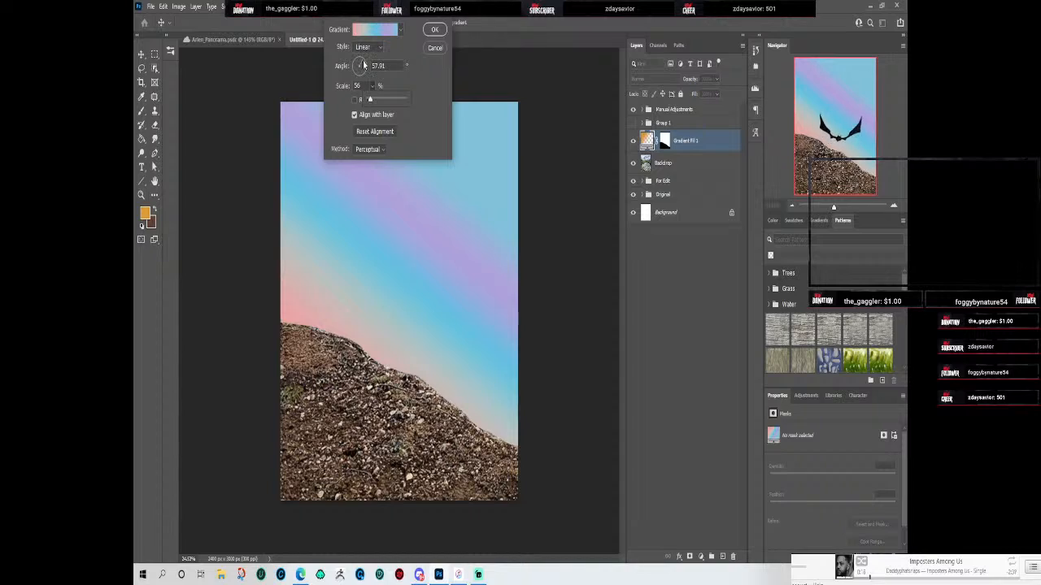
click(430, 113)
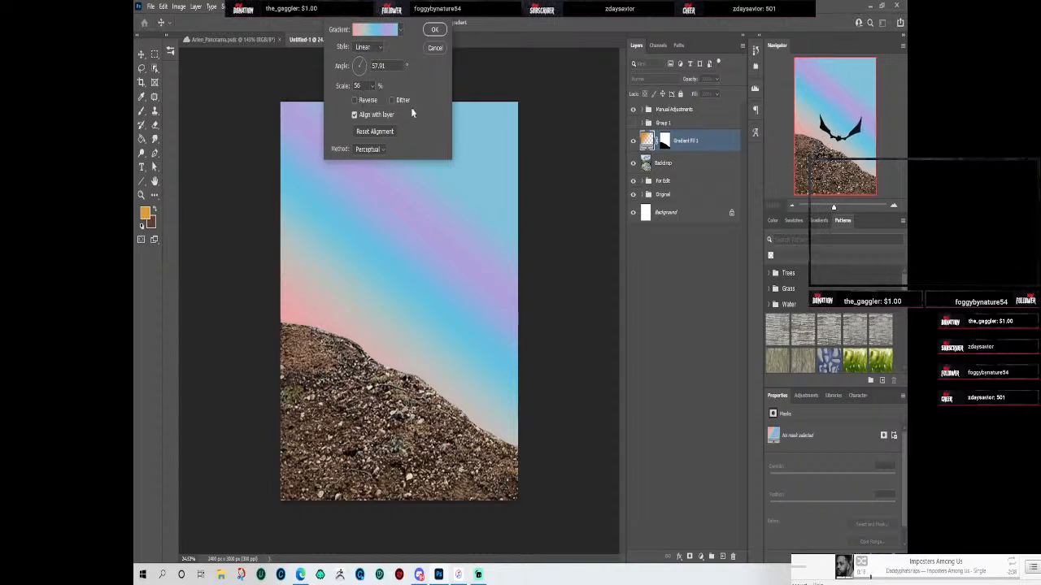
Step: Reverse the gradient's colours, change its style to Reflected and apply the fill
click(355, 100)
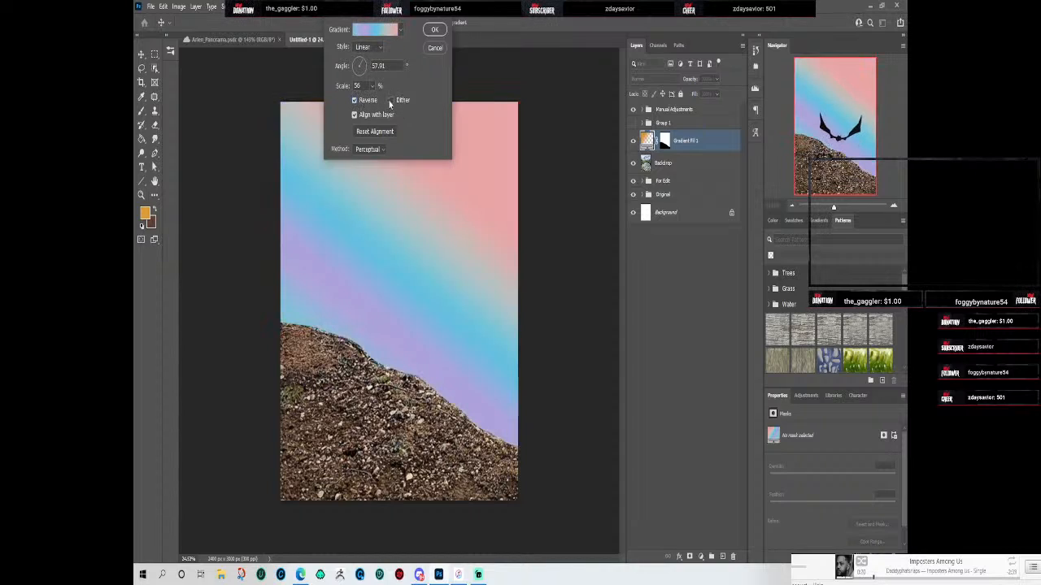
click(392, 100)
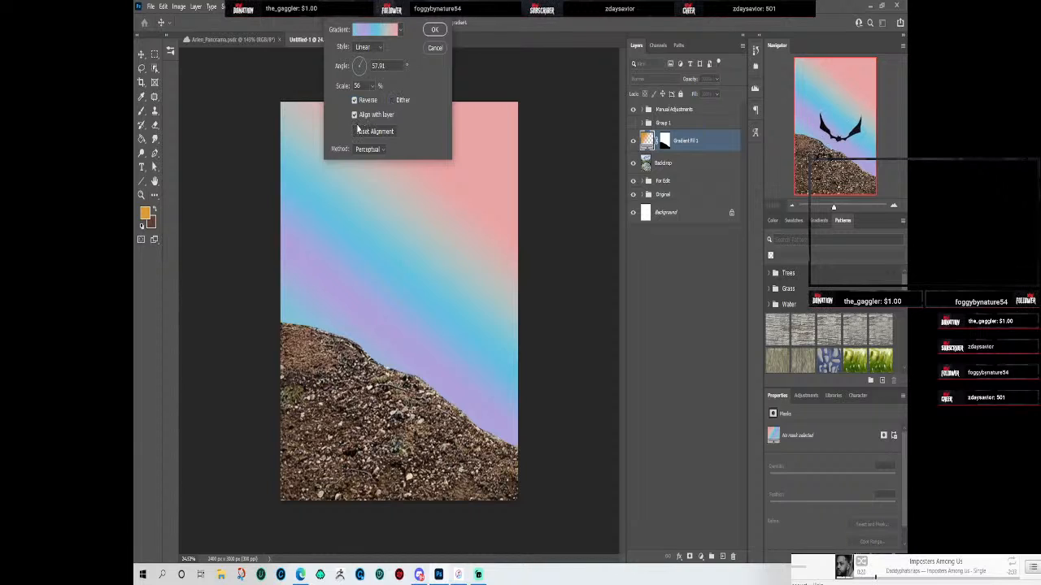
click(381, 49)
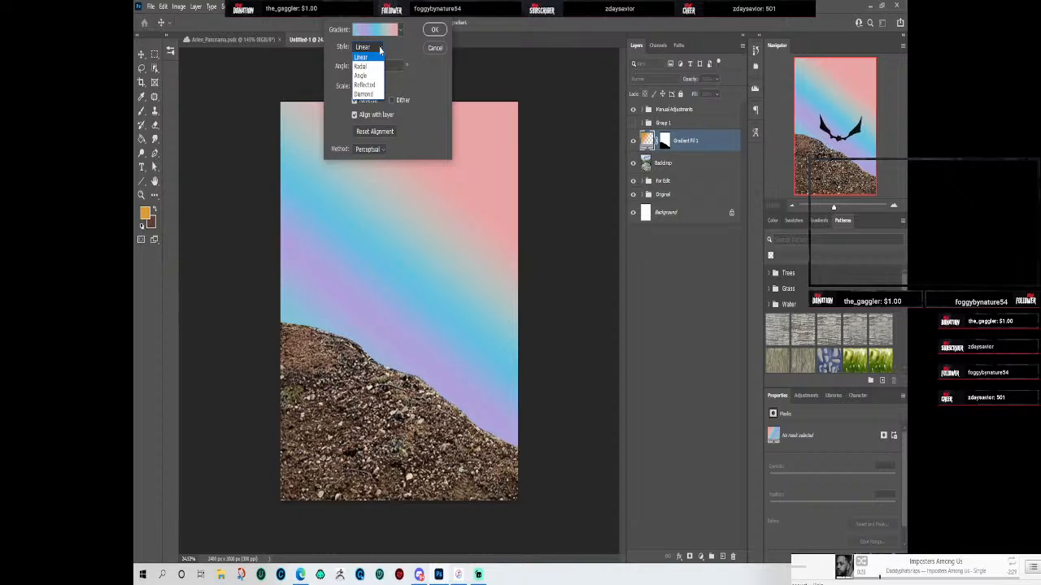
click(371, 85)
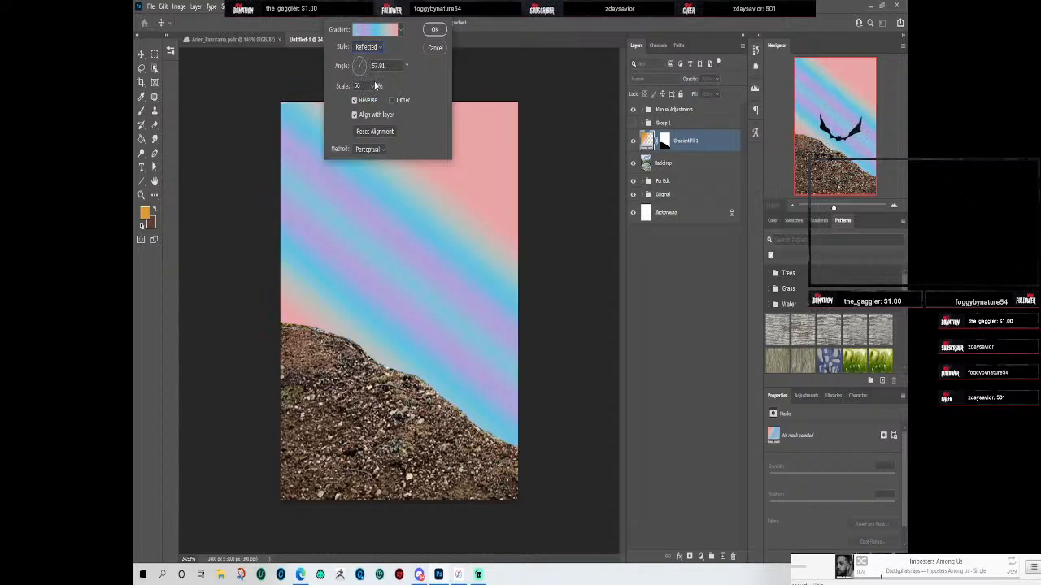
click(436, 30)
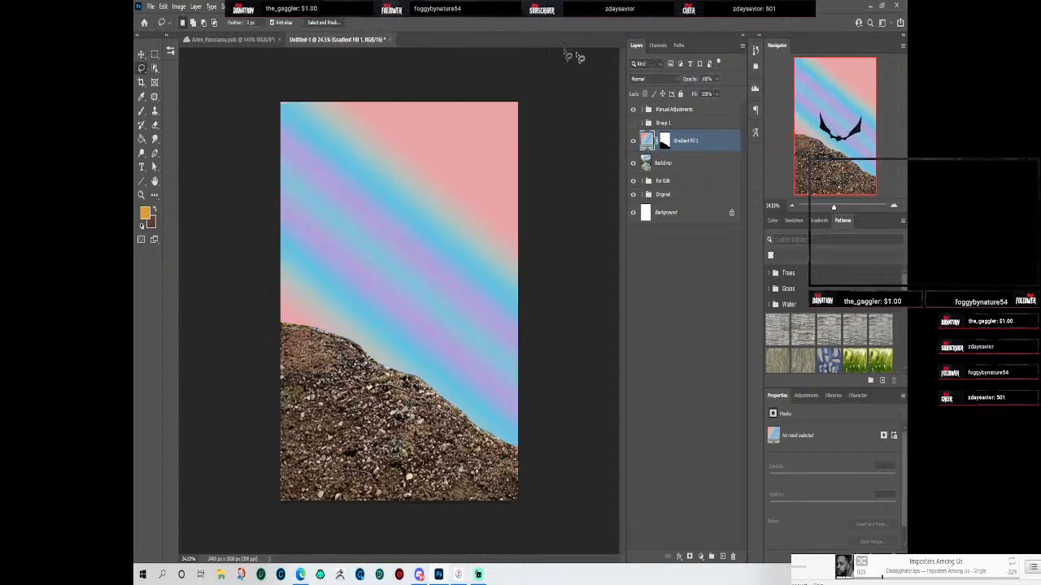
Step: Blend the Gradient Fill 1 layer over the river in Overlay mode and make Group 1 visible again
click(673, 82)
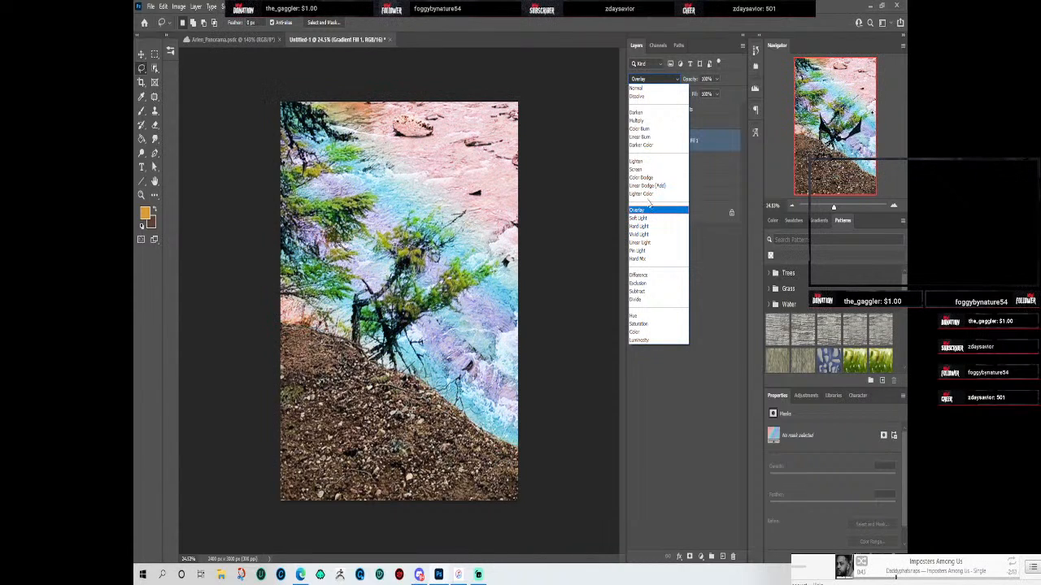
click(648, 211)
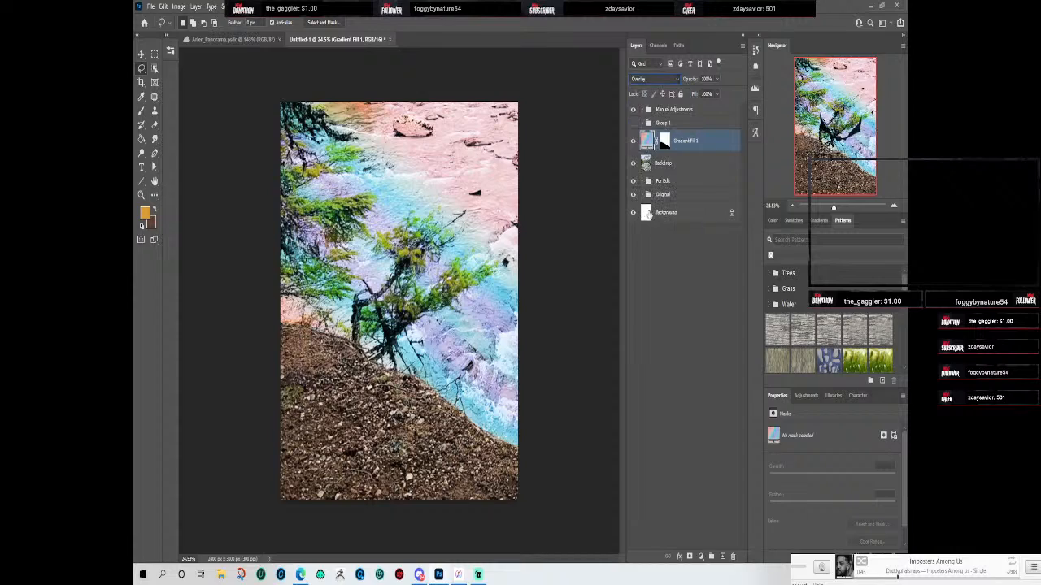
click(696, 322)
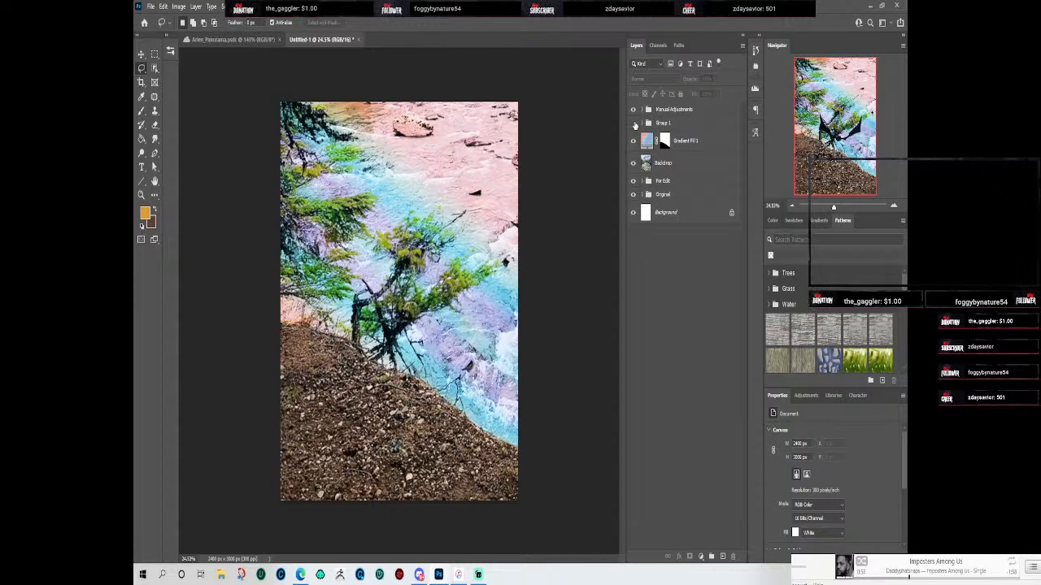
click(633, 123)
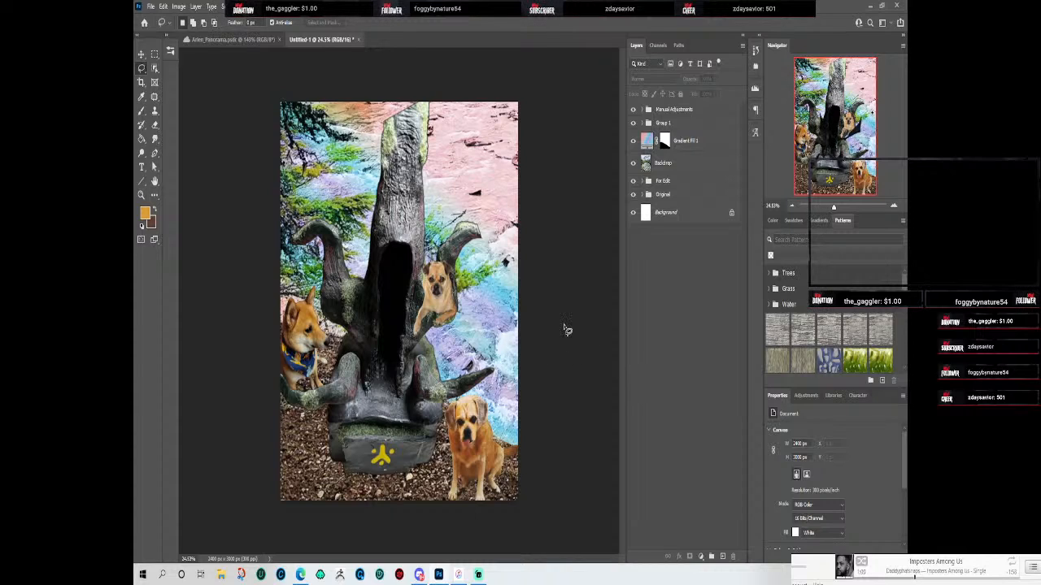
Step: Try to select the black hollow in the tree trunk with the Magic Wand on the Backdrop layer
scroll(567, 329, up, 4)
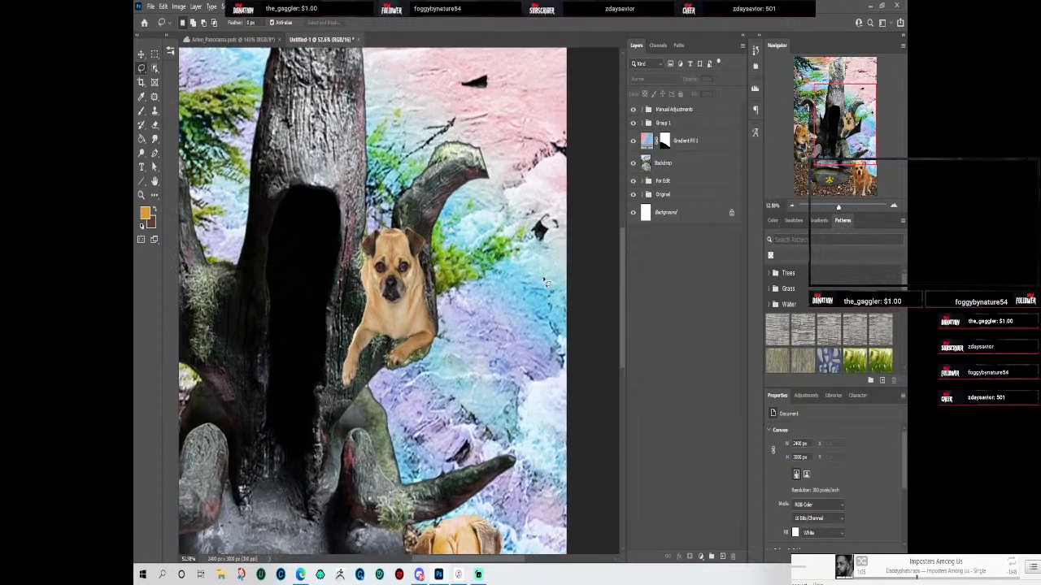
scroll(584, 306, down, 2)
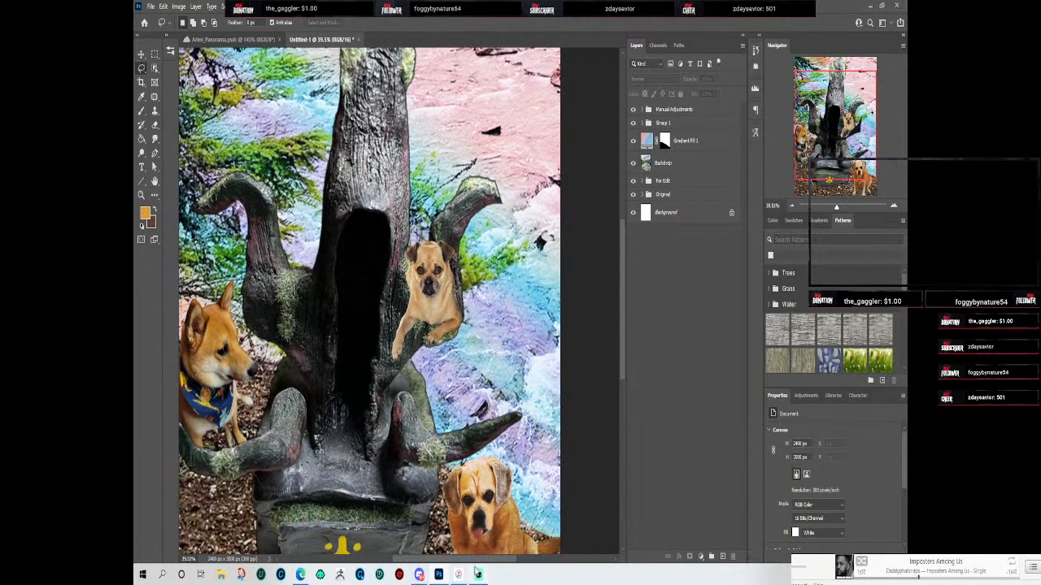
scroll(382, 269, up, 3)
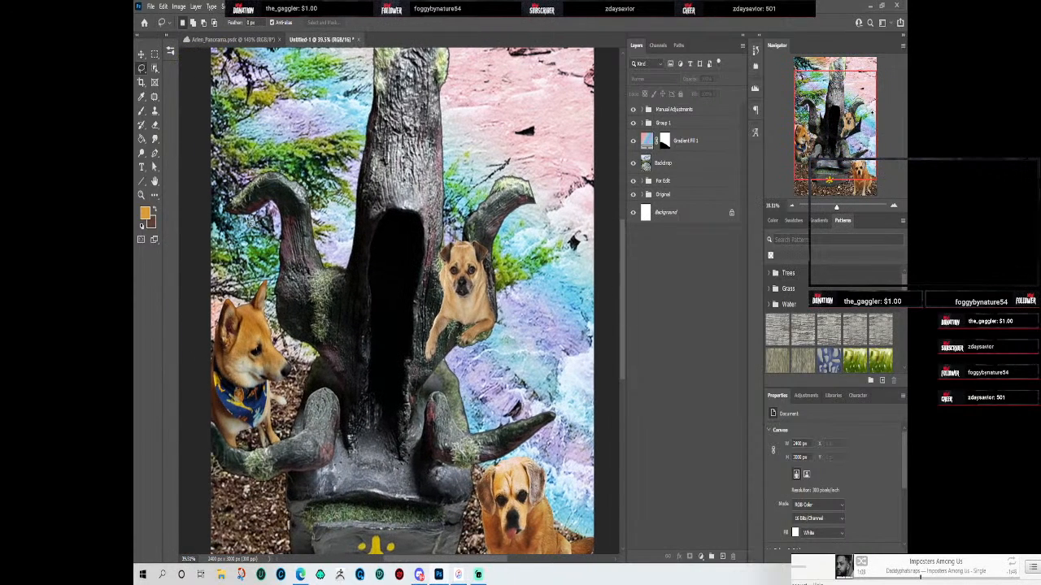
scroll(403, 226, up, 1)
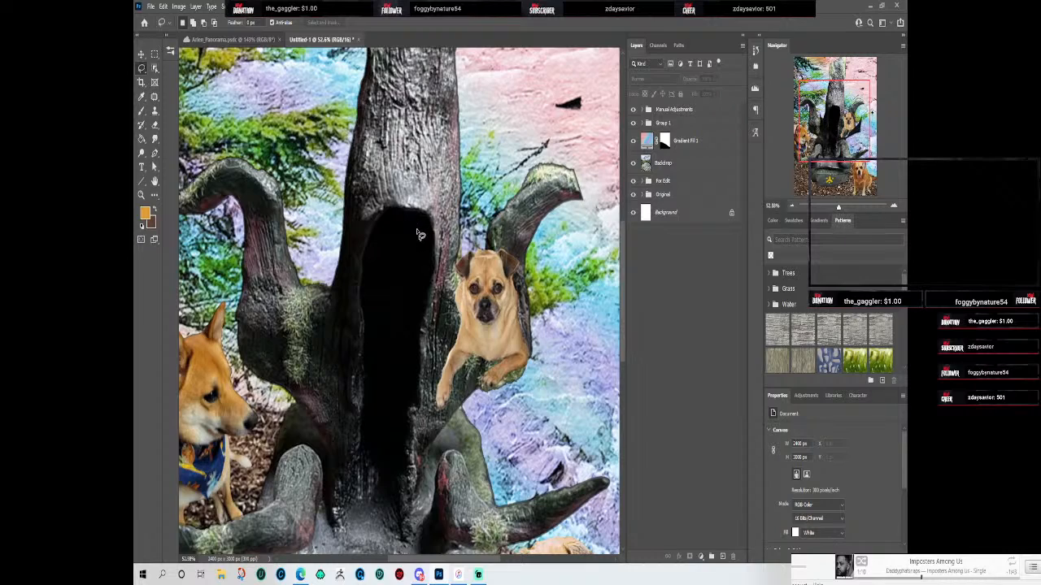
click(155, 68)
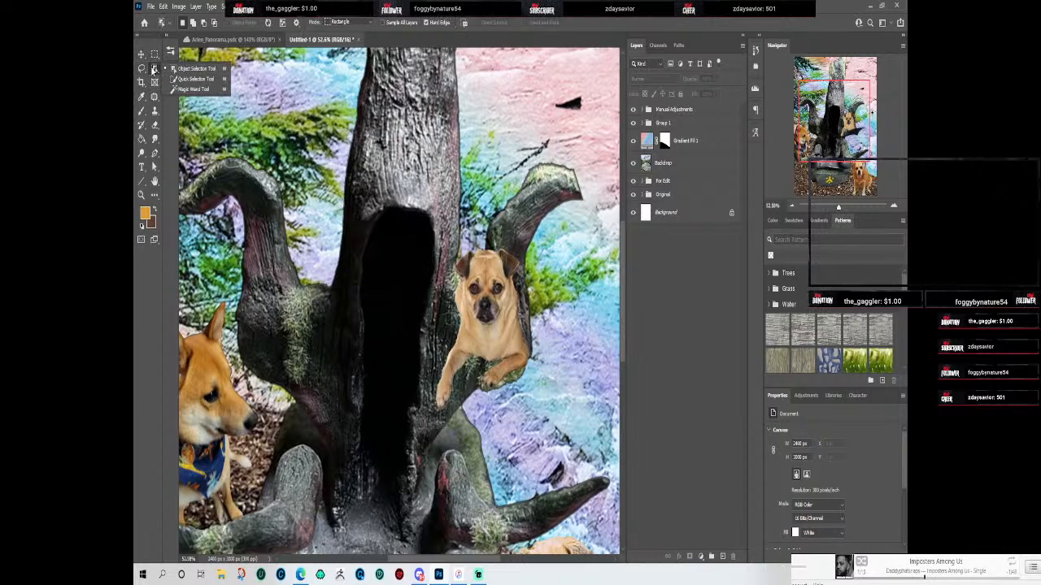
click(193, 89)
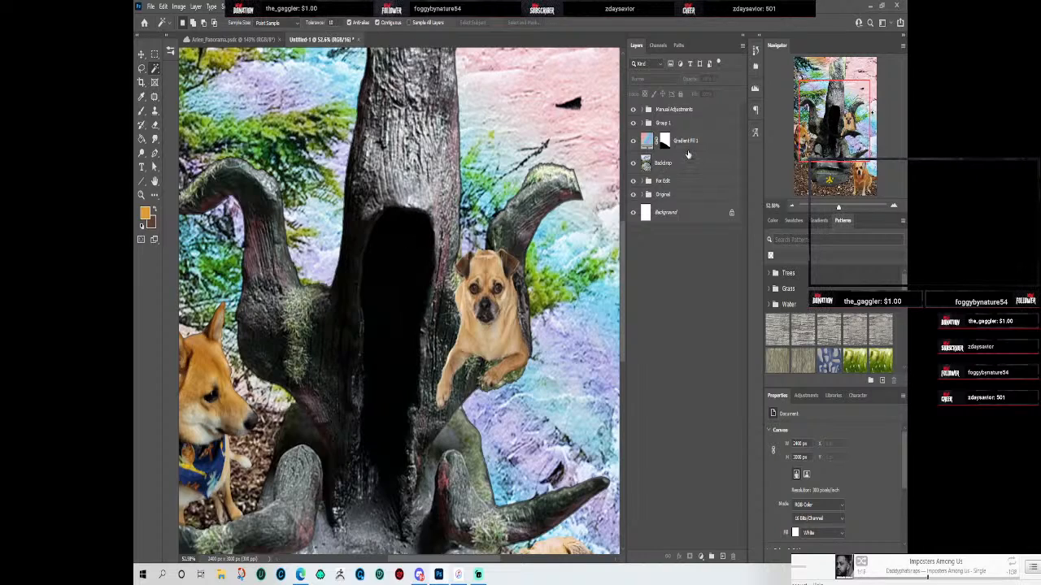
click(675, 164)
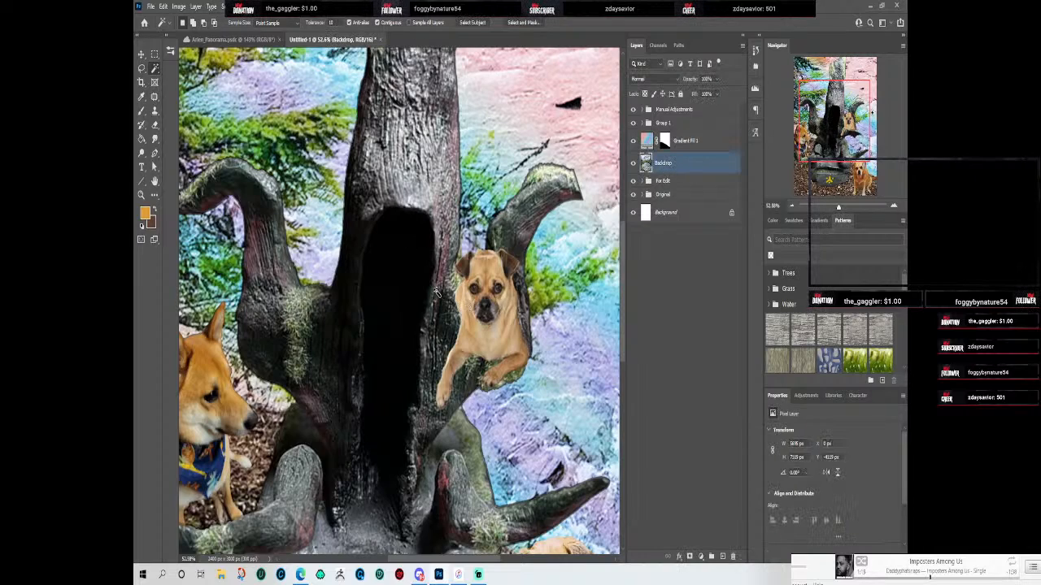
click(409, 258)
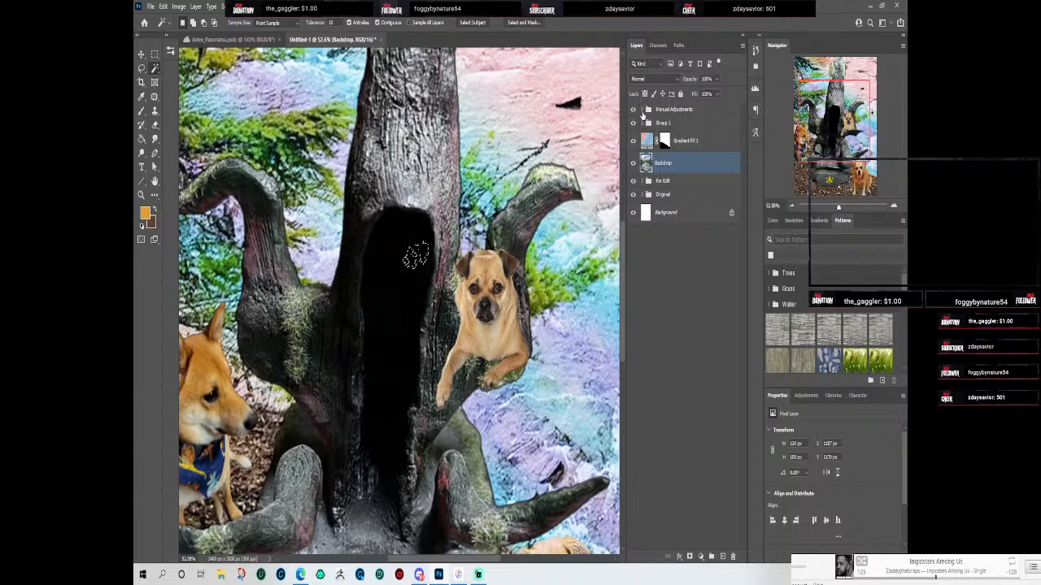
Step: Clear the stray selection and select the trunk's black hollow with the Magic Wand on The Tree Thing layer inside Group 1
click(648, 122)
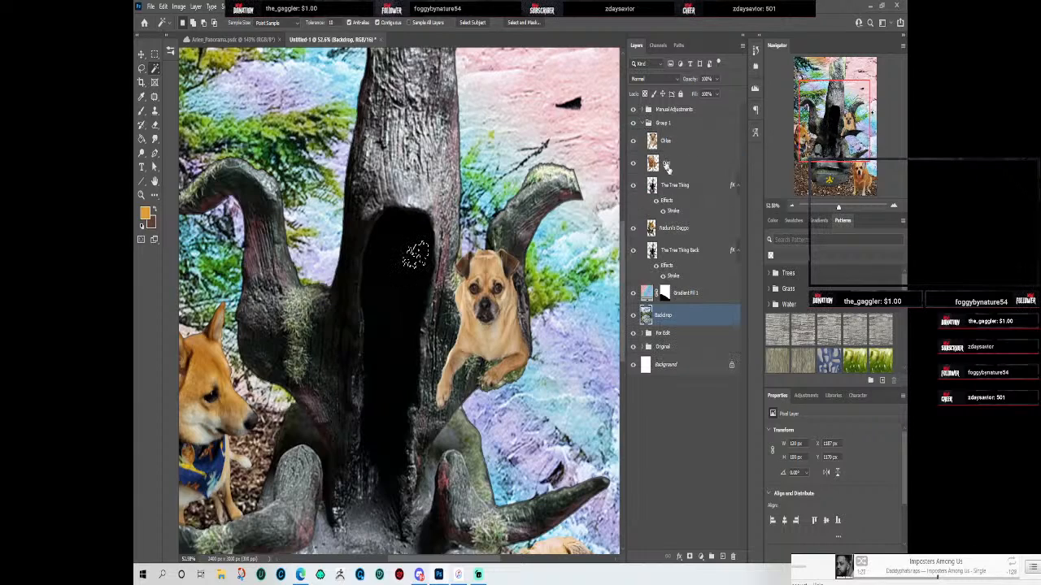
click(687, 185)
key(ctrl+d)
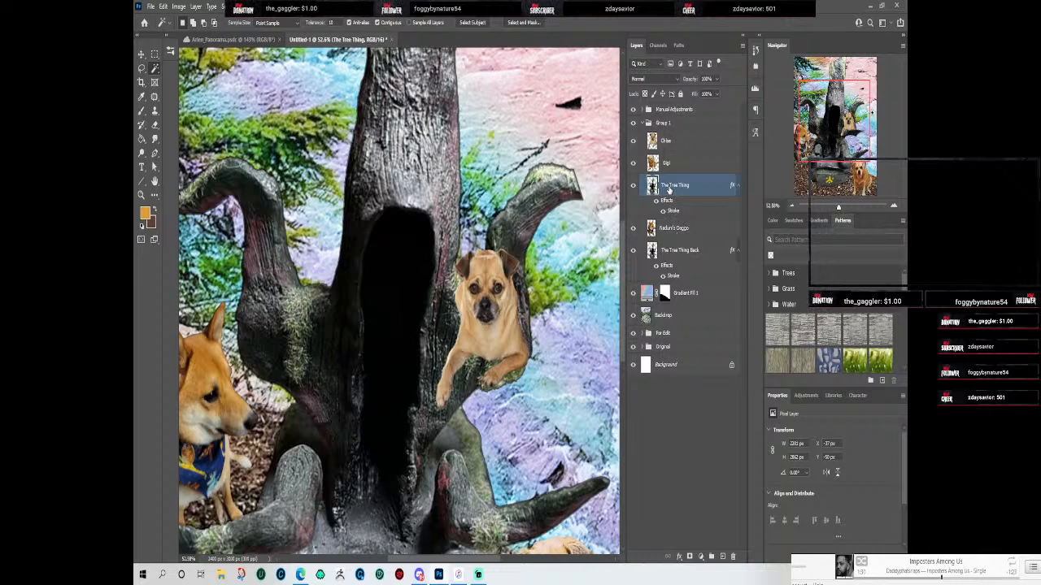
click(633, 188)
click(634, 188)
scroll(413, 235, up, 2)
scroll(413, 234, down, 3)
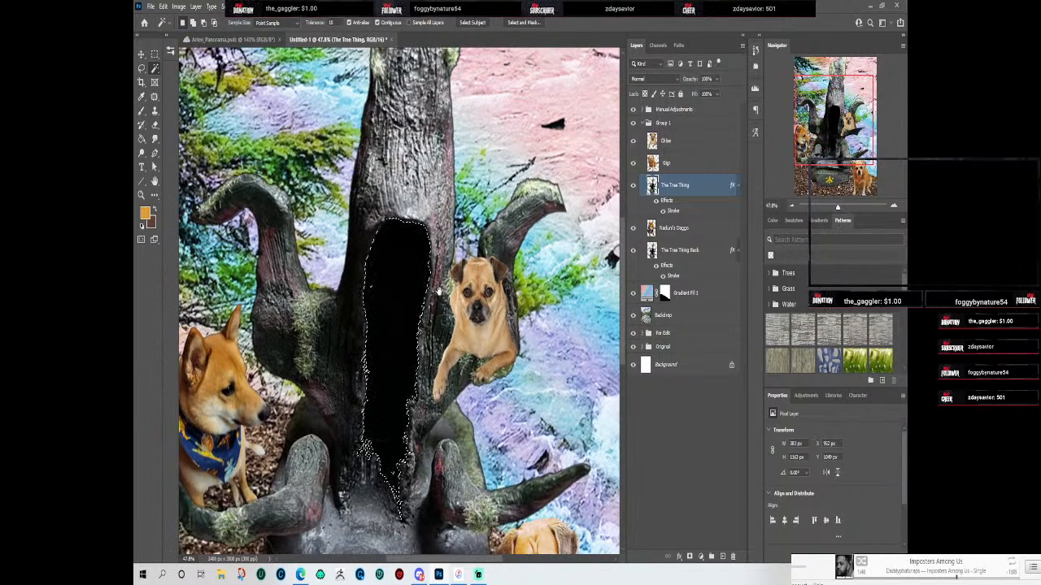
scroll(614, 277, down, 2)
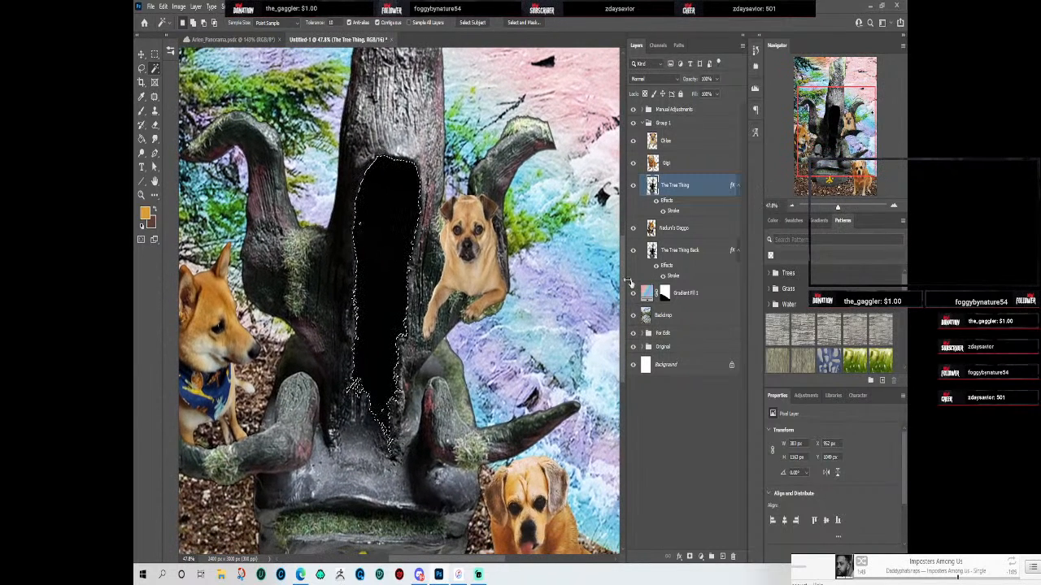
Step: Make Gradient Fill 1 the active layer and switch to the Move tool
right_click(703, 292)
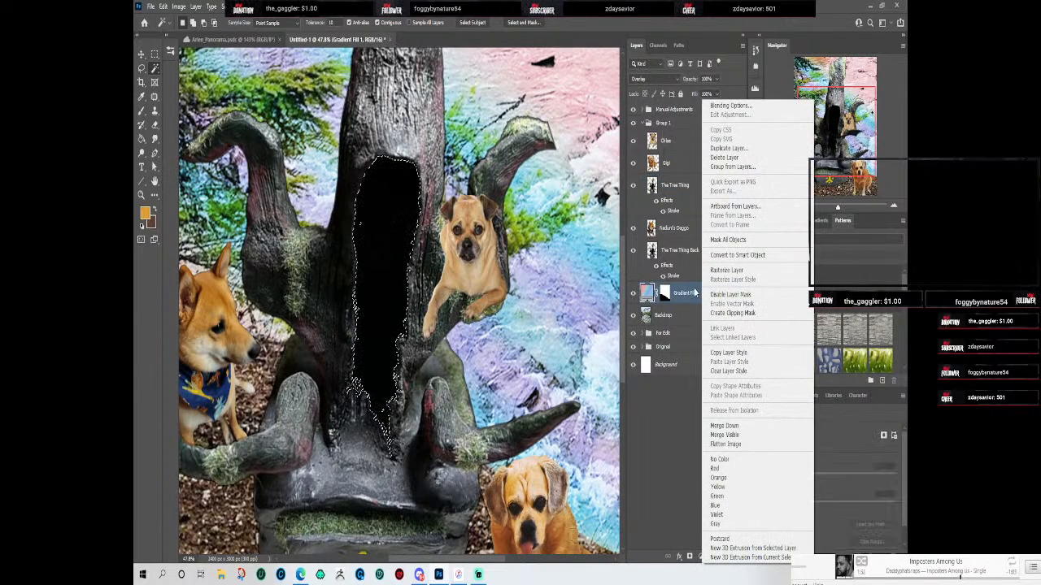
click(648, 295)
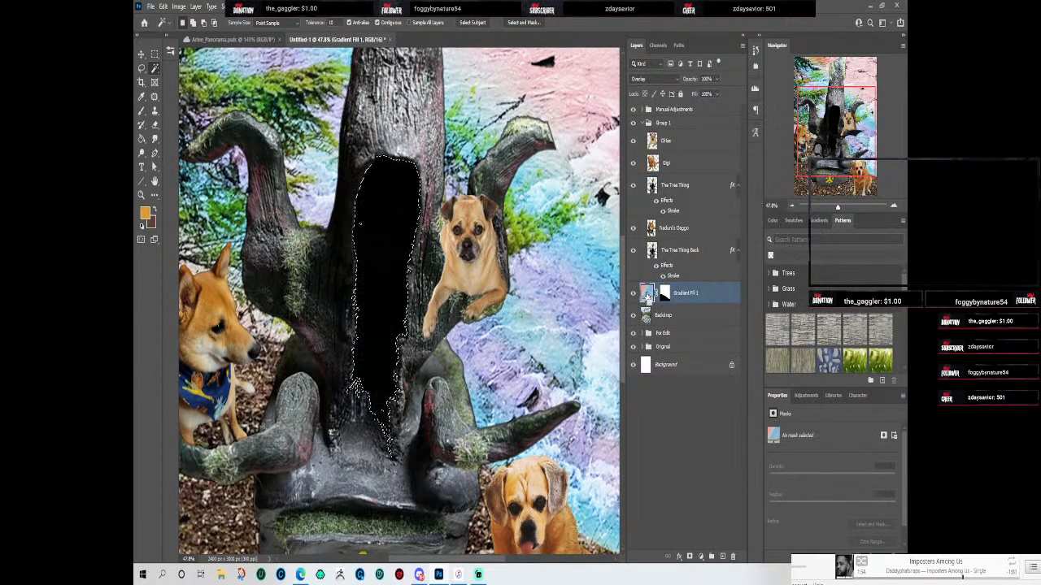
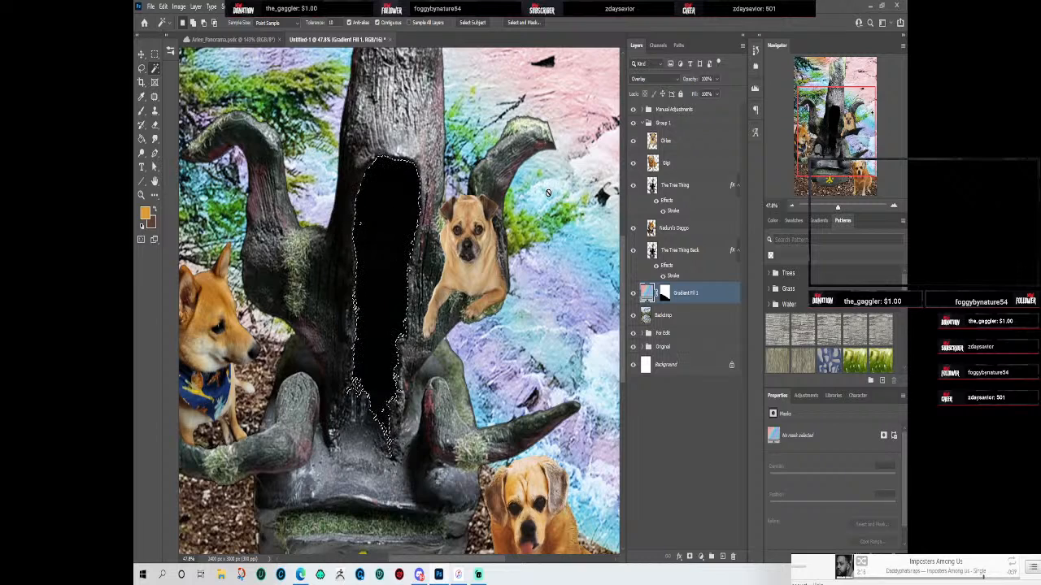
scroll(550, 258, down, 2)
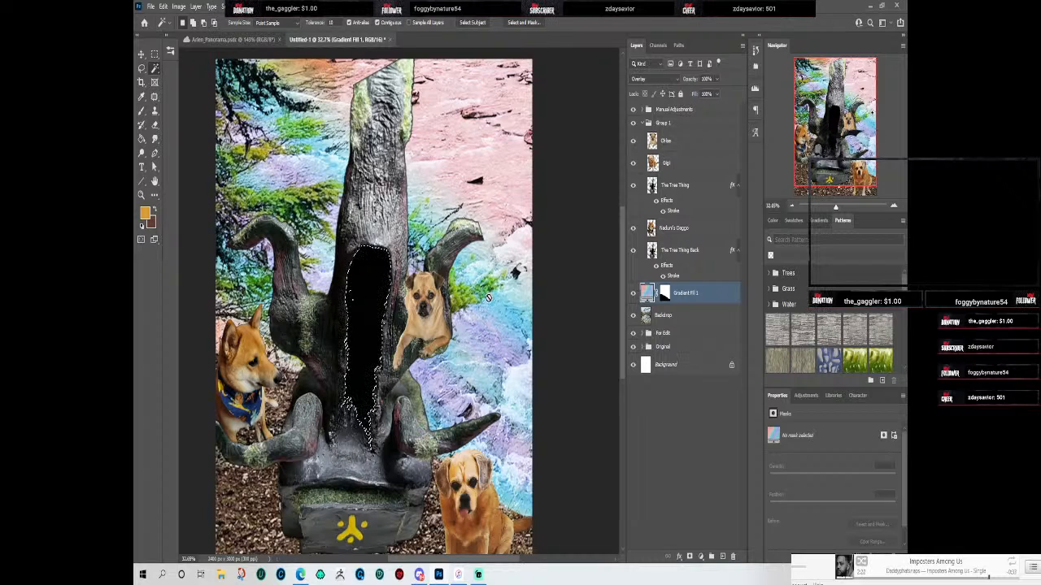
scroll(482, 309, up, 1)
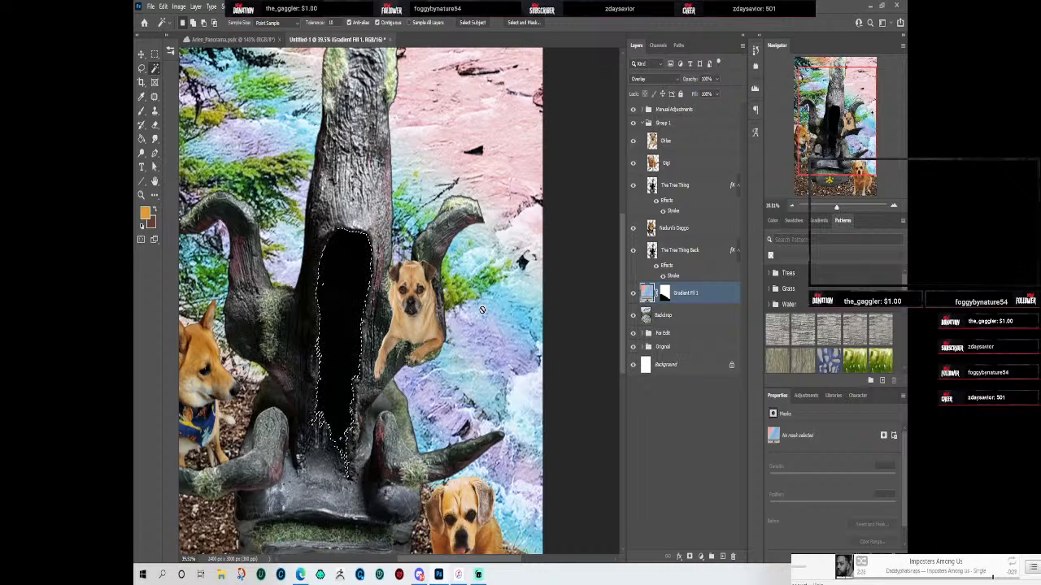
drag(472, 247, 544, 262)
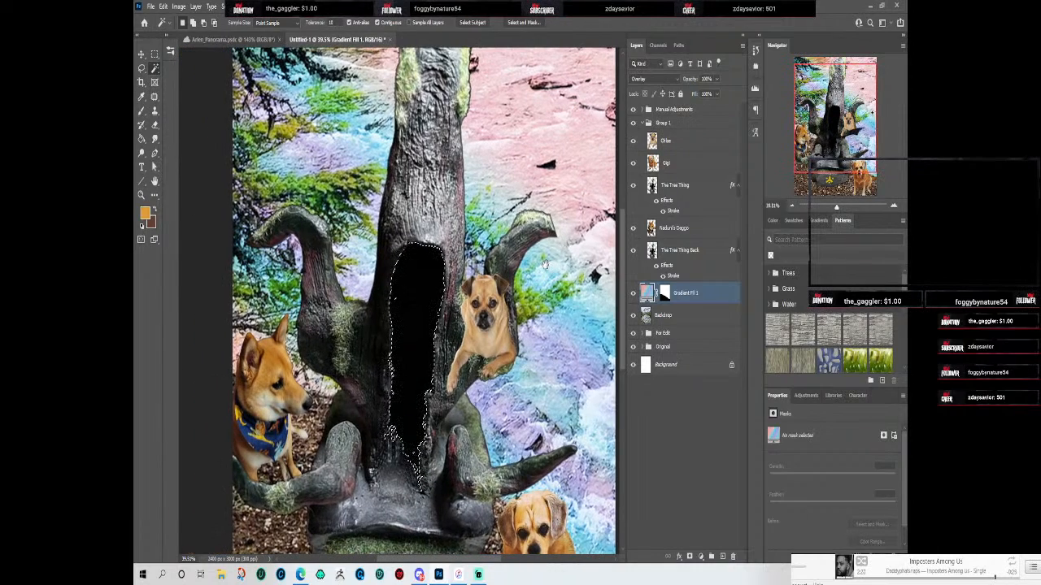
scroll(520, 277, up, 1)
scroll(384, 307, up, 2)
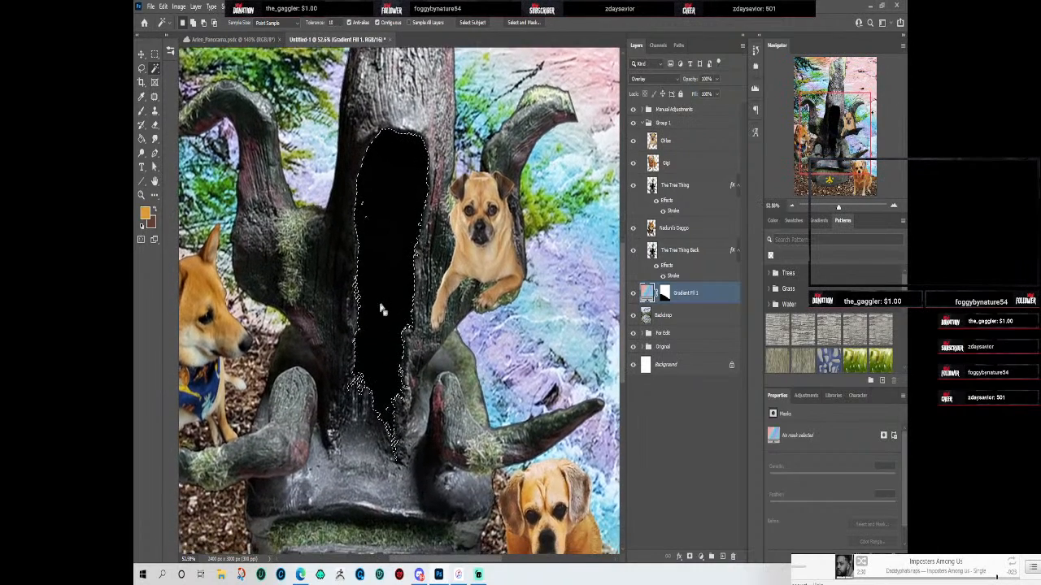
scroll(384, 308, up, 1)
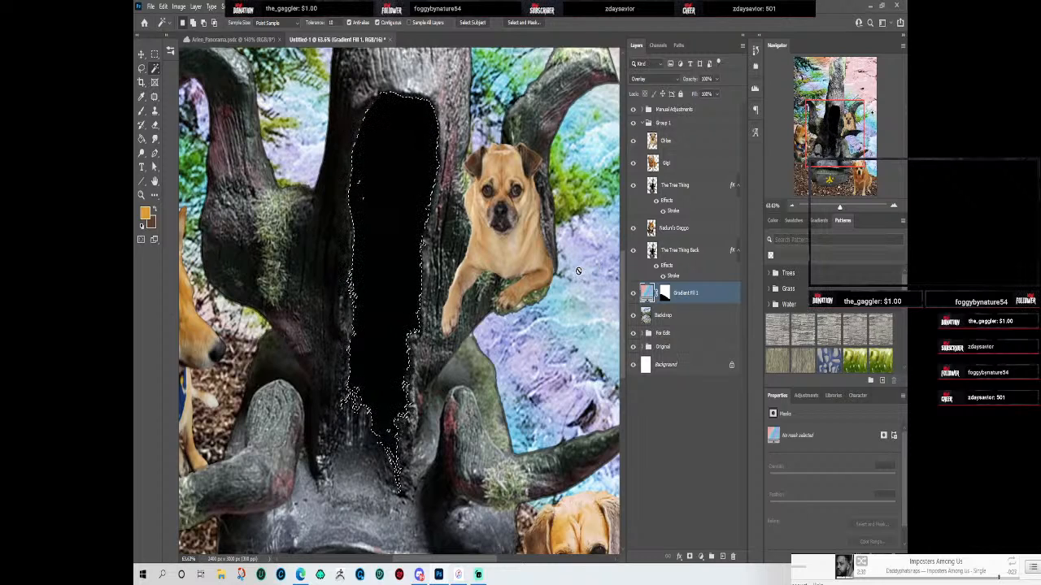
scroll(578, 270, down, 2)
click(561, 294)
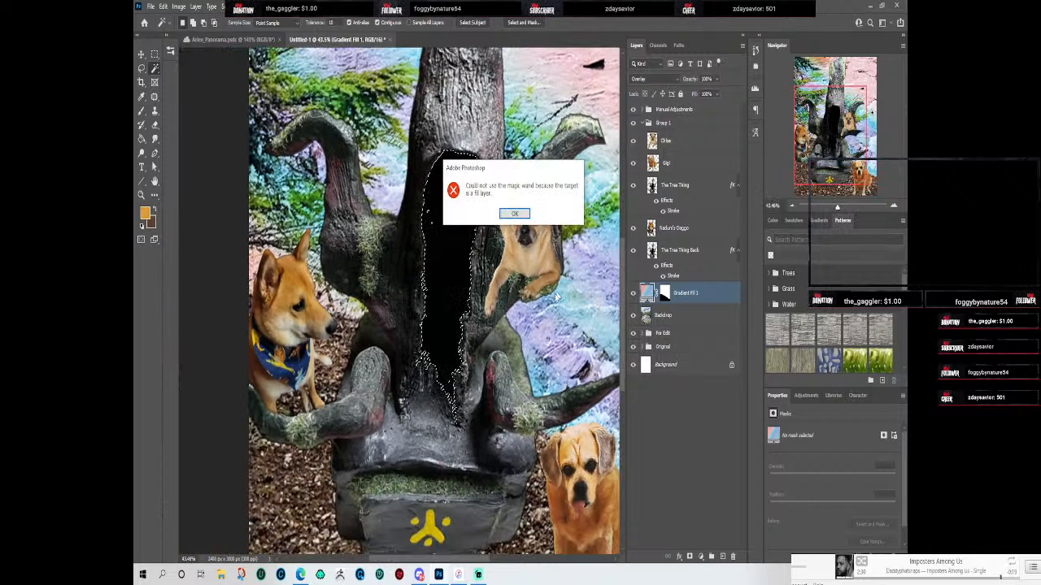
click(513, 213)
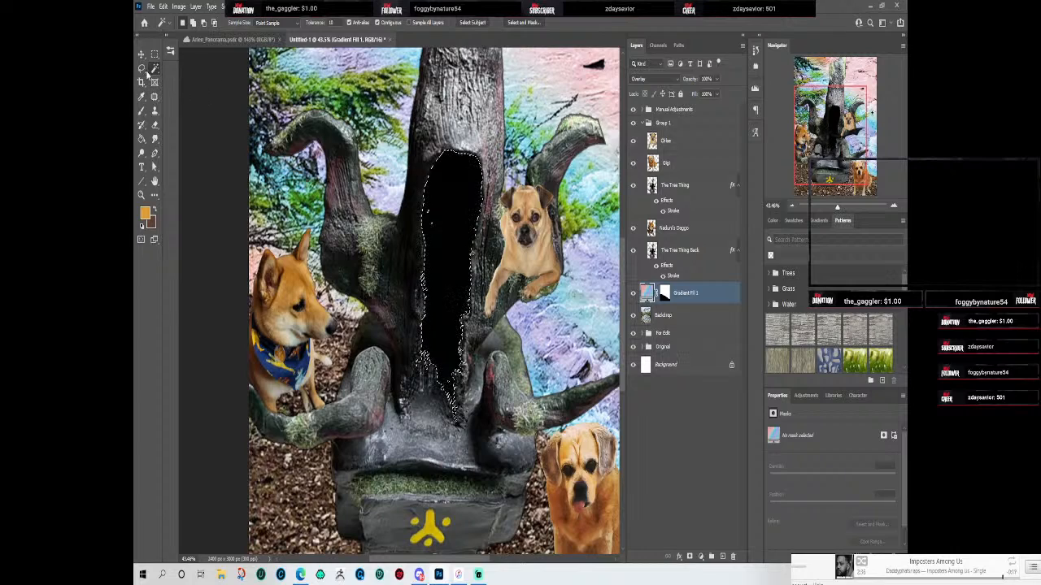
click(141, 54)
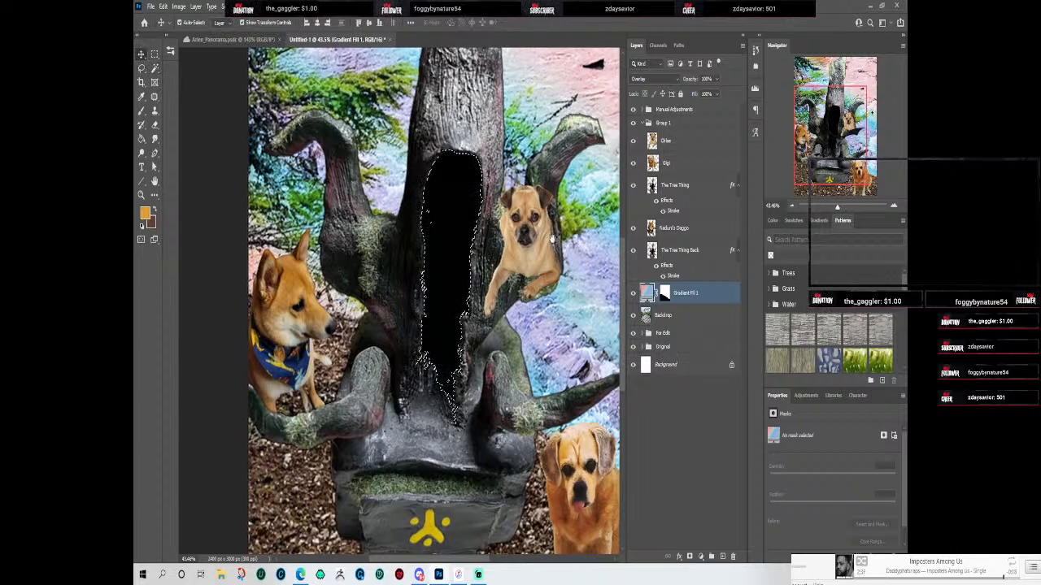
Step: Add a white shape filling the selected trunk hollow on a new layer directly above The Tree Thing in Group 1
drag(553, 239, 515, 279)
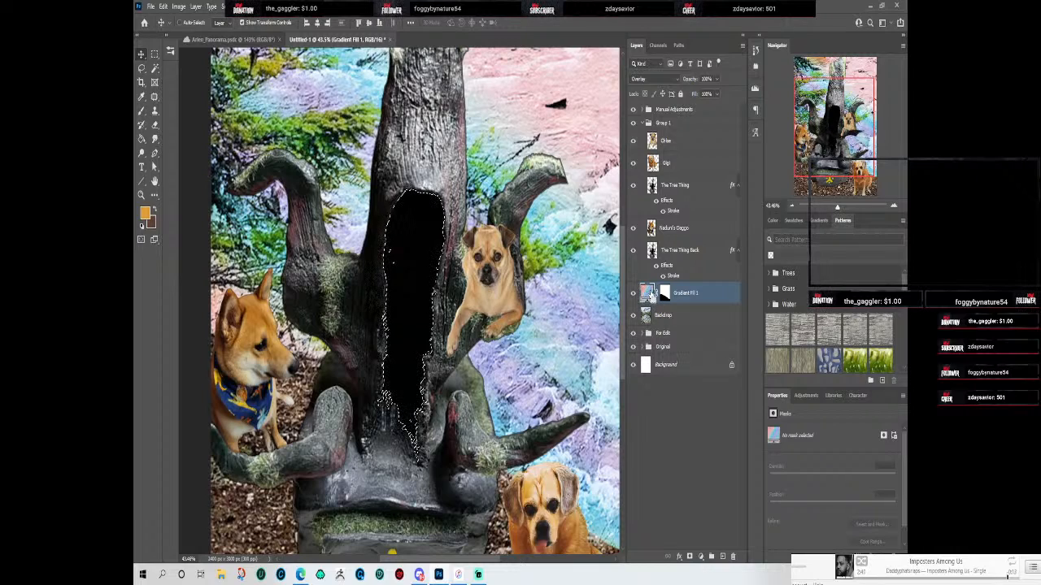
click(675, 141)
click(688, 186)
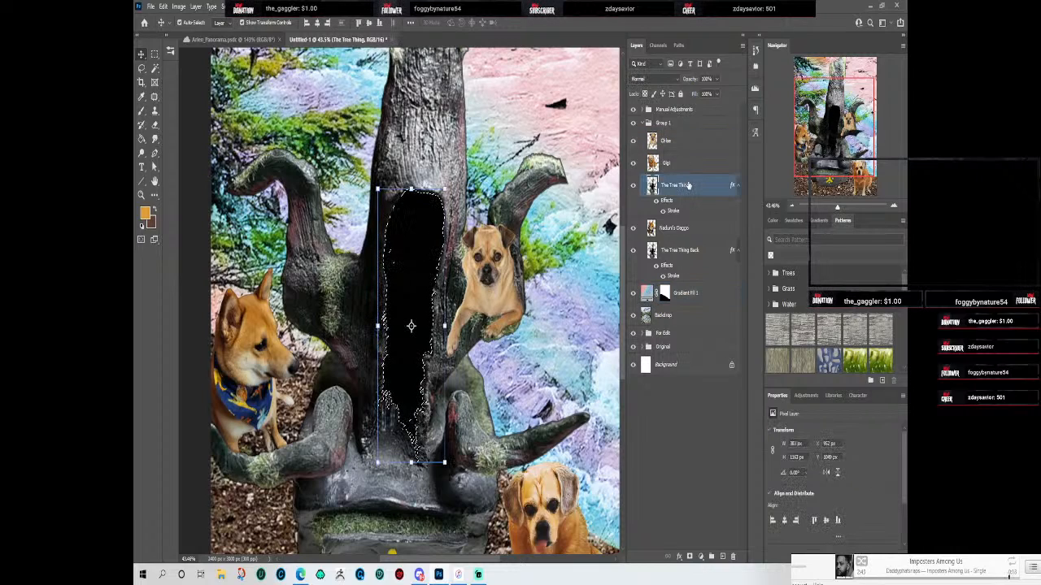
key(ctrl+v)
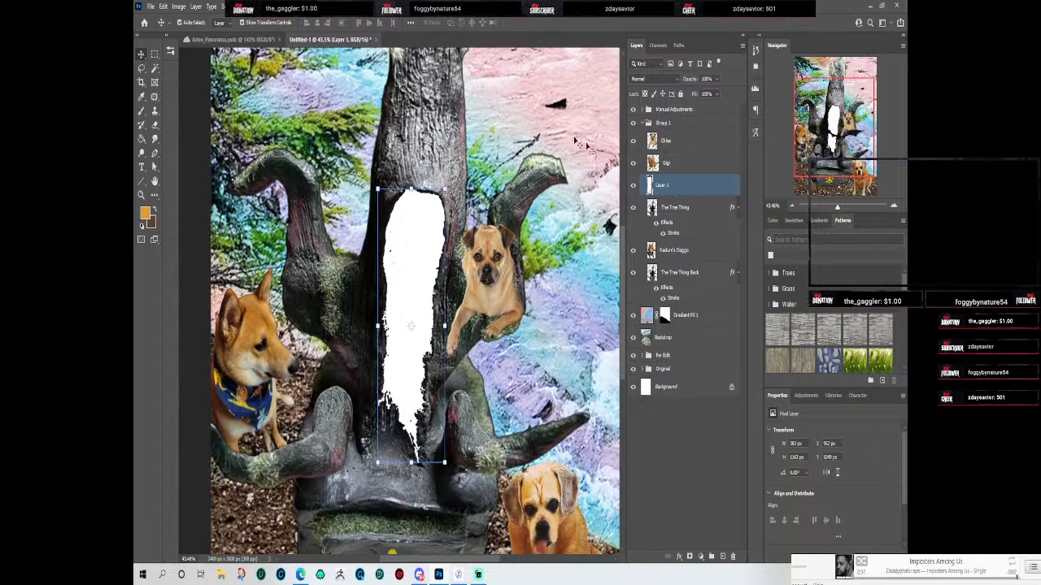
Step: Duplicate Gradient Fill 1 as "Gradient Fill 2" and place the copy directly above The Tree Thing in Group 1
click(708, 323)
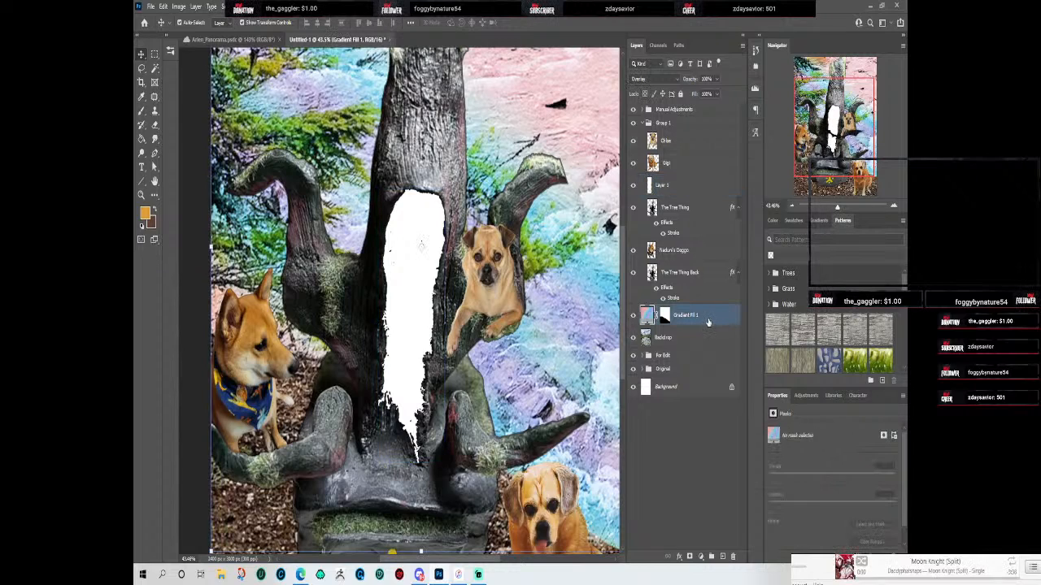
right_click(708, 316)
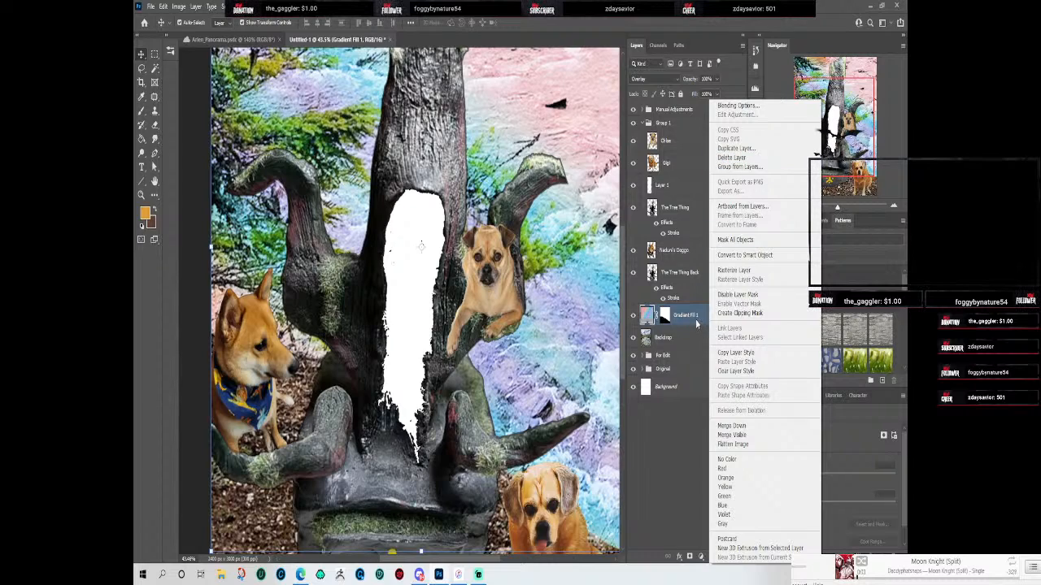
click(736, 148)
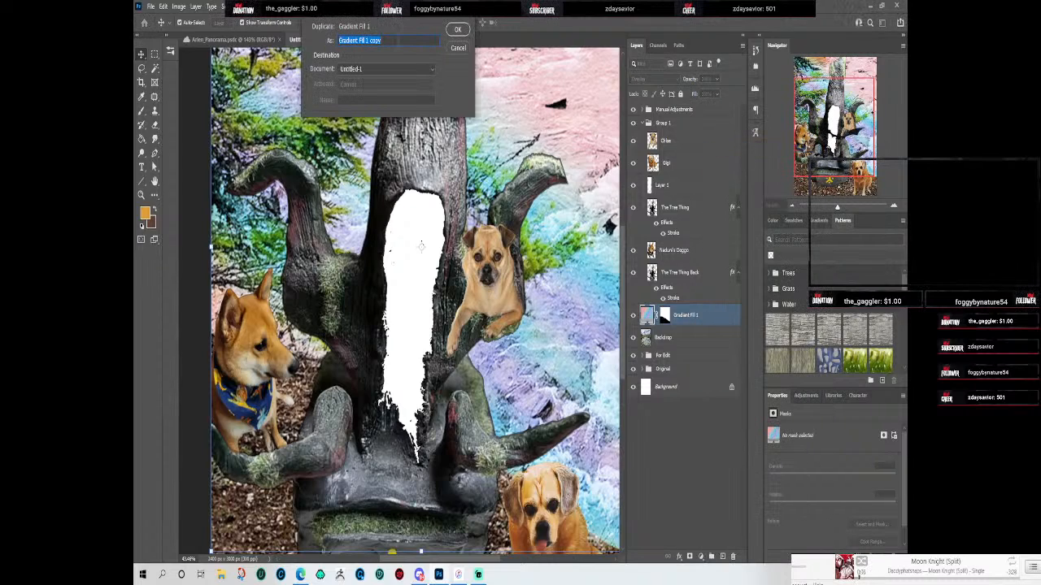
key(End)
key(ctrl+shift+Left)
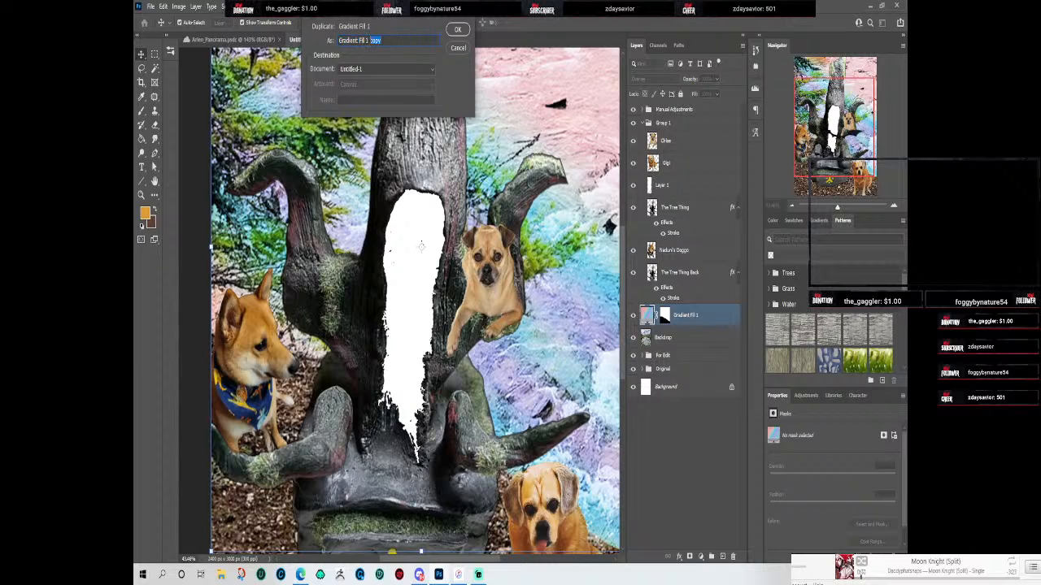
text(2)
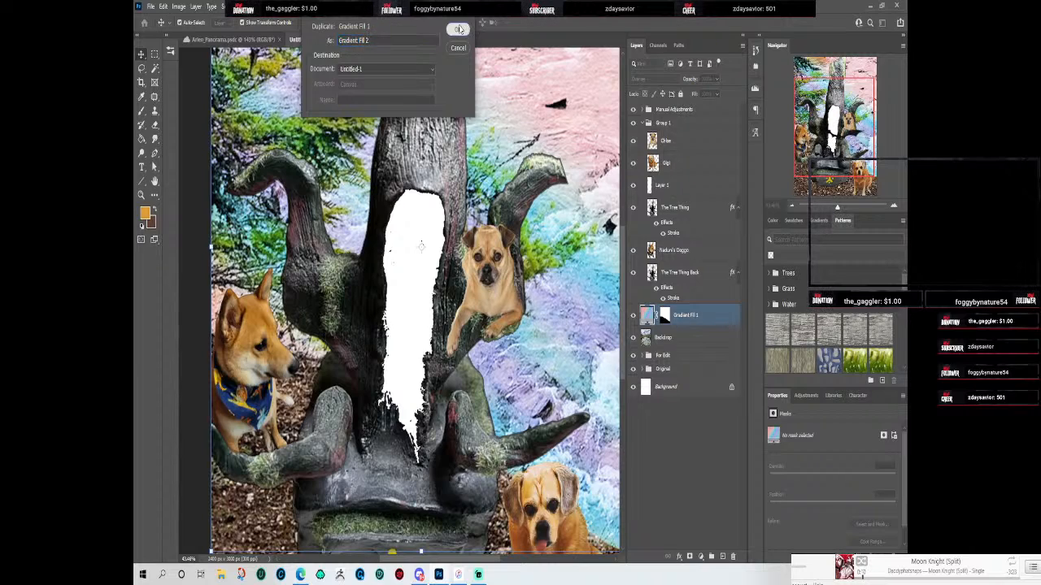
click(458, 30)
drag(682, 319, 688, 204)
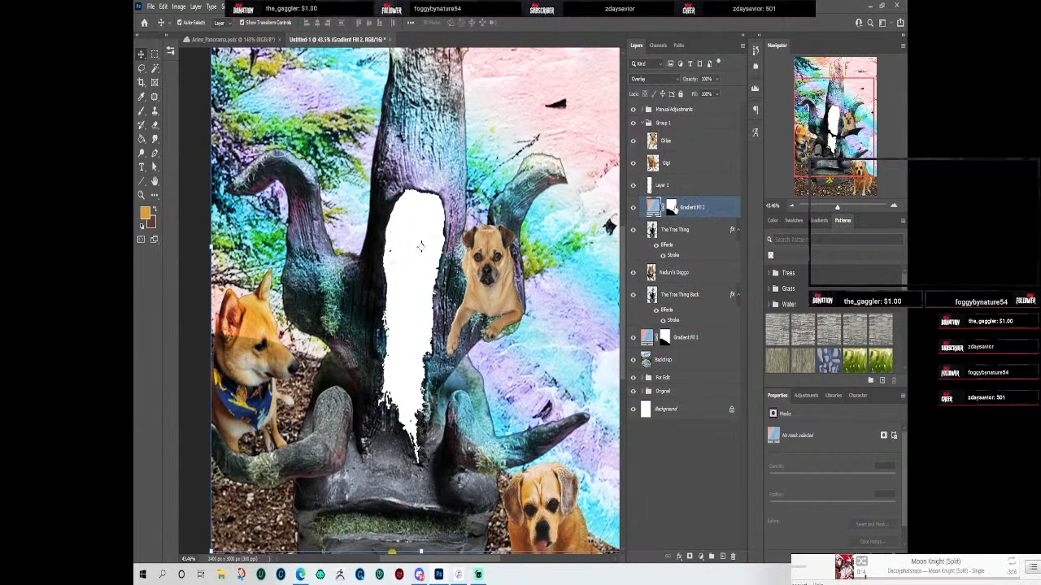
Step: Delete the layer mask of Gradient Fill 2 and clip the gradient to The Tree Thing layer
click(672, 208)
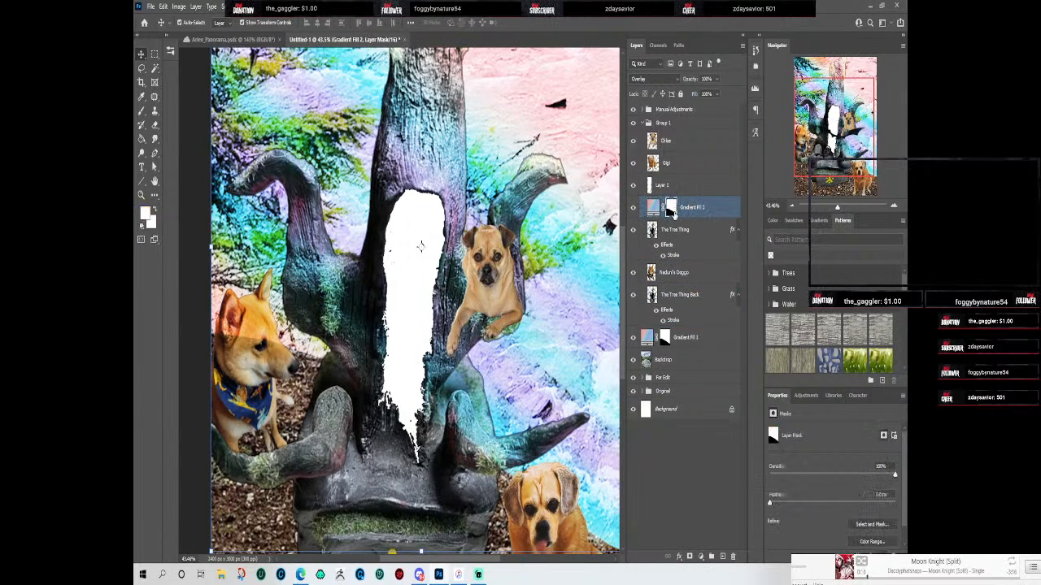
key(Delete)
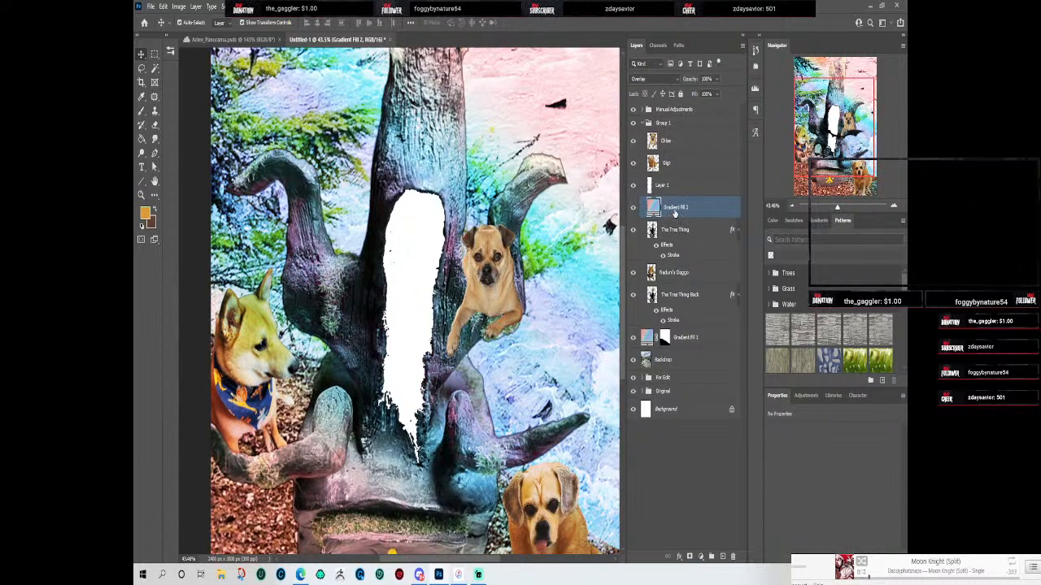
right_click(676, 214)
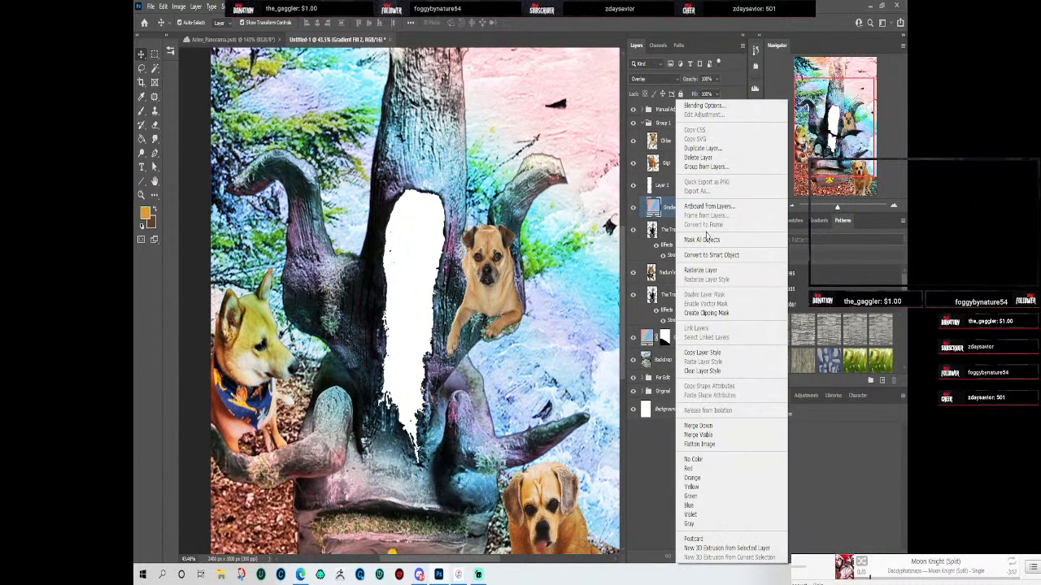
click(706, 313)
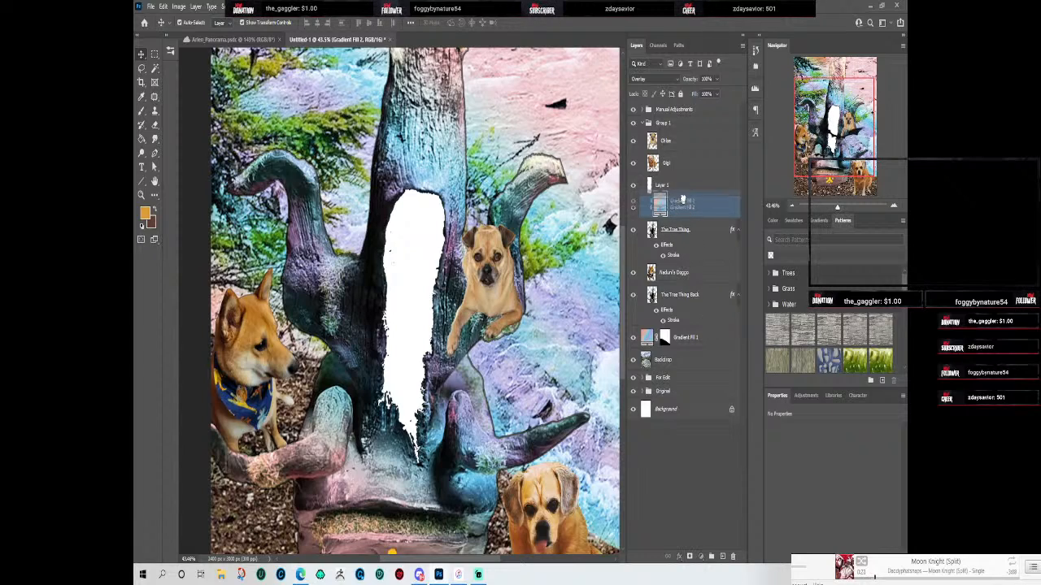
Step: Move Gradient Fill 2 above the white hollow layer, Layer 1, and clip it to that layer
key(ctrl+bracketright)
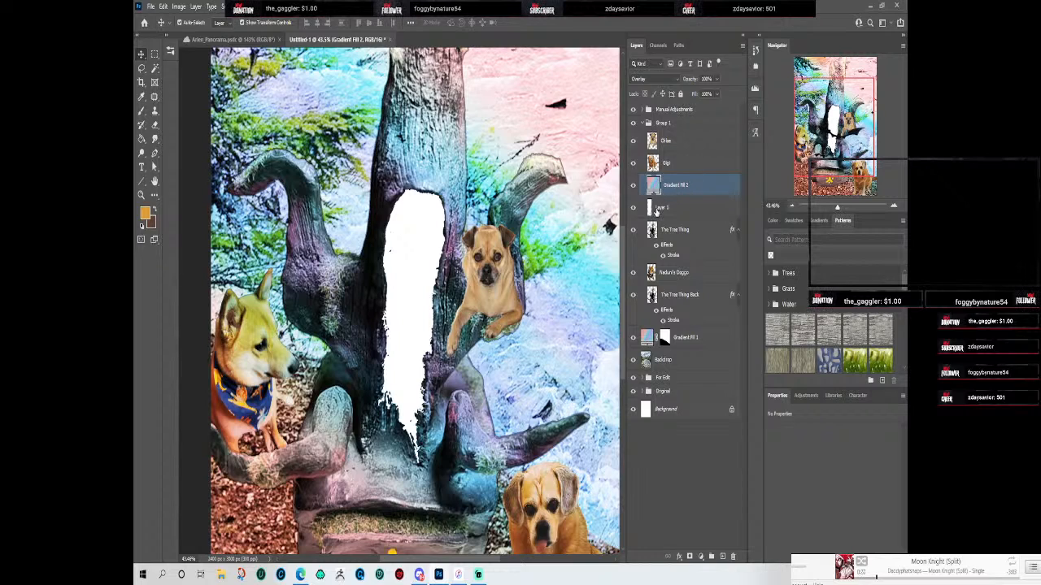
right_click(671, 193)
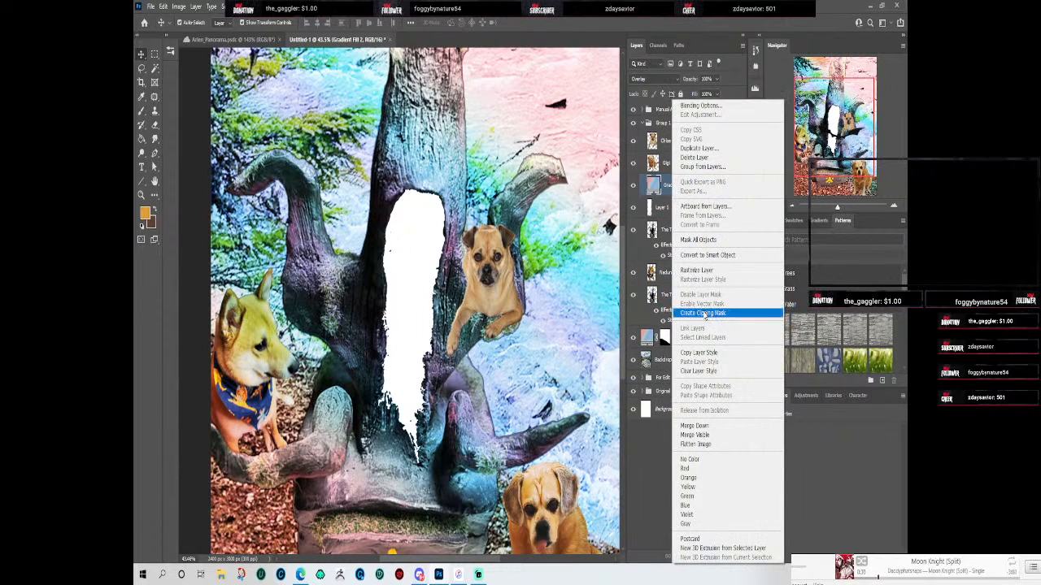
click(703, 314)
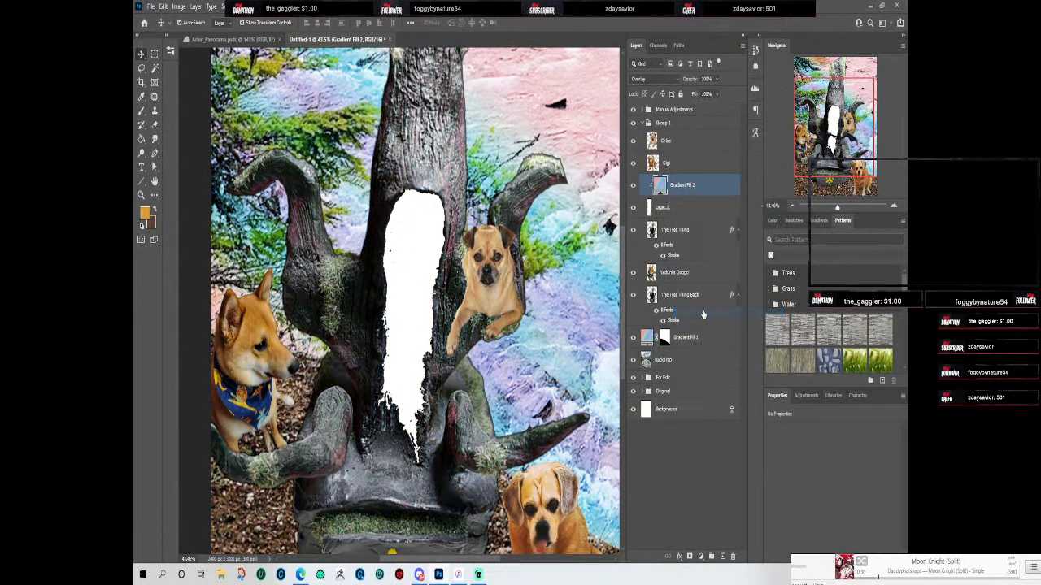
Step: Try other blend modes, such as Hue, for Gradient Fill 2 over the white hollow
click(672, 210)
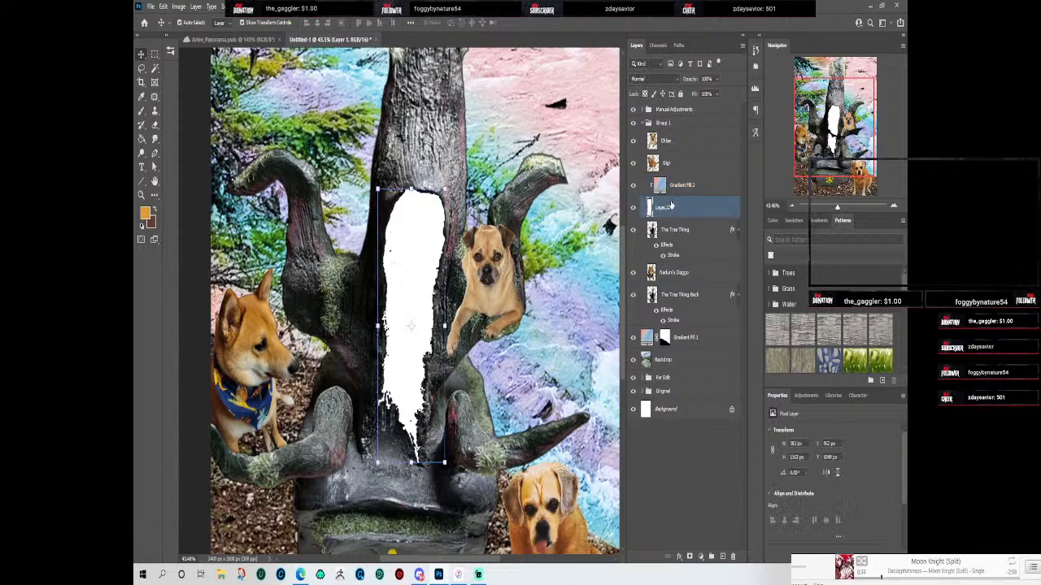
click(663, 80)
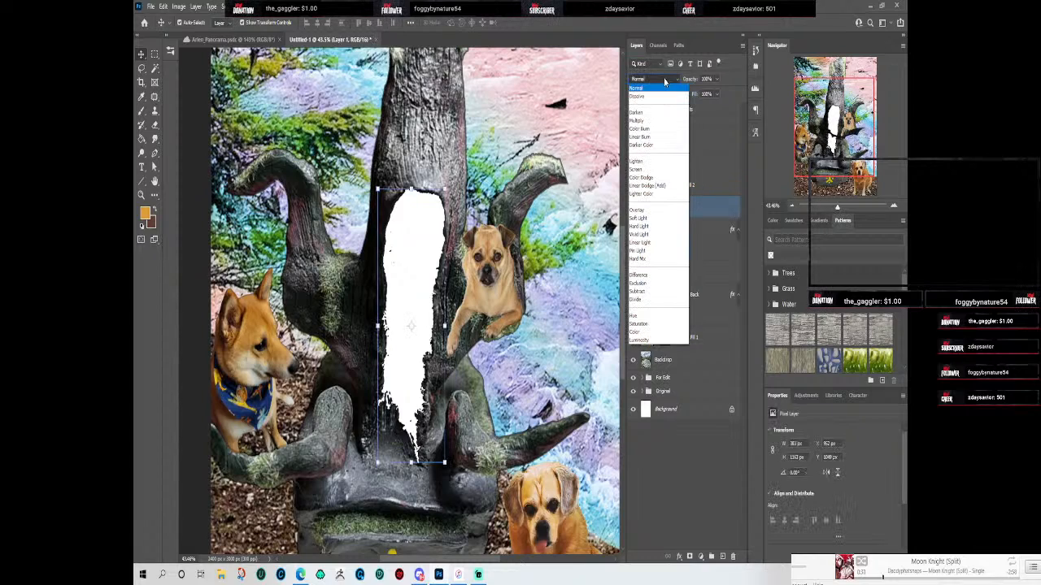
click(664, 82)
click(673, 185)
click(678, 78)
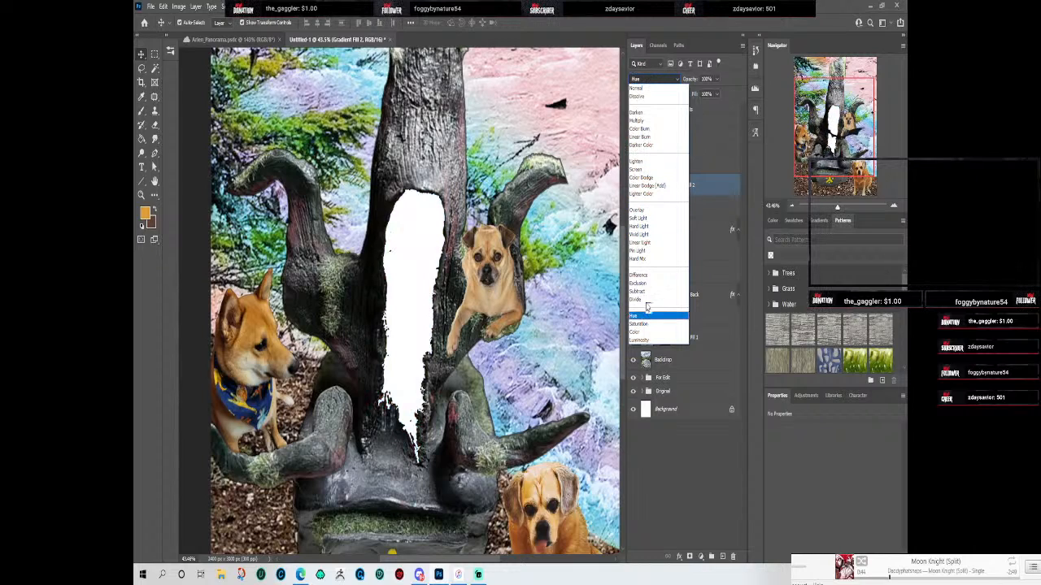
click(666, 84)
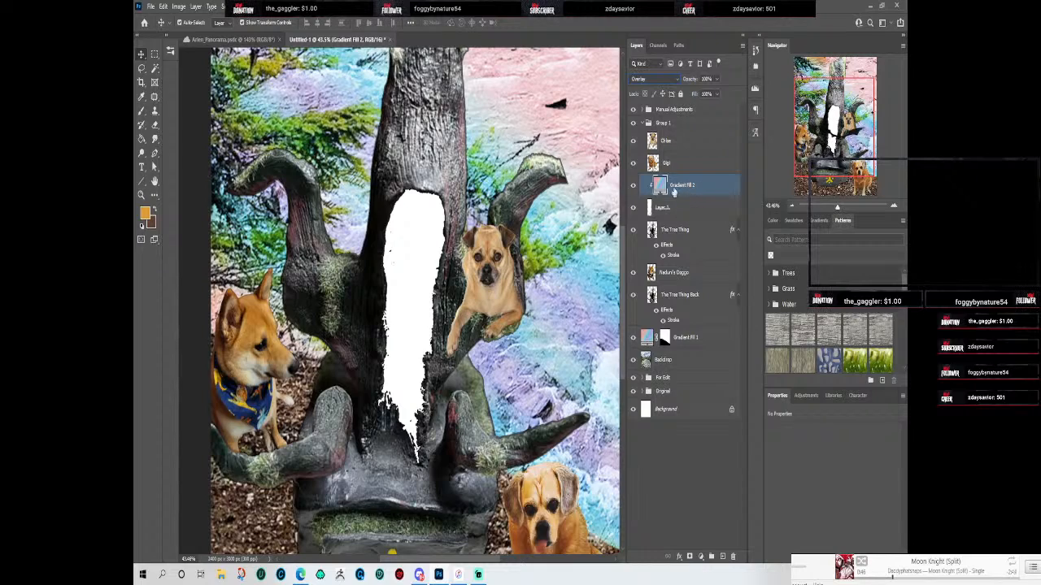
Step: Delete the Gradient Fill 2 layer clipped above the white hollow layer
click(706, 208)
click(706, 189)
right_click(687, 193)
click(704, 161)
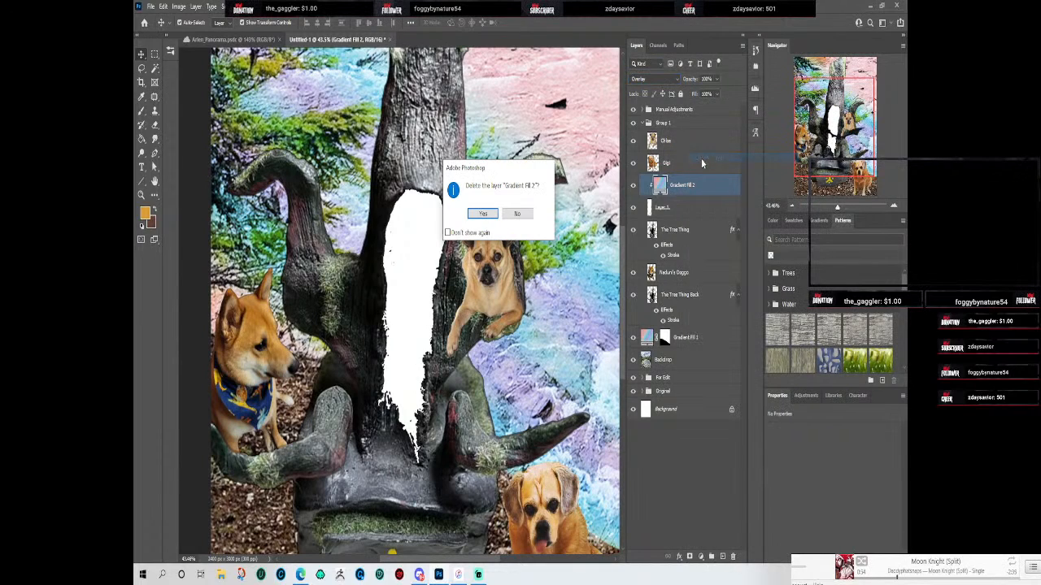
click(483, 213)
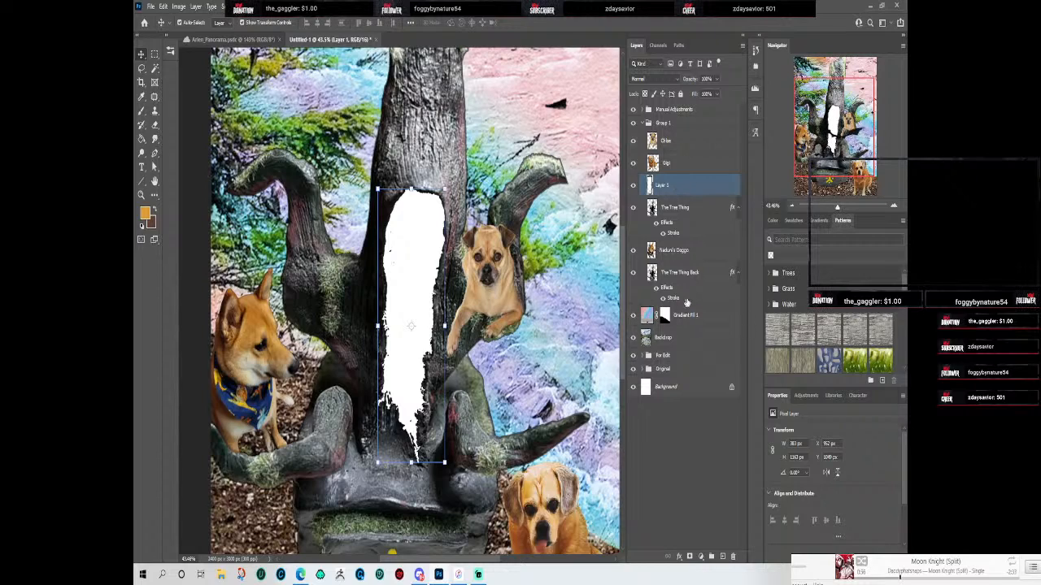
Step: Clip the Gradient Fill 1 layer to the Backdrop layer beneath it with a clipping mask
click(701, 319)
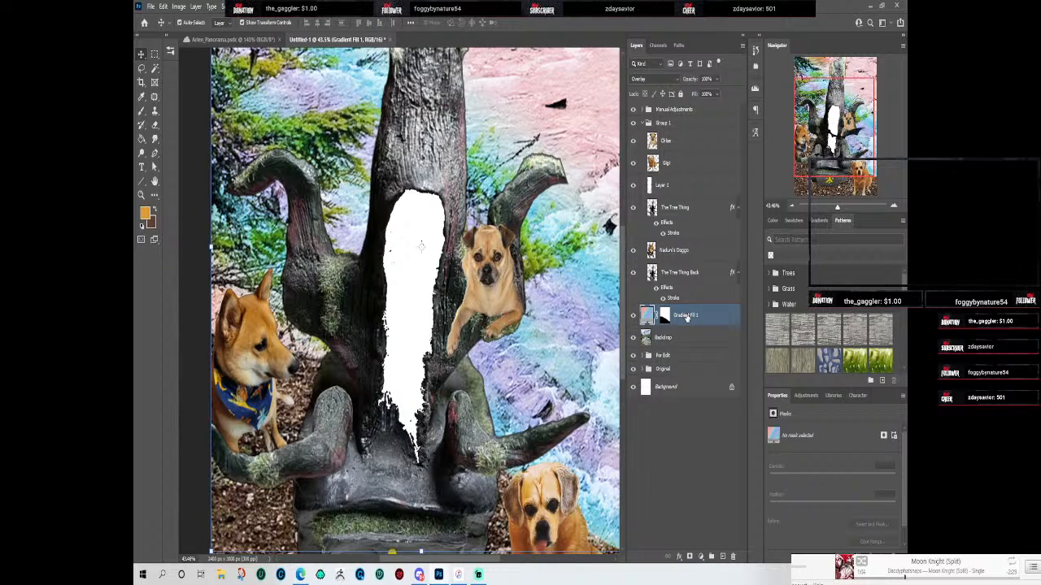
right_click(685, 320)
click(701, 315)
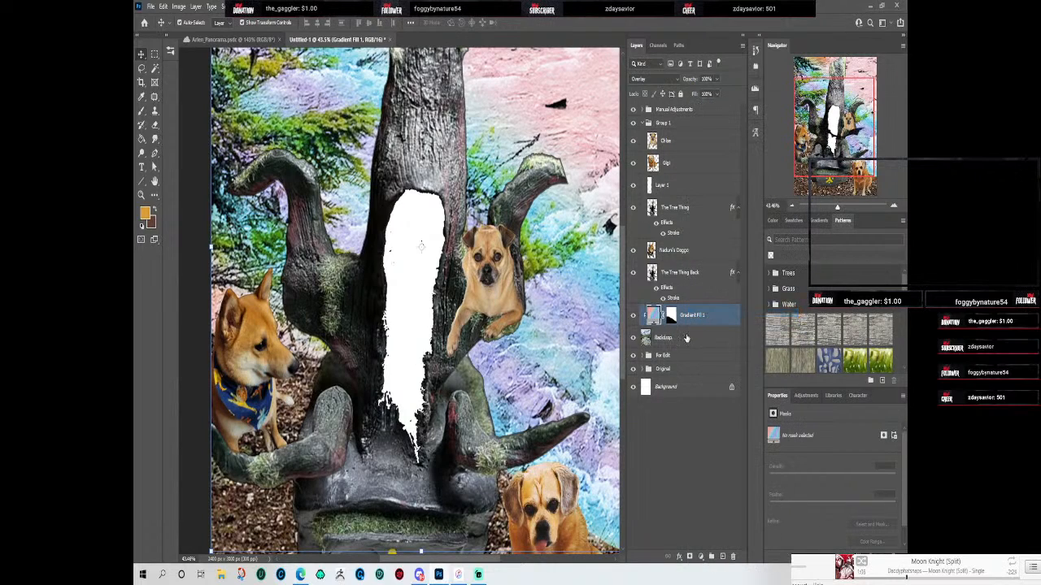
Step: Group Gradient Fill 1 with the Backdrop layer and name the group "Background"
shift+click(687, 337)
key(ctrl+g)
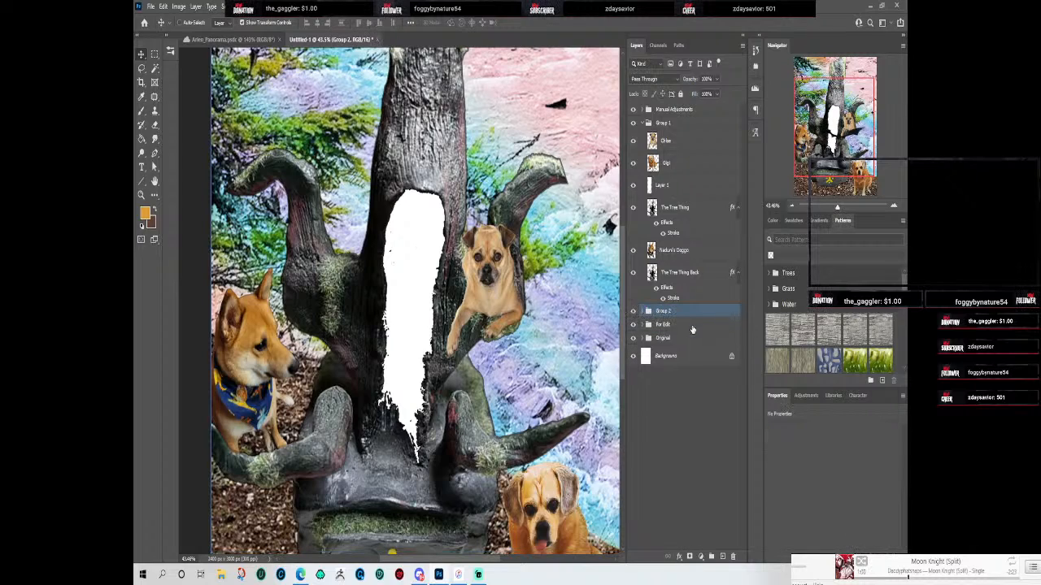
double_click(663, 312)
text(Backdro)
key(Return)
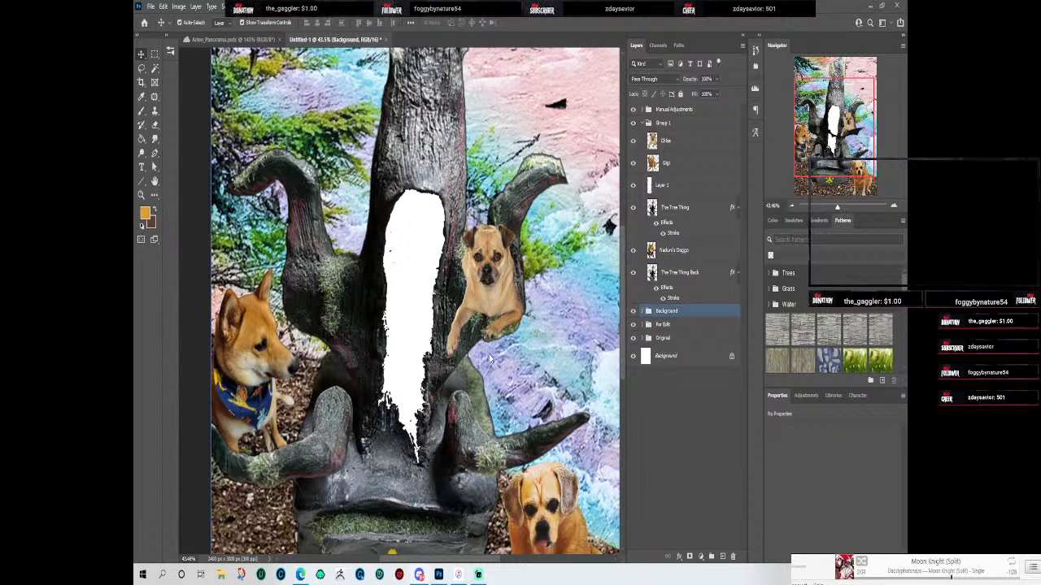
Step: Activate the Crop tool on the whole canvas and open its list of crop presets
scroll(491, 357, down, 2)
scroll(477, 379, up, 1)
scroll(335, 345, down, 1)
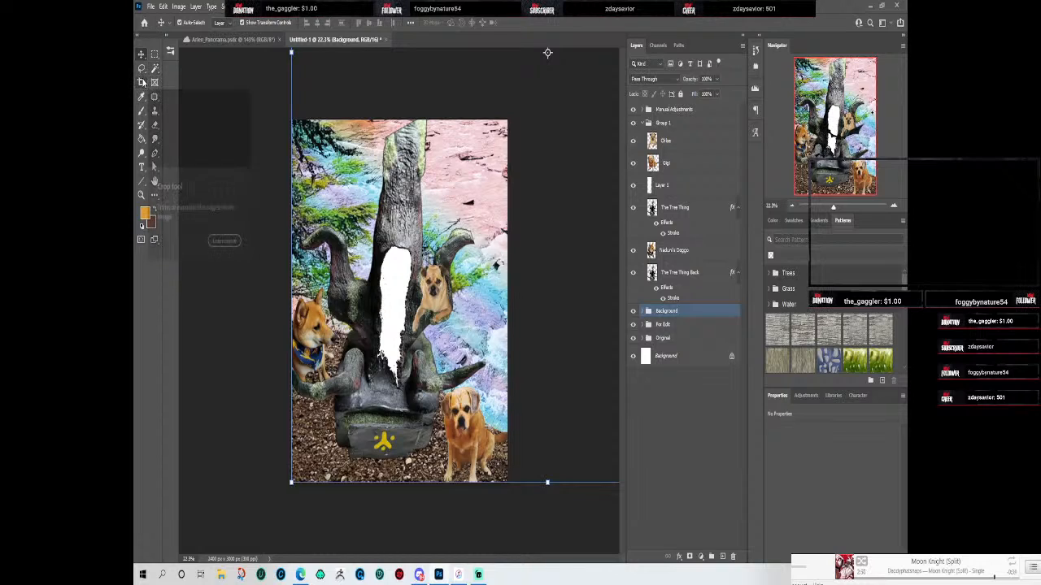
click(140, 82)
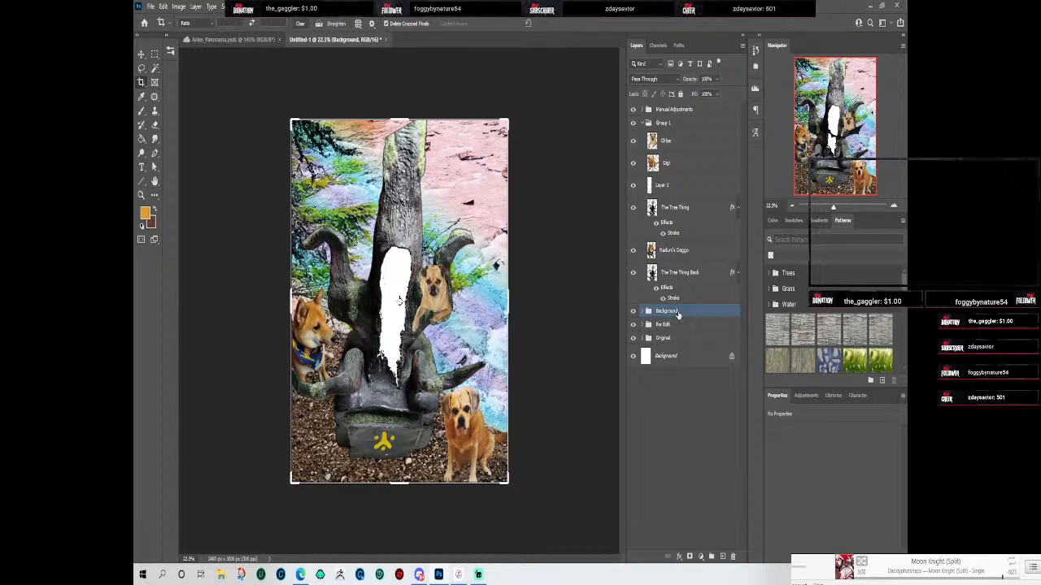
click(170, 25)
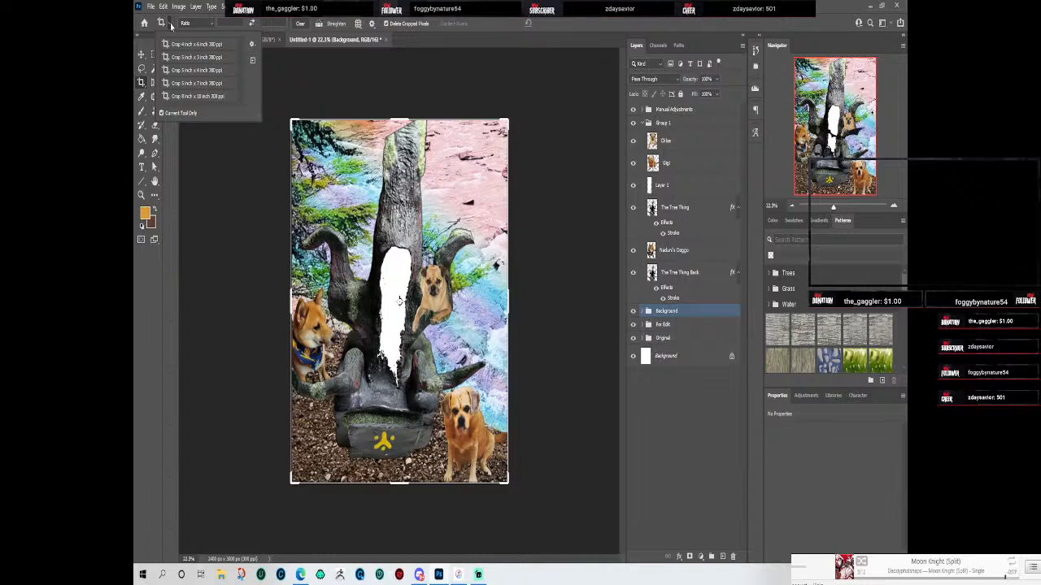
Step: Crop the document to the 2400 x 3000 px frame around the tree throne and dogs, with Delete Cropped Pixels on
click(171, 25)
click(319, 85)
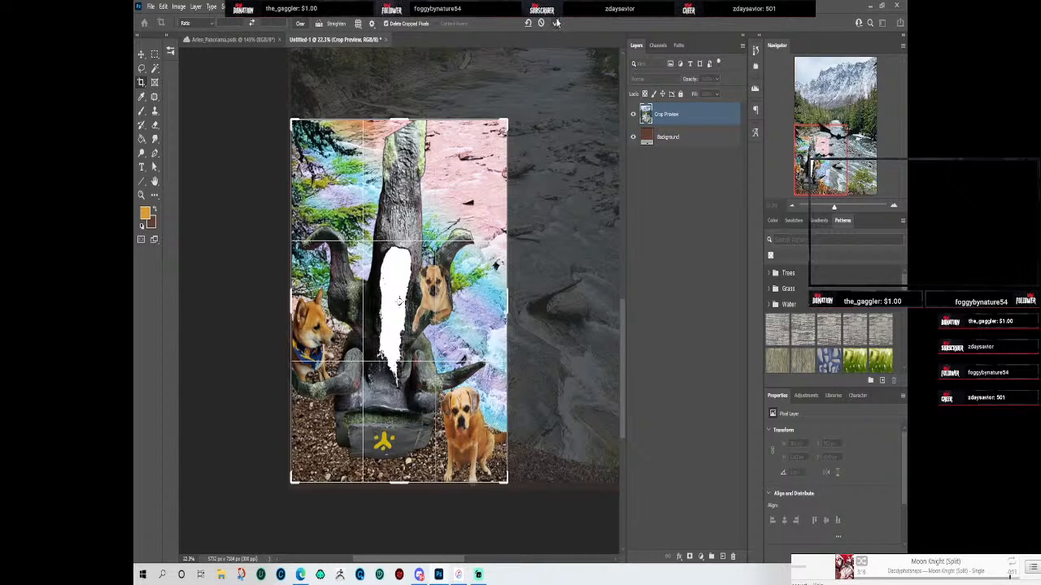
click(556, 22)
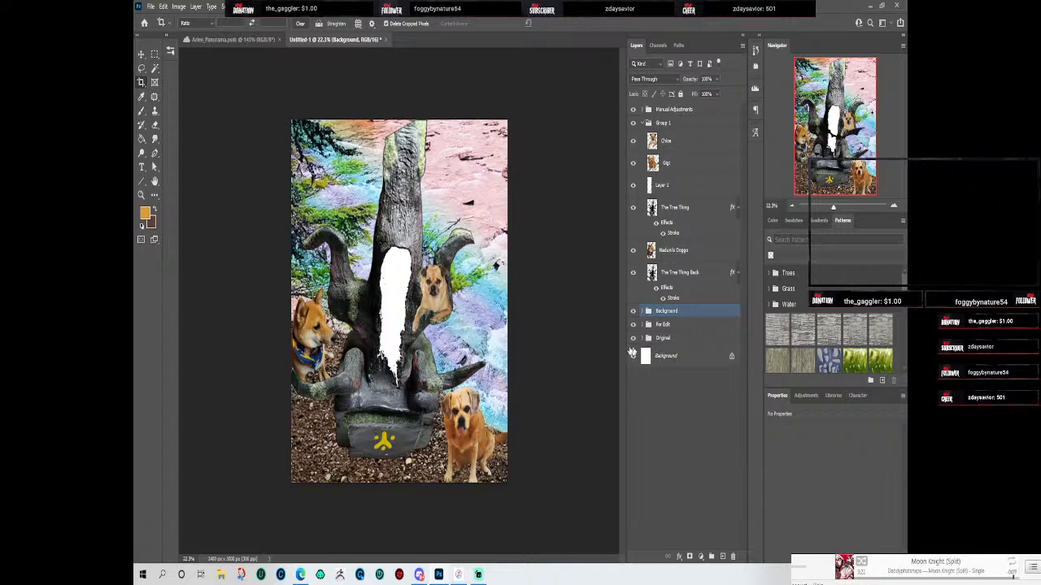
click(566, 327)
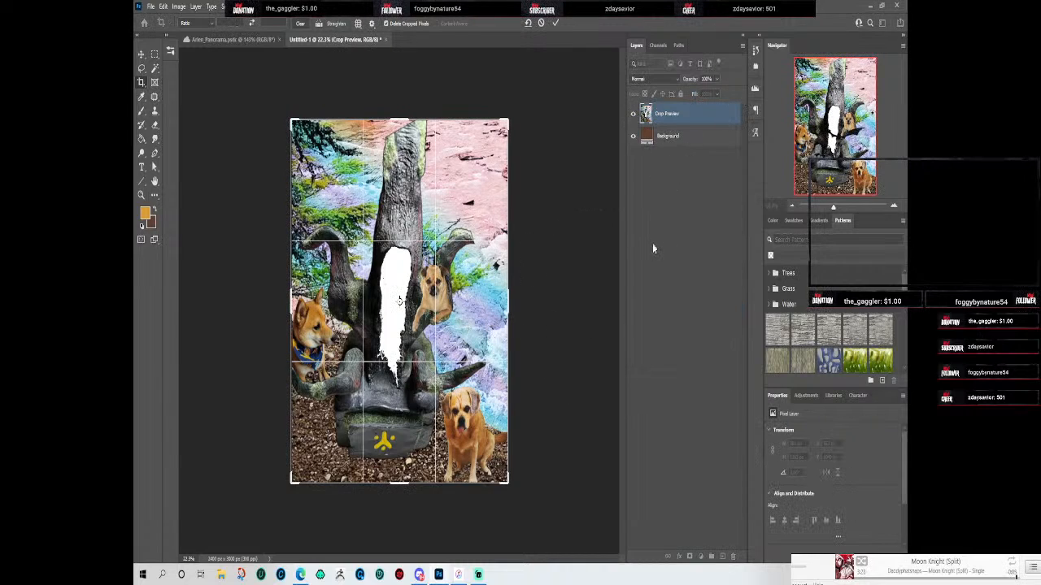
key(Escape)
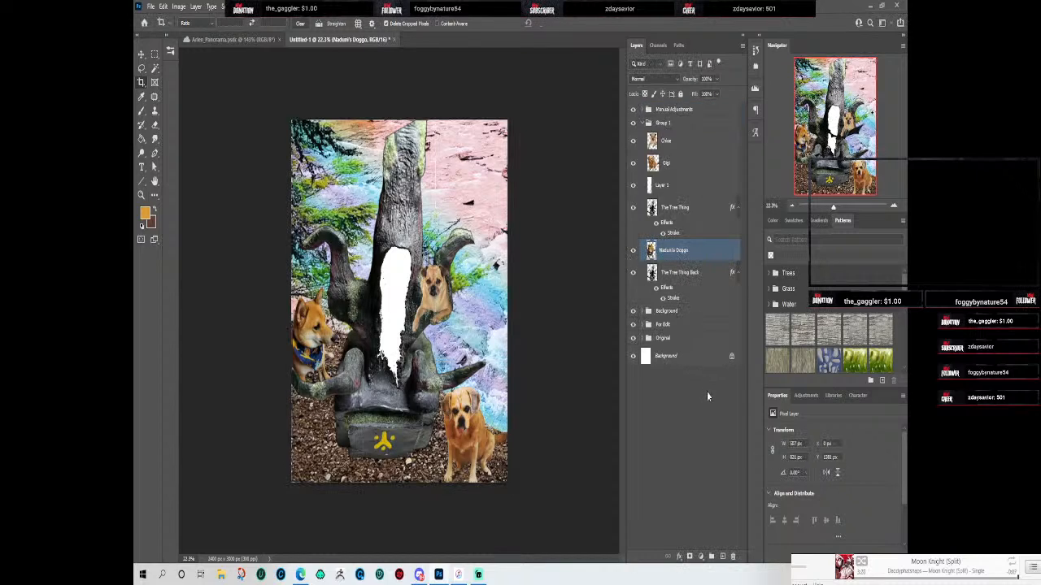
key(v)
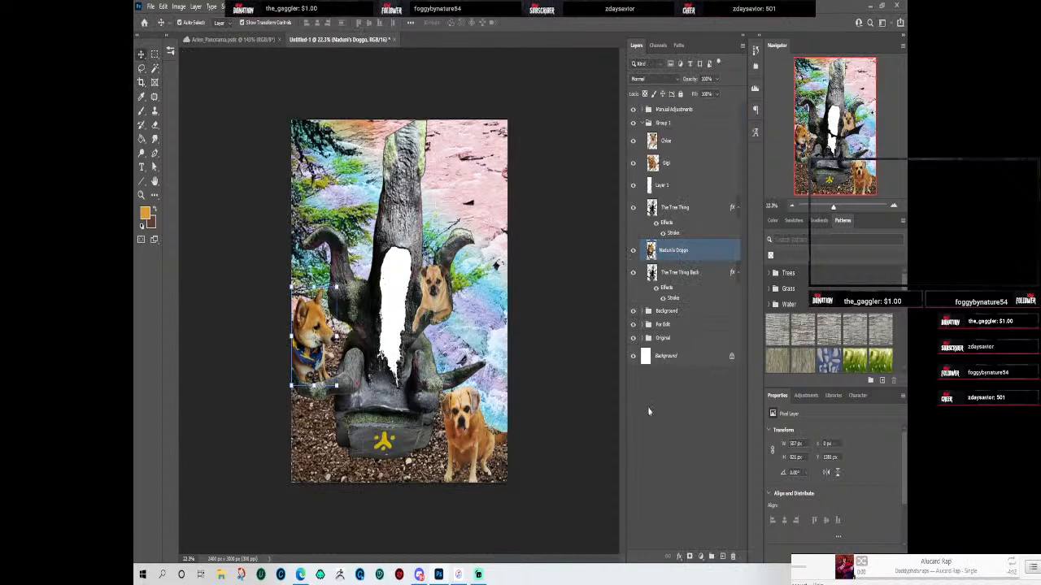
click(722, 468)
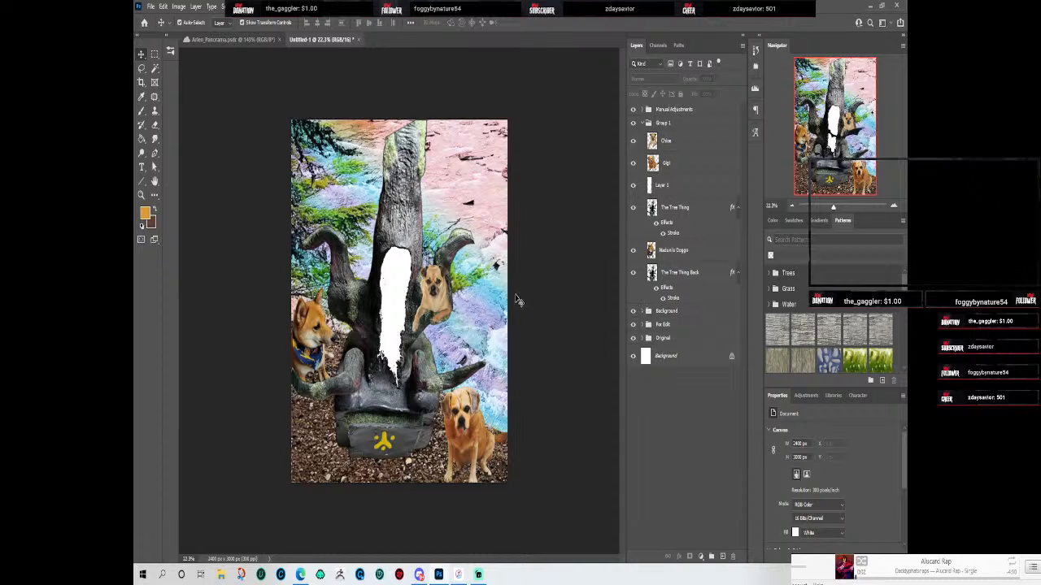
Step: Examine the composition, the layers inside the Background group and the layer of the seated dog in the lower corner
scroll(477, 439, down, 2)
scroll(477, 439, up, 4)
scroll(477, 439, down, 3)
scroll(495, 263, up, 1)
click(647, 311)
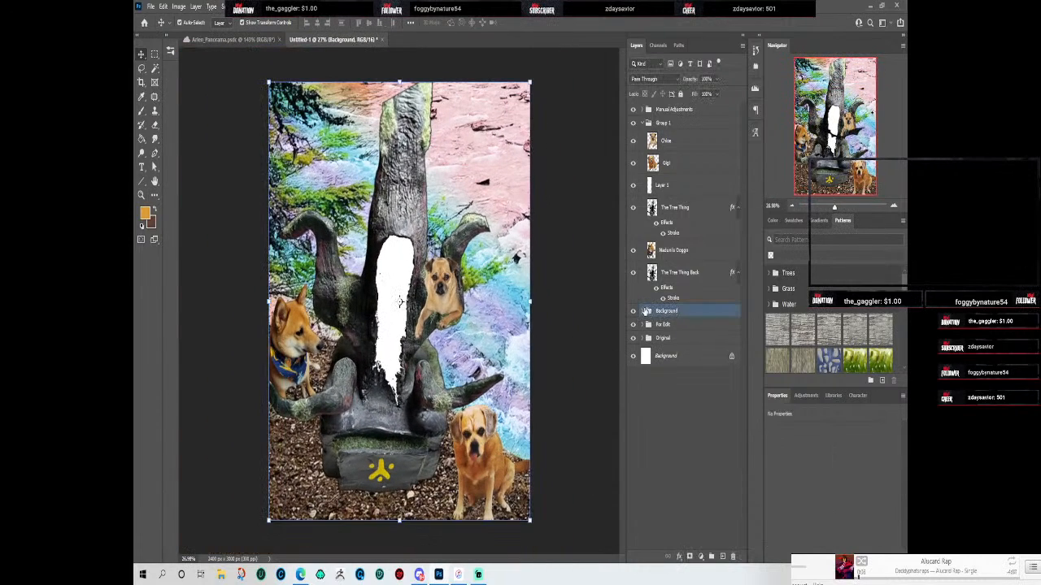
click(646, 311)
click(668, 351)
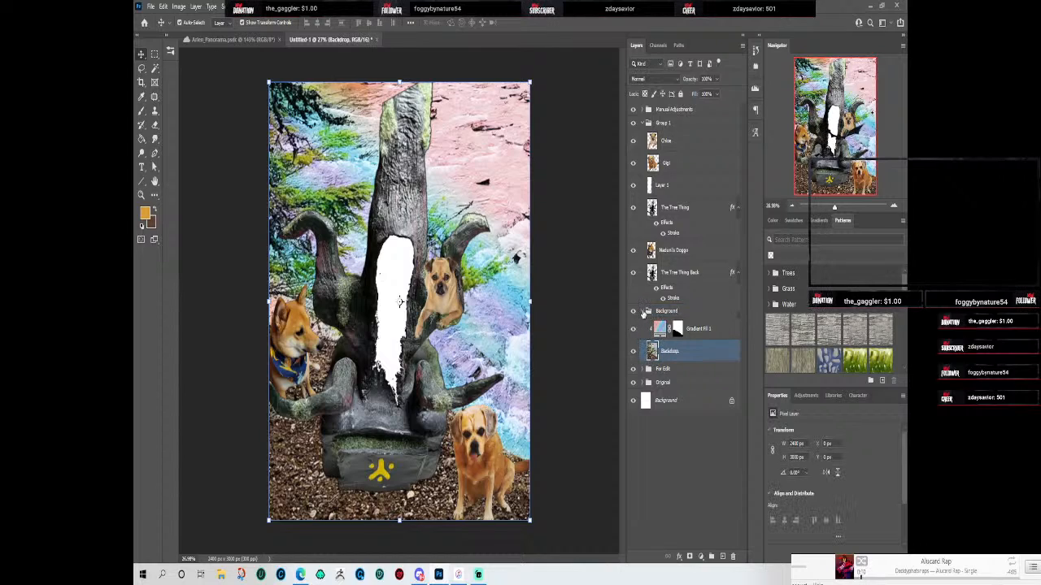
click(642, 312)
click(579, 419)
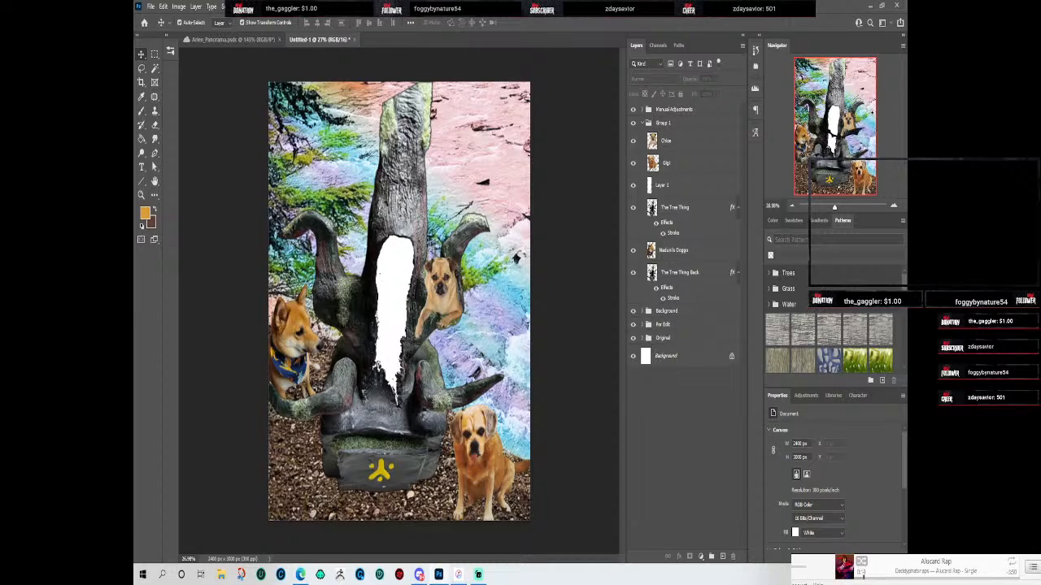
click(688, 165)
drag(485, 462, 476, 443)
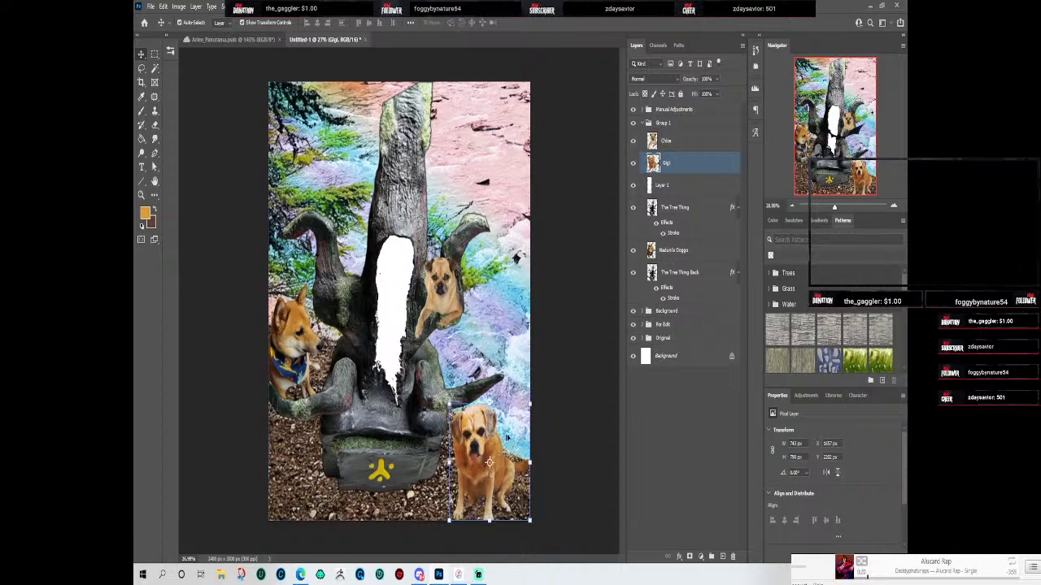
click(586, 425)
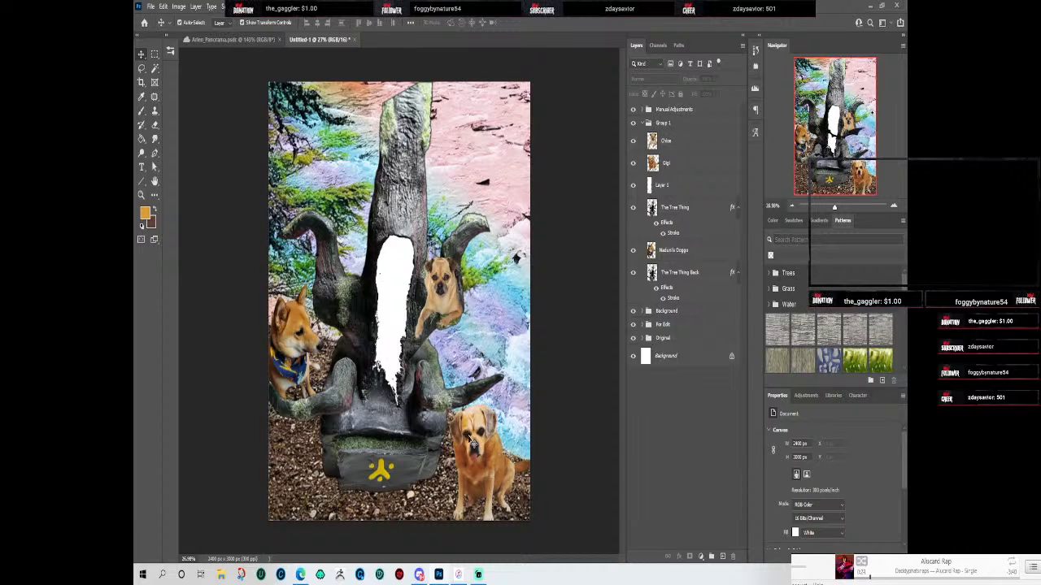
scroll(415, 317, up, 1)
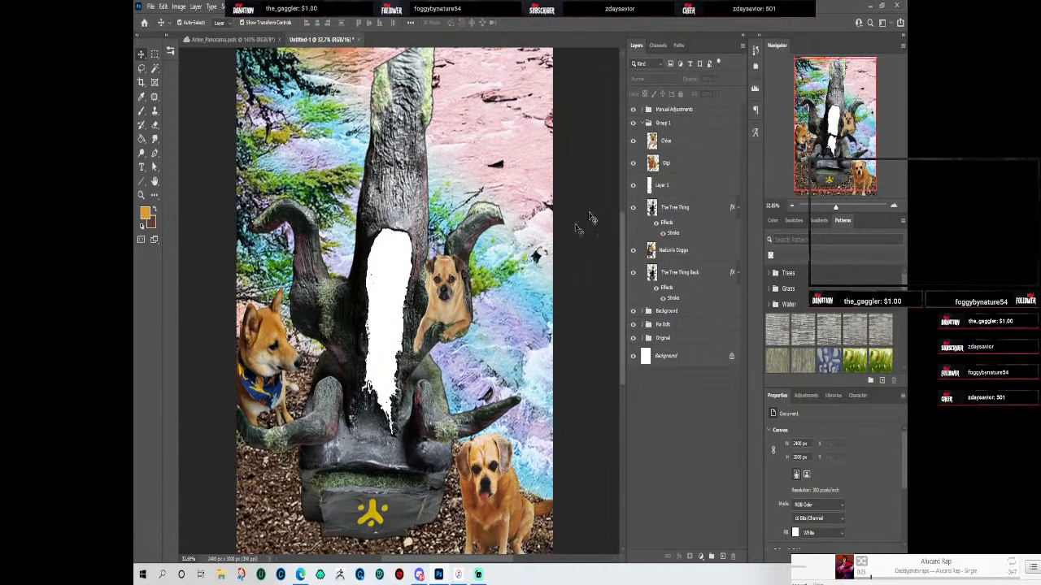
Step: Add a gradient fill layer above the white trunk-opening layer, using the pastel pink, blue and purple preset
click(660, 187)
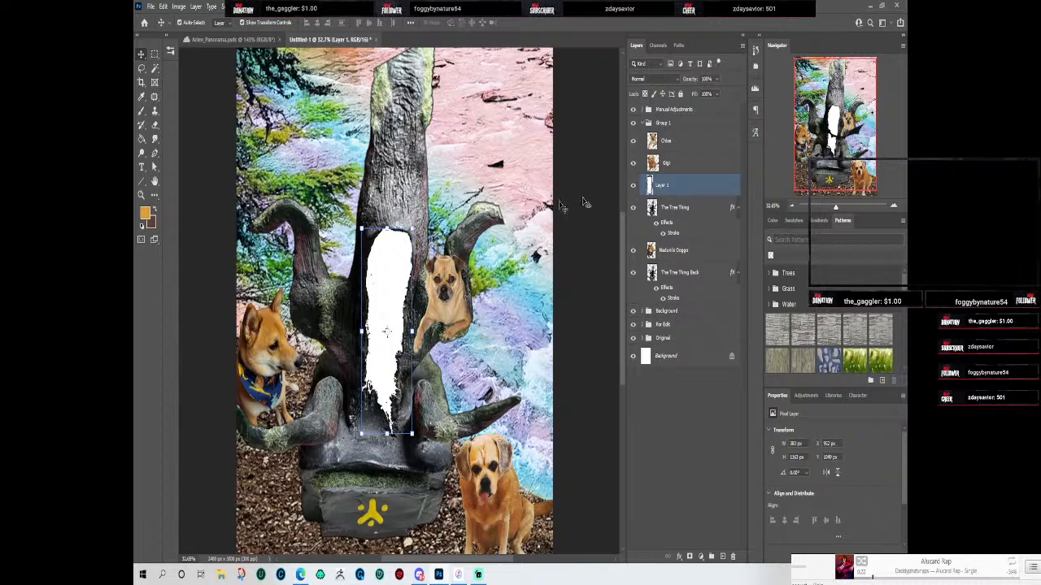
right_click(397, 271)
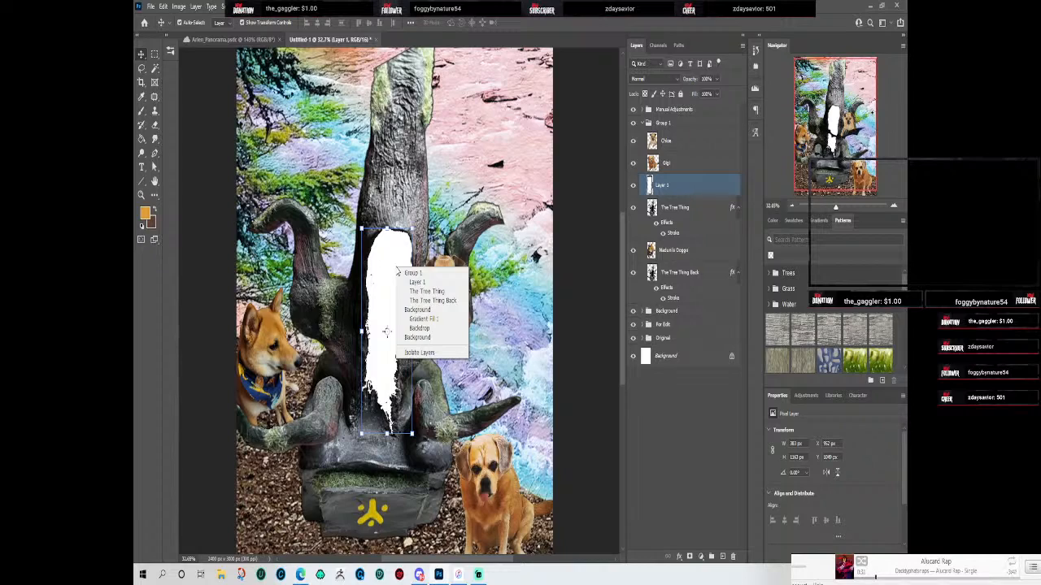
right_click(678, 193)
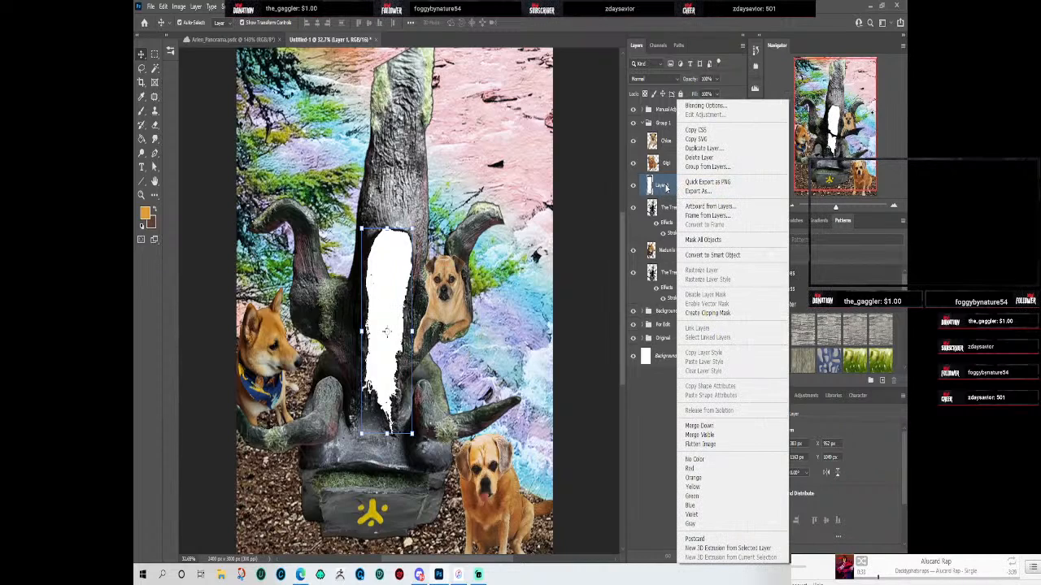
click(661, 193)
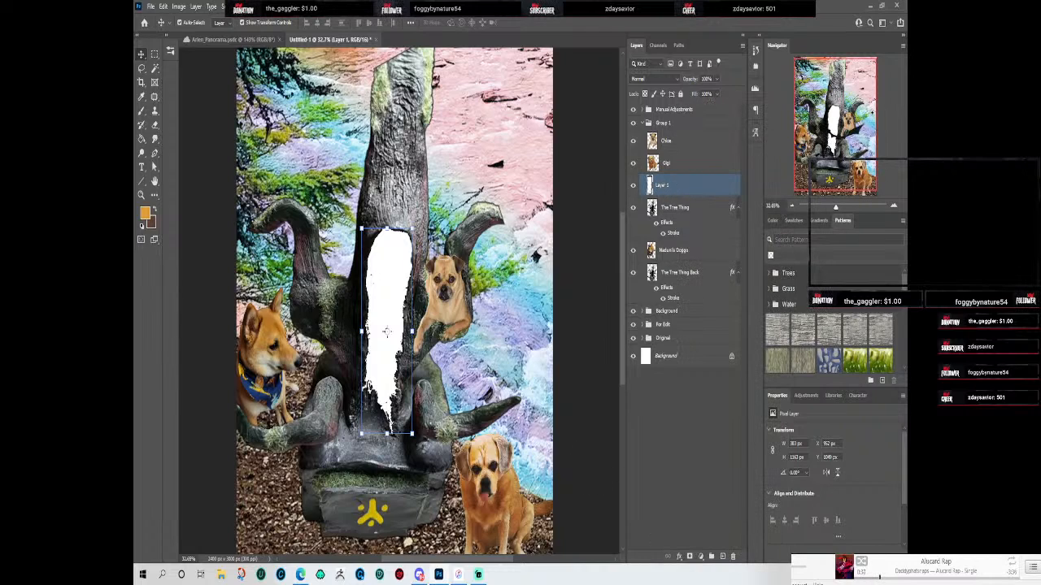
click(701, 558)
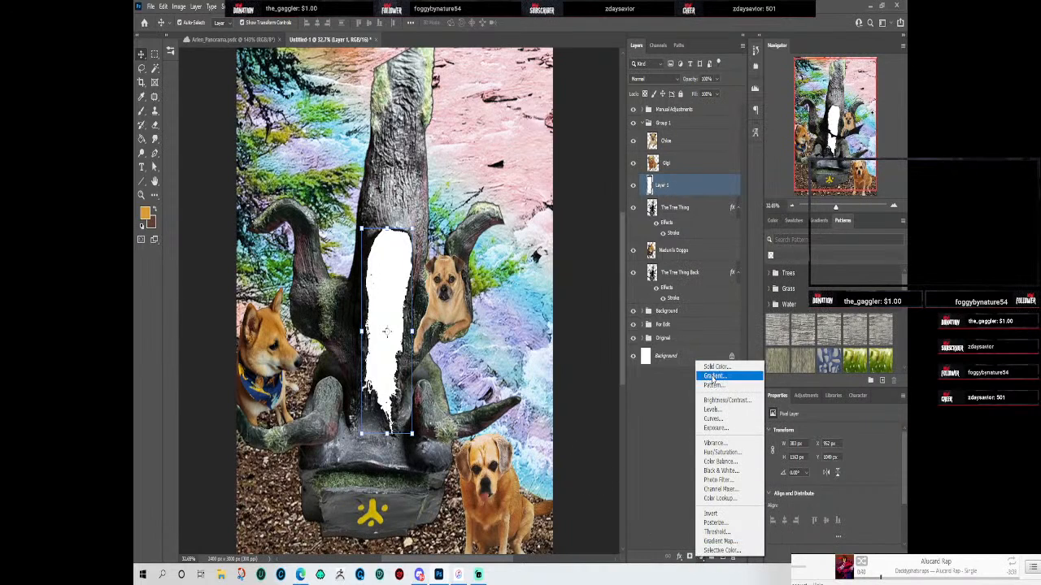
click(712, 378)
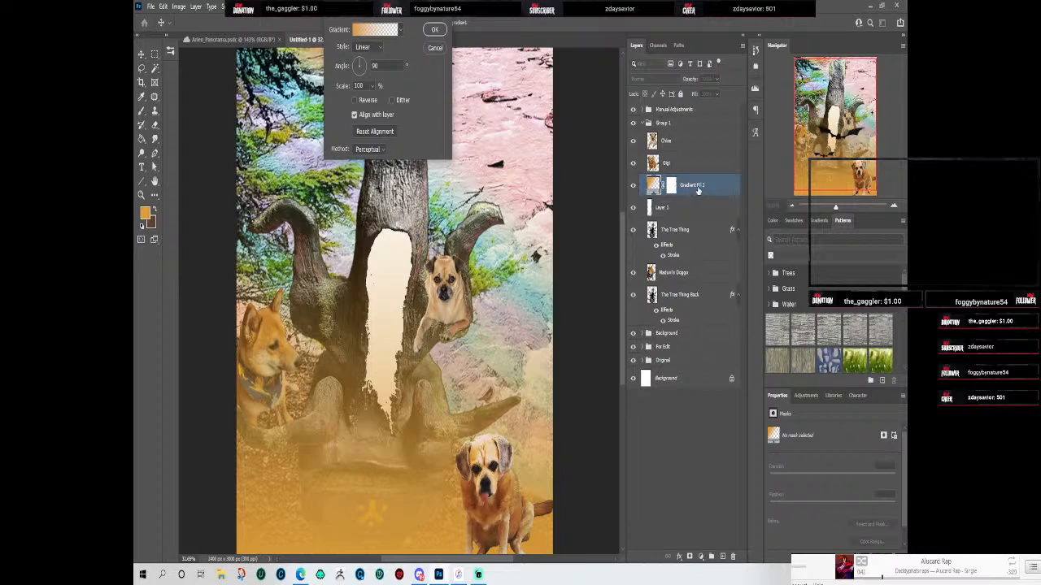
click(400, 29)
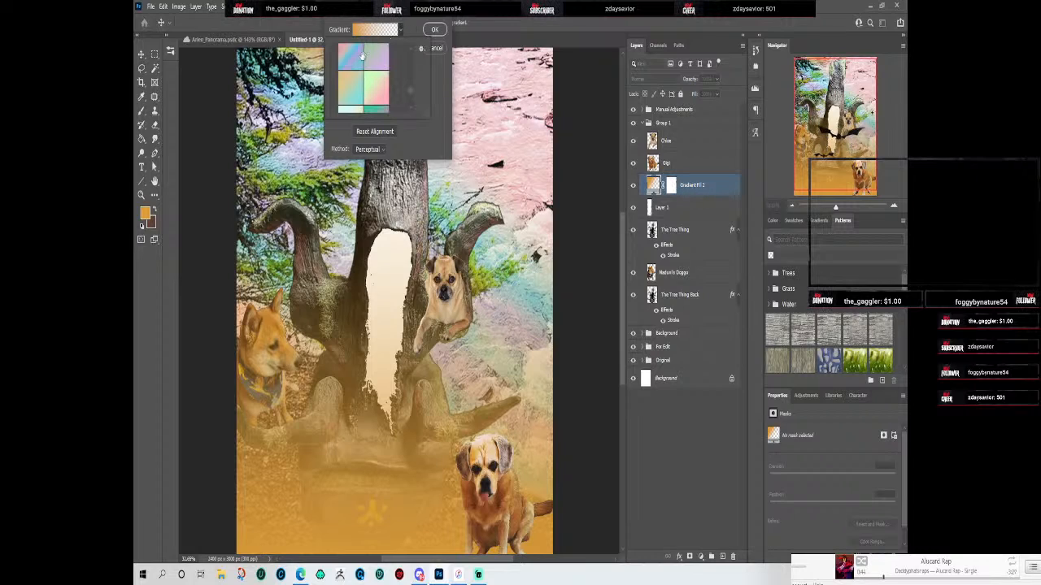
click(354, 59)
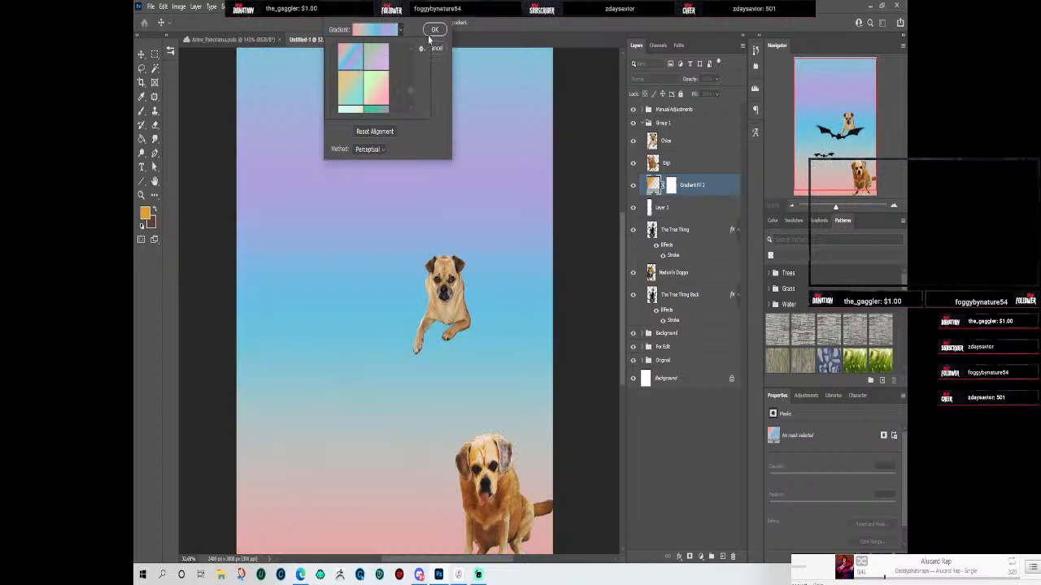
click(440, 100)
Step: Set the gradient fill's style to Radial and its scale to 45%
click(375, 47)
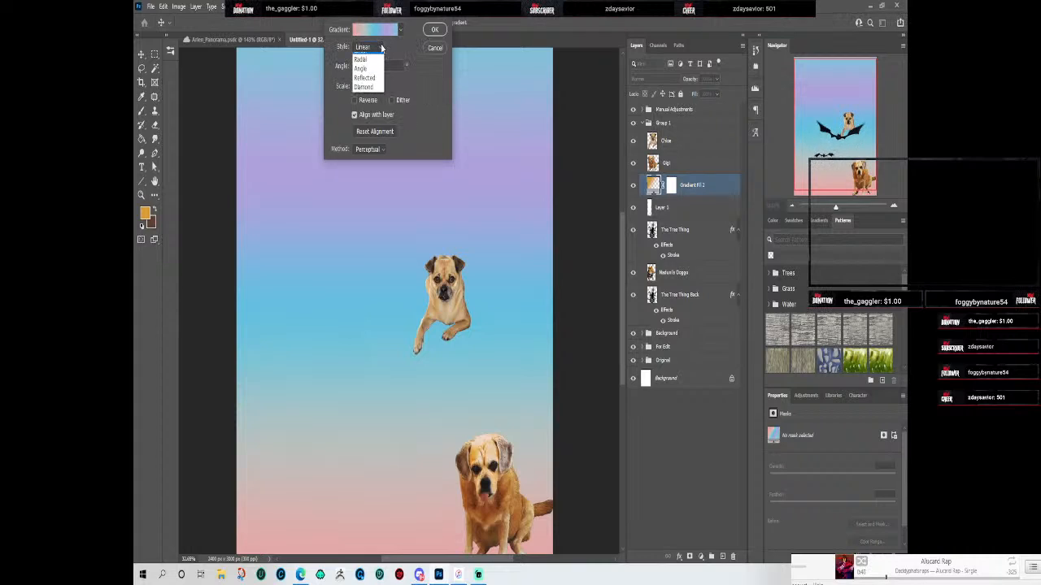
click(369, 67)
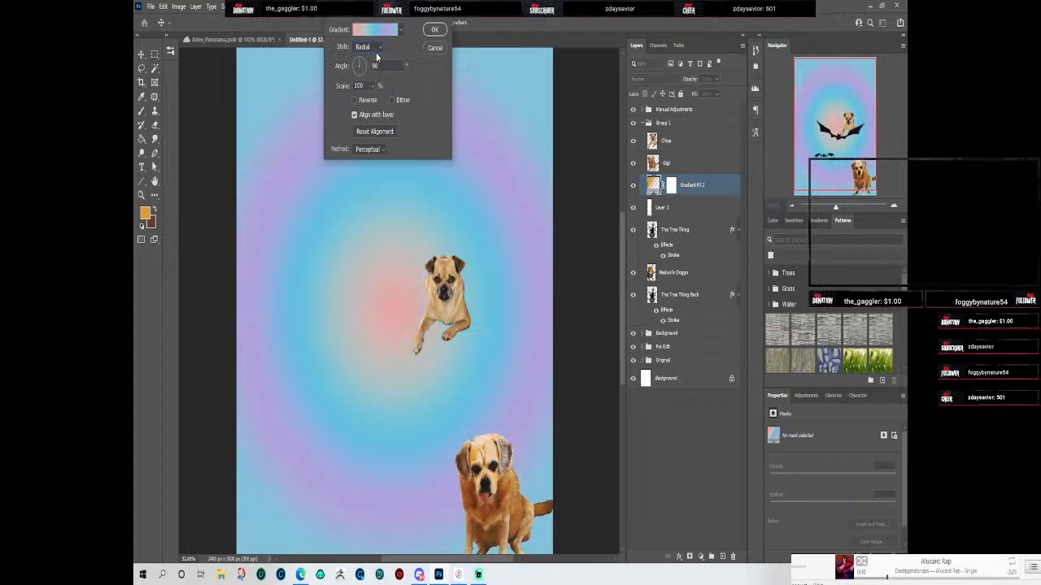
click(371, 87)
drag(372, 101, 369, 99)
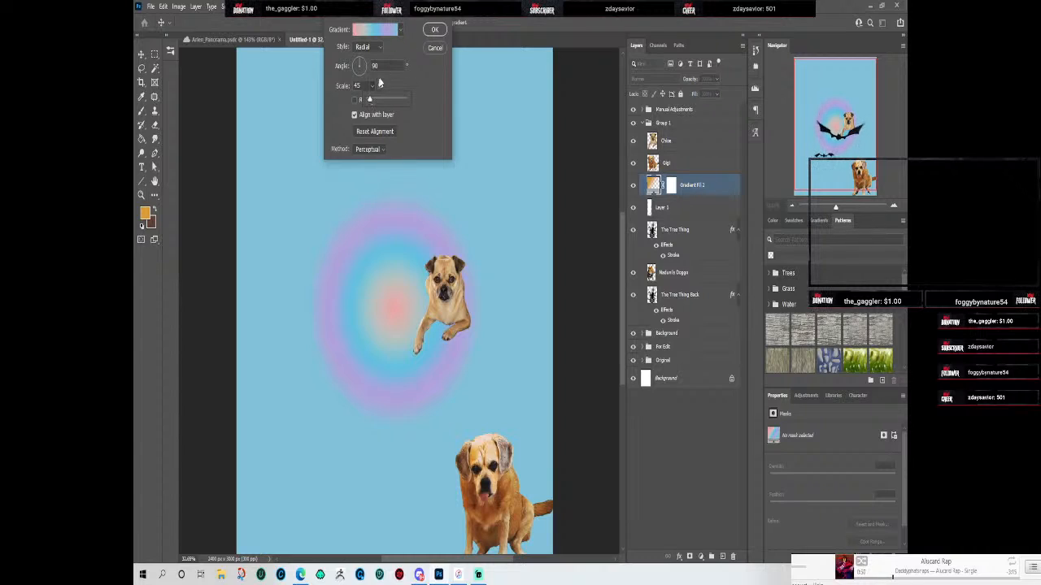
Step: Try the Reflected style on the gradient fill, then return it to Radial
click(379, 47)
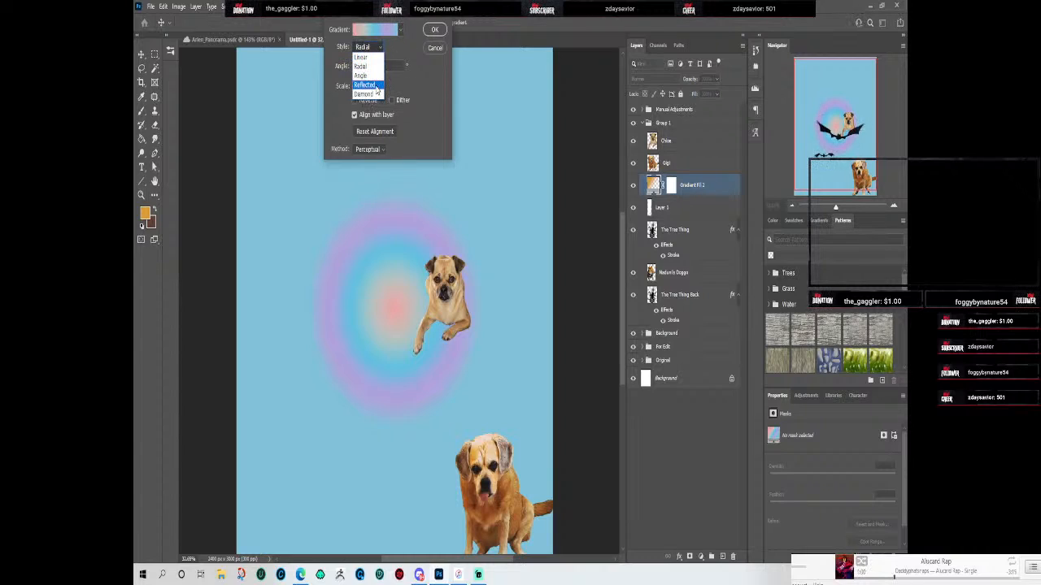
click(376, 86)
click(381, 48)
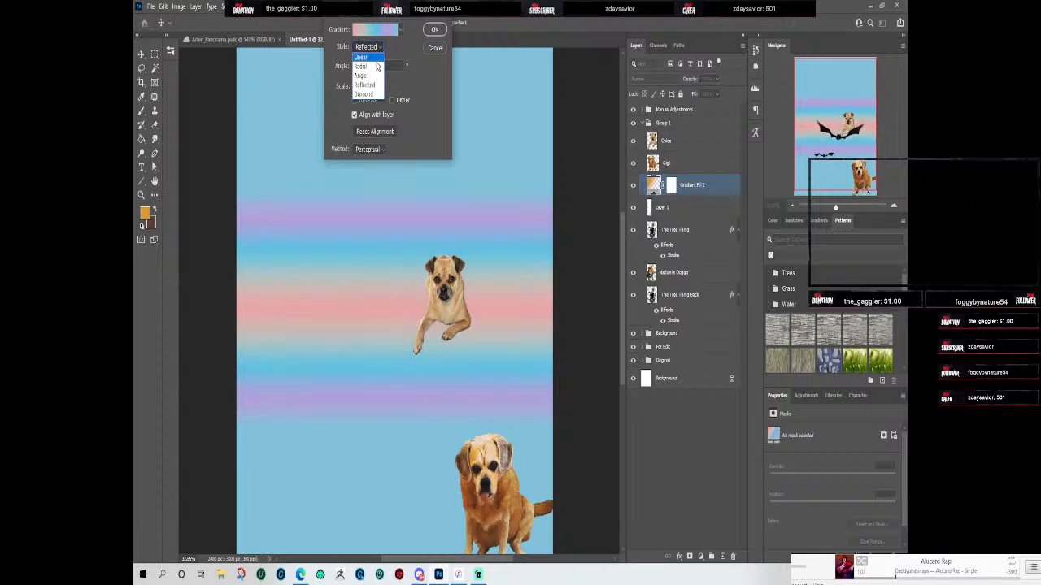
click(374, 73)
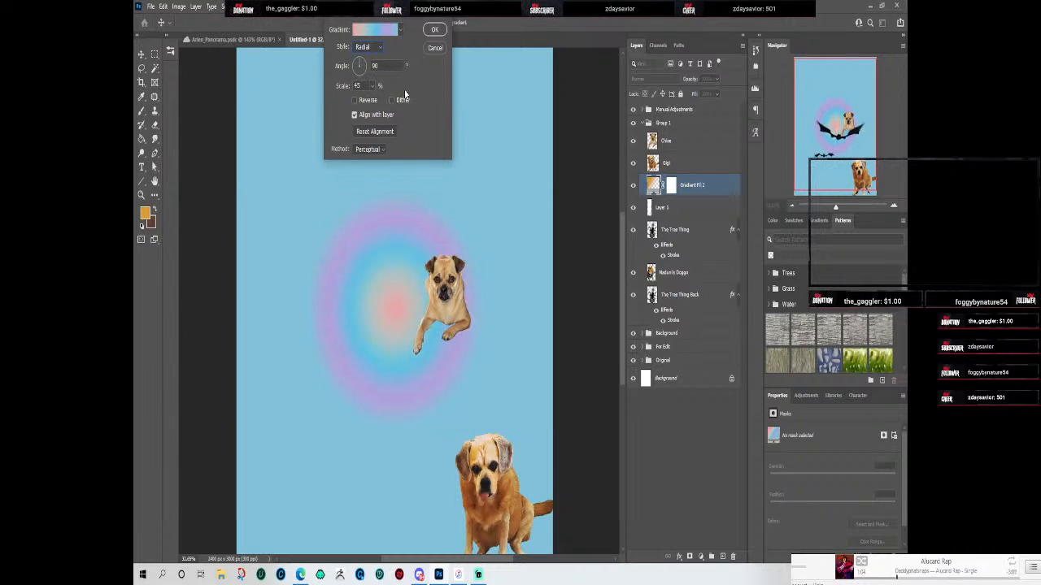
Step: Try reversing the gradient and switching its interpolation method, restoring the unreversed direction and the Perceptual method
click(362, 100)
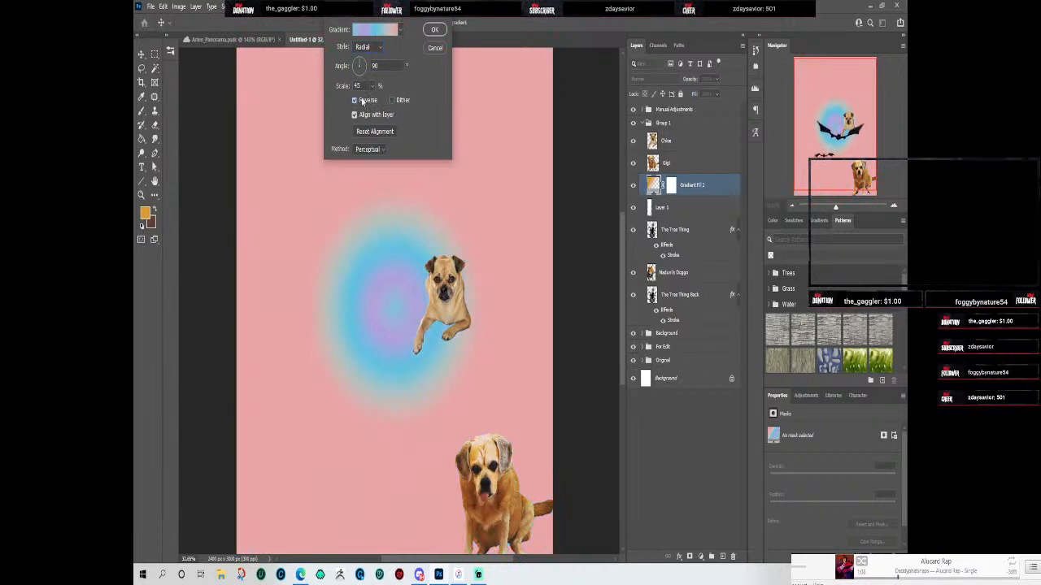
click(362, 100)
click(380, 149)
click(371, 169)
click(378, 149)
click(374, 153)
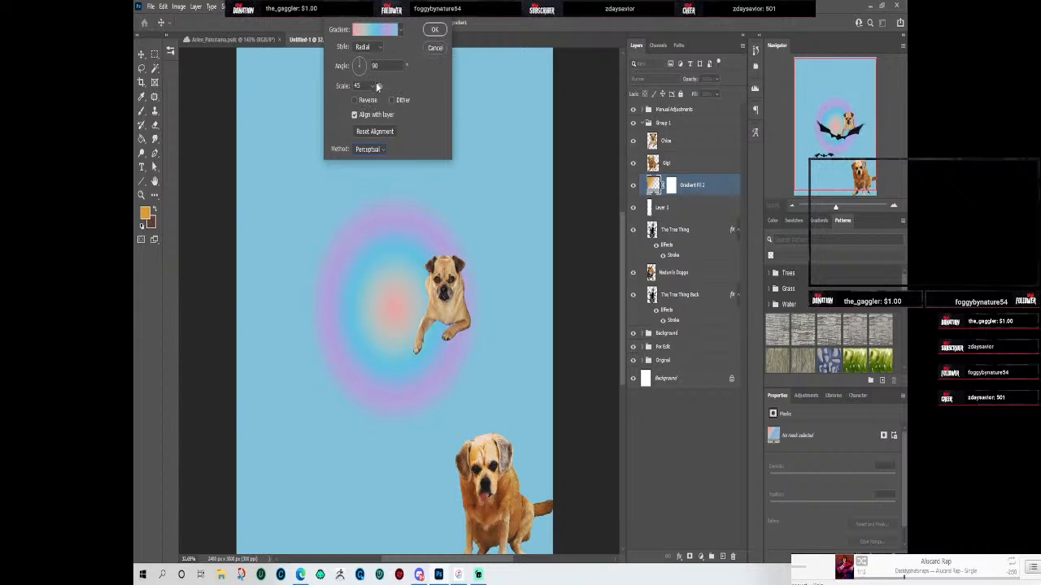
click(361, 102)
click(360, 101)
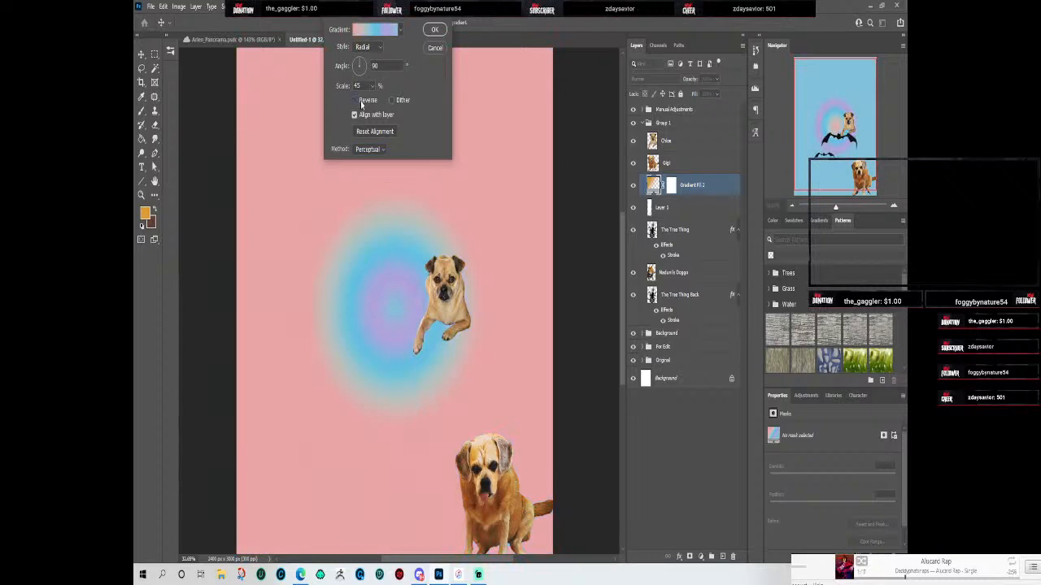
Step: Accept the gradient fill and clip it to the white trunk-opening layer below with a clipping mask
click(435, 30)
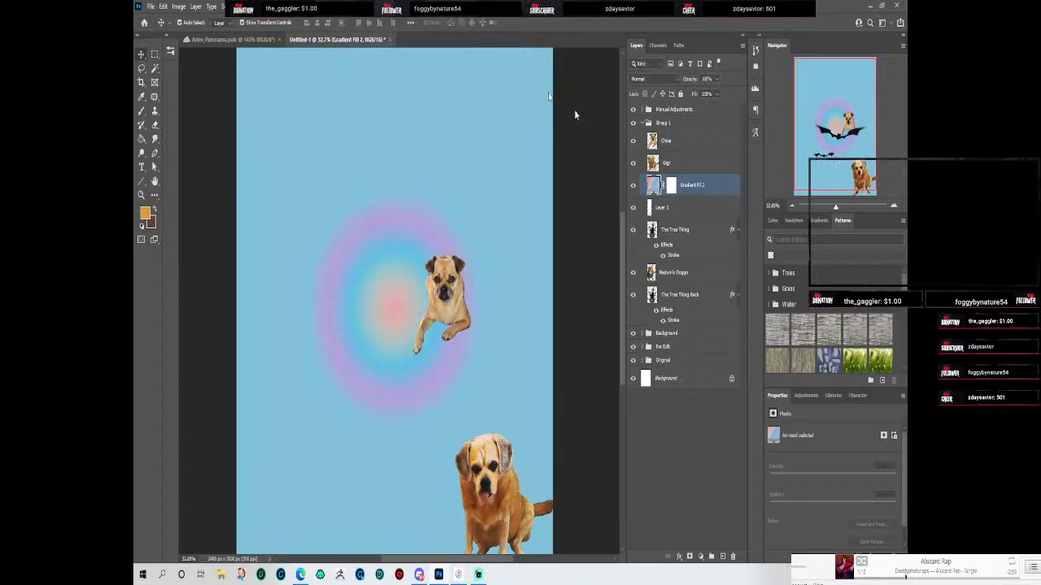
right_click(687, 188)
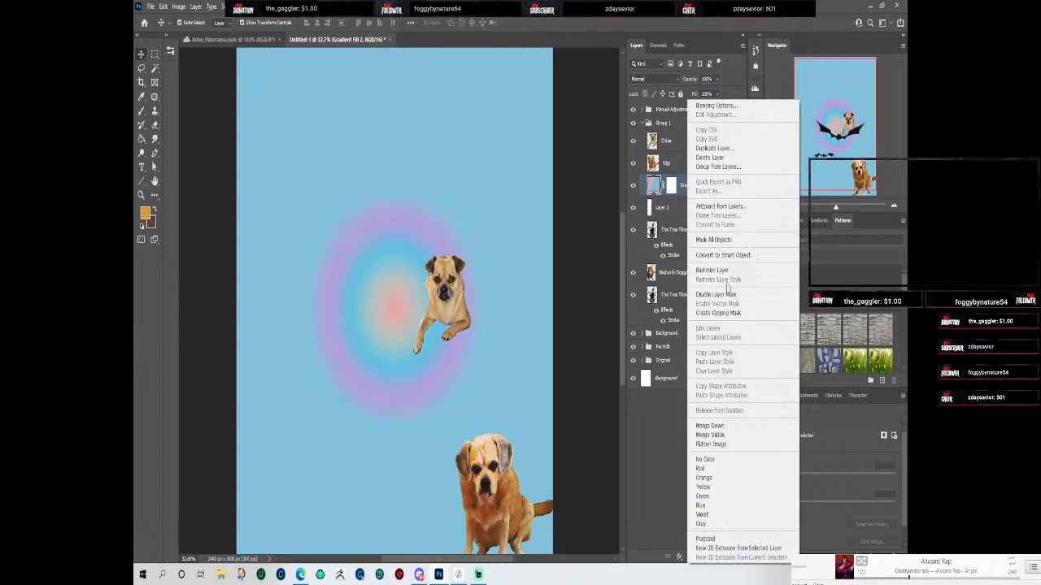
click(728, 313)
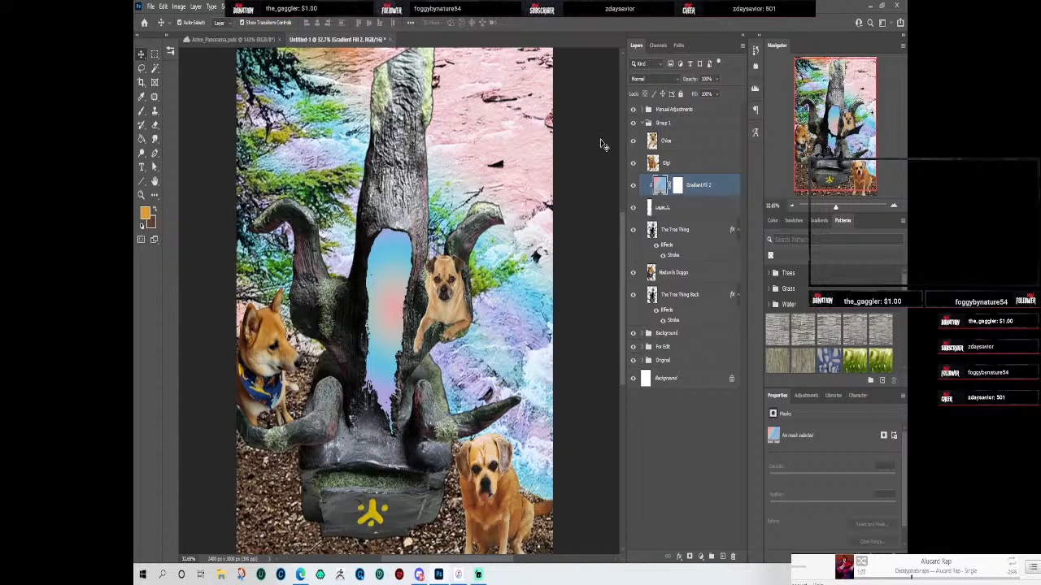
Step: Add an Outer Glow effect to the trunk-opening layer beneath the gradient fill
click(685, 210)
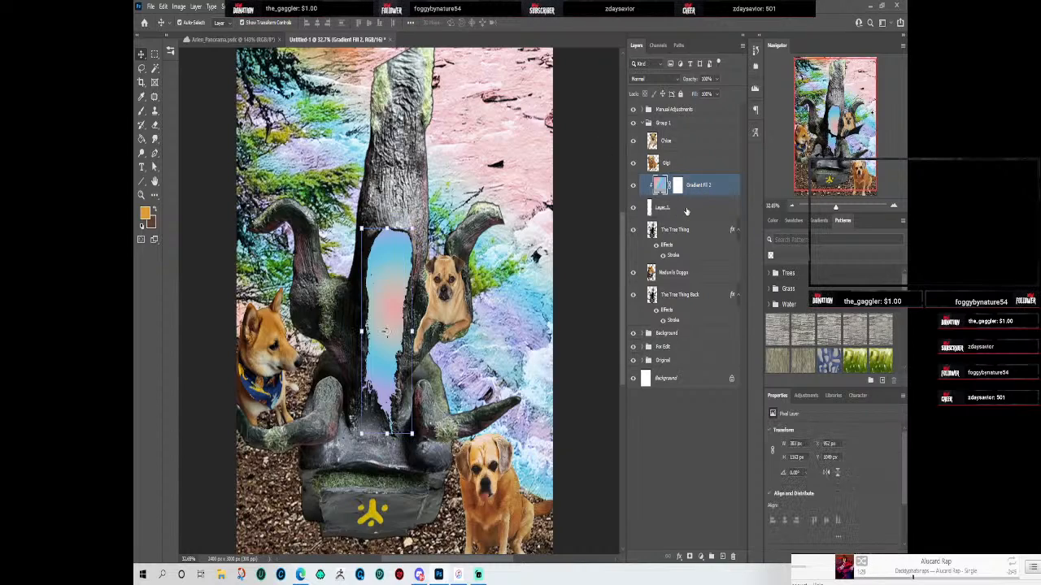
double_click(685, 209)
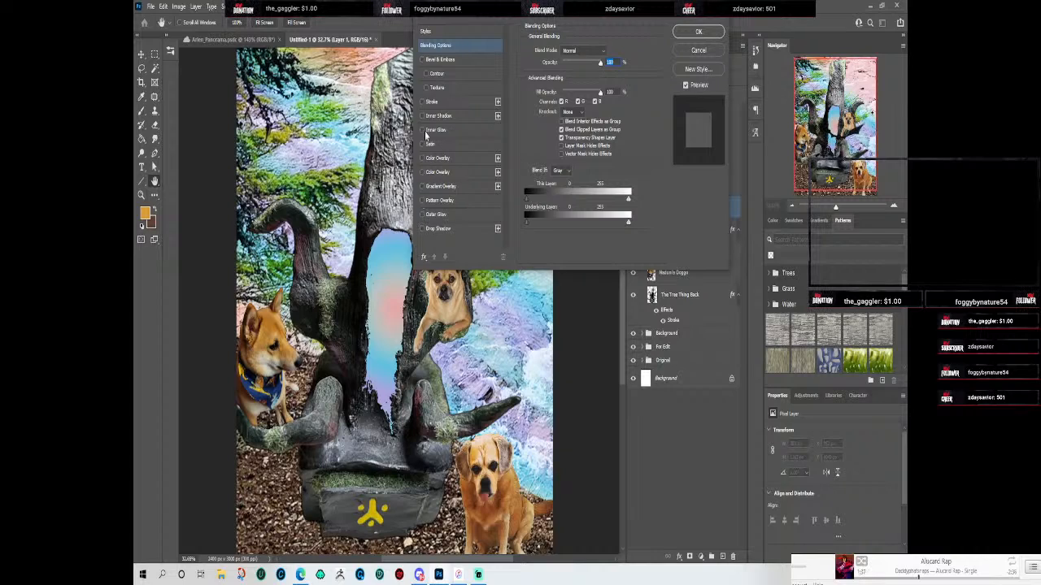
click(435, 215)
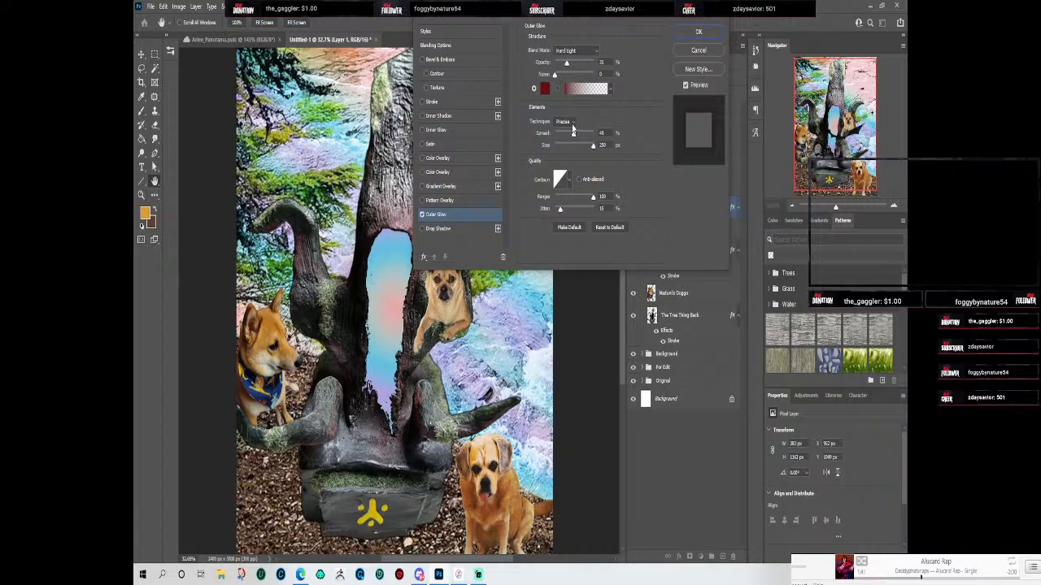
Step: Change the outer glow colour to a purple, swapping it for the nearest in-gamut colour #9f3293
click(545, 88)
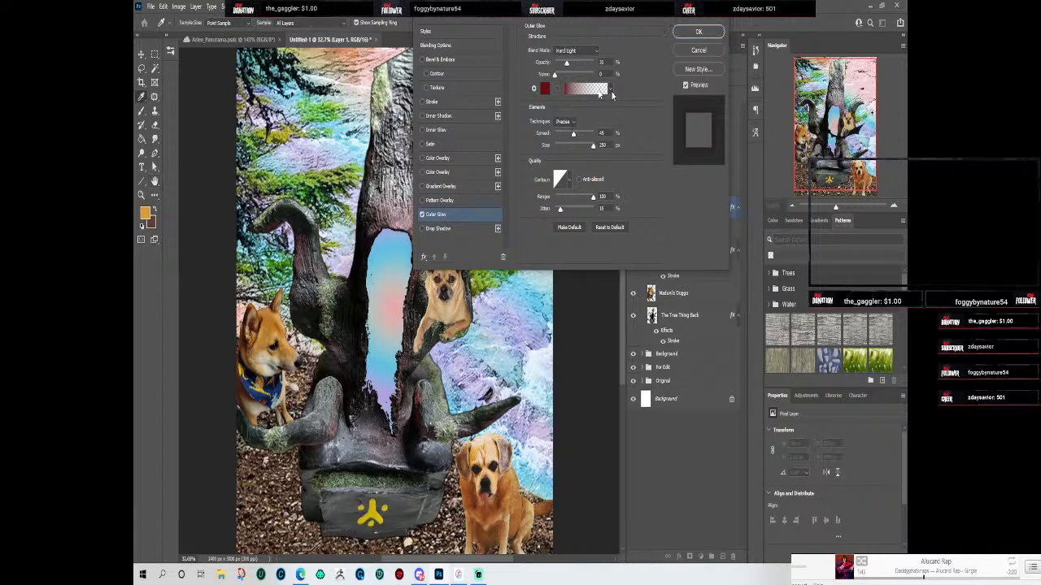
click(545, 88)
drag(602, 133, 689, 300)
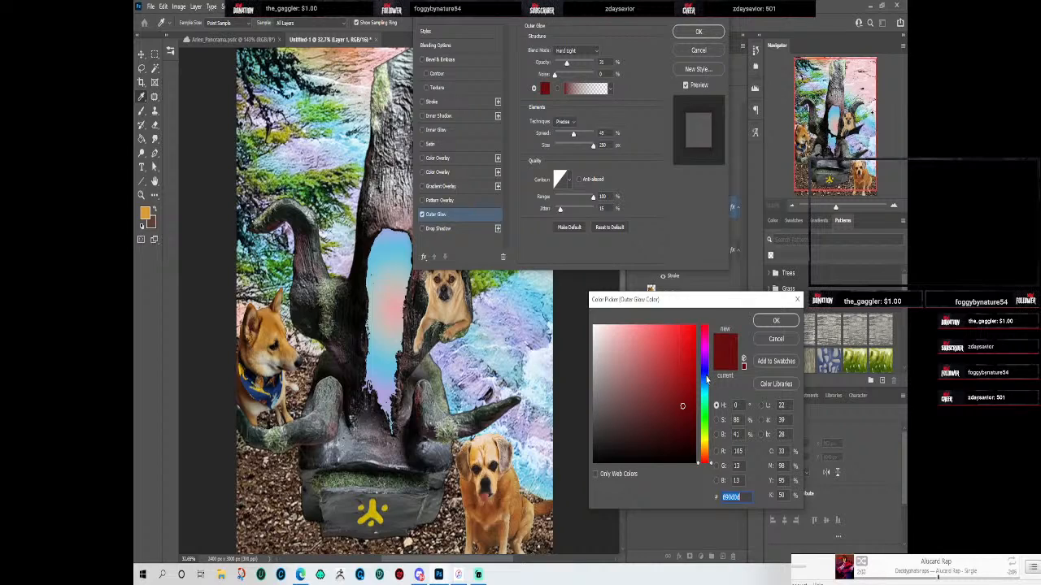
mouse_move(707, 364)
mouse_down()
mouse_move(707, 348)
mouse_move(701, 354)
mouse_up()
mouse_move(684, 341)
mouse_down()
mouse_move(680, 328)
mouse_move(660, 350)
mouse_move(687, 356)
mouse_move(695, 340)
mouse_move(691, 358)
mouse_move(696, 331)
mouse_move(677, 332)
mouse_move(668, 347)
mouse_move(696, 345)
mouse_move(689, 389)
mouse_move(675, 367)
mouse_move(686, 396)
mouse_move(687, 370)
mouse_up()
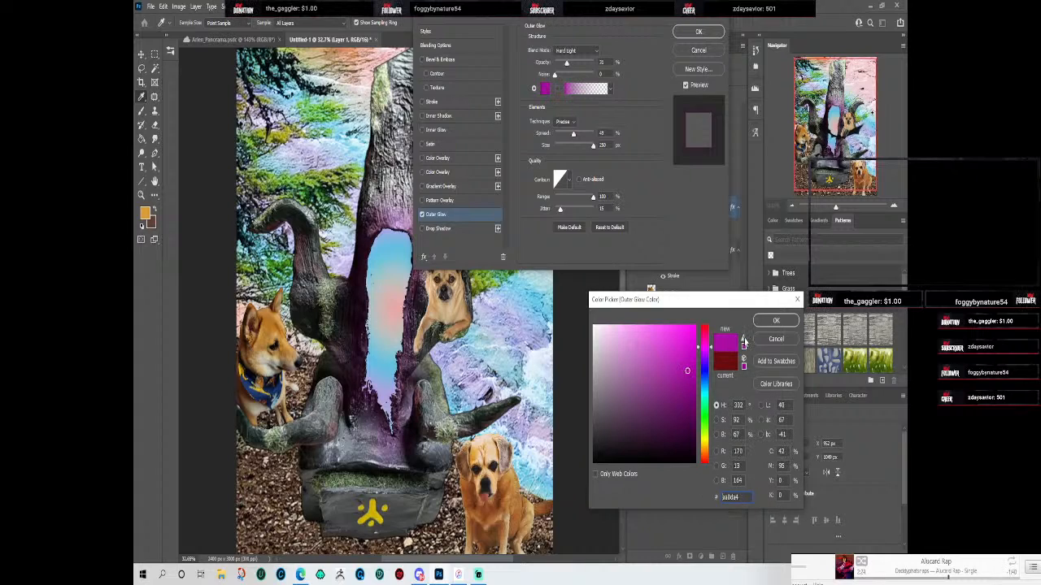
click(743, 340)
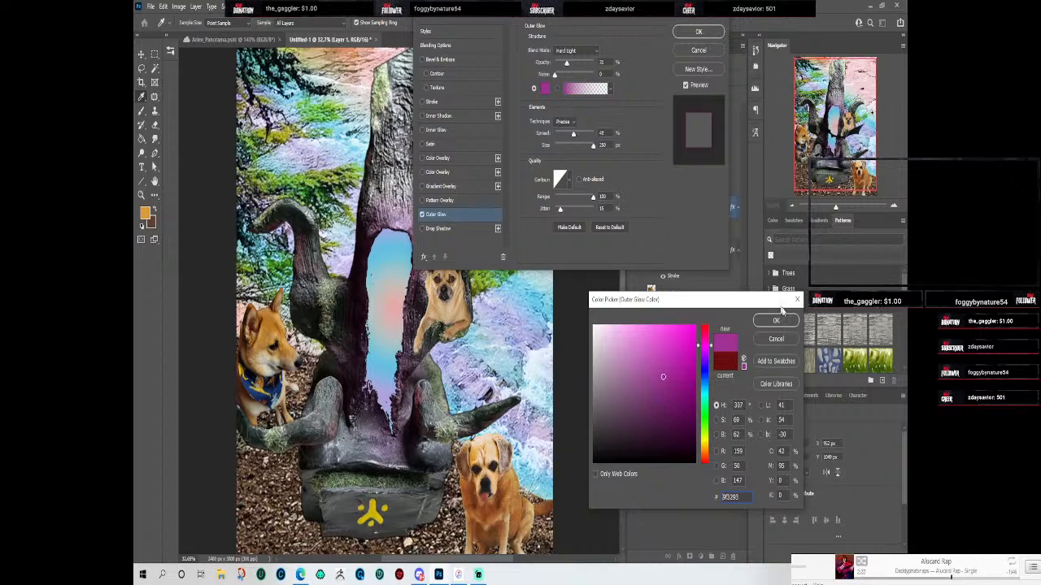
click(787, 323)
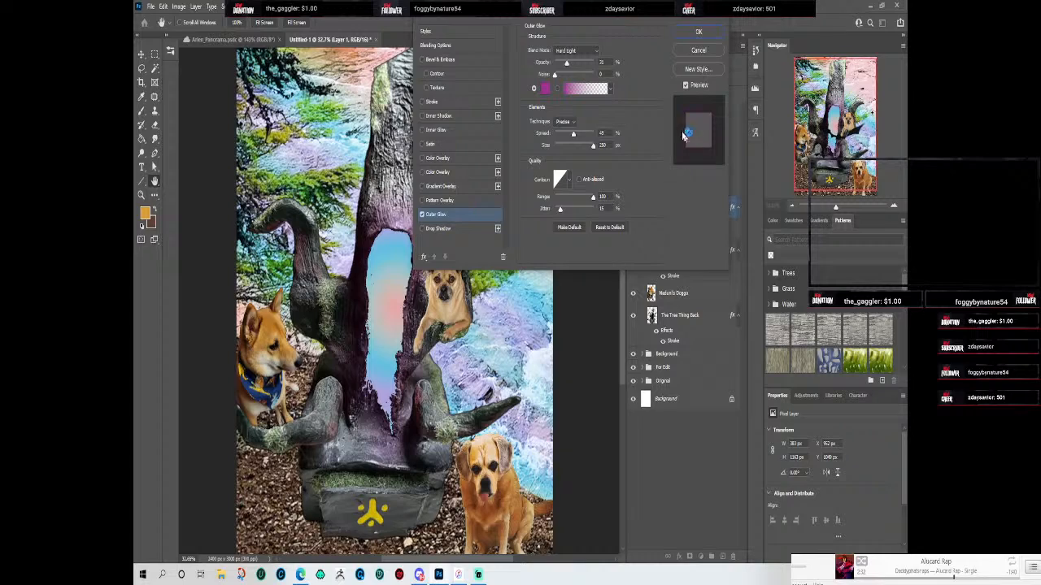
Step: Set the outer glow to 100% opacity with the Softer technique, 33% spread and 136 px size
drag(568, 65, 593, 62)
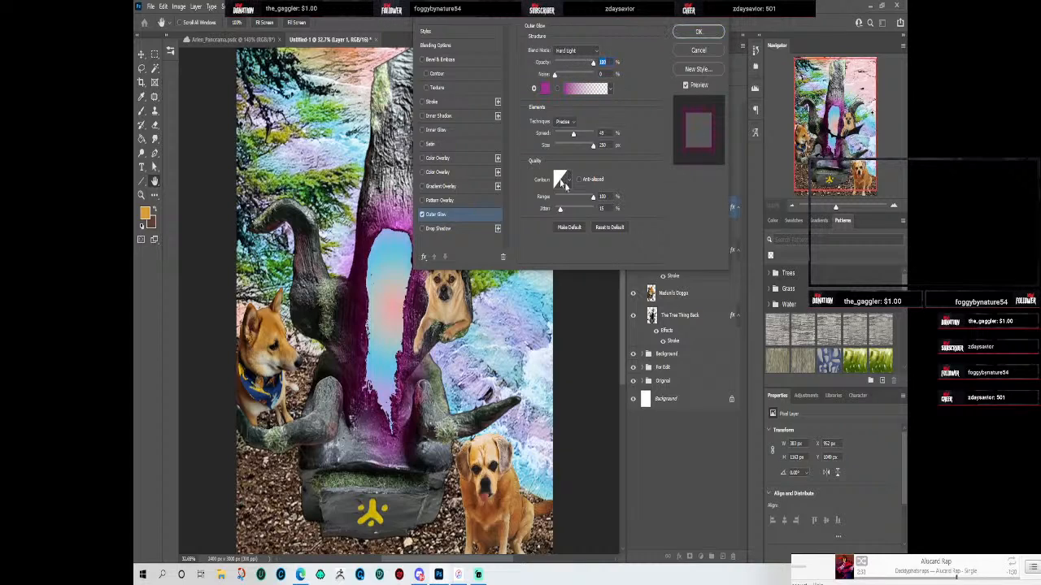
click(568, 122)
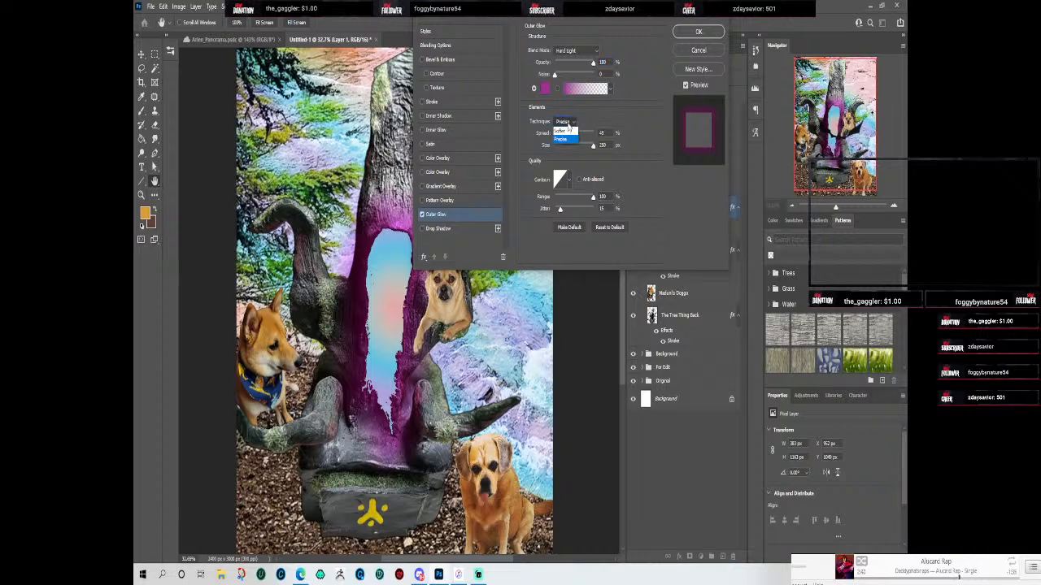
click(568, 130)
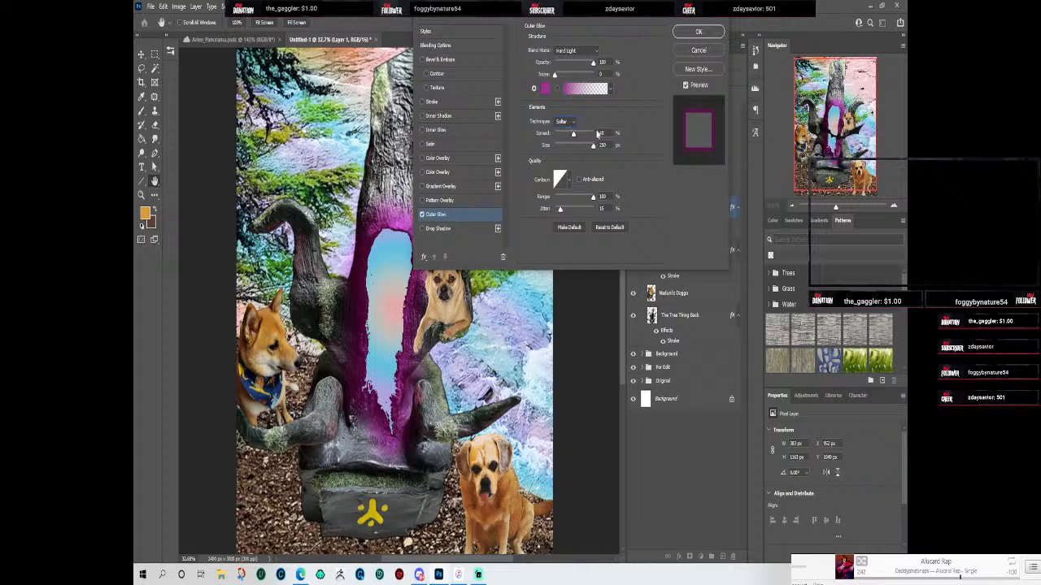
mouse_move(573, 134)
mouse_down()
mouse_move(592, 135)
mouse_move(567, 139)
mouse_move(577, 146)
mouse_up()
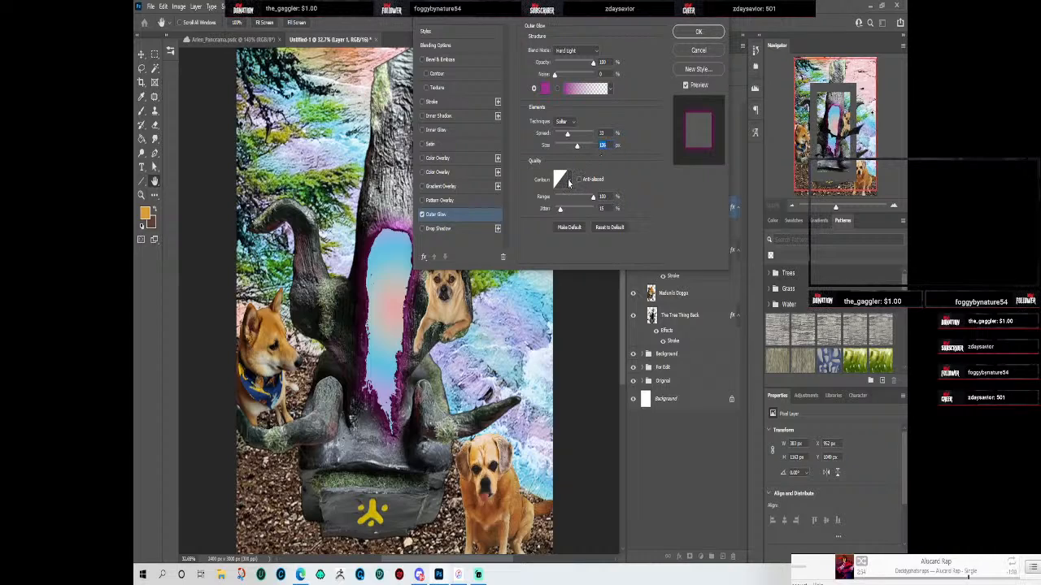
Step: Compare contour presets for the outer glow, choose the stepped one, adjust the jitter, and accept the layer style
click(568, 182)
click(560, 205)
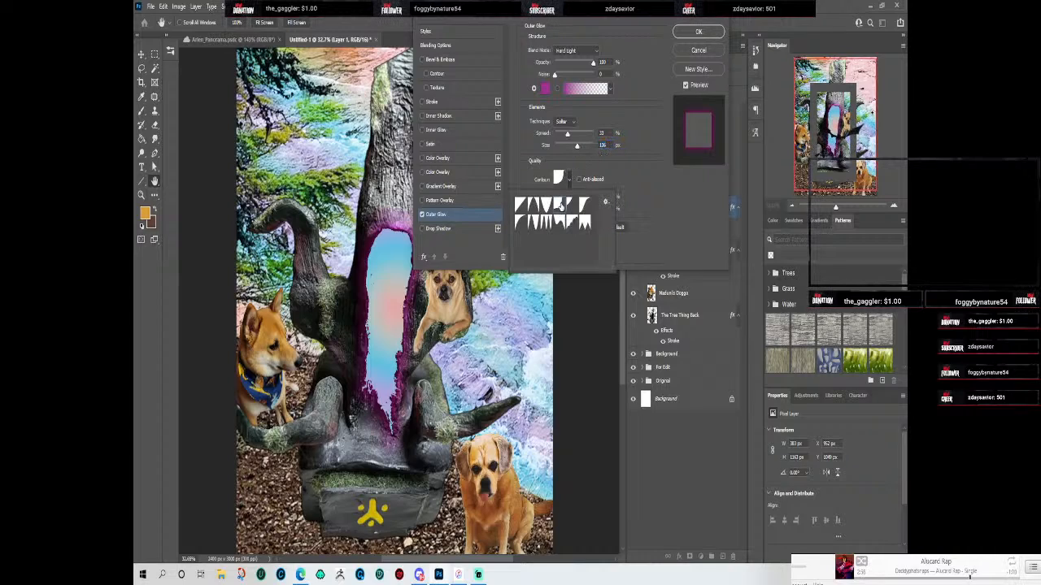
click(545, 207)
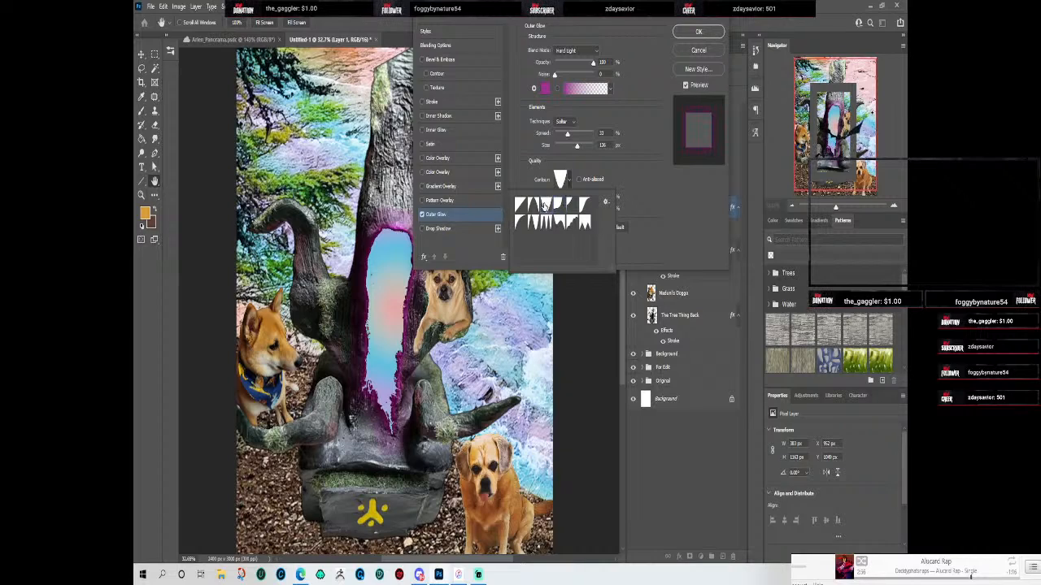
click(536, 209)
click(543, 227)
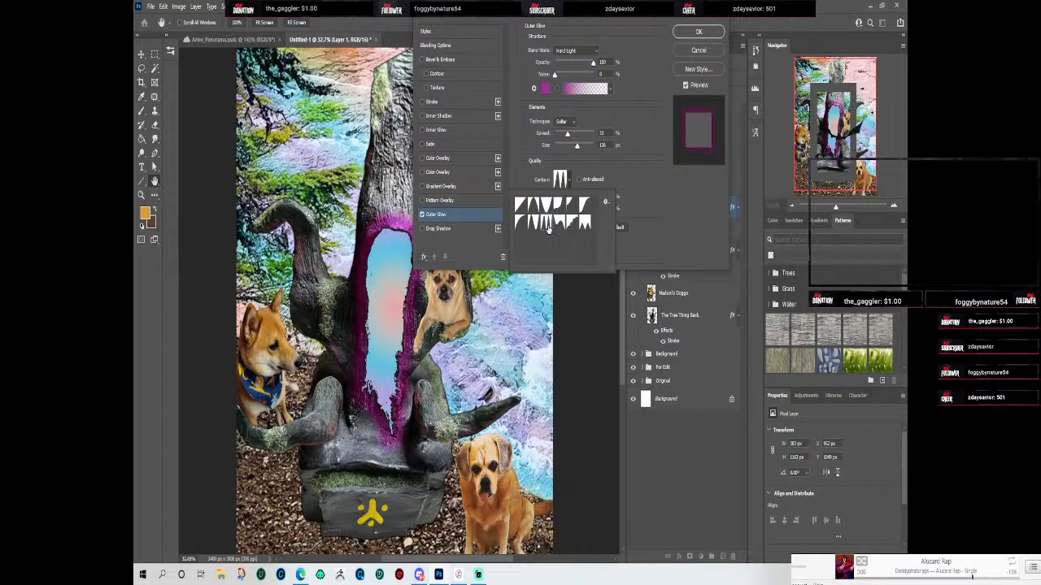
click(564, 226)
click(571, 225)
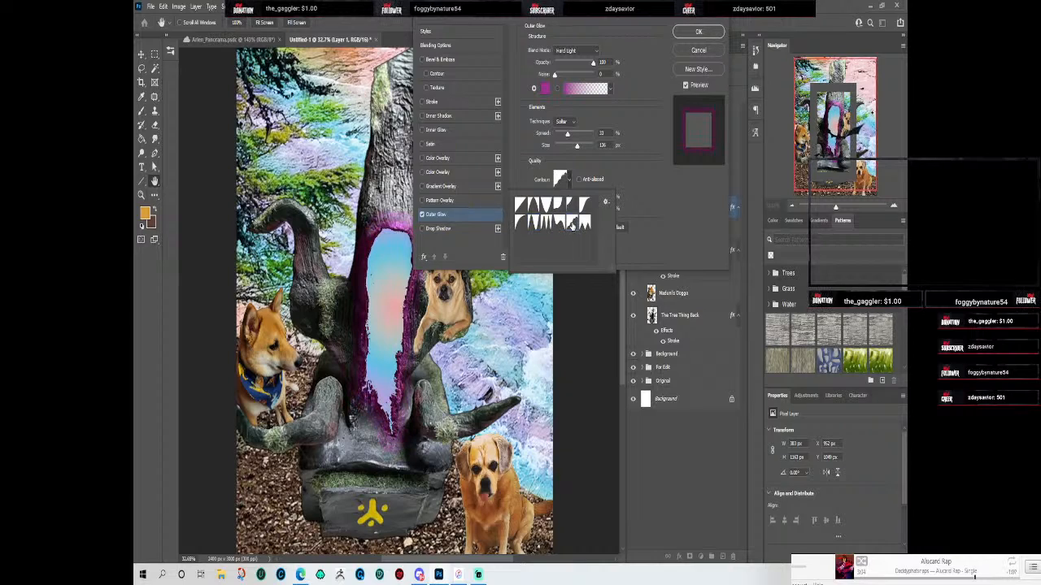
click(584, 228)
click(574, 230)
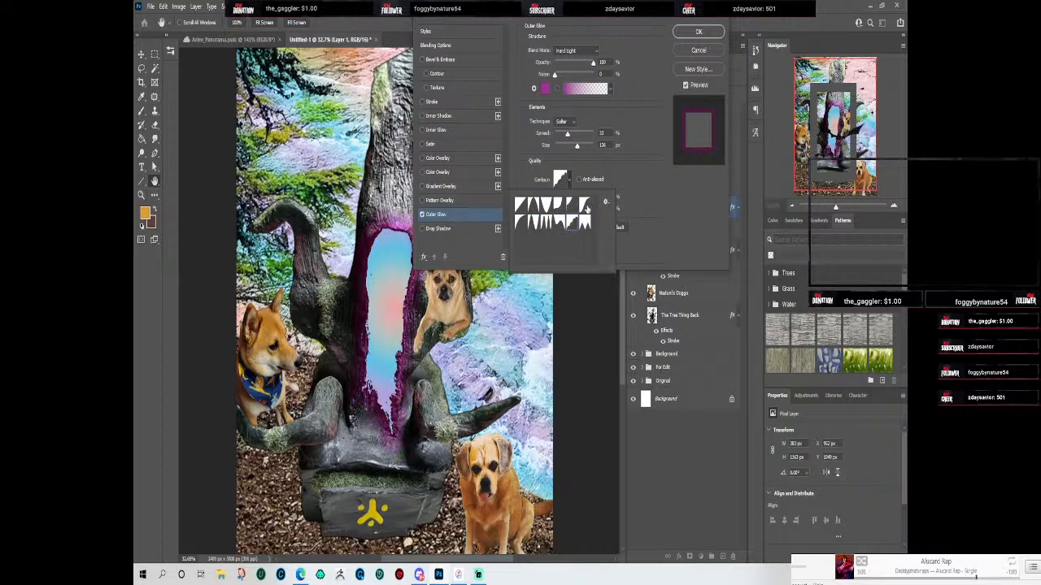
click(584, 209)
click(572, 226)
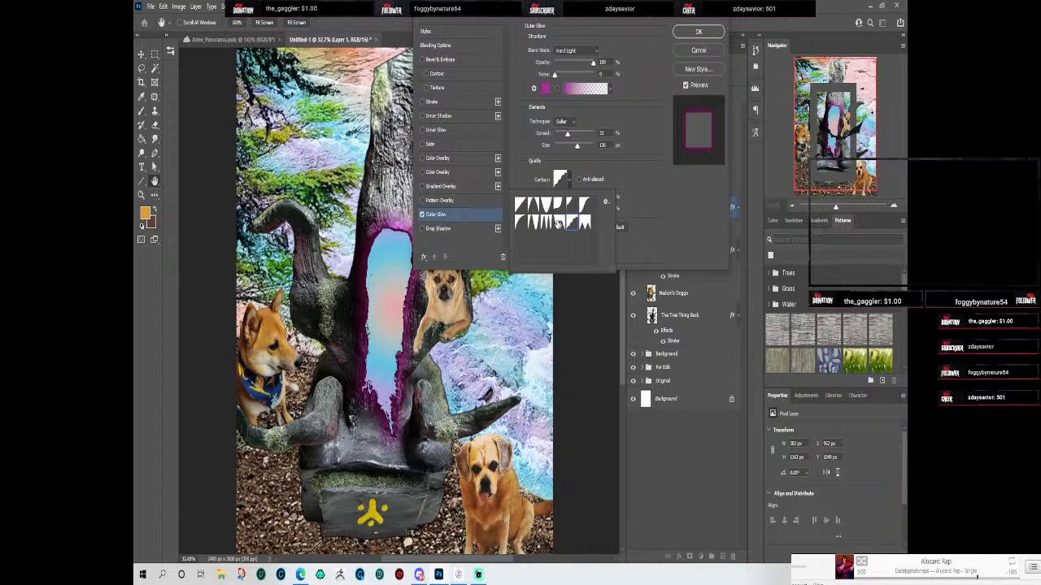
click(657, 170)
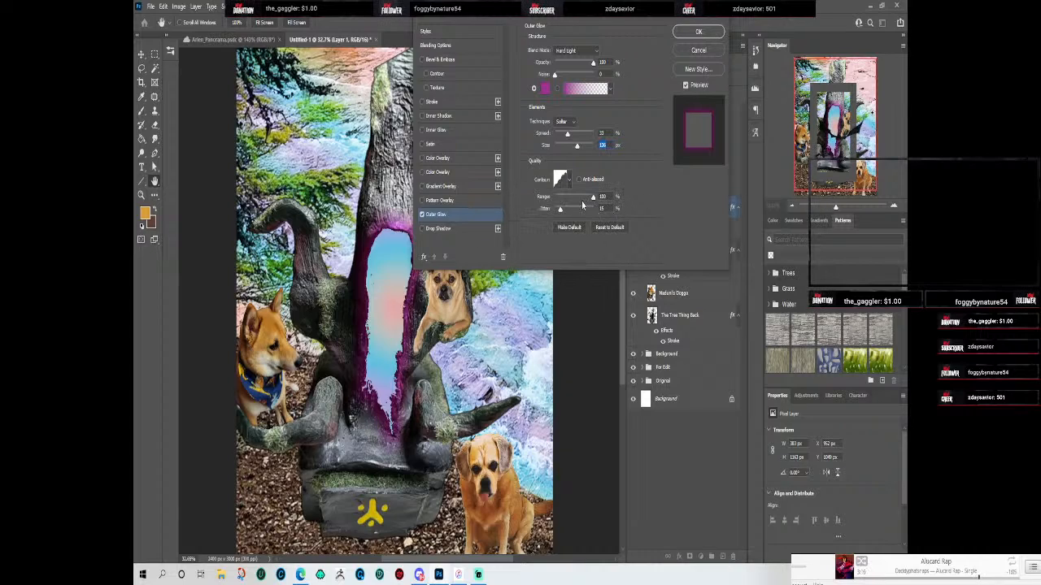
drag(577, 213, 567, 215)
click(712, 36)
Step: Add a Hue/Saturation adjustment above the gradient fill and clip it to the trunk-opening layer
click(660, 186)
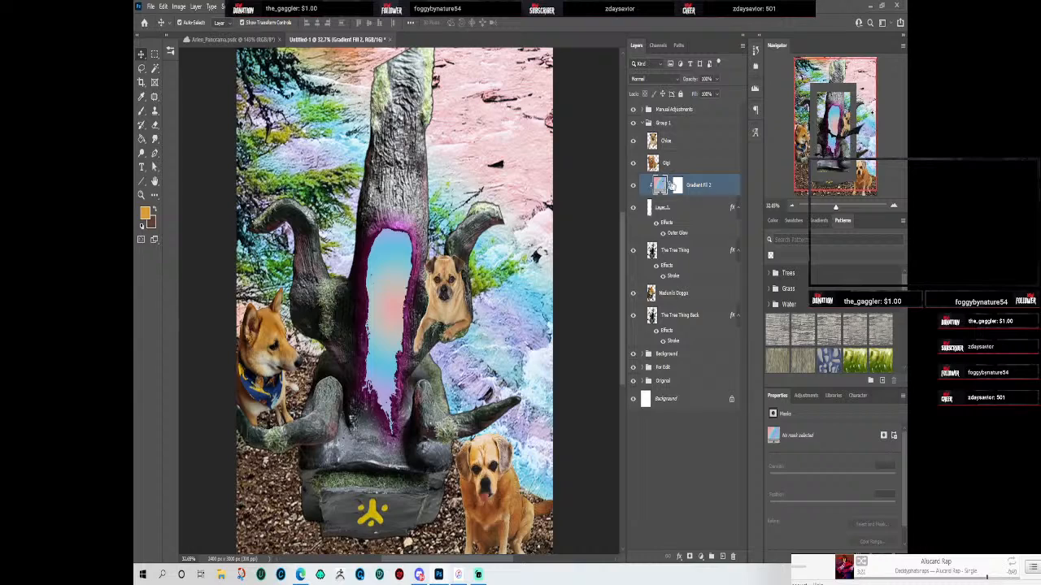
right_click(709, 186)
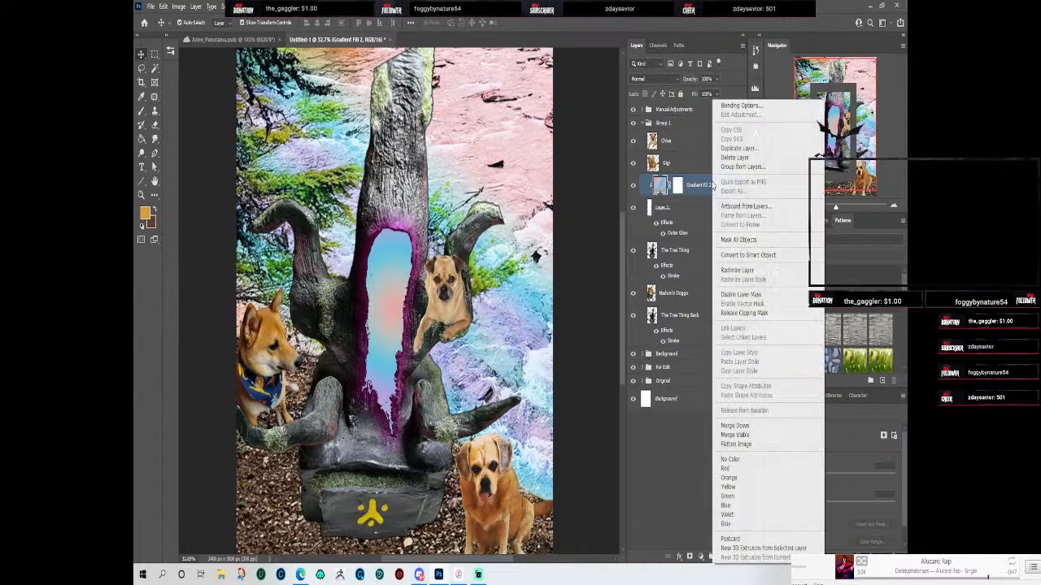
click(693, 182)
click(801, 397)
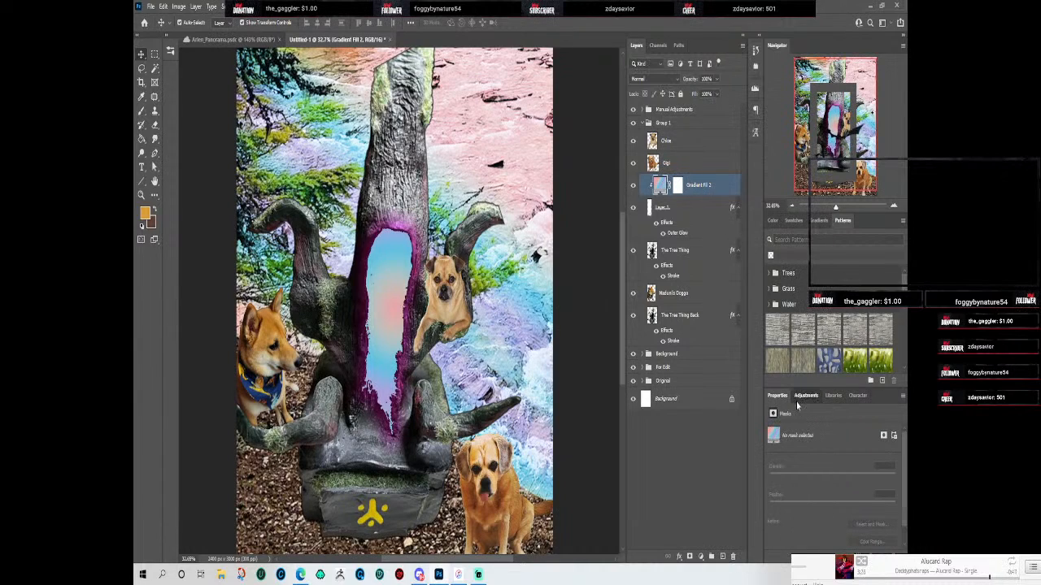
click(781, 436)
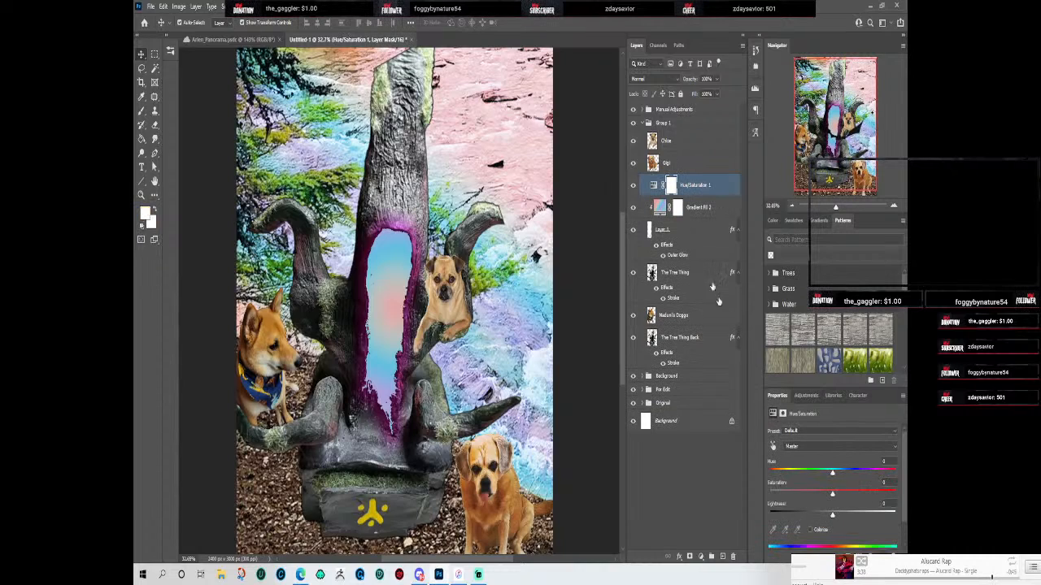
right_click(701, 188)
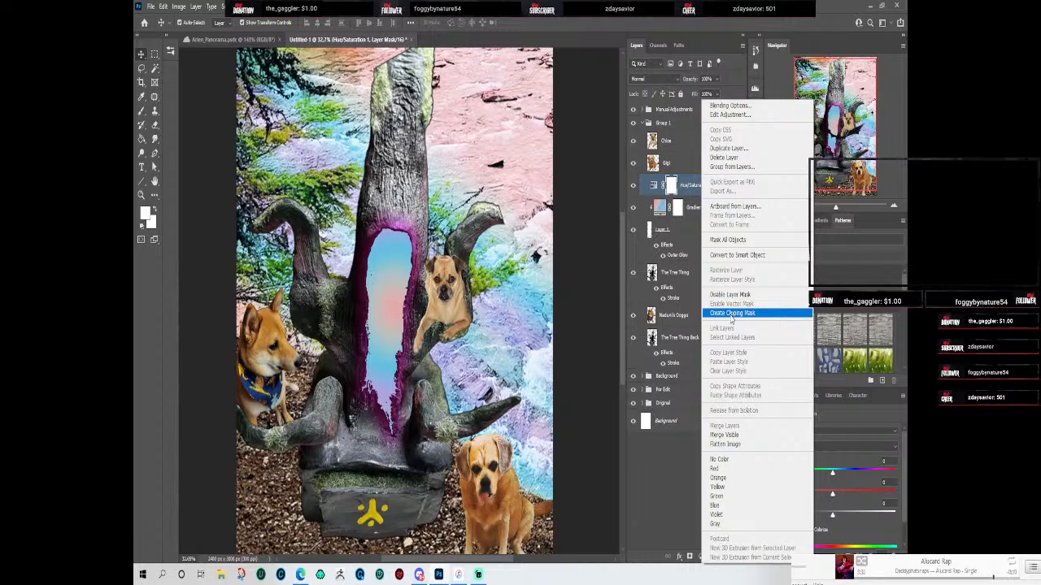
click(732, 317)
Step: Try a Lightness of -26 on the Hue/Saturation adjustment, then undo it and delete the adjustment layer
mouse_move(833, 494)
mouse_down()
mouse_move(803, 490)
mouse_move(893, 492)
mouse_move(829, 486)
mouse_move(833, 498)
mouse_up()
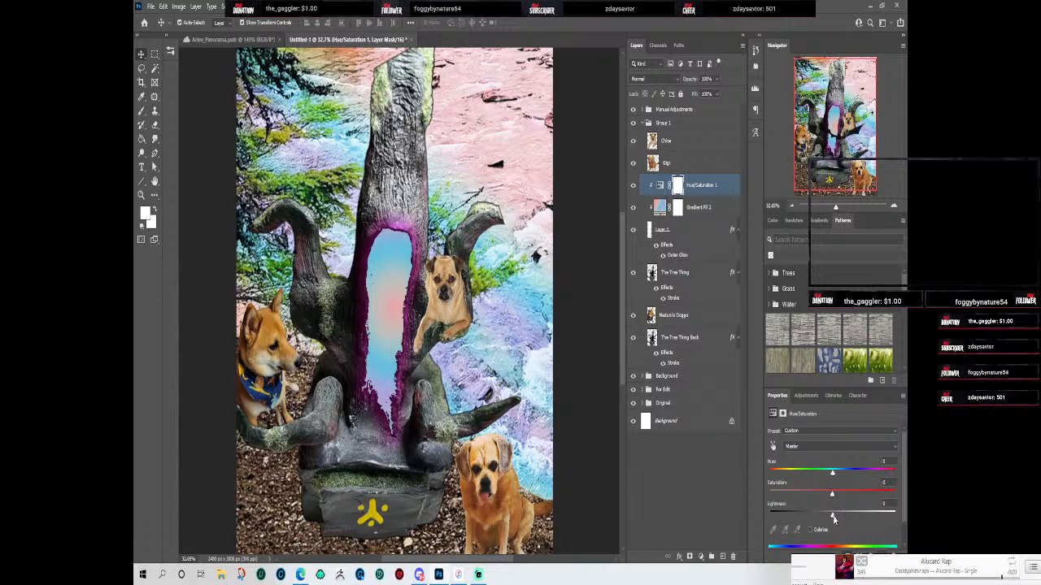
mouse_move(831, 517)
mouse_down()
mouse_move(801, 512)
mouse_move(816, 513)
mouse_up()
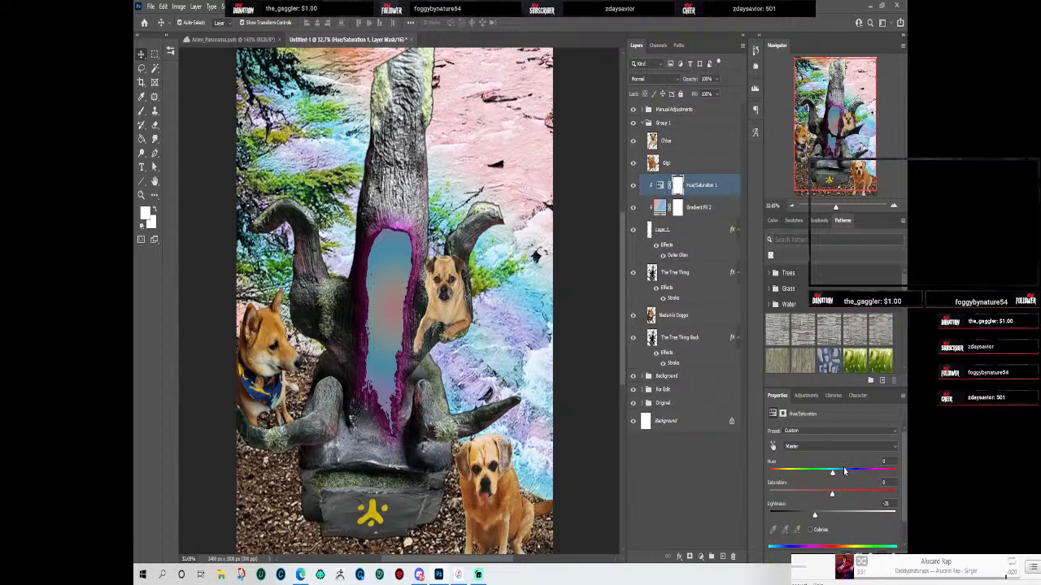
key(ctrl+z)
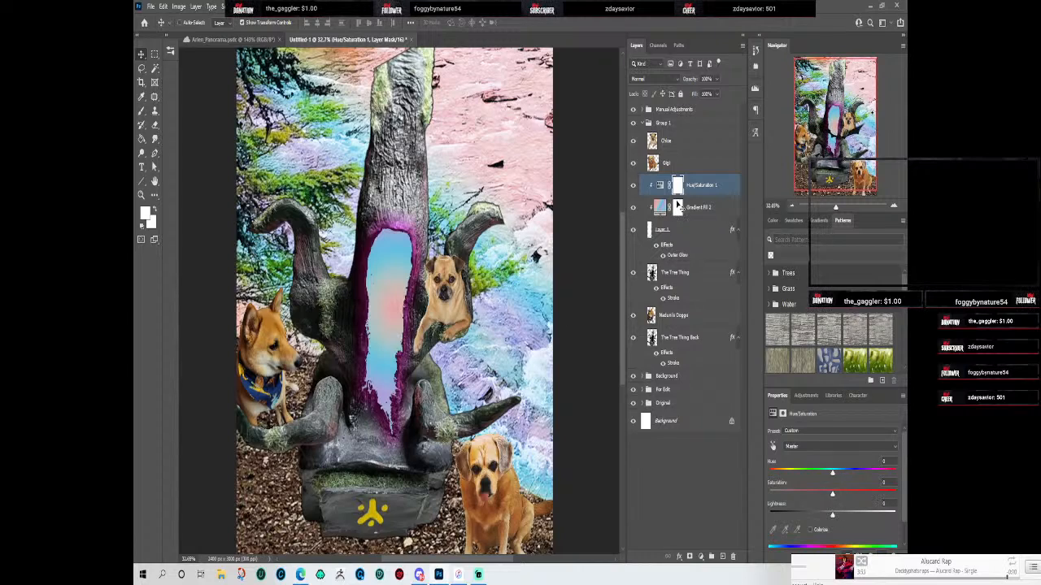
key(Delete)
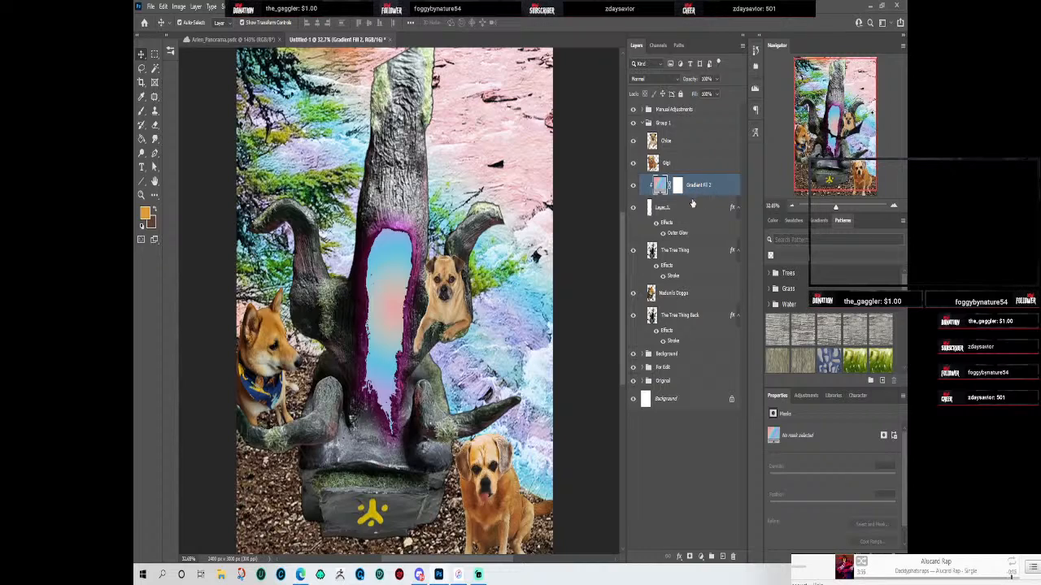
click(691, 209)
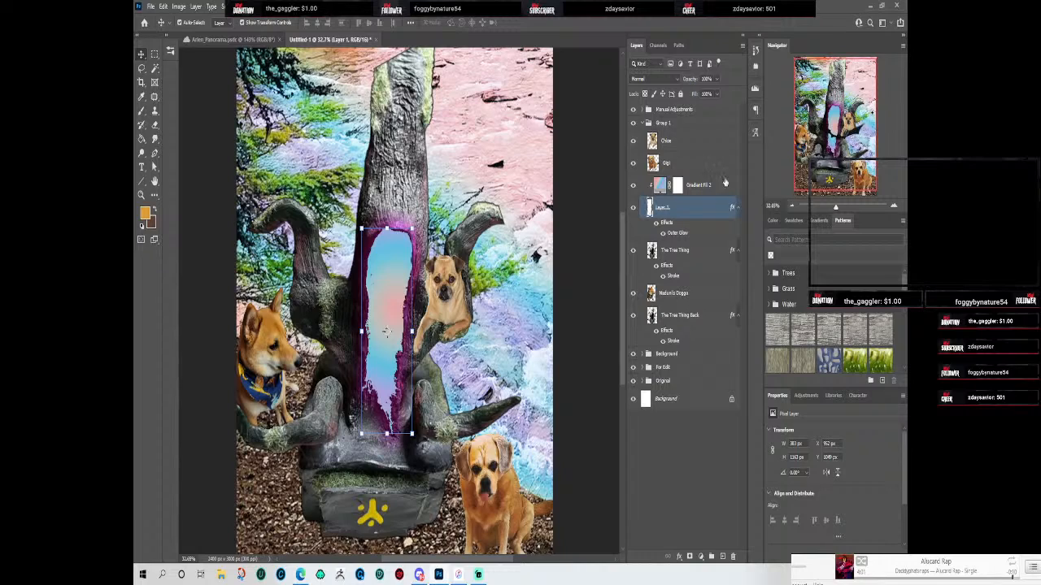
click(719, 185)
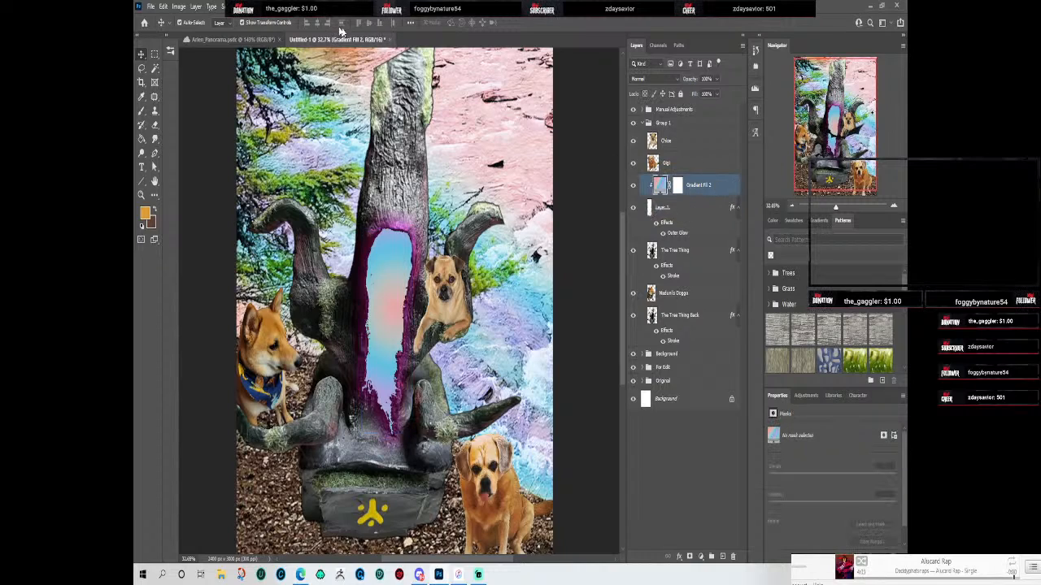
click(268, 6)
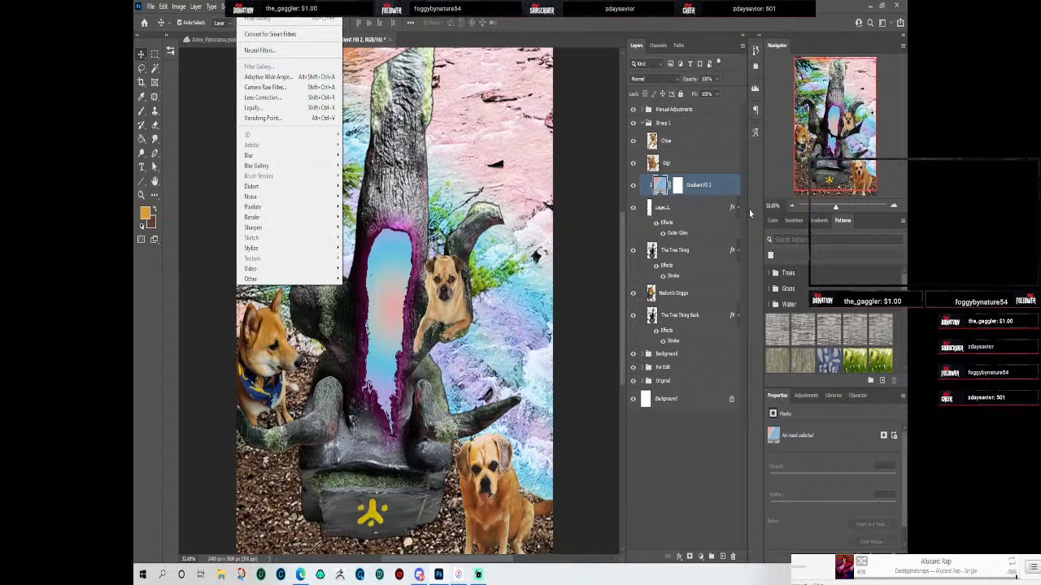
click(689, 210)
click(251, 6)
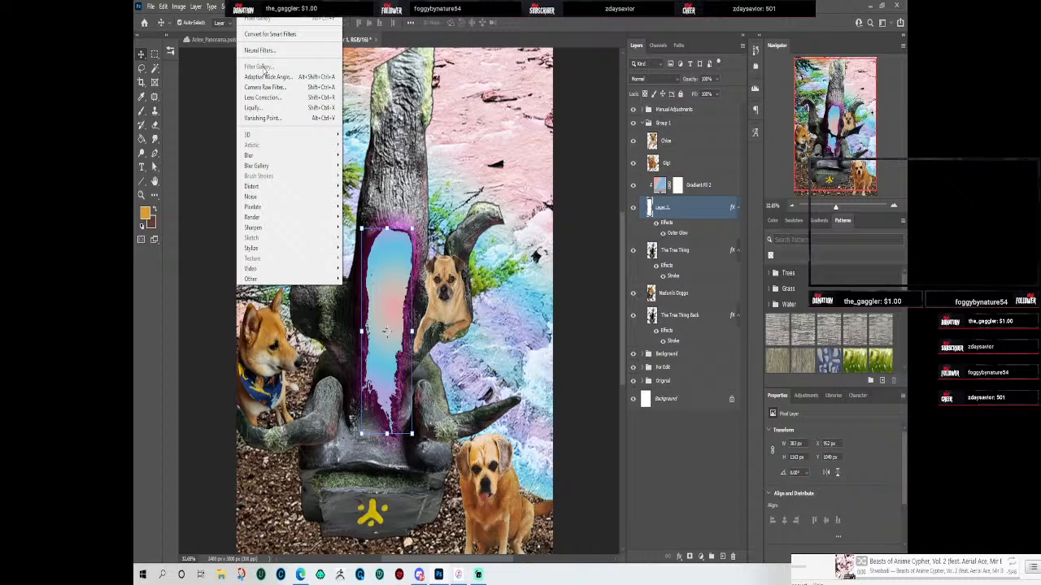
click(700, 215)
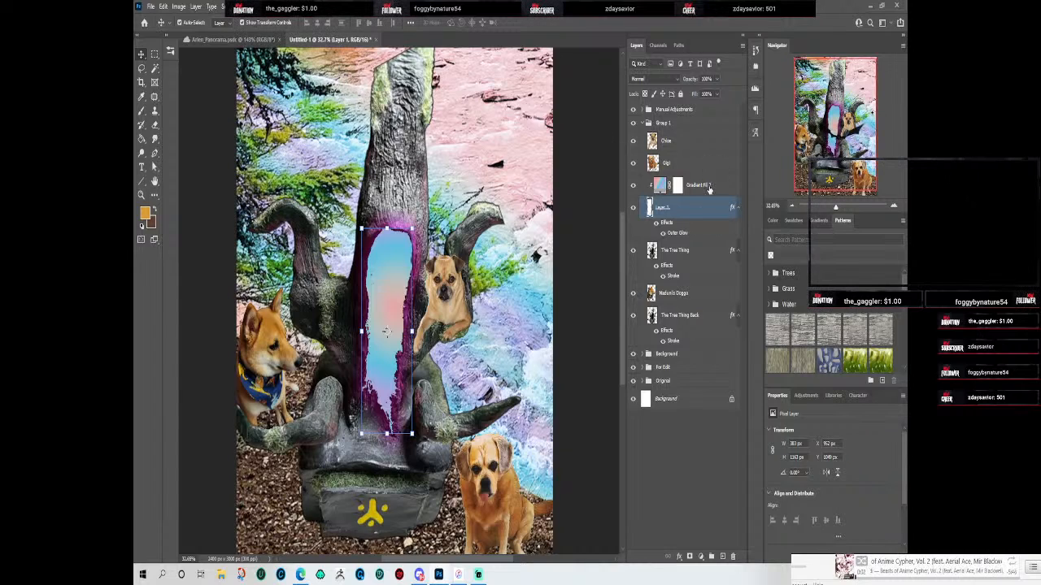
Step: Try releasing the gradient fill's clipping mask, and clip it back onto the trunk-opening layer
click(709, 188)
right_click(709, 188)
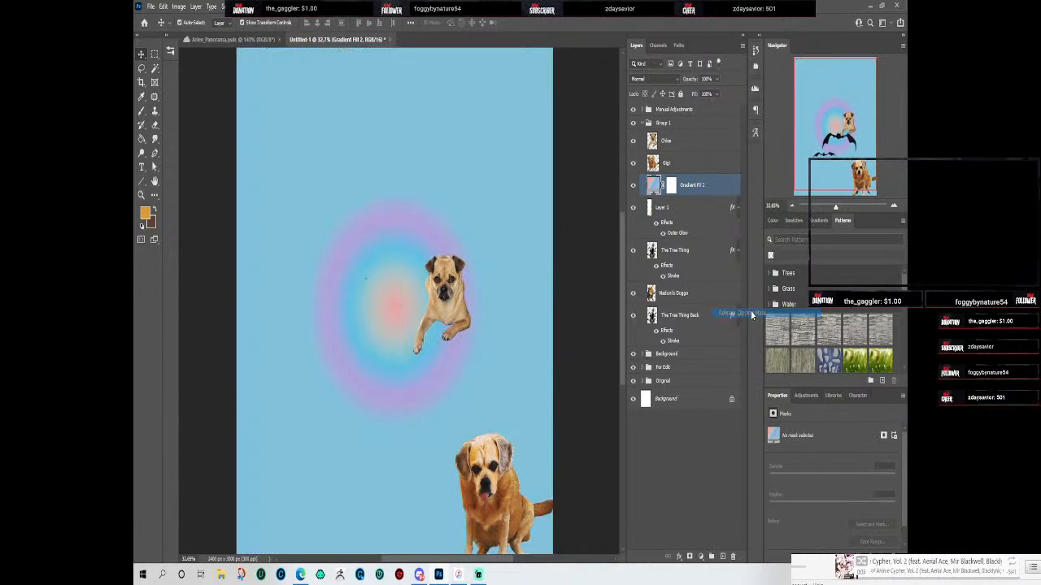
click(751, 314)
right_click(685, 211)
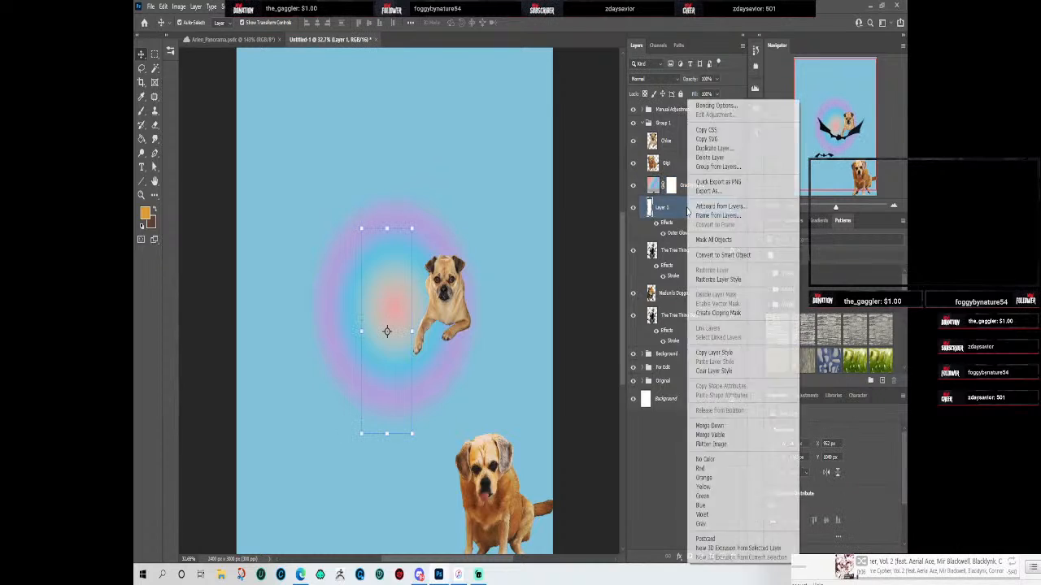
click(674, 212)
click(246, 6)
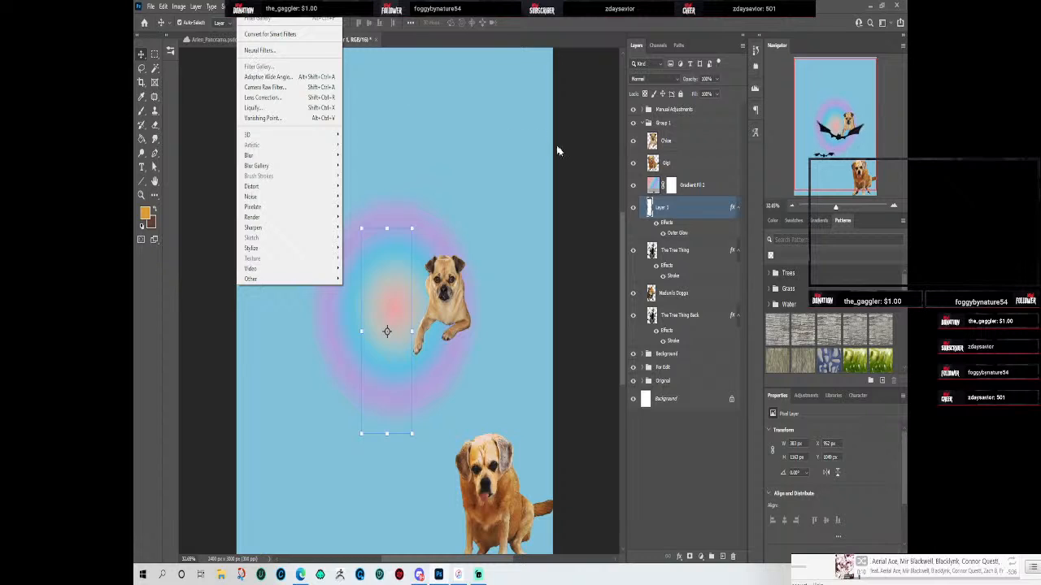
click(703, 191)
right_click(704, 186)
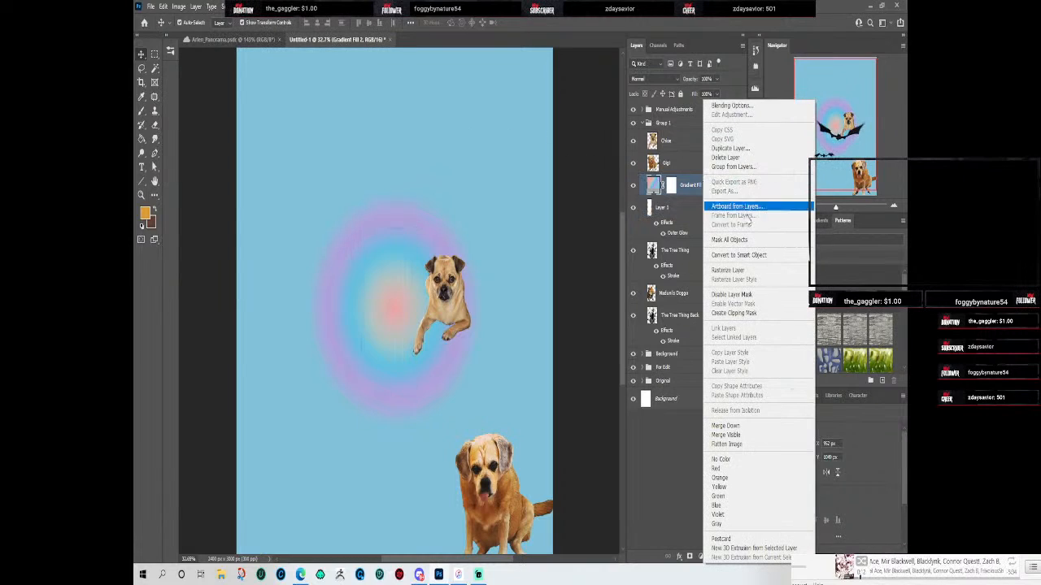
click(734, 312)
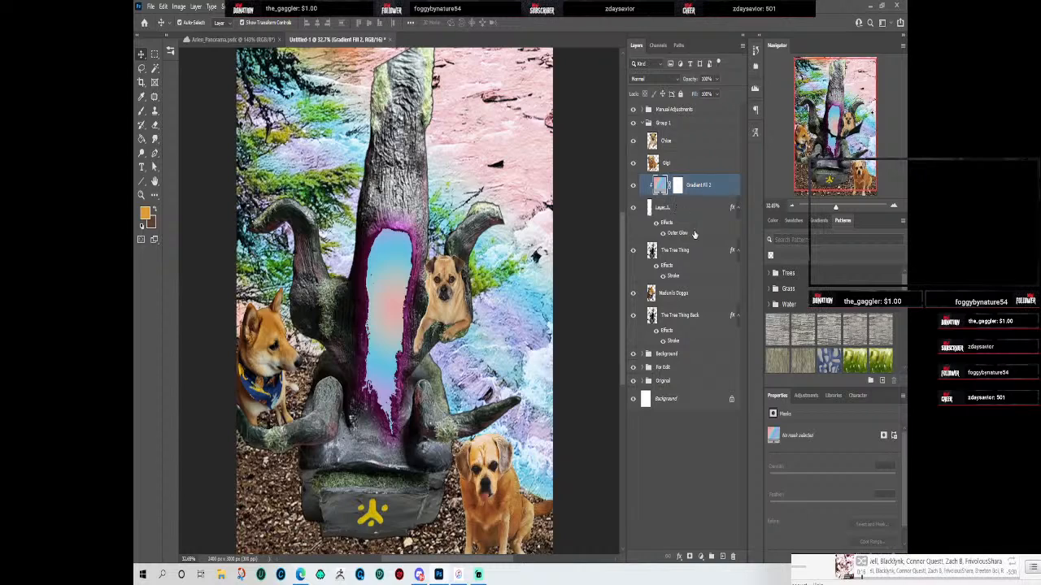
Step: Preview other blend modes, such as Overlay, on the clipped gradient fill and return it to Normal
click(665, 82)
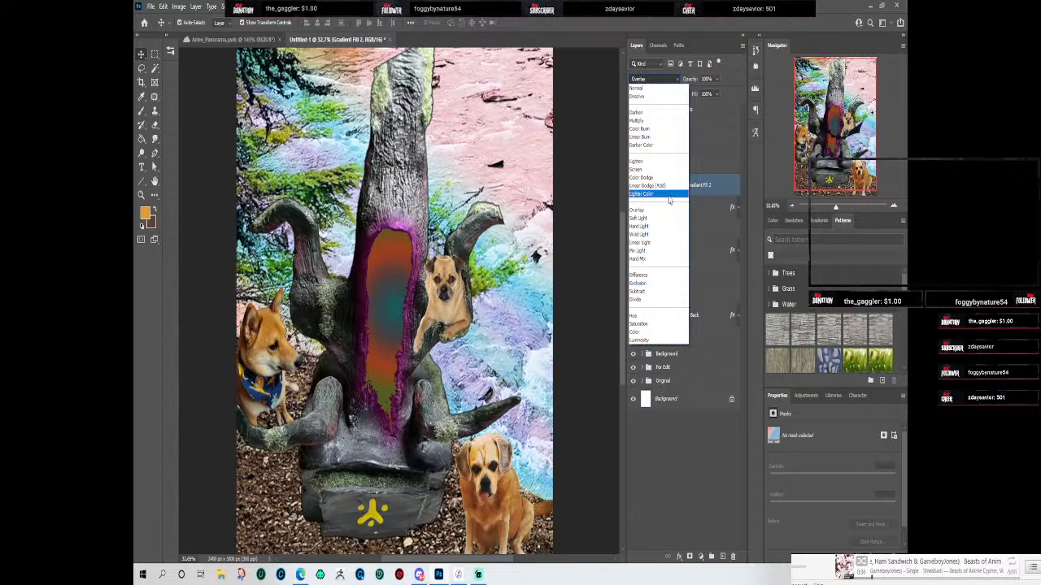
click(651, 91)
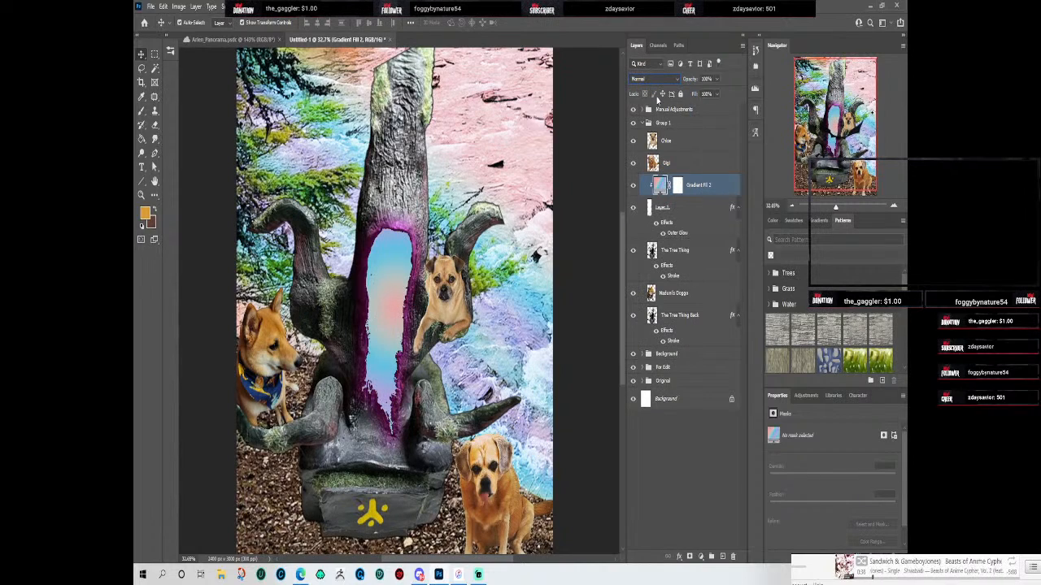
click(676, 186)
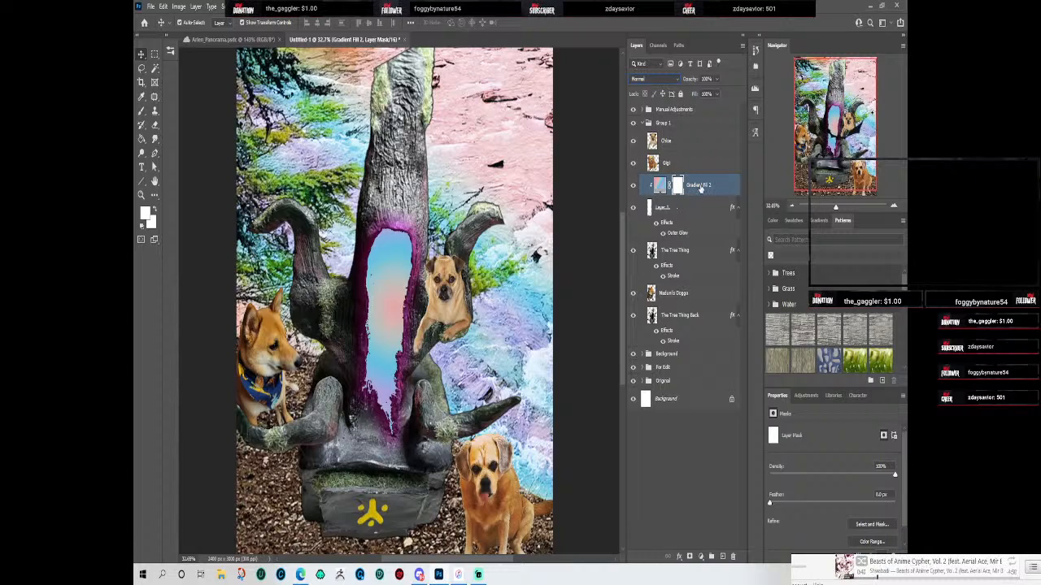
click(701, 189)
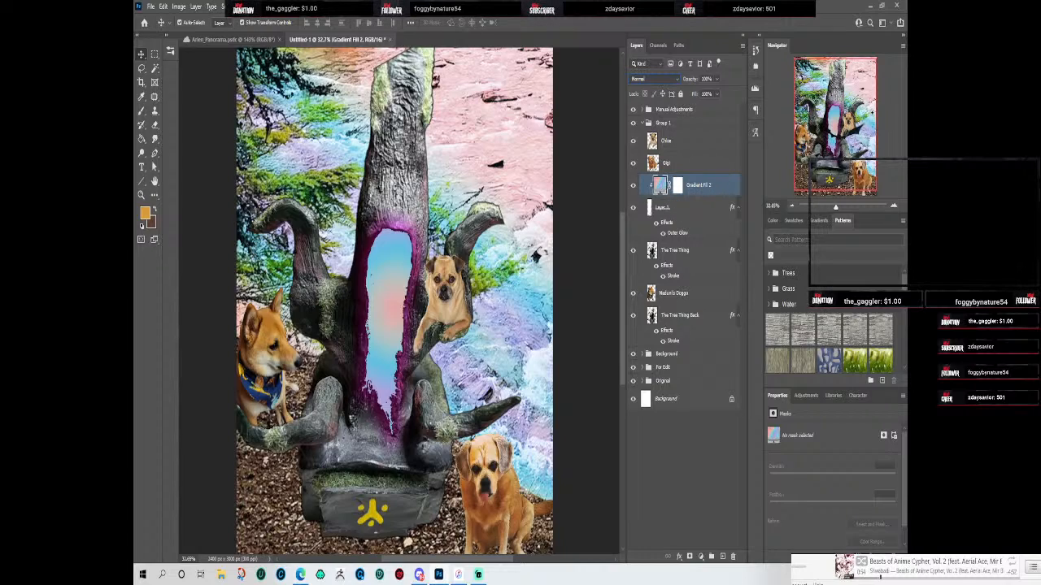
Step: Examine which filters are available for the gradient fill, the trunk-opening layer and the dog layer at the top of Group 1
click(245, 5)
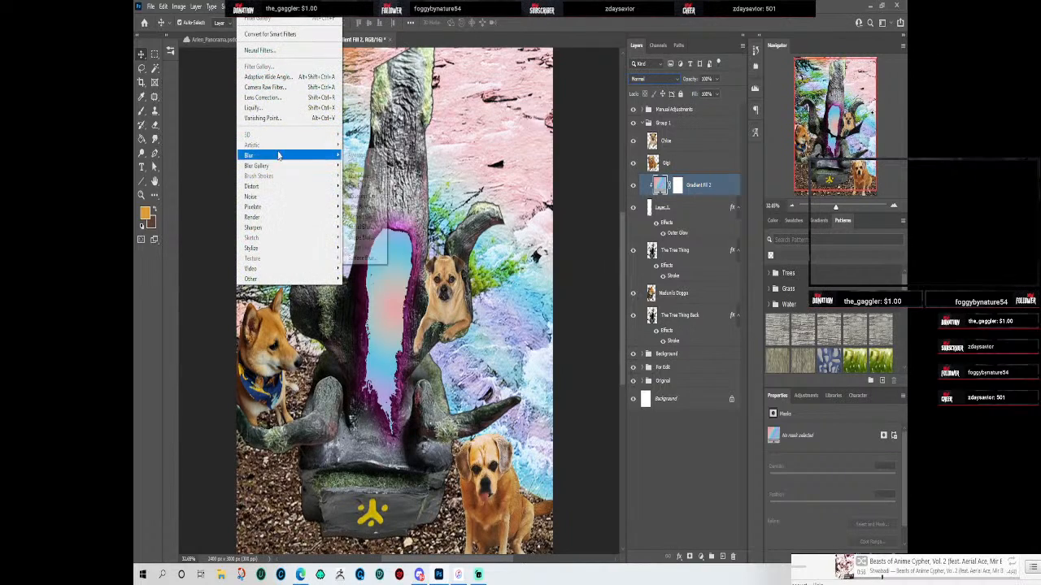
click(685, 210)
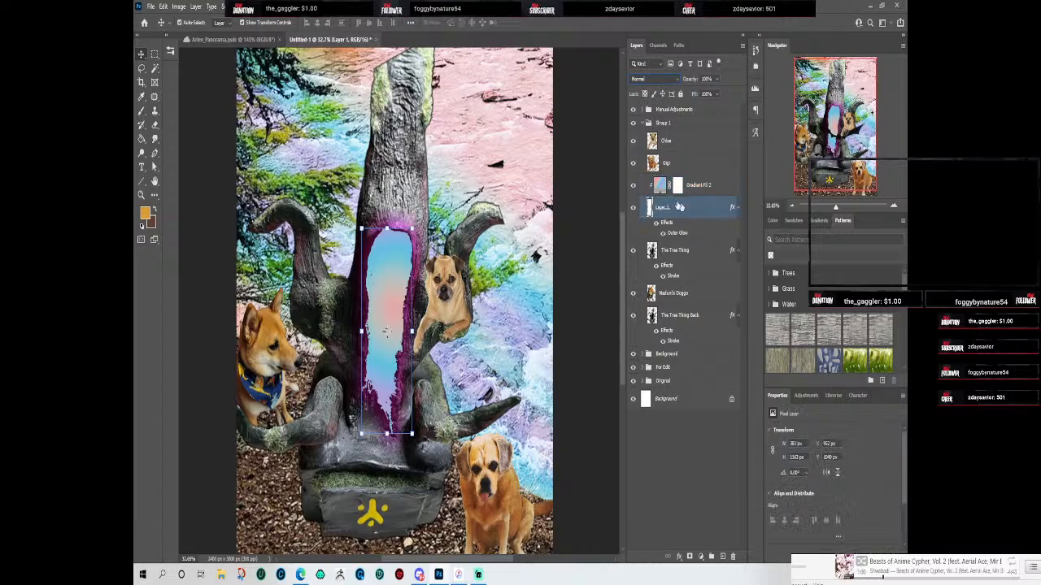
click(246, 7)
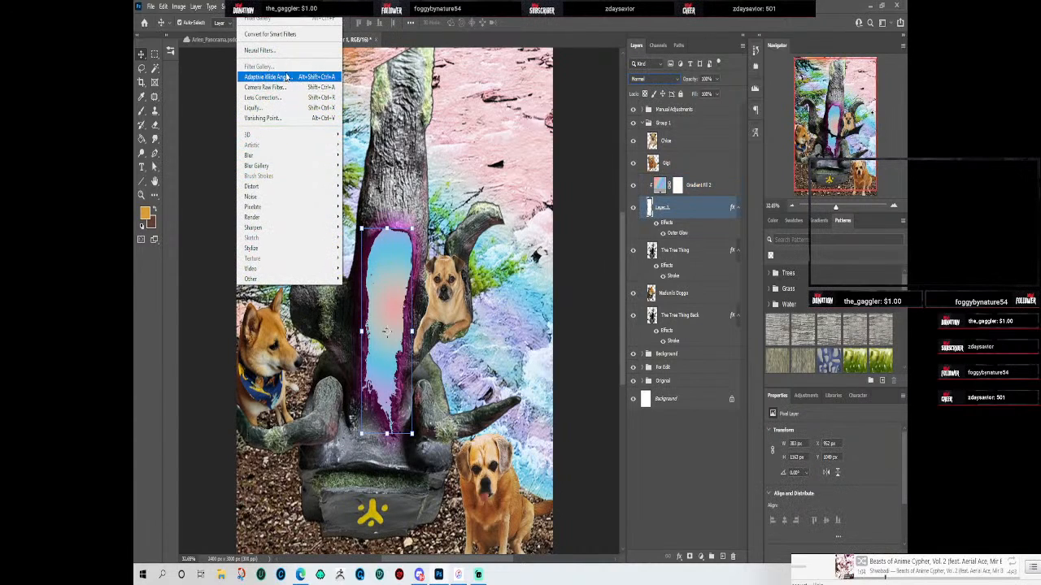
mouse_move(268, 207)
click(701, 225)
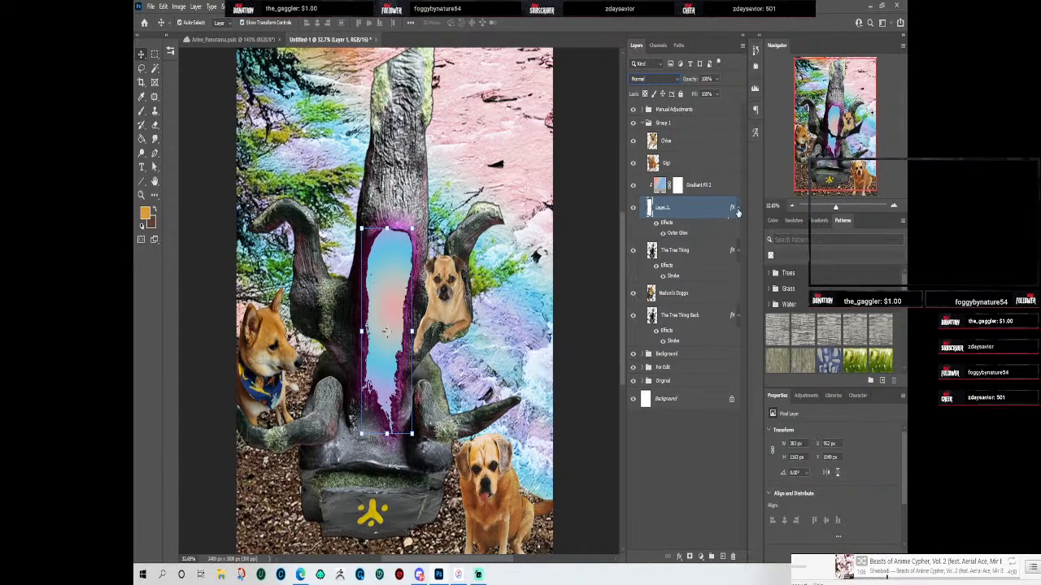
click(693, 141)
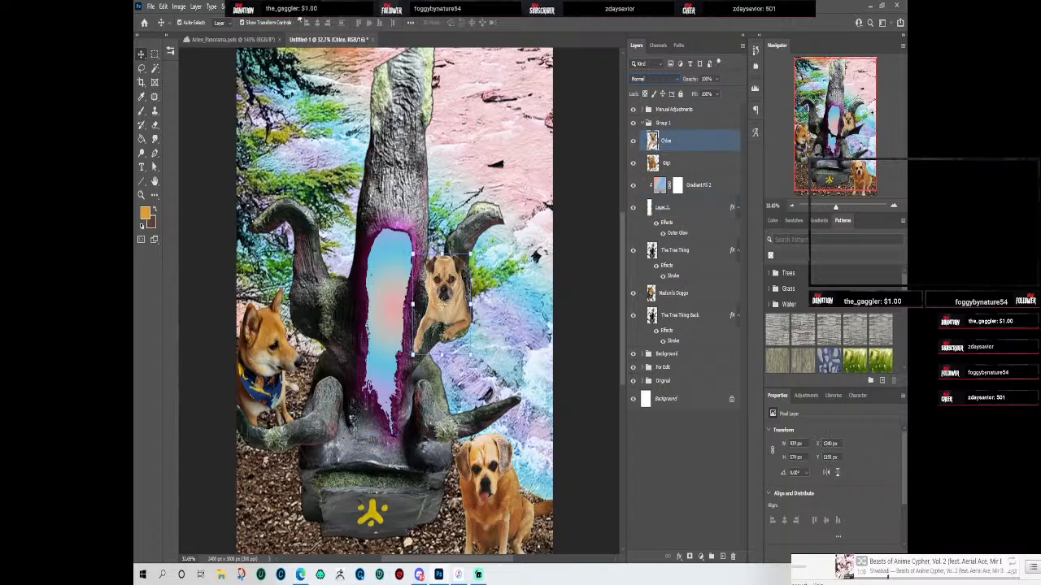
click(242, 7)
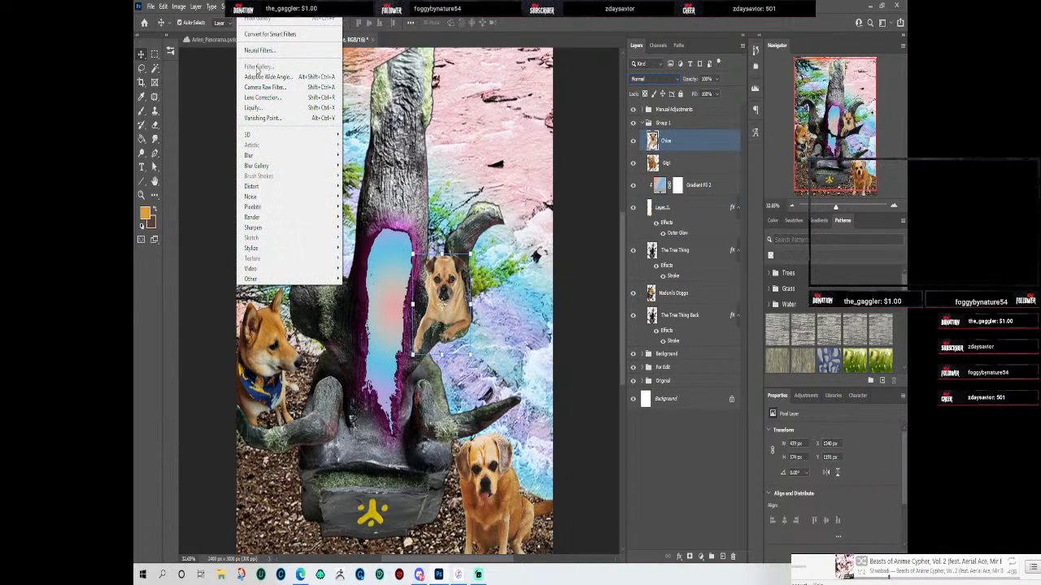
click(298, 52)
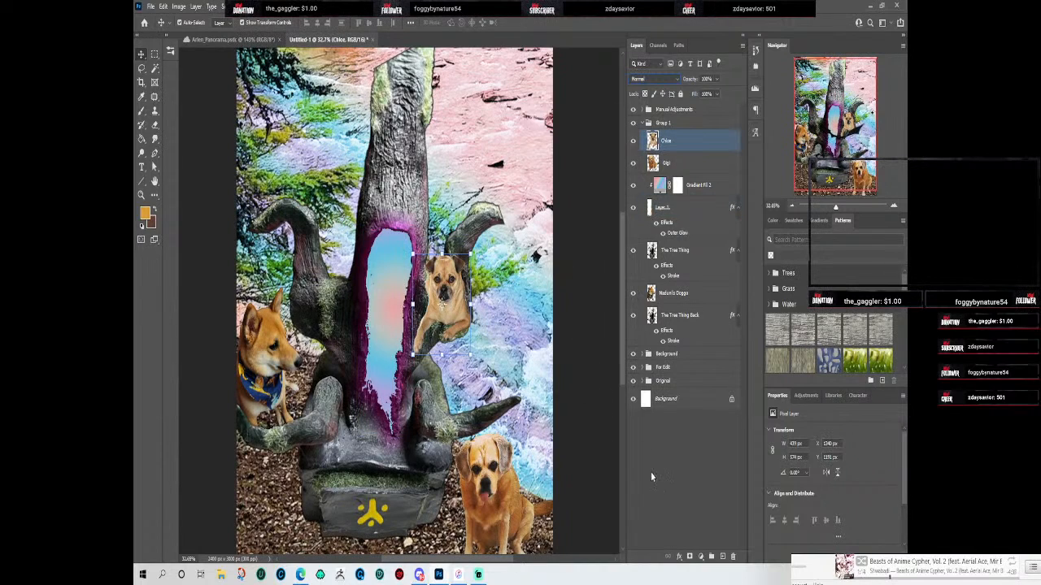
click(599, 387)
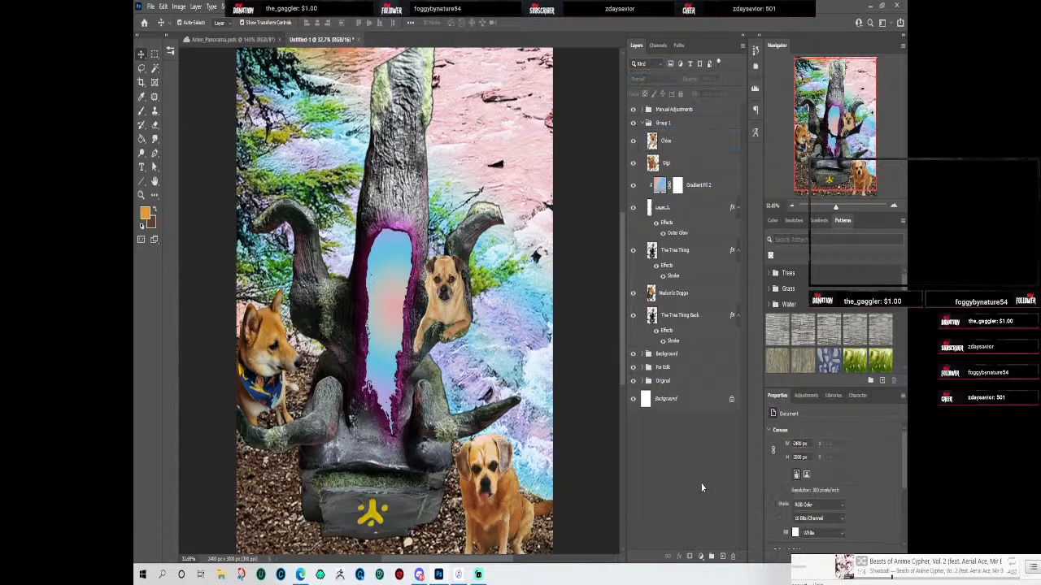
Step: Expand the Background and For Edit groups and make the Setting layer visible
click(648, 354)
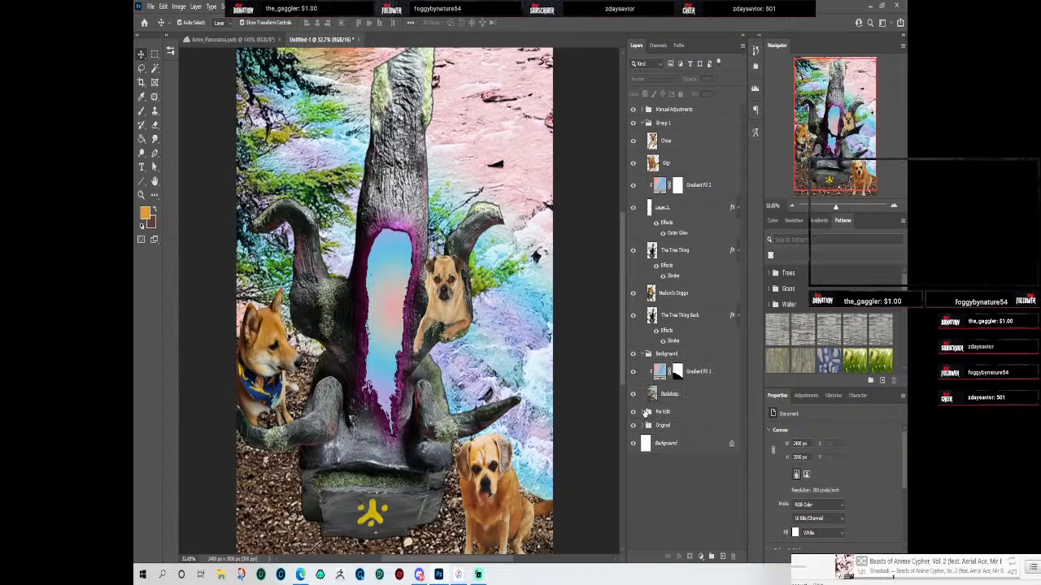
click(646, 413)
click(646, 415)
scroll(650, 407, down, 1)
click(678, 413)
right_click(679, 414)
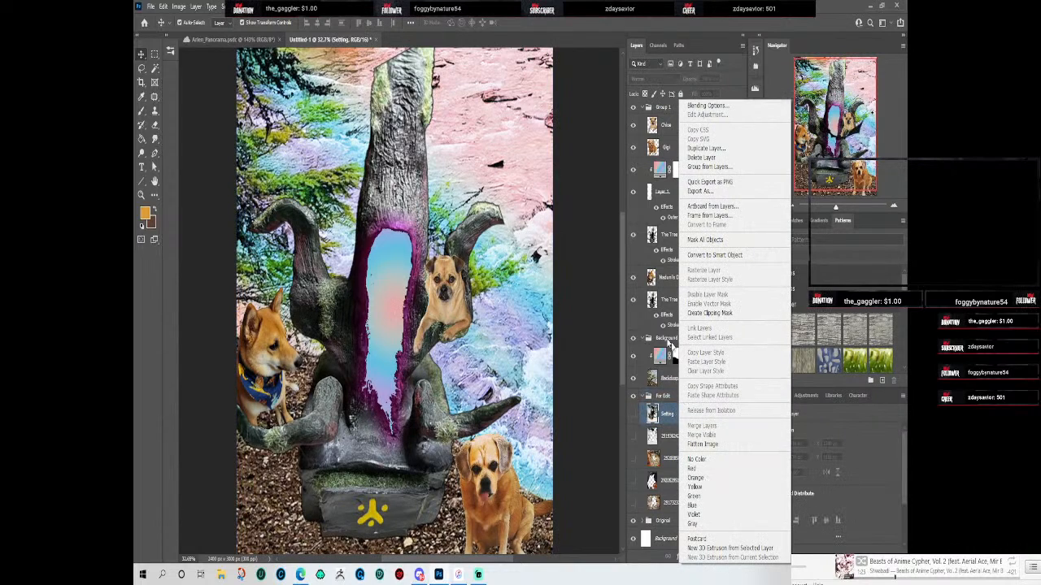
click(253, 6)
click(253, 6)
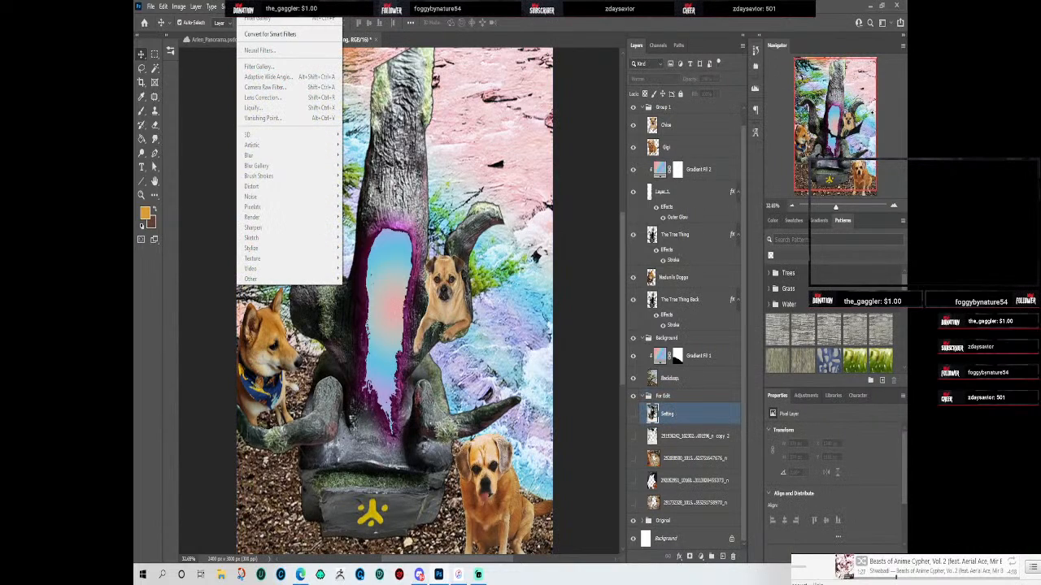
click(679, 414)
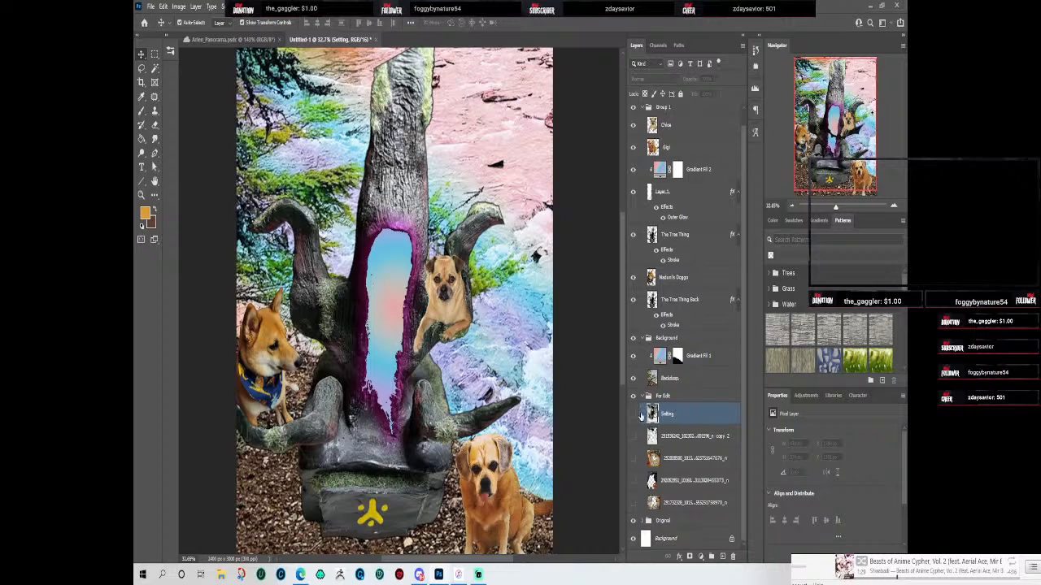
Step: Examine the filters available for the Setting layer and collapse the For Edit group
click(253, 6)
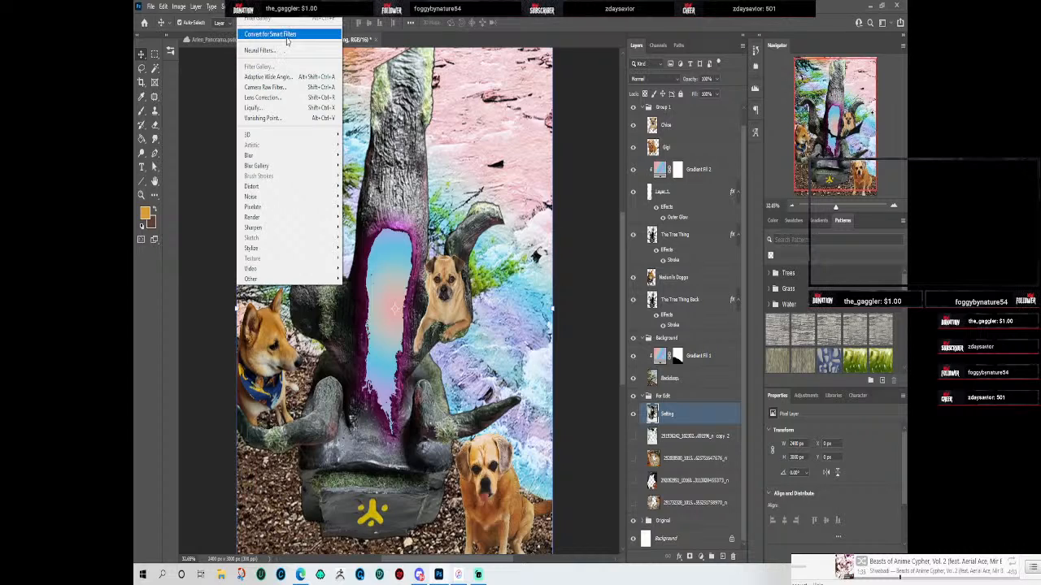
mouse_move(307, 161)
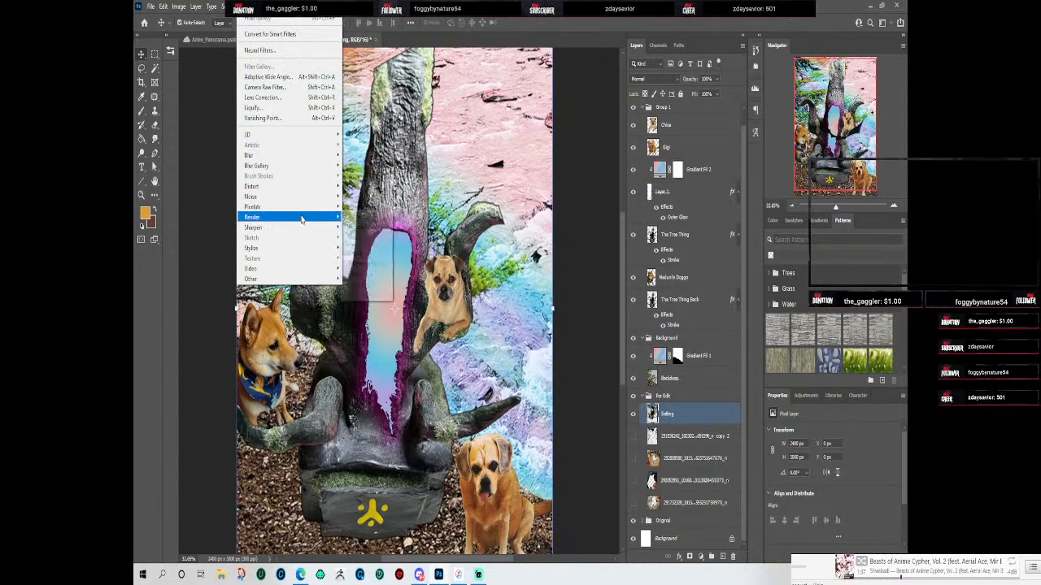
mouse_move(301, 231)
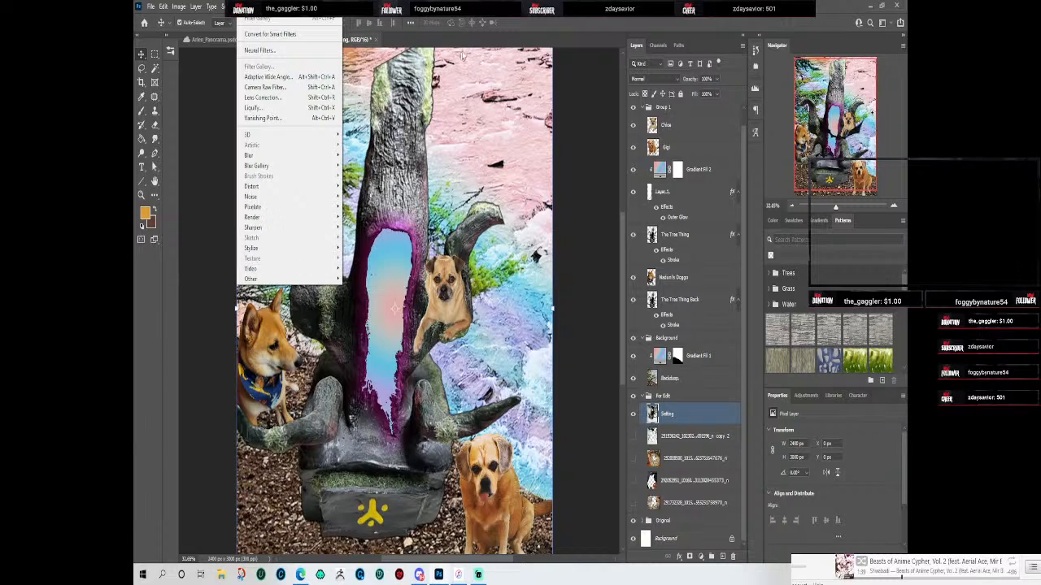
click(606, 18)
click(648, 396)
click(643, 396)
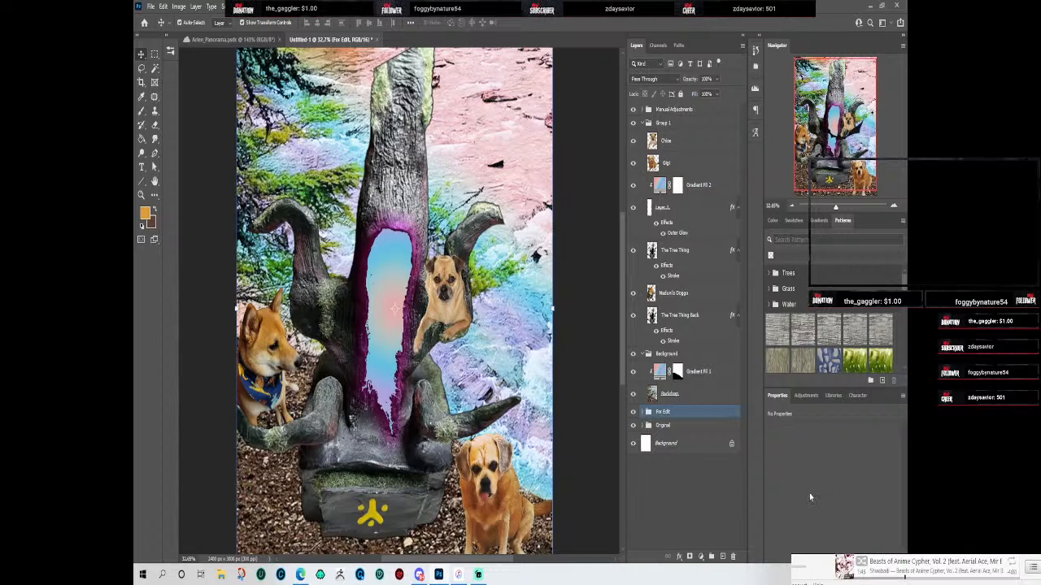
Step: Add a dark blue pattern fill clipped to the trunk-opening layer, below the gradient fill
key(ctrl+t)
click(685, 250)
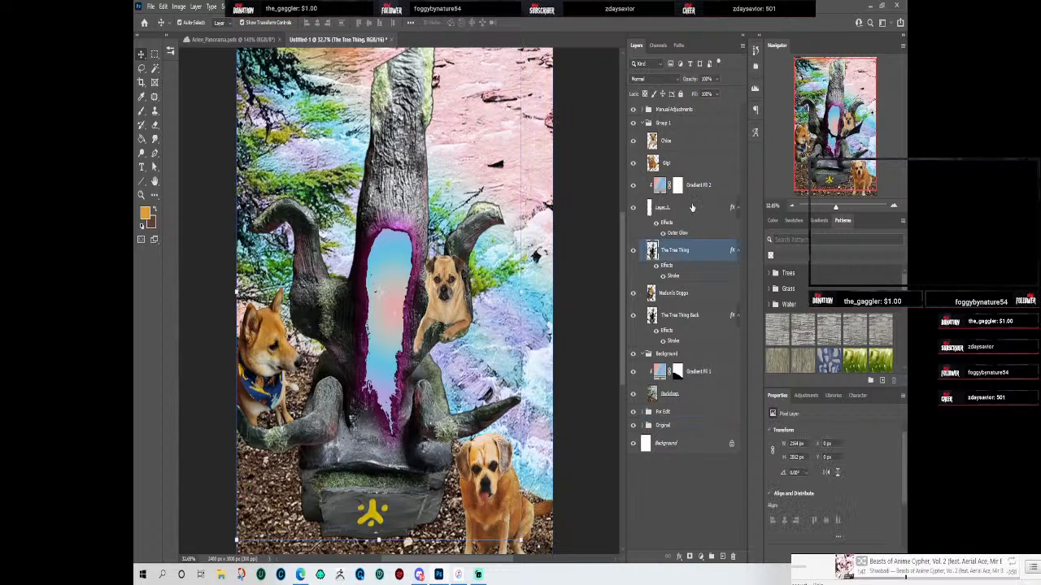
click(691, 208)
click(841, 398)
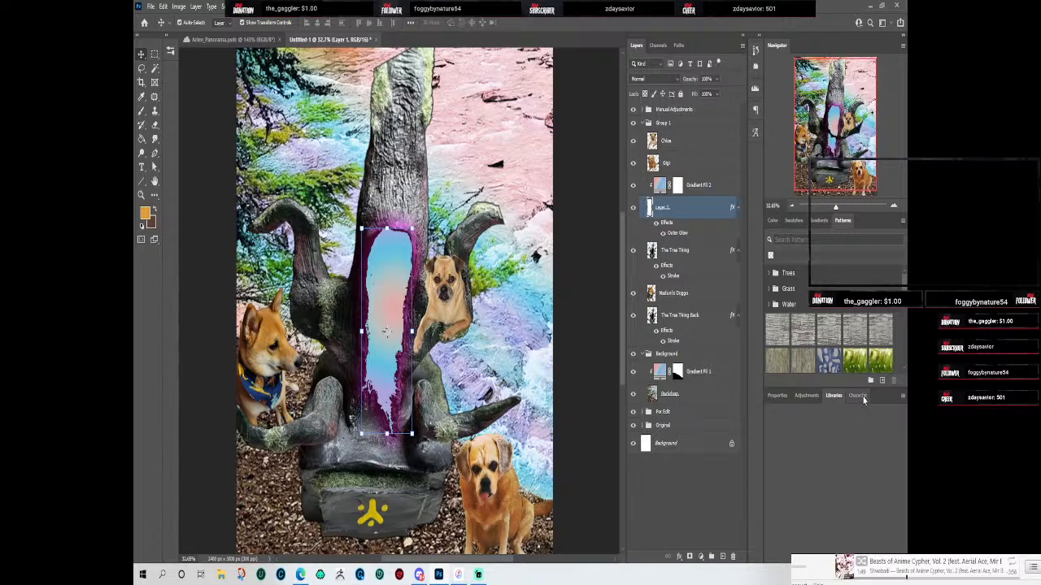
click(856, 397)
scroll(843, 402, down, 2)
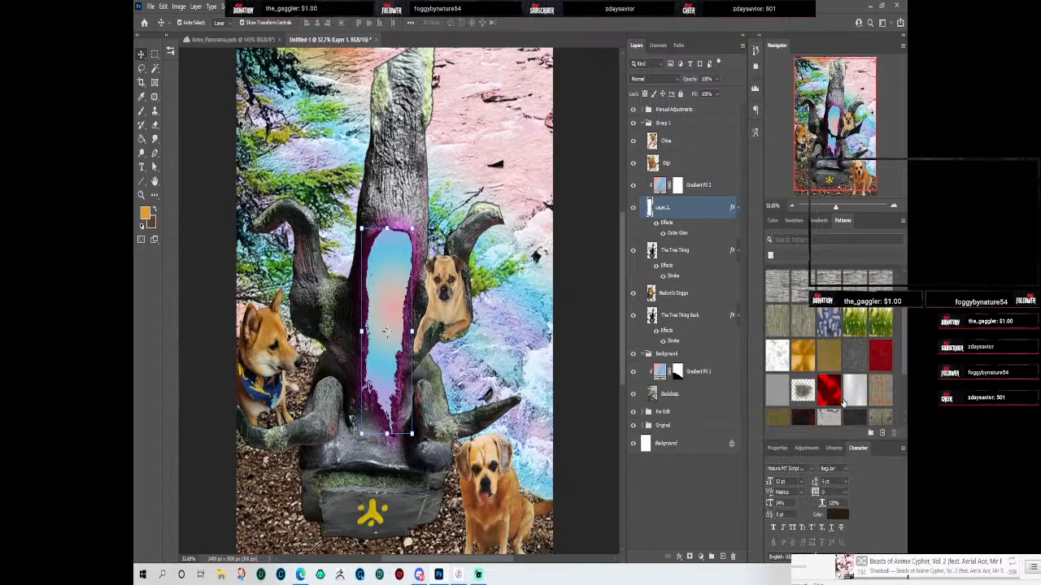
scroll(843, 402, down, 2)
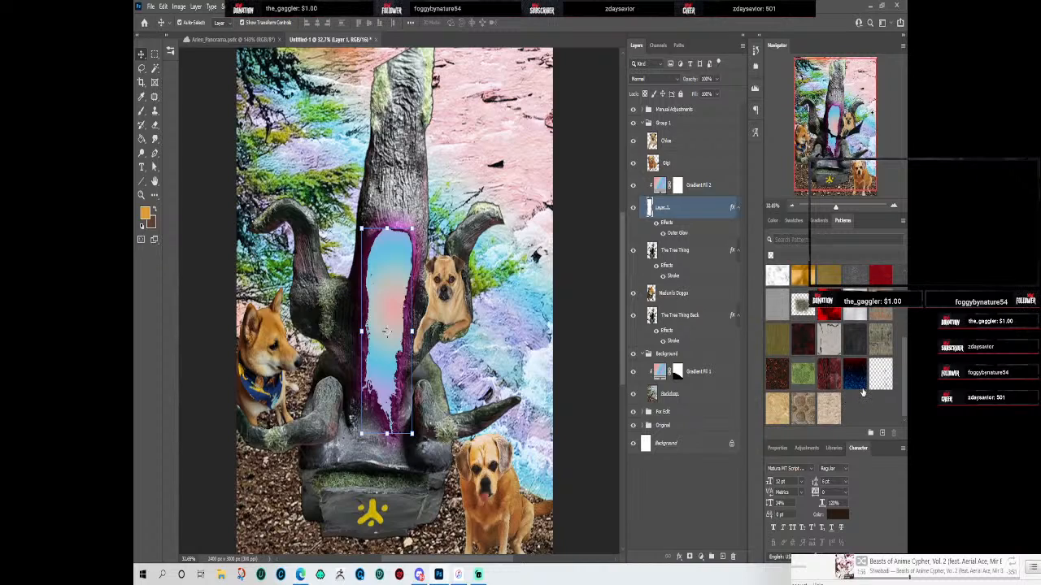
click(859, 380)
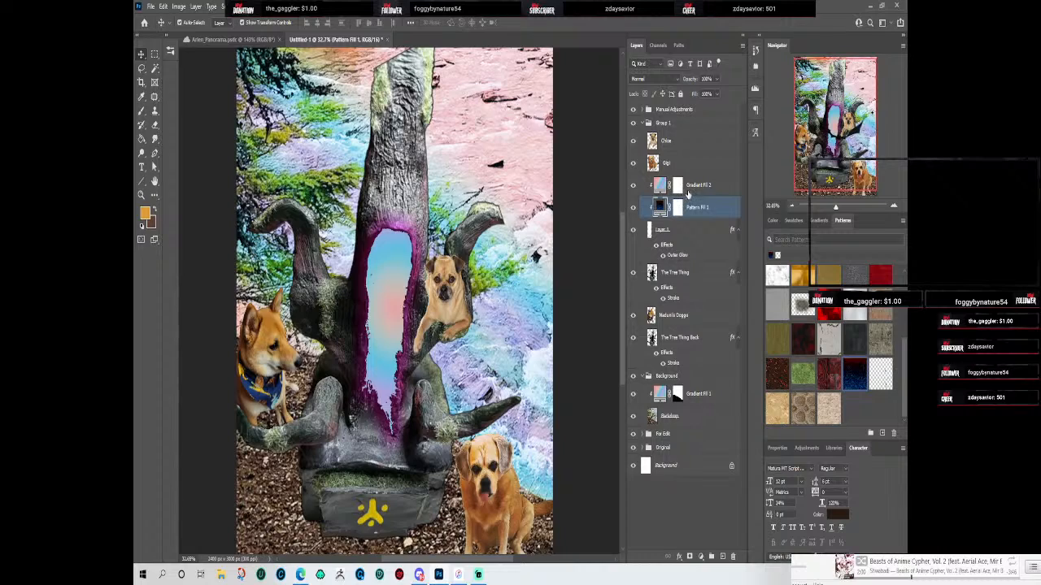
Step: Change the trunk-opening pattern fill to the dark red-and-black pattern and hide the gradient fill above it
click(827, 377)
click(805, 345)
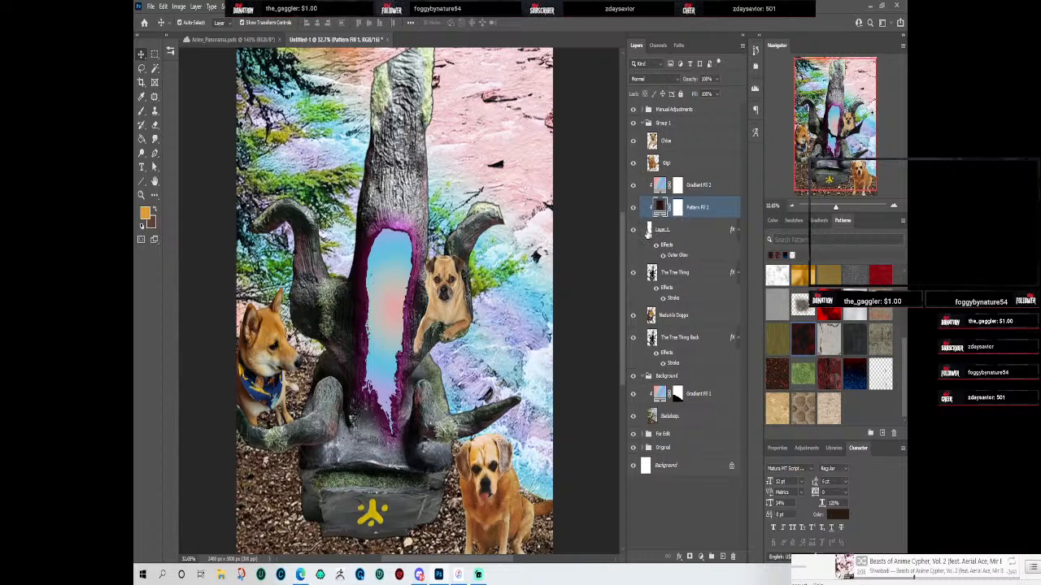
mouse_move(660, 208)
mouse_down()
mouse_move(657, 229)
mouse_move(661, 217)
mouse_up()
click(631, 186)
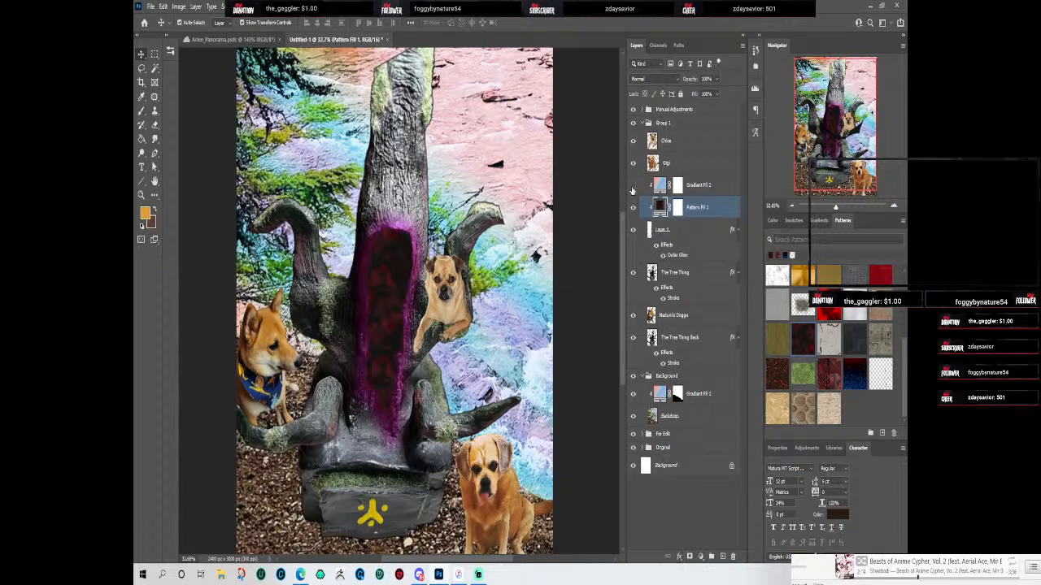
Step: Try the dark blue and brown stone patterns in the trunk opening, and switch the fill to the rusty tan pattern
click(859, 372)
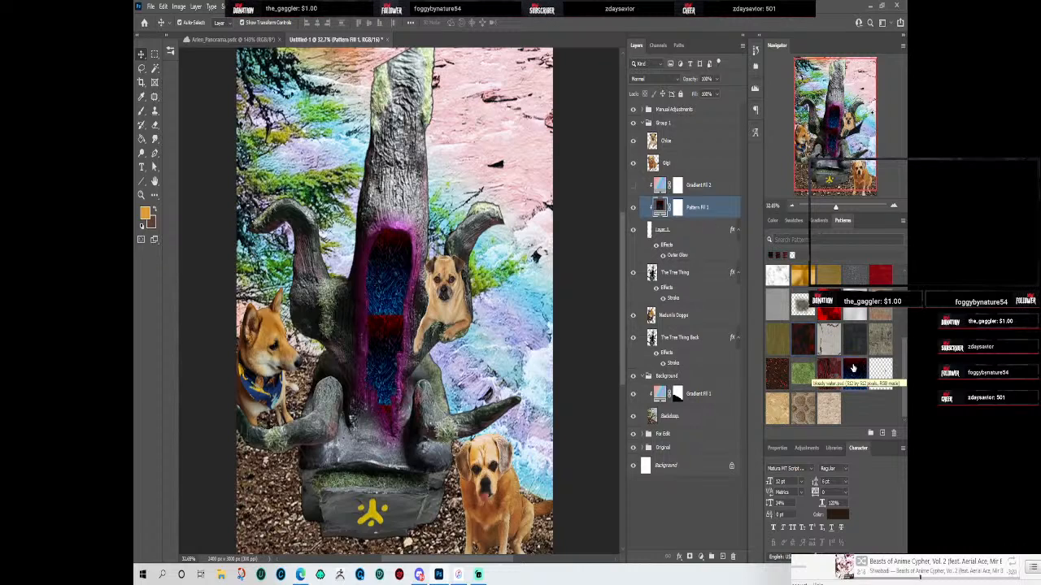
scroll(873, 354, up, 1)
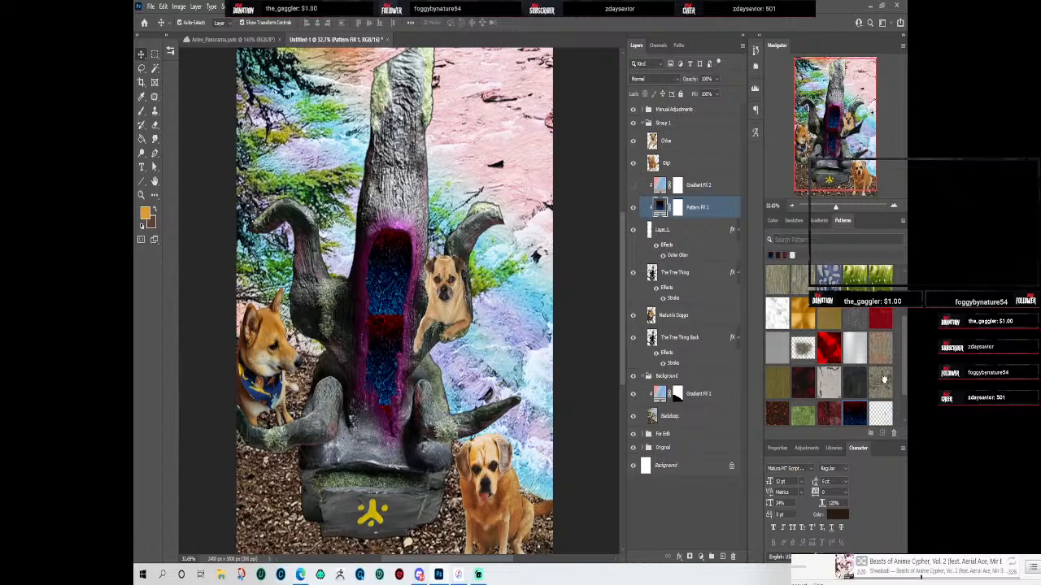
click(885, 381)
click(882, 349)
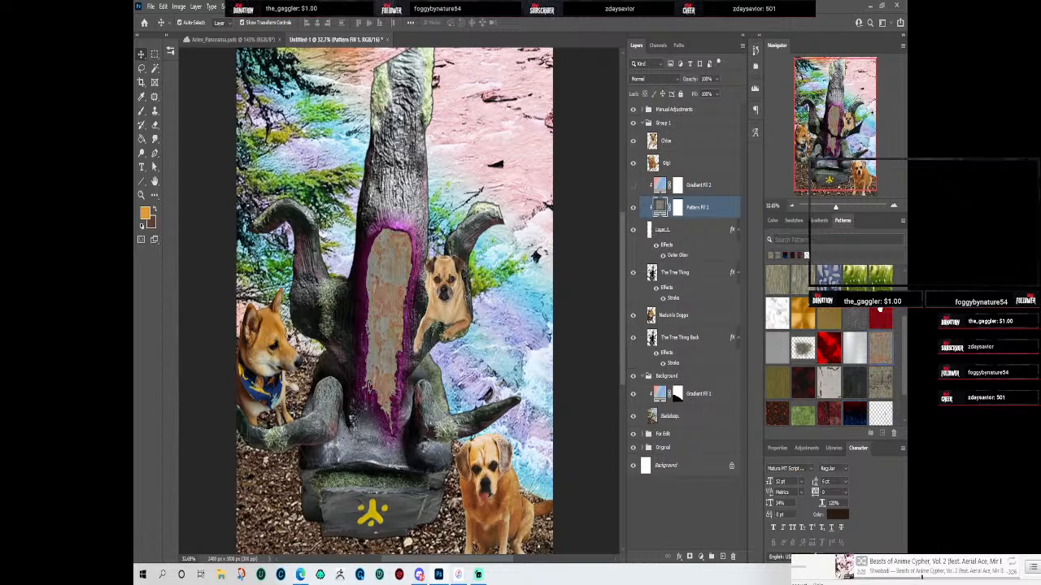
Step: Try the solid red, green grass, blue, gold, white spotted and plain grey patterns in the trunk opening
click(880, 316)
scroll(879, 313, up, 1)
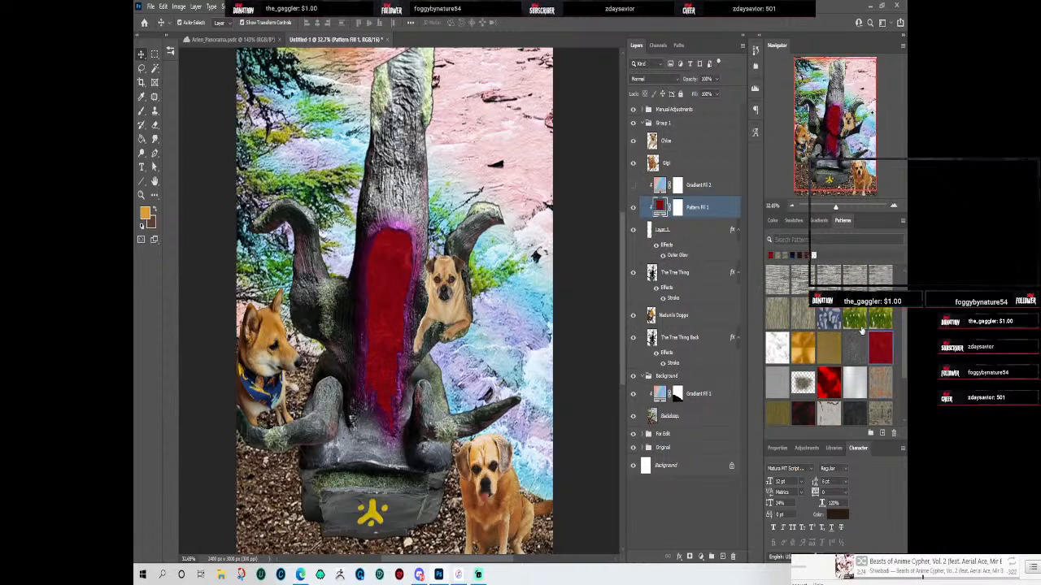
click(866, 329)
scroll(878, 320, up, 1)
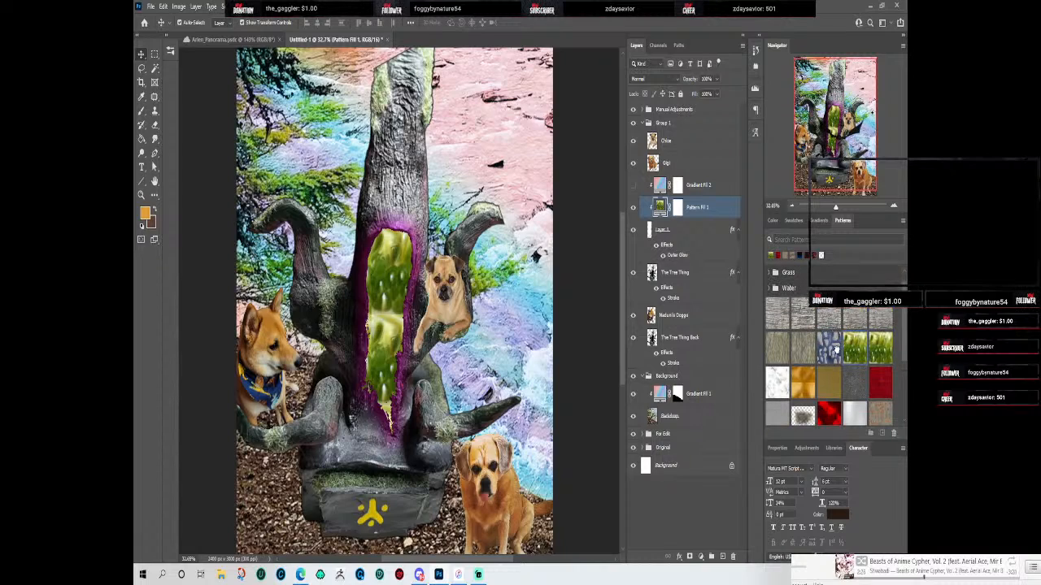
click(838, 353)
scroll(826, 359, down, 1)
click(804, 351)
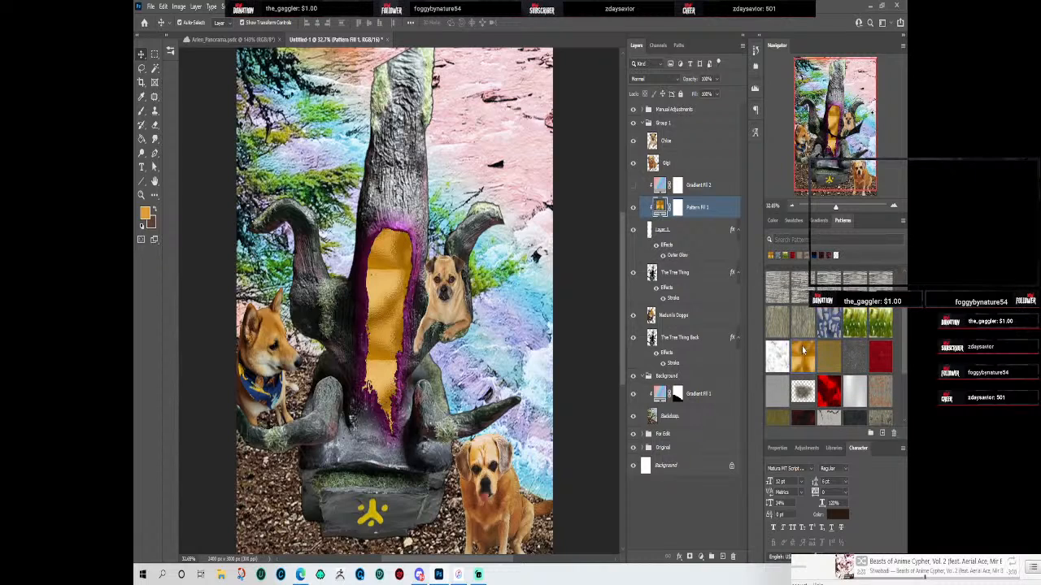
scroll(805, 355, down, 2)
click(805, 319)
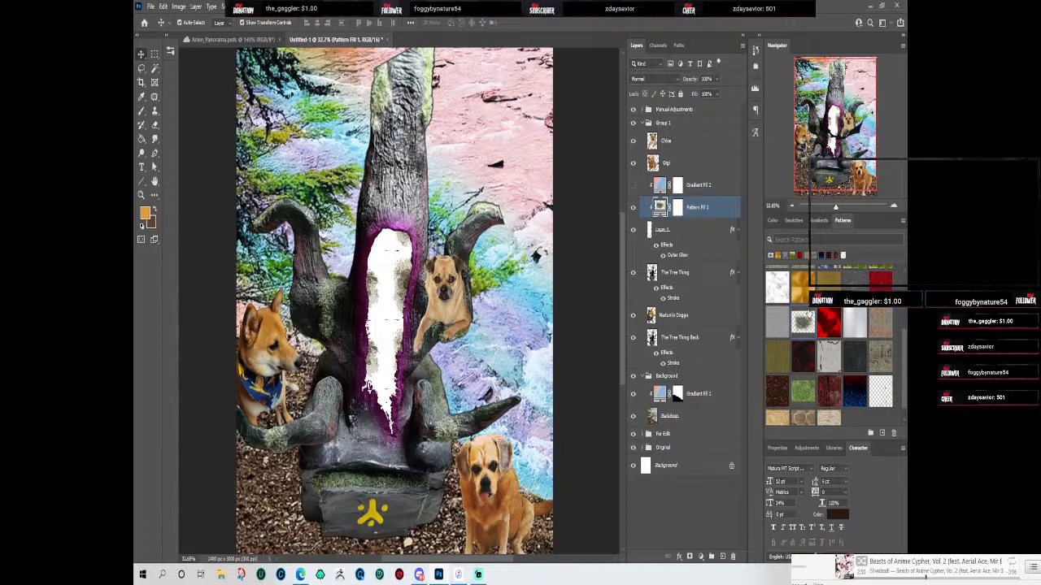
click(779, 327)
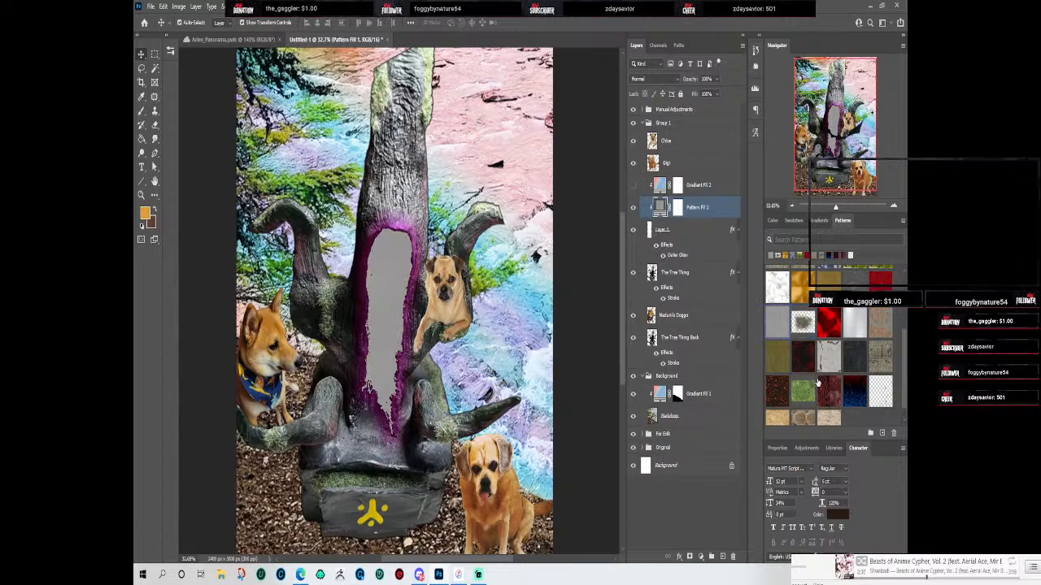
Step: Set the trunk-opening pattern fill to the dark lava pattern with glowing orange cracks
scroll(804, 370, down, 1)
click(776, 375)
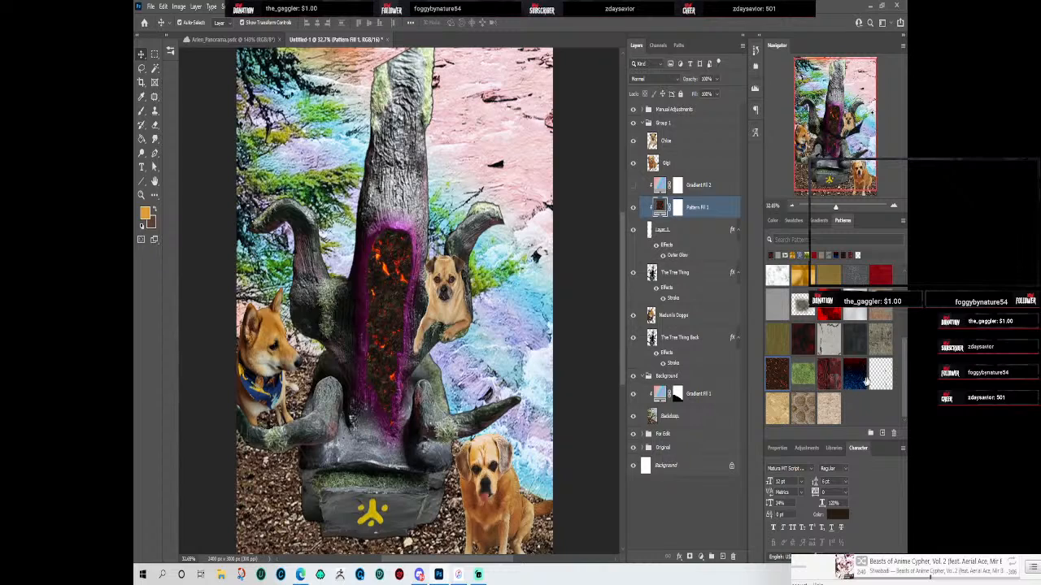
scroll(814, 398, up, 3)
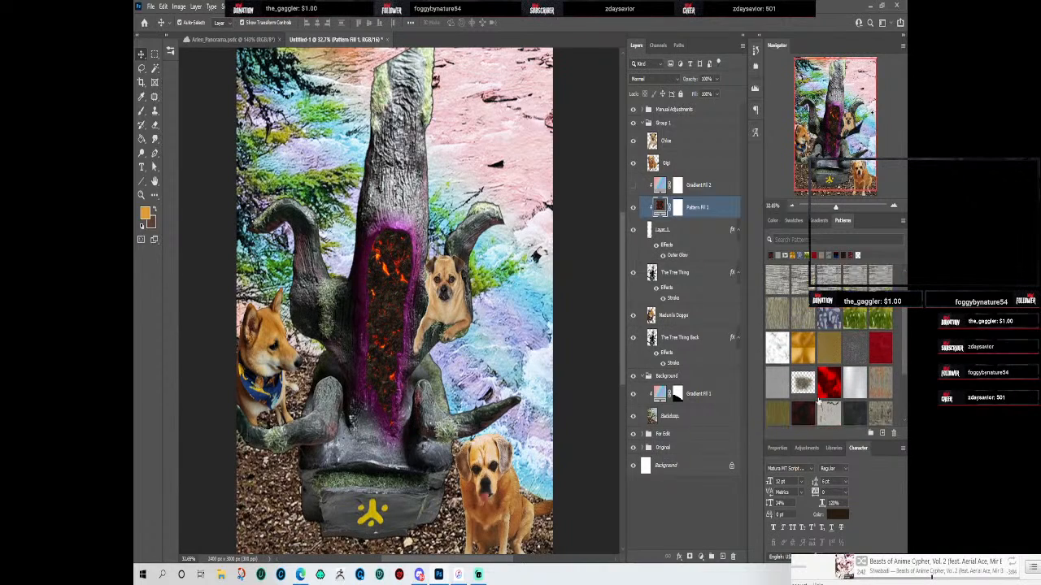
scroll(817, 399, down, 5)
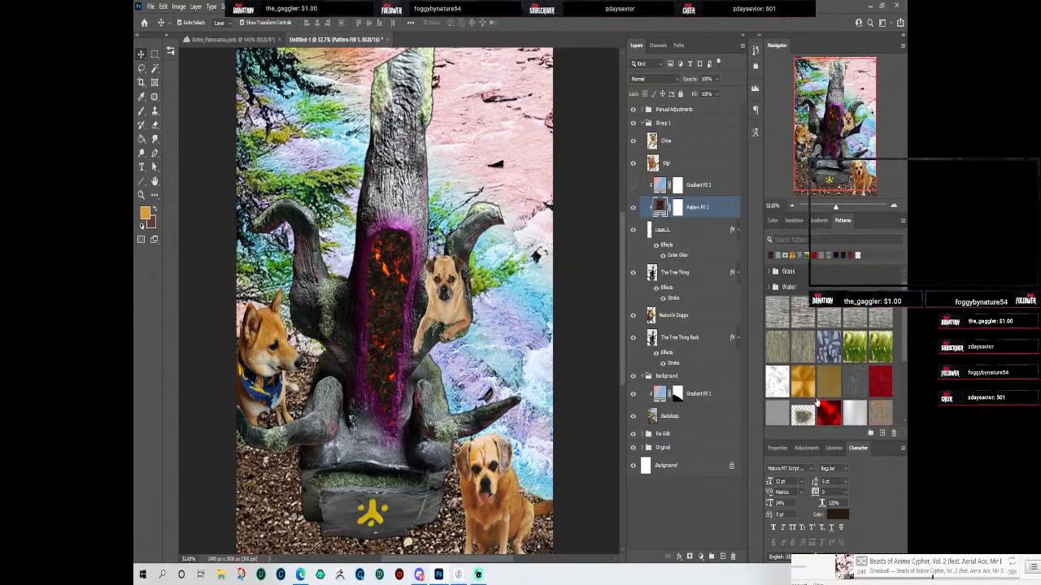
scroll(817, 383, down, 1)
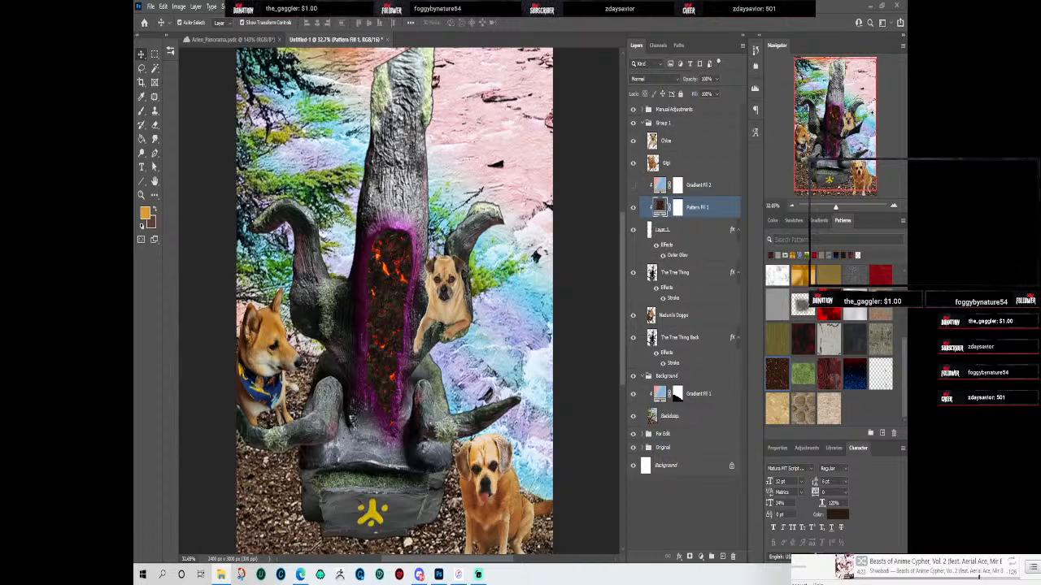
Step: Create a new 512 x 512 pixel RGB document at 300 pixels/inch with a white background
click(151, 7)
click(160, 18)
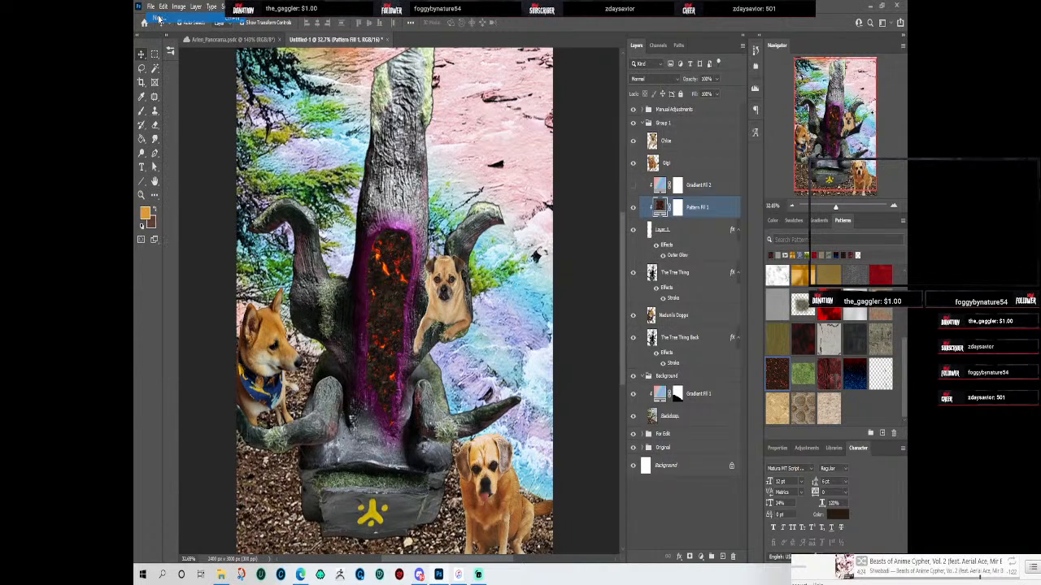
scroll(488, 243, down, 2)
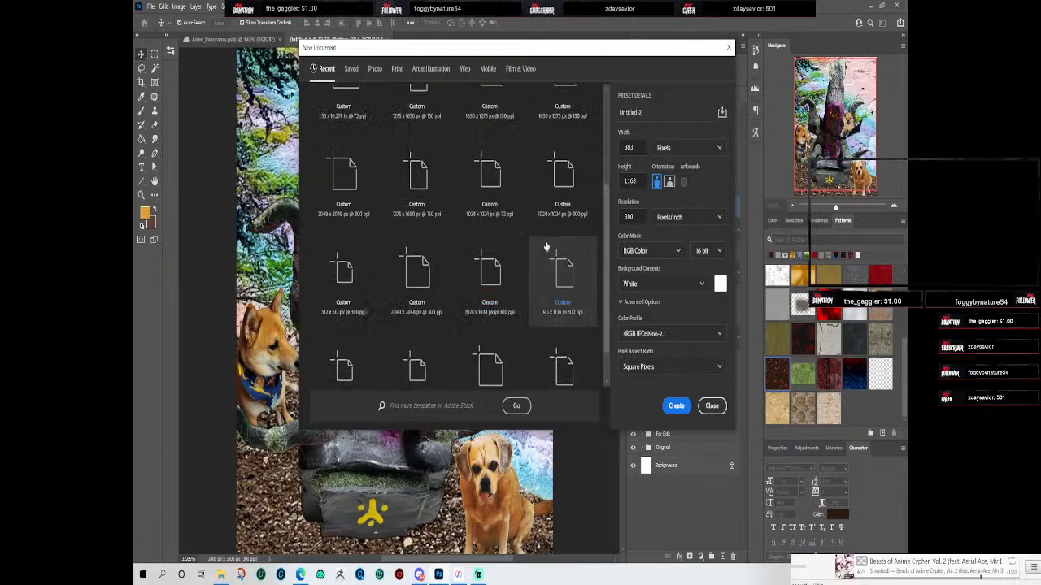
scroll(545, 257, down, 1)
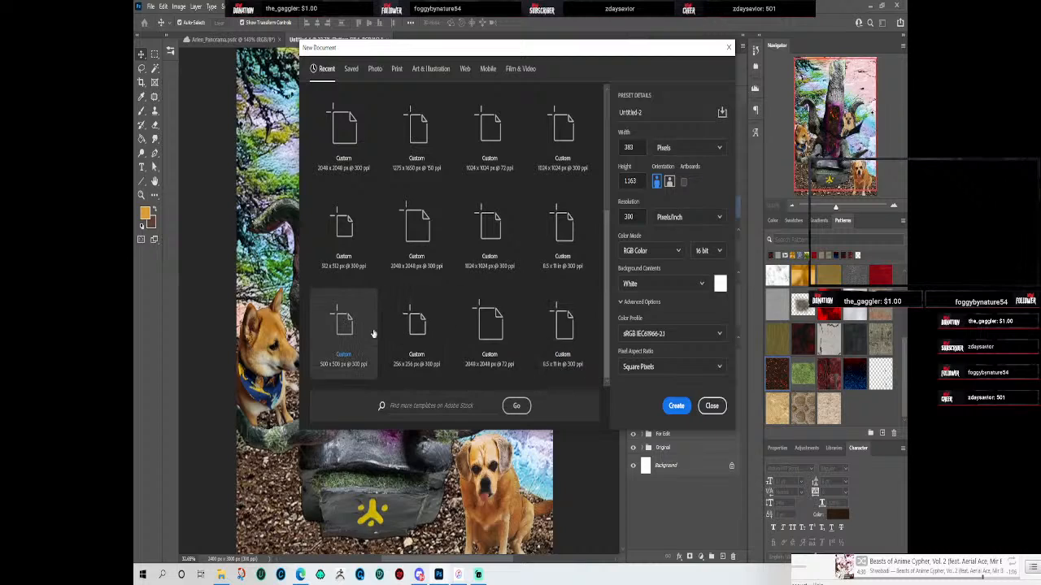
click(348, 235)
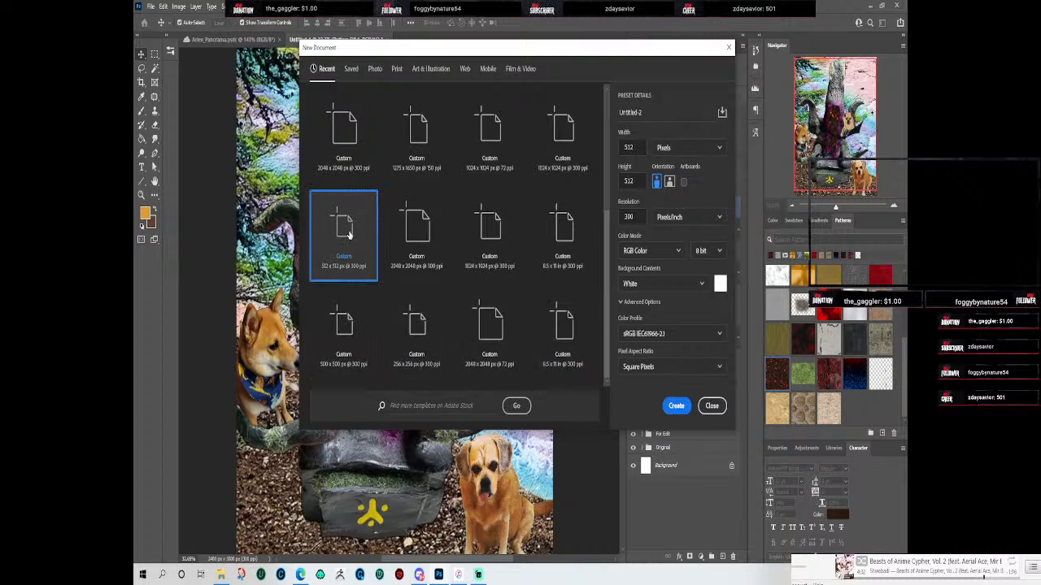
click(677, 406)
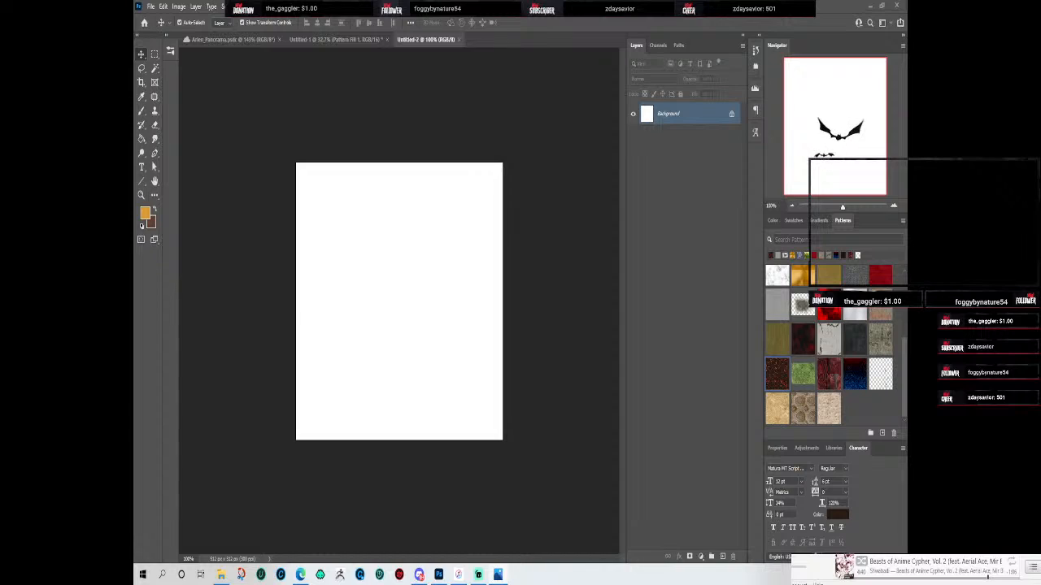
Step: Place the blue iridescent shard texture across the new document's canvas and rasterize its layer
drag(269, 162, 323, 220)
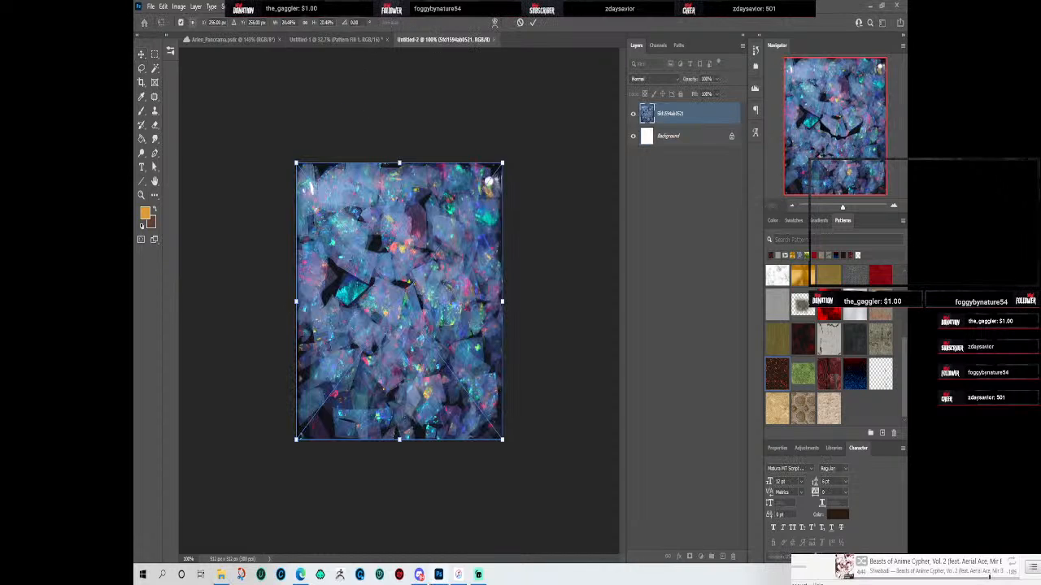
click(534, 24)
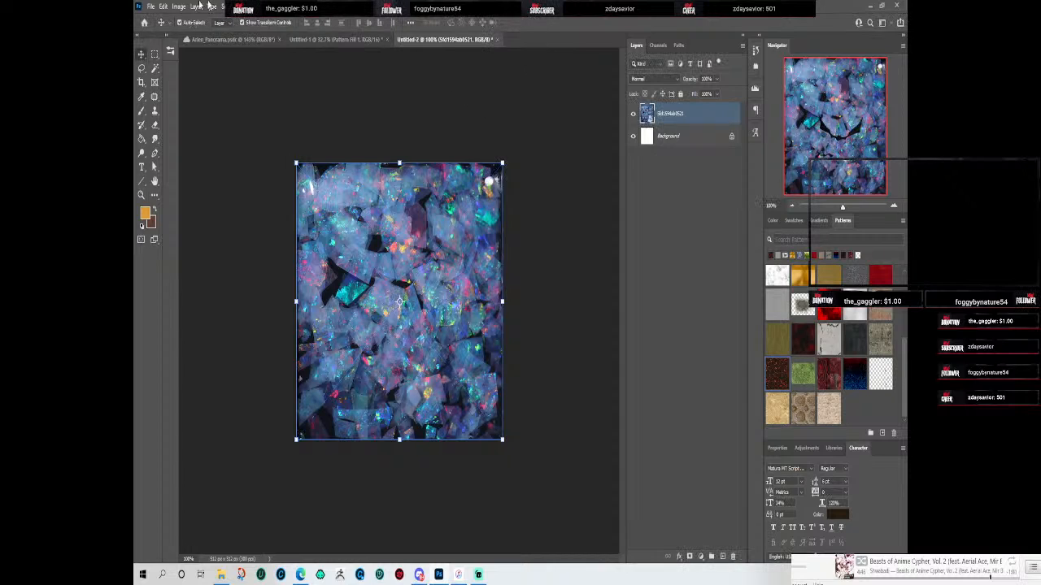
click(245, 6)
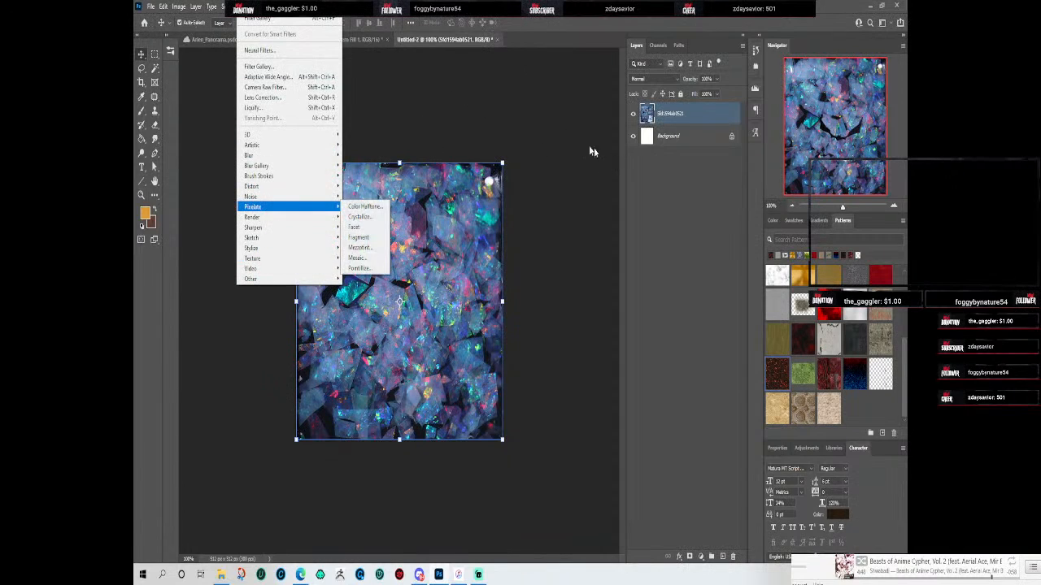
click(704, 107)
right_click(704, 106)
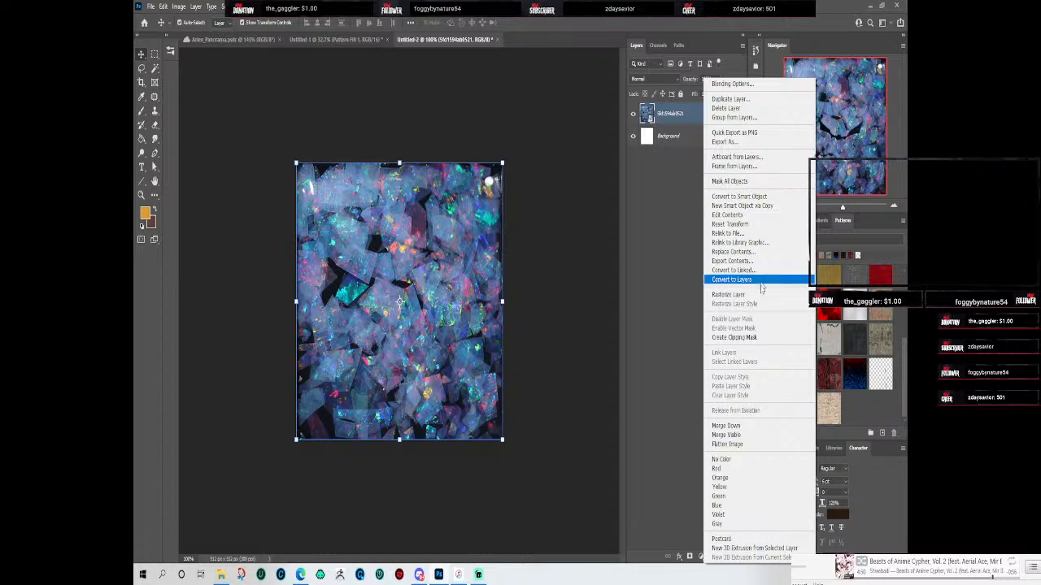
click(756, 294)
Step: Offset the shard texture by +256 pixels horizontally and vertically, with undefined areas wrapped around
click(213, 6)
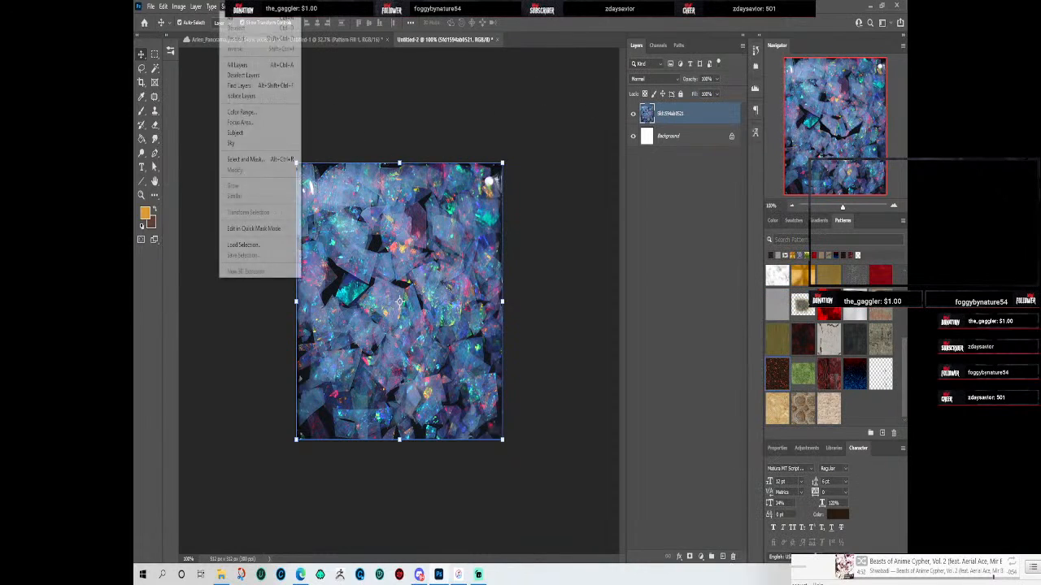
mouse_move(246, 228)
mouse_move(259, 251)
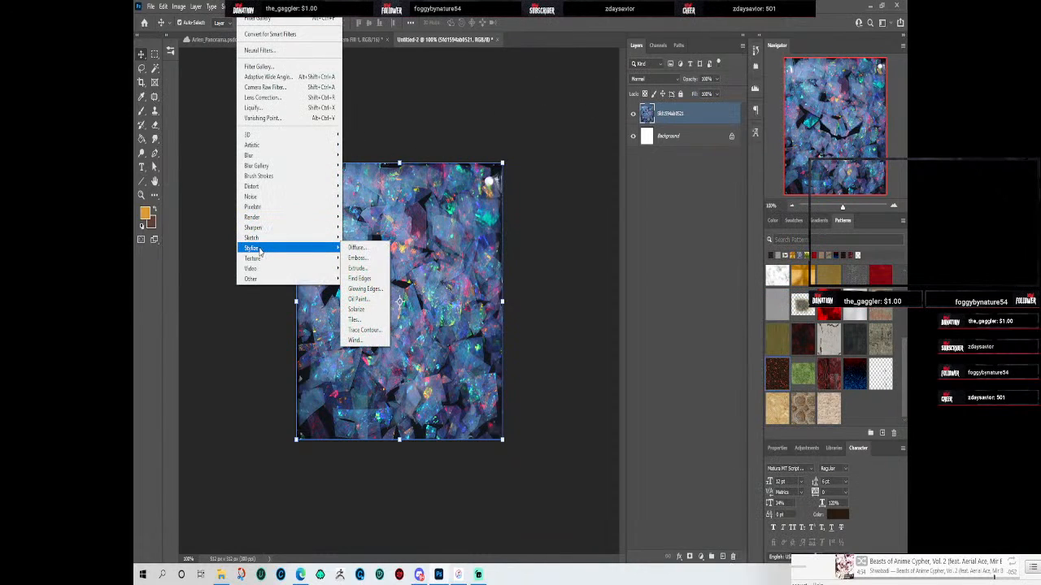
mouse_move(275, 281)
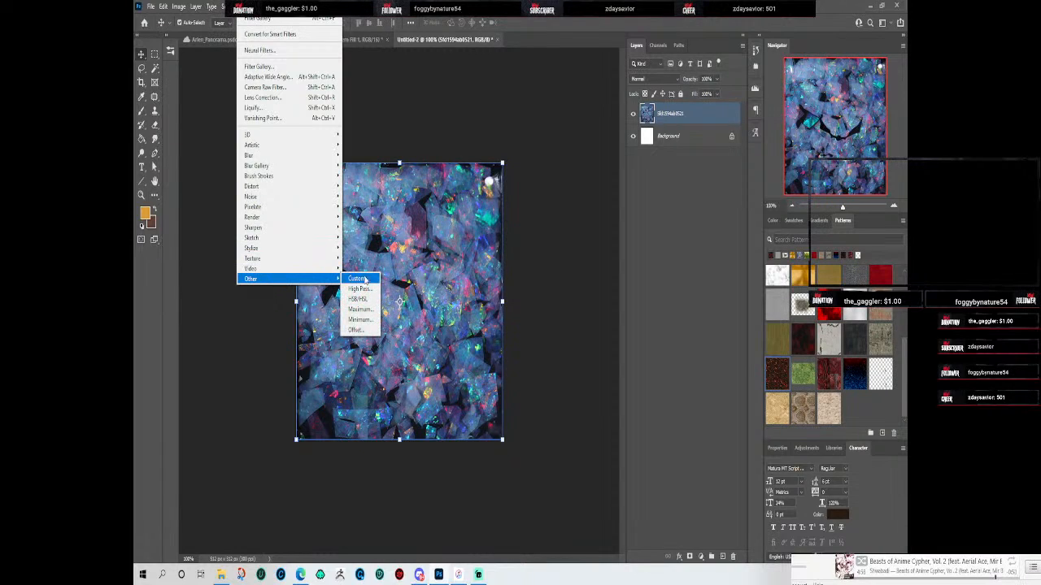
click(357, 329)
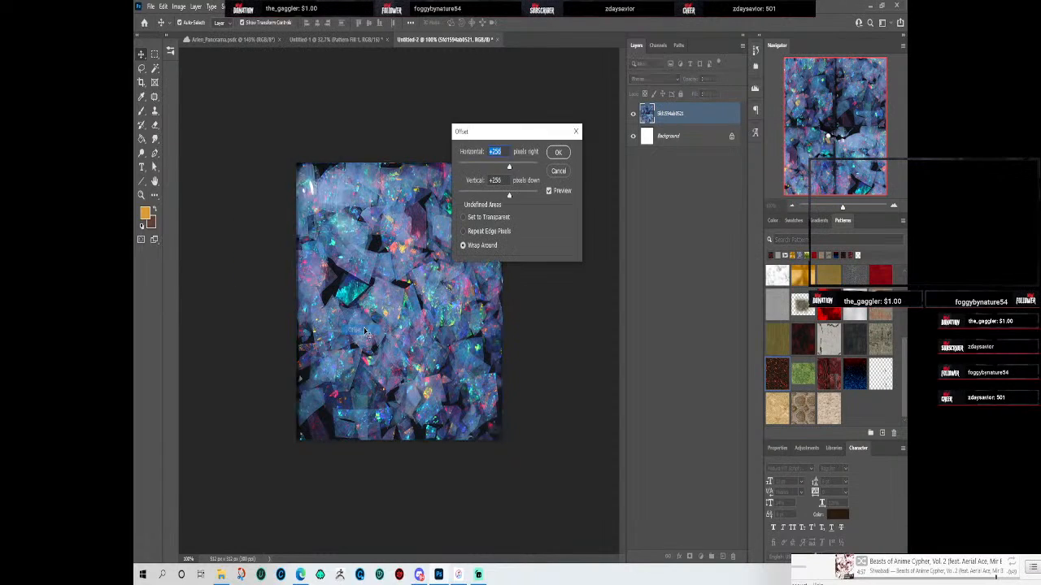
click(558, 152)
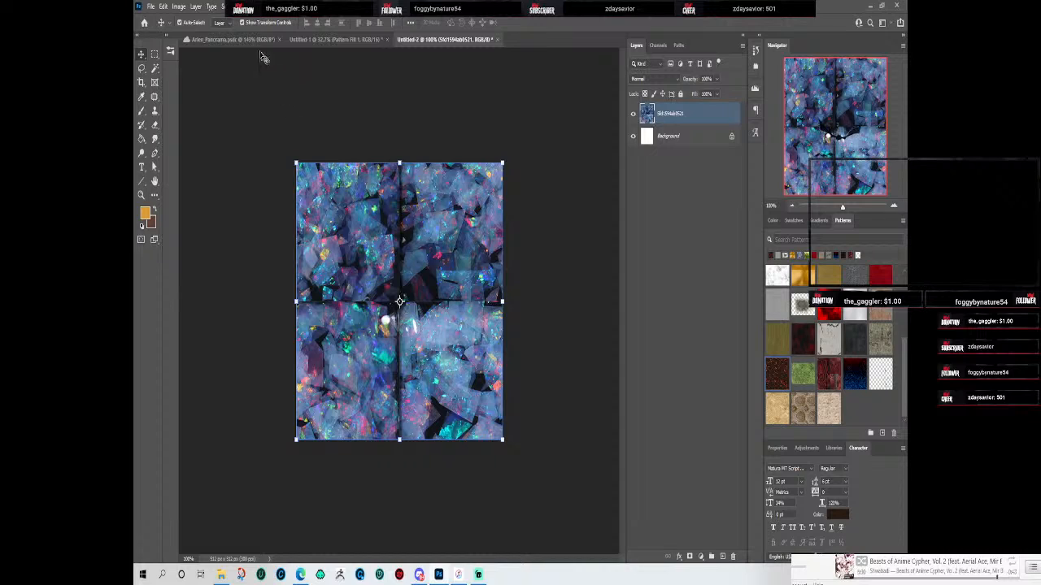
click(155, 54)
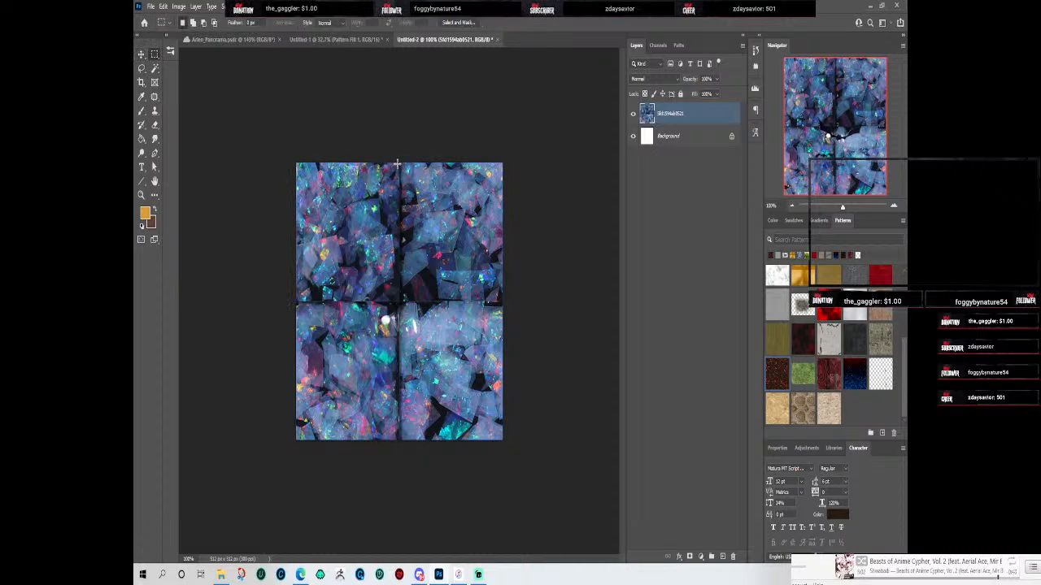
drag(394, 155, 402, 454)
key(ctrl+0)
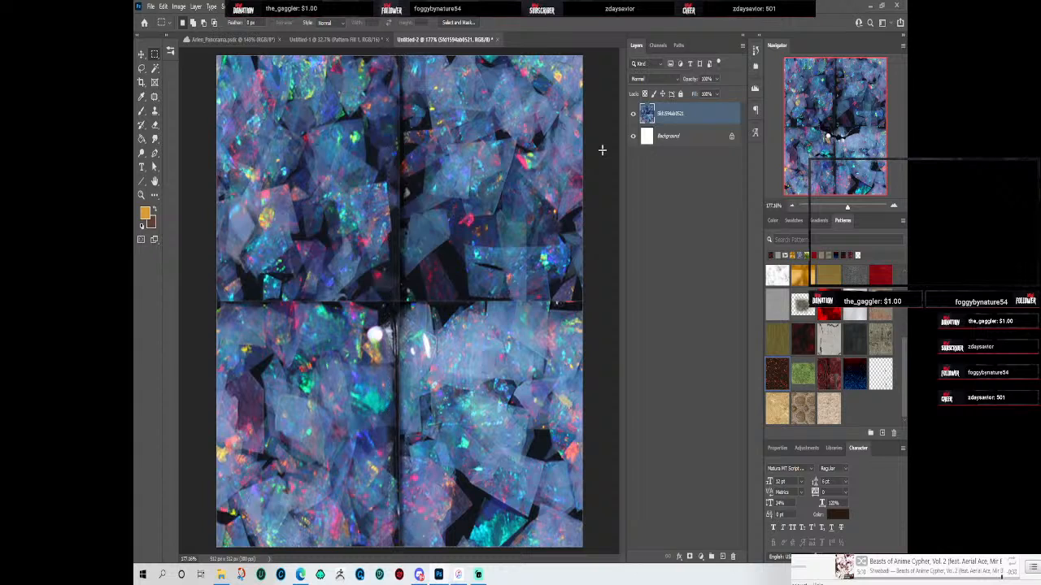
drag(398, 52, 400, 101)
drag(402, 485, 400, 549)
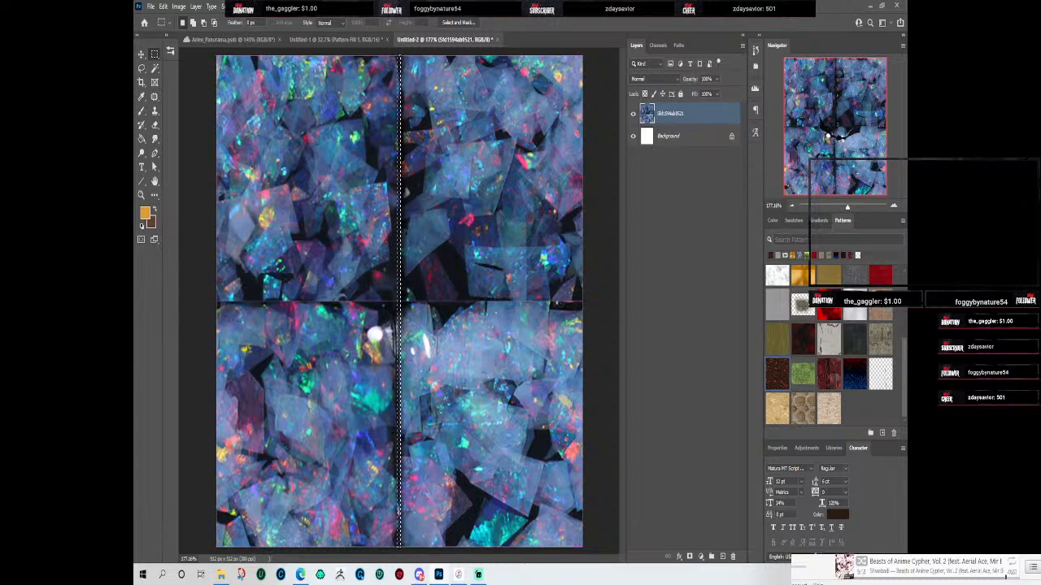
key(j)
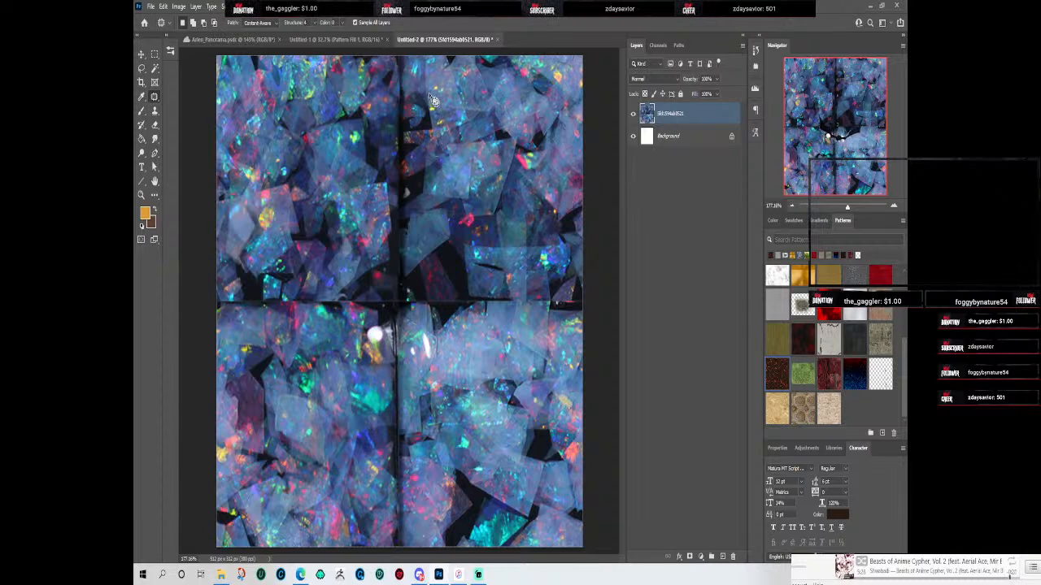
Step: Select a narrow full-height strip over the vertical centre seam and blend it using the content-aware Patch tool
click(155, 55)
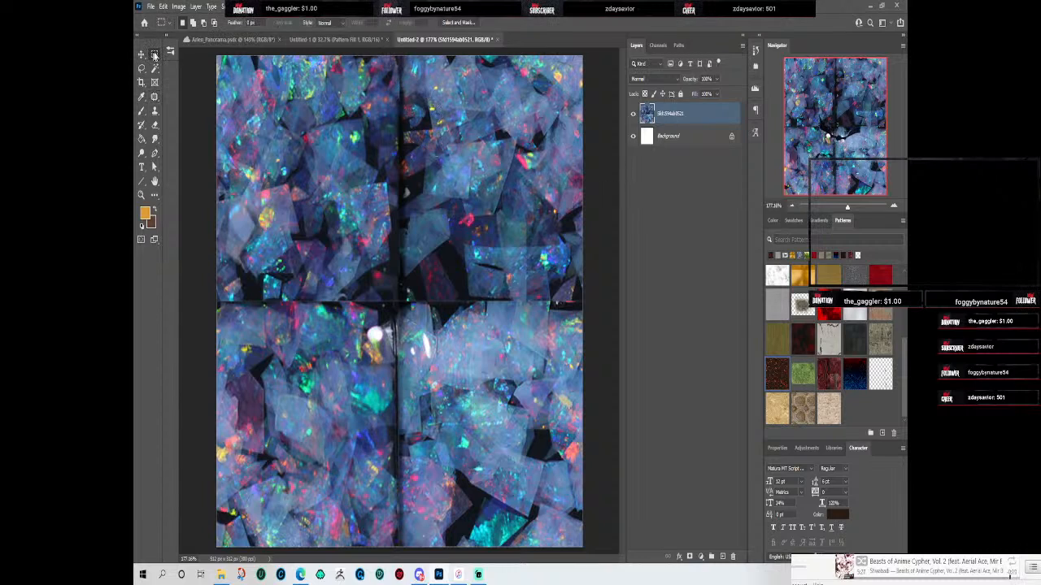
drag(407, 128, 403, 574)
drag(398, 288, 396, 286)
click(155, 96)
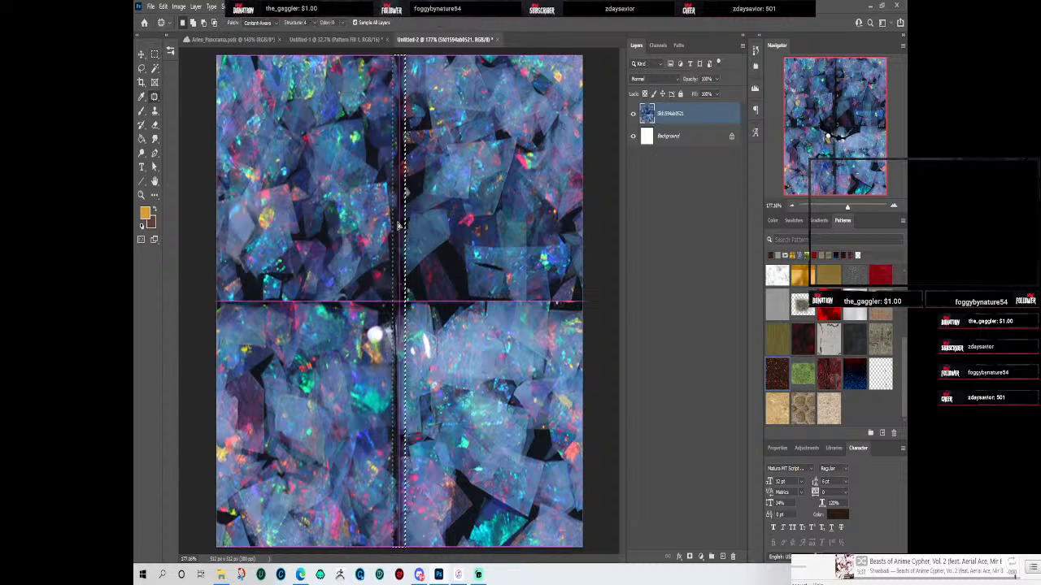
drag(403, 226, 404, 226)
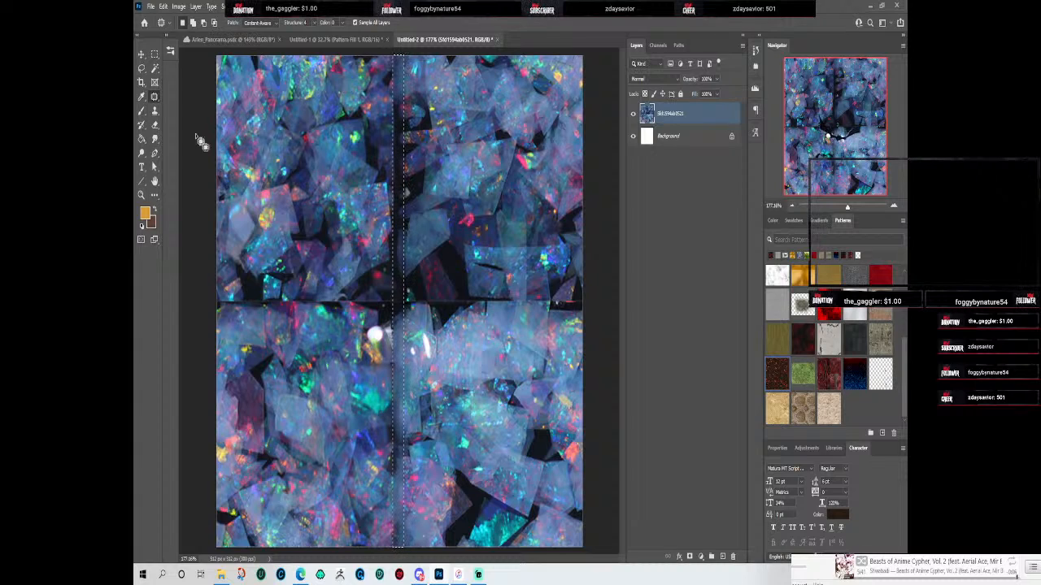
Step: Select a thin full-width strip over the horizontal centre seam, patch it with nearby texture, and clear the selection
key(m)
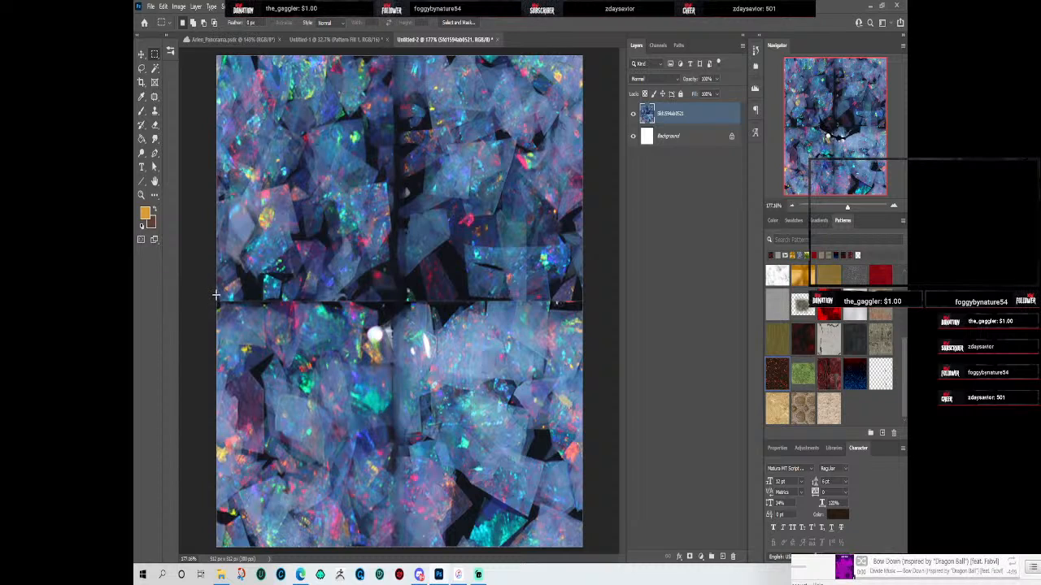
drag(216, 294, 583, 308)
key(j)
drag(425, 307, 417, 295)
key(ctrl+d)
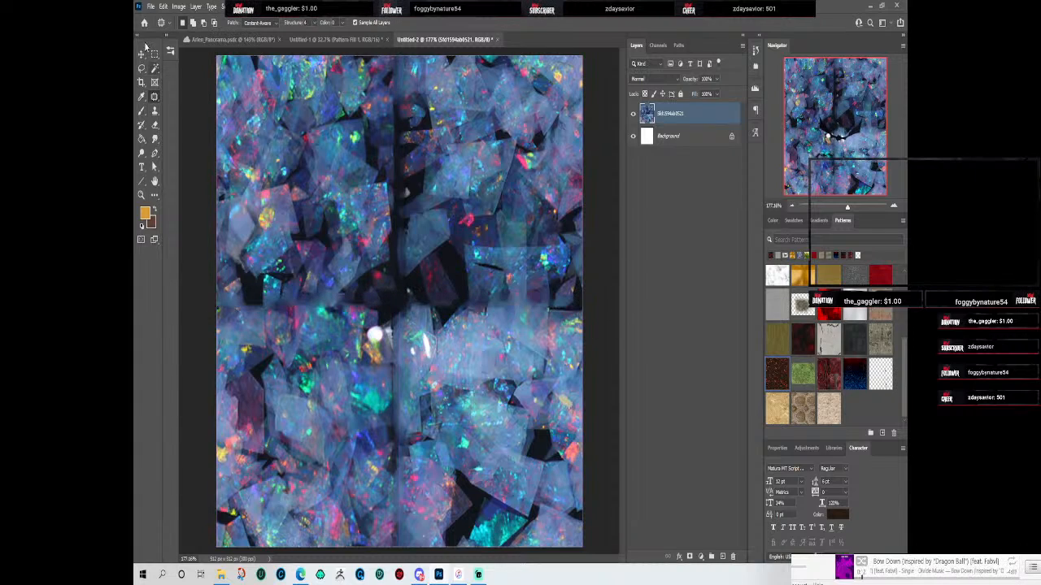
Step: Clone nearby shard texture over the horizontal centre seam with a smaller Clone Stamp brush, covering both halves of the seam
click(155, 113)
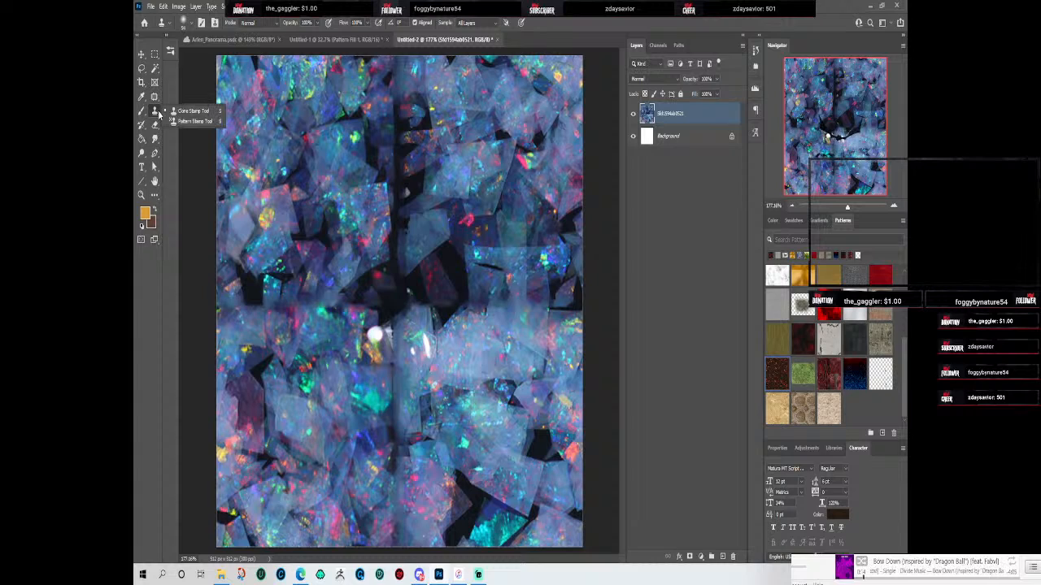
click(206, 111)
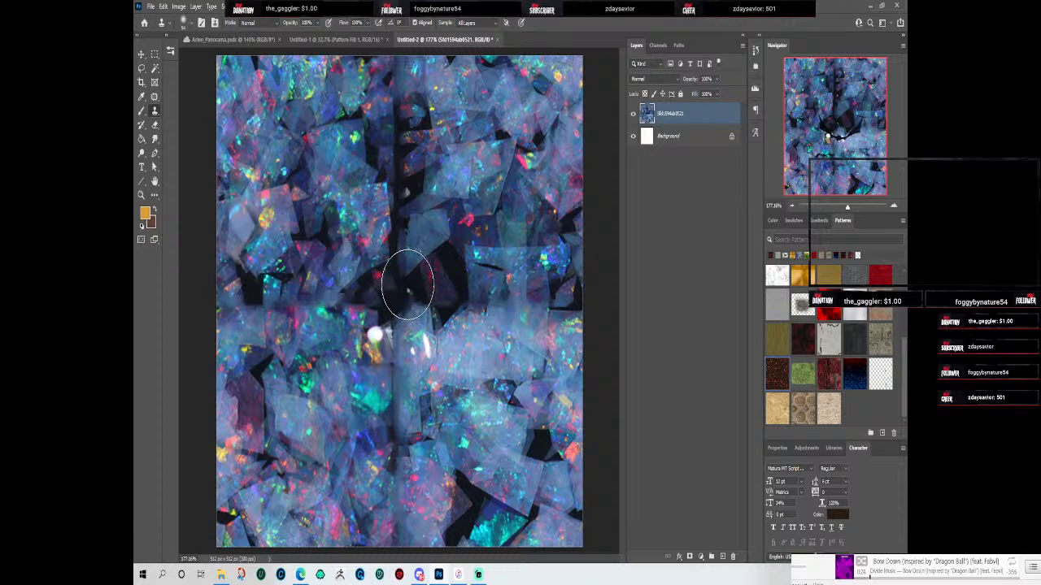
key(bracketleft)
key(bracketleft)
key(bracketleft)
key(bracketleft)
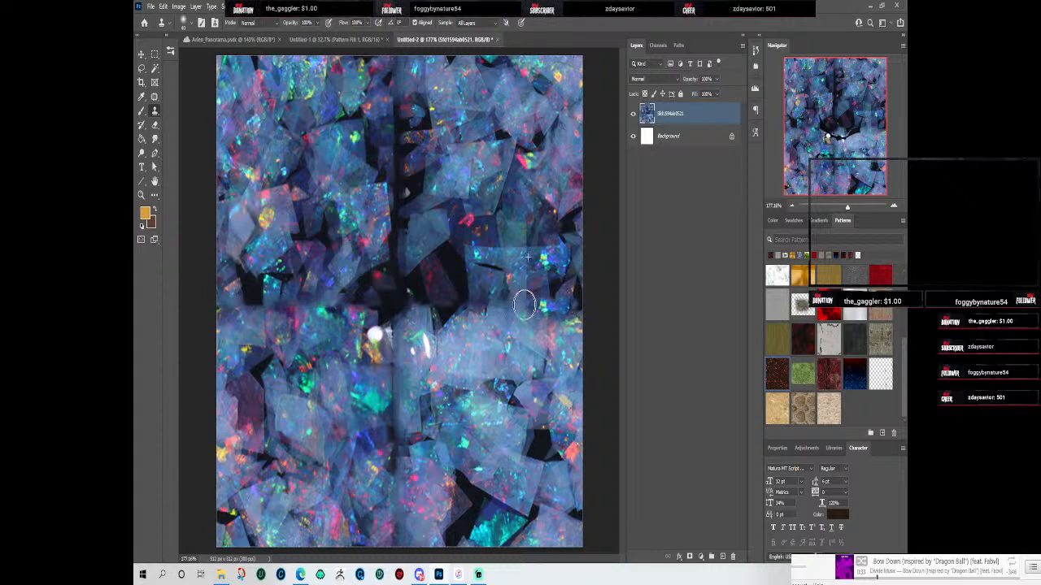
mouse_move(578, 305)
mouse_down()
mouse_move(390, 303)
mouse_move(463, 305)
mouse_up()
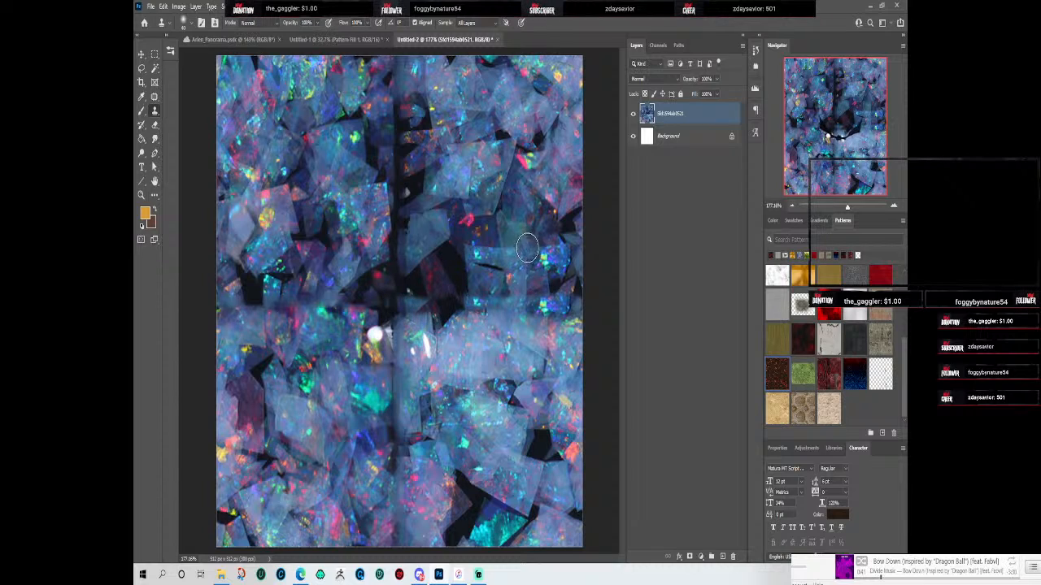
alt+click(558, 253)
mouse_move(458, 298)
mouse_down()
mouse_move(385, 305)
mouse_move(468, 309)
mouse_move(435, 319)
mouse_move(451, 320)
mouse_move(442, 324)
mouse_move(469, 304)
mouse_move(401, 291)
mouse_move(466, 286)
mouse_move(399, 293)
mouse_move(422, 277)
mouse_up()
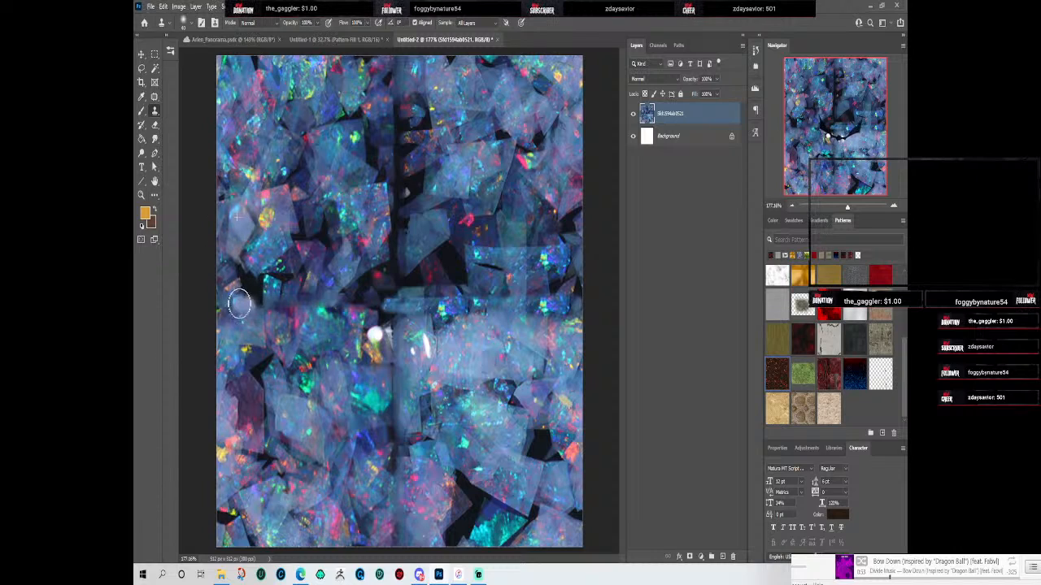
mouse_move(239, 310)
mouse_down()
mouse_move(291, 297)
mouse_move(344, 308)
mouse_up()
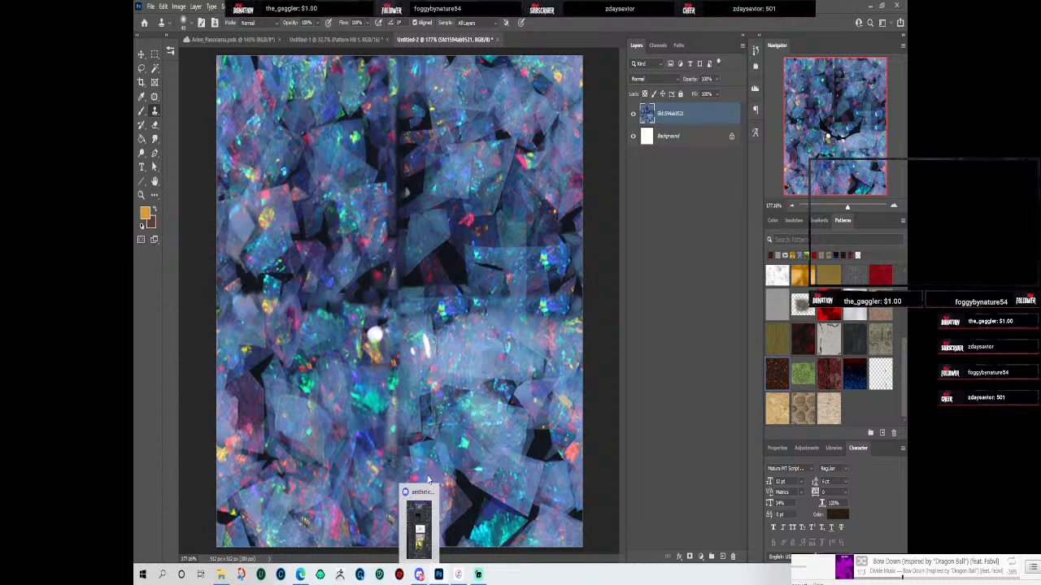
Step: Clone shard texture down the vertical centre seam to break up the visible line
mouse_move(401, 68)
mouse_down()
mouse_move(391, 545)
mouse_move(399, 85)
mouse_up()
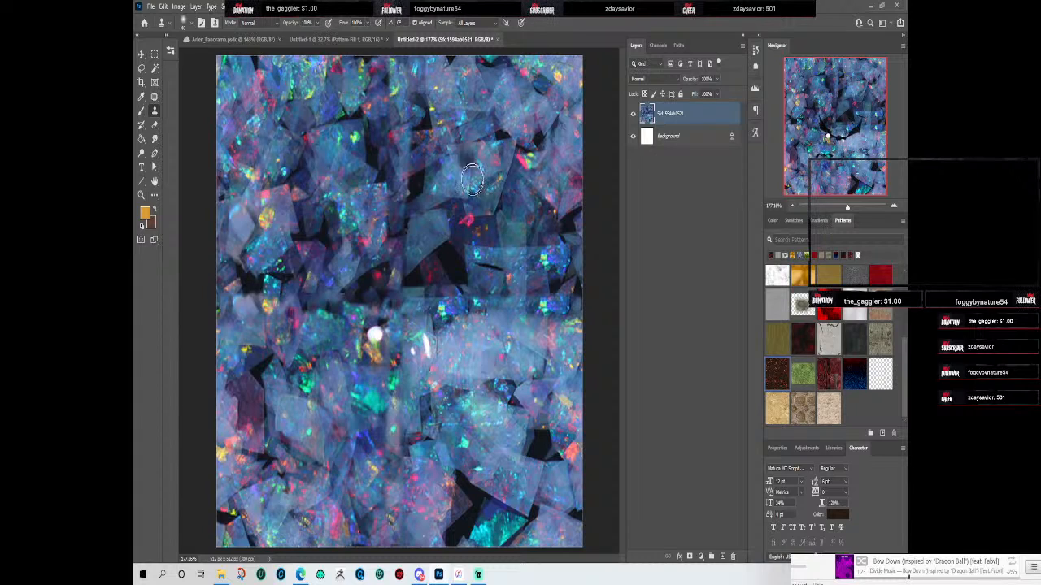
scroll(488, 167, down, 7)
scroll(532, 200, up, 4)
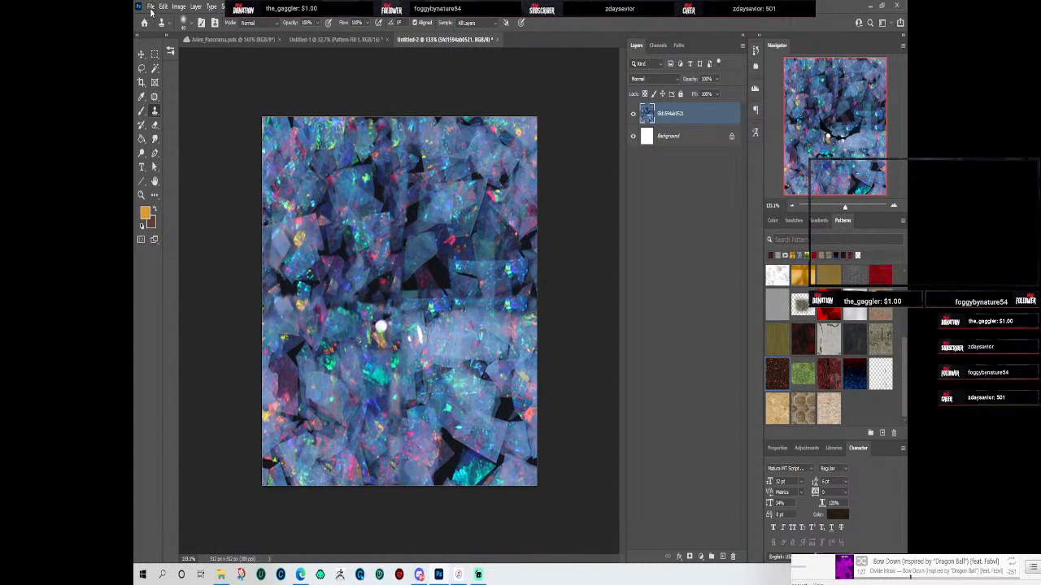
Step: Define the shard texture as a new pattern named "Crystaline"
click(150, 5)
mouse_move(185, 271)
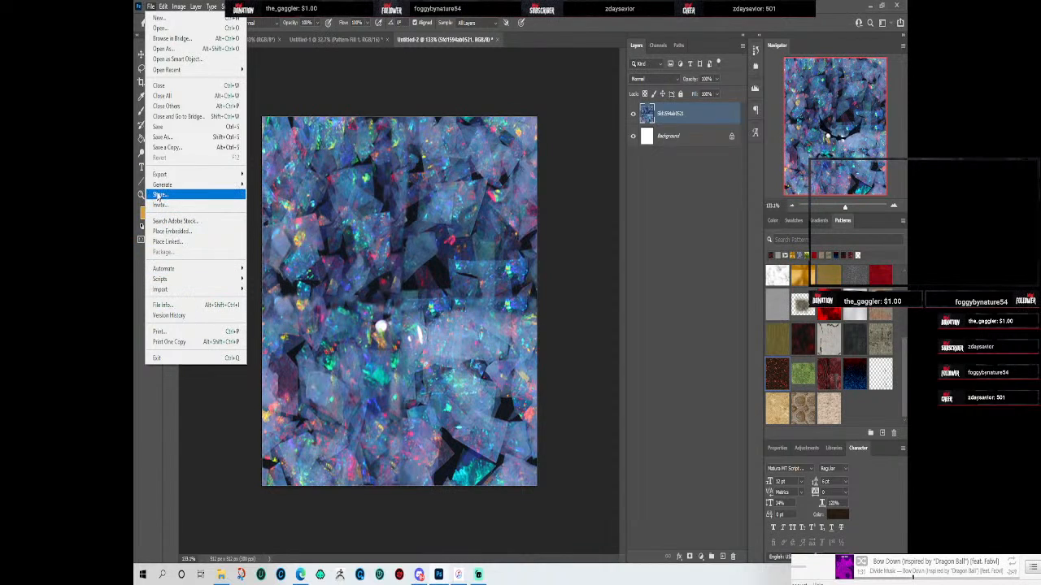
mouse_move(162, 7)
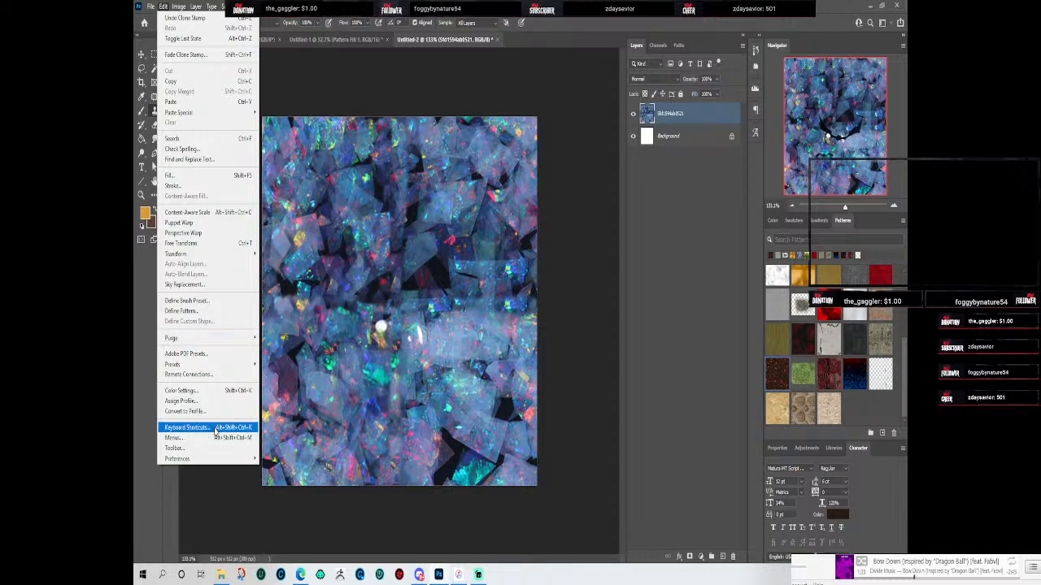
click(206, 312)
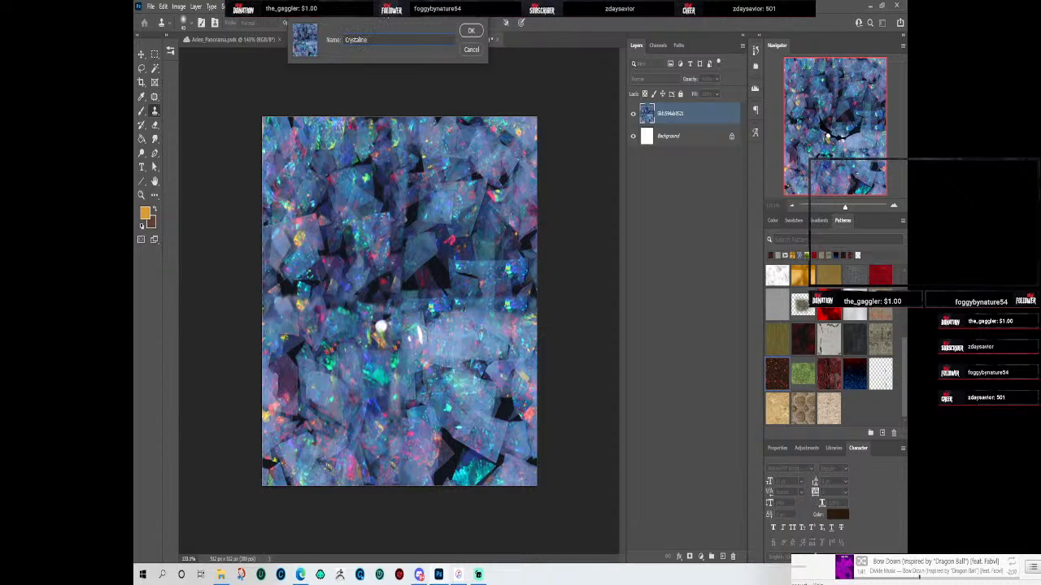
key(Return)
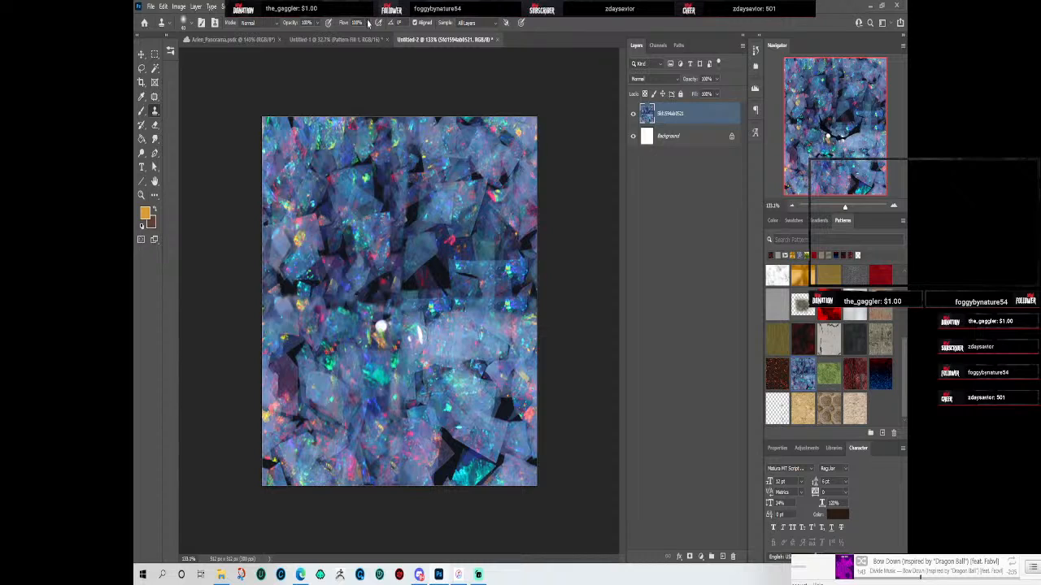
Step: Return to the tree-throne composite and apply the Crystaline pattern to the pattern fill layer clipped to the trunk opening
click(358, 39)
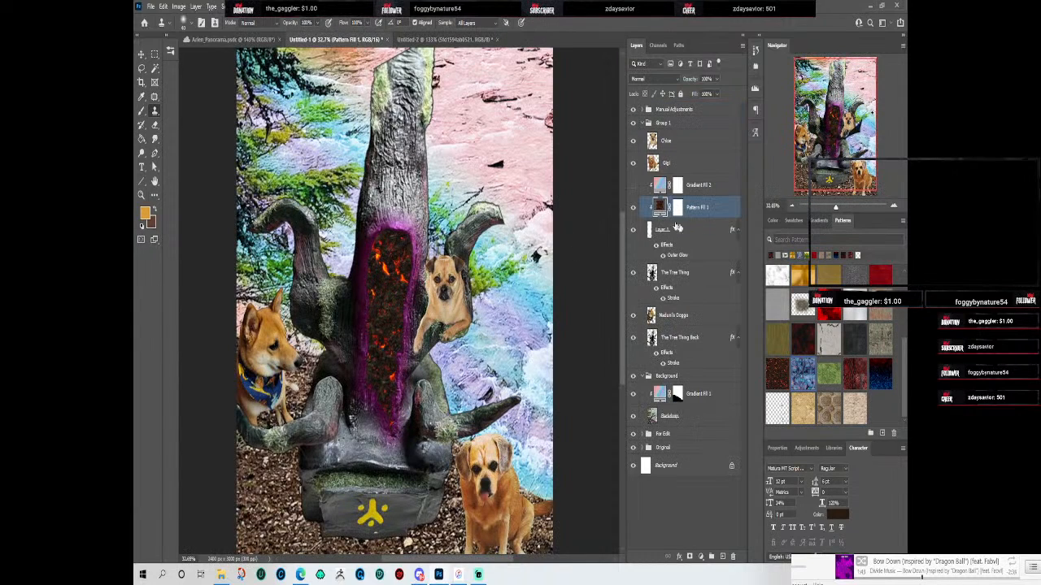
scroll(872, 384, up, 1)
scroll(872, 382, up, 1)
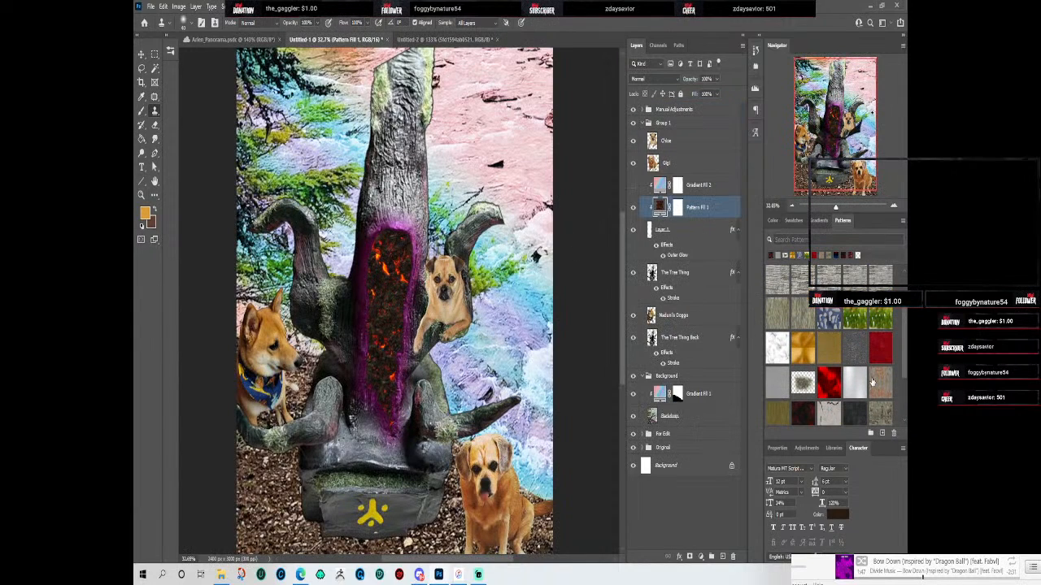
scroll(837, 317, up, 2)
scroll(805, 325, down, 5)
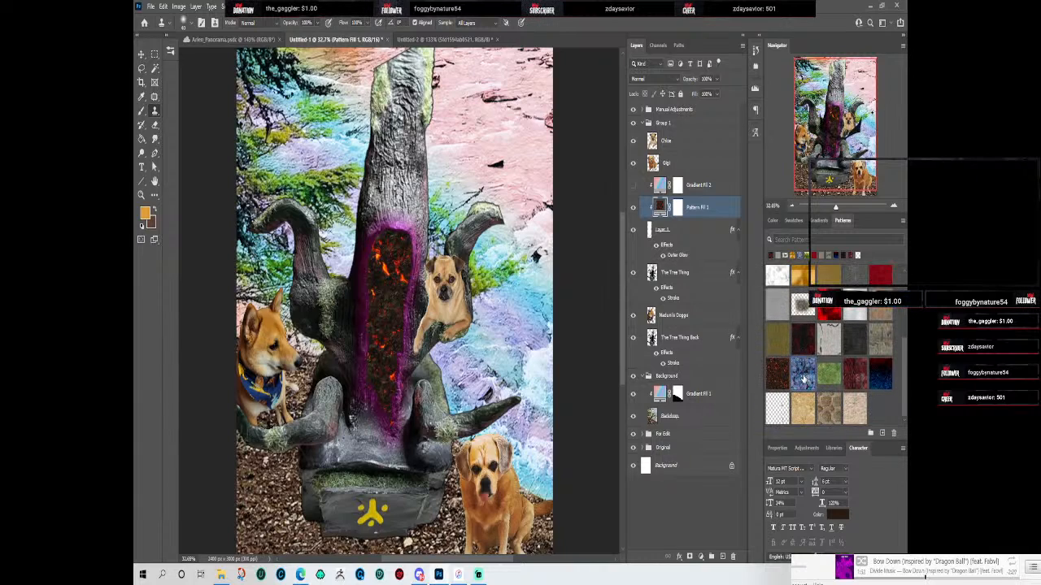
click(804, 376)
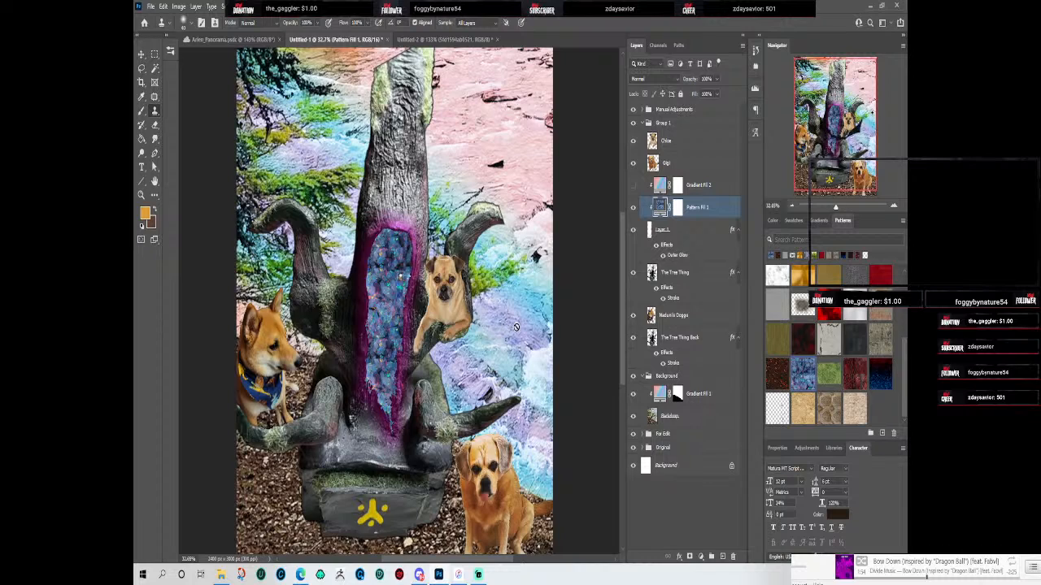
scroll(370, 310, up, 3)
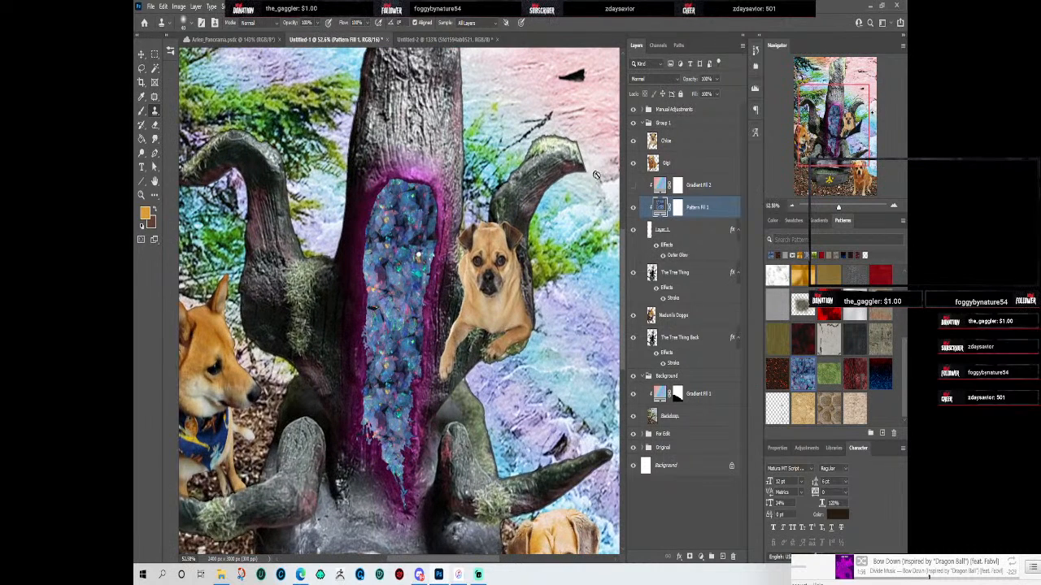
Step: Delete the hidden Gradient Fill 2 layer and rename the pattern fill layer "Crystal Gateway"
click(661, 186)
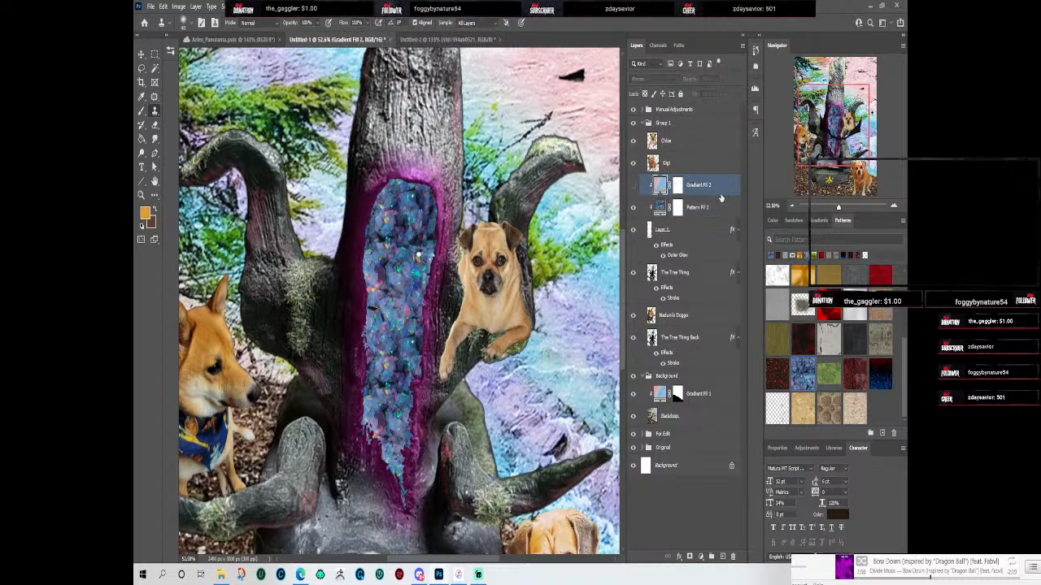
key(Delete)
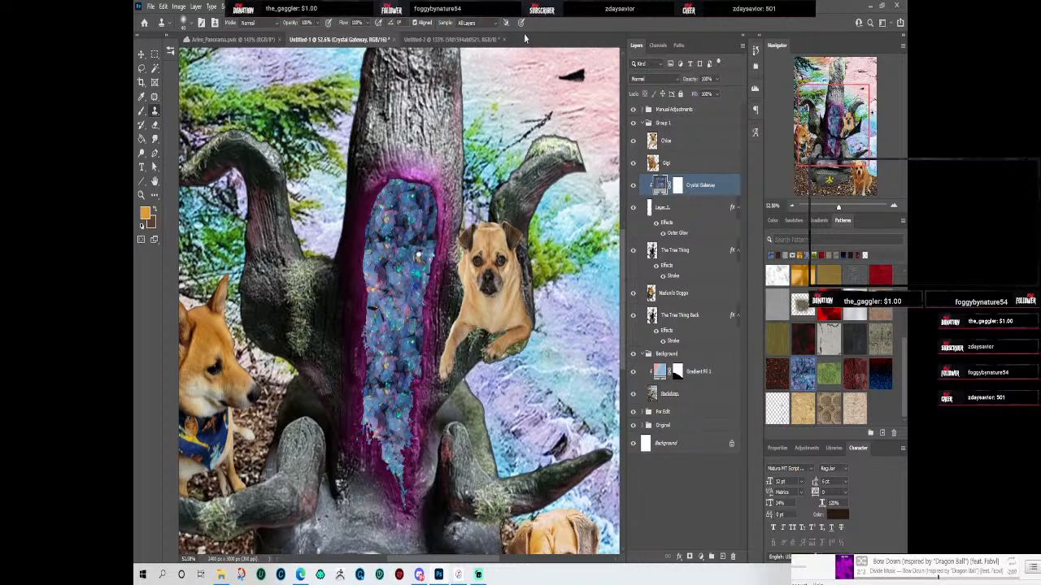
click(709, 226)
double_click(709, 225)
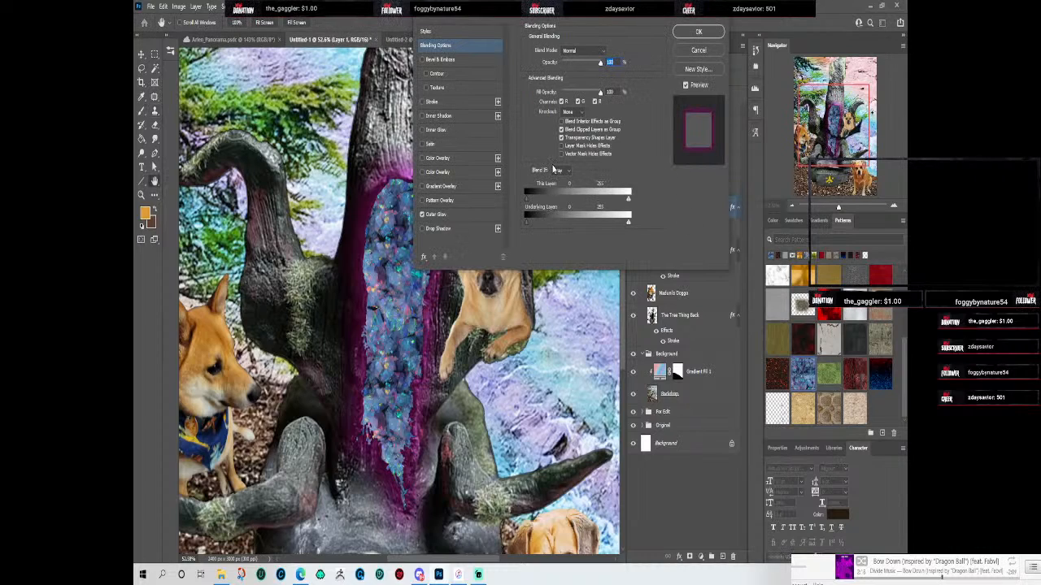
click(439, 200)
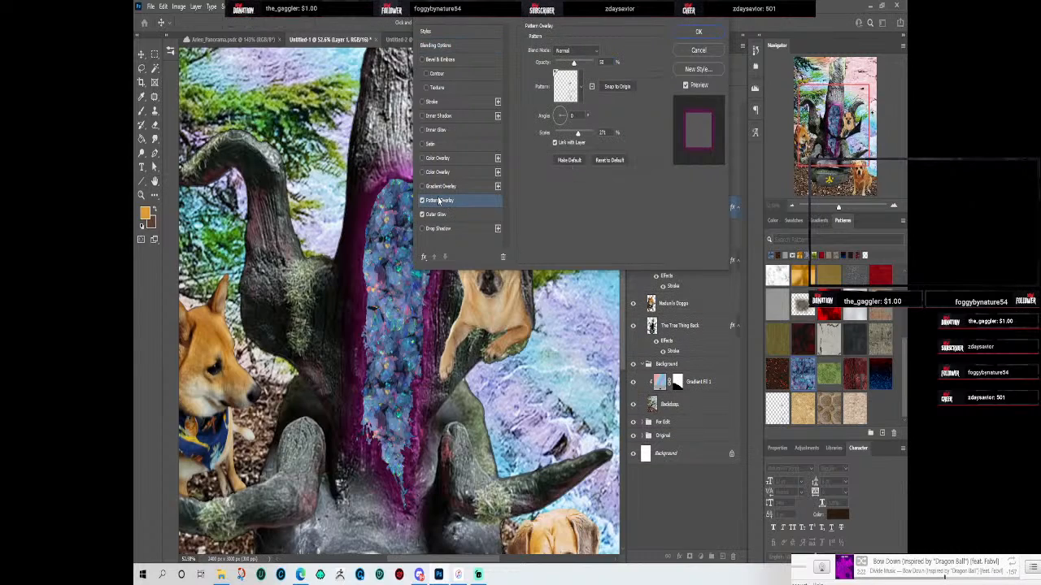
click(582, 89)
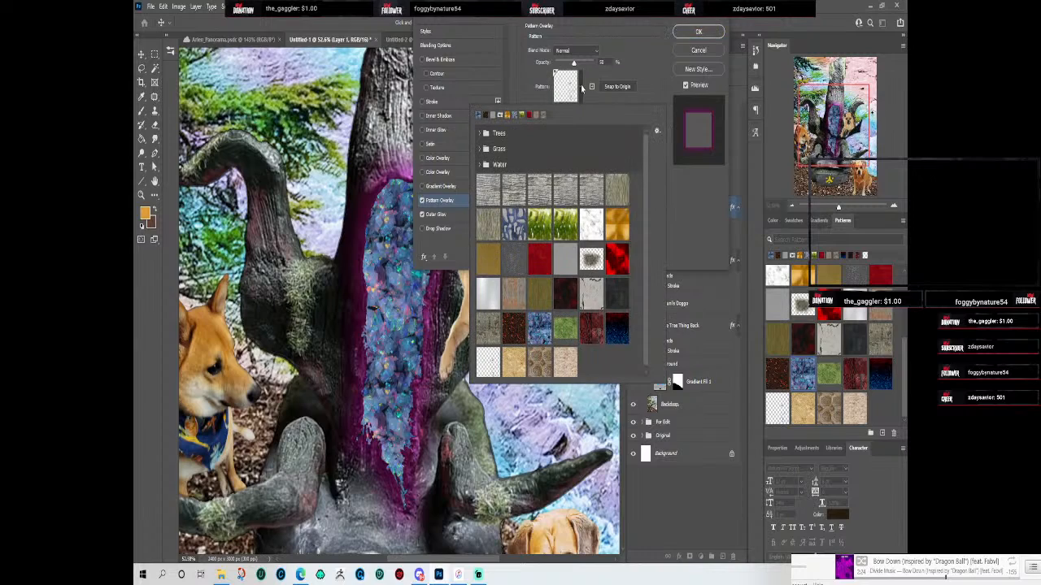
click(539, 325)
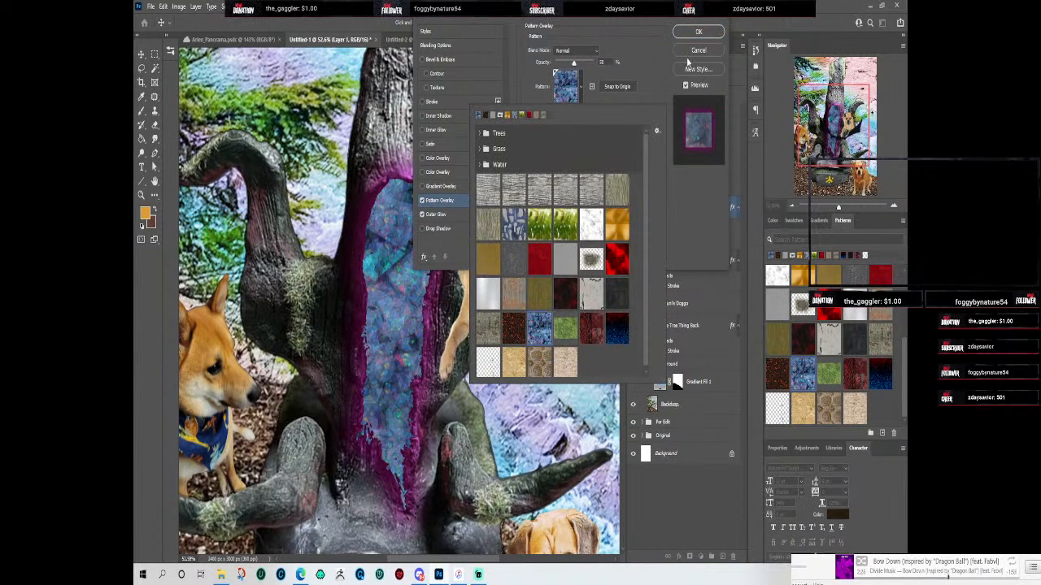
click(706, 50)
Step: Delete the Crystal Gateway layer and add a Pattern Overlay with the Crystaline pattern to Layer 1
click(709, 184)
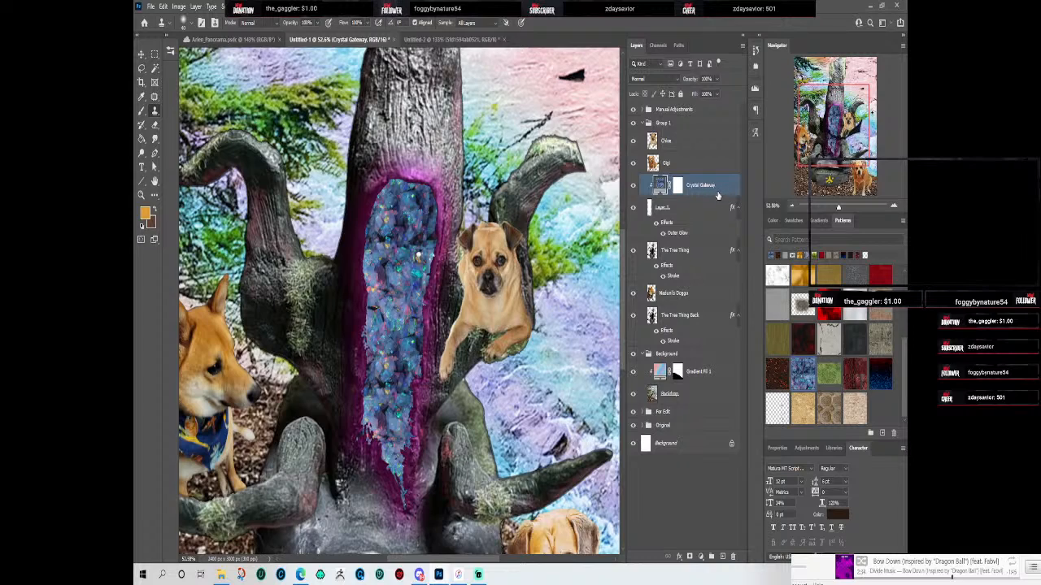
key(Delete)
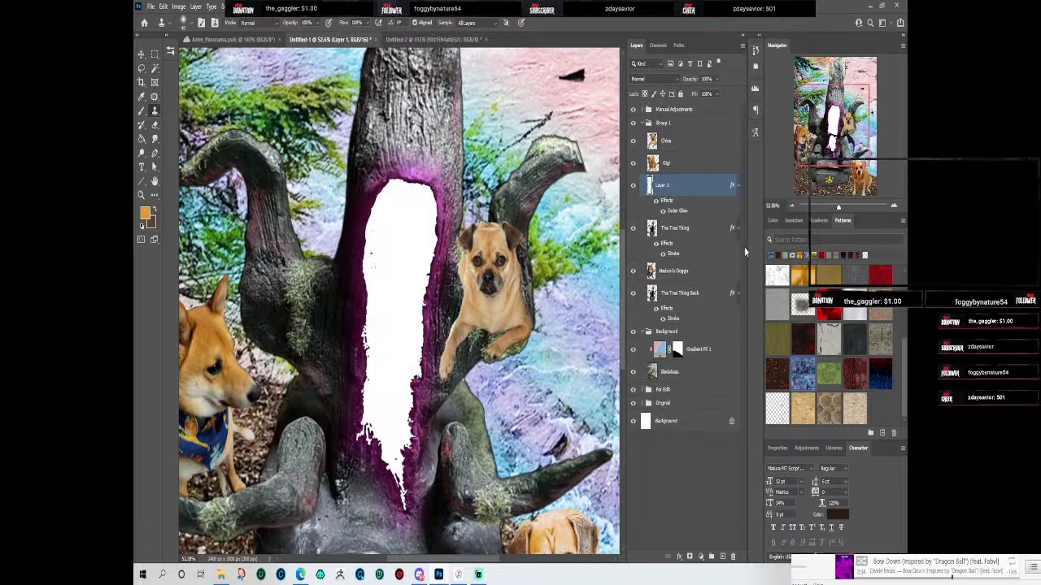
double_click(723, 188)
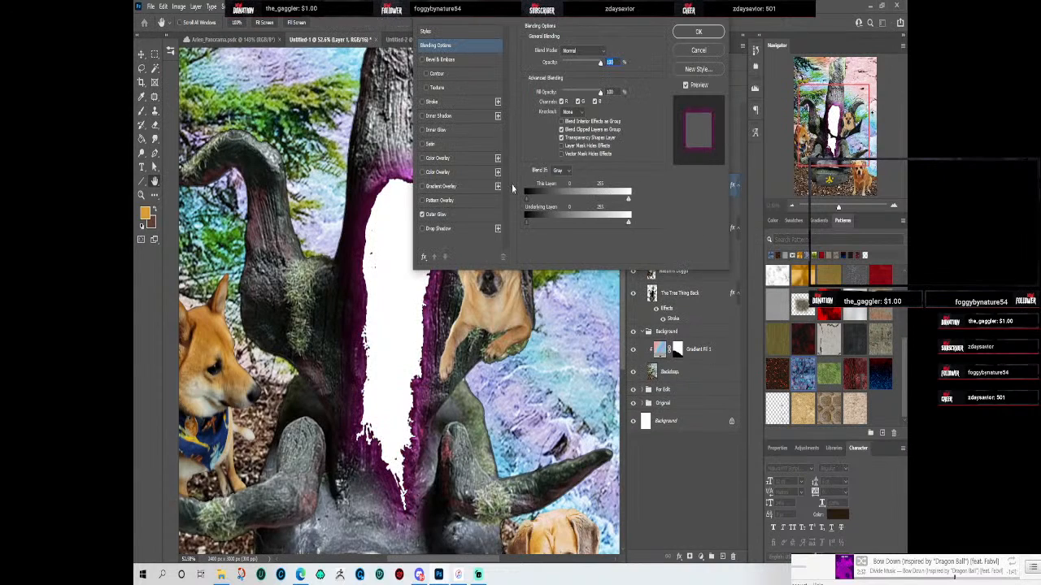
click(455, 200)
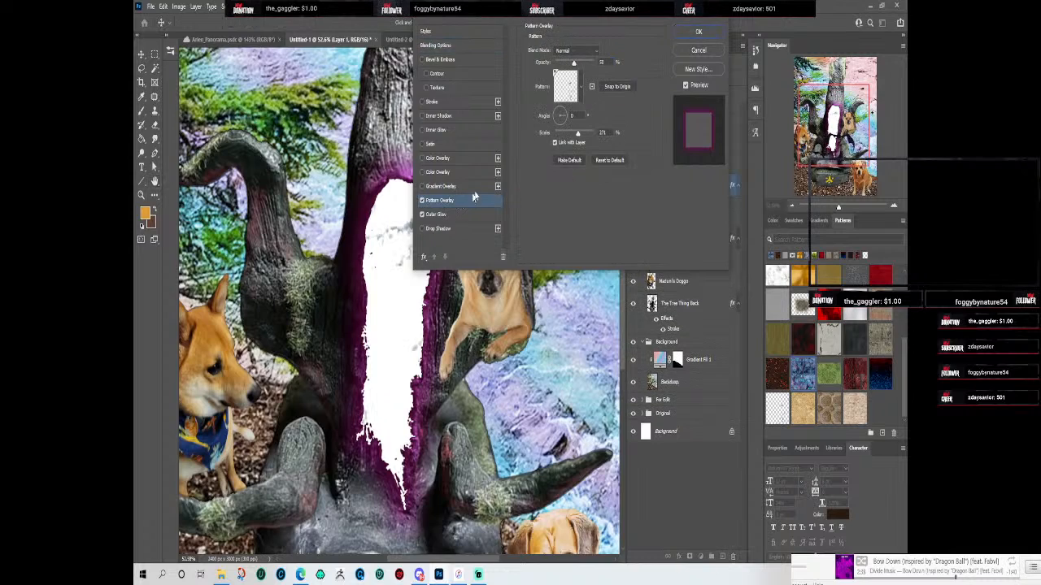
click(583, 88)
click(545, 331)
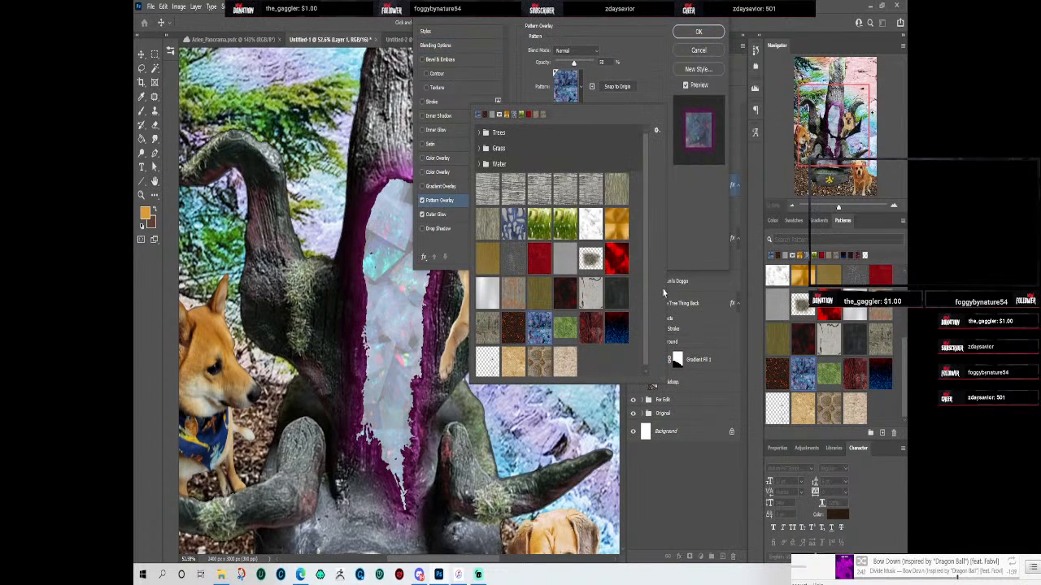
click(649, 93)
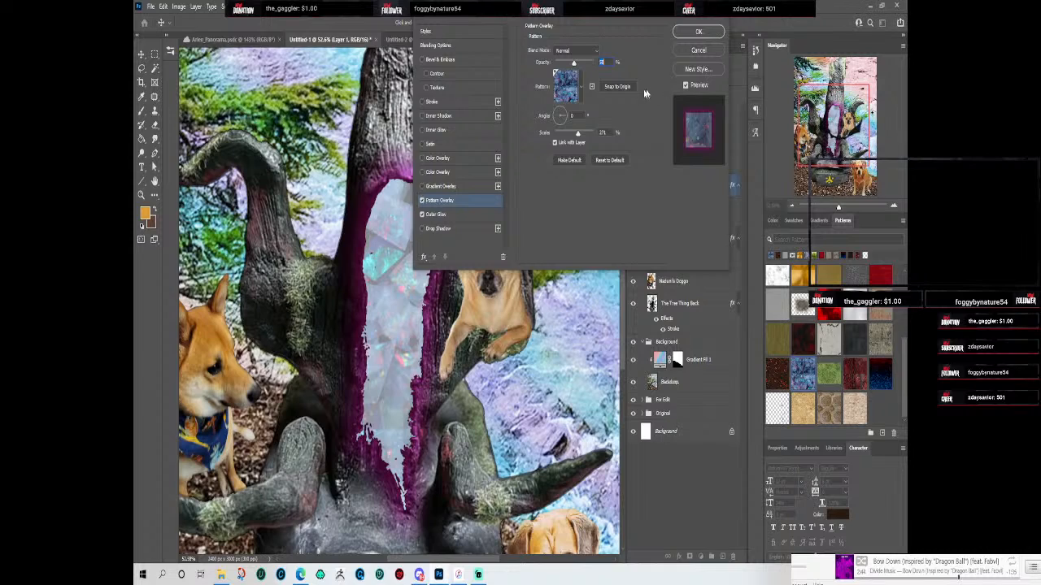
Step: Set the Pattern Overlay's opacity to 100% and its scale to 100%
drag(576, 62, 595, 62)
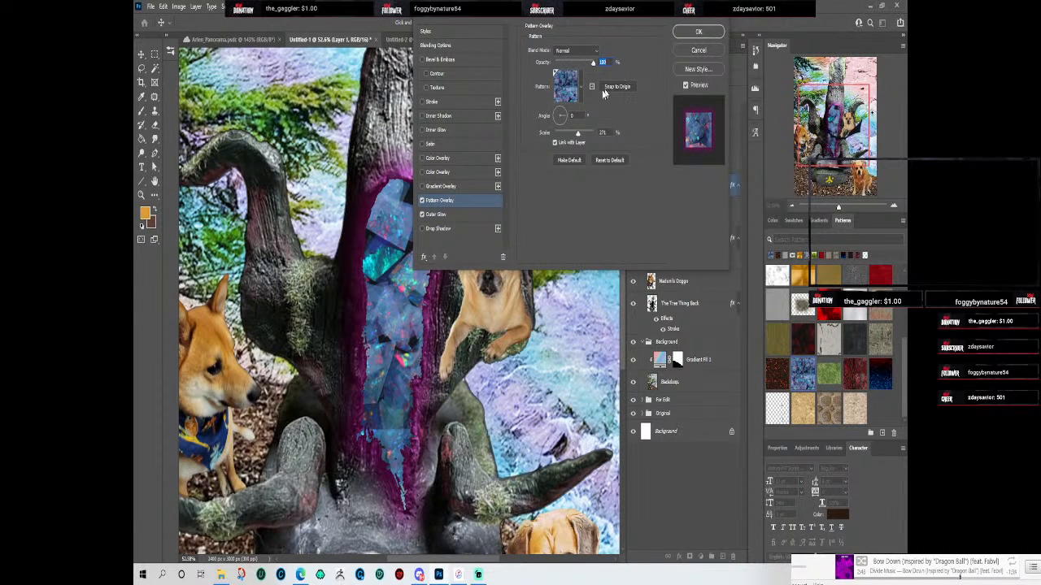
drag(578, 137, 572, 141)
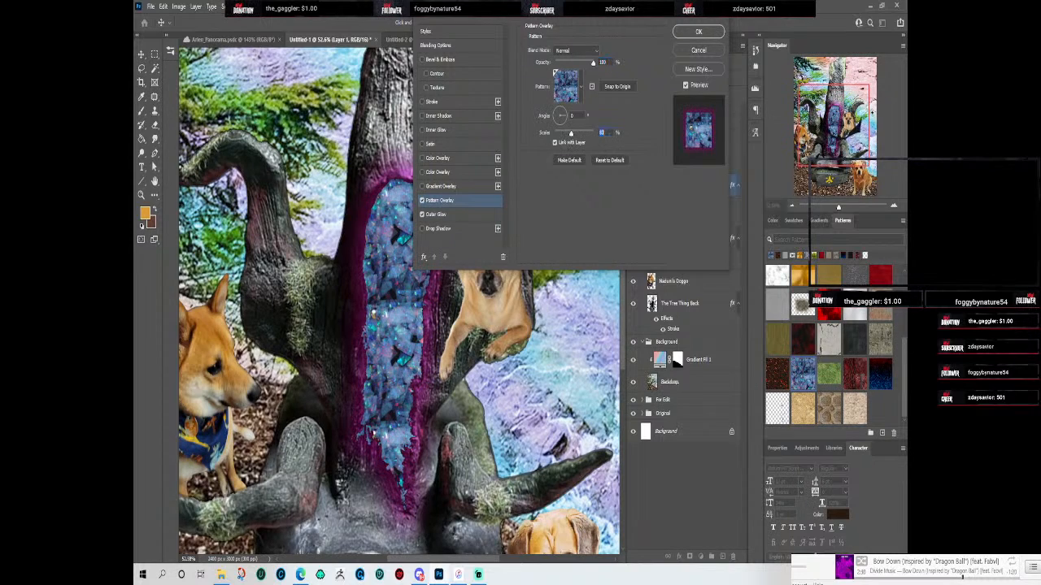
text(100)
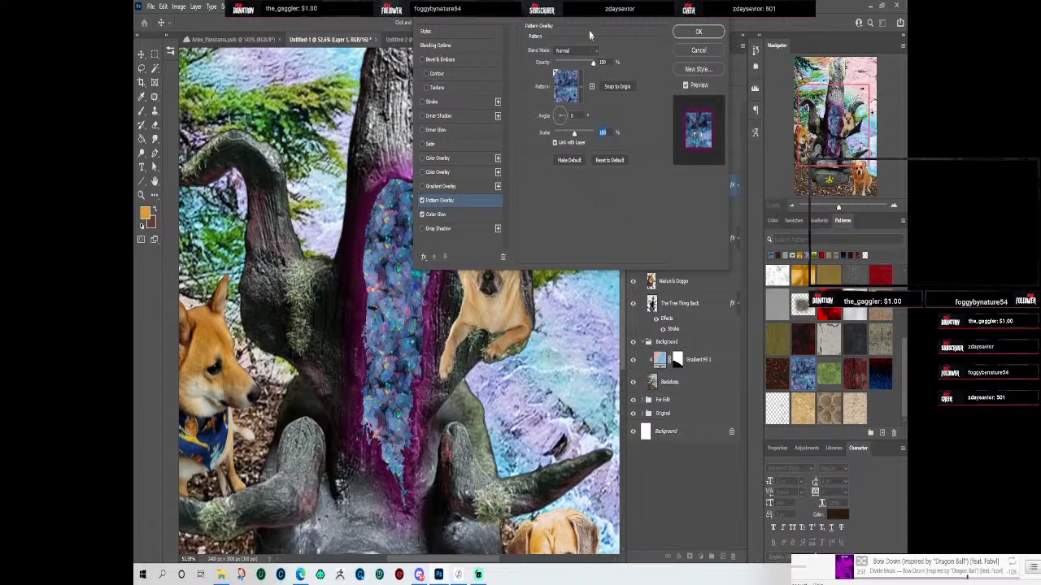
Step: Move the Layer Style dialog clear of the trunk opening and rotate the overlay pattern to about 90°
drag(524, 8, 605, 86)
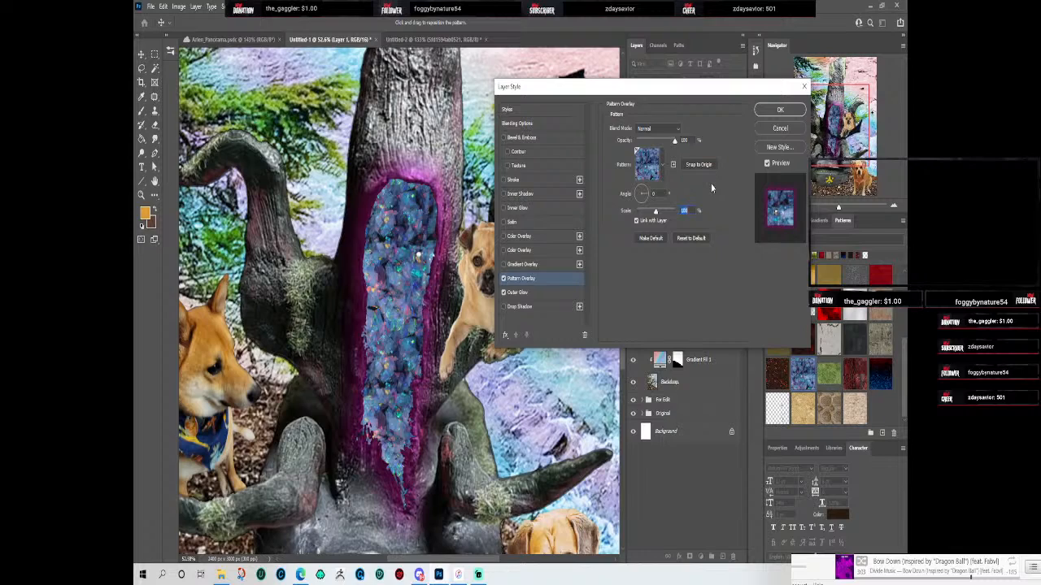
drag(643, 194, 643, 185)
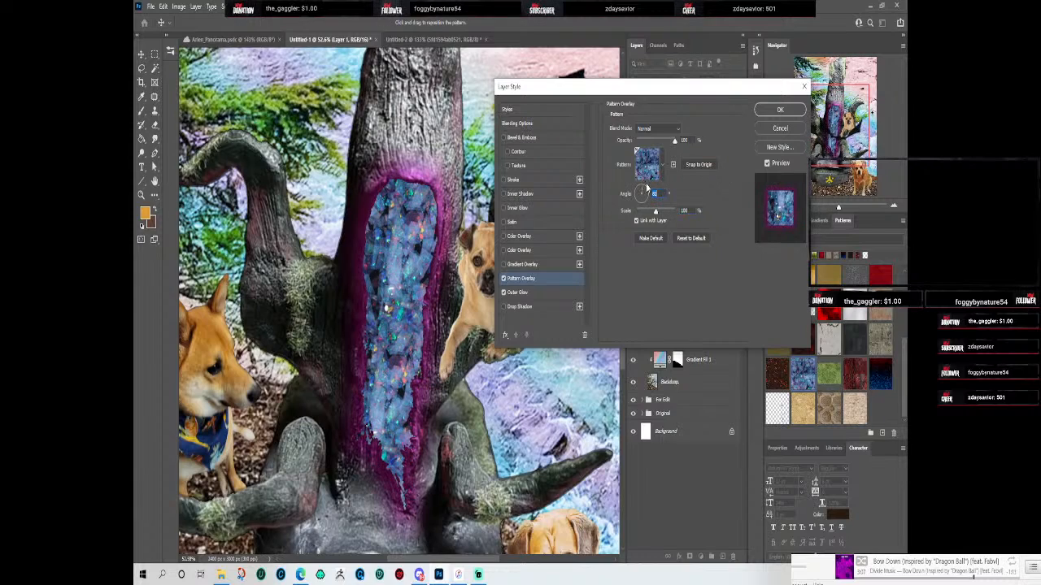
drag(643, 188, 642, 193)
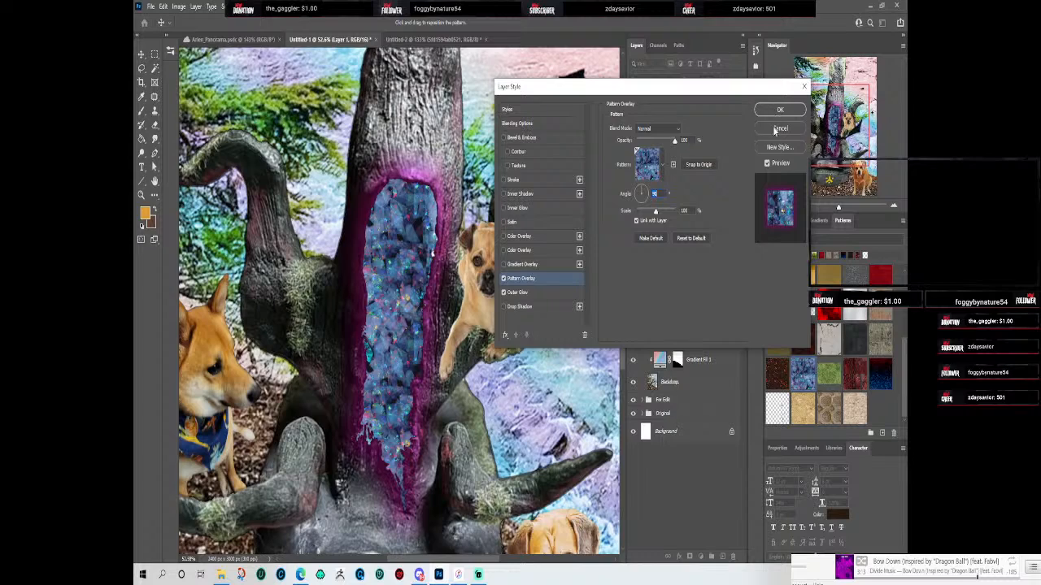
Step: Try the Screen, Dissolve, Darken, Multiply and Color Burn blend modes on the Pattern Overlay and return it to Normal
click(680, 130)
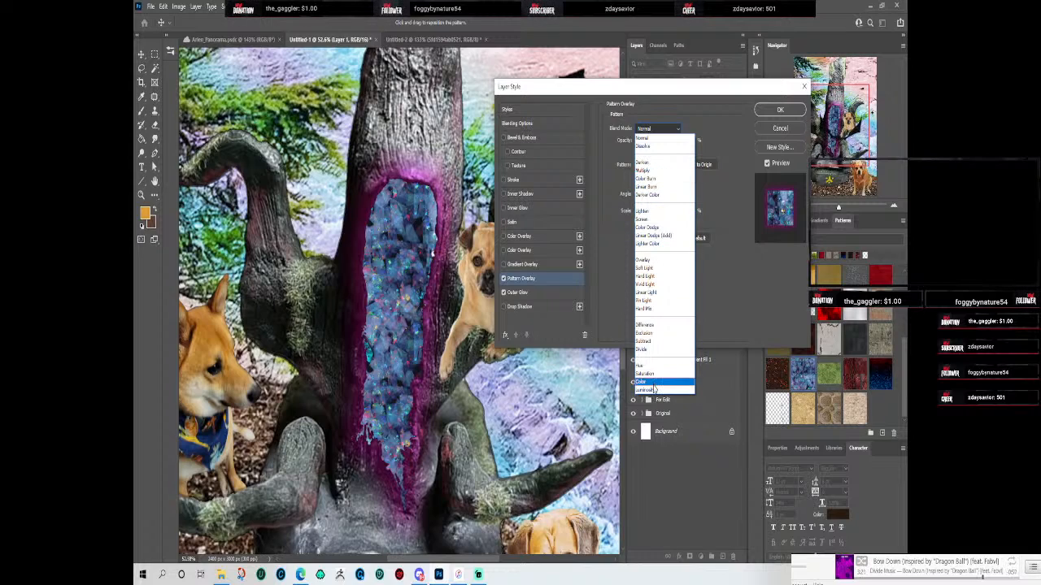
click(663, 221)
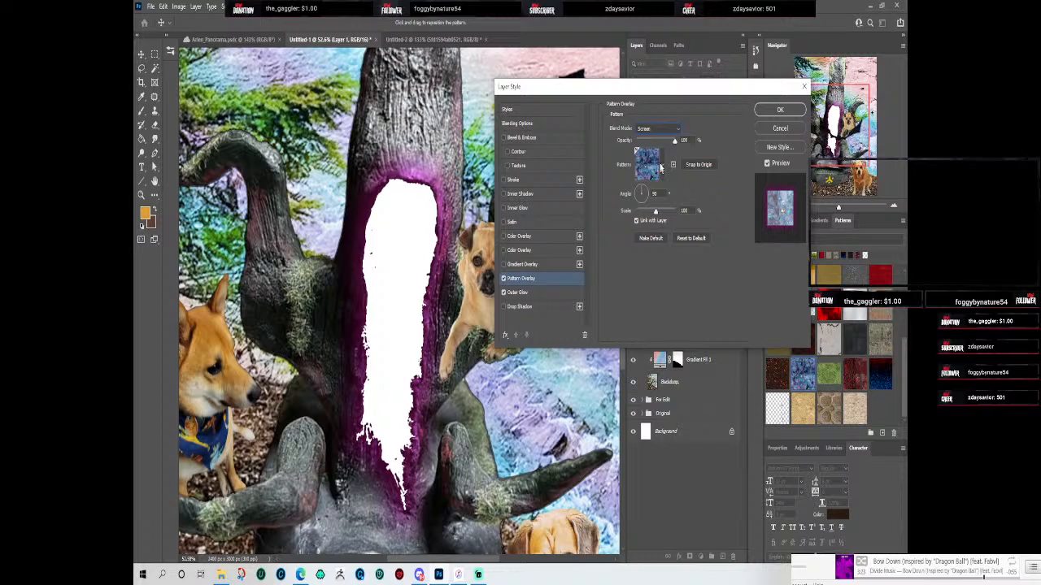
click(674, 131)
click(673, 139)
click(673, 129)
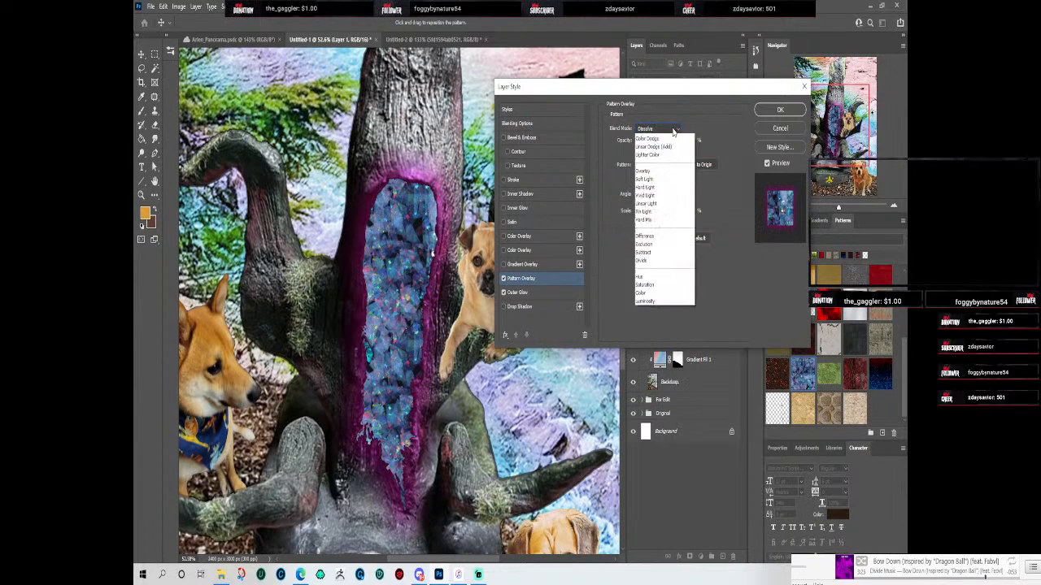
click(665, 162)
click(674, 129)
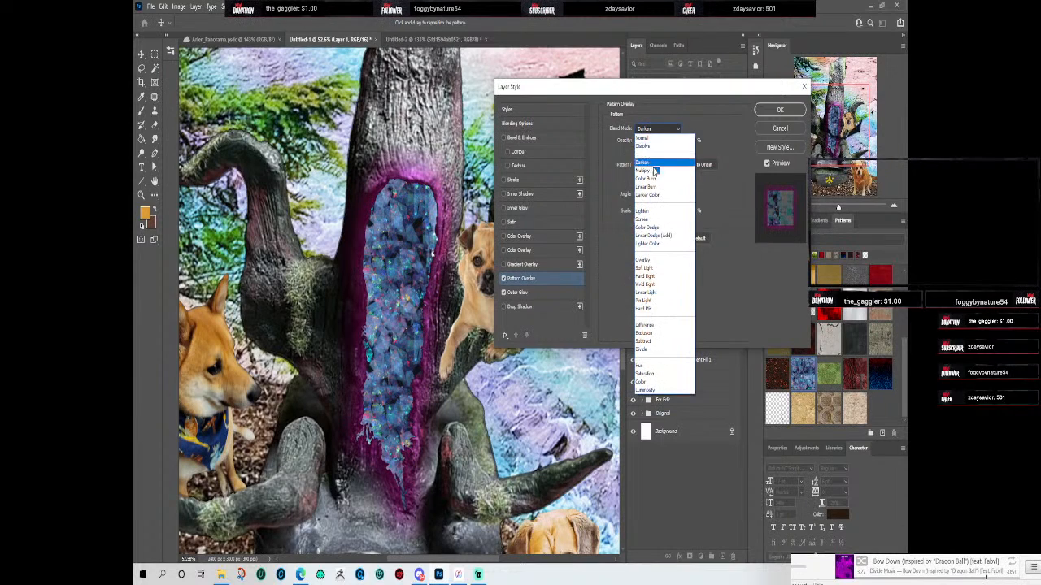
click(660, 171)
click(672, 130)
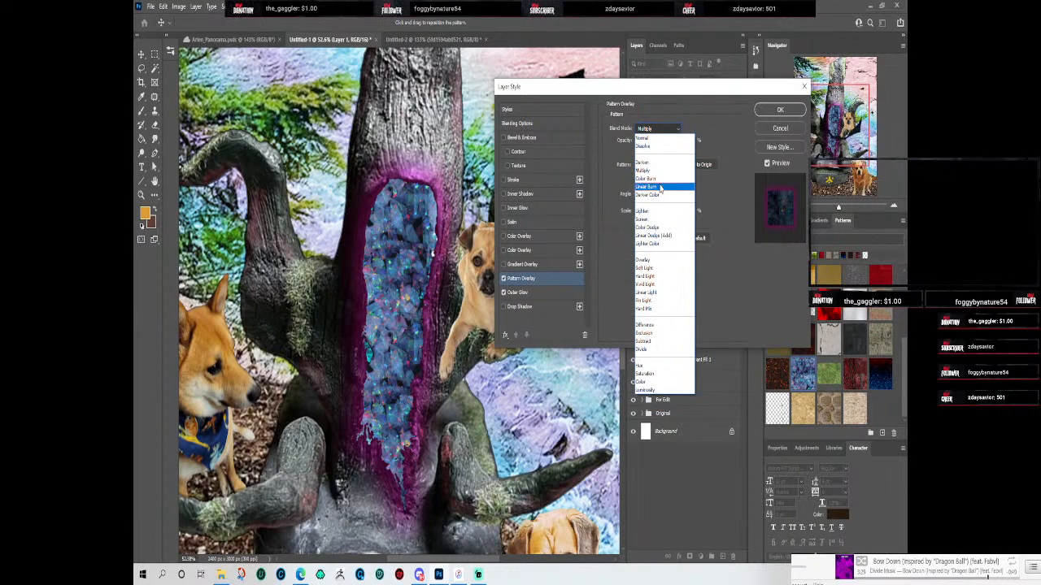
click(660, 179)
click(673, 129)
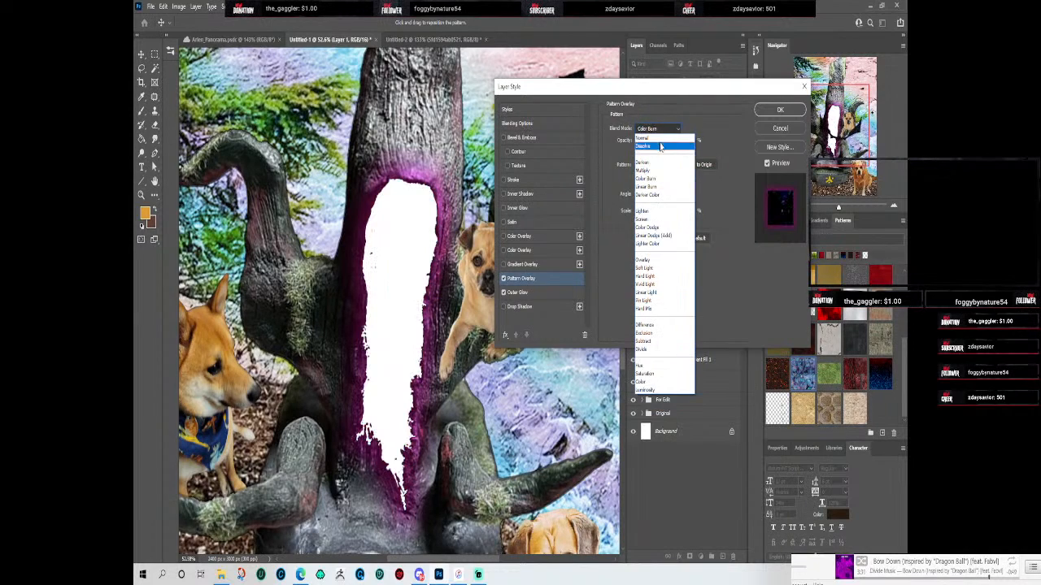
click(654, 136)
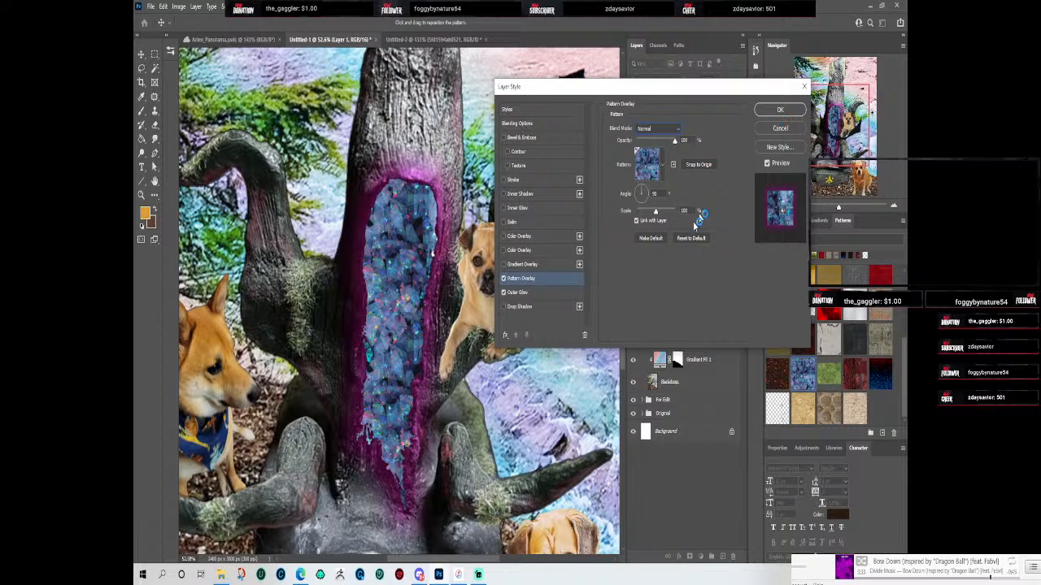
Step: Enable an Inner Shadow on Layer 1, leaving Inner Glow switched off
click(525, 292)
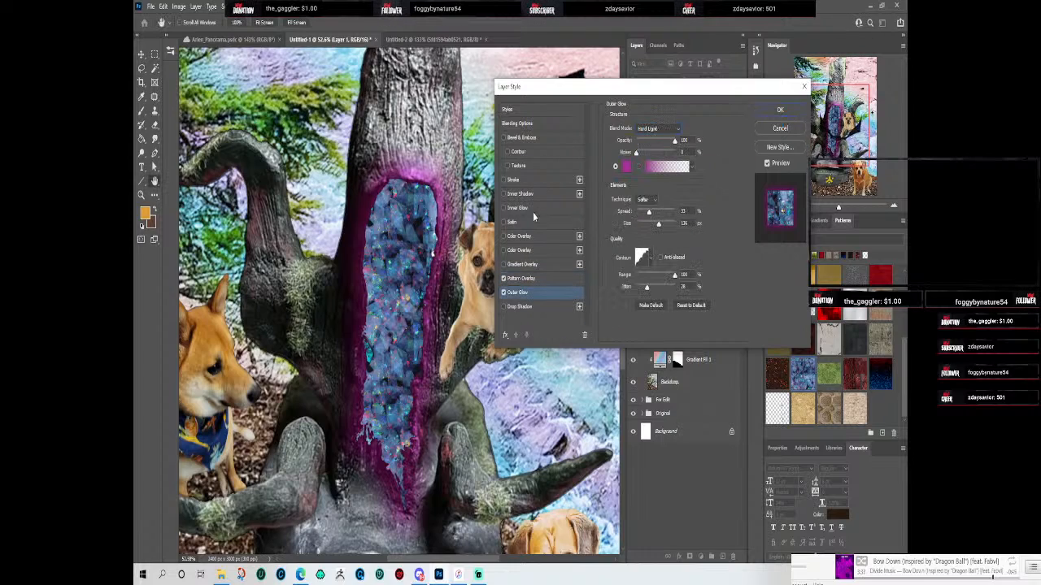
click(525, 195)
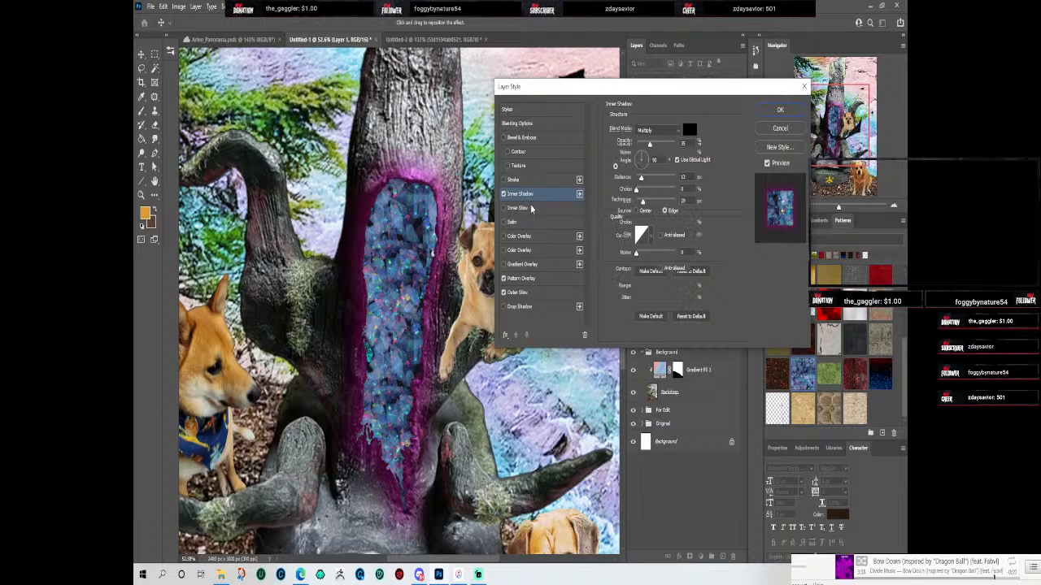
click(530, 209)
click(532, 196)
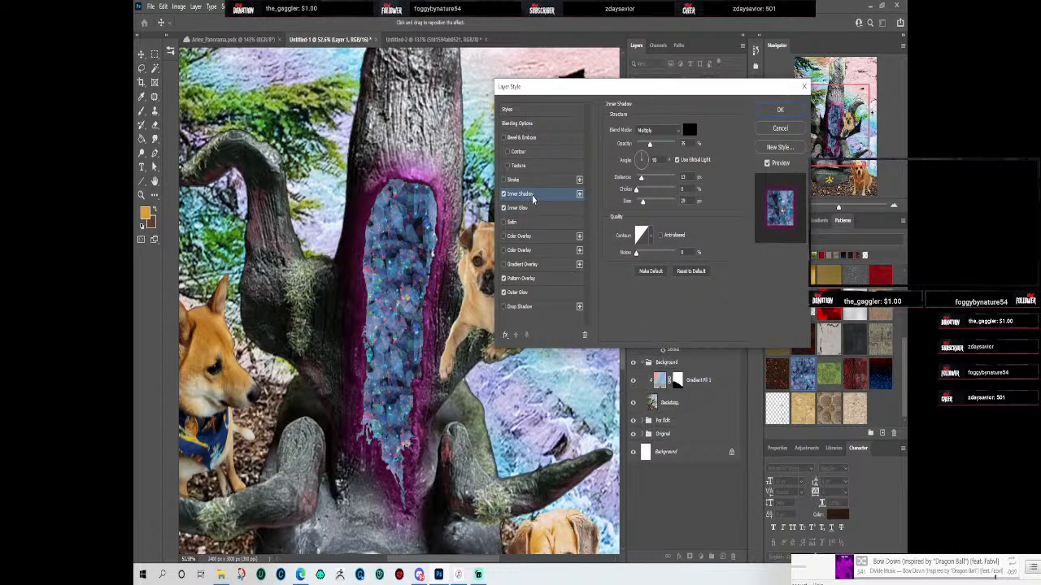
click(504, 208)
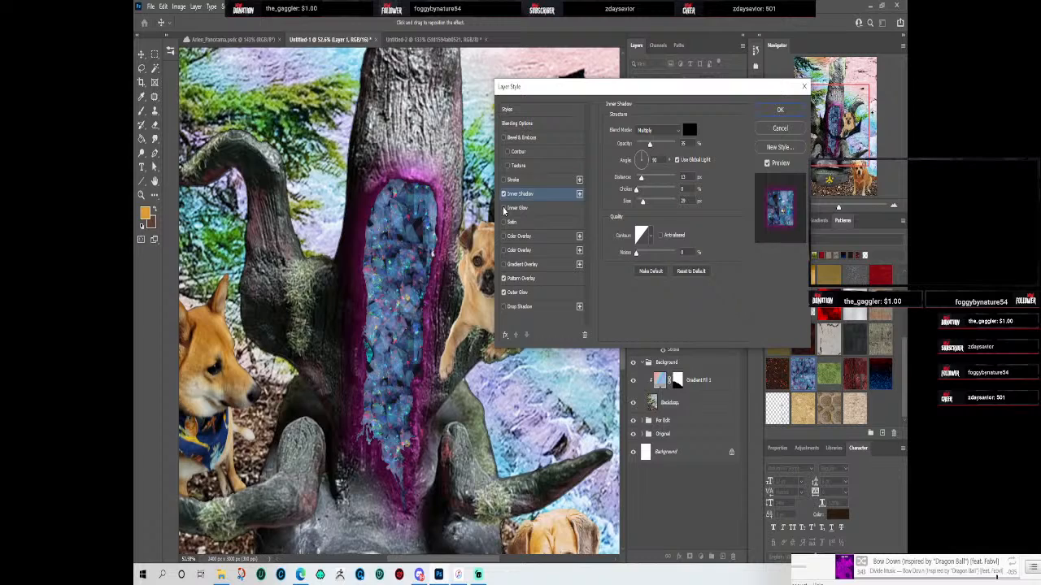
Step: Set the Inner Shadow's opacity to 100%, tilt its light angle toward the upper left, and increase its distance and size
click(668, 133)
click(669, 136)
drag(650, 145, 676, 145)
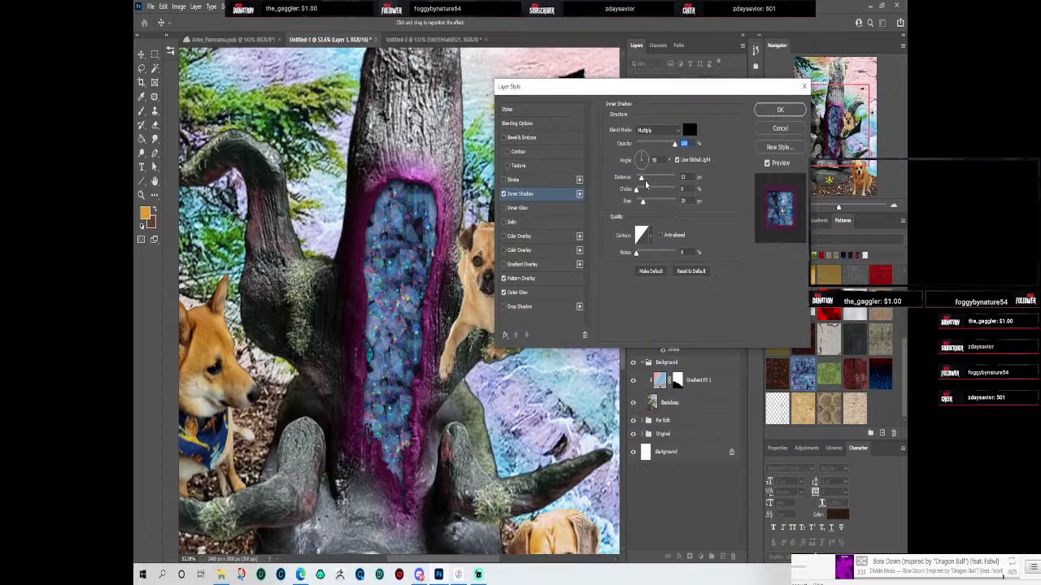
drag(643, 178, 637, 157)
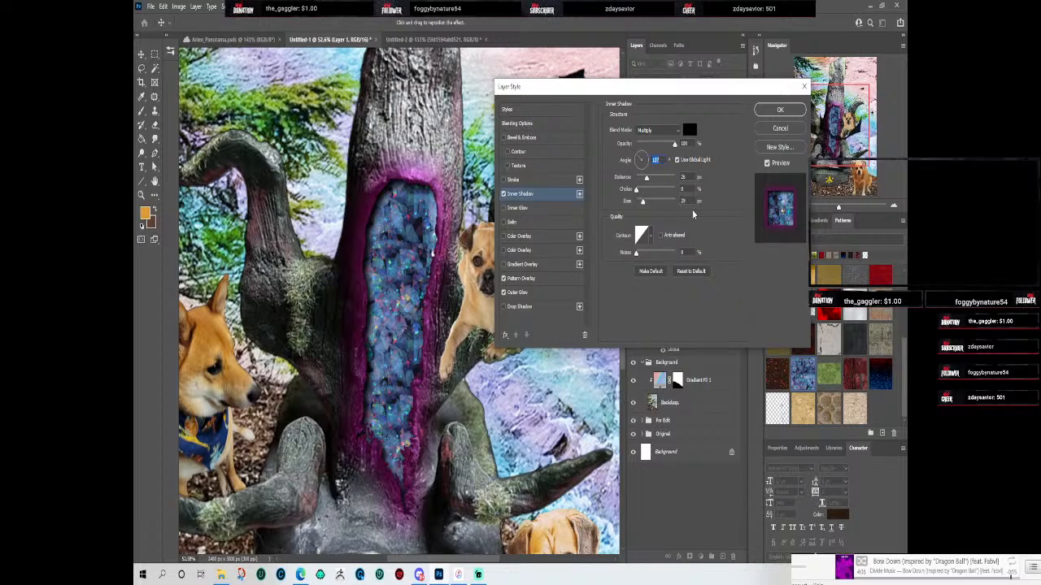
mouse_move(636, 189)
mouse_down()
mouse_move(649, 193)
mouse_move(635, 189)
mouse_move(638, 204)
mouse_move(655, 205)
mouse_move(647, 203)
mouse_up()
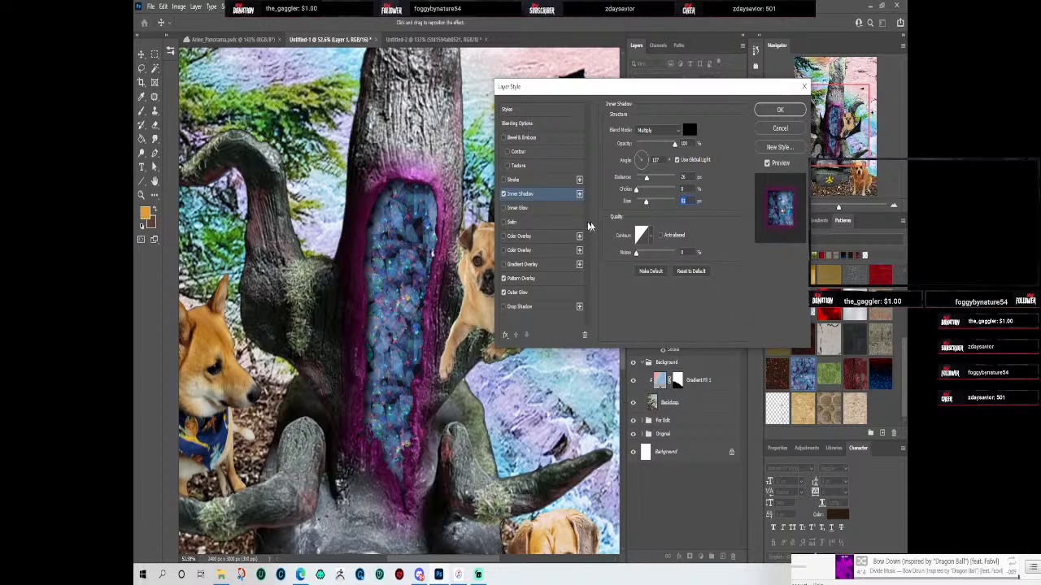
Step: Add a Stroke of size 1 to Layer 1, comparing the Center and Outside positions and settling on Inside
click(537, 180)
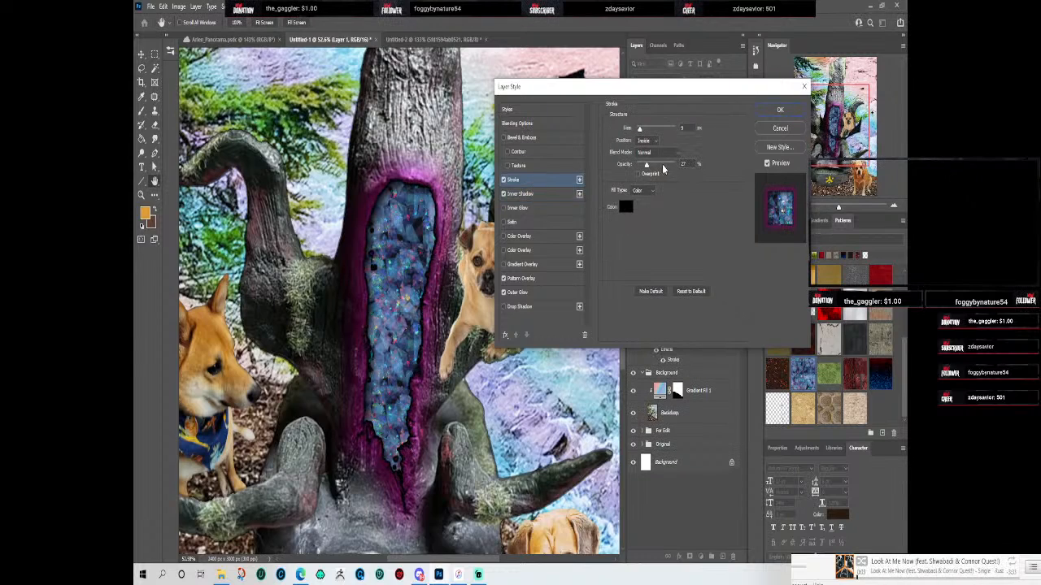
drag(640, 130, 636, 130)
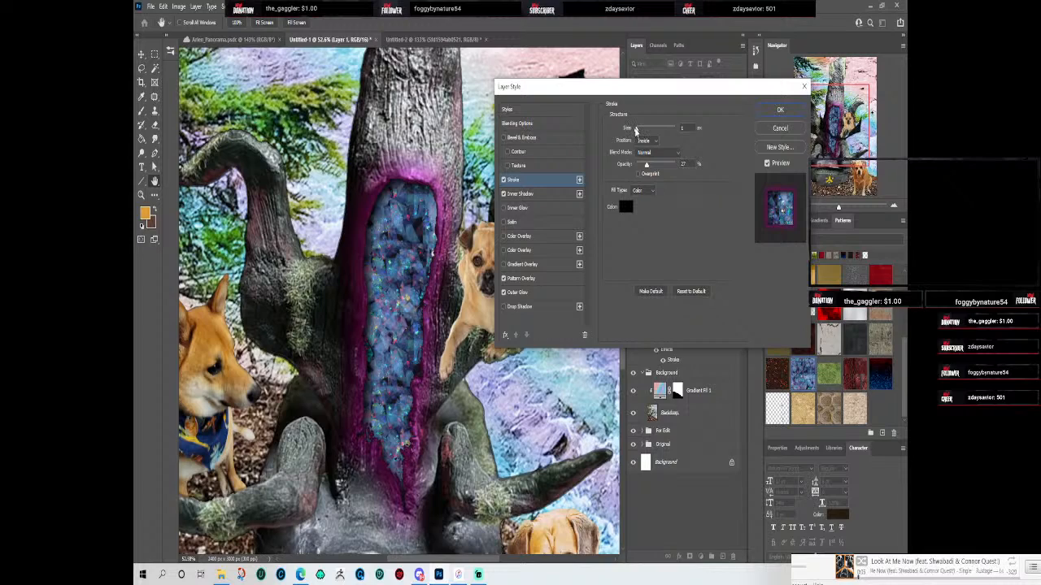
click(649, 141)
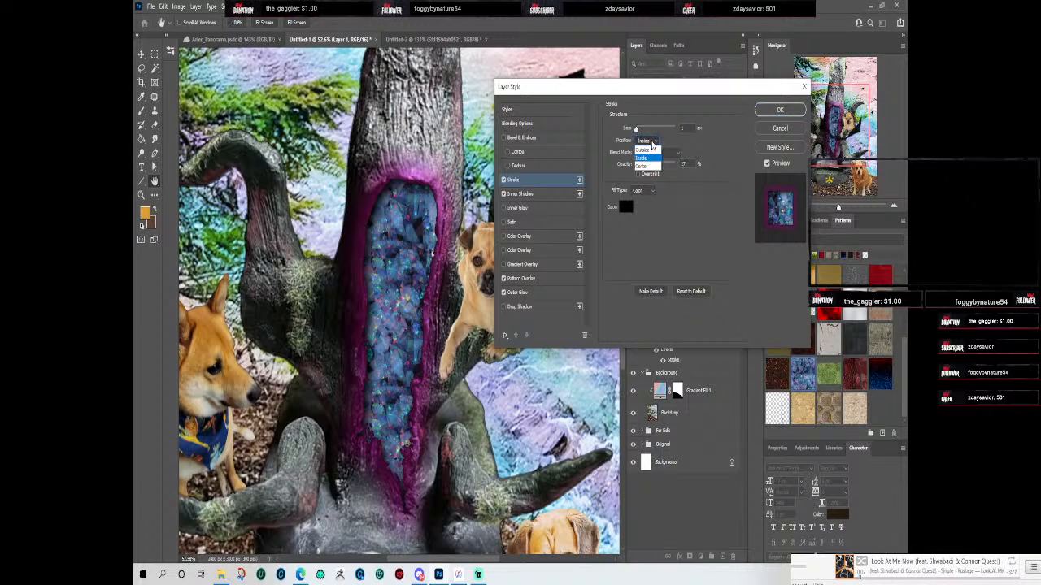
click(642, 166)
click(649, 141)
click(648, 150)
click(652, 143)
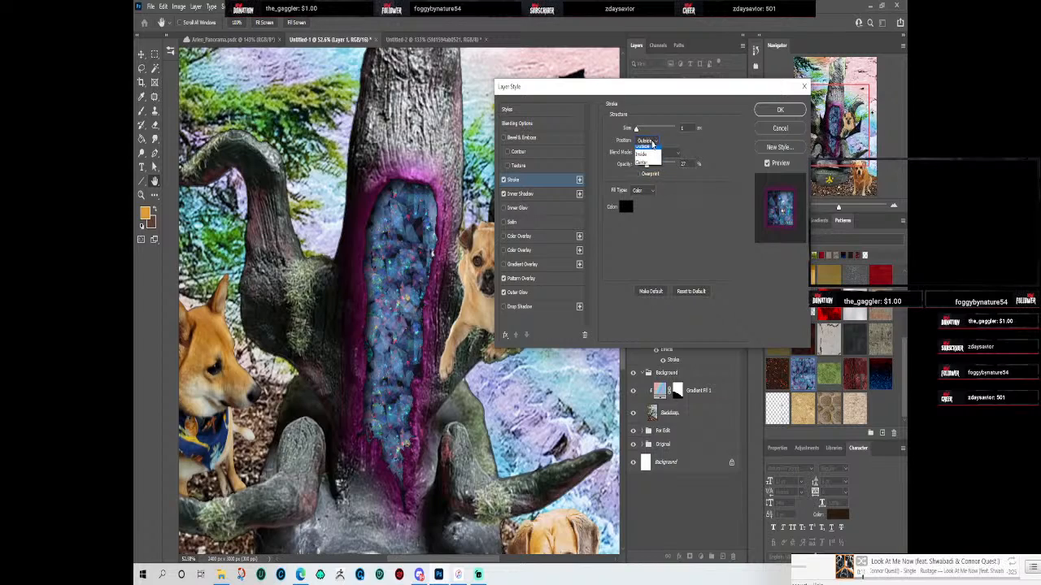
click(647, 150)
Step: Raise the Stroke's opacity to 100%, keeping its blend mode at Normal
click(656, 154)
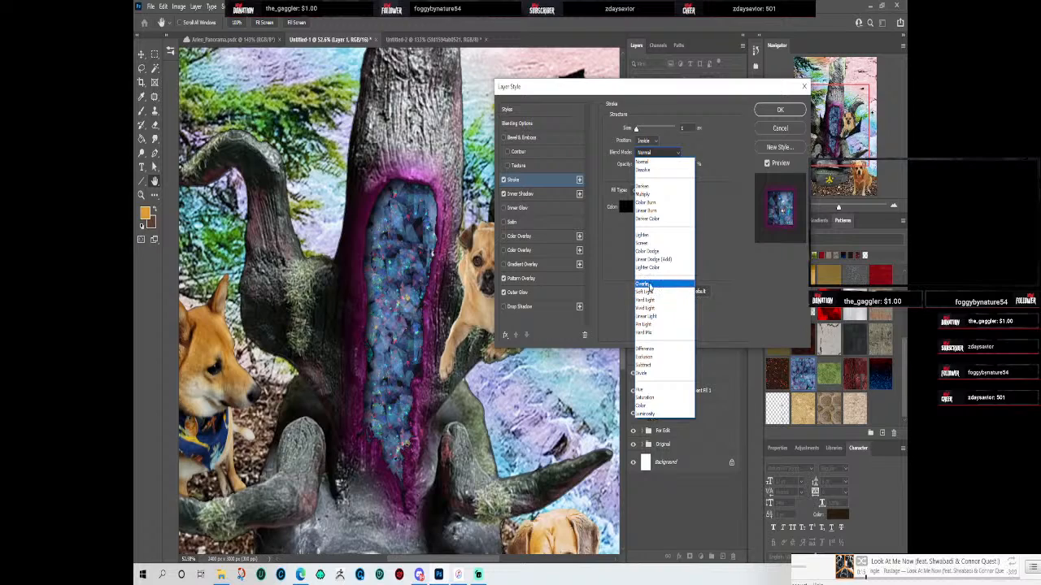
click(732, 223)
drag(647, 165, 707, 170)
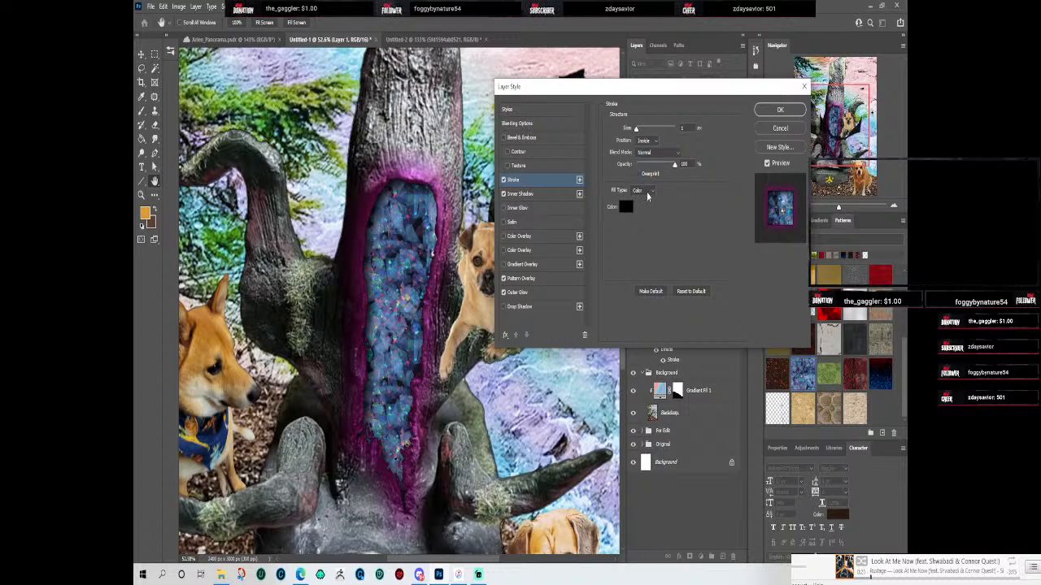
Step: Try preset gradients as the Stroke's fill and return the fill type to Color
click(650, 191)
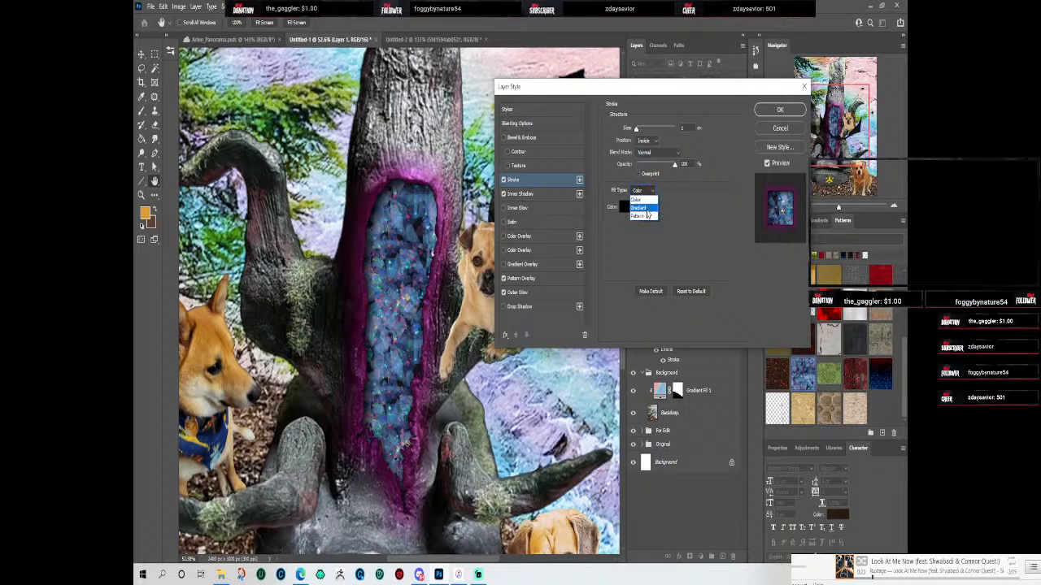
click(642, 208)
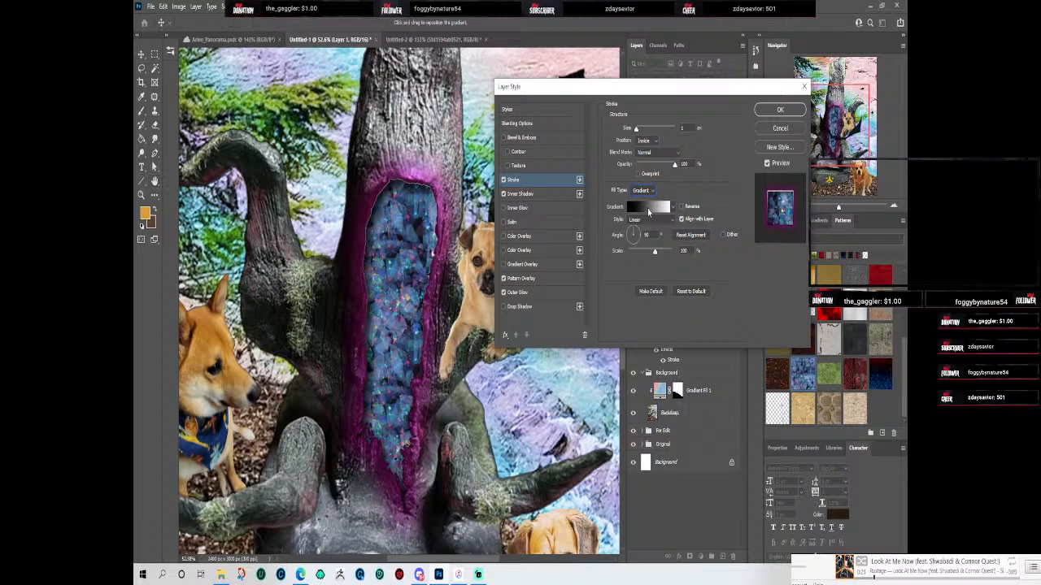
click(673, 208)
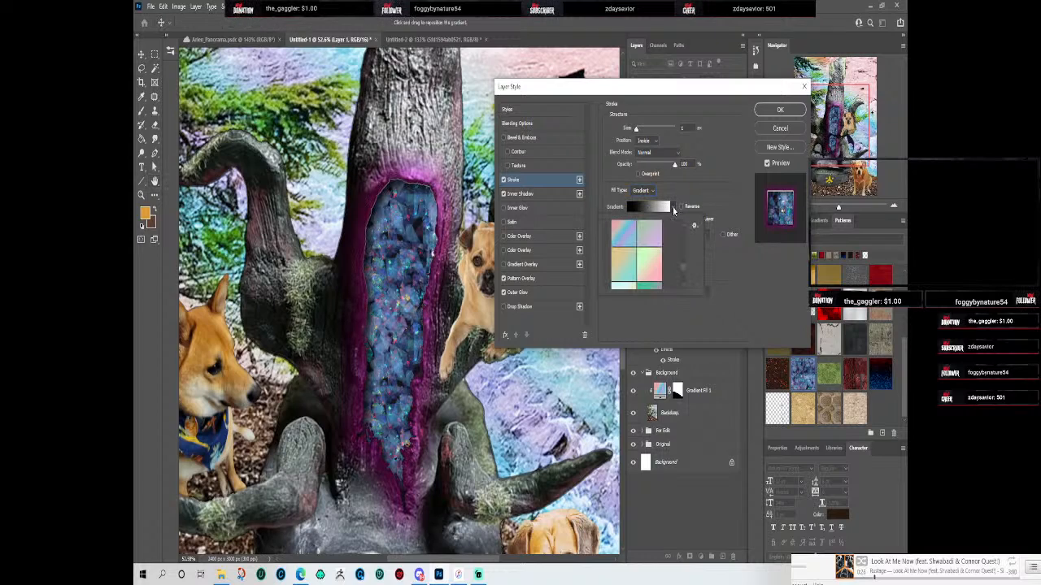
click(623, 237)
scroll(631, 236, down, 2)
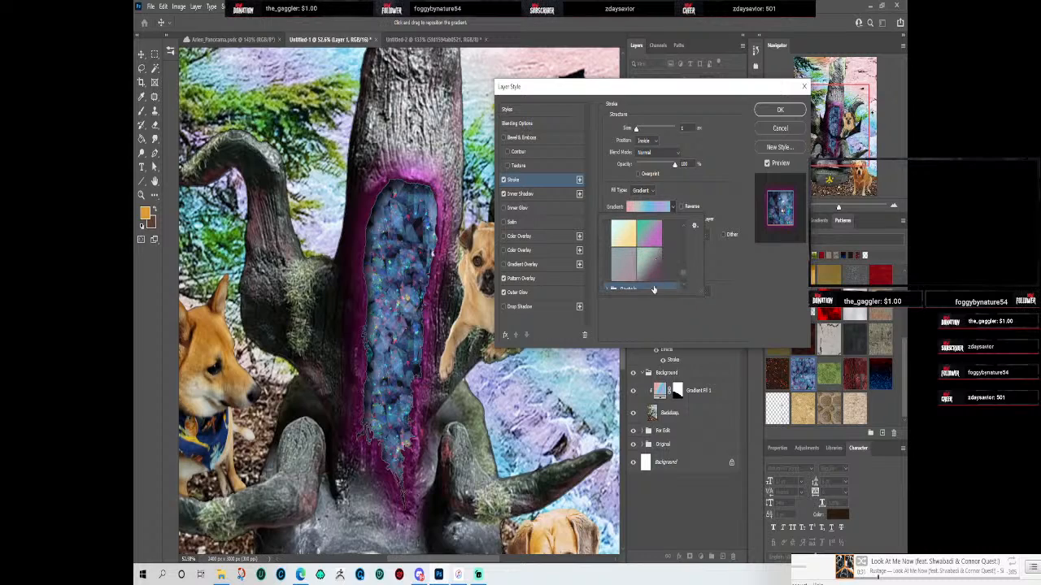
click(657, 257)
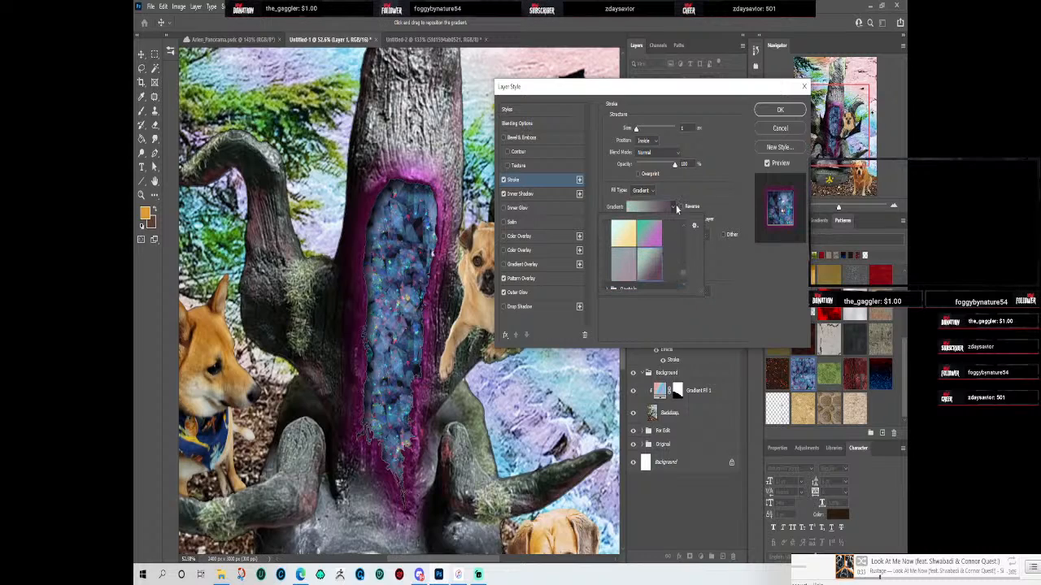
click(655, 191)
click(636, 199)
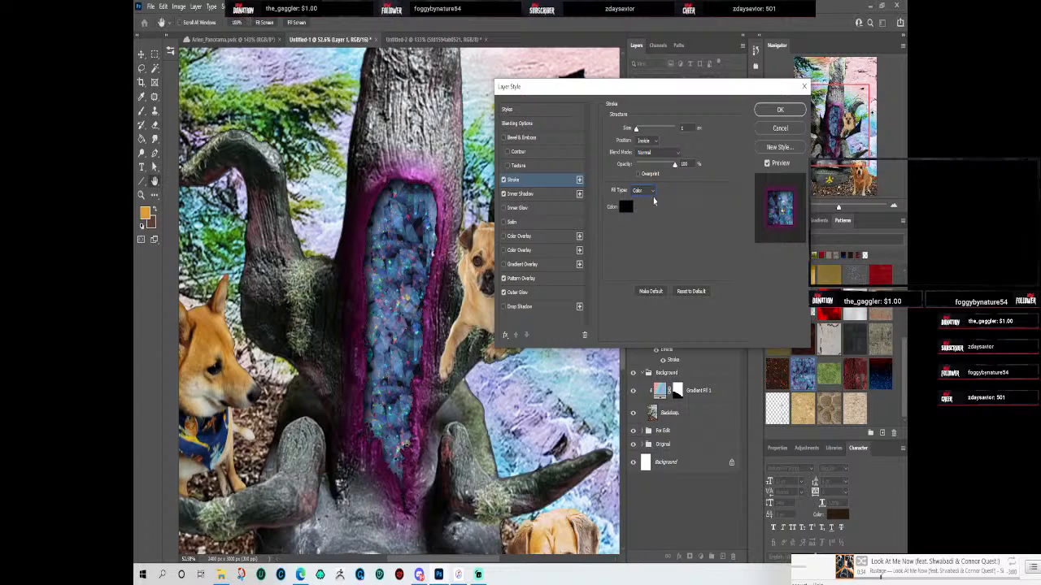
Step: Try light green tones for the Stroke, then set its color to the saturated blue 0246d2
click(625, 207)
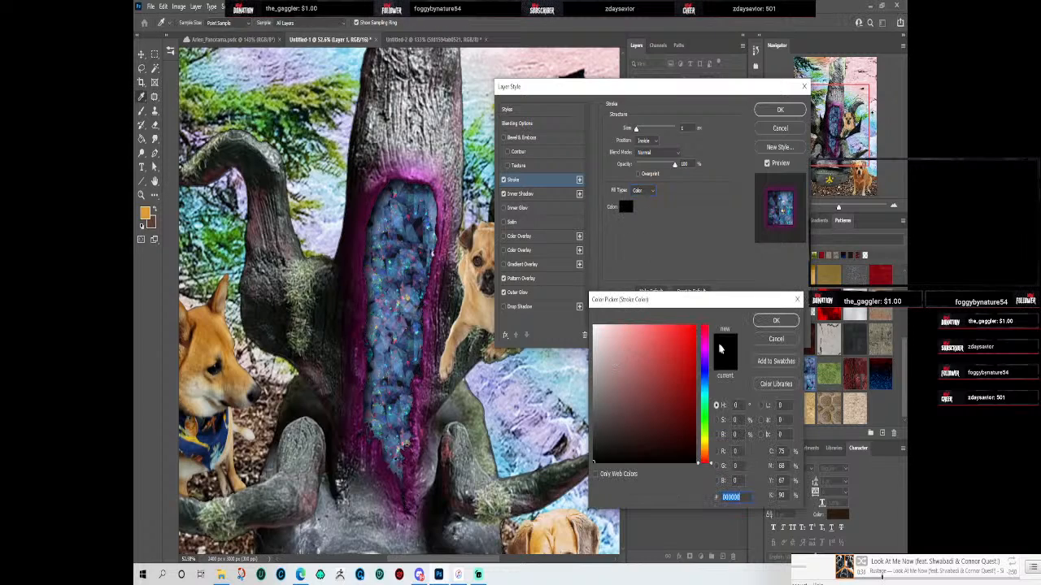
click(704, 433)
click(648, 355)
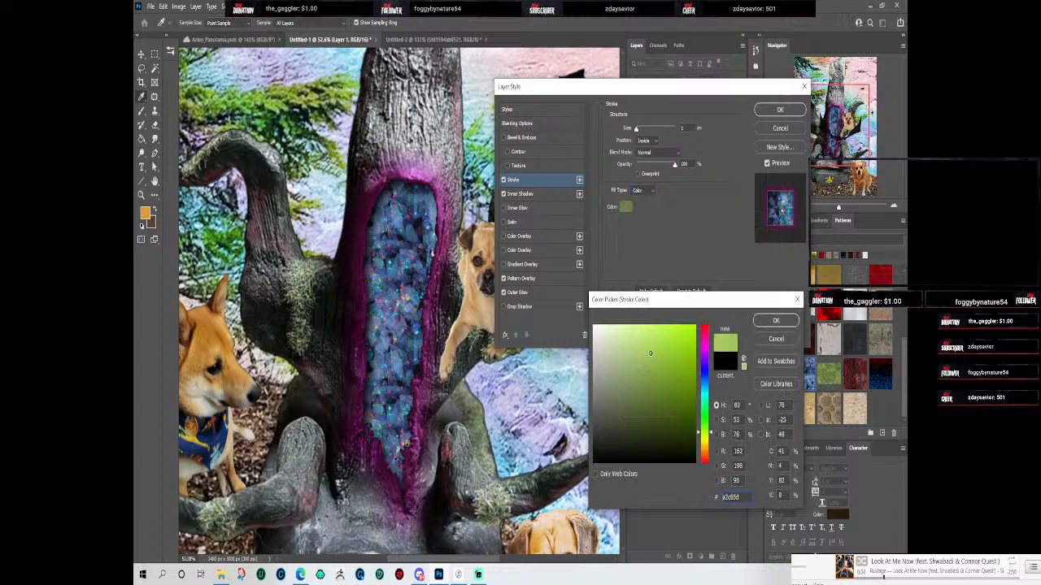
click(685, 330)
mouse_move(674, 349)
mouse_down()
mouse_move(618, 360)
mouse_move(610, 349)
mouse_move(631, 329)
mouse_move(608, 325)
mouse_up()
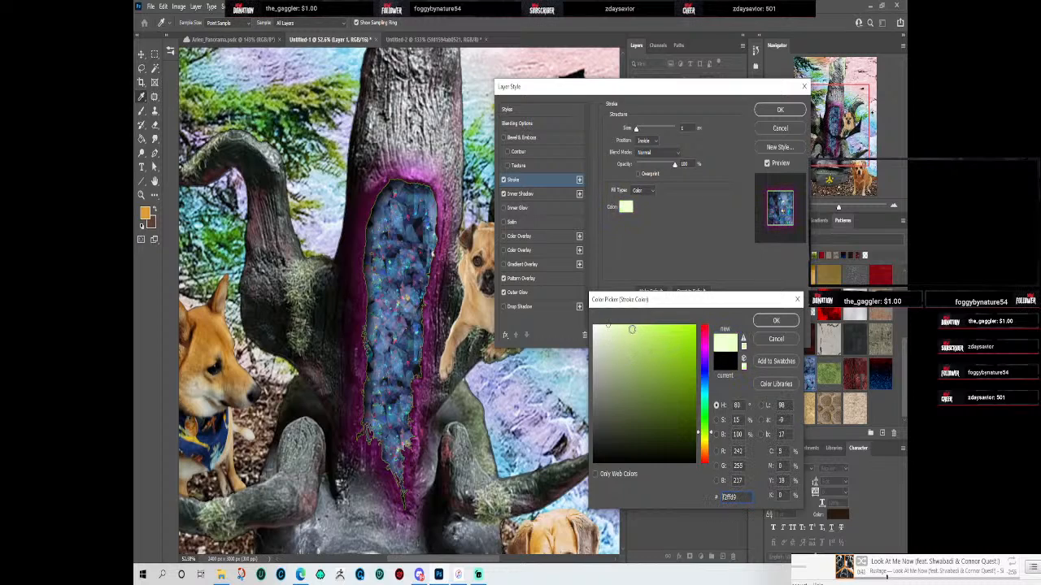
mouse_move(705, 341)
mouse_down()
mouse_move(705, 332)
mouse_move(689, 395)
mouse_move(705, 379)
mouse_move(688, 371)
mouse_move(695, 349)
mouse_up()
click(696, 329)
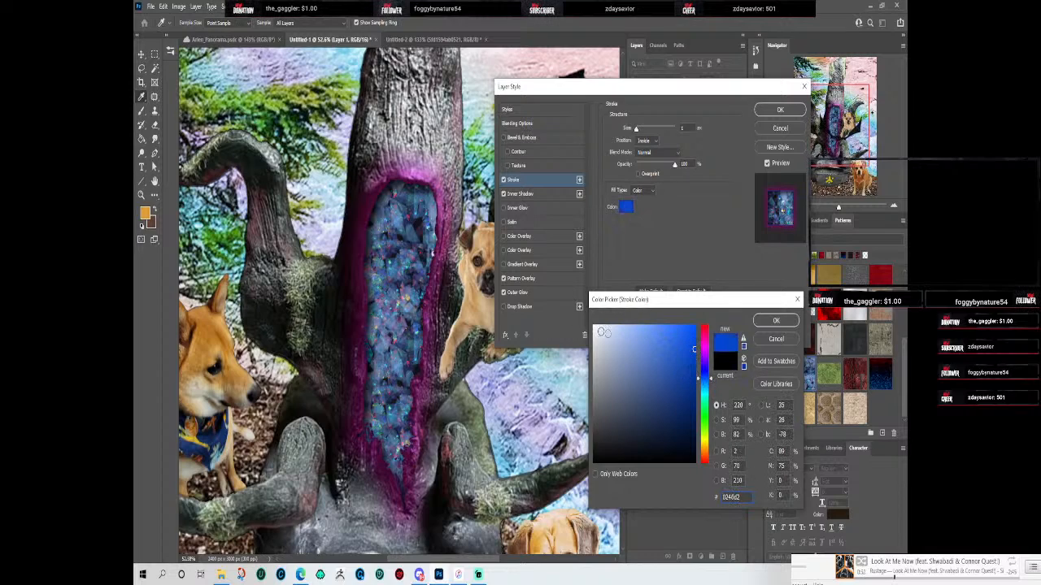
click(776, 321)
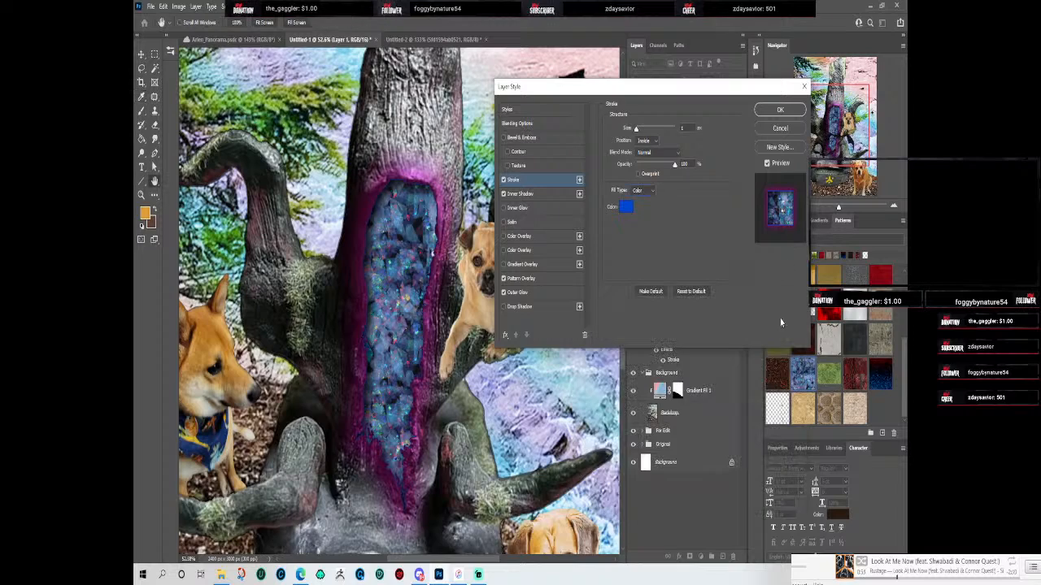
Step: Swap the Stroke's blue for its nearest in-gamut color and apply the layer style to Layer 1
click(624, 209)
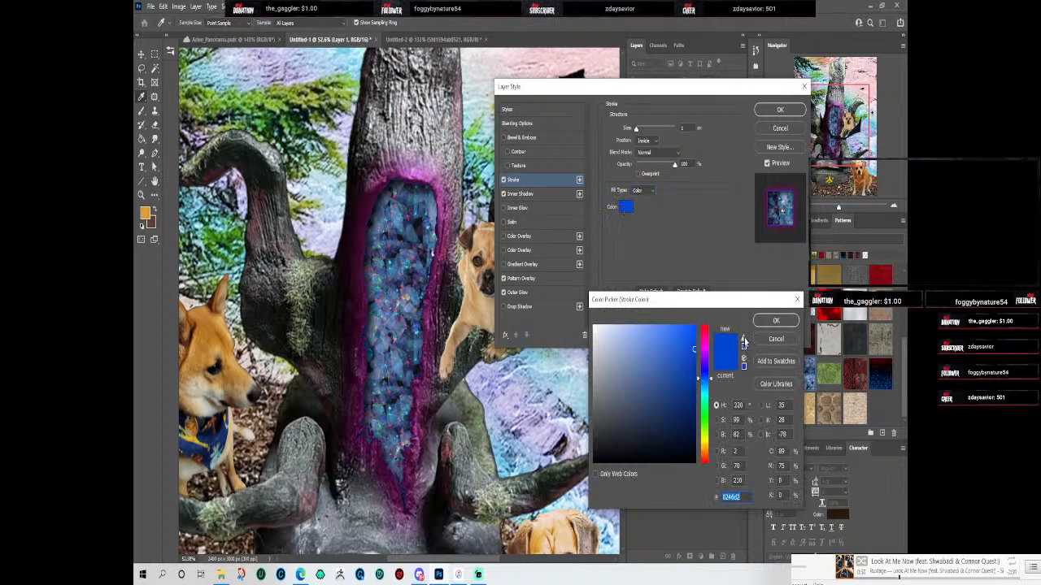
click(778, 322)
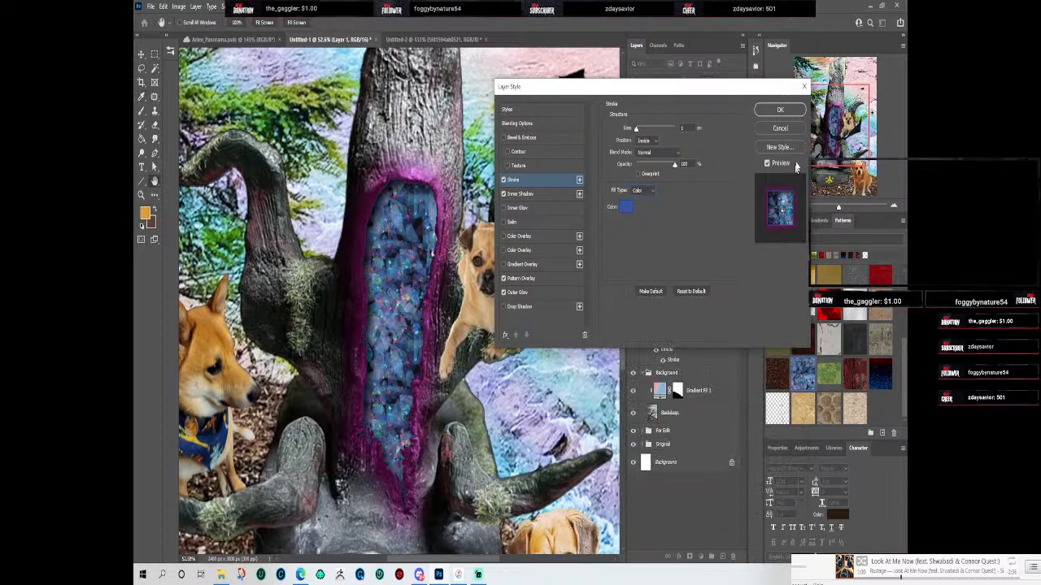
click(779, 110)
Step: Check the gradient settings of Gradient Fill 1 in the Background group
key(ctrl+0)
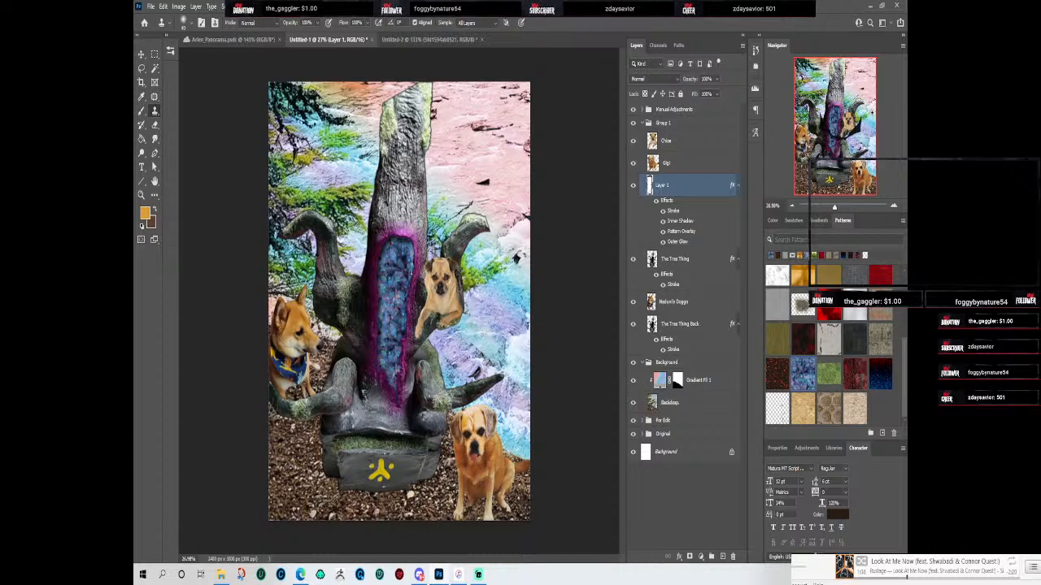
click(660, 381)
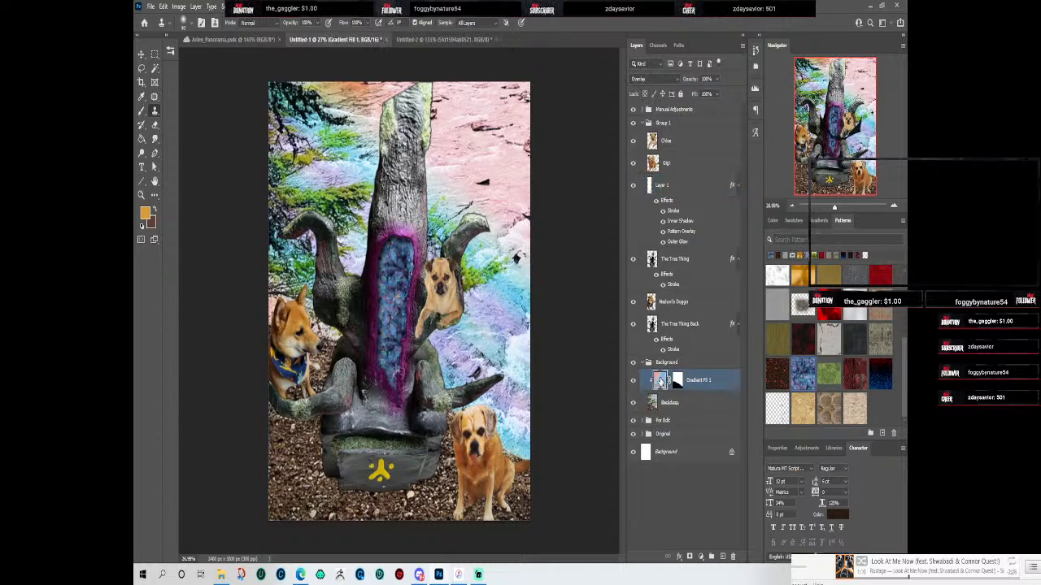
double_click(660, 380)
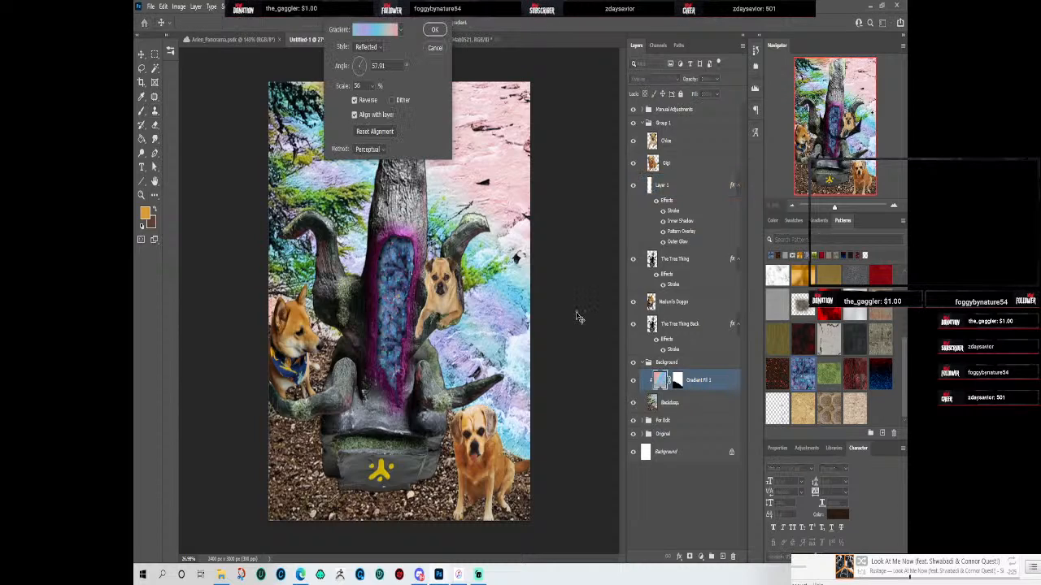
click(431, 30)
right_click(711, 385)
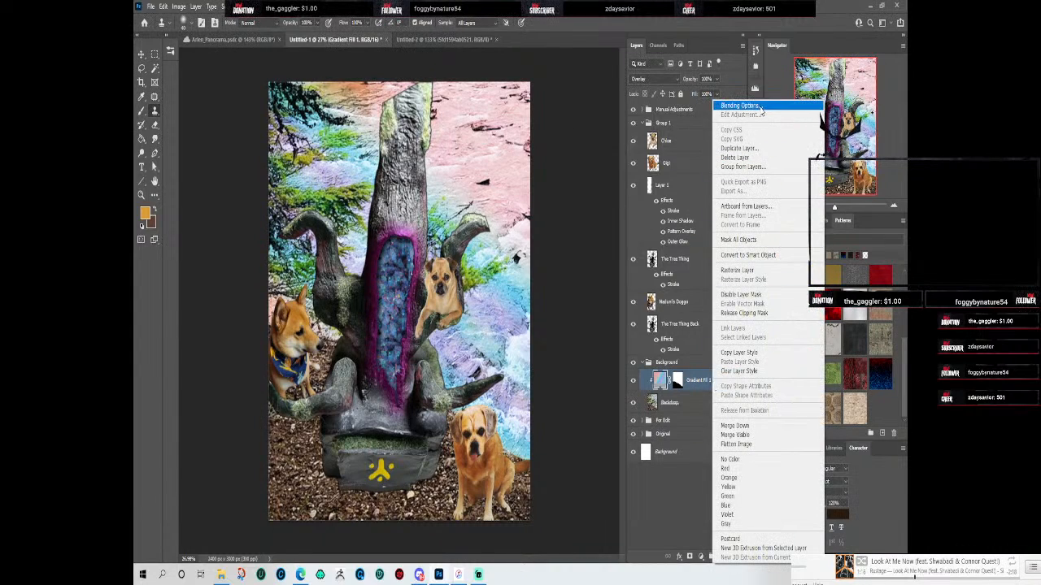
click(671, 495)
Step: Add a Hue/Saturation adjustment layer above Gradient Fill 1 and raise its Saturation to about +46
click(815, 450)
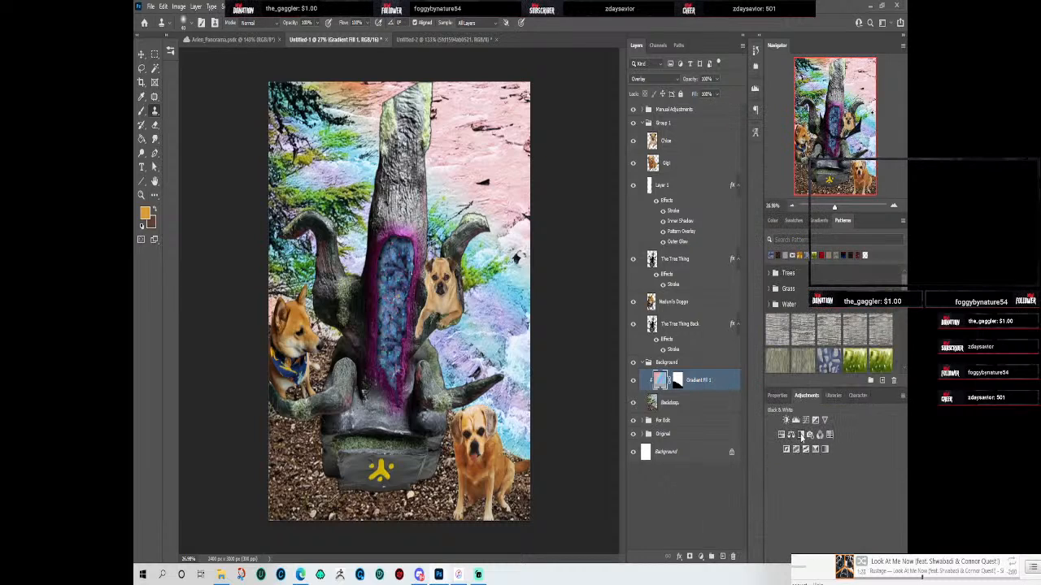
click(782, 436)
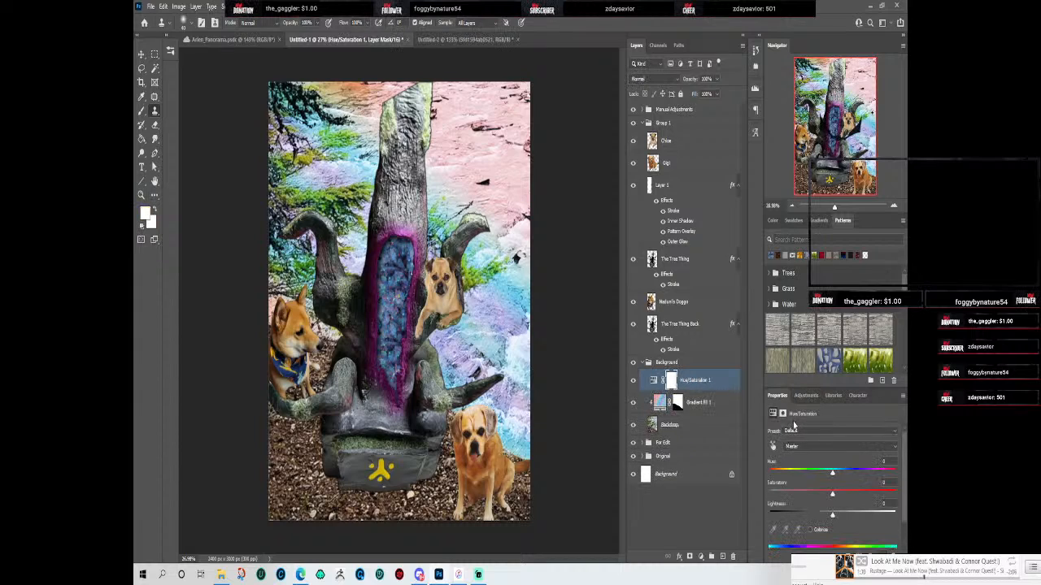
right_click(704, 385)
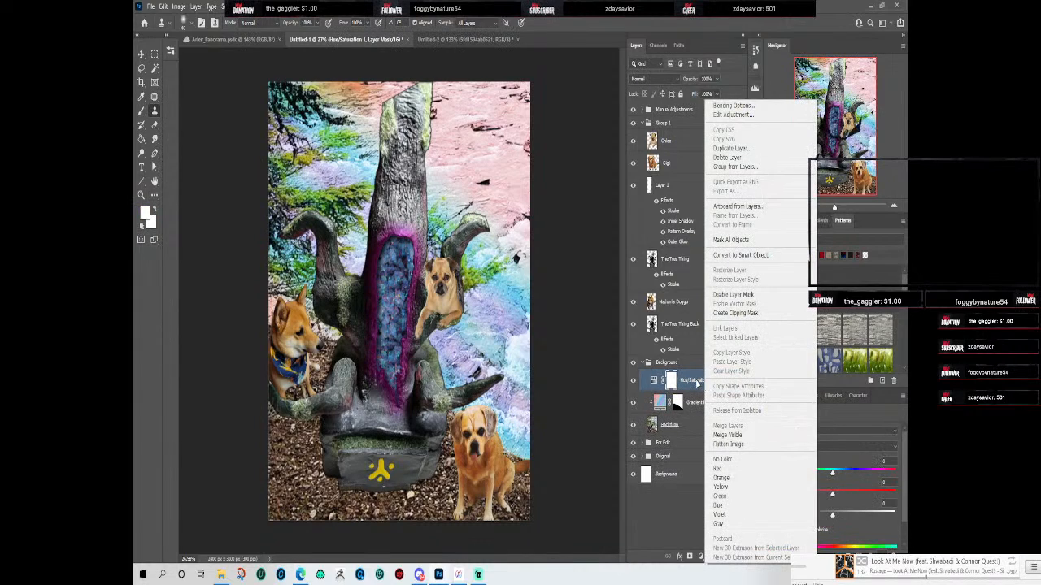
click(689, 383)
right_click(689, 383)
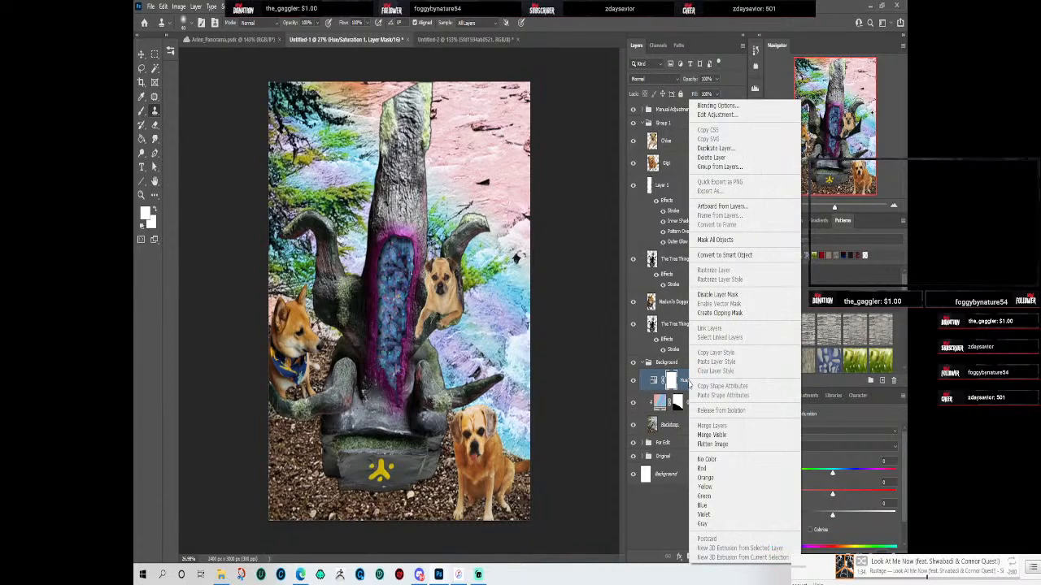
click(688, 384)
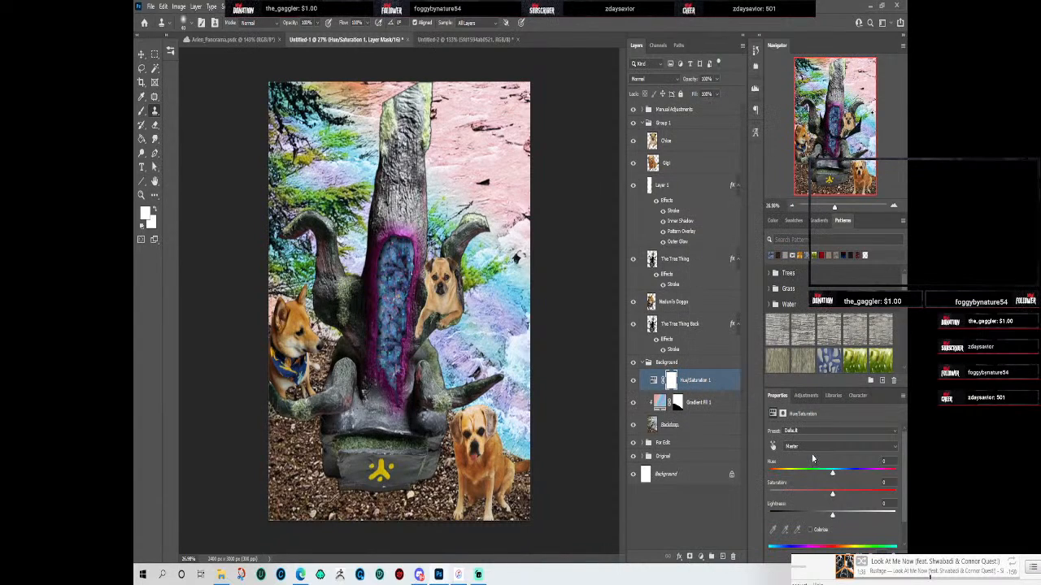
scroll(803, 461, down, 1)
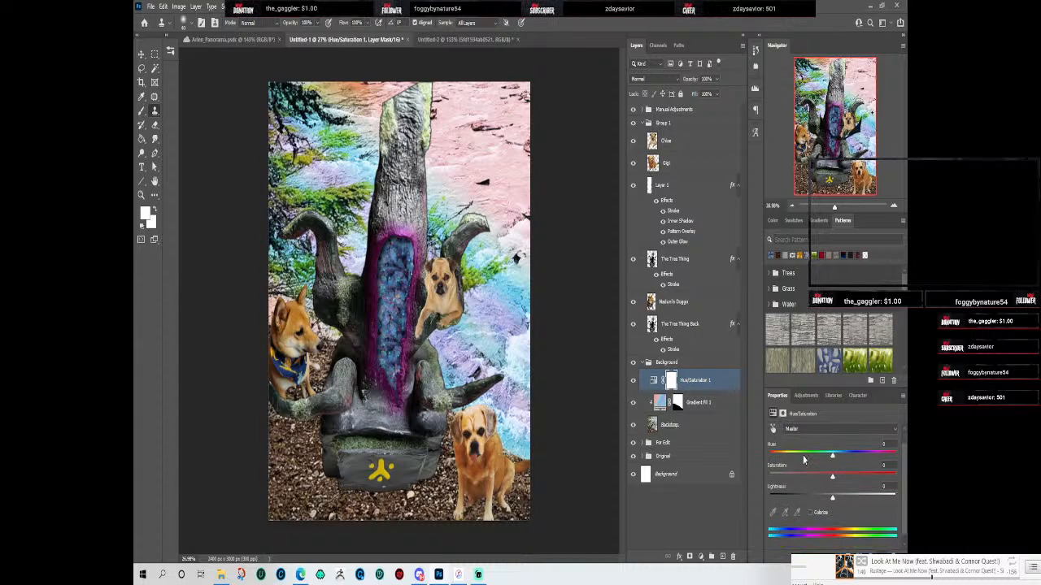
scroll(813, 439, up, 1)
drag(832, 495, 862, 501)
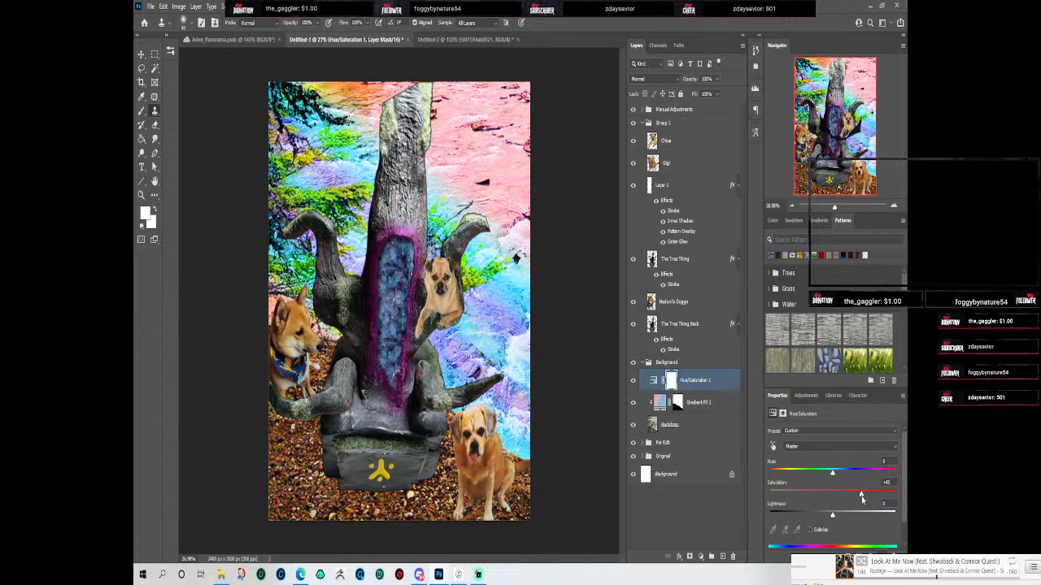
Step: Try pasting Gradient Fill 1's mask onto the Hue/Saturation 1 layer and undo the paste
click(677, 404)
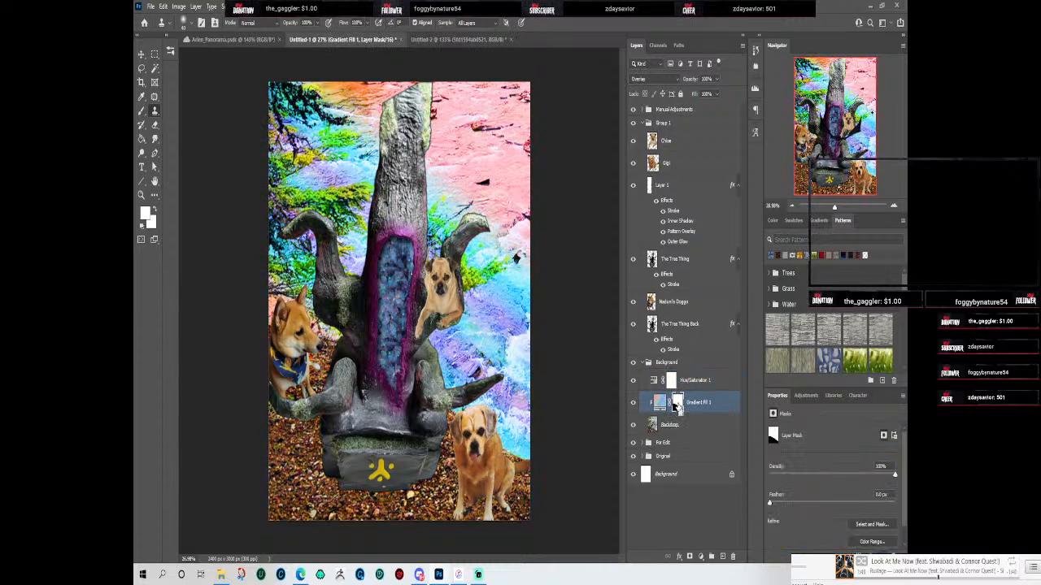
click(672, 381)
key(ctrl+v)
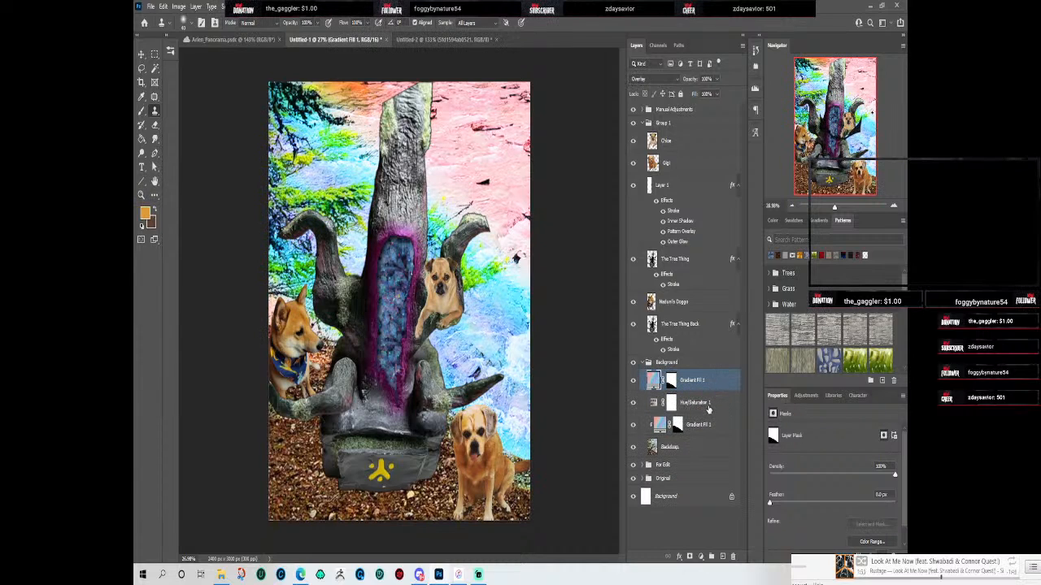
key(ctrl+z)
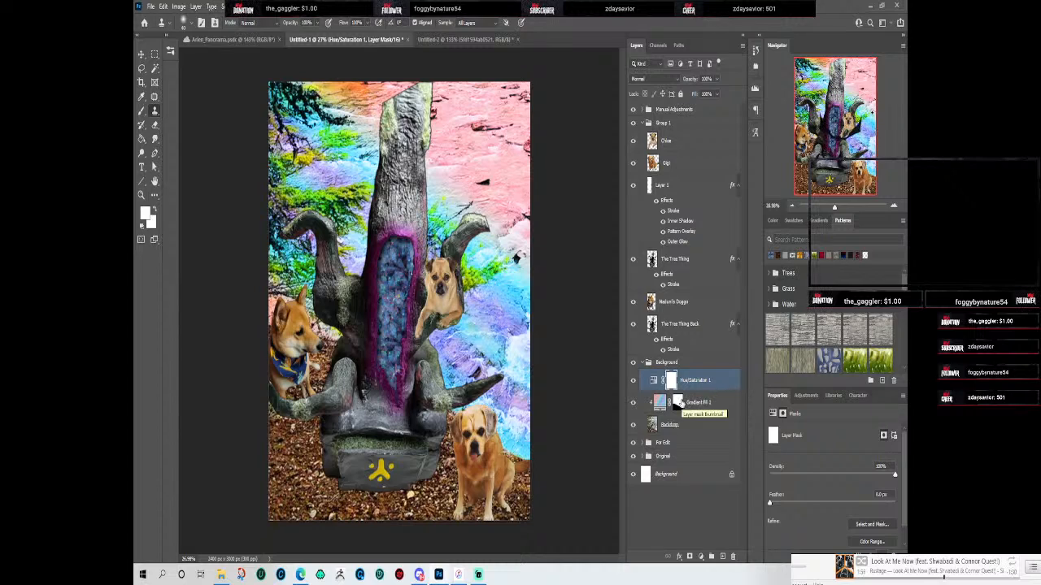
Step: Load Gradient Fill 1's mask as a selection, target the Hue/Saturation 1 mask and make black the foreground color
click(677, 404)
ctrl+click(674, 405)
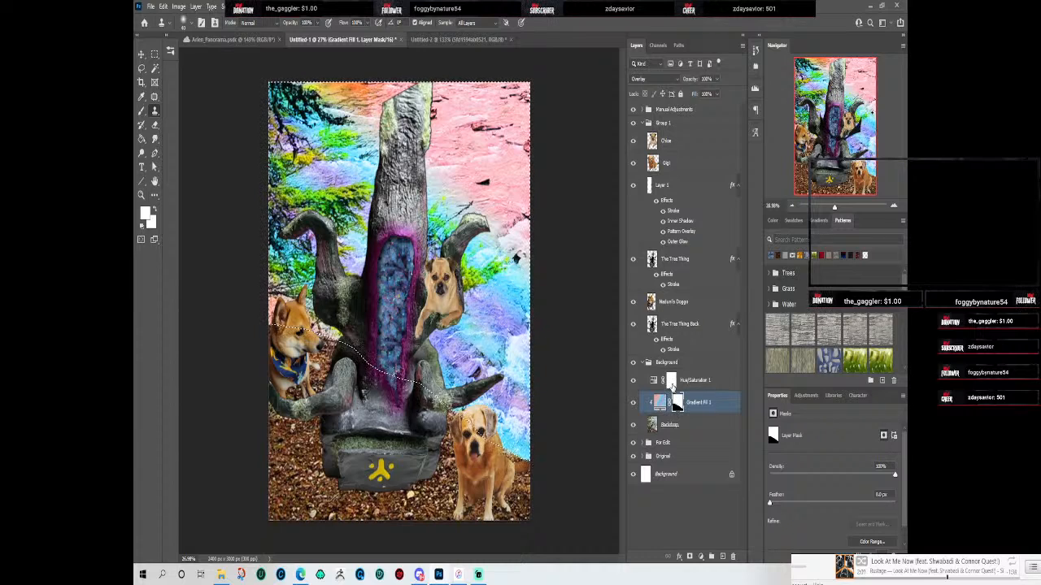
ctrl+click(676, 402)
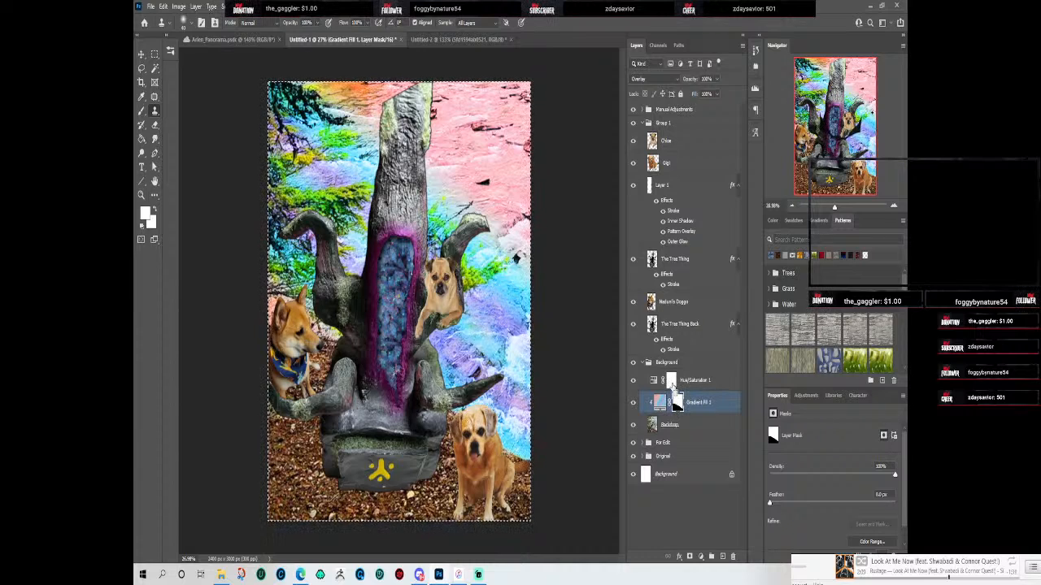
click(672, 383)
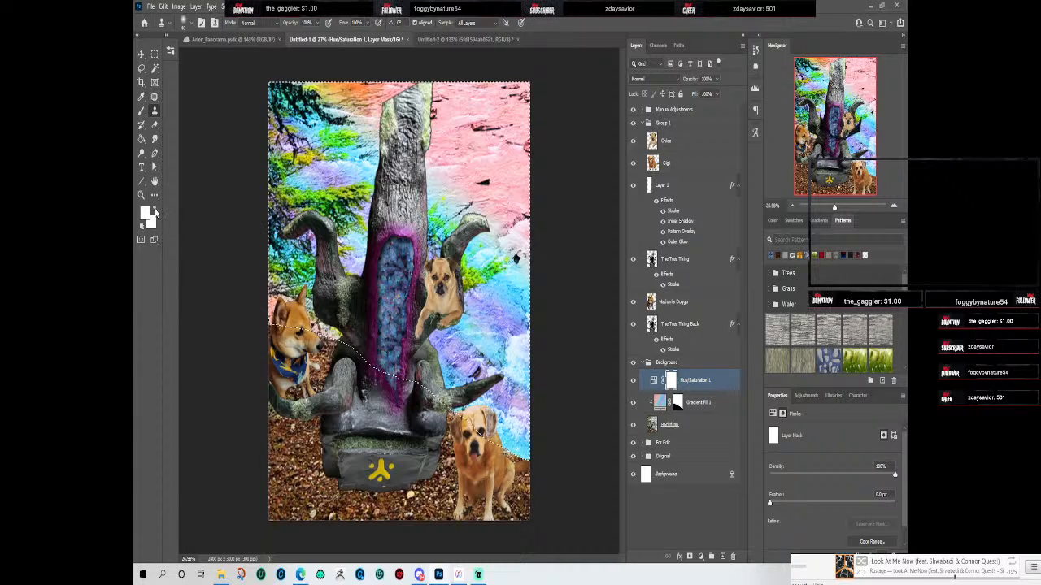
click(143, 227)
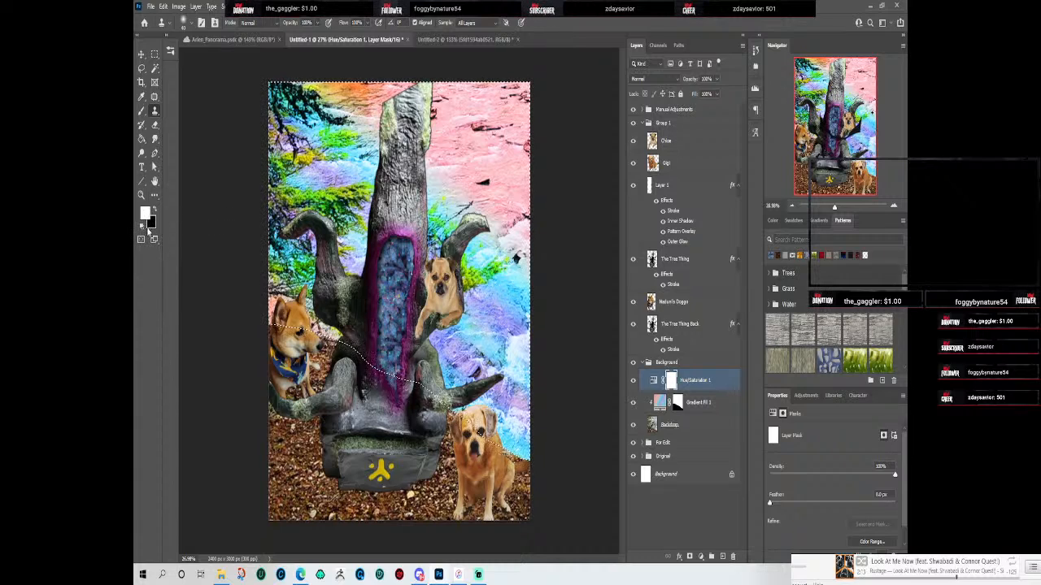
click(156, 209)
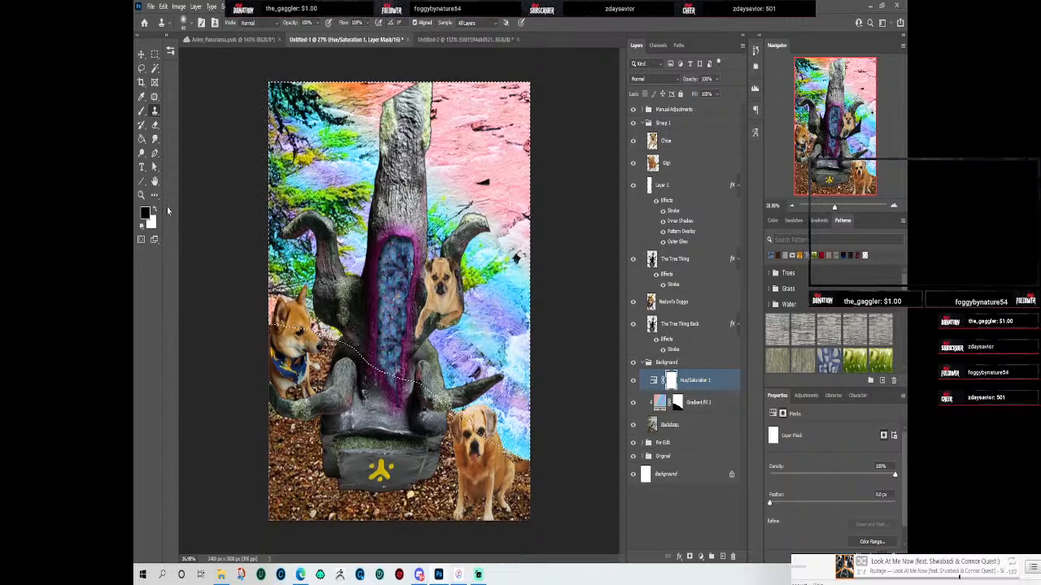
Step: Fill the inverse of the selection with black on the Hue/Saturation 1 mask and set the adjustment's Saturation to +72
key(alt+BackSpace)
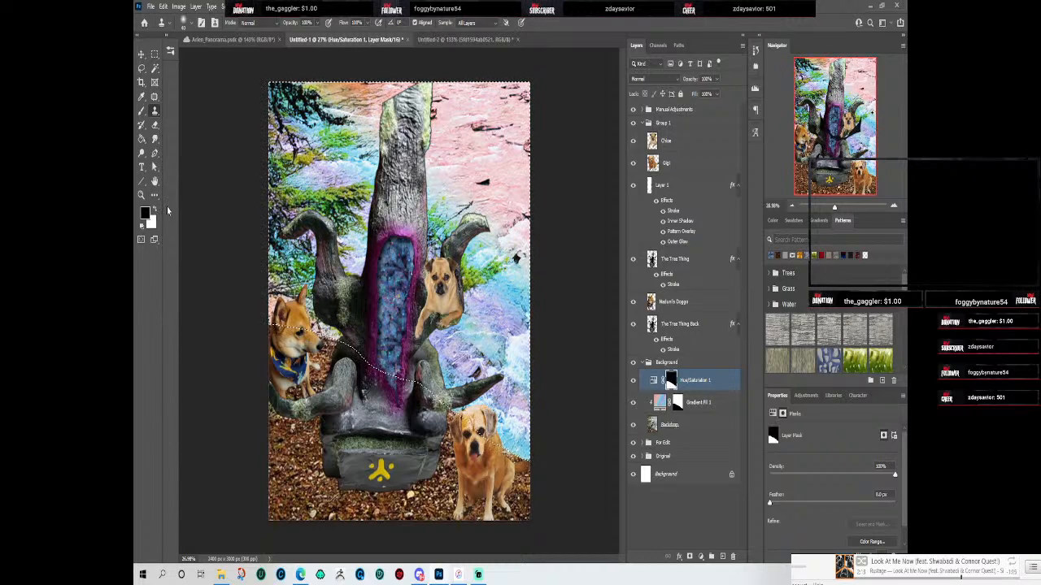
key(ctrl+z)
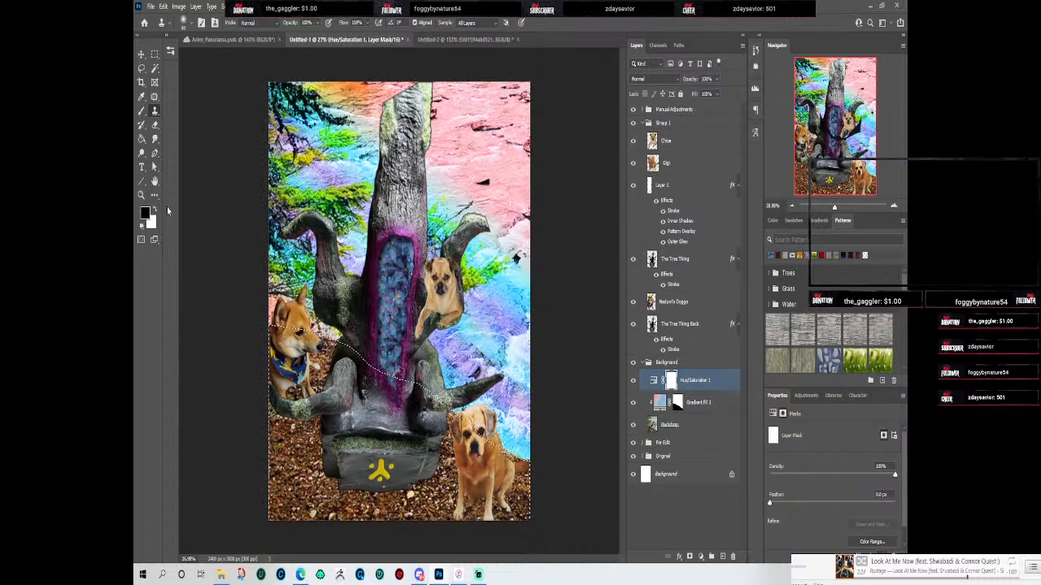
key(alt+BackSpace)
click(653, 380)
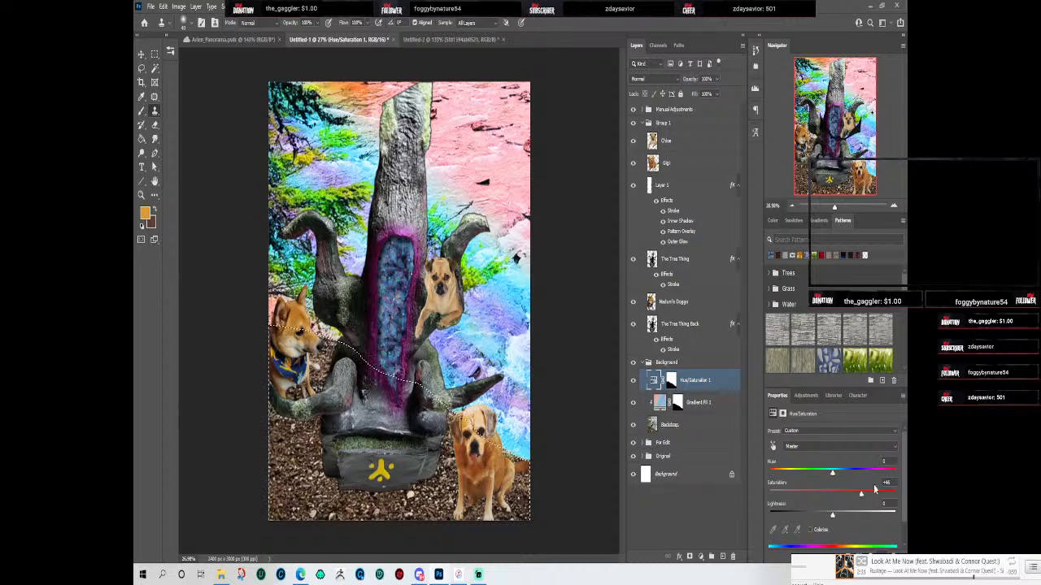
mouse_move(864, 496)
mouse_down()
mouse_move(825, 496)
mouse_move(878, 495)
mouse_up()
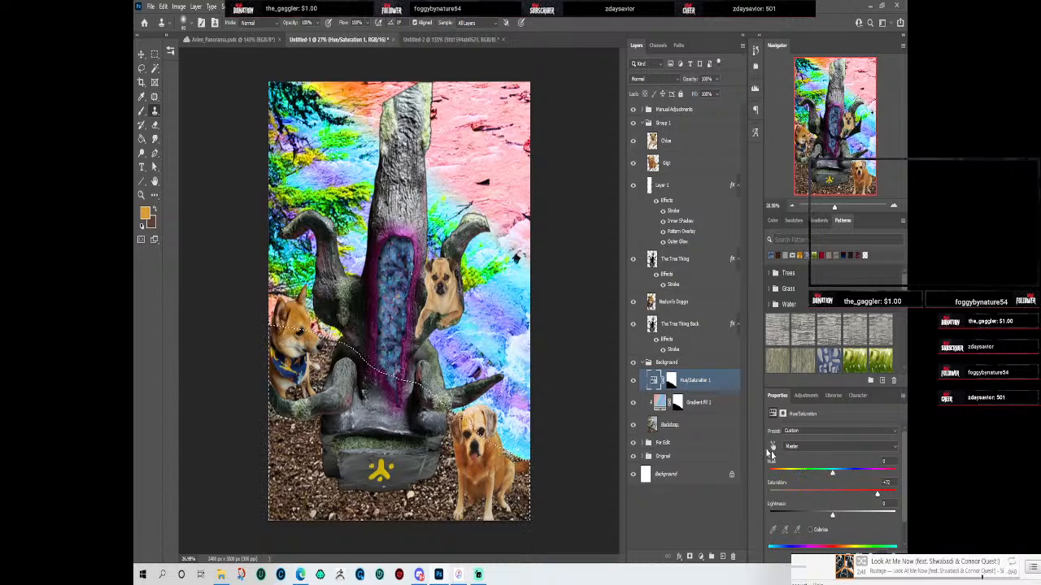
Step: Make Backdrop the active layer and hide Gradient Fill 1 and Hue/Saturation 1
click(651, 426)
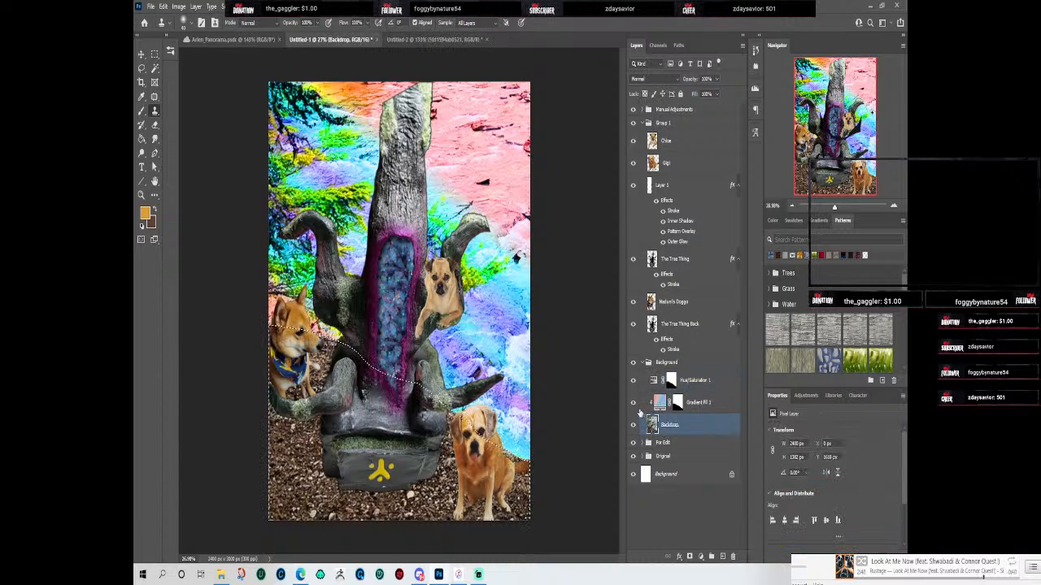
click(634, 403)
click(633, 381)
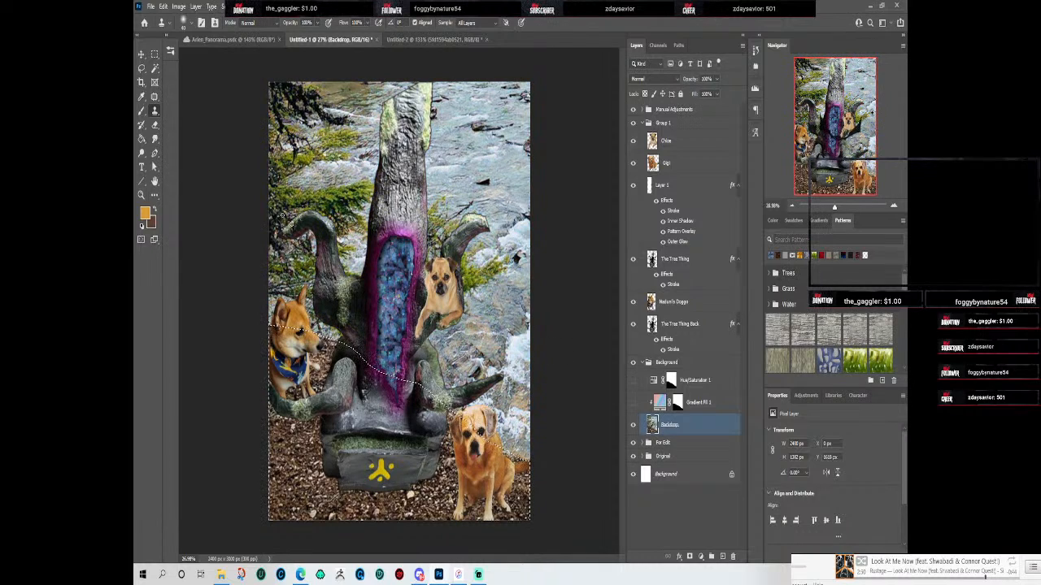
Step: Select Backdrop's green foliage on both sides of the trunk and the dark area beside it with the Magic Wand
click(155, 69)
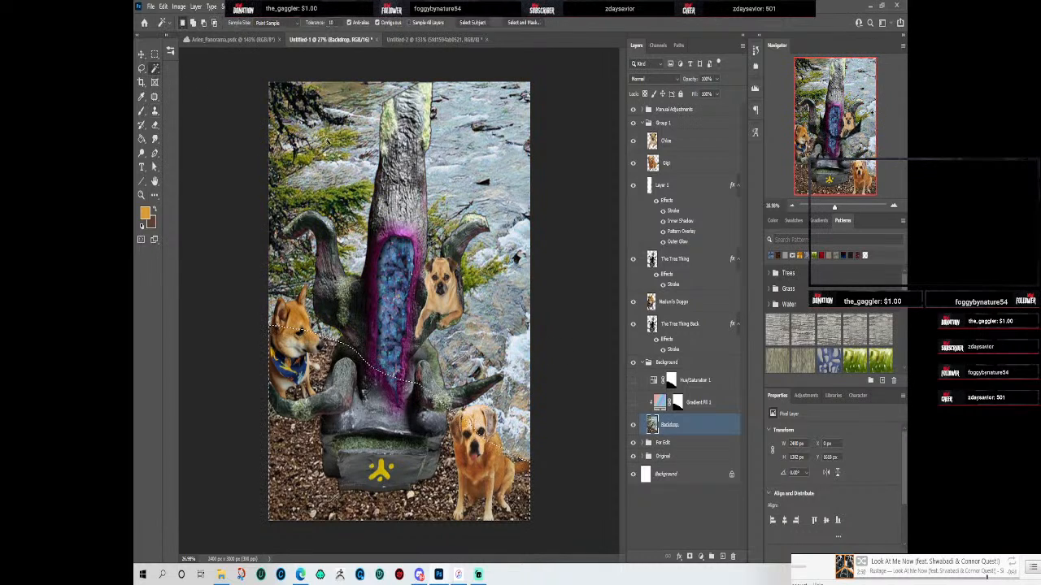
click(331, 143)
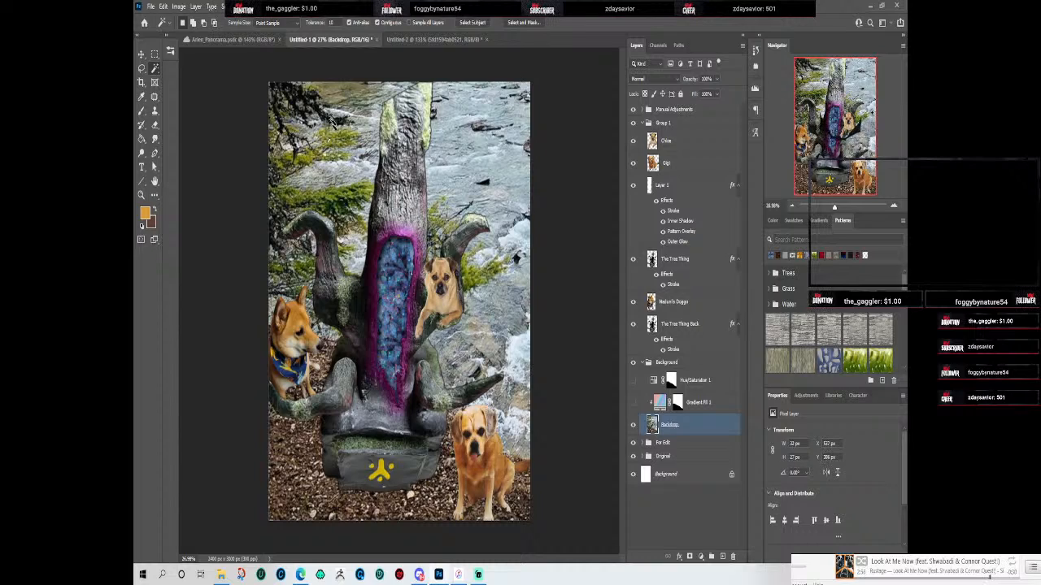
click(331, 22)
shift+click(344, 189)
shift+click(337, 210)
shift+click(471, 274)
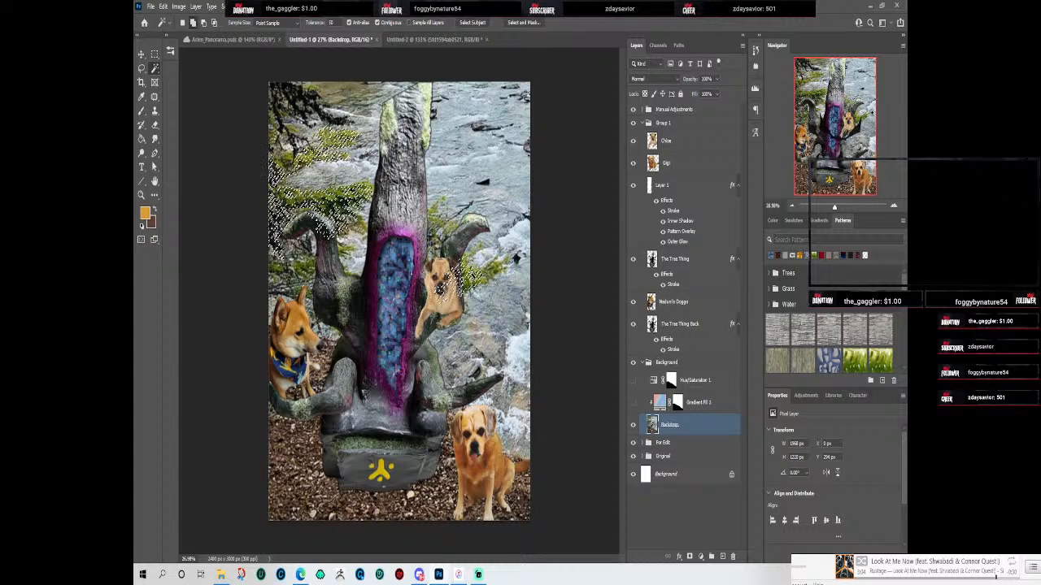
shift+click(444, 218)
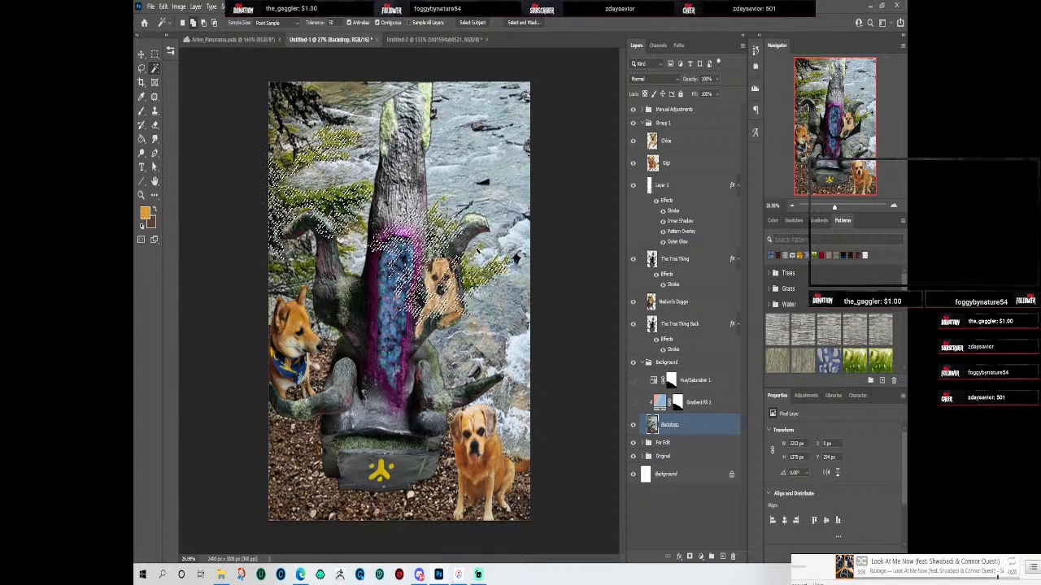
shift+click(303, 265)
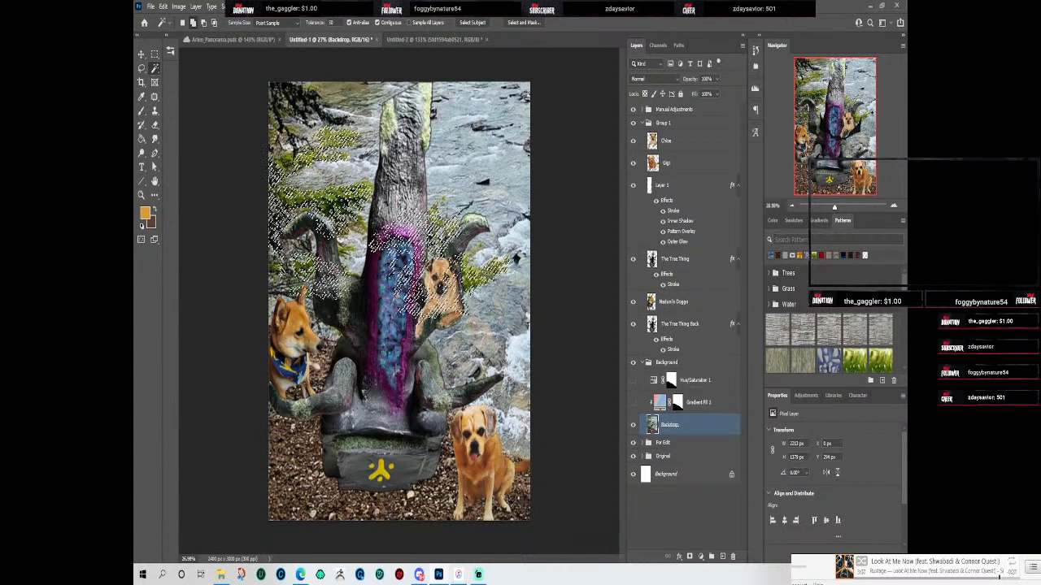
shift+click(275, 265)
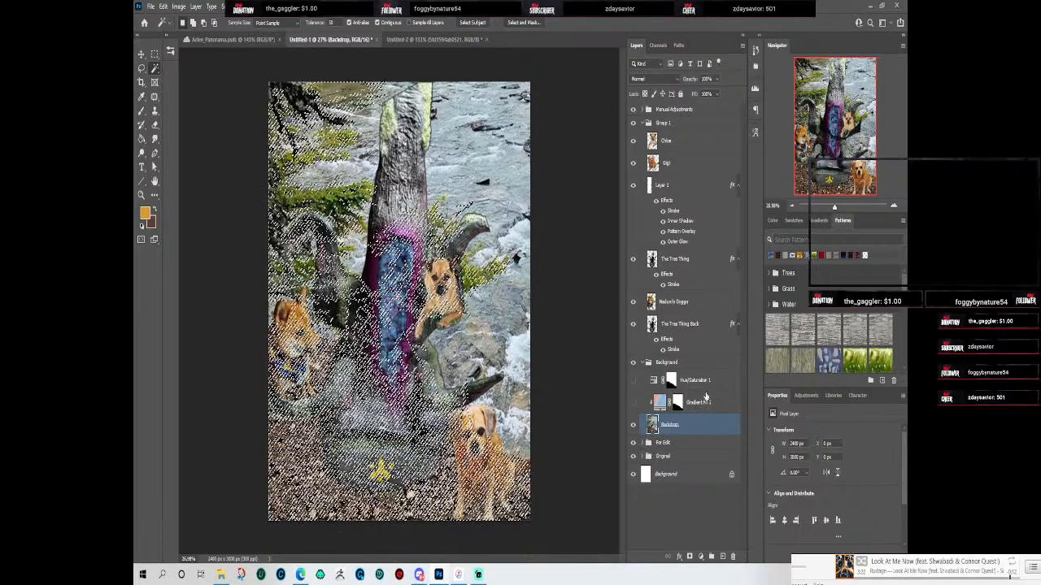
Step: Try to fill the selection with black on Gradient Fill 1's mask, and show Gradient Fill 1 and Hue/Saturation 1 again
click(676, 404)
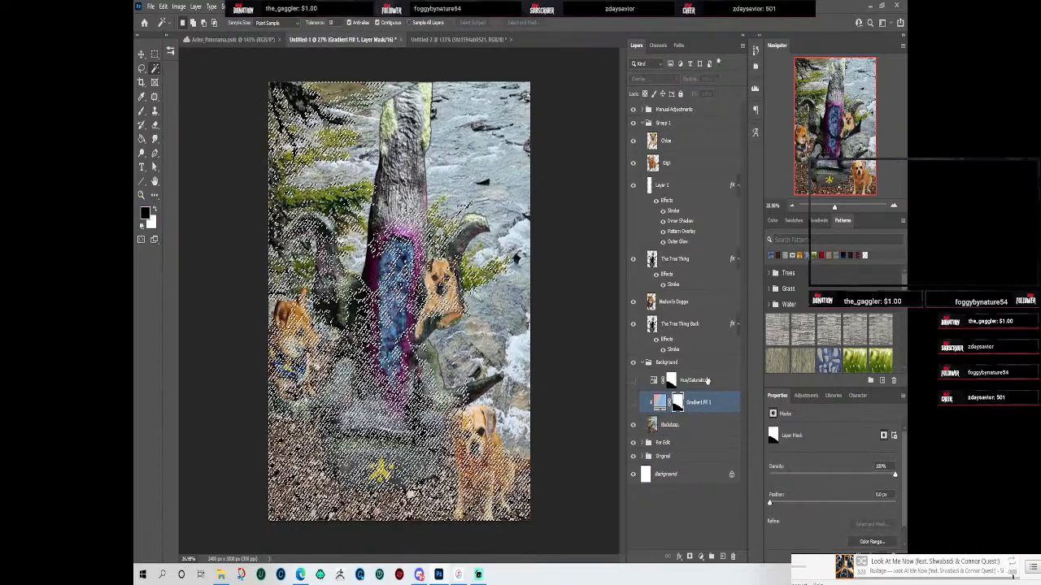
key(alt+BackSpace)
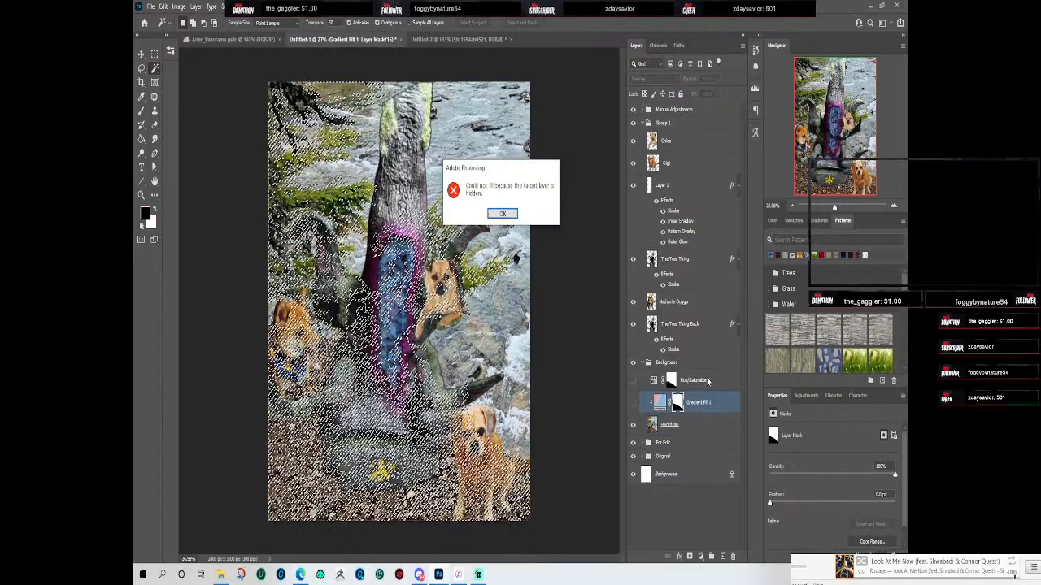
click(503, 214)
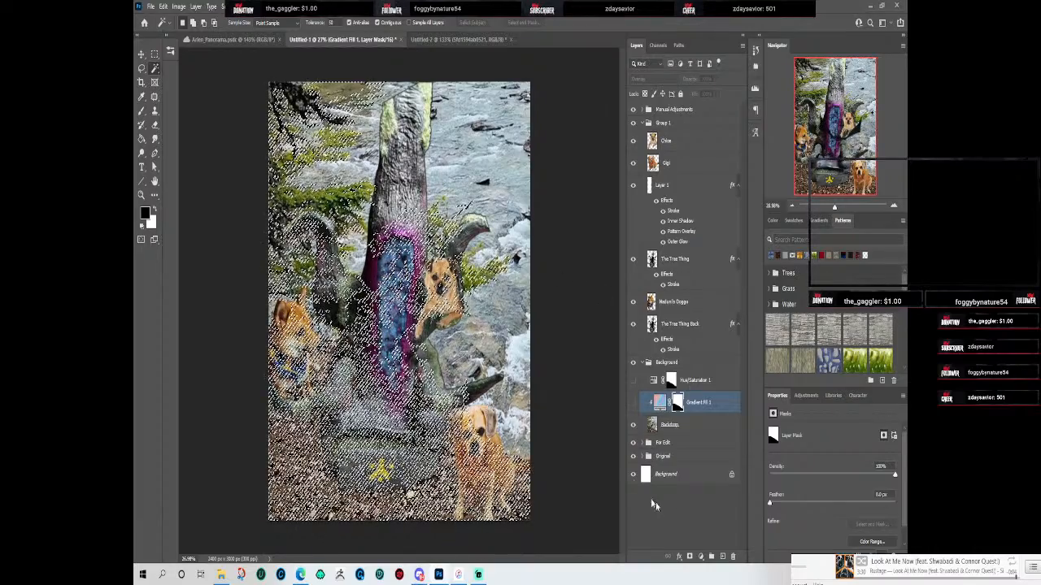
click(633, 403)
click(634, 381)
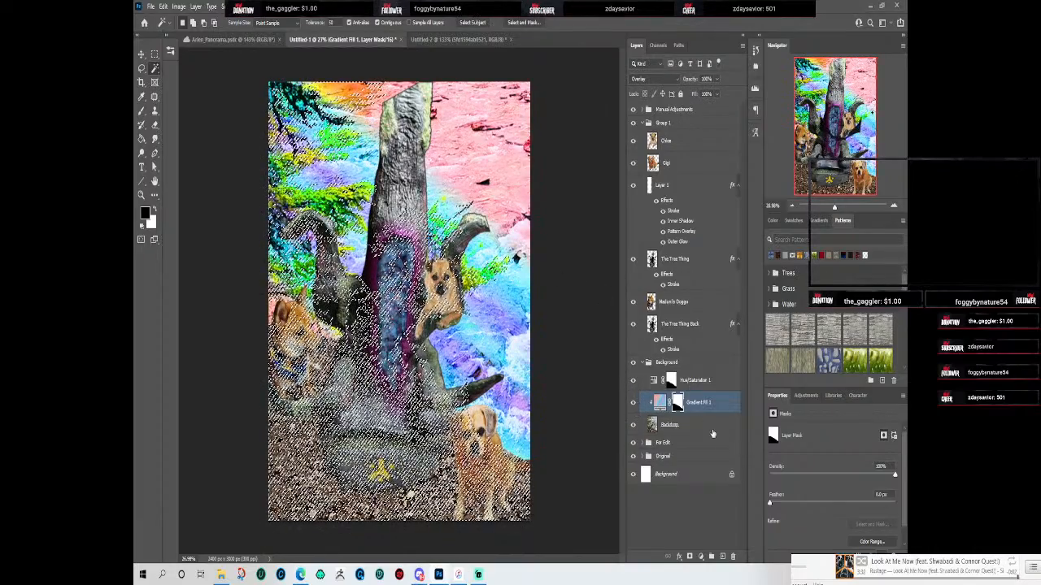
Step: Fill the selected foliage with black on the Gradient Fill 1 and Hue/Saturation 1 masks, clear the selection, and collapse the Background group
key(alt+BackSpace)
click(670, 379)
key(alt+BackSpace)
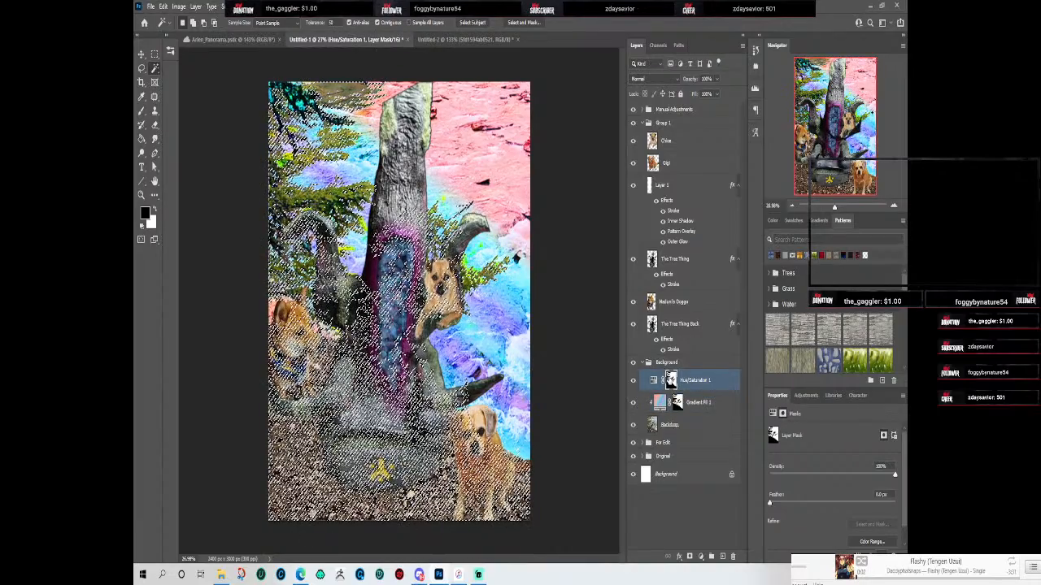
key(ctrl+d)
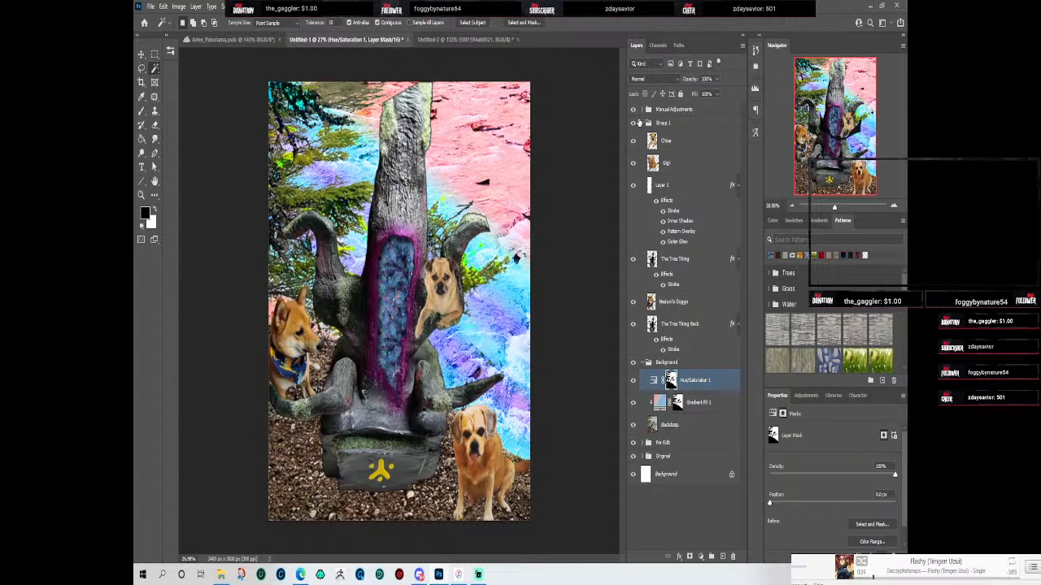
click(641, 362)
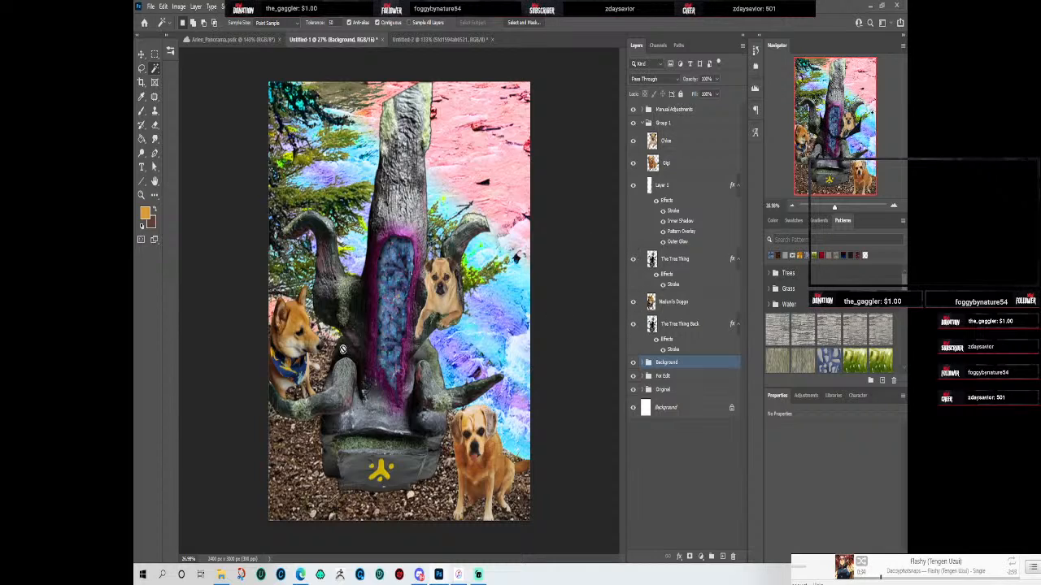
Step: Make Color Adjustments in the Manual Adjustments group the active layer and load the outline of the dog perched on the throne as a selection
scroll(343, 349, up, 1)
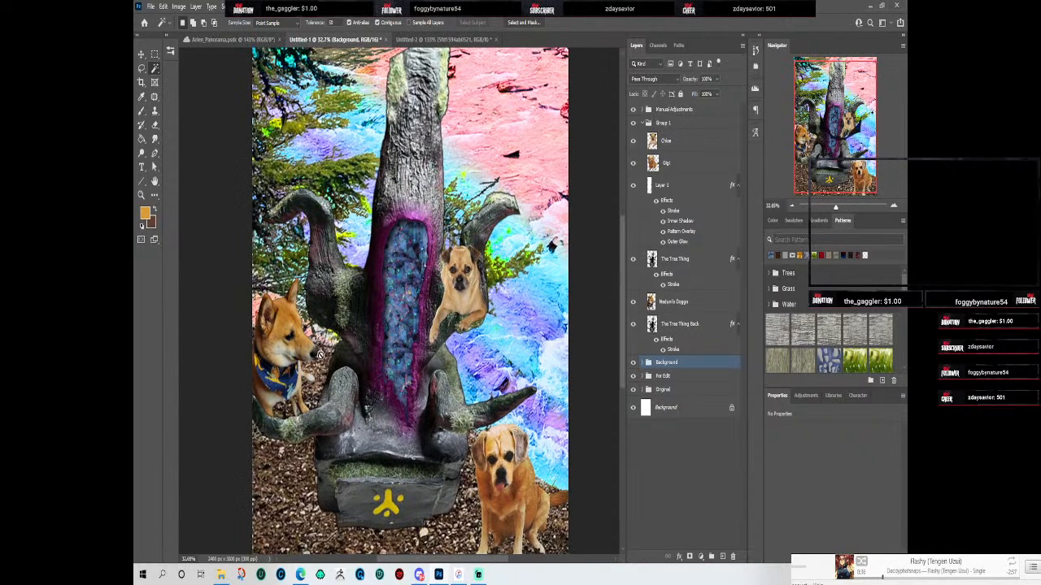
drag(340, 376, 352, 355)
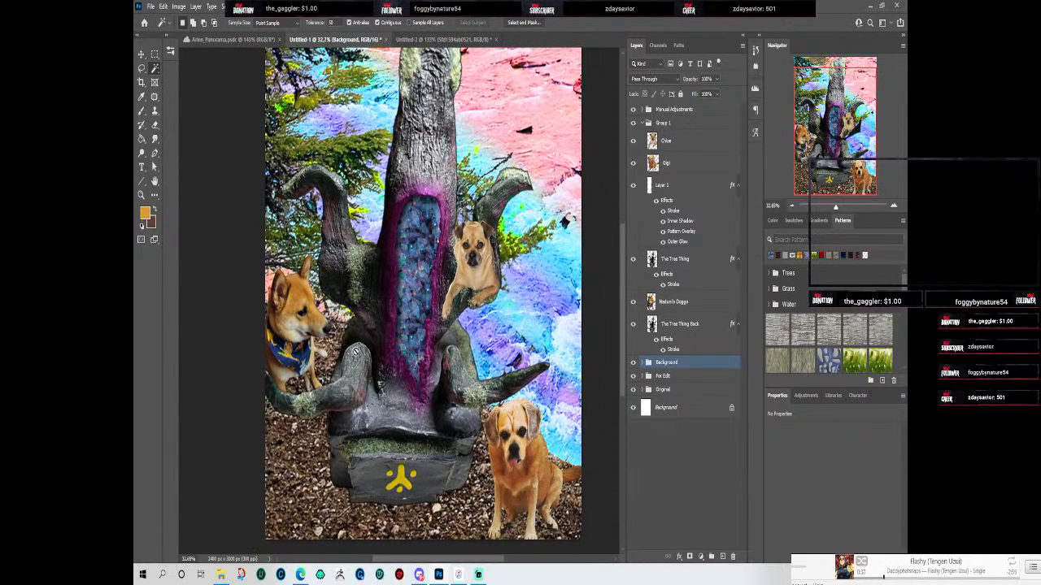
drag(466, 304, 465, 315)
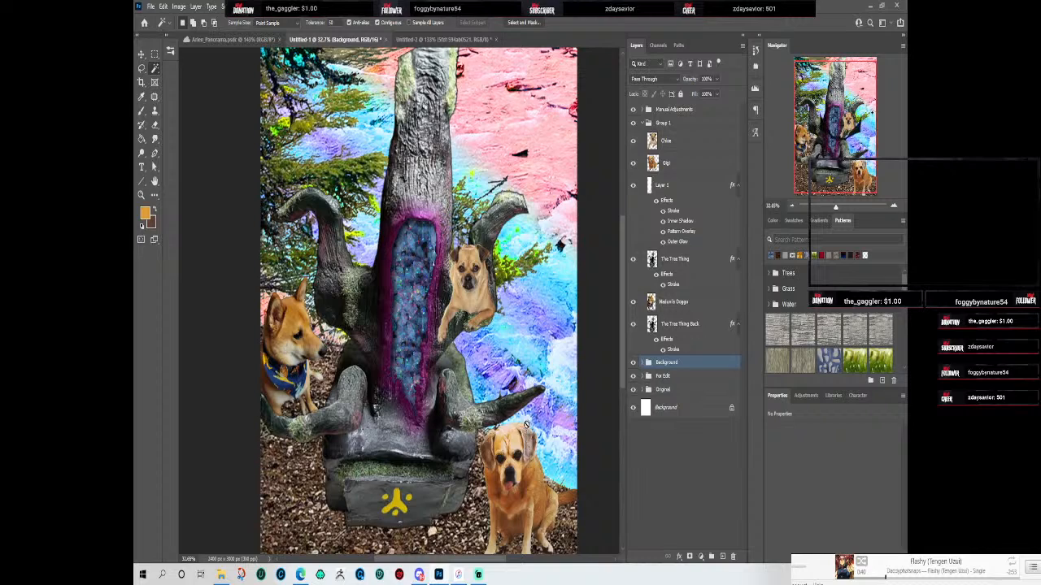
drag(549, 467, 541, 430)
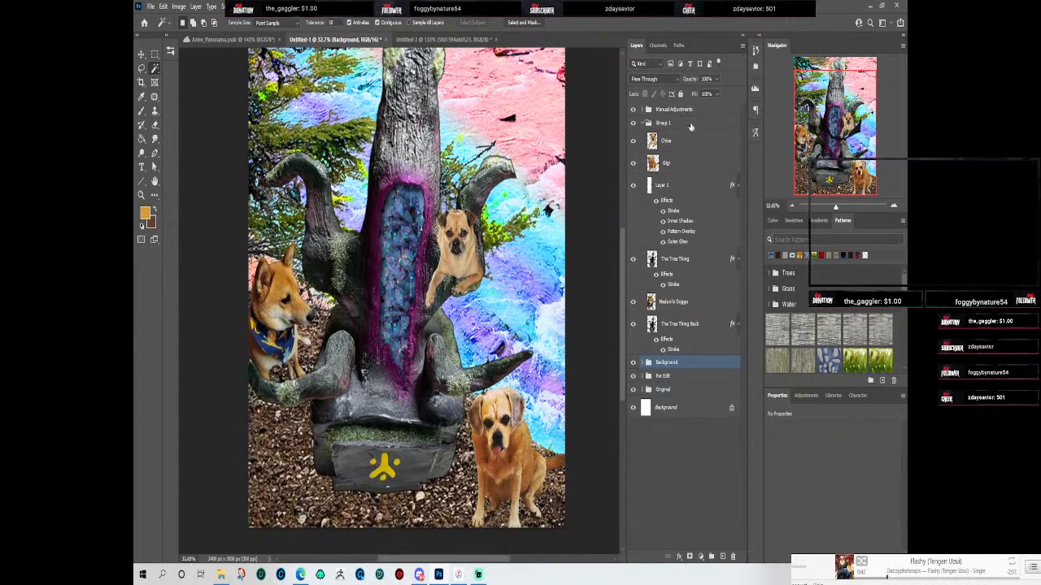
click(642, 109)
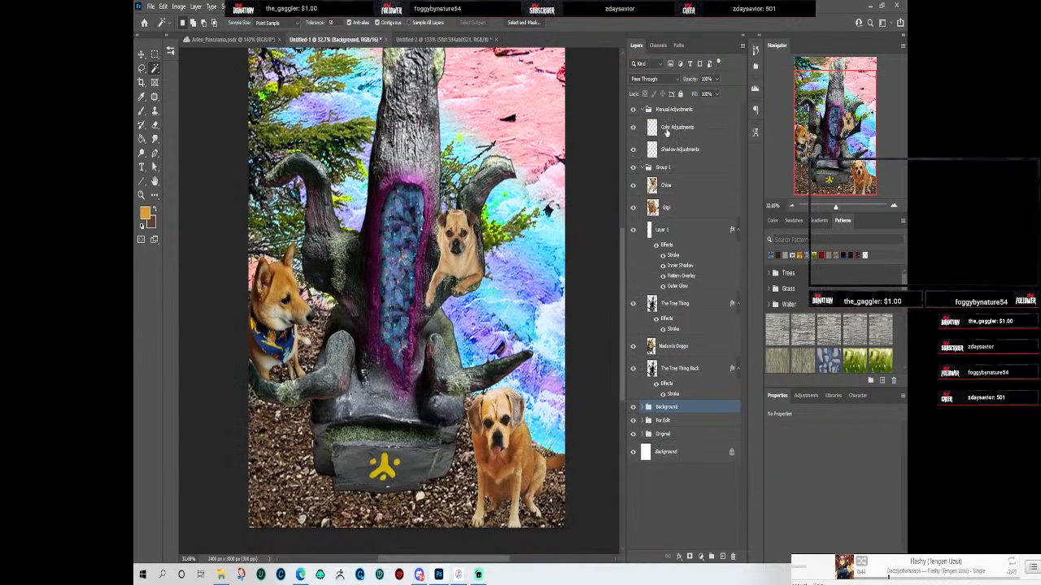
click(667, 133)
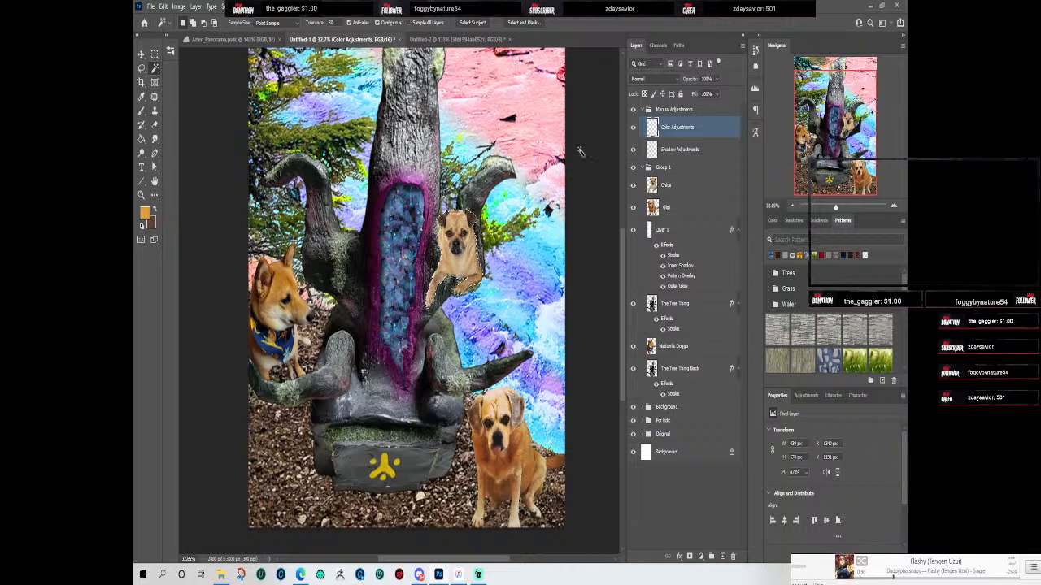
ctrl+click(651, 128)
scroll(427, 173, up, 2)
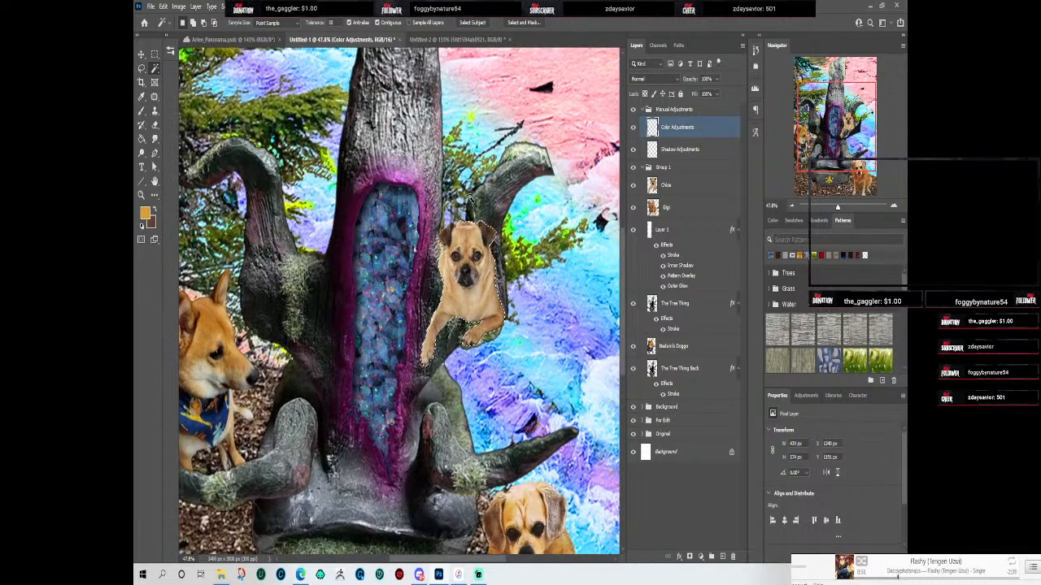
scroll(549, 325, up, 1)
scroll(530, 262, down, 3)
drag(530, 262, 599, 271)
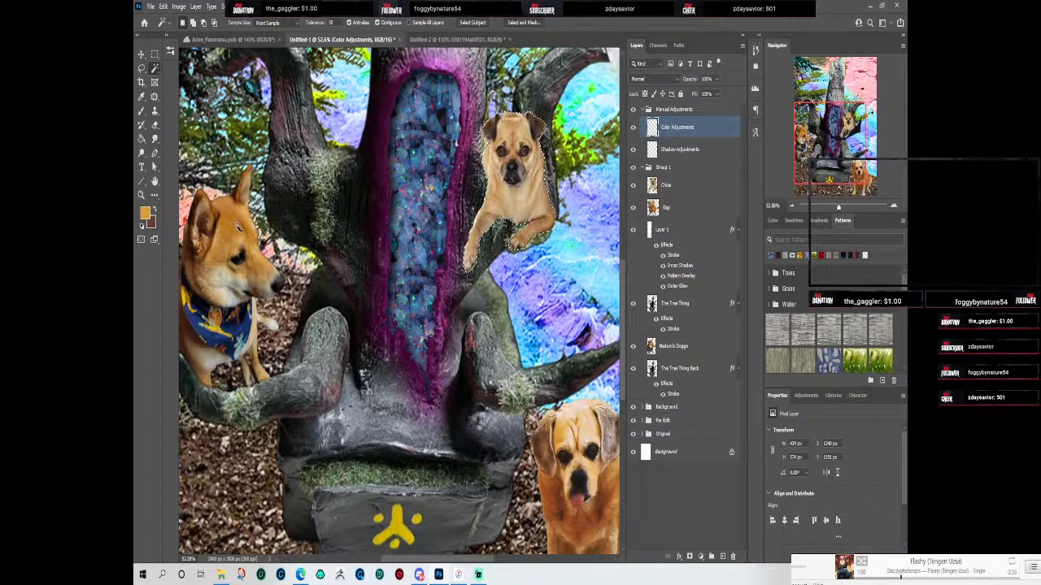
Step: Sample the orange fur on the head of the dog wearing the bandana as the foreground color and switch to the Brush tool
click(142, 97)
click(228, 211)
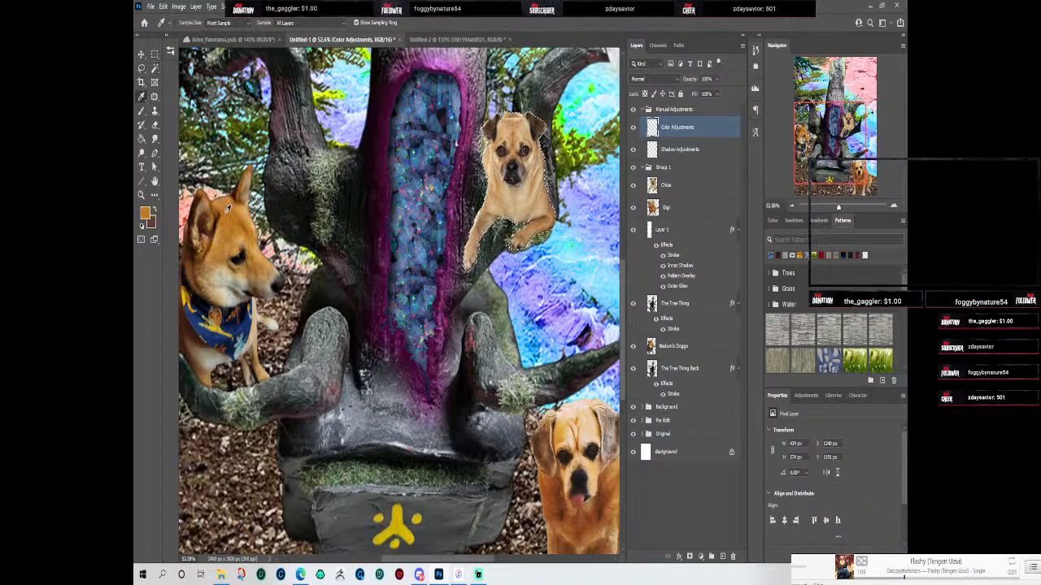
click(143, 55)
scroll(579, 114, up, 2)
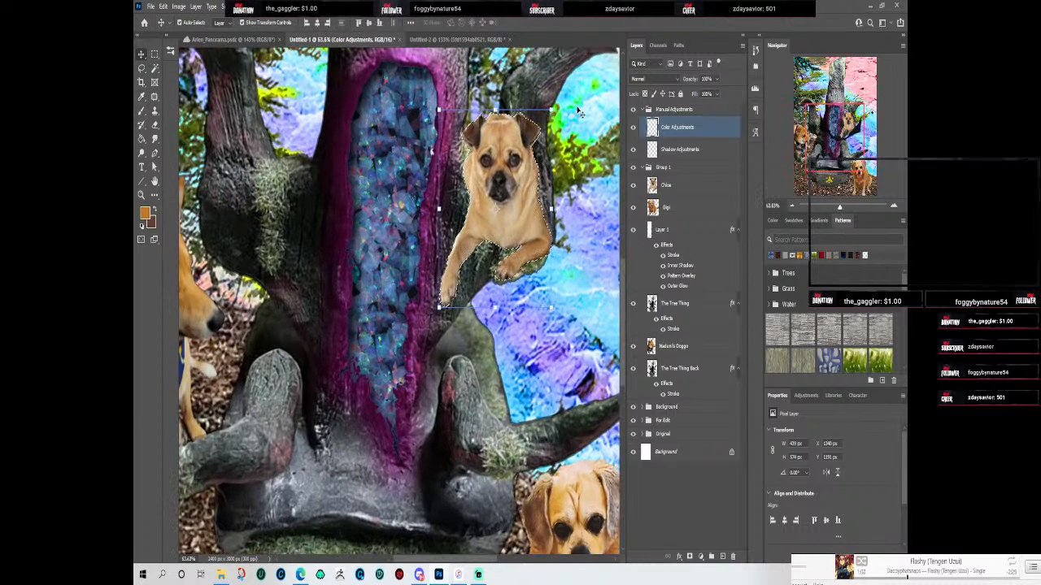
scroll(571, 112, up, 3)
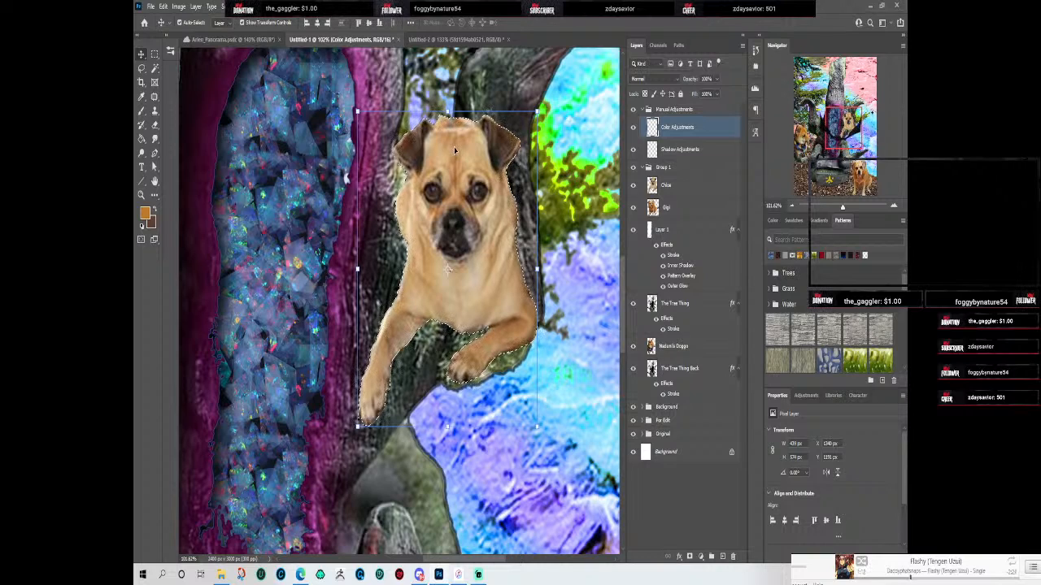
click(141, 110)
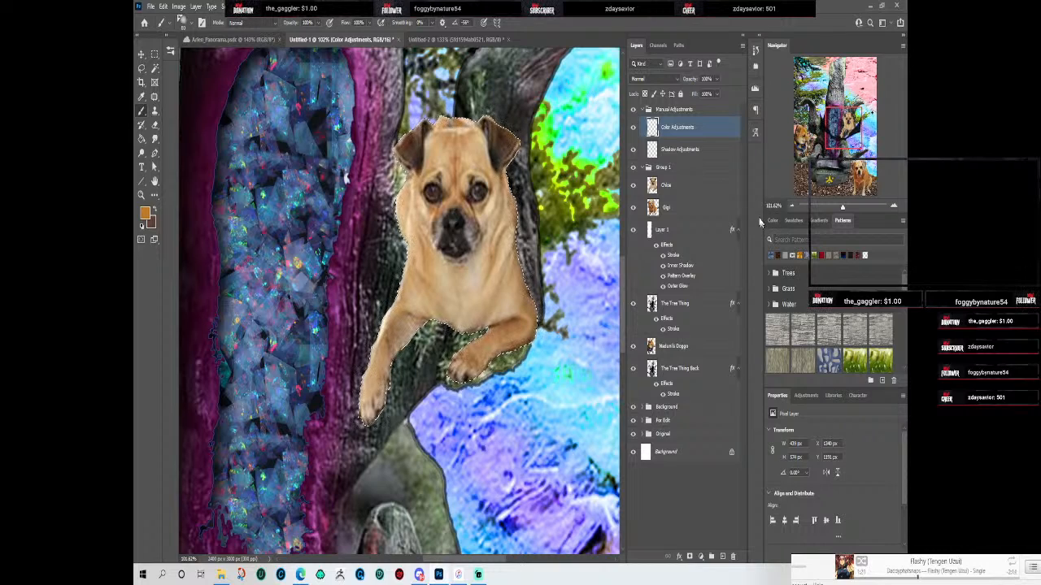
Step: Clear the dog selection and merge the Color Adjustments layer down into Shadow Adjustments
click(690, 181)
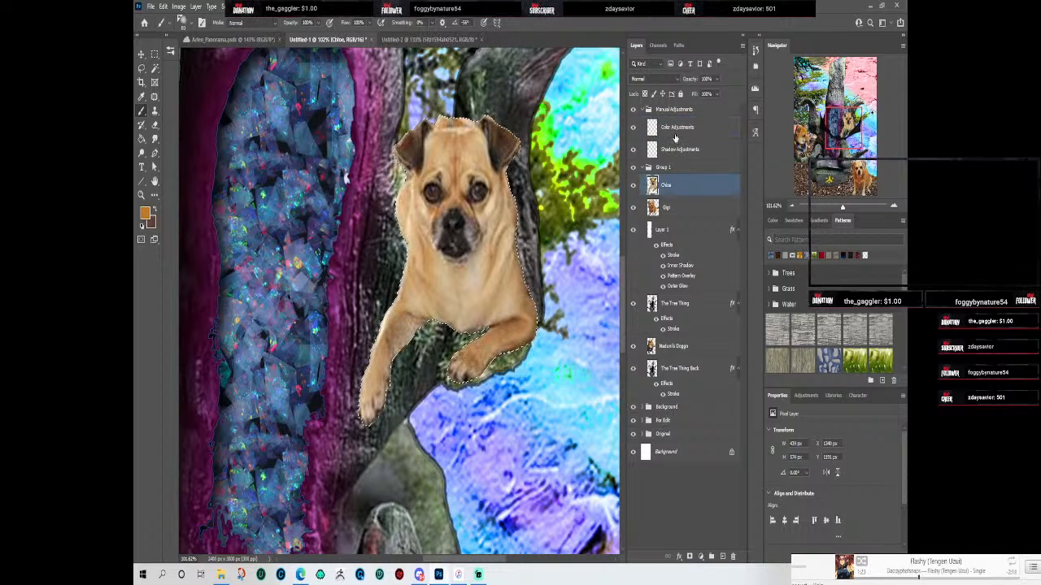
click(676, 130)
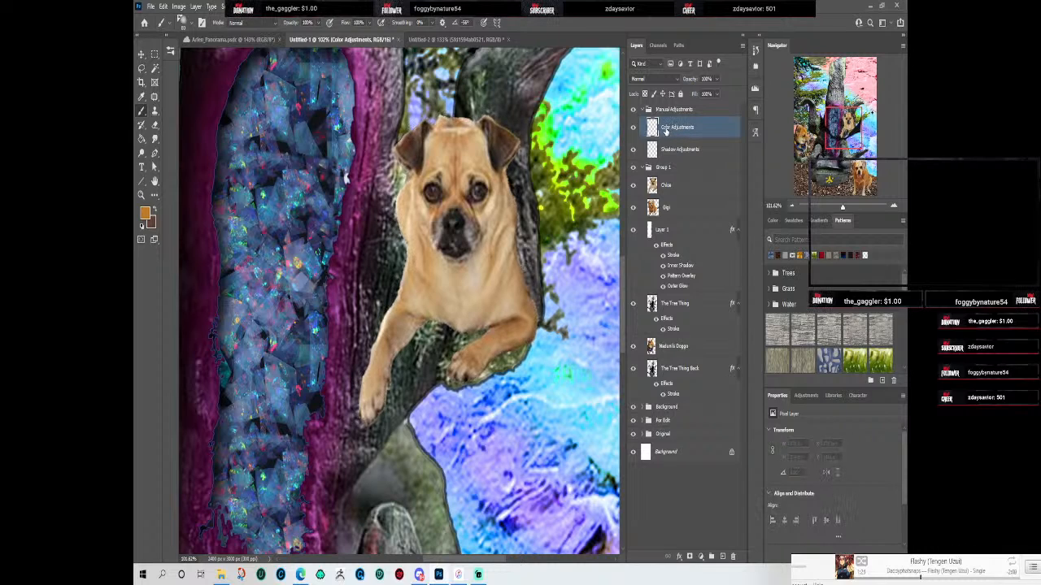
key(ctrl+e)
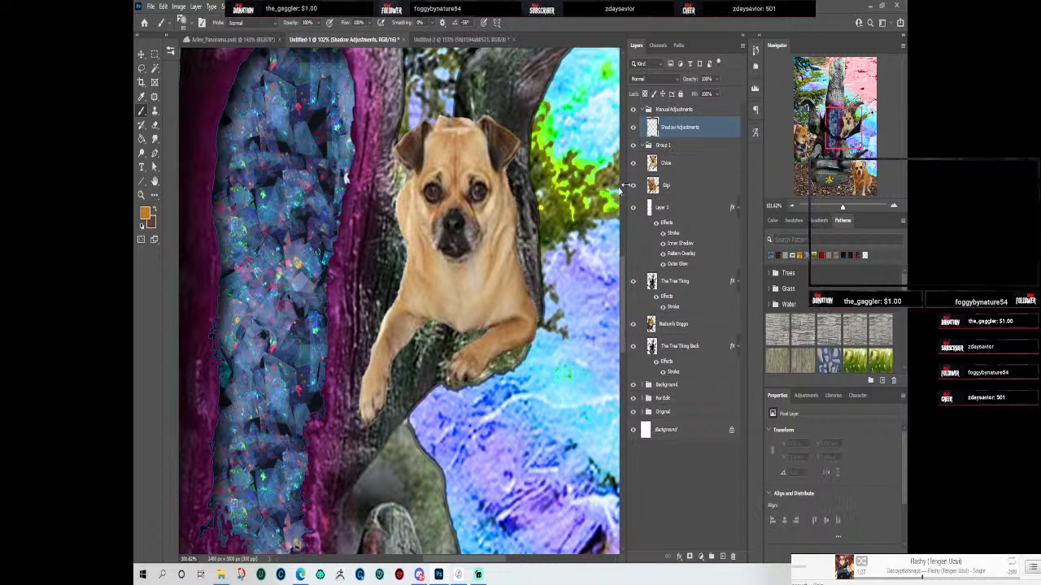
Step: Add a Color Balance adjustment masked to the perched dog's outline, with midtones Cyan-Red at +41 and Yellow-Blue at -38
scroll(474, 203, down, 4)
click(654, 162)
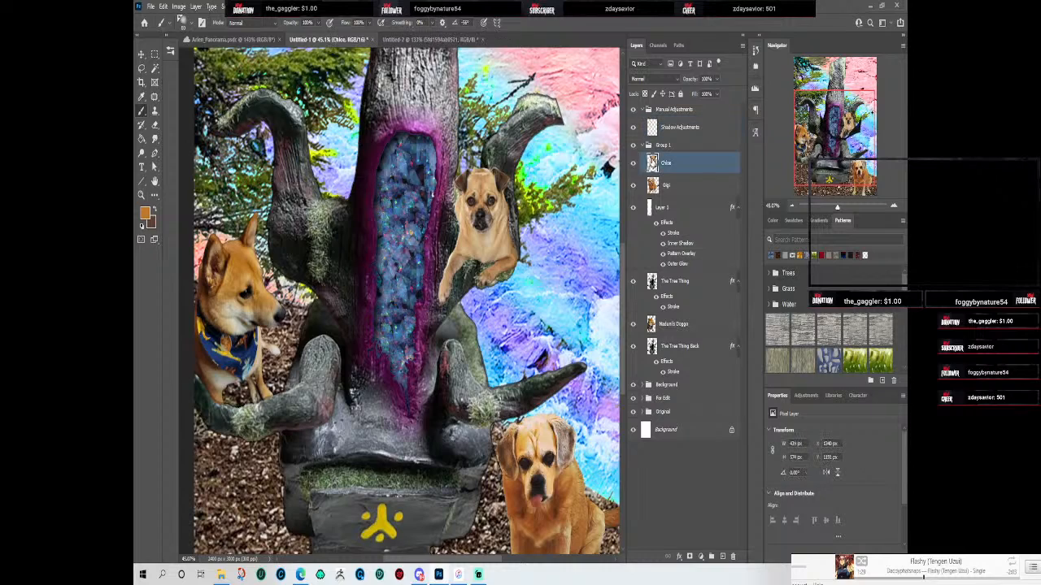
ctrl+click(654, 162)
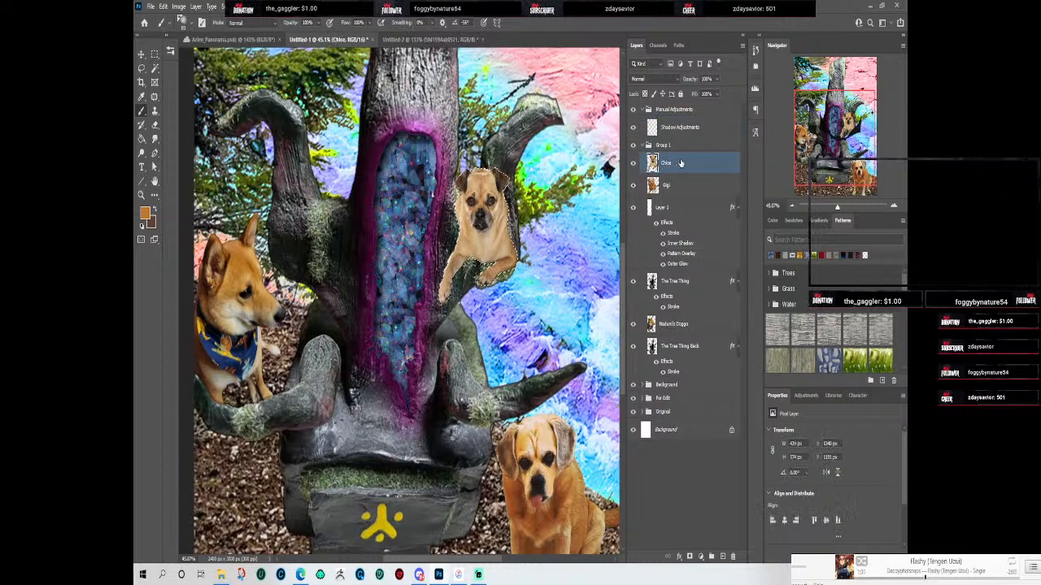
click(806, 395)
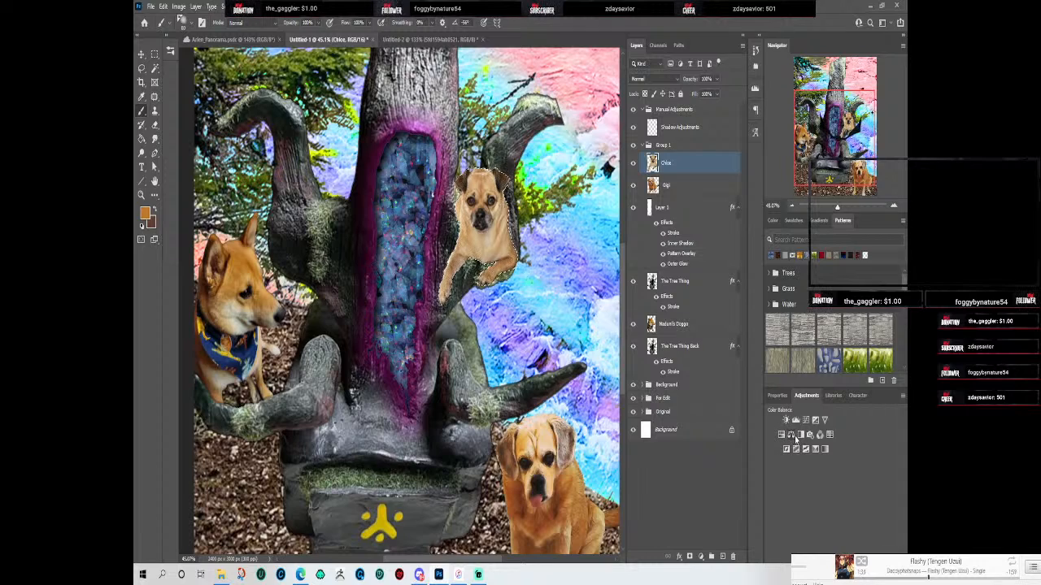
click(790, 436)
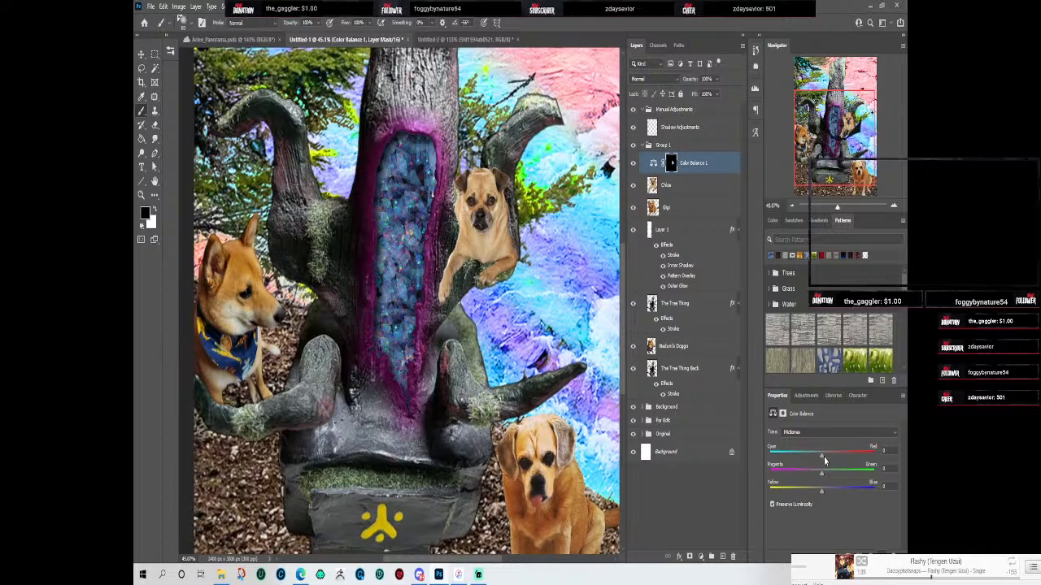
drag(823, 458, 844, 453)
drag(821, 494, 804, 489)
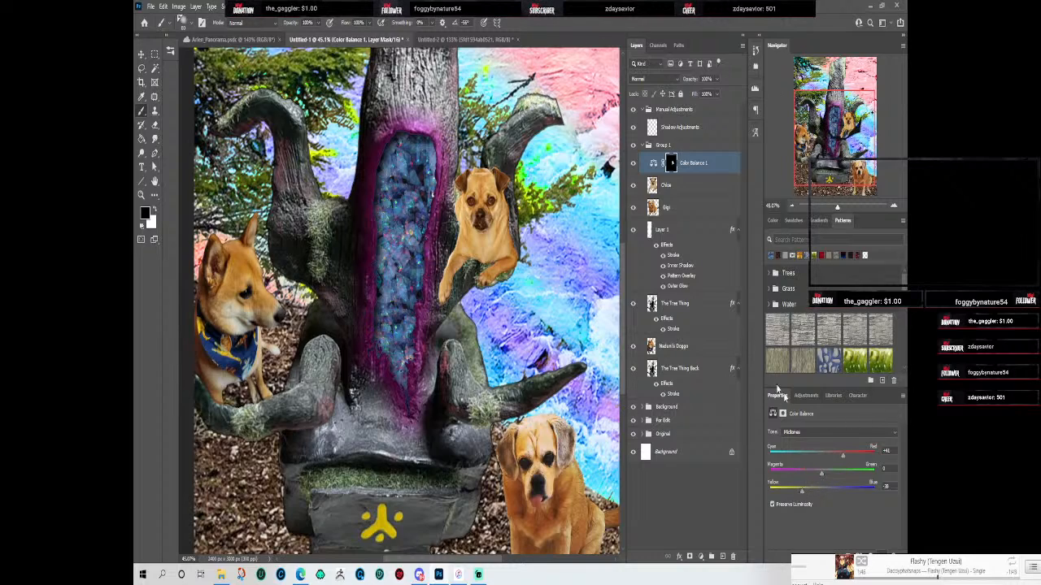
Step: Rename Group 1 as "Dogs and Tree" and collapse the group
shift+click(691, 187)
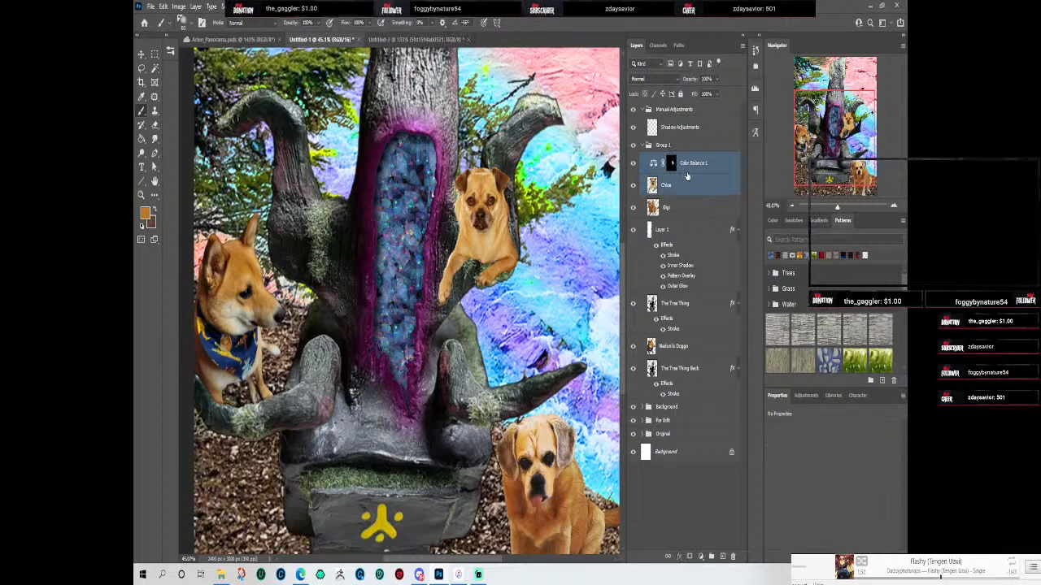
click(702, 189)
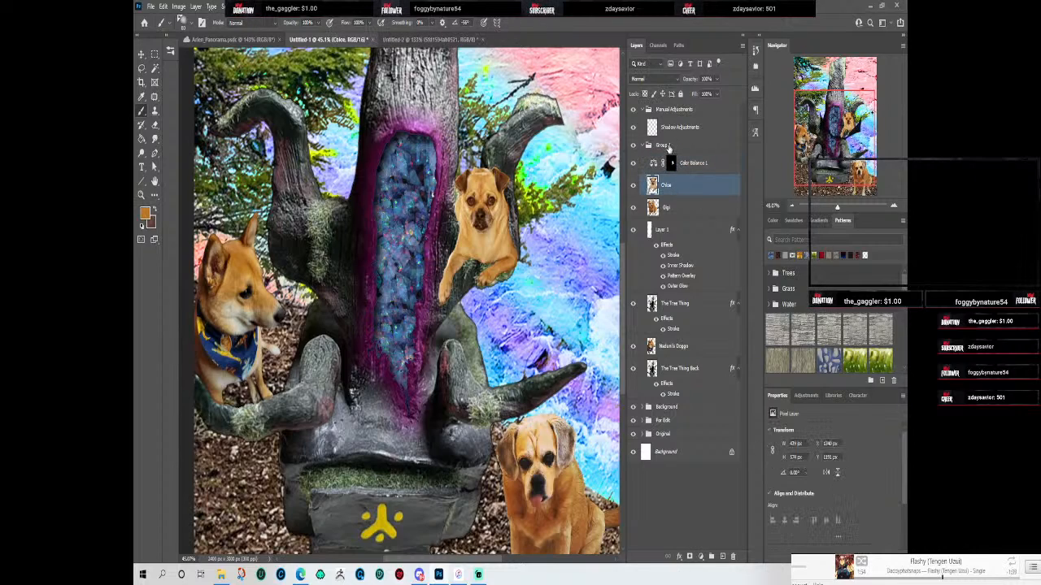
click(666, 145)
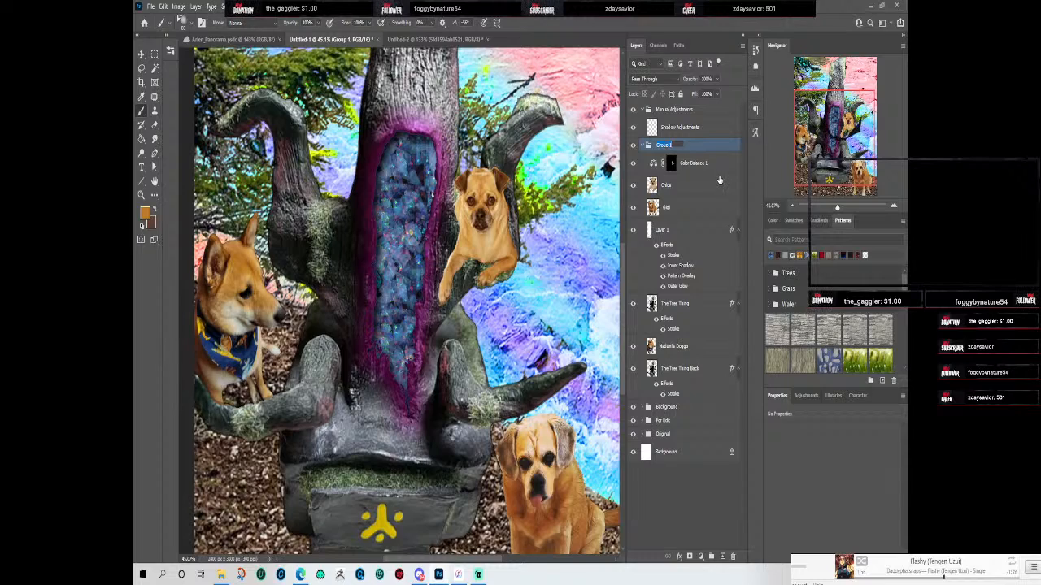
text(Dogs and Tree)
key(Return)
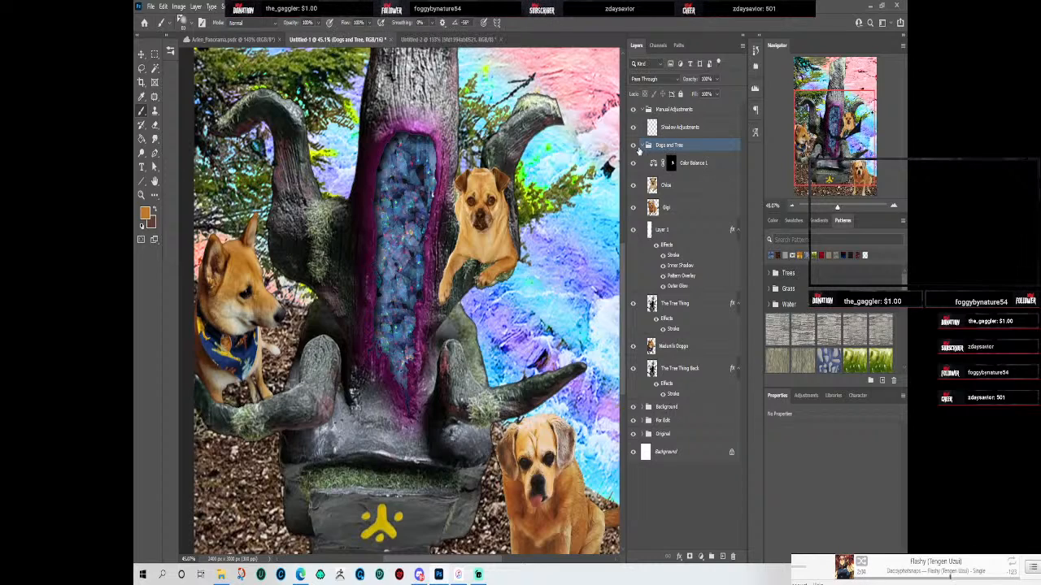
click(643, 146)
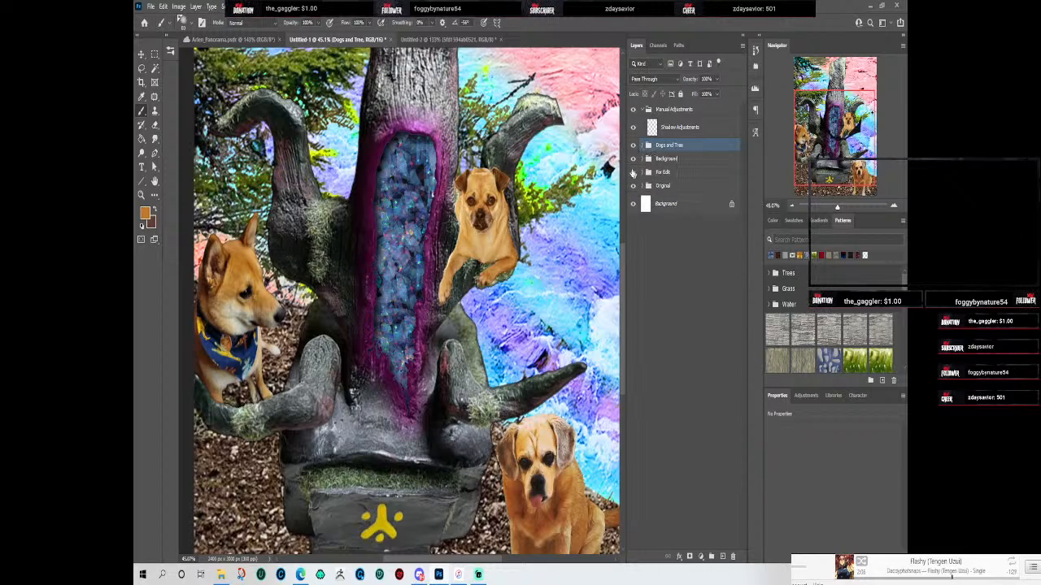
Step: Move the Manual Adjustments group below Dogs and Tree and make its Shadow Adjustments layer active
click(686, 128)
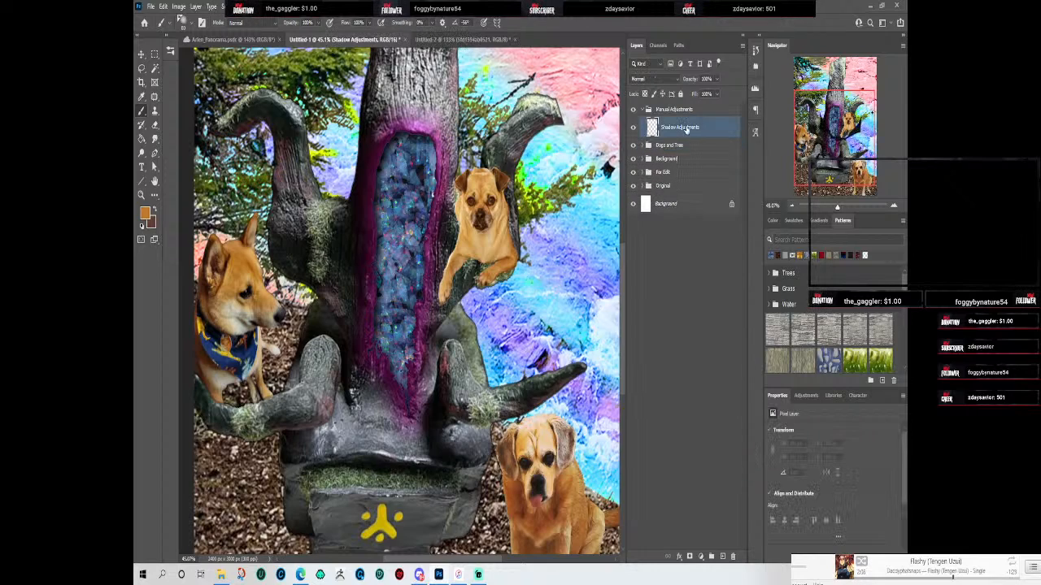
key(ctrl+minus)
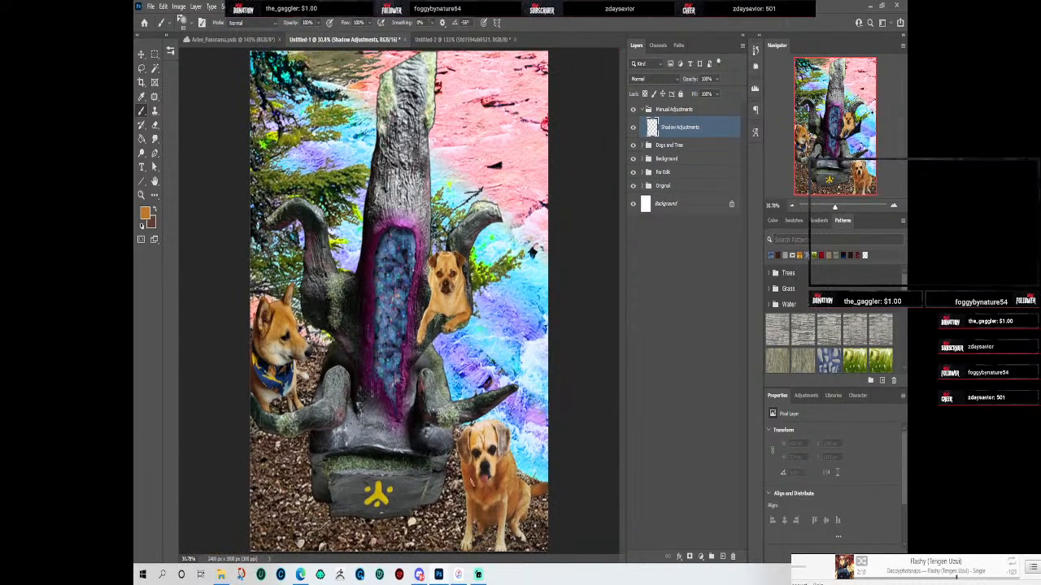
scroll(472, 478, up, 3)
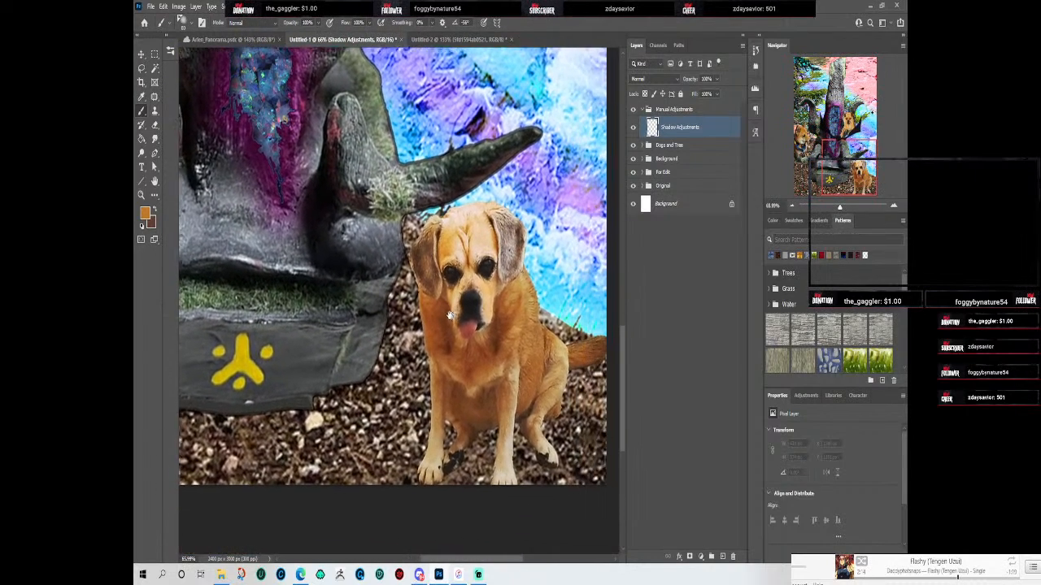
drag(450, 316, 428, 329)
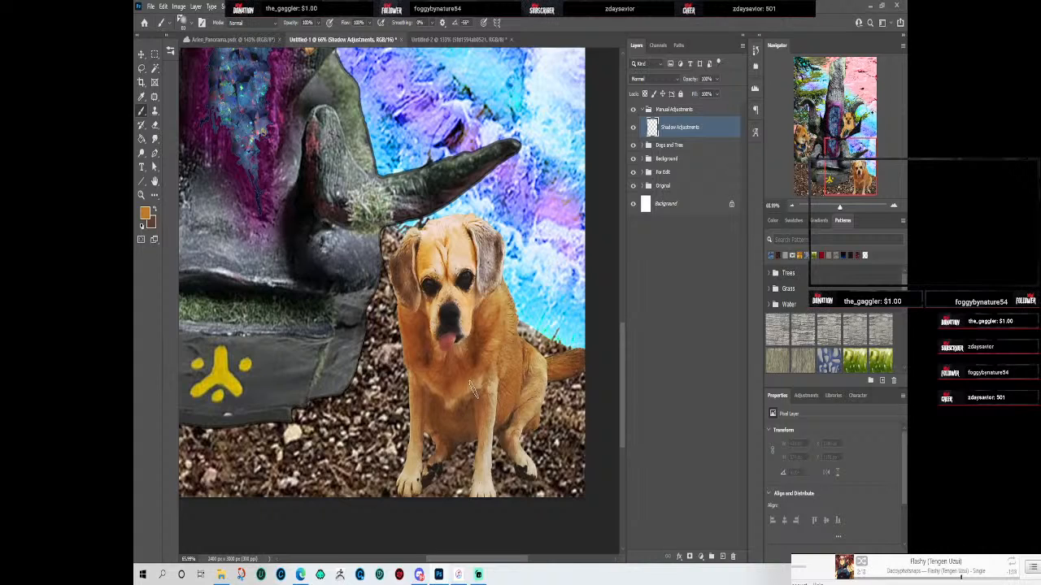
scroll(472, 391, up, 1)
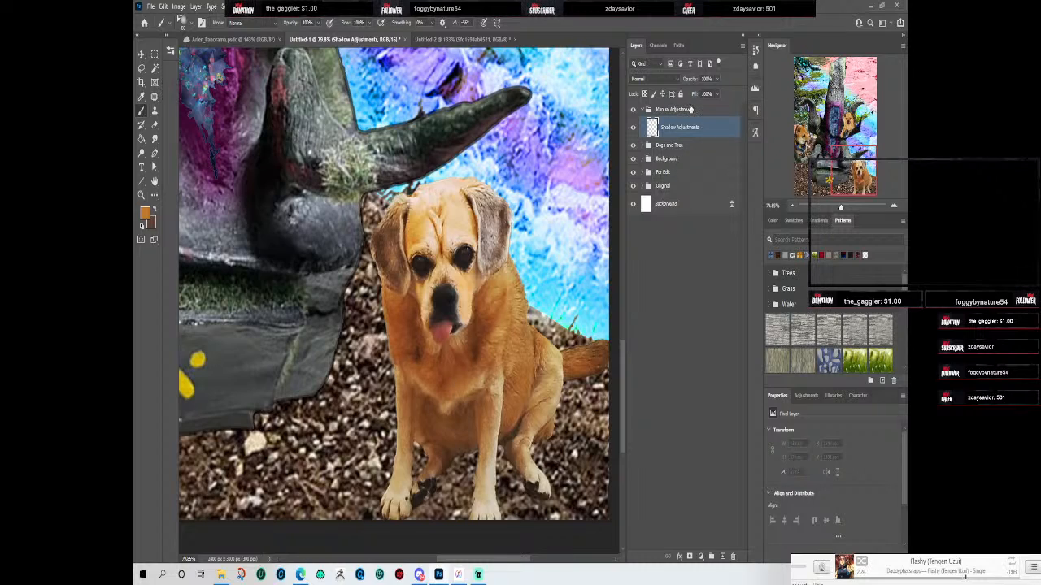
drag(690, 111, 691, 155)
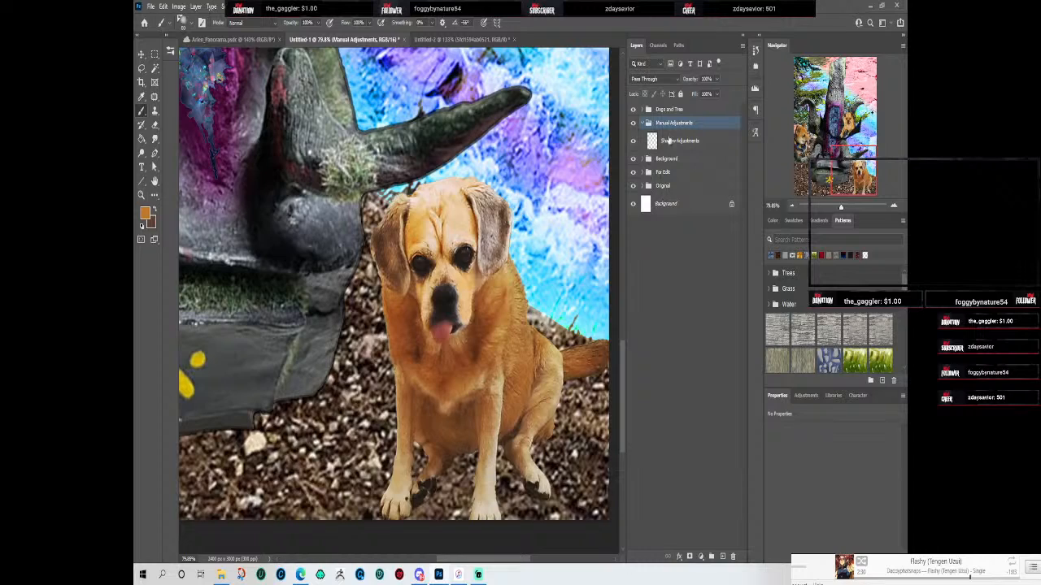
click(670, 143)
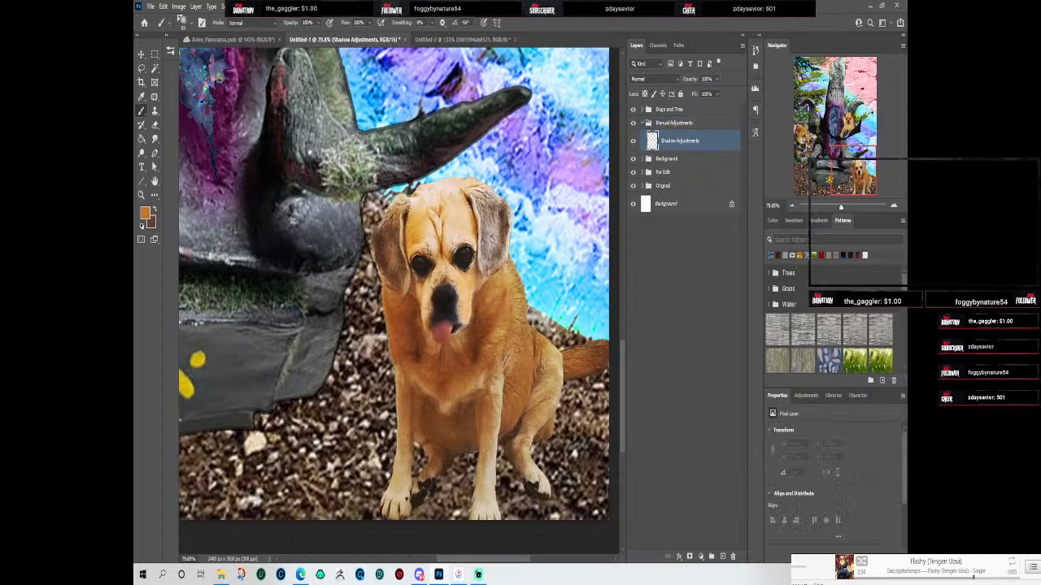
drag(493, 352, 499, 317)
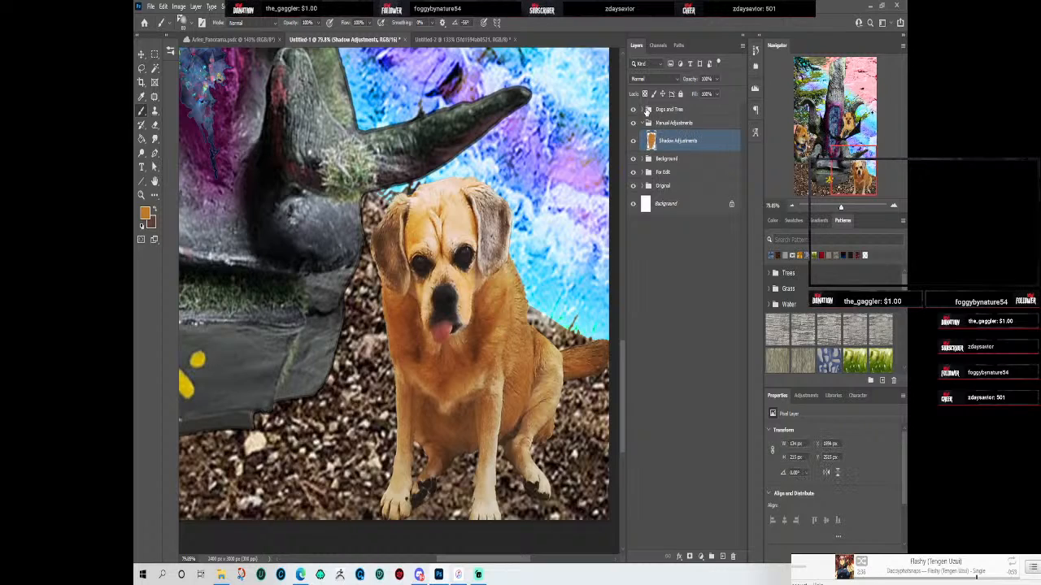
click(634, 110)
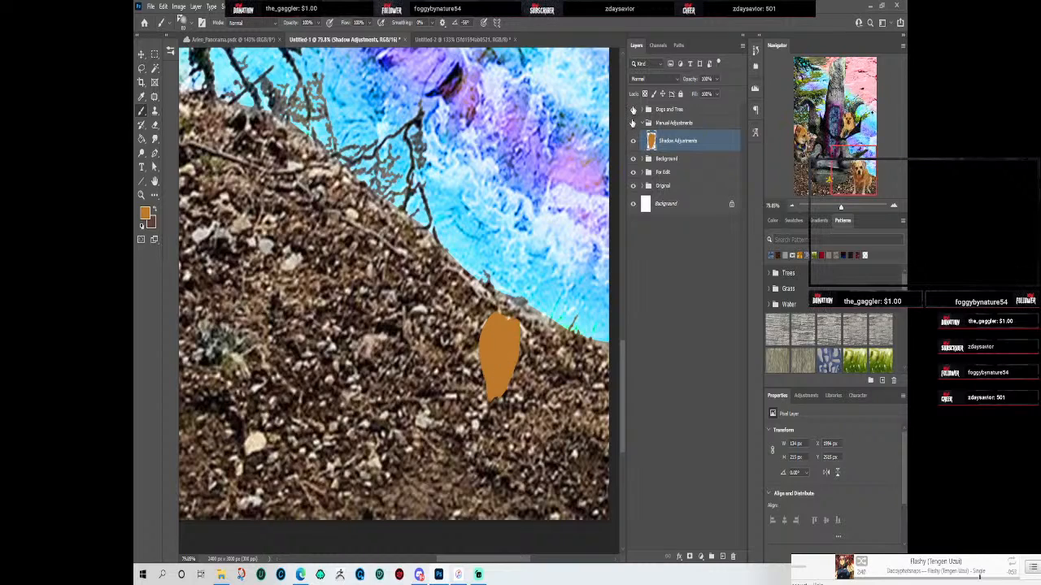
click(633, 114)
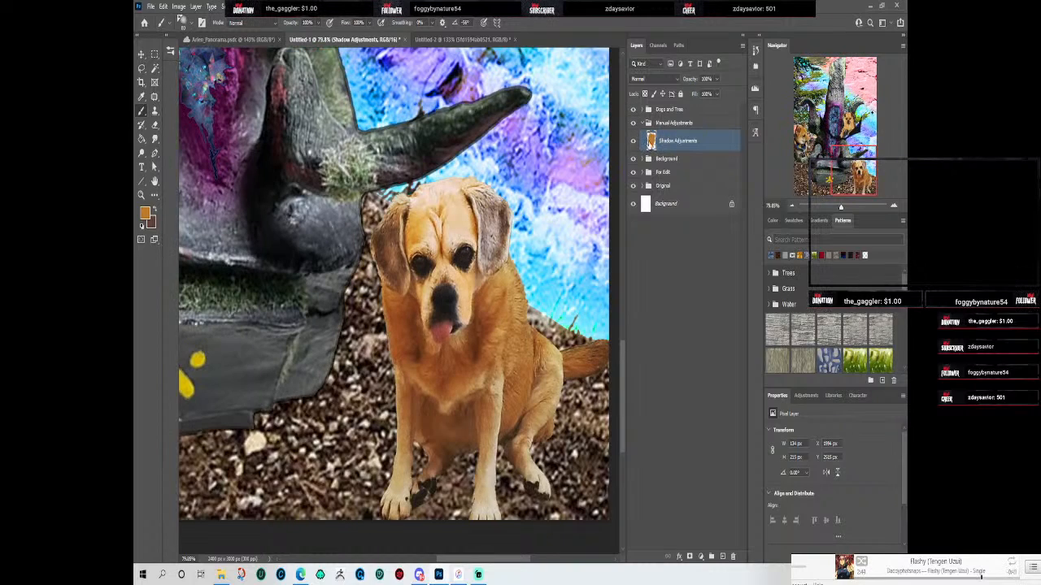
key(ctrl+z)
key(ctrl+z)
key(ctrl+z)
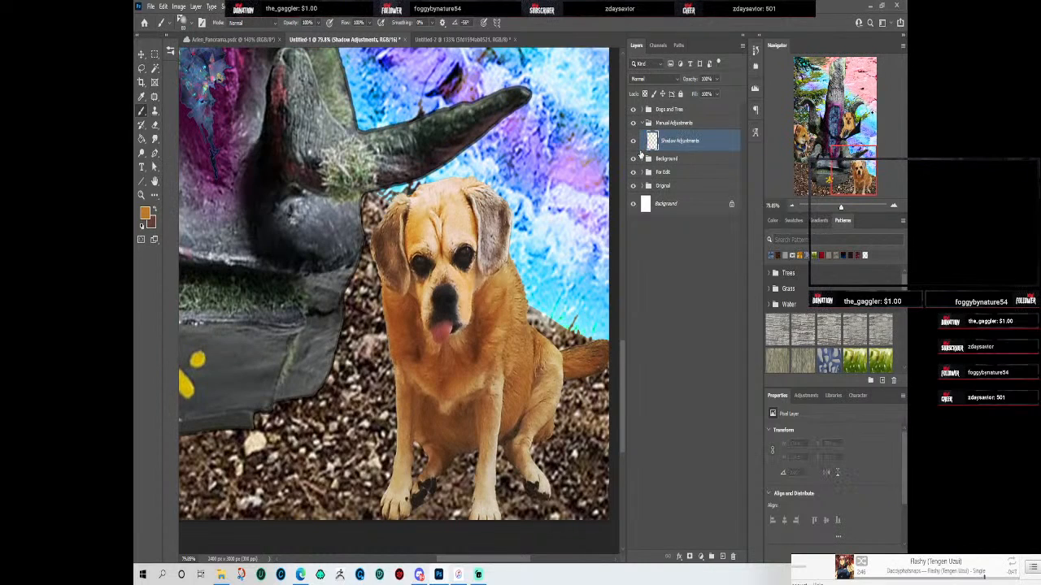
Step: Reset the colors to black and white and brush black shadows around the seated dog's legs, under its belly and along its throne-facing side
click(142, 228)
mouse_move(537, 447)
mouse_down()
mouse_move(521, 454)
mouse_move(505, 439)
mouse_up()
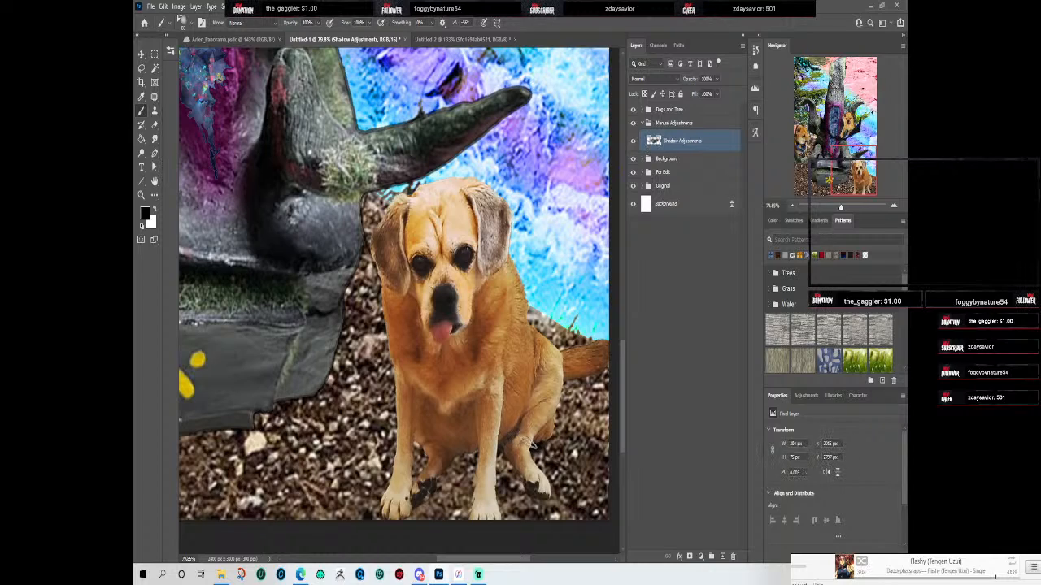
scroll(553, 427, down, 2)
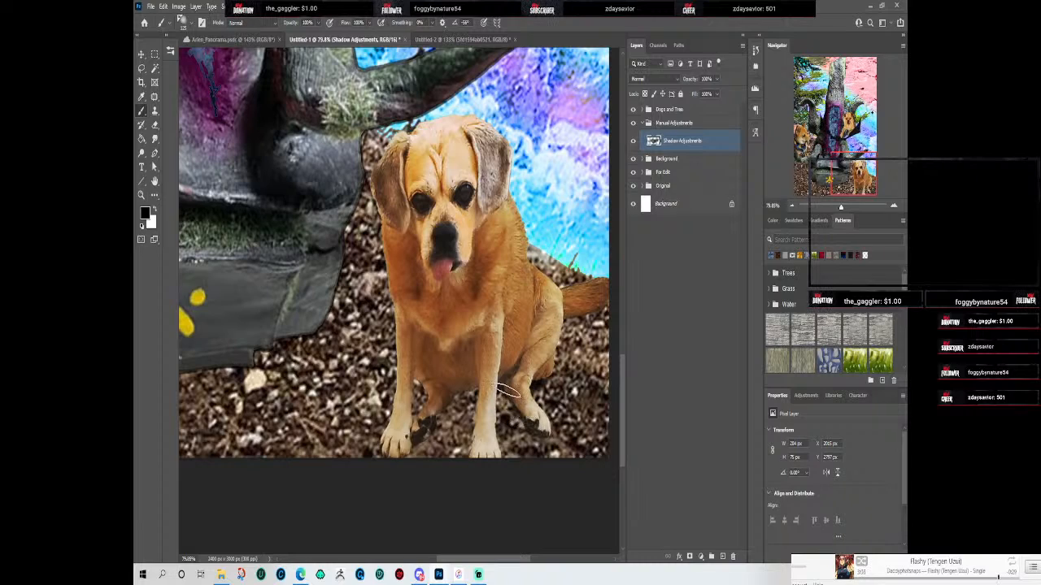
mouse_move(528, 427)
mouse_down()
mouse_move(503, 390)
mouse_move(535, 430)
mouse_move(520, 385)
mouse_move(535, 427)
mouse_move(503, 390)
mouse_move(534, 430)
mouse_move(483, 378)
mouse_up()
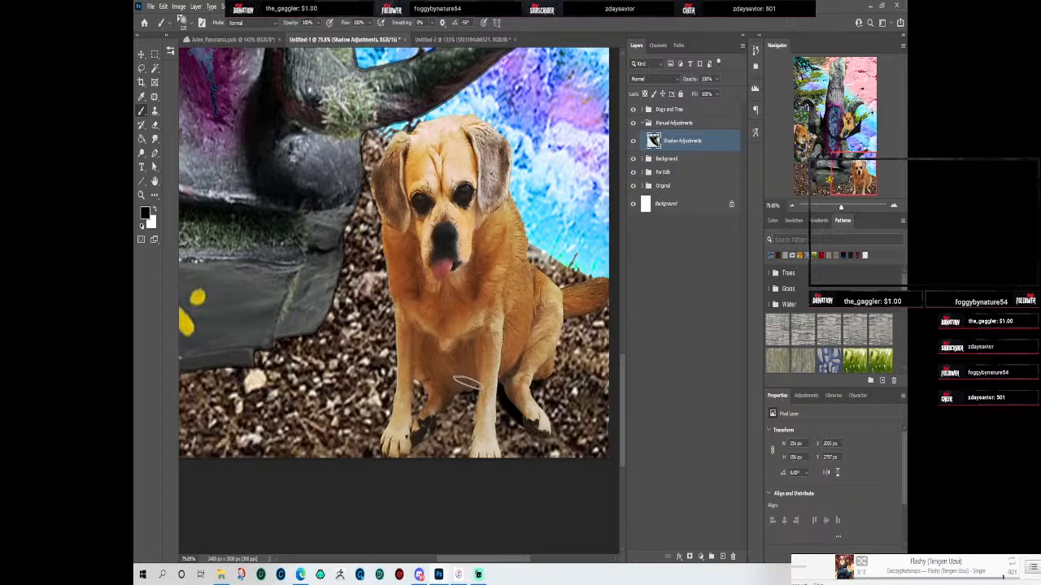
drag(427, 414, 424, 423)
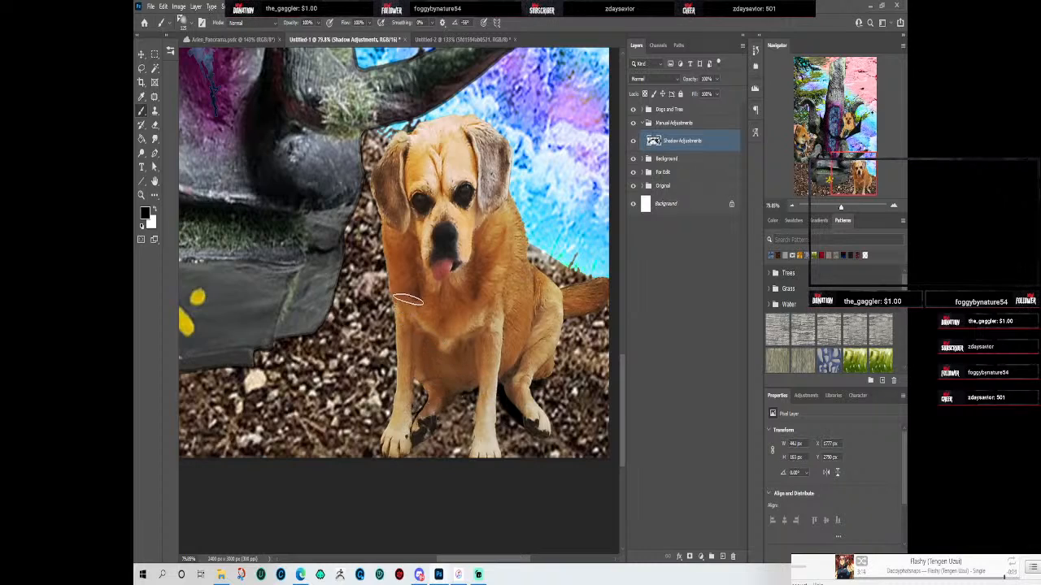
mouse_move(395, 257)
mouse_down()
mouse_move(386, 346)
mouse_move(387, 263)
mouse_move(398, 336)
mouse_move(390, 267)
mouse_move(397, 343)
mouse_move(393, 276)
mouse_move(390, 390)
mouse_move(386, 313)
mouse_move(384, 412)
mouse_move(388, 319)
mouse_move(370, 444)
mouse_move(382, 233)
mouse_move(375, 307)
mouse_up()
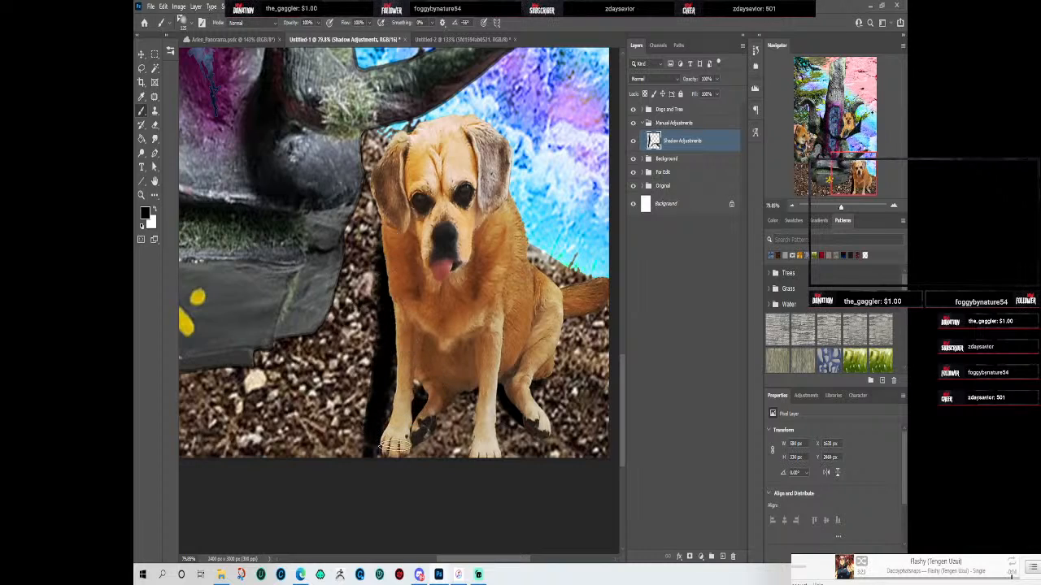
drag(382, 251, 370, 403)
mouse_move(469, 391)
mouse_down()
mouse_move(444, 417)
mouse_move(487, 394)
mouse_move(460, 407)
mouse_move(467, 444)
mouse_up()
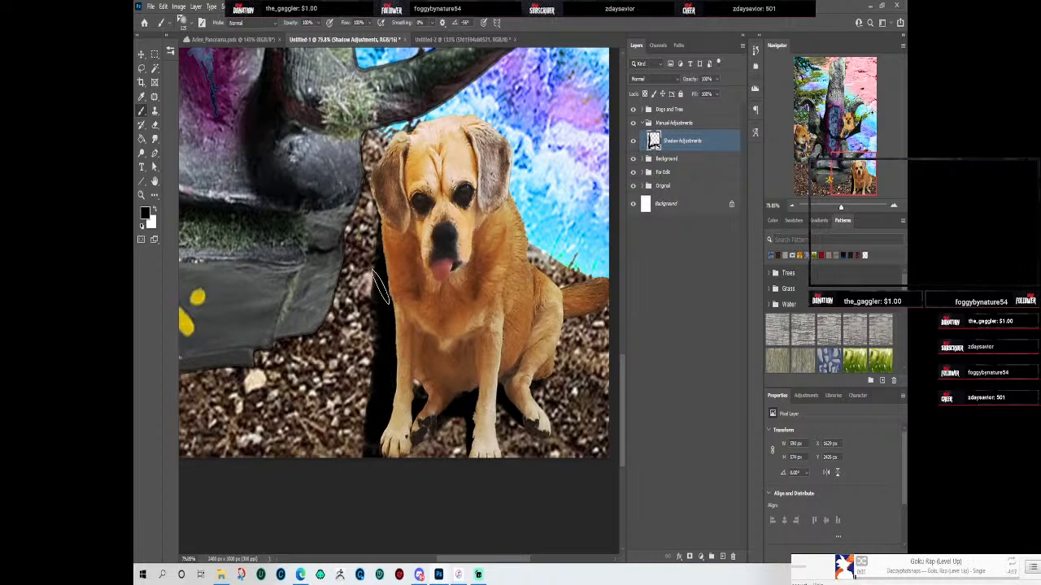
Step: Preview blend modes such as Soft Light for the Shadow Adjustments layer against the whole composite
scroll(380, 286, down, 5)
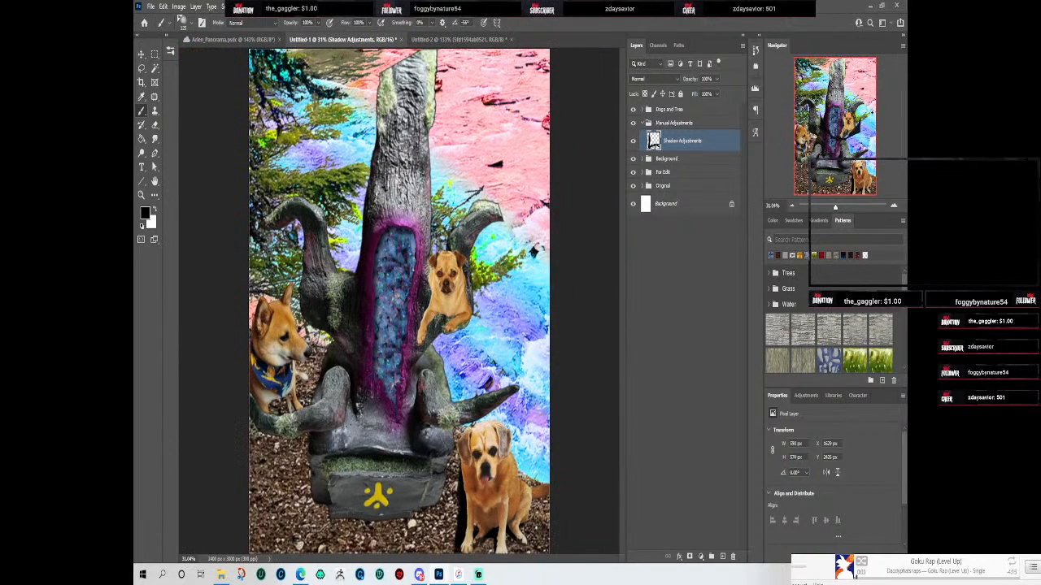
scroll(379, 286, down, 1)
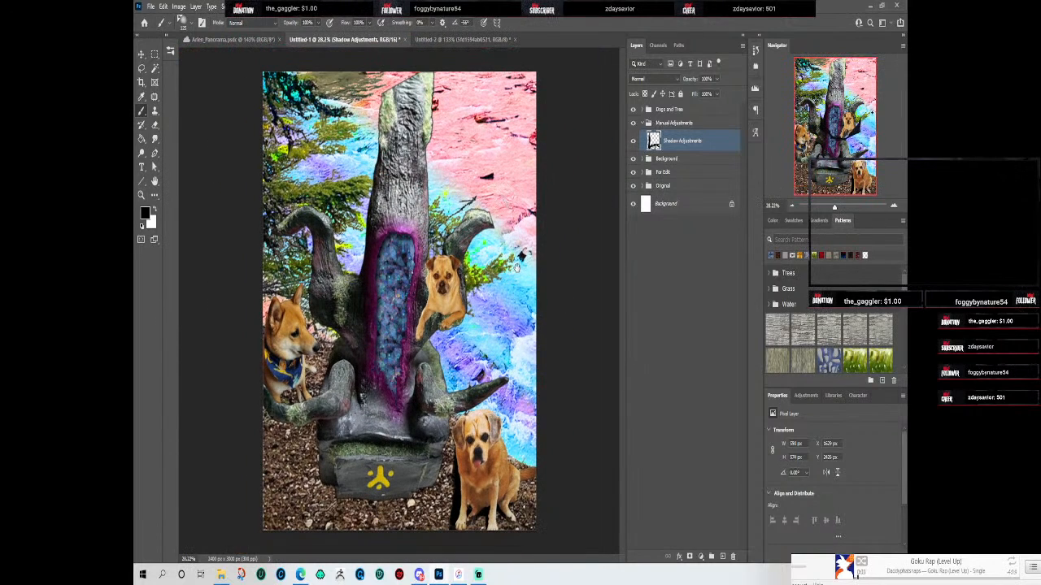
click(651, 78)
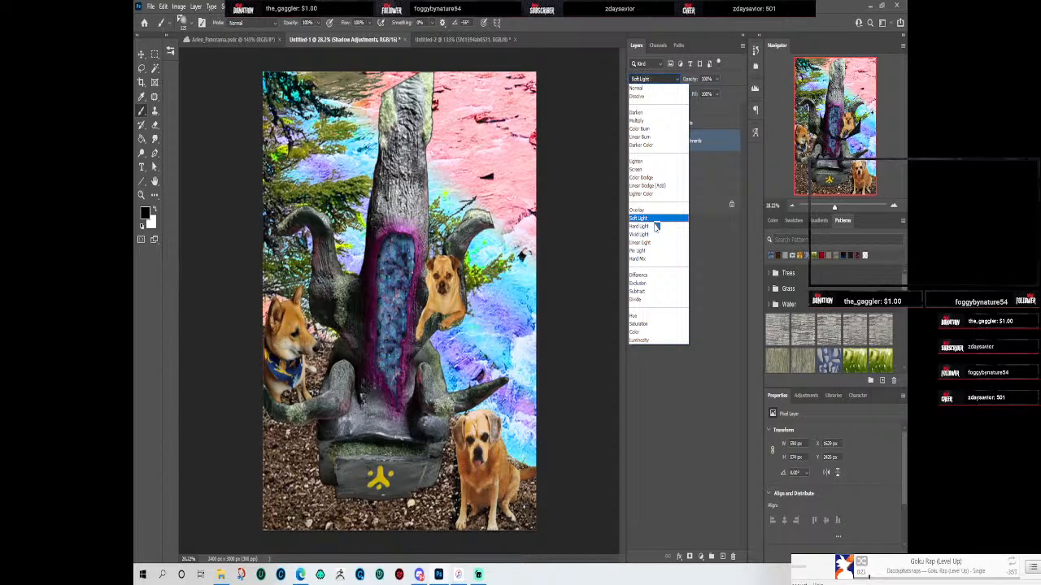
key(Escape)
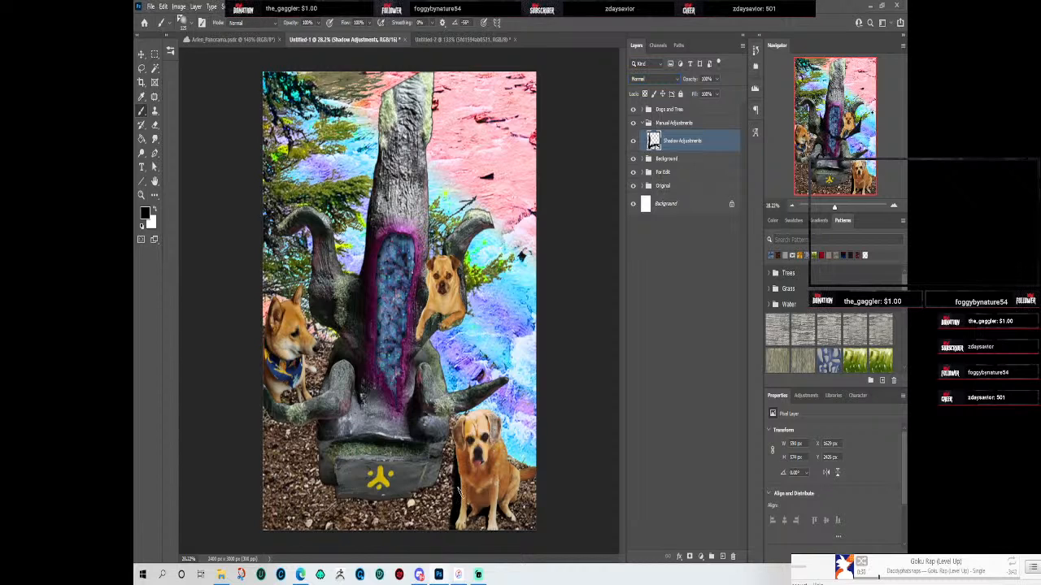
Step: Brush a black shadow on the ground beneath the seated dog's tail and behind its hind leg, out to the canvas edge
scroll(458, 492, up, 5)
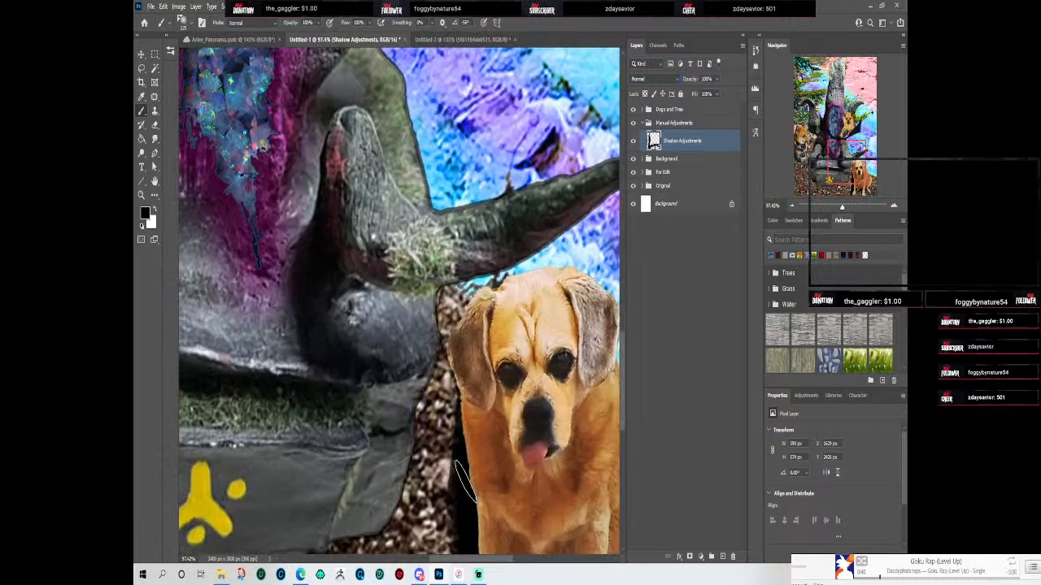
drag(470, 477, 375, 266)
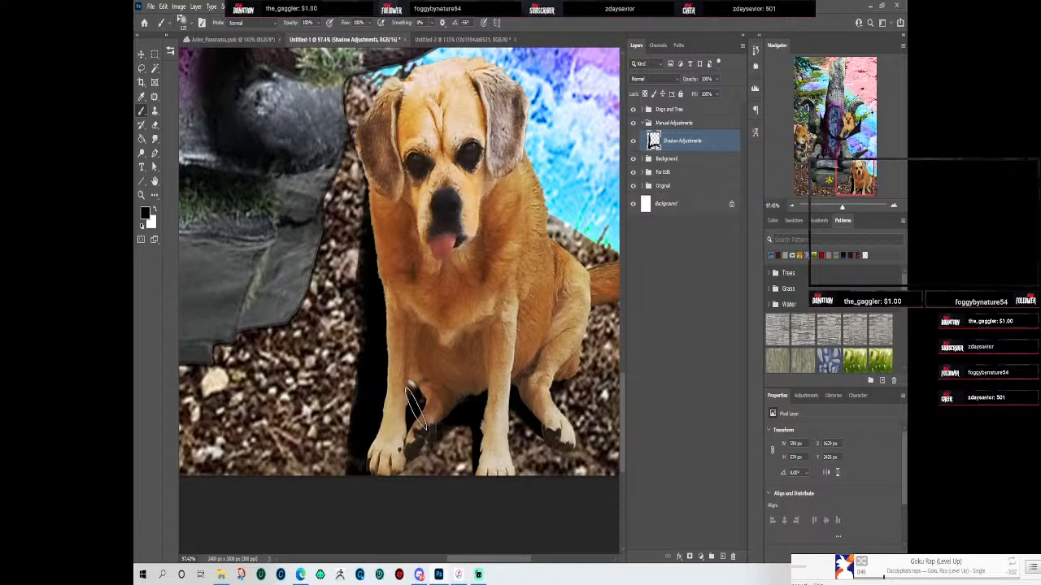
scroll(561, 366, up, 2)
mouse_move(525, 355)
mouse_down()
mouse_move(472, 389)
mouse_move(527, 355)
mouse_move(509, 364)
mouse_move(533, 339)
mouse_move(453, 422)
mouse_move(490, 401)
mouse_move(490, 388)
mouse_move(462, 413)
mouse_move(476, 401)
mouse_move(510, 411)
mouse_up()
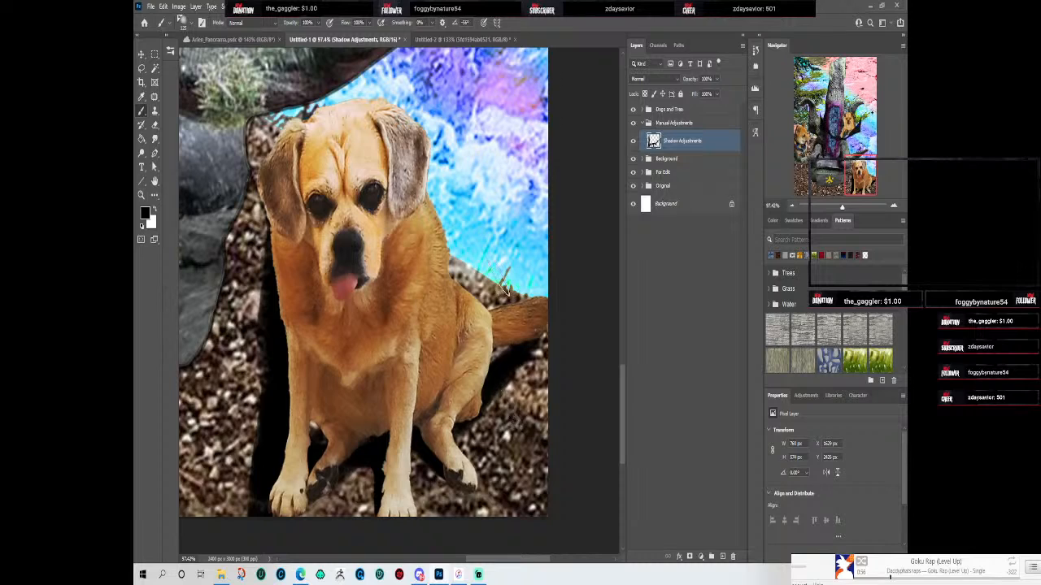
drag(324, 334, 412, 411)
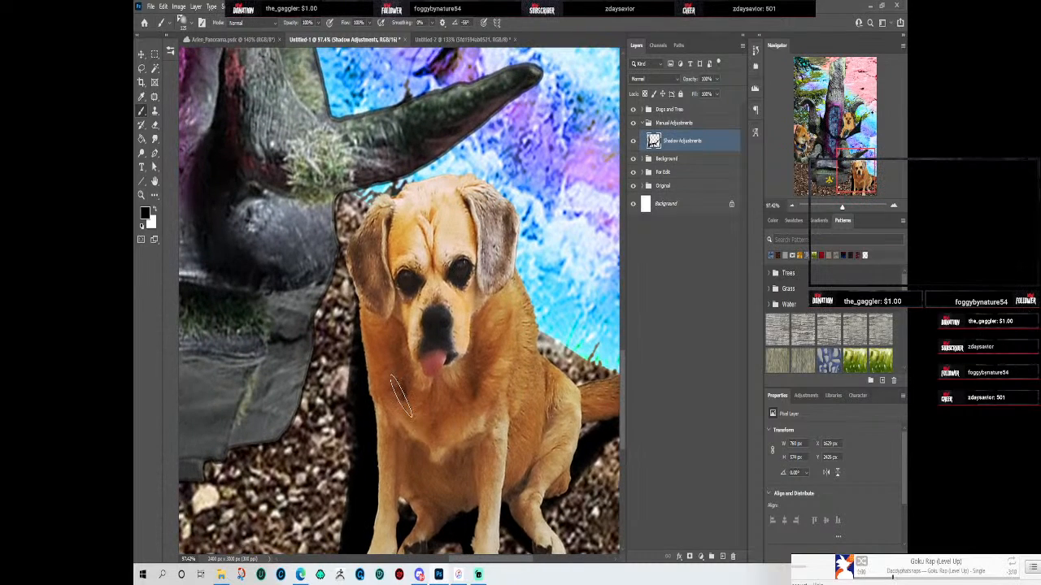
scroll(404, 407, down, 5)
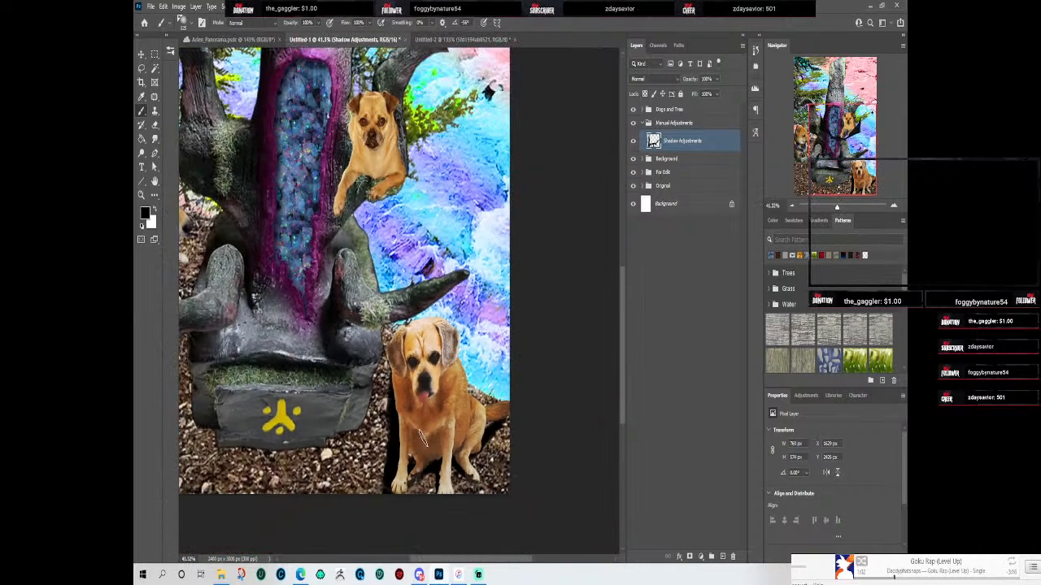
Step: Brush black shadow around the outline of the dog perched on the throne's branch
scroll(358, 438, up, 1)
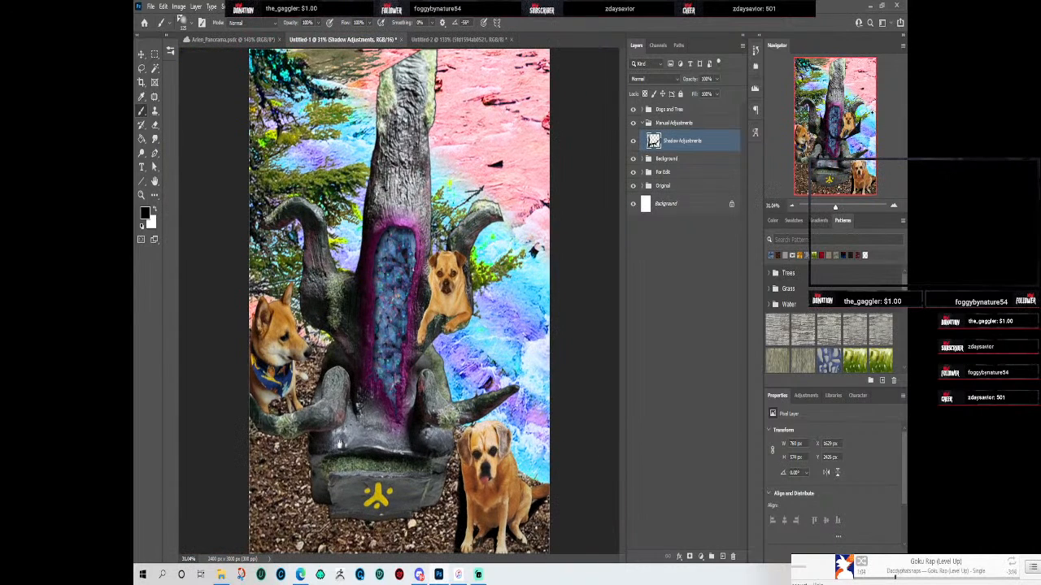
scroll(439, 316, up, 4)
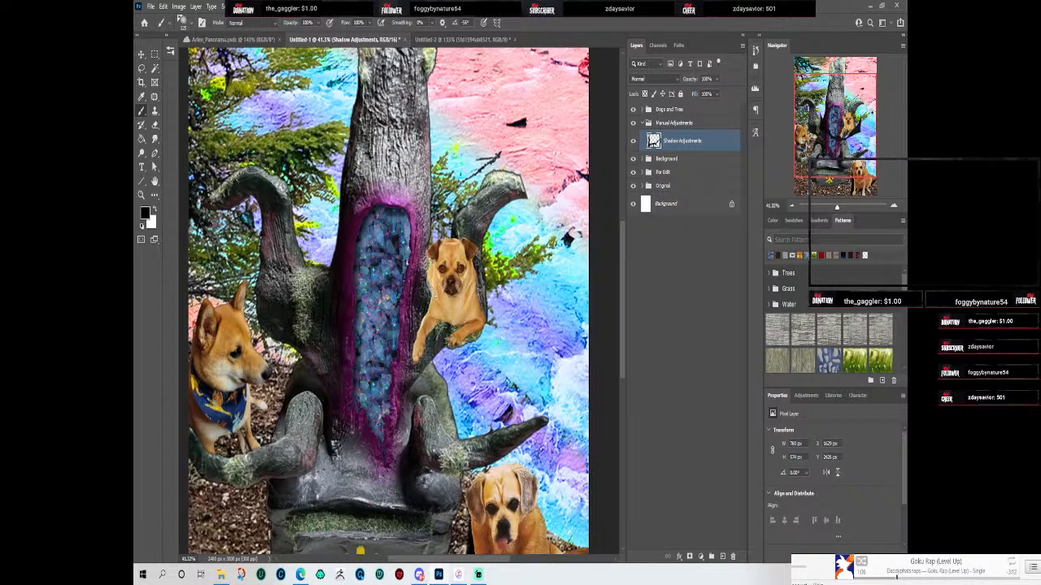
scroll(437, 298, up, 1)
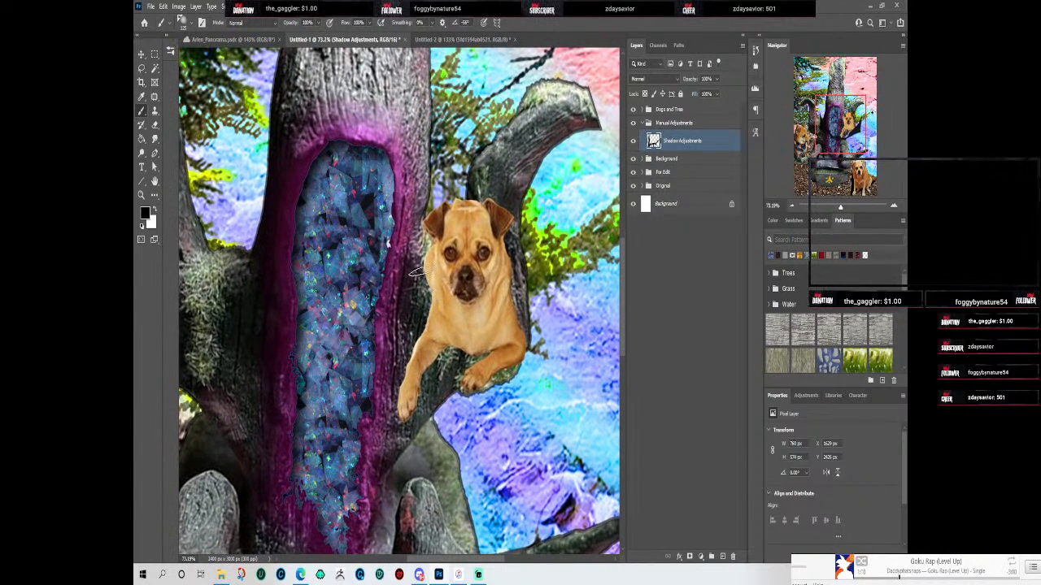
drag(428, 306, 428, 296)
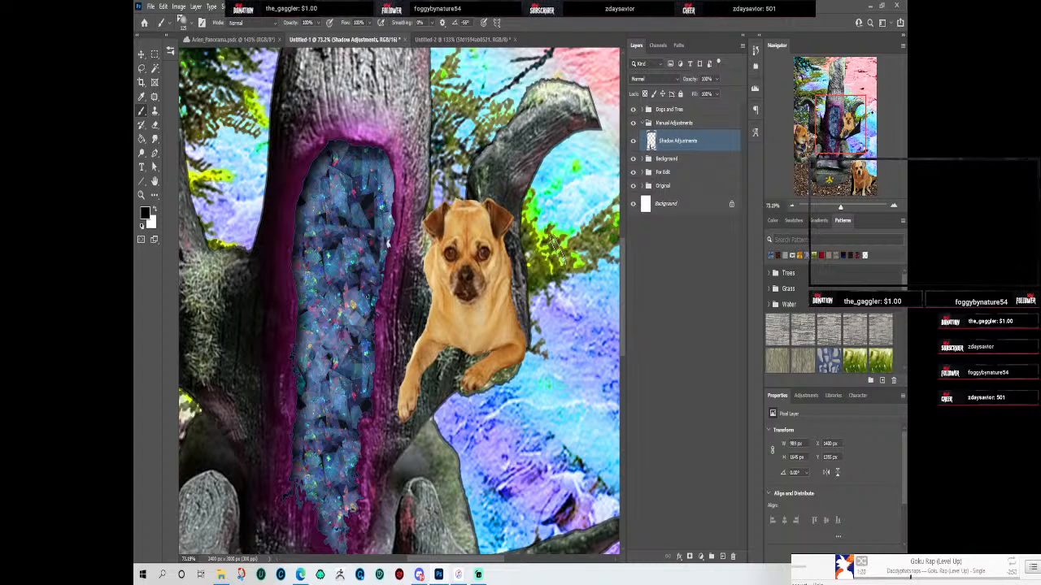
scroll(555, 251, down, 3)
mouse_move(683, 141)
mouse_down()
mouse_move(691, 108)
mouse_move(674, 148)
mouse_up()
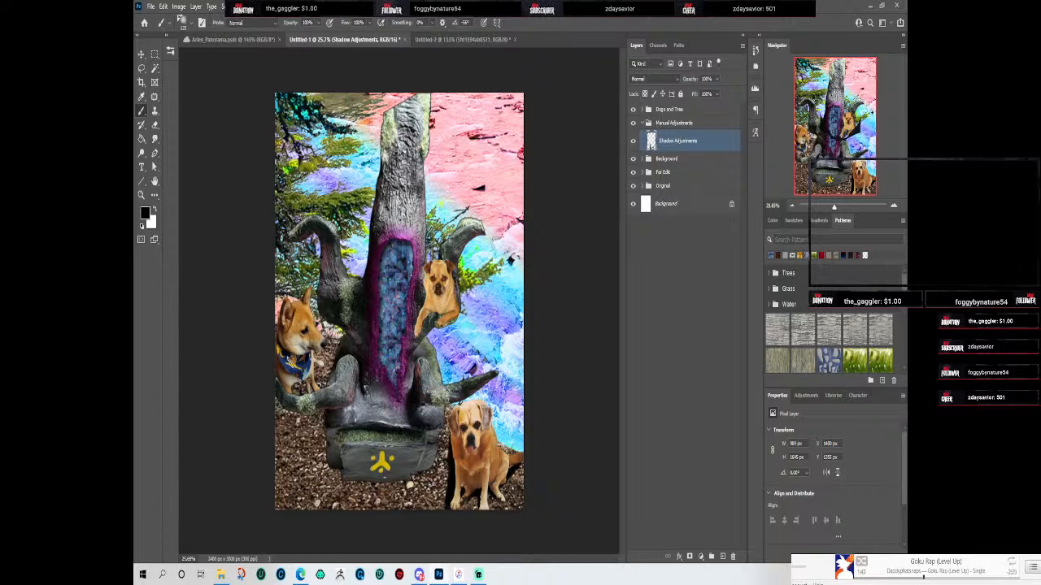
Step: Brush black shadows between the Shiba's front legs and along its back at the canvas edge
scroll(286, 360, up, 5)
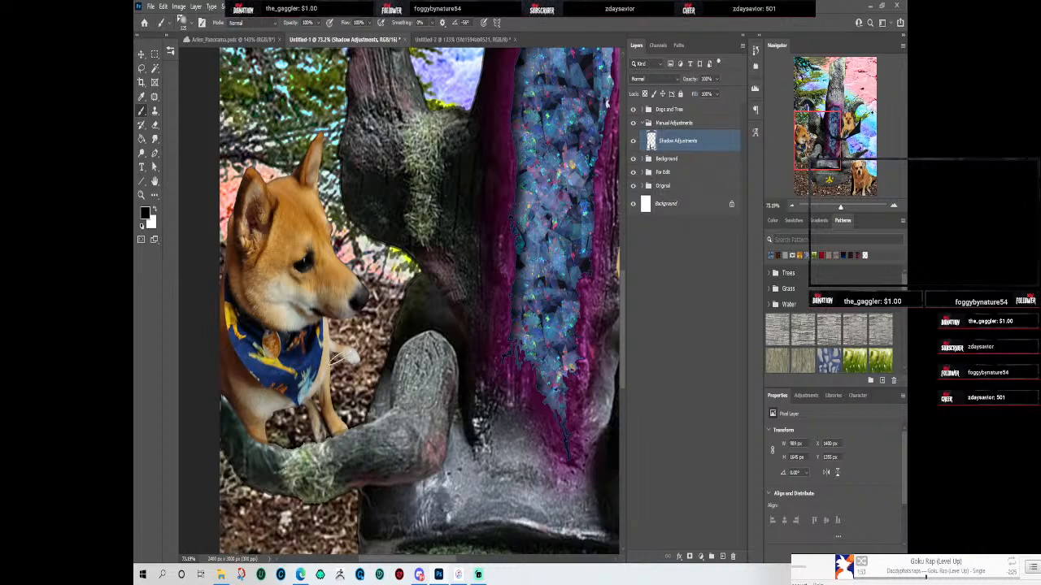
drag(342, 365, 338, 357)
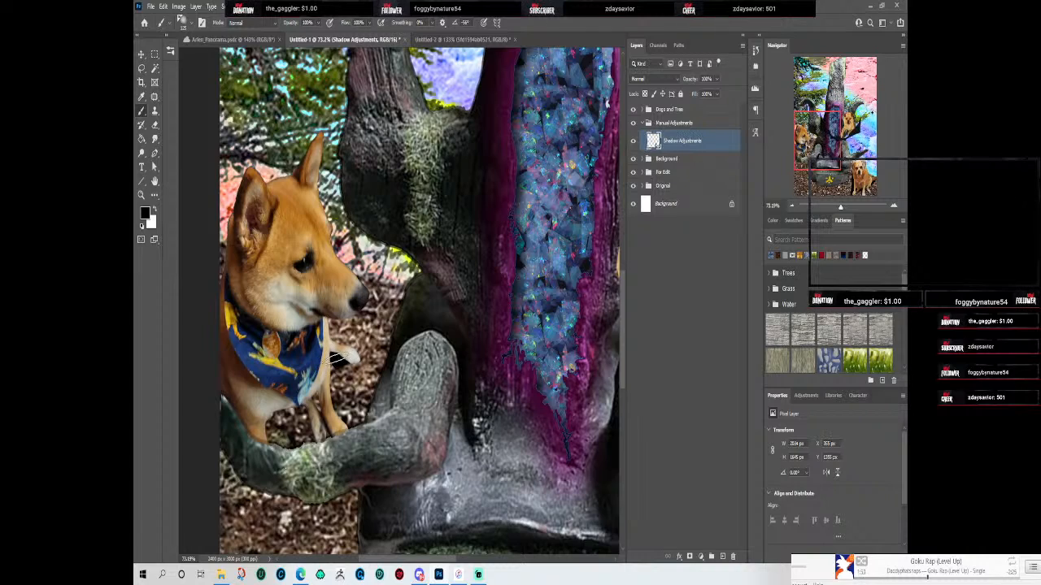
mouse_move(324, 402)
mouse_down()
mouse_move(295, 409)
mouse_move(305, 411)
mouse_move(259, 433)
mouse_move(270, 439)
mouse_move(304, 407)
mouse_move(274, 446)
mouse_move(279, 420)
mouse_move(303, 428)
mouse_up()
drag(236, 362, 220, 253)
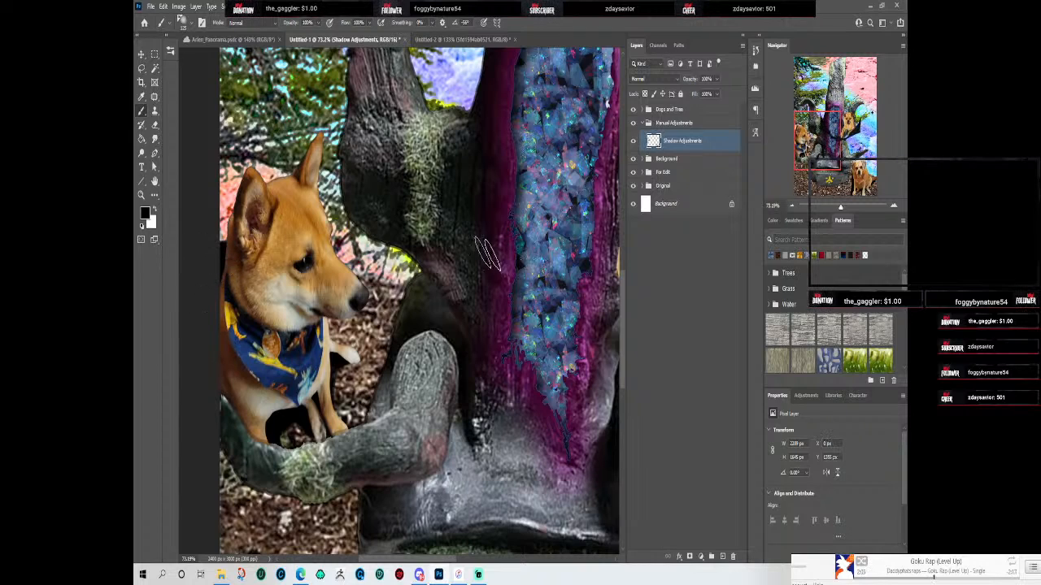
Step: Brush a black shadow on the ground beneath the tree arm below the Shiba, from the canvas edge to the throne base
scroll(383, 358, down, 3)
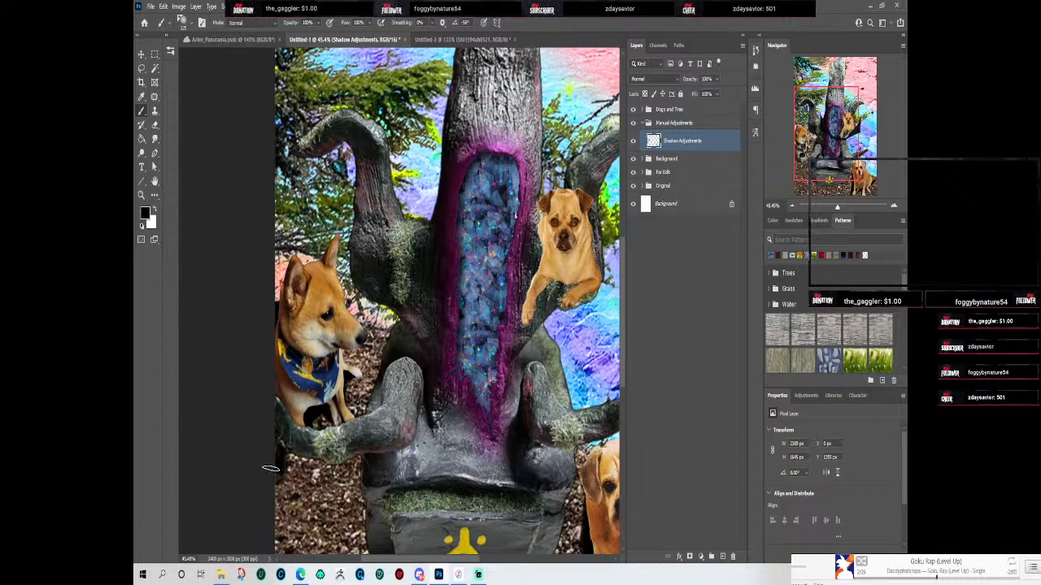
mouse_move(277, 461)
mouse_down()
mouse_move(290, 446)
mouse_move(295, 478)
mouse_move(299, 464)
mouse_move(286, 487)
mouse_up()
drag(314, 453, 294, 477)
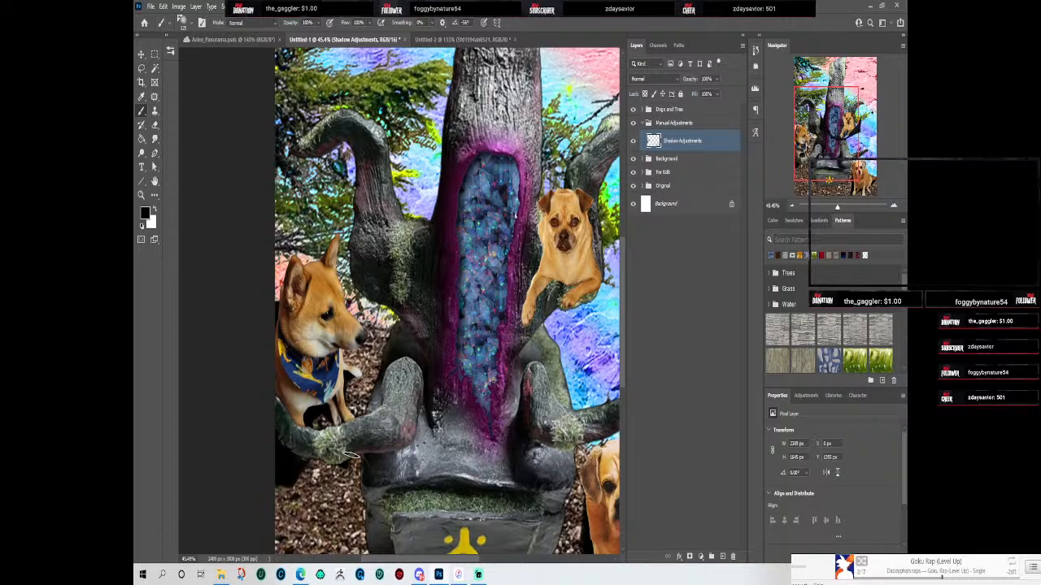
drag(356, 468, 289, 449)
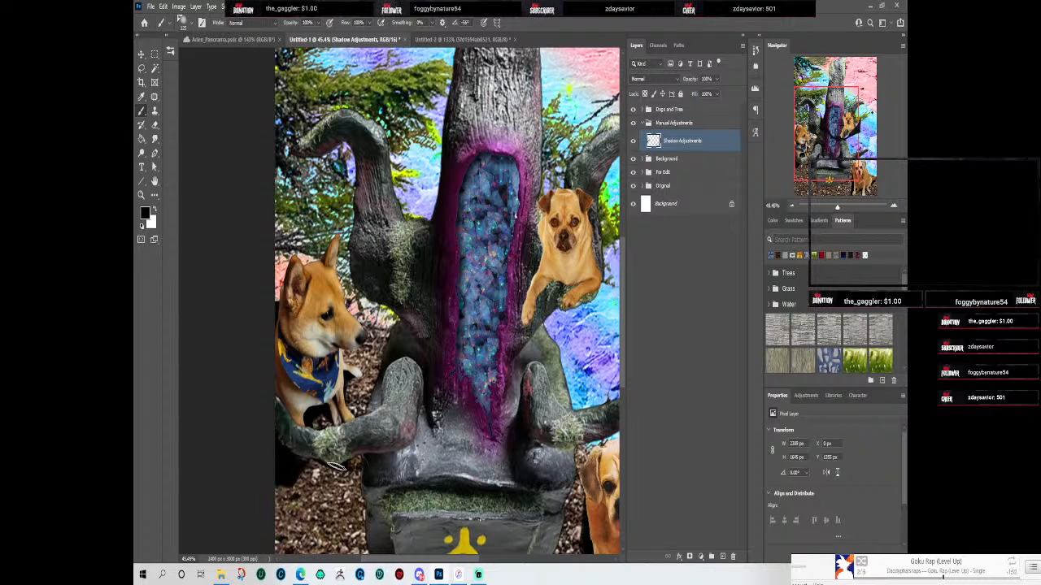
mouse_move(363, 472)
mouse_down()
mouse_move(313, 466)
mouse_move(355, 472)
mouse_up()
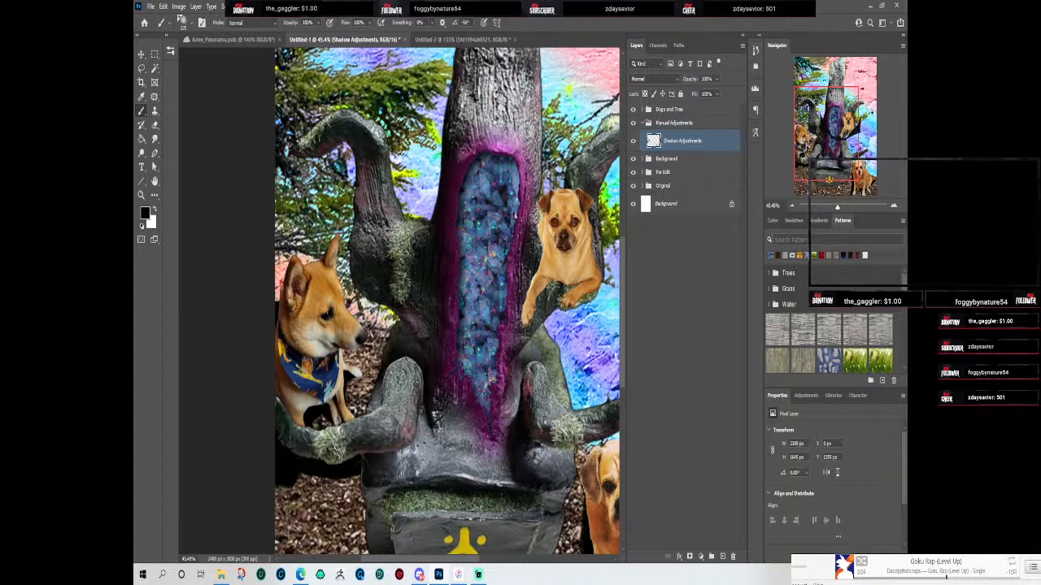
Step: Enlarge the brush and paint a broad black shadow on the gravel along the Shiba-facing side of the throne base
scroll(388, 387, down, 5)
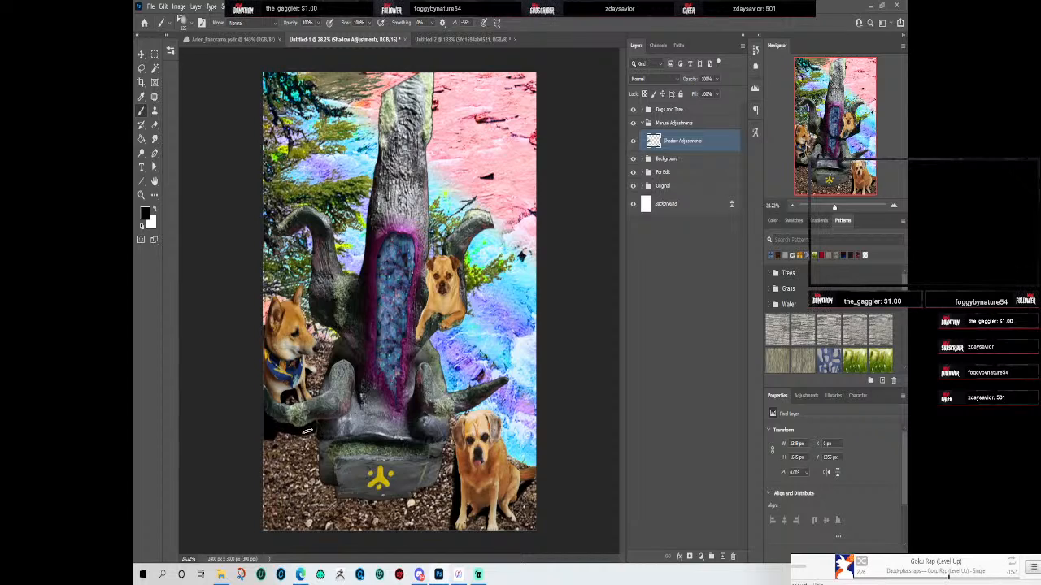
key(bracketright)
key(bracketright)
key(bracketright)
key(bracketright)
key(bracketright)
key(bracketright)
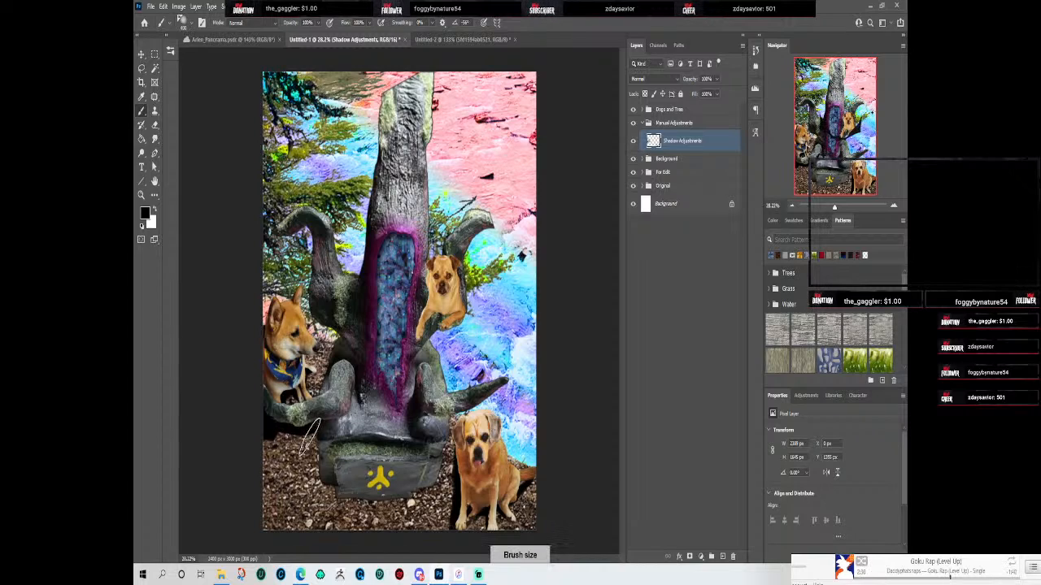
mouse_move(310, 443)
mouse_down()
mouse_move(308, 477)
mouse_move(306, 447)
mouse_up()
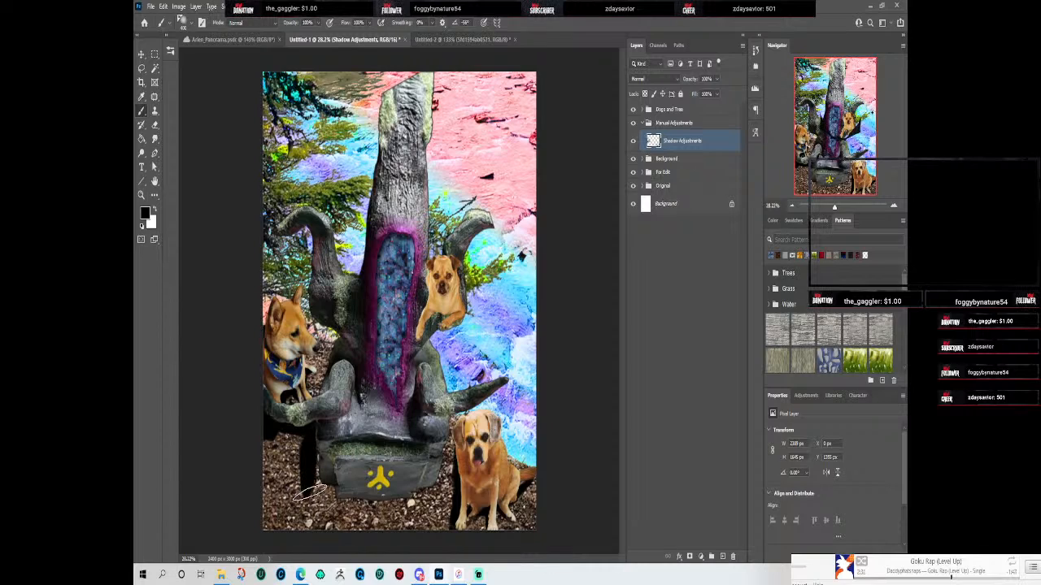
mouse_move(318, 484)
mouse_down()
mouse_move(317, 519)
mouse_move(309, 503)
mouse_move(325, 481)
mouse_move(311, 497)
mouse_move(326, 477)
mouse_move(333, 486)
mouse_move(314, 489)
mouse_up()
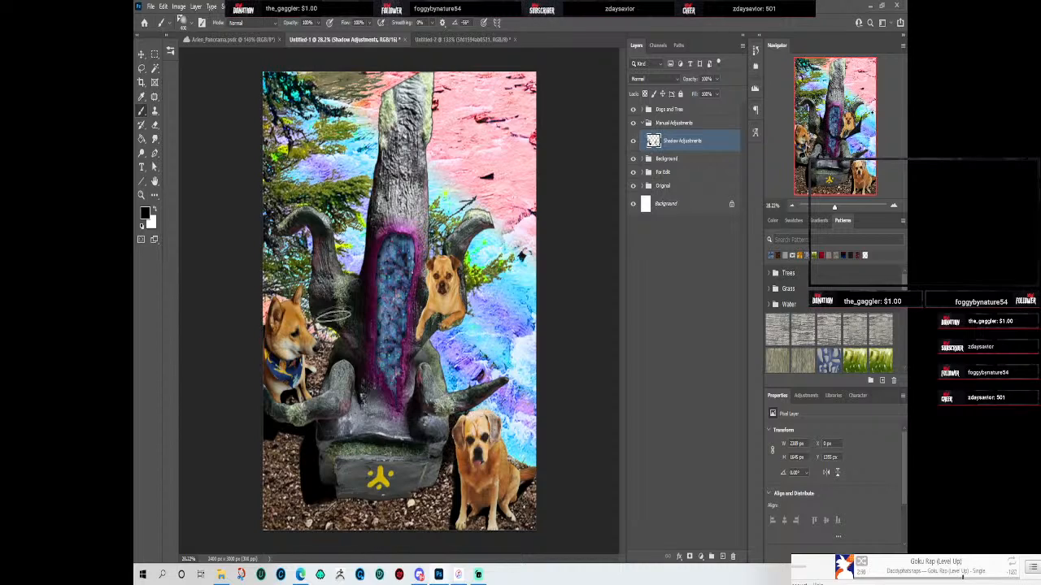
Step: Extend the black ground shadow around the throne base and set the Shadow Adjustments layer's blend mode to Soft Light
drag(329, 336, 309, 389)
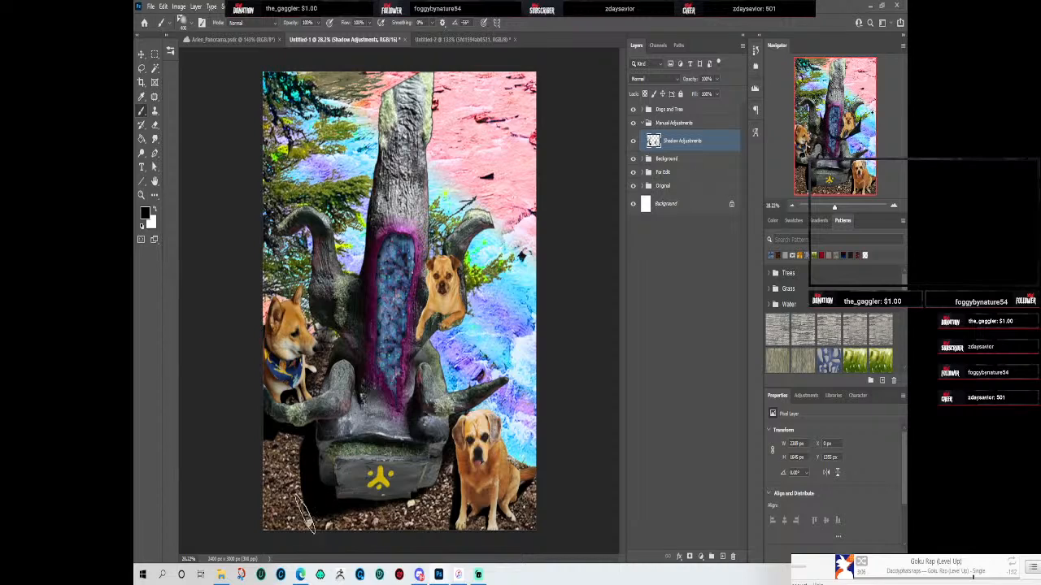
mouse_move(305, 502)
mouse_down()
mouse_move(294, 464)
mouse_move(294, 488)
mouse_move(302, 452)
mouse_move(302, 504)
mouse_up()
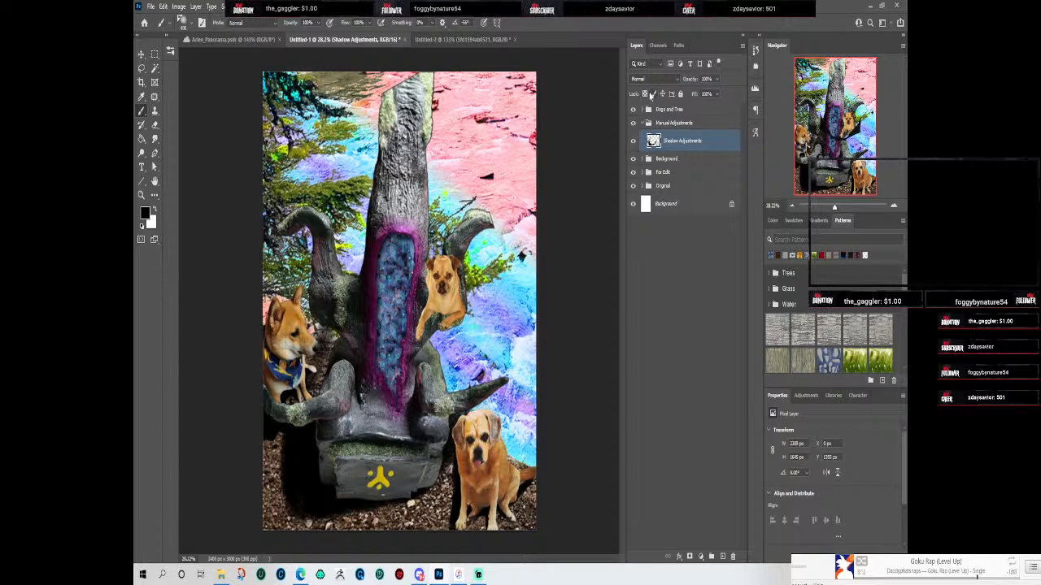
click(646, 79)
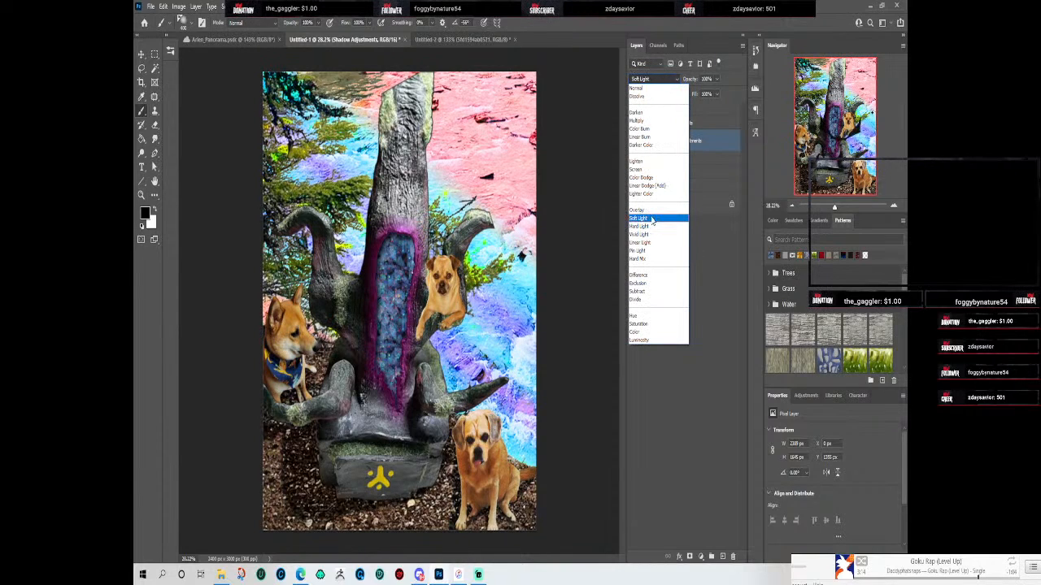
click(651, 219)
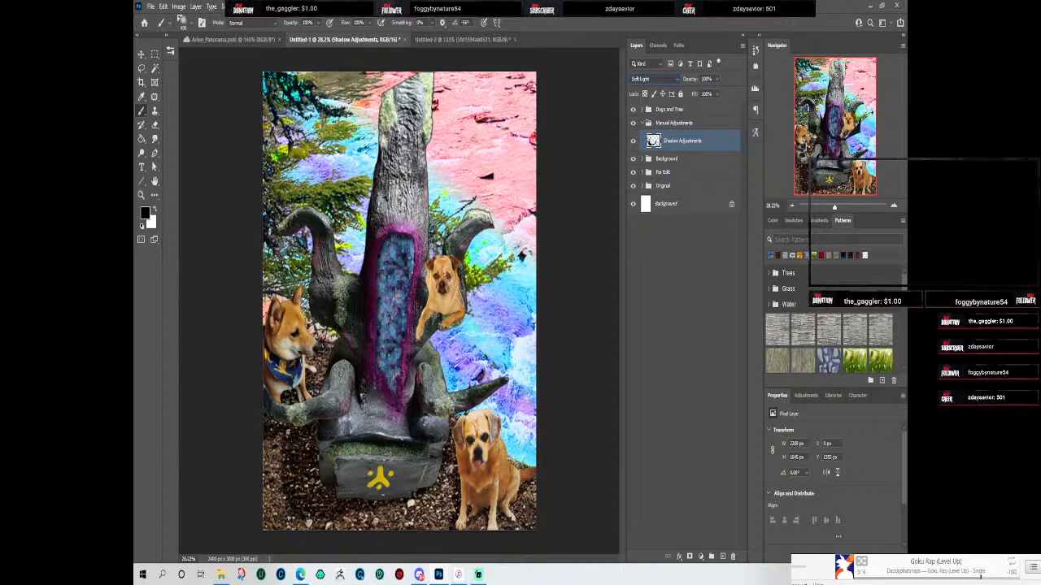
Step: Add a new layer directly beneath Chloe in the Dogs and Tree group and name it Chloe Shadow Adjustment
click(648, 122)
click(648, 109)
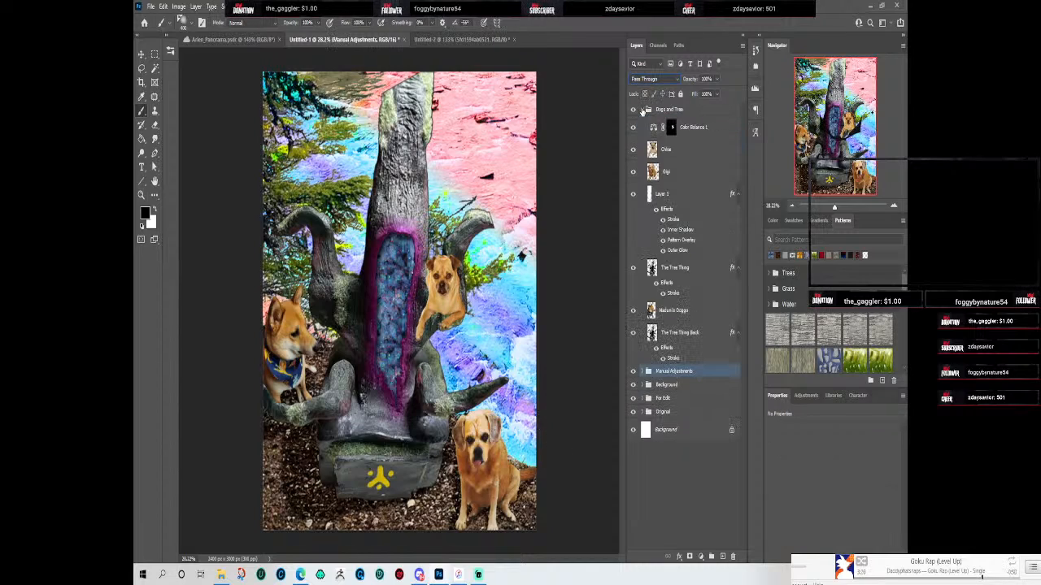
click(667, 149)
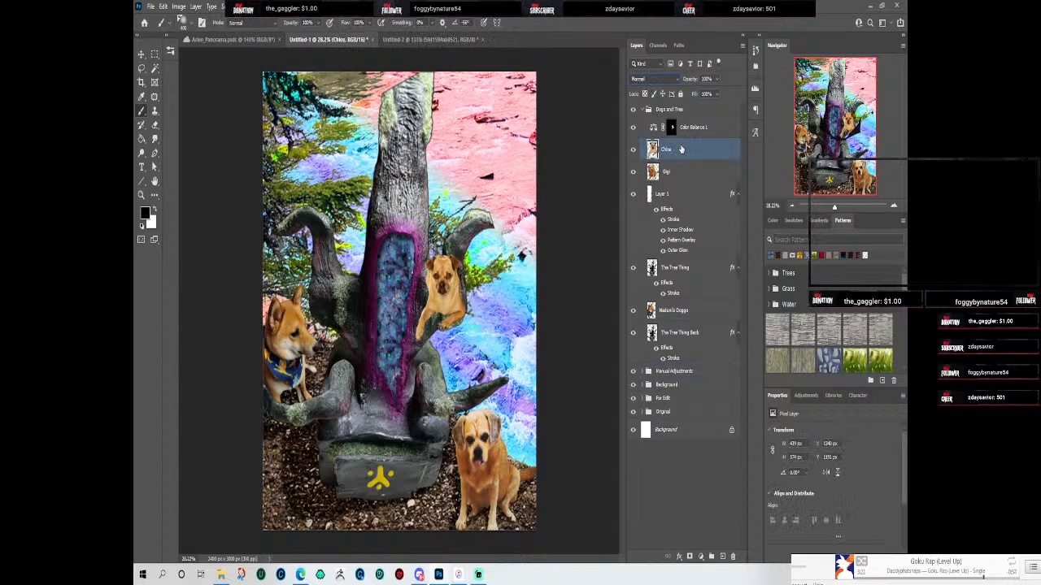
click(723, 555)
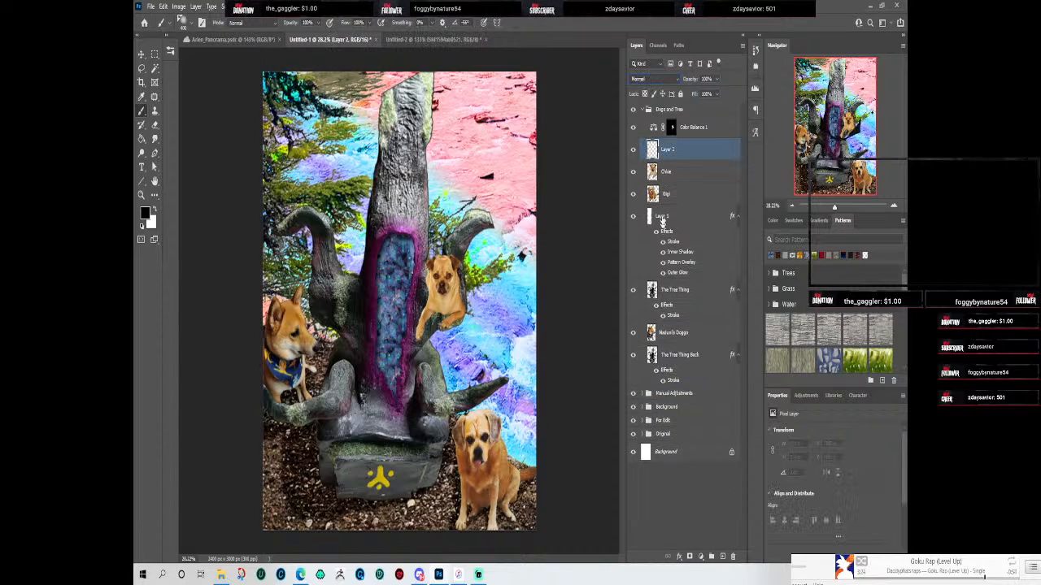
drag(668, 154, 672, 182)
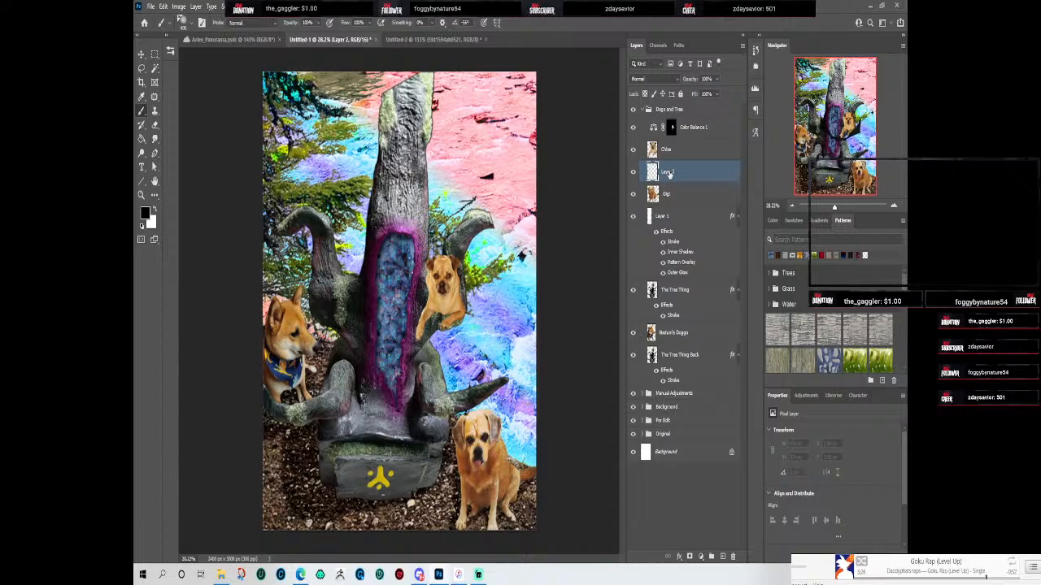
double_click(668, 171)
text(Chloe )
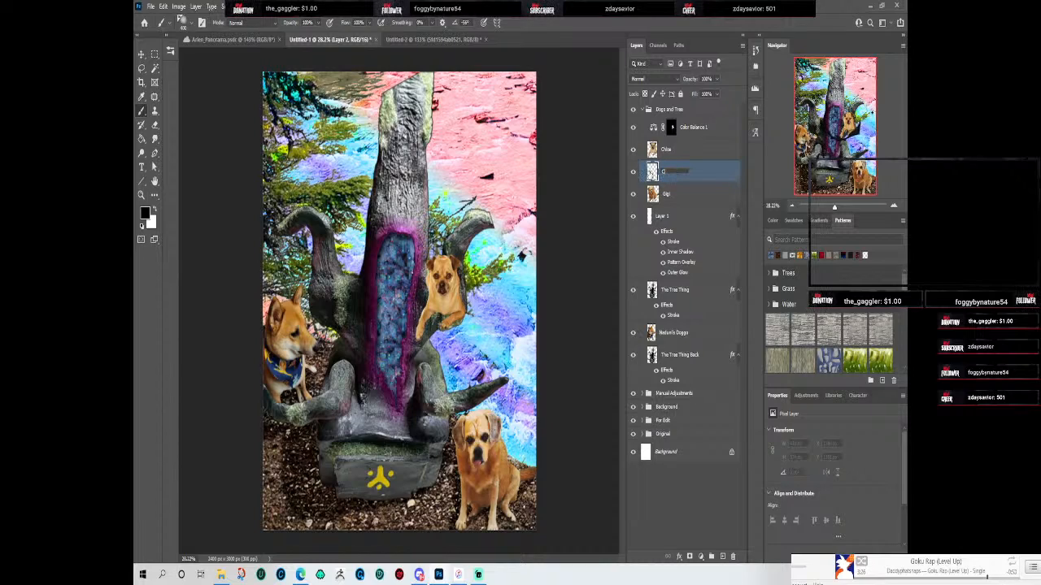
text(Shadow)
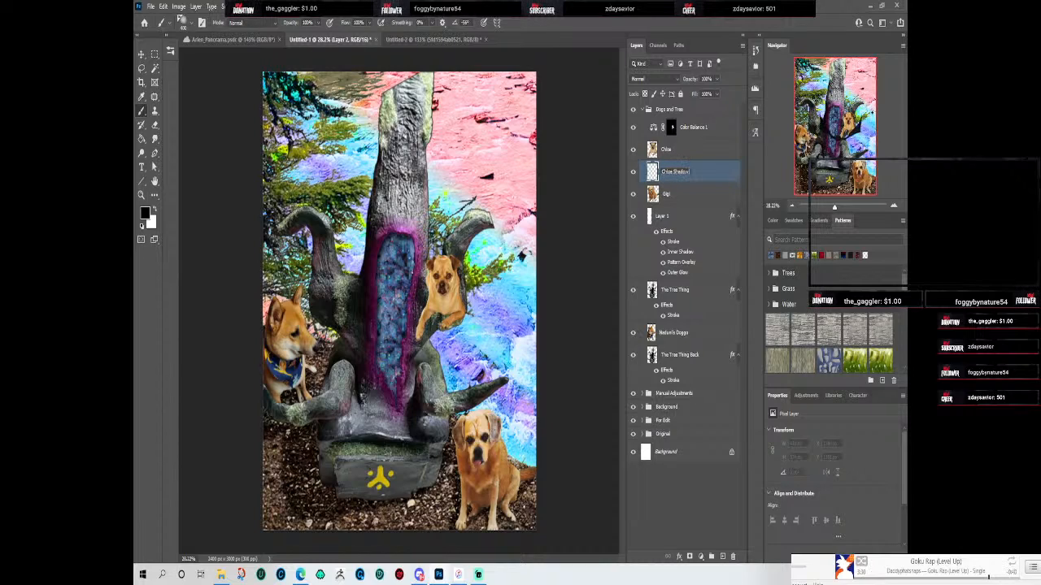
text( Adjustment)
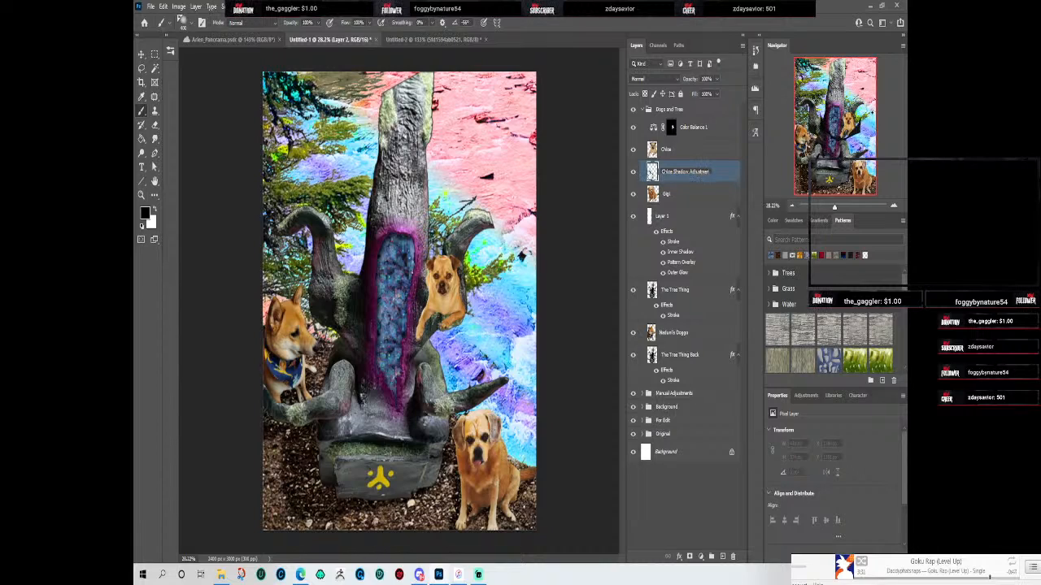
key(Return)
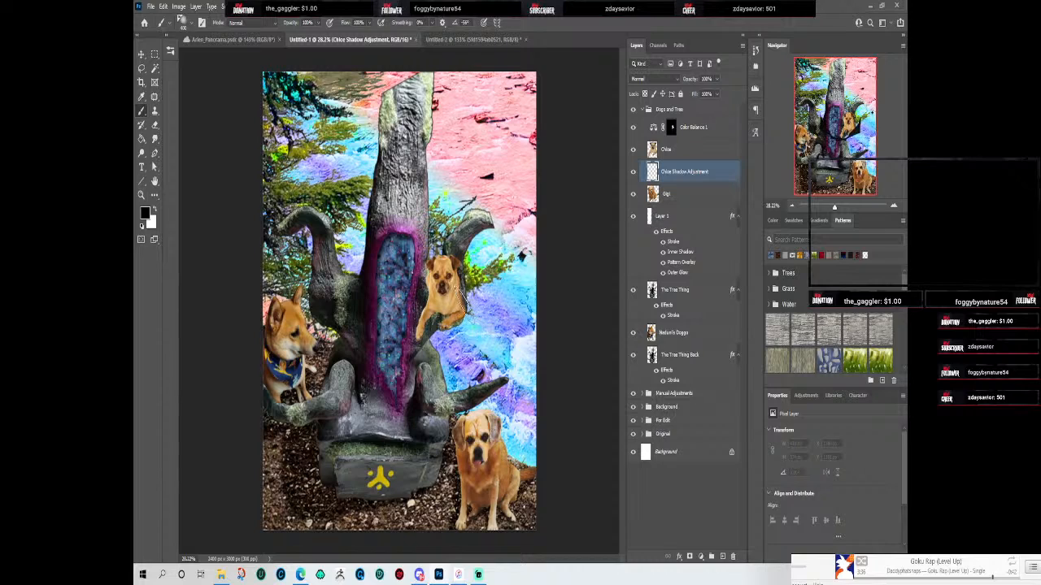
Step: Shrink the brush and paint black shadow along the perched dog's body and beneath its front legs
scroll(460, 285, up, 8)
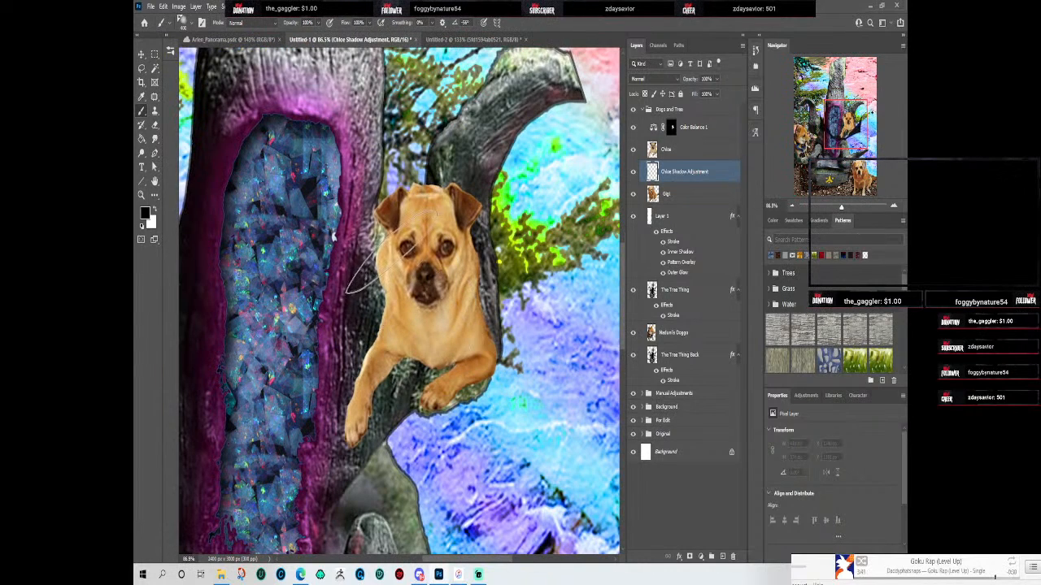
key(bracketleft)
key(bracketleft)
key(bracketleft)
key(bracketleft)
key(bracketleft)
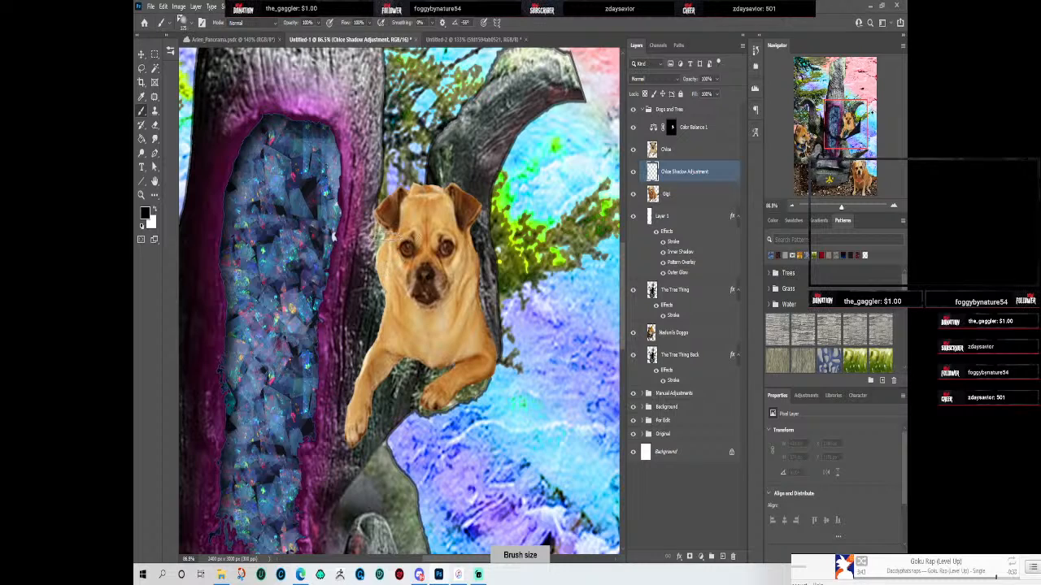
mouse_move(384, 251)
mouse_down()
mouse_move(383, 282)
mouse_move(389, 258)
mouse_move(389, 305)
mouse_move(357, 385)
mouse_move(374, 353)
mouse_move(384, 361)
mouse_move(381, 428)
mouse_move(403, 347)
mouse_move(396, 370)
mouse_move(429, 366)
mouse_move(419, 360)
mouse_move(438, 368)
mouse_move(446, 393)
mouse_move(426, 402)
mouse_move(437, 413)
mouse_move(426, 402)
mouse_move(450, 404)
mouse_move(478, 379)
mouse_move(475, 397)
mouse_move(487, 358)
mouse_move(482, 375)
mouse_move(474, 219)
mouse_move(504, 294)
mouse_move(490, 346)
mouse_move(497, 202)
mouse_move(482, 185)
mouse_move(467, 236)
mouse_move(478, 240)
mouse_move(496, 350)
mouse_up()
Step: Extend the black shadow on the trunk beside the perched dog's head and shoulder
key(e)
key(bracketright)
key(bracketright)
key(bracketright)
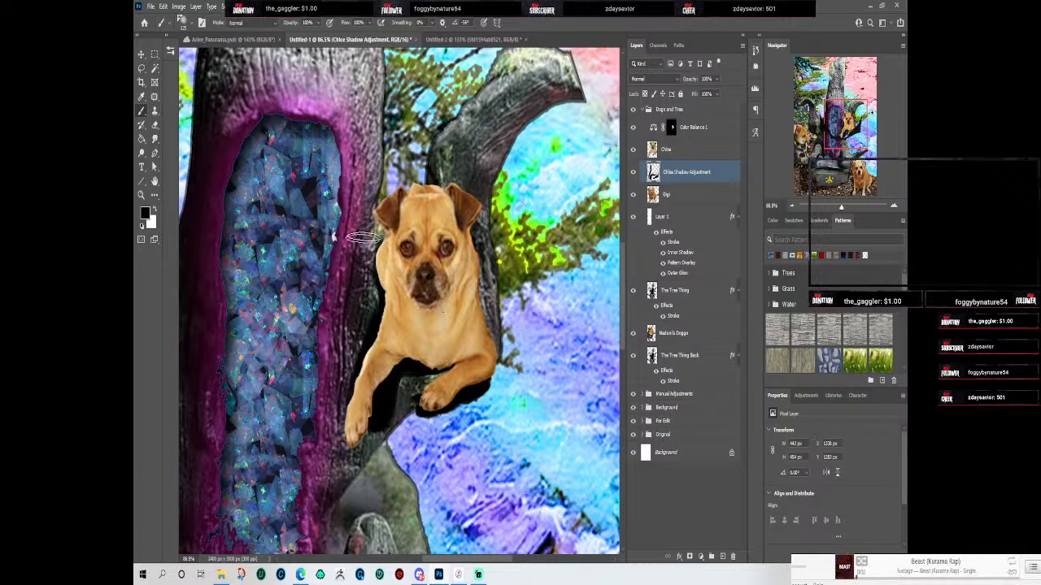
mouse_move(370, 236)
mouse_down()
mouse_move(361, 320)
mouse_move(378, 293)
mouse_move(361, 332)
mouse_move(366, 234)
mouse_move(347, 286)
mouse_move(352, 326)
mouse_move(360, 283)
mouse_move(356, 334)
mouse_move(361, 273)
mouse_move(336, 348)
mouse_move(386, 210)
mouse_up()
Step: Set the Chloe Shadow Adjustment layer's blend mode to Soft Light
scroll(383, 210, down, 5)
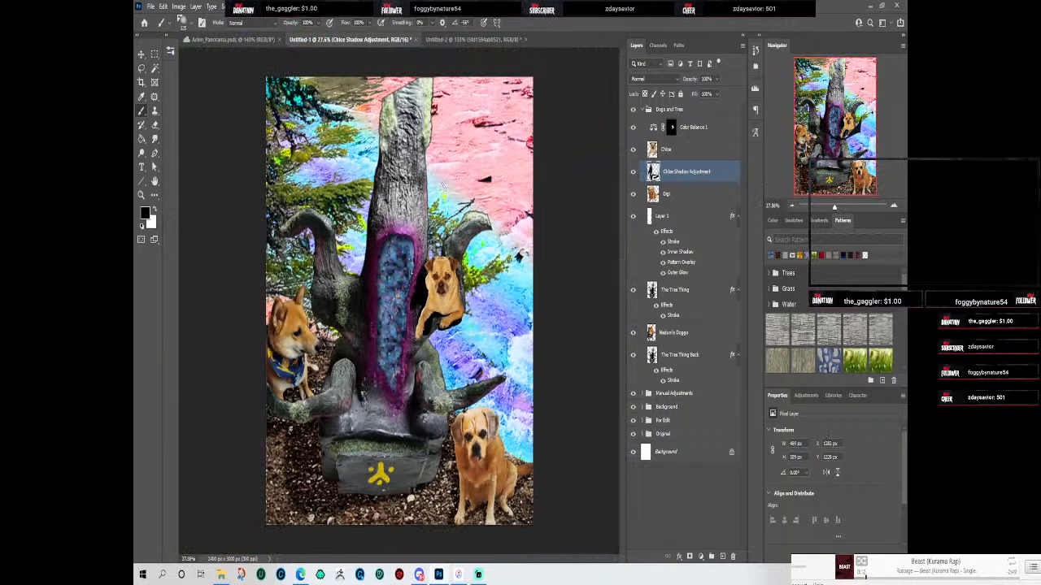
scroll(438, 175, up, 1)
scroll(438, 174, down, 1)
click(661, 79)
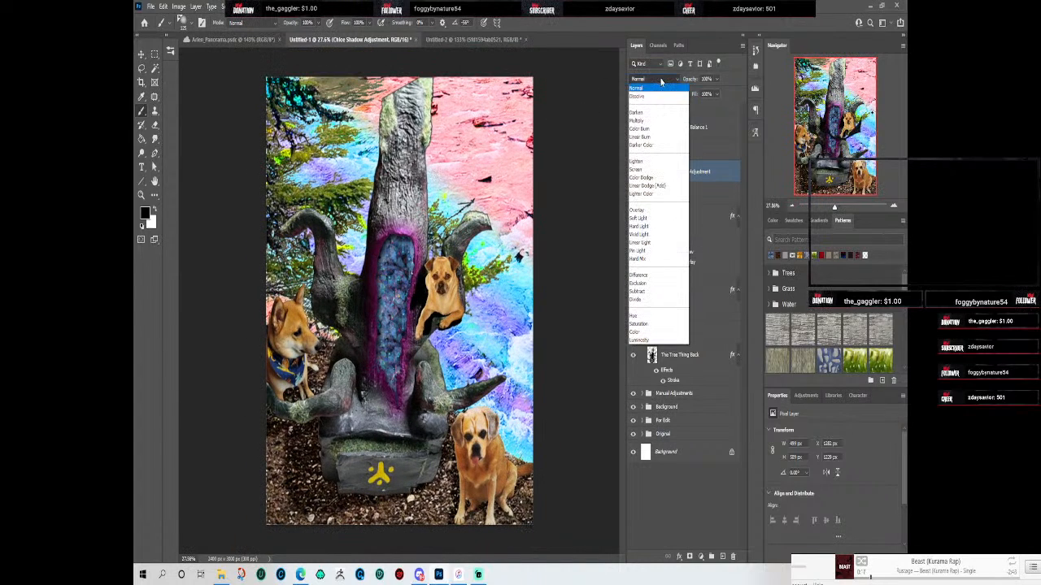
click(655, 220)
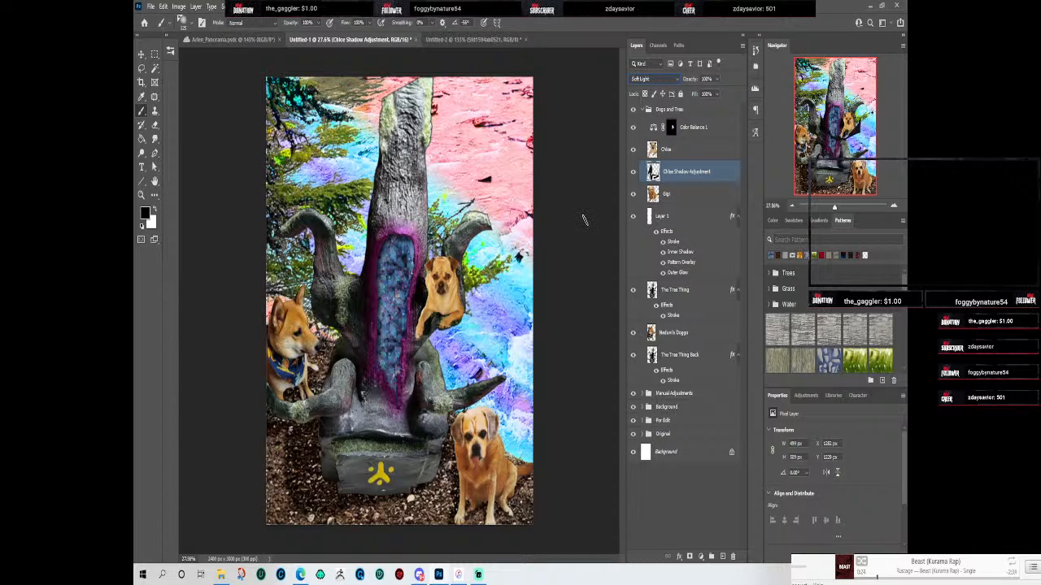
Step: Deselect all layers and examine the shadows, the dogs and the throne's crystal inlay up close and in the whole composite
key(v)
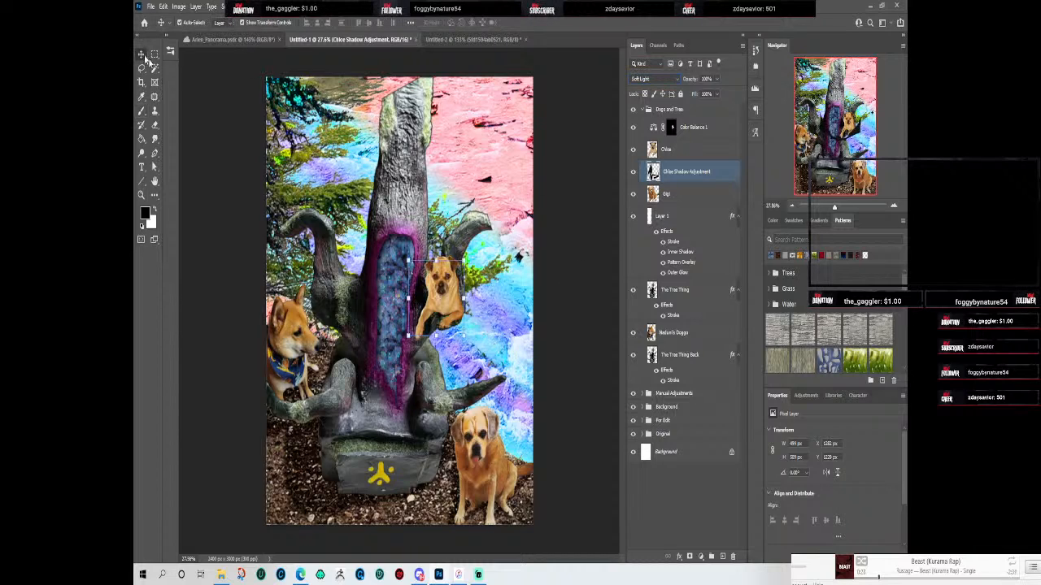
scroll(463, 244, down, 3)
scroll(463, 244, up, 4)
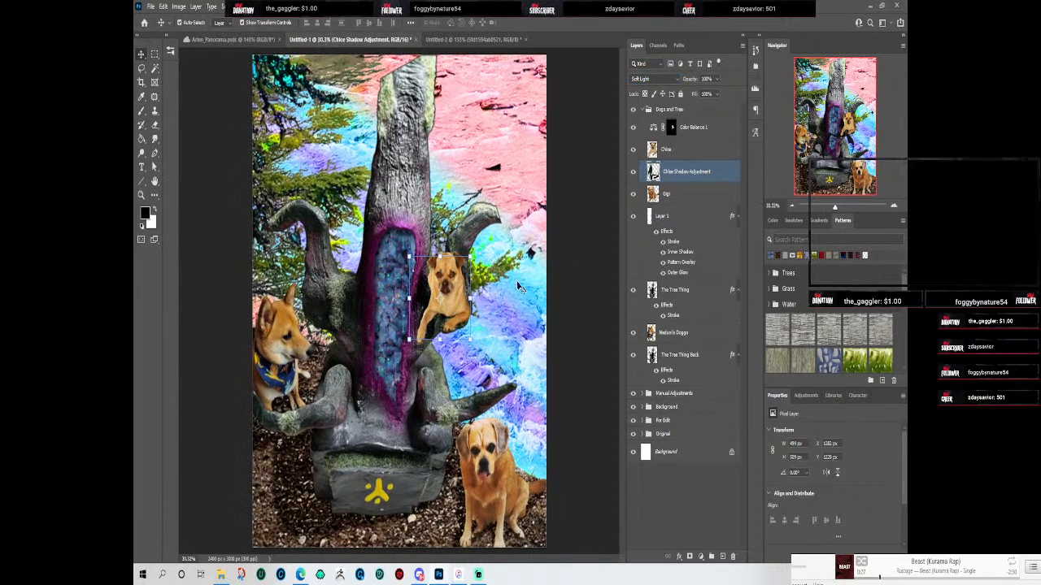
click(565, 320)
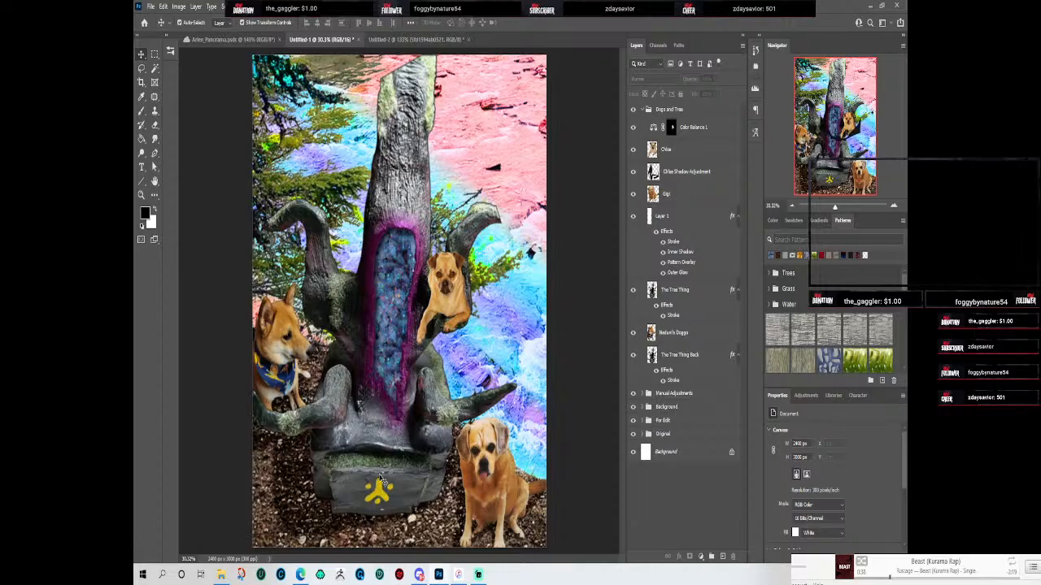
scroll(384, 460, up, 2)
scroll(413, 424, up, 3)
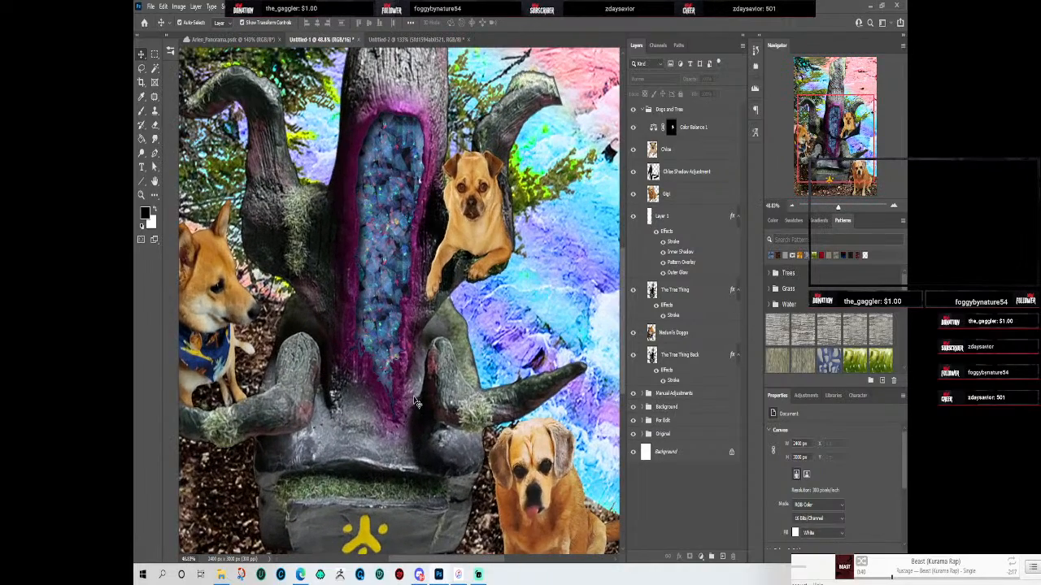
scroll(403, 405, down, 4)
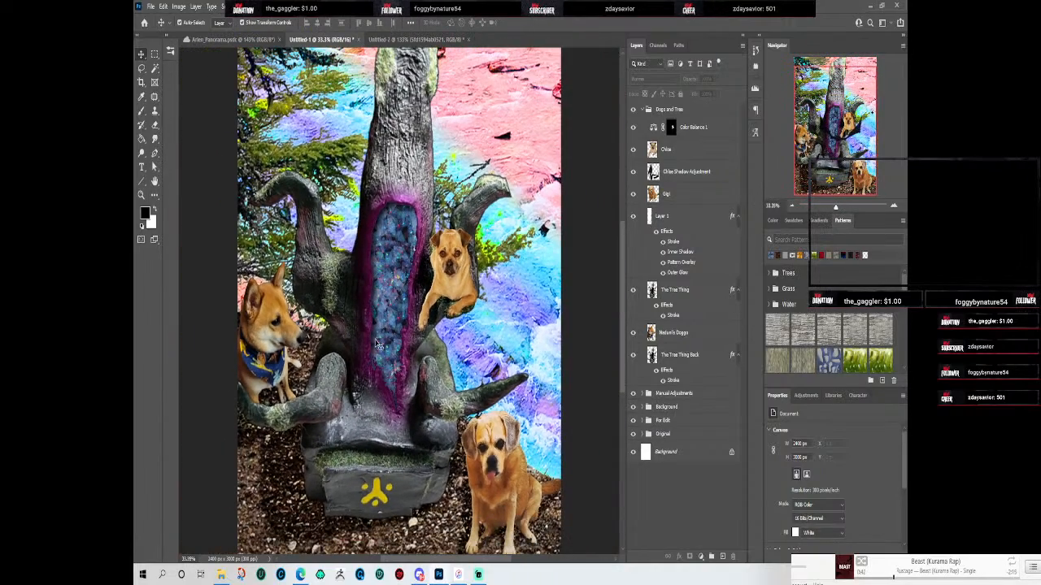
scroll(382, 341, up, 4)
scroll(406, 298, down, 5)
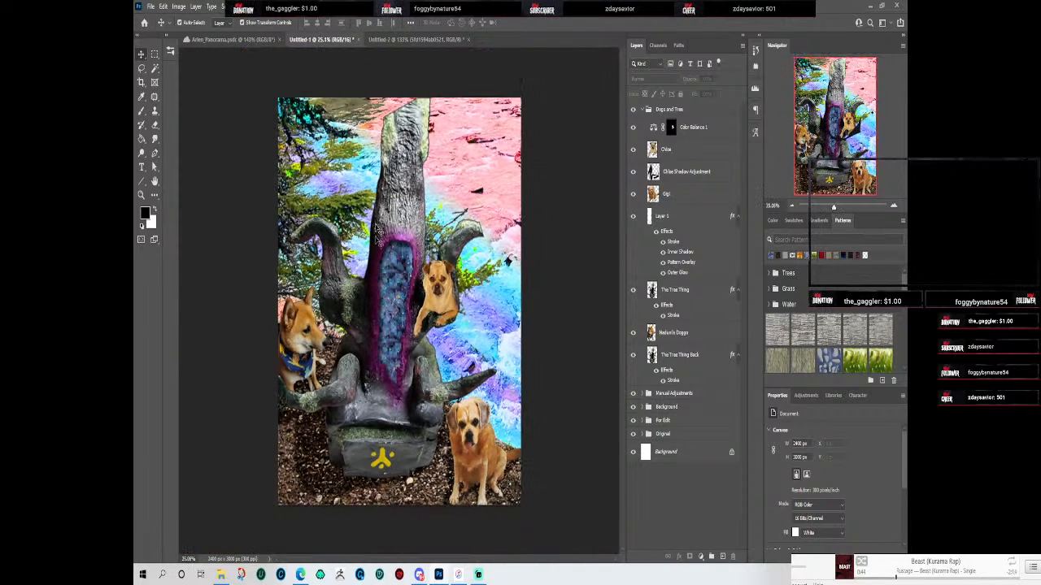
scroll(381, 427, up, 2)
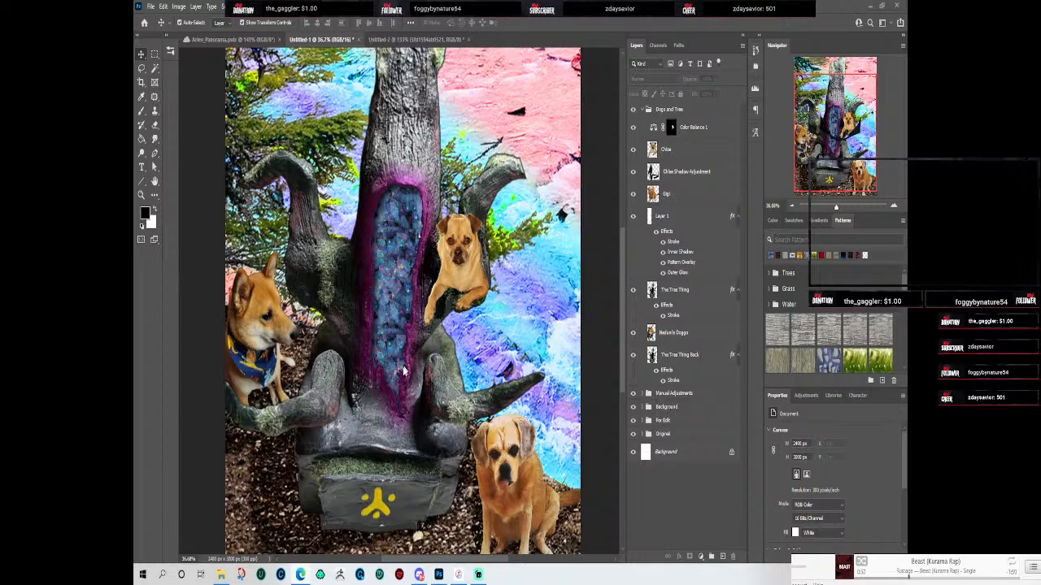
scroll(376, 376, up, 6)
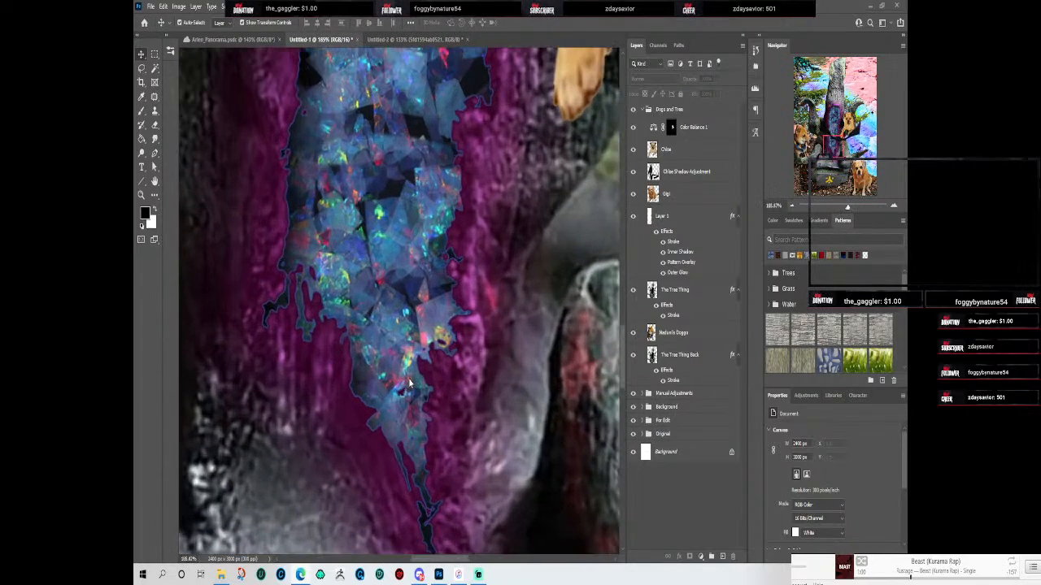
scroll(411, 362, down, 5)
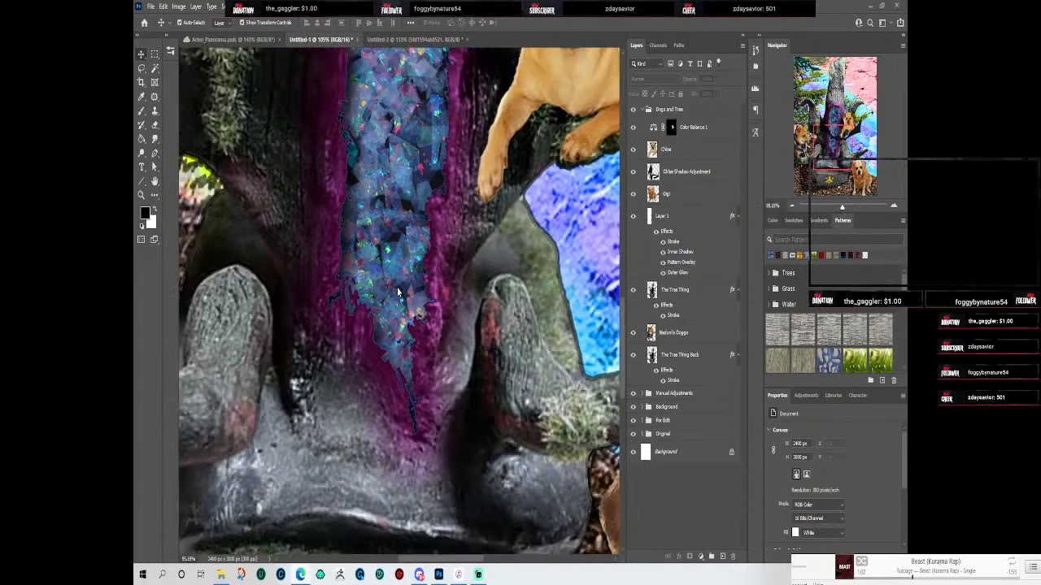
scroll(410, 135, up, 1)
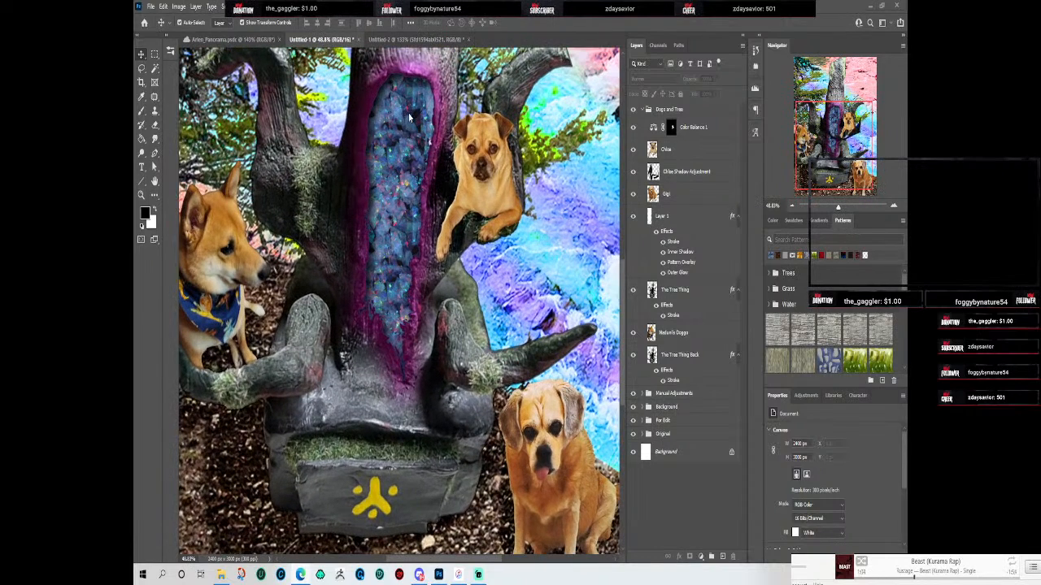
scroll(410, 187, up, 2)
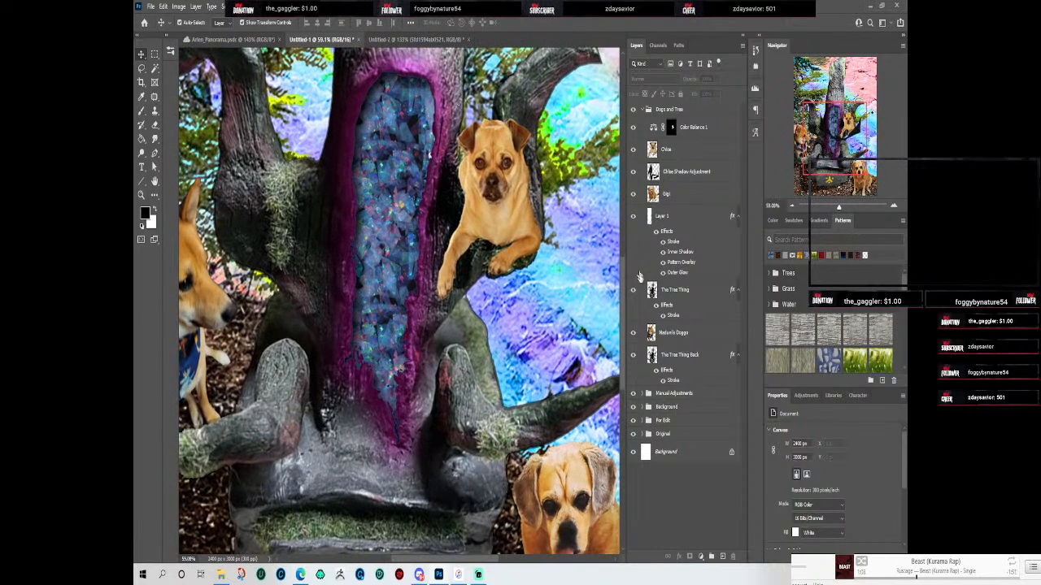
scroll(620, 276, up, 2)
scroll(623, 264, down, 1)
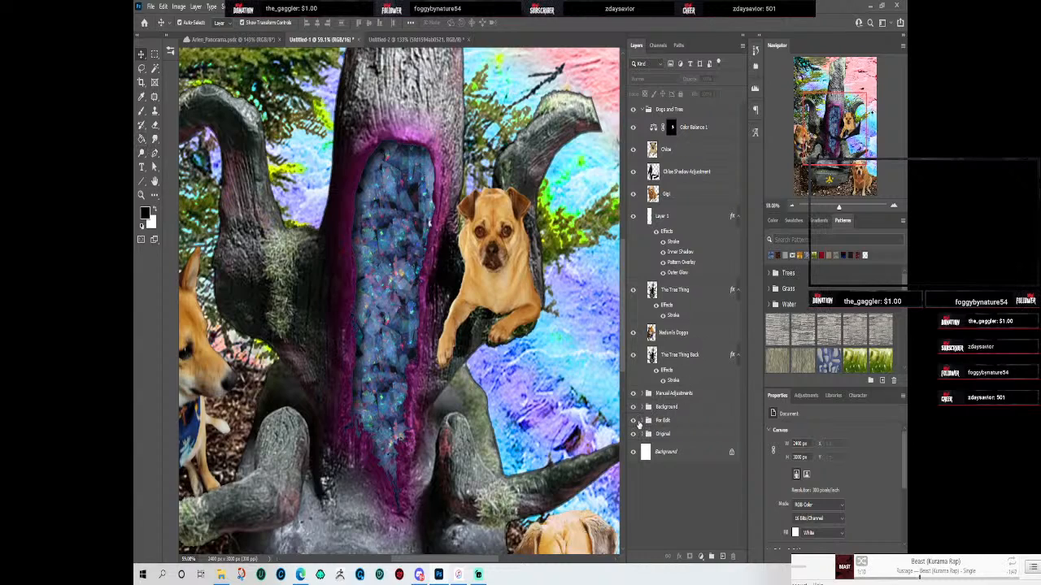
Step: Expand the Background group and open the layer style settings of Layer 1, the blue crystal inlay in the trunk
click(647, 407)
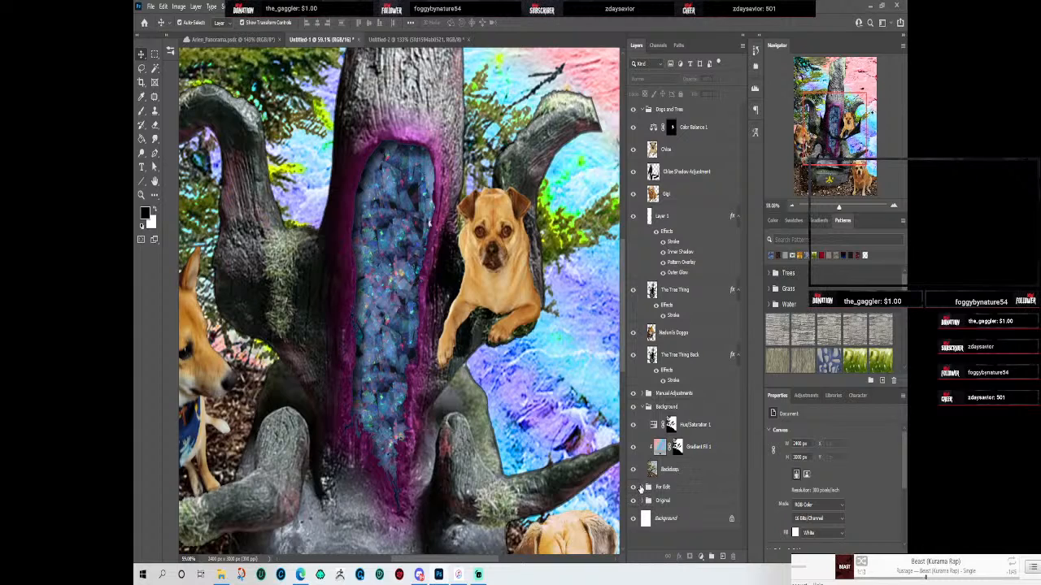
click(697, 358)
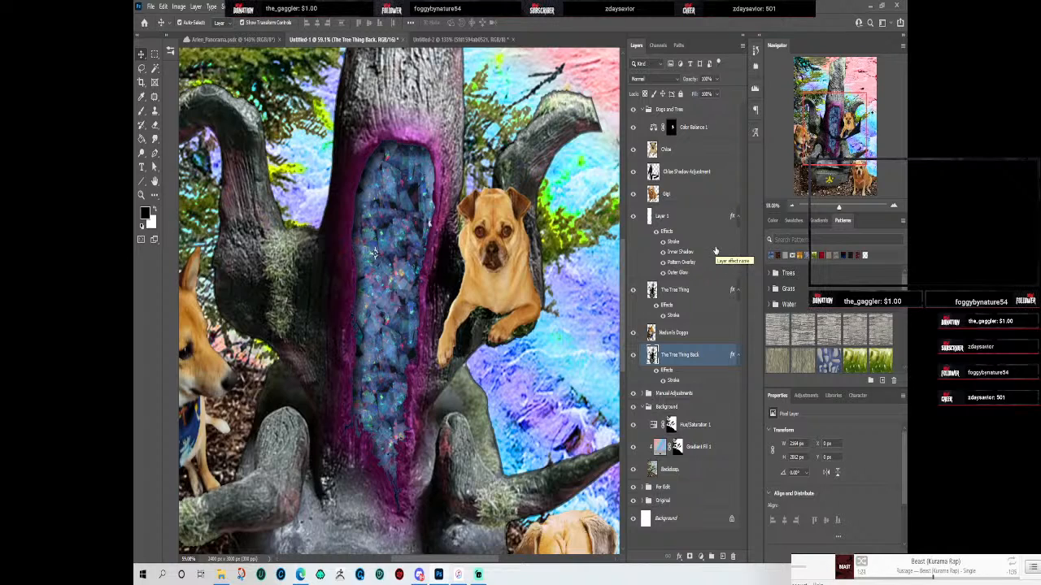
click(703, 218)
double_click(703, 217)
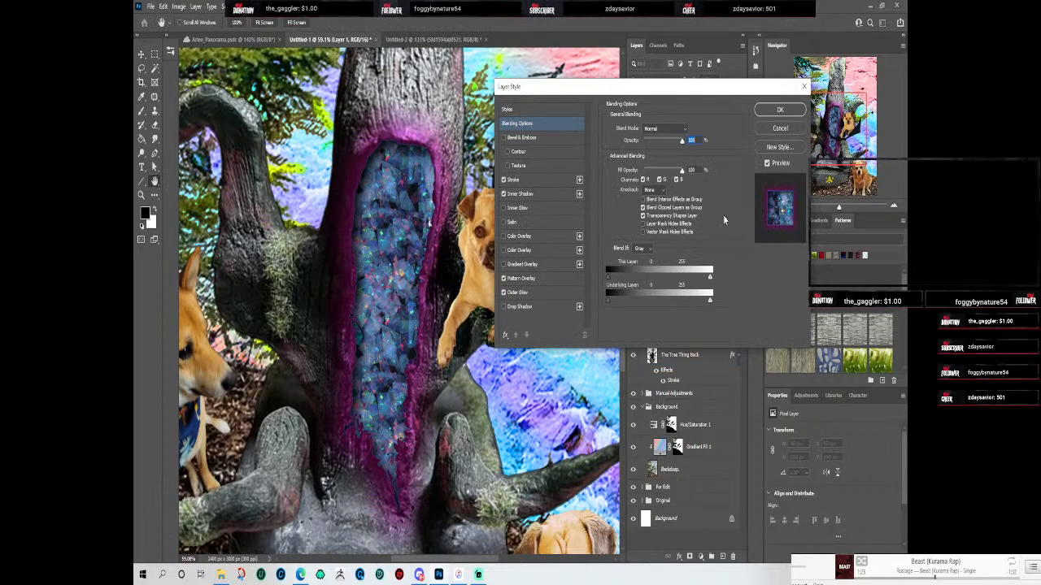
Step: Open the Outer Glow settings of Layer 1 and switch the glow from a solid colour to a gradient
click(522, 294)
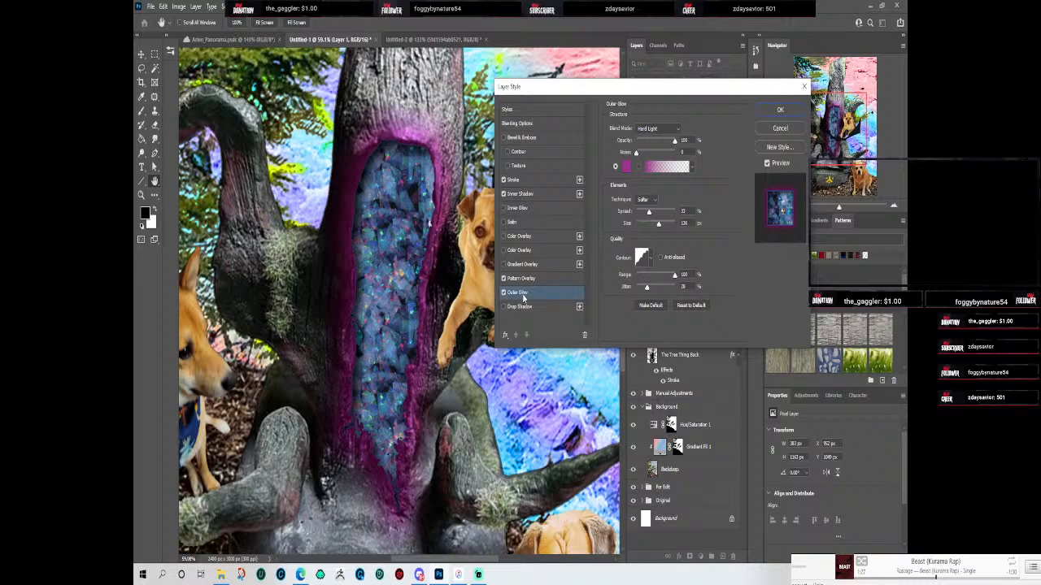
click(692, 166)
click(692, 167)
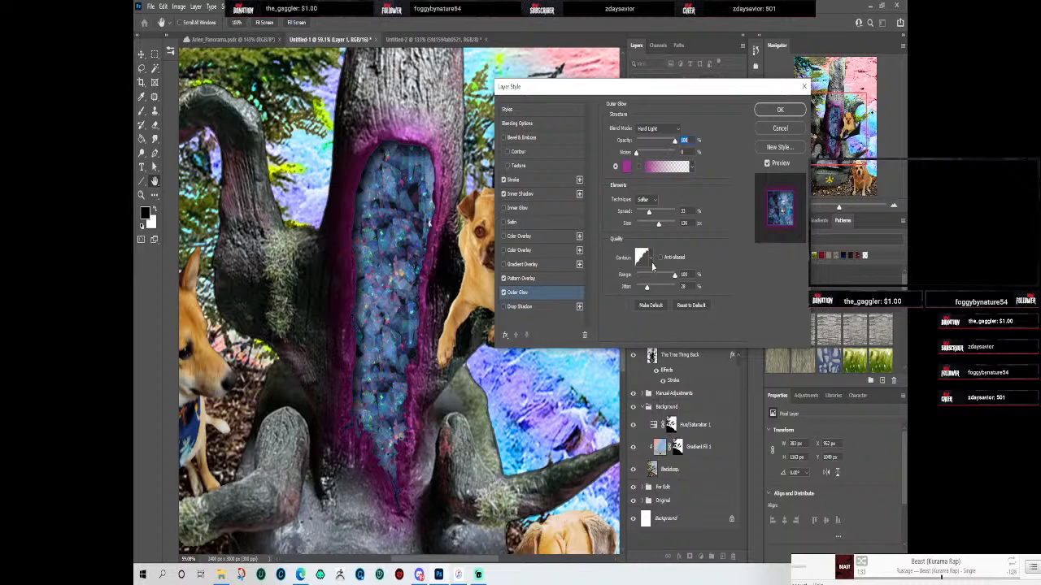
click(692, 168)
mouse_move(700, 232)
mouse_down()
mouse_move(705, 191)
mouse_move(711, 246)
mouse_up()
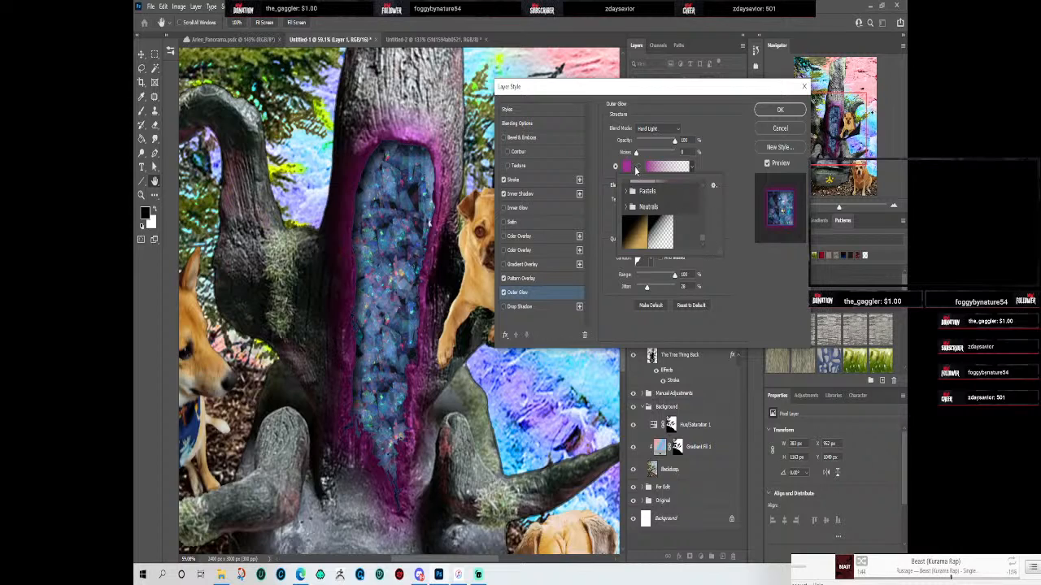
click(639, 167)
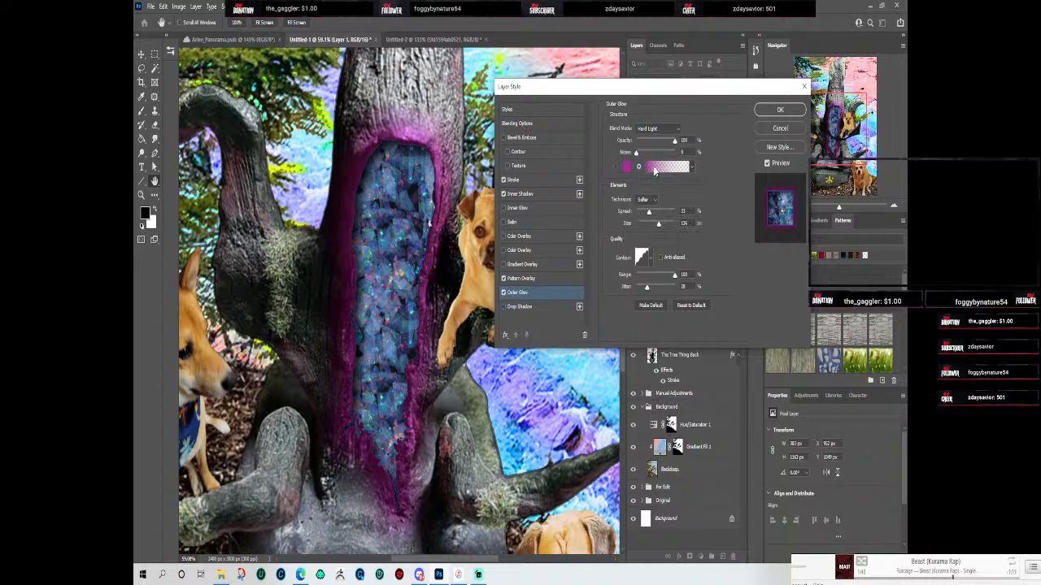
Step: Apply a pink-to-blue pastel preset from the Pastels group as the outer glow's gradient
click(692, 167)
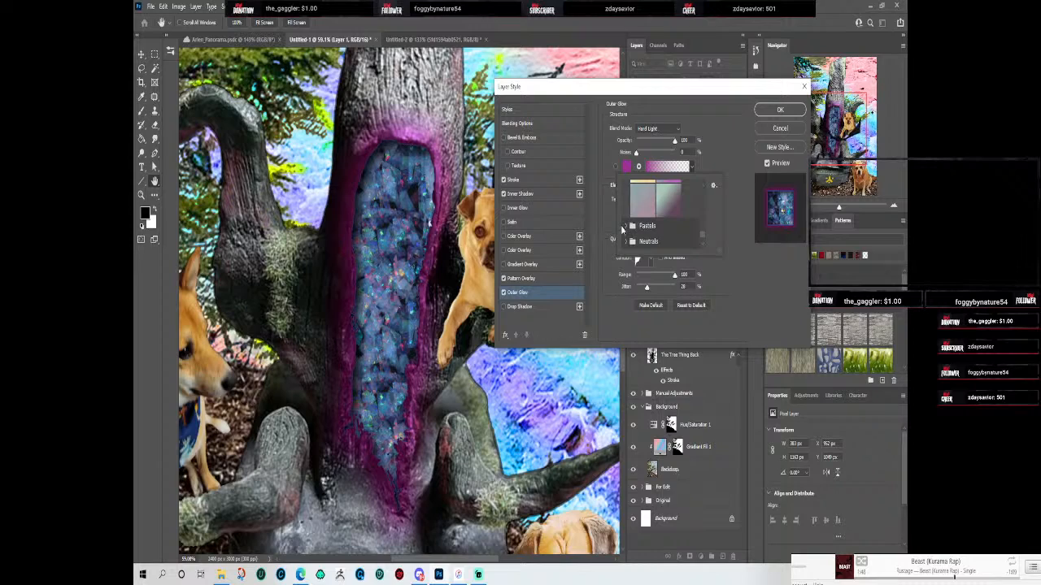
click(627, 225)
scroll(675, 230, down, 2)
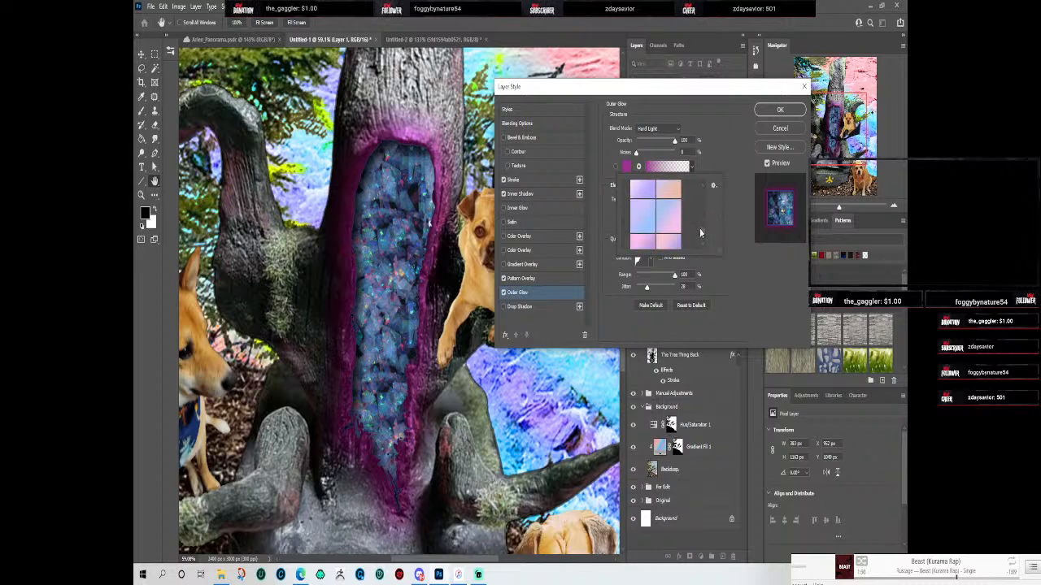
drag(700, 246, 703, 231)
scroll(703, 236, down, 5)
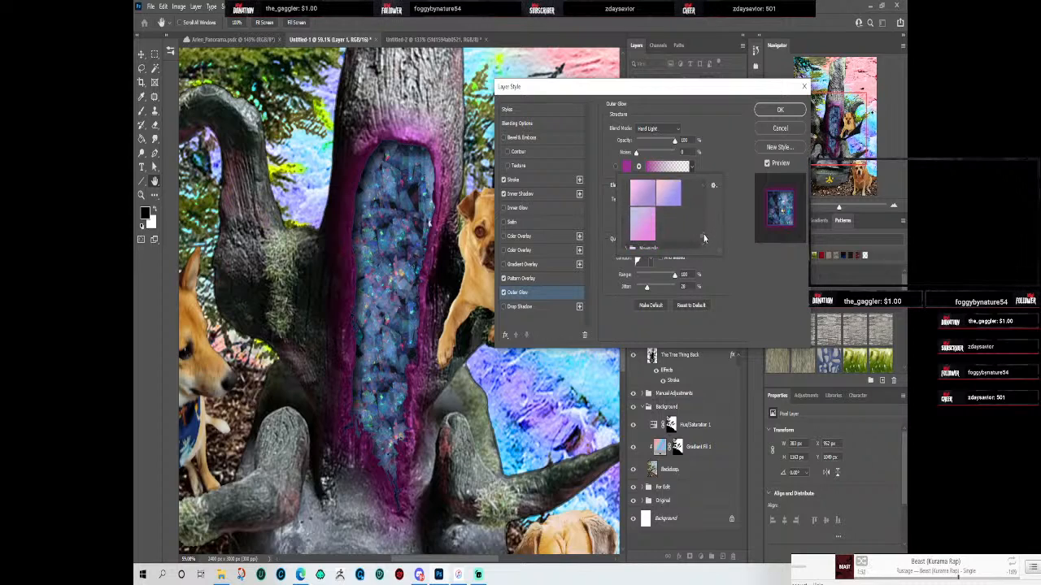
scroll(705, 219, down, 3)
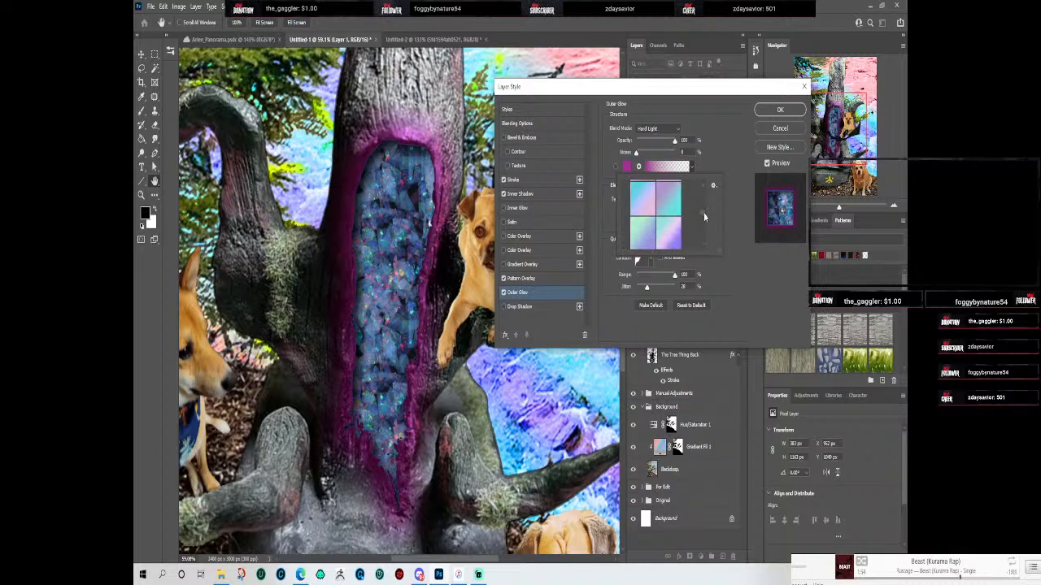
click(645, 214)
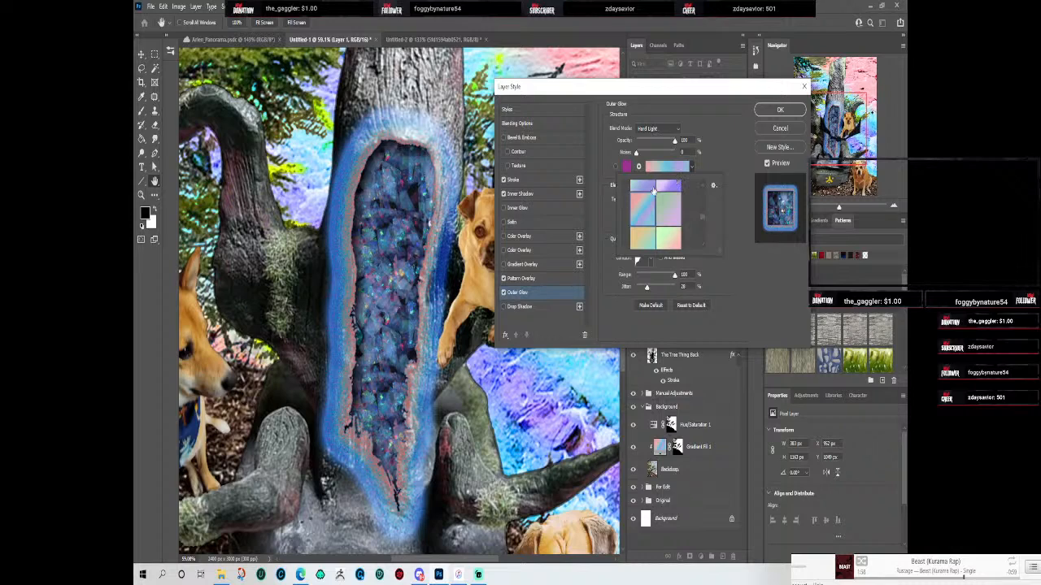
click(731, 157)
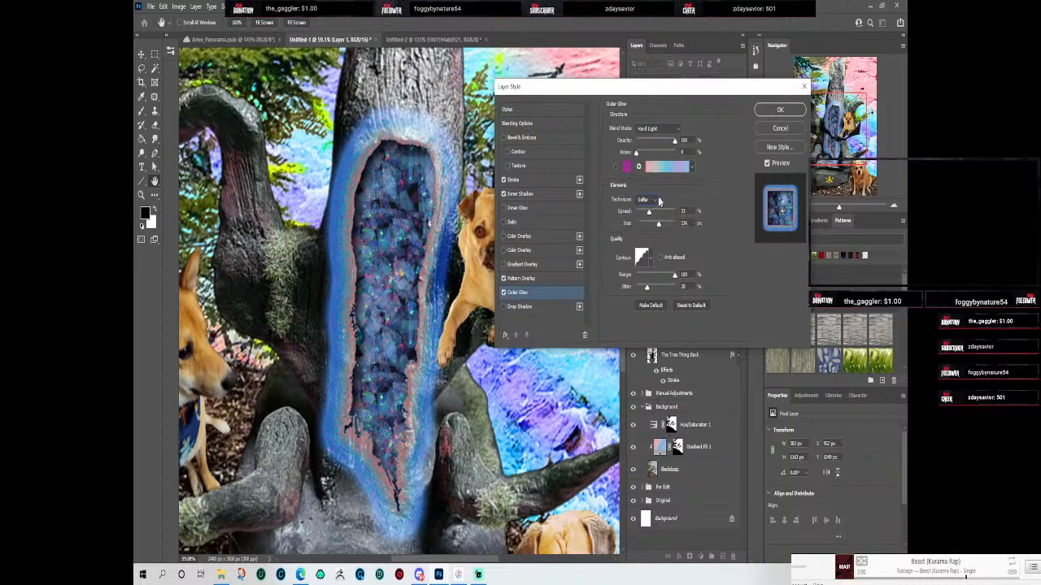
Step: Set the outer glow's spread to 42%, its size to 84 px and its jitter to 30%
mouse_move(648, 212)
mouse_down()
mouse_move(635, 212)
mouse_move(674, 222)
mouse_move(656, 223)
mouse_up()
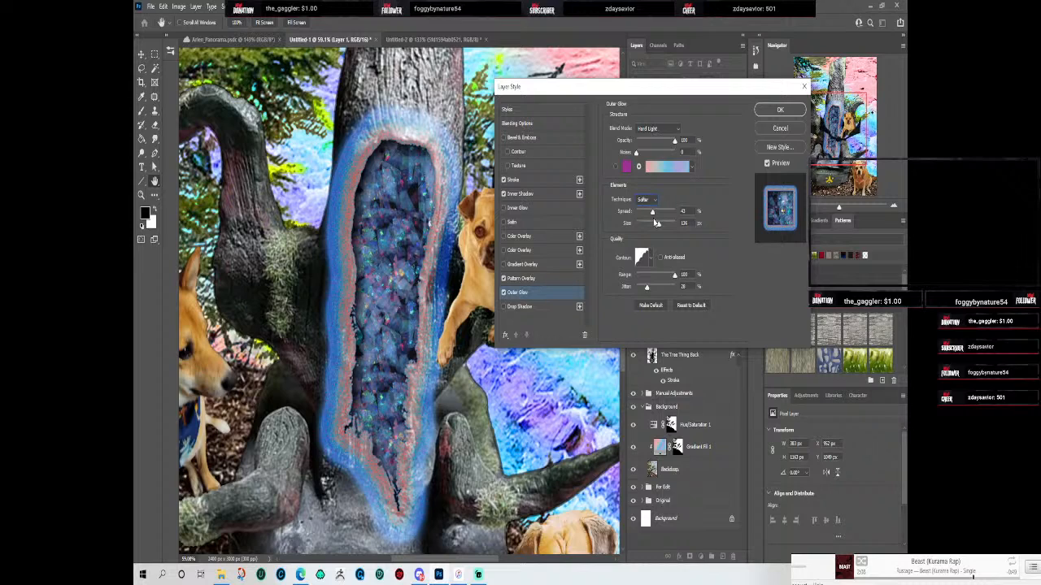
mouse_move(659, 226)
mouse_down()
mouse_move(636, 227)
mouse_move(656, 228)
mouse_up()
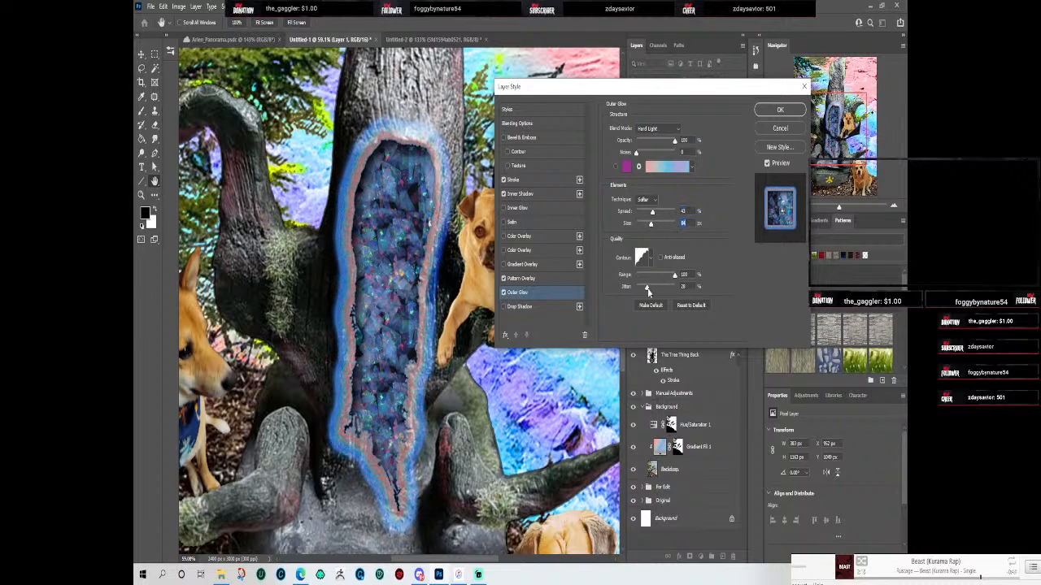
mouse_move(644, 289)
mouse_down()
mouse_move(658, 290)
mouse_move(648, 290)
mouse_up()
double_click(684, 288)
text(30)
Step: Set the outer glow's range to 60% and apply the layer style
drag(674, 278, 648, 276)
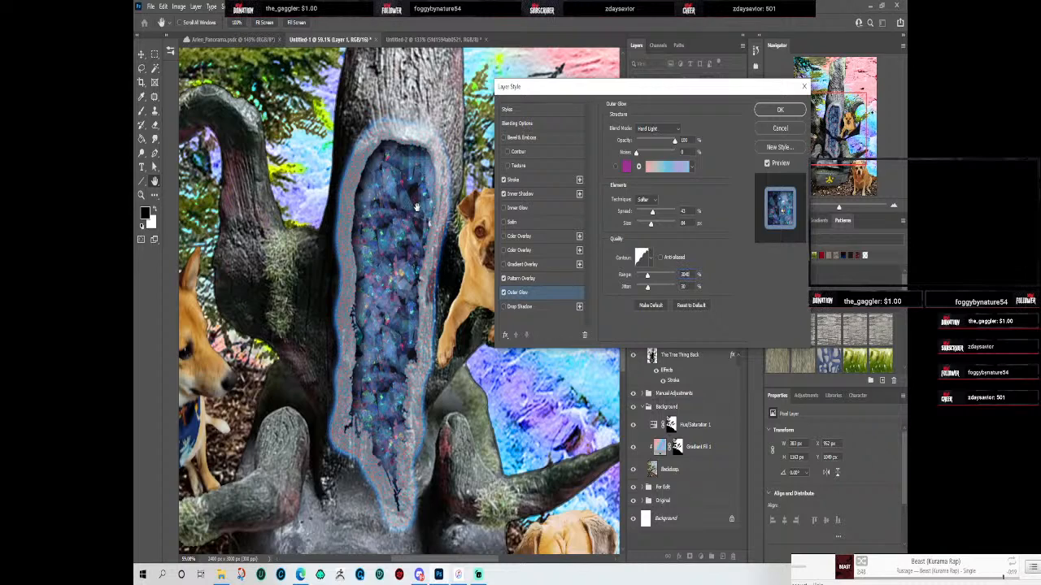
text(20)
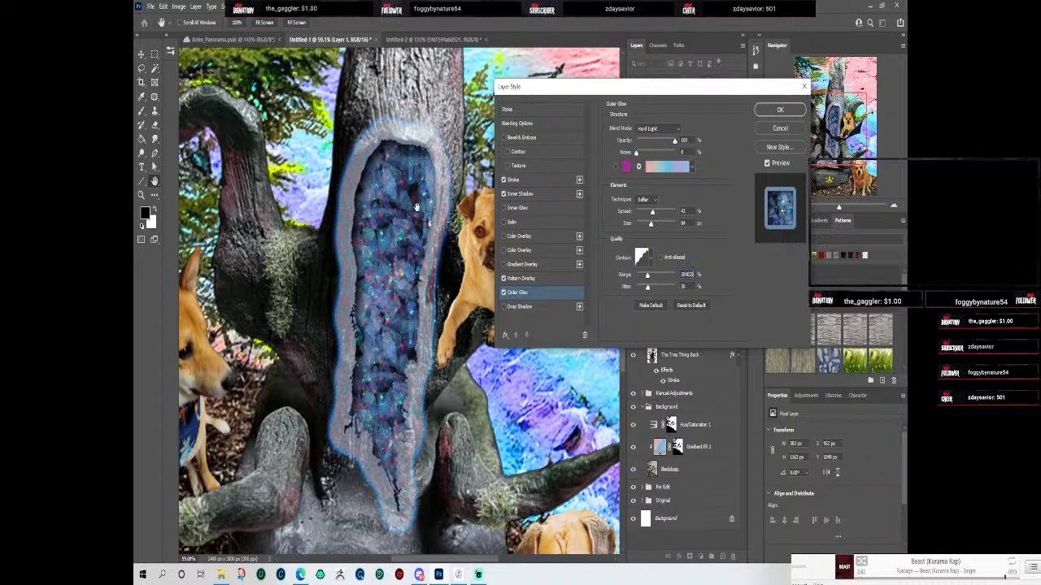
text(1)
text(40)
key(BackSpace)
key(BackSpace)
text(40)
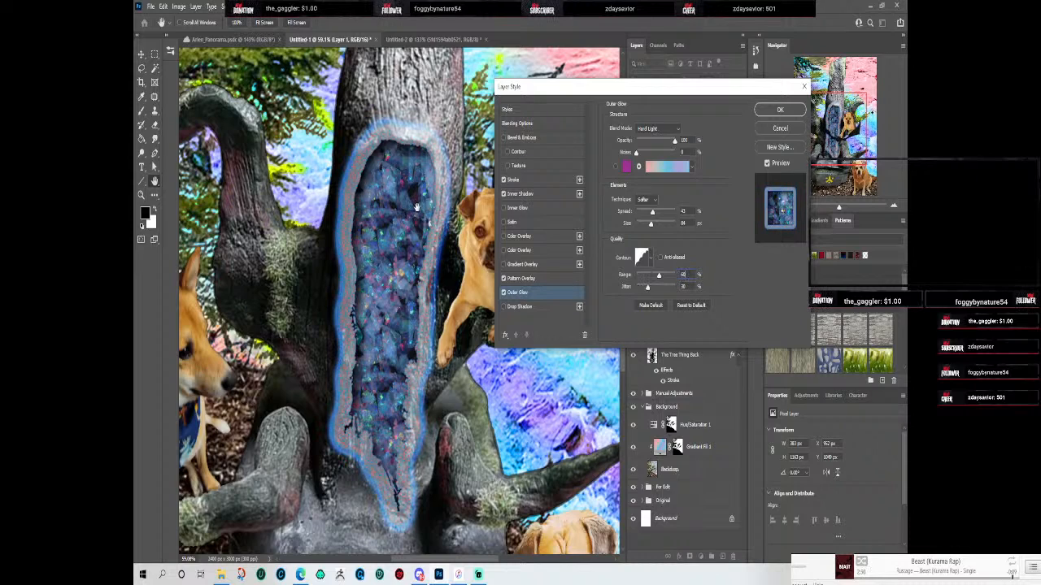
key(Return)
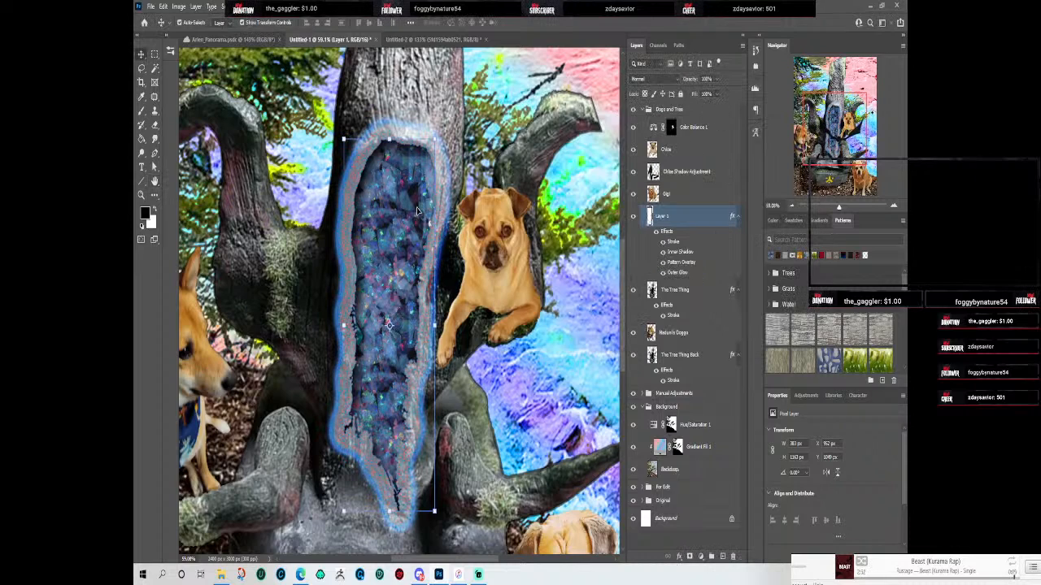
Step: Deselect the layer and collapse the Background and Dogs and Tree layer groups
scroll(471, 187, down, 5)
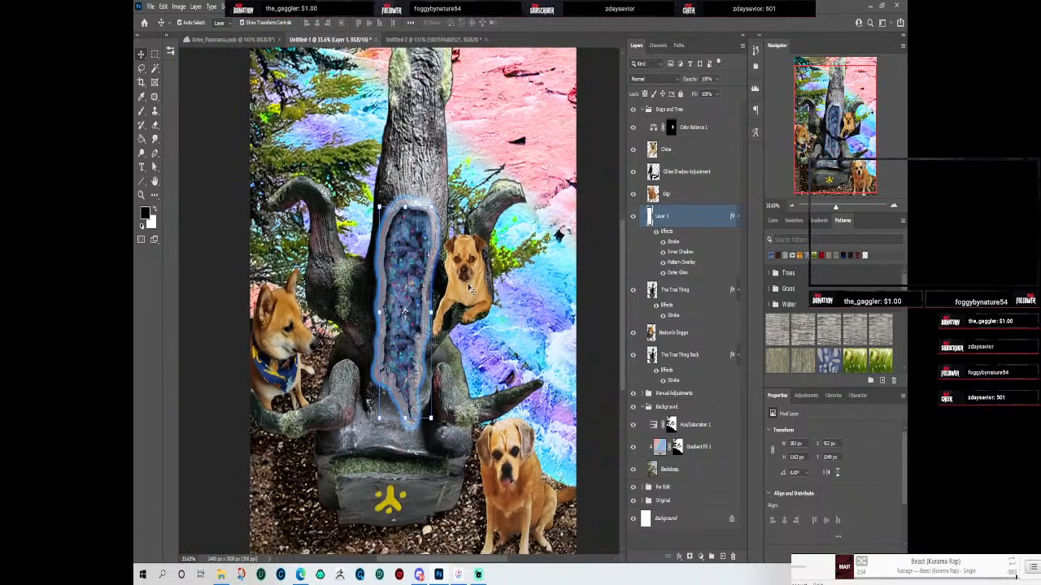
scroll(537, 273, up, 2)
click(581, 265)
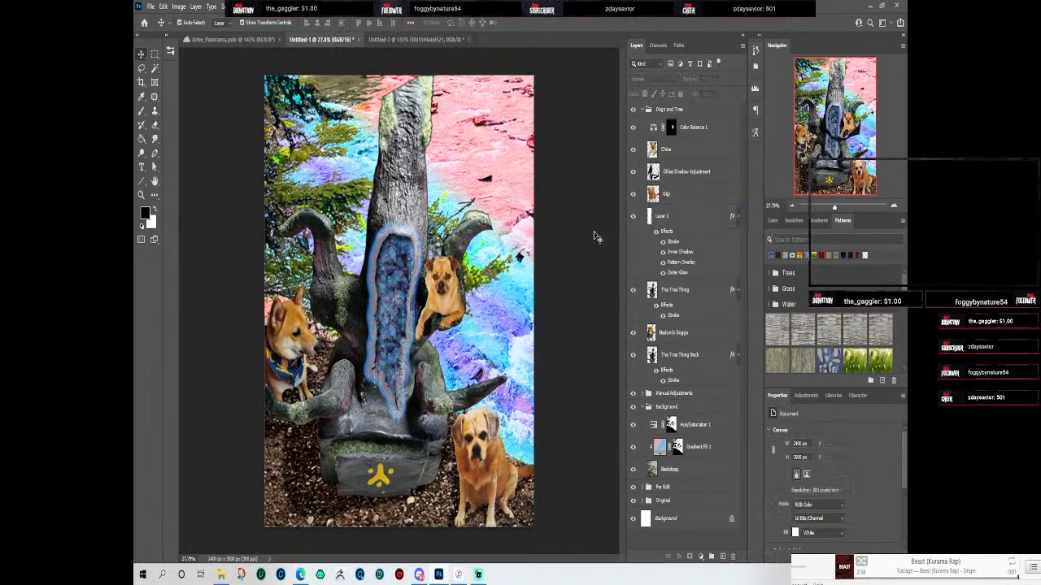
scroll(437, 319, up, 2)
scroll(438, 320, down, 2)
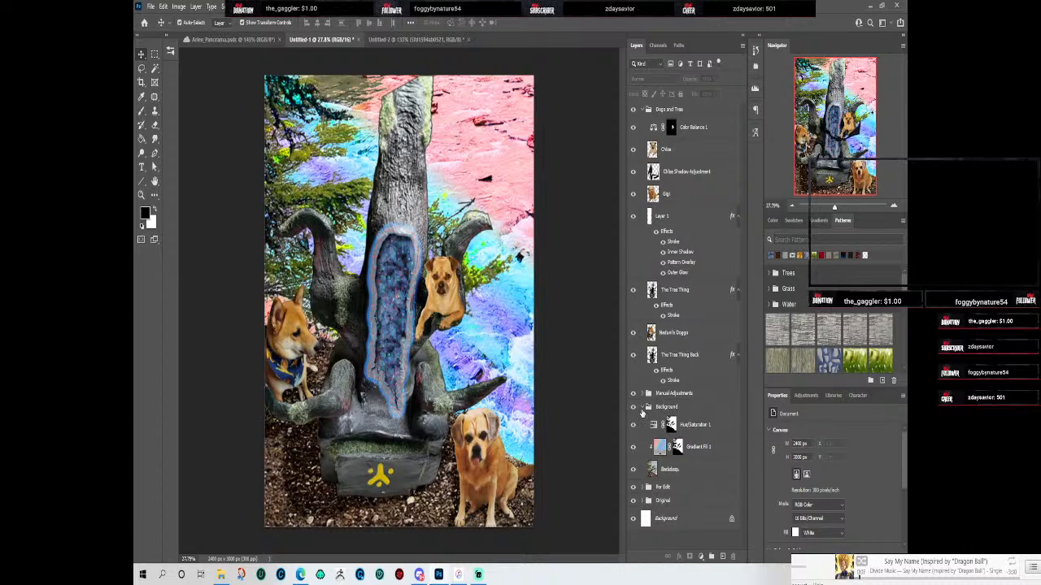
click(642, 407)
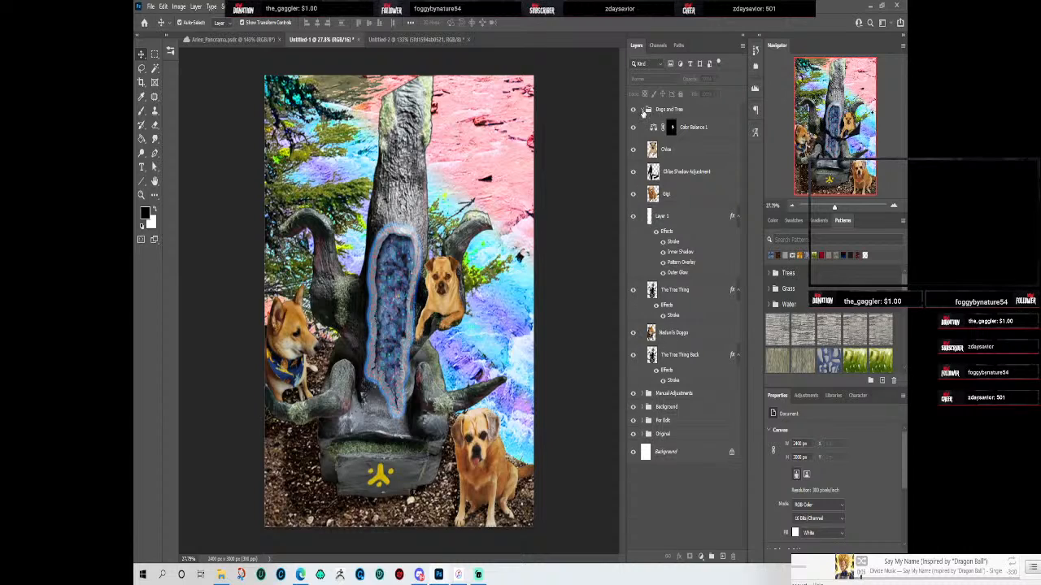
click(643, 109)
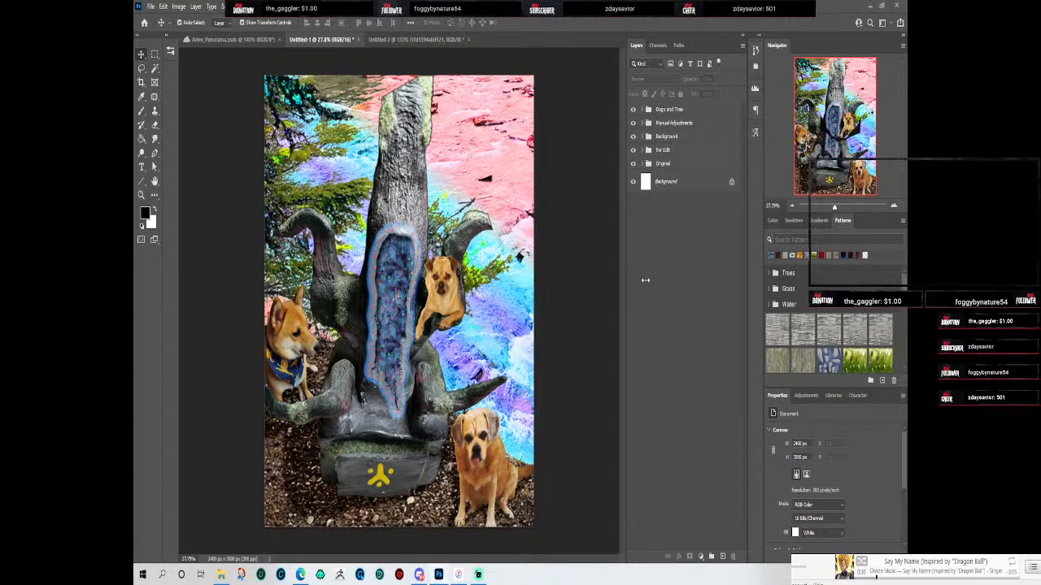
Step: Save the composition as a cloud document named Pup Altar
click(150, 7)
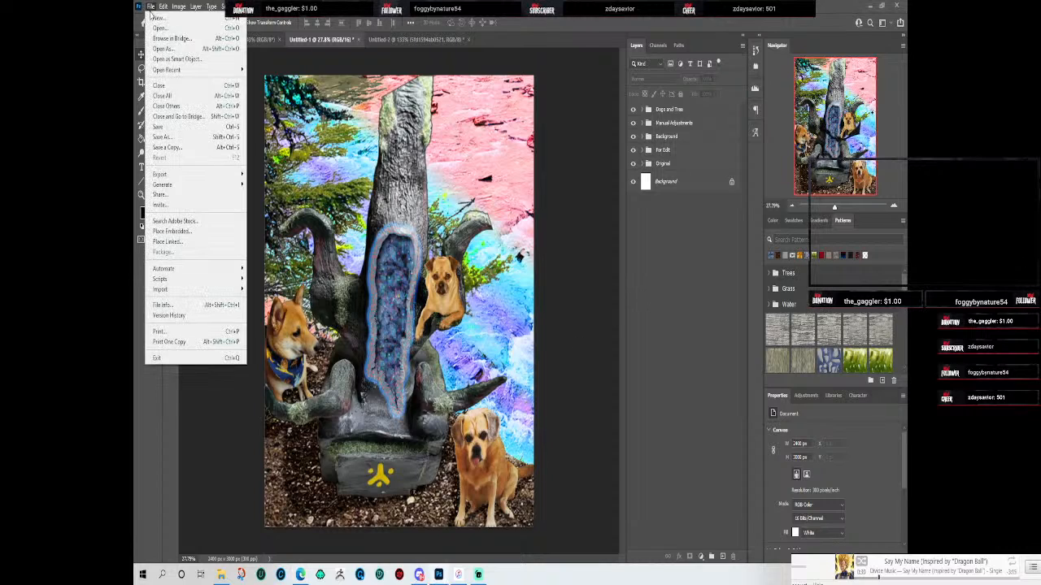
click(170, 131)
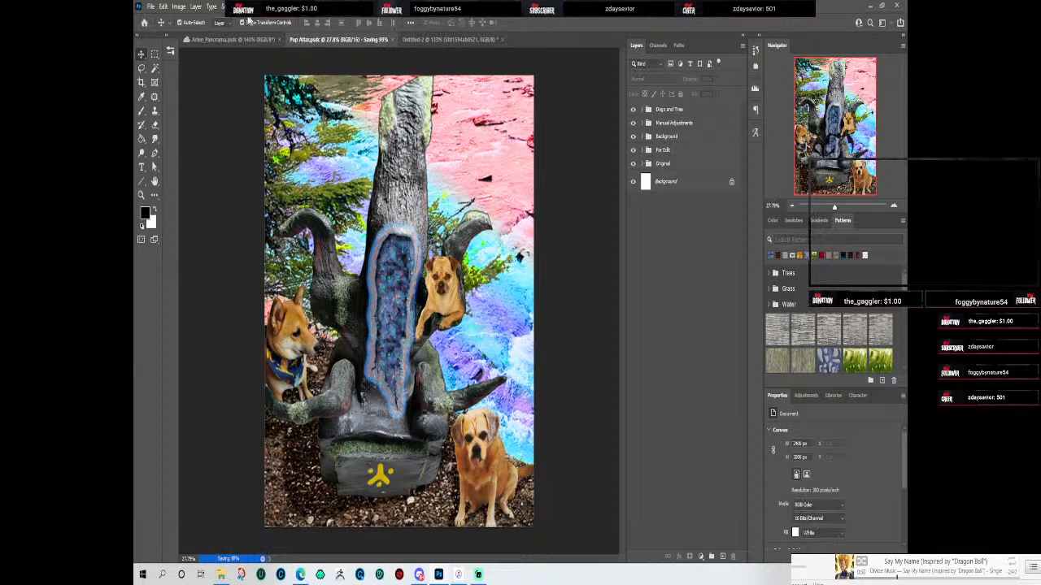
Step: Try to save a copy of the Pup Altar document
click(152, 6)
click(175, 149)
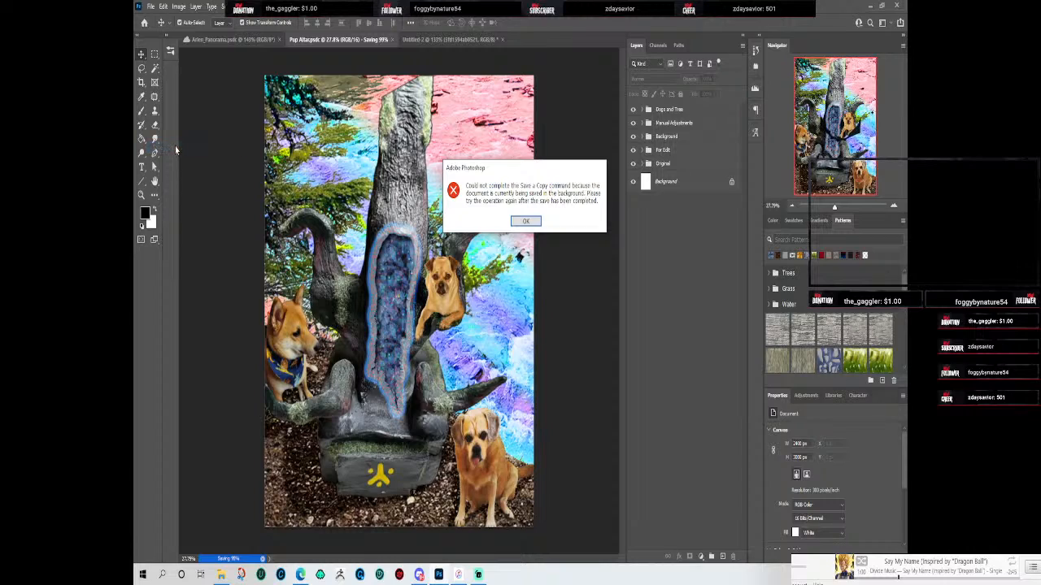
click(524, 224)
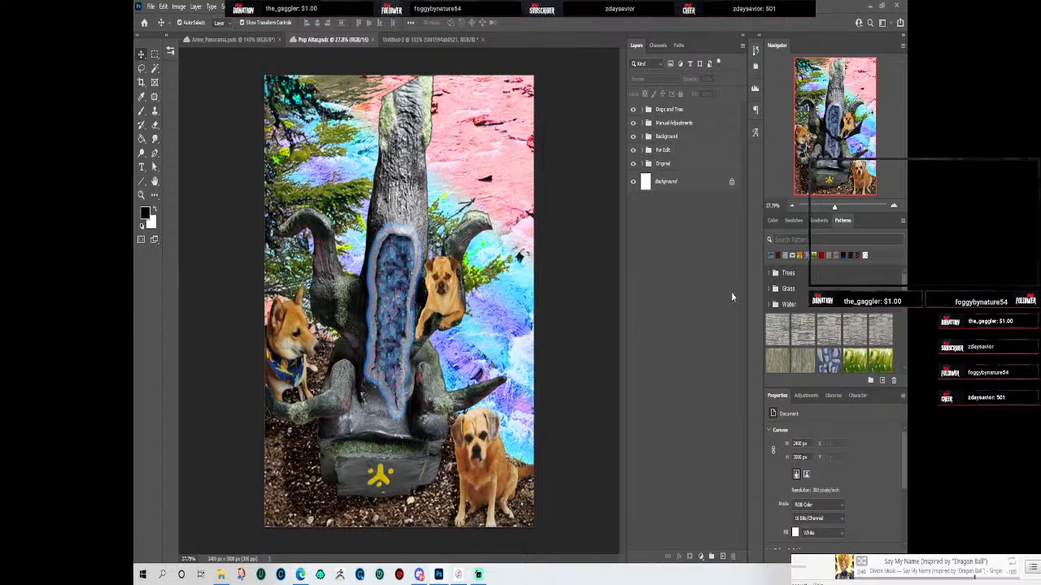
Step: Save the document as Pup Altar.psd with Maximize Compatibility enabled
click(150, 6)
click(165, 138)
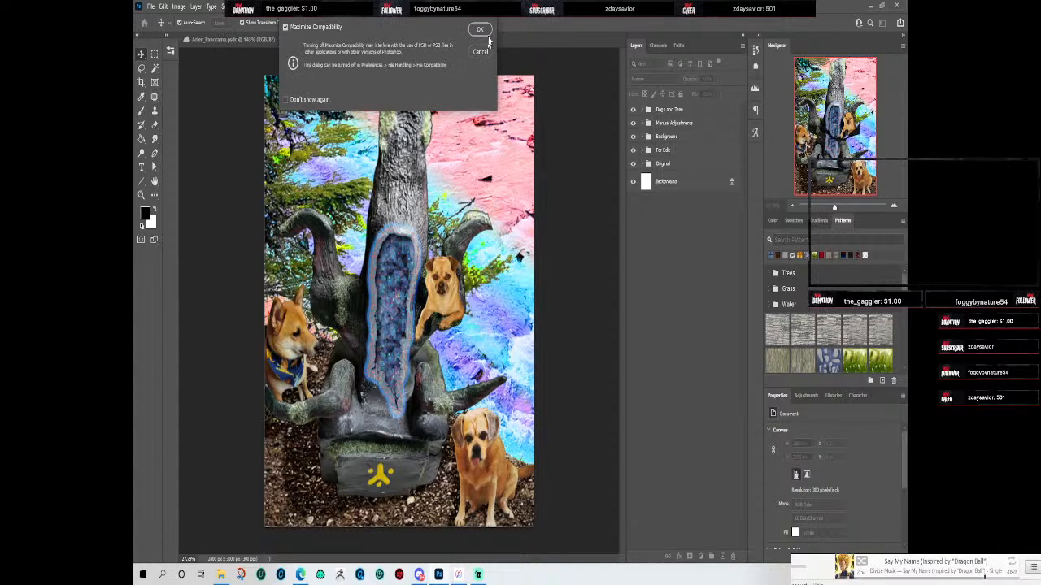
click(480, 30)
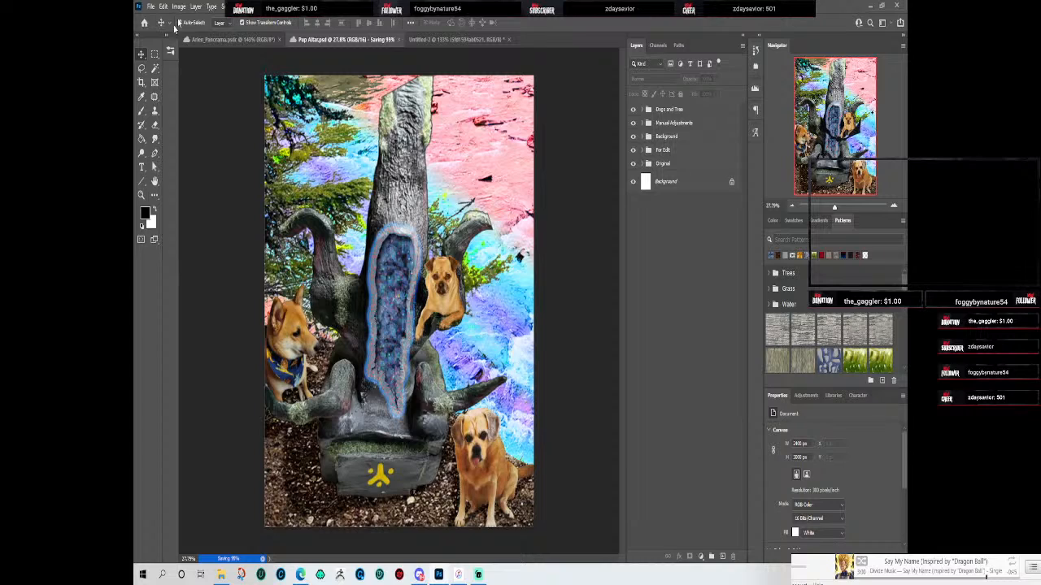
Step: Save a JPEG copy of the image at maximum quality 12 with the Baseline Optimized format
click(151, 8)
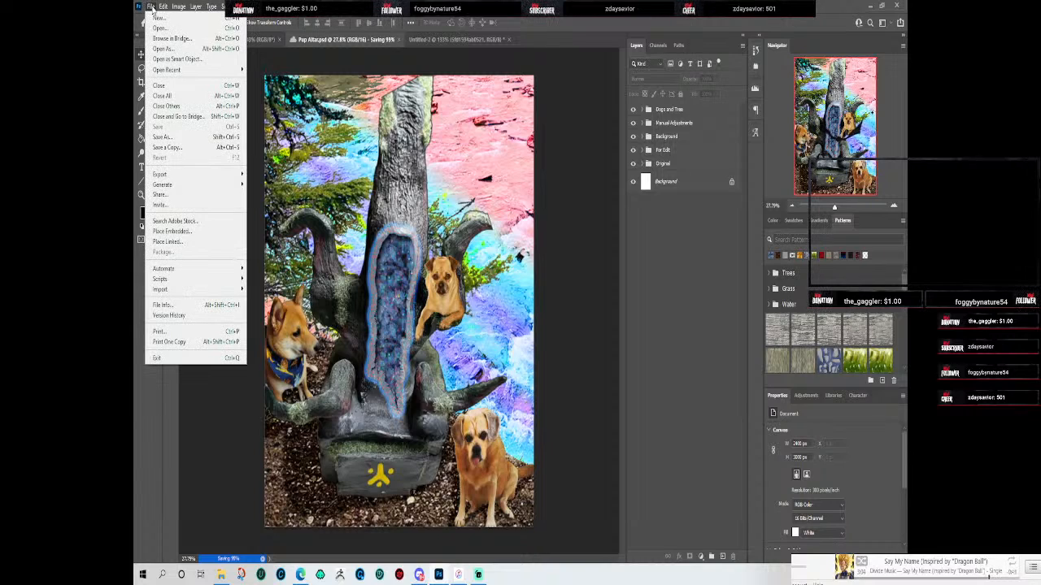
click(229, 525)
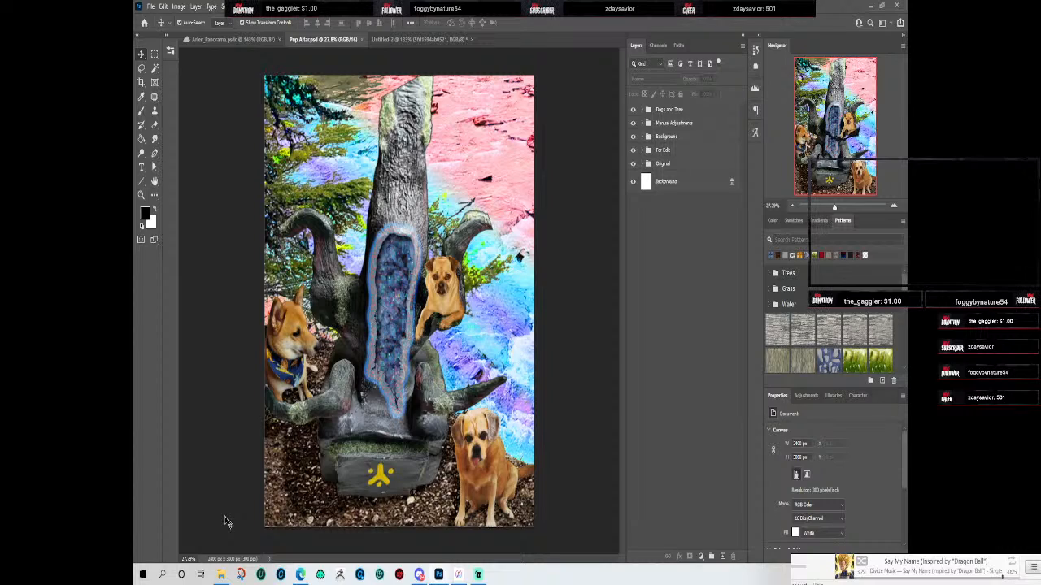
key(ctrl+shift+s)
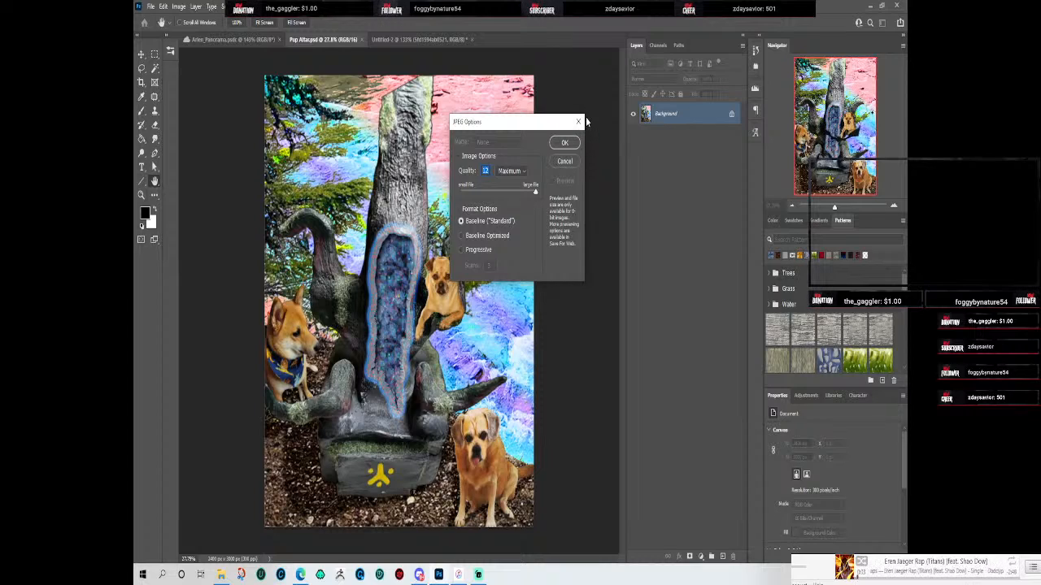
click(497, 236)
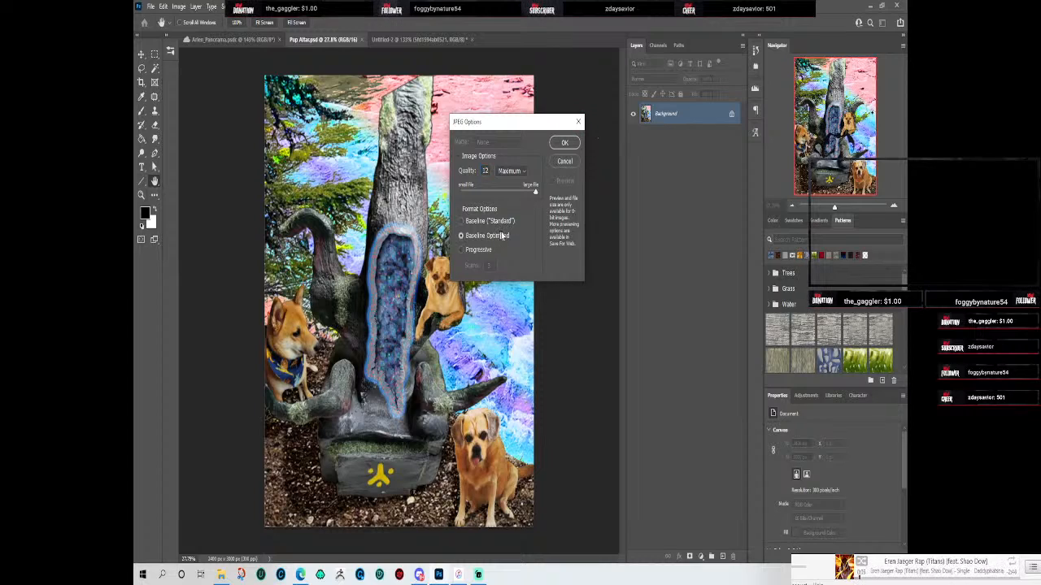
click(566, 143)
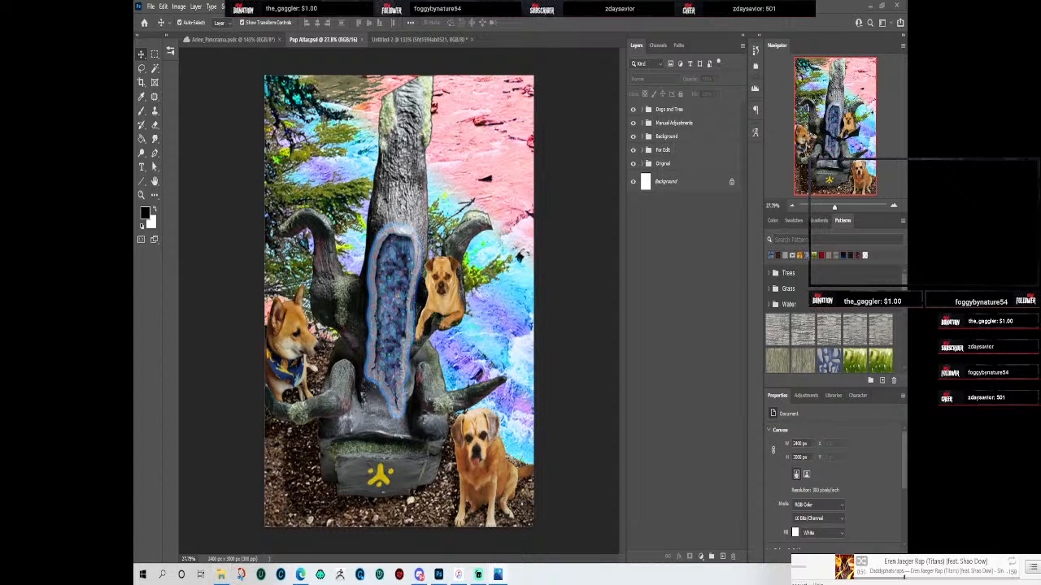
Step: Switch to the photo viewer and examine the arched niches and urns in the ancient shrine reference photo up close
drag(134, 175, 723, 2)
scroll(705, 446, up, 10)
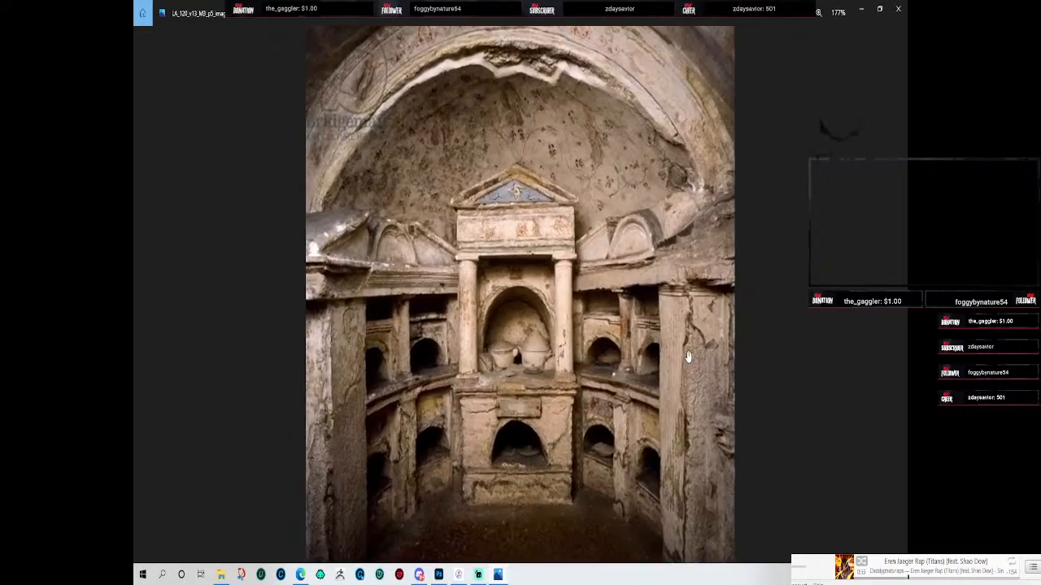
scroll(347, 350, down, 4)
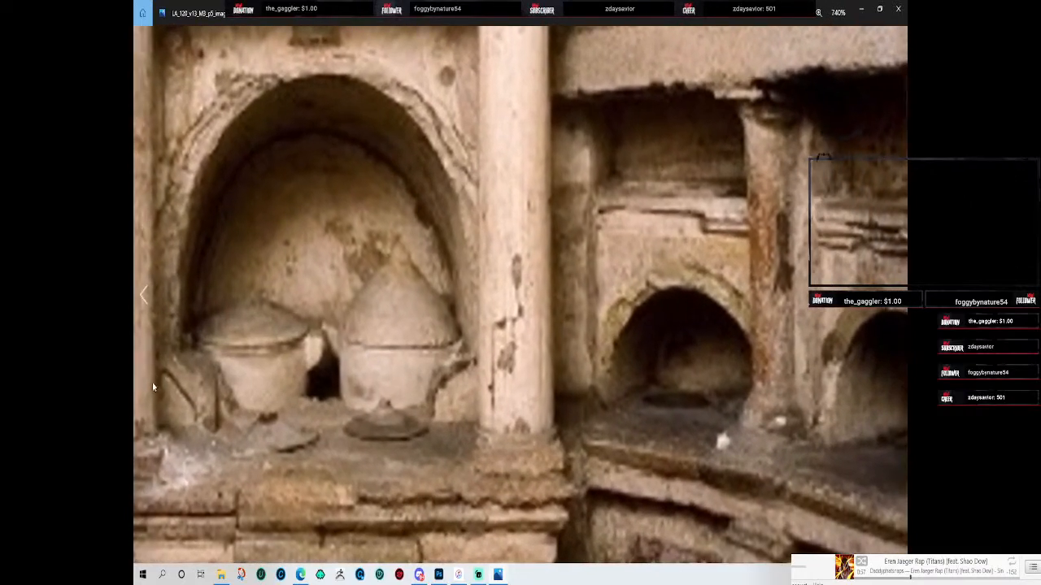
scroll(653, 404, up, 4)
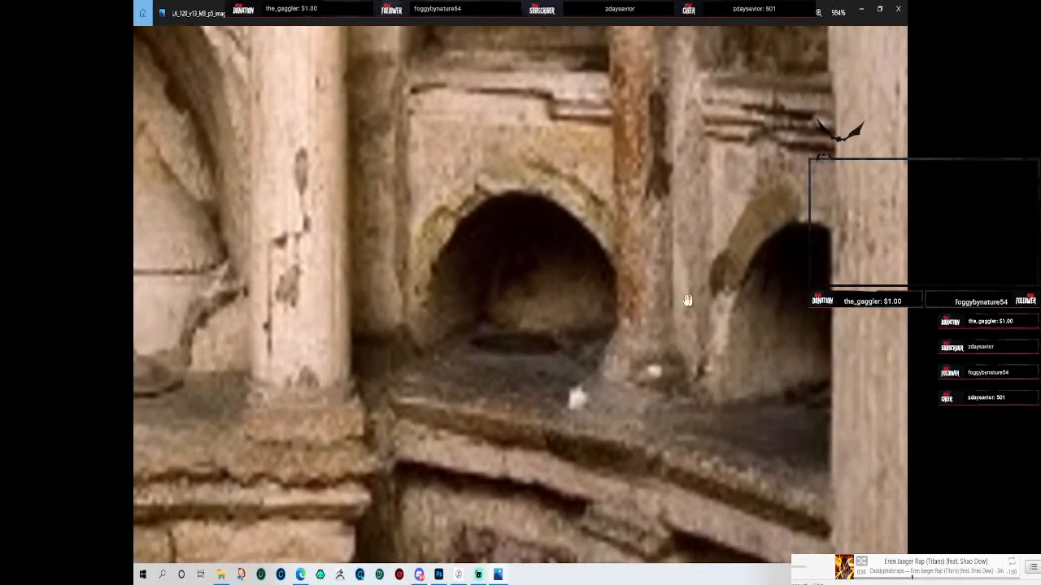
Step: View the whole ancient shrine photo, examine the lit catacomb staircase photo up close, and dismiss both
scroll(439, 328, down, 2)
scroll(367, 379, down, 6)
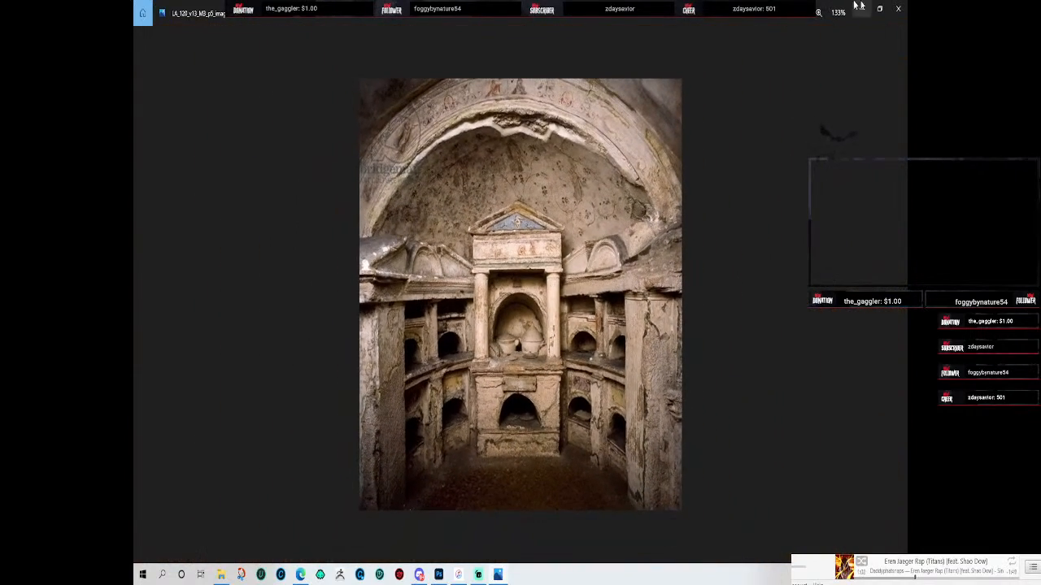
click(858, 8)
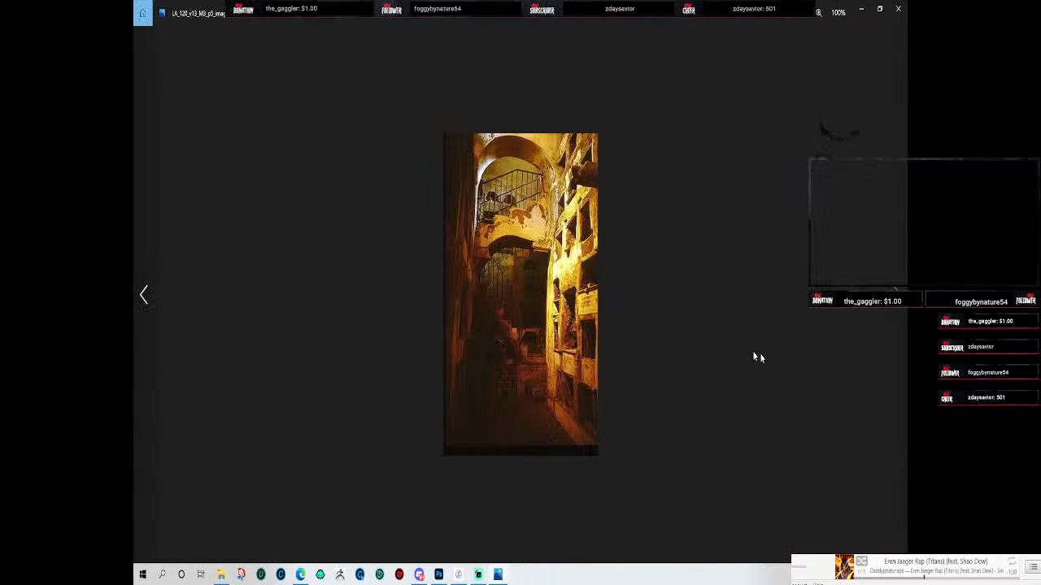
scroll(585, 293, up, 5)
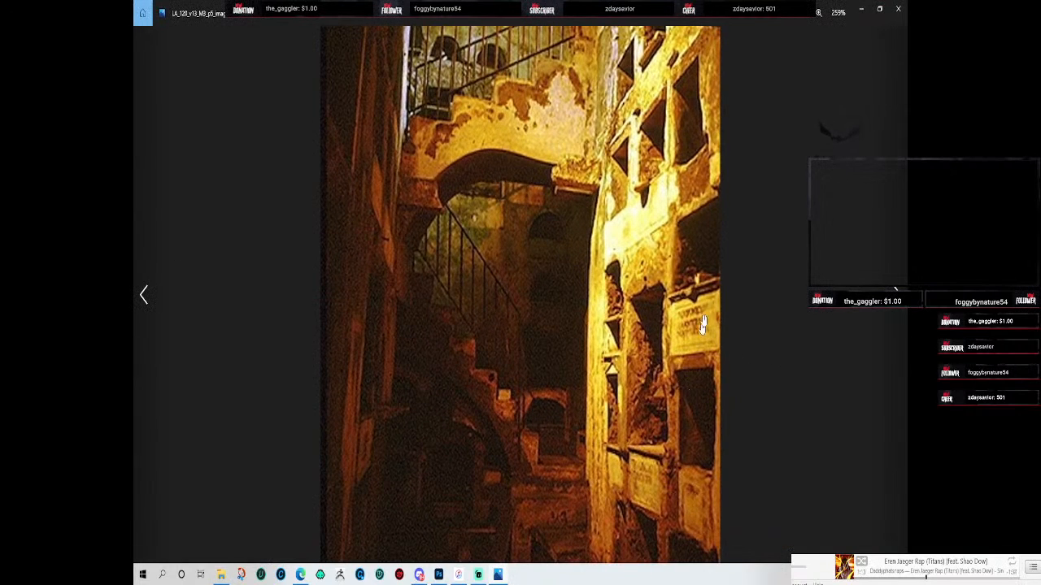
scroll(585, 293, down, 3)
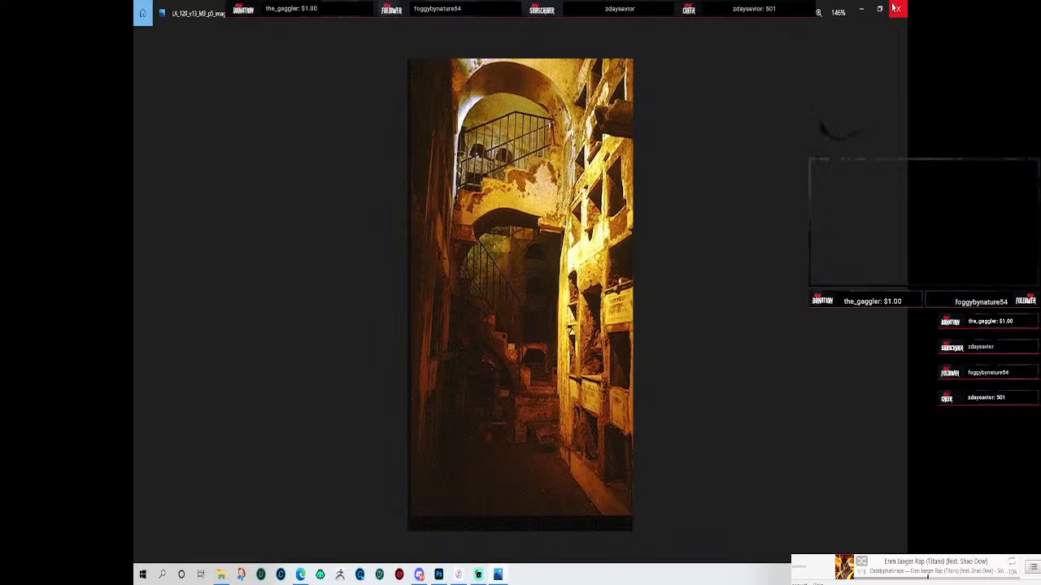
click(904, 8)
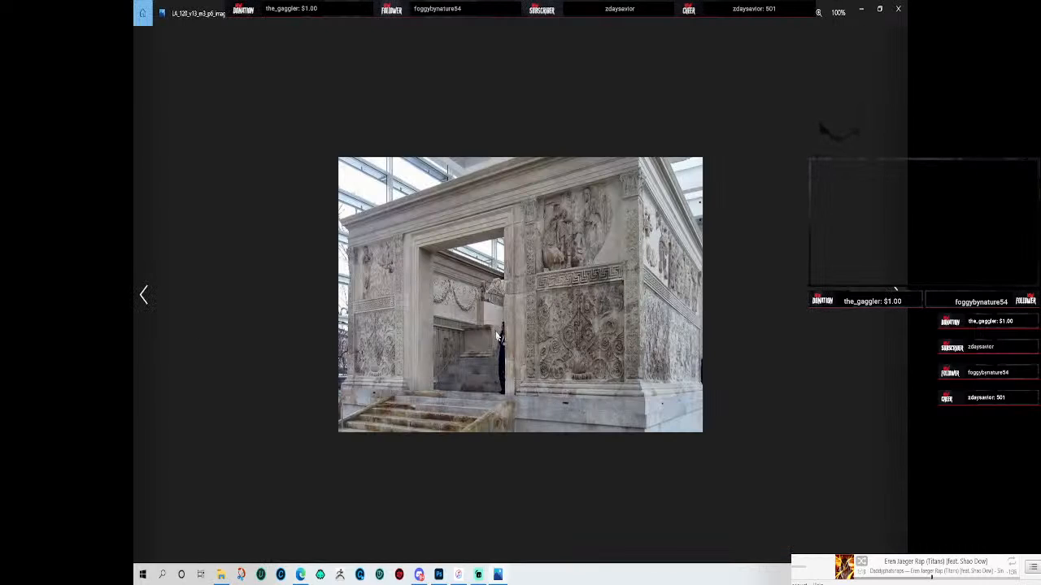
Step: Examine the marble altar, carved relief and ruined forum column photos, closing each one to return to Photoshop
scroll(502, 341, up, 3)
scroll(780, 267, down, 2)
scroll(781, 267, down, 2)
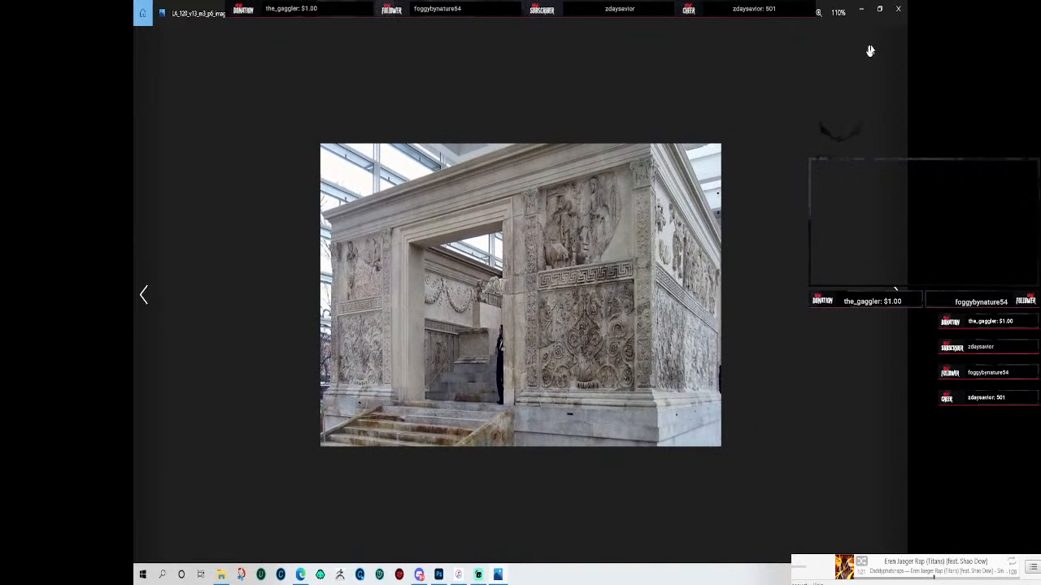
click(897, 8)
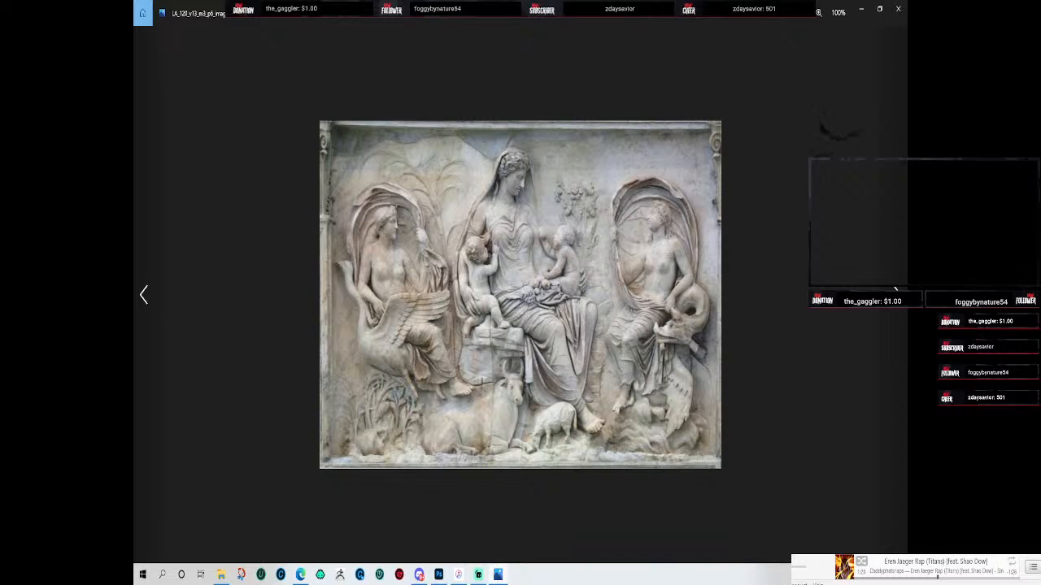
click(899, 7)
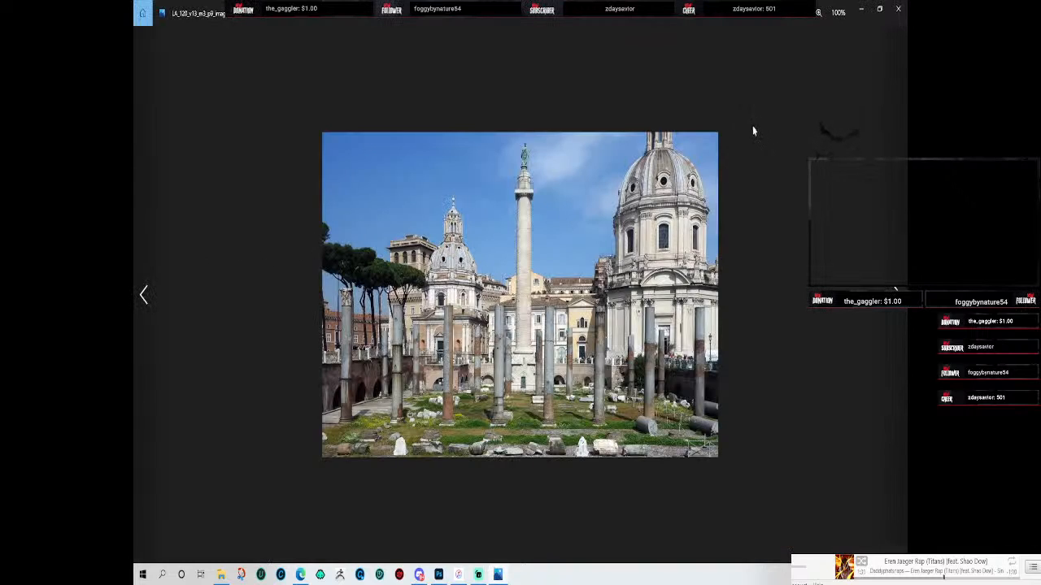
scroll(661, 301, up, 5)
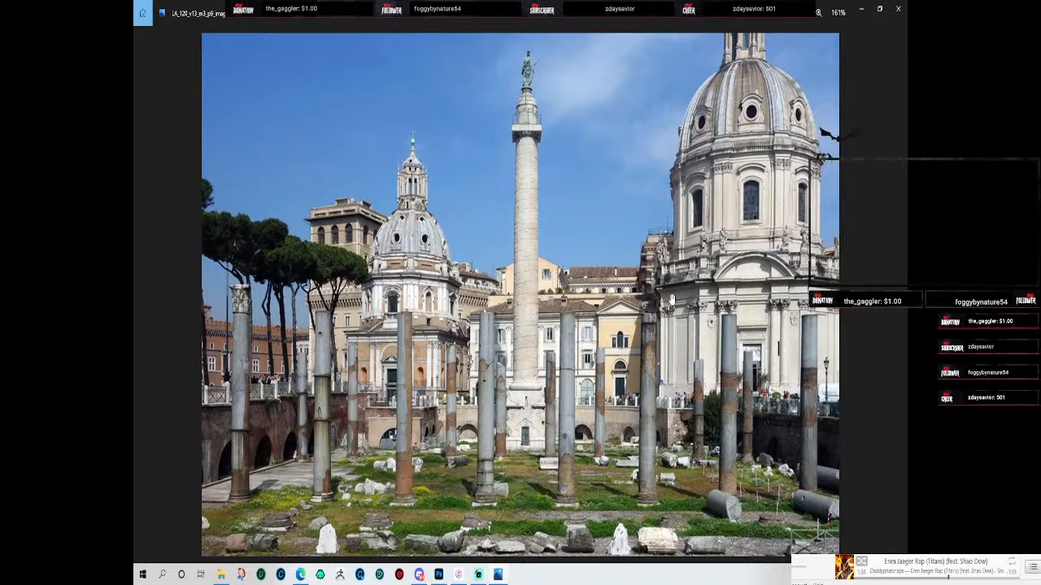
click(898, 8)
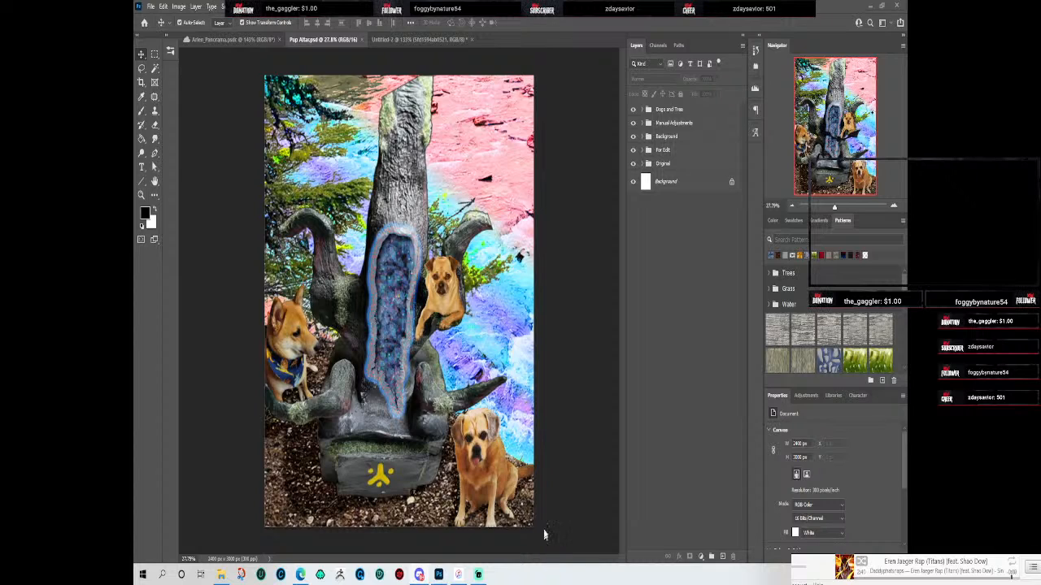
Step: Examine the Pup Altar composite up close around the tree-branch dog, the gem hollow and the stone base
scroll(427, 256, up, 5)
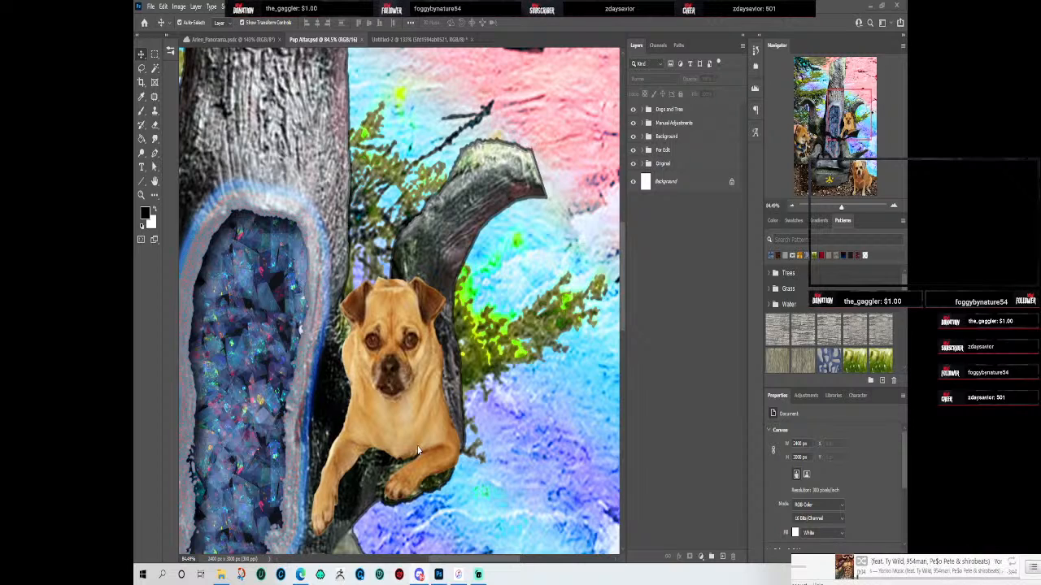
scroll(417, 447, down, 5)
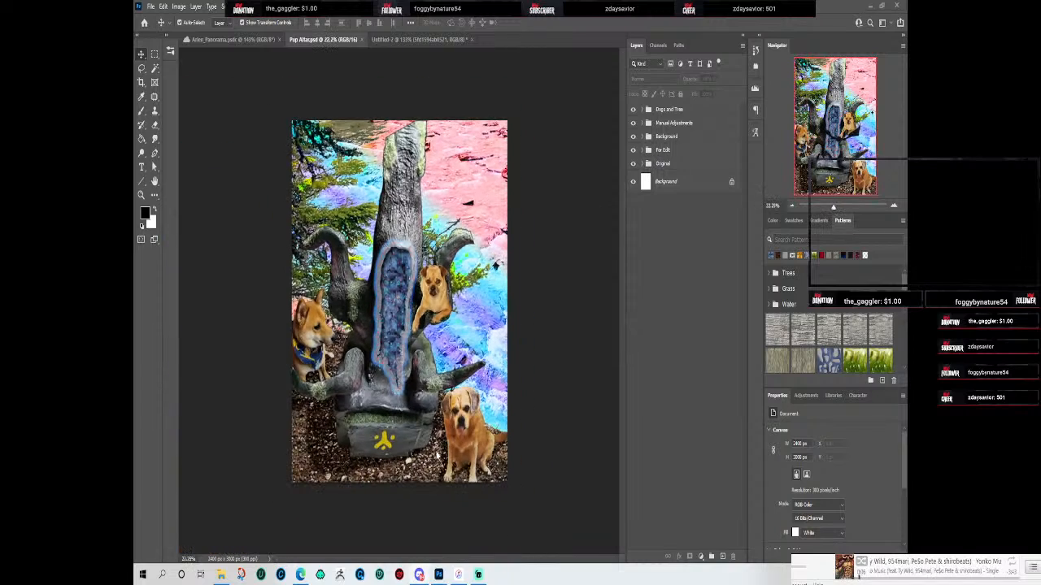
scroll(487, 443, up, 2)
scroll(490, 442, down, 2)
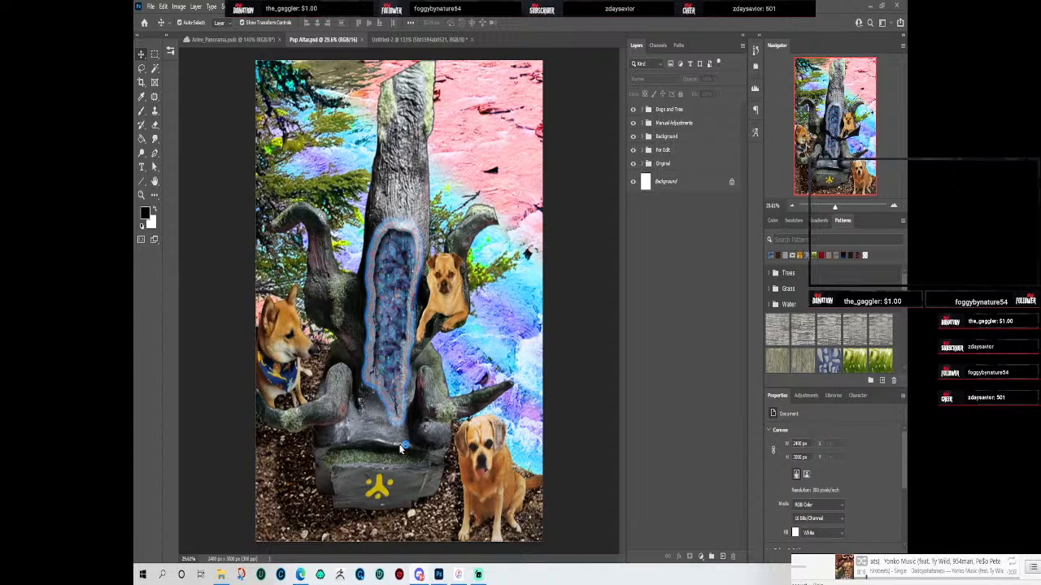
scroll(382, 441, up, 5)
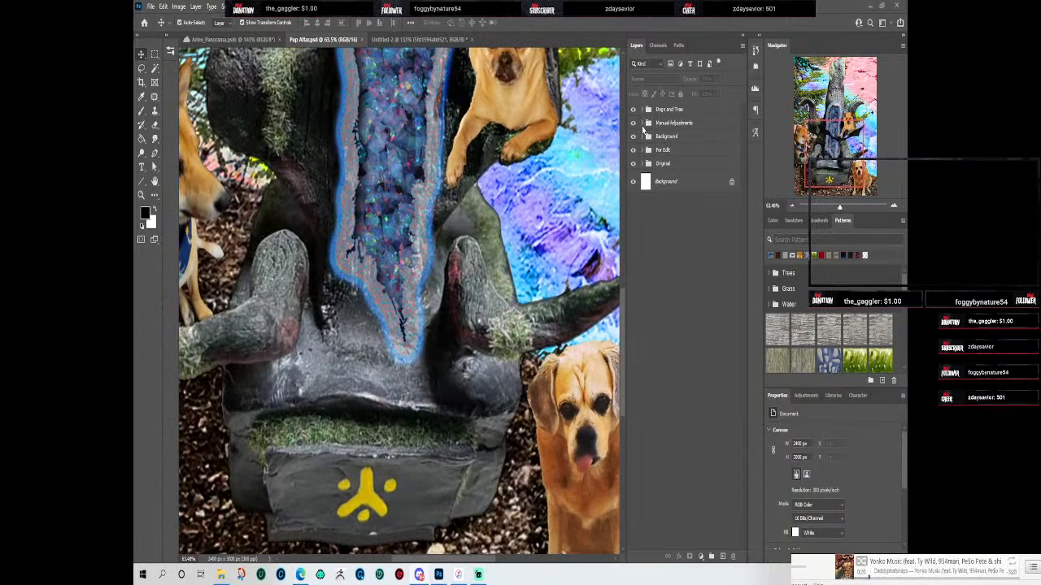
Step: Add a new layer above Shadow Adjustments in the Manual Adjustments group and name it Color Adjustment
click(644, 137)
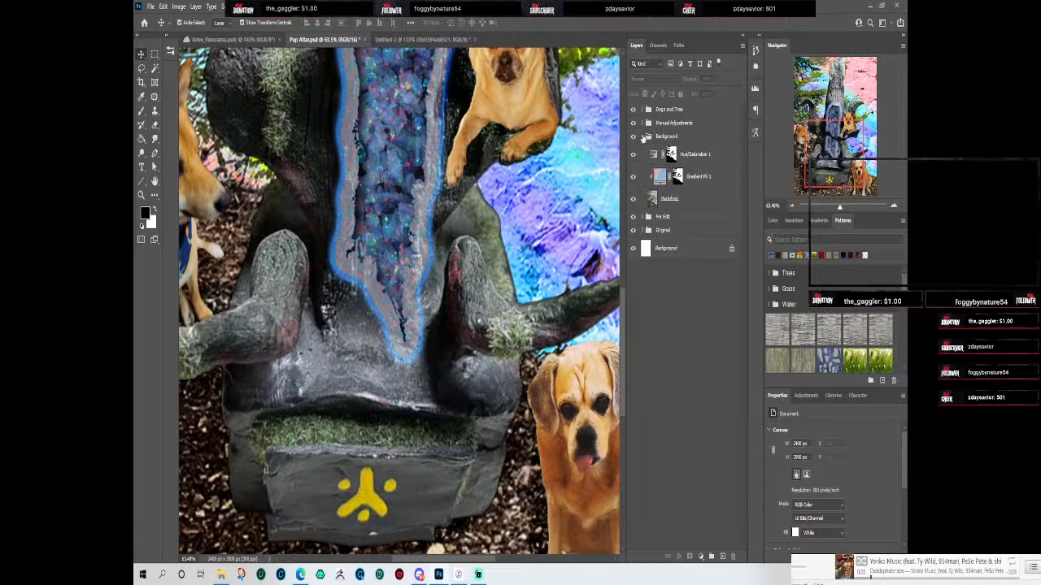
click(645, 123)
click(672, 140)
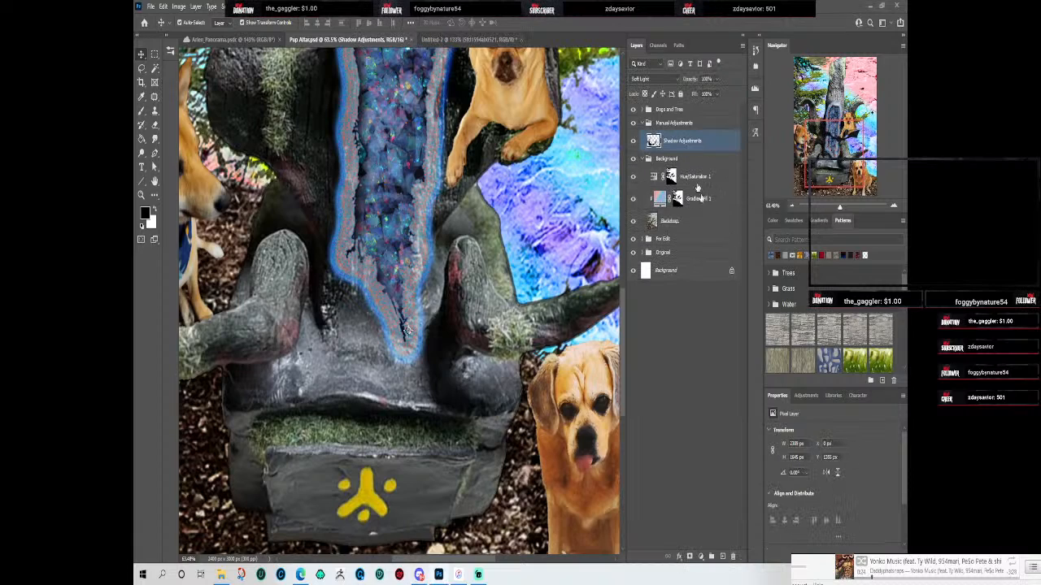
click(722, 556)
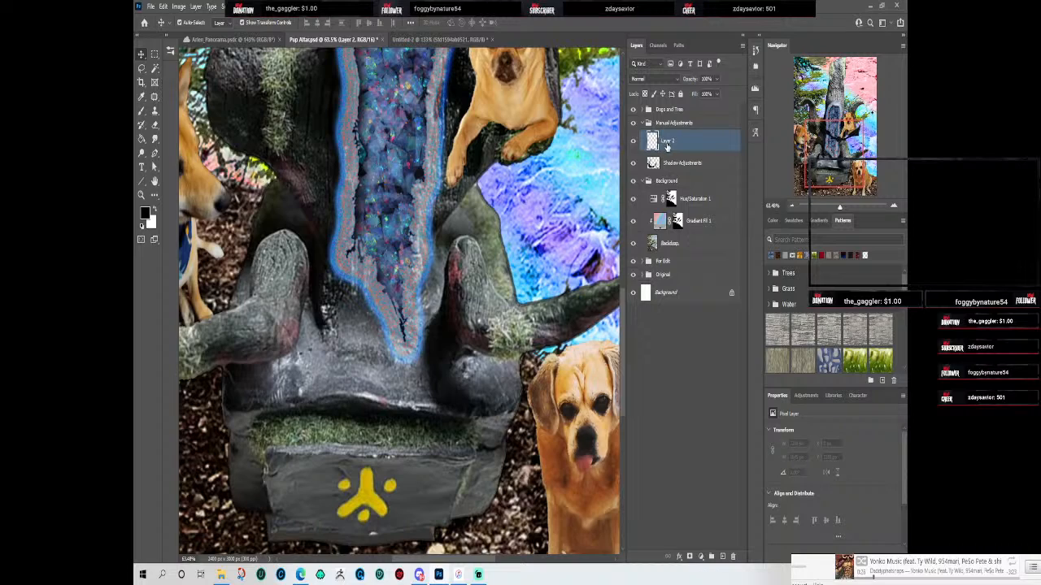
double_click(668, 141)
text(Co)
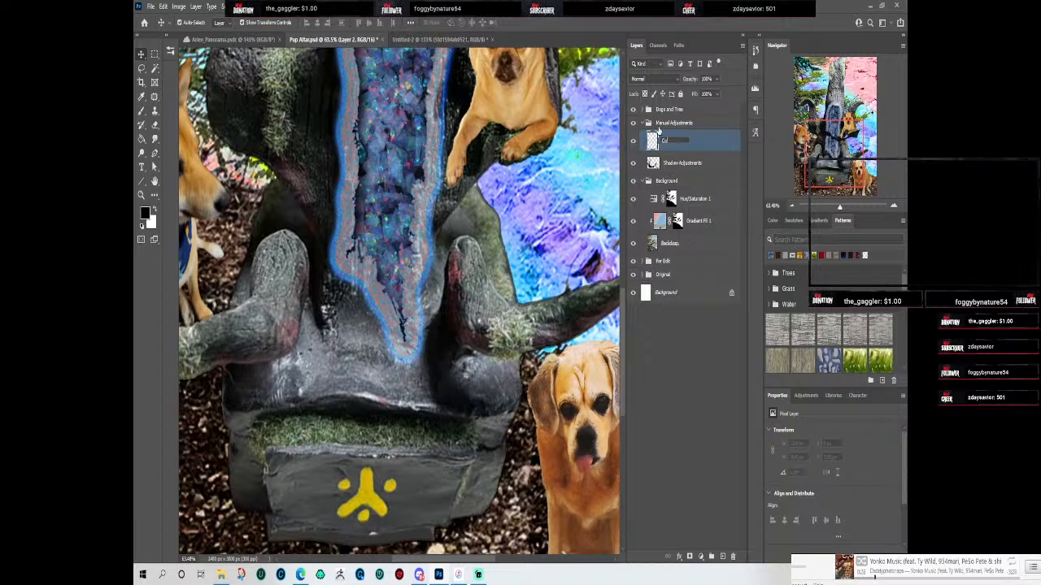
text(lor Adjustment)
key(Return)
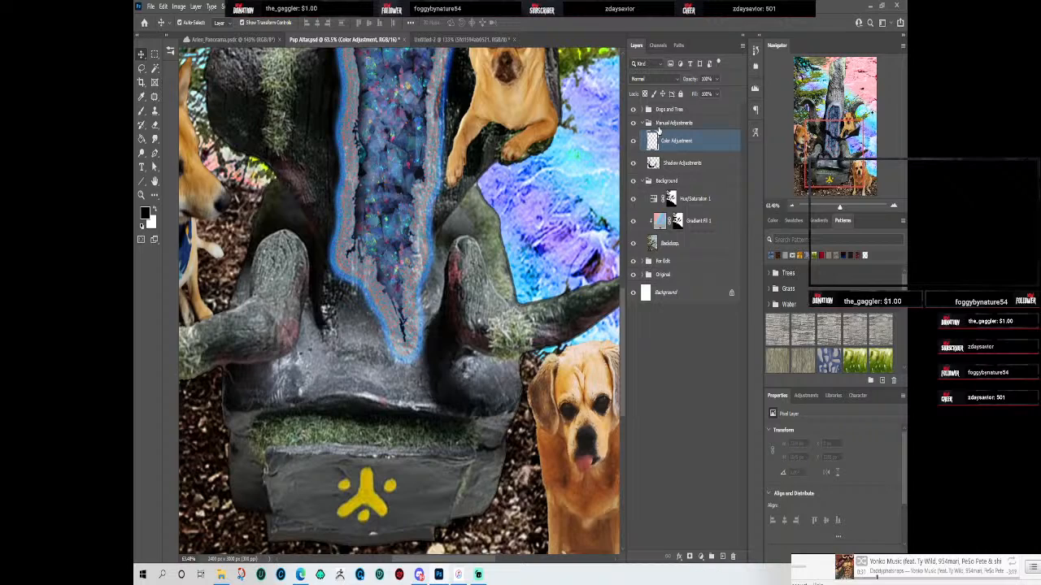
Step: Activate the Brush tool, collapse the Background group, and move the Color Adjustment layer above the Dogs and Tree group
click(142, 110)
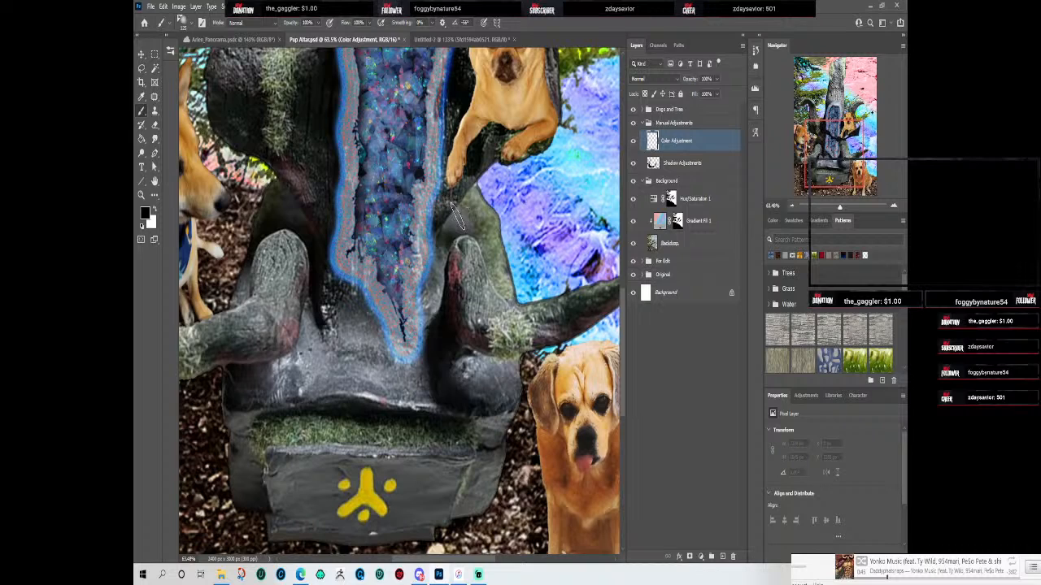
scroll(496, 228, up, 1)
scroll(623, 339, up, 2)
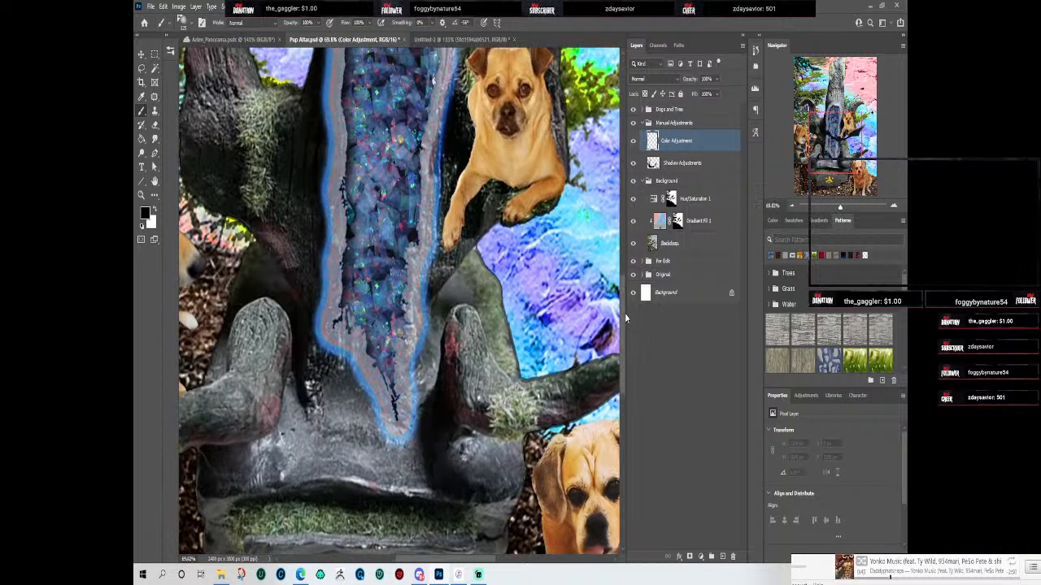
scroll(627, 320, up, 5)
scroll(626, 321, down, 2)
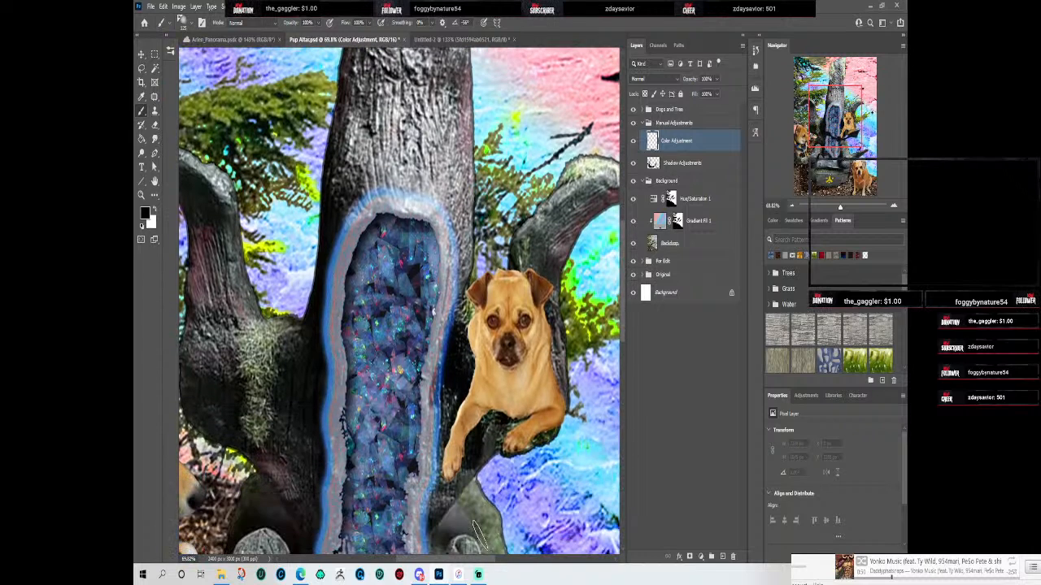
drag(485, 560, 511, 560)
scroll(383, 207, up, 4)
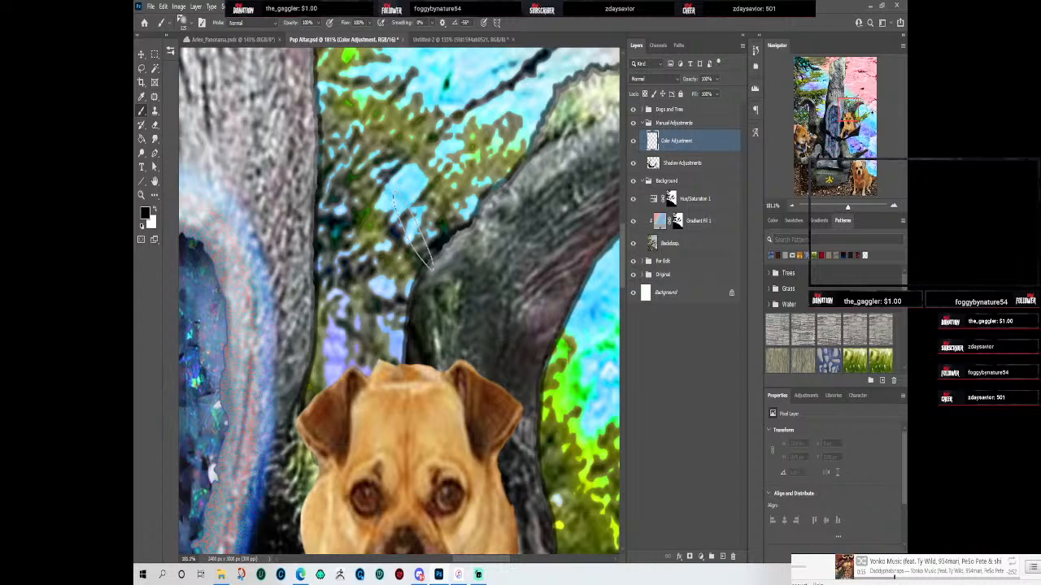
key(e)
click(646, 180)
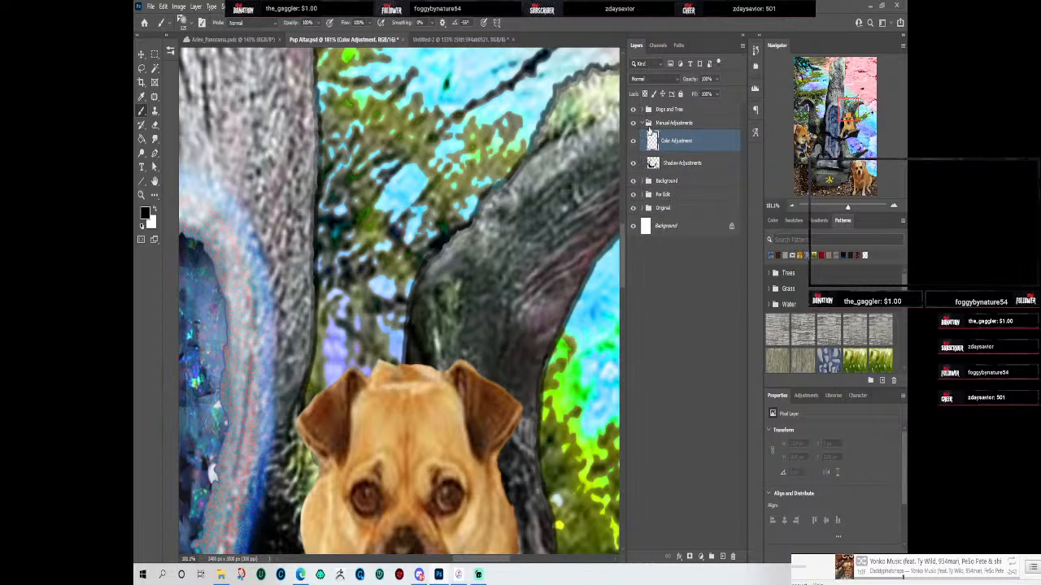
drag(683, 143, 687, 110)
Step: Check the layers inside the Dogs and Tree group, collapse it, and lock the whole group
click(646, 132)
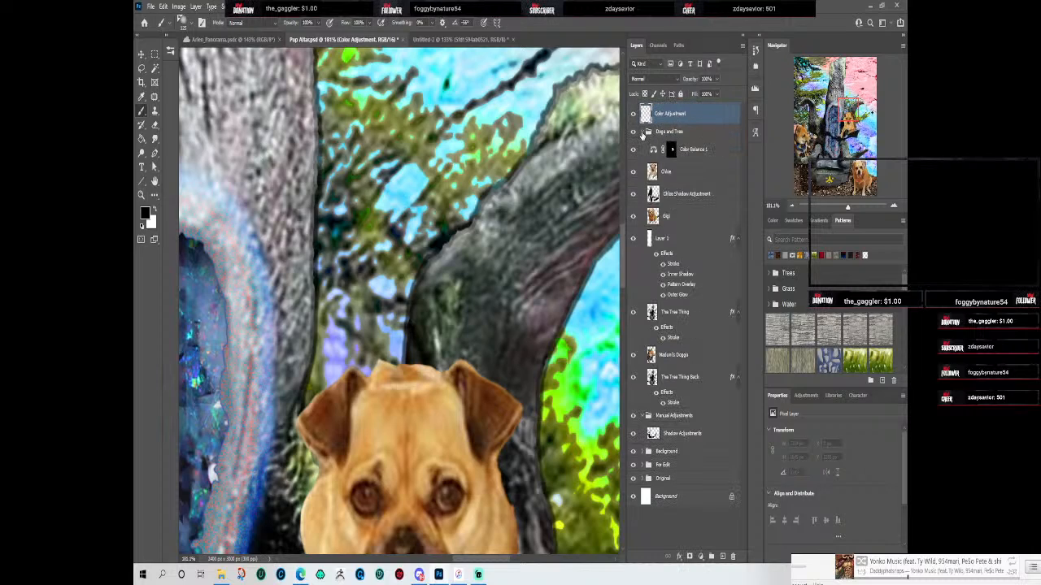
click(677, 182)
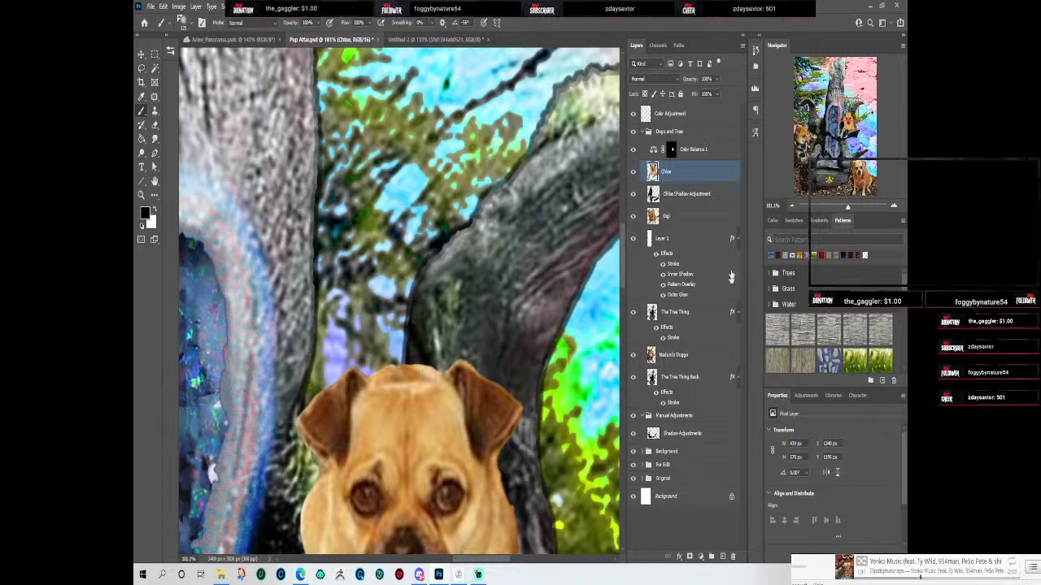
click(647, 132)
click(681, 96)
scroll(505, 238, down, 3)
scroll(505, 238, down, 3)
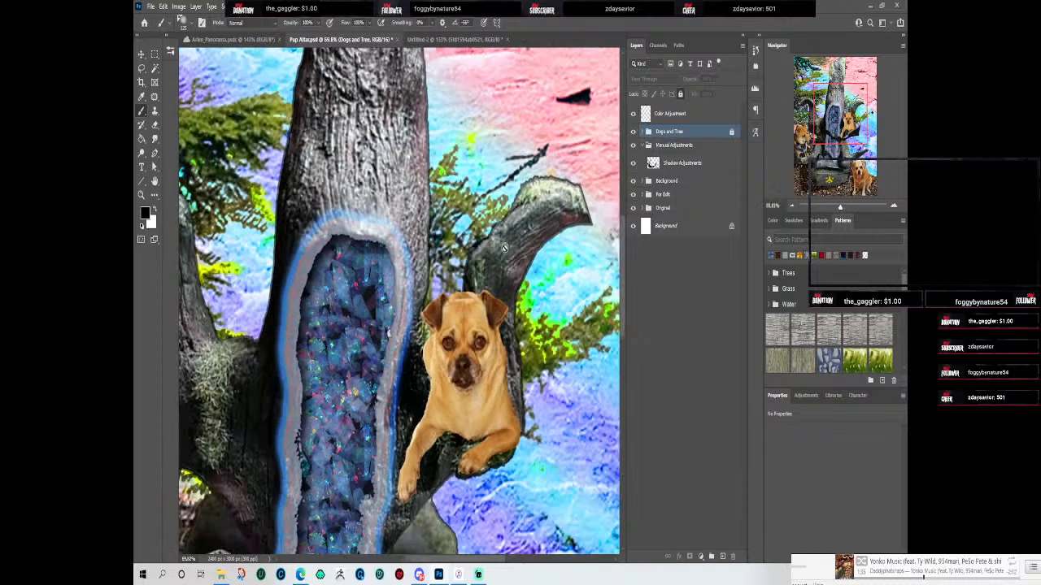
Step: Collapse Manual Adjustments and fully lock the Manual Adjustments, Background, For Edit and Original groups
click(648, 146)
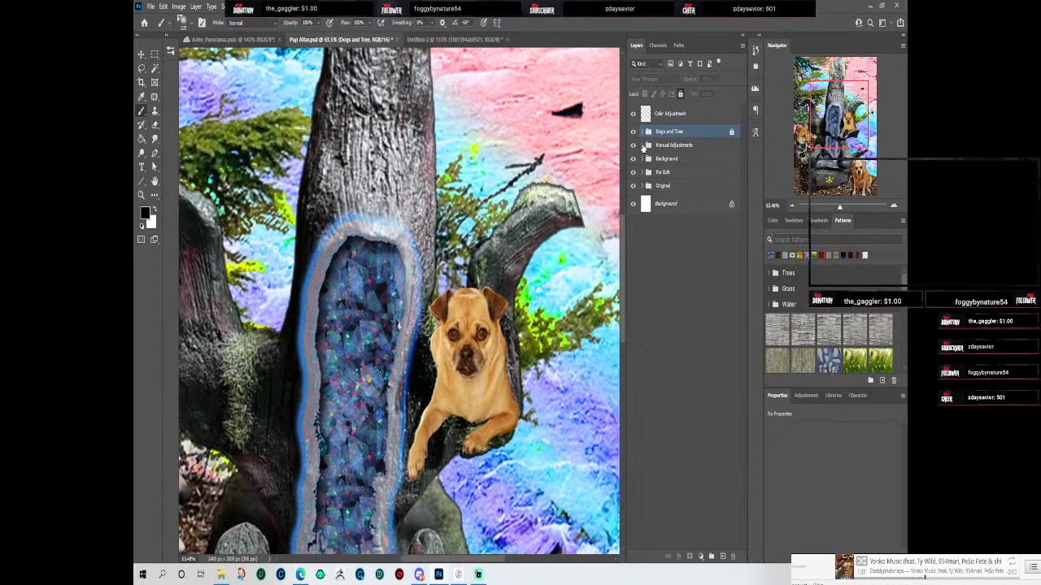
click(666, 145)
click(681, 95)
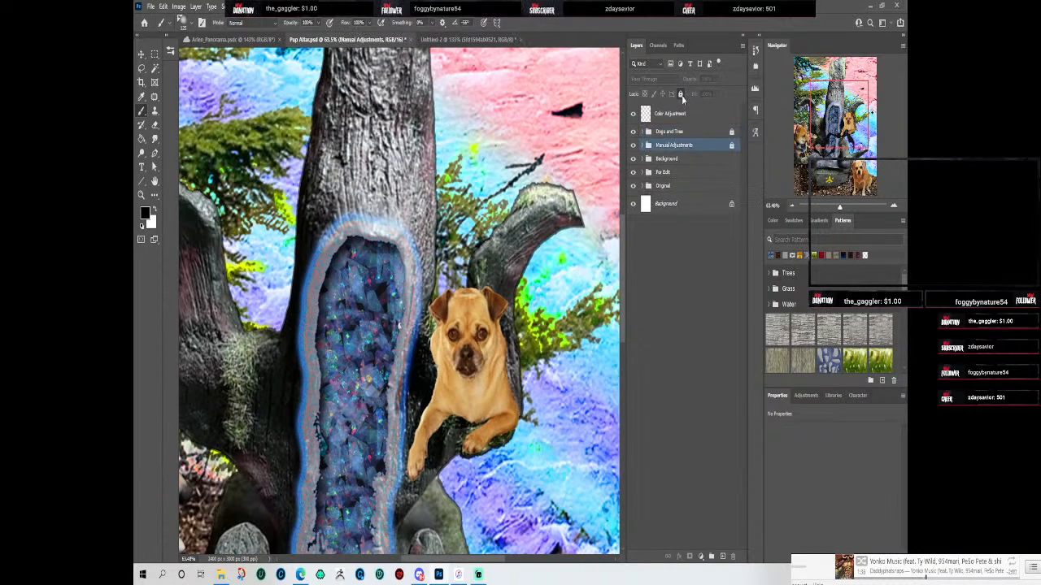
click(706, 160)
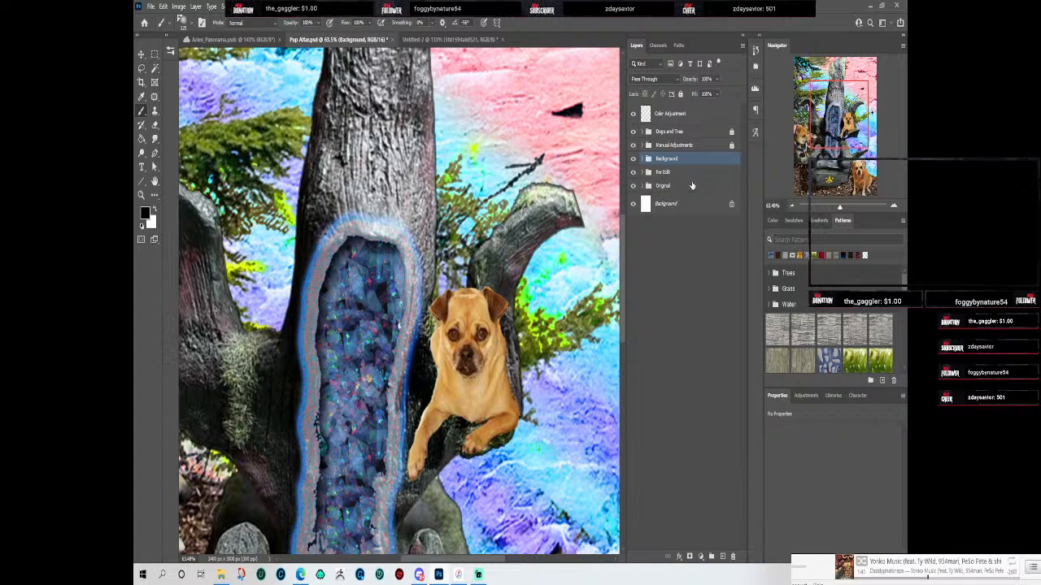
shift+click(692, 187)
click(680, 95)
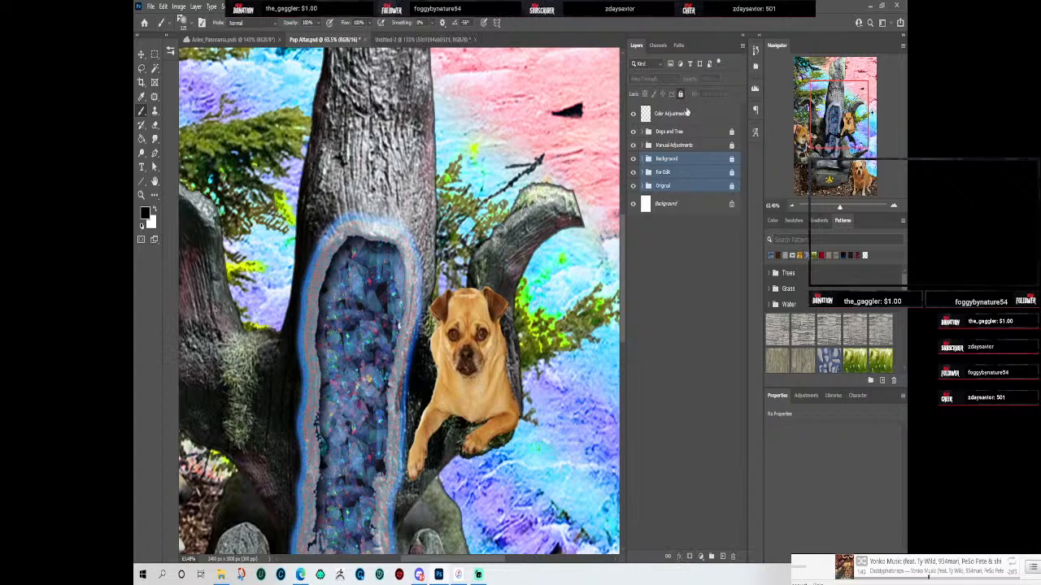
Step: Select the Color Adjustment layer and sample a brown foreground color from the fur of the dog on the branch
click(707, 242)
click(703, 116)
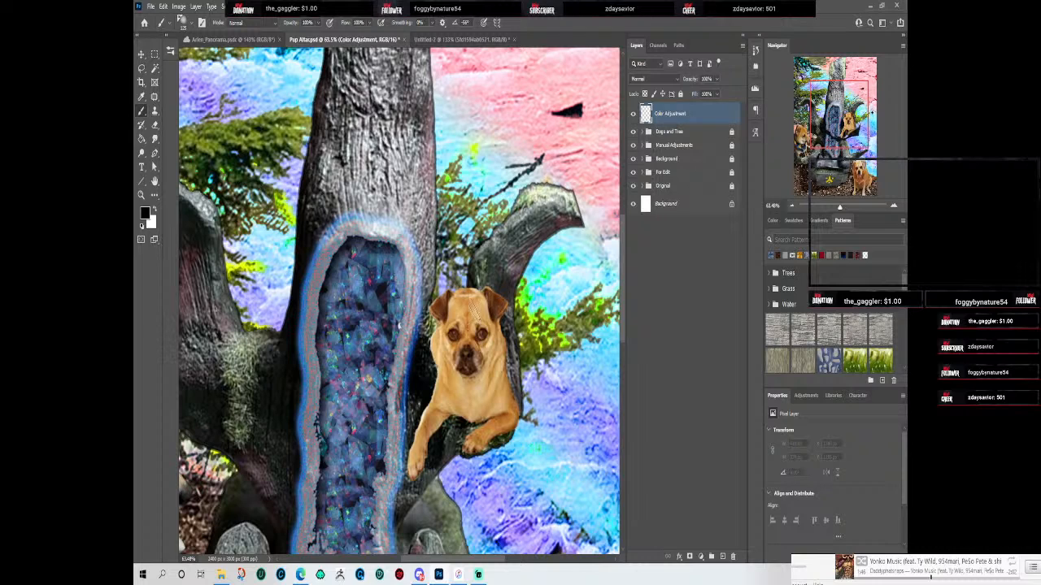
drag(440, 468, 460, 204)
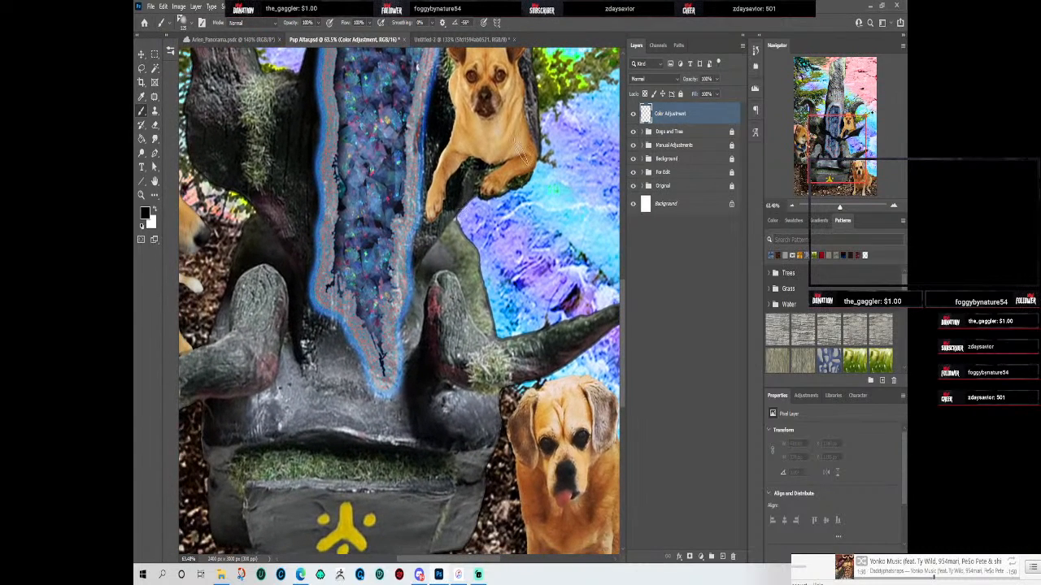
scroll(525, 148, up, 4)
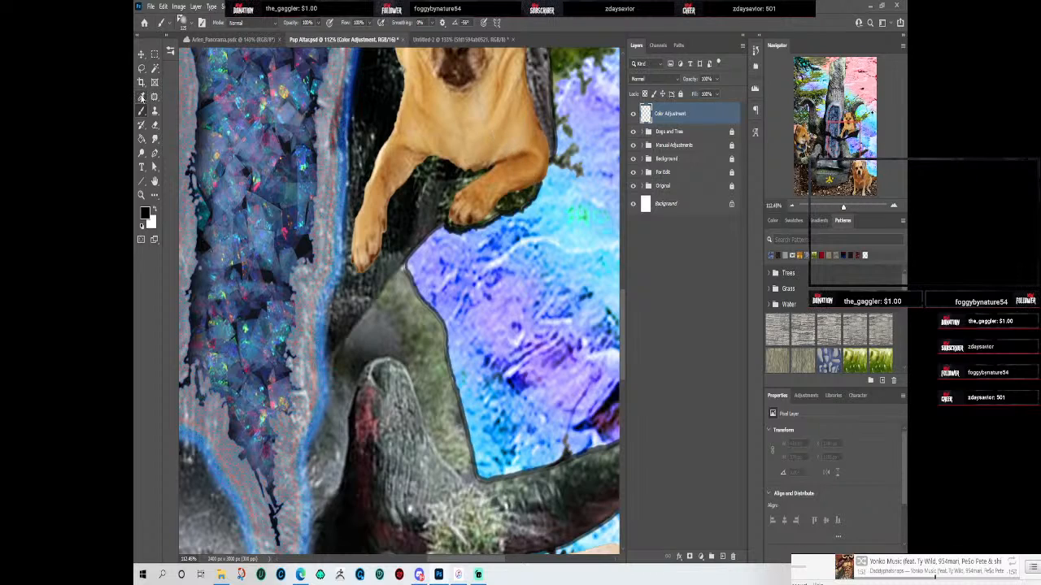
click(141, 97)
click(524, 152)
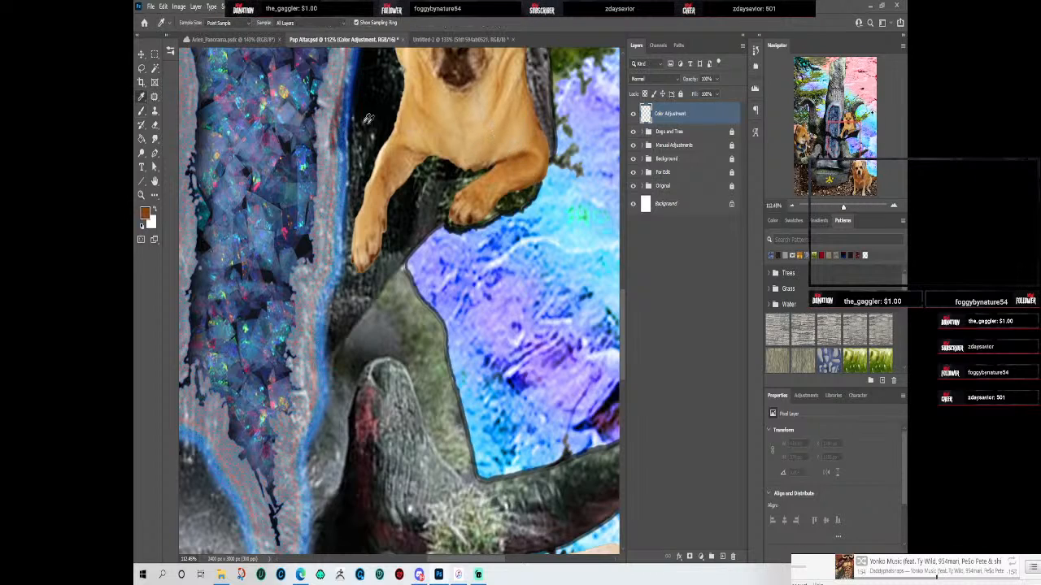
Step: Shrink the brush and paint the sampled brown along the outer edge of the branch dog's extended foreleg on Color Adjustment
click(141, 110)
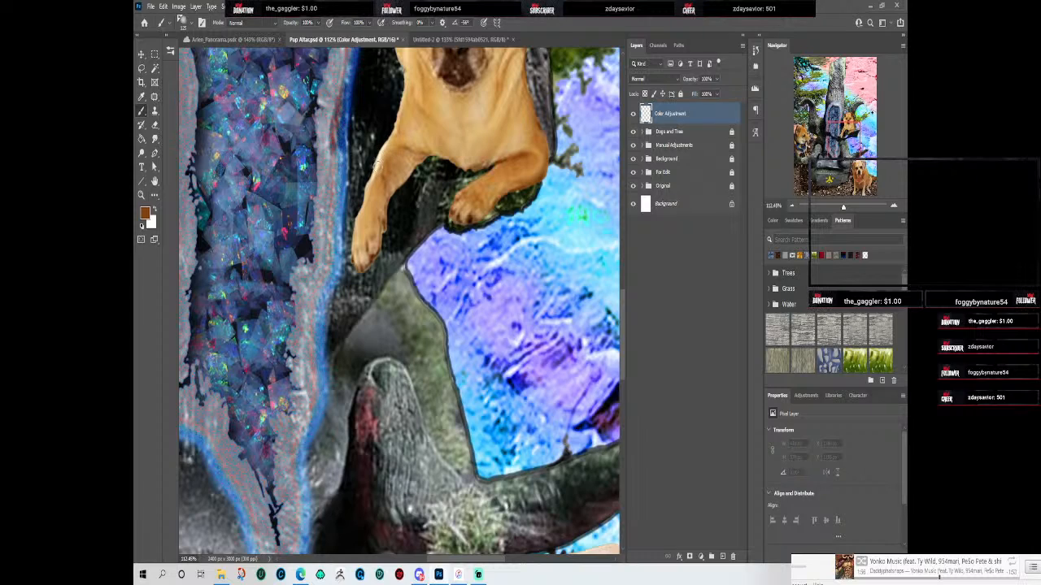
key([)
key([)
key([)
key([)
key([)
key([)
key([)
key([)
key([)
mouse_move(382, 150)
mouse_down()
mouse_move(362, 195)
mouse_move(402, 92)
mouse_move(400, 131)
mouse_up()
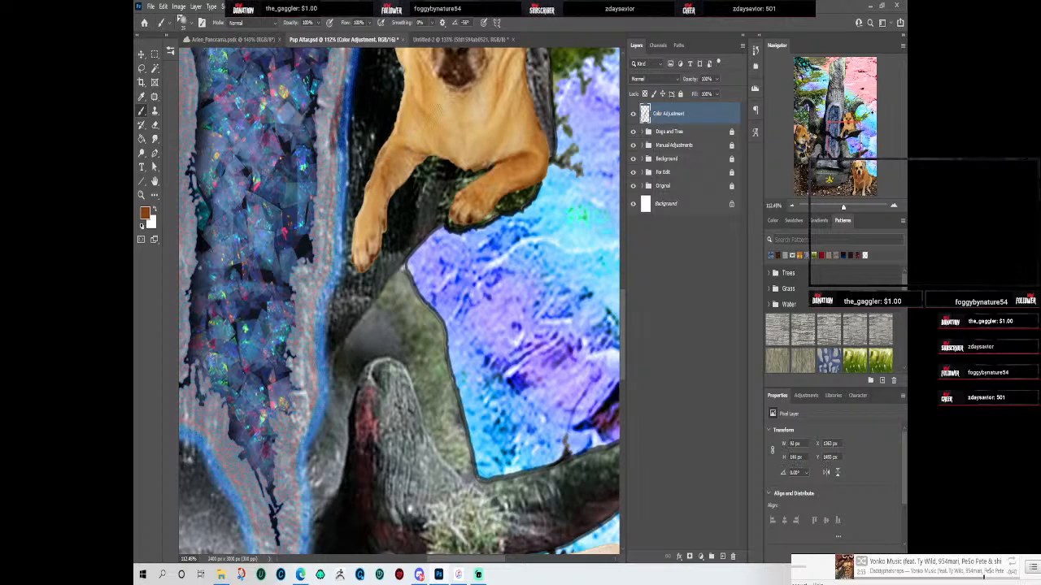
Step: Paint fur tones along the branch dog's neck edge, switching to a lighter tan for the top of its head
drag(420, 214, 443, 415)
drag(451, 325, 432, 382)
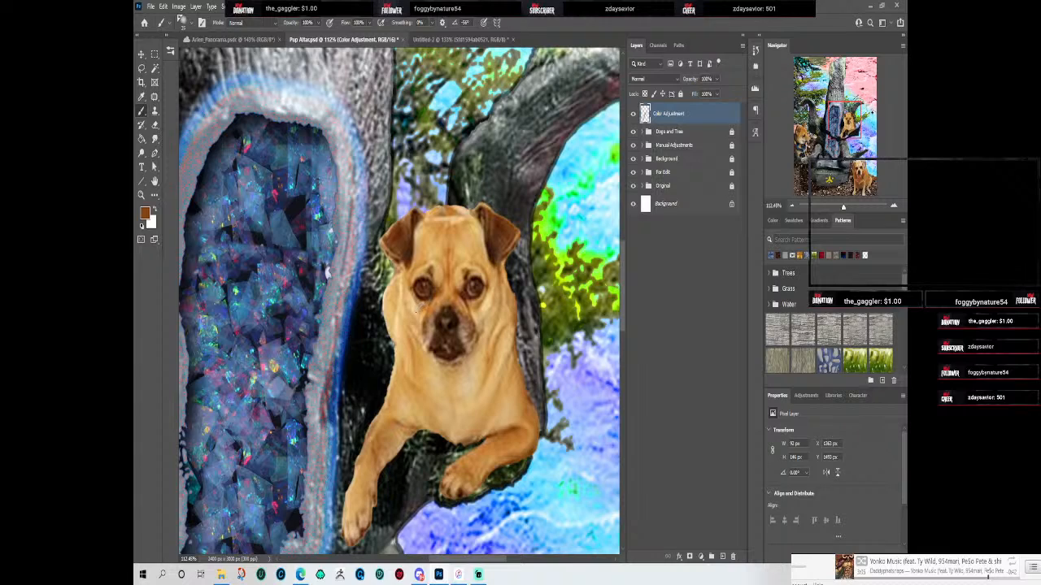
mouse_move(412, 307)
mouse_down()
mouse_move(414, 294)
mouse_move(419, 316)
mouse_up()
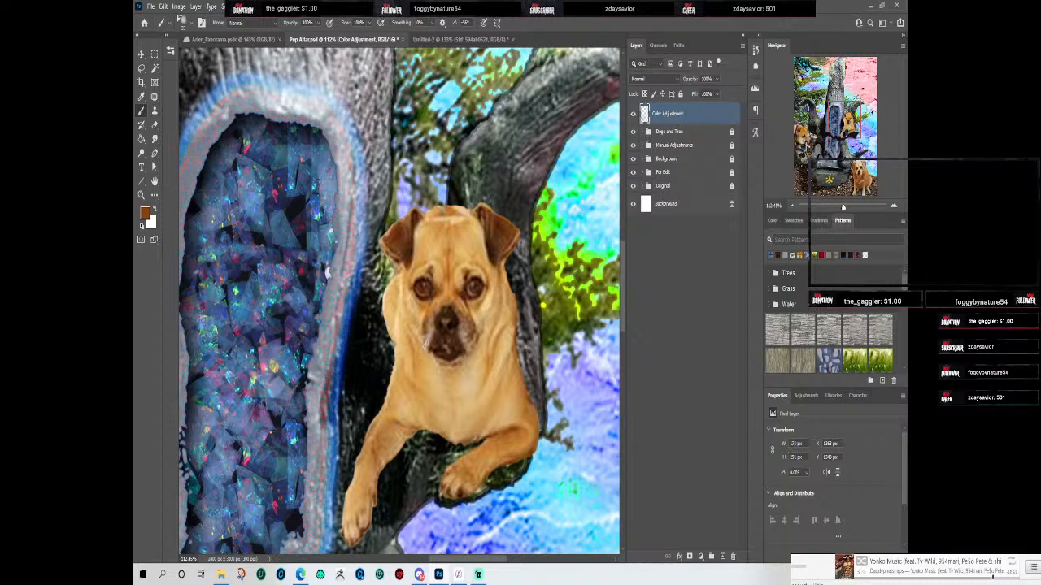
drag(399, 280, 400, 281)
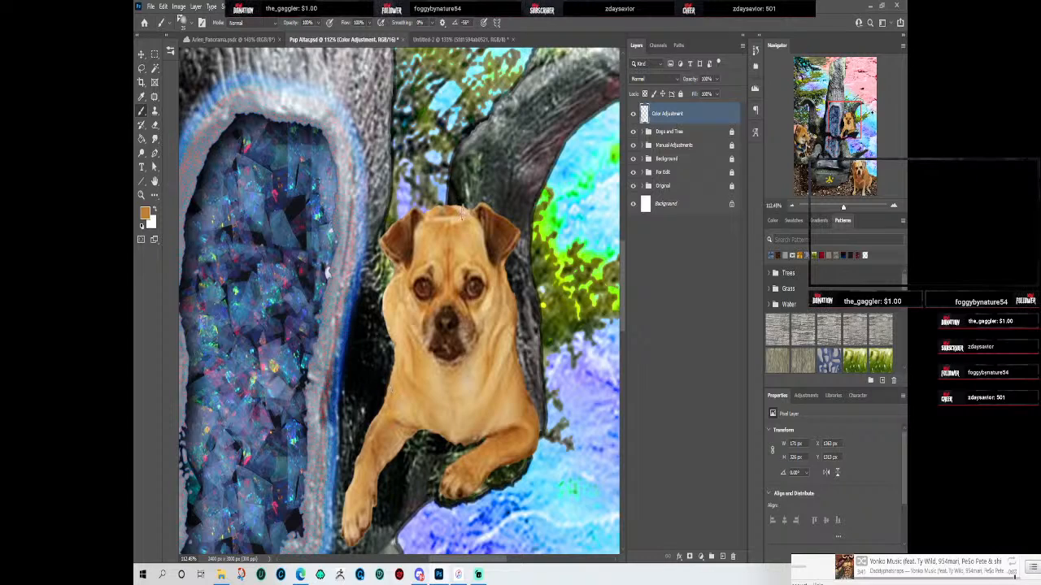
mouse_move(454, 204)
mouse_down()
mouse_move(477, 224)
mouse_move(491, 275)
mouse_up()
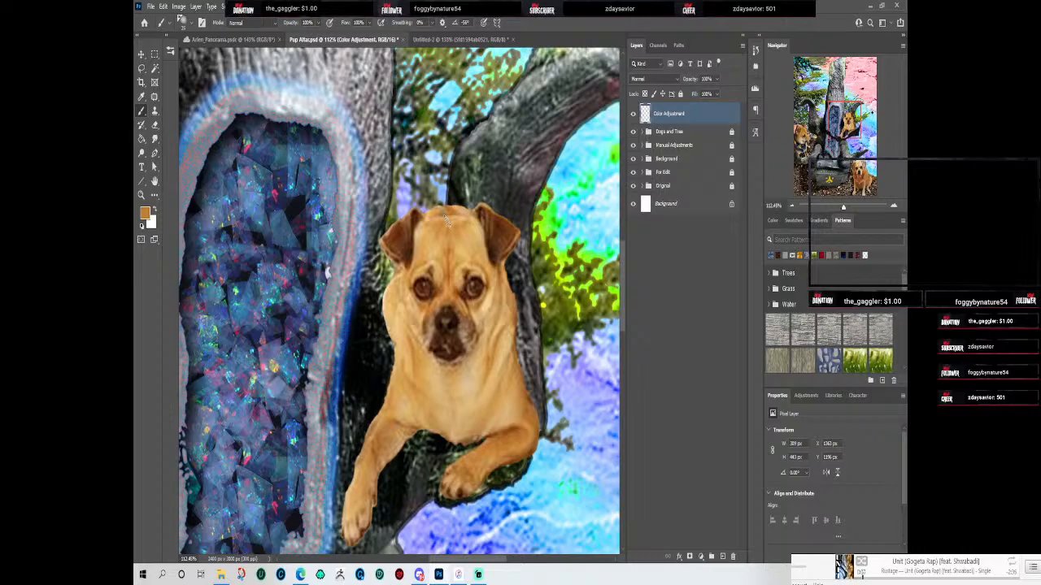
Step: Sample a brown from the lower seated dog's chest fur and paint where the ear nearest the altar meets its head
scroll(446, 218, down, 6)
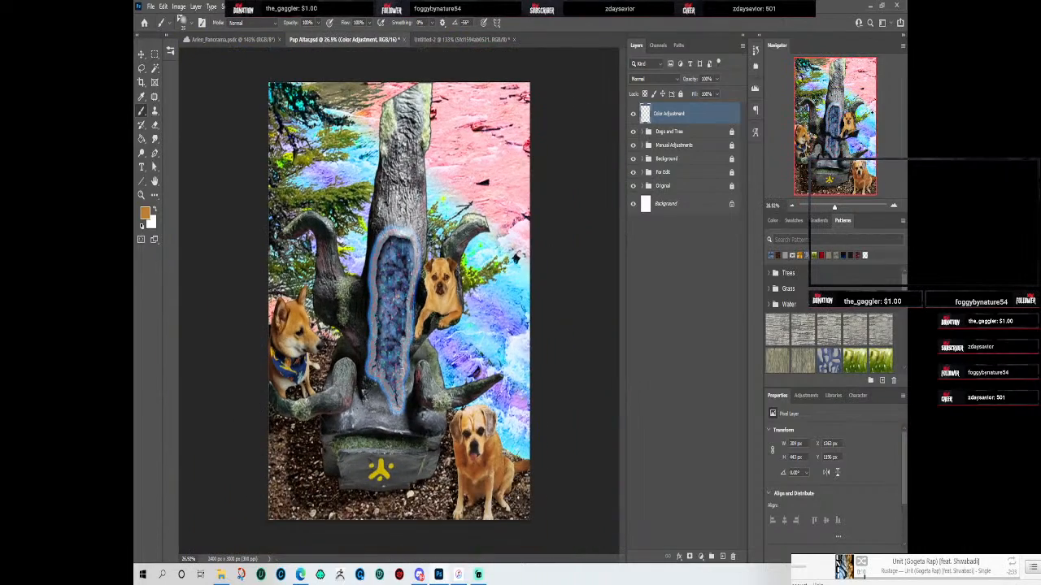
scroll(398, 301, down, 2)
scroll(475, 419, up, 8)
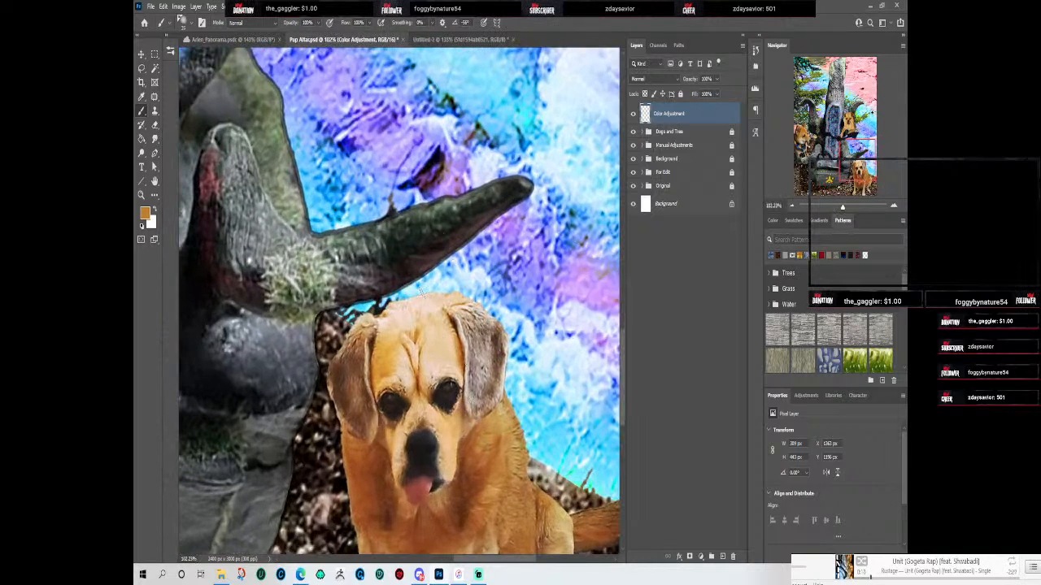
alt+click(471, 472)
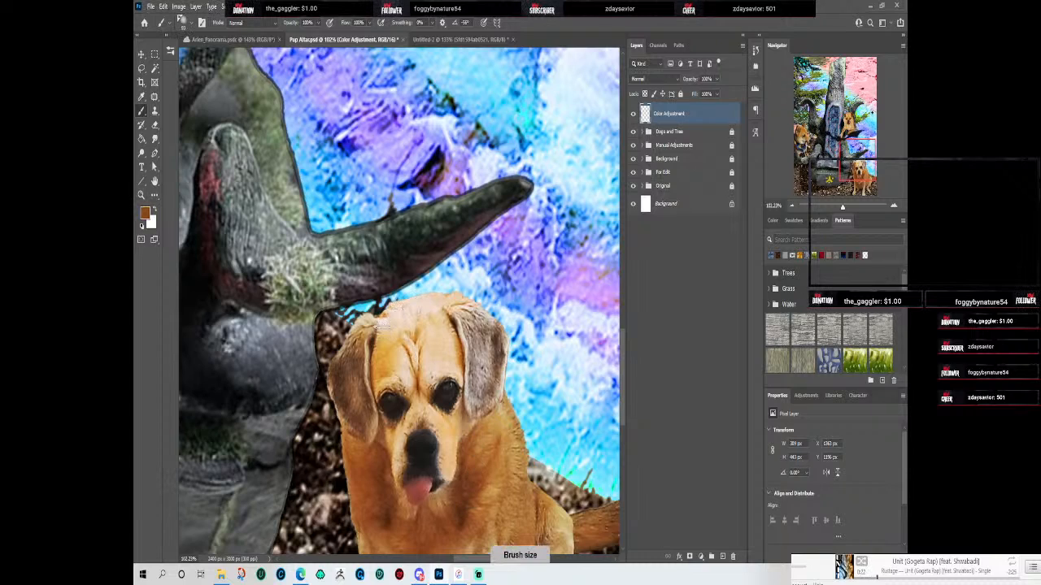
drag(378, 323, 379, 322)
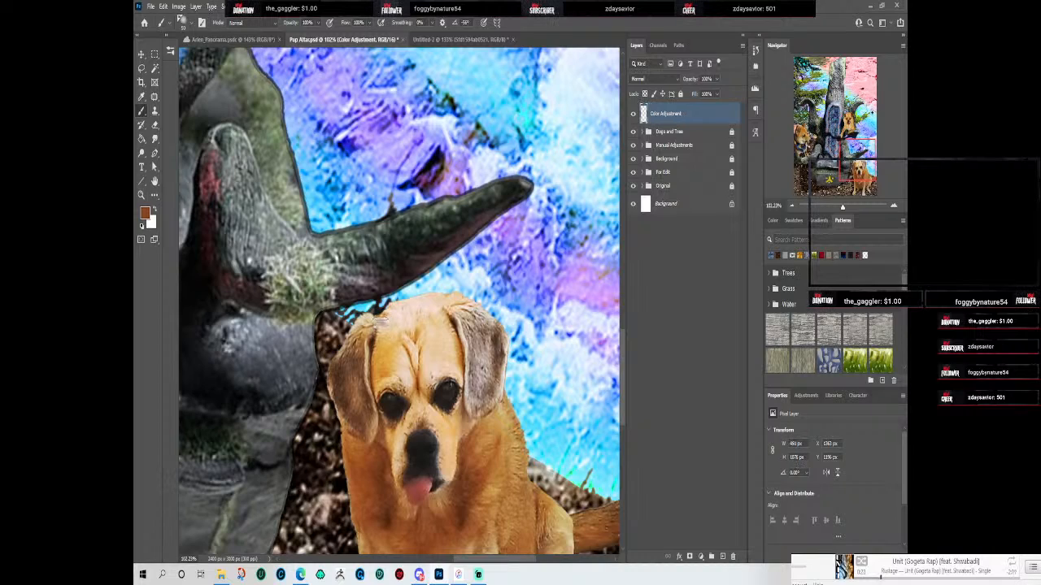
drag(382, 330, 390, 326)
Step: Sample a golden tone from the seated dog's forehead and tint the greyish fur of its ear farthest from the altar
key(alt)
alt+click(388, 346)
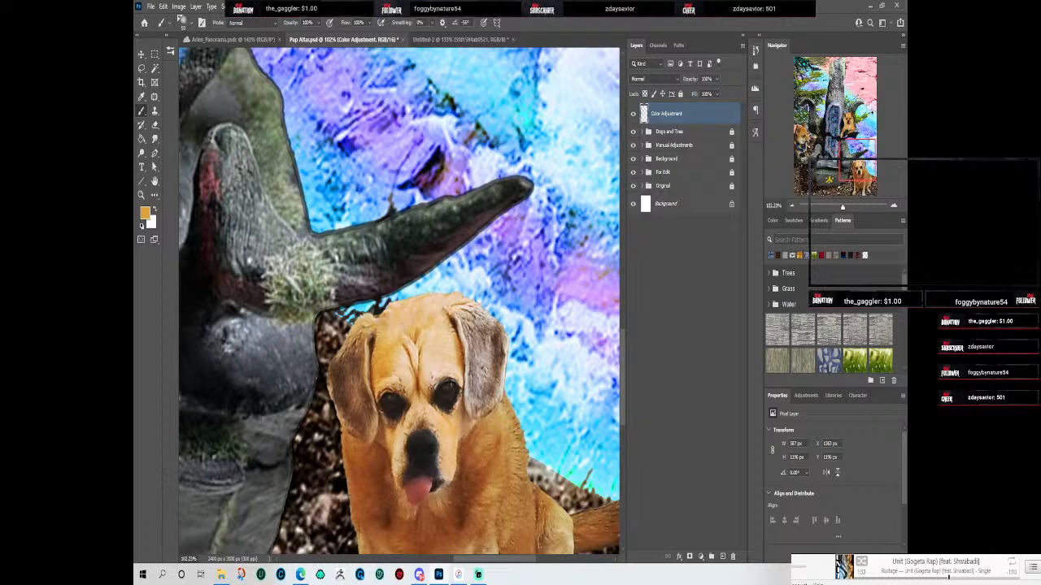
drag(459, 330, 468, 395)
mouse_move(467, 358)
mouse_down()
mouse_move(472, 413)
mouse_move(493, 394)
mouse_up()
mouse_move(502, 338)
mouse_down()
mouse_move(497, 391)
mouse_move(491, 348)
mouse_up()
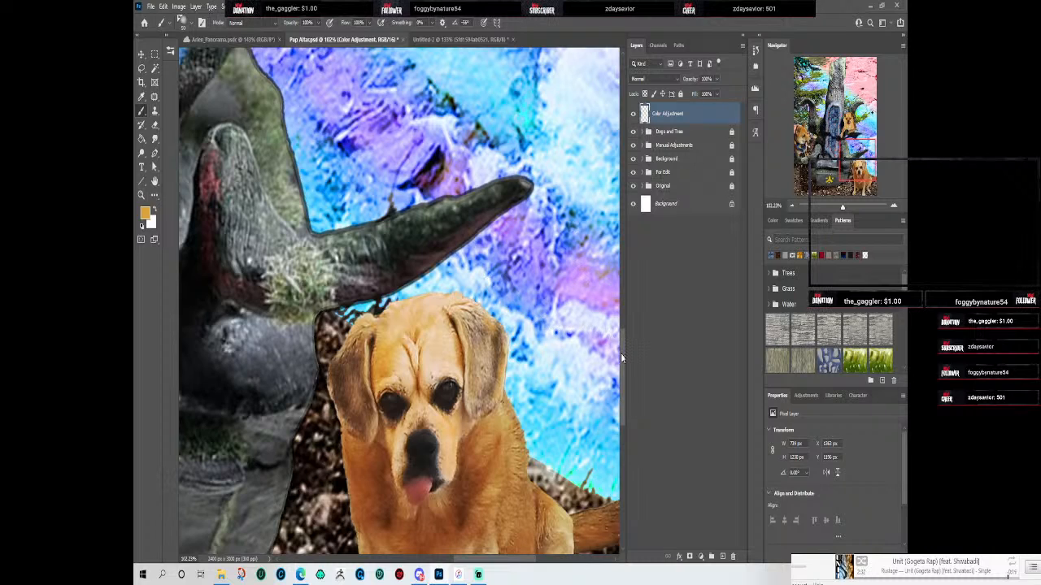
Step: Examine the retouched seated dog, its paws and the surrounding altar base up close
scroll(620, 353, down, 2)
mouse_move(623, 371)
mouse_down()
mouse_move(627, 382)
mouse_move(624, 361)
mouse_move(624, 379)
mouse_up()
click(627, 381)
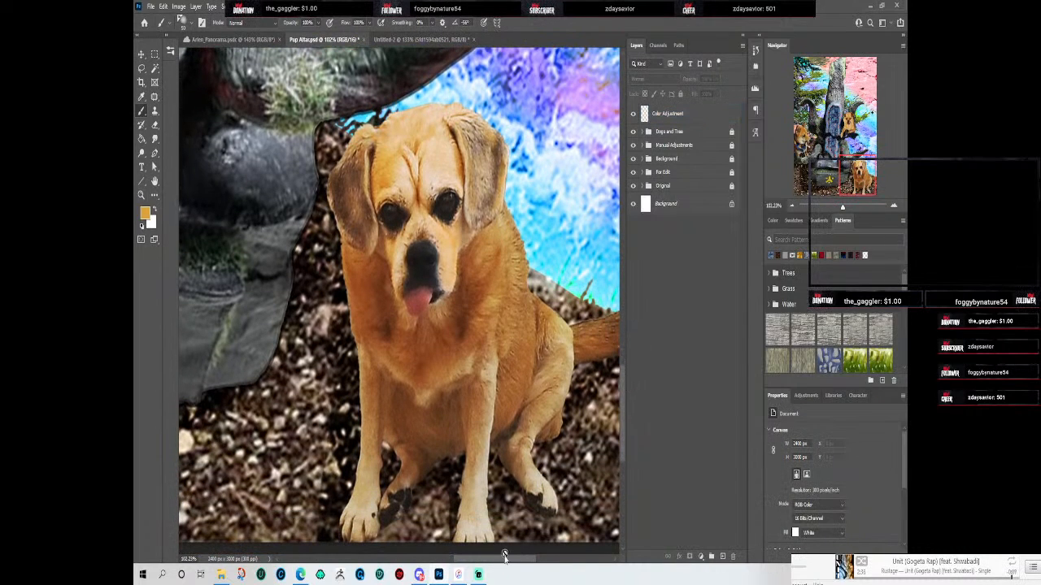
drag(512, 561, 465, 559)
scroll(458, 431, up, 1)
scroll(458, 431, down, 2)
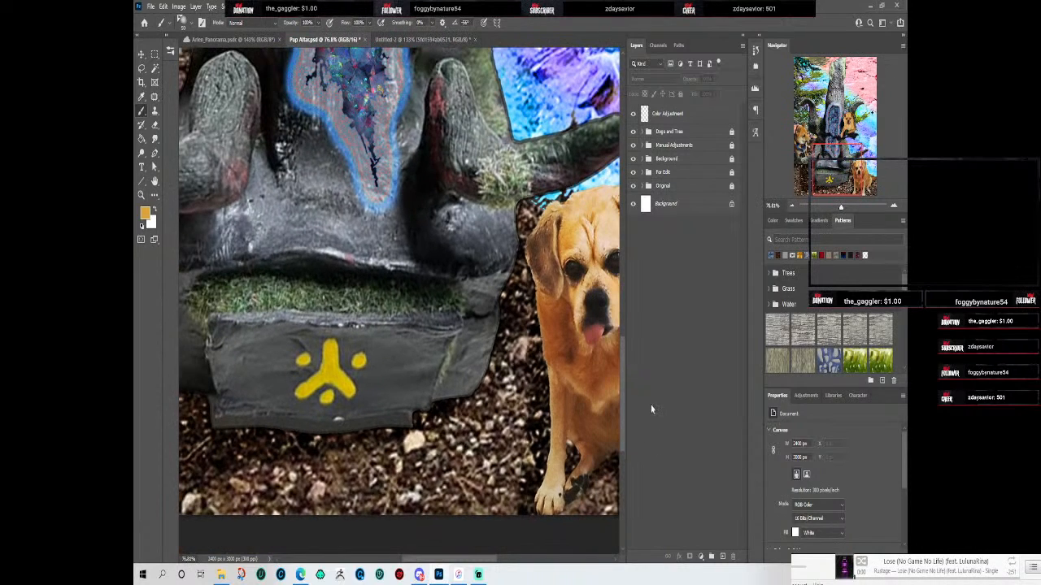
drag(625, 379, 615, 360)
drag(462, 559, 488, 549)
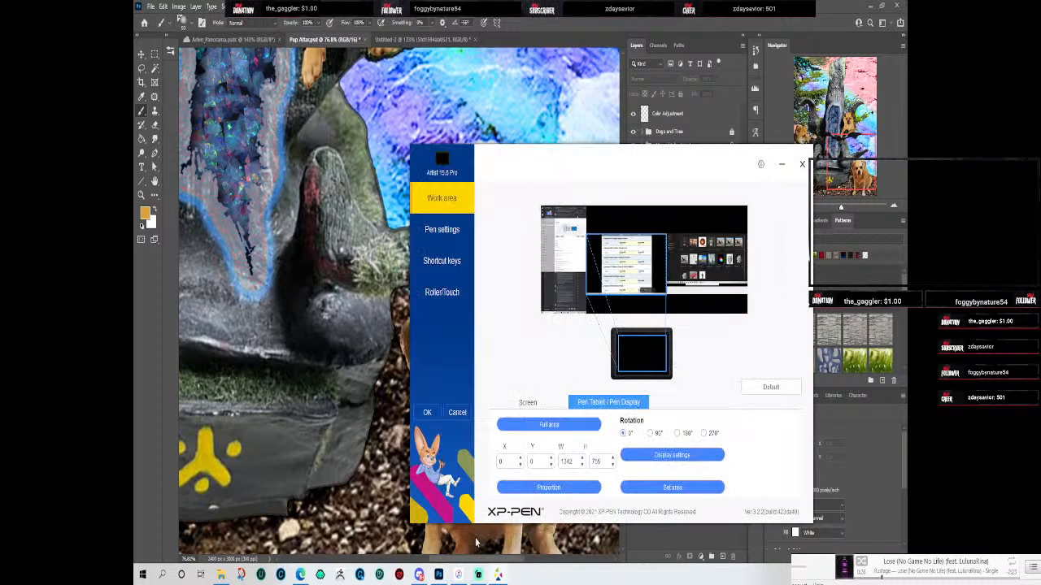
Step: Review the XP-Pen tablet's Photoshop shortcut keys, roller functions and work area, save the configuration and close the driver window
click(442, 260)
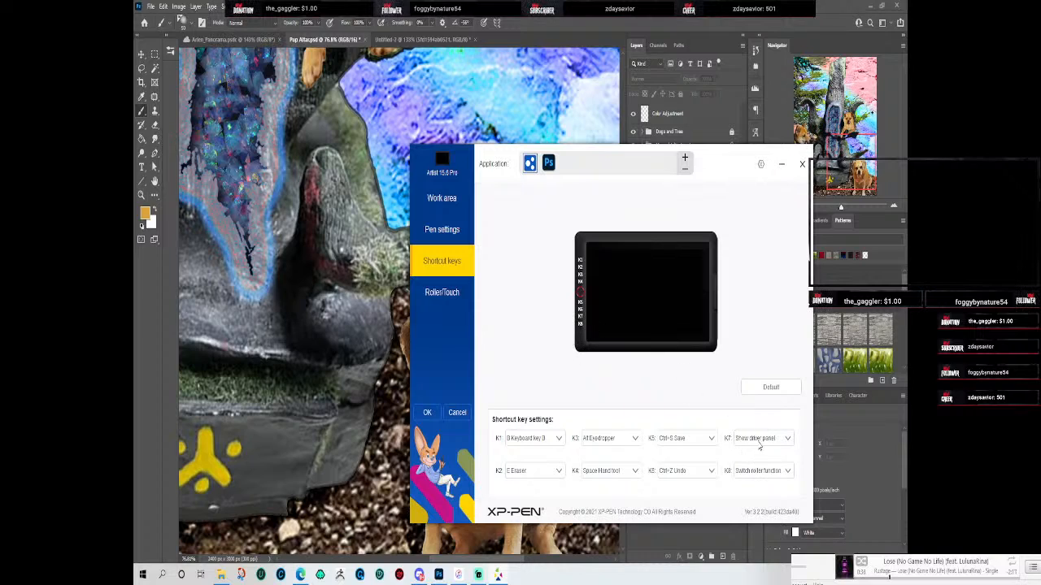
click(549, 164)
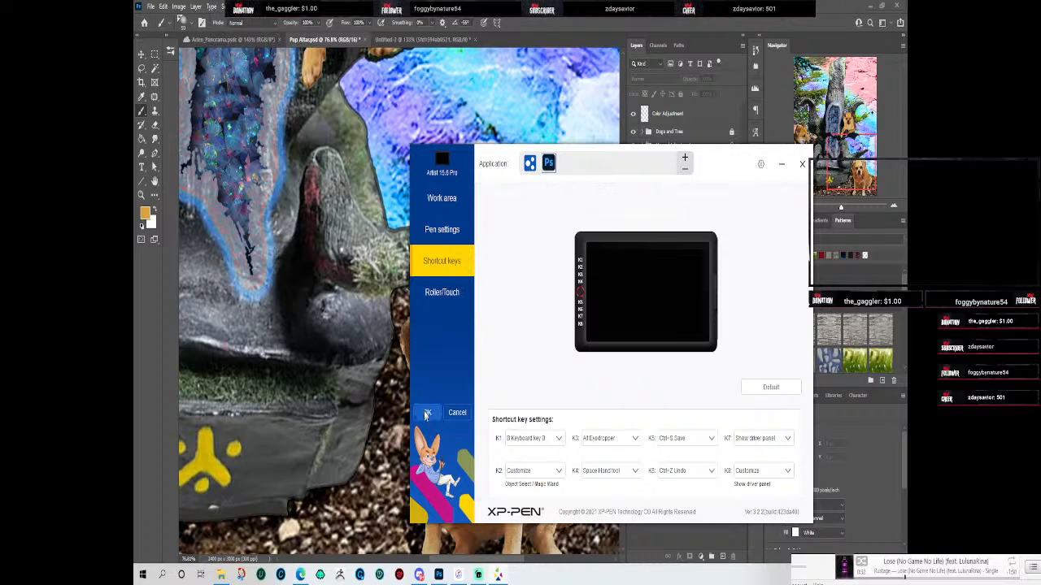
click(460, 297)
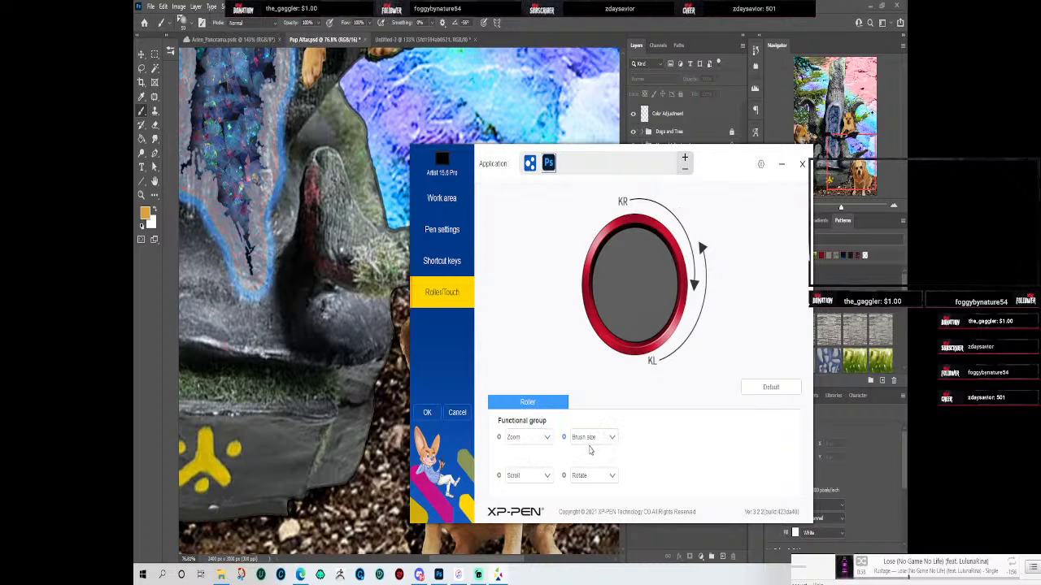
click(456, 200)
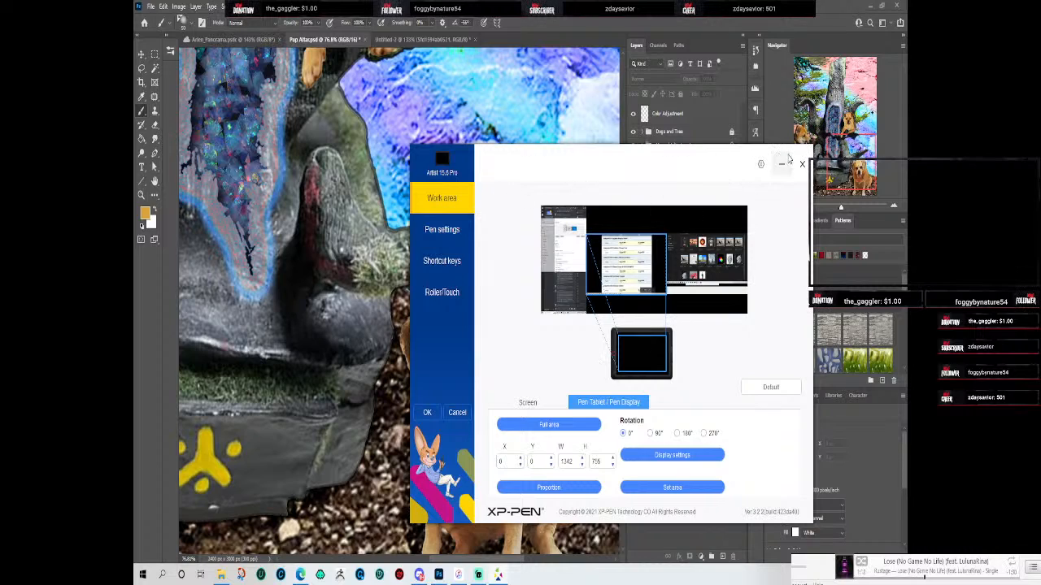
click(783, 165)
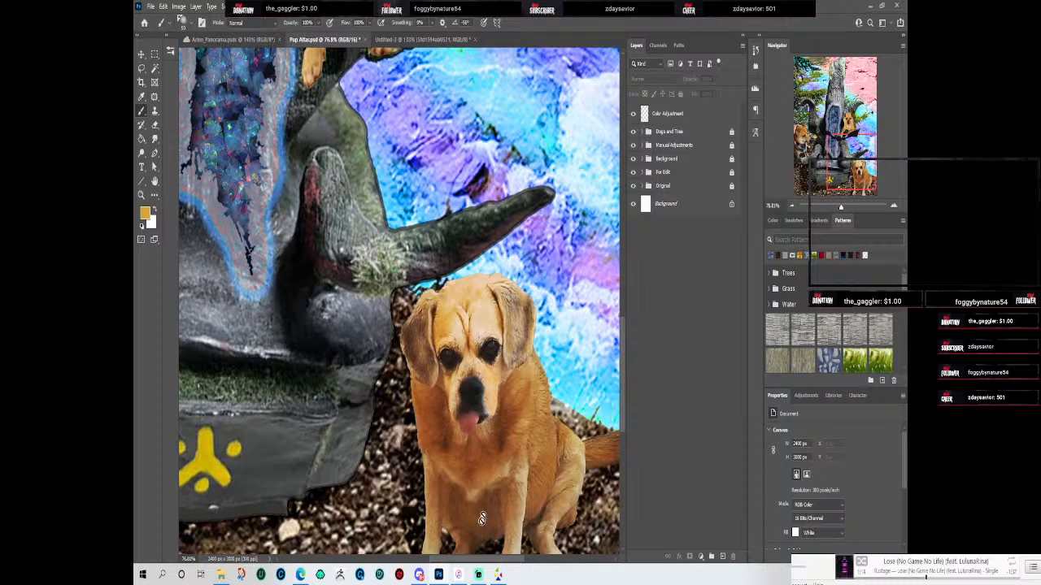
click(498, 575)
click(427, 412)
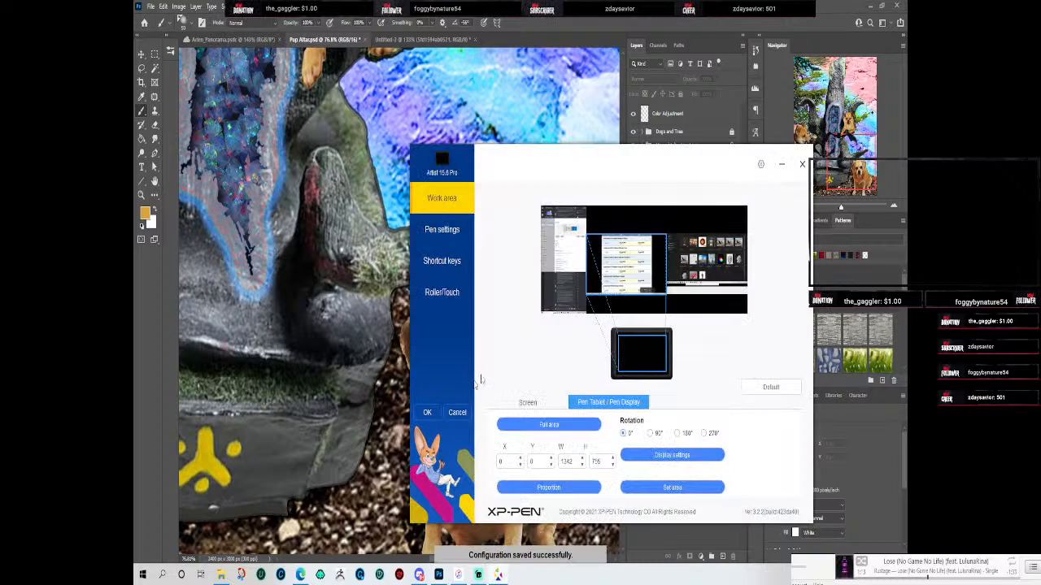
click(801, 164)
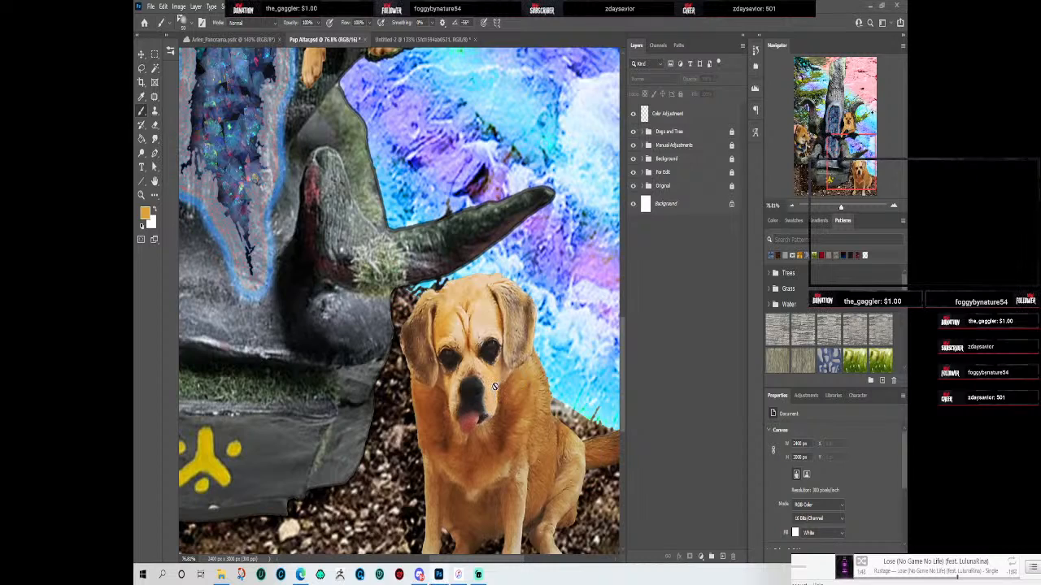
Step: Reselect the Color Adjustment layer and check the painted corrections across the whole composite
click(672, 114)
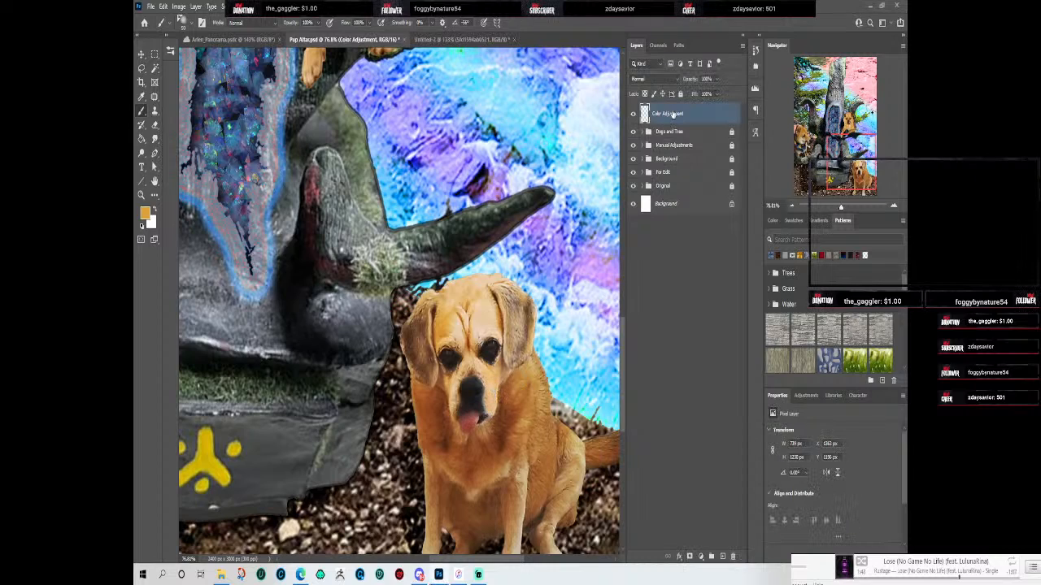
scroll(546, 436, down, 5)
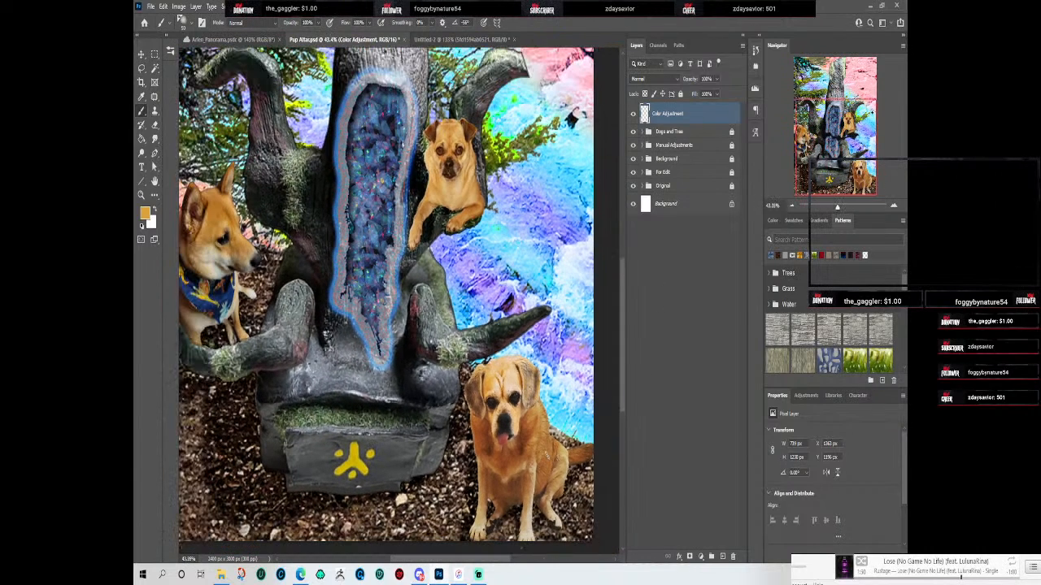
scroll(547, 435, down, 3)
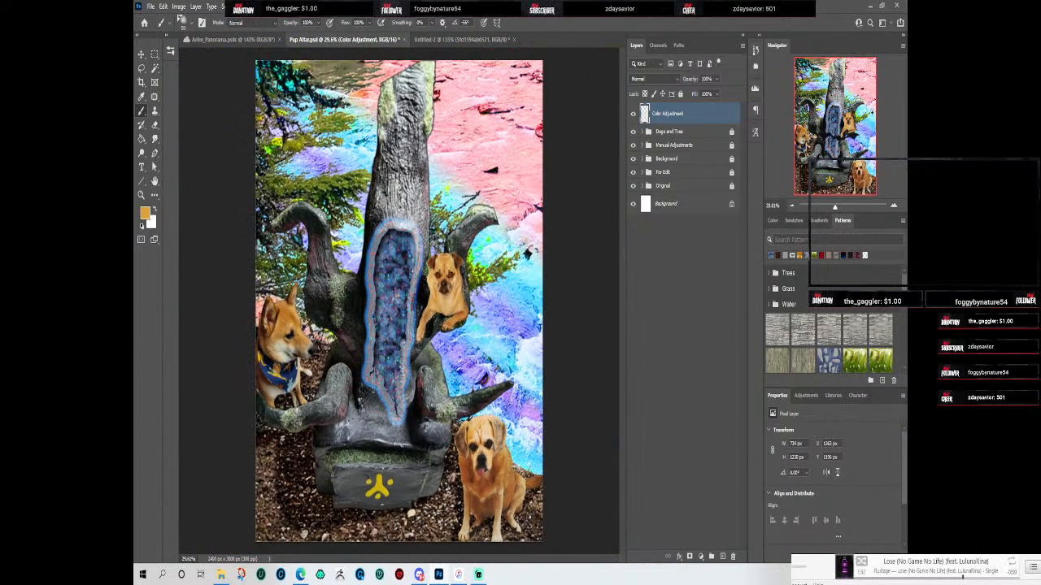
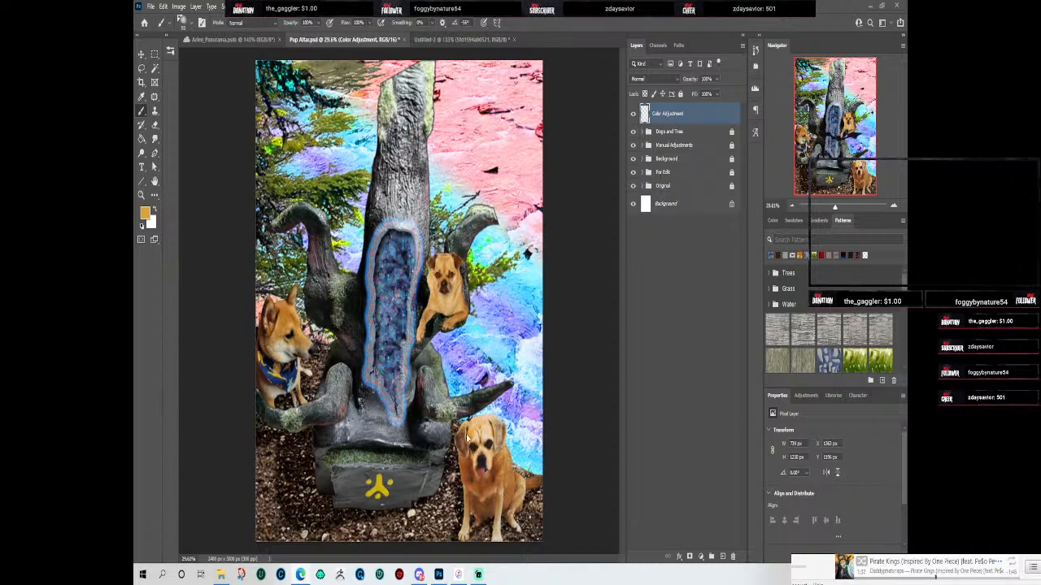
scroll(467, 437, up, 4)
scroll(465, 431, down, 6)
scroll(472, 405, up, 1)
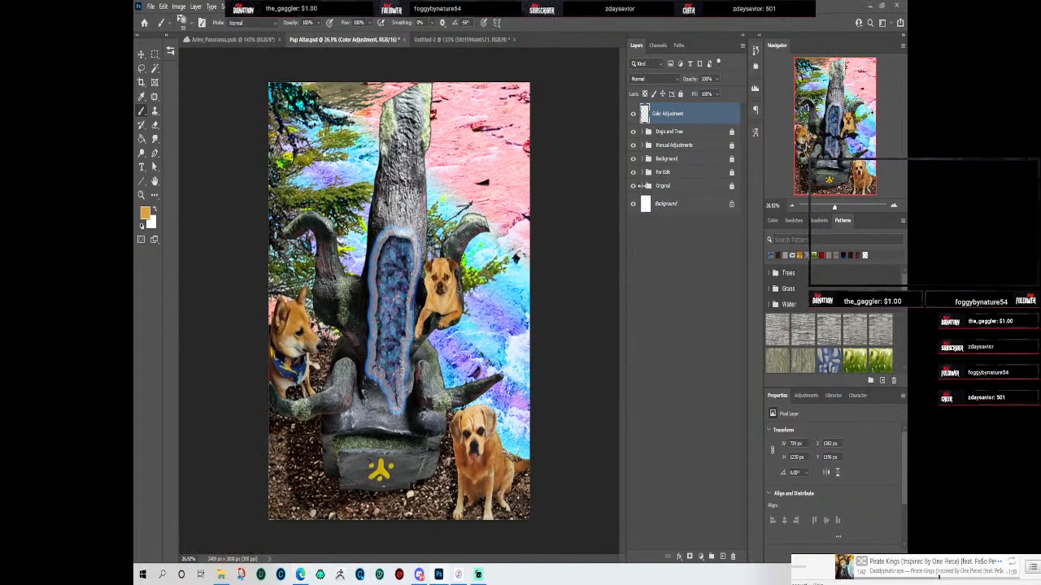
Step: Expand the Original group, toggle Color Adjustment to compare, and hide it together with all groups above Original
click(643, 186)
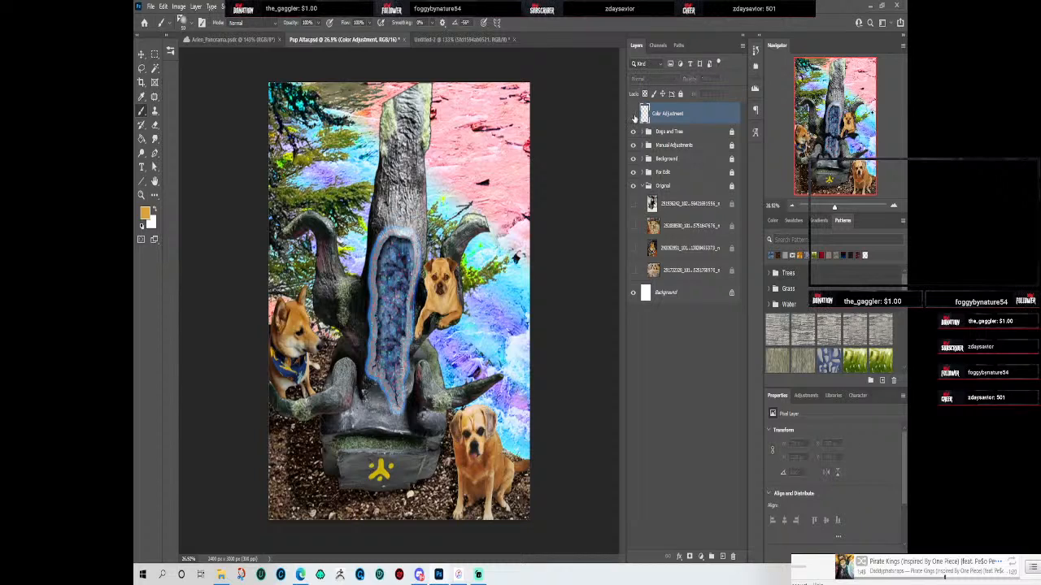
click(633, 114)
click(634, 114)
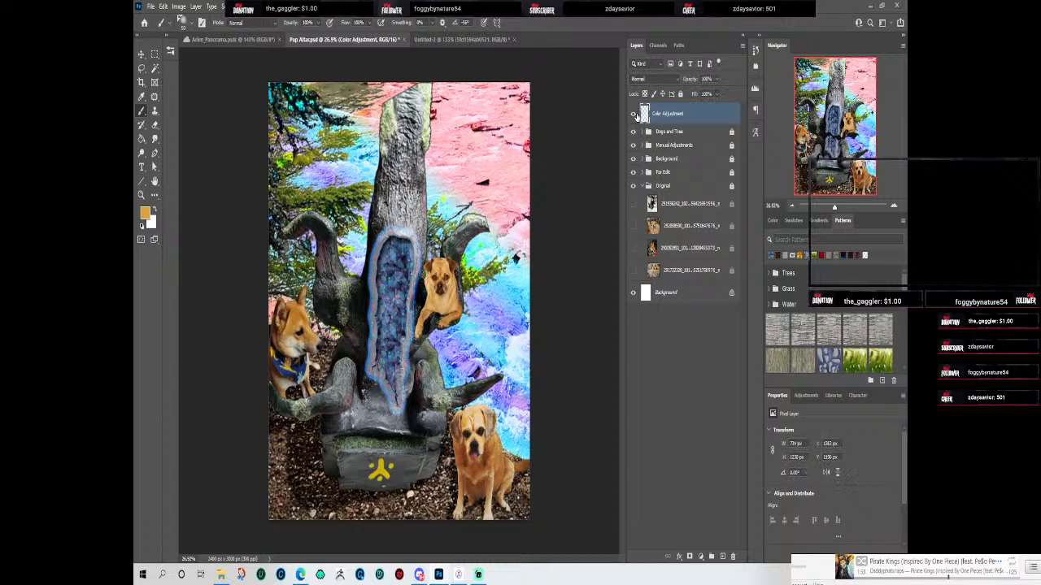
drag(634, 114, 633, 187)
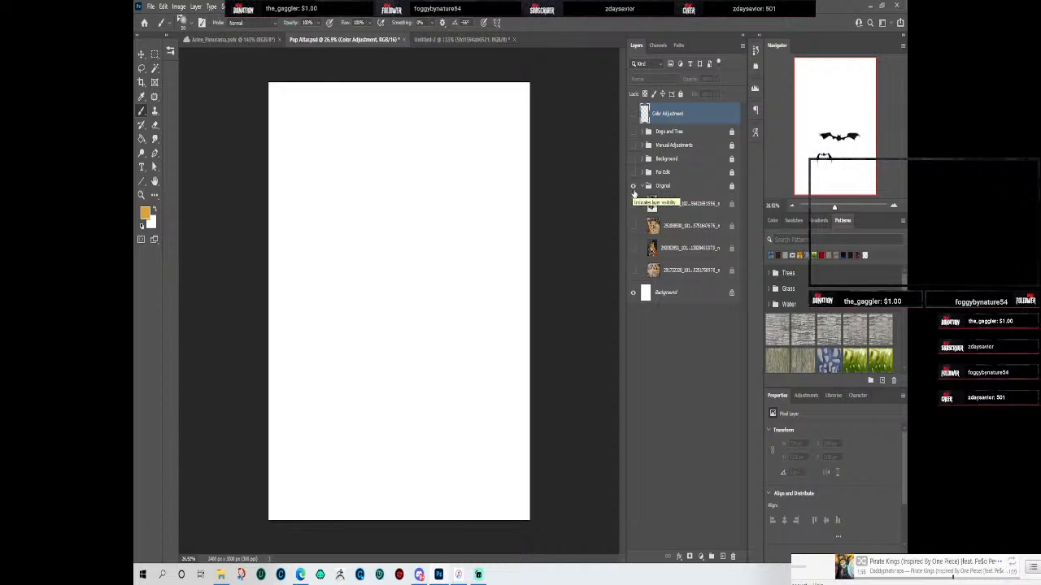
Step: View the original altar sculpture photo, reveal the two lowest dog photos in Original, and hide the sculpture photo
click(634, 204)
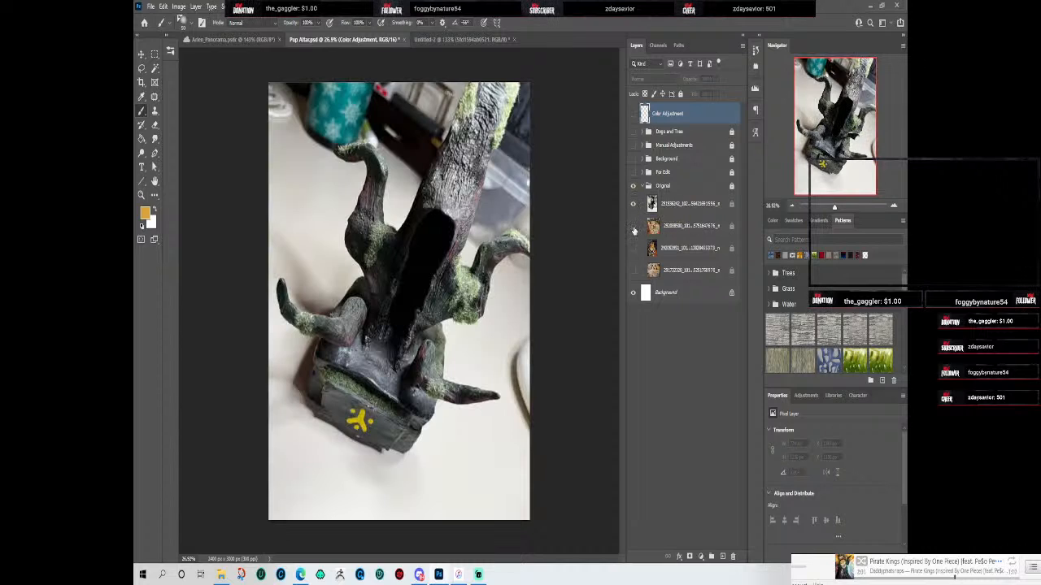
click(633, 269)
click(633, 248)
click(634, 205)
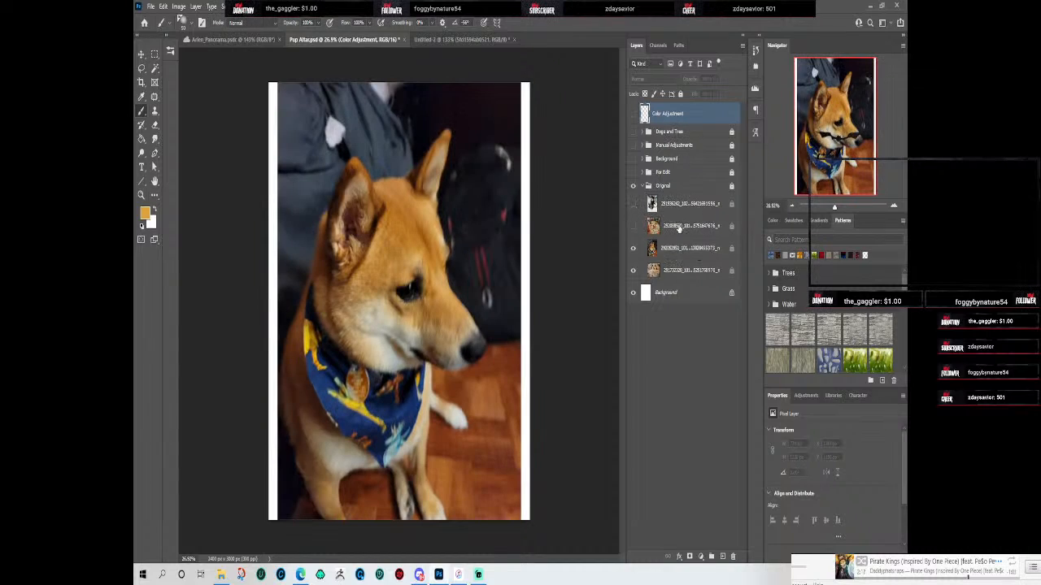
Step: Briefly show the original photo of the dog on the rug, hide it, and select the bandana-wearing dog's photo layer
click(646, 229)
click(633, 227)
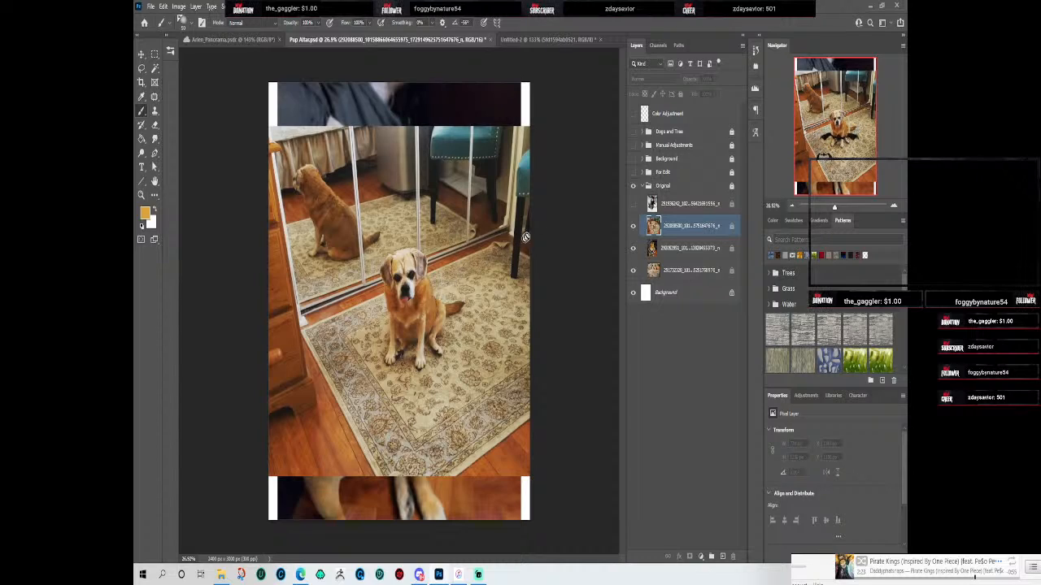
click(633, 228)
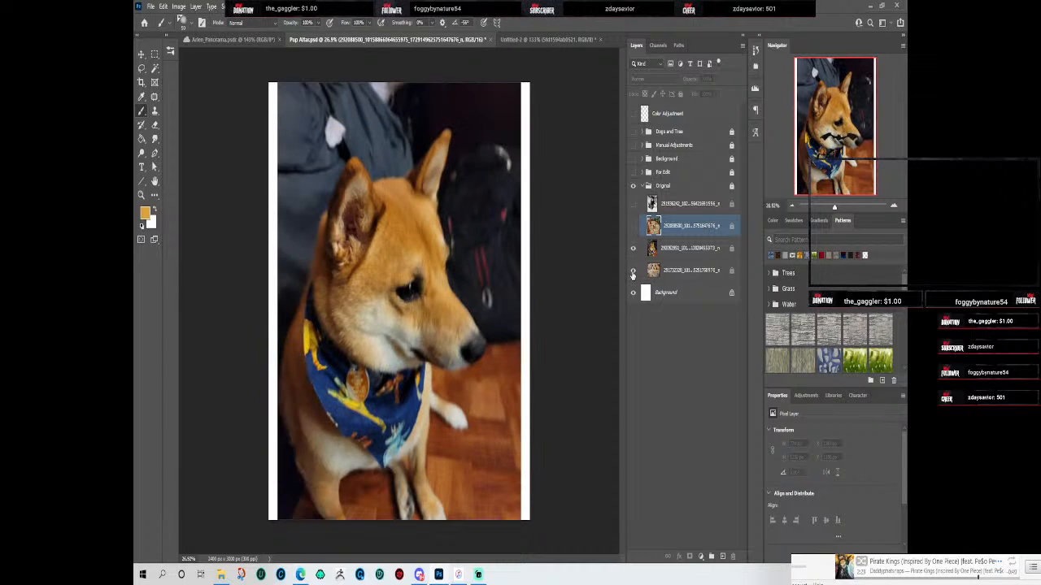
click(649, 249)
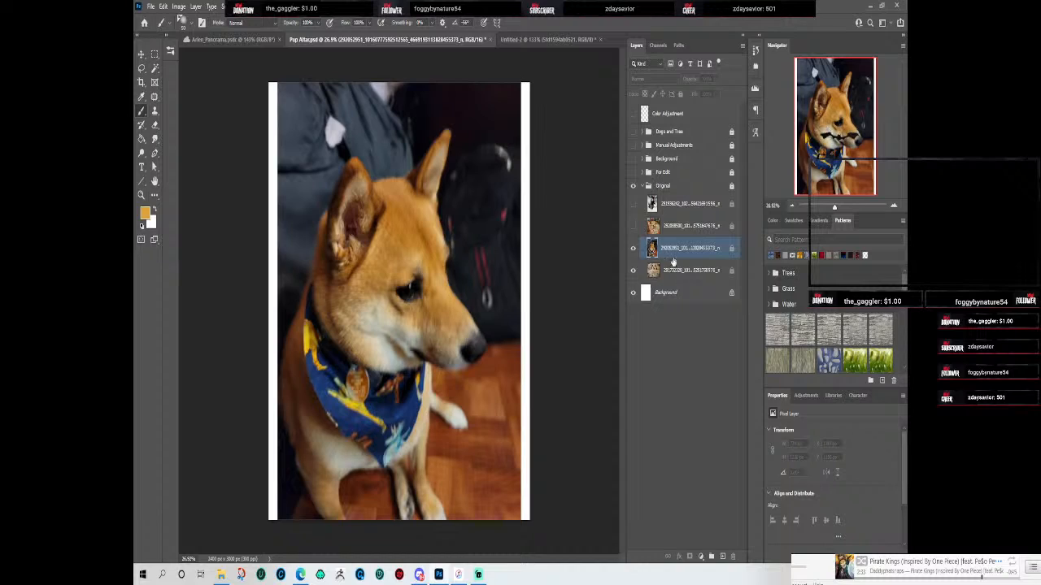
Step: Hide the bandana-wearing dog's photo and the armchair dog's photo in the Original group and collapse the group
click(634, 250)
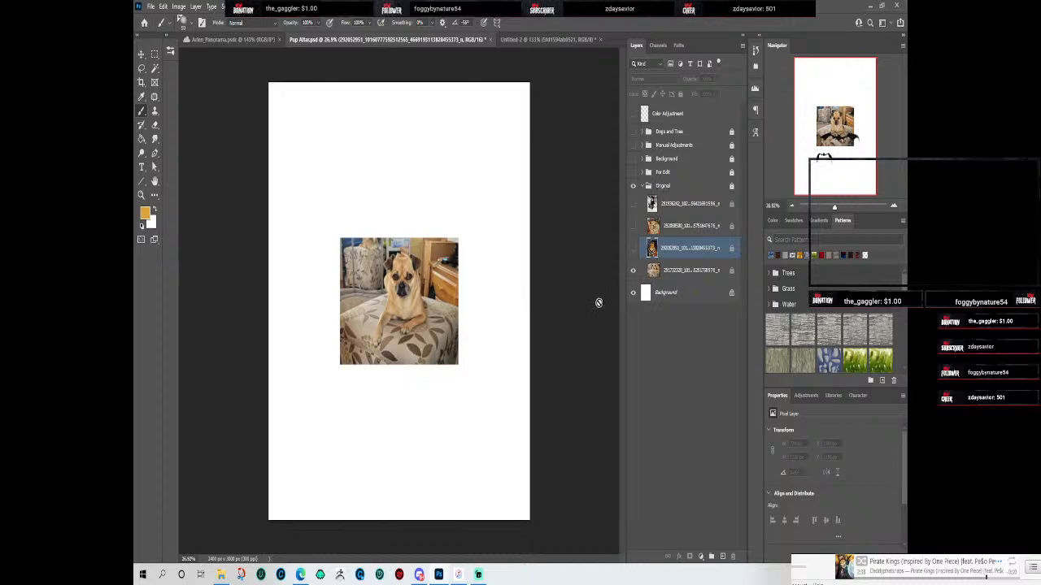
click(633, 271)
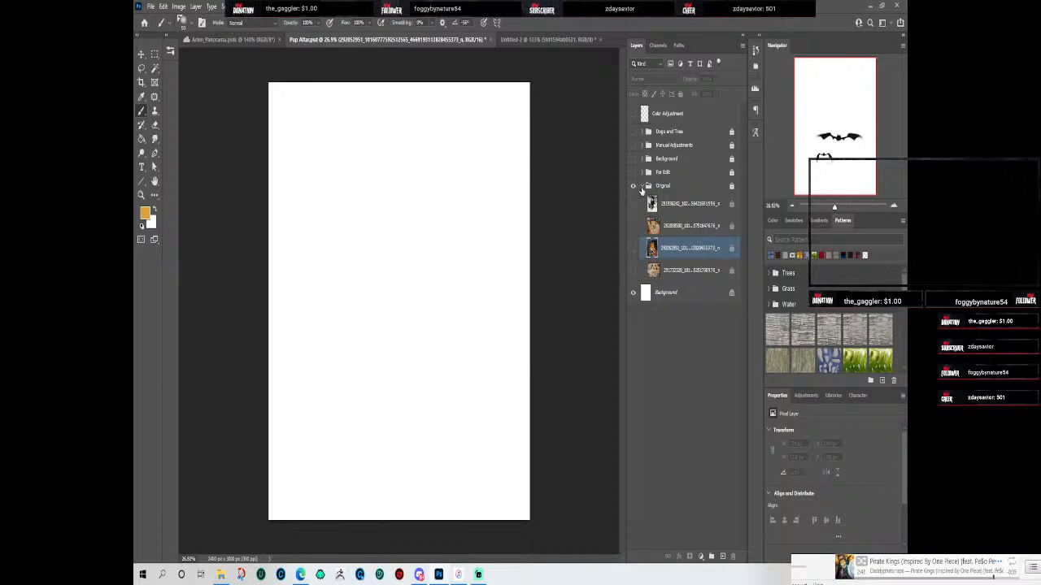
click(640, 185)
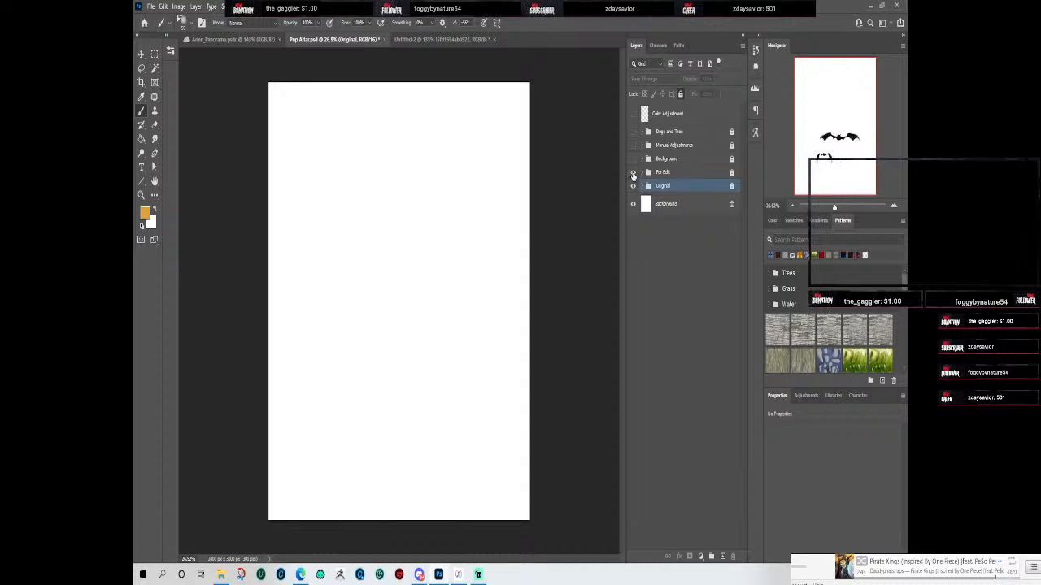
Step: Expand the For Edit group and briefly show each cutout photo and the Setting layer in turn to inspect them
click(642, 174)
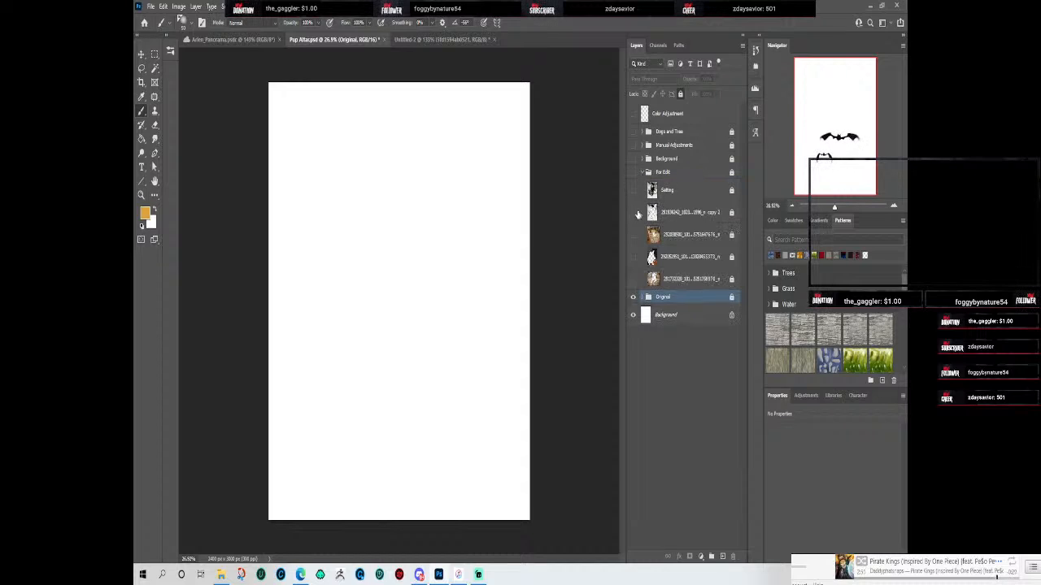
click(634, 280)
click(634, 280)
click(634, 257)
click(633, 257)
click(633, 235)
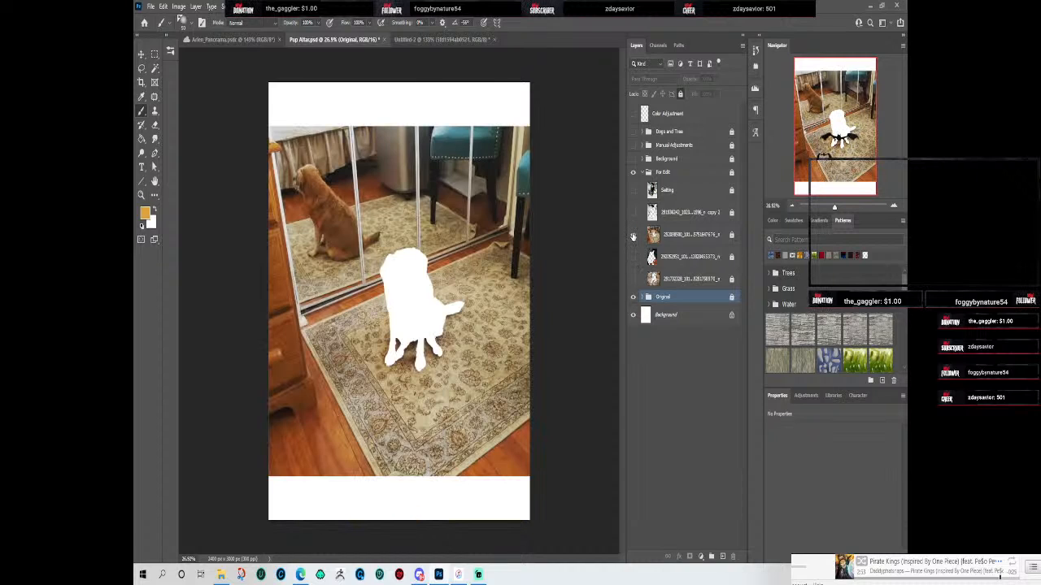
click(633, 235)
click(635, 213)
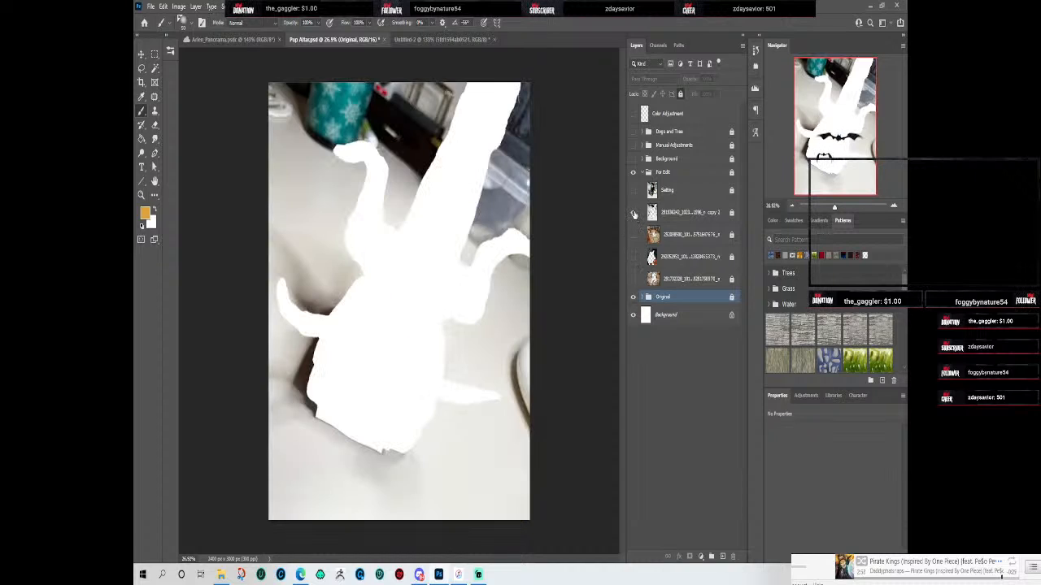
click(634, 213)
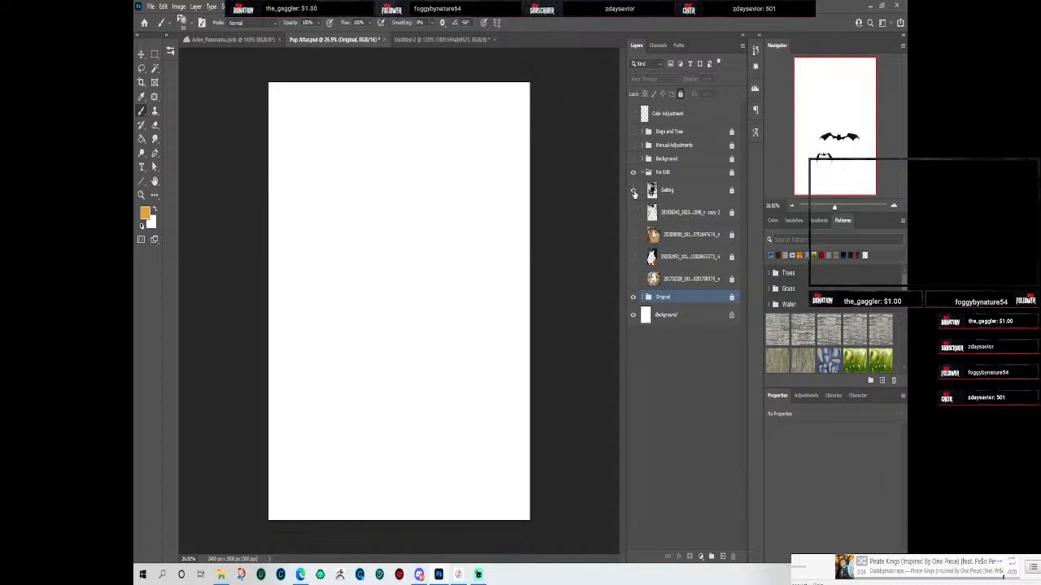
click(633, 190)
click(634, 190)
Step: Unlock the For Edit group and its Setting layer, and delete the Setting layer
click(732, 193)
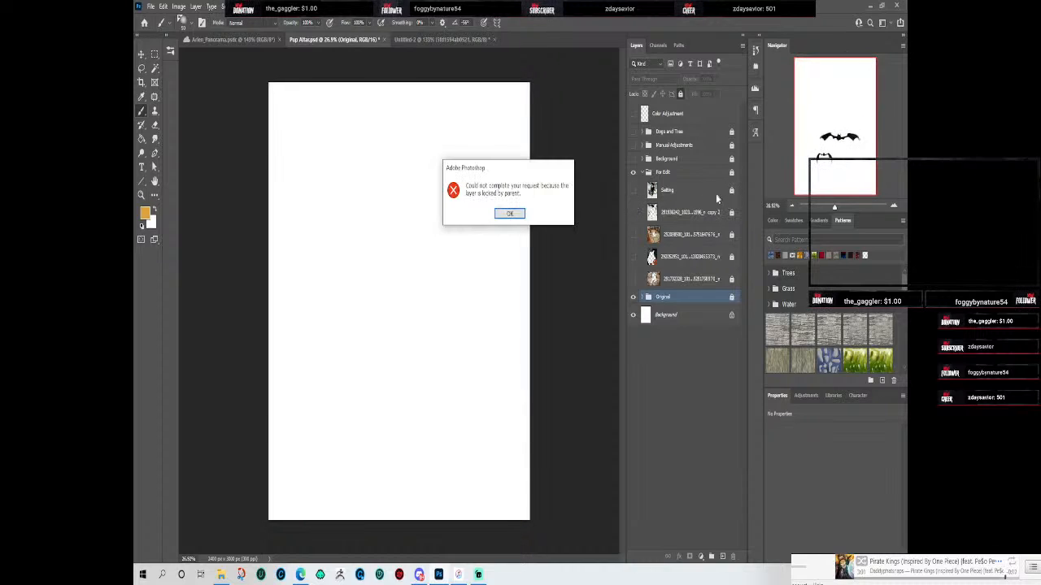
click(518, 214)
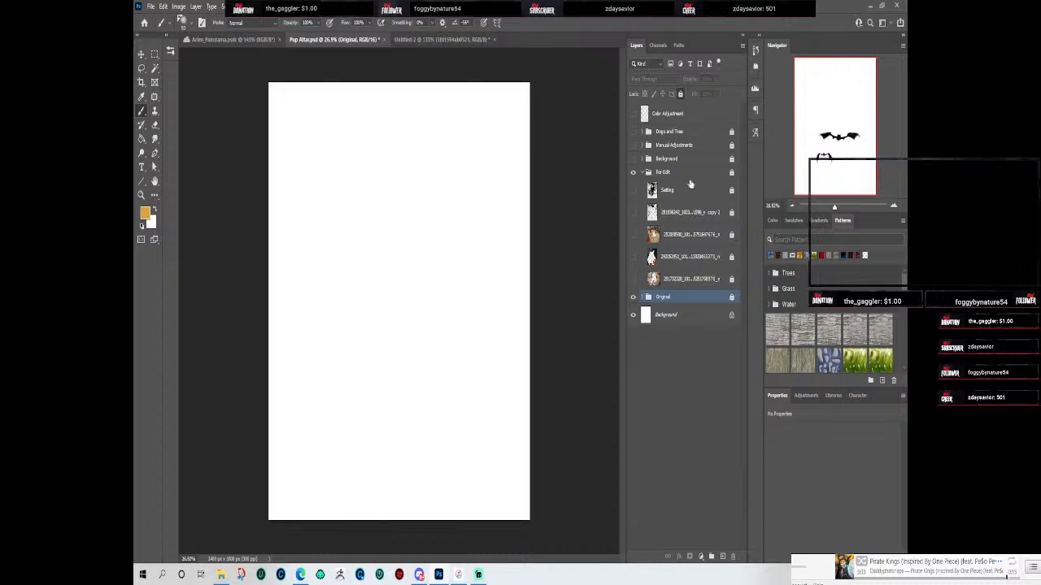
click(697, 191)
click(634, 192)
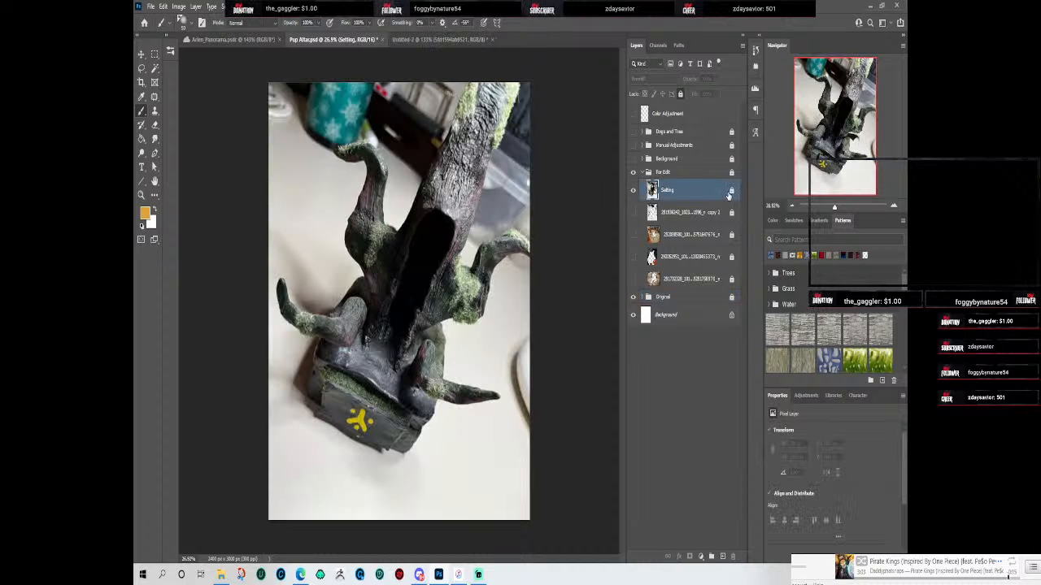
click(731, 195)
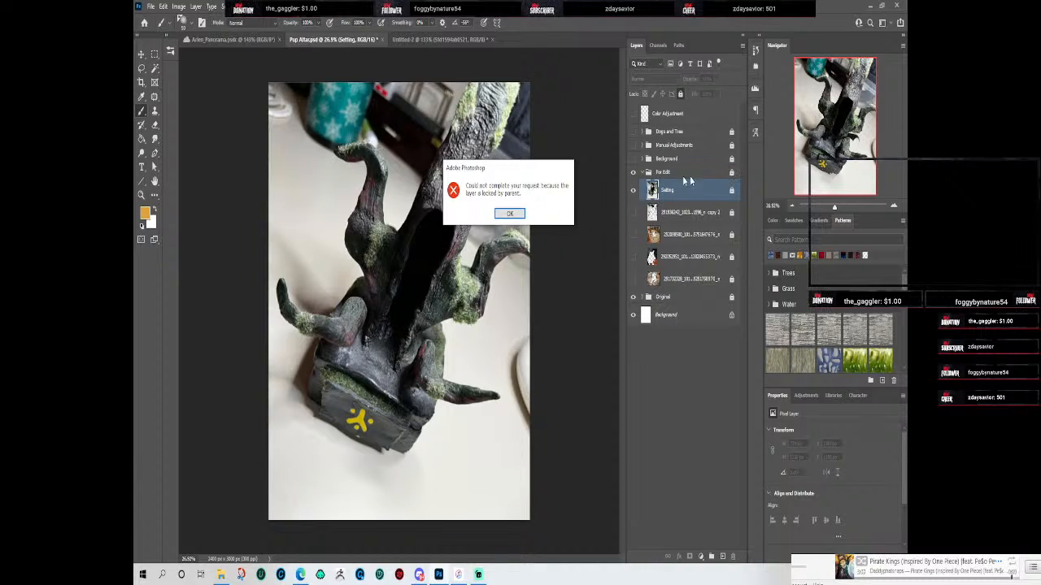
click(508, 214)
click(731, 172)
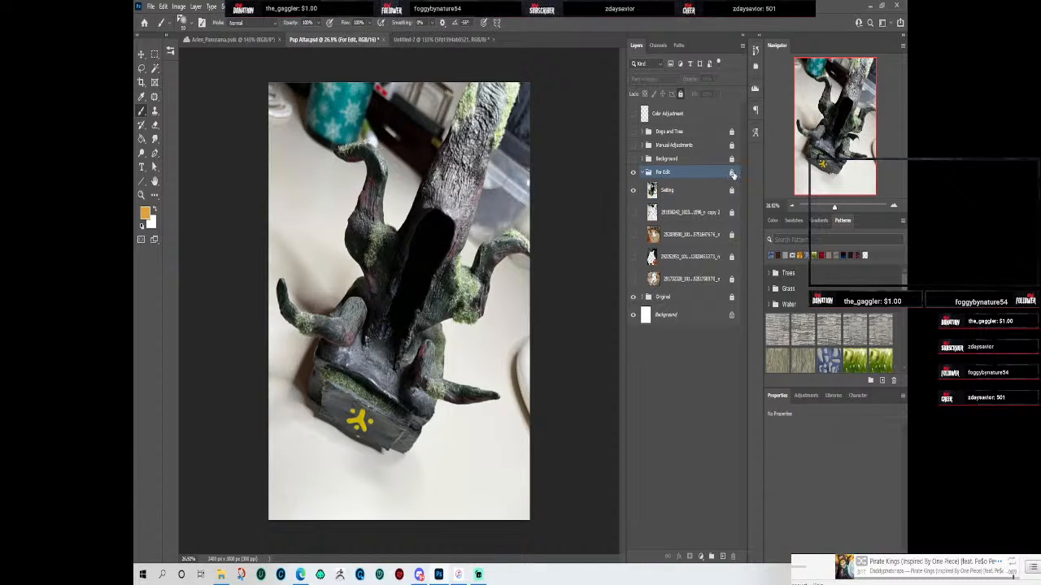
click(697, 197)
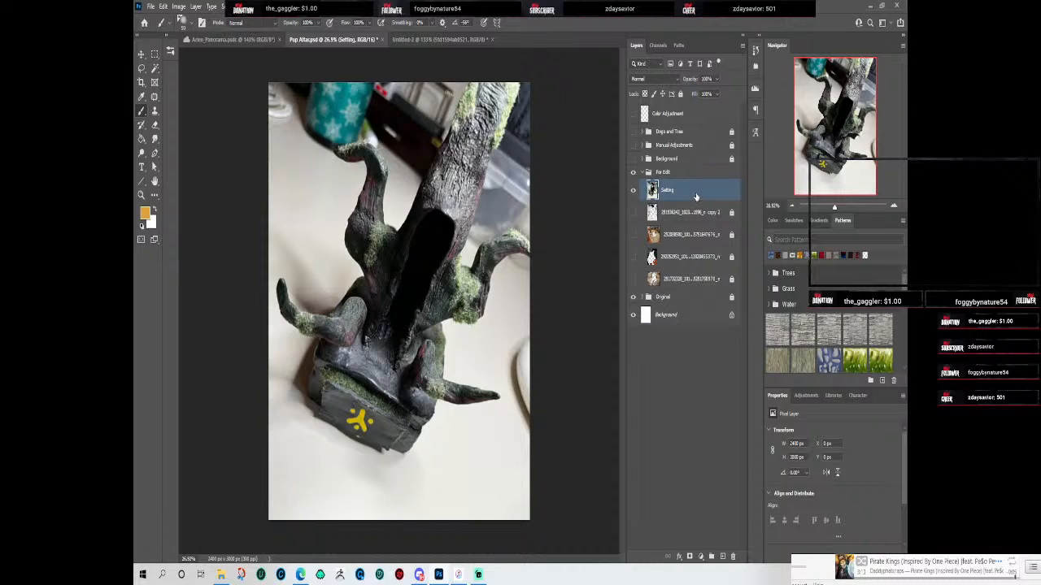
key(Delete)
Step: Relock and collapse the For Edit group, and make the Background group visible
click(687, 173)
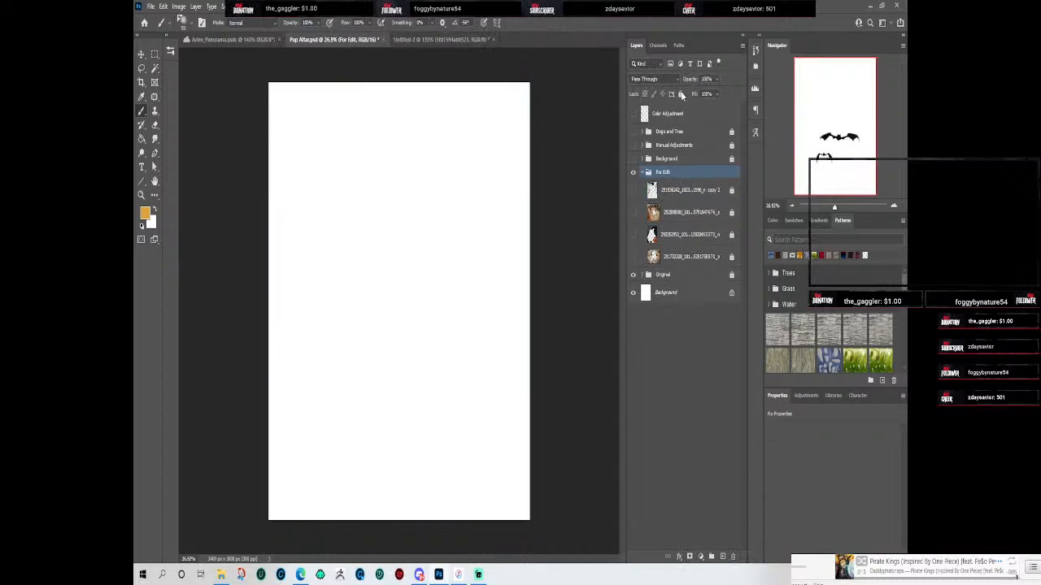
click(642, 172)
click(643, 160)
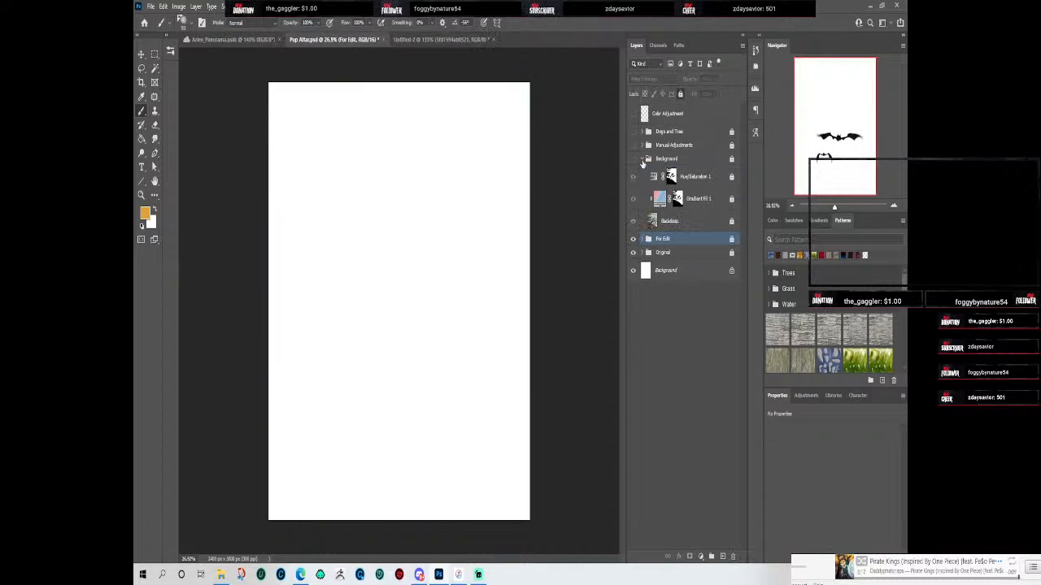
click(643, 159)
click(633, 158)
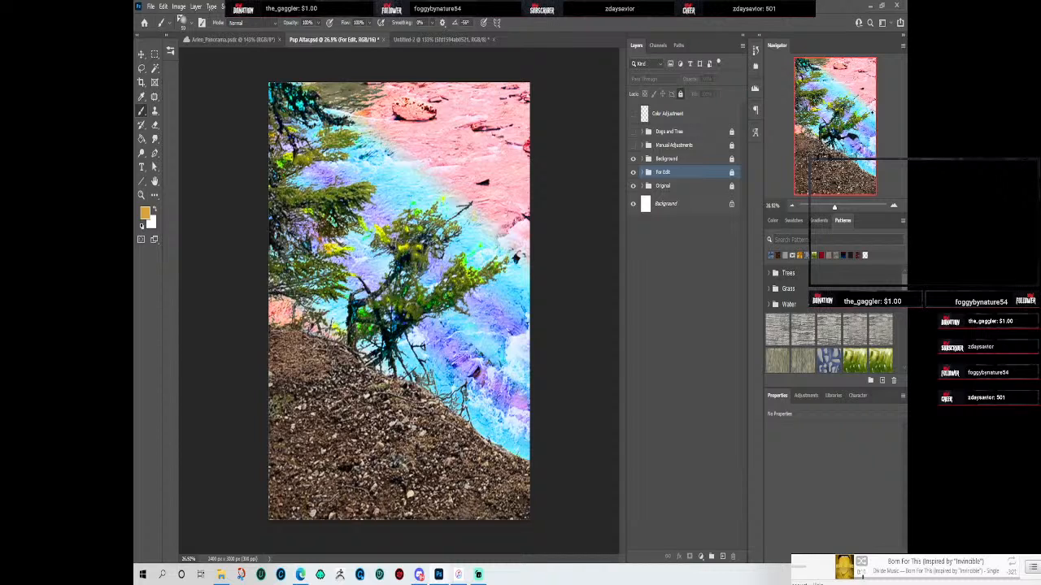
drag(498, 301, 684, 261)
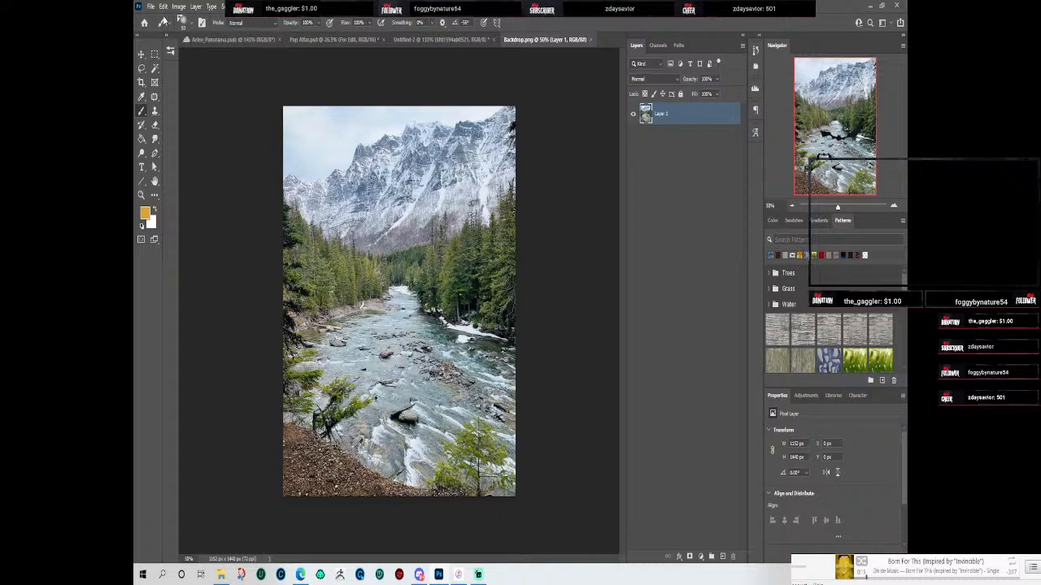
click(141, 54)
drag(356, 142, 351, 162)
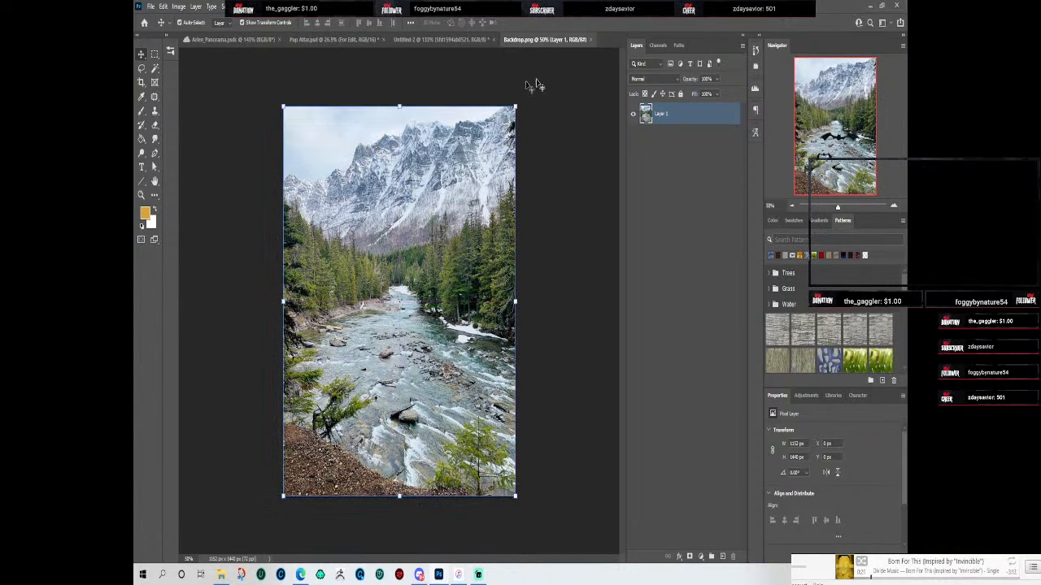
click(592, 40)
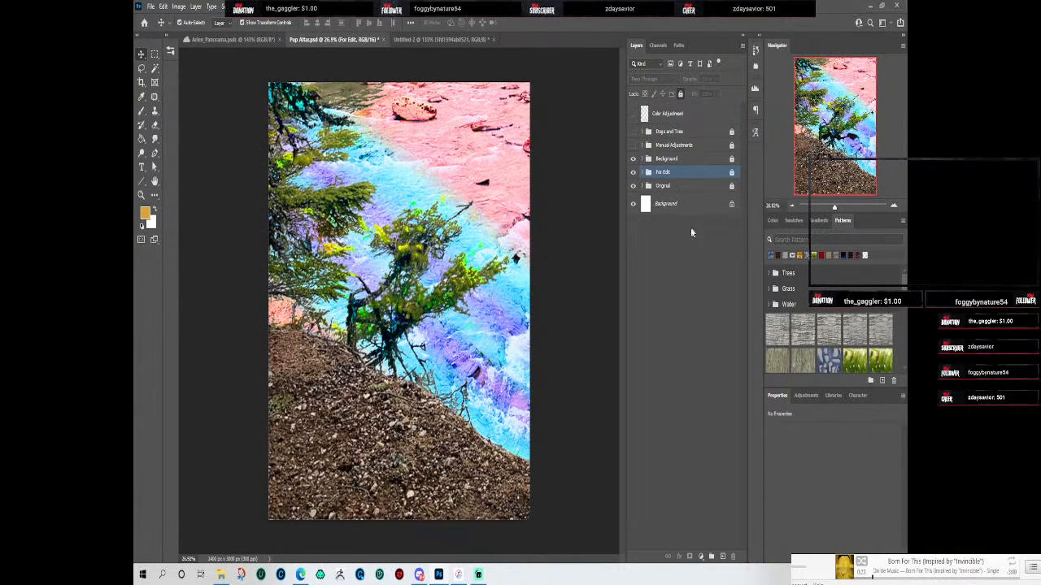
Step: Place the Backdrop image in the Pup Altar document, rasterize it, and move it into the Original group above the photos
drag(461, 298, 432, 278)
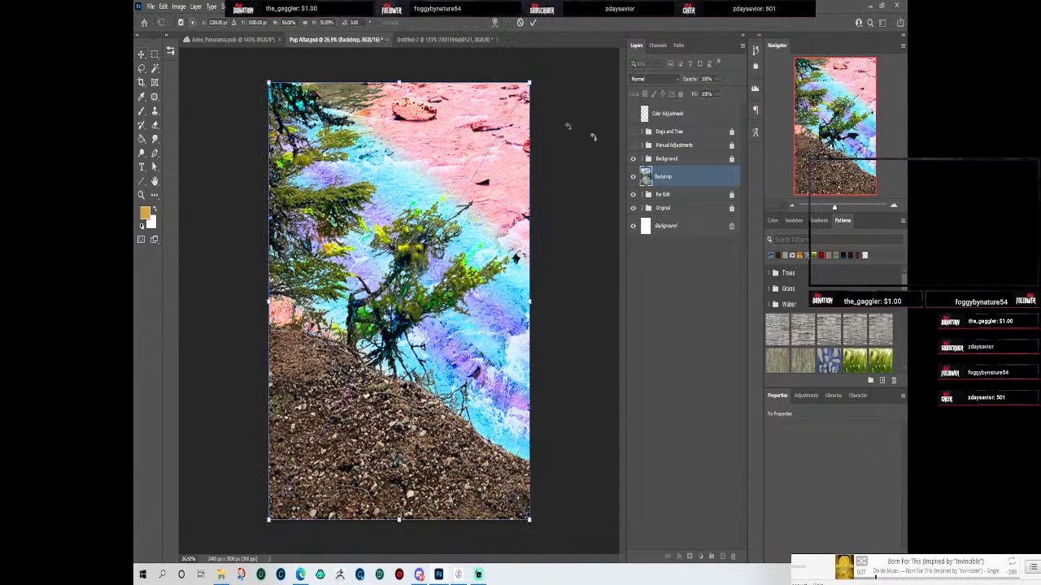
mouse_move(679, 180)
mouse_down()
mouse_move(677, 189)
mouse_move(670, 179)
mouse_up()
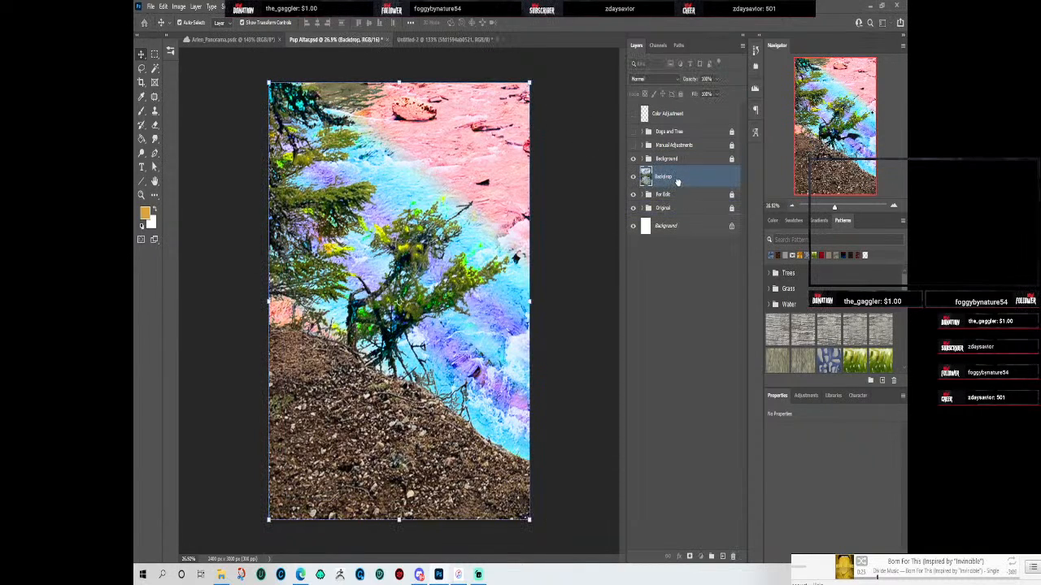
right_click(667, 181)
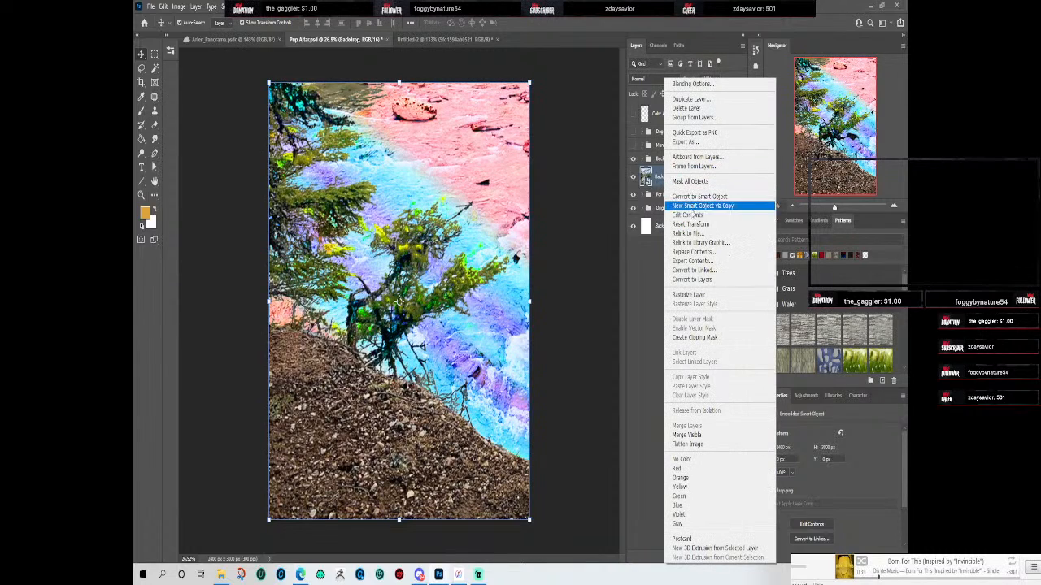
click(688, 295)
drag(673, 176, 672, 208)
click(642, 187)
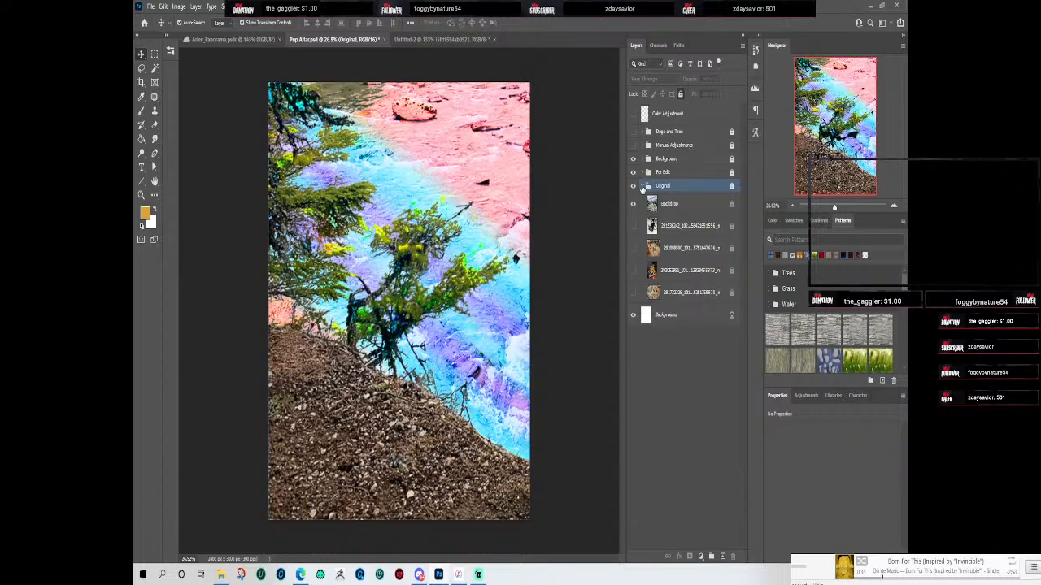
Step: View the original Backdrop photo without the Background group, hide it, collapse Original, and show the Background group again
click(633, 159)
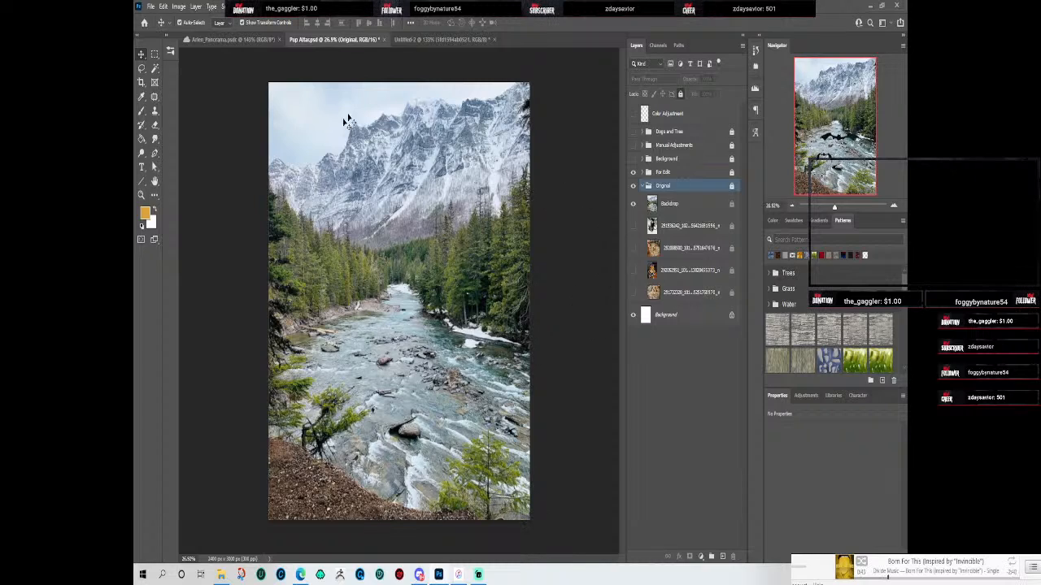
click(632, 205)
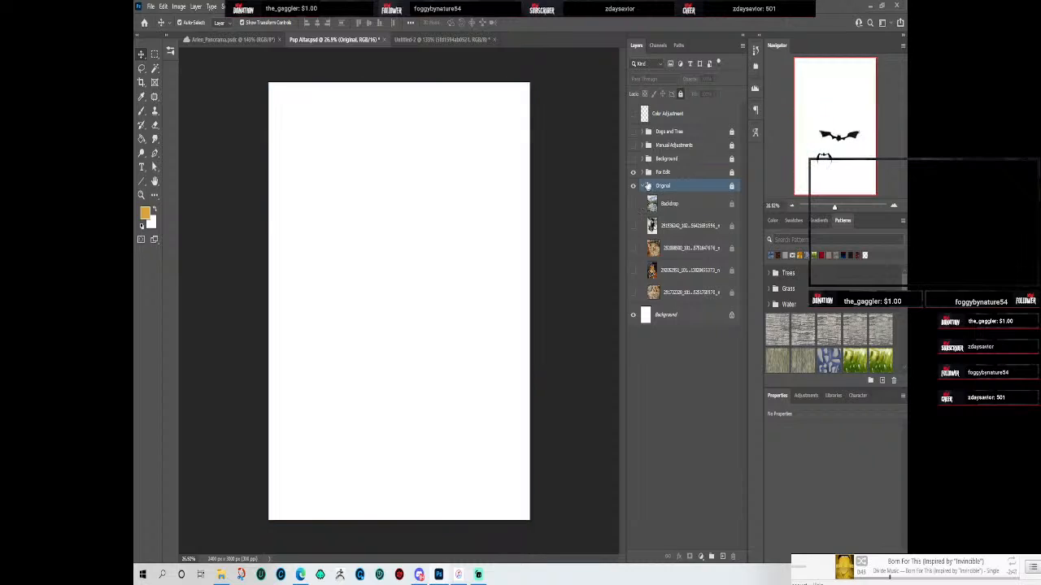
click(642, 186)
click(633, 160)
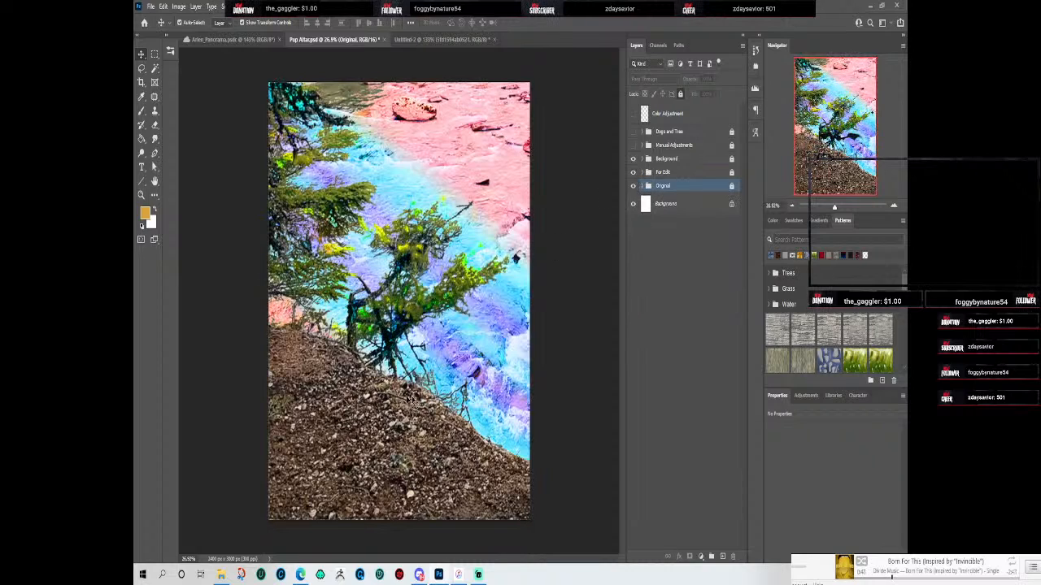
Step: Review the layers inside the Original and For Edit groups and collapse both groups again
click(641, 186)
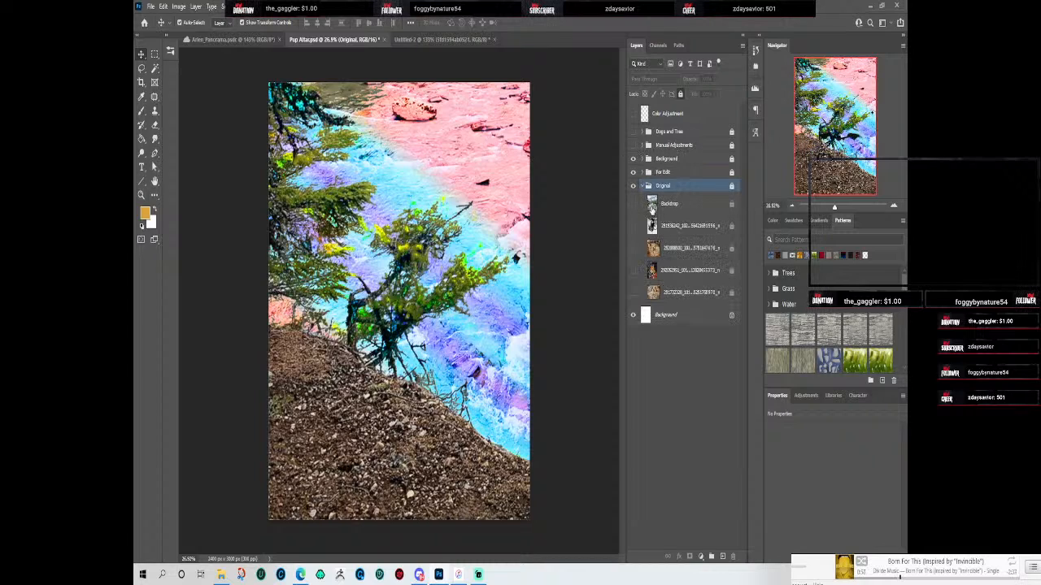
click(641, 186)
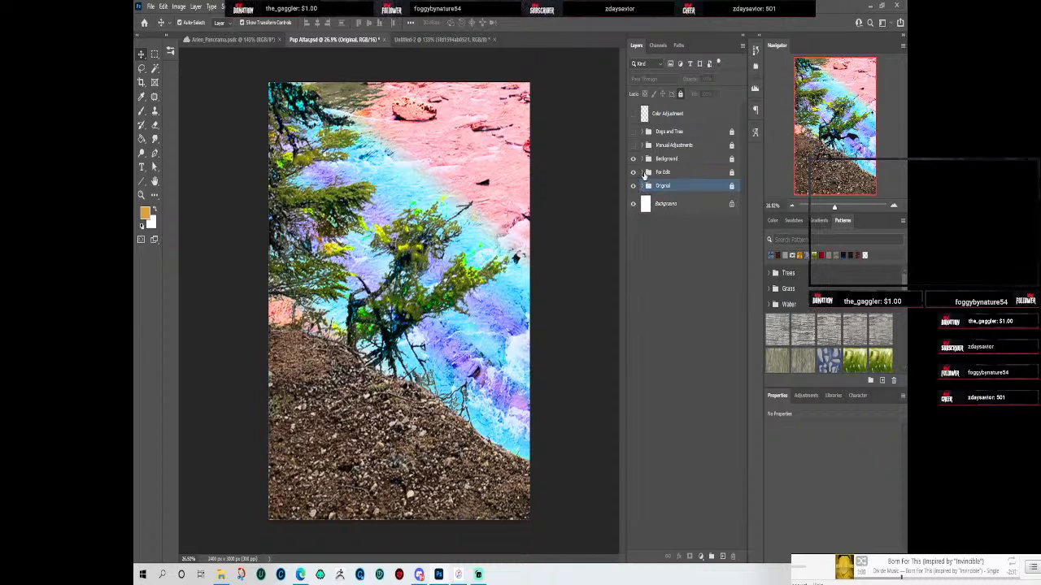
click(643, 174)
click(647, 173)
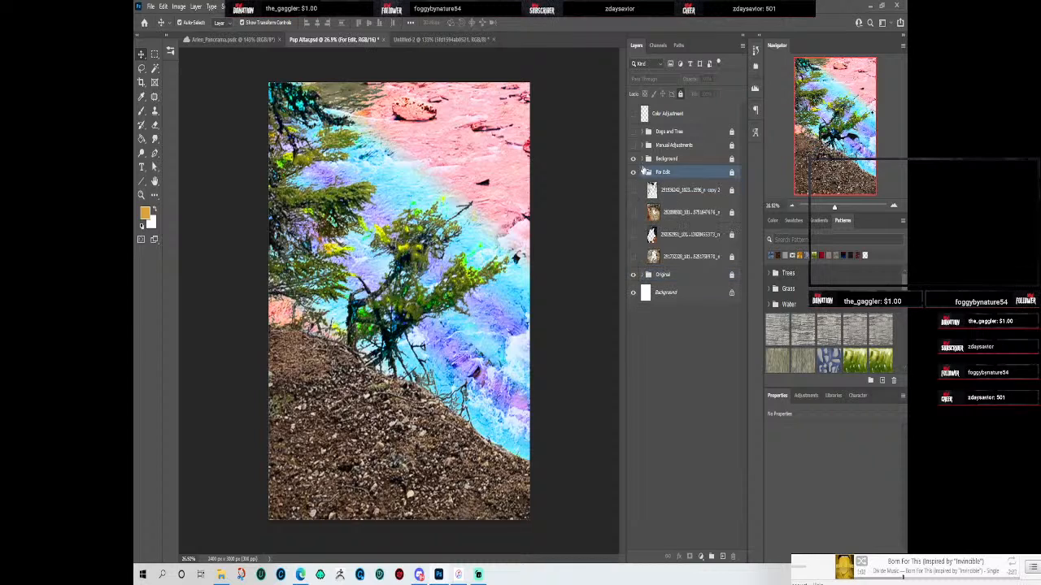
click(643, 174)
Step: Unlock and expand the Background group, load Gradient Fill 1's mask as a selection, choose the Lasso tool, and target that mask
click(647, 158)
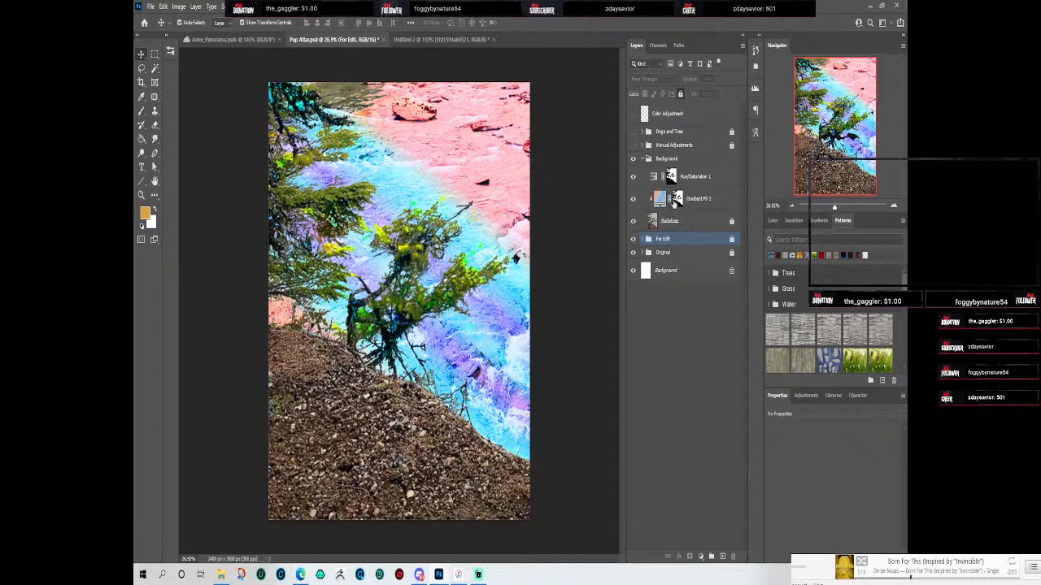
ctrl+click(676, 198)
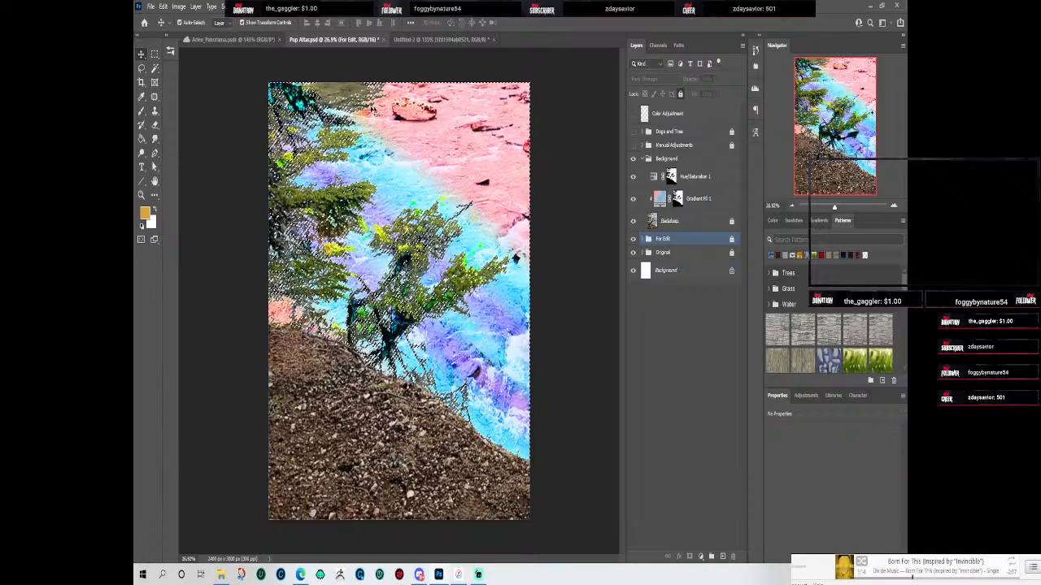
drag(348, 154, 451, 249)
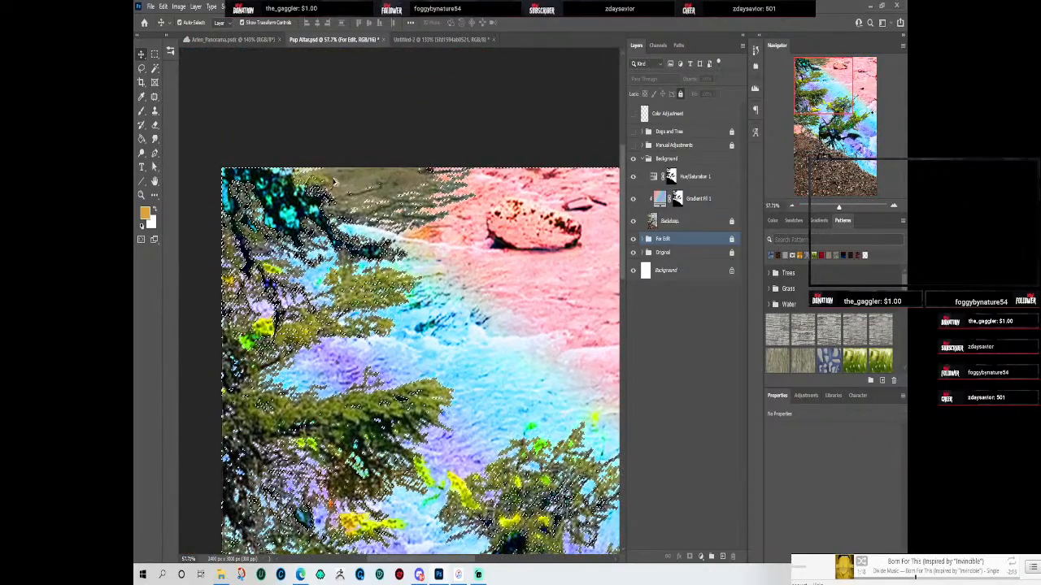
click(141, 70)
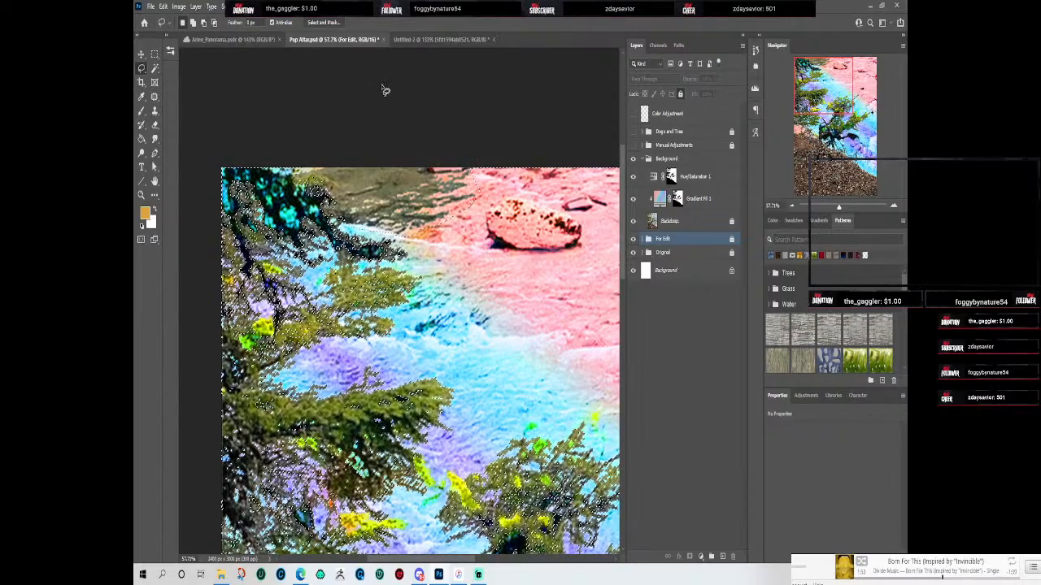
click(714, 200)
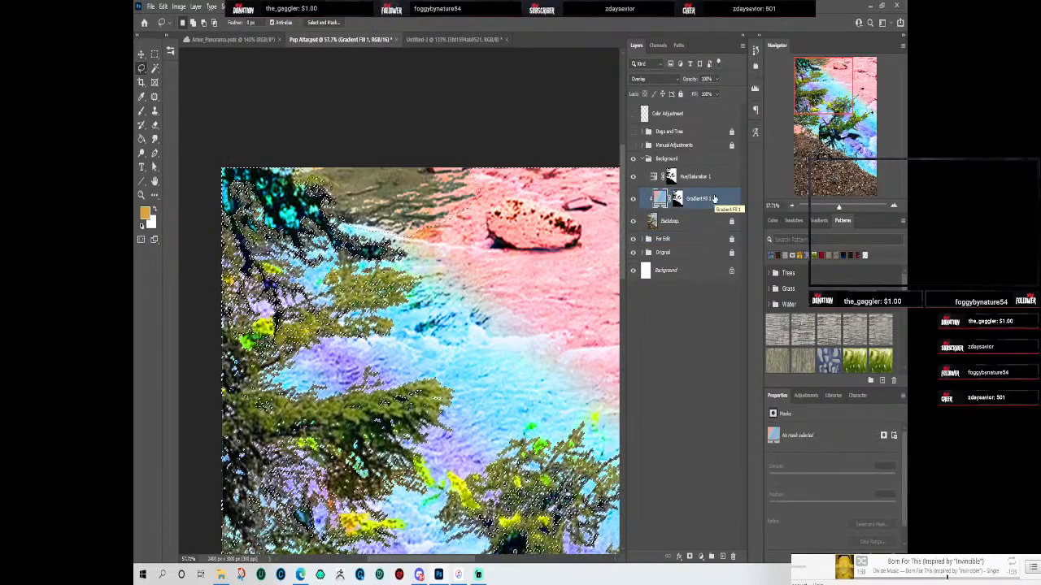
click(677, 198)
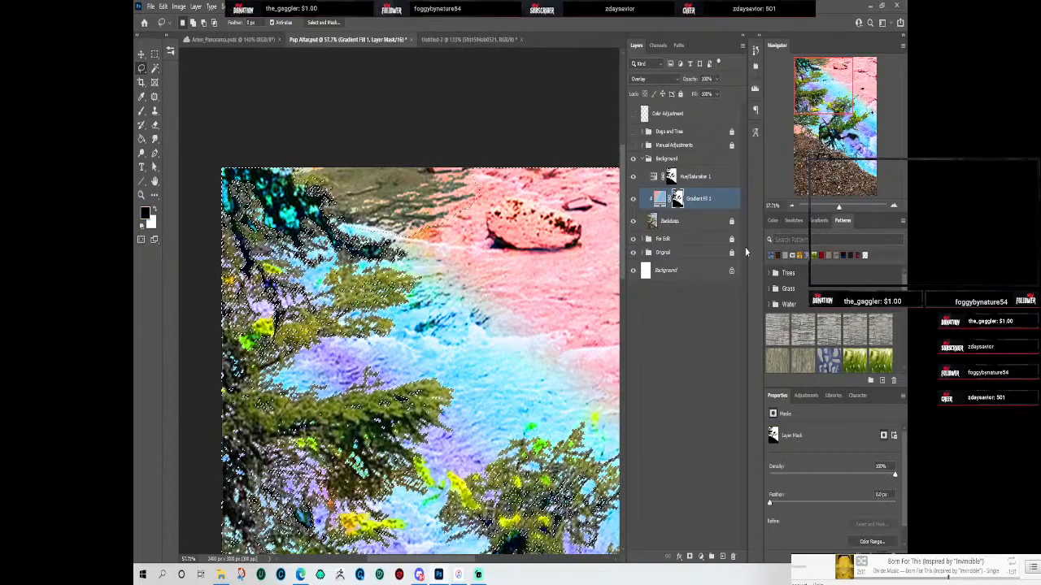
Step: Try filling the selected area with black in the Gradient Fill 1 mask and the Hue/Saturation 1 mask, undoing each fill
key(alt+BackSpace)
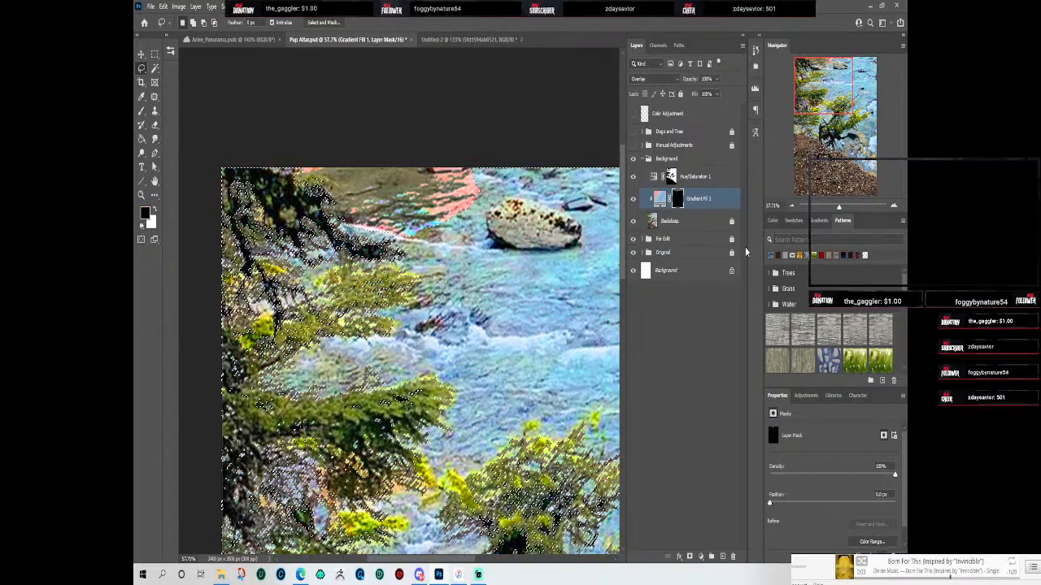
key(ctrl+z)
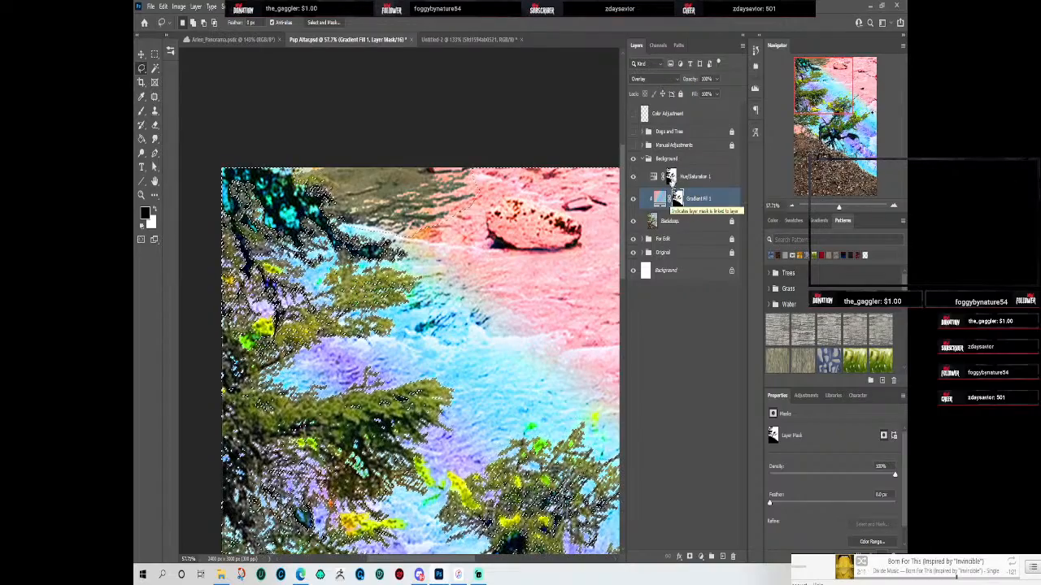
click(671, 178)
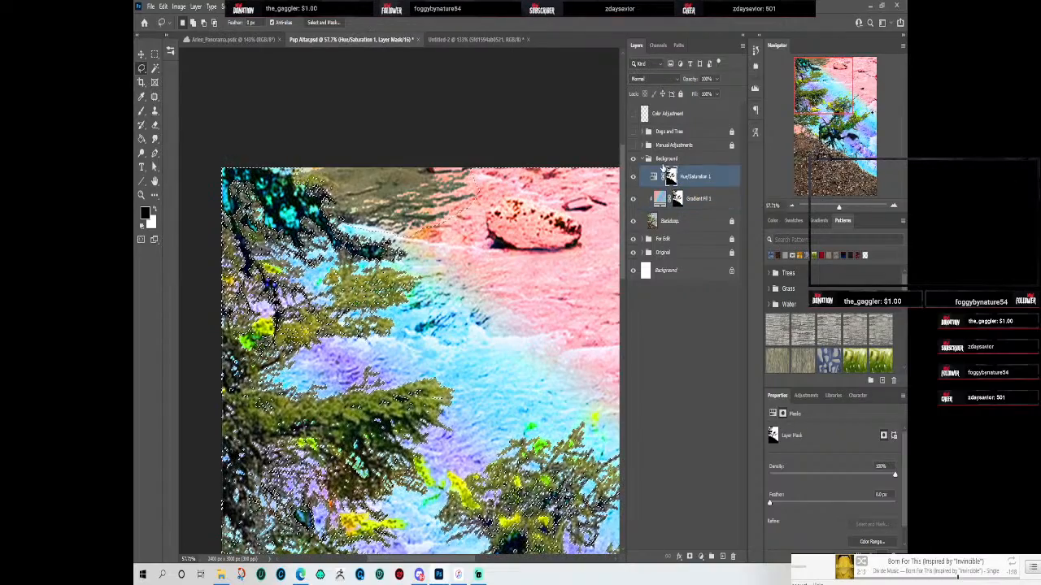
key(alt+BackSpace)
key(ctrl+z)
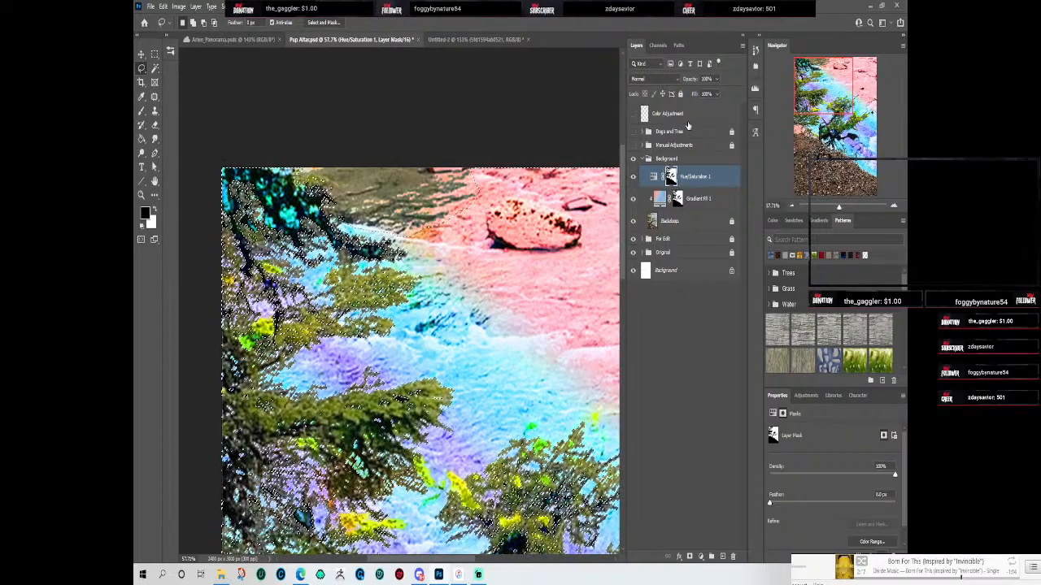
Step: Clear the active selection and unlock the Backdrop layer in the Background group
click(685, 199)
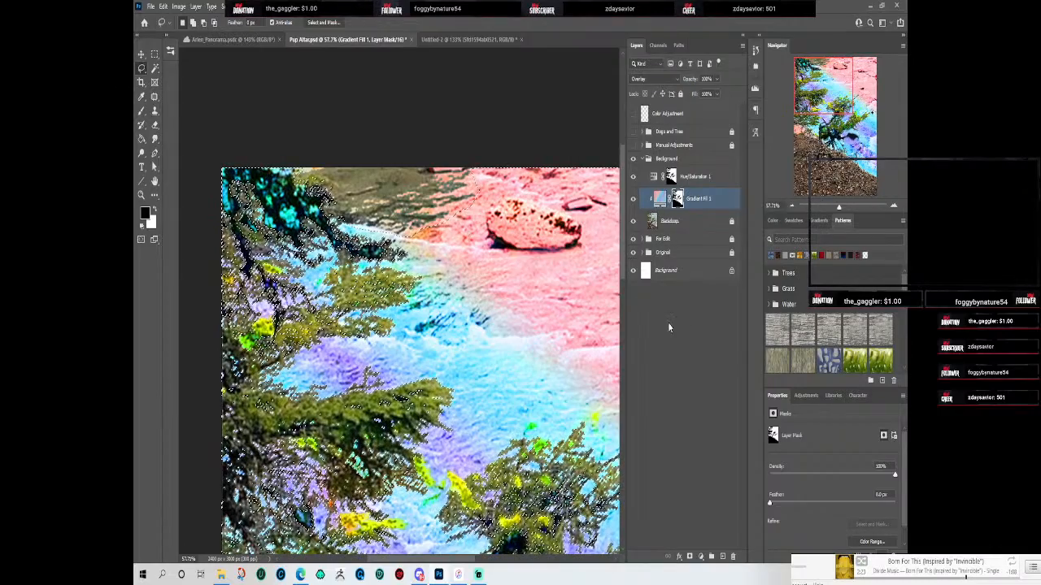
click(697, 222)
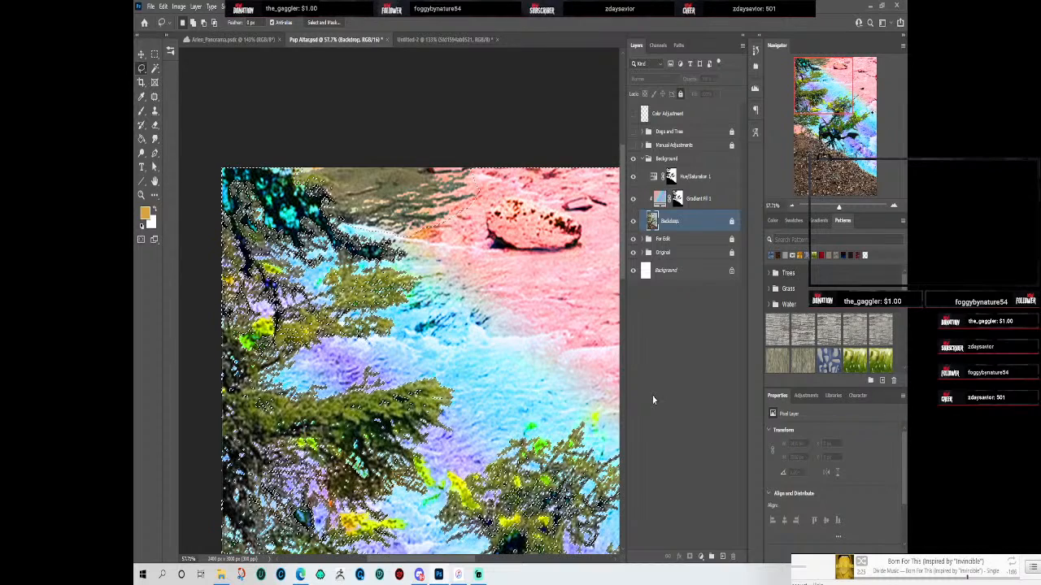
click(678, 199)
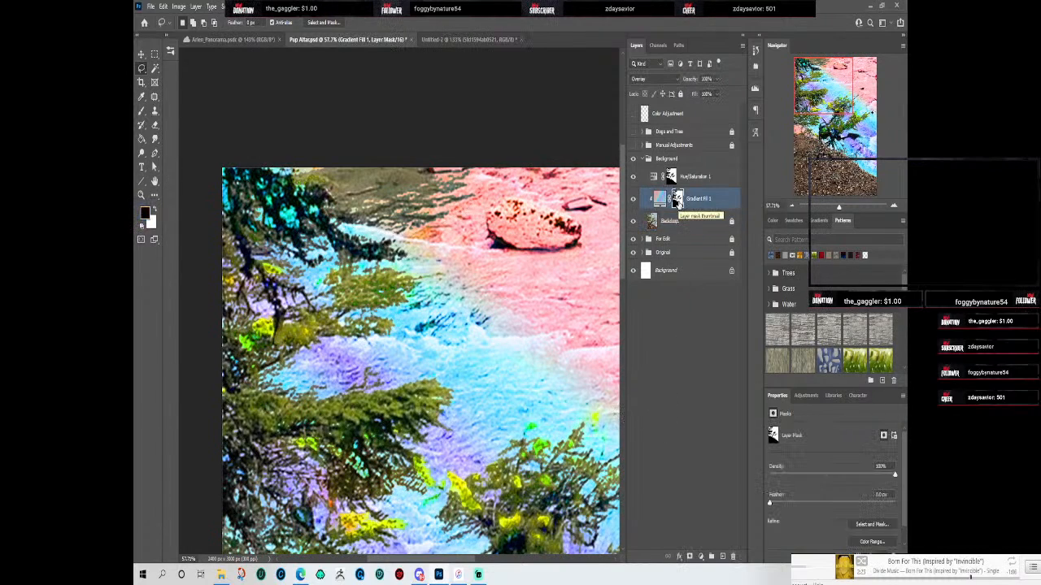
click(681, 224)
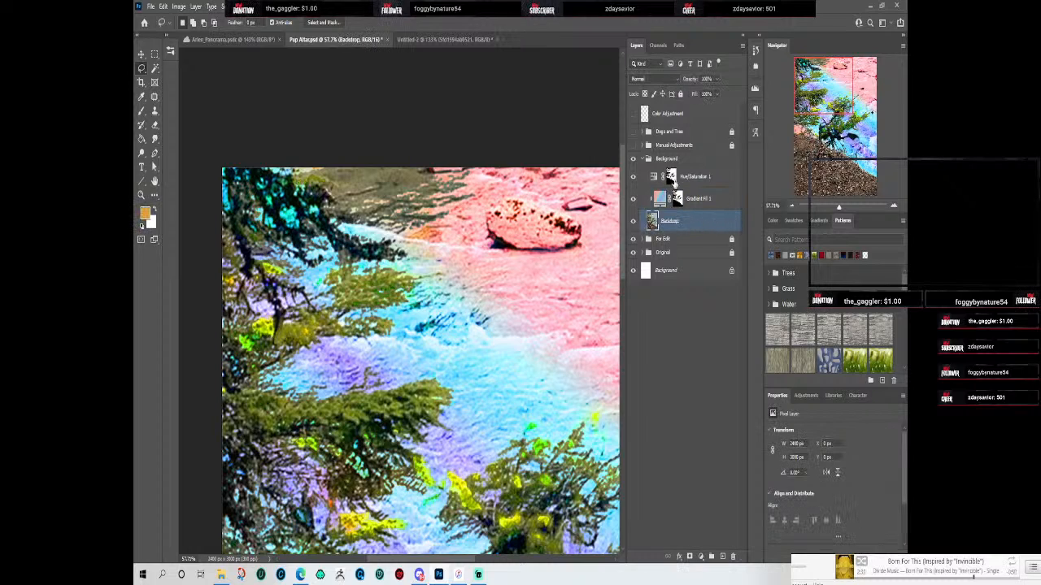
Step: Load Gradient Fill 1's mask as a selection again and target that mask
click(700, 181)
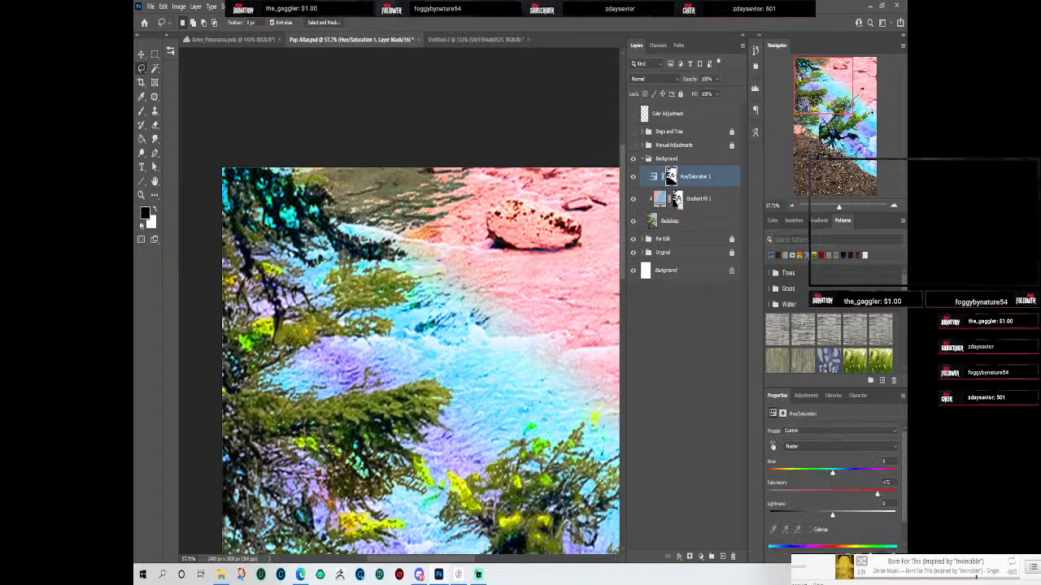
ctrl+click(677, 202)
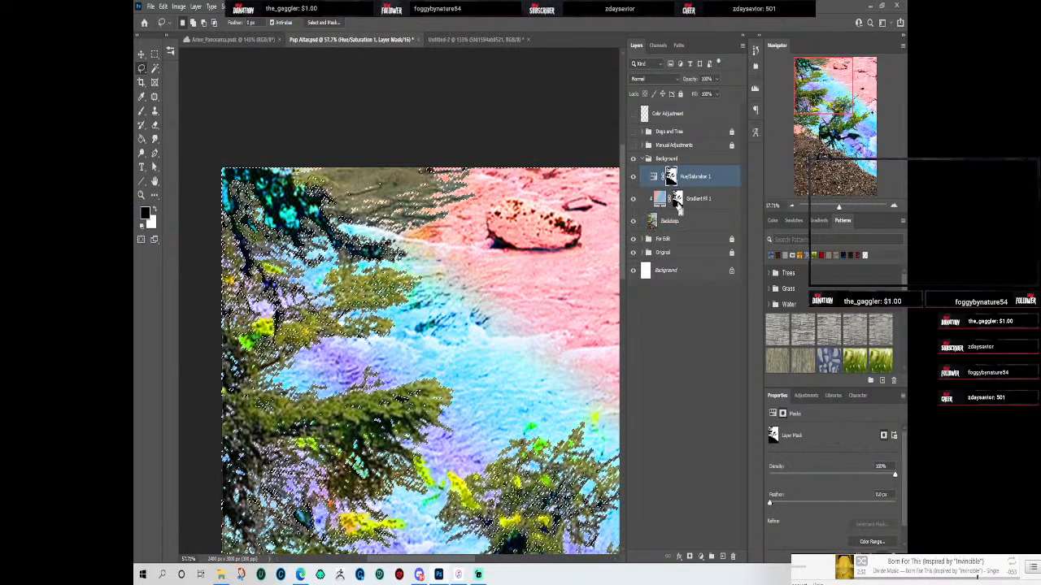
click(677, 202)
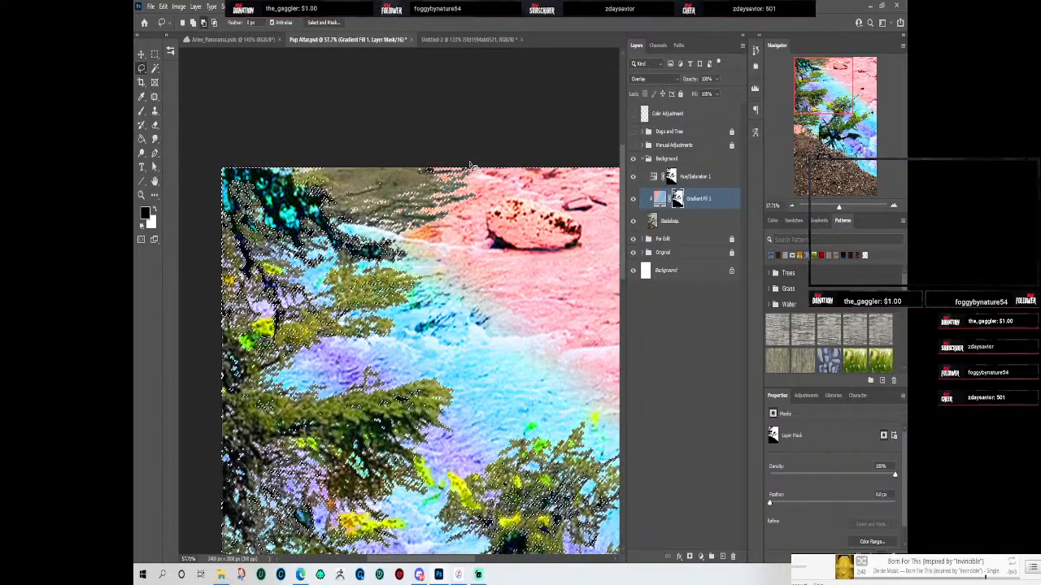
Step: Replace the selection with a lasso around the water patch at the image's upper edge and fill it with black in Gradient Fill 1's mask
key(ctrl+d)
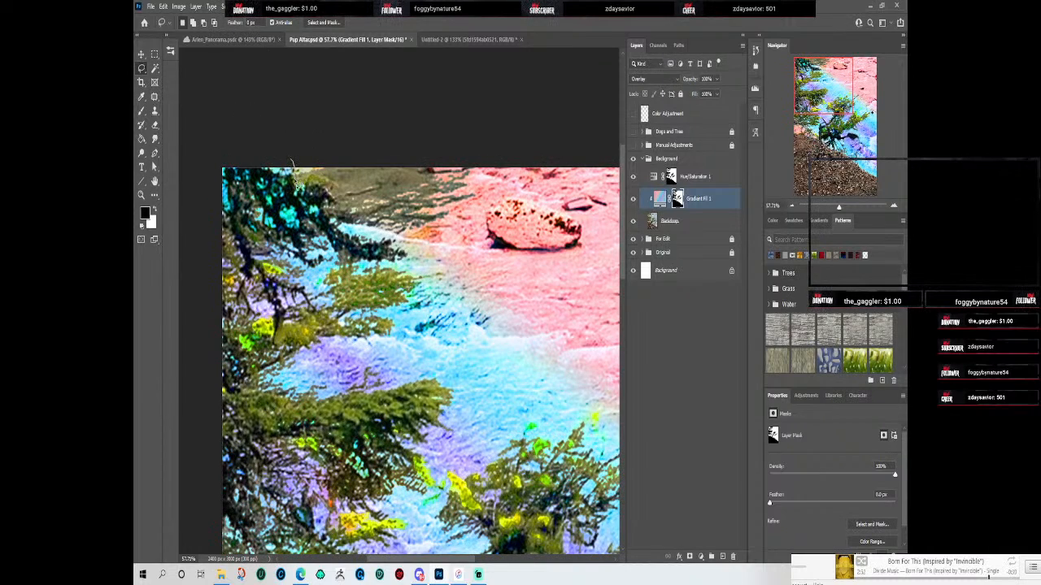
mouse_move(291, 163)
mouse_down()
mouse_move(415, 136)
mouse_move(293, 164)
mouse_up()
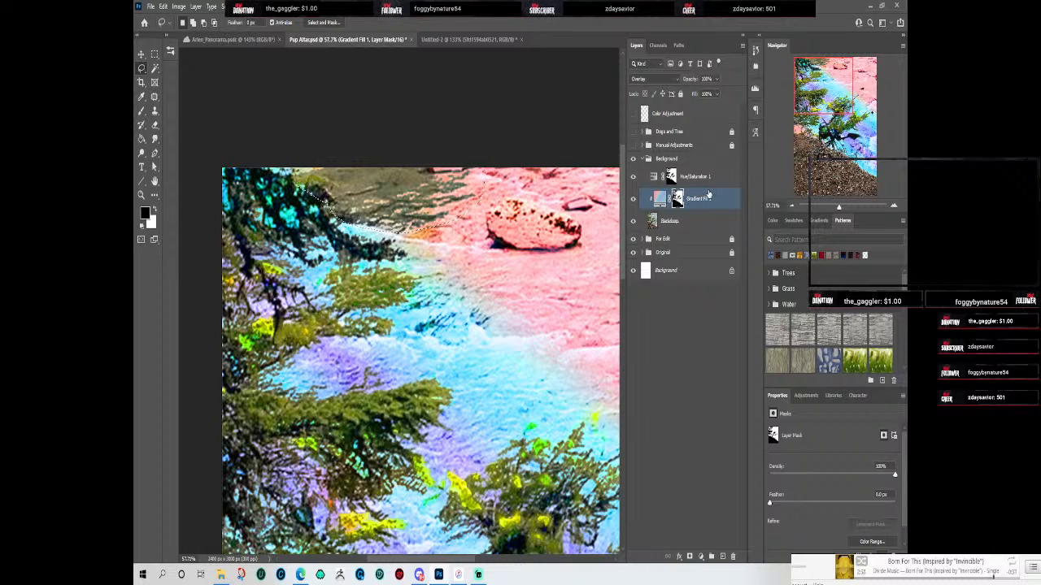
key(alt+BackSpace)
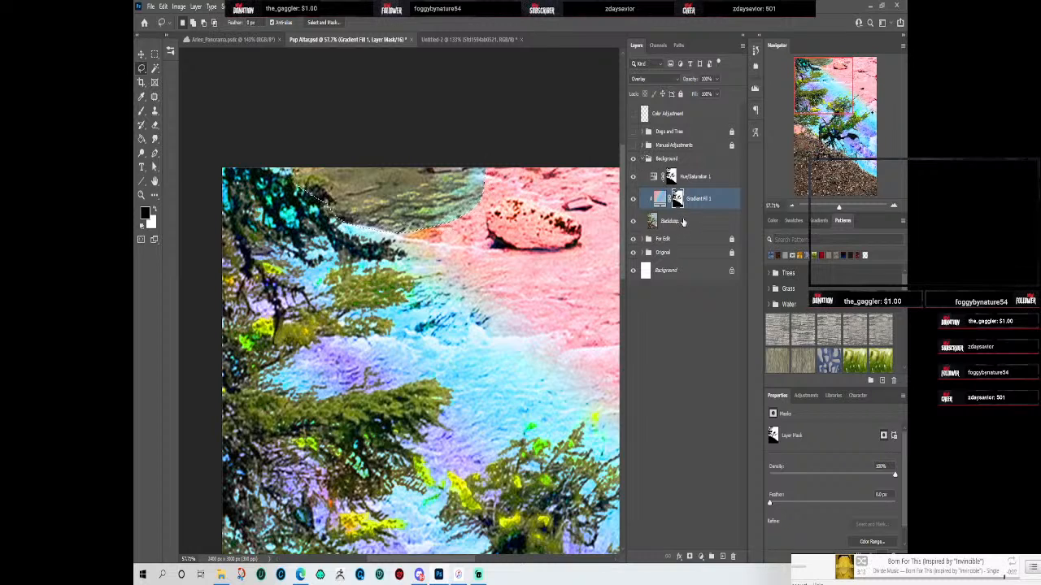
Step: Fill the lassoed water patch with white in the Hue/Saturation 1 and Gradient Fill 1 masks, and clear the selection
click(671, 177)
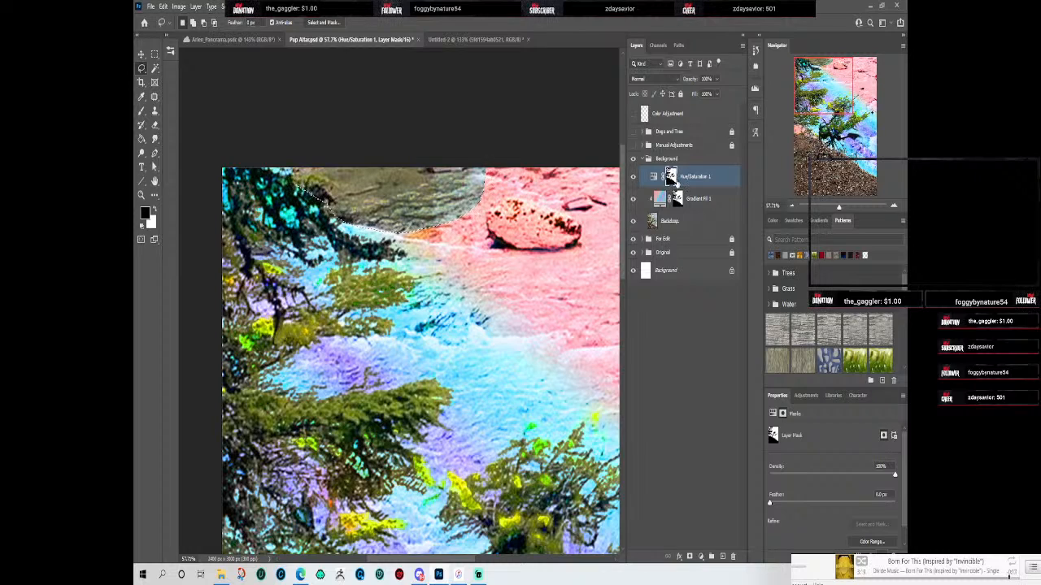
key(ctrl+BackSpace)
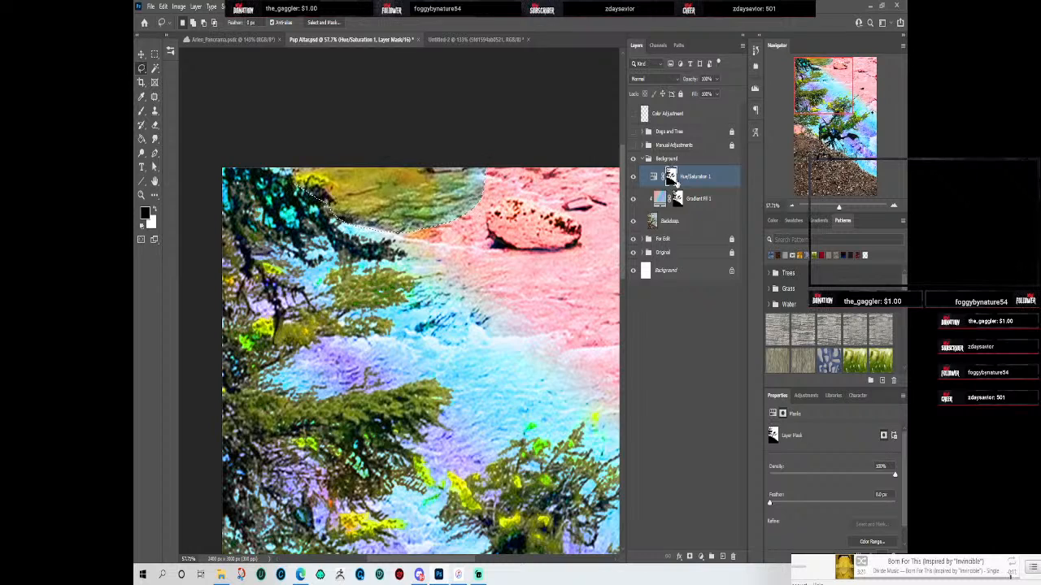
click(679, 200)
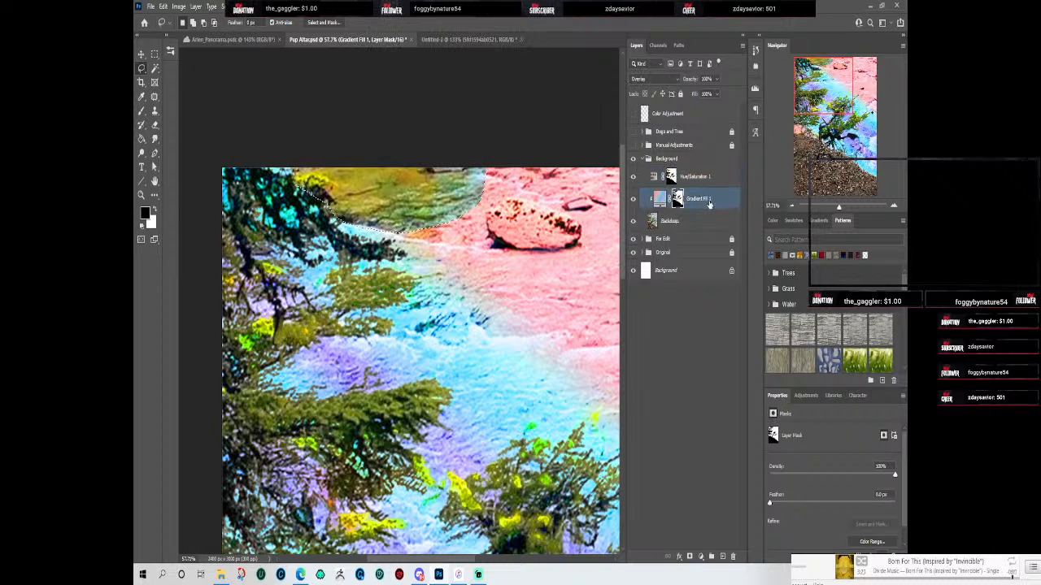
key(ctrl+BackSpace)
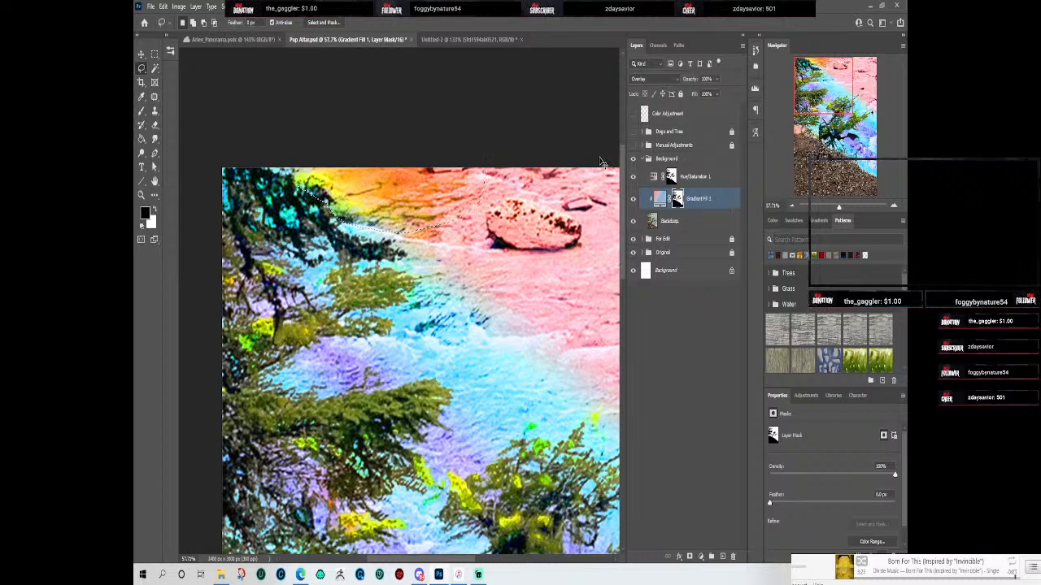
click(675, 387)
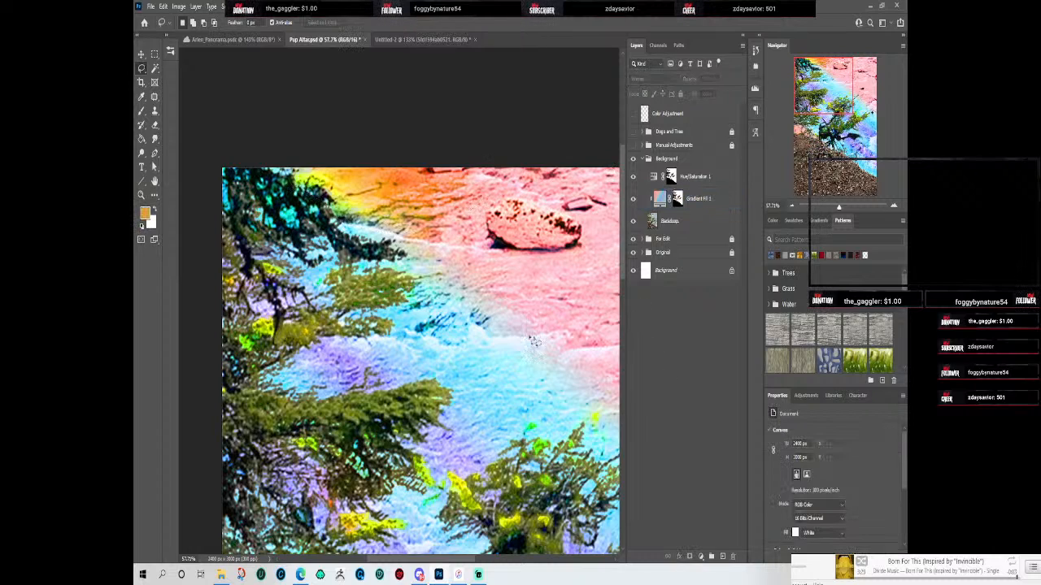
Step: Examine the rainbow effect across the whole image and review the Background group's Backdrop layer and gradient mask
click(642, 160)
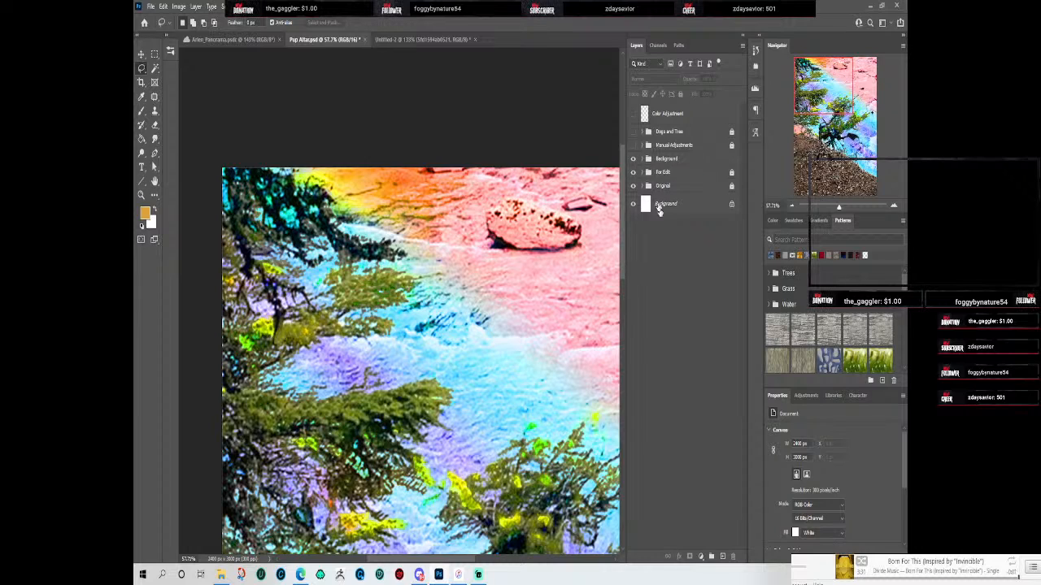
scroll(436, 284, down, 10)
scroll(529, 286, up, 3)
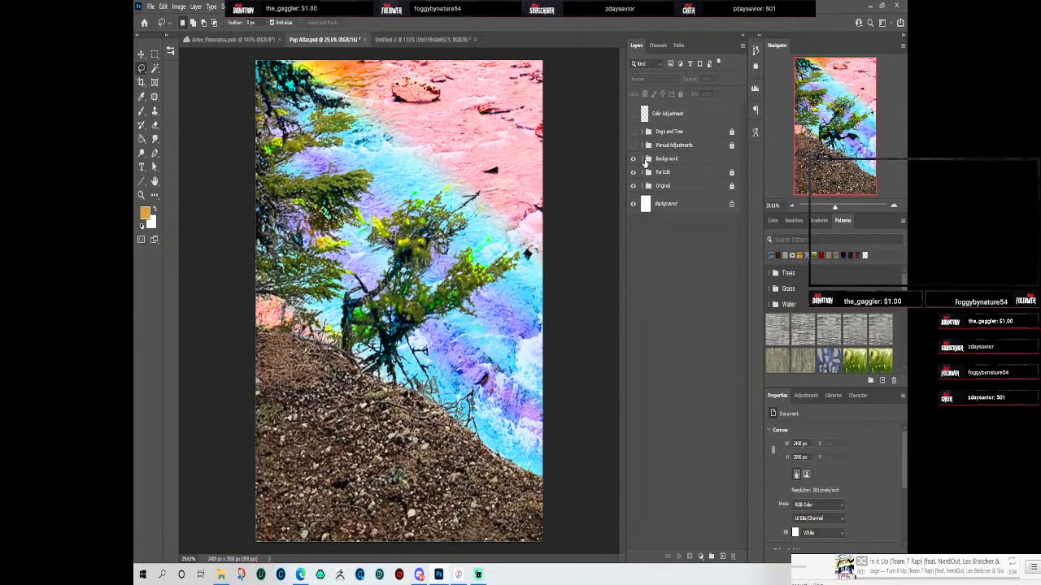
click(648, 160)
click(655, 225)
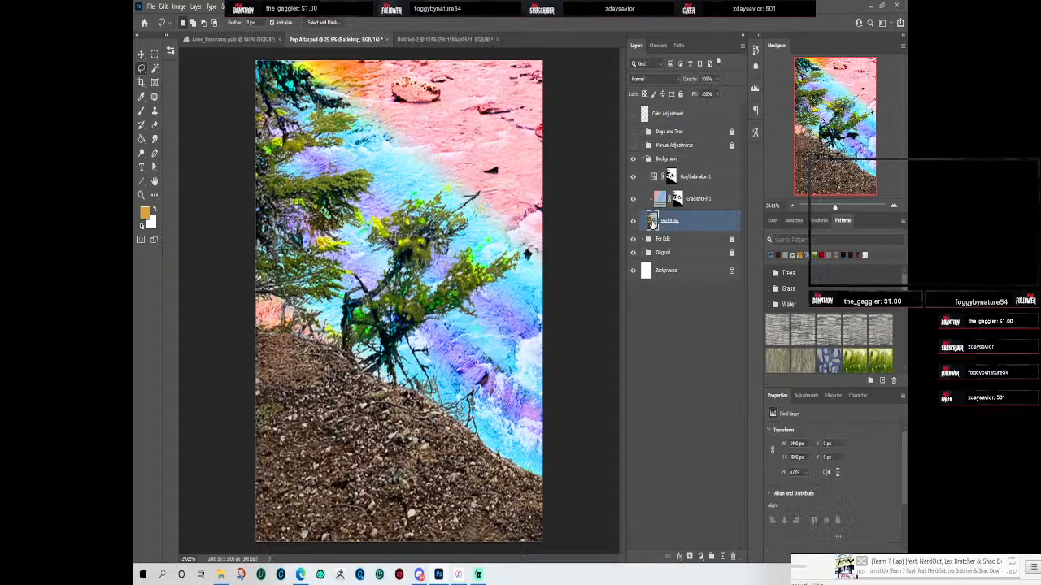
click(678, 199)
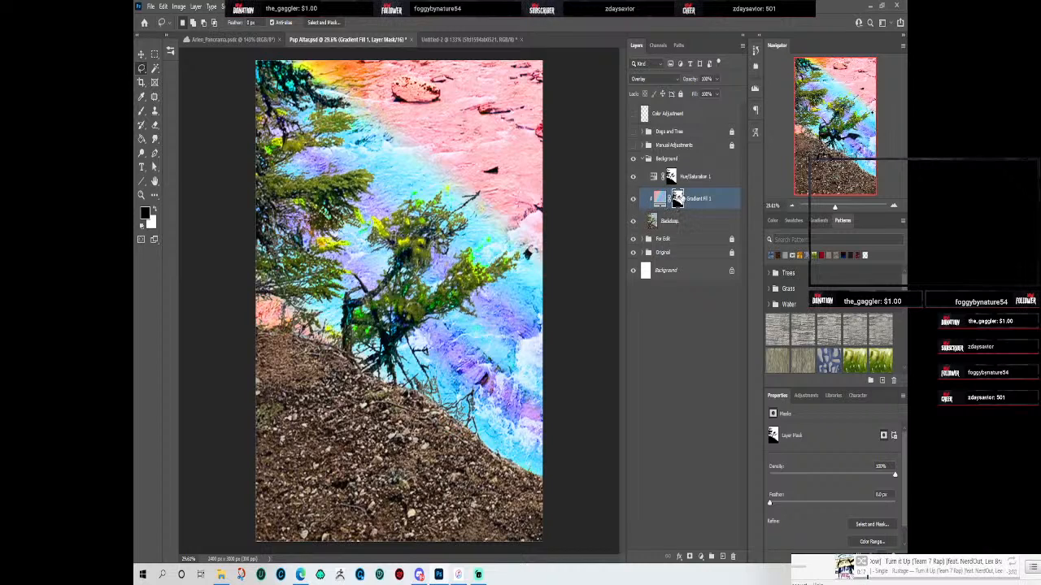
scroll(518, 243, up, 2)
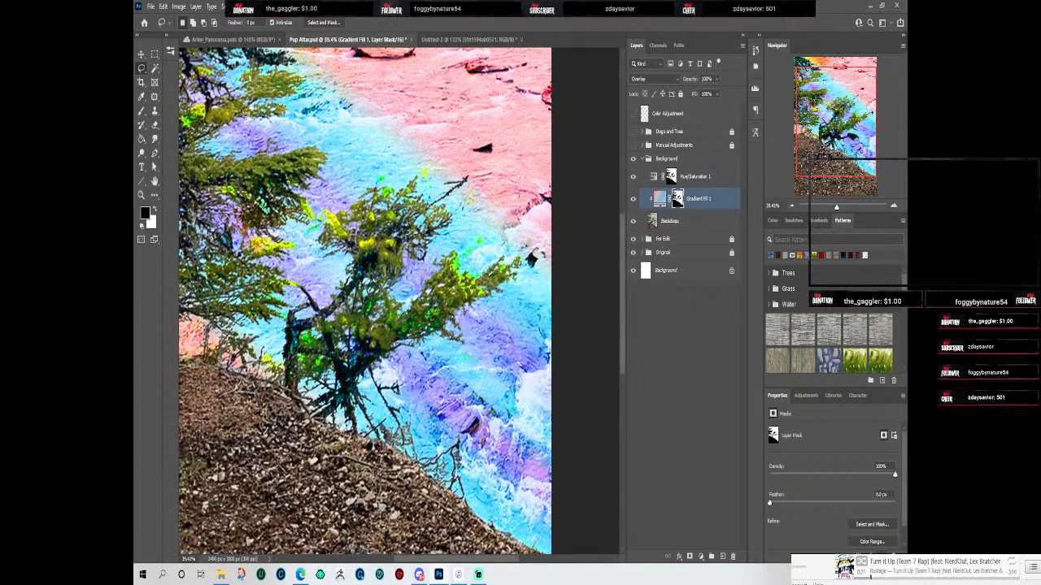
scroll(248, 117, up, 2)
scroll(343, 126, down, 2)
drag(340, 122, 412, 197)
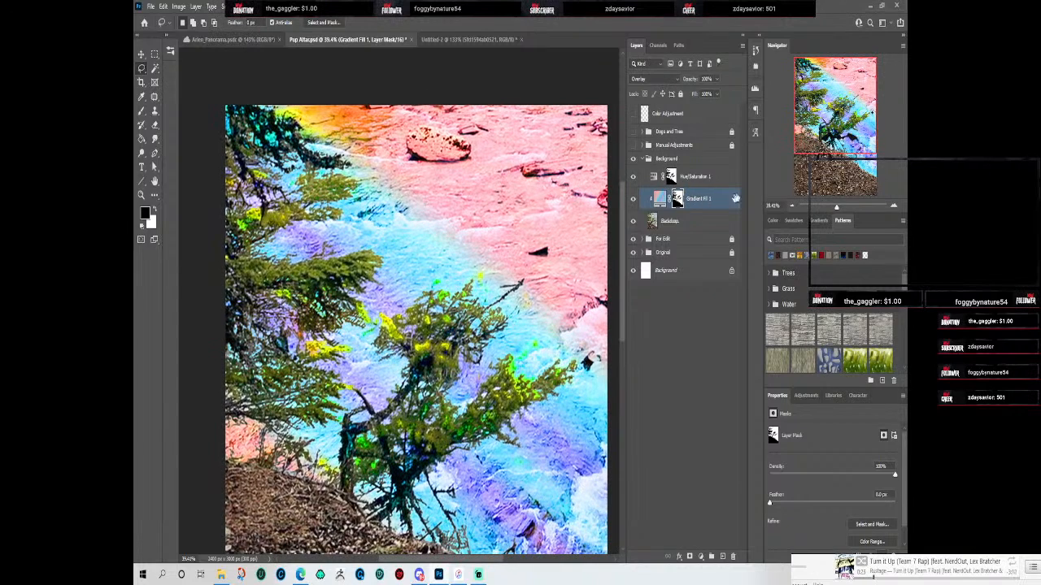
Step: Rename the Gradient Fill 1 layer to "Rainbow Fill"
double_click(701, 199)
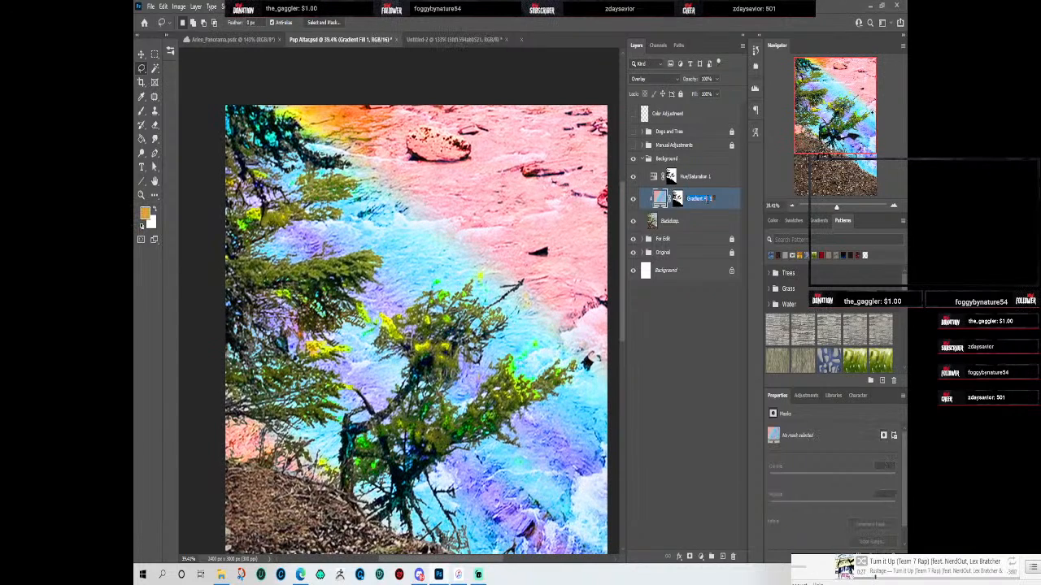
text(R)
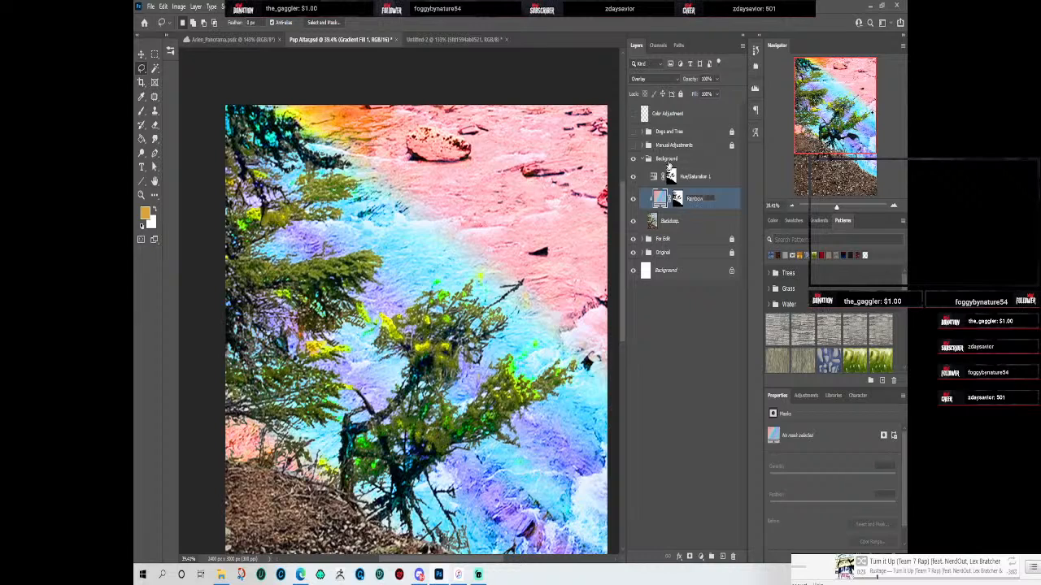
key(Return)
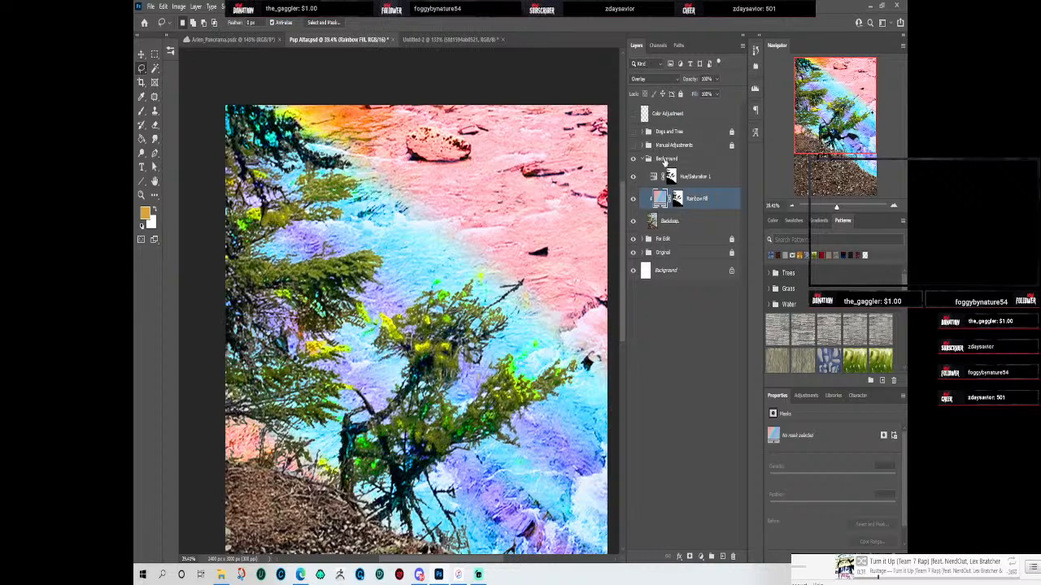
Step: Rename the Hue/Saturation 1 layer to "Color Intensity"
double_click(701, 177)
text(Rainbo)
key(BackSpace)
key(BackSpace)
key(BackSpace)
key(BackSpace)
key(BackSpace)
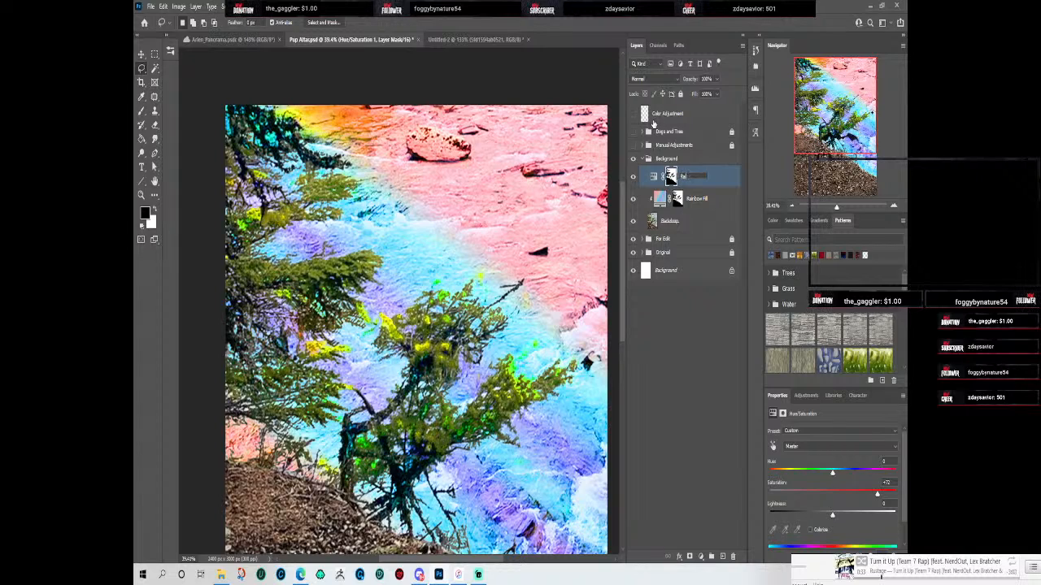
text(Color Intersity)
key(Return)
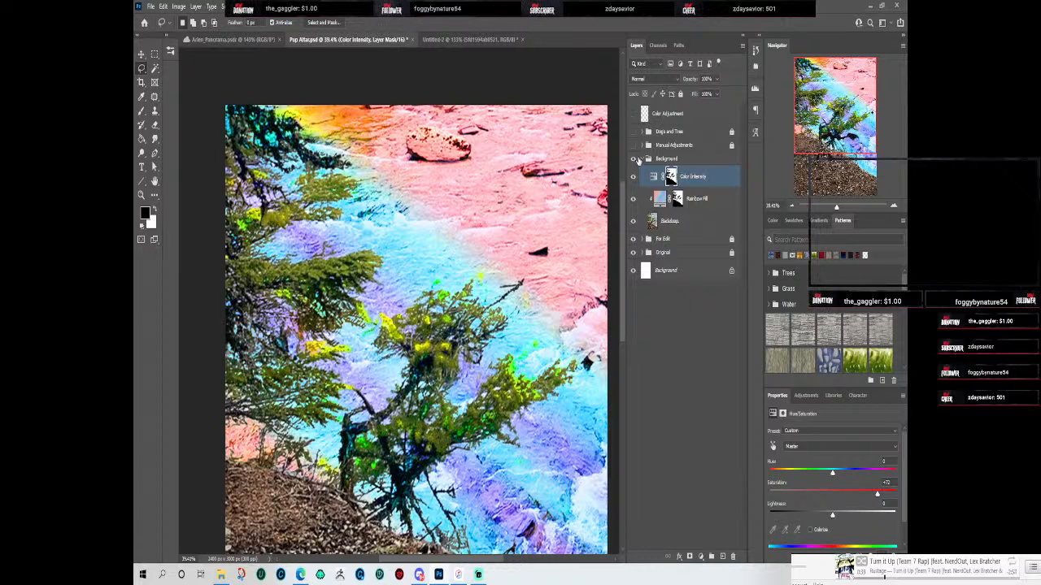
Step: Collapse the Background group, expand Manual Adjustments and Dogs and Tree, and make the Dogs and Tree group visible
click(642, 160)
click(642, 146)
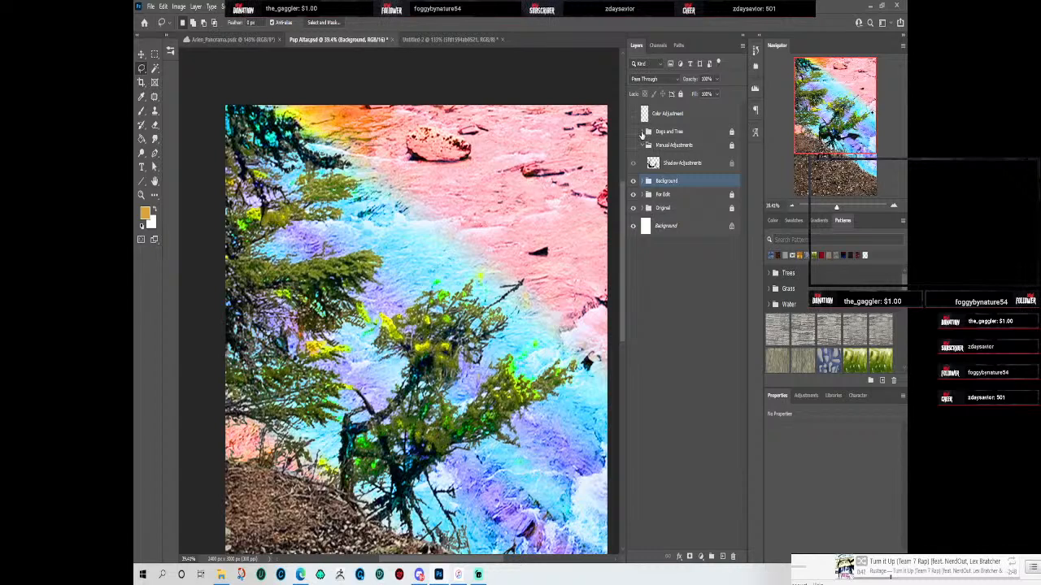
click(647, 131)
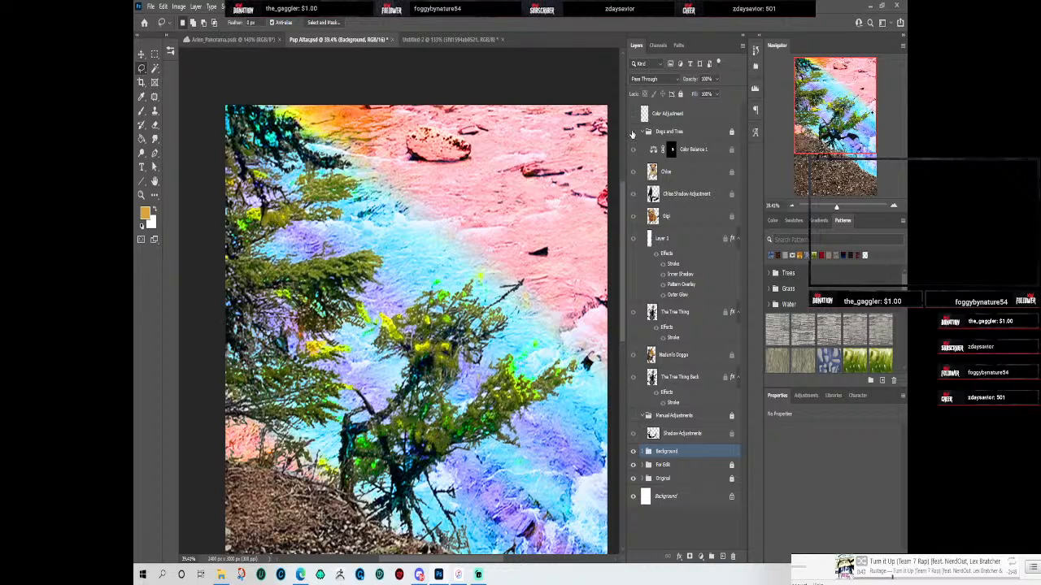
click(633, 132)
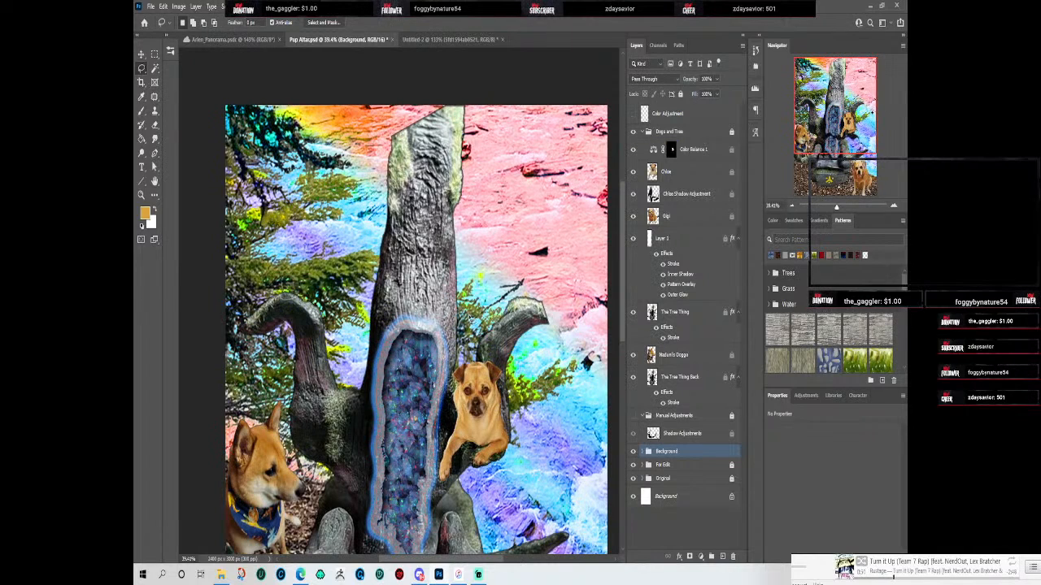
Step: Hide every layer inside the Dogs and Tree group except The Tree Thing Back
click(633, 150)
drag(635, 170, 633, 382)
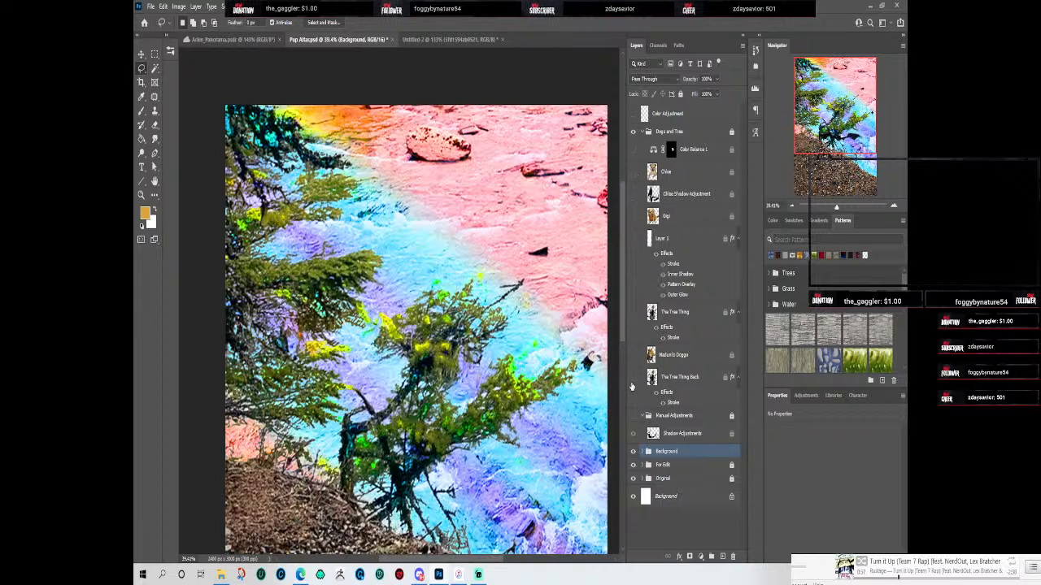
click(633, 377)
scroll(492, 374, down, 3)
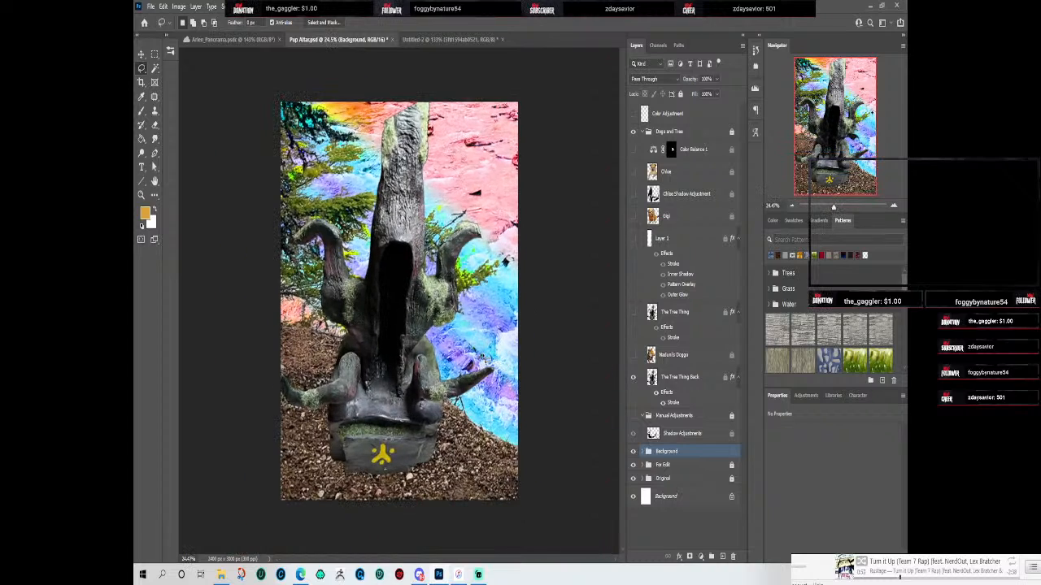
Step: Make the Doggo layer and The Tree Thing layer visible in the Dogs and Tree group, checking the paws against the branch
scroll(484, 356, up, 1)
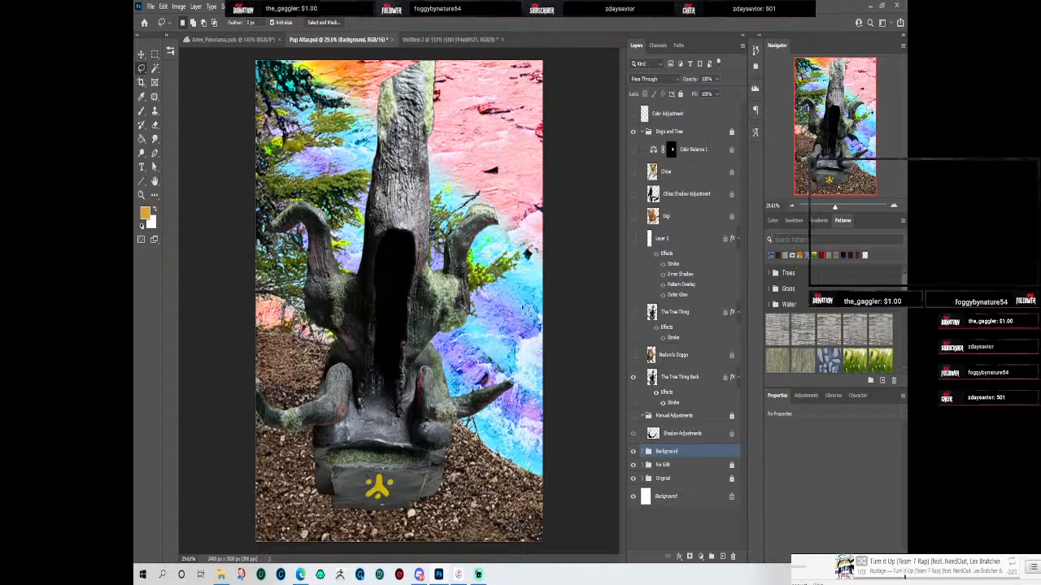
click(634, 355)
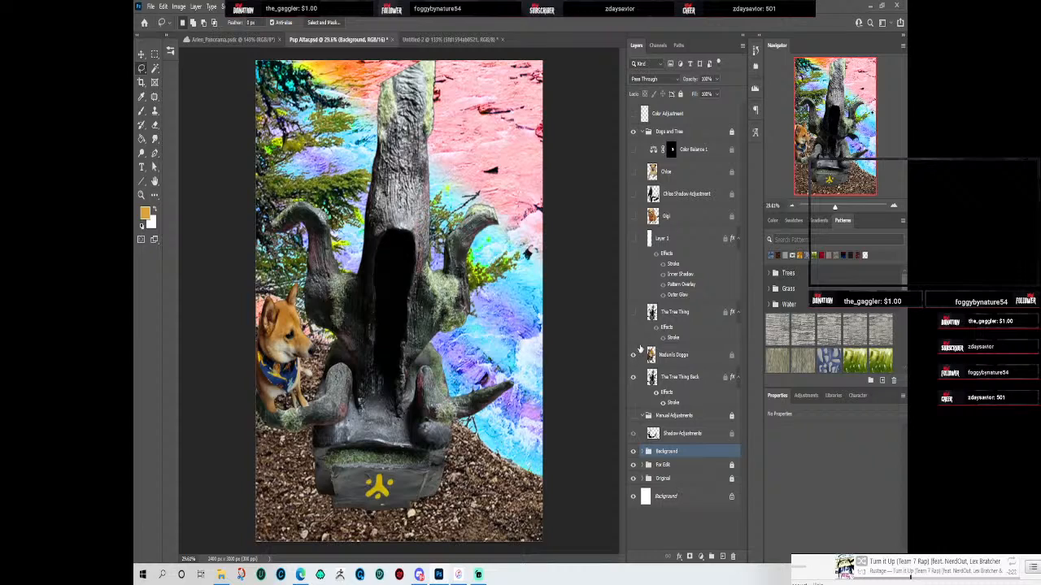
click(632, 313)
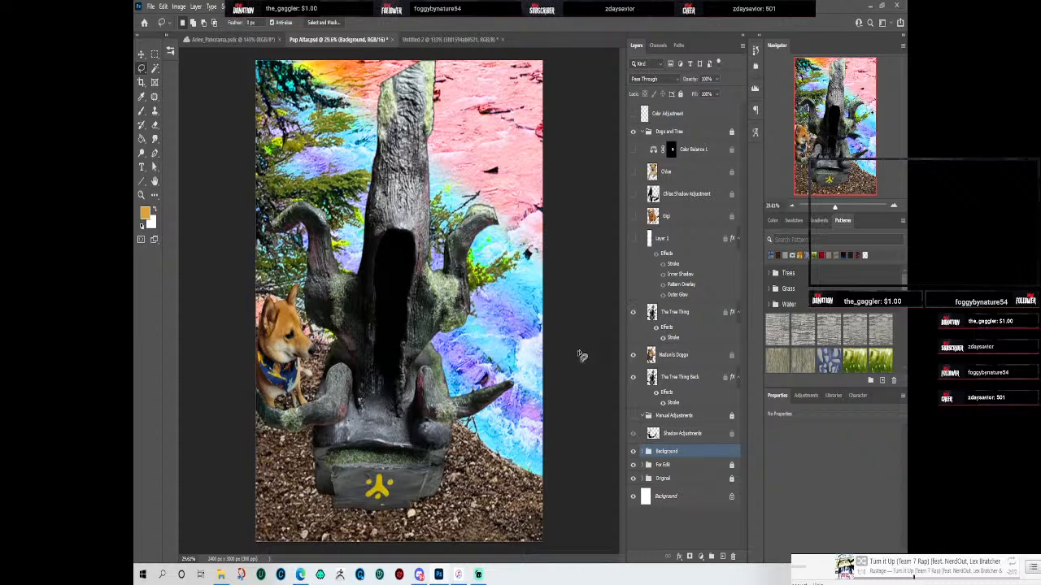
click(632, 313)
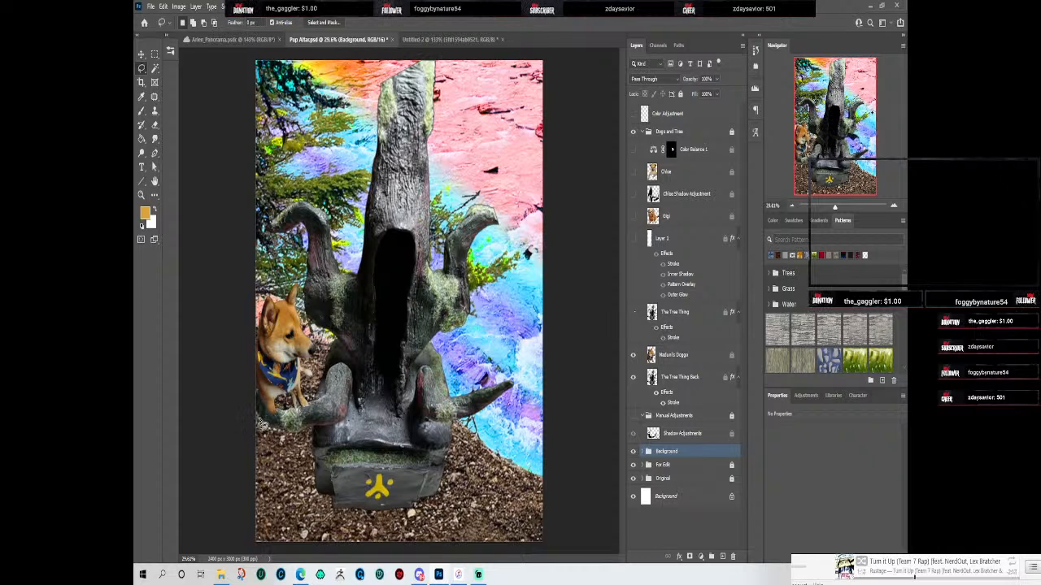
scroll(261, 421, up, 5)
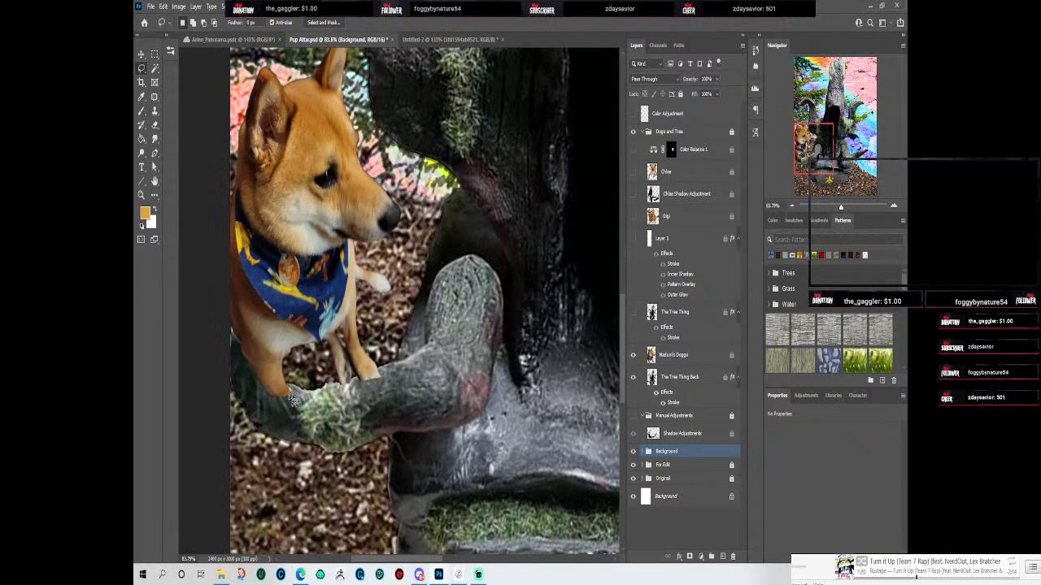
scroll(374, 391, down, 3)
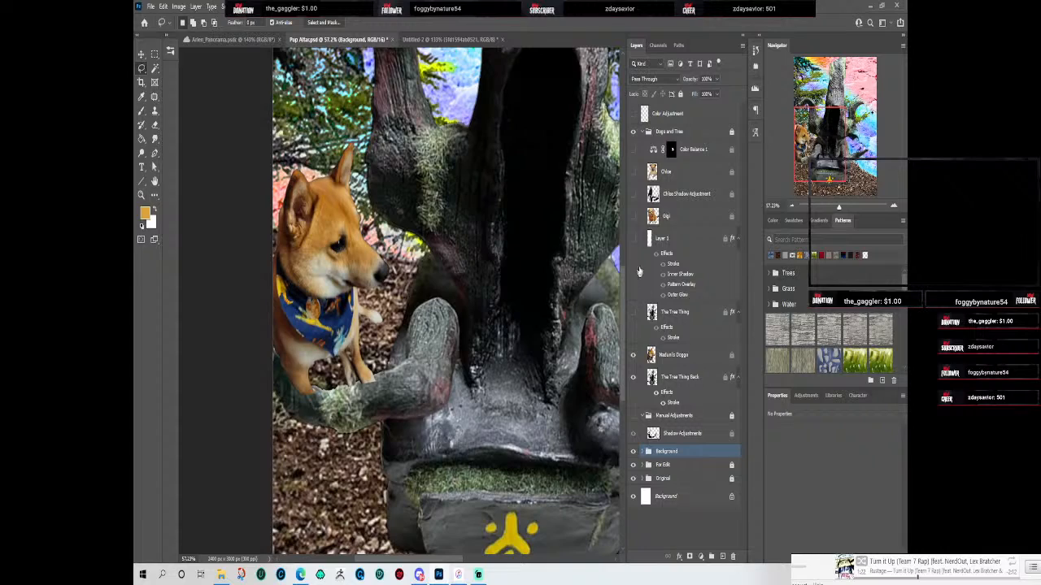
click(633, 314)
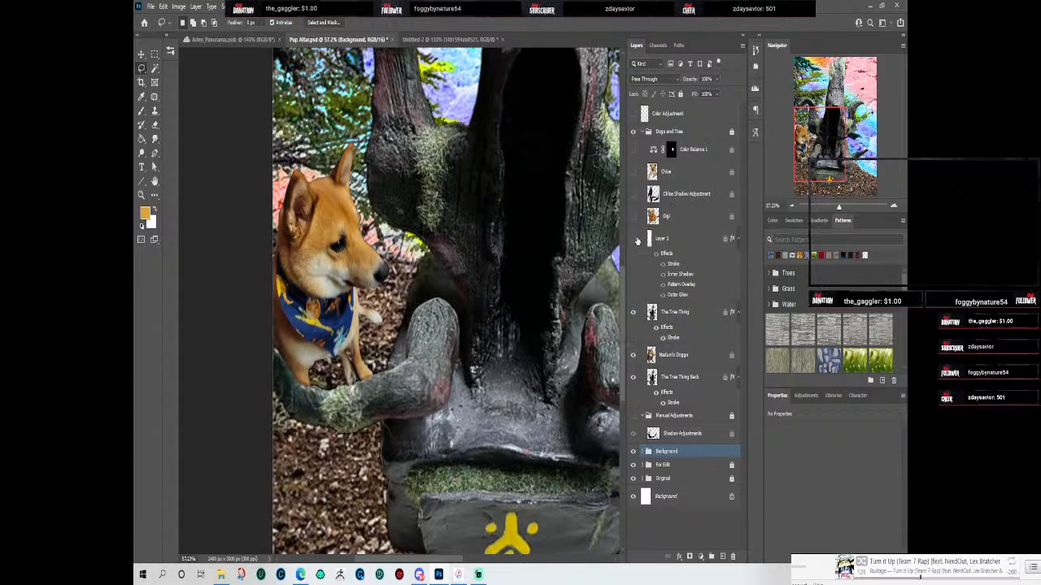
Step: Make Layer 1 with its crystal pattern and the Gigi dog layer visible
click(634, 240)
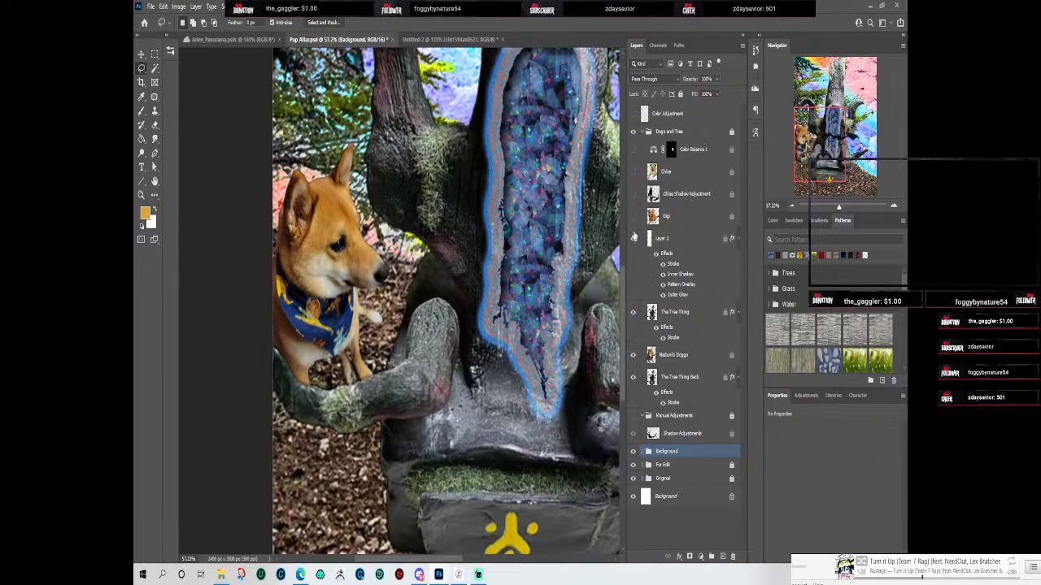
drag(551, 198, 431, 303)
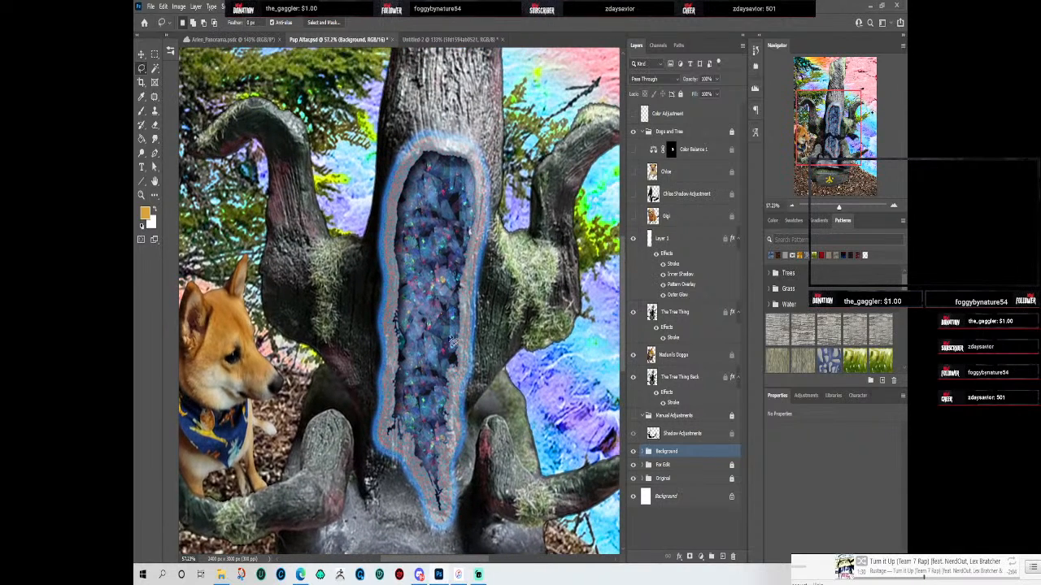
click(635, 217)
drag(553, 415, 528, 399)
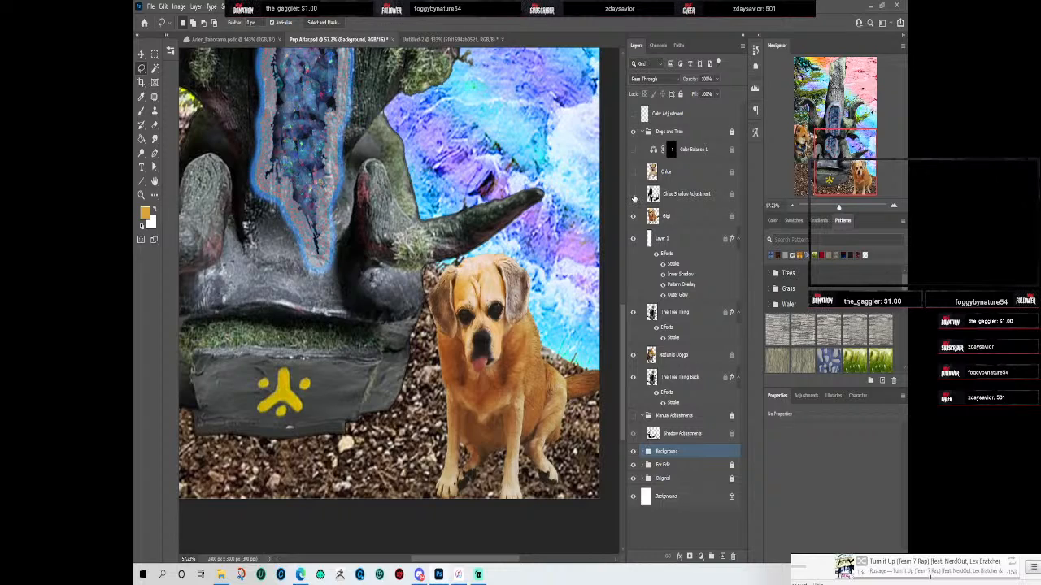
Step: Show the Manual Adjustments group and compare the image with the Background group and Shadow Adjustments layer hidden and shown
click(633, 415)
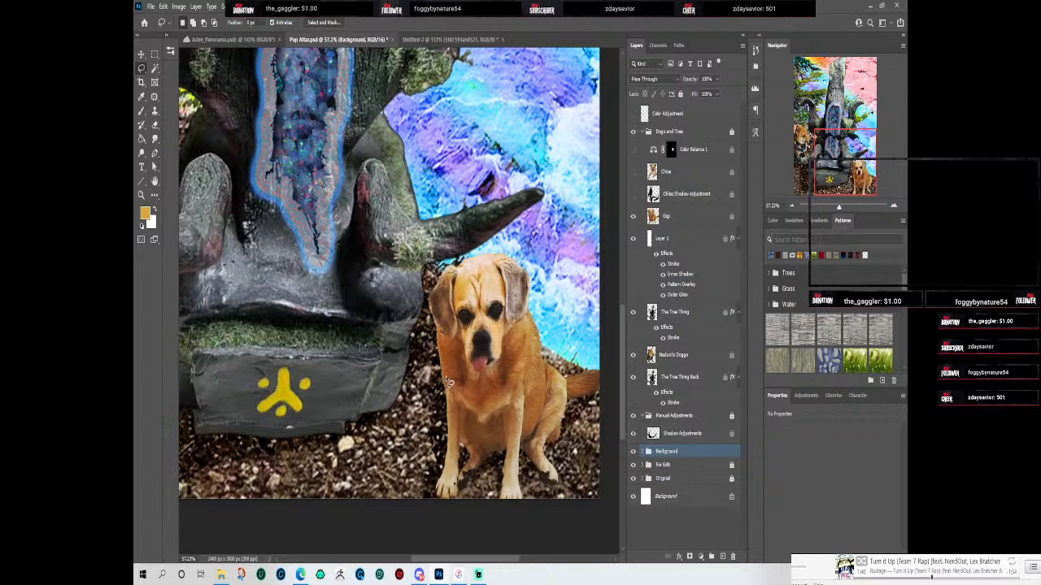
scroll(460, 416, down, 3)
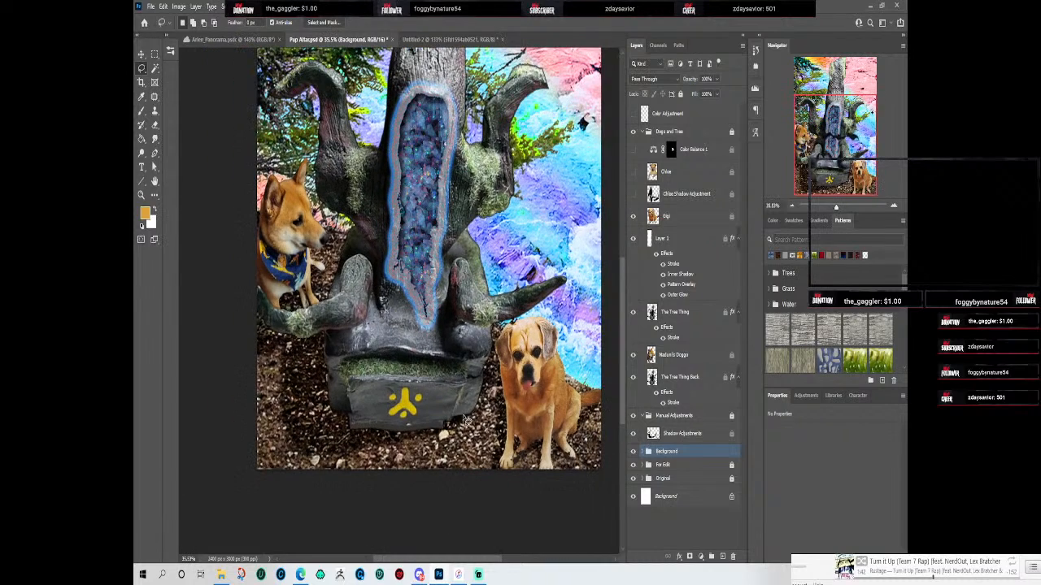
click(633, 452)
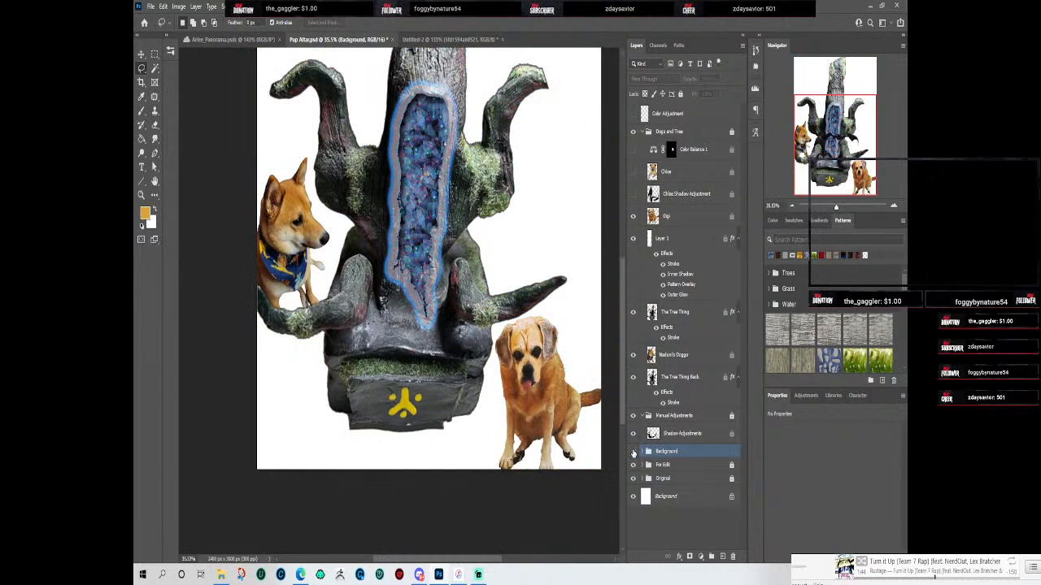
click(634, 451)
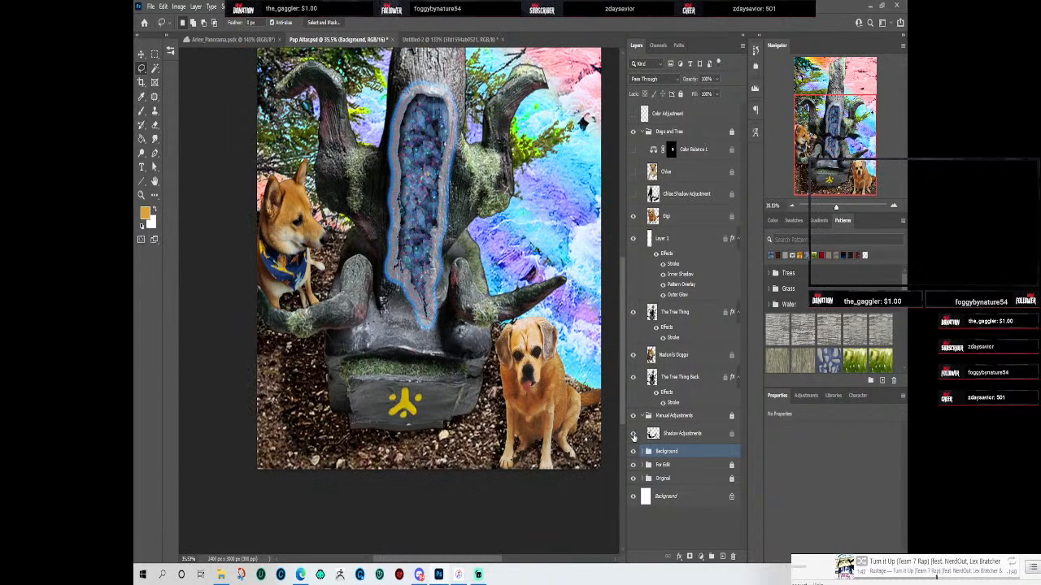
click(633, 434)
click(633, 434)
scroll(463, 289, down, 3)
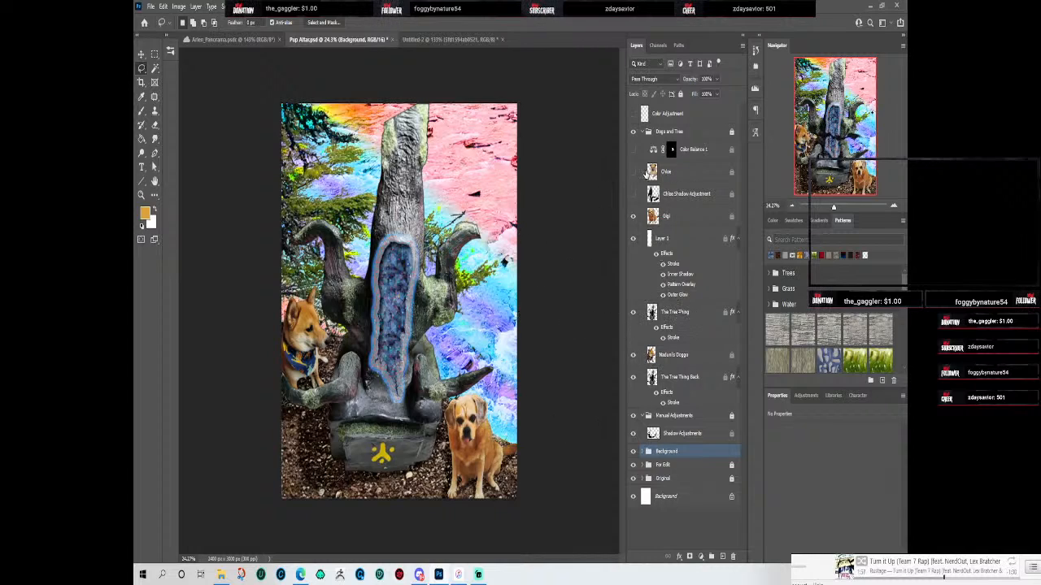
Step: Show the Chloe and Chloe Shadow Adjustment layers, comparing the image with the Gigi layer and the Chloe shadow on and off
click(633, 173)
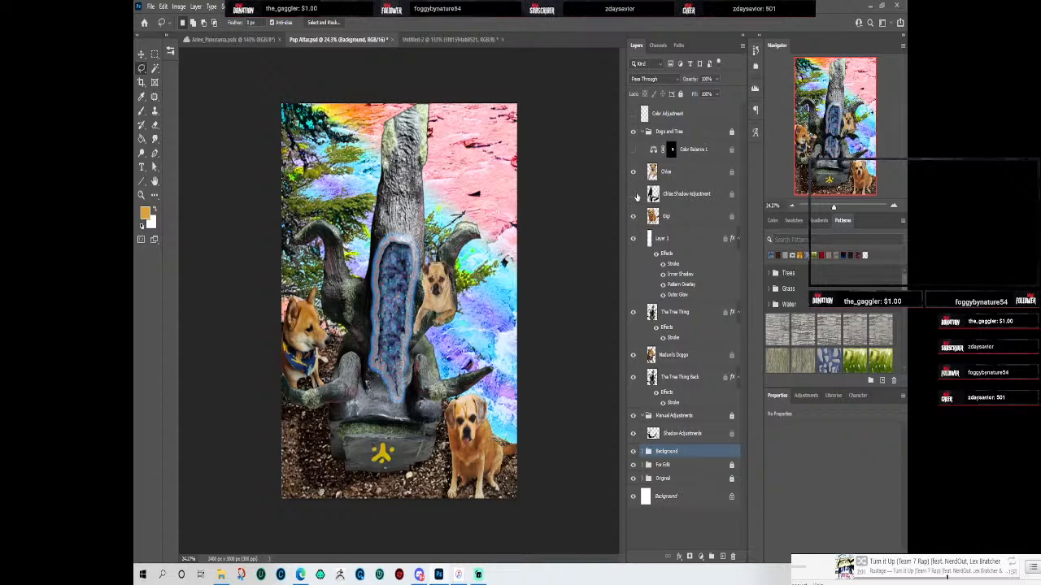
click(634, 194)
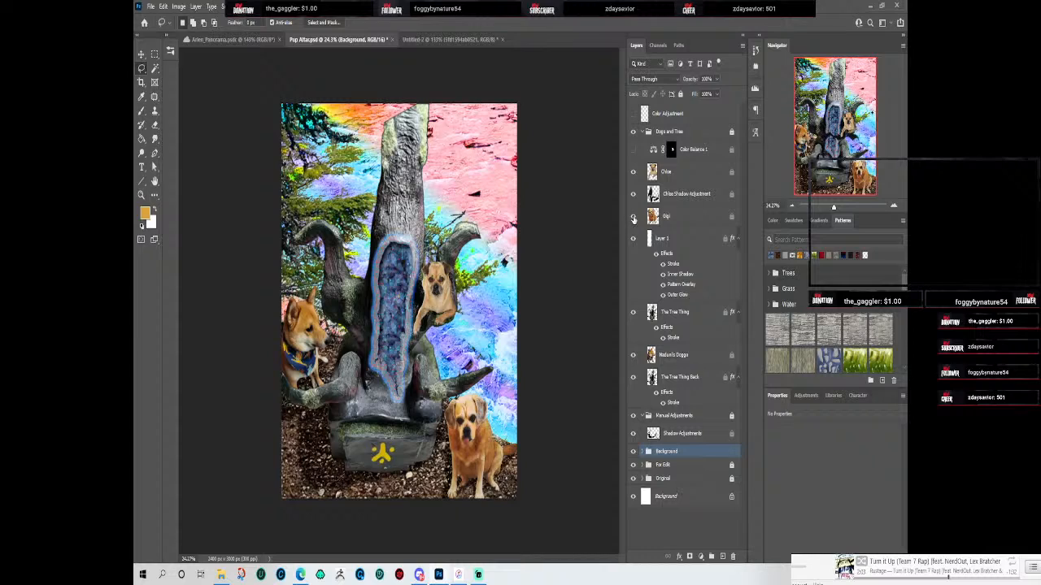
click(634, 217)
click(634, 217)
click(633, 196)
click(634, 196)
click(634, 196)
click(633, 196)
click(634, 196)
click(633, 196)
Step: Save the Pup Altar document, including through Save As with Maximize Compatibility enabled
click(152, 6)
click(166, 128)
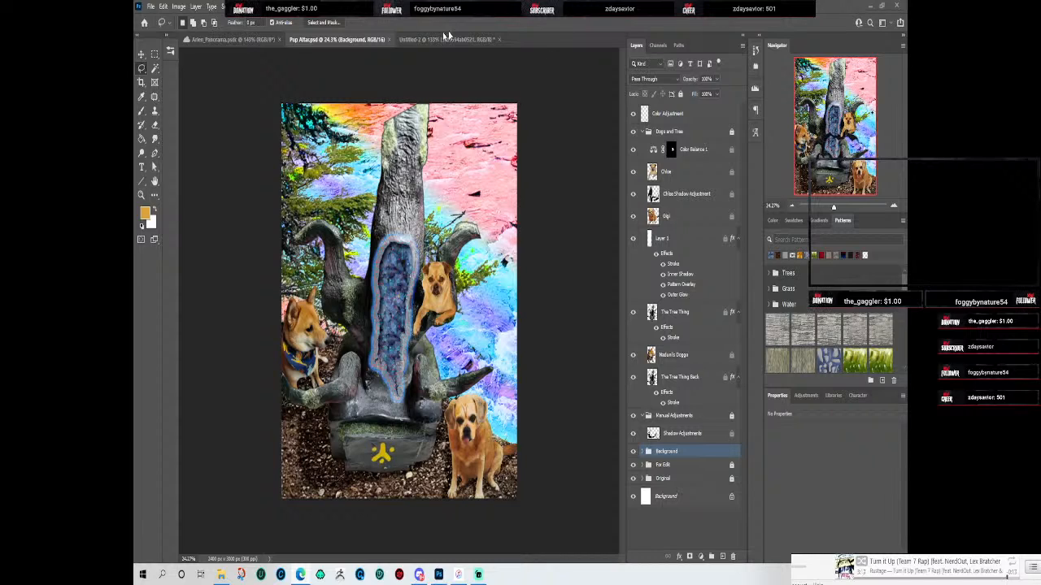
click(153, 8)
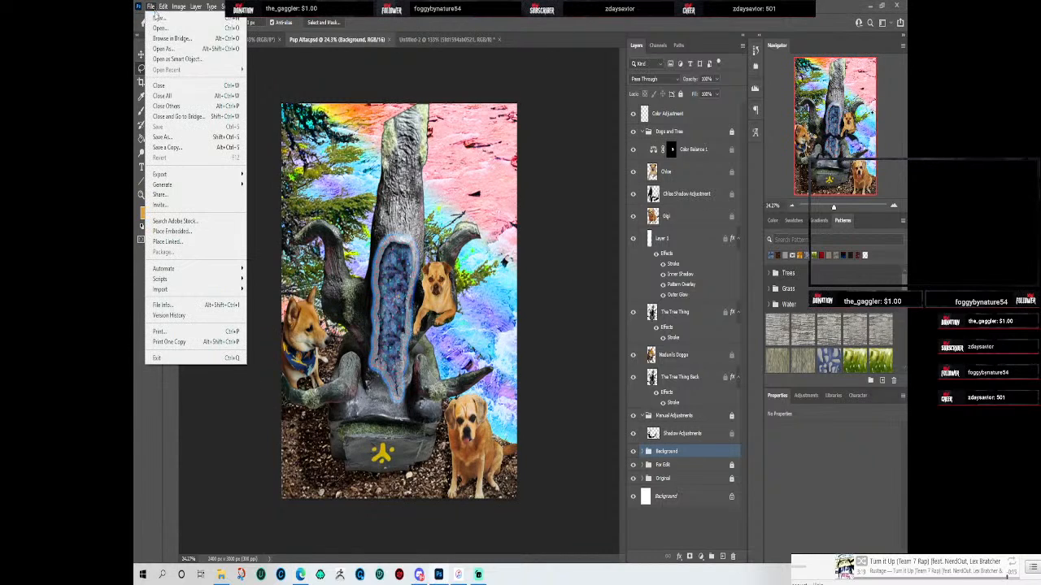
click(168, 137)
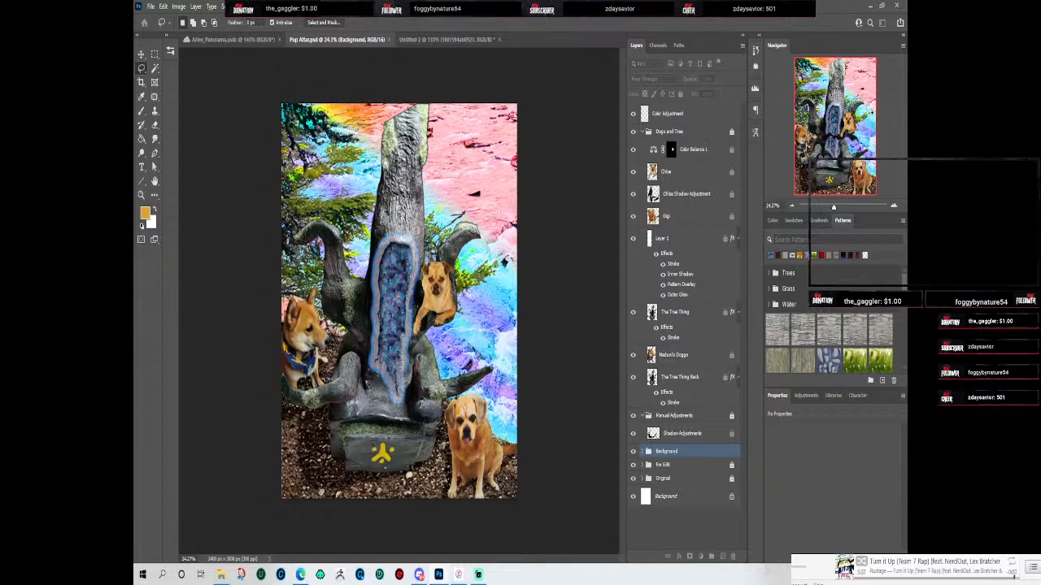
key(ctrl+s)
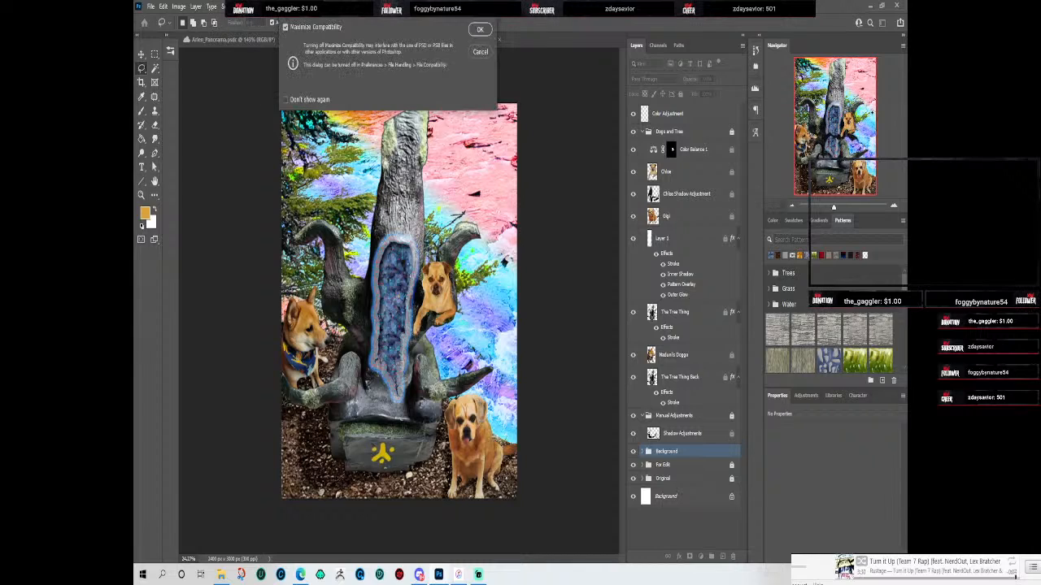
click(485, 33)
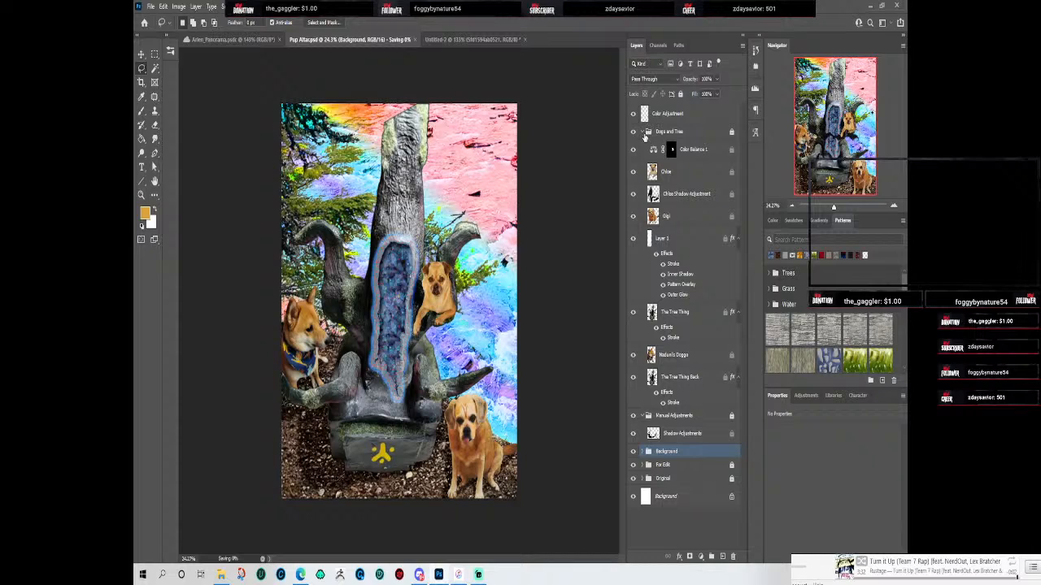
Step: Collapse the Dogs and Tree group and save a JPEG copy at quality 12, Maximum, Baseline Optimized
click(648, 131)
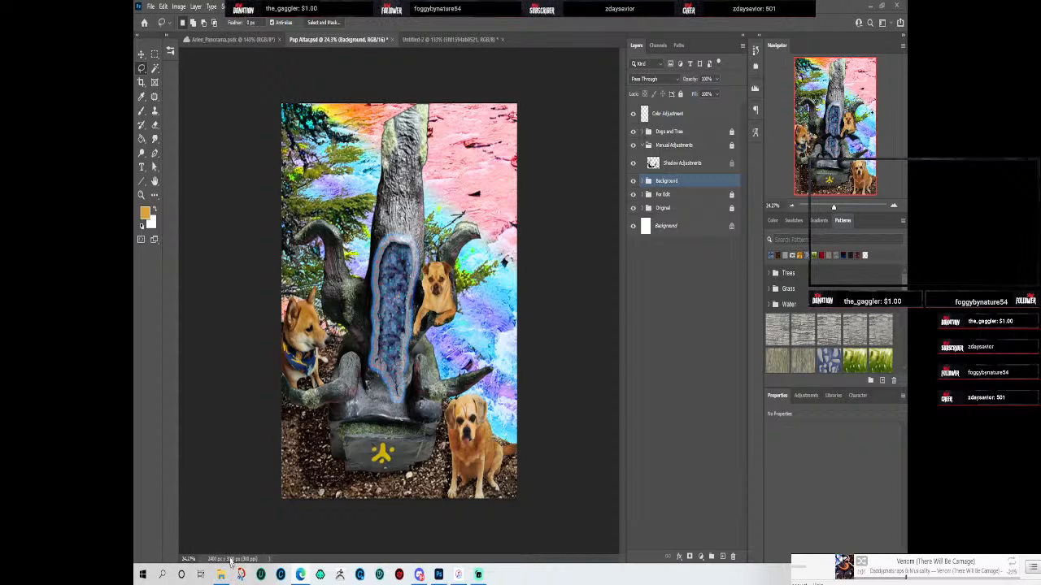
click(149, 7)
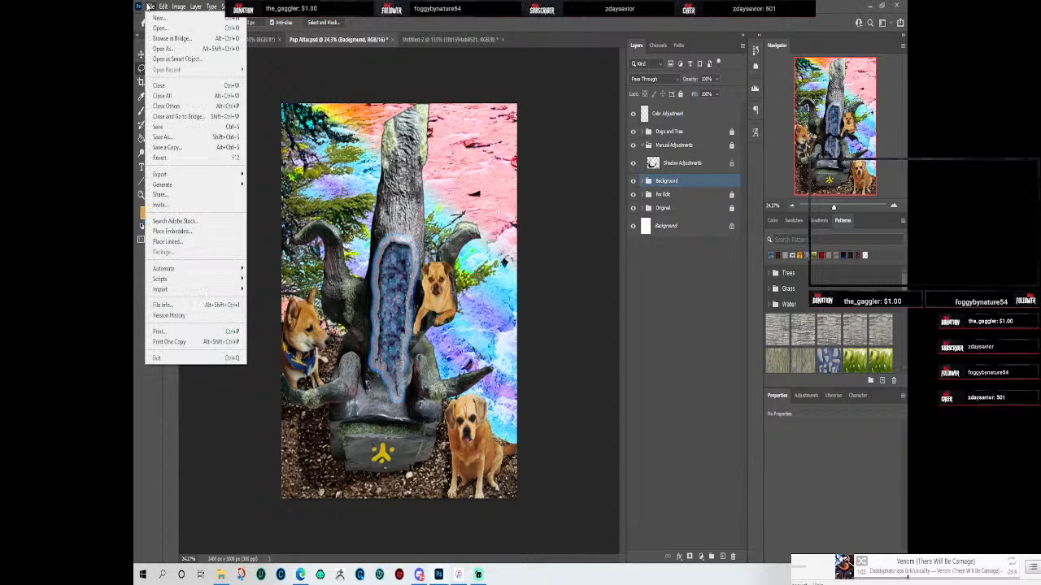
click(167, 147)
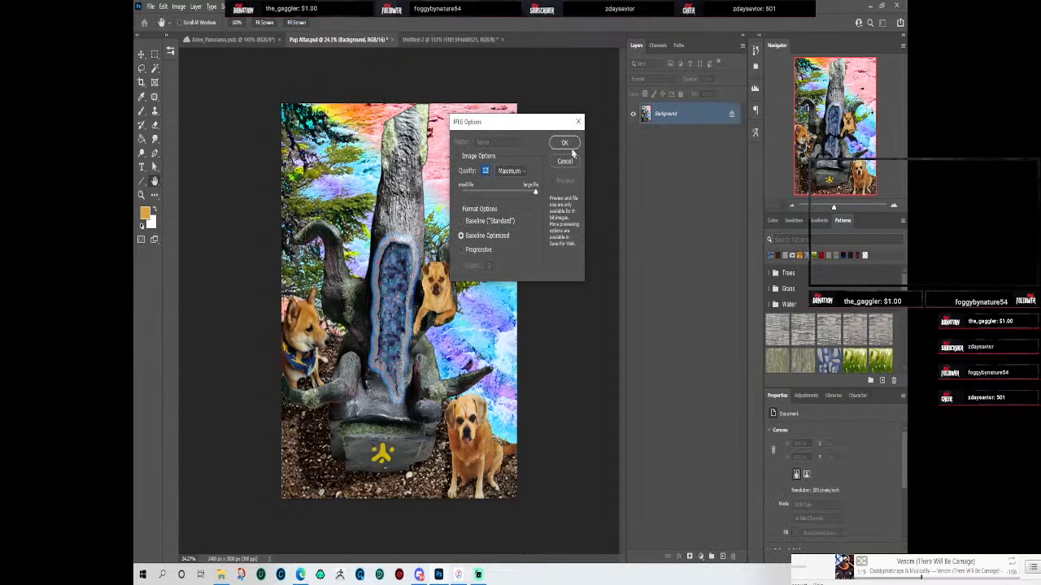
click(567, 143)
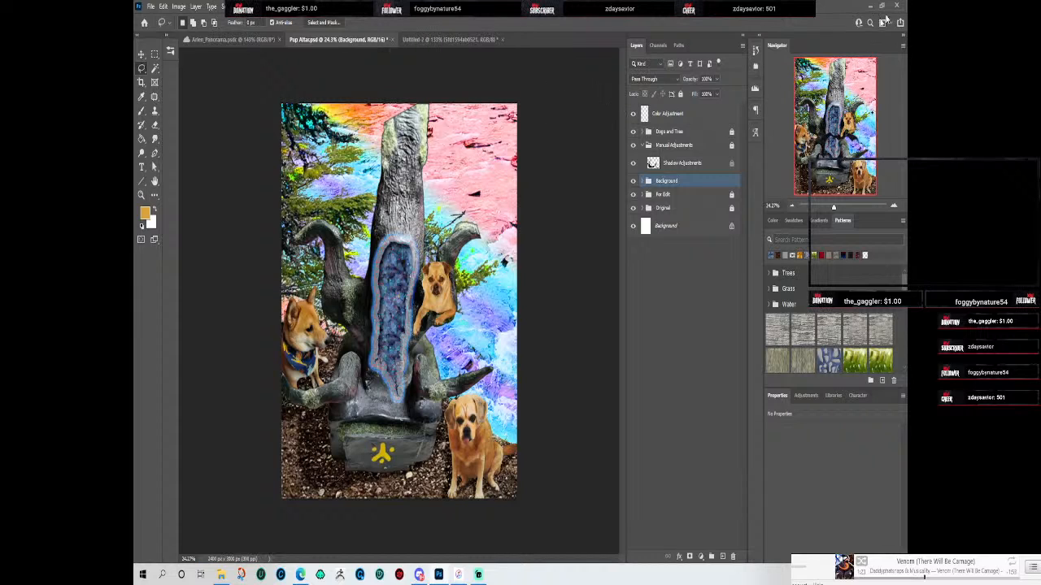
Step: Switch to the panorama document and view the standing figure composite as a whole
click(259, 41)
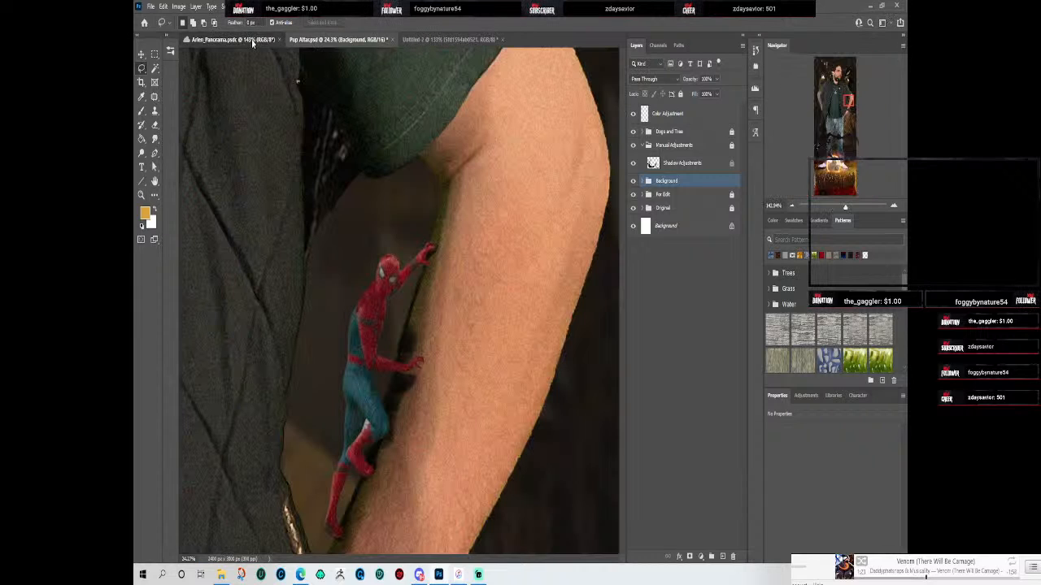
scroll(362, 244, down, 3)
scroll(368, 268, down, 5)
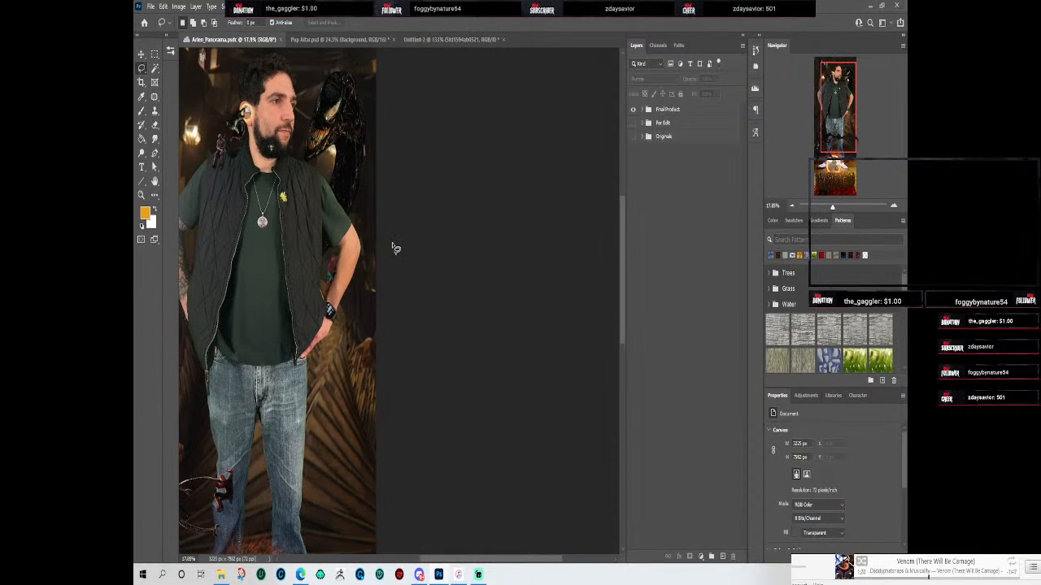
Step: Check the saved patterns from the crystal texture document Untitled-2 and close that document without saving
click(363, 40)
click(446, 39)
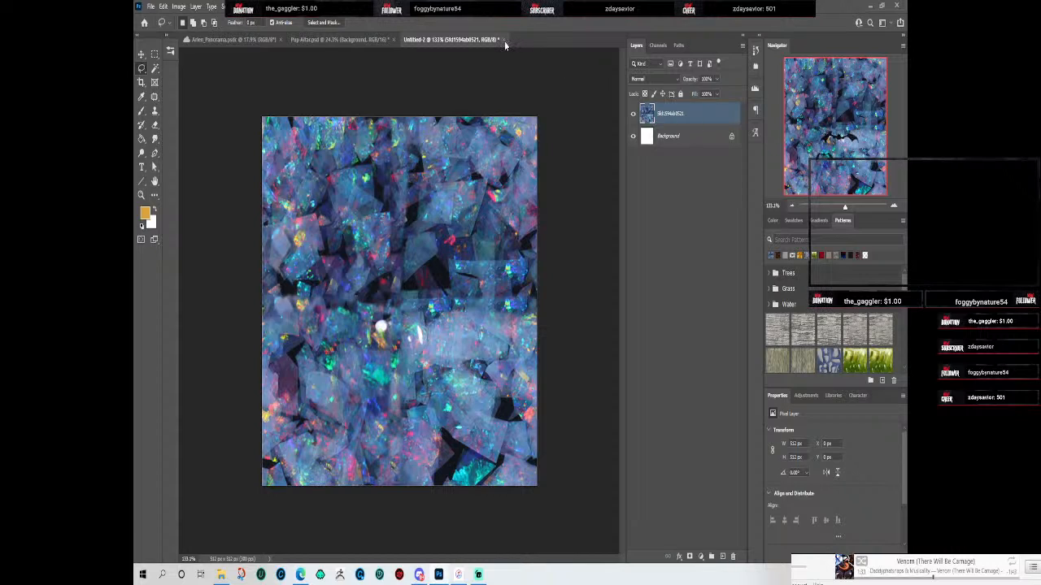
scroll(829, 321, down, 4)
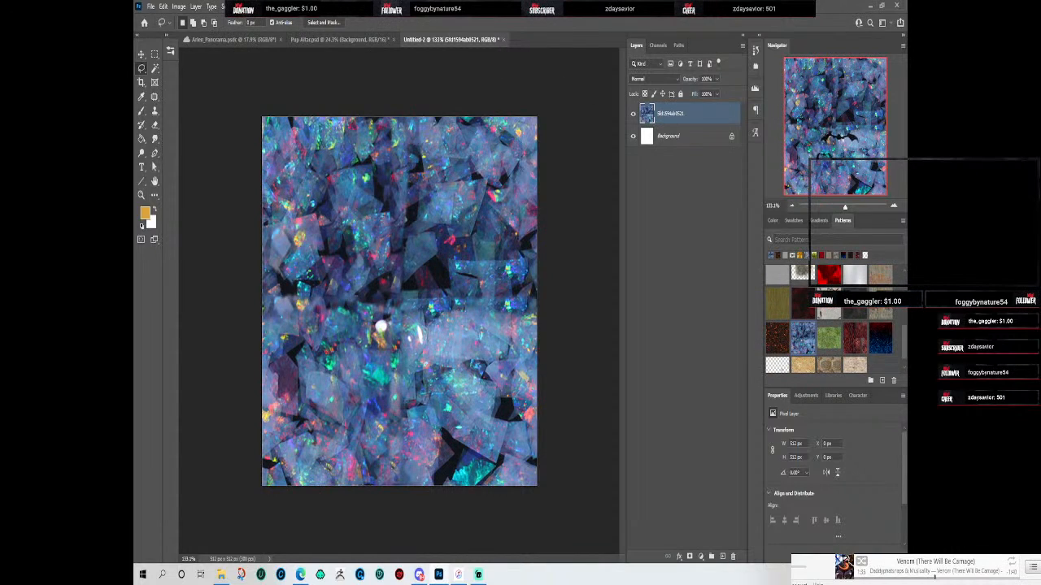
scroll(824, 317, down, 1)
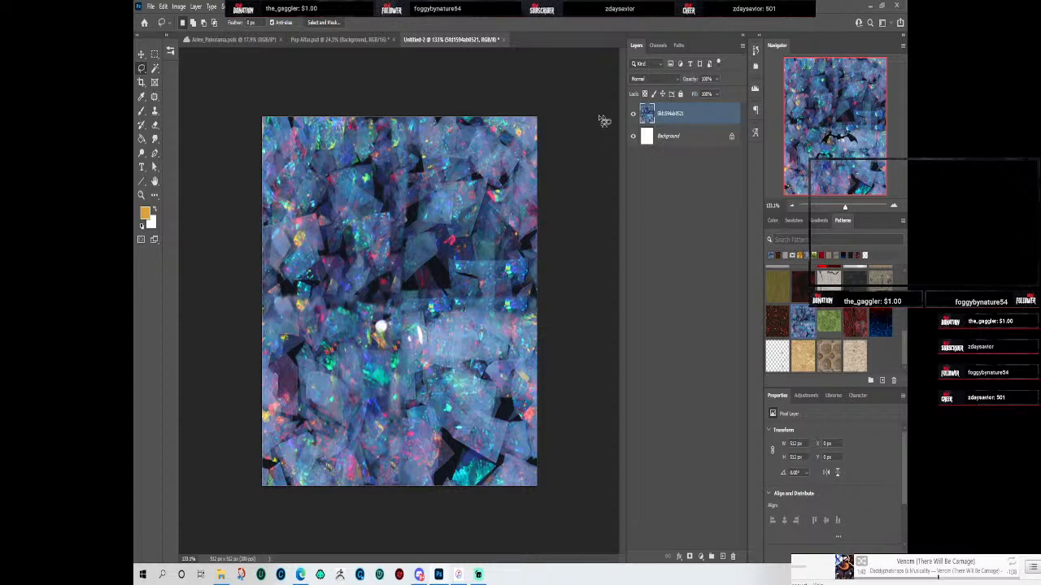
click(505, 40)
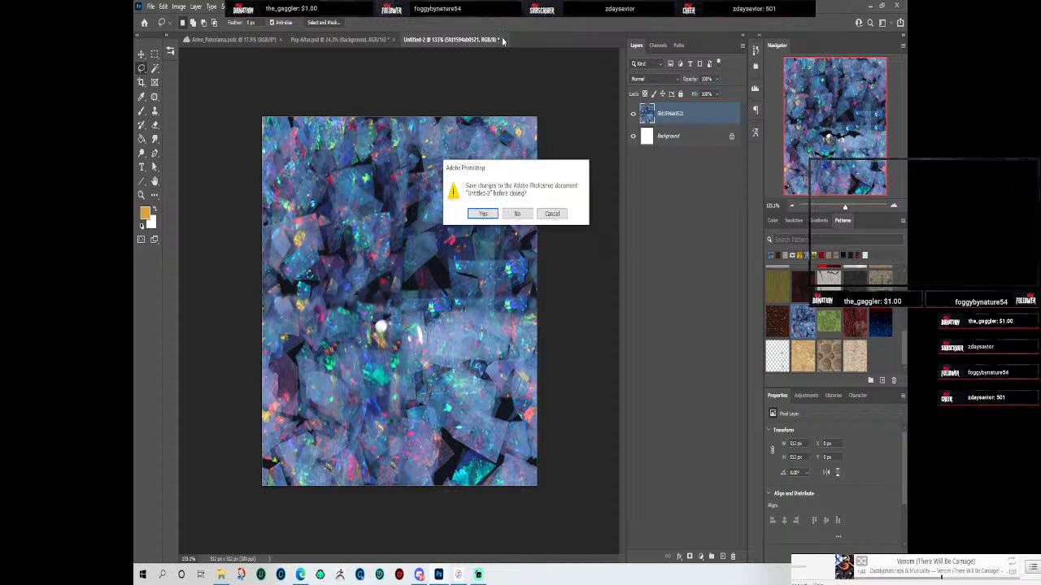
click(520, 213)
Step: Create a new 10 × 8 inch document at 300 ppi in 16-bit RGB Color with a white background
click(151, 7)
click(153, 19)
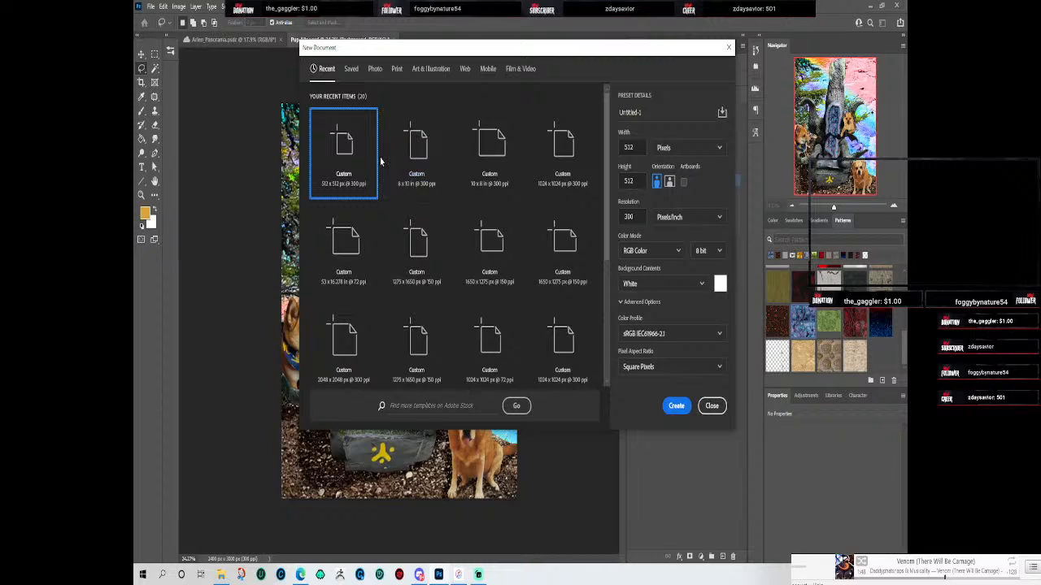
click(416, 149)
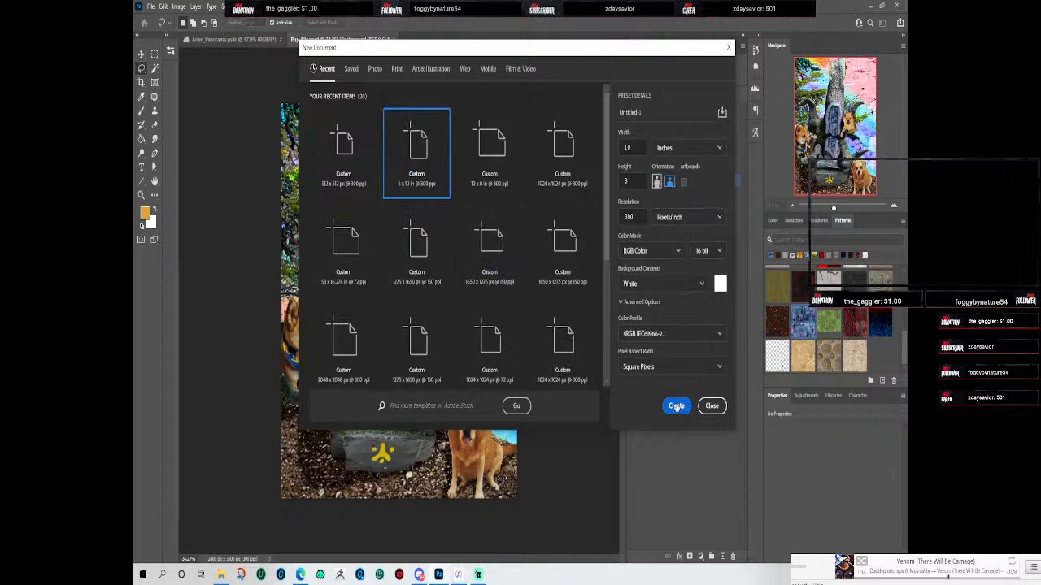
click(676, 406)
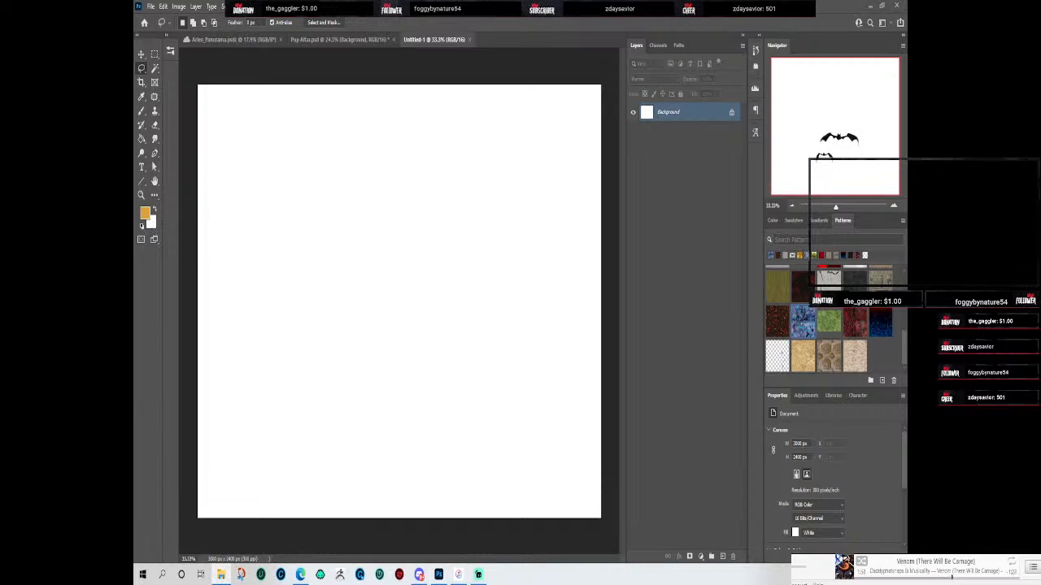
Step: Place the photo of the dark sedan in the new document at full canvas width and commit the placement
drag(553, 269, 564, 305)
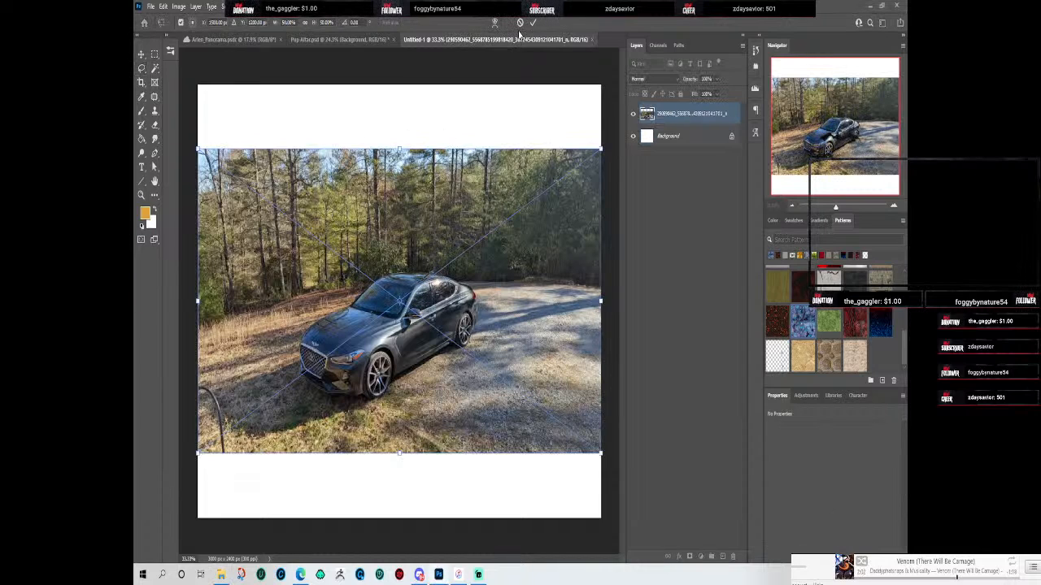
click(534, 22)
scroll(411, 362, up, 3)
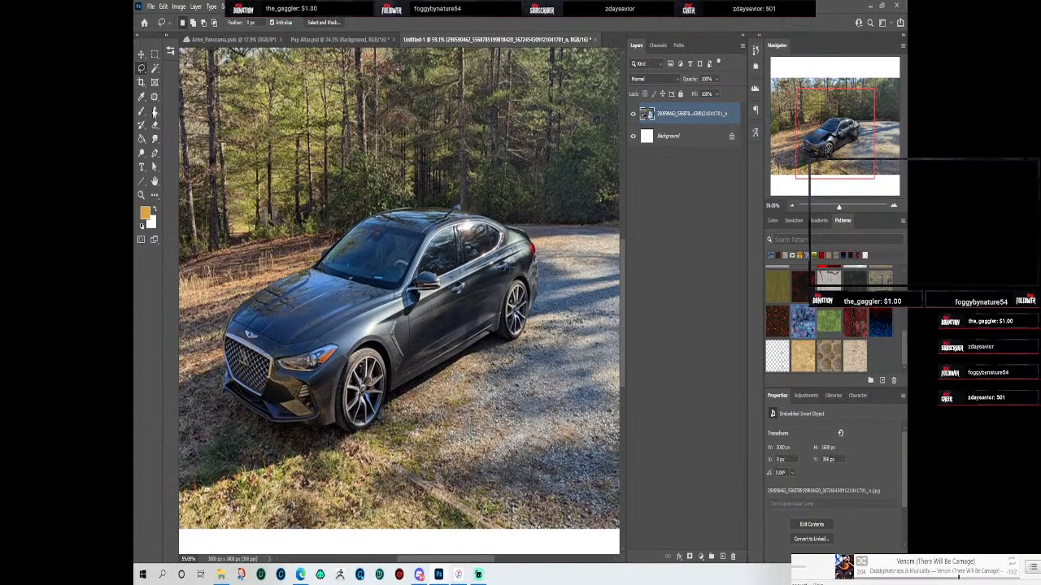
Step: Choose the Object Selection tool and rasterize the placed car photo layer
click(154, 69)
right_click(156, 71)
click(196, 66)
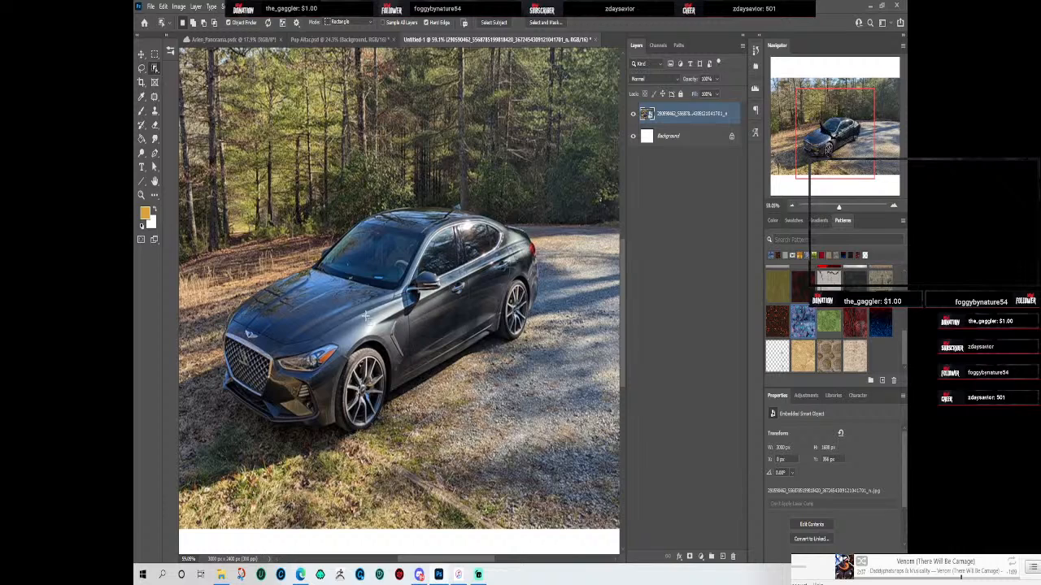
right_click(684, 116)
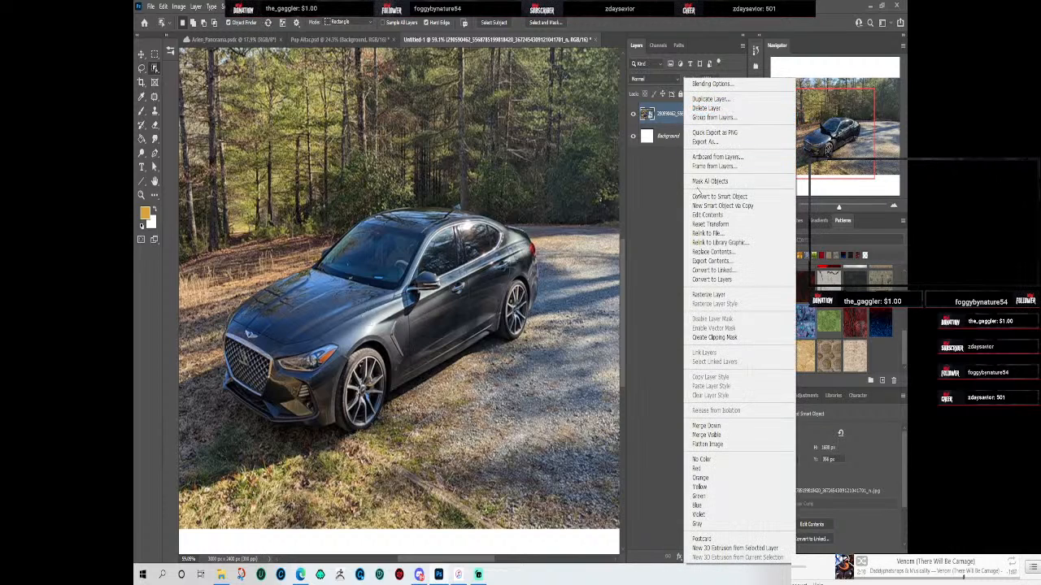
click(721, 295)
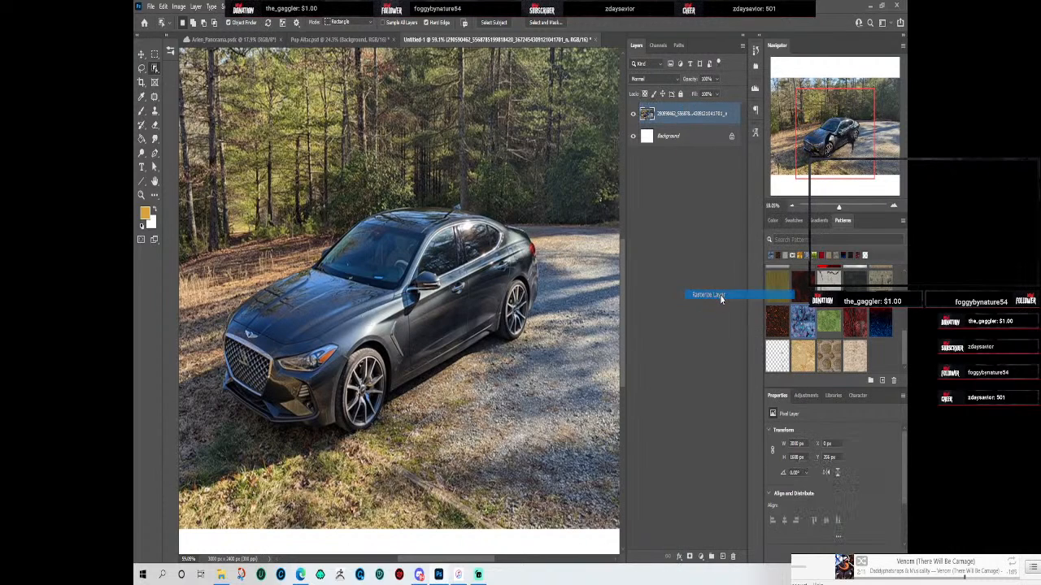
Step: Rename the car photo layer to the owner's first name in the possessive followed by "Car"
double_click(689, 115)
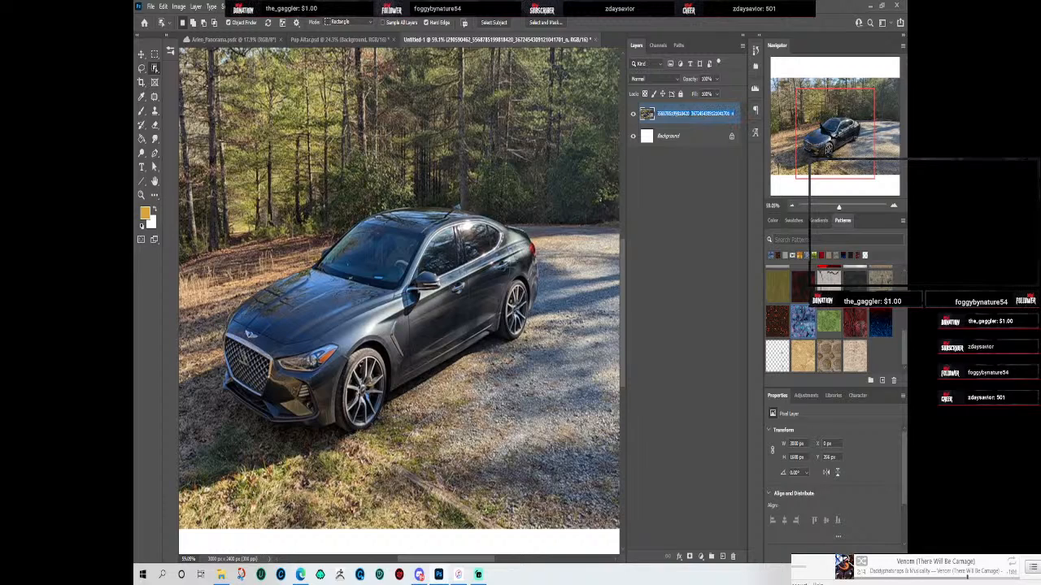
text(Graham's Car)
key(Return)
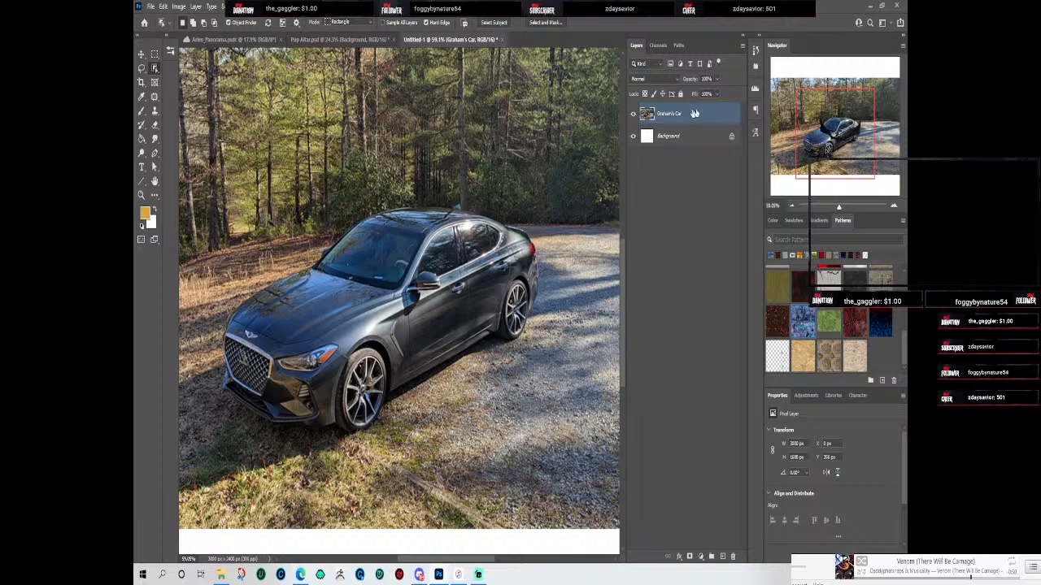
Step: Add an empty layer above the car photo and append "Original" to the car layer's name
click(723, 558)
click(687, 136)
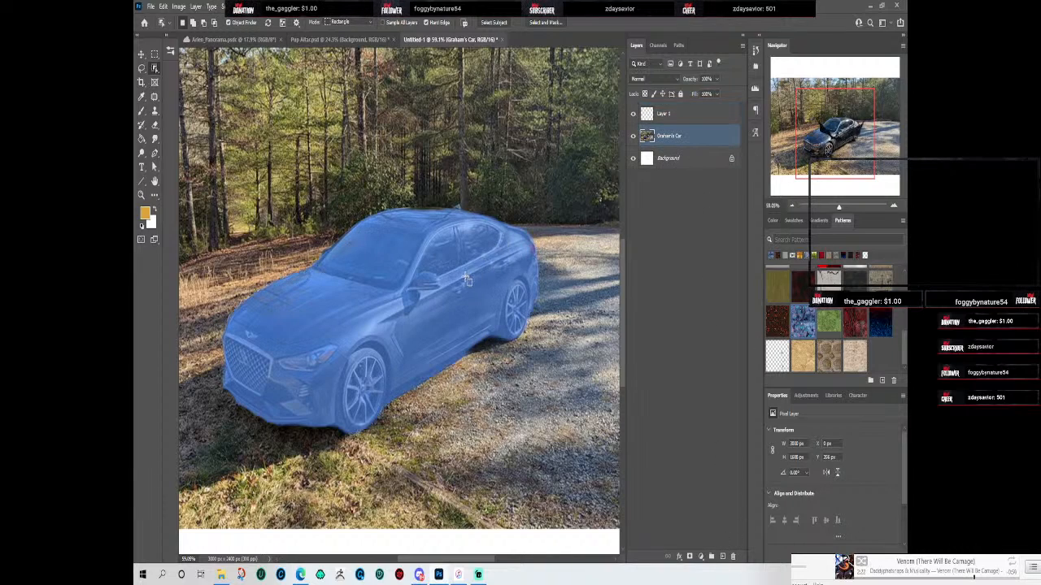
double_click(675, 136)
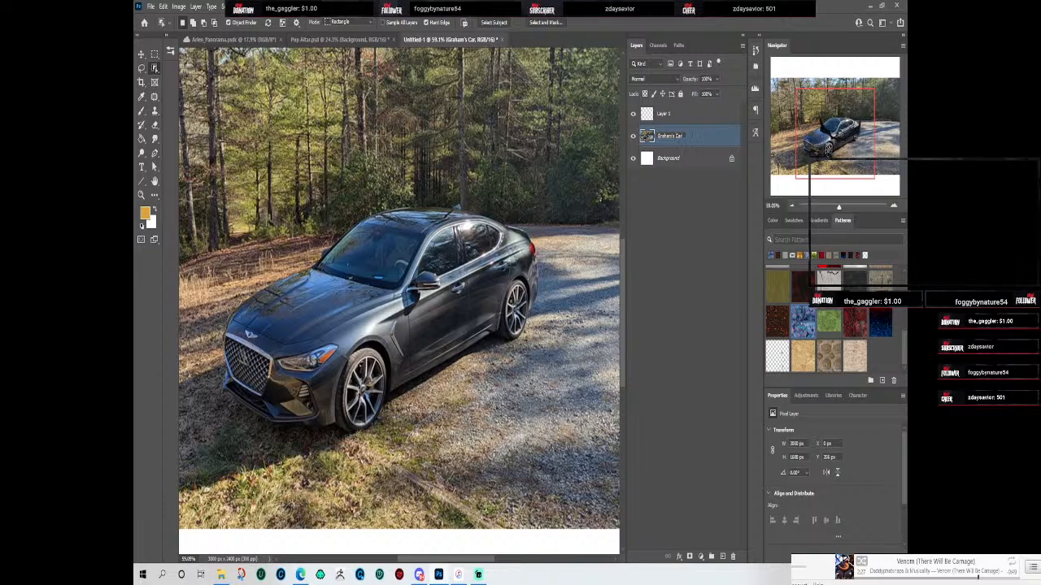
key(Return)
Step: Duplicate the original car layer within the same document, ending the copy's name with "for edit" instead of "Original"
right_click(675, 137)
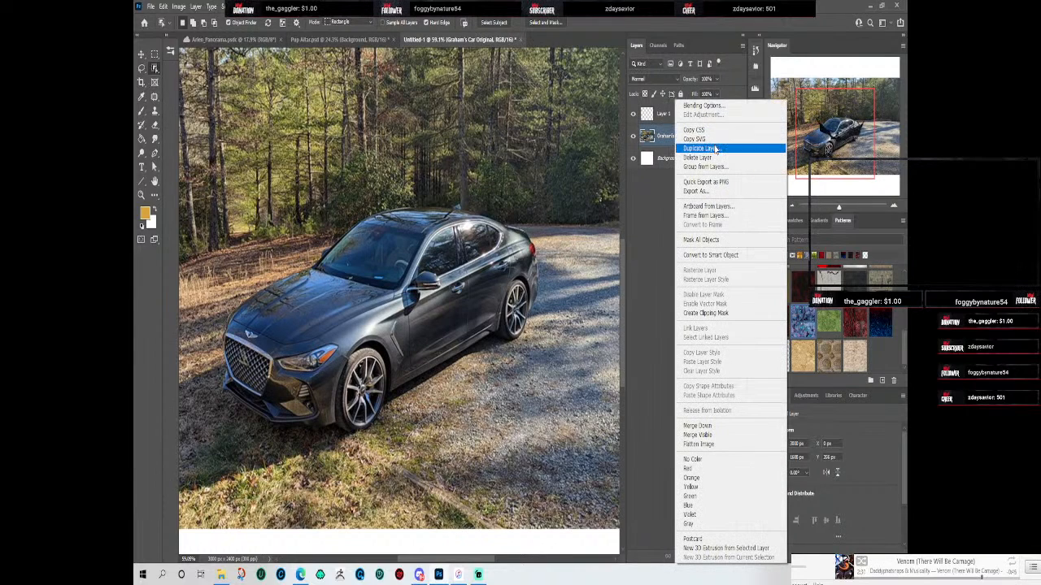
click(701, 149)
drag(401, 39, 368, 40)
text(for)
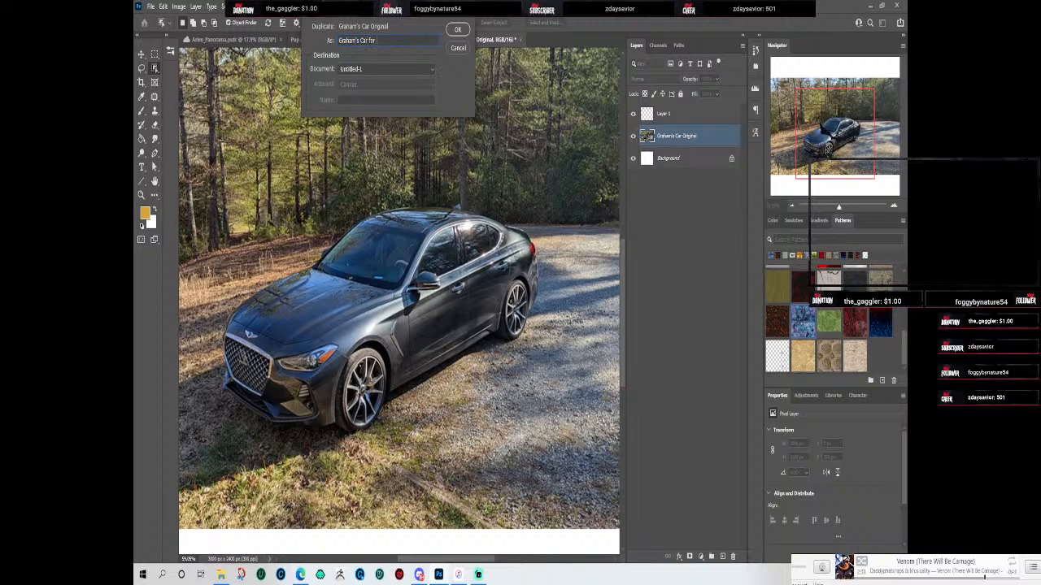
text( edit)
key(Return)
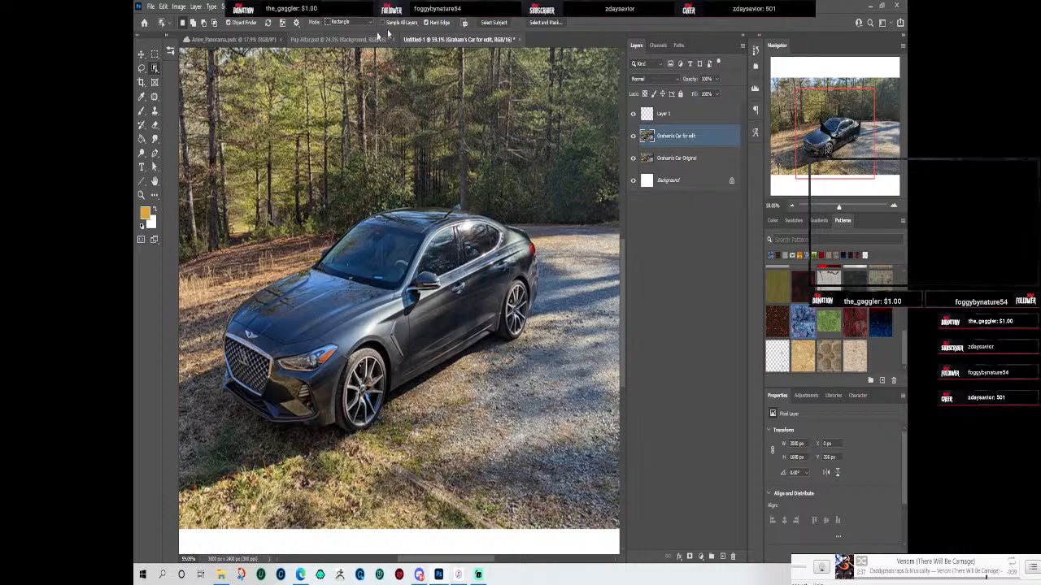
Step: Put the original car layer into its own group named "Originals"
click(686, 159)
key(ctrl+g)
double_click(664, 154)
text(Originals)
key(Return)
click(641, 154)
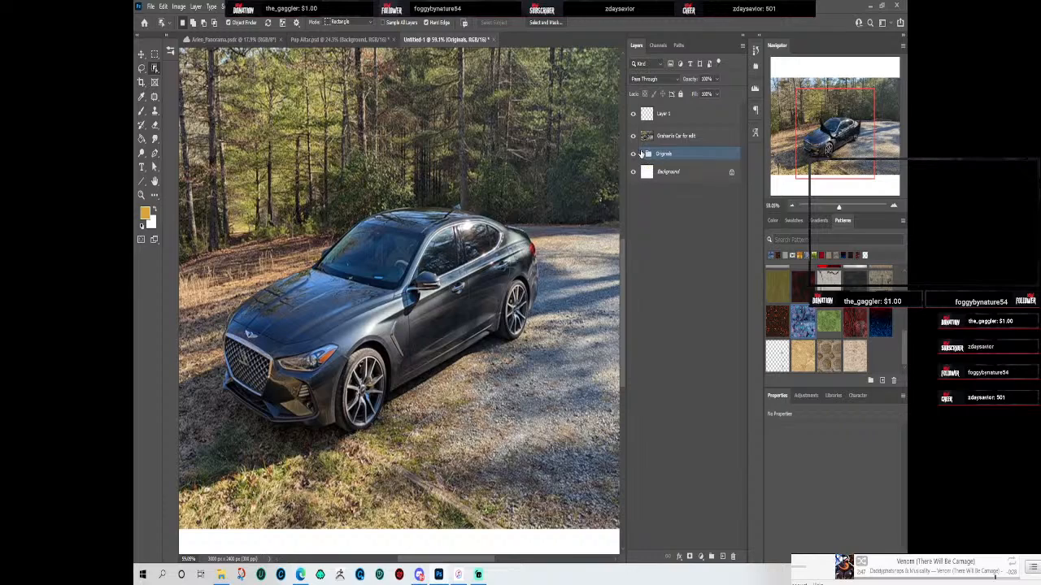
Step: Collapse and hide the Originals group and make the "for edit" car layer active
click(642, 155)
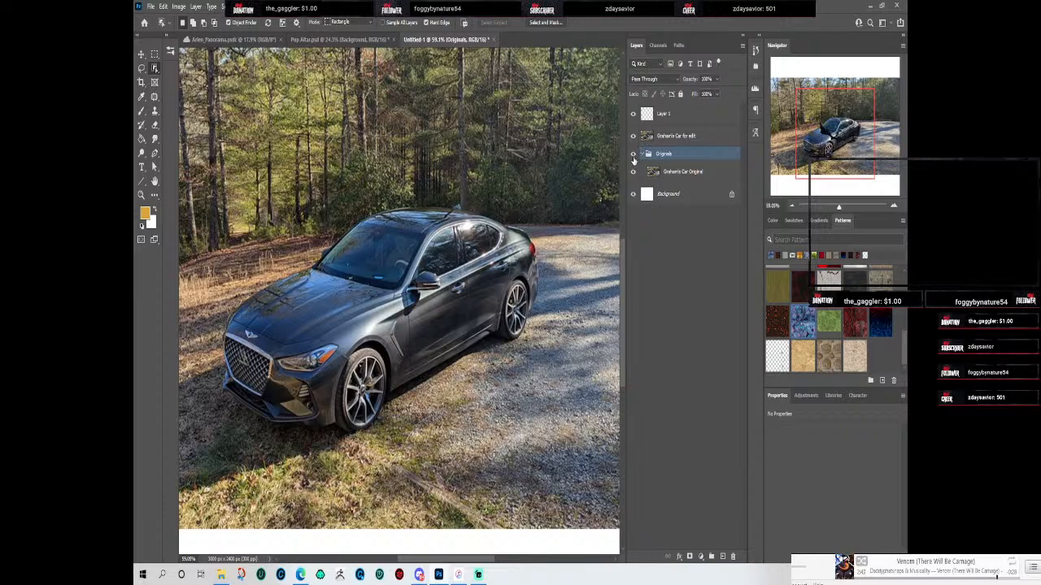
click(642, 155)
click(675, 137)
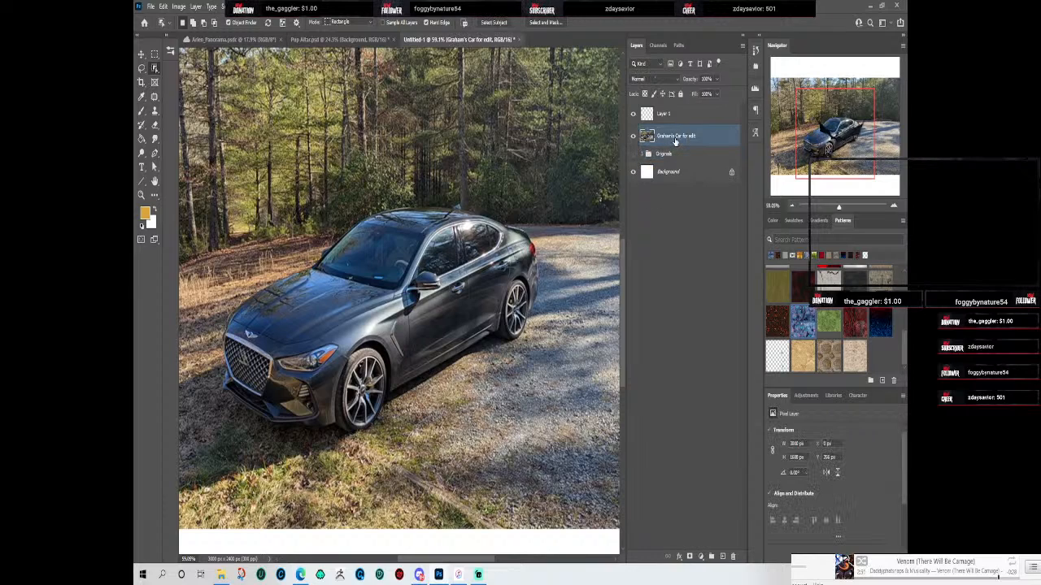
click(643, 155)
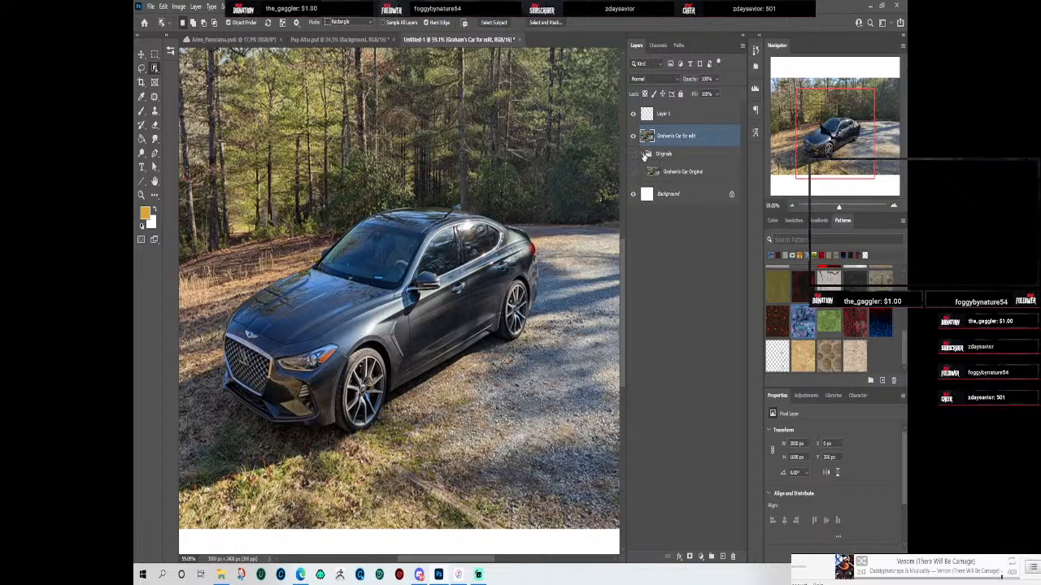
click(642, 154)
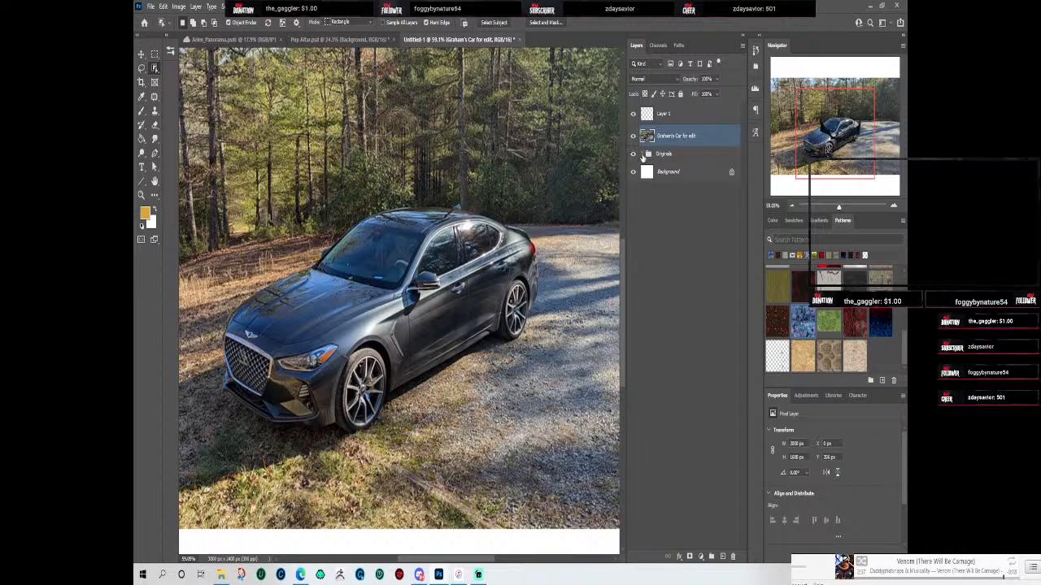
click(633, 155)
Step: Select the whole car with Object Selection and inspect the selection edge around the hood and front with the Lasso tool ready
click(463, 262)
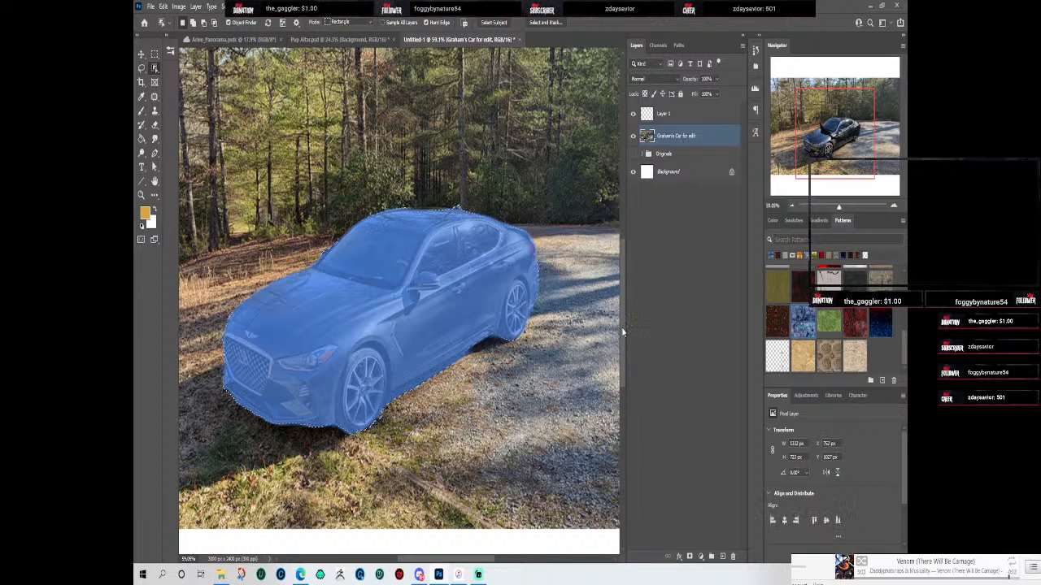
key(l)
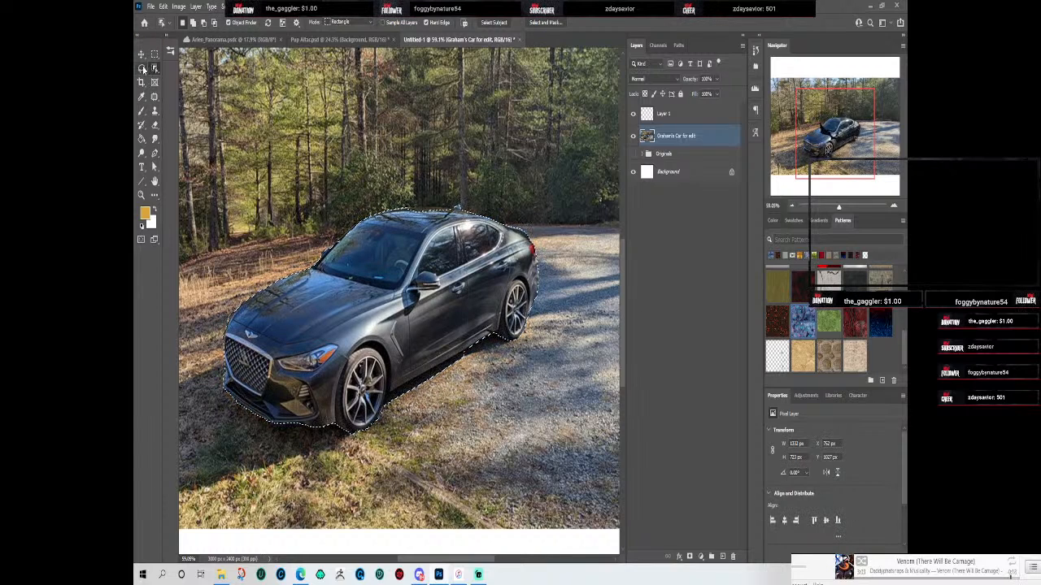
scroll(218, 328, up, 3)
scroll(218, 328, up, 3)
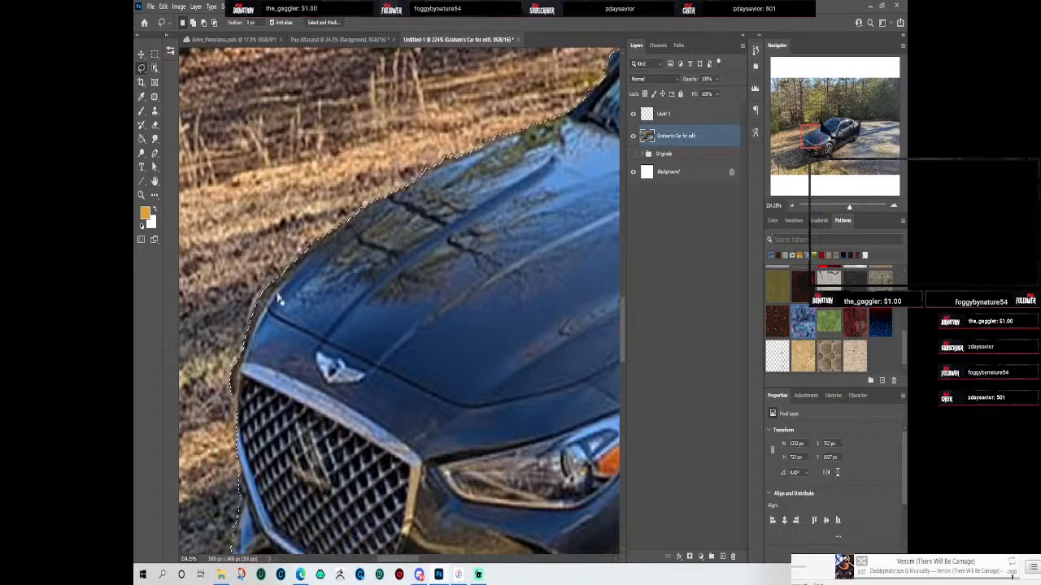
scroll(272, 298, down, 2)
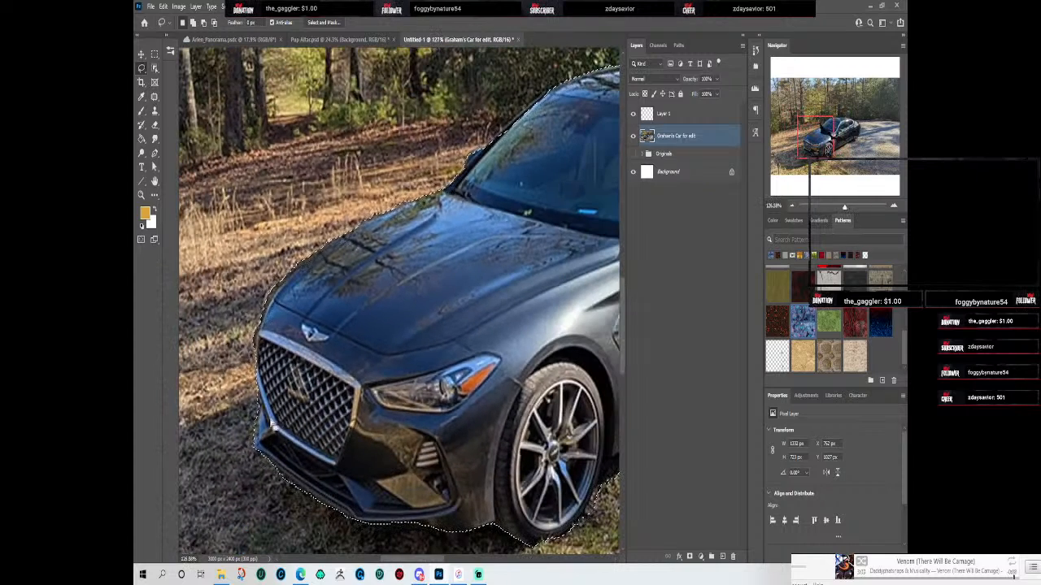
Step: Subtract the background slivers along the grille's outer edge from the car selection with the Lasso tool
scroll(288, 431, up, 3)
scroll(289, 431, up, 3)
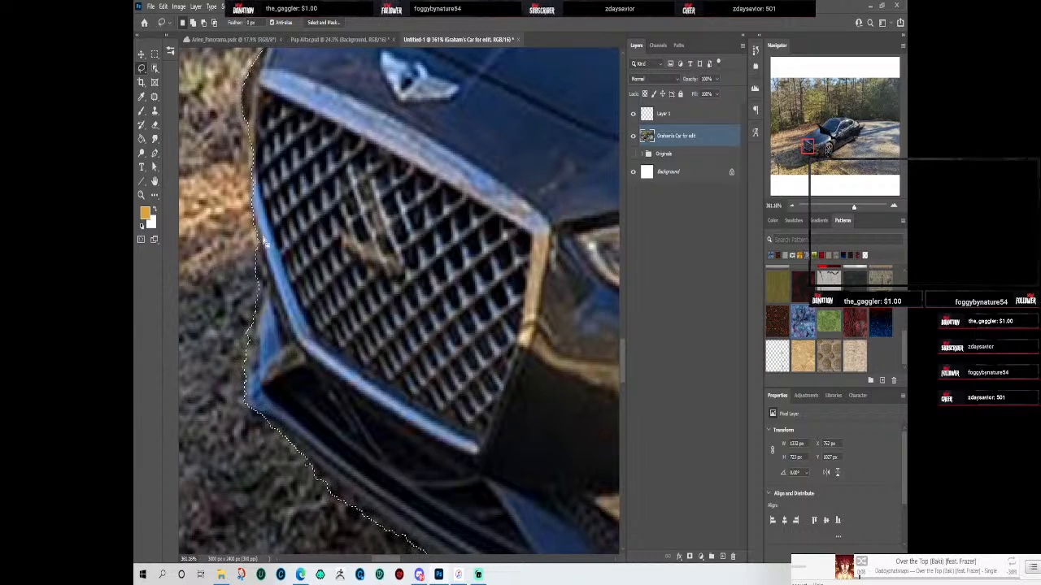
key(alt)
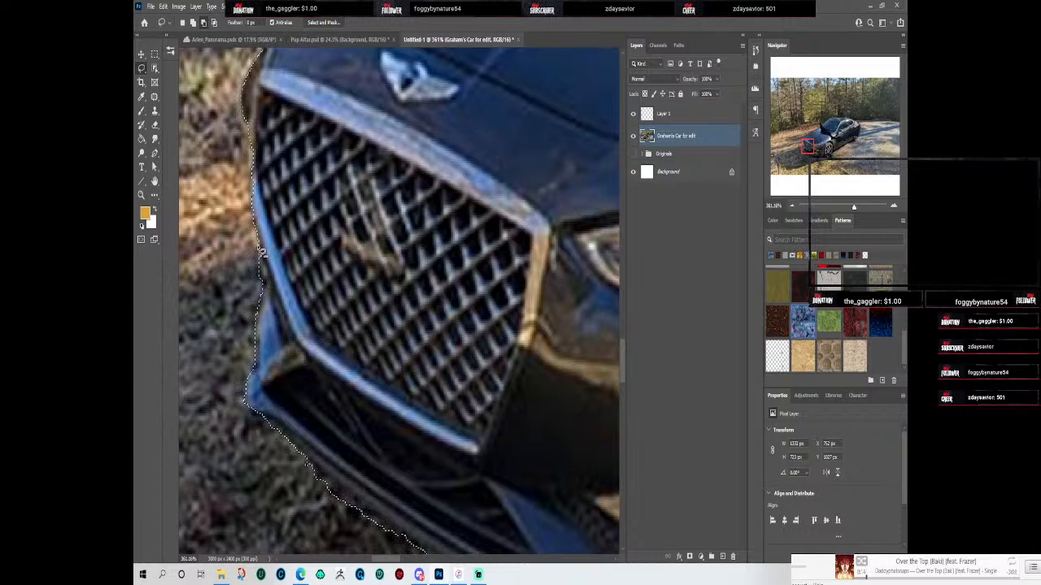
key(alt)
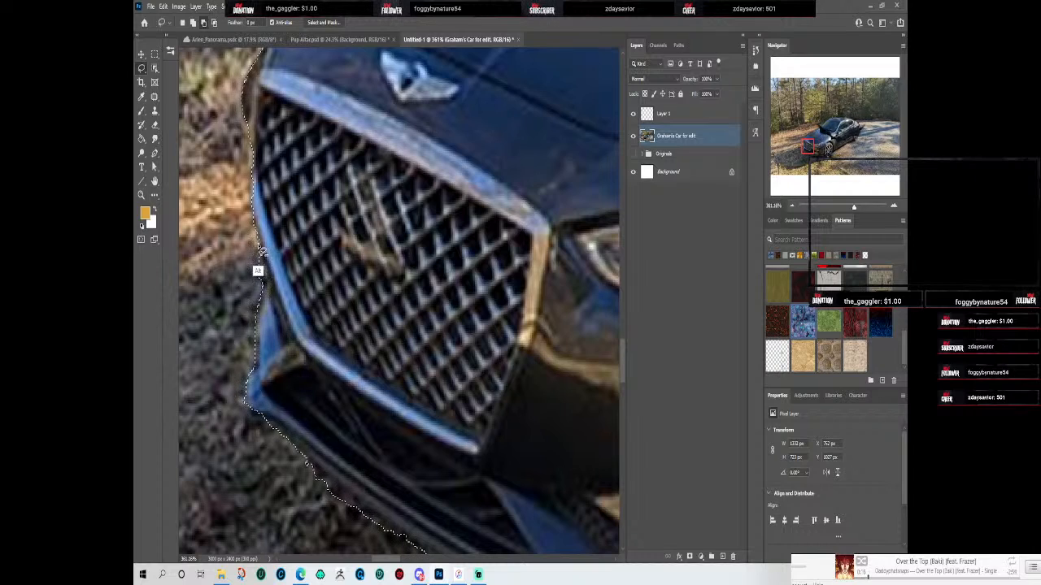
drag(266, 288, 259, 356)
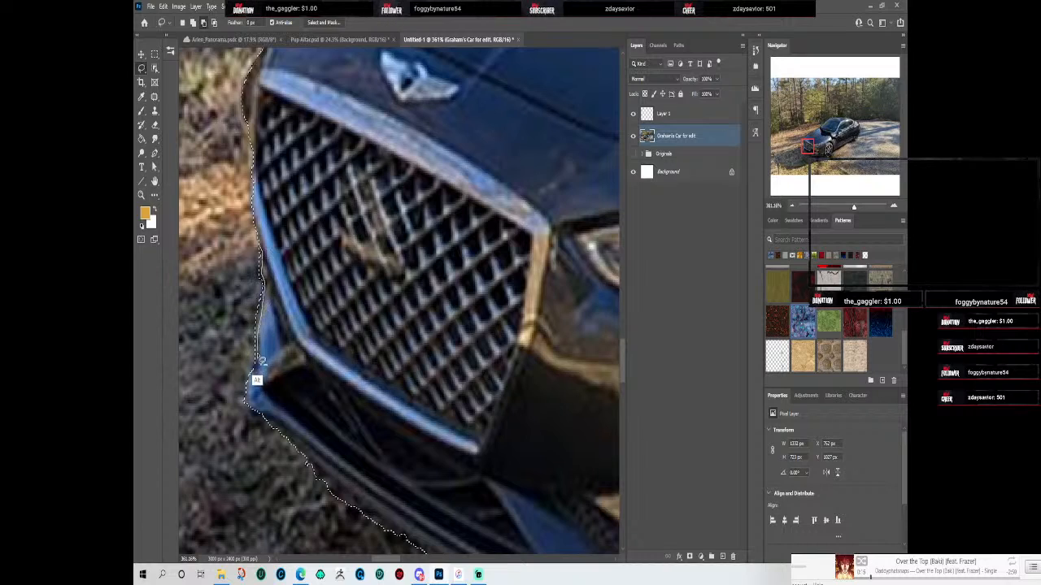
drag(261, 252, 263, 261)
mouse_move(254, 140)
mouse_down()
mouse_move(254, 164)
mouse_move(262, 65)
mouse_move(244, 85)
mouse_move(251, 170)
mouse_up()
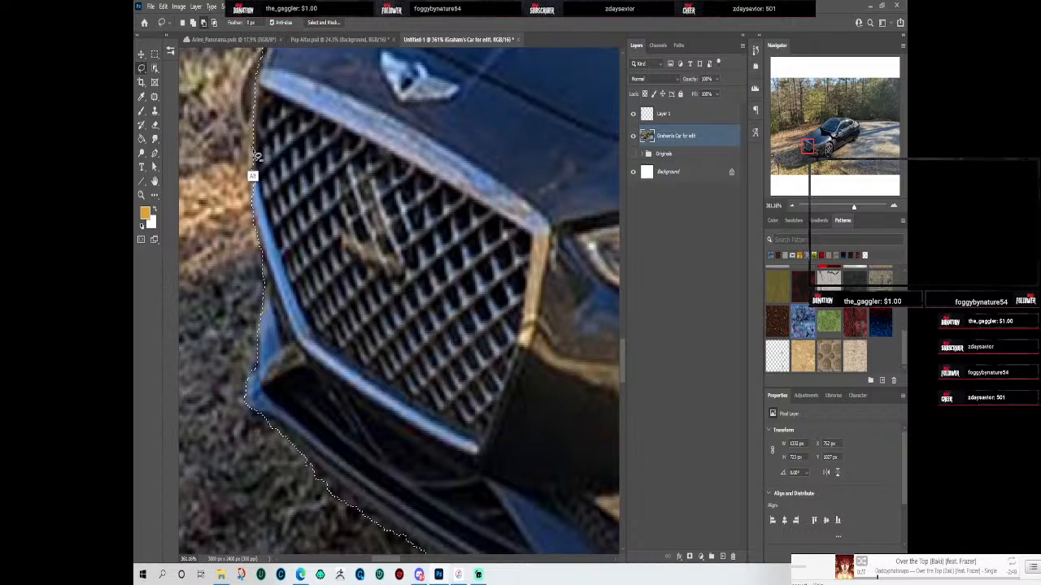
Step: Tighten the car selection along the lower edge of the front bumper with the Lasso tool
drag(341, 399, 340, 198)
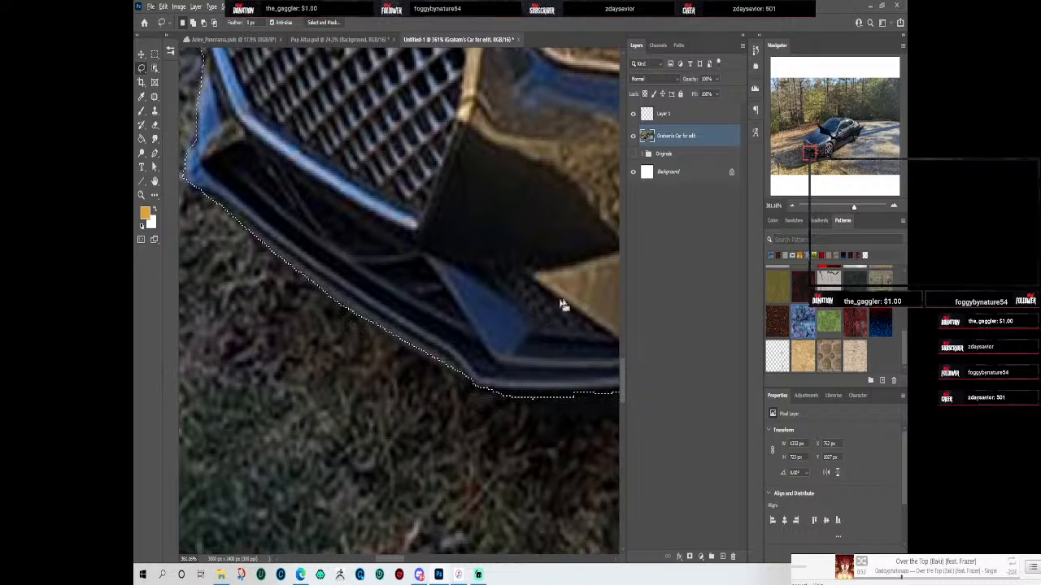
key(ctrl+d)
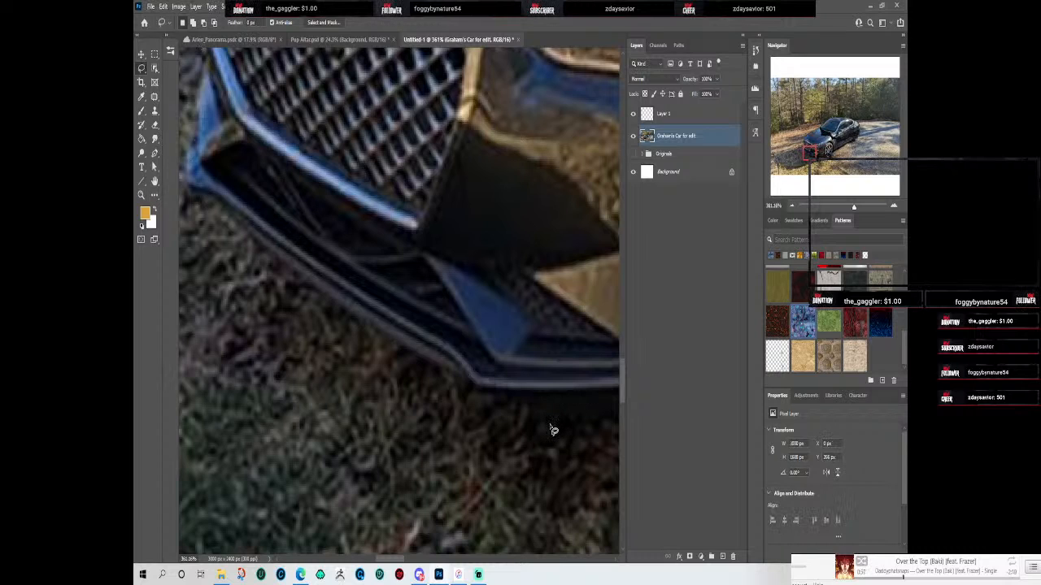
key(ctrl+z)
drag(559, 356, 353, 360)
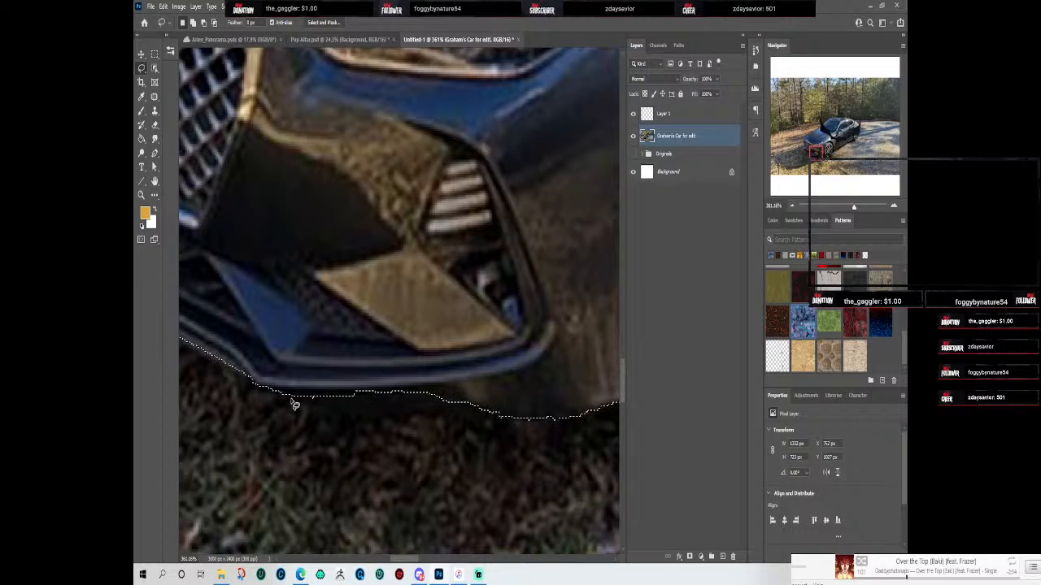
mouse_move(275, 395)
mouse_down()
mouse_move(361, 400)
mouse_move(303, 404)
mouse_move(271, 396)
mouse_up()
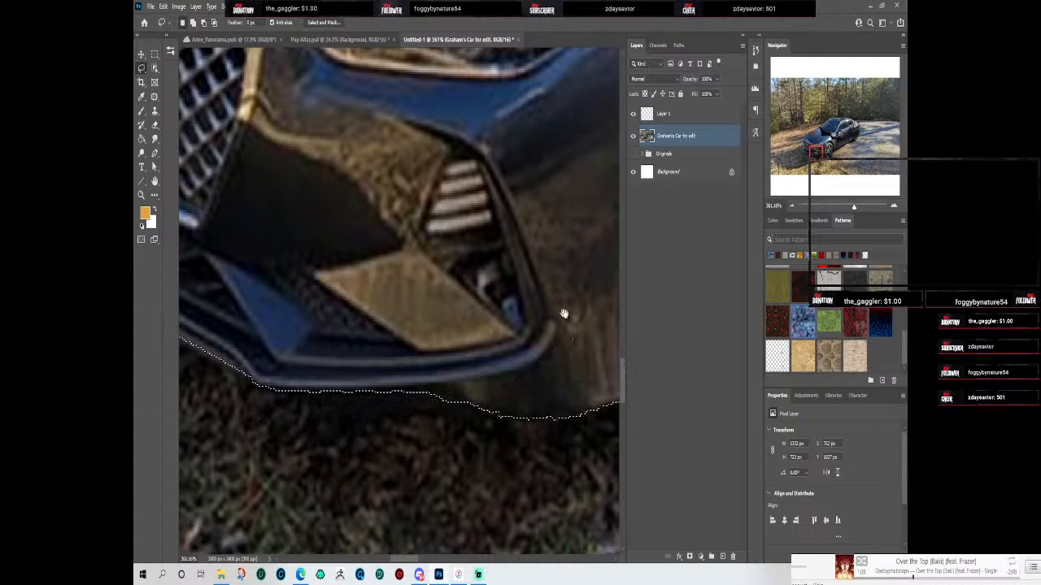
Step: Subtract the ground behind the front wheel's rear edge from the car selection with the Lasso tool
drag(565, 314, 379, 276)
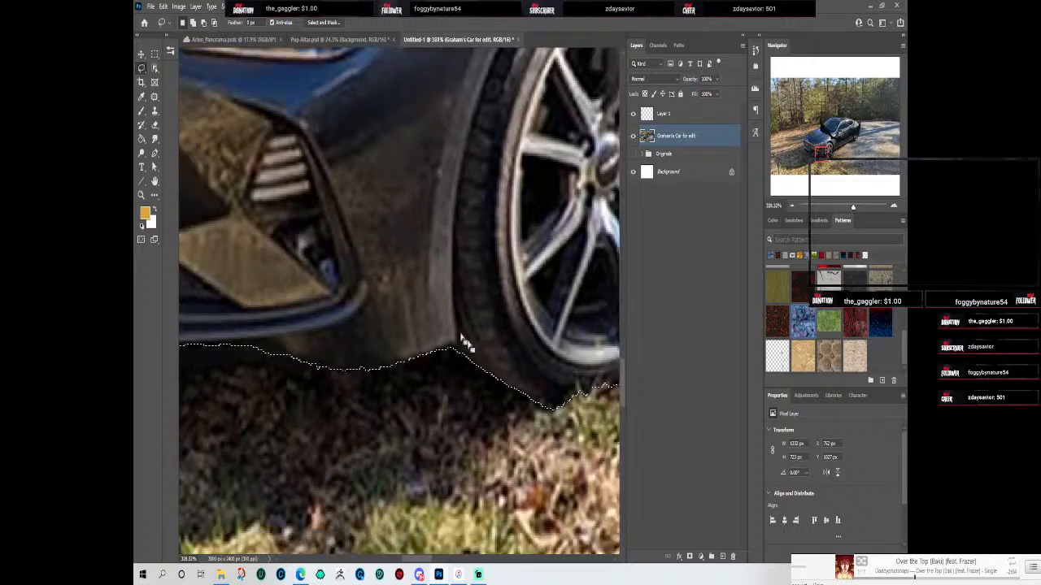
scroll(429, 309, down, 6)
scroll(363, 326, up, 2)
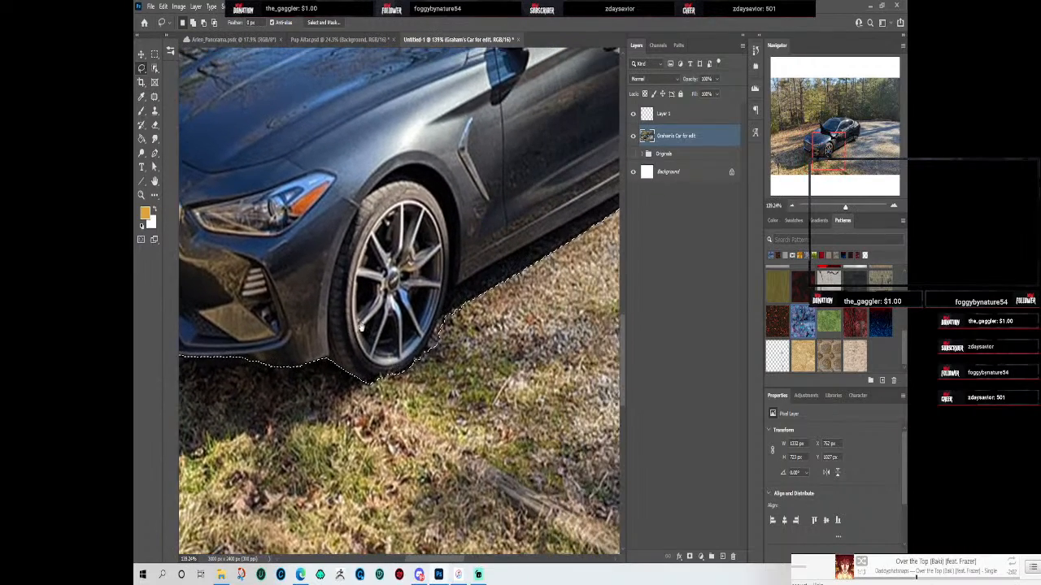
drag(365, 366, 475, 322)
drag(567, 275, 393, 418)
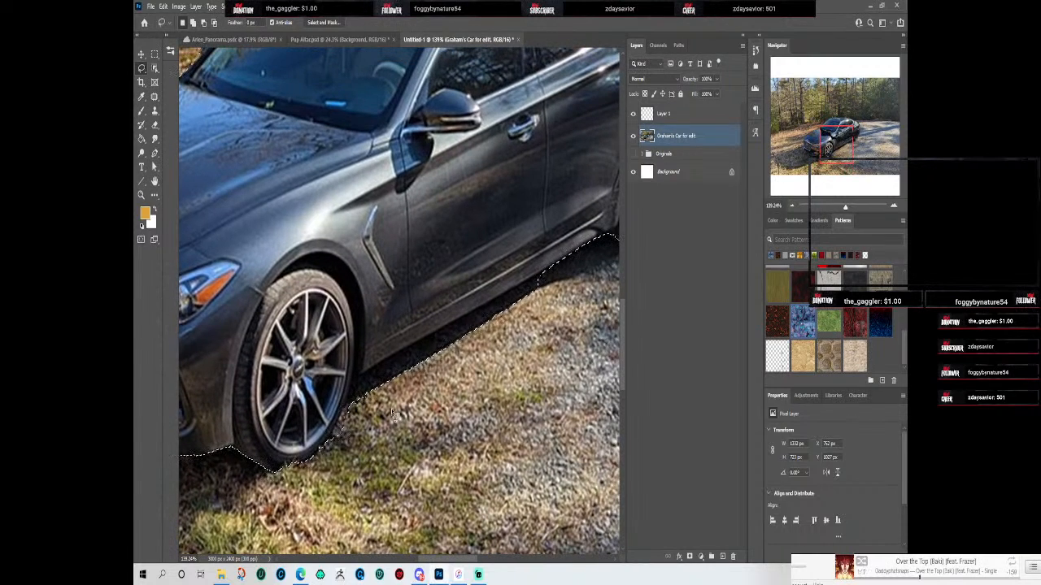
scroll(393, 418, up, 3)
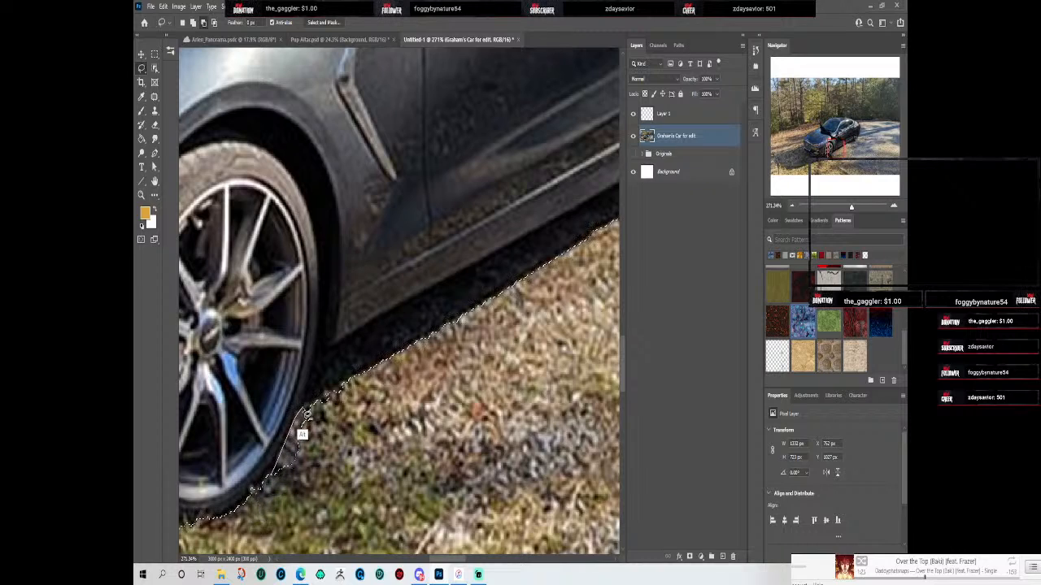
mouse_move(314, 388)
mouse_down()
mouse_move(346, 338)
mouse_move(378, 377)
mouse_move(321, 460)
mouse_move(272, 499)
mouse_up()
Step: Trim the ground shadow from the car selection along the side sill and around the rear wheel
drag(503, 335, 374, 439)
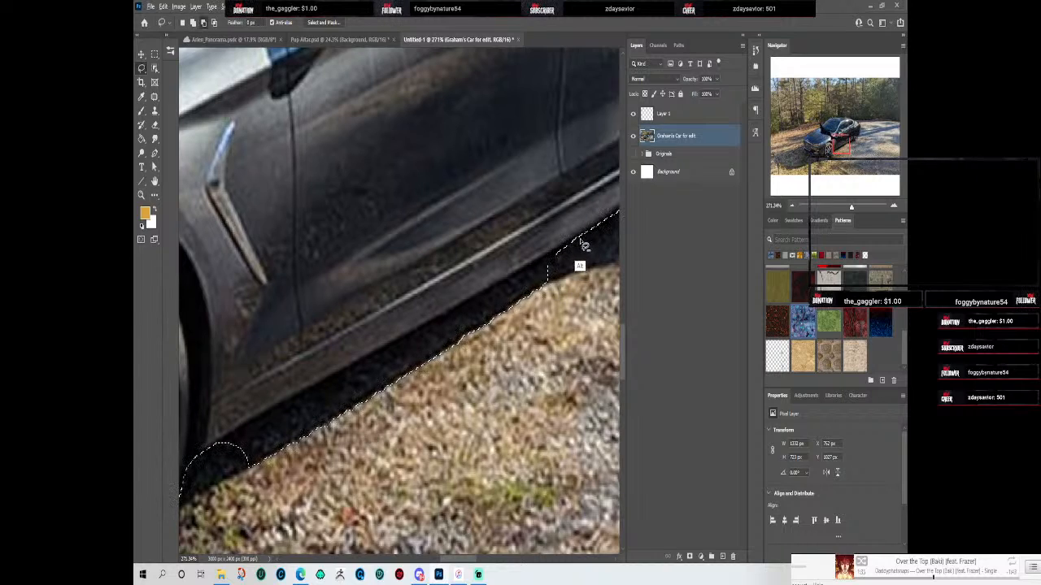
mouse_move(573, 251)
mouse_down()
mouse_move(281, 404)
mouse_move(206, 460)
mouse_move(227, 486)
mouse_move(313, 469)
mouse_move(444, 390)
mouse_move(539, 309)
mouse_move(583, 243)
mouse_up()
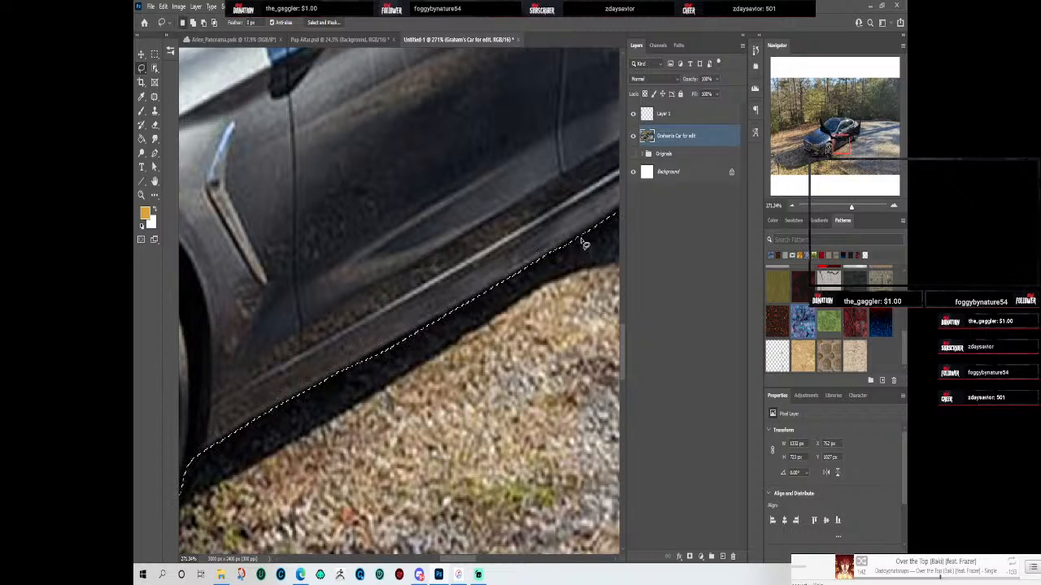
drag(546, 322, 227, 492)
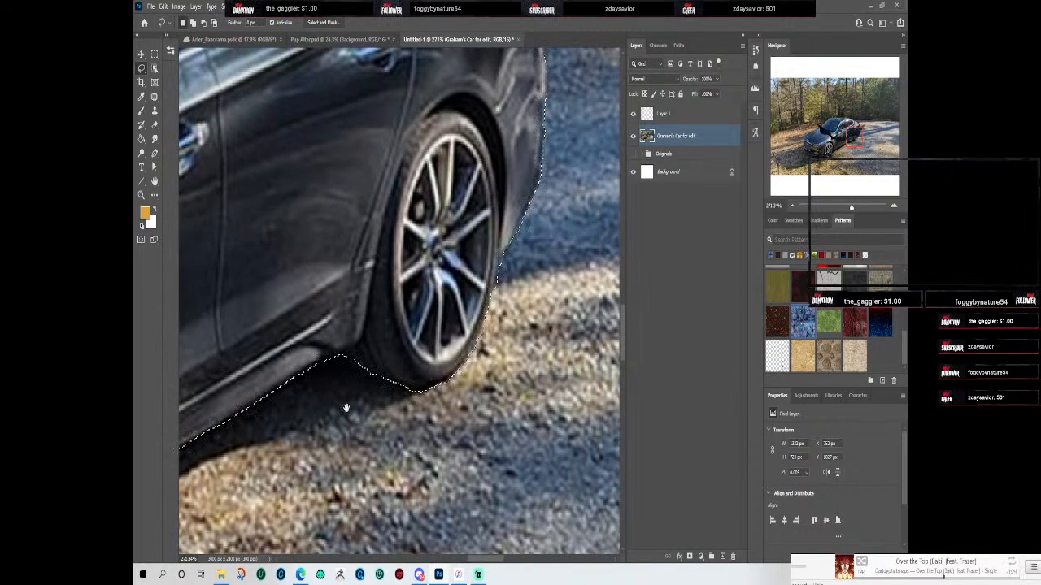
key(alt)
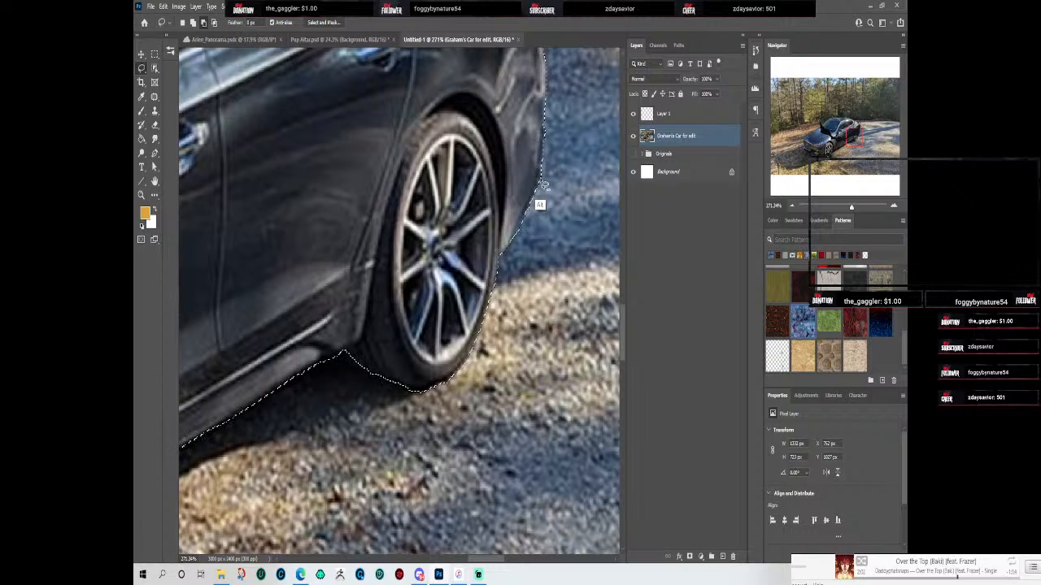
mouse_move(539, 203)
mouse_down()
mouse_move(543, 175)
mouse_move(551, 187)
mouse_move(472, 359)
mouse_up()
Step: Trim the selection edge along the trunk lid and add the missing roof strip up to the antenna
mouse_move(469, 238)
mouse_down()
mouse_move(461, 383)
mouse_move(486, 336)
mouse_move(490, 377)
mouse_up()
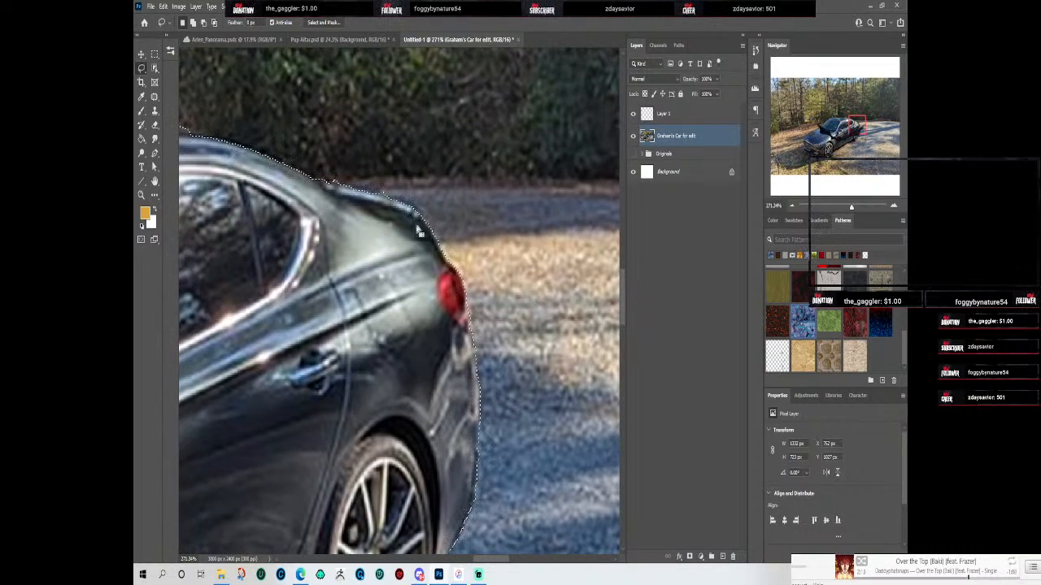
drag(406, 192, 468, 216)
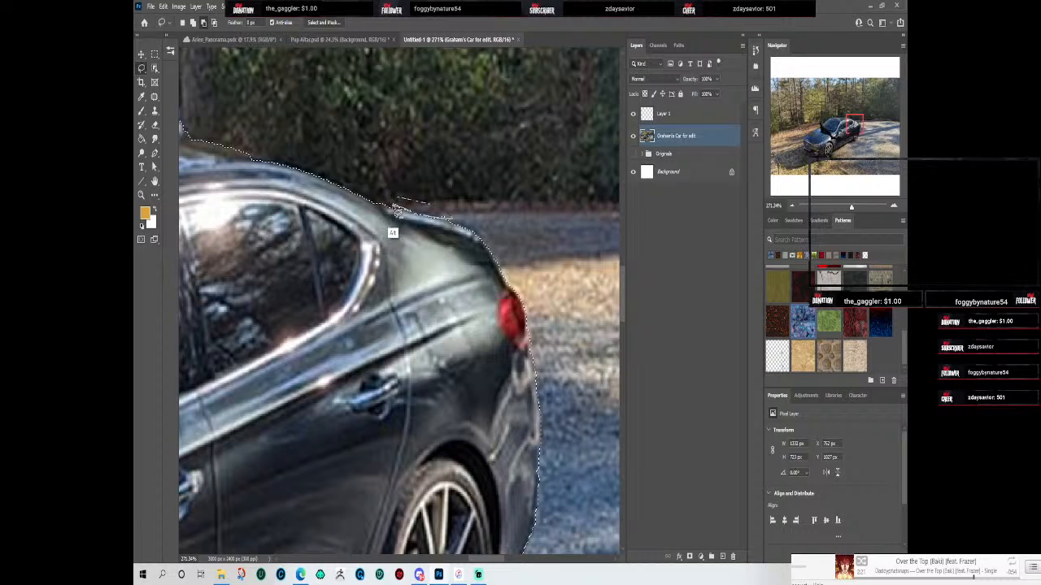
drag(378, 174, 532, 175)
scroll(532, 174, down, 5)
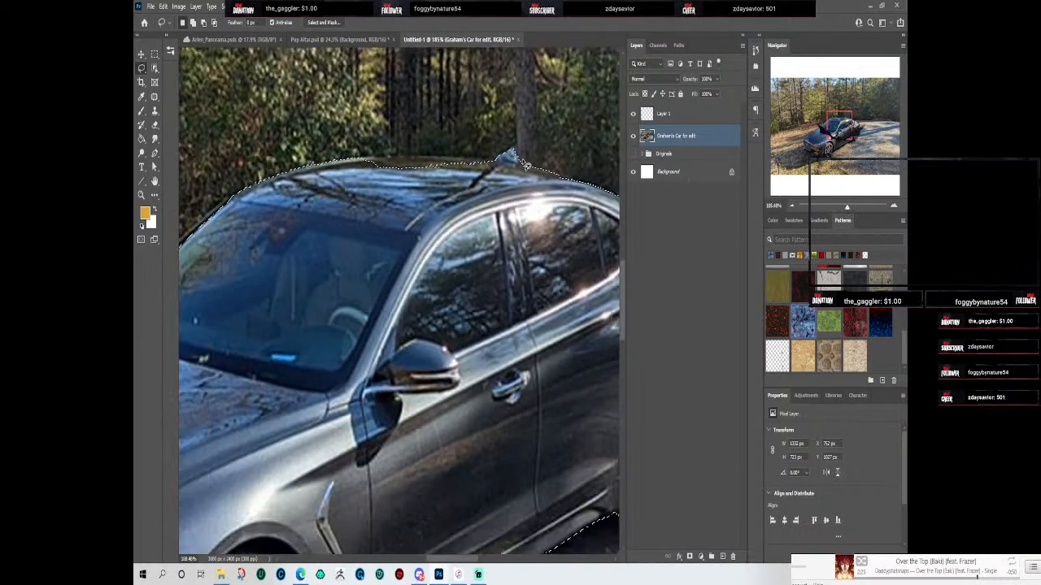
scroll(526, 122, up, 5)
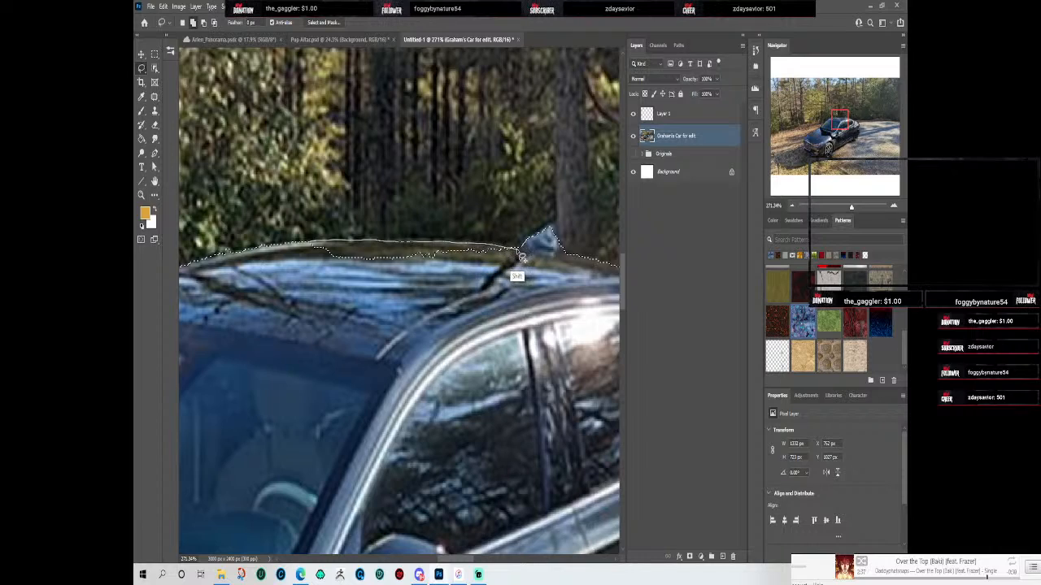
mouse_move(512, 258)
mouse_down()
mouse_move(363, 281)
mouse_move(301, 266)
mouse_move(313, 250)
mouse_move(531, 265)
mouse_up()
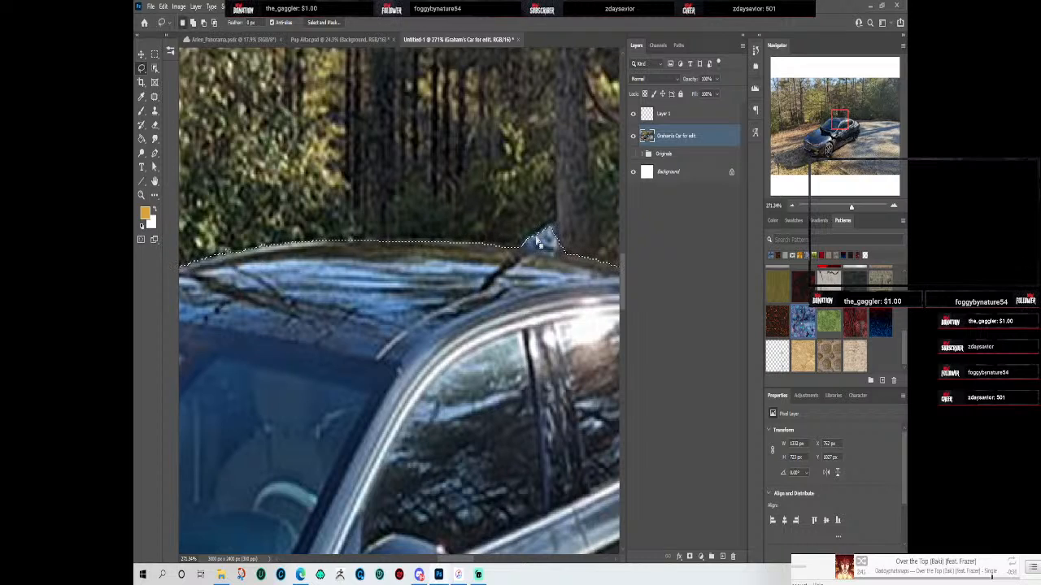
Step: Refine the car selection along the windshield pillar and beneath the far side mirror with the Lasso tool
drag(232, 344, 556, 292)
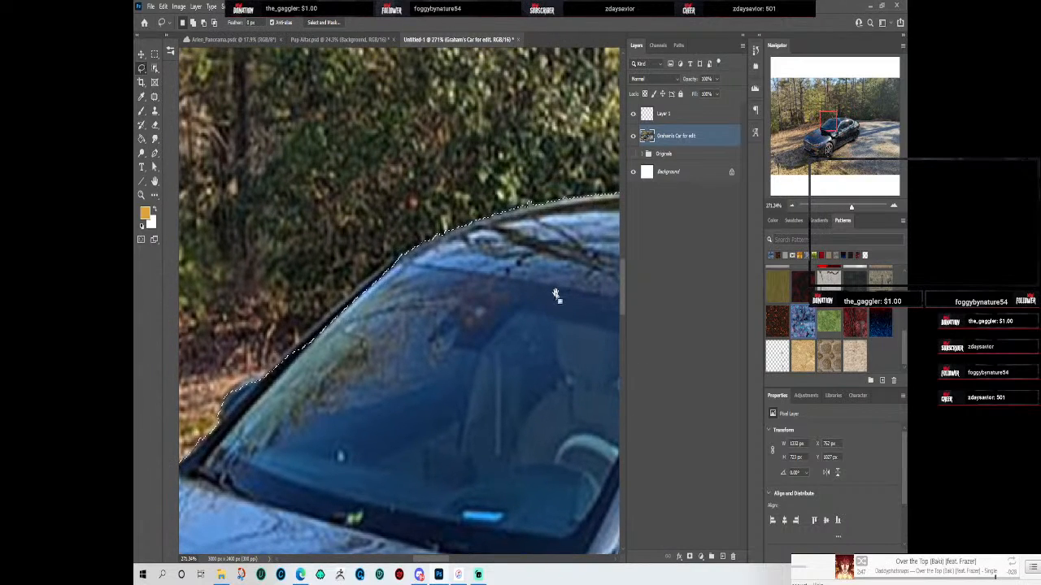
key(shift)
mouse_move(438, 234)
mouse_down()
mouse_move(383, 269)
mouse_move(261, 390)
mouse_move(281, 386)
mouse_move(449, 245)
mouse_move(440, 237)
mouse_move(263, 391)
mouse_up()
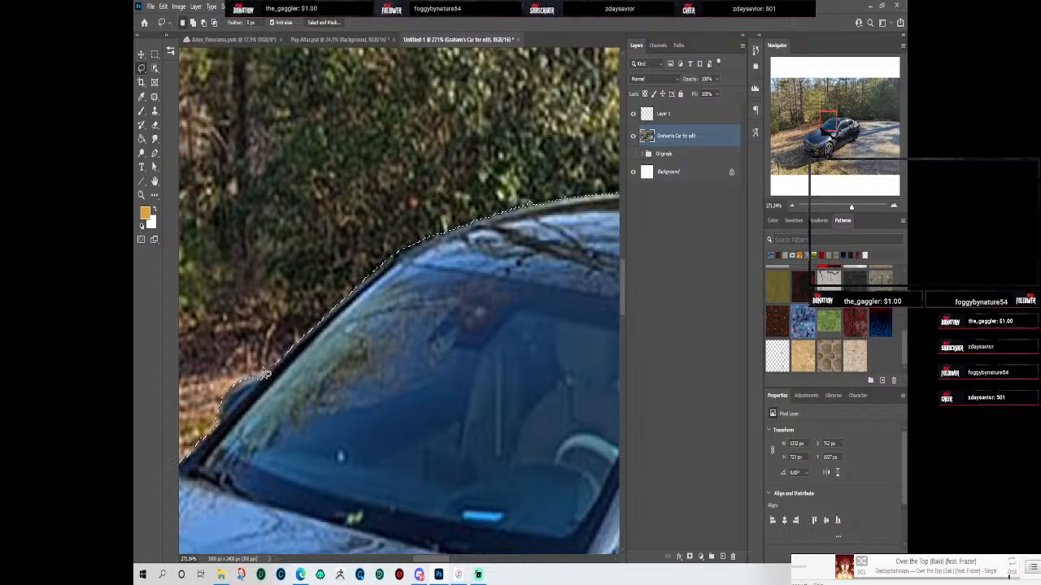
drag(302, 472, 471, 336)
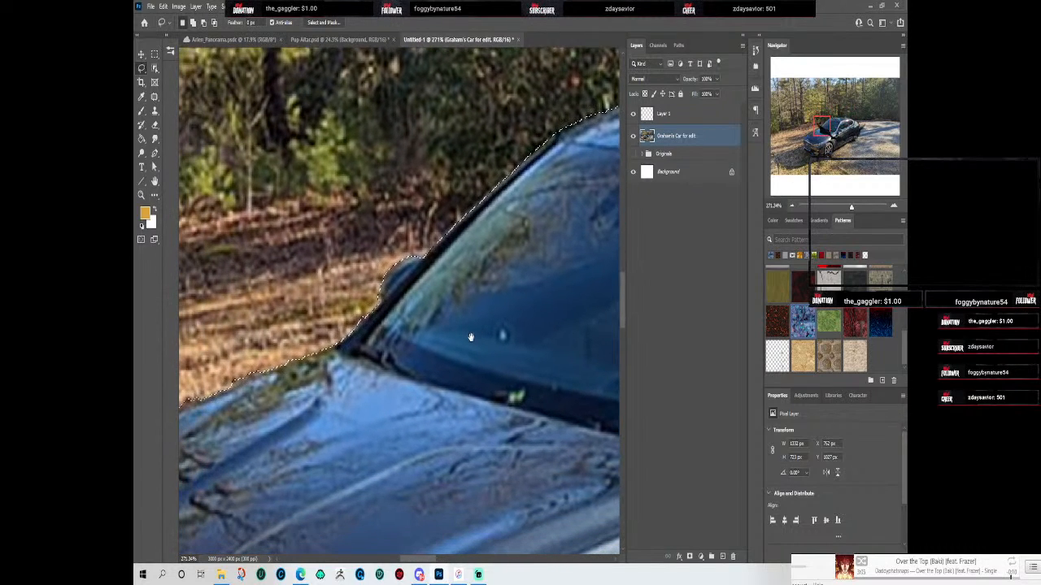
key(alt)
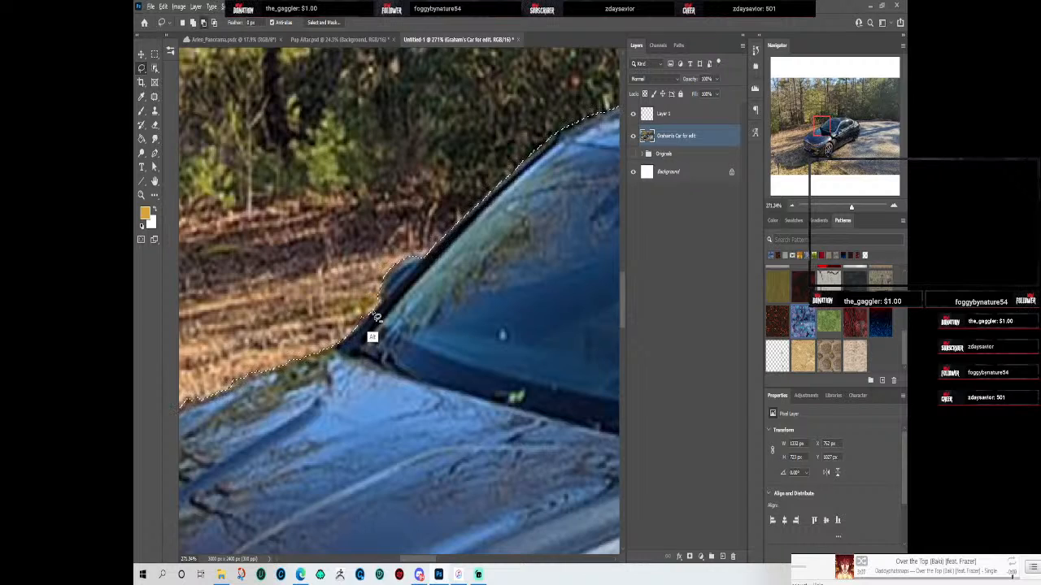
mouse_move(371, 314)
mouse_down()
mouse_move(354, 337)
mouse_move(373, 304)
mouse_up()
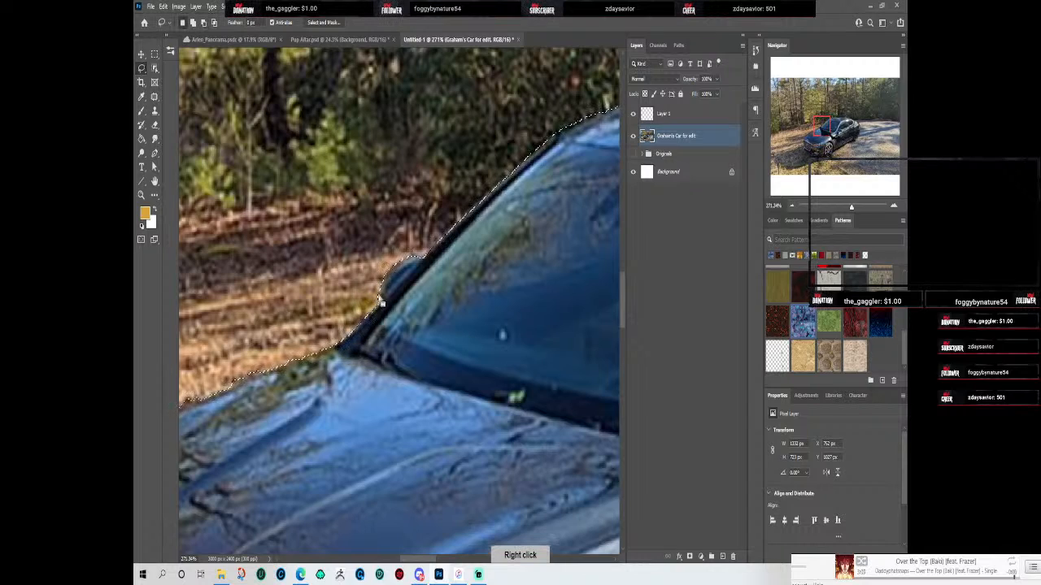
Step: Cut the selected car out of the "for edit" layer and paste it onto Layer 1
scroll(402, 276, down, 4)
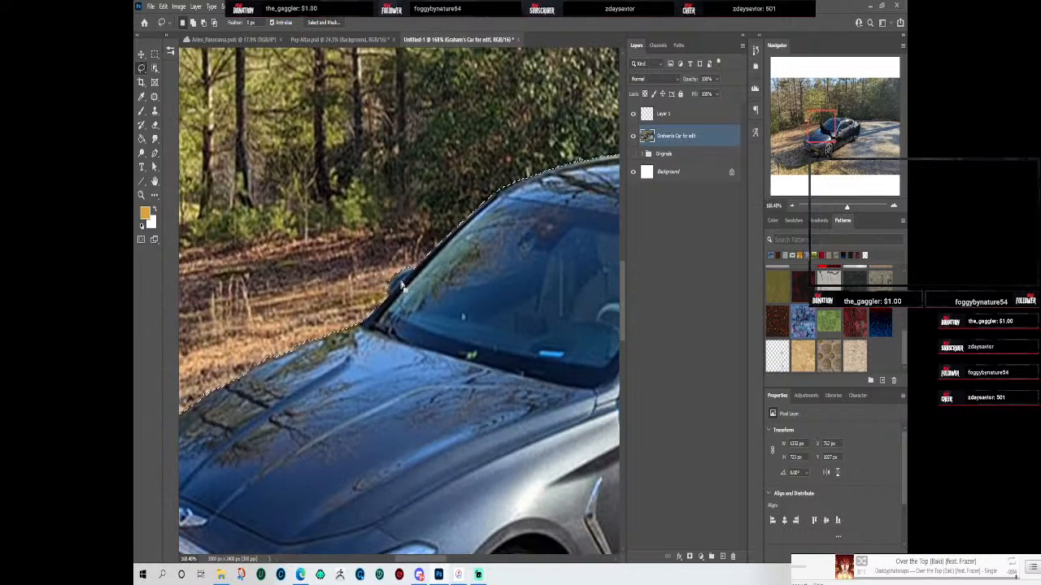
scroll(401, 285, up, 4)
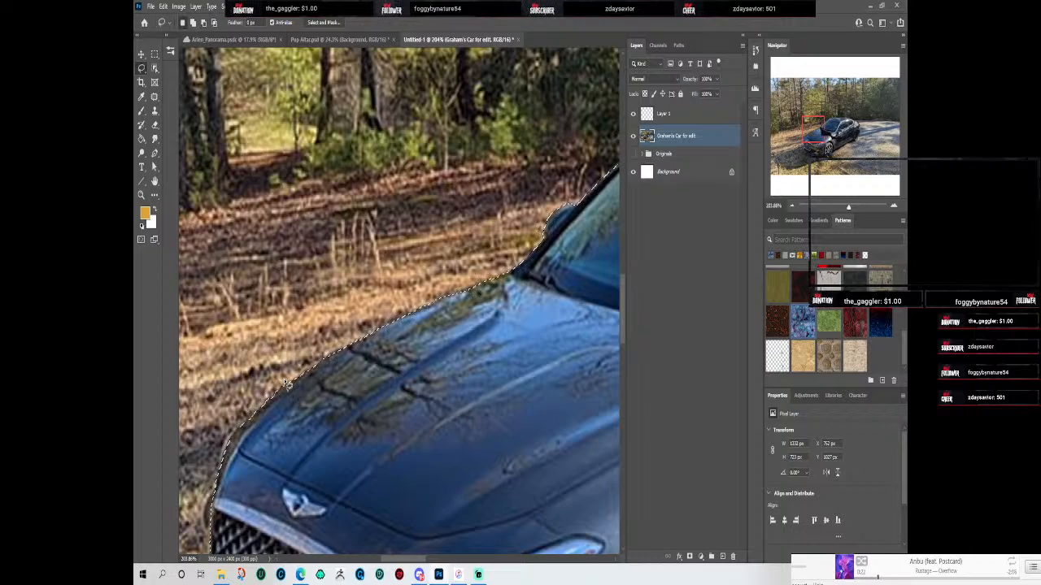
drag(469, 377, 270, 163)
scroll(367, 233, down, 5)
drag(451, 273, 452, 340)
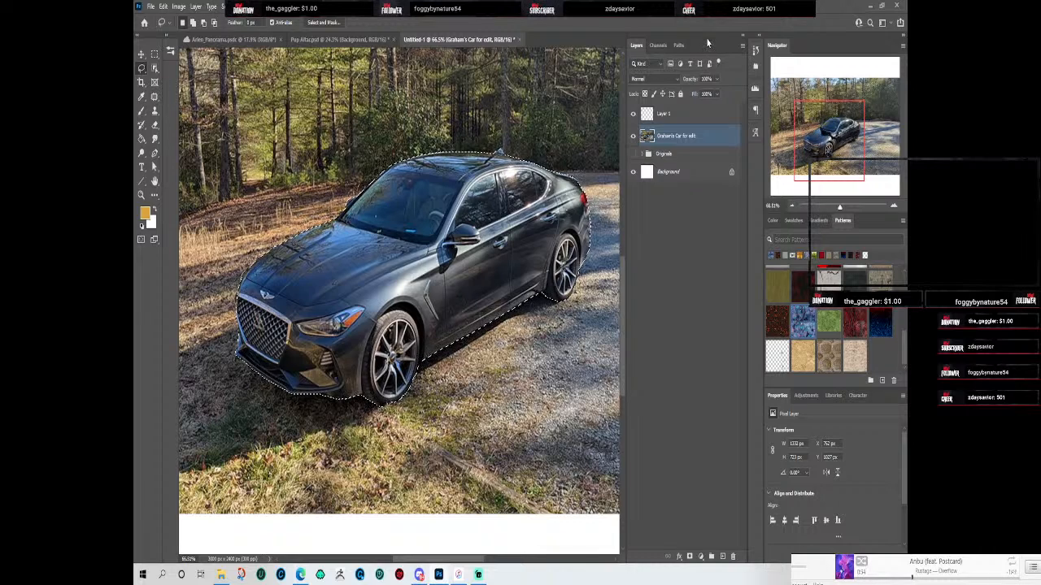
key(ctrl+x)
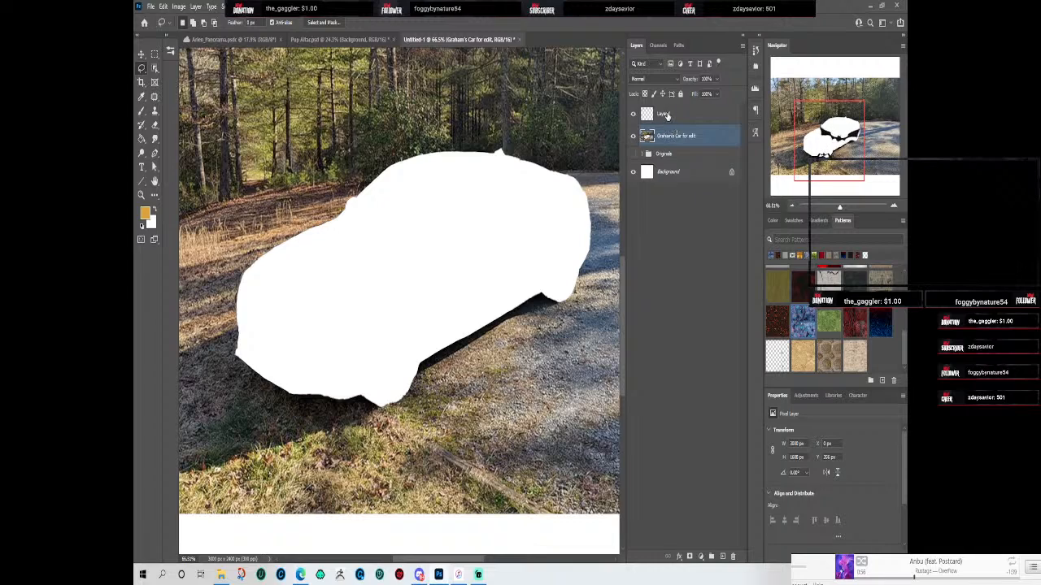
click(668, 115)
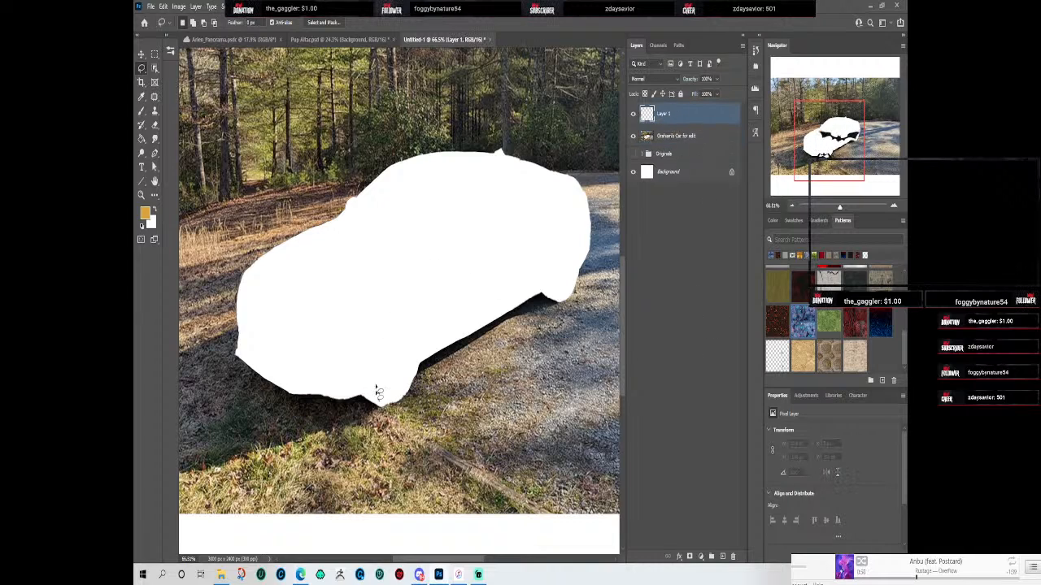
key(ctrl+v)
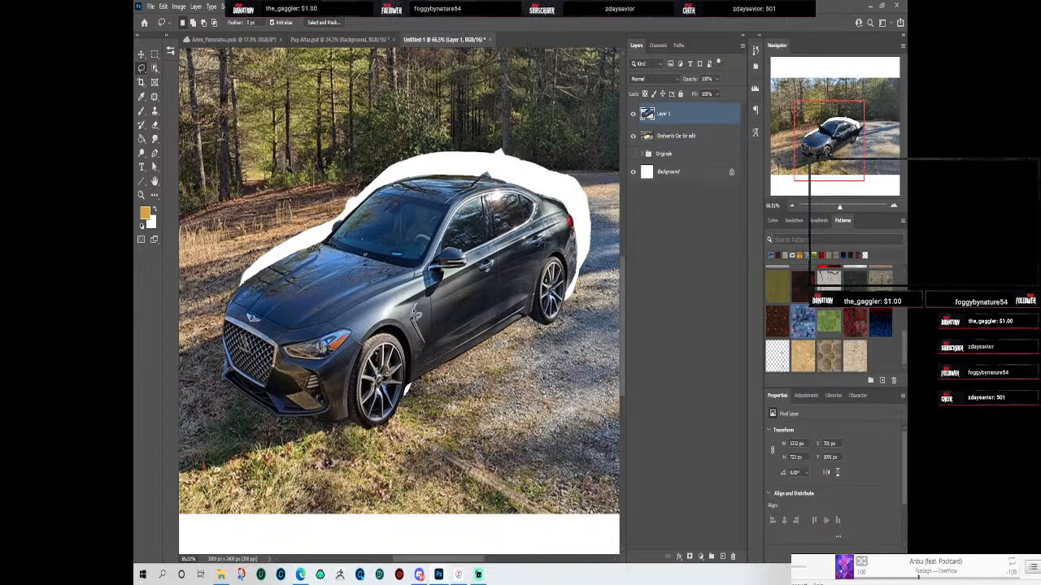
Step: Move the pasted car toward the photo's lower-right corner and inspect the edge of the cut-out hole
click(141, 54)
drag(334, 301, 431, 378)
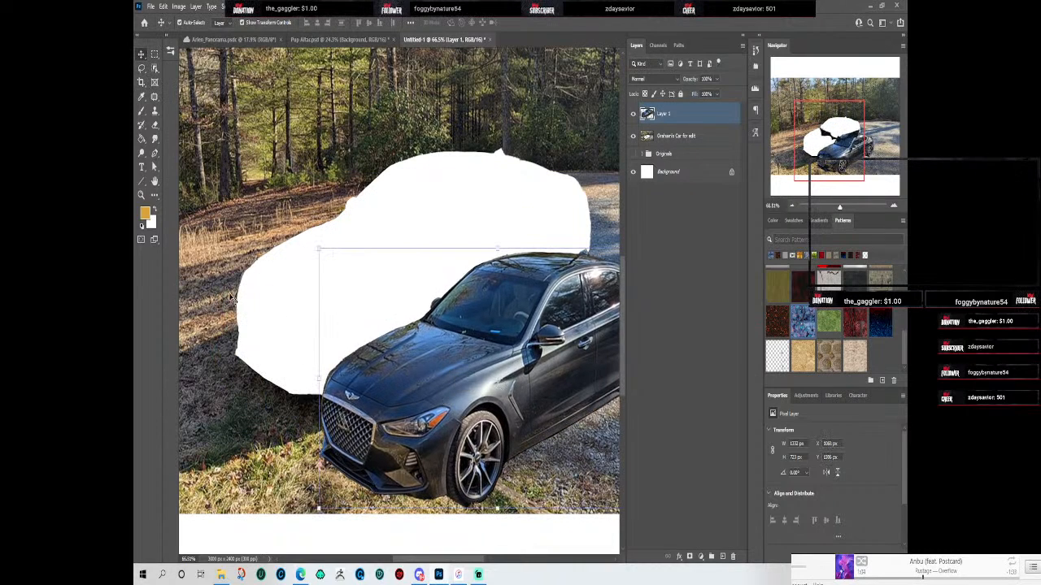
scroll(236, 301, up, 2)
scroll(260, 297, up, 1)
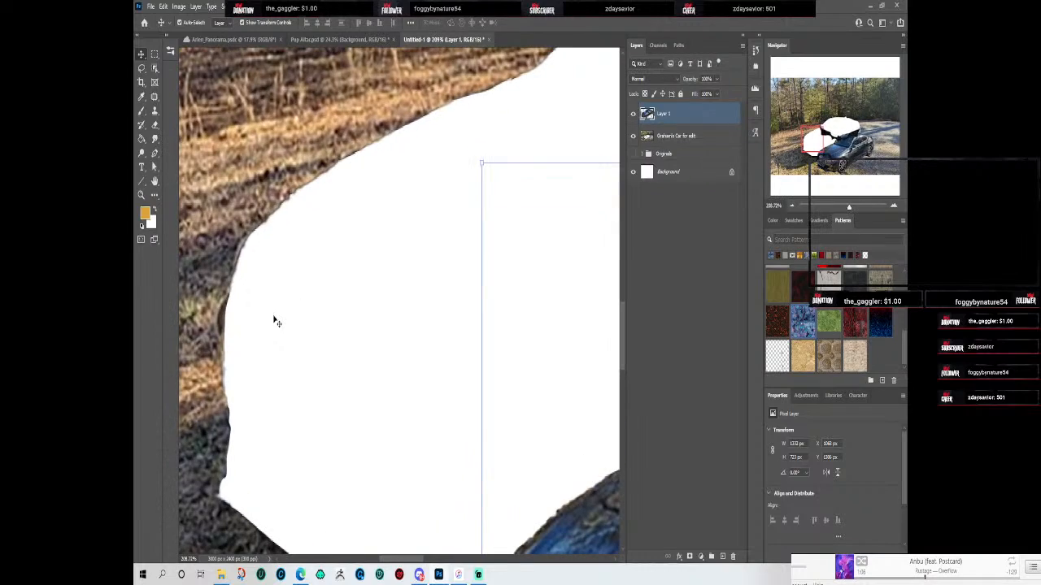
scroll(249, 341, down, 3)
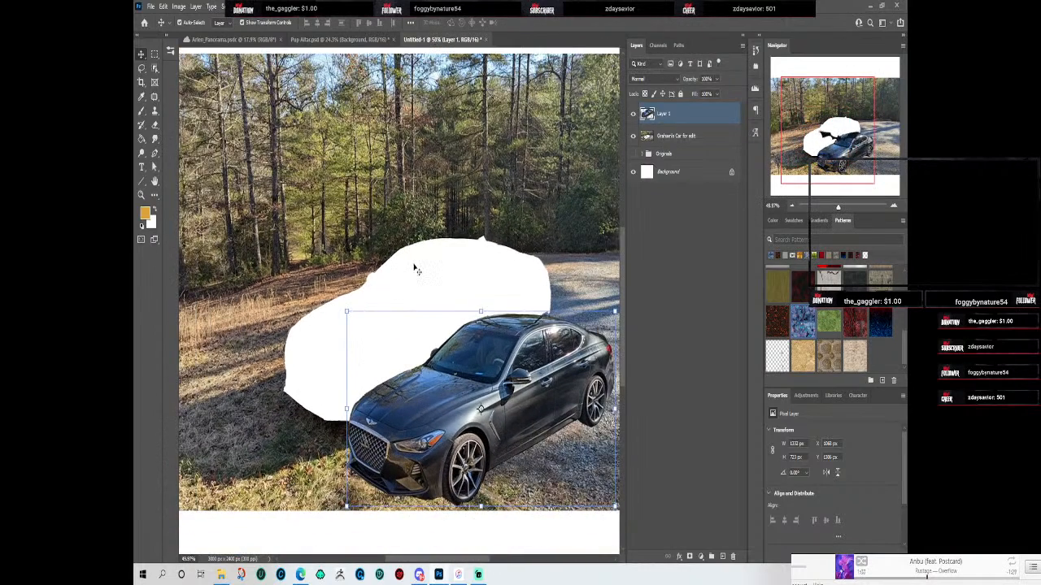
drag(498, 230, 476, 235)
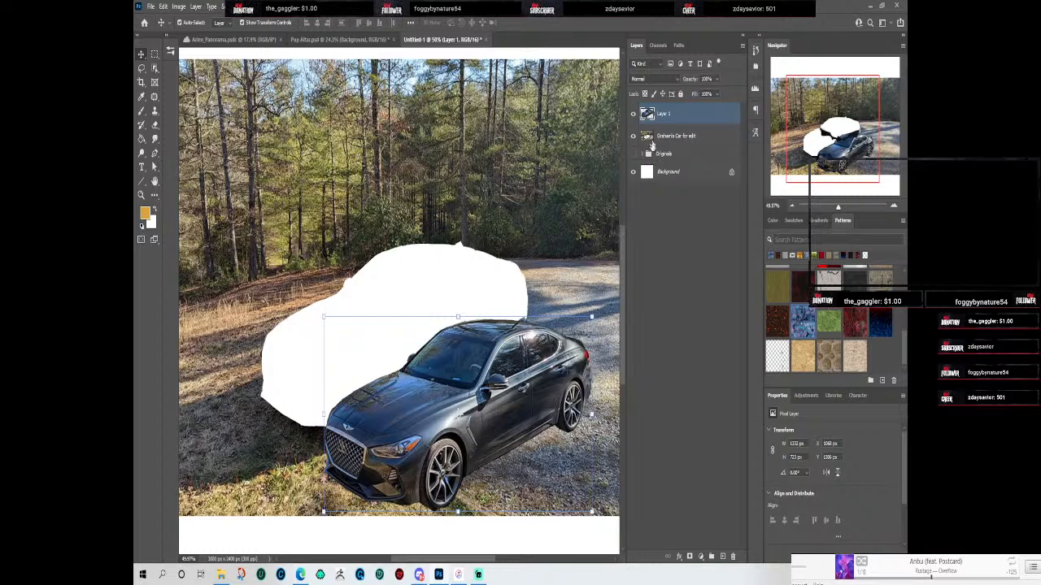
Step: Rename the cut-out car's layer with the owner's first name in the possessive followed by "Car"
double_click(659, 111)
text(Graham's Car)
key(Return)
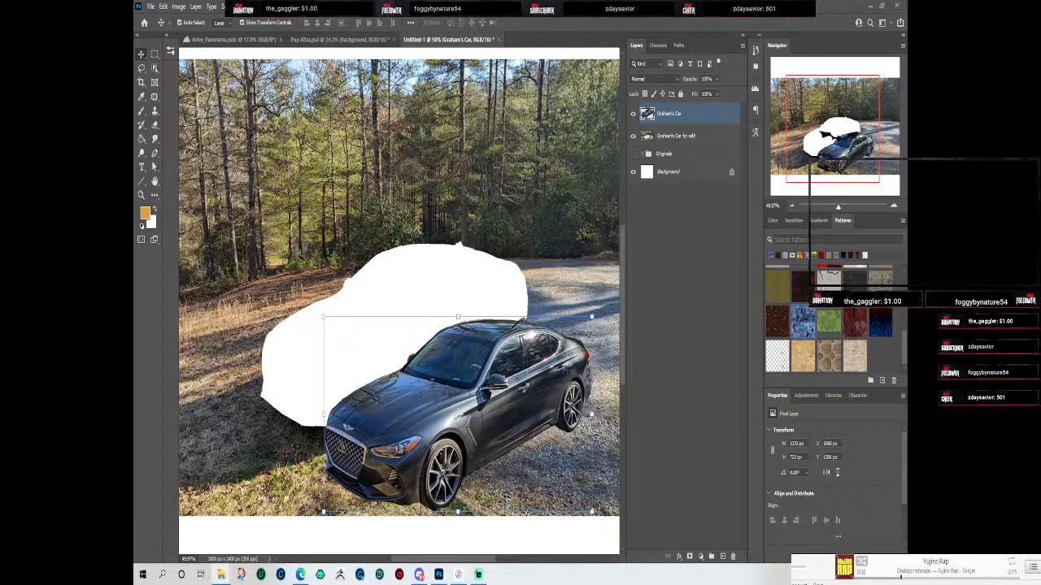
Step: Place the street-racing image 1897986.jpg from the desktop into the document as the uppermost layer
key(super+d)
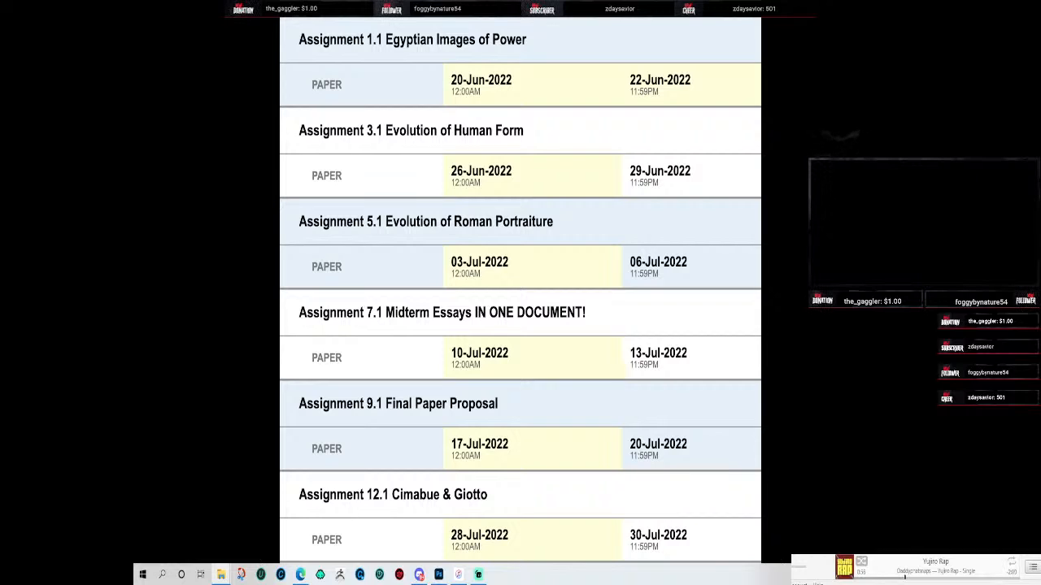
key(super+d)
key(super+d)
key(super+d)
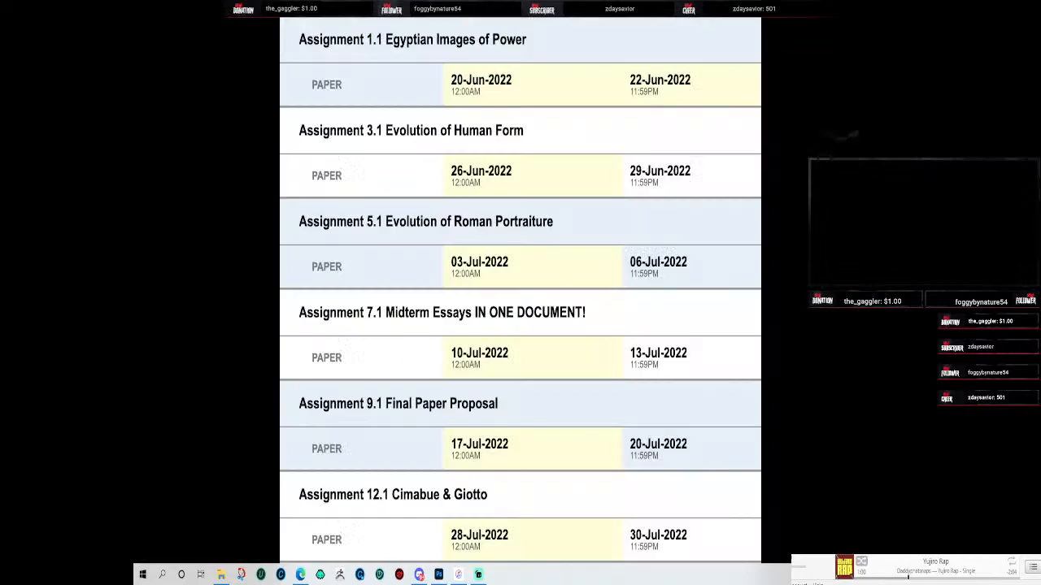
drag(225, 159, 430, 234)
click(532, 22)
scroll(570, 192, down, 7)
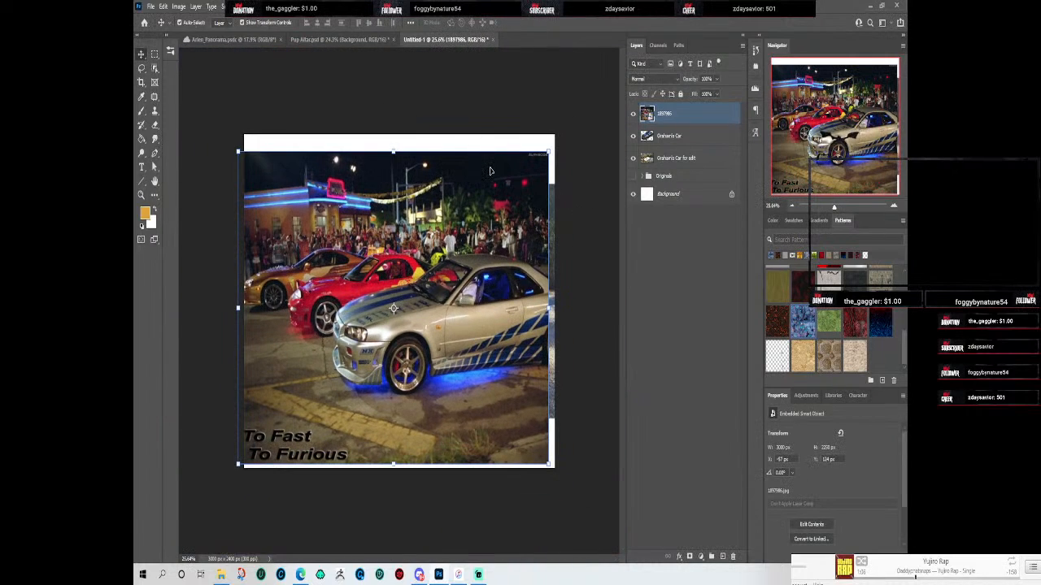
Step: Align the placed street-racing image with the canvas's upper edge and stretch it to fill the 3000 × 2400 px canvas
drag(490, 170, 495, 154)
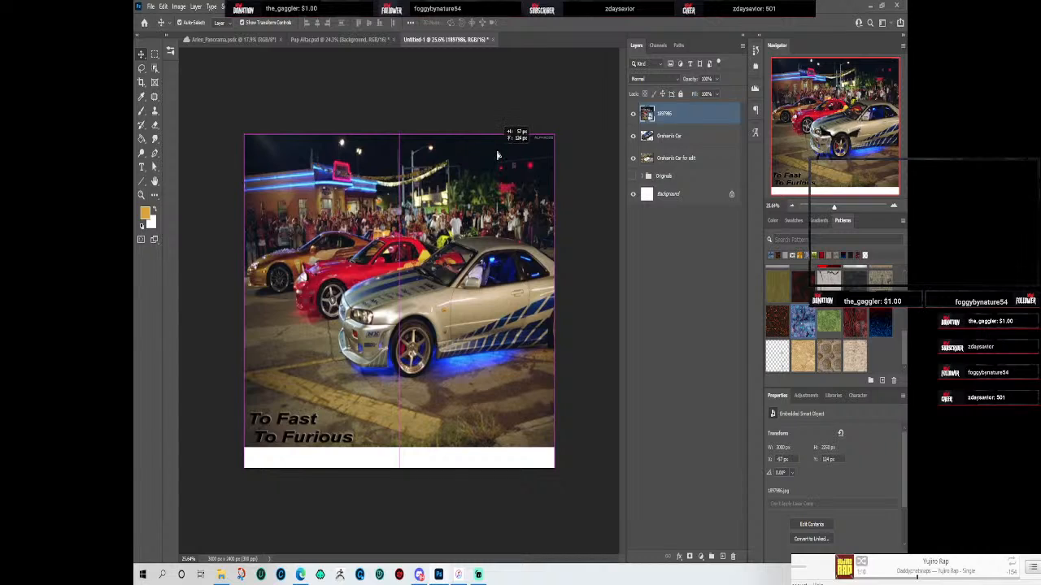
click(399, 447)
drag(399, 449, 399, 467)
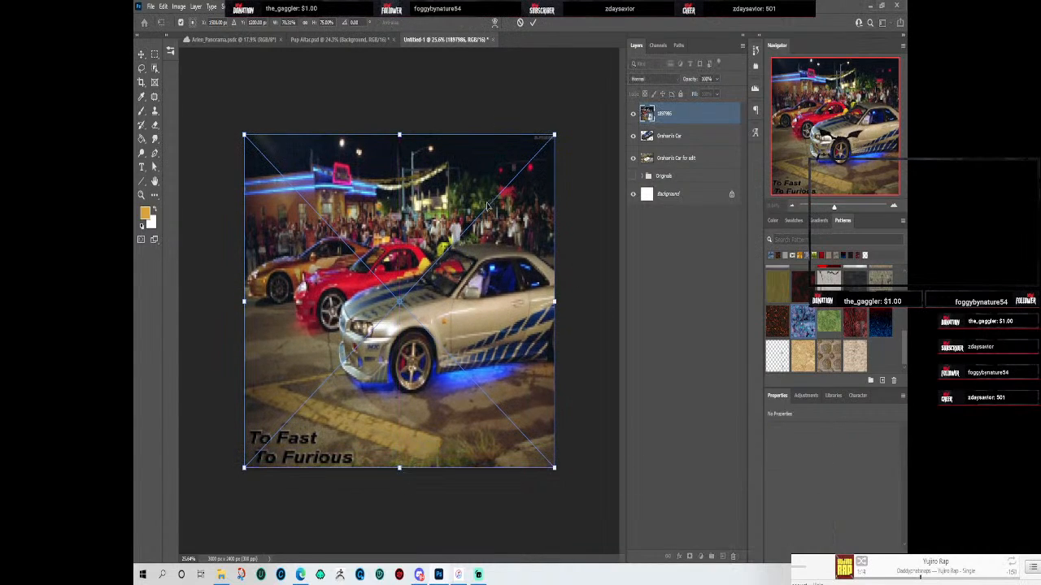
click(533, 22)
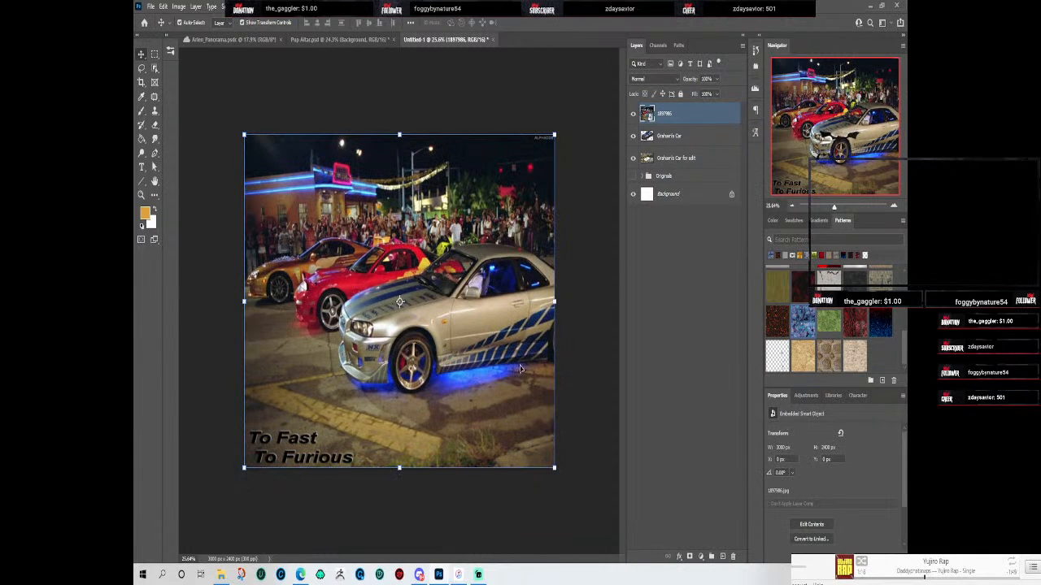
Step: Rasterize the street-racing image layer and arrange the cut-out car's layer directly above it
scroll(520, 370, up, 2)
scroll(520, 370, up, 2)
scroll(516, 385, down, 2)
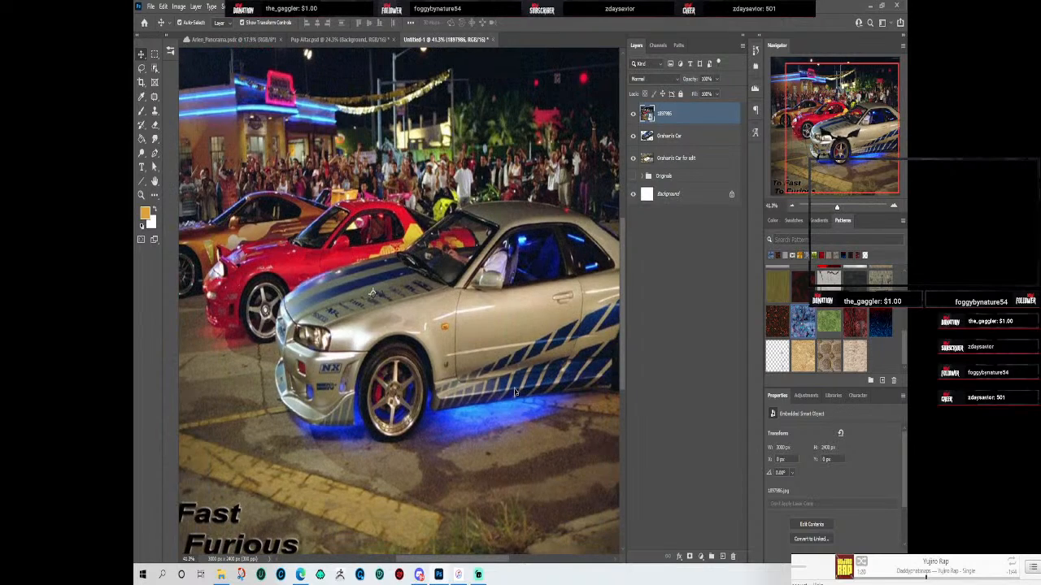
right_click(663, 120)
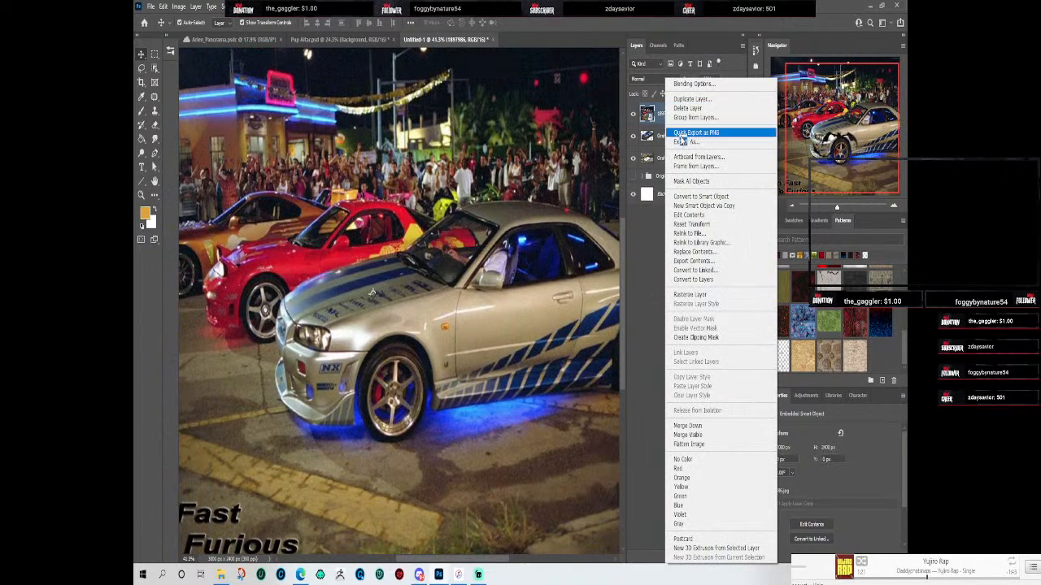
click(704, 294)
drag(680, 108, 680, 106)
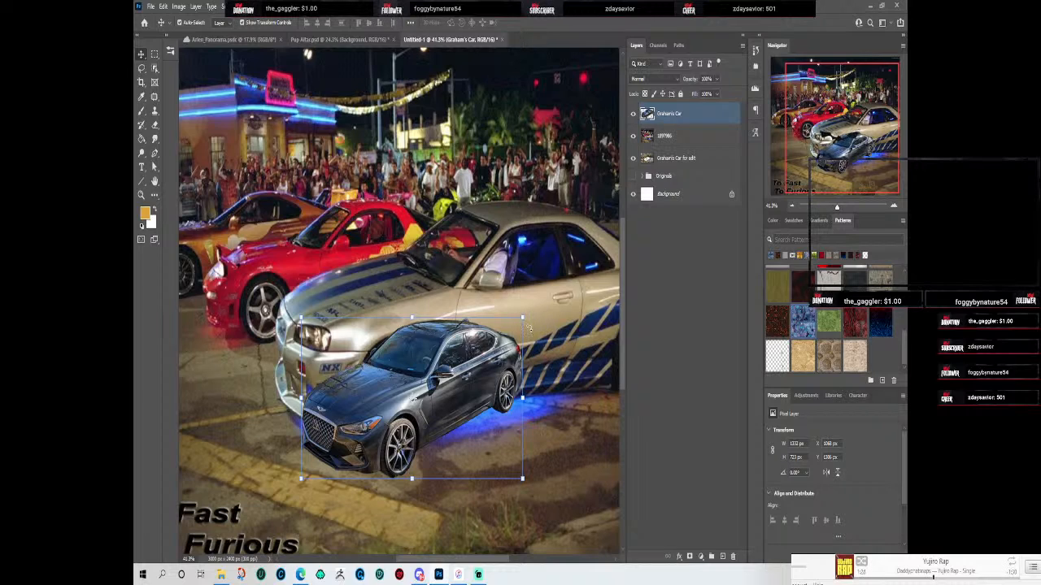
Step: Move the cut-out car over the silver car and scale it up proportionally to about 147%
scroll(543, 340, down, 2)
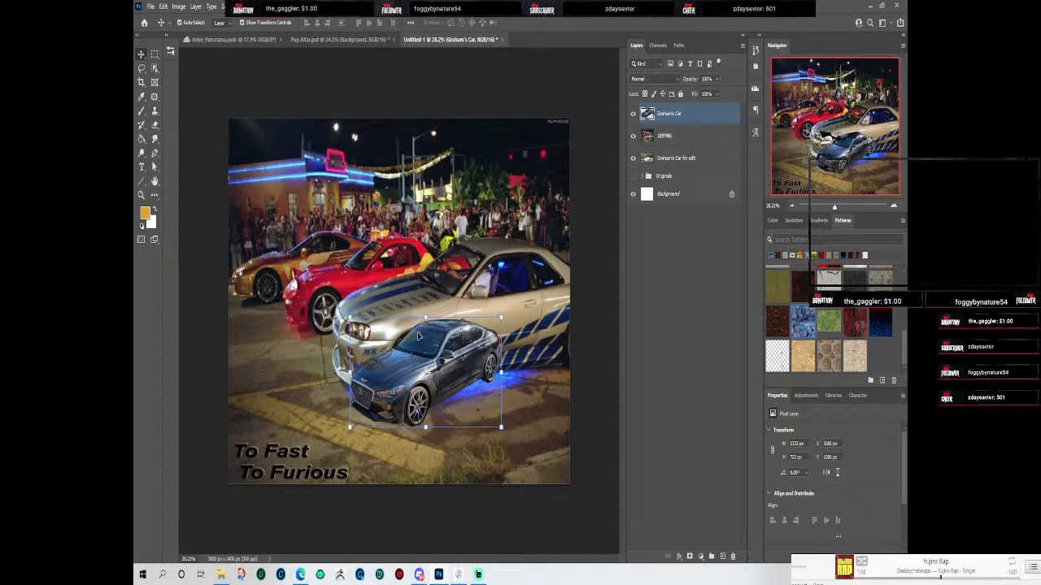
drag(382, 374, 377, 331)
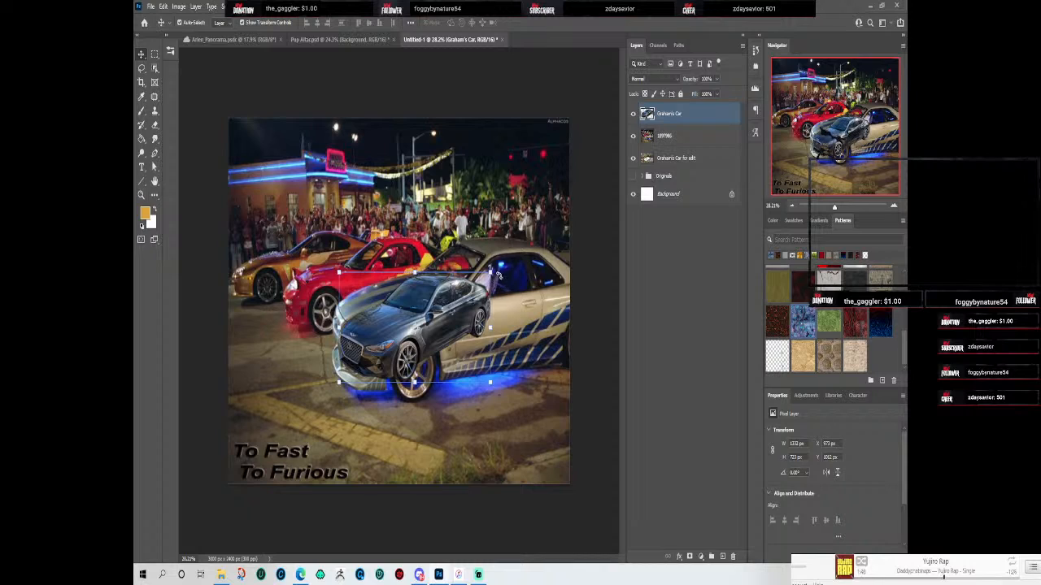
drag(490, 273, 565, 243)
drag(487, 299, 494, 318)
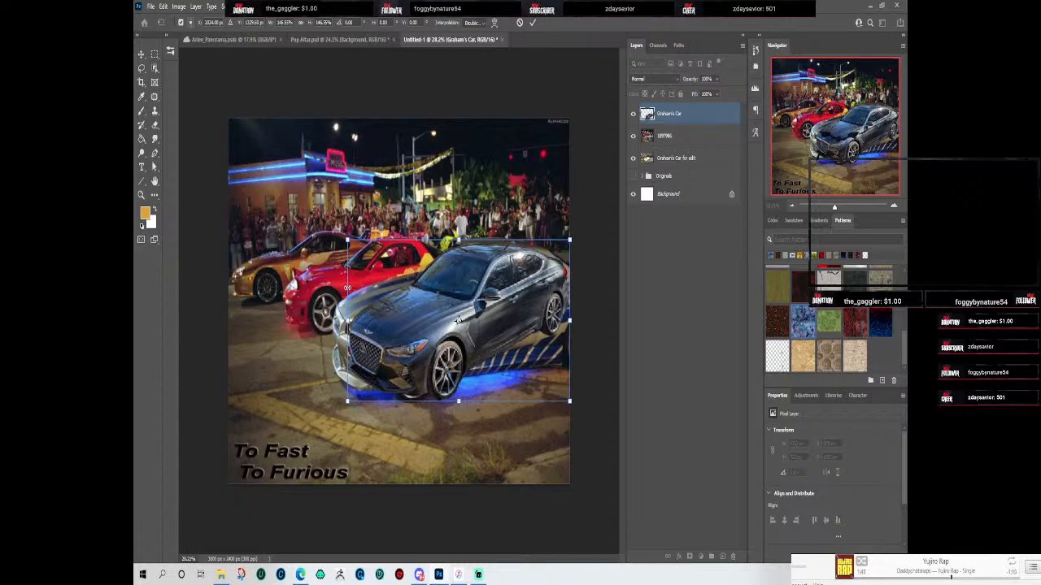
right_click(348, 240)
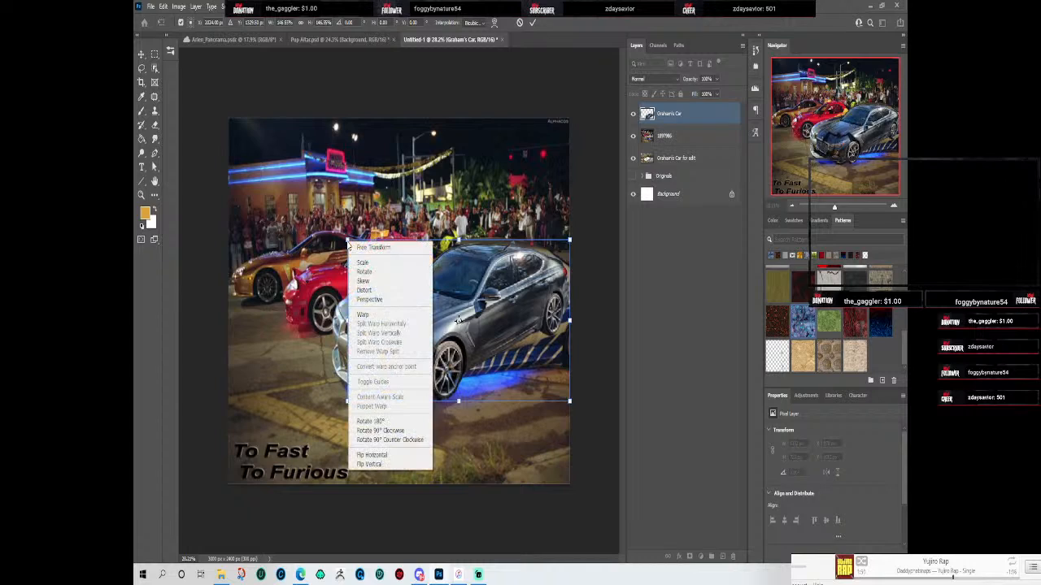
click(372, 292)
drag(348, 241, 346, 232)
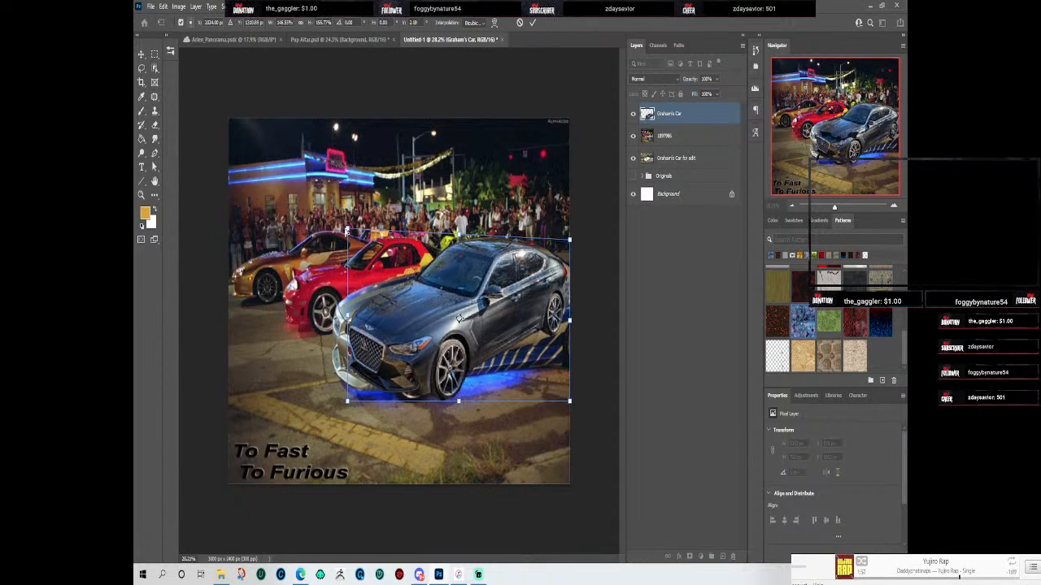
key(ctrl+z)
Step: Distort the cut-out car so its front bumper, front wheel and roof line up with the silver car's front end
right_click(348, 243)
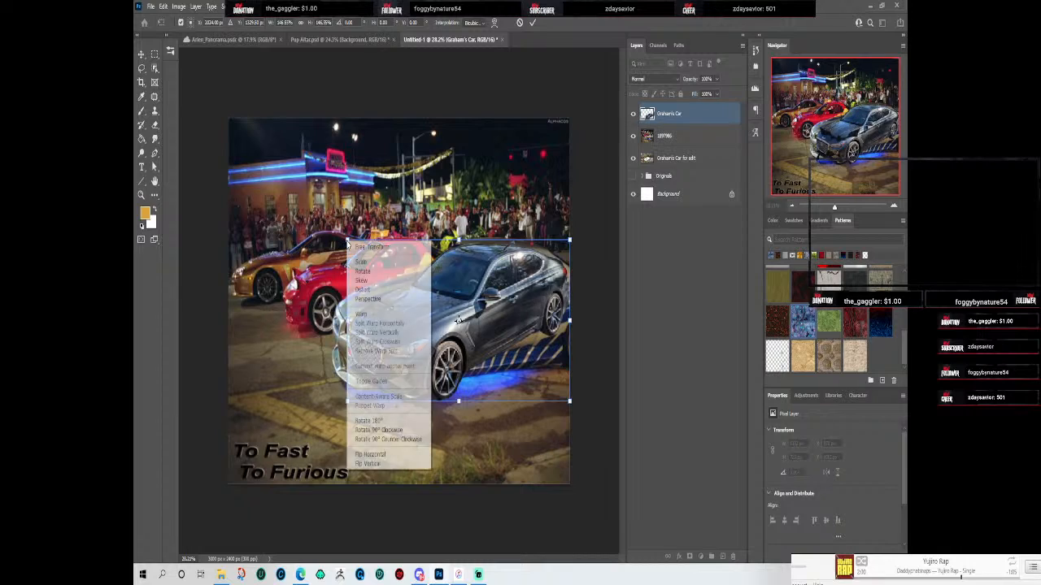
click(370, 291)
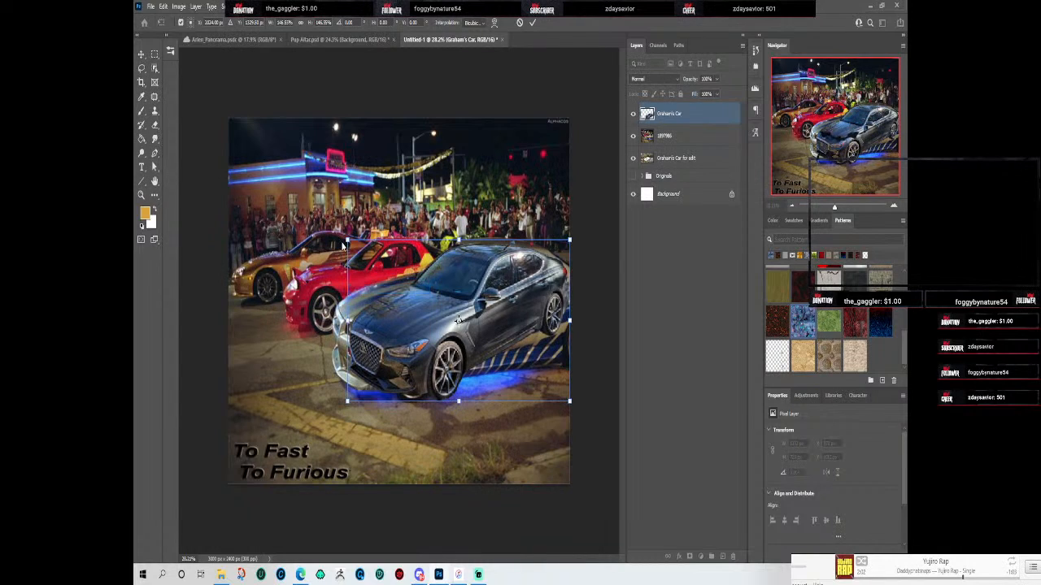
drag(348, 243, 362, 248)
drag(378, 362, 352, 352)
drag(324, 391, 326, 390)
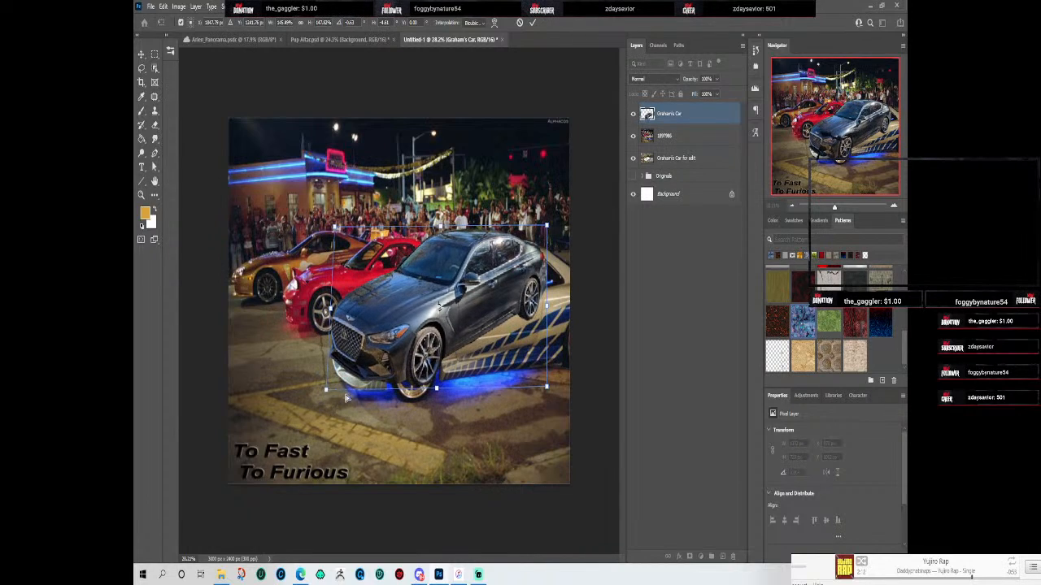
drag(436, 391, 432, 404)
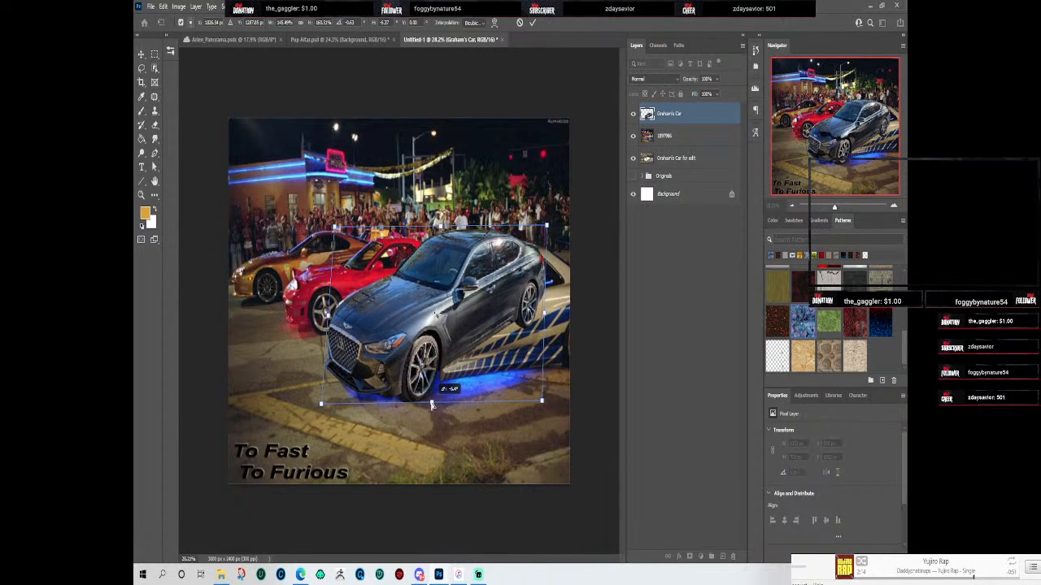
drag(549, 228, 557, 238)
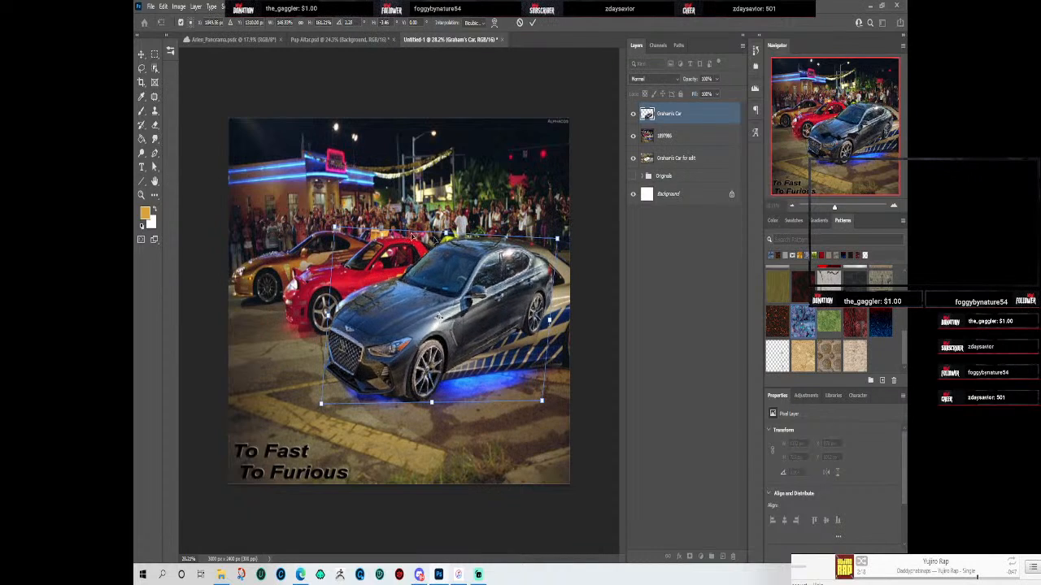
drag(334, 230, 333, 212)
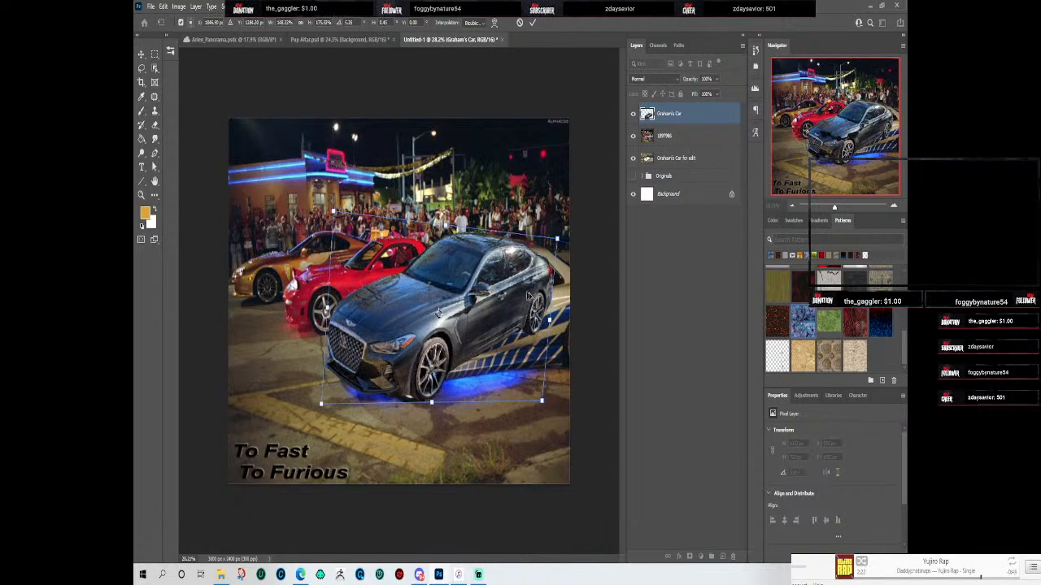
Step: Stretch the cut-out car's rear past the canvas edge to cover the silver car's side, and apply the distortion
drag(552, 323, 582, 333)
drag(574, 416, 592, 466)
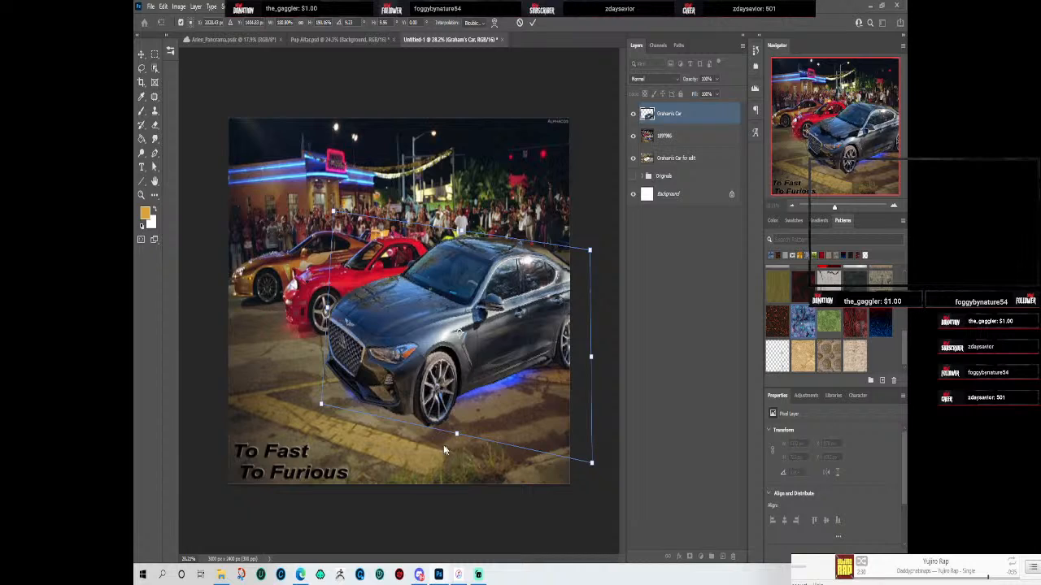
mouse_move(457, 438)
mouse_down()
mouse_move(435, 431)
mouse_move(458, 433)
mouse_up()
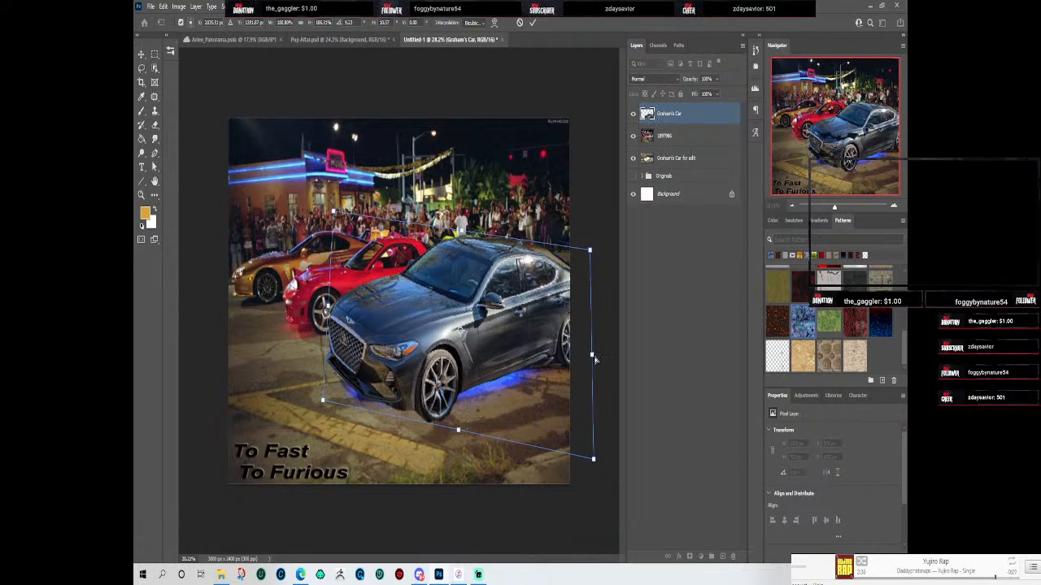
drag(593, 461, 601, 485)
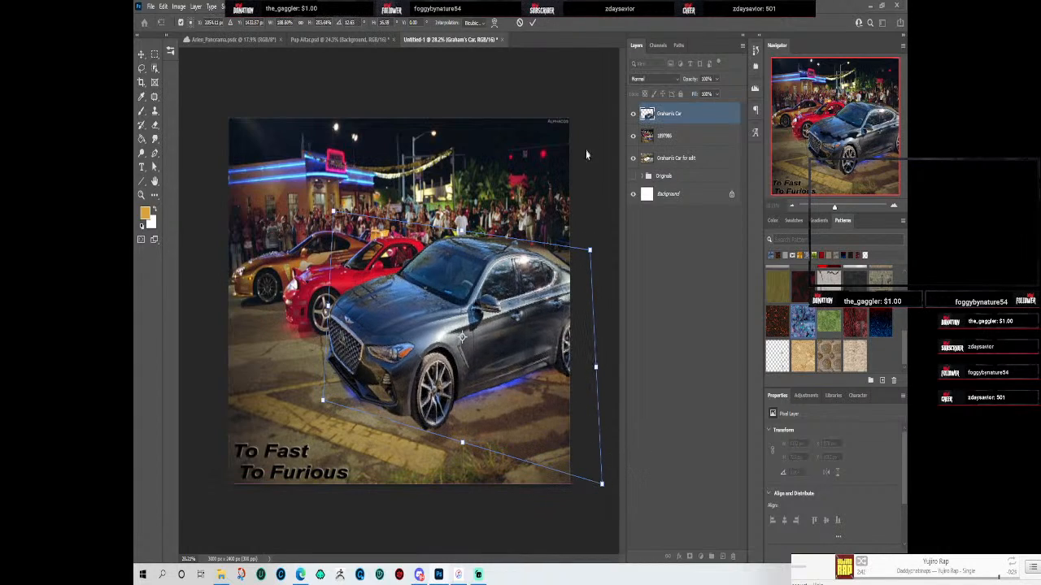
drag(461, 446, 454, 439)
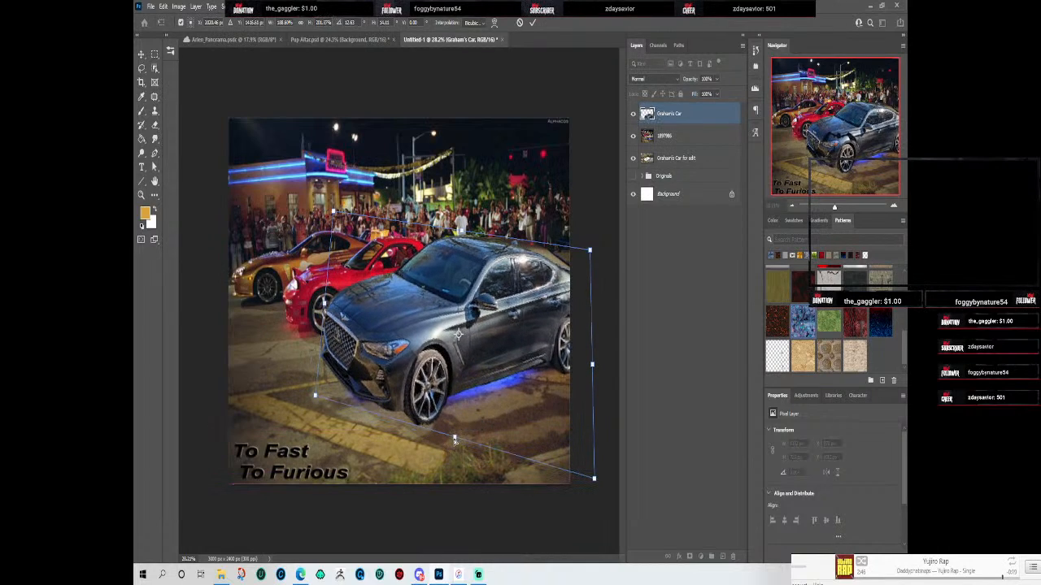
click(533, 22)
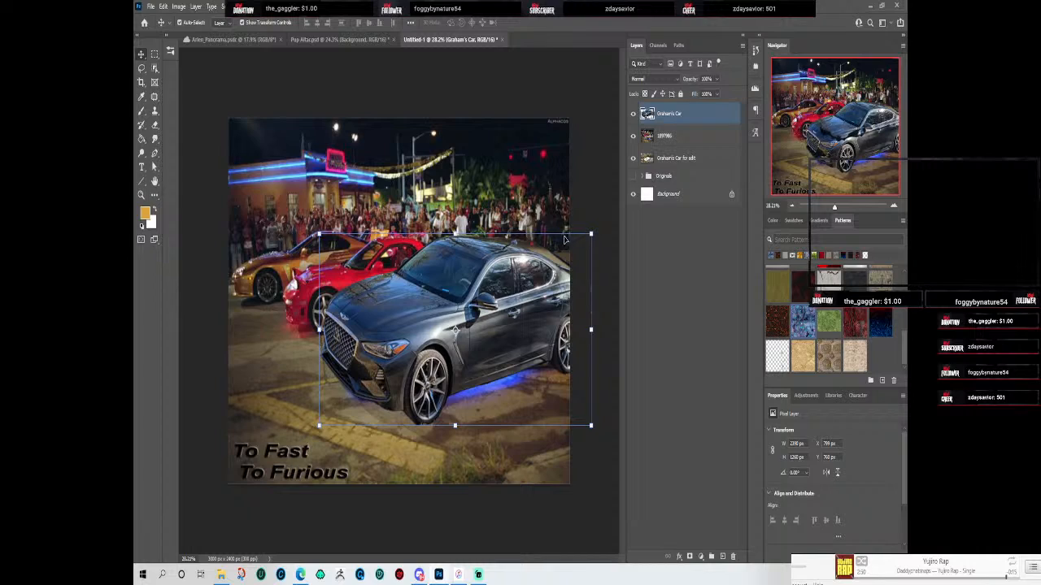
Step: Distort the cut-out car's upper rear corner slightly up and outward, apply it, and nudge the car down
drag(591, 235, 593, 235)
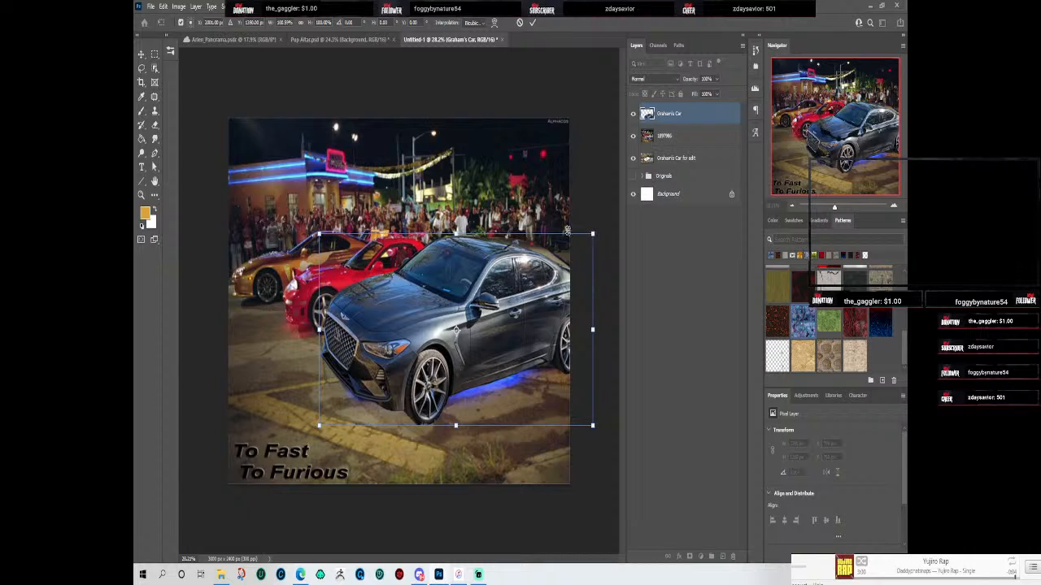
right_click(455, 236)
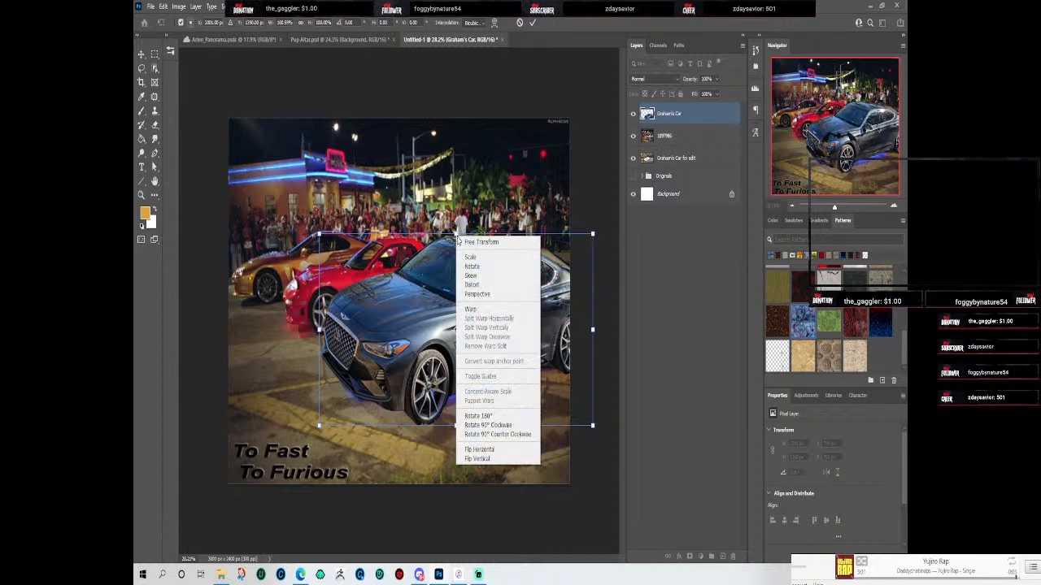
click(487, 285)
mouse_move(593, 236)
mouse_down()
mouse_move(611, 215)
mouse_move(600, 227)
mouse_up()
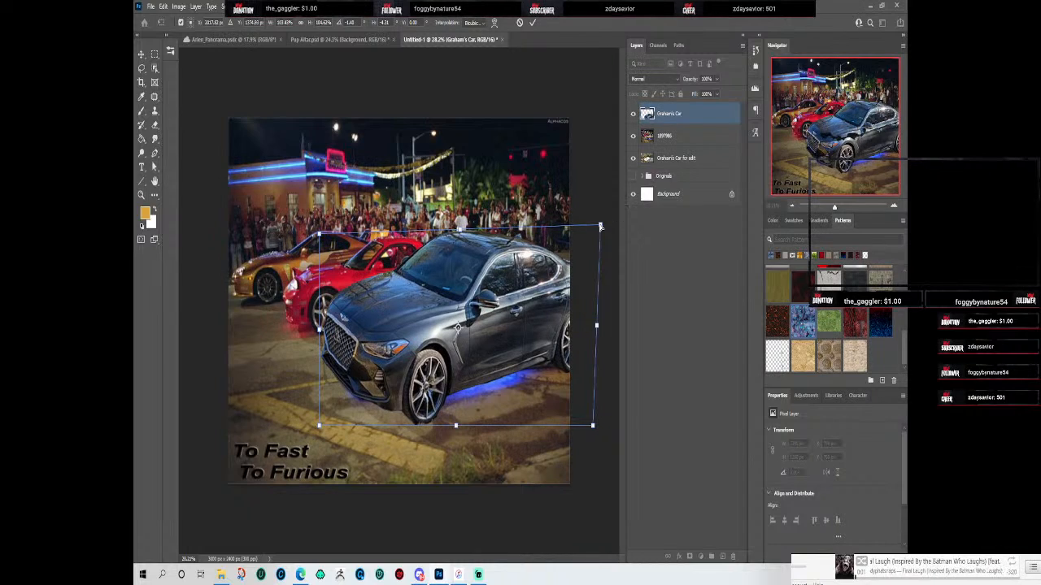
click(534, 22)
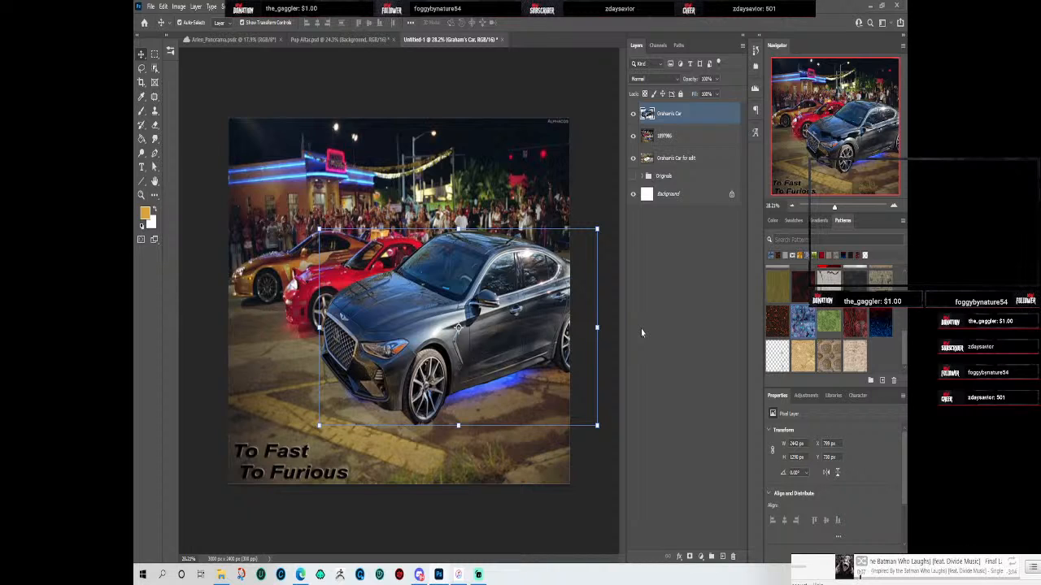
scroll(434, 414, up, 3)
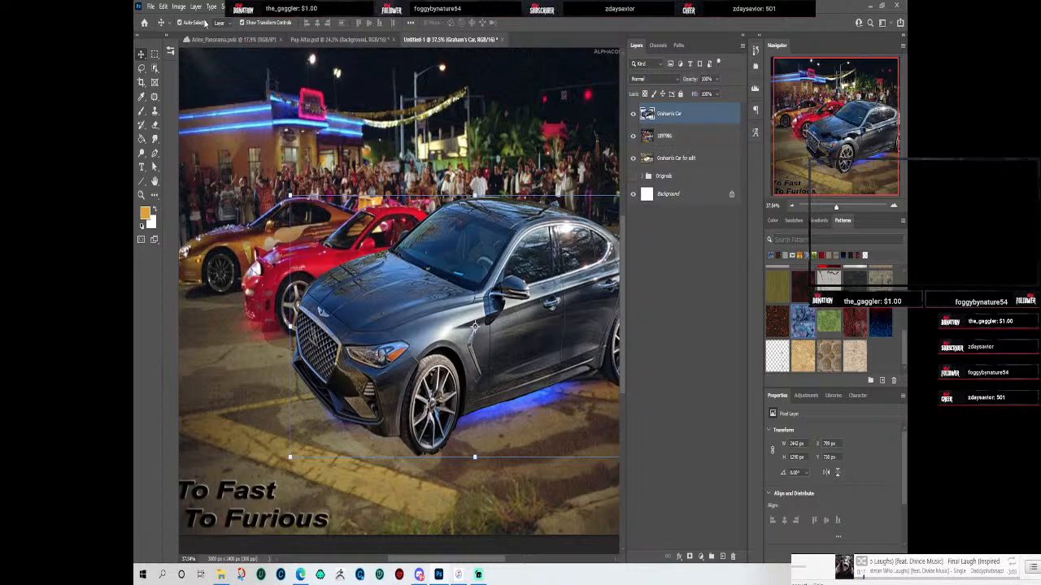
mouse_move(449, 317)
mouse_down()
mouse_move(431, 295)
mouse_move(395, 310)
mouse_move(431, 314)
mouse_move(438, 330)
mouse_move(451, 324)
mouse_up()
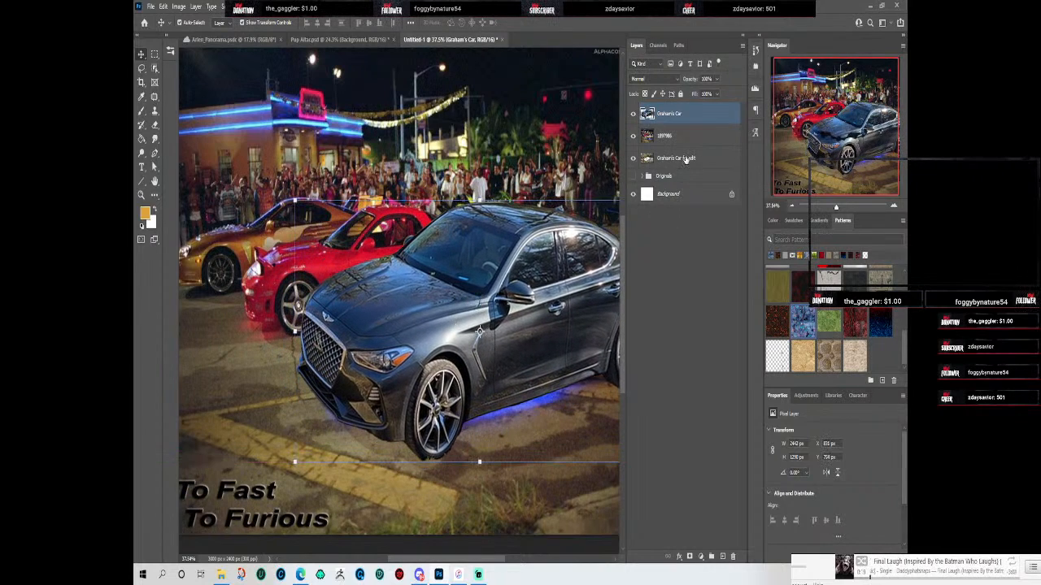
Step: Undo the cut-out car's moves and transforms, including a further small move toward the silver car's bumper
key(ctrl)
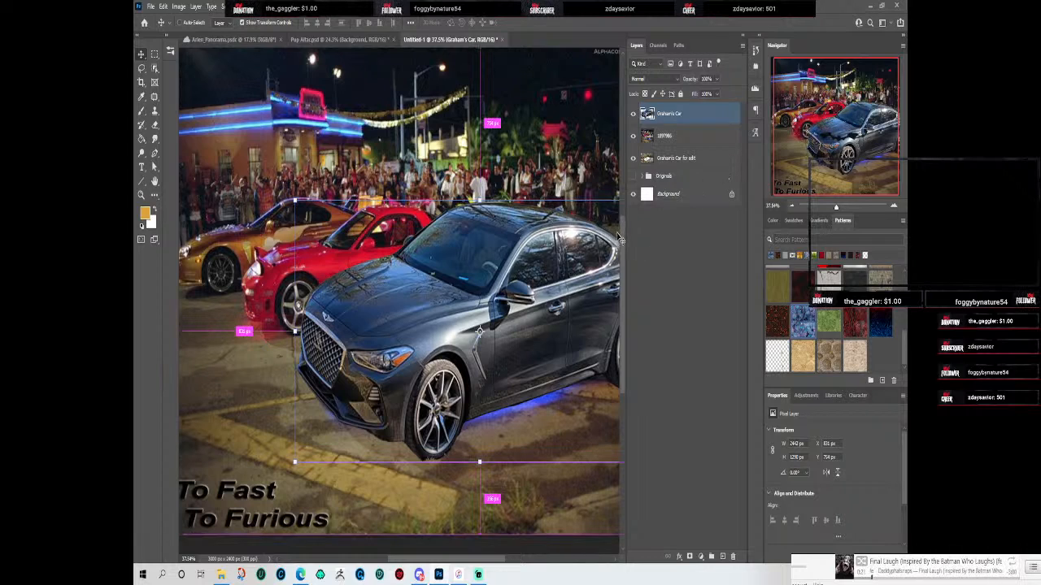
key(ctrl+z)
key(ctrl+z)
key(ctrl+z)
key(ctrl+z)
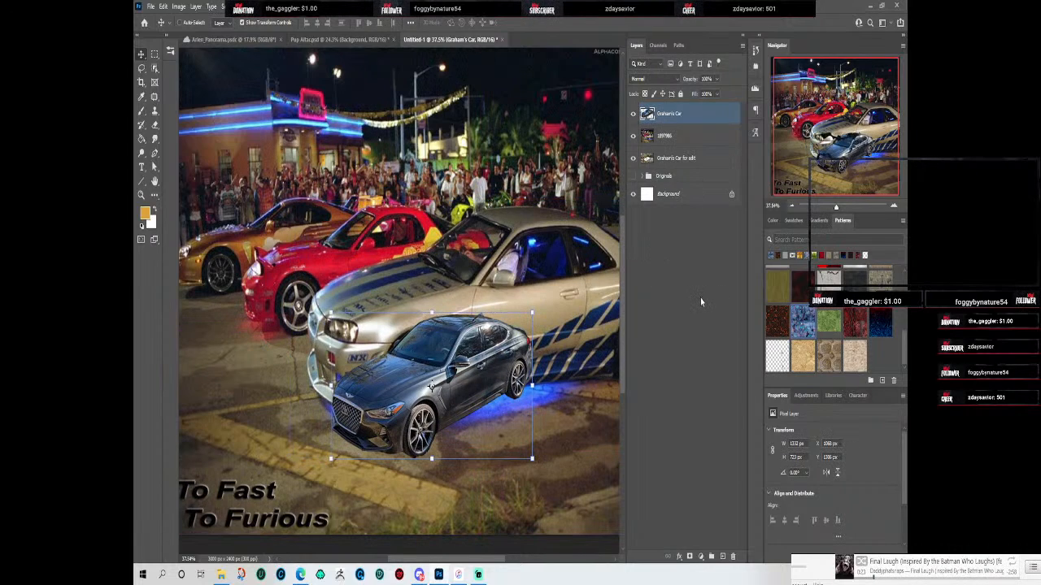
drag(488, 366, 465, 357)
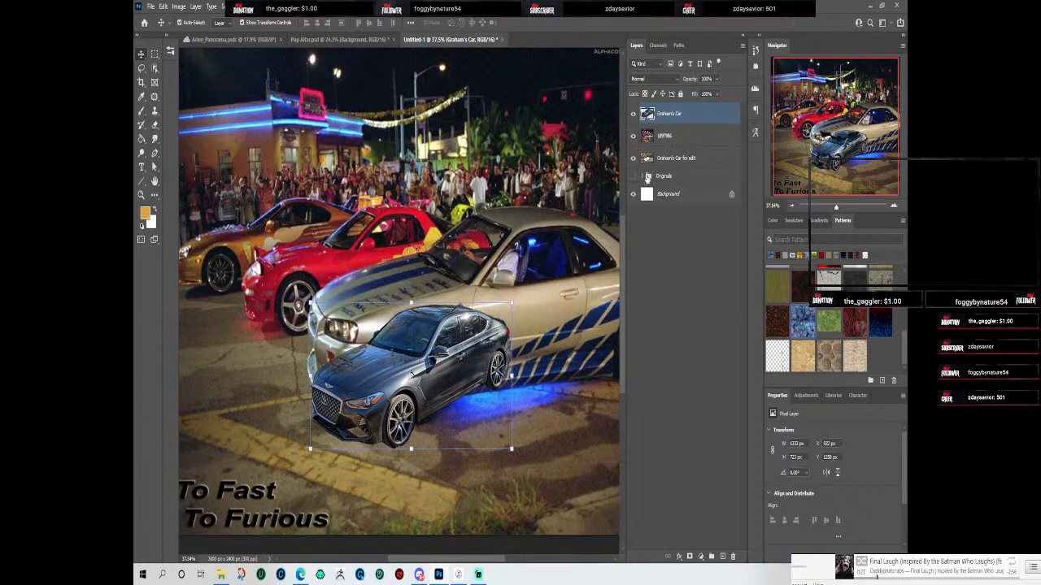
key(ctrl+z)
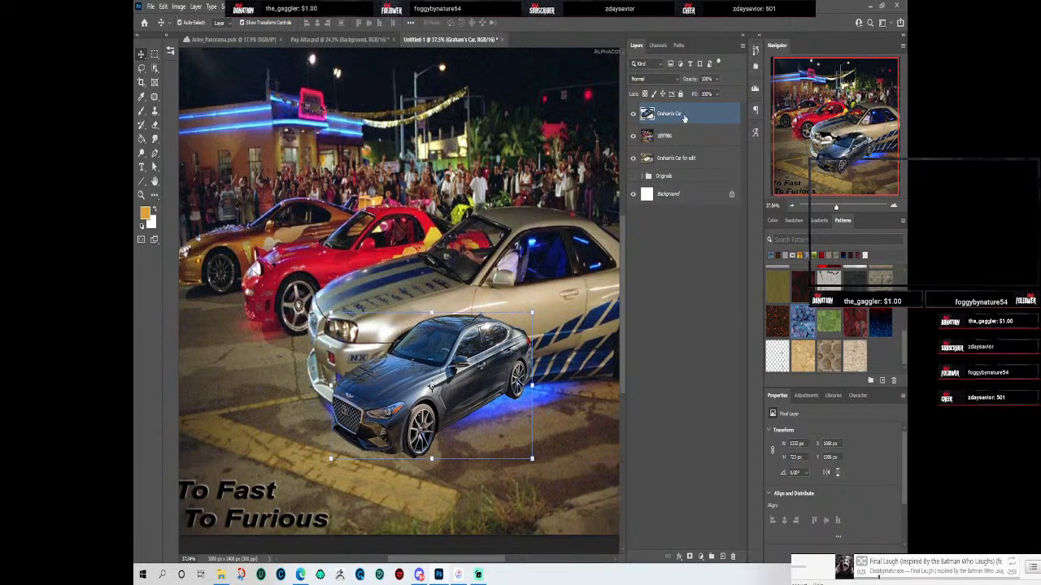
Step: Duplicate the cut-out car's layer within the same document, hide the copy, and keep the original layer selected and visible
right_click(684, 118)
click(696, 148)
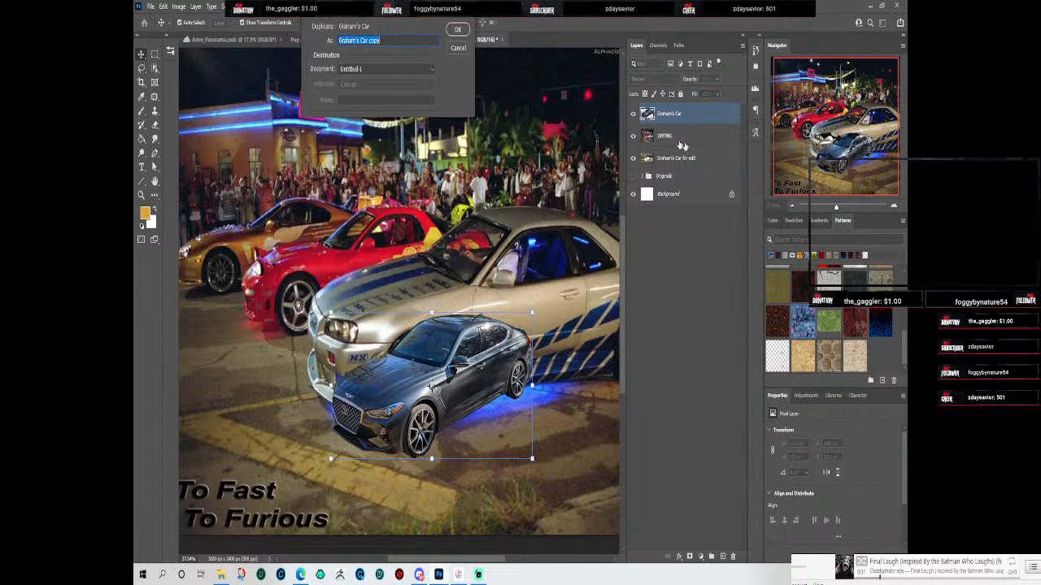
click(457, 30)
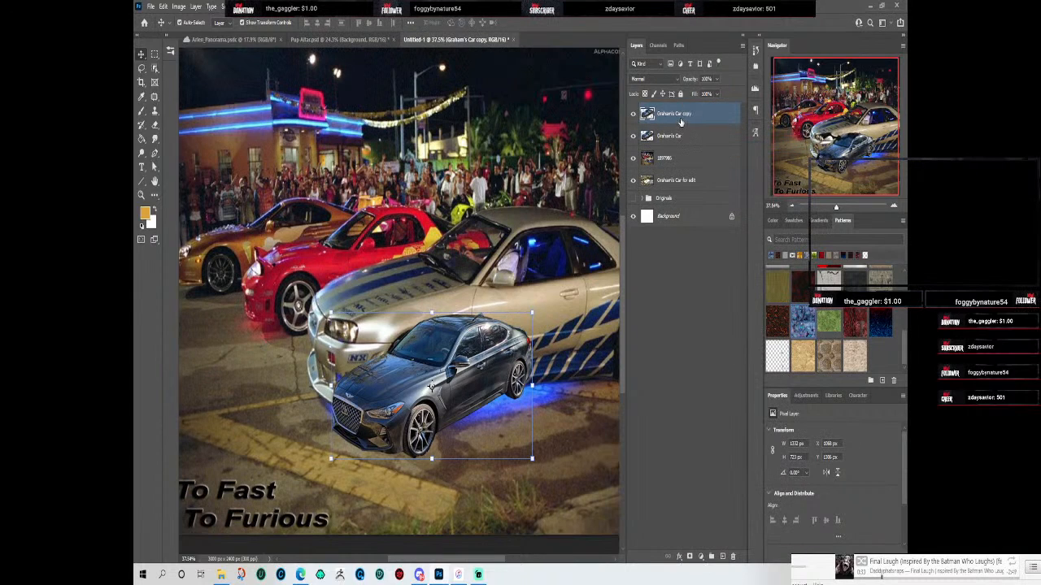
mouse_move(677, 138)
mouse_down()
mouse_move(676, 167)
mouse_move(677, 138)
mouse_up()
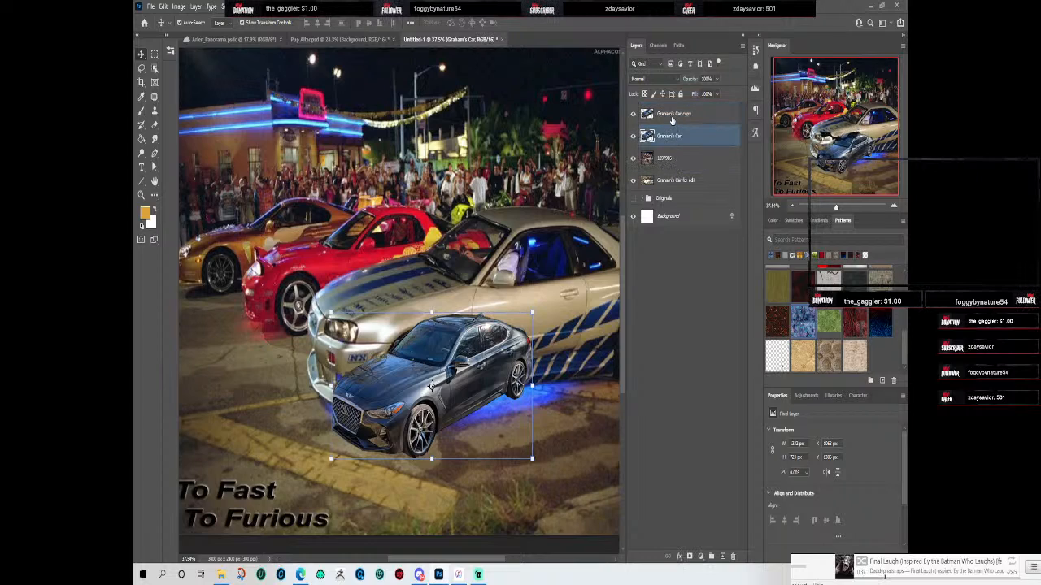
click(634, 135)
click(633, 136)
Step: Enlarge the cut-out car to about 125% and distort it to cover the silver car's front end
drag(532, 313, 582, 261)
right_click(585, 258)
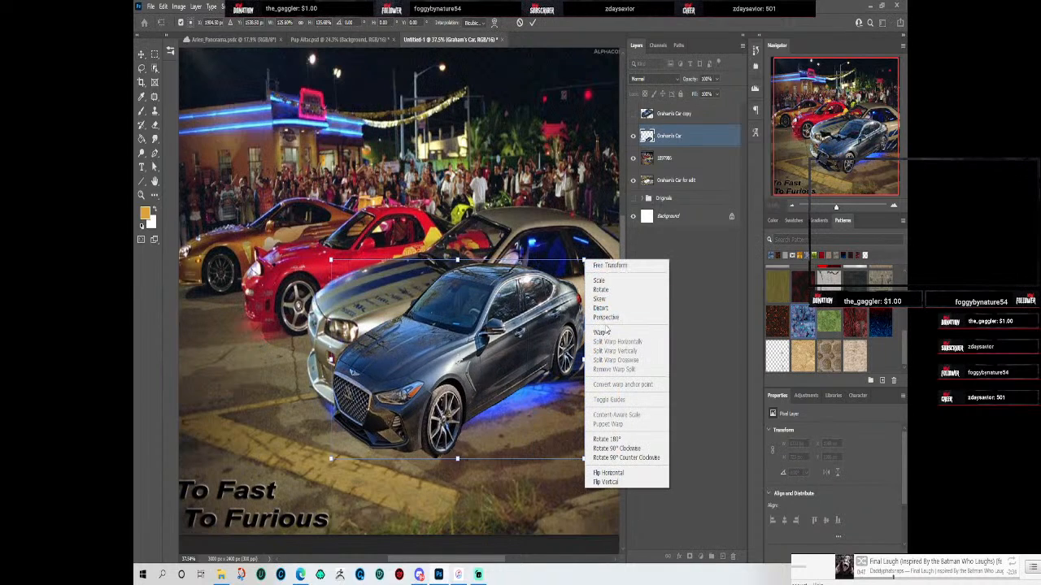
click(605, 308)
drag(408, 377, 399, 299)
drag(302, 401, 302, 404)
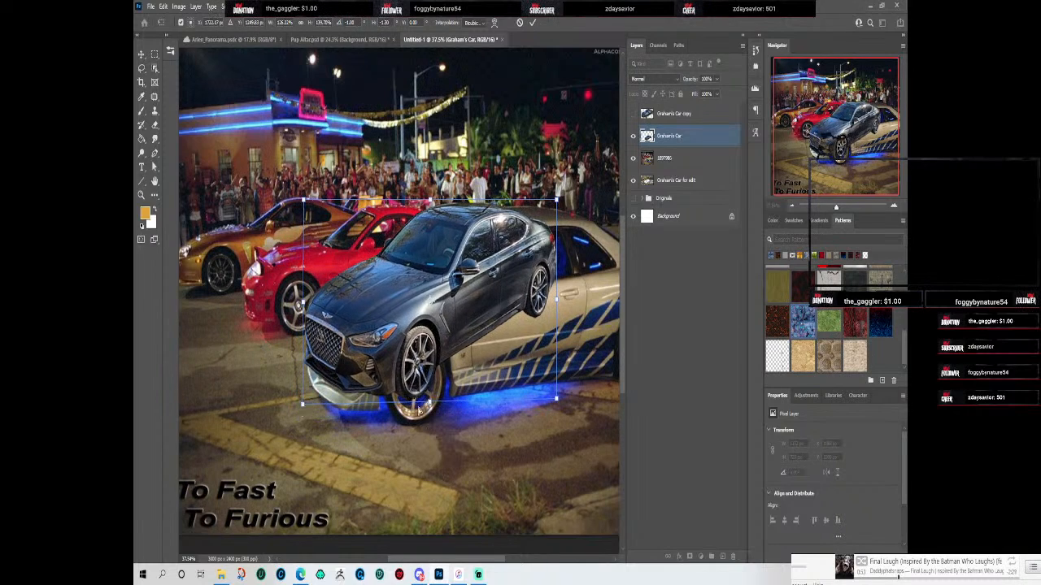
drag(431, 406, 426, 422)
drag(303, 202, 302, 190)
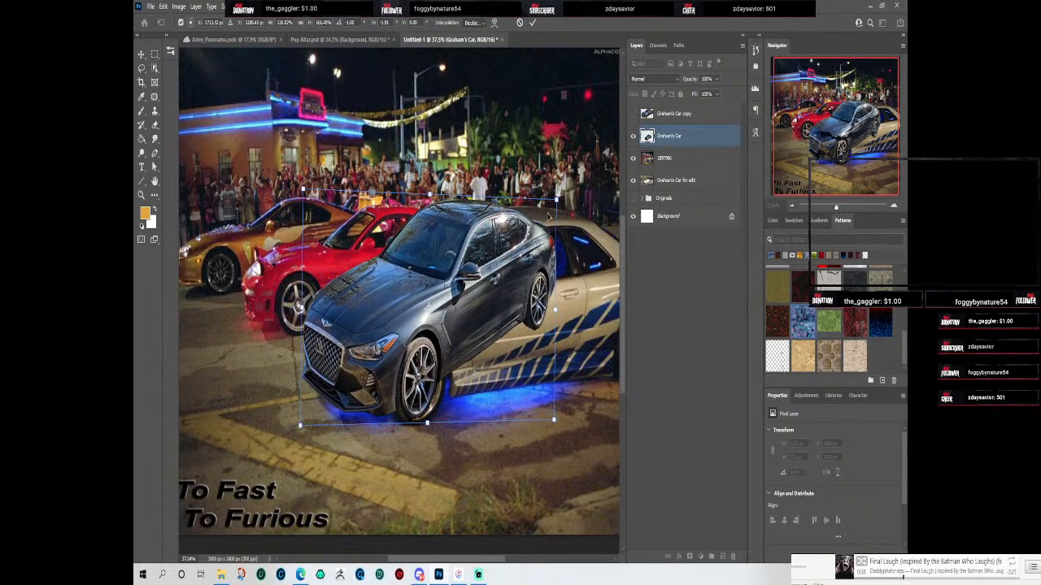
Step: Stretch the cut-out car's rear to the canvas's right edge and pull its front corners over the silver car's bumper
drag(558, 204, 535, 206)
drag(356, 150, 480, 153)
drag(295, 195, 289, 165)
drag(291, 298, 295, 279)
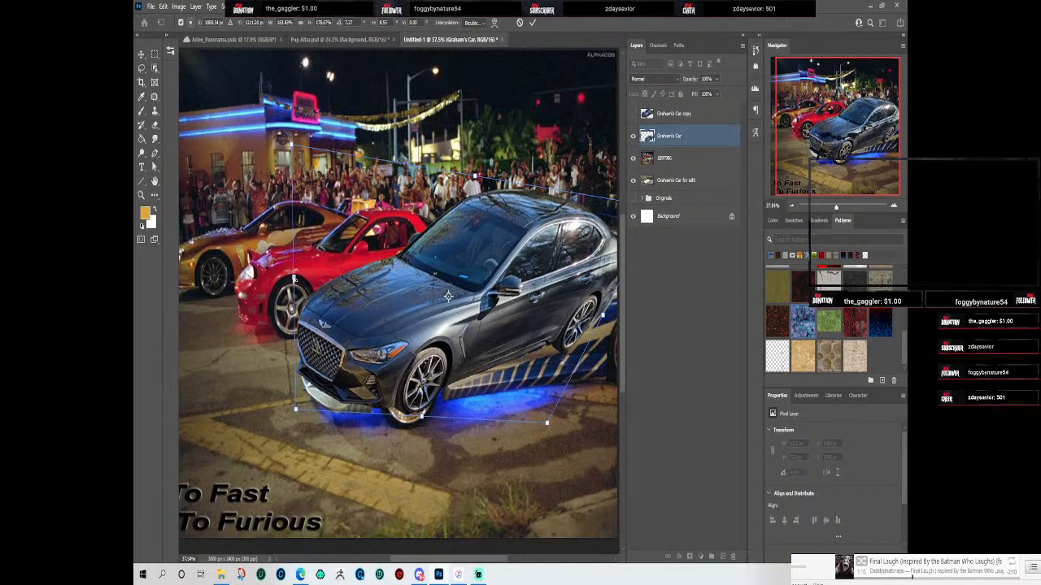
drag(294, 412, 290, 430)
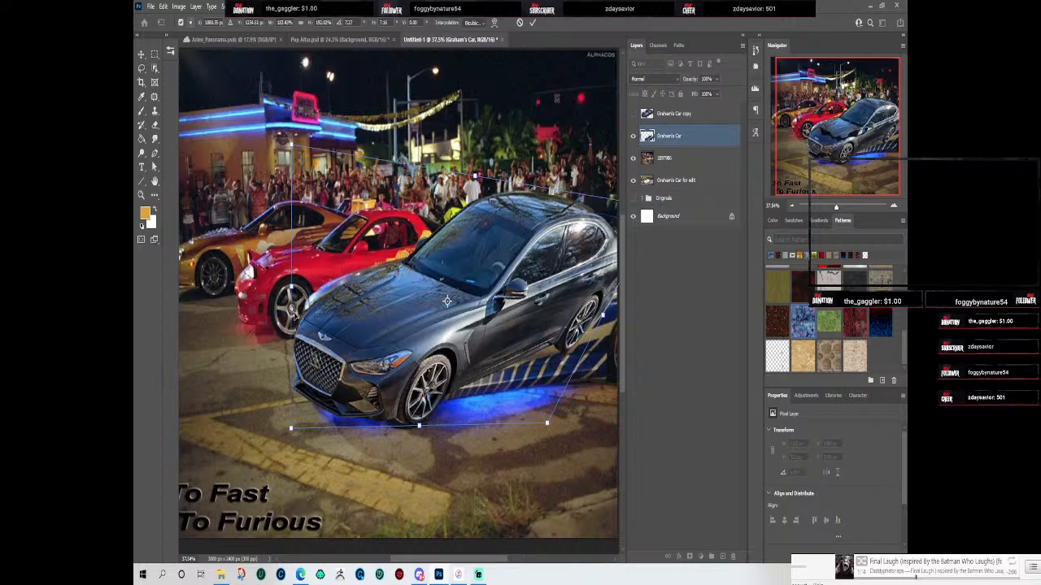
Step: Fine-tune the distortion's front corners and lower edge so the cut-out car hides the silver car's bumper and front wheel
drag(291, 291, 291, 276)
drag(293, 422, 293, 424)
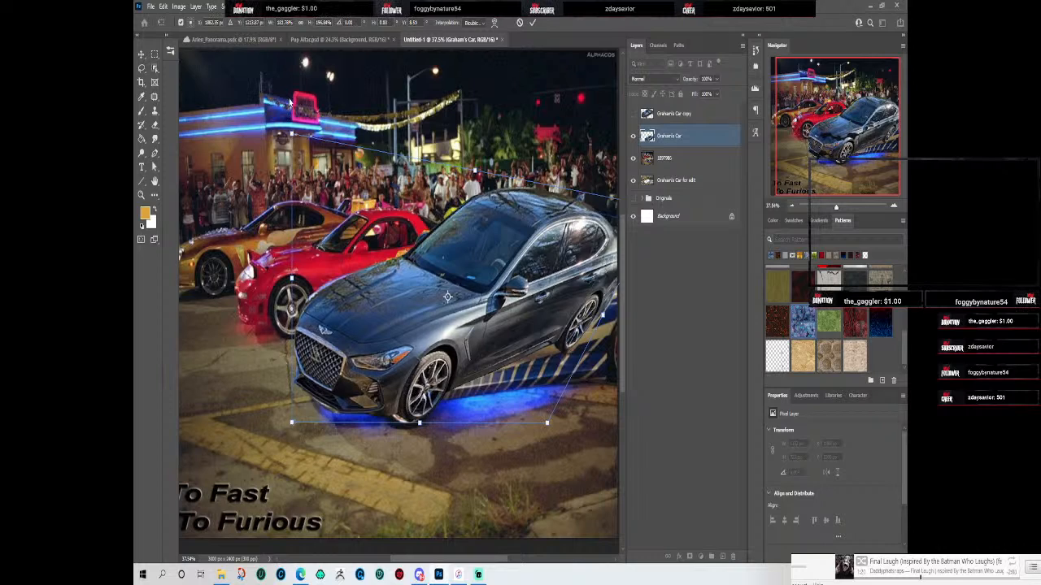
drag(292, 134, 287, 122)
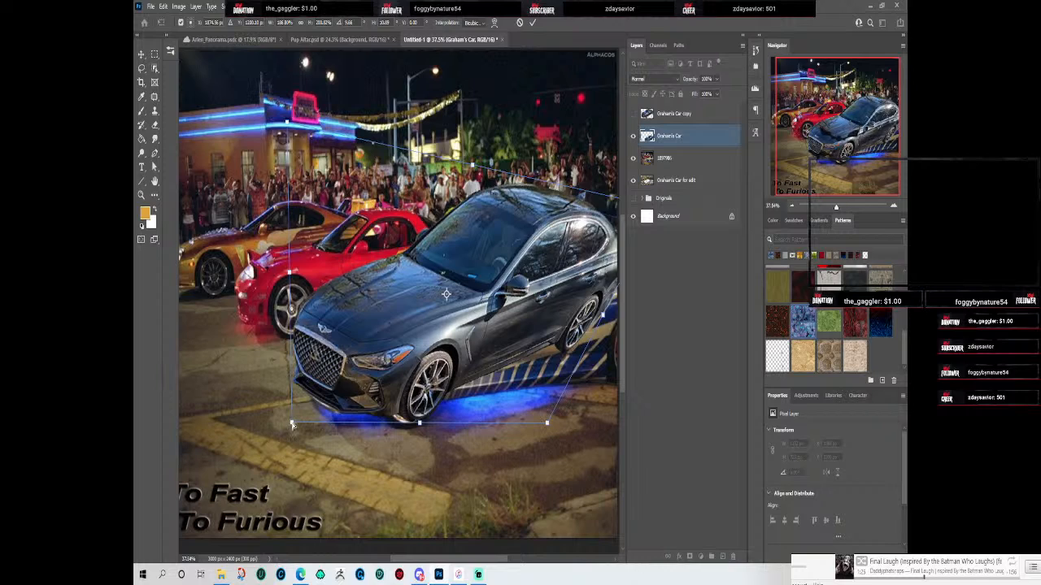
drag(292, 425, 288, 424)
drag(418, 426, 413, 435)
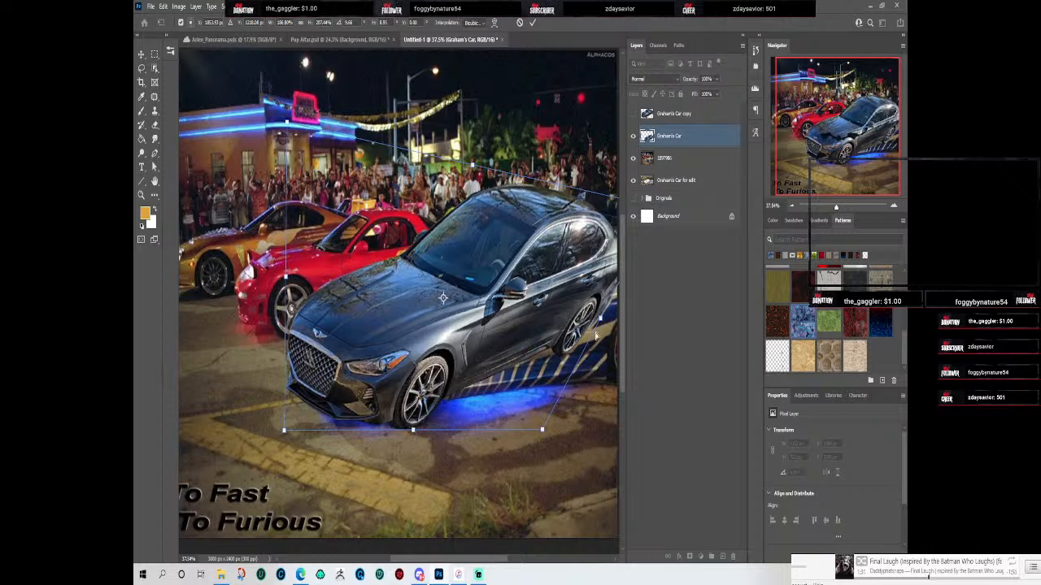
Step: Lower the cut-out car's rear edge and corners to cover the silver car's striped side, and apply the distortion
drag(603, 322, 615, 359)
drag(615, 356, 620, 351)
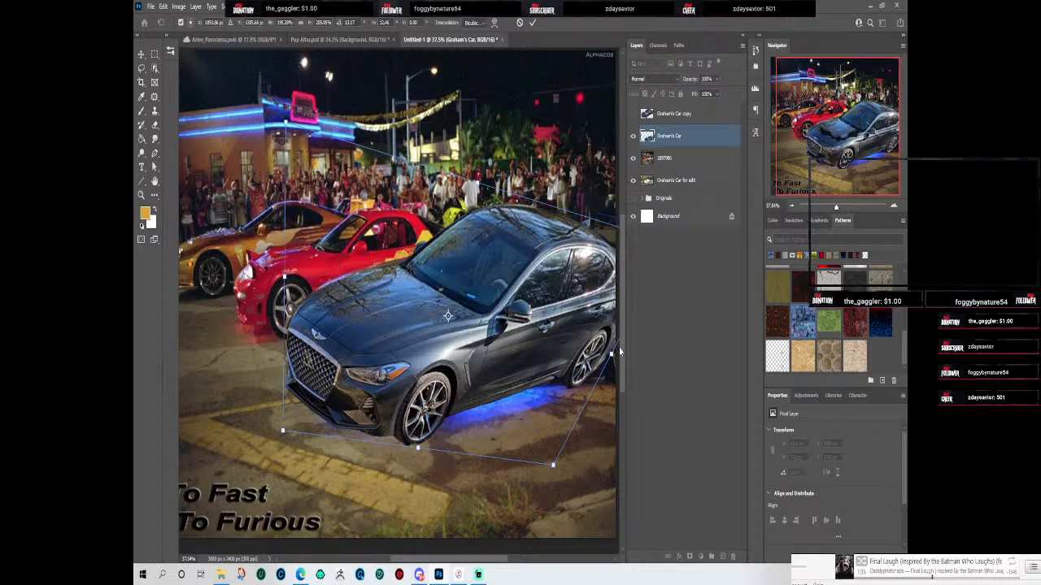
drag(586, 488, 527, 480)
mouse_move(609, 237)
mouse_down()
mouse_move(600, 221)
mouse_move(603, 233)
mouse_up()
mouse_move(550, 348)
mouse_down()
mouse_move(575, 343)
mouse_move(556, 354)
mouse_up()
mouse_move(499, 469)
mouse_down()
mouse_move(504, 457)
mouse_move(514, 464)
mouse_move(488, 446)
mouse_move(504, 448)
mouse_move(500, 465)
mouse_up()
drag(430, 259, 432, 258)
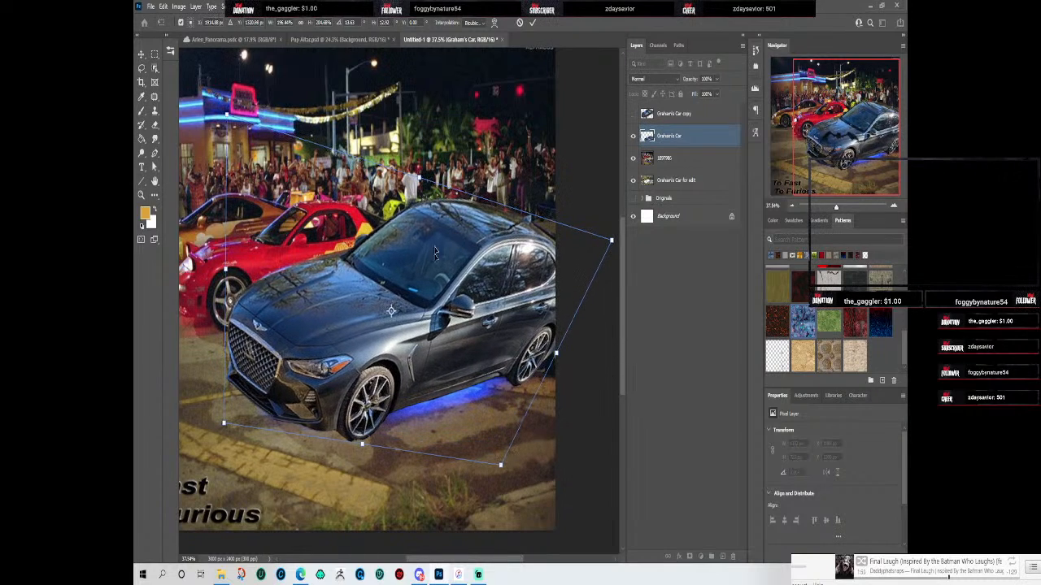
click(532, 23)
Step: Enlarge the cut-out car slightly, distort its rear past the canvas edge over the silver car's lower side, and apply the transform
drag(583, 197, 591, 194)
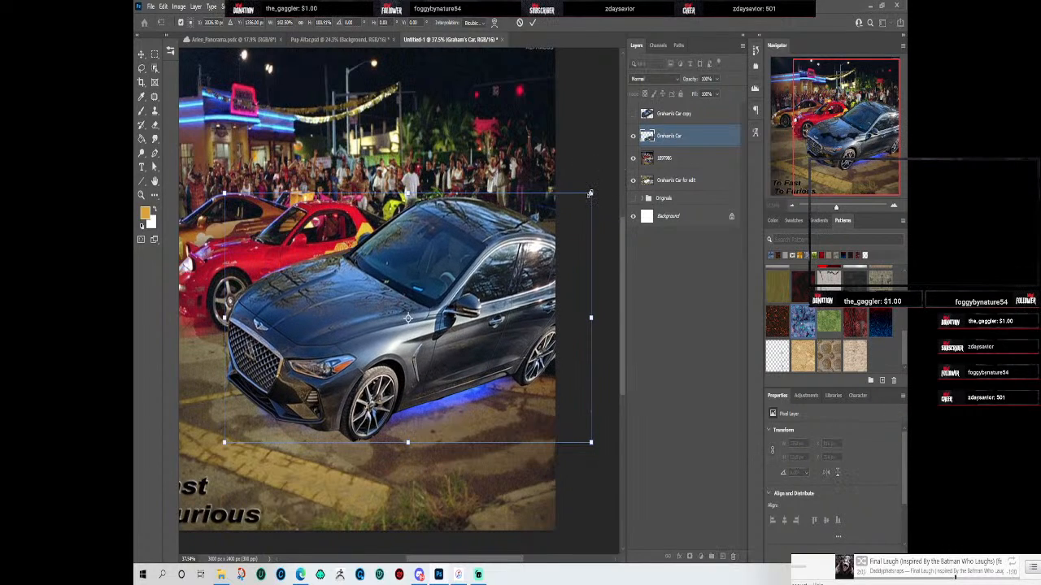
right_click(407, 442)
click(450, 262)
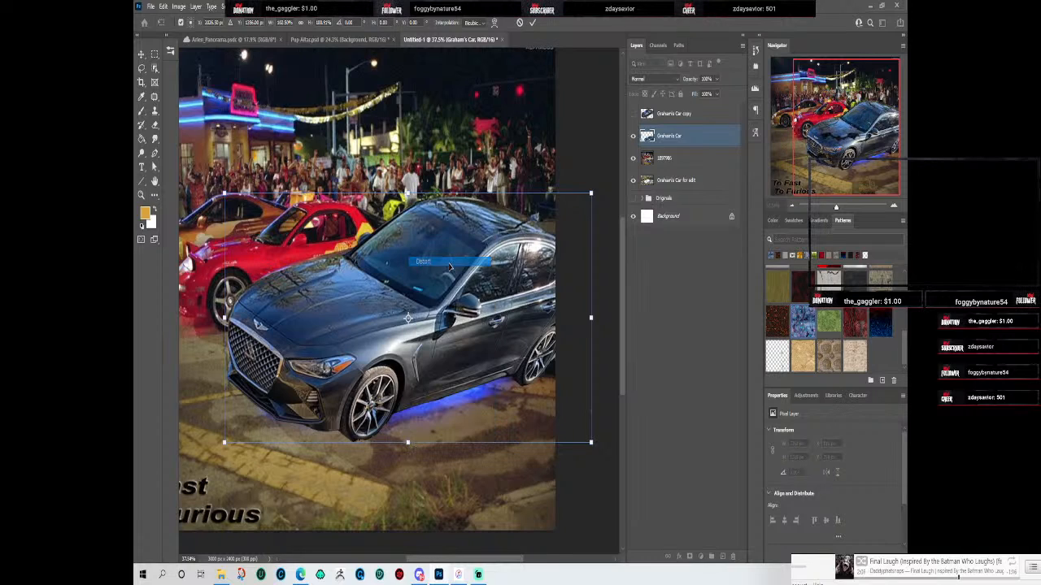
drag(592, 442, 563, 478)
drag(422, 488, 555, 475)
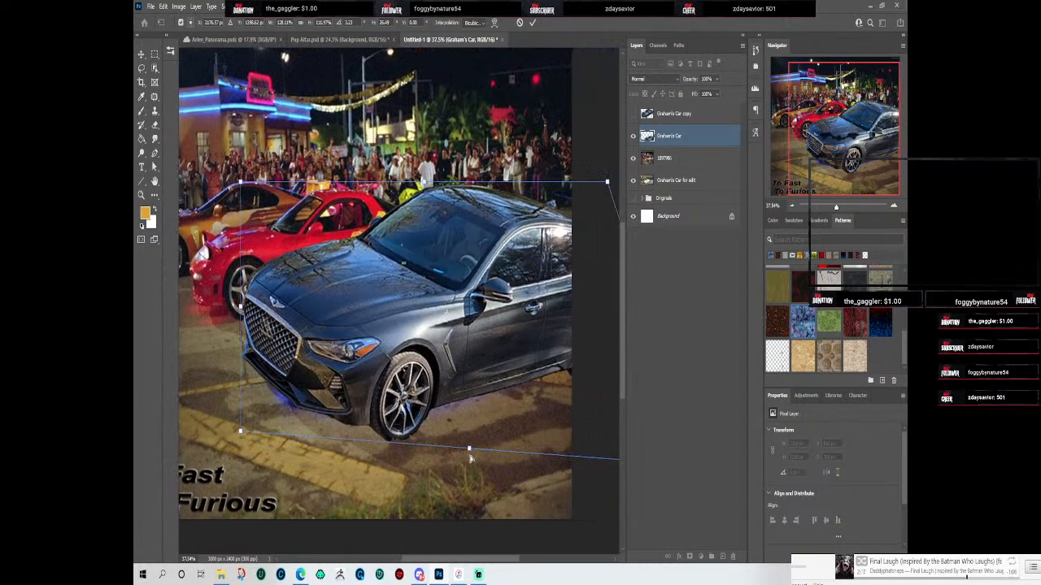
drag(468, 450, 454, 430)
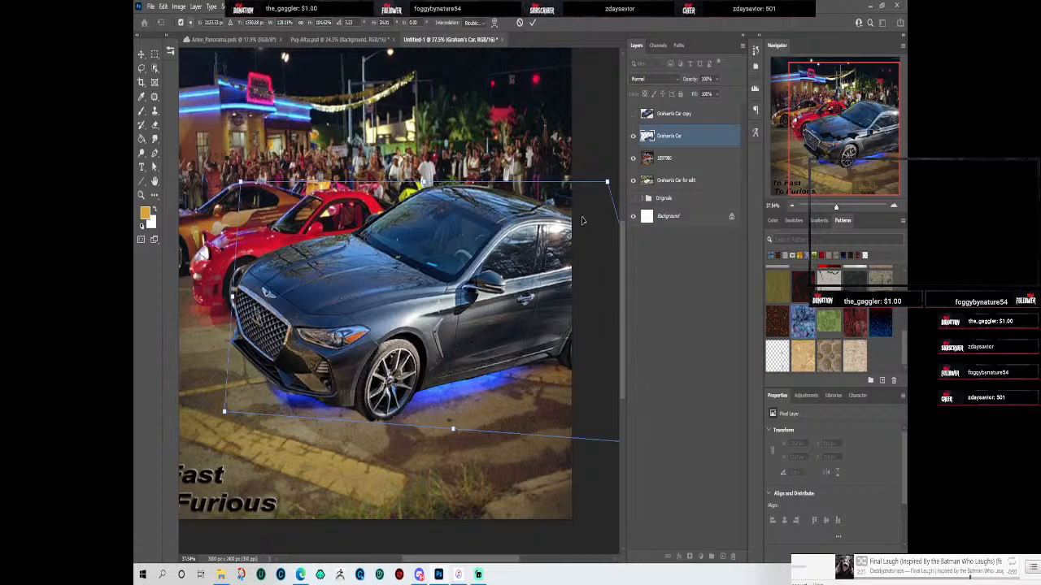
drag(446, 145, 526, 157)
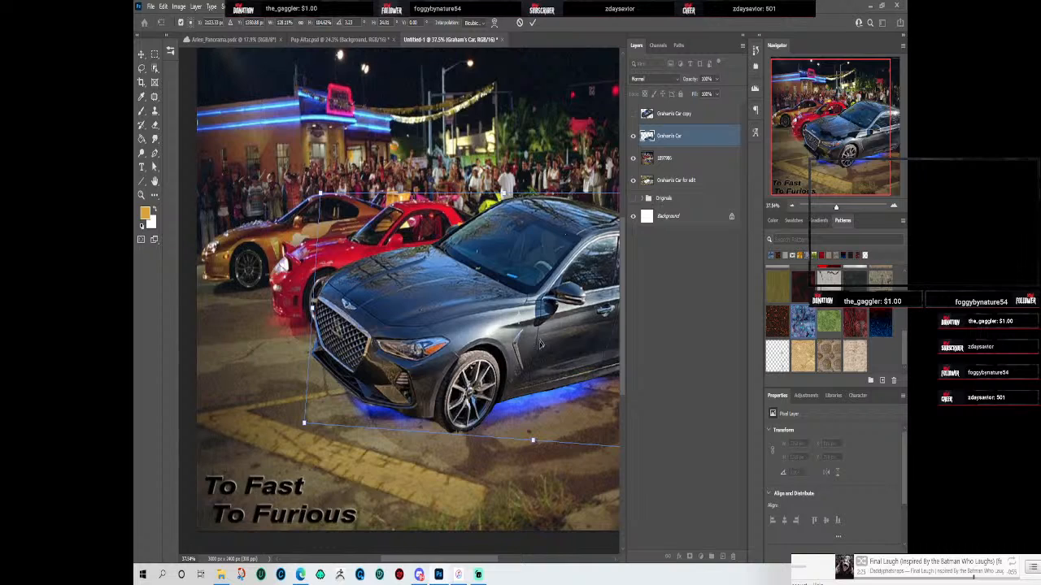
drag(547, 491, 512, 466)
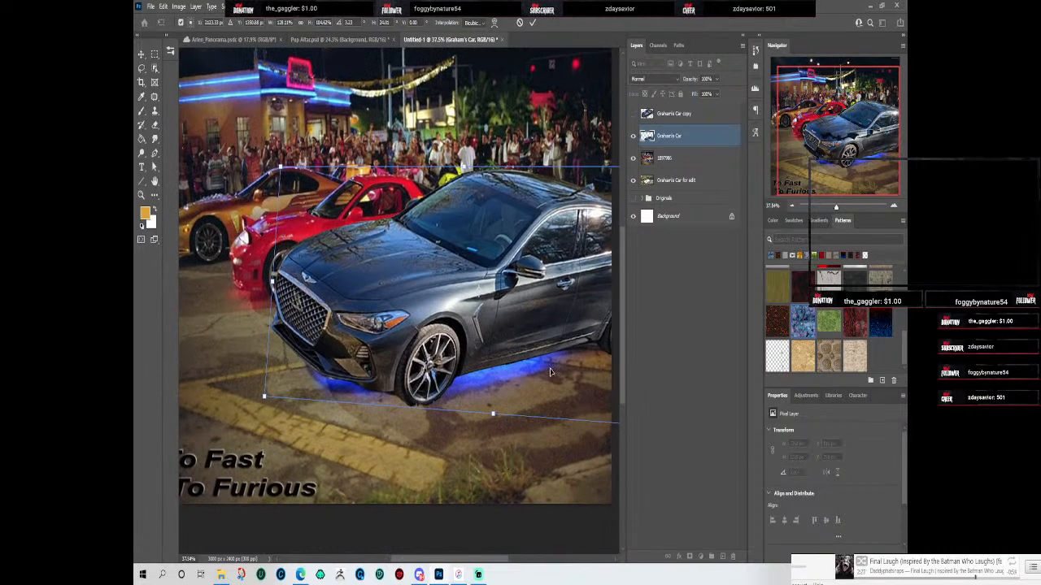
click(533, 23)
Step: Compare the distorted car with its original copy and the silver car by toggling the layers' visibility, leaving only the copy hidden
key(ctrl+minus)
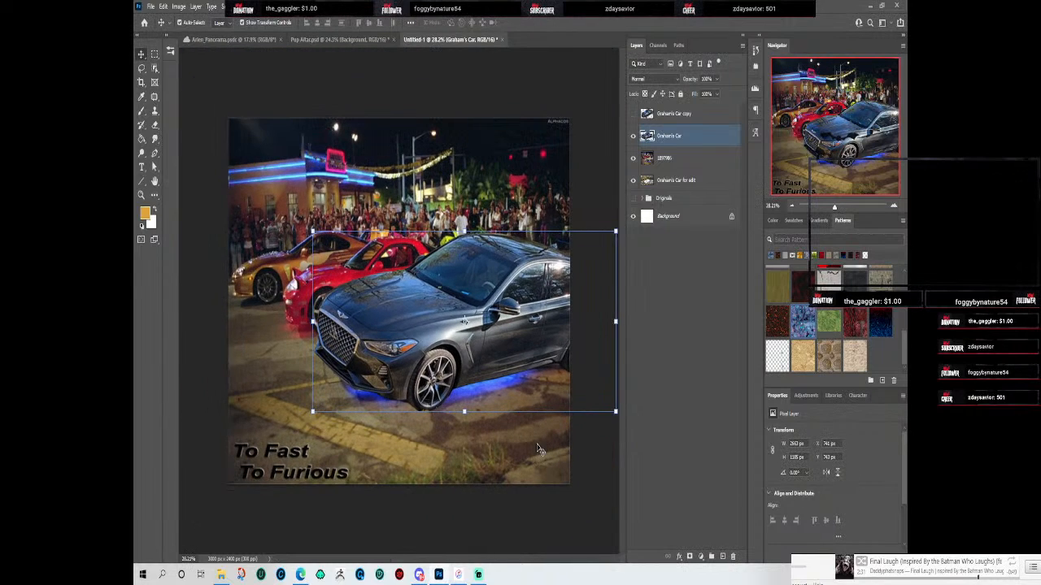
key(ctrl+plus)
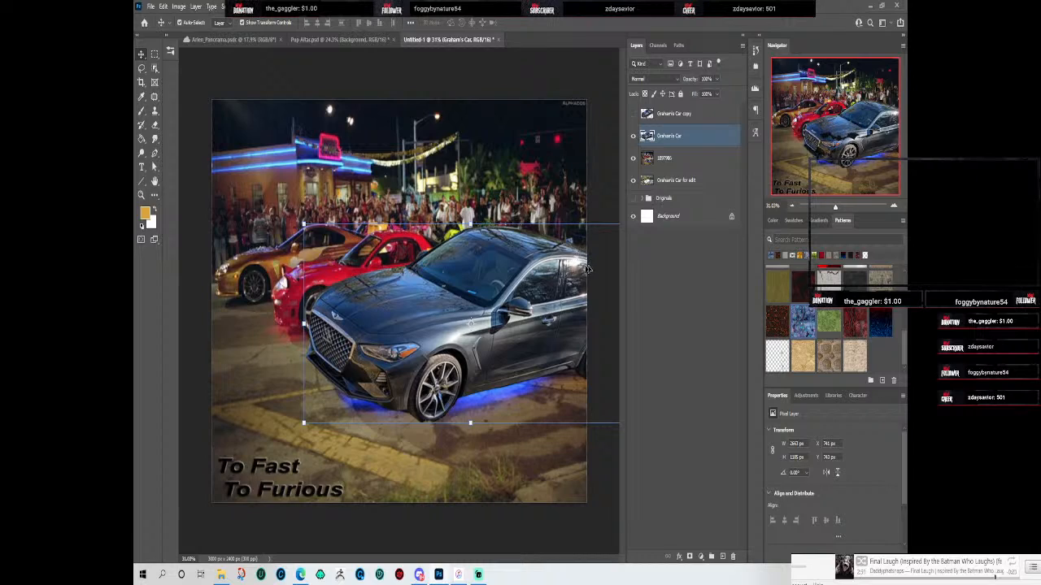
click(633, 114)
click(633, 115)
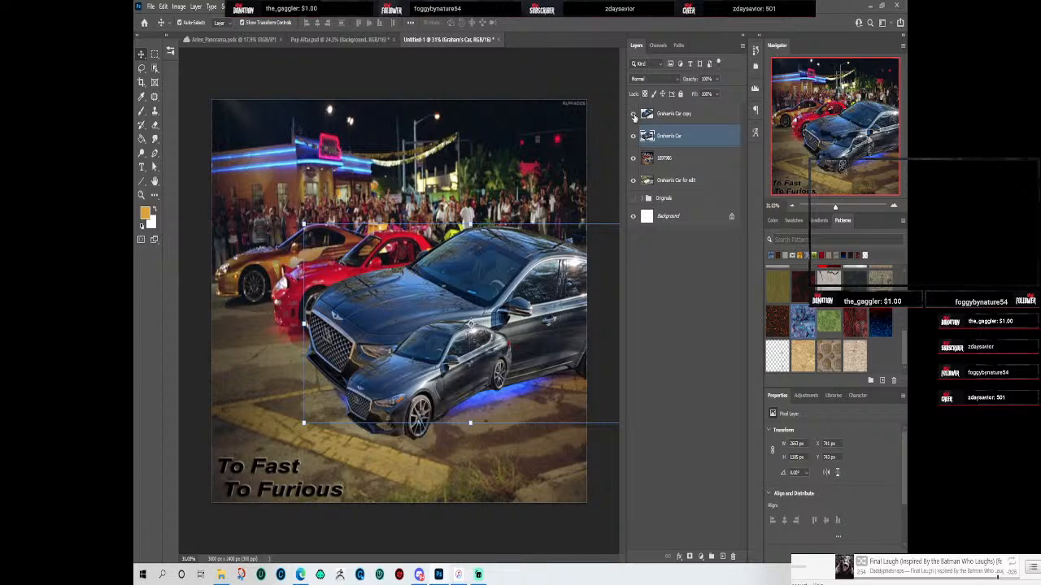
click(634, 116)
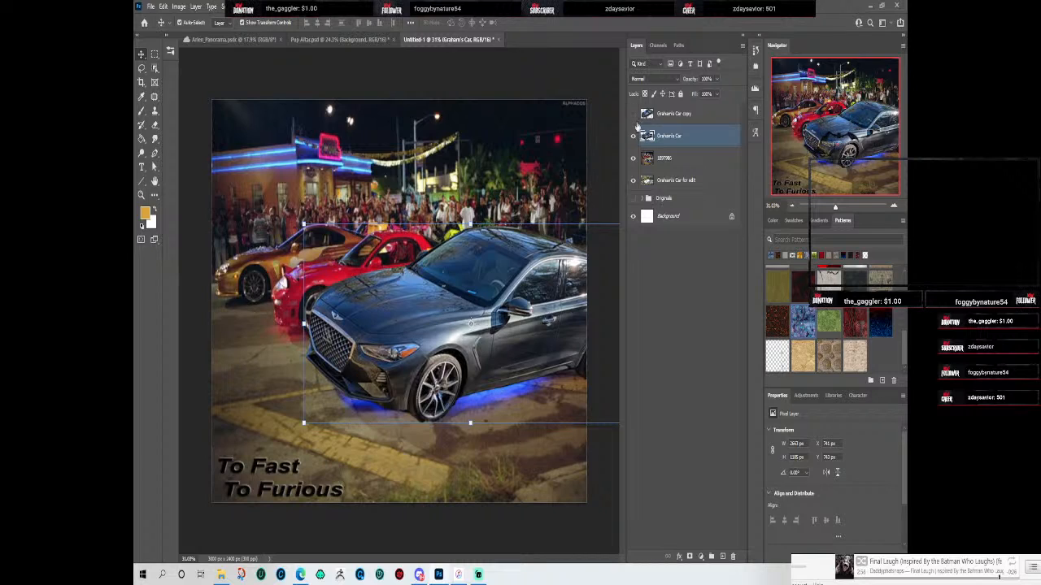
click(634, 135)
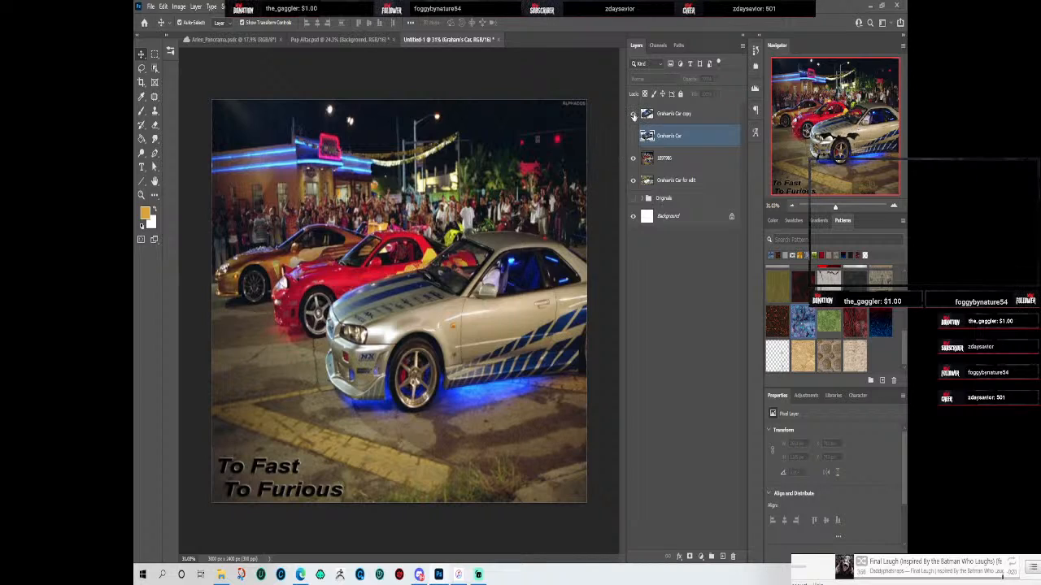
click(634, 115)
click(634, 116)
click(634, 135)
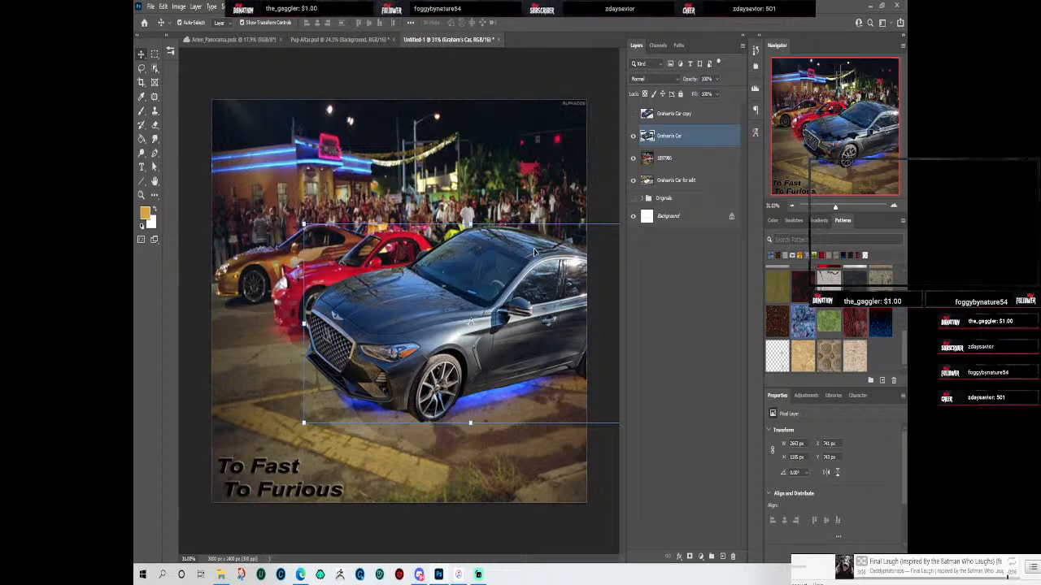
Step: Rename the street-racing image's layer as 2fast Original
click(669, 158)
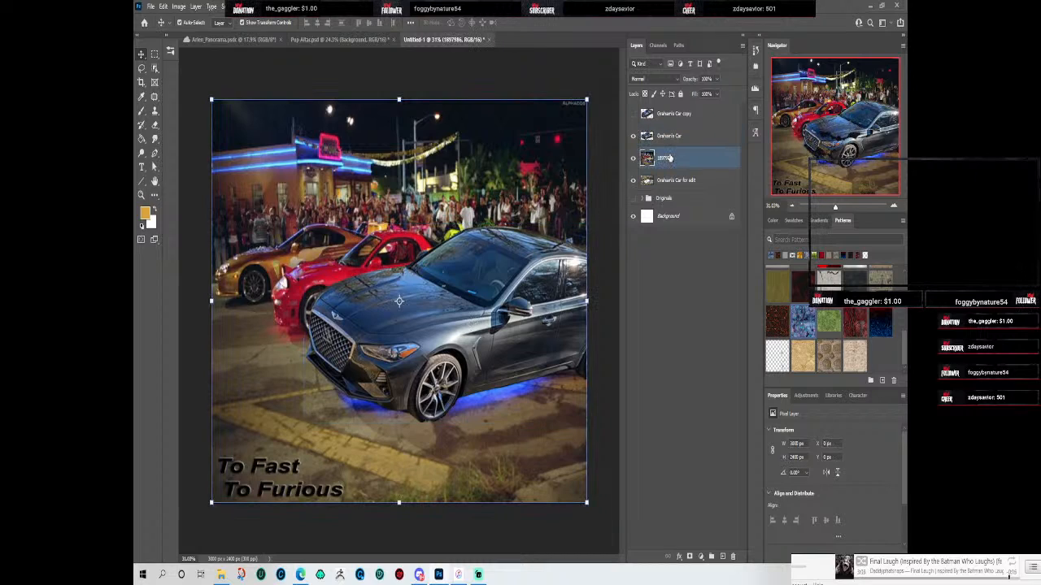
right_click(668, 158)
click(660, 159)
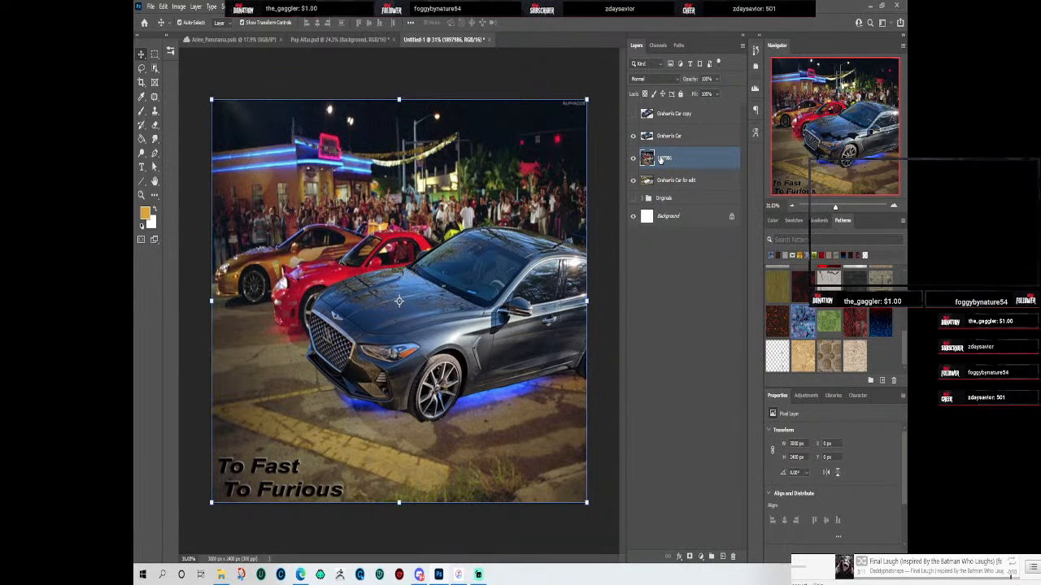
double_click(663, 159)
text(2fast Origi)
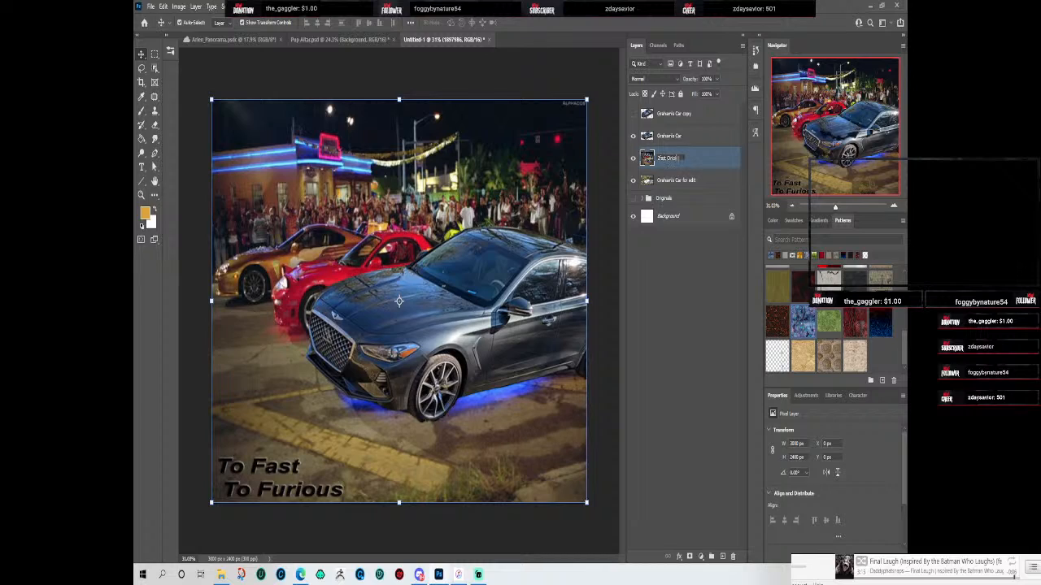
text(nal)
key(Return)
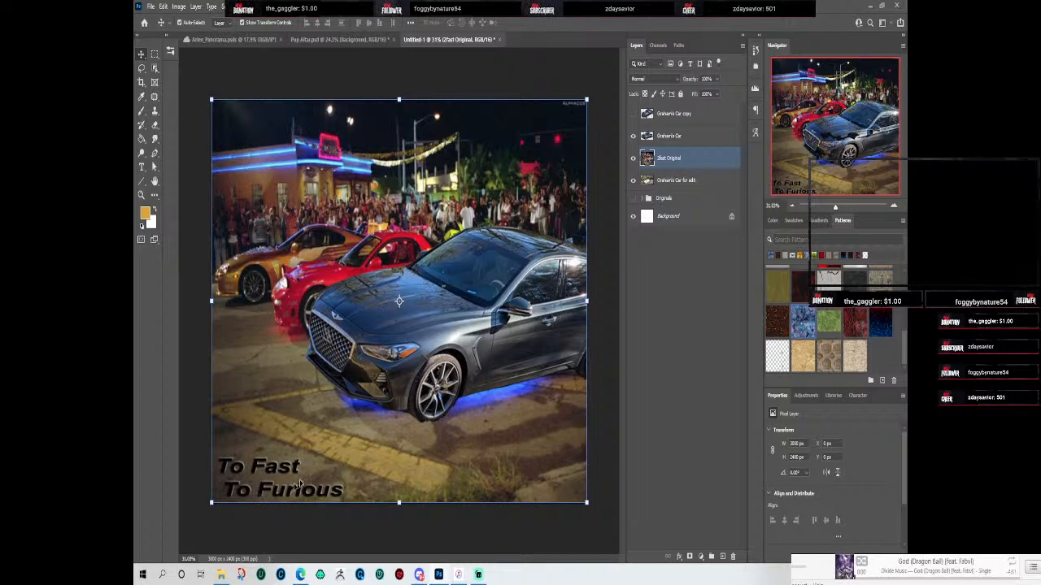
Step: Compare the composite with and without the cut-out car by toggling its layer's visibility
click(633, 136)
click(632, 137)
click(633, 136)
click(632, 137)
right_click(663, 159)
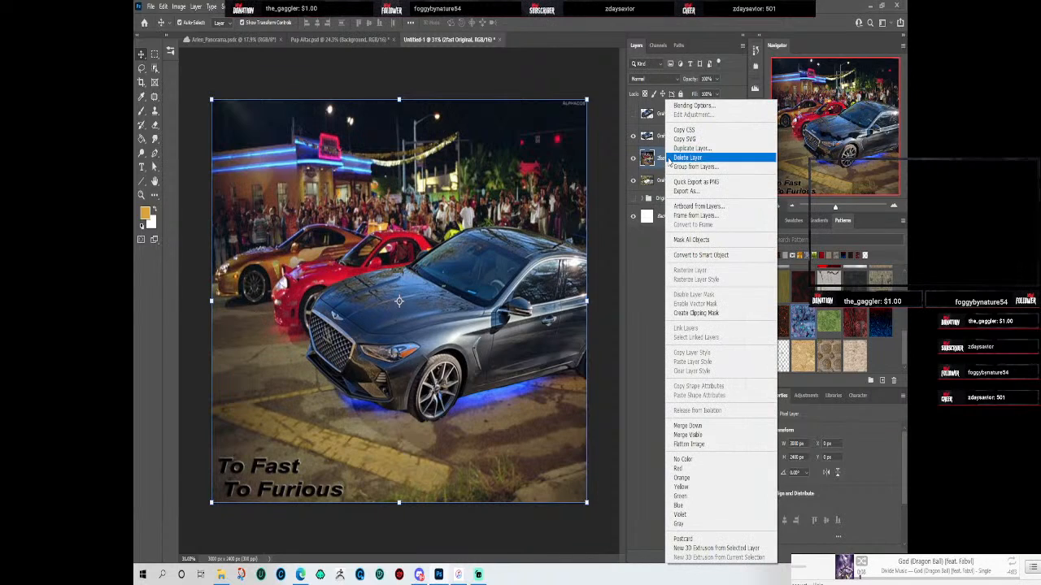
click(660, 161)
click(663, 136)
right_click(663, 136)
click(658, 138)
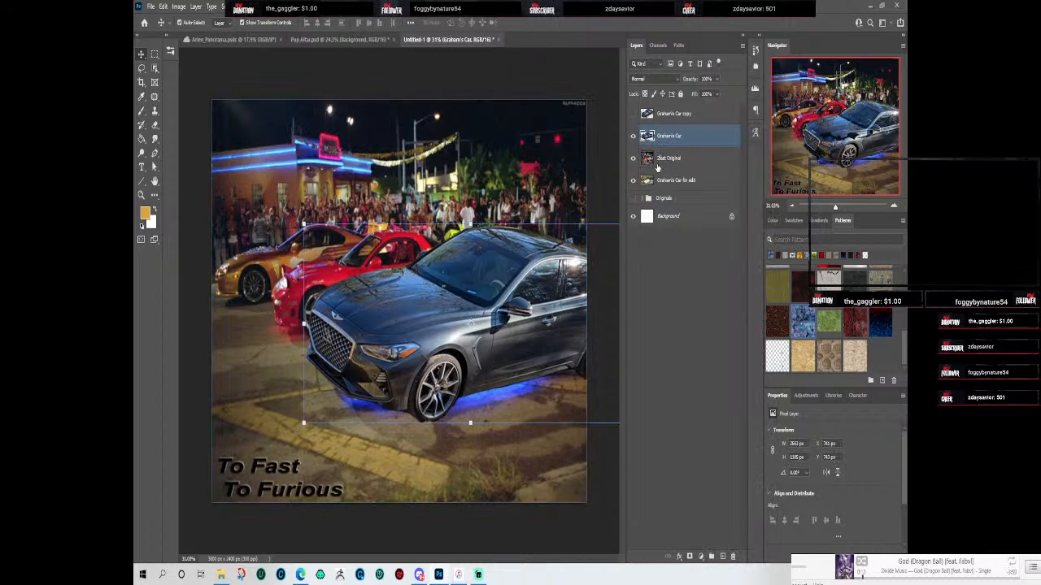
click(661, 159)
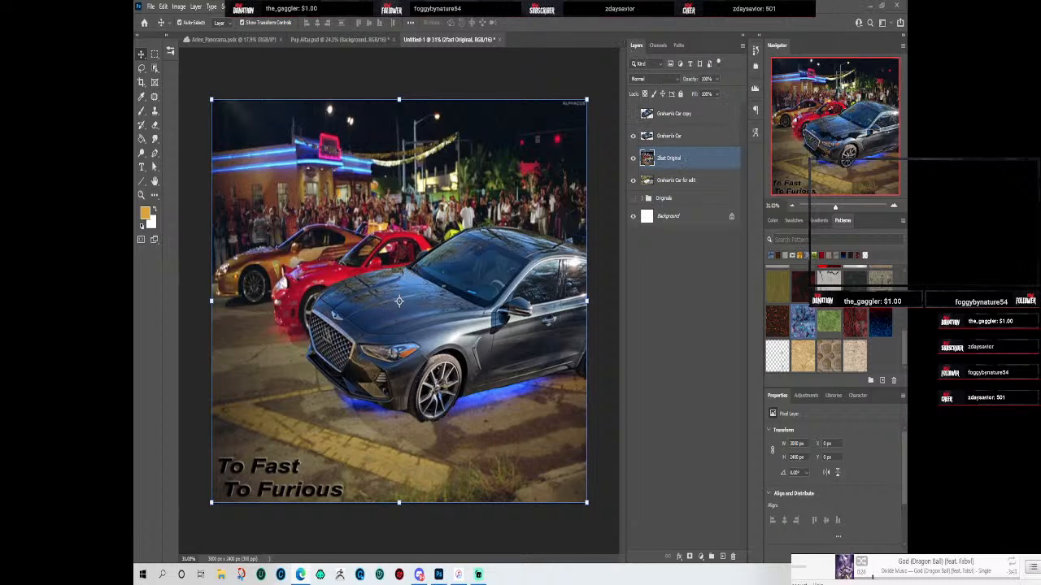
click(606, 346)
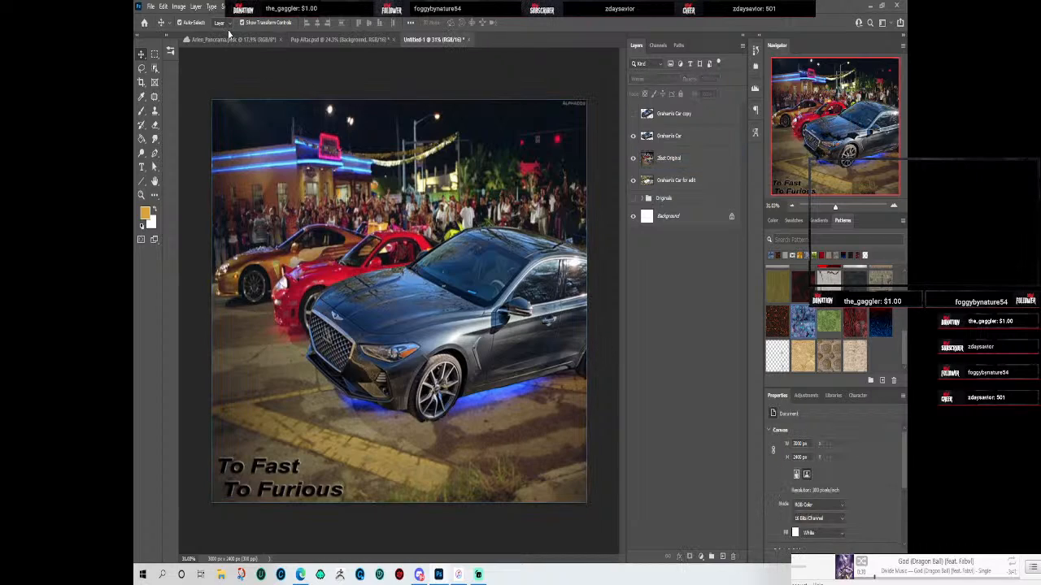